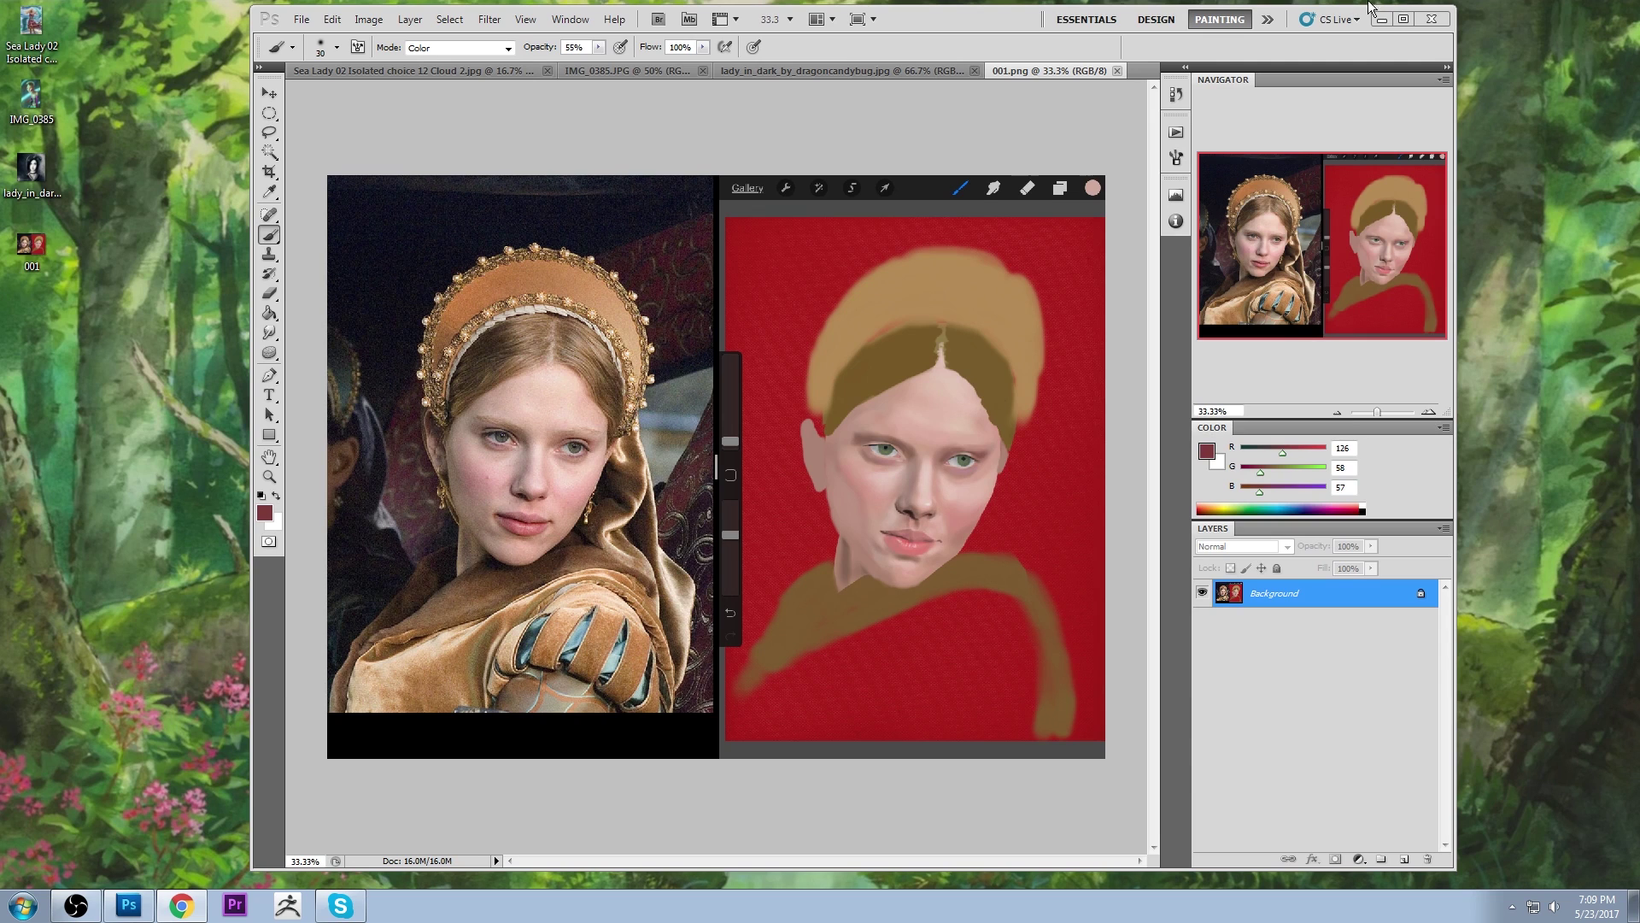
Maximize the window and look through the open artwork documents
left_click(1405, 20)
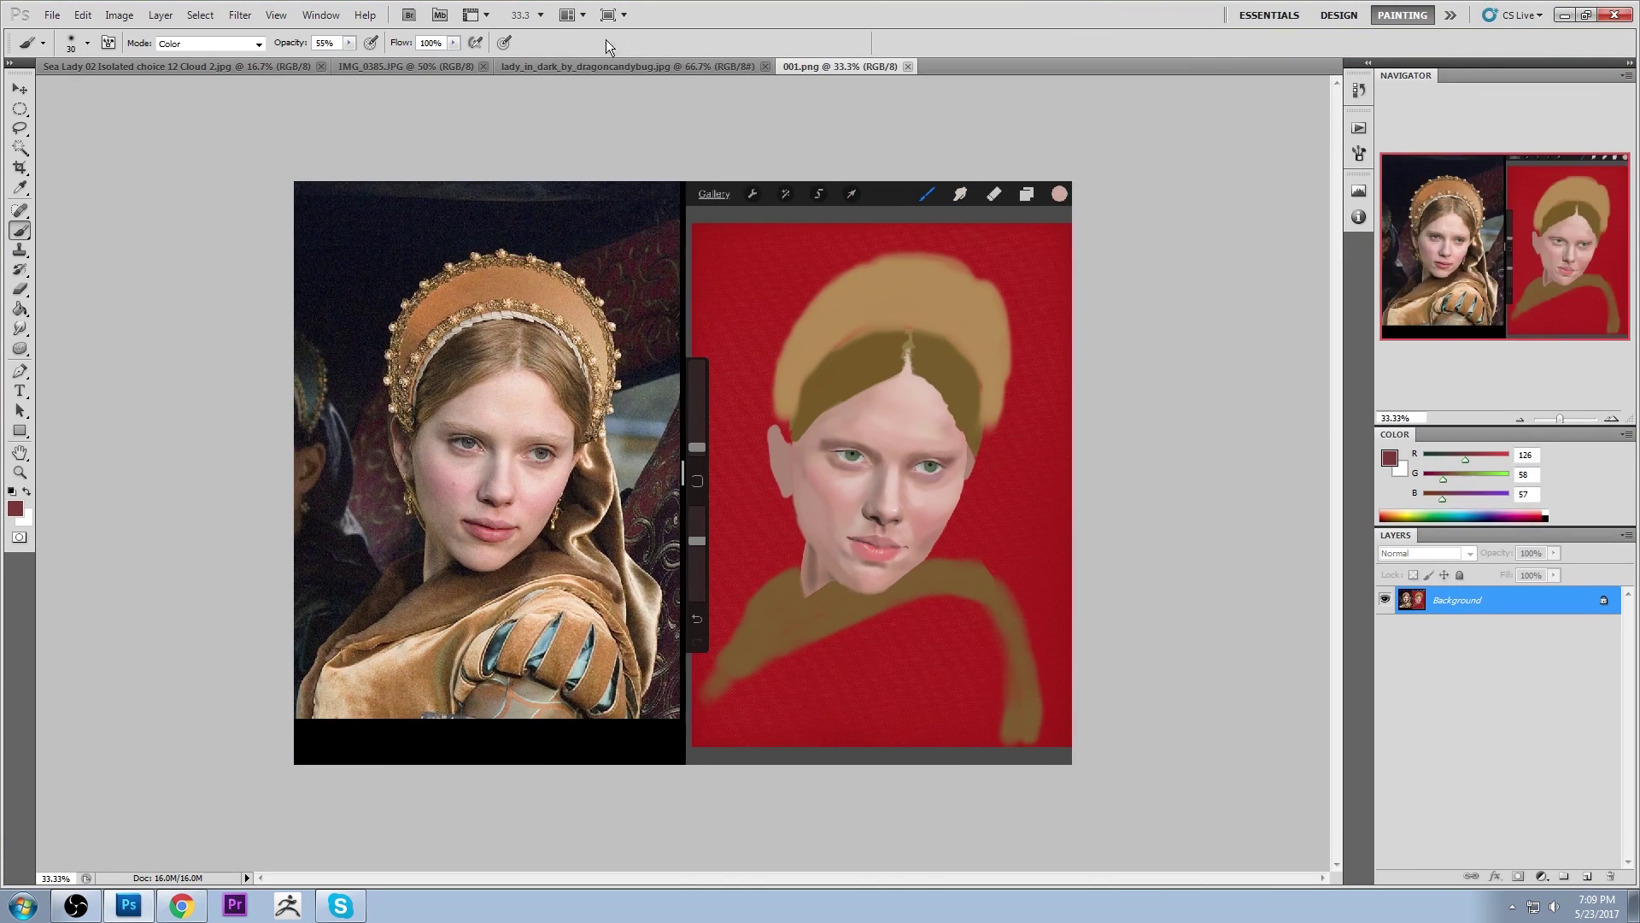
left_click(574, 66)
left_click(403, 66)
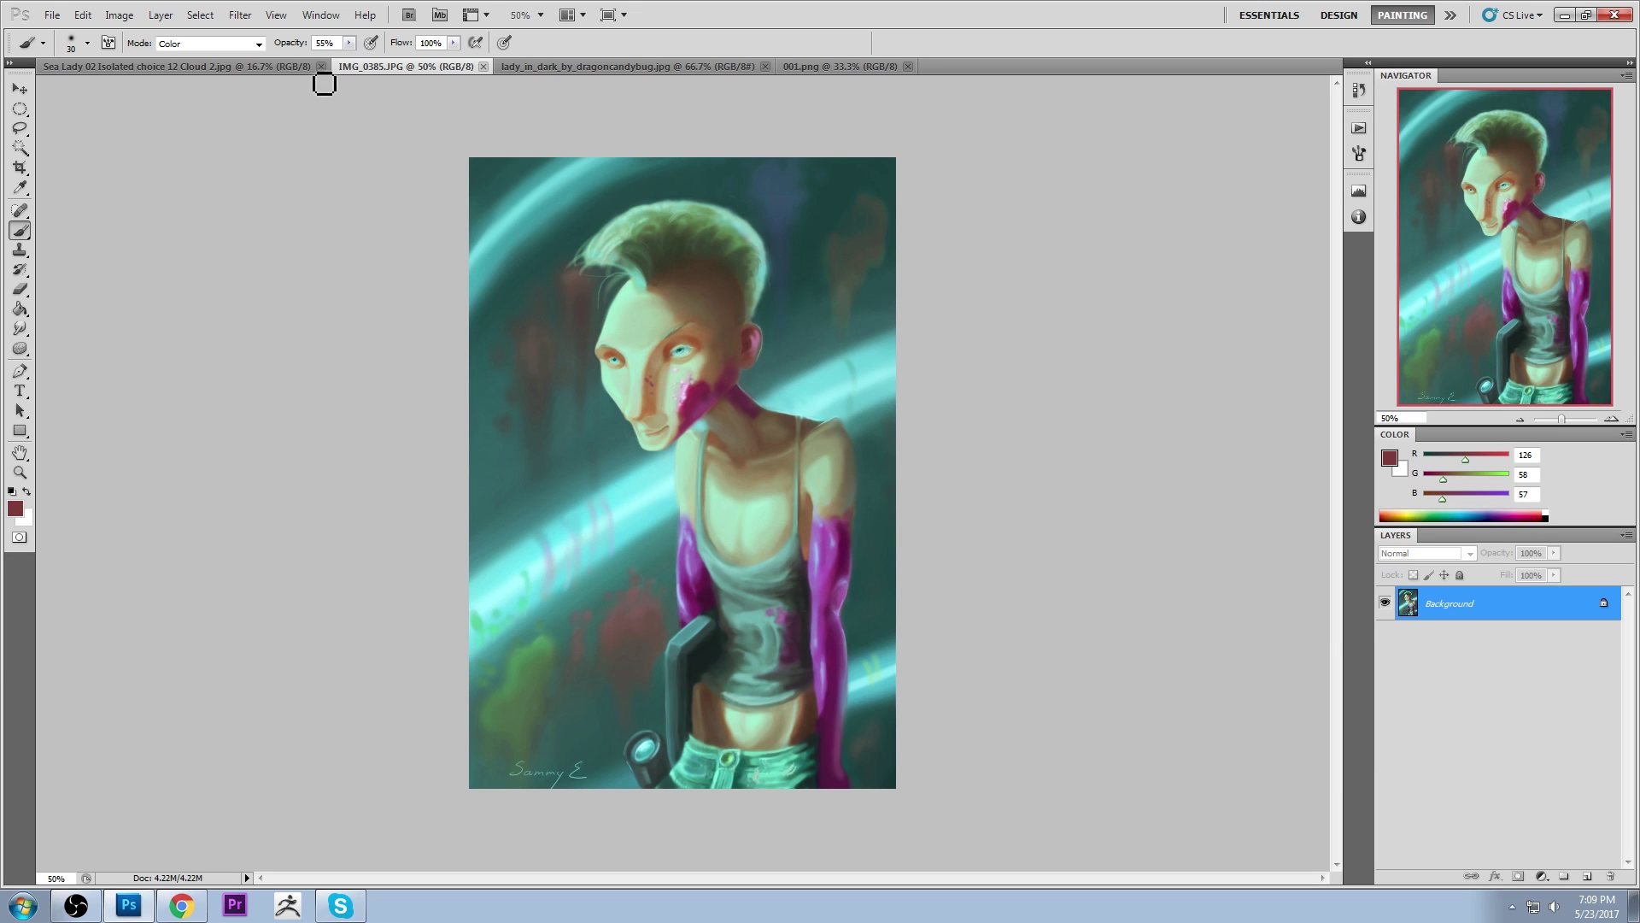
left_click(270, 65)
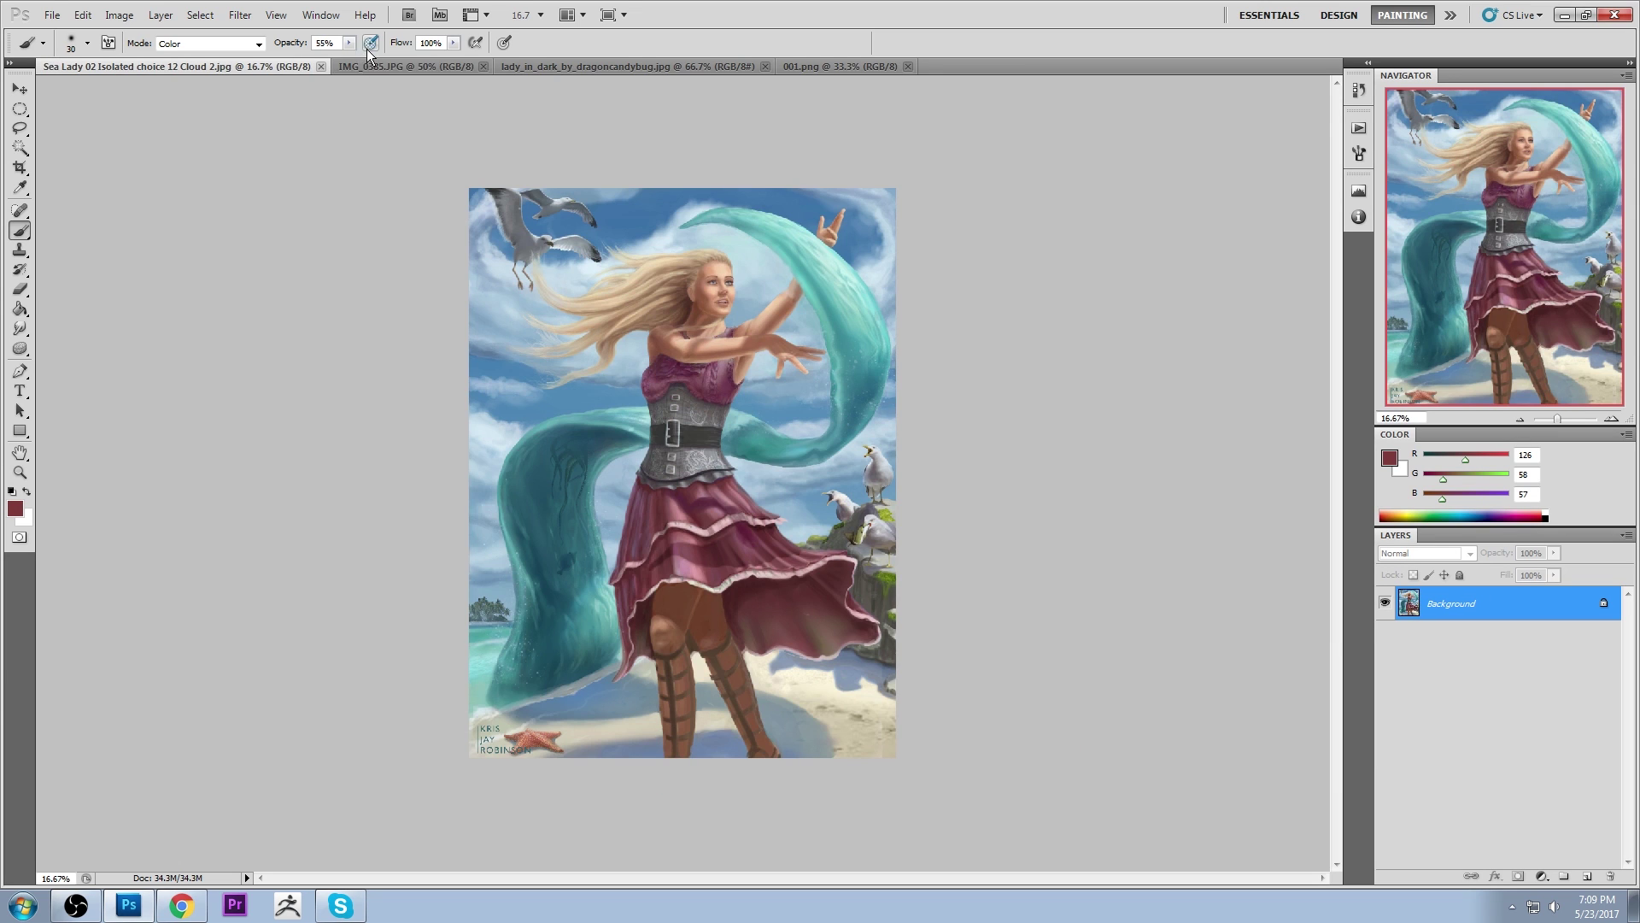
left_click(749, 65)
left_click(815, 70)
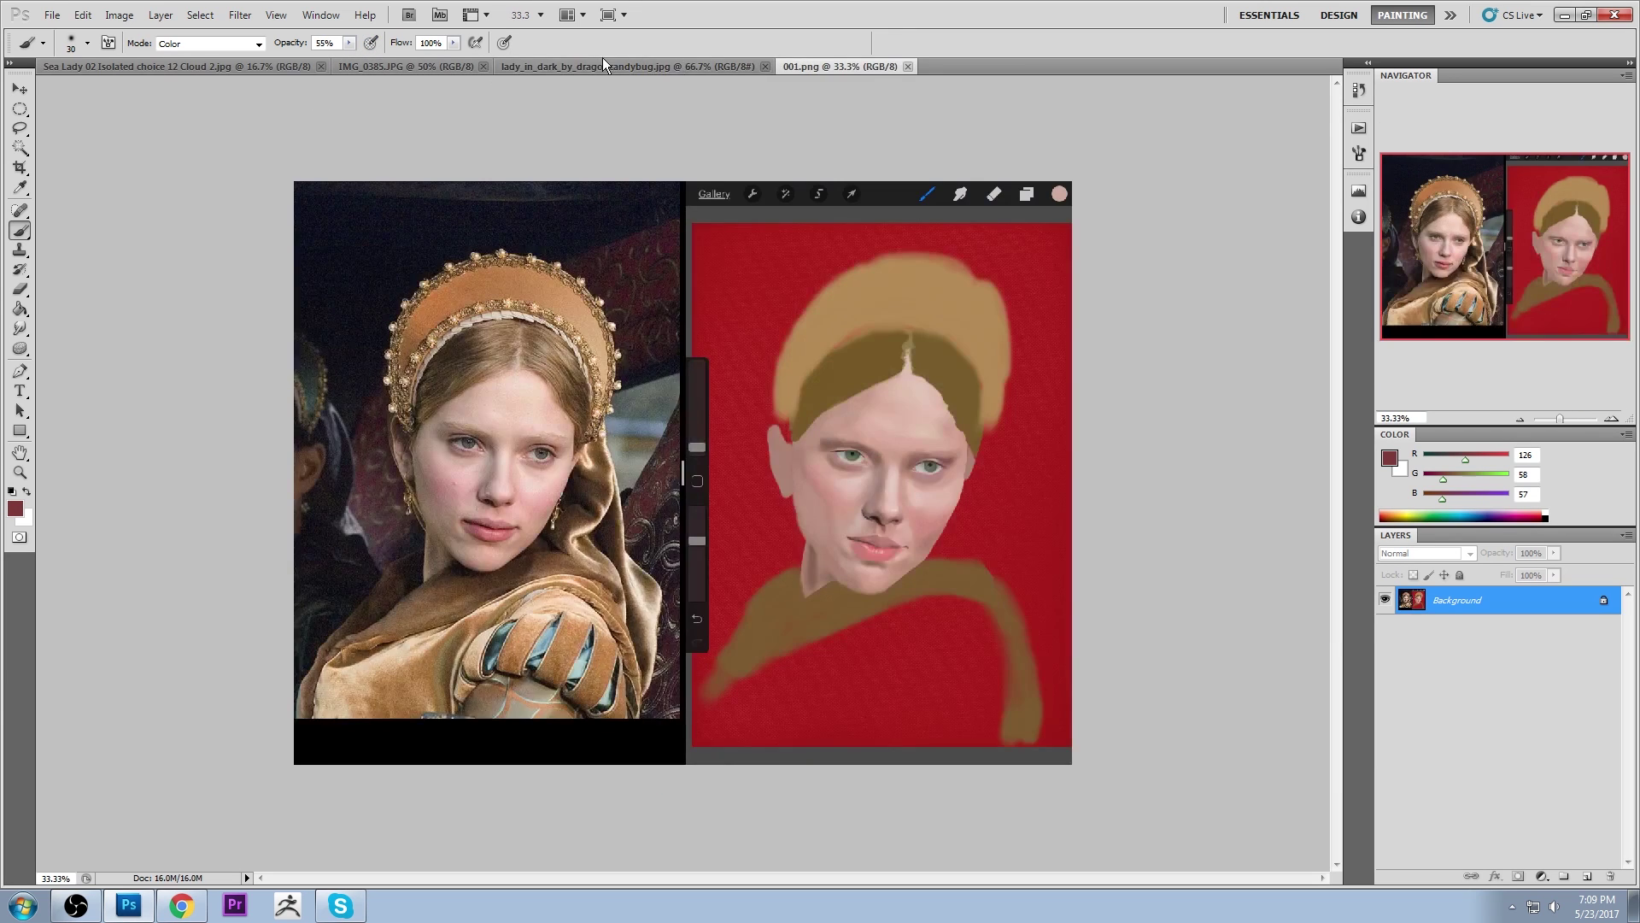
left_click(600, 66)
left_click(207, 69)
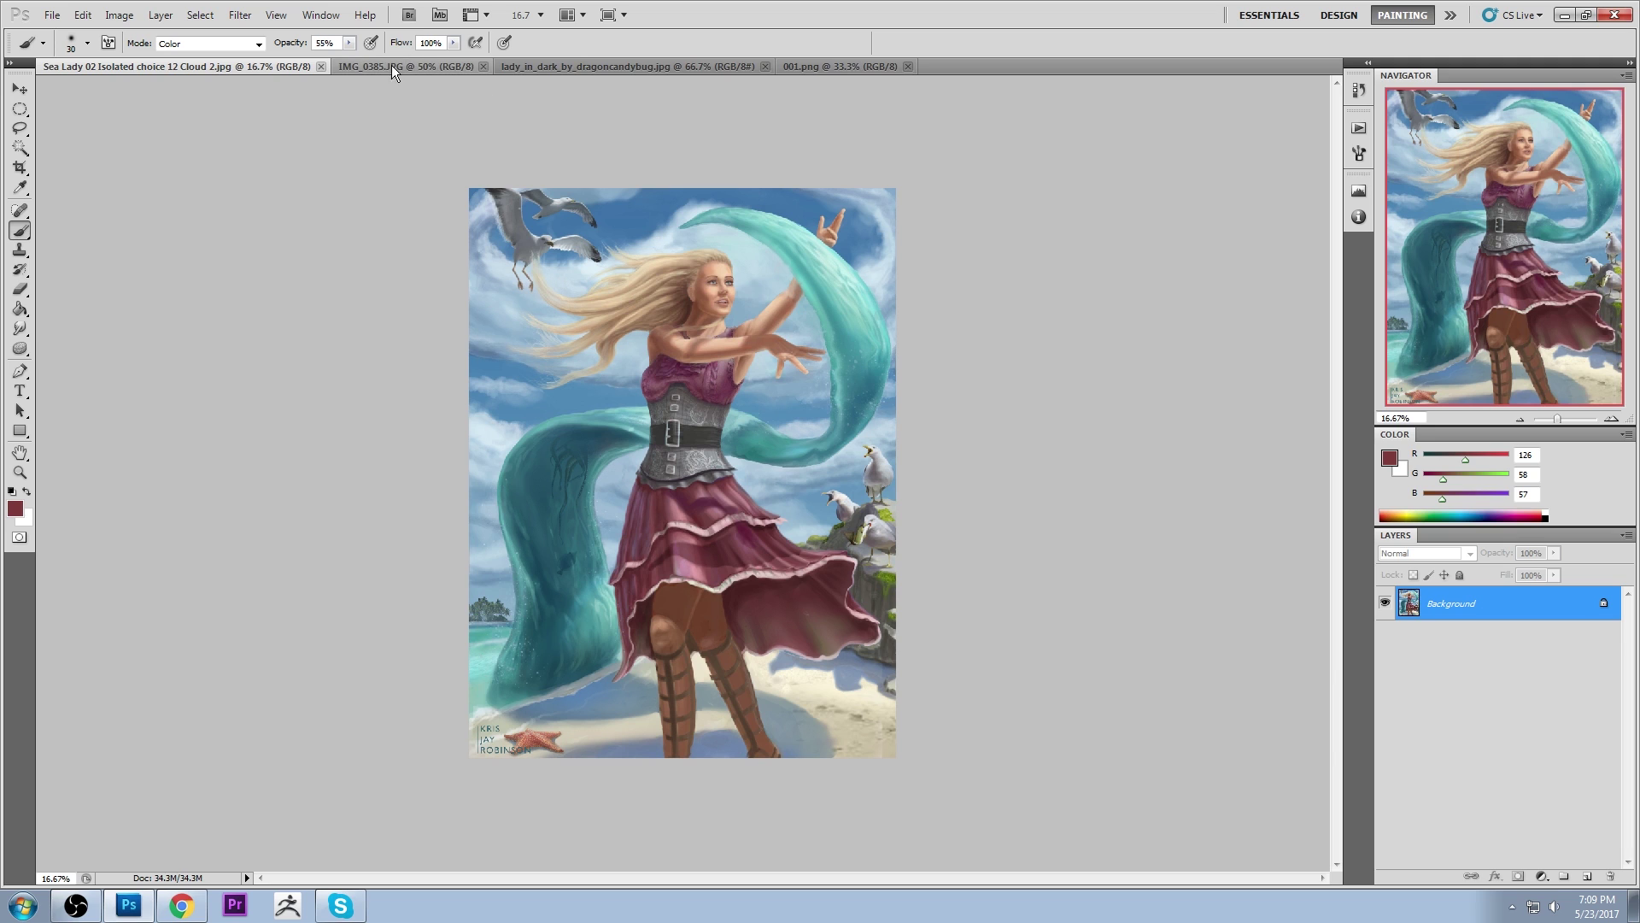
Set the brush blending mode to Normal and bring up the IMG_0385.JPG painting
left_click(233, 44)
left_click(197, 57)
left_click(405, 65)
left_click(597, 66)
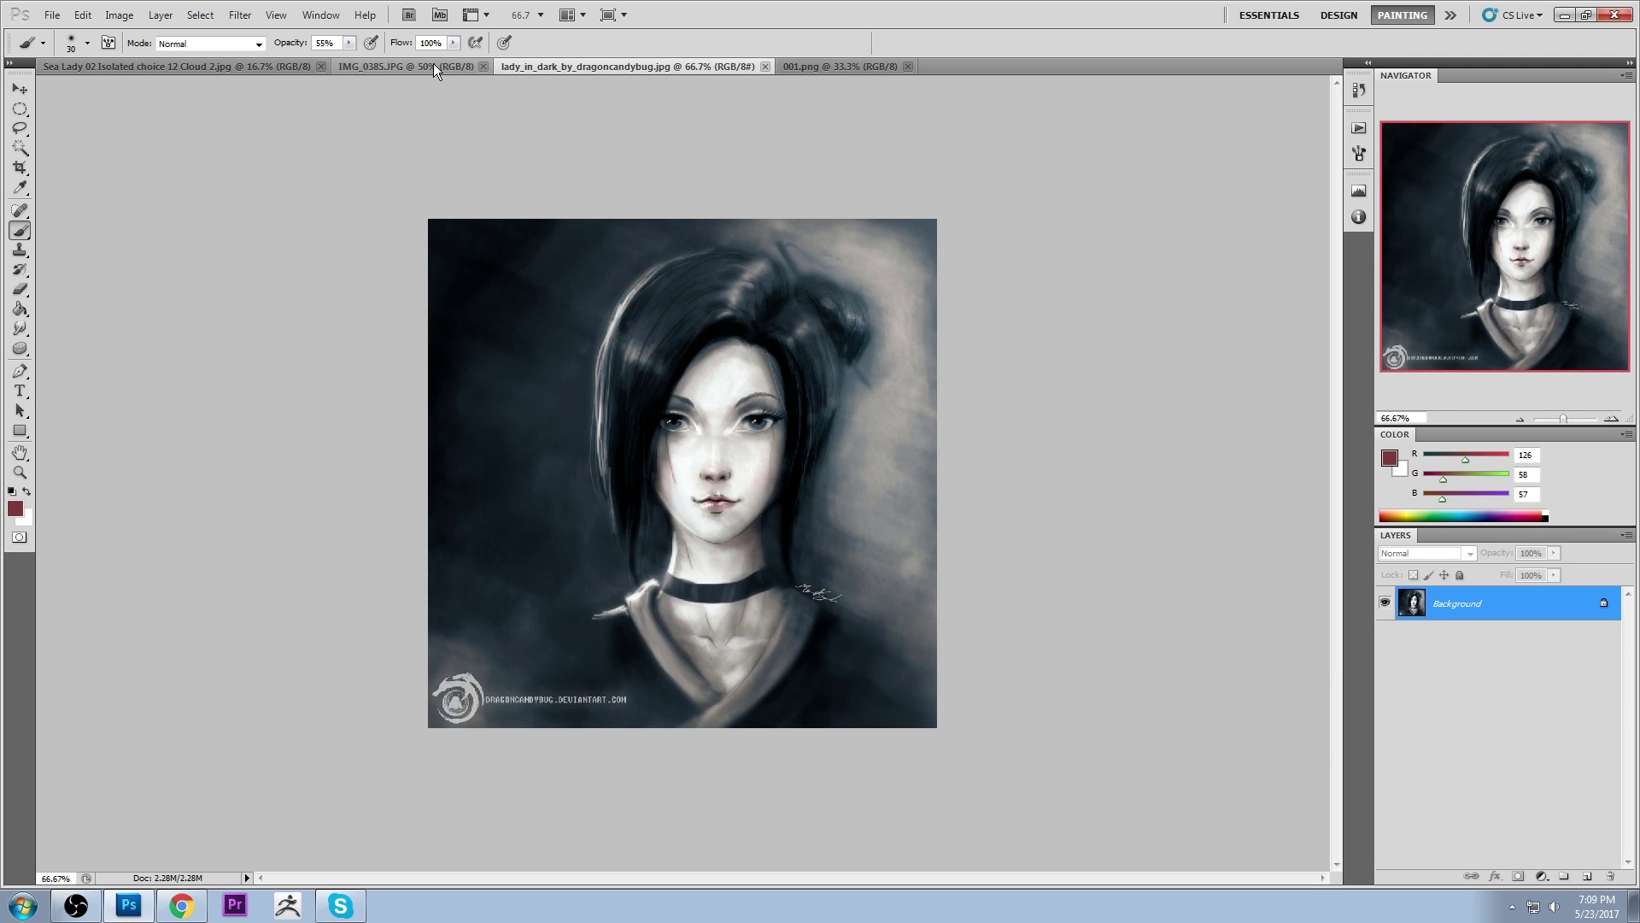
left_click(434, 65)
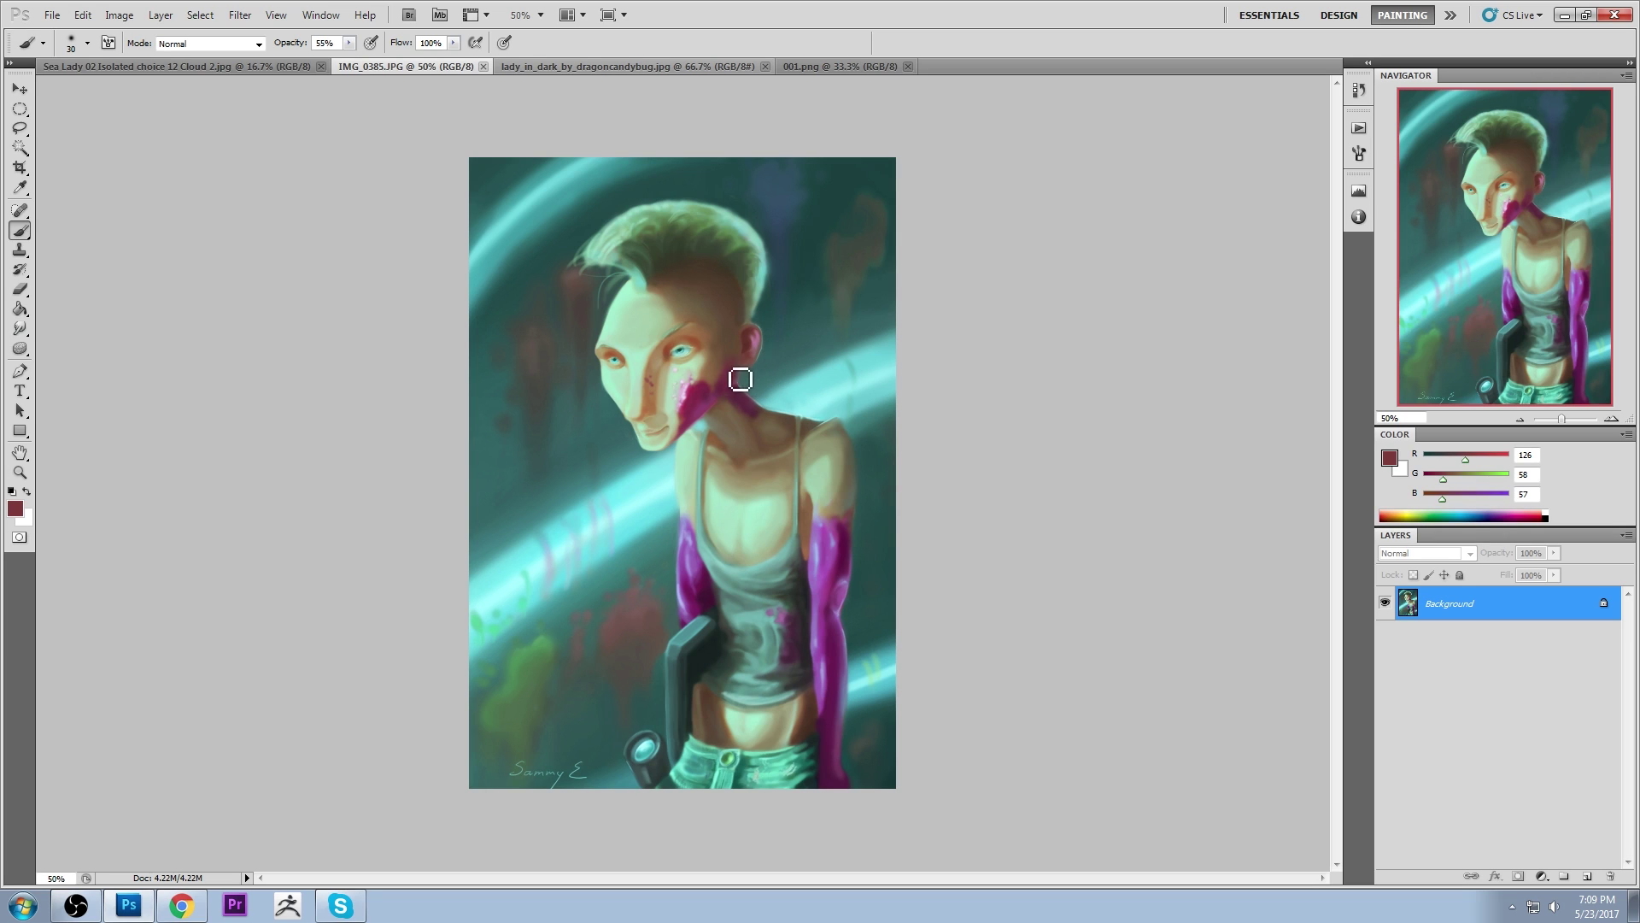
left_click(1180, 236)
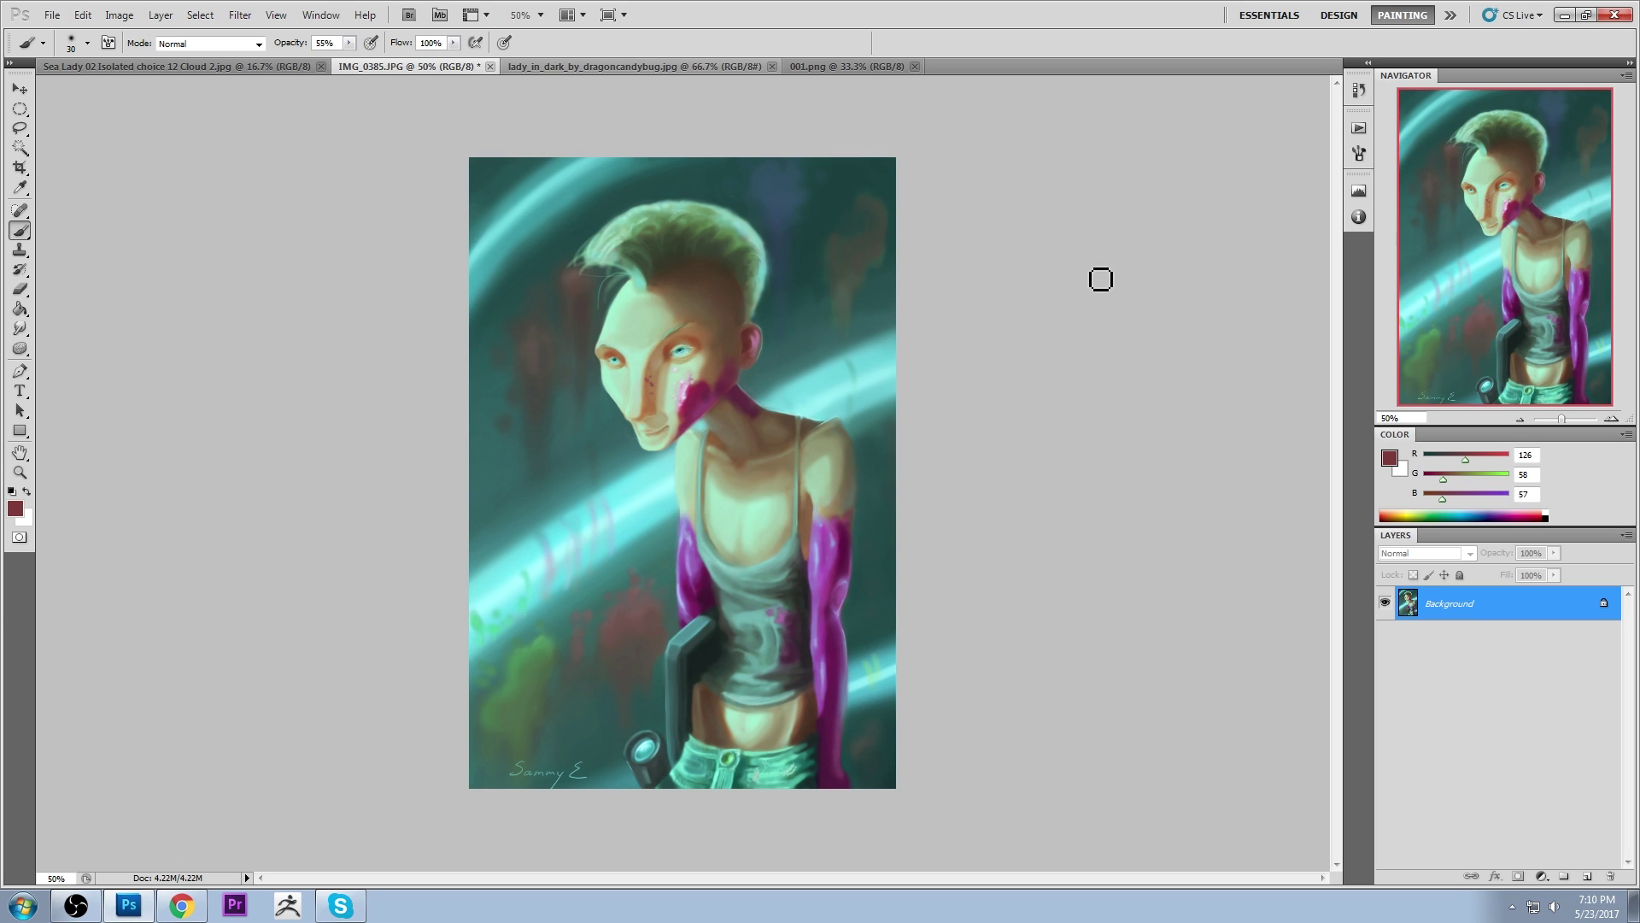
Sketch loose dark red guide lines from the figure's shoulder across the torso and the background beside it
mouse_move(697, 449)
left_mouse_down()
mouse_move(662, 541)
mouse_move(588, 608)
left_mouse_up()
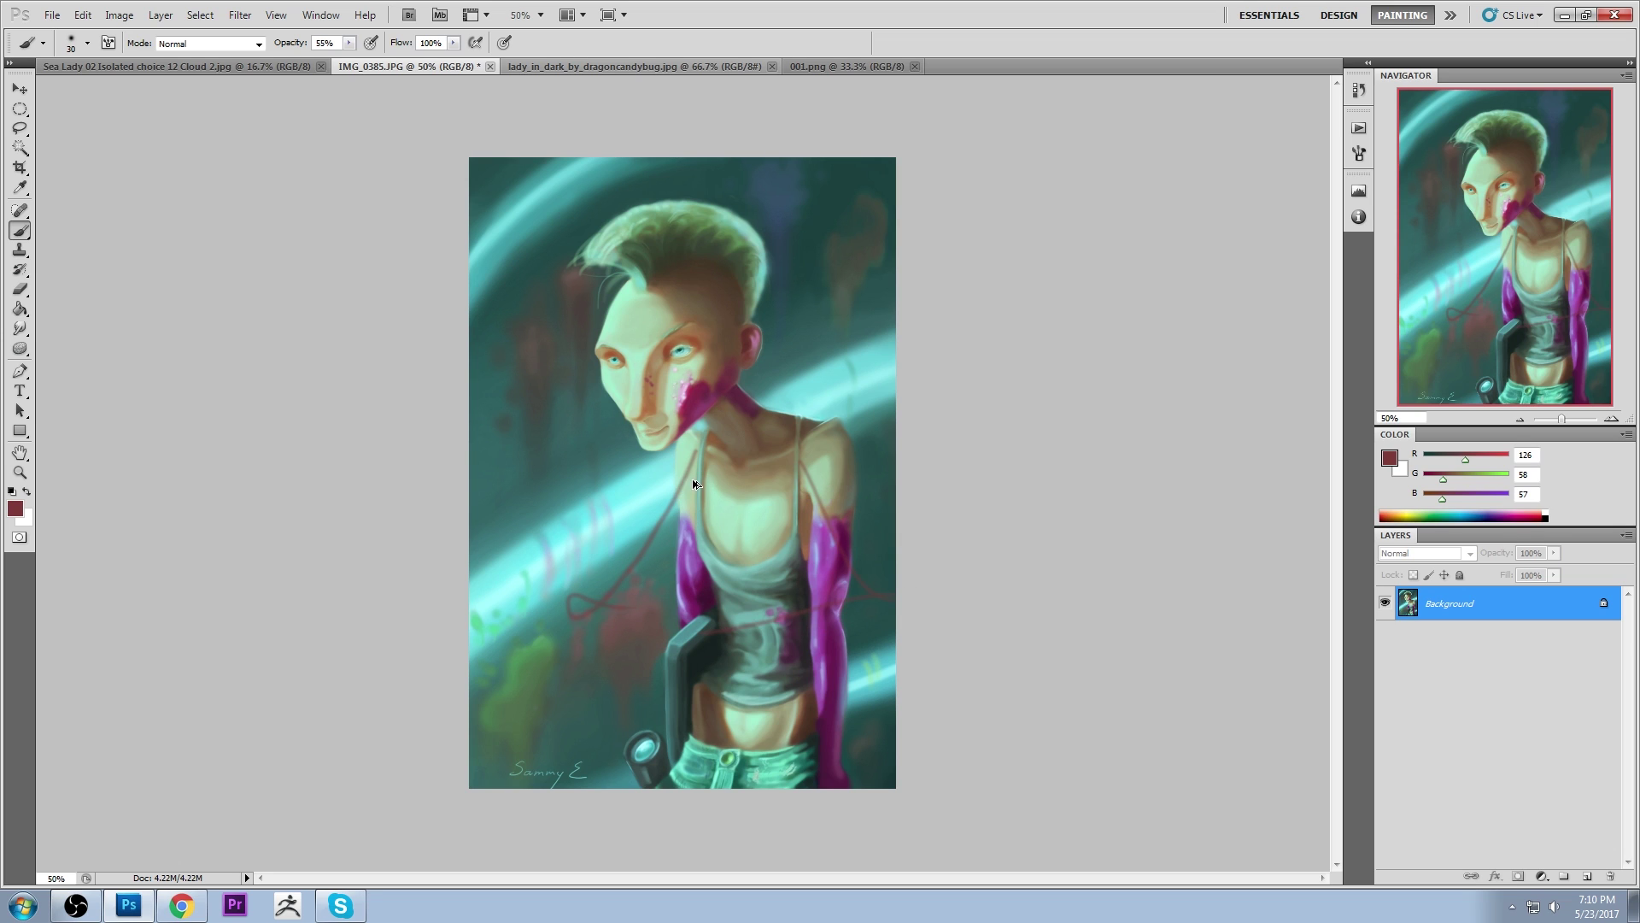
key("ctrl+z")
mouse_move(696, 448)
left_mouse_down()
mouse_move(561, 623)
mouse_move(643, 636)
mouse_move(849, 476)
mouse_move(885, 607)
mouse_move(713, 610)
mouse_move(614, 698)
mouse_move(721, 796)
mouse_move(746, 671)
mouse_move(723, 596)
mouse_move(722, 694)
mouse_move(742, 698)
mouse_move(604, 736)
mouse_move(785, 716)
mouse_move(757, 684)
mouse_move(565, 734)
mouse_move(779, 704)
left_mouse_up()
mouse_move(659, 612)
left_mouse_down()
mouse_move(651, 573)
mouse_move(675, 552)
mouse_move(662, 606)
mouse_move(626, 637)
mouse_move(679, 621)
left_mouse_up()
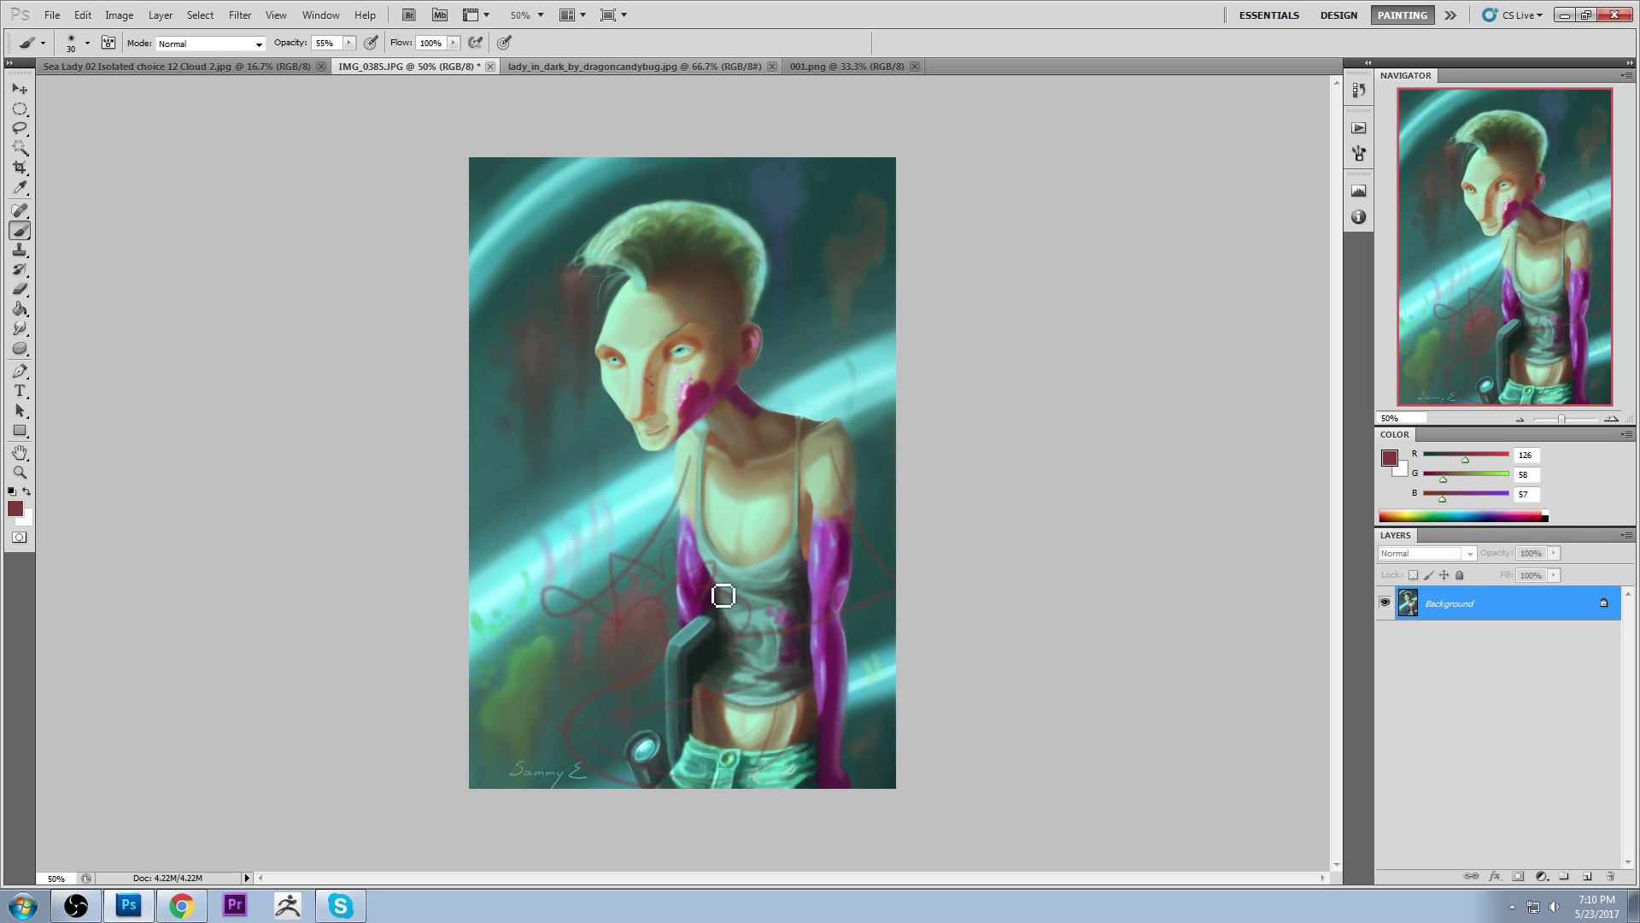
left_click_drag(707, 565, 740, 603)
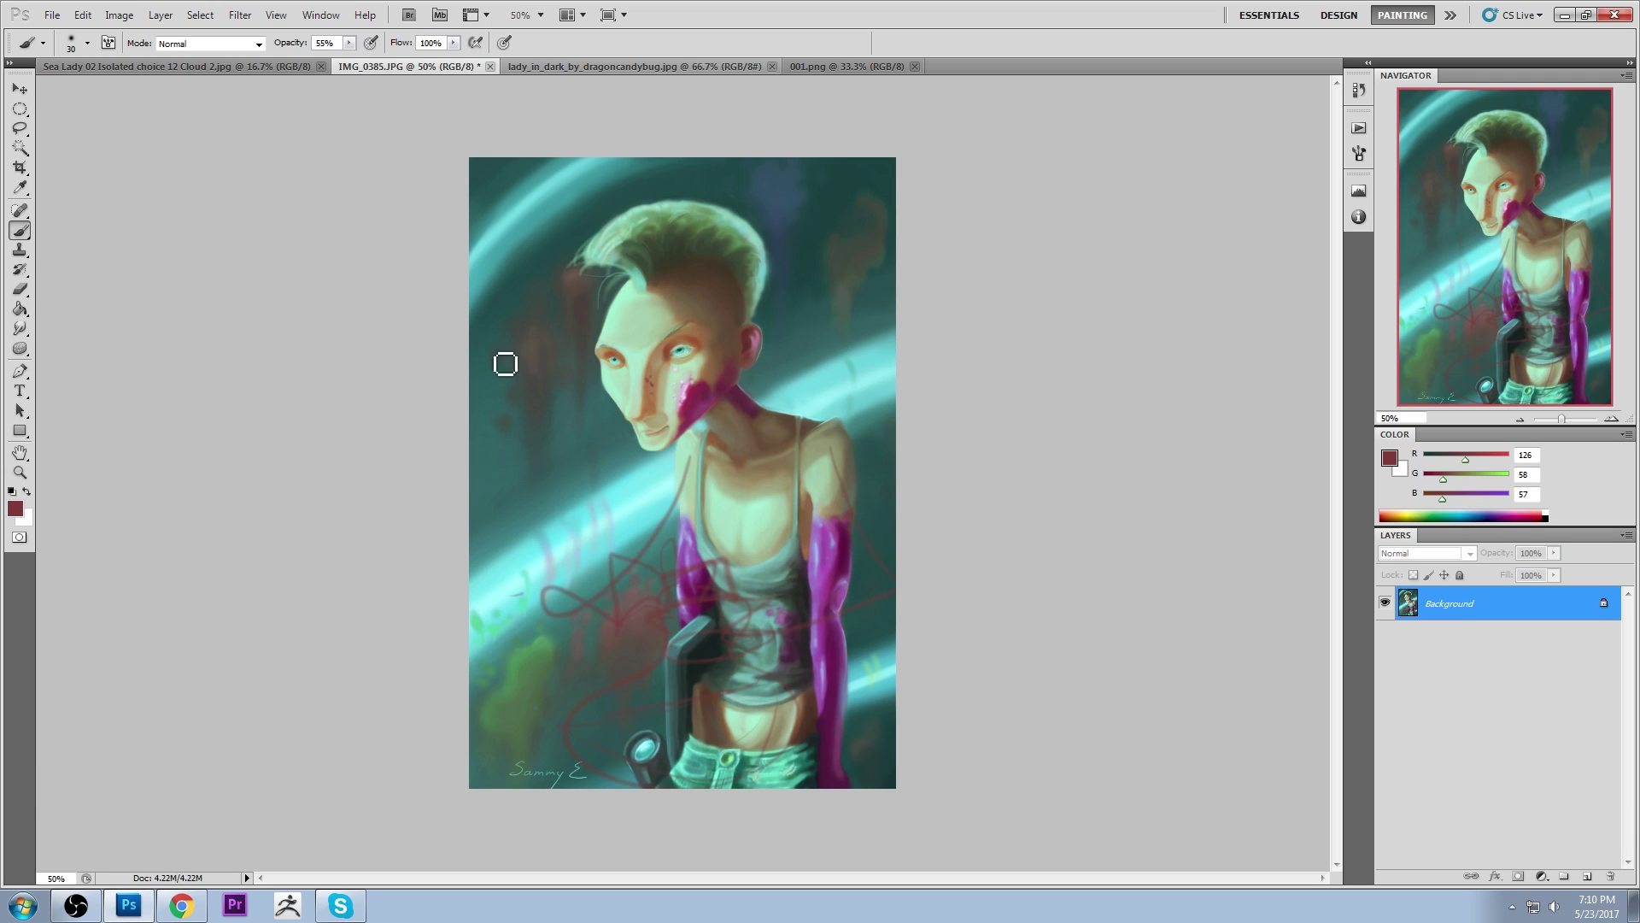
Scribble dark red strokes over the background around the figure's head, along both sides of the painting
mouse_move(536, 164)
left_mouse_down()
mouse_move(521, 279)
mouse_move(554, 140)
mouse_move(537, 324)
mouse_move(483, 383)
mouse_move(548, 364)
mouse_move(501, 481)
mouse_move(481, 373)
mouse_move(519, 363)
mouse_move(532, 403)
mouse_move(548, 336)
mouse_move(557, 440)
mouse_move(478, 456)
mouse_move(503, 367)
mouse_move(540, 492)
left_mouse_up()
left_click_drag(806, 158, 825, 159)
left_click_drag(879, 267, 895, 362)
left_click_drag(890, 232, 864, 206)
left_click_drag(855, 159, 895, 328)
left_click_drag(520, 457, 452, 570)
left_click_drag(546, 292, 406, 601)
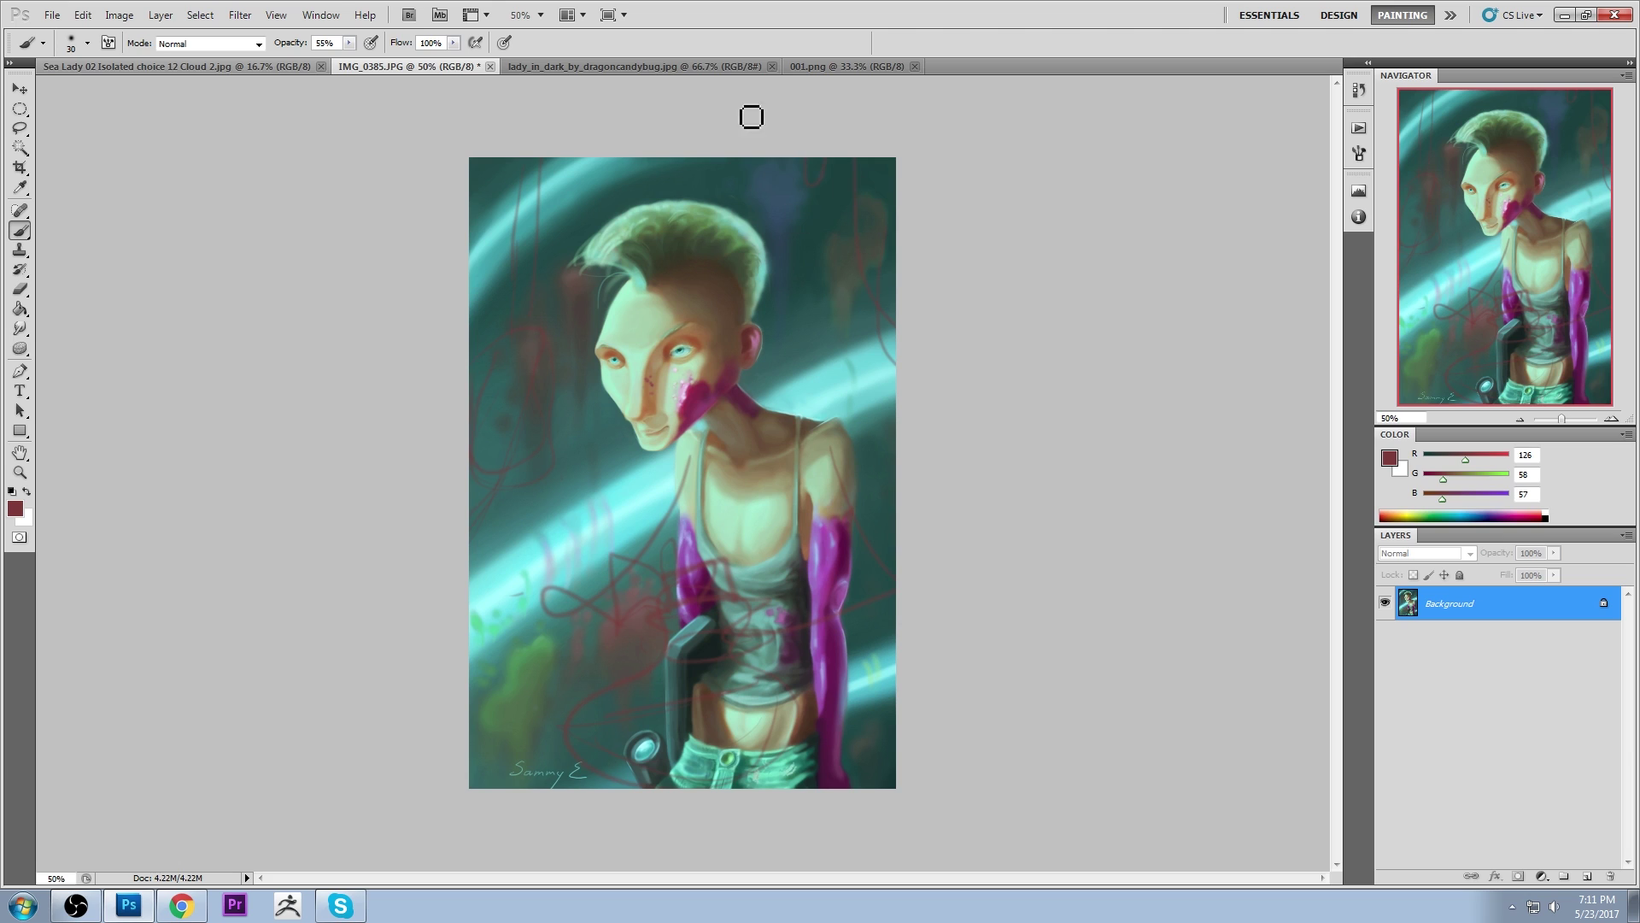
Close IMG_0385.JPG without saving the changes
left_click(490, 67)
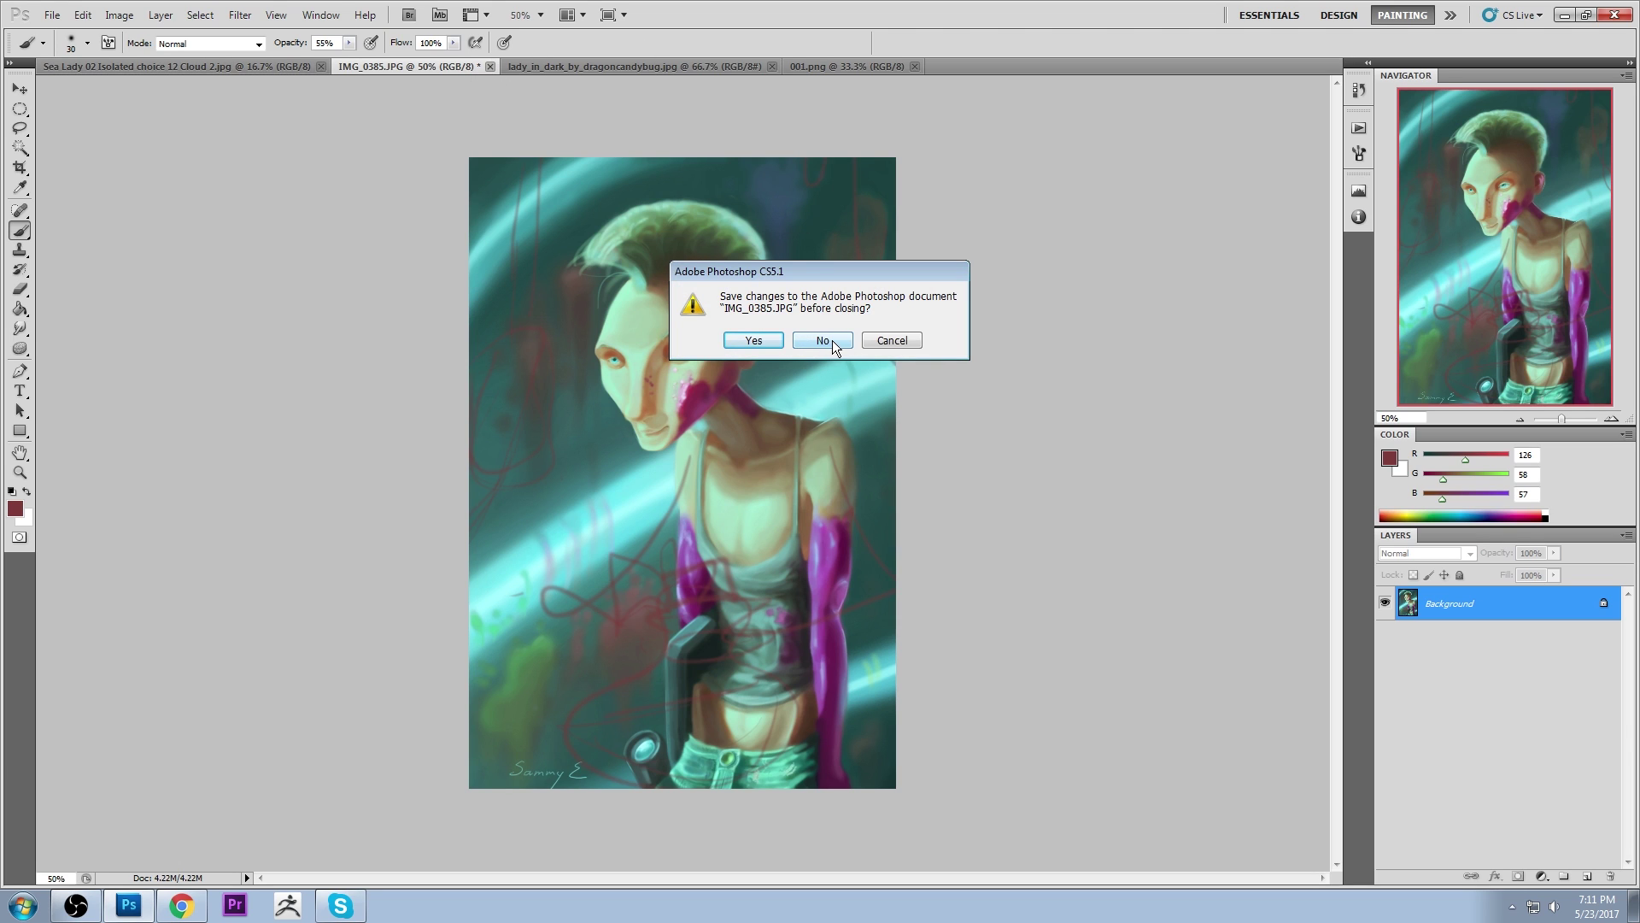
left_click(833, 340)
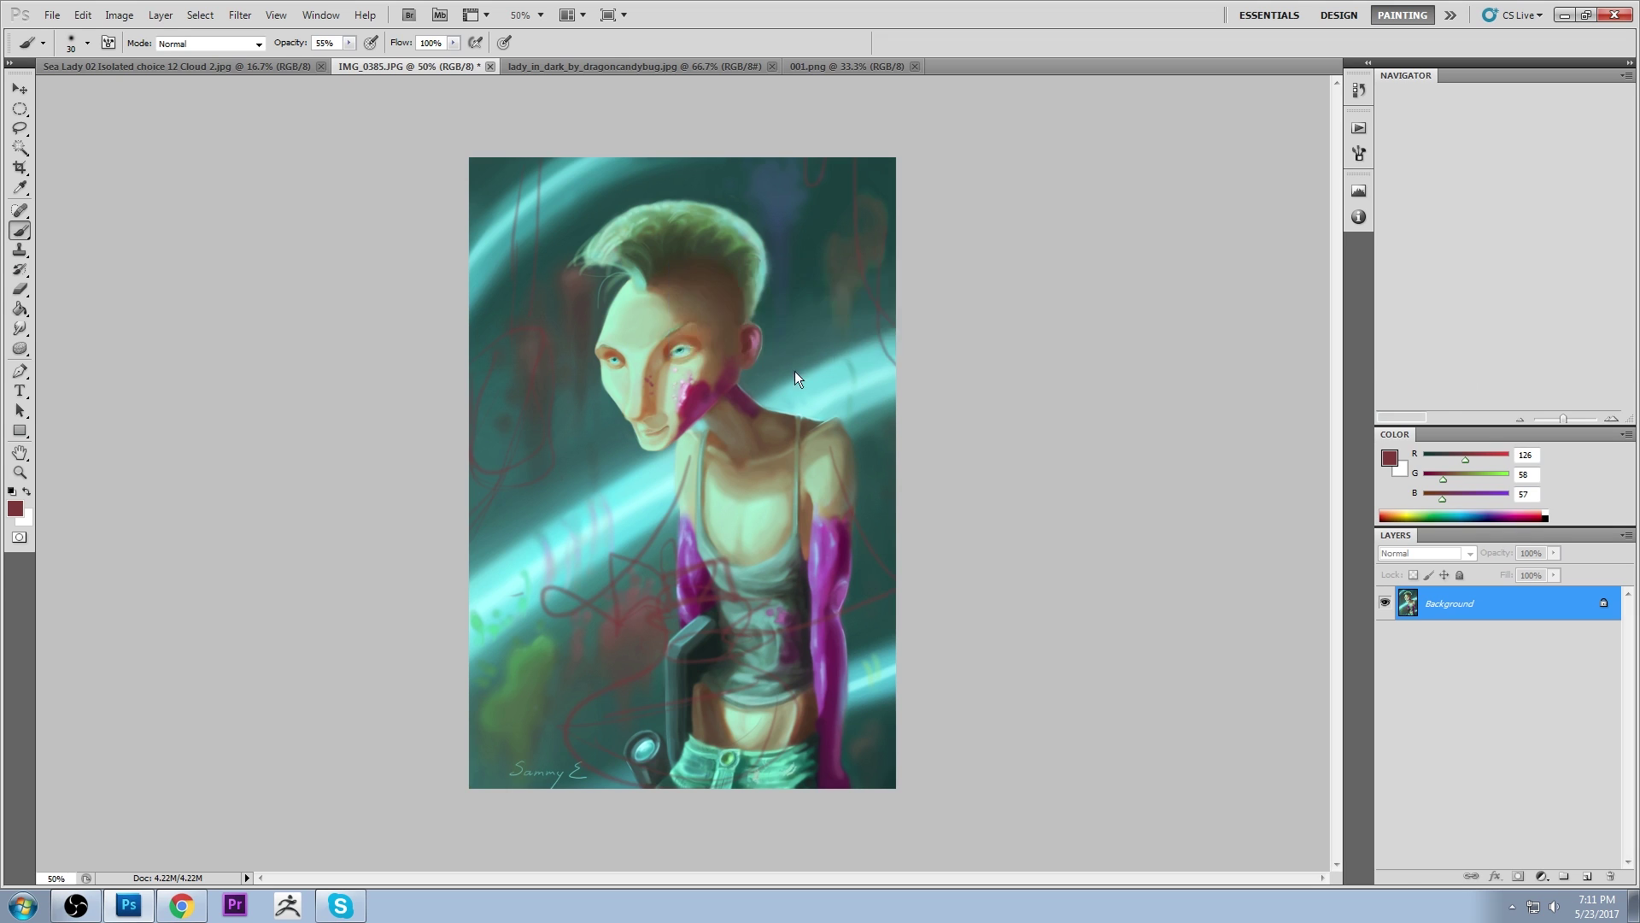
left_click(1108, 332)
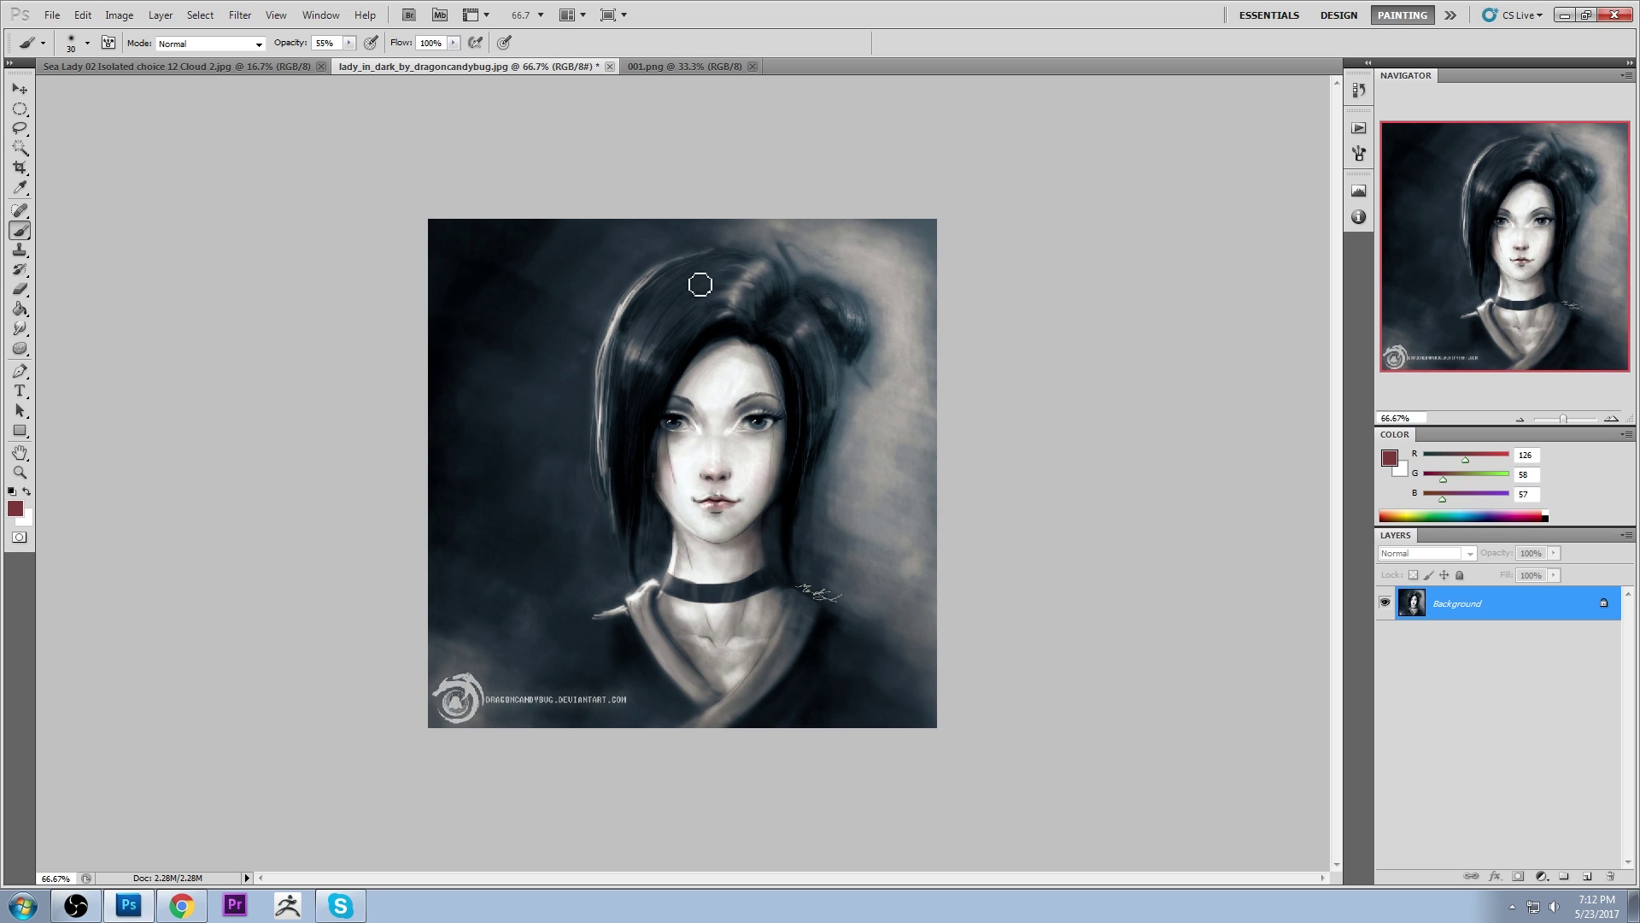
Choose the 9 px brush tip and a white foreground colour for painting on the lady_in_dark portrait at 100% zoom
right_click(614, 240)
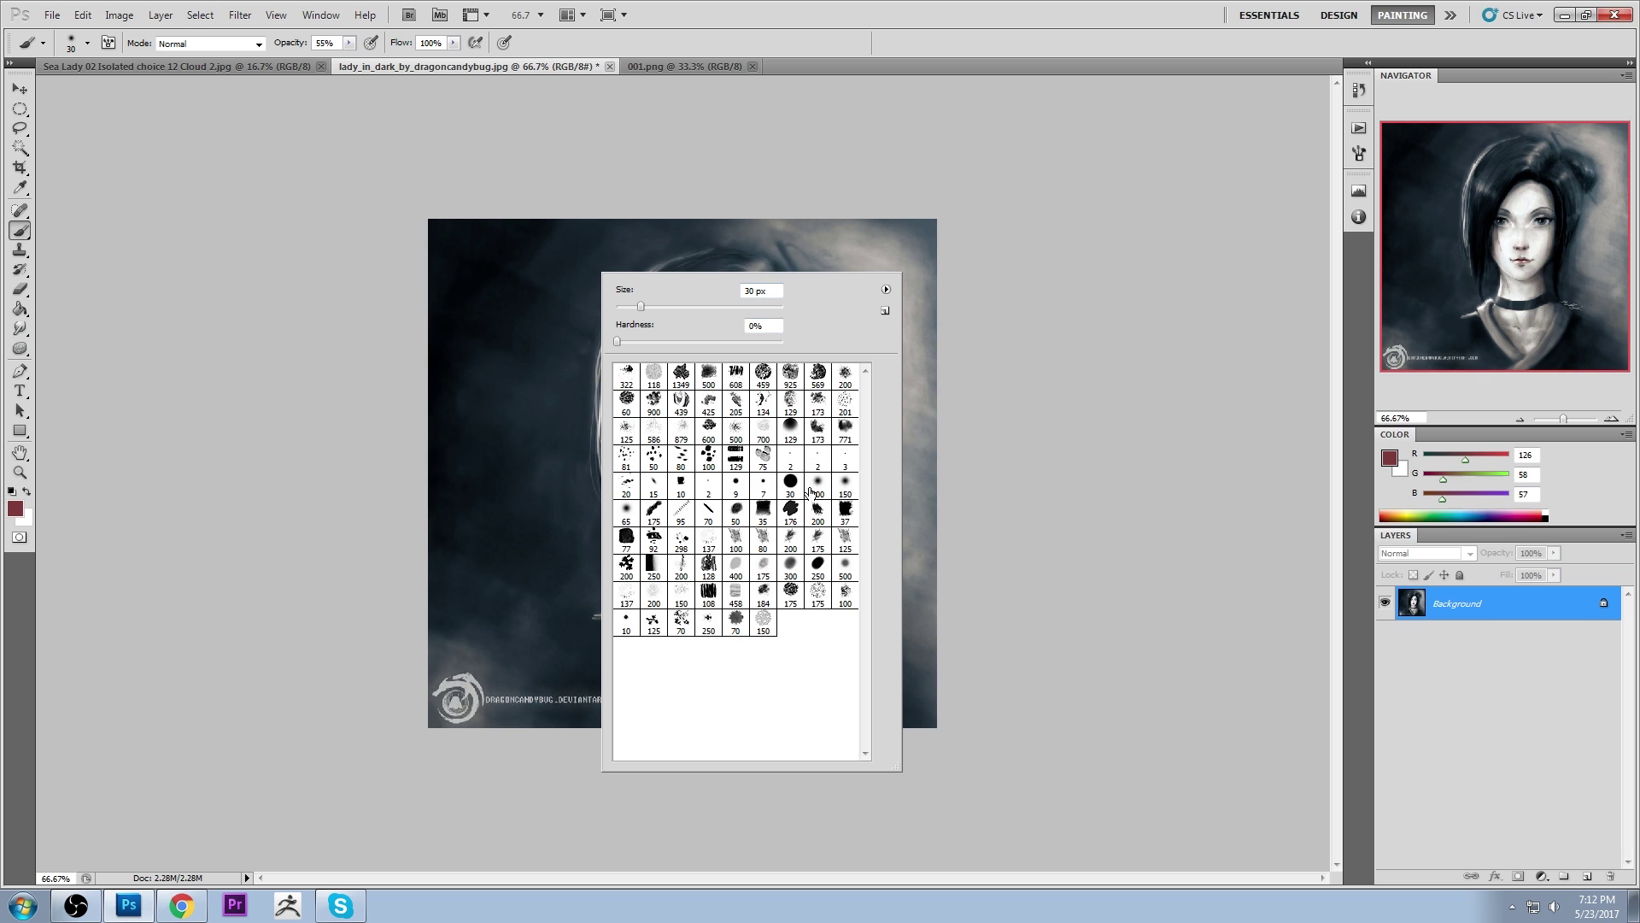
left_click(735, 488)
left_click(1390, 458)
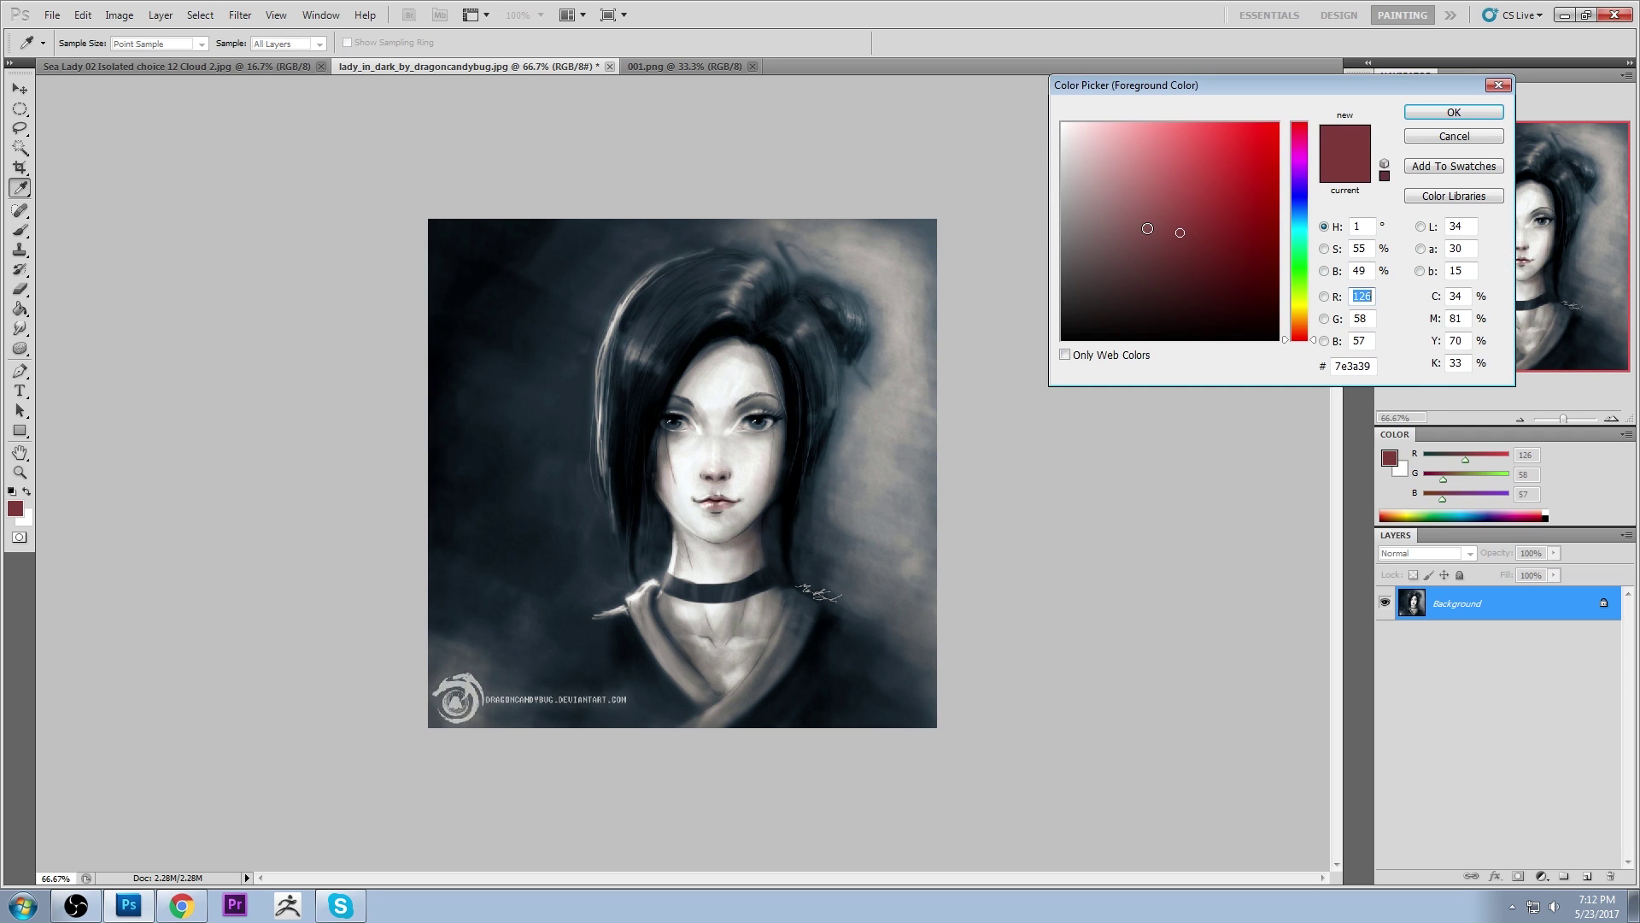
left_click(1062, 124)
left_click(1471, 116)
key("b")
key("ctrl+1")
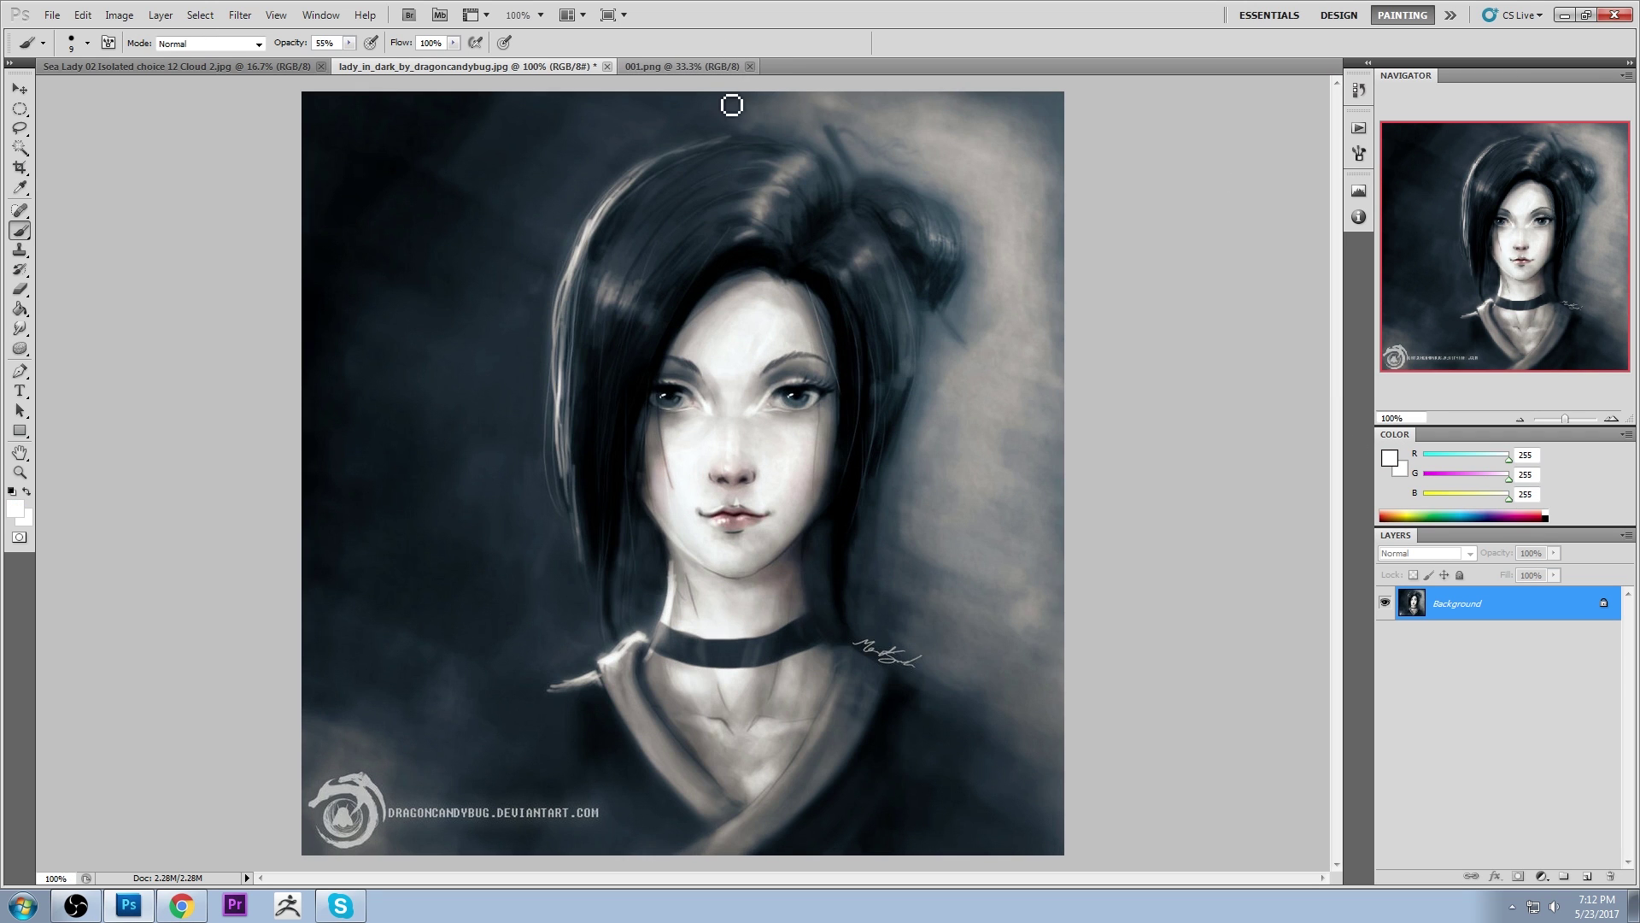
Sketch a white horizontal cylinder in the dark background at the portrait's upper-left corner
left_click_drag(368, 123, 369, 127)
mouse_move(504, 124)
left_mouse_down()
mouse_move(485, 178)
mouse_move(508, 198)
left_mouse_up()
left_click_drag(363, 125, 515, 129)
left_click_drag(369, 196, 538, 202)
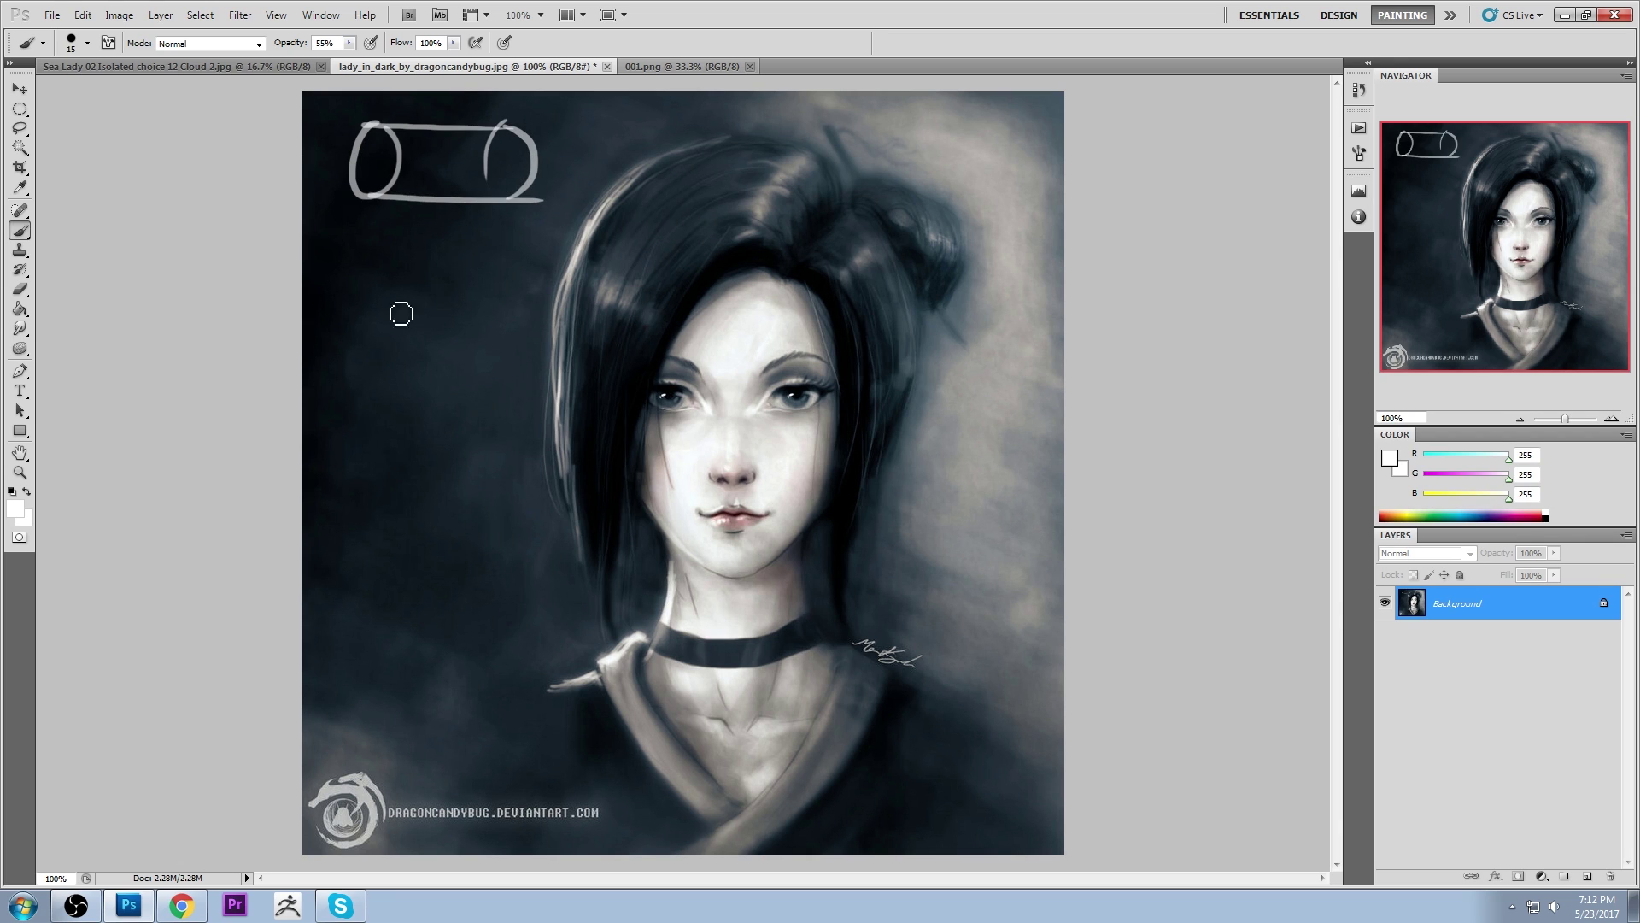
mouse_move(352, 301)
left_mouse_down()
mouse_move(371, 272)
mouse_move(376, 286)
left_mouse_up()
left_click_drag(480, 282, 500, 283)
key("ctrl+z")
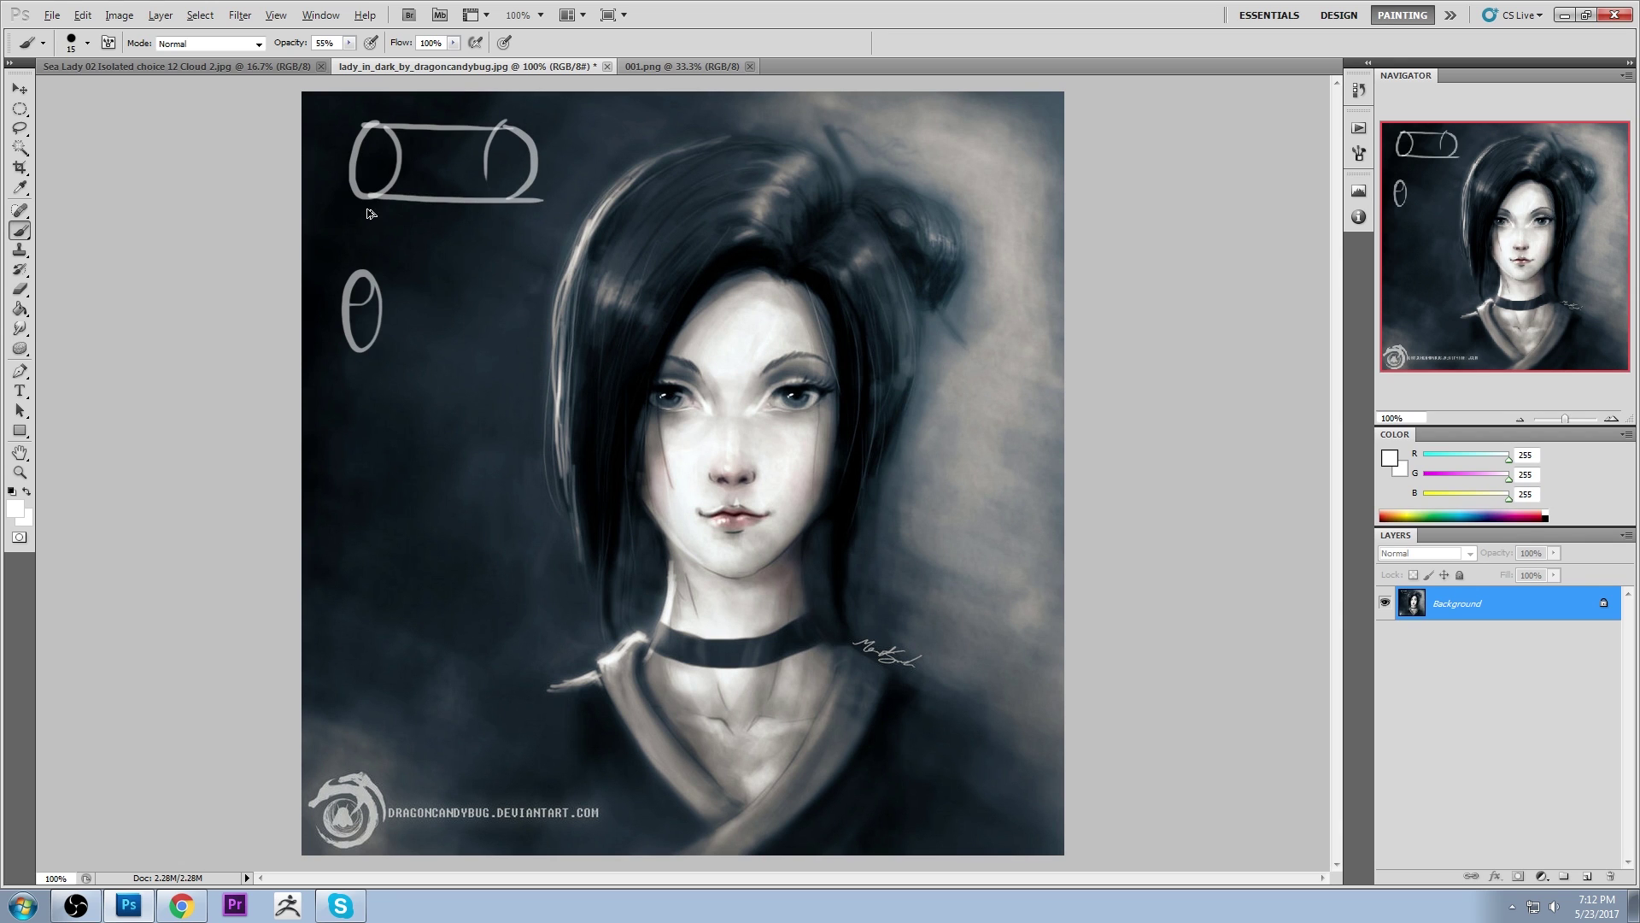
key("ctrl+alt+z")
Sketch a second white cylinder directly beneath the first, with oval ends and a closing bottom line
mouse_move(374, 199)
left_mouse_down()
mouse_move(357, 235)
mouse_move(383, 203)
left_mouse_up()
mouse_move(491, 201)
left_mouse_down()
mouse_move(483, 231)
mouse_move(512, 268)
mouse_move(522, 209)
left_mouse_up()
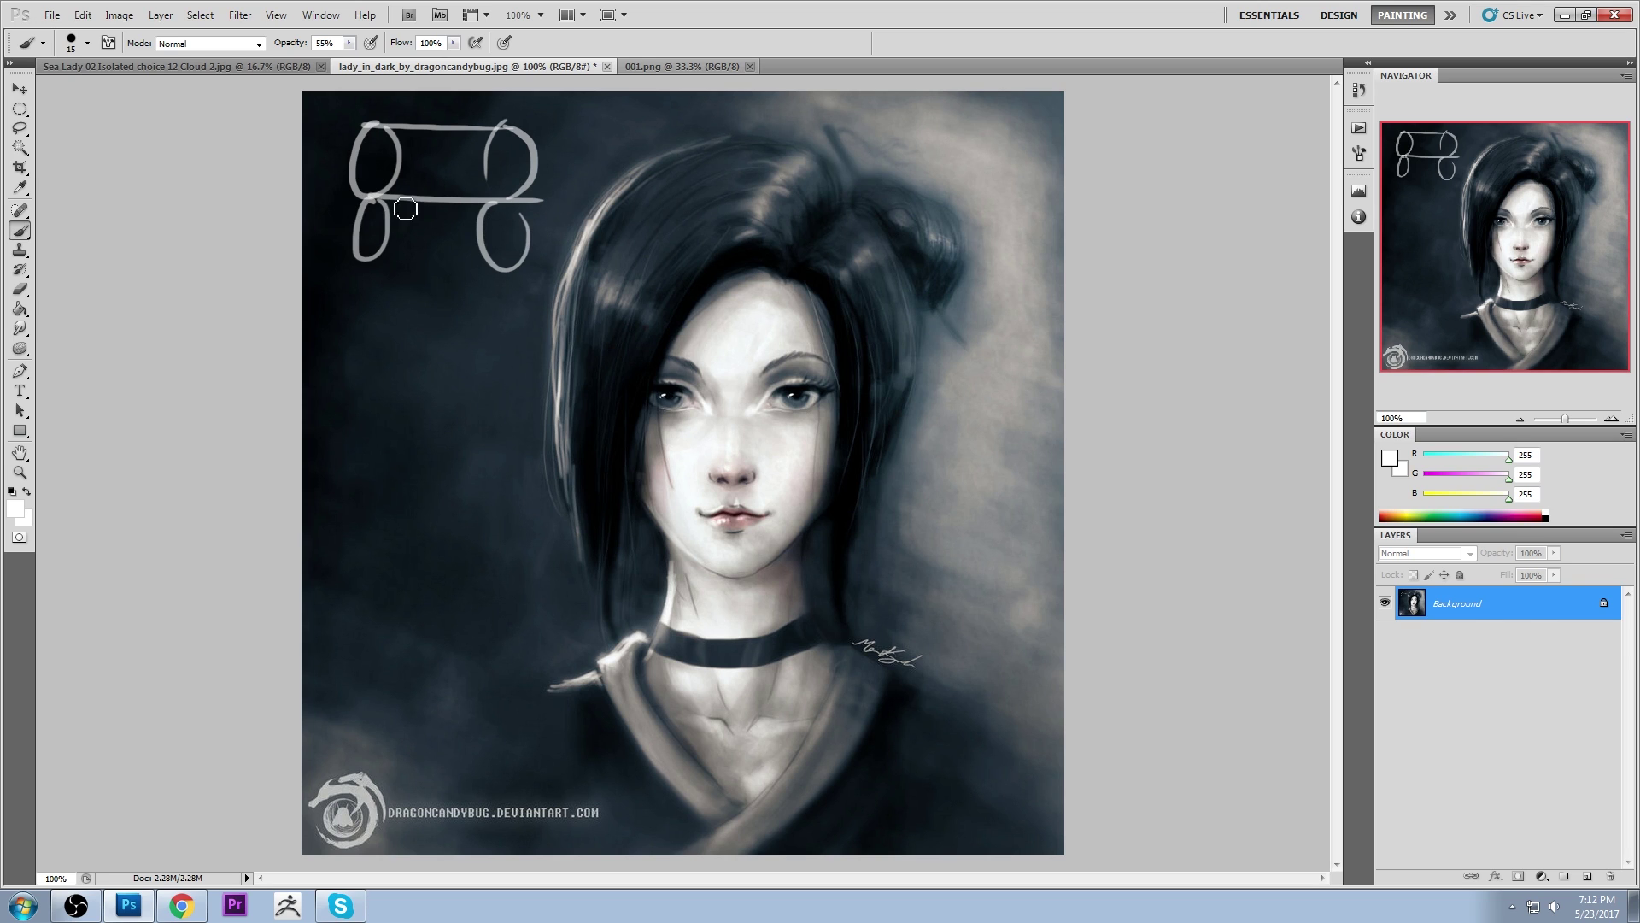
left_click_drag(350, 266, 525, 270)
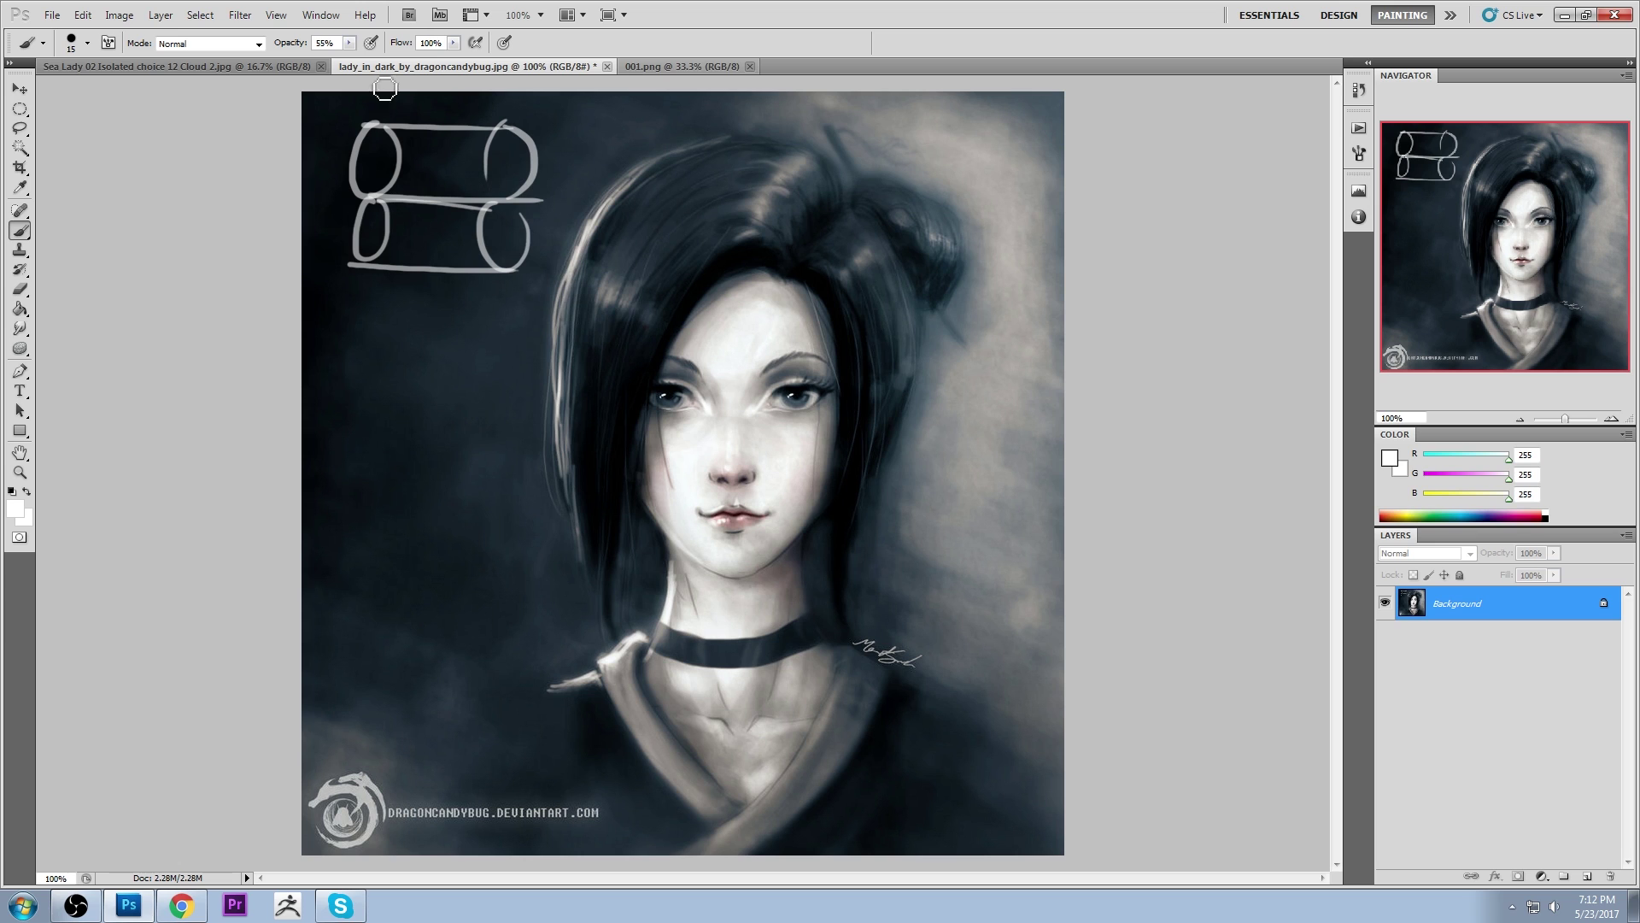
Hatch white shading along the lower halves and the far ends of both stacked cylinders
key("ctrl+minus")
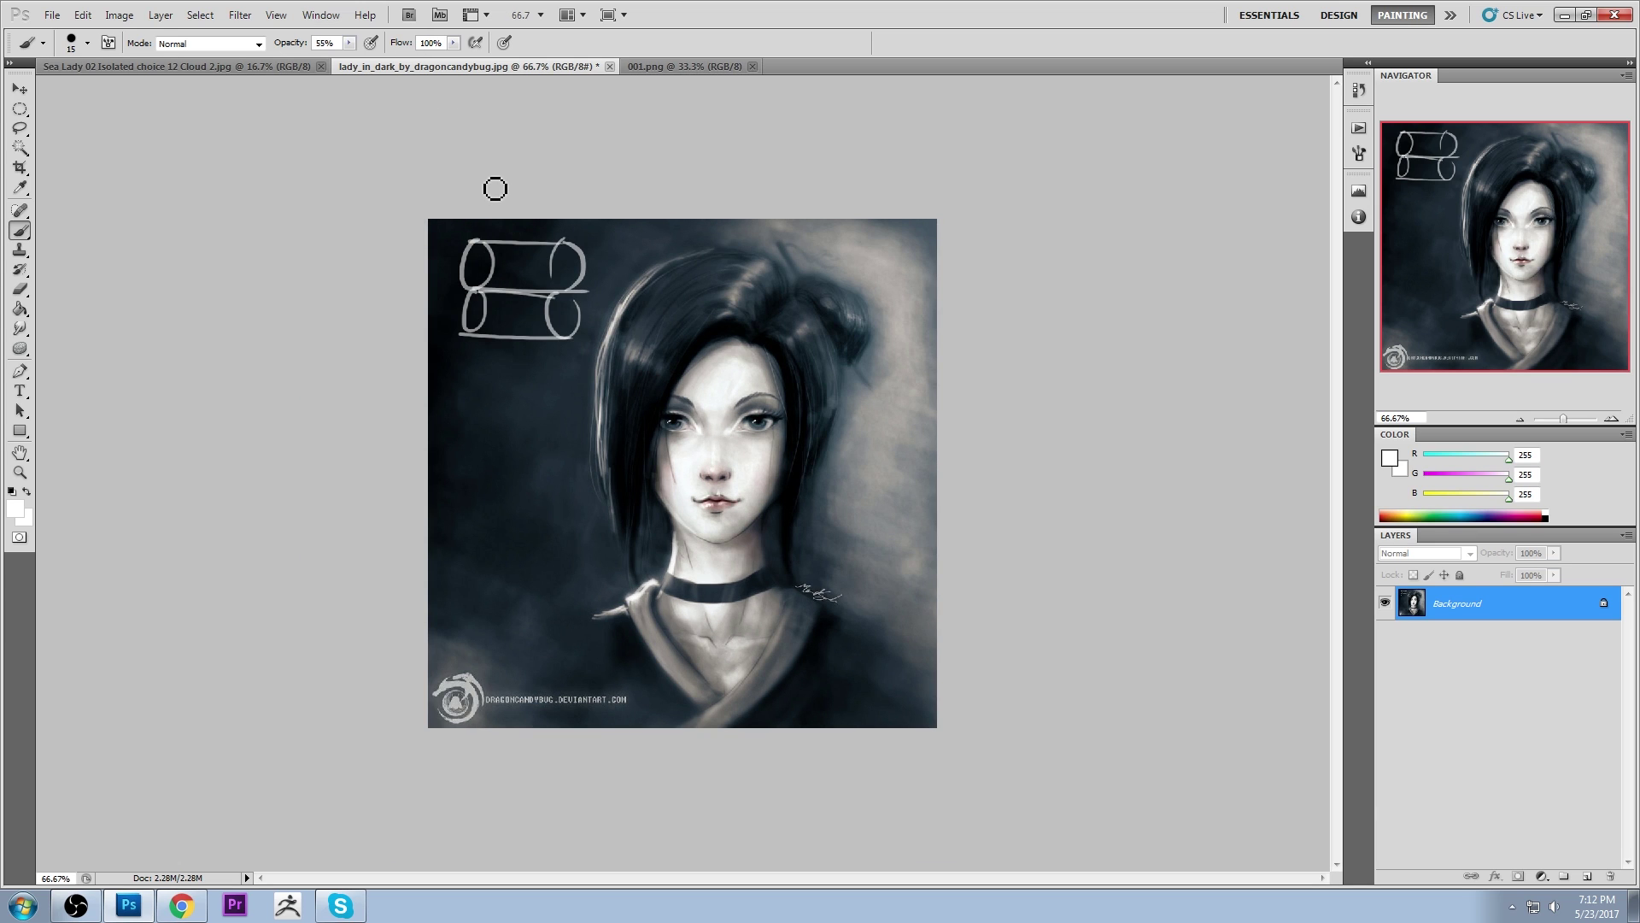
left_click_drag(462, 278, 470, 268)
mouse_move(469, 281)
left_mouse_down()
mouse_move(521, 281)
mouse_move(529, 298)
mouse_move(569, 276)
mouse_move(573, 301)
mouse_move(587, 286)
mouse_move(483, 348)
mouse_move(524, 321)
mouse_move(496, 343)
mouse_move(482, 325)
mouse_move(535, 344)
mouse_move(602, 326)
left_mouse_up()
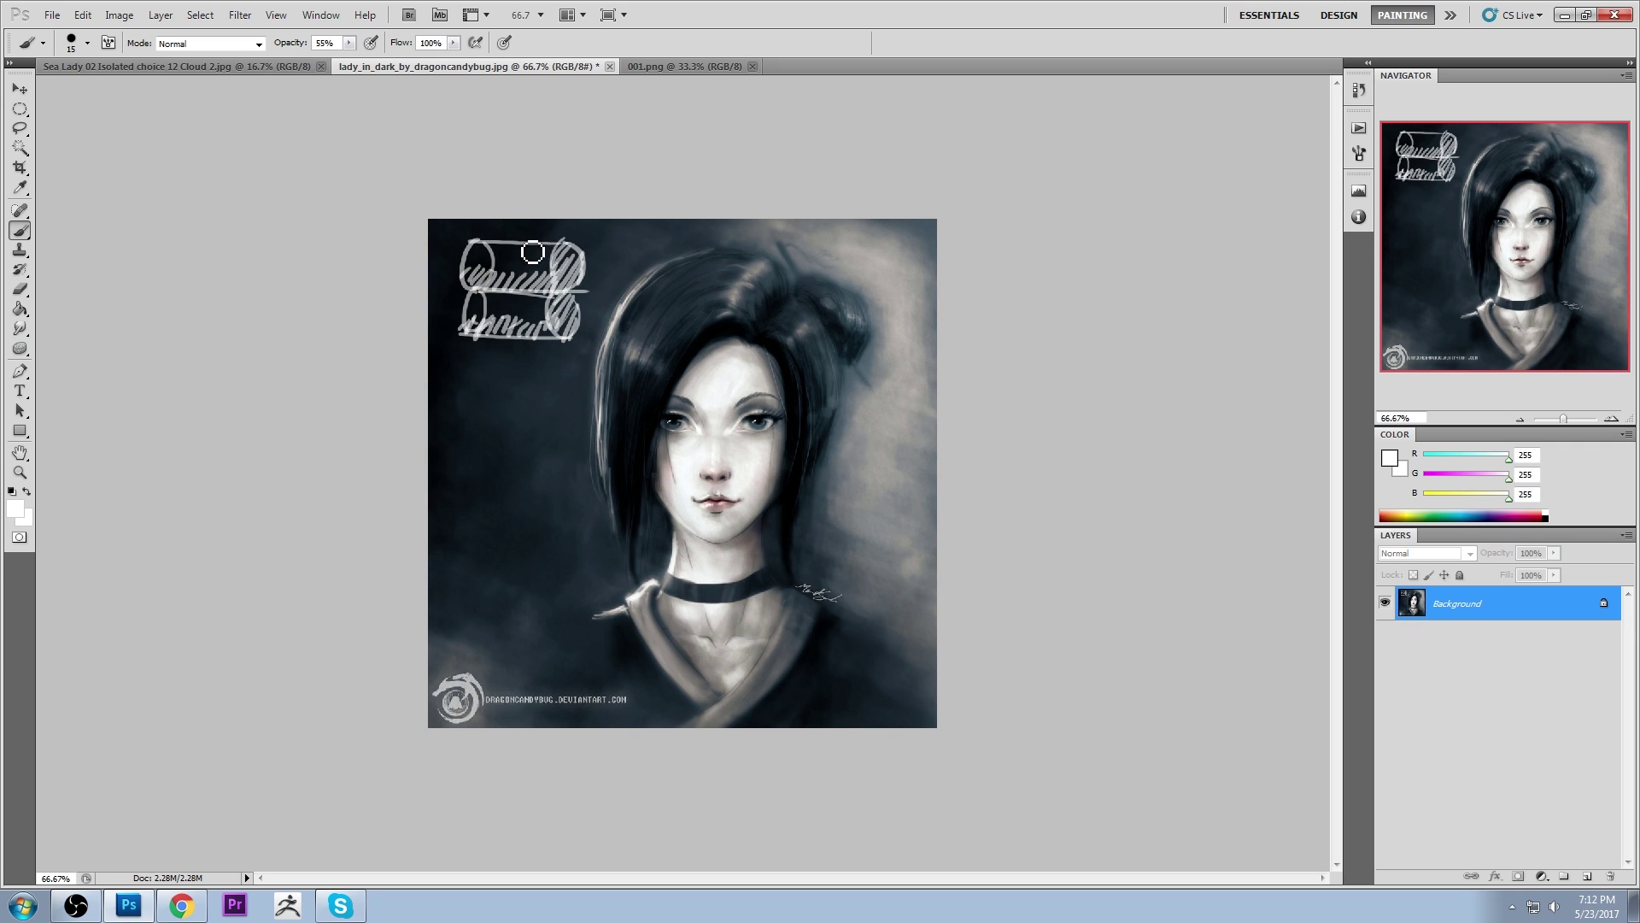
Draw white lip contours over the cylinders and round forms at both ends for the mouth corners
mouse_move(534, 249)
left_mouse_down()
mouse_move(603, 282)
mouse_move(513, 249)
mouse_move(448, 275)
mouse_move(498, 248)
mouse_move(514, 266)
left_mouse_up()
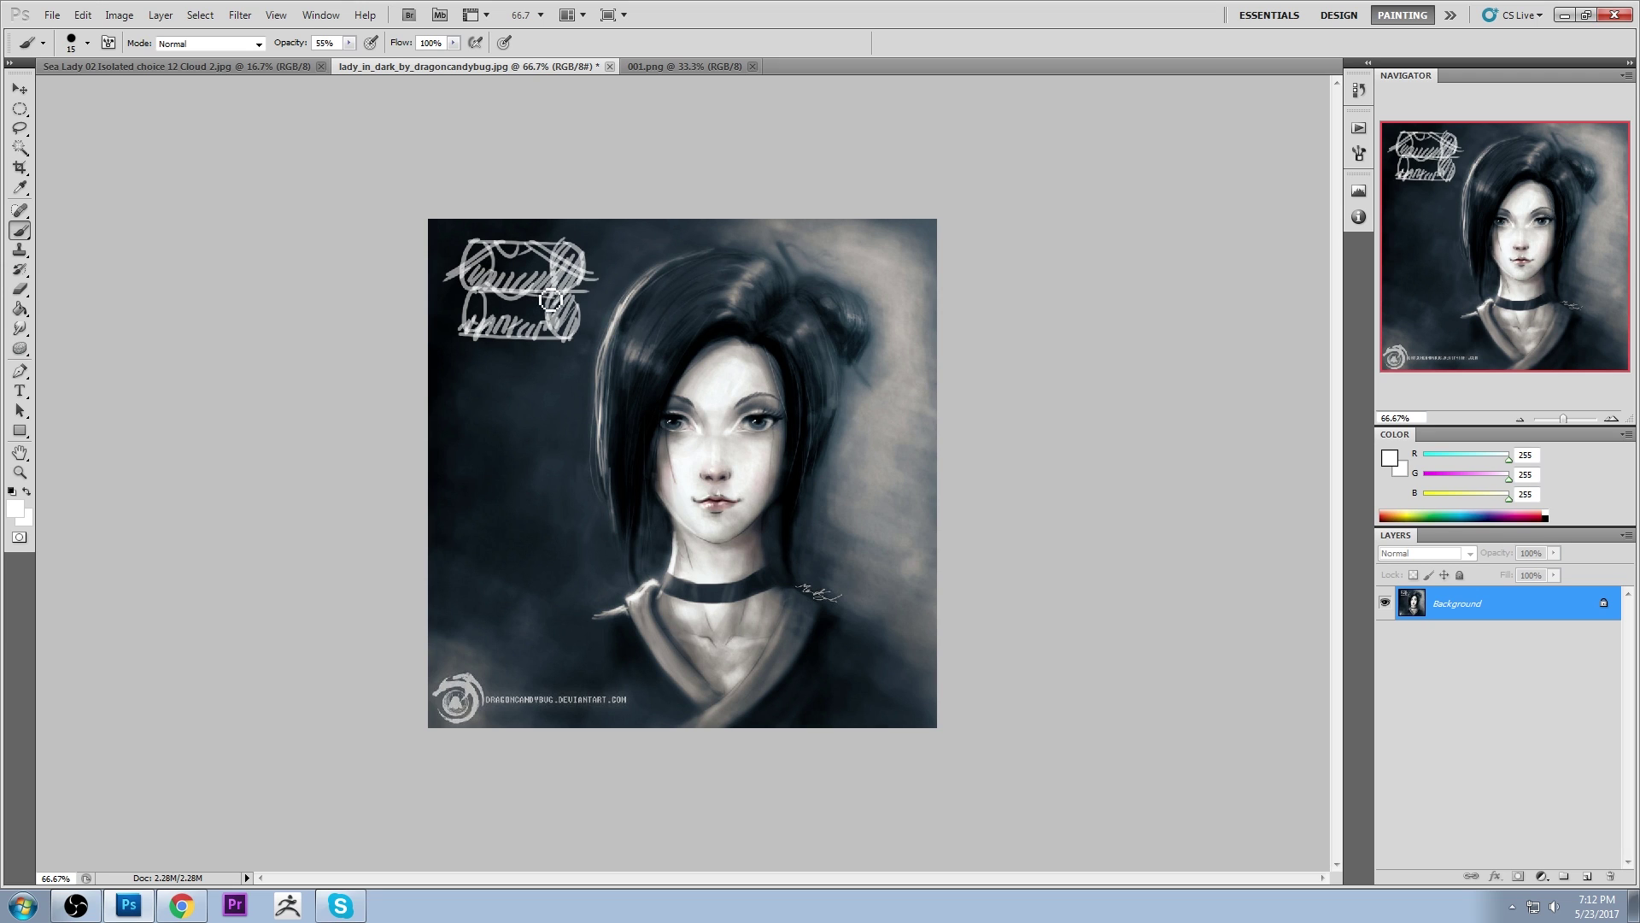
mouse_move(616, 281)
left_mouse_down()
mouse_move(496, 299)
mouse_move(458, 285)
mouse_move(488, 330)
mouse_move(452, 306)
mouse_move(471, 344)
mouse_move(478, 298)
mouse_move(445, 285)
mouse_move(632, 299)
mouse_move(591, 319)
mouse_move(621, 286)
mouse_move(617, 263)
mouse_move(624, 291)
mouse_move(609, 290)
mouse_move(627, 297)
mouse_move(603, 311)
mouse_move(632, 278)
mouse_move(621, 288)
mouse_move(640, 308)
mouse_move(597, 327)
mouse_move(617, 254)
left_mouse_up()
mouse_move(441, 298)
left_mouse_down()
mouse_move(454, 282)
mouse_move(467, 311)
mouse_move(432, 286)
mouse_move(451, 342)
mouse_move(467, 338)
mouse_move(448, 264)
left_mouse_up()
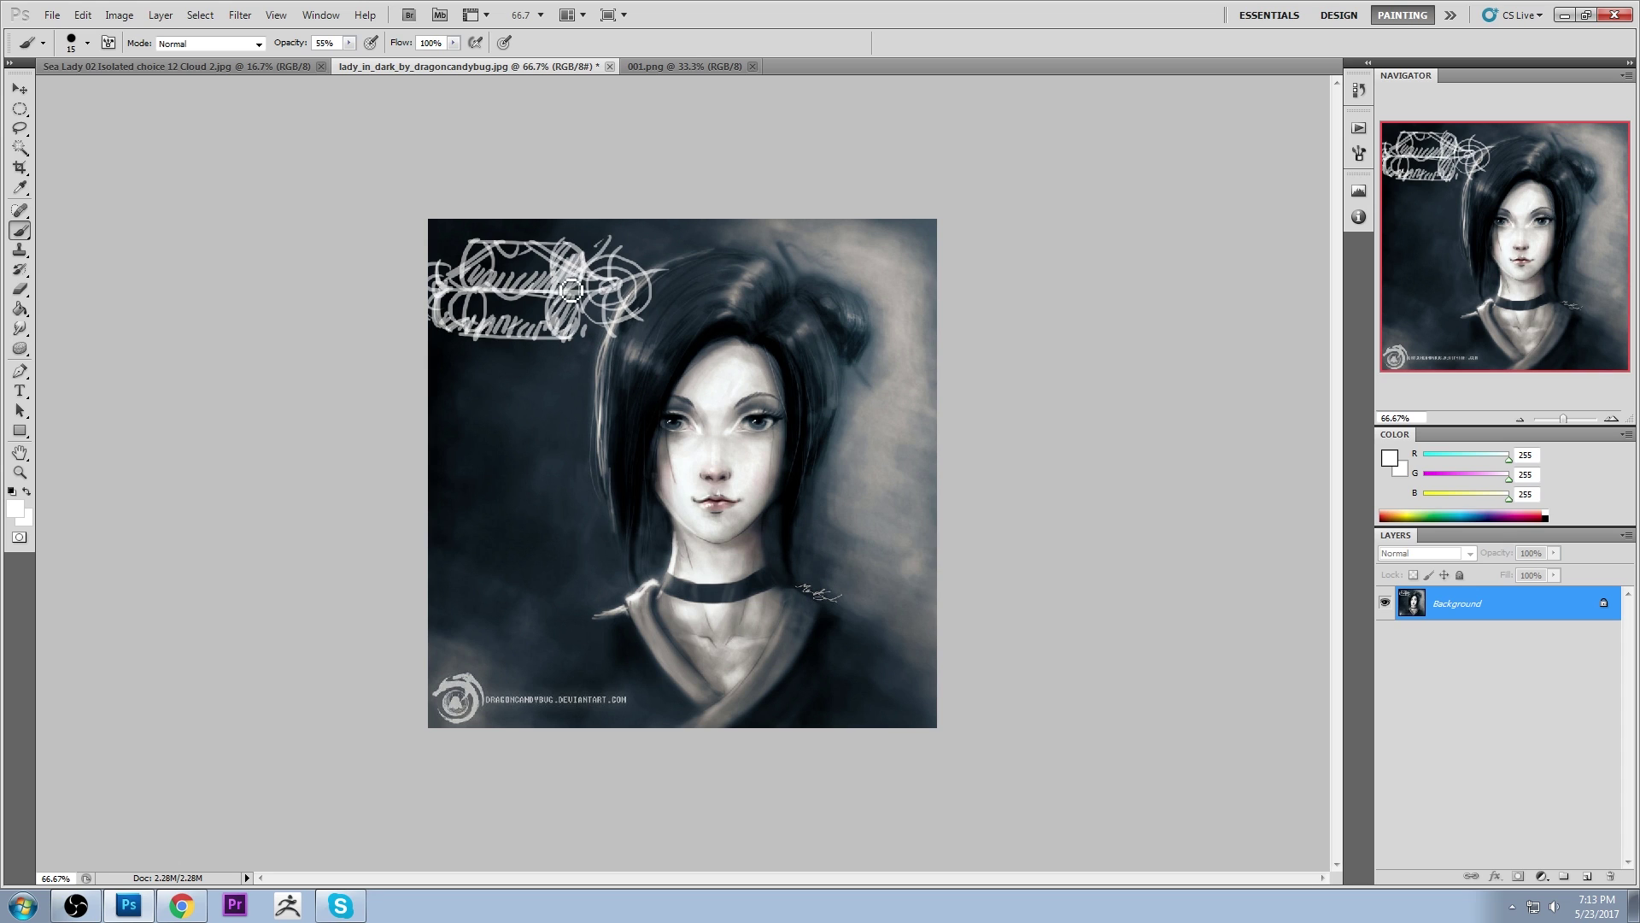
Set the foreground colour to cyan (0, 255, 255) and paint bands along the lower parts of both cylinders
left_click_drag(1509, 458, 1343, 460)
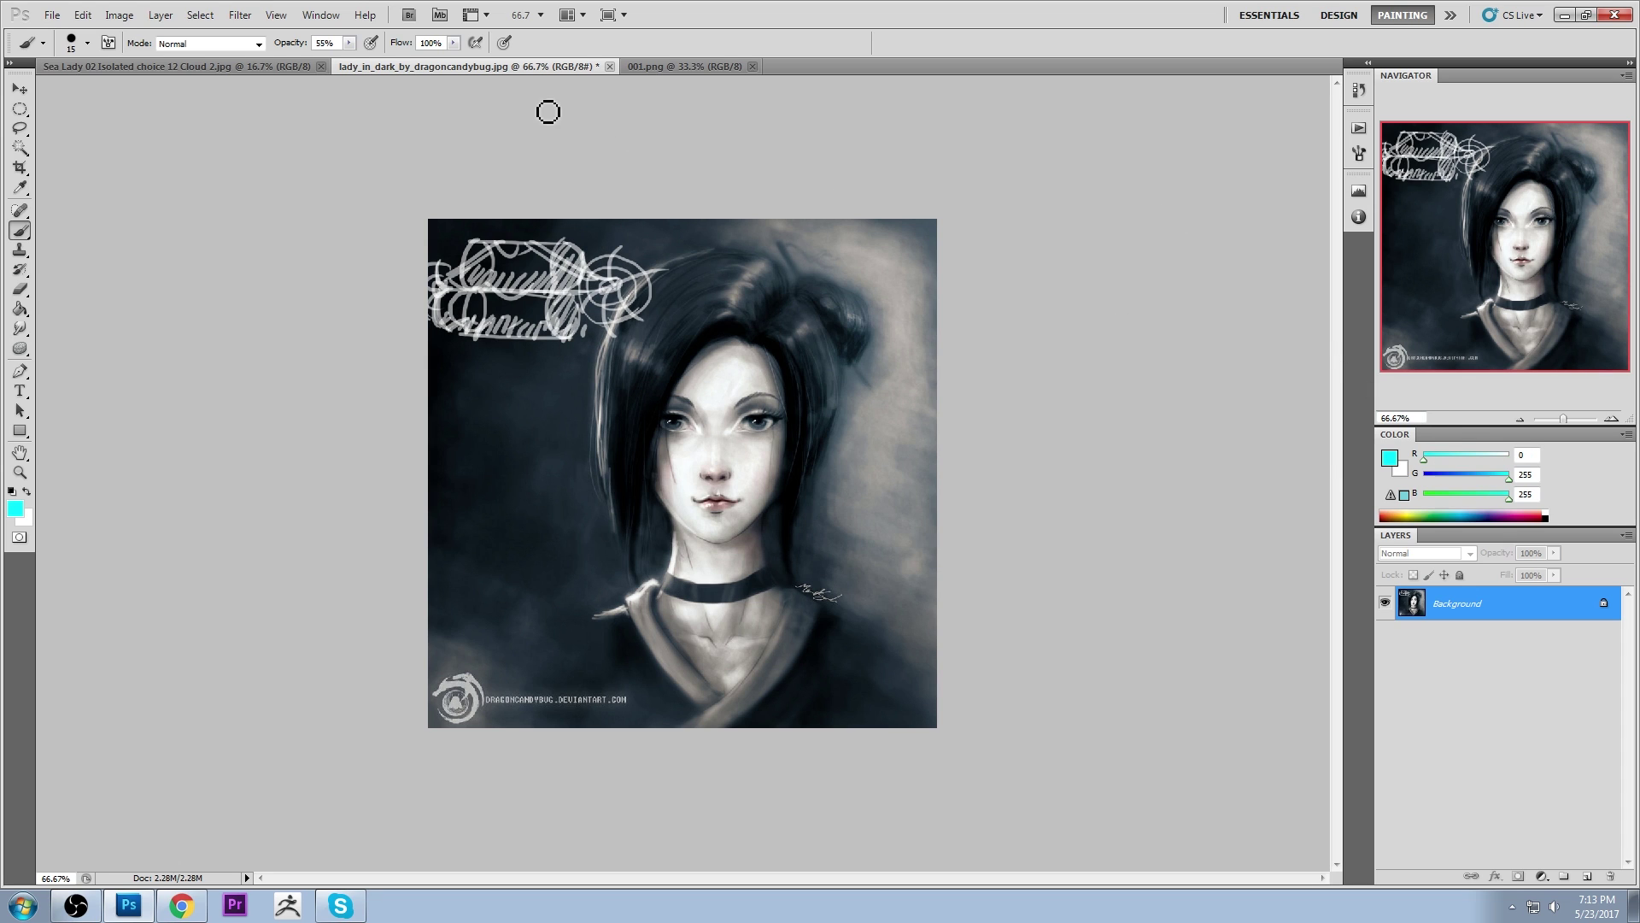
mouse_move(564, 277)
left_mouse_down()
mouse_move(501, 302)
mouse_move(502, 284)
mouse_move(444, 284)
left_mouse_up()
mouse_move(570, 328)
left_mouse_down()
mouse_move(501, 341)
mouse_move(453, 325)
left_mouse_up()
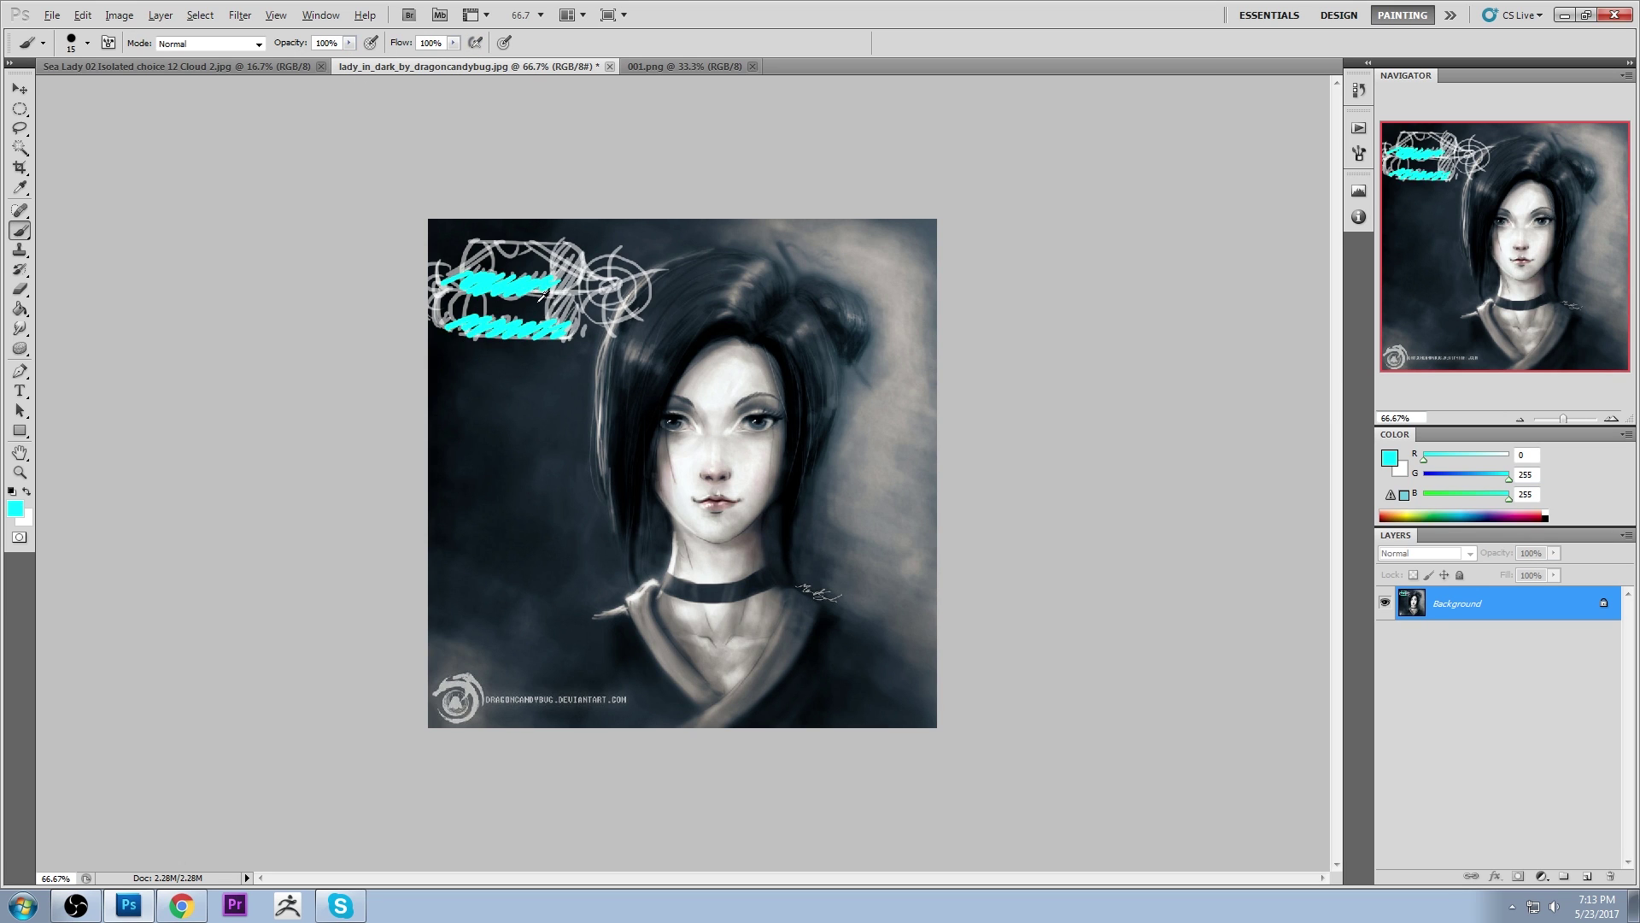
Refine the edges of the cyan lip bands using the sampled dark background colour and cyan
left_click(526, 308, "alt")
mouse_move(546, 303)
left_mouse_down()
mouse_move(459, 300)
mouse_move(552, 305)
mouse_move(528, 281)
mouse_move(526, 300)
mouse_move(493, 291)
mouse_move(539, 288)
left_mouse_up()
left_click(527, 287, "alt")
mouse_move(530, 296)
left_mouse_down()
mouse_move(578, 291)
mouse_move(453, 287)
mouse_move(496, 285)
mouse_move(457, 282)
mouse_move(479, 289)
left_mouse_up()
mouse_move(551, 341)
left_mouse_down()
mouse_move(475, 329)
mouse_move(534, 335)
left_mouse_up()
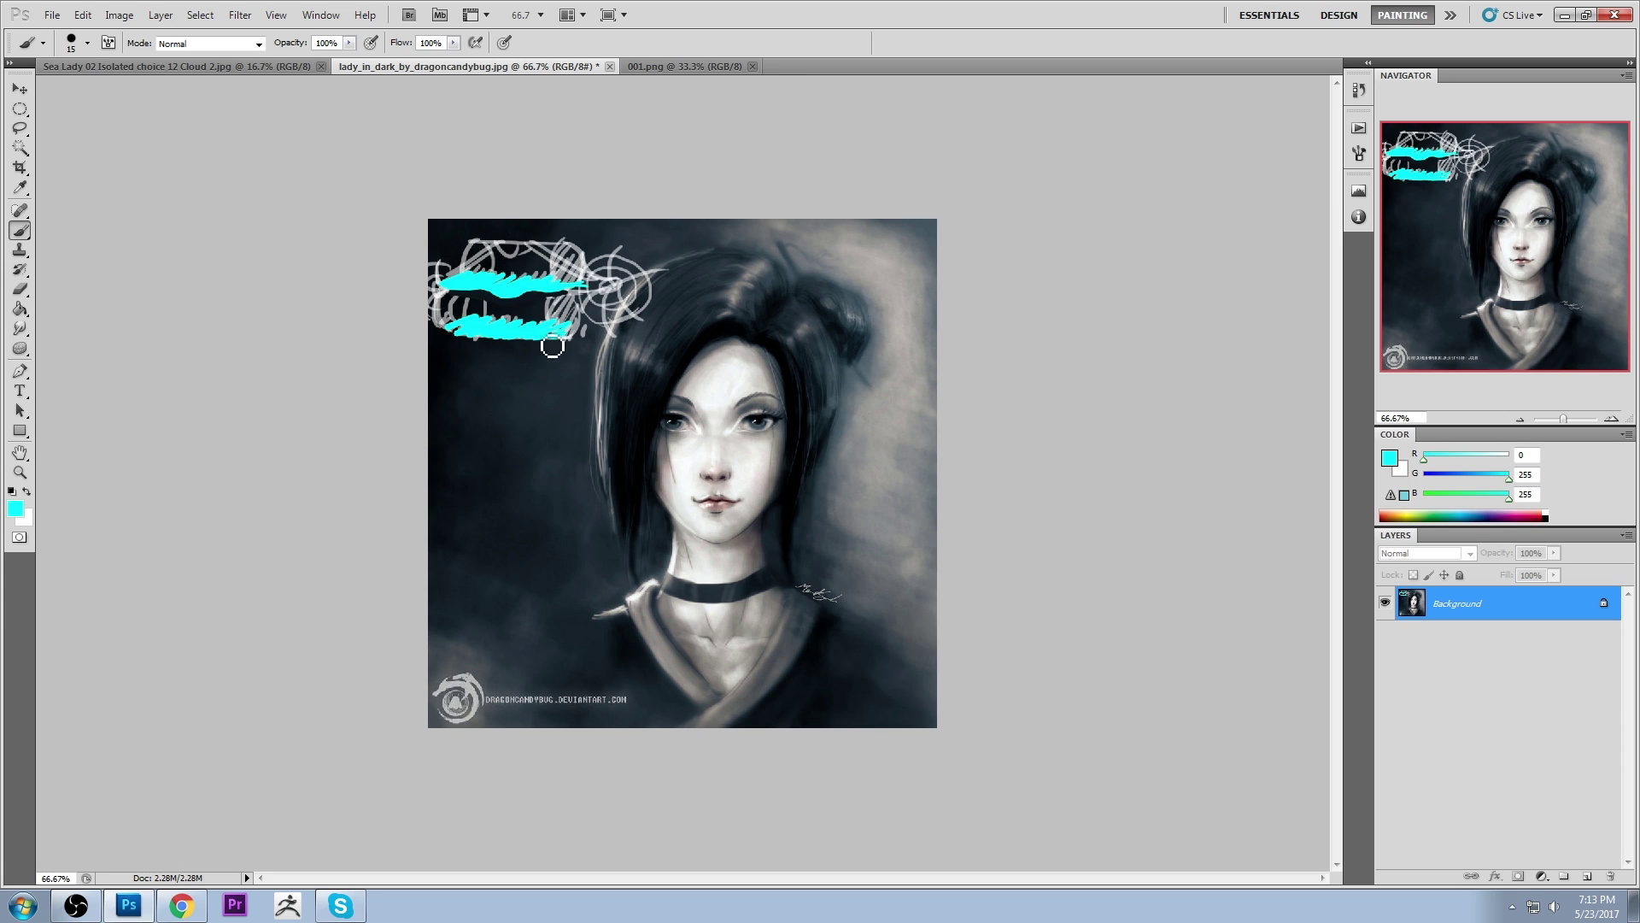
mouse_move(532, 243)
left_mouse_down()
mouse_move(606, 272)
mouse_move(453, 275)
left_mouse_up()
key("ctrl+z")
key("ctrl+z")
Outline the upper lip's curve in cyan and join the mouth corners to the lower lip
left_click_drag(494, 255, 602, 281)
left_click_drag(508, 259, 431, 281)
key("ctrl+z")
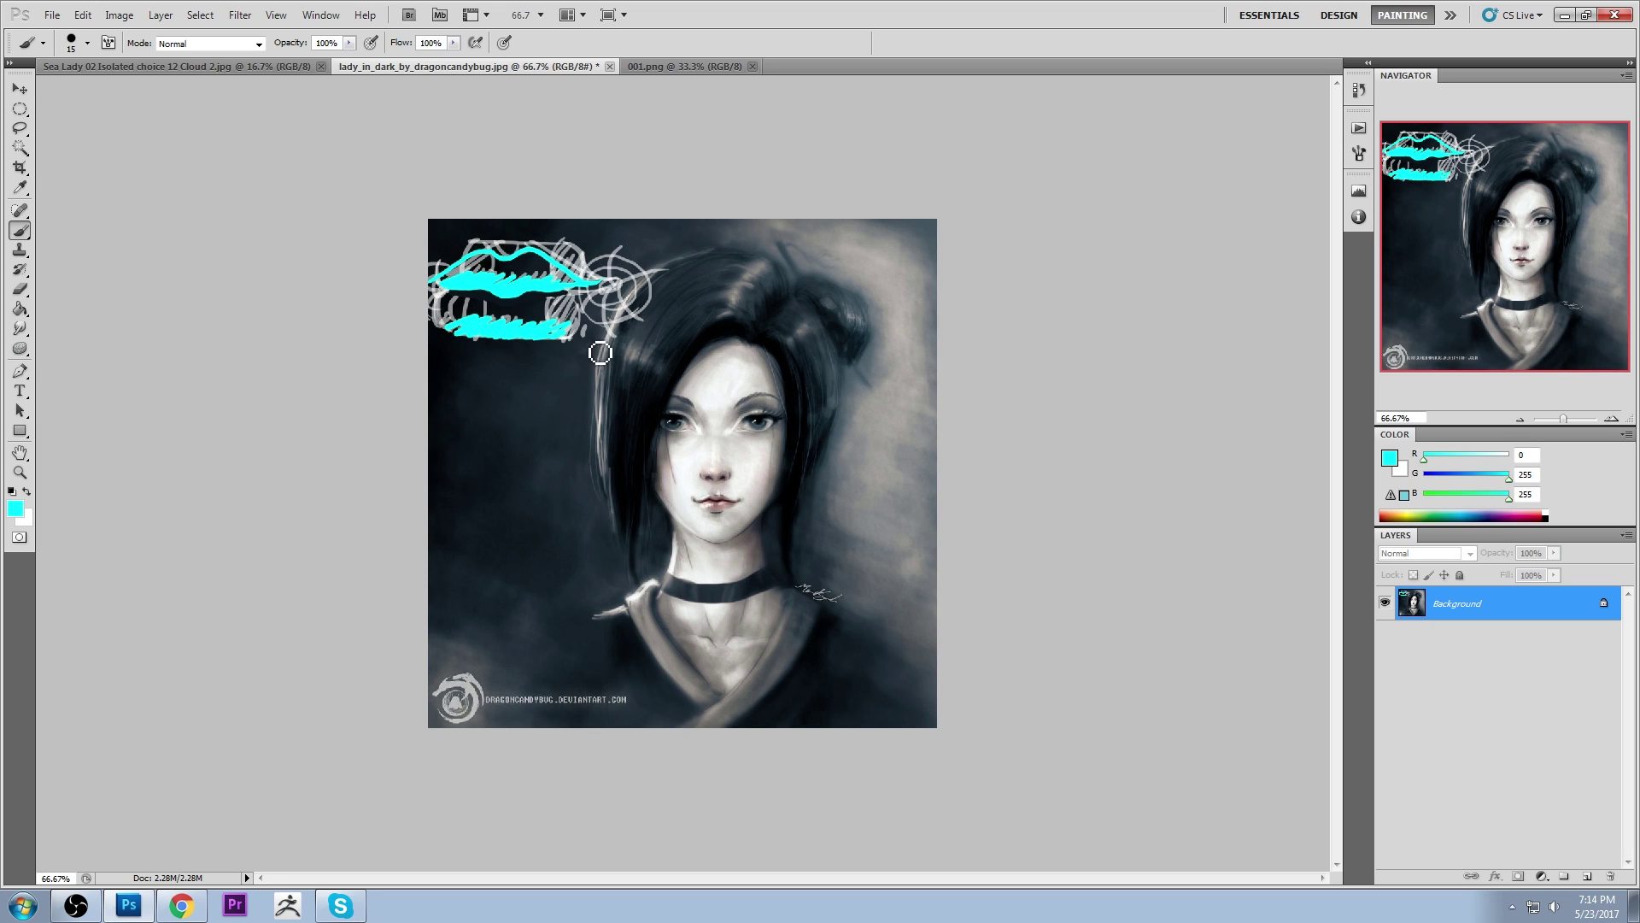
left_click_drag(598, 291, 564, 337)
left_click_drag(429, 303, 458, 331)
Revert the portrait to its original opening snapshot in the history, discarding all the sketch strokes
left_click(1359, 89)
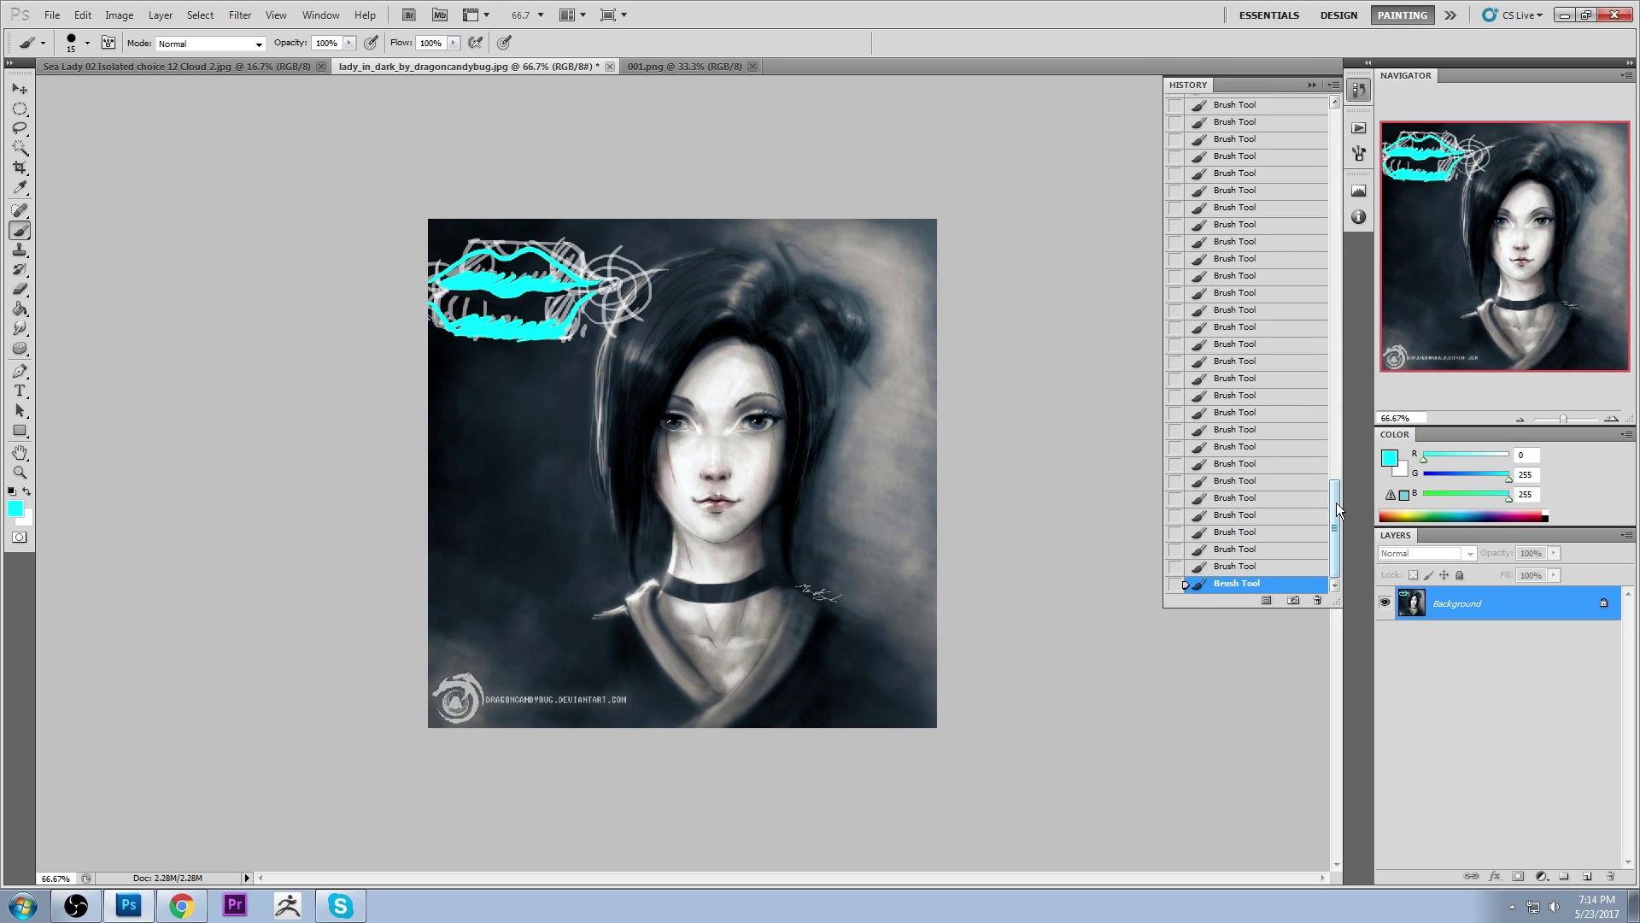
left_click_drag(1336, 504, 1341, 106)
left_click(1299, 104)
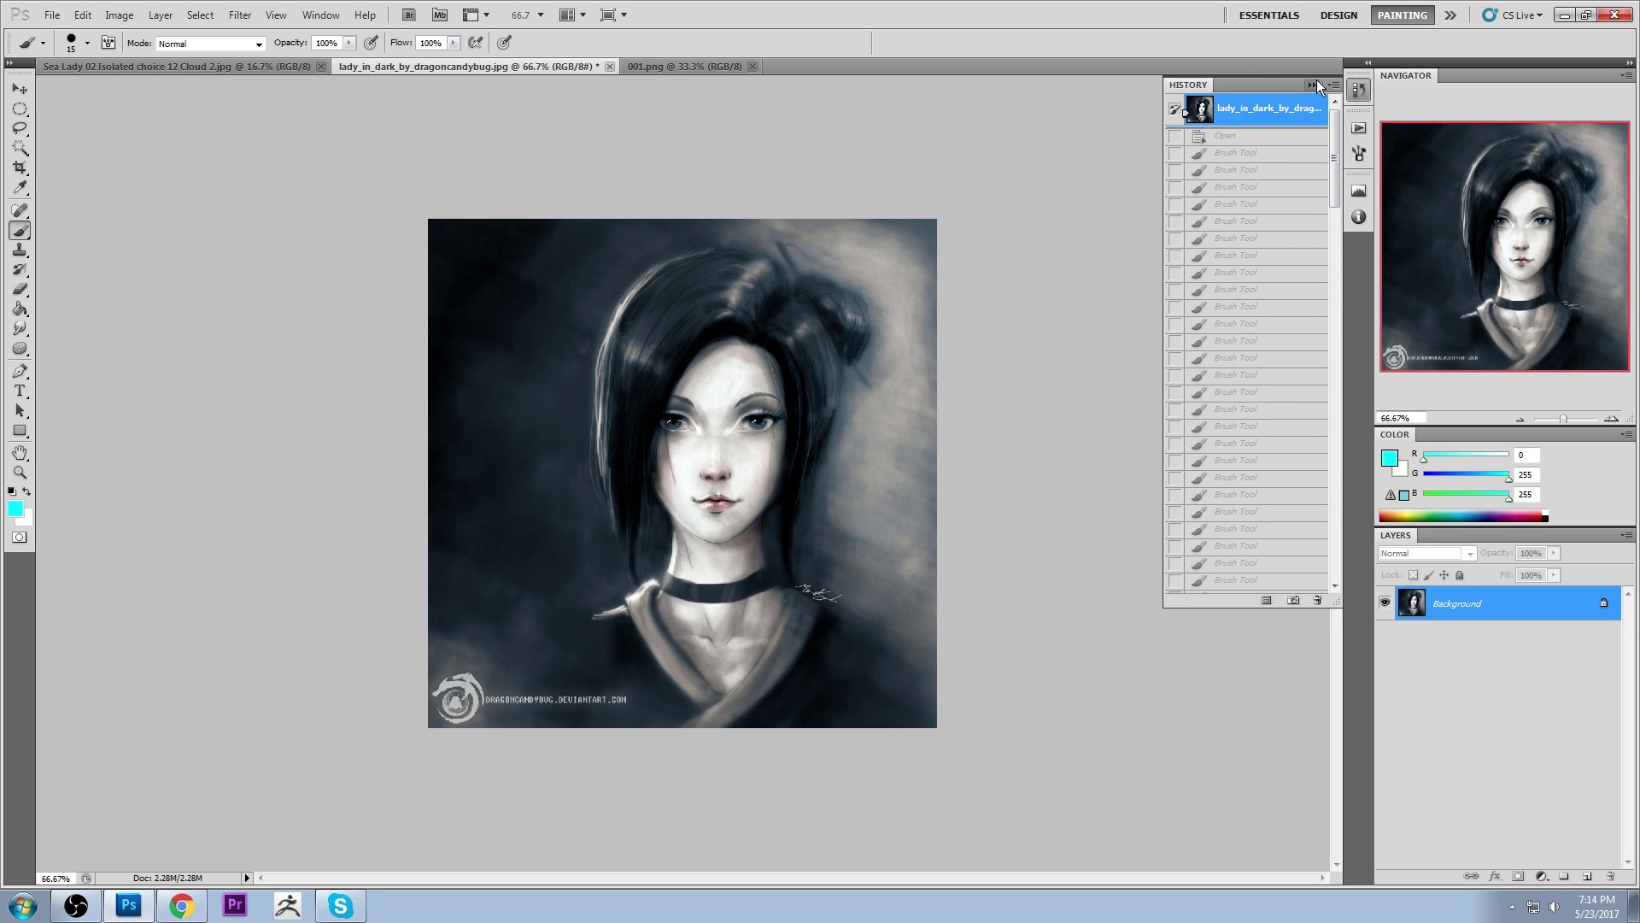
left_click(1314, 84)
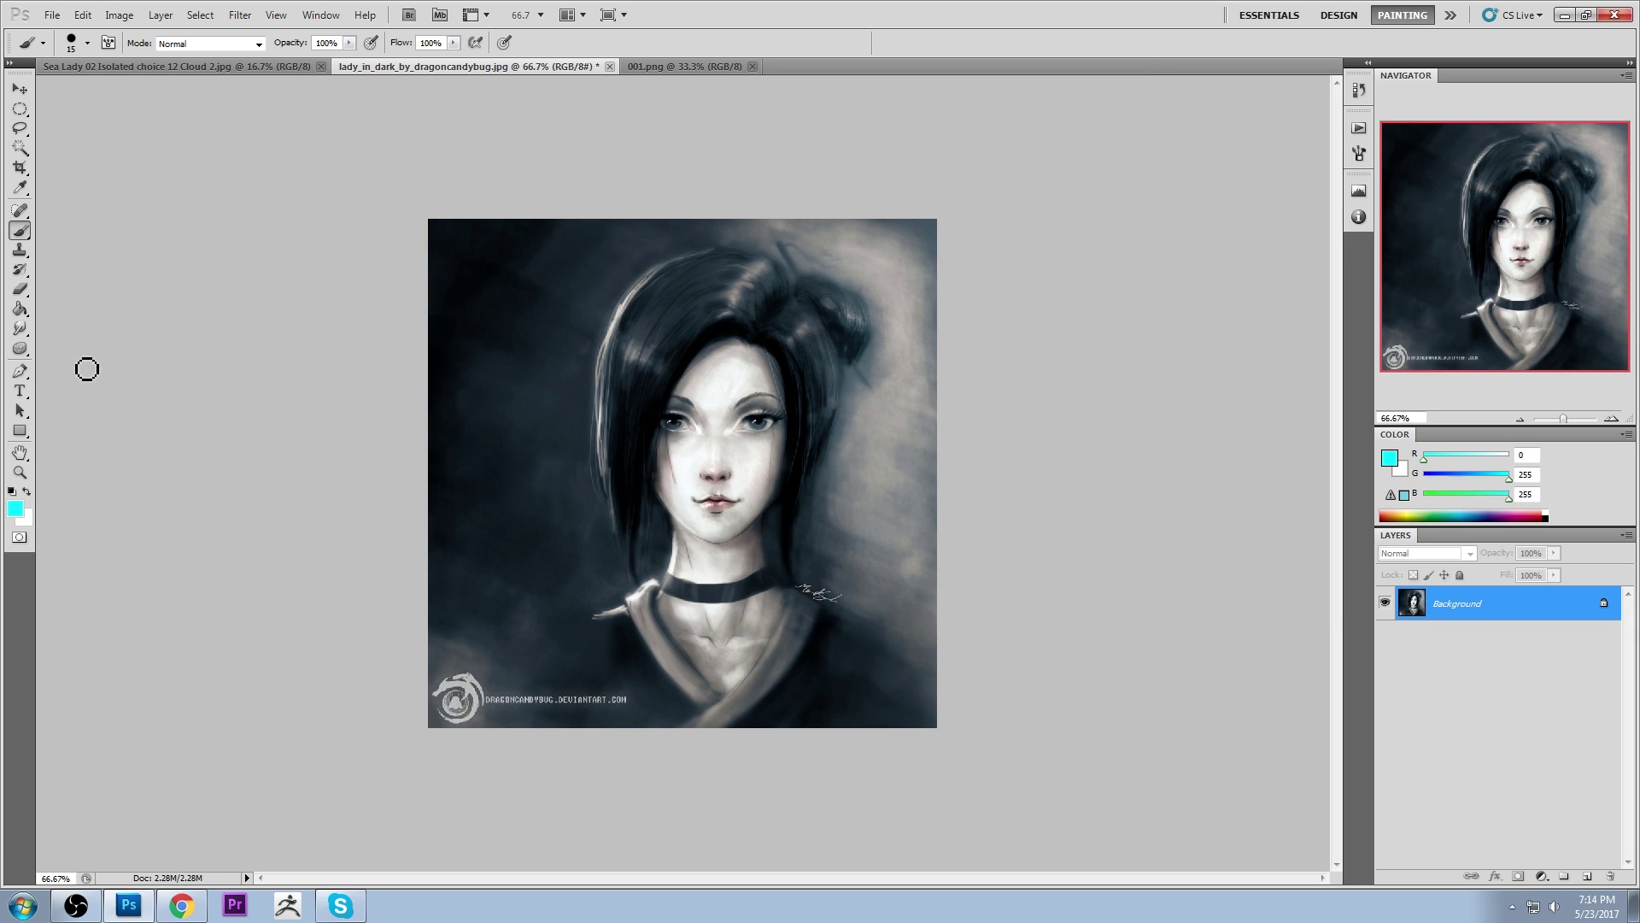
Soften and shorten both corners of the portrait's mouth with a small Smudge brush at 38% strength
left_click(19, 329)
left_click(77, 358)
key("z")
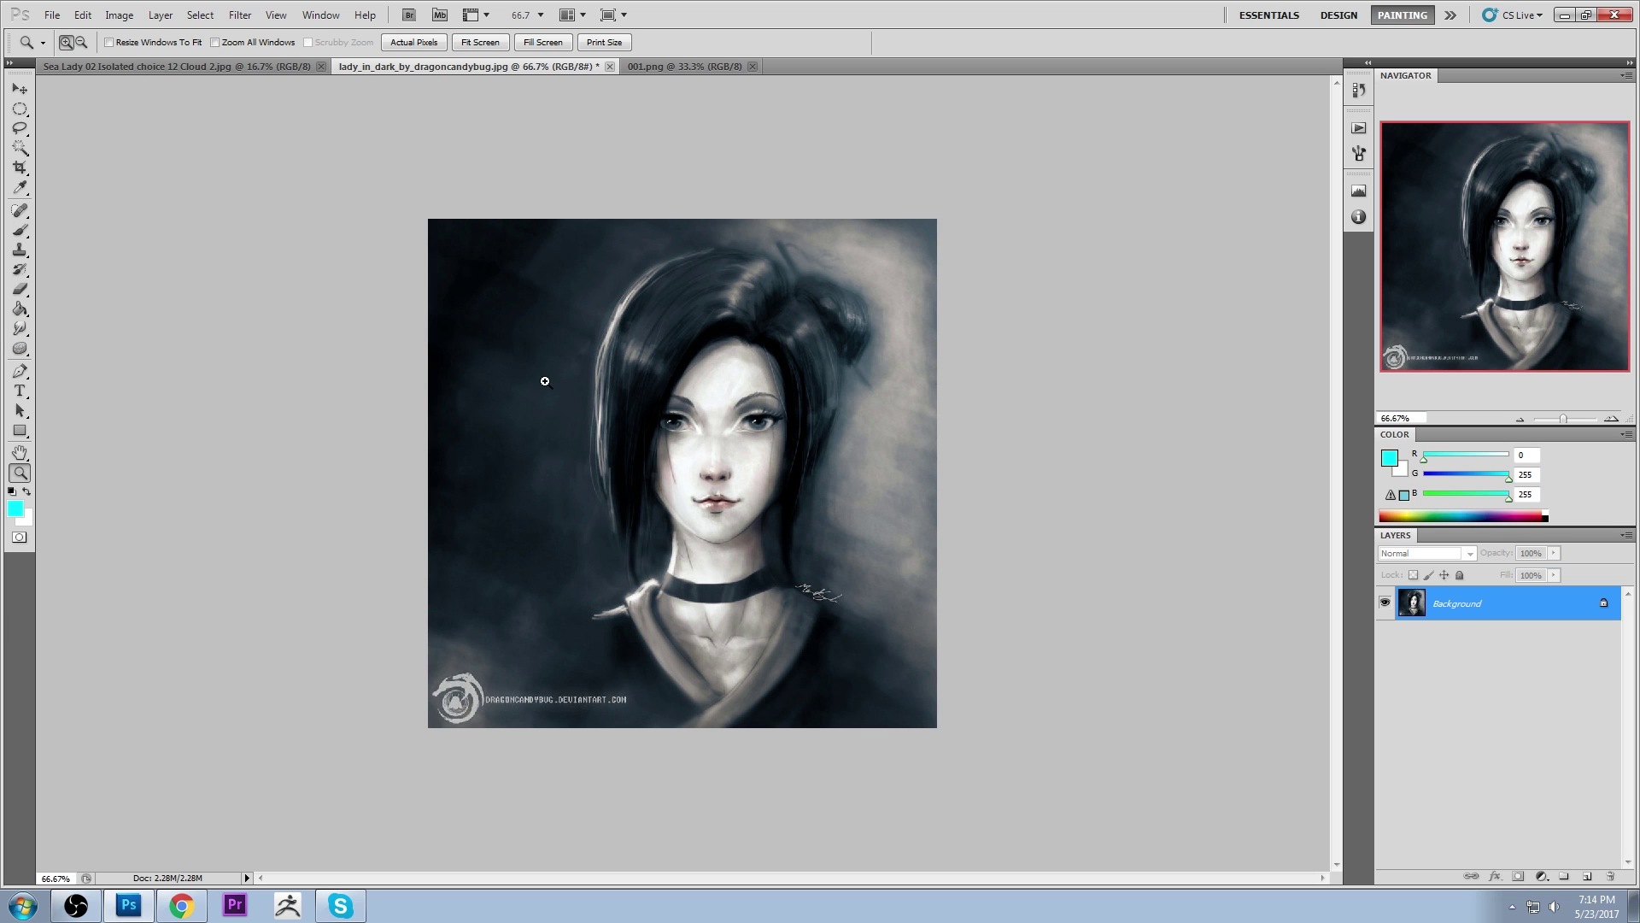
mouse_move(476, 254)
left_mouse_down()
mouse_move(870, 550)
mouse_move(778, 331)
left_mouse_up()
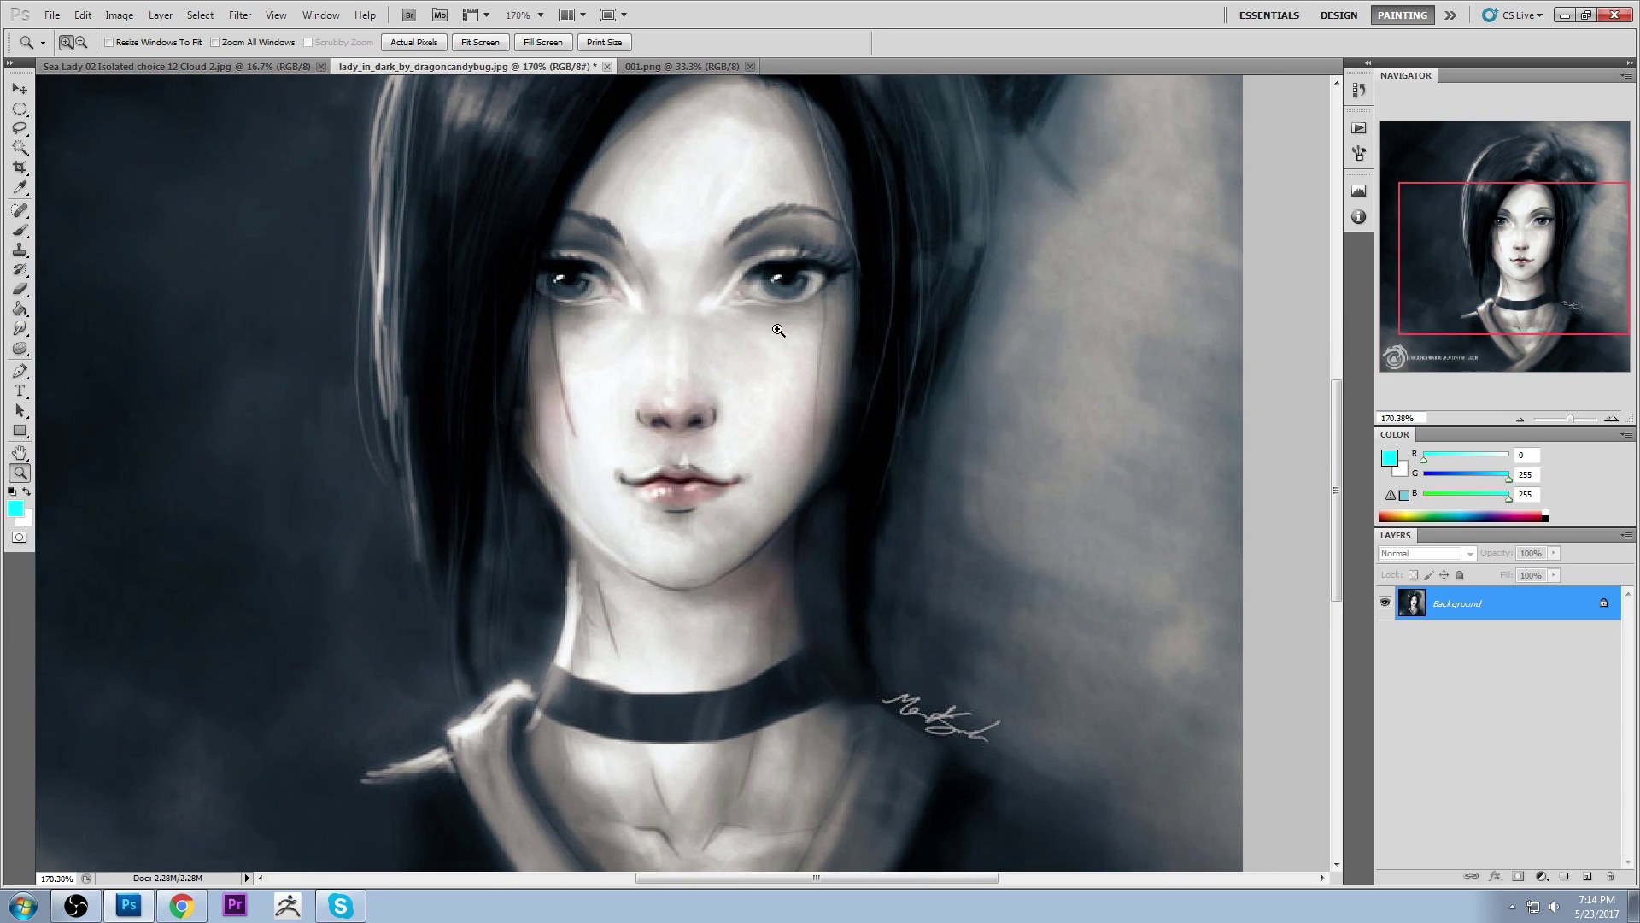
left_click(20, 328)
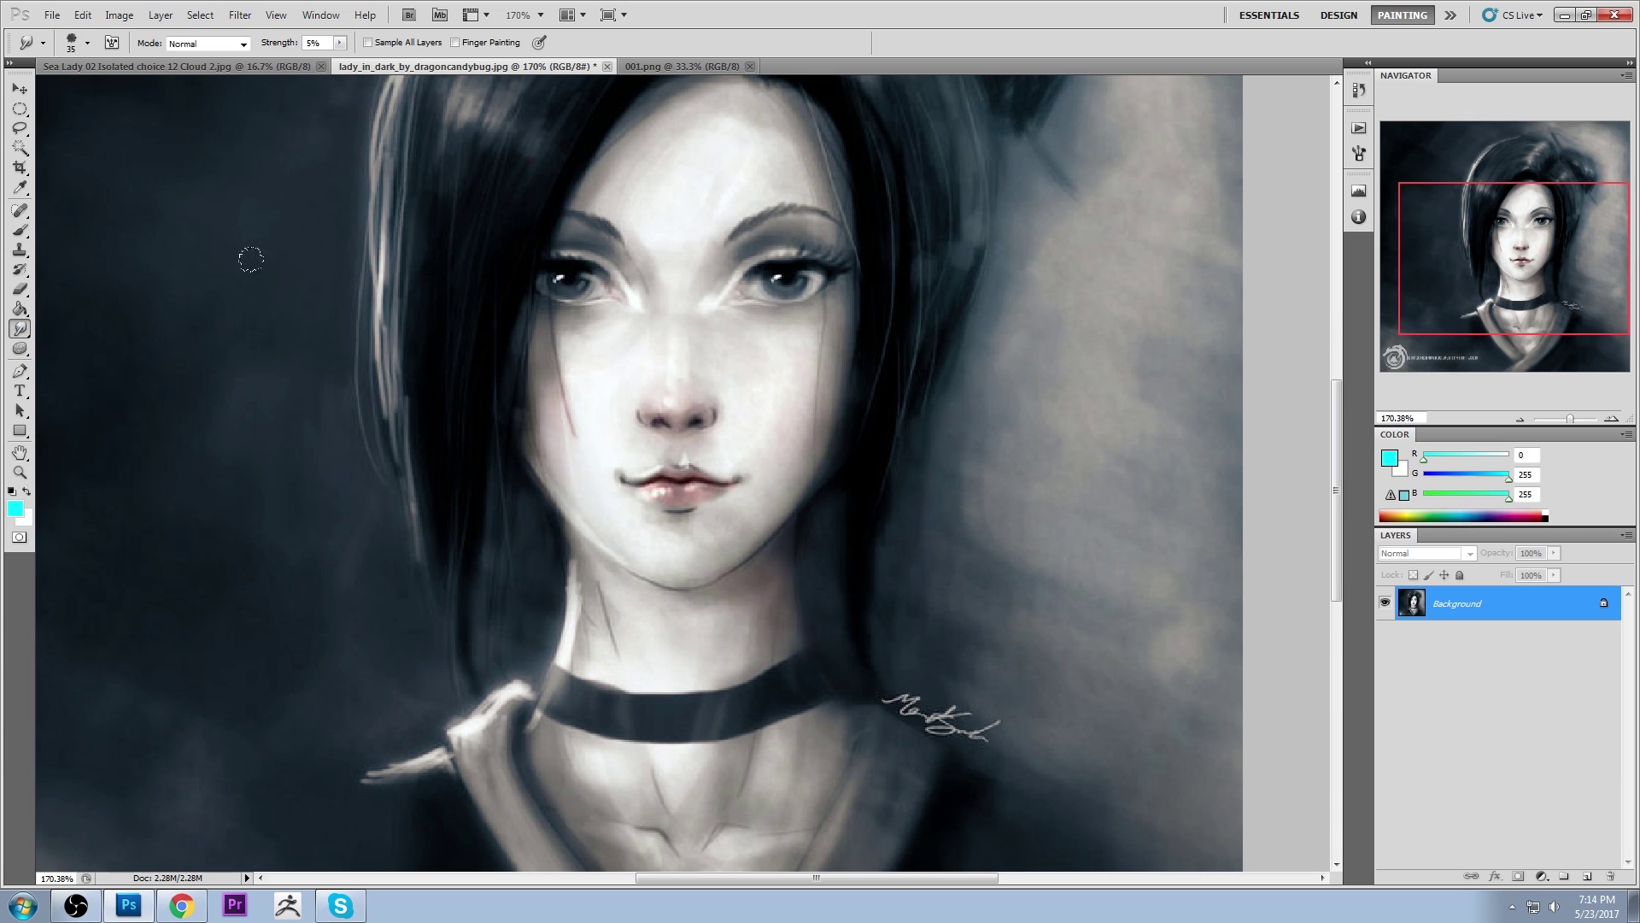
key("bracketleft")
key("bracketleft")
key("bracketleft")
key("bracketleft")
mouse_move(656, 485)
left_mouse_down()
mouse_move(632, 472)
mouse_move(634, 487)
left_mouse_up()
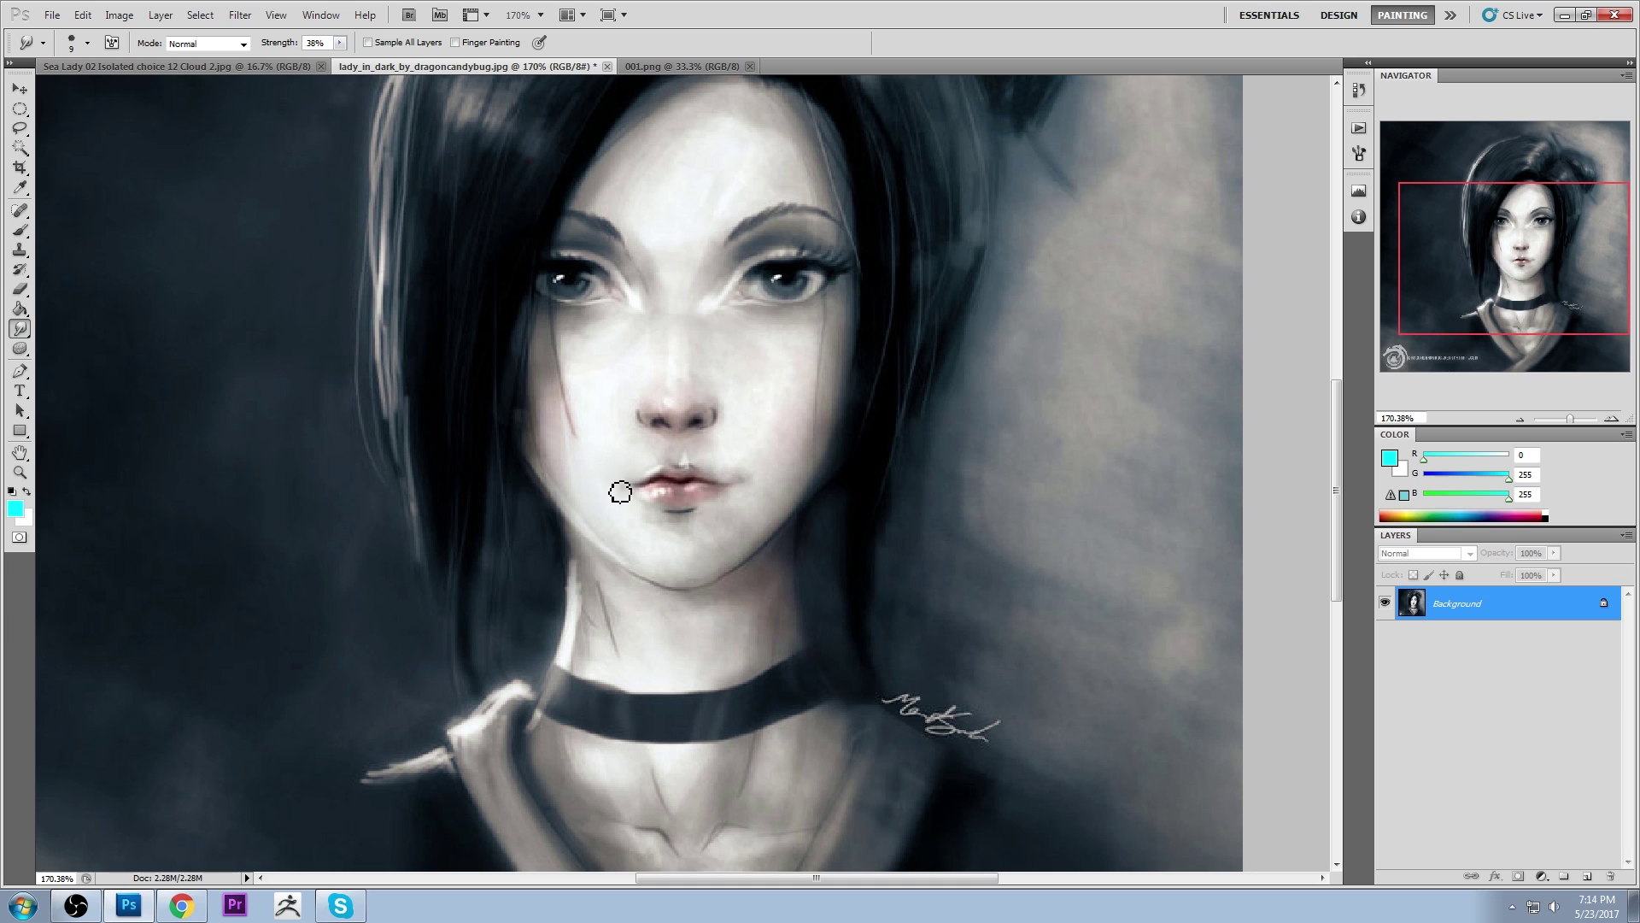
Set up a soft 35 px brush at reduced opacity with a dark red sampled from the upper lip
key("b")
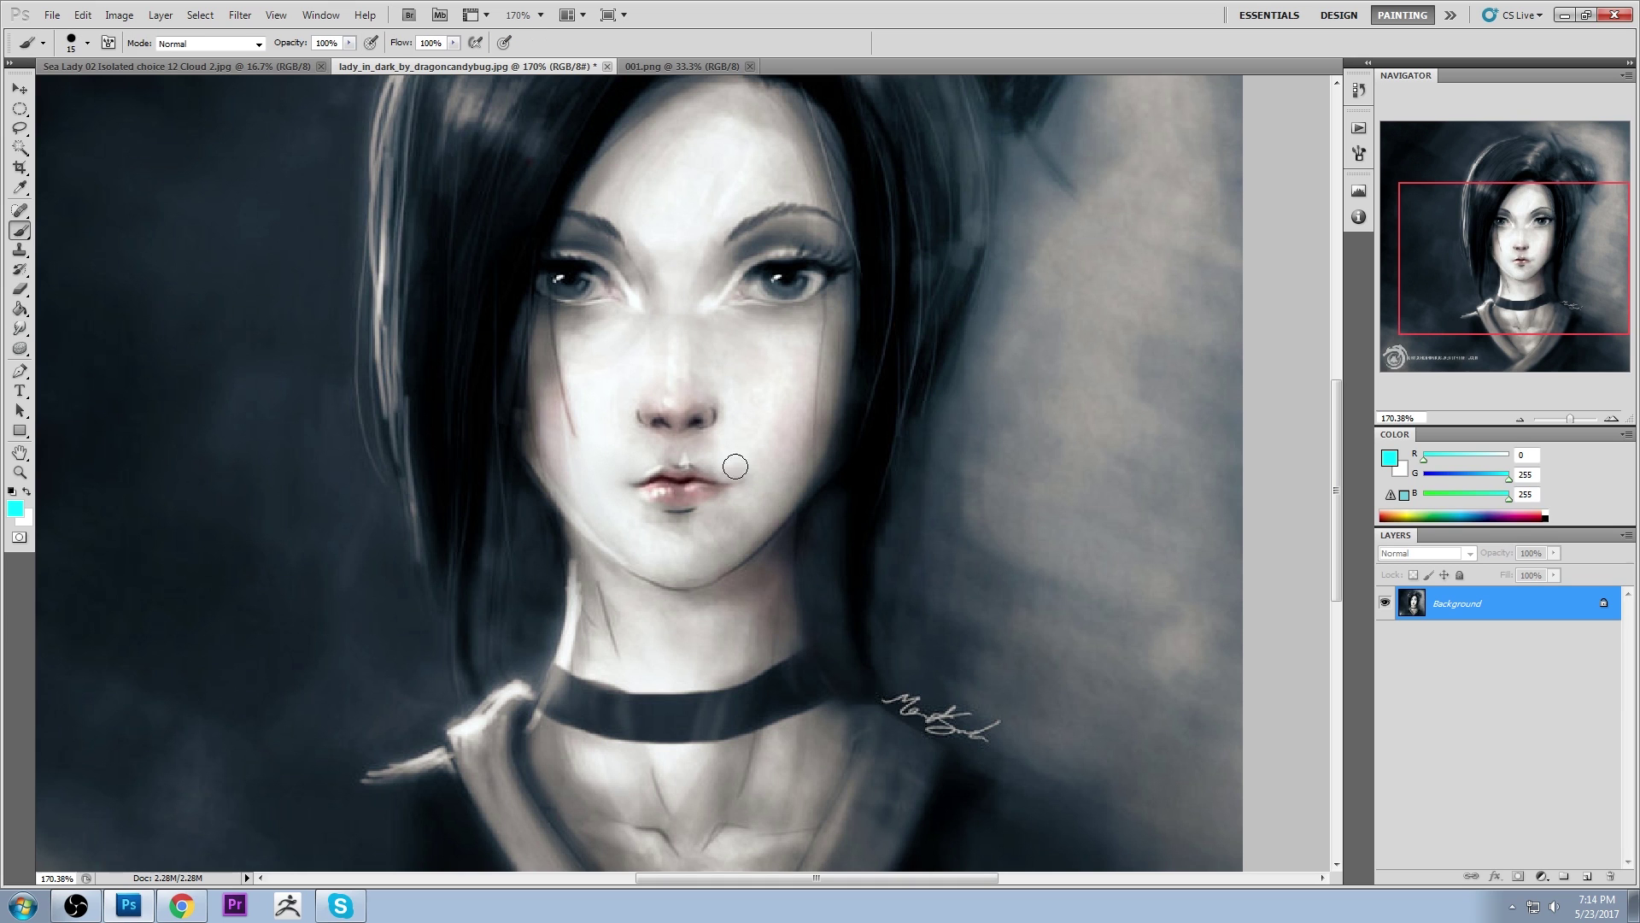
right_click(688, 433)
left_click(928, 600)
left_click(696, 470, "alt")
left_click_drag(349, 43, 321, 63)
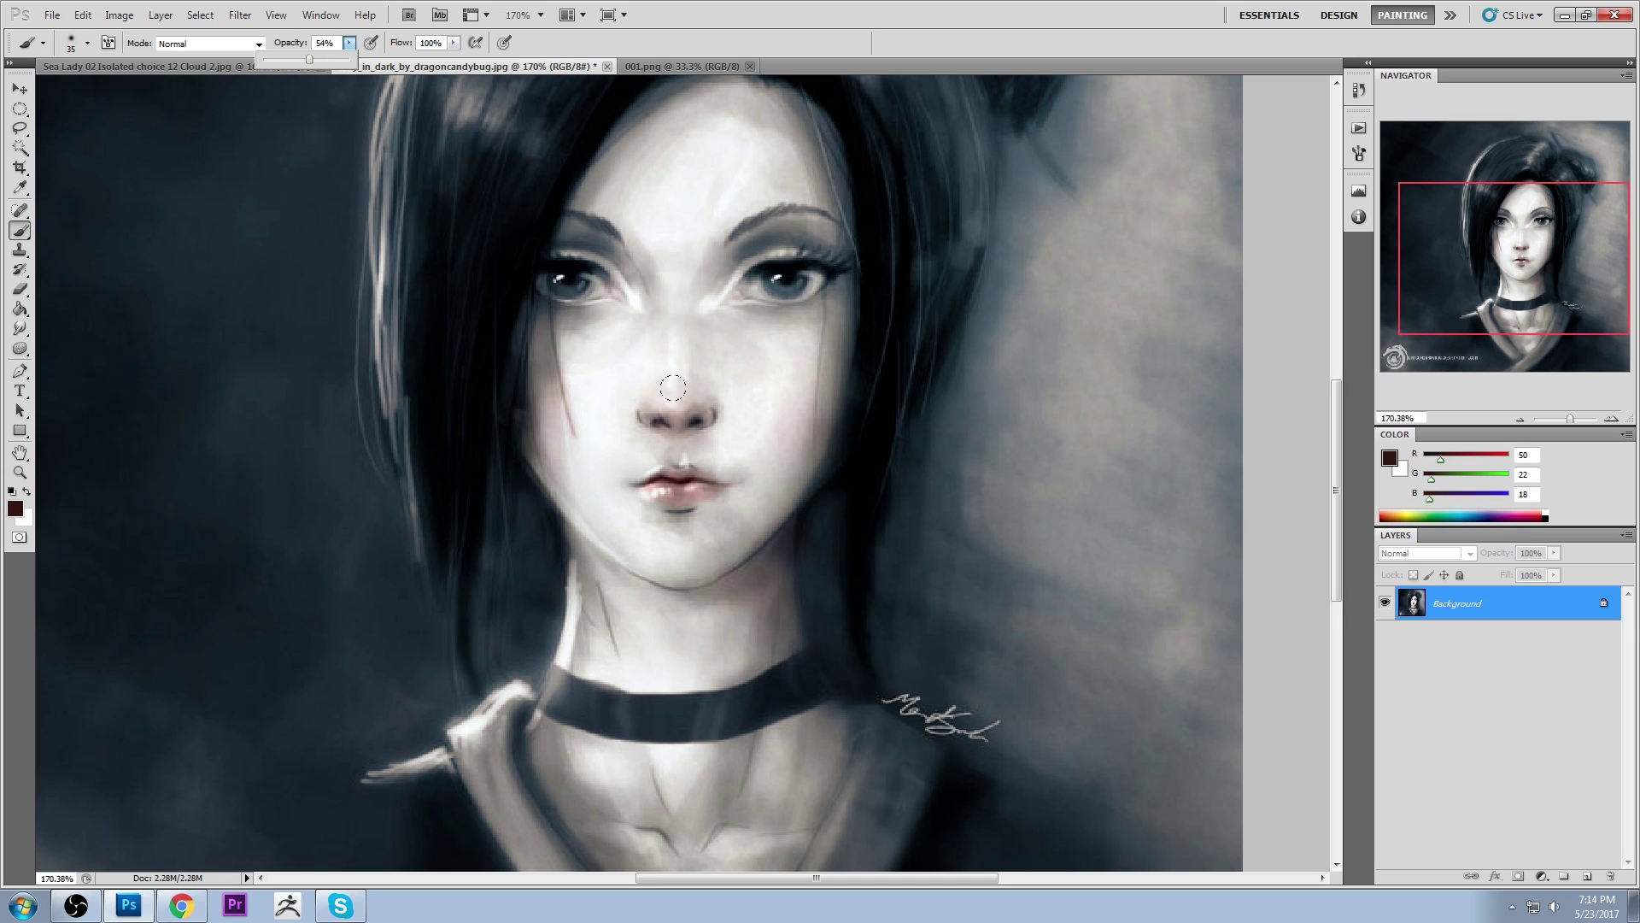
Try to darken the lower lip with dark tones sampled from the mouth at 31% brush opacity
left_click_drag(689, 491, 654, 488)
key("ctrl+z")
left_click(697, 477, "alt")
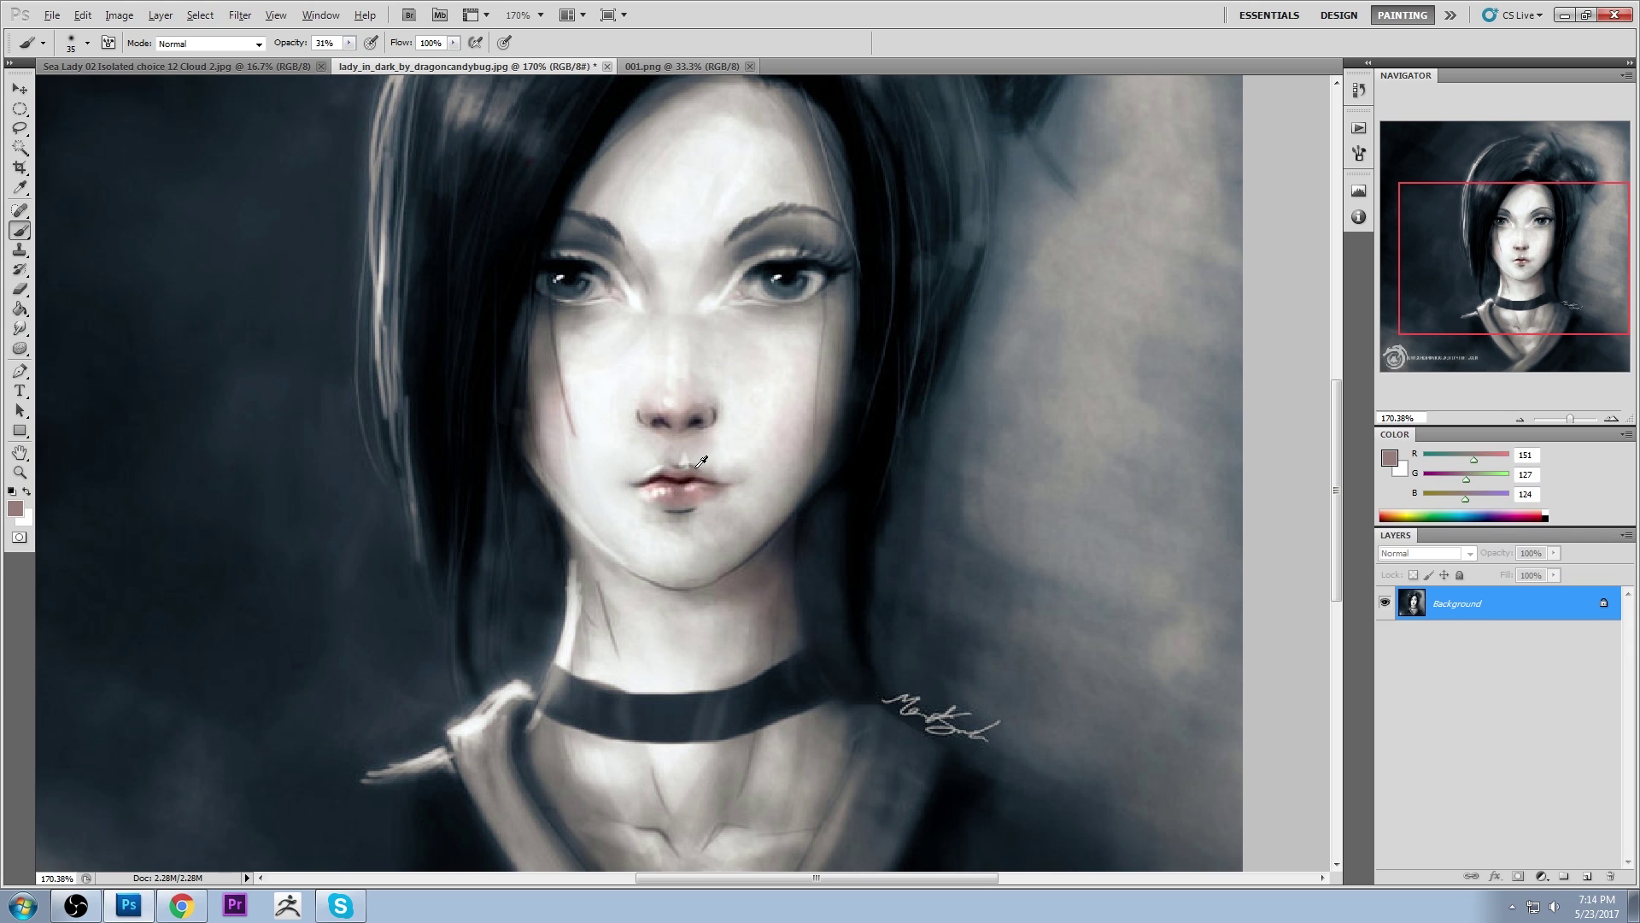
left_click(696, 481, "alt")
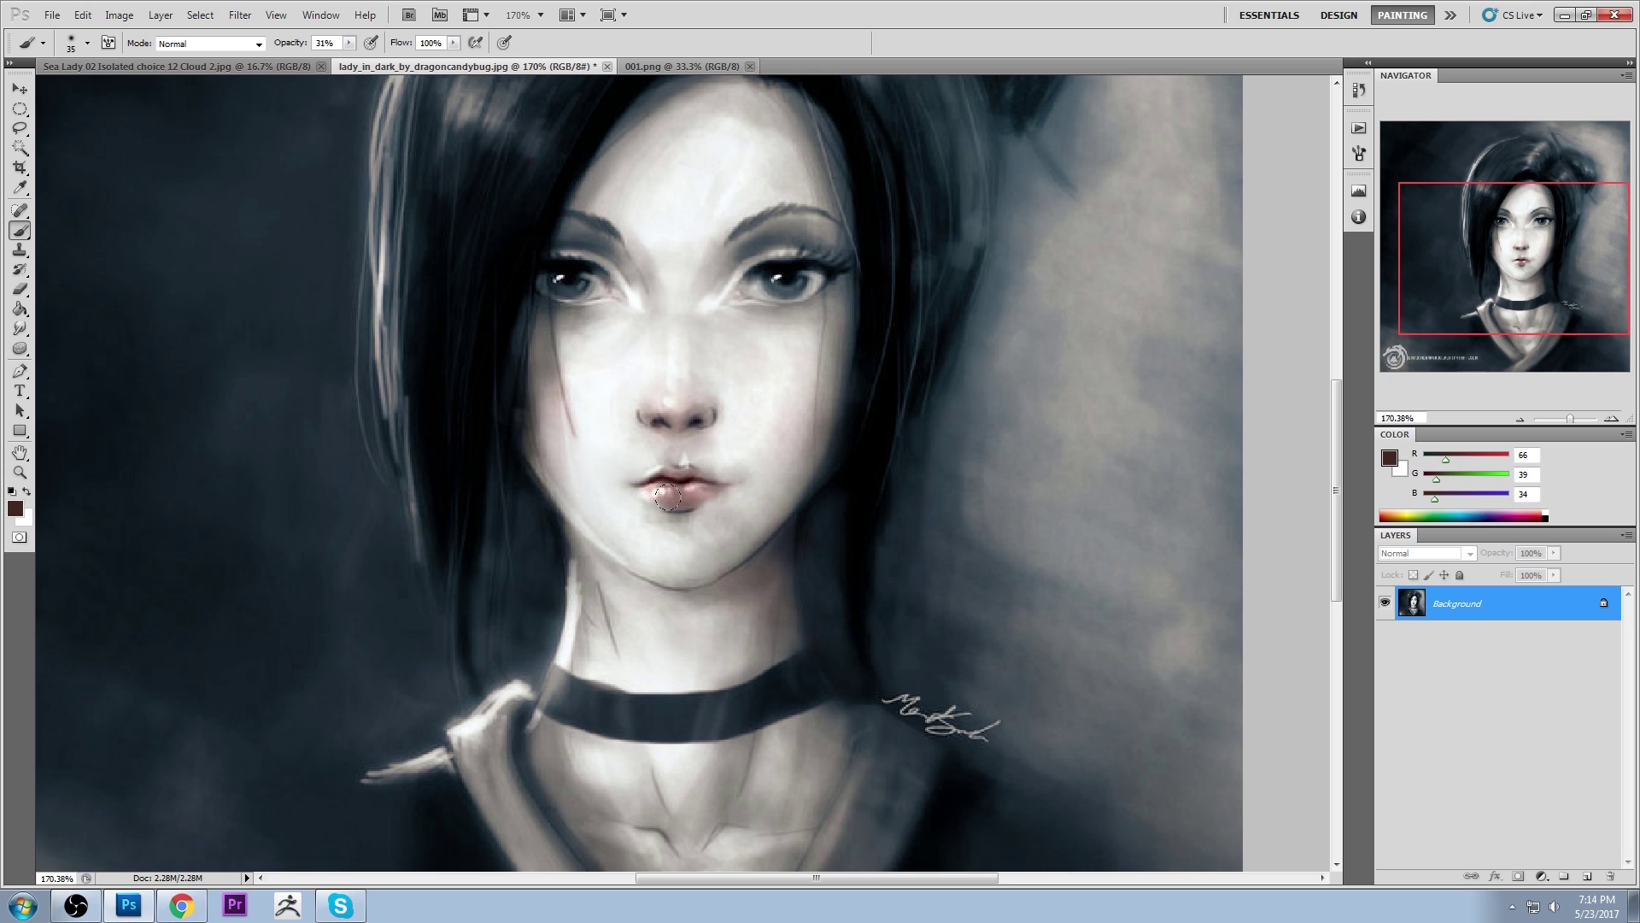
key("ctrl+alt+z")
key("ctrl+alt+z")
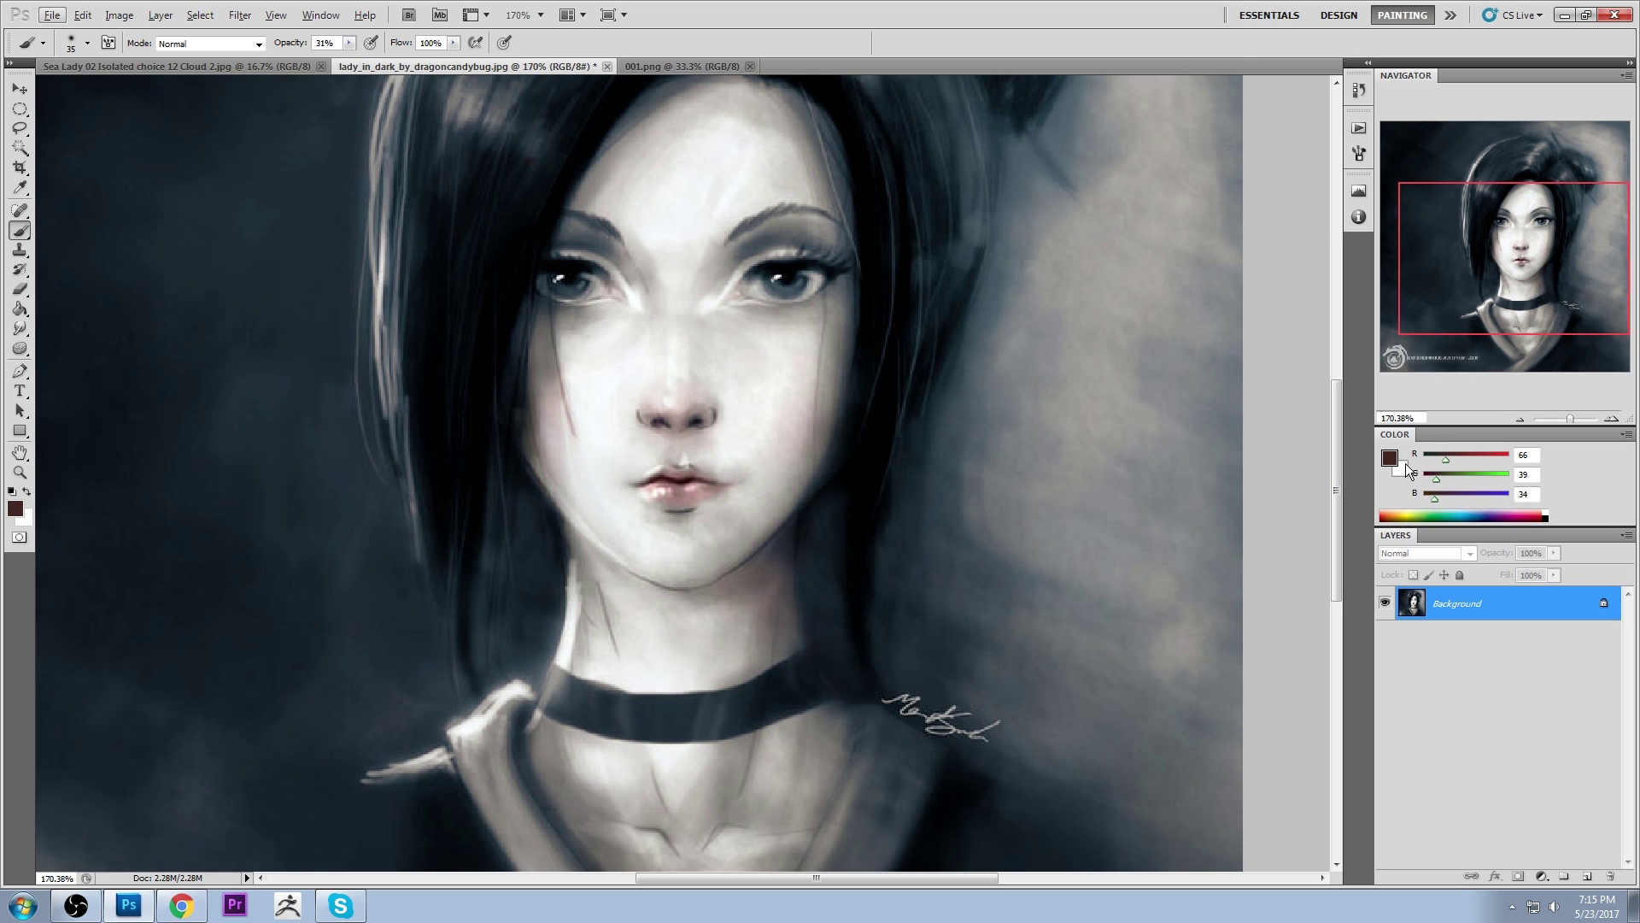
left_click(693, 475, "alt")
left_click(689, 477, "alt")
left_click(699, 474, "alt")
Add a new layer above the portrait and fill it with light grey (216, 216, 216)
left_click(1584, 878)
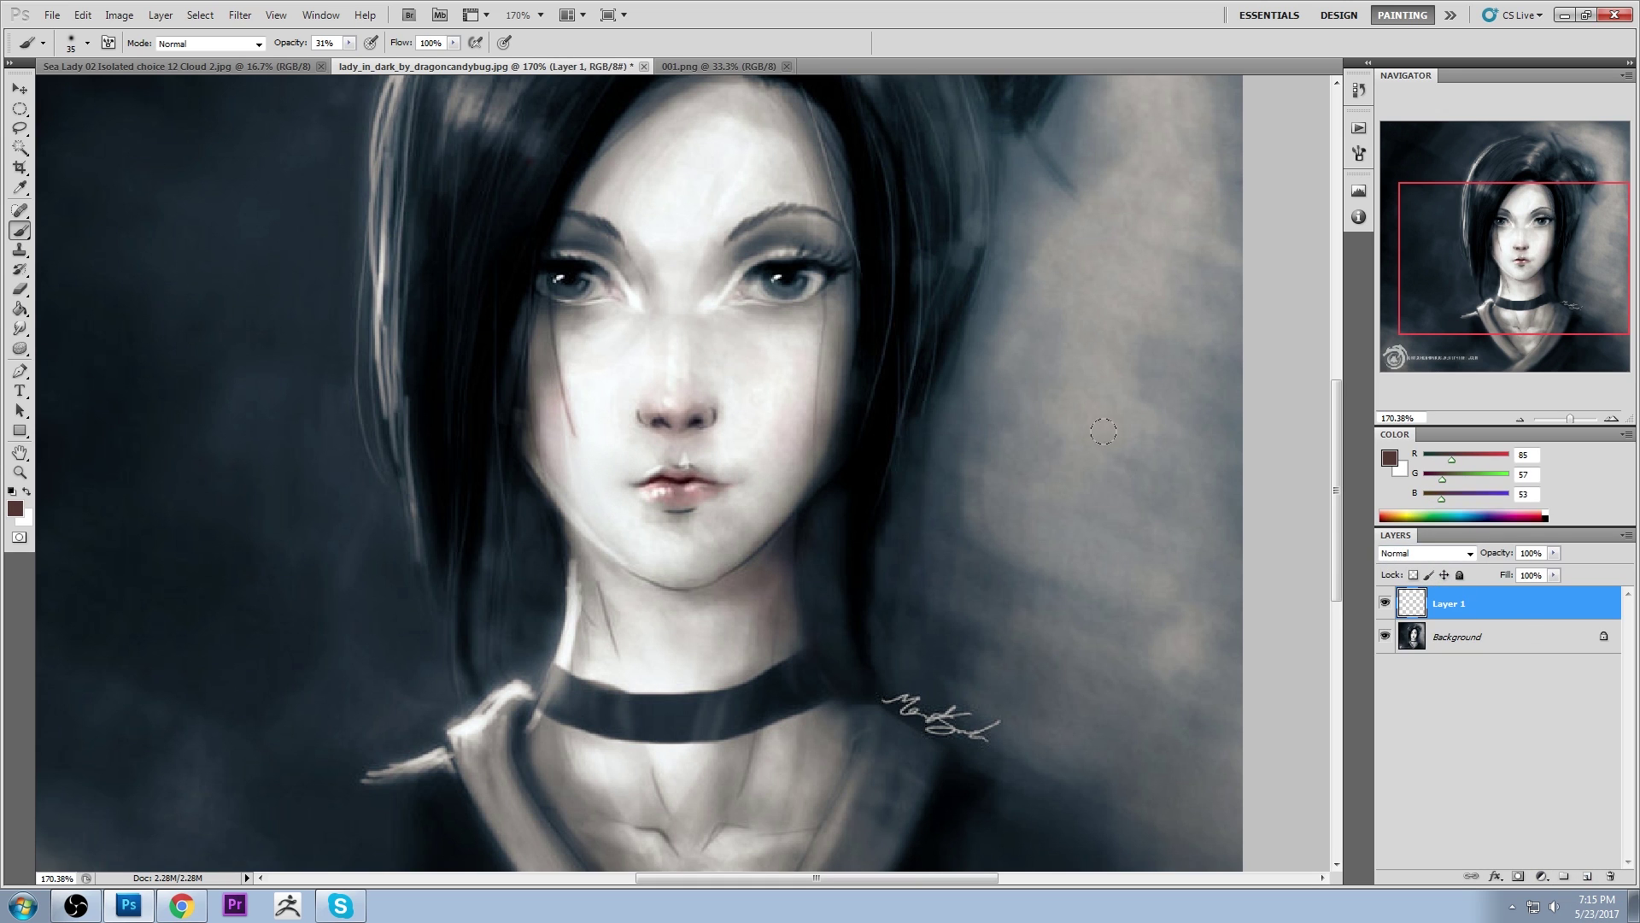
key("g")
left_click(1392, 456)
left_click_drag(1103, 171, 871, 153)
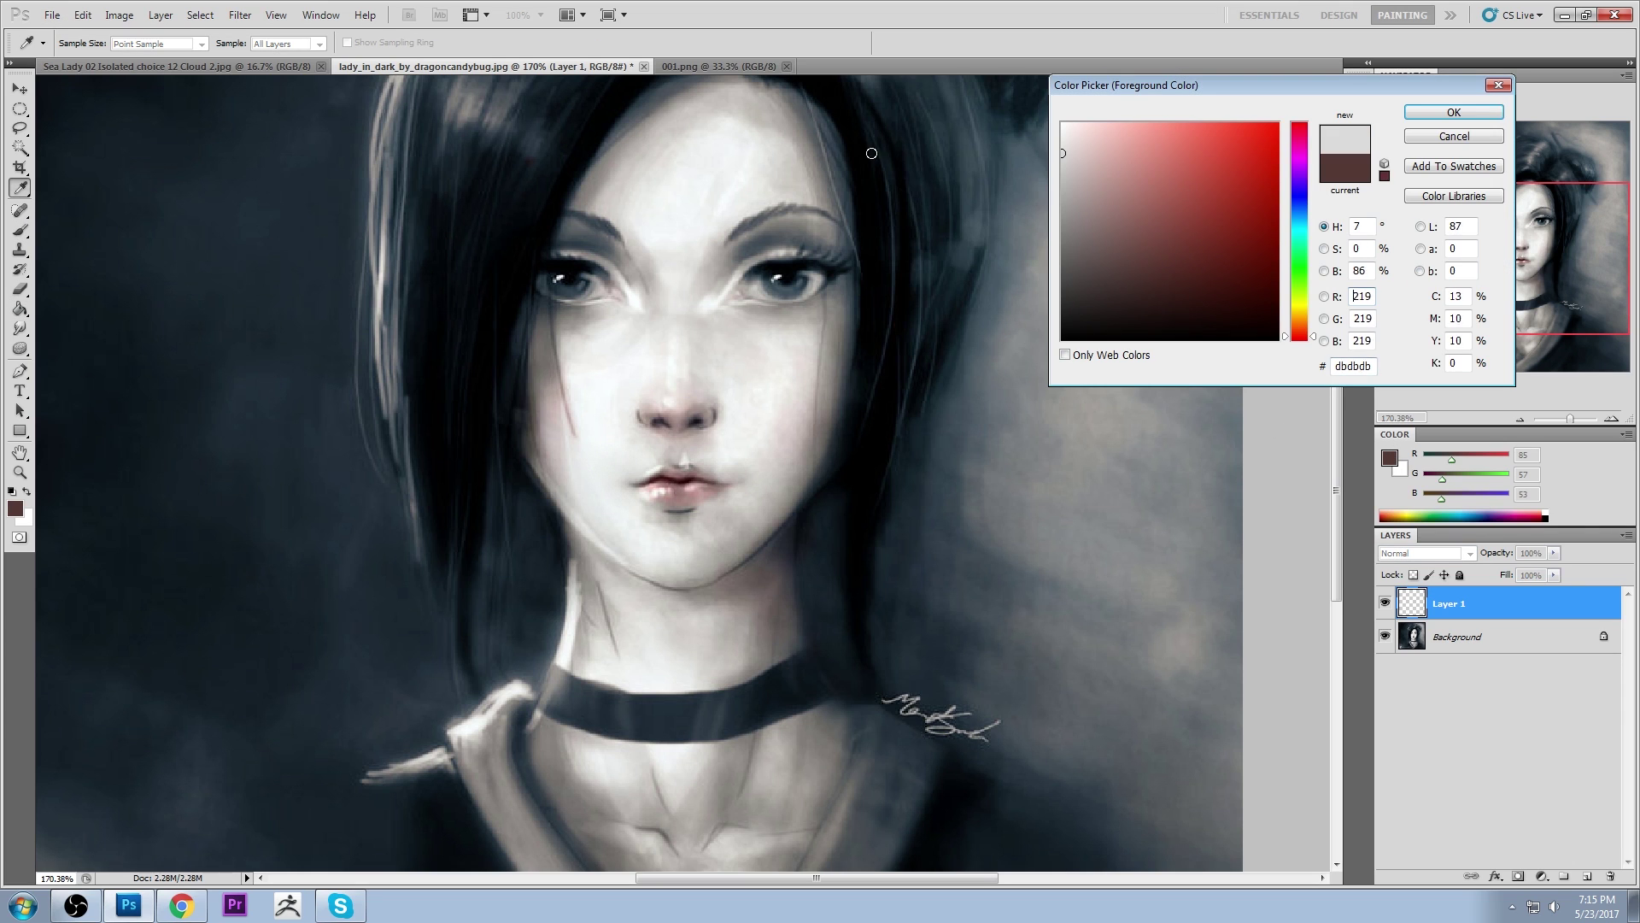
left_click(1497, 119)
left_click(1130, 491)
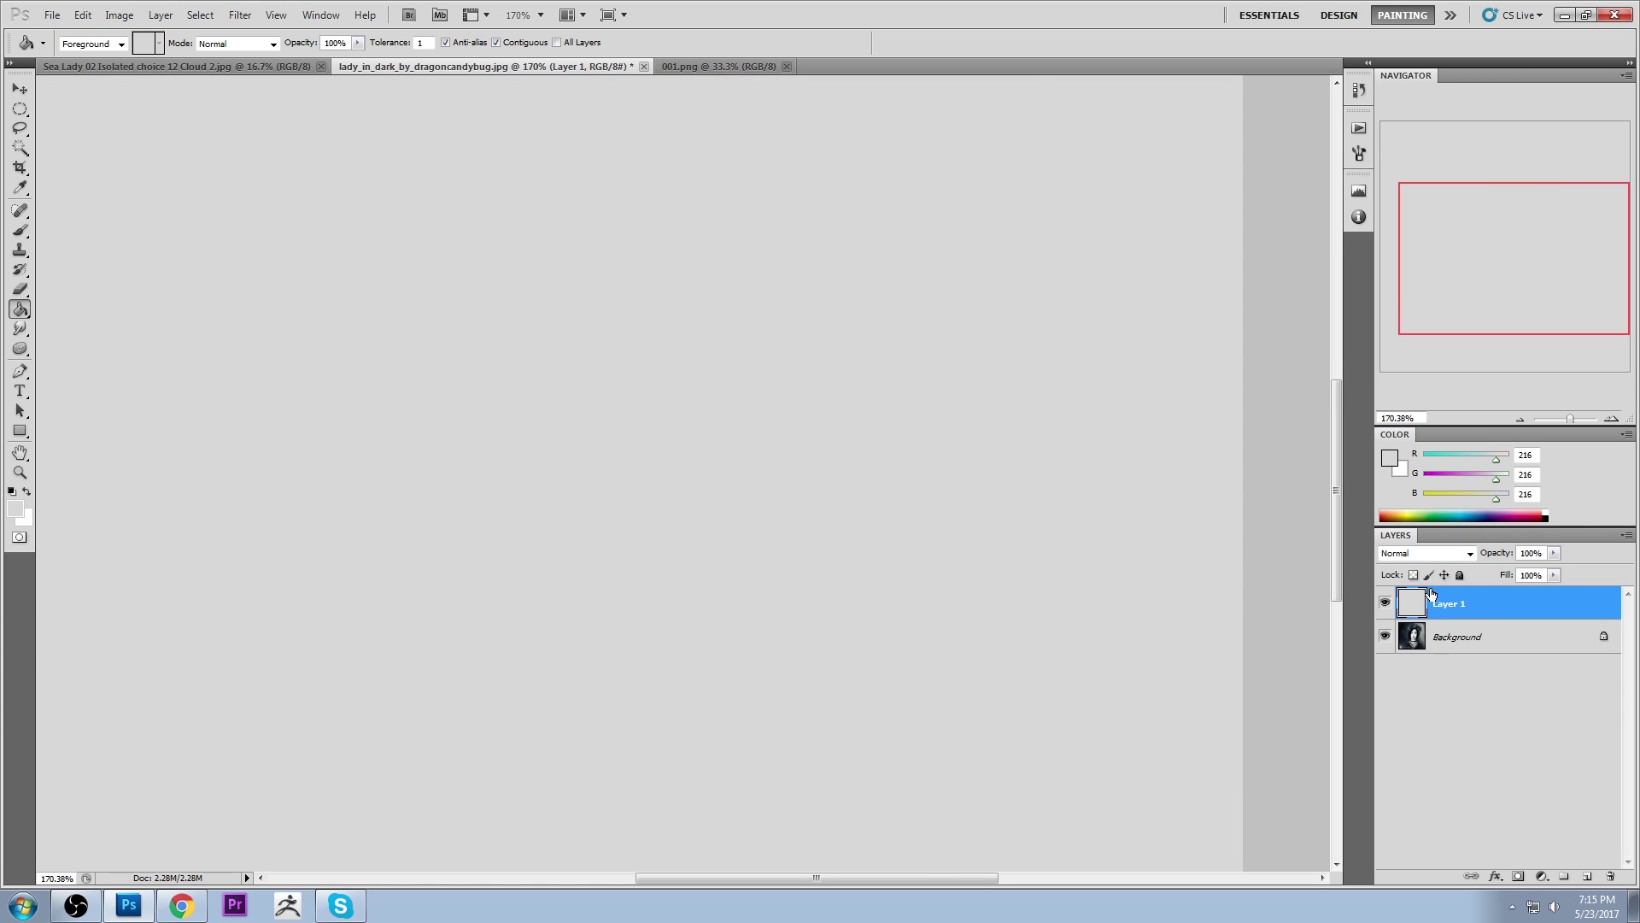
Set the grey layer's blend mode to Color and flatten the image
left_click(1408, 554)
left_click(1402, 521)
right_click(1469, 603)
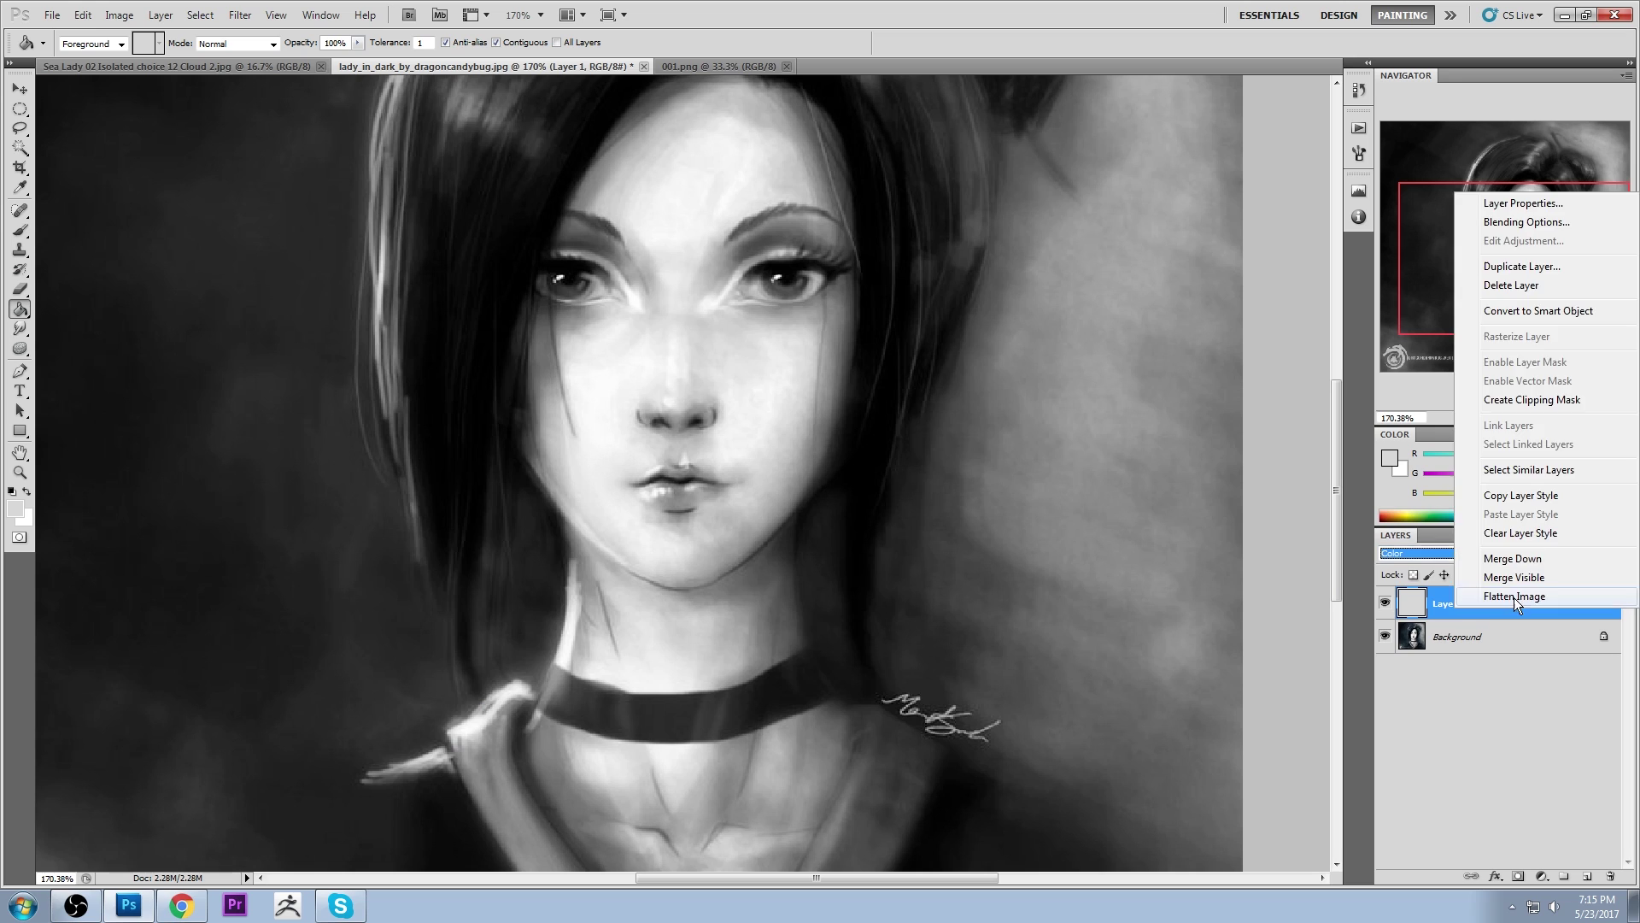
left_click(1514, 596)
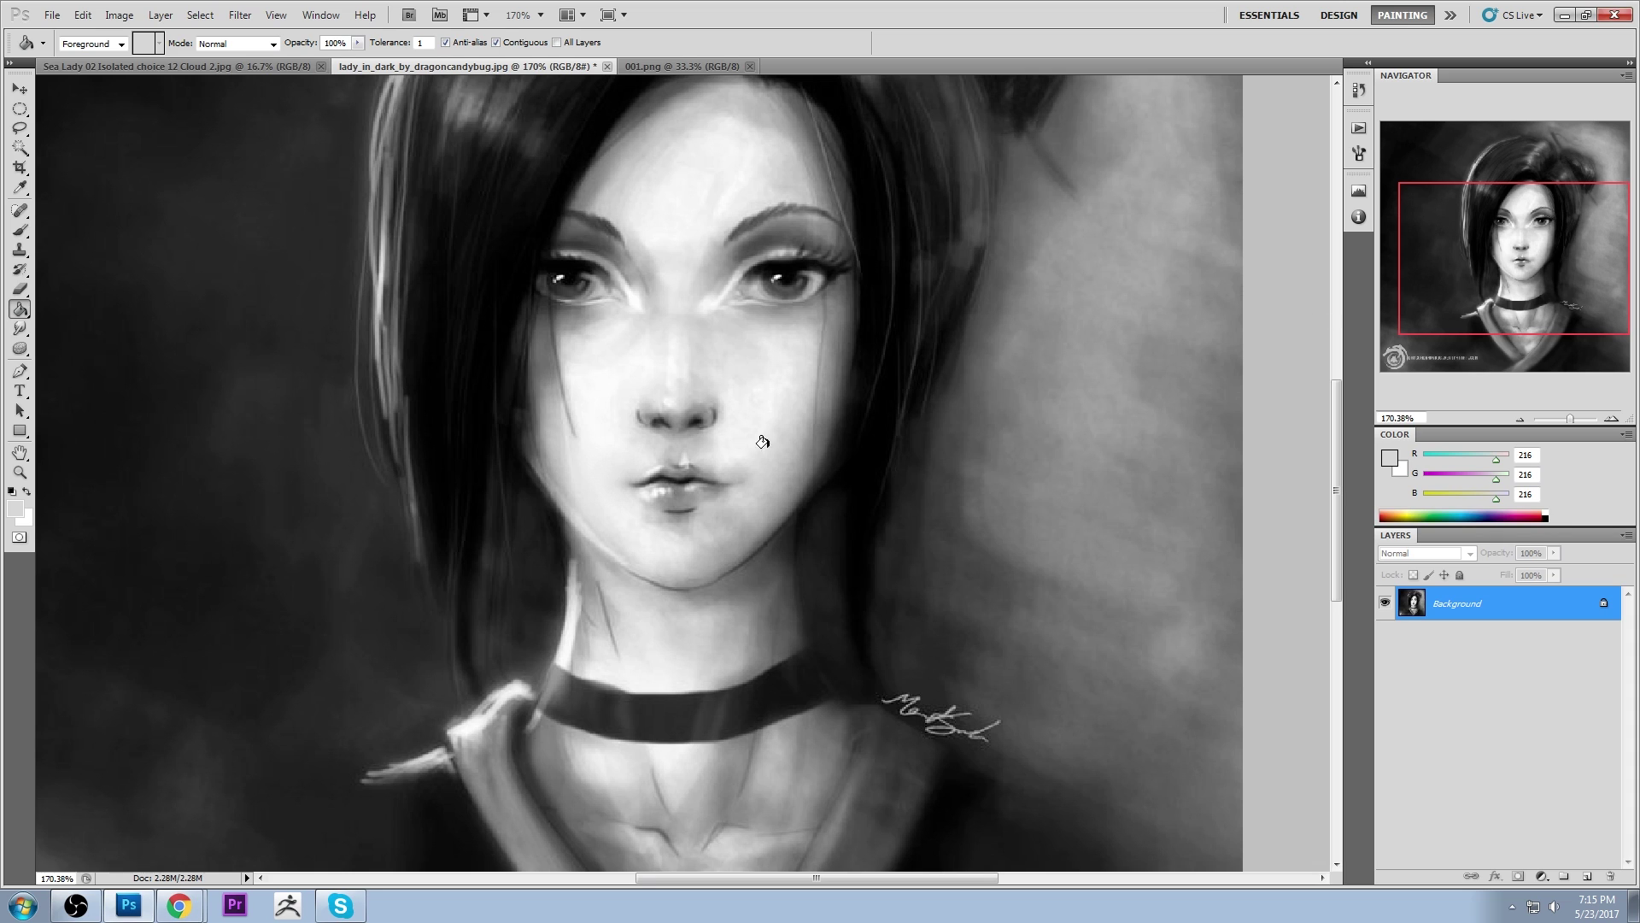
Paint over both lips with greys sampled from the mouth at 47% brush opacity, covering the lower lip's highlights
key("b")
left_click(696, 473, "alt")
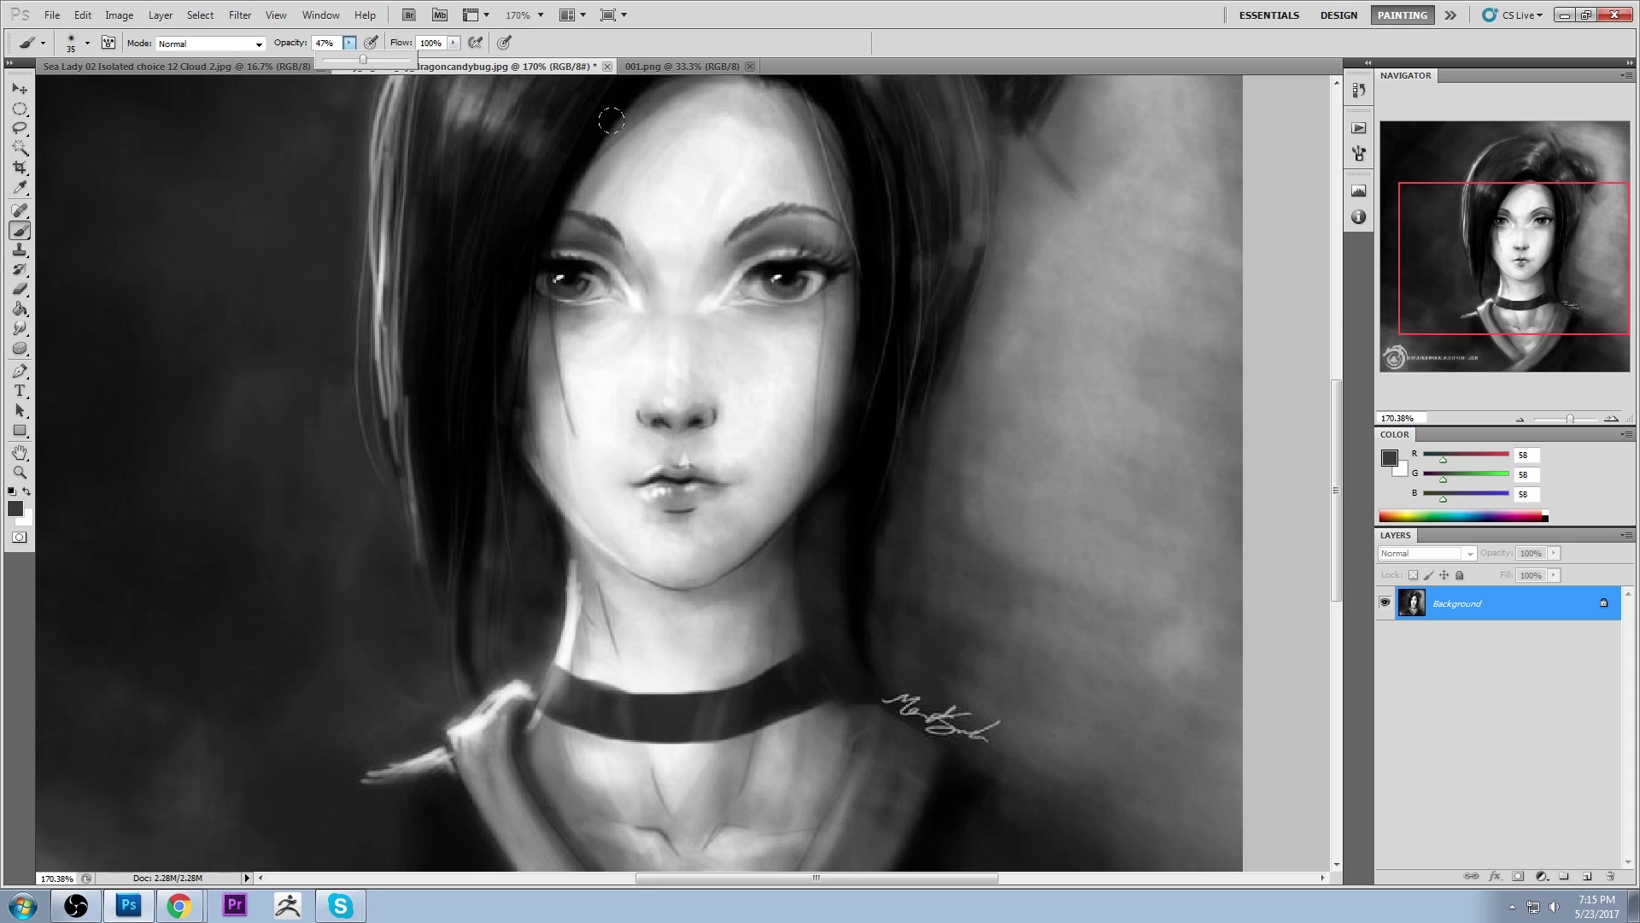
left_click(695, 471, "alt")
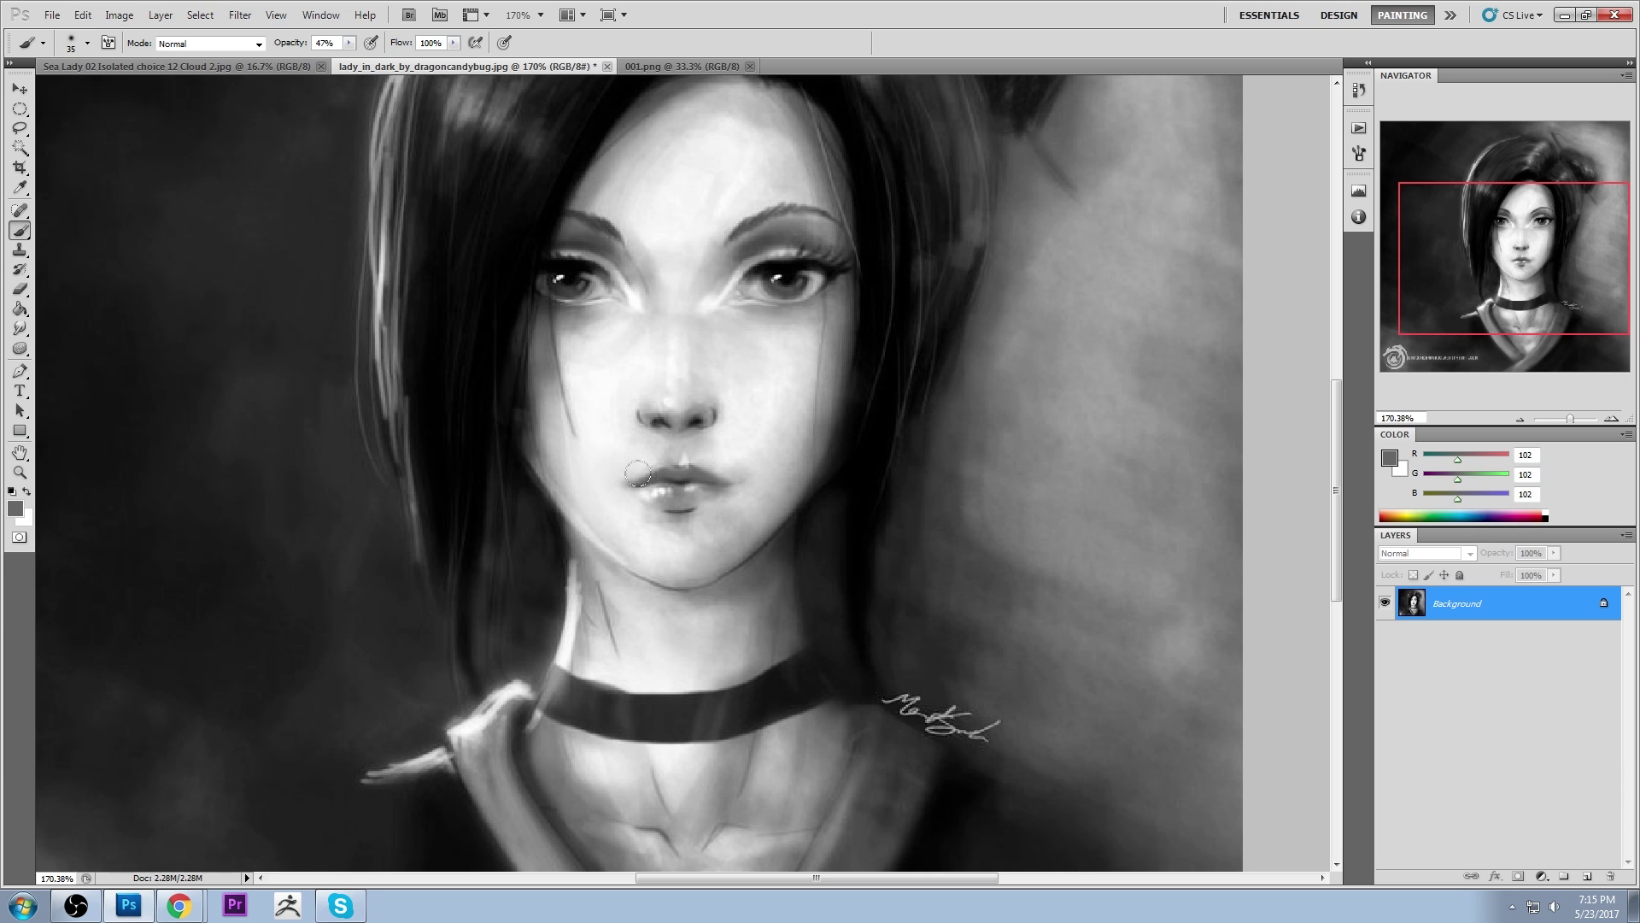
left_click(686, 487, "alt")
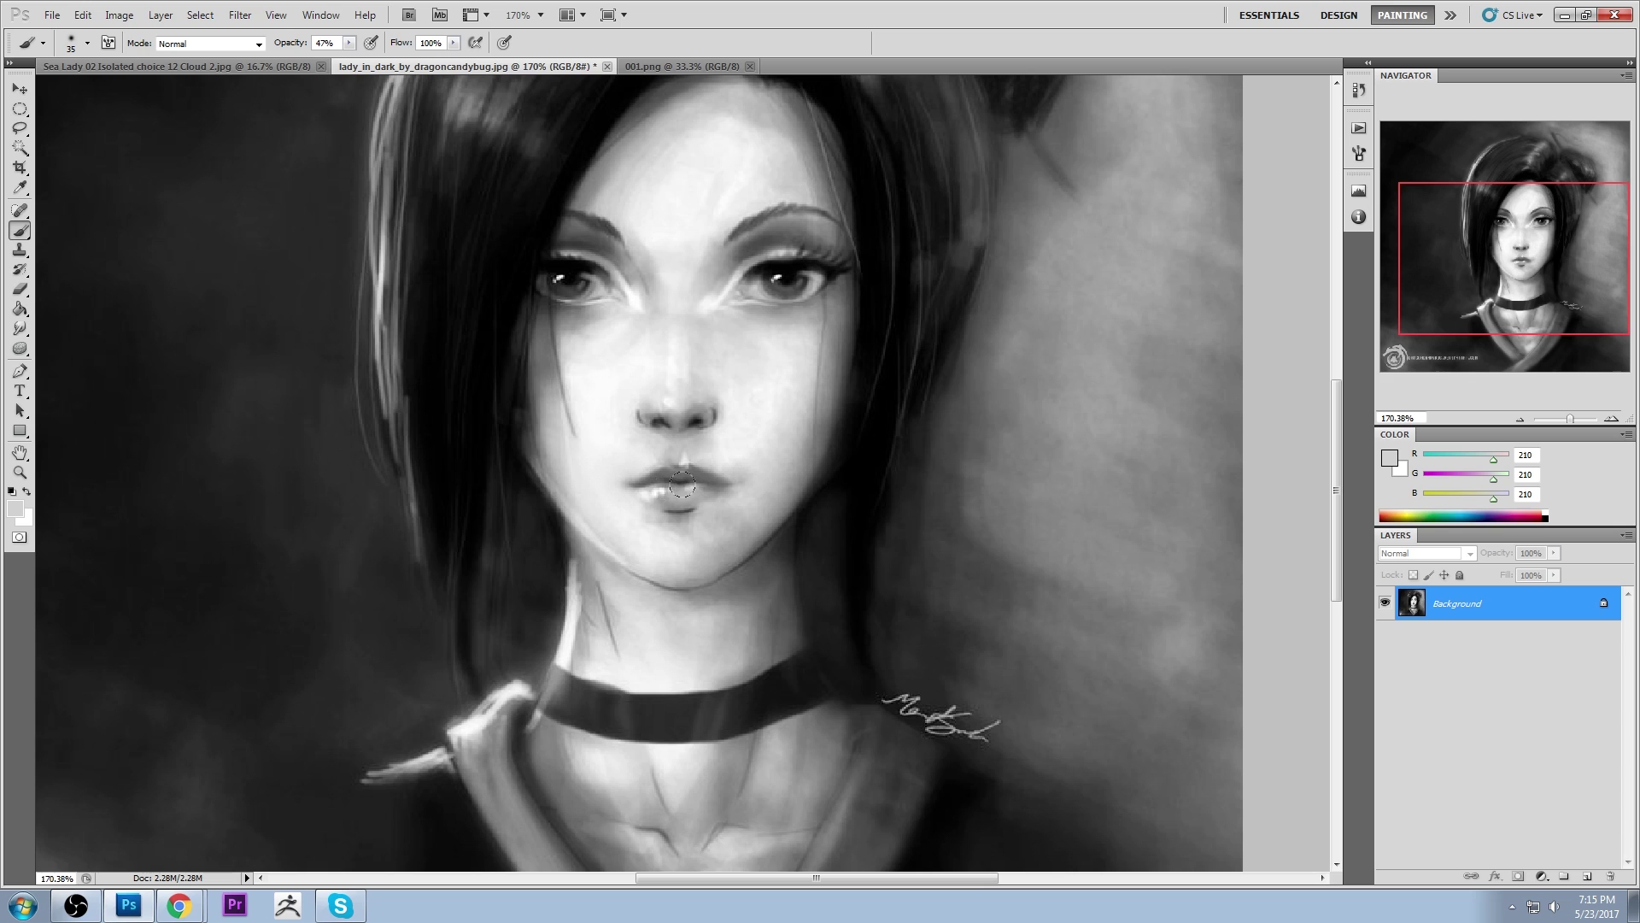
left_click(683, 485, "alt")
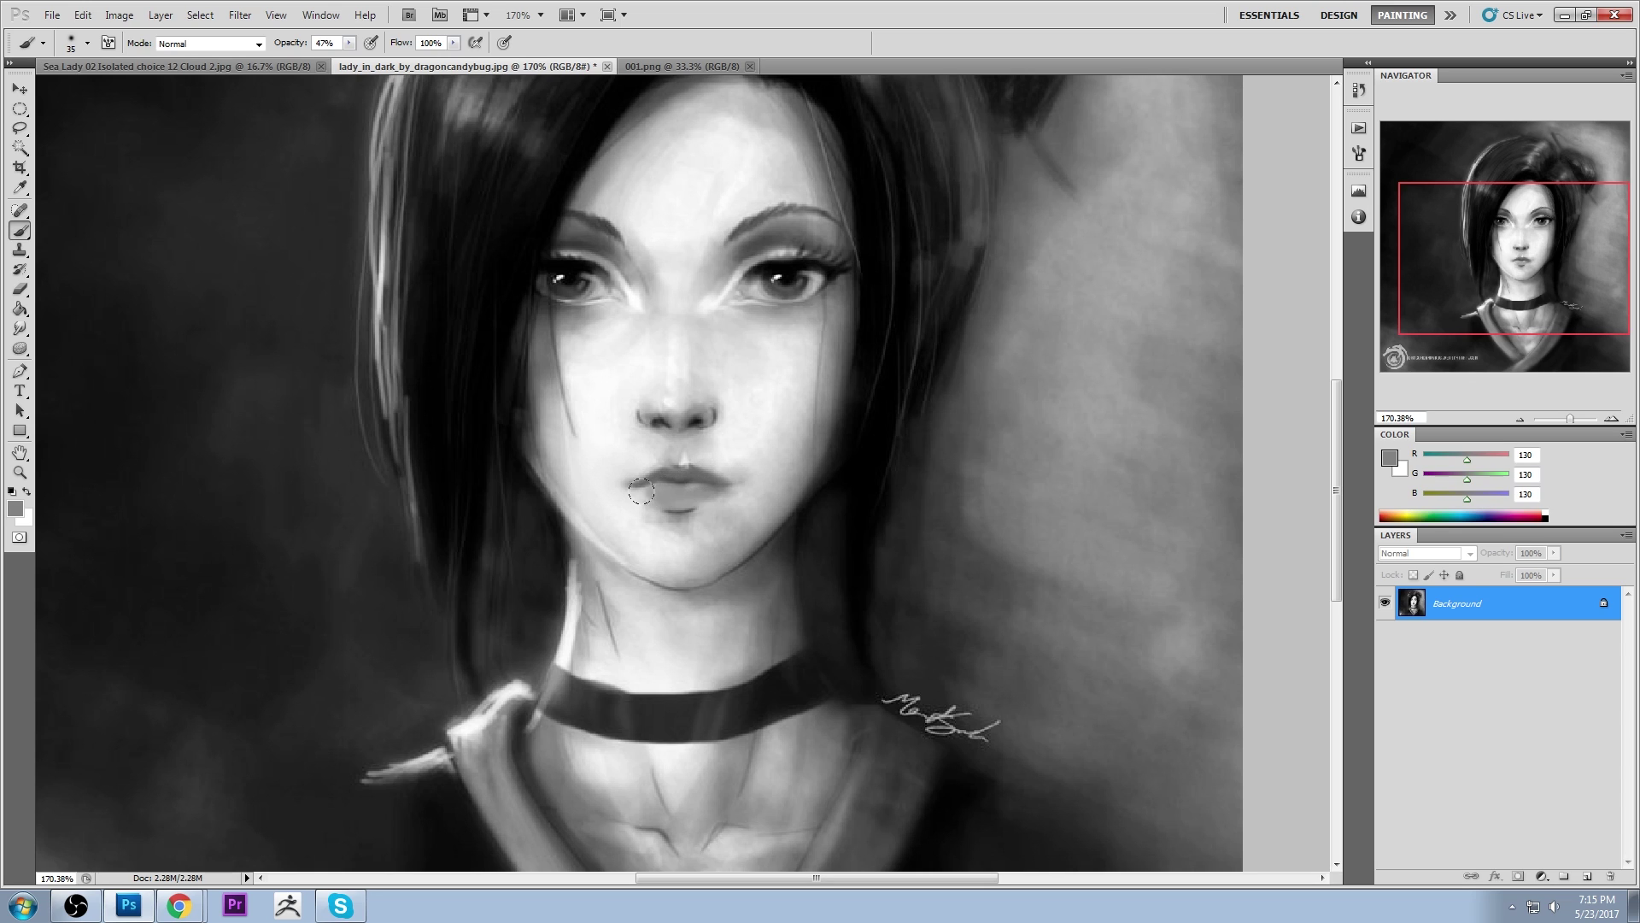
Resize the portrait image to 1500 pixels wide with proportions constrained
key("ctrl+space")
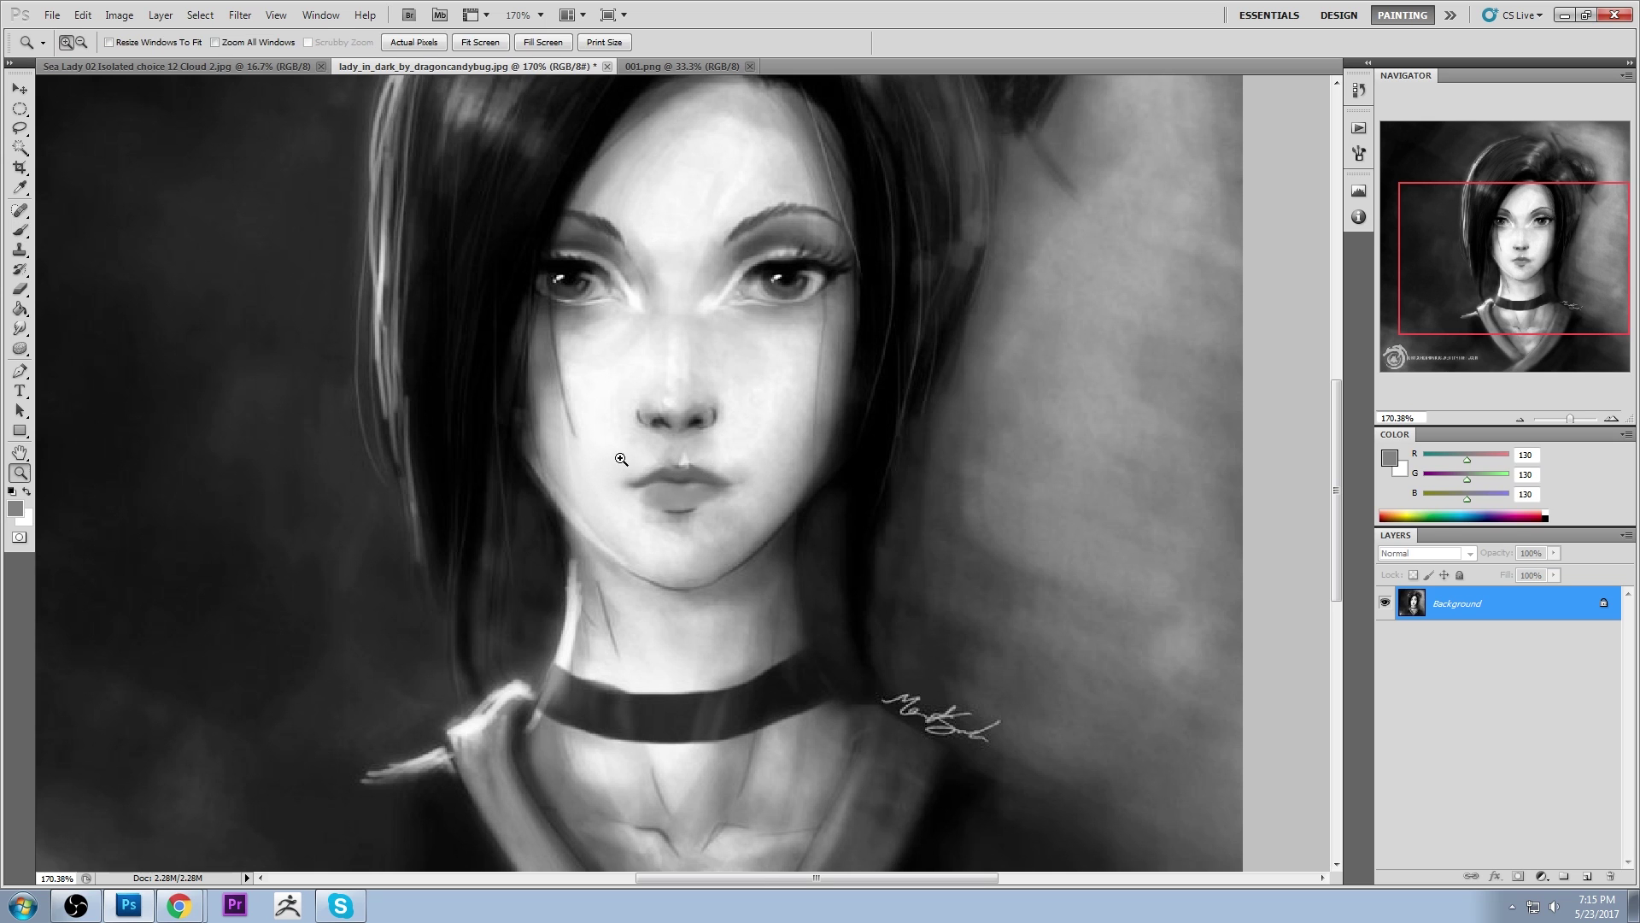
left_click_drag(666, 489, 787, 535)
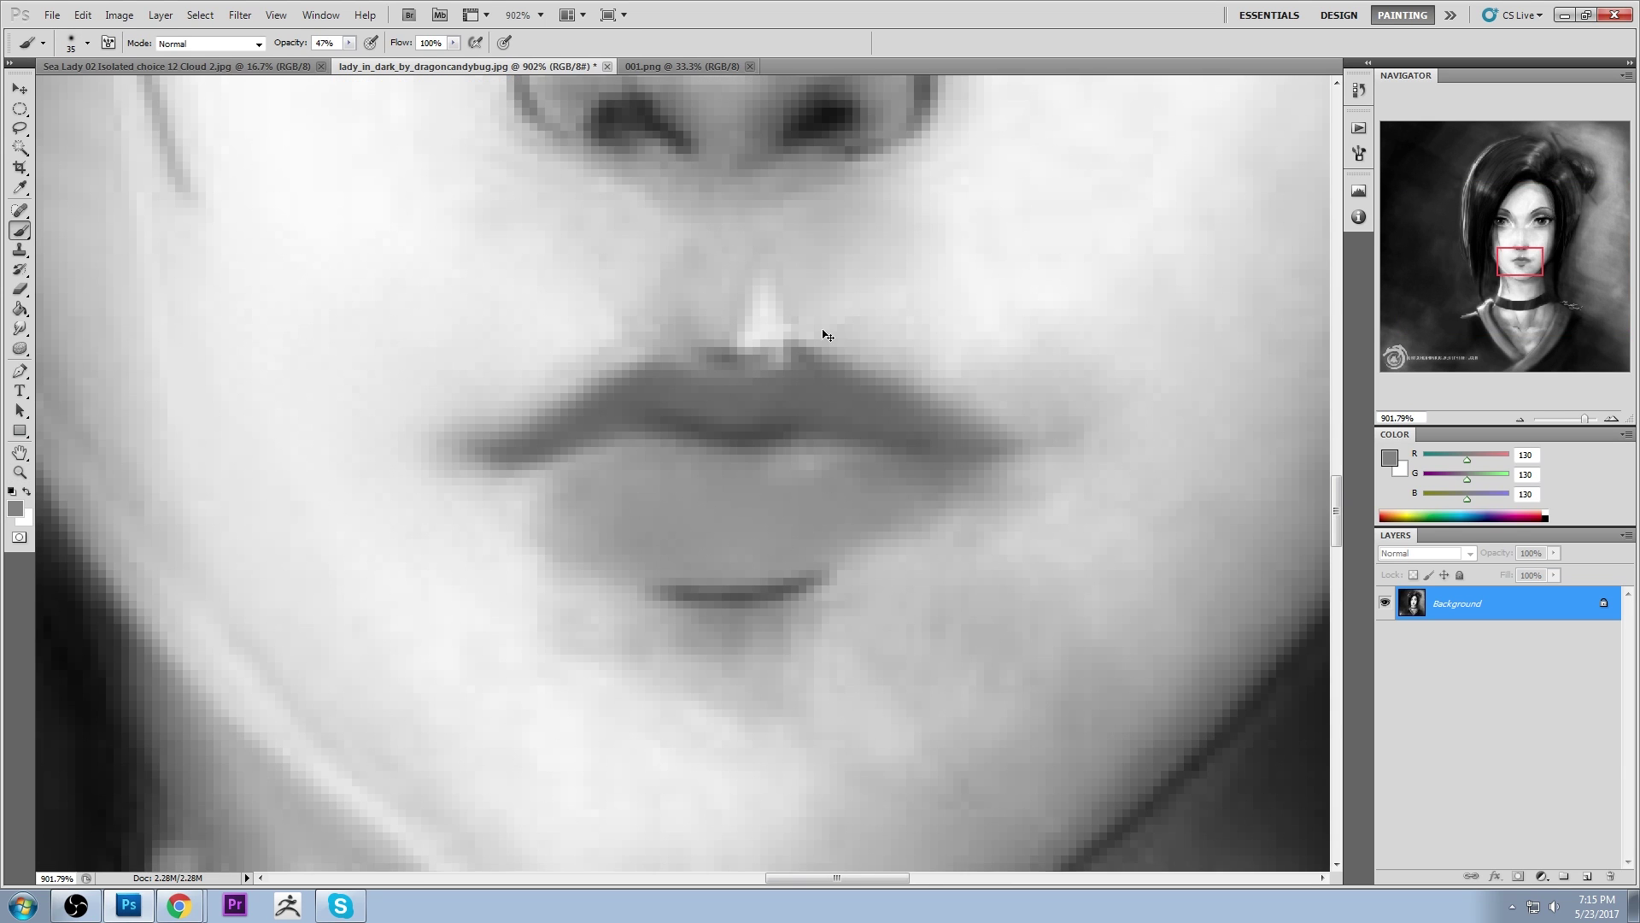
key("ctrl+0")
left_click(118, 15)
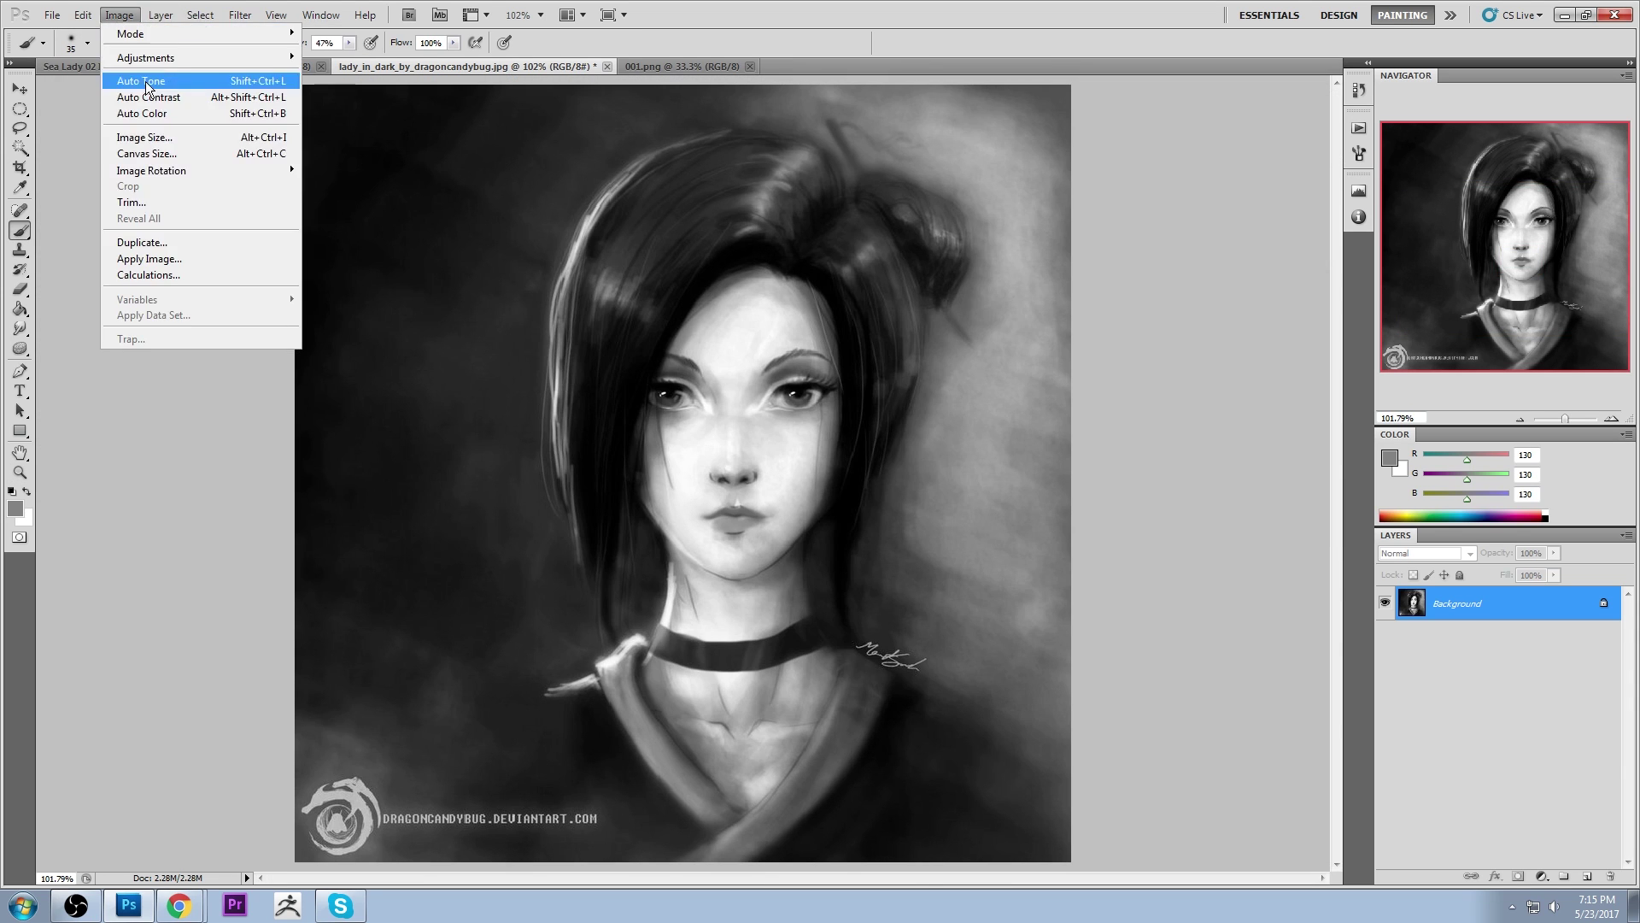
left_click(178, 137)
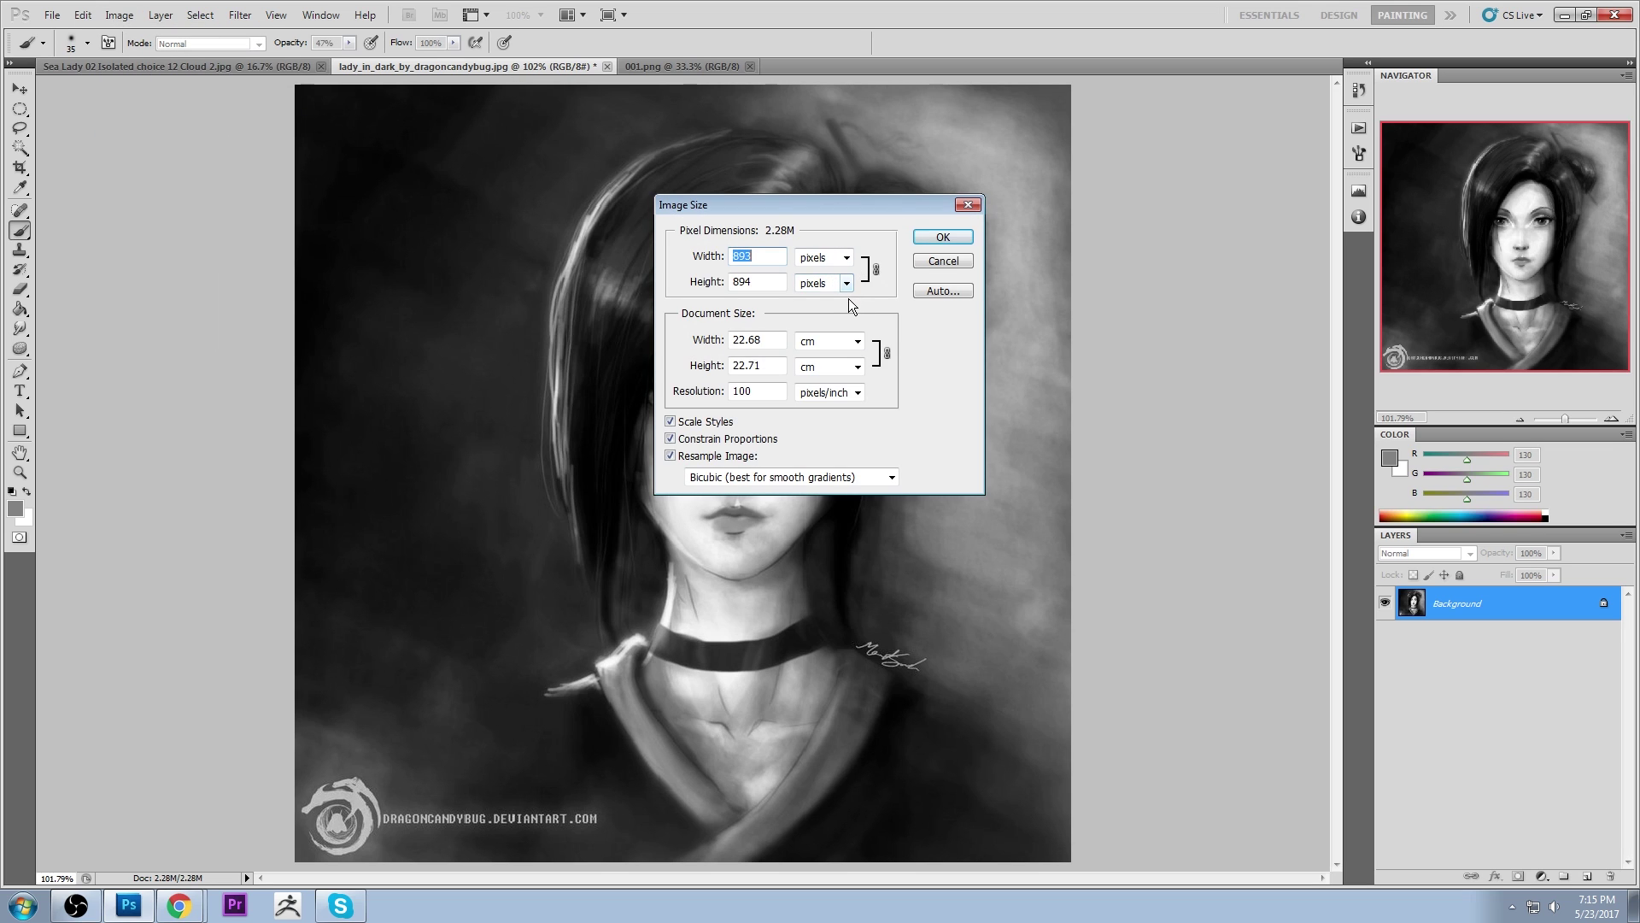
type("1500")
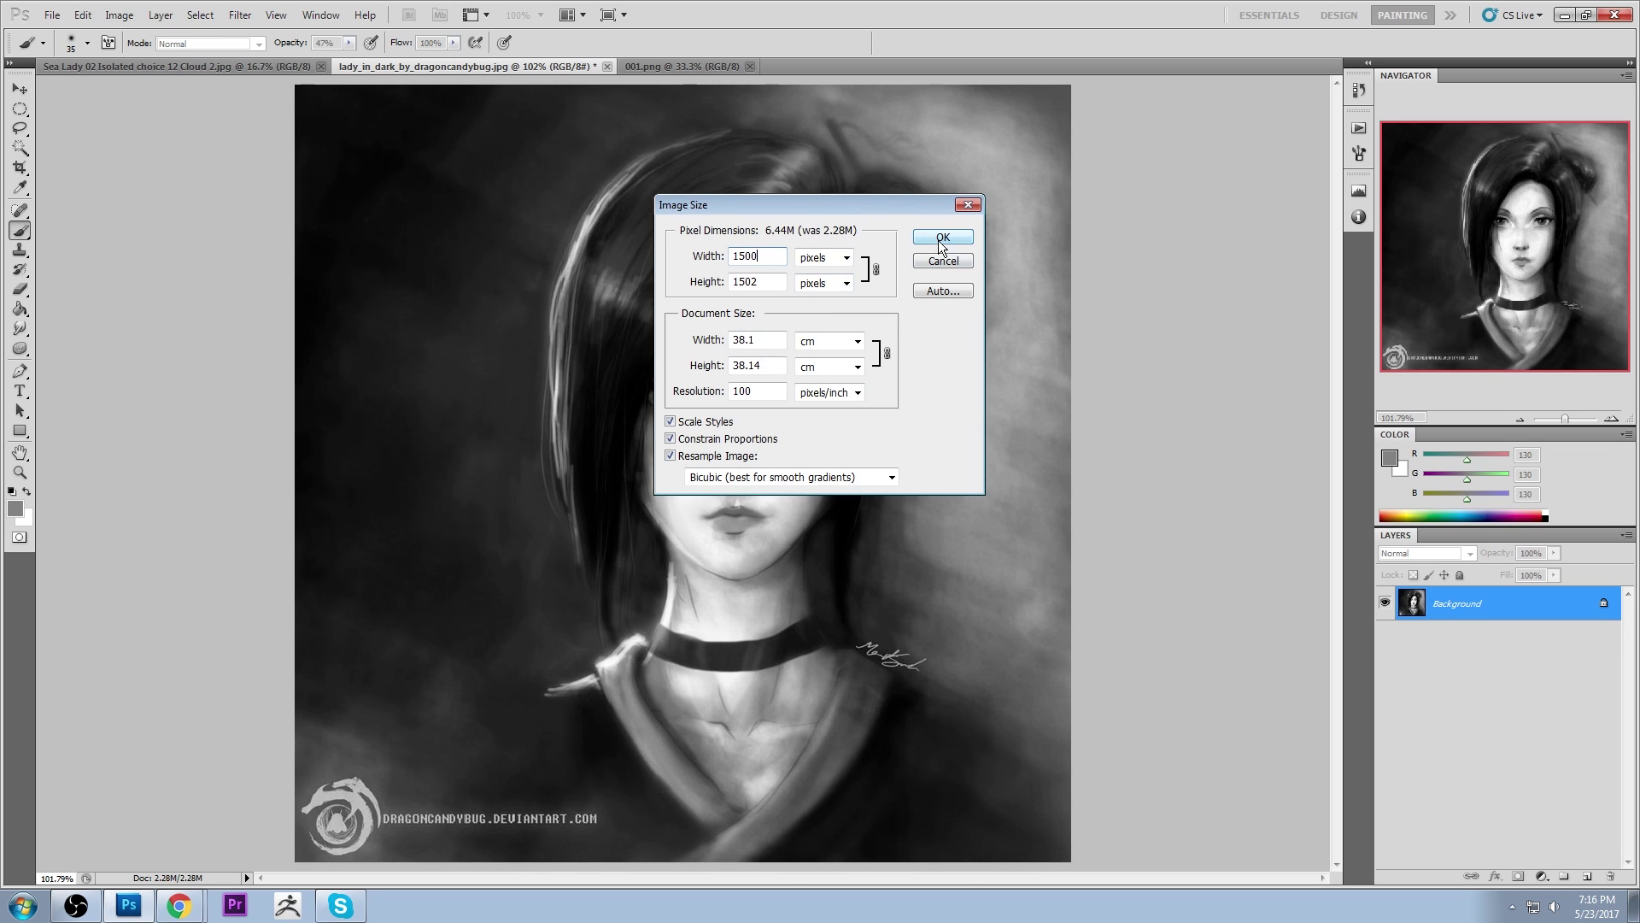
left_click(940, 244)
Choose the 9 px brush preset, enlarge it to 25 px and repaint the lower lip in its sampled grey
key("z")
mouse_move(586, 390)
left_mouse_down()
mouse_move(853, 571)
mouse_move(940, 655)
left_mouse_up()
key("b")
right_click(833, 334)
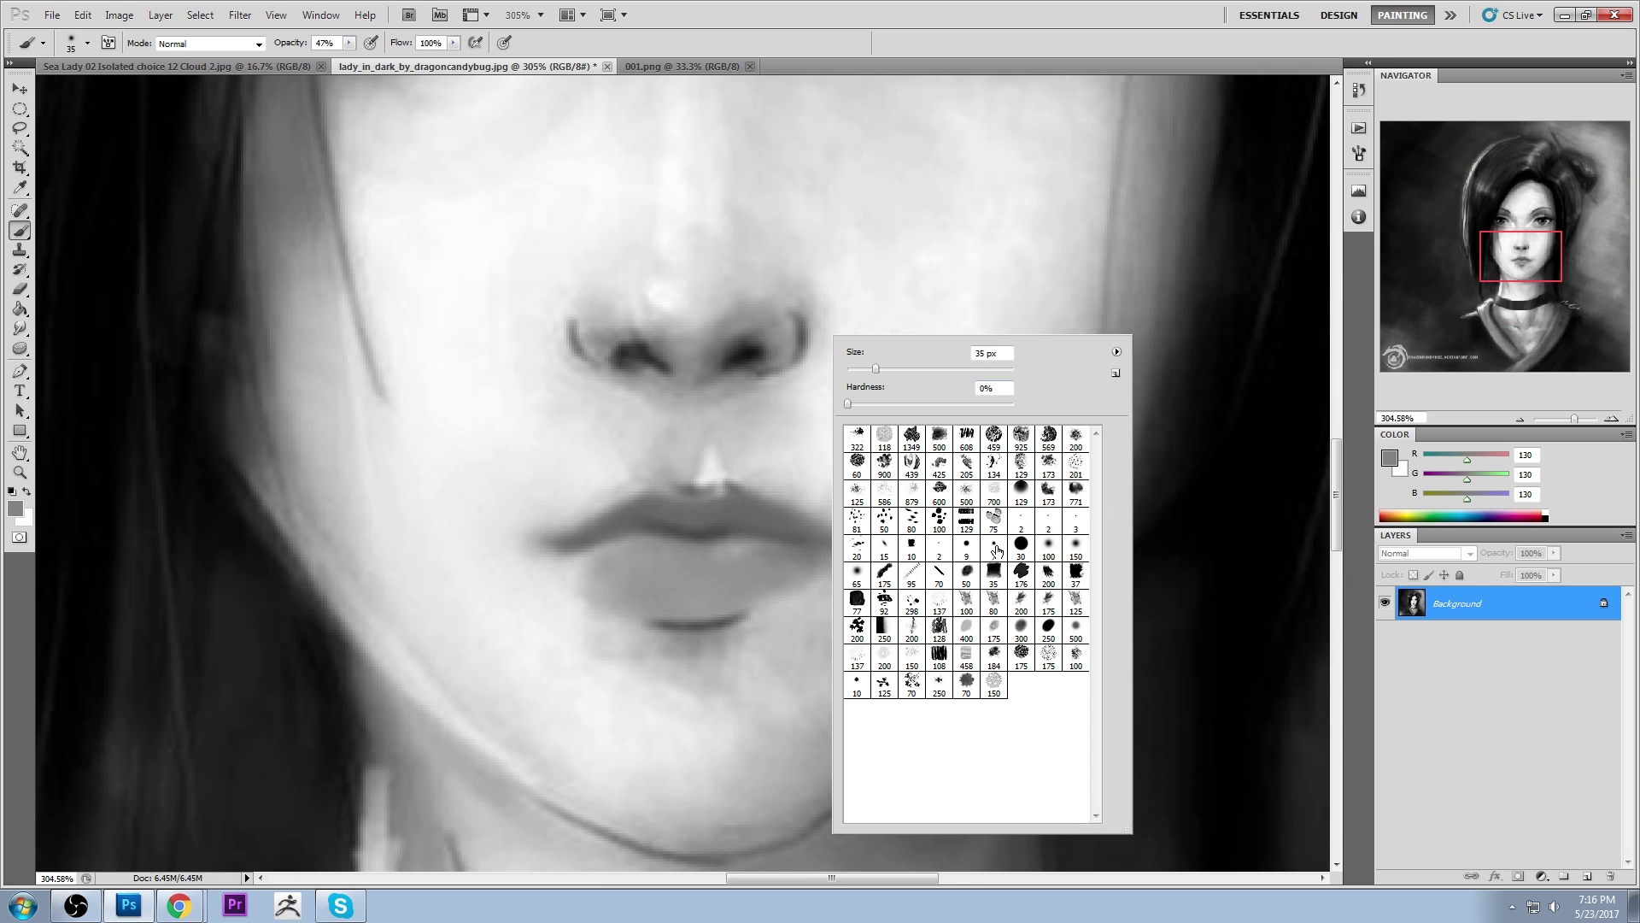
left_click(966, 545)
left_click(707, 554, "alt")
key("]")
key("]")
key("]")
key("]")
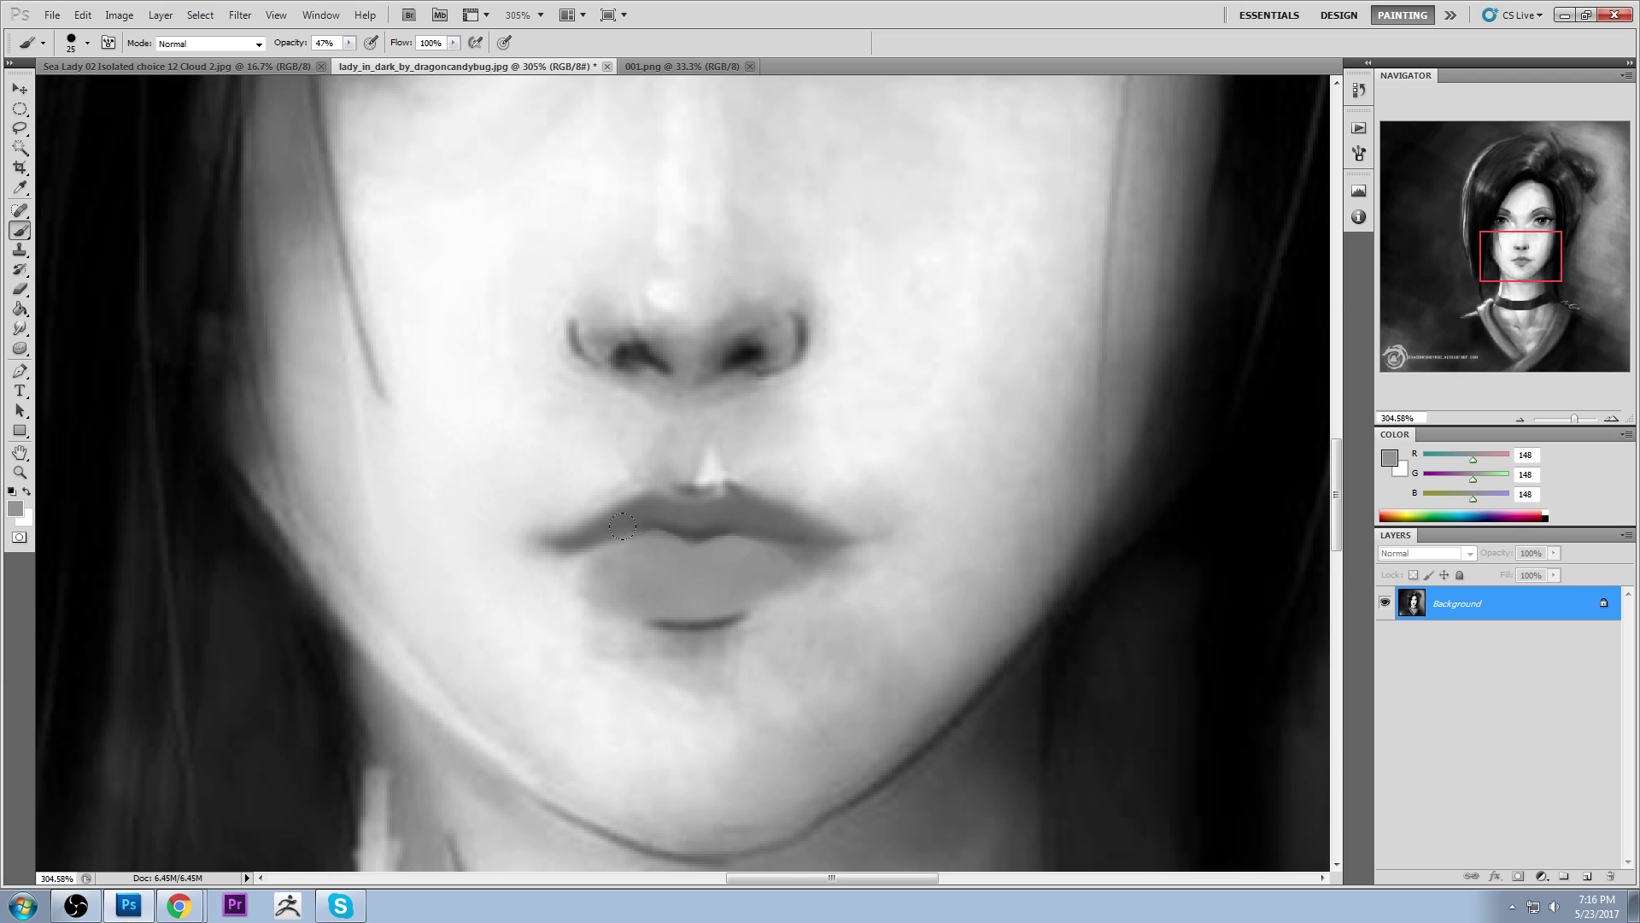
Define the upper lip's lower edge with its sampled dark grey (98) and resample the lower lip's grey
left_click(601, 507, "alt")
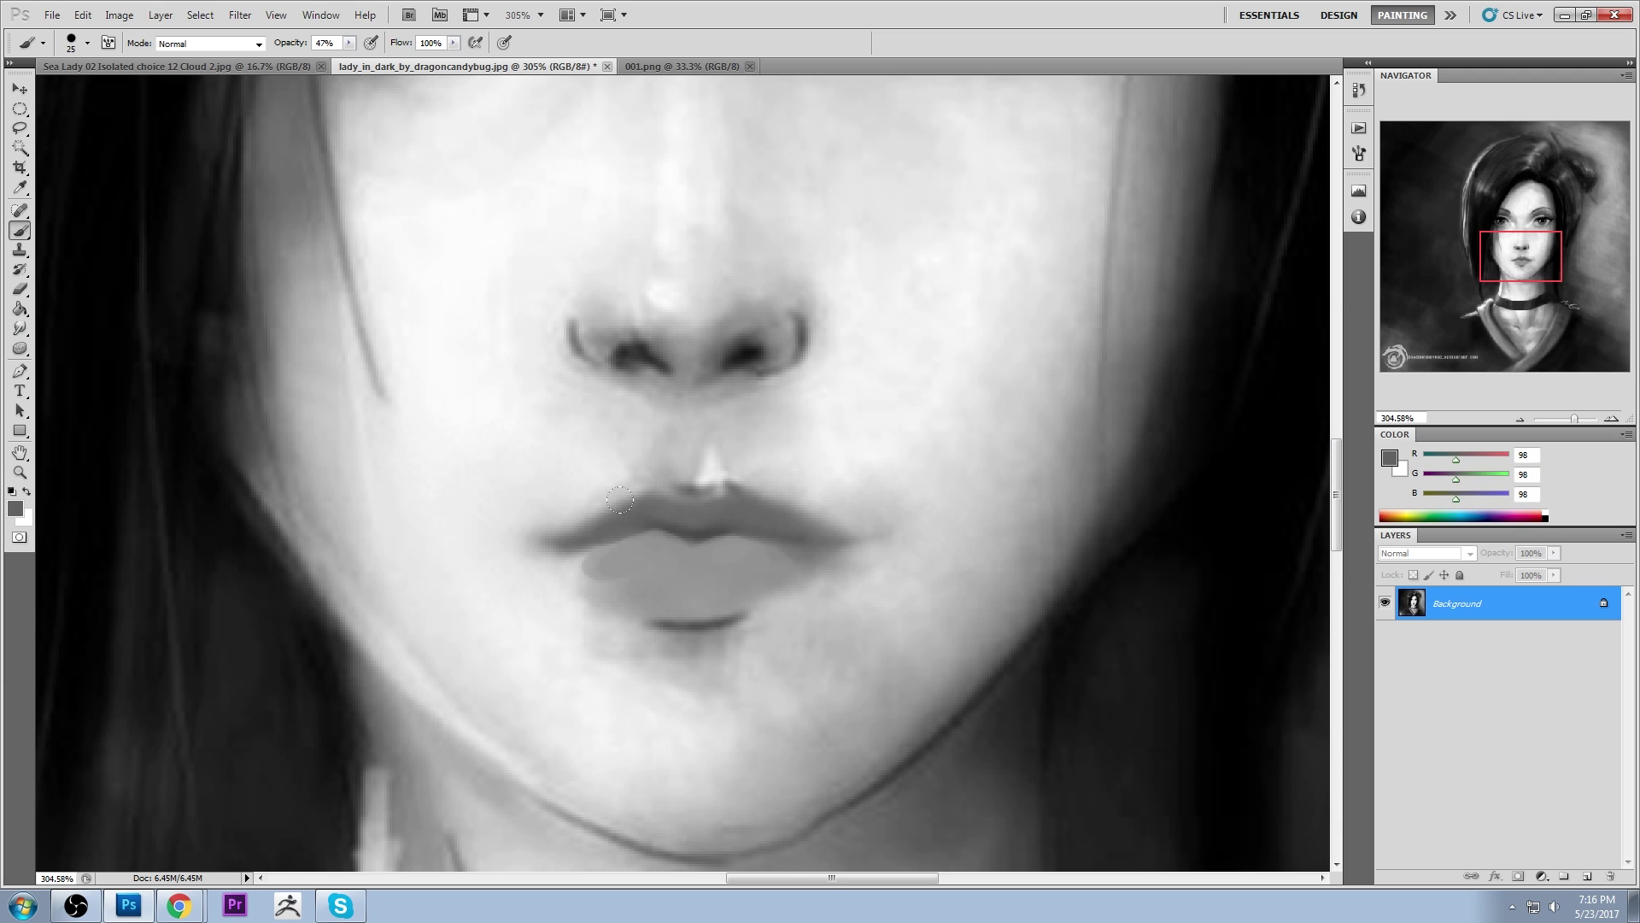
left_click_drag(593, 537, 618, 530)
left_click(746, 553, "alt")
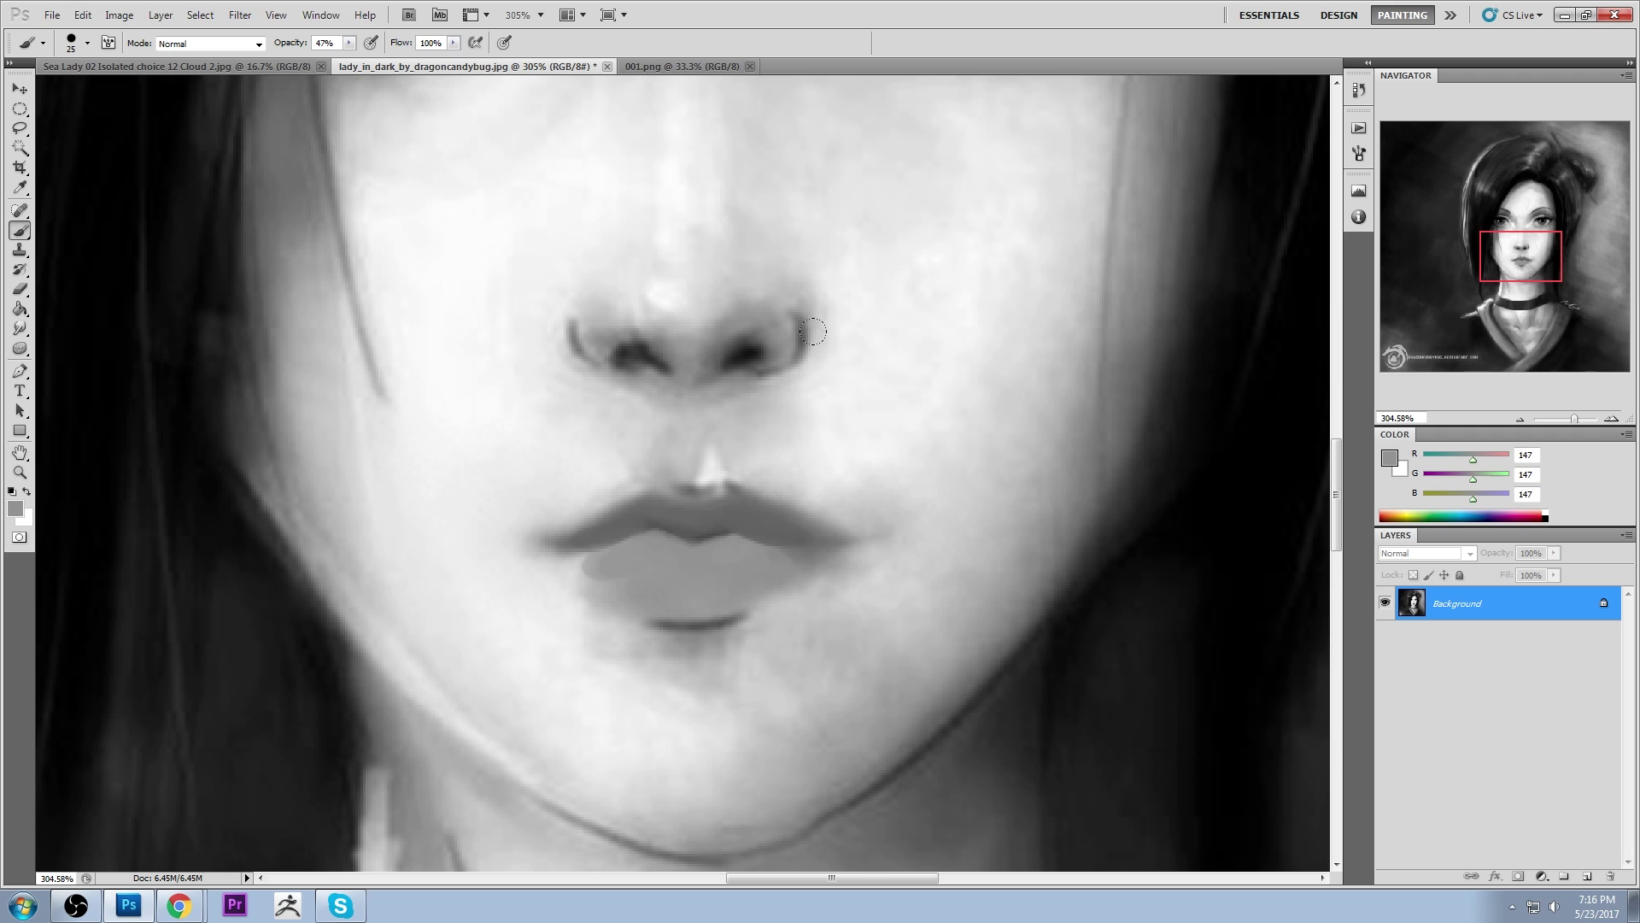
Narrow the nose by painting over both nostrils' outer edges with the light skin tone (239) sampled beside it
left_click(817, 302, "alt")
mouse_move(816, 302)
left_mouse_down()
mouse_move(779, 367)
mouse_move(798, 269)
mouse_move(791, 376)
left_mouse_up()
key("ctrl+z")
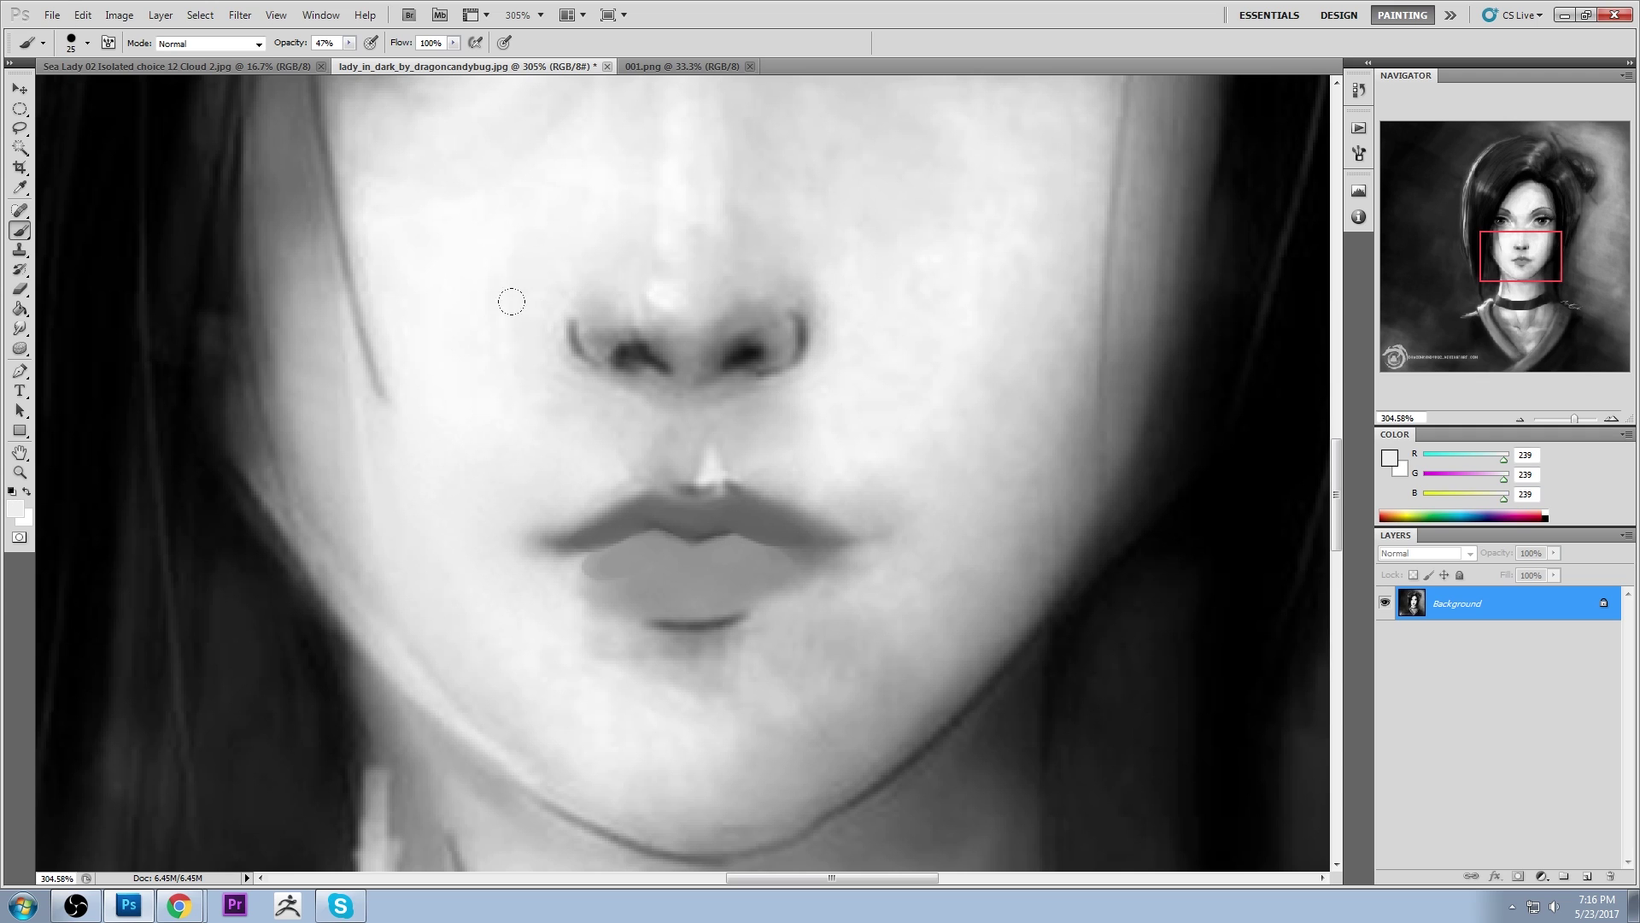
left_click_drag(512, 301, 569, 385)
mouse_move(527, 256)
left_mouse_down()
mouse_move(537, 342)
mouse_move(570, 374)
left_mouse_up()
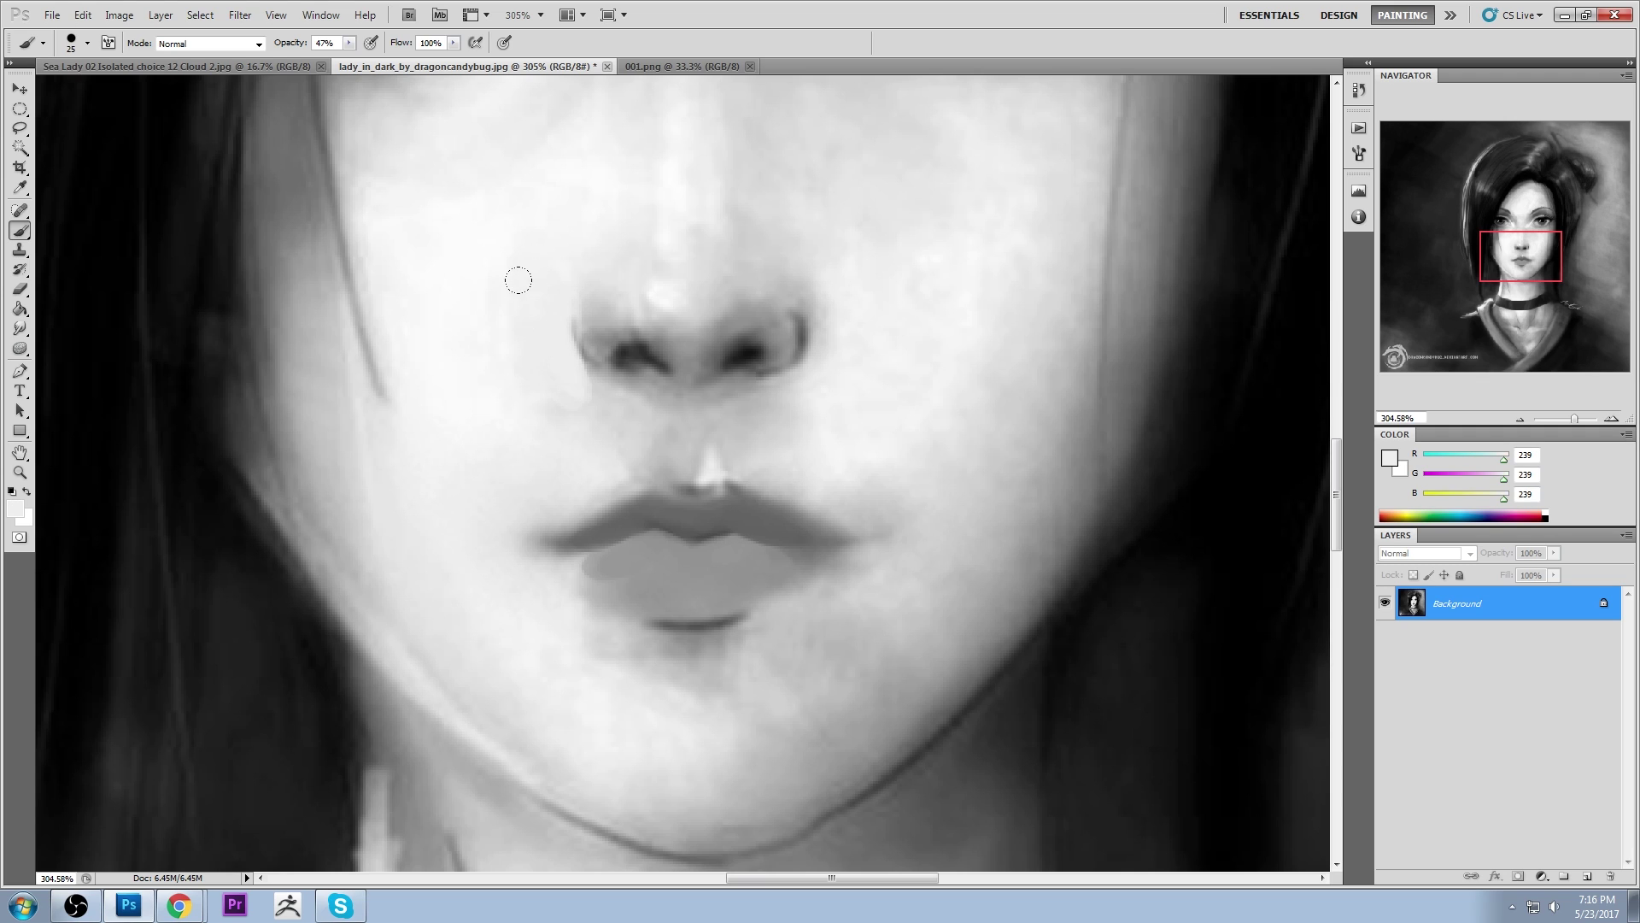
mouse_move(534, 300)
left_mouse_down()
mouse_move(573, 378)
mouse_move(537, 328)
mouse_move(577, 372)
mouse_move(533, 295)
mouse_move(578, 373)
mouse_move(538, 285)
mouse_move(554, 356)
mouse_move(543, 274)
mouse_move(538, 354)
mouse_move(542, 288)
left_mouse_up()
key("ctrl+alt+z")
key("ctrl+alt+z")
key("ctrl+alt+z")
mouse_move(801, 304)
left_mouse_down()
mouse_move(789, 249)
mouse_move(792, 356)
mouse_move(808, 244)
mouse_move(758, 385)
mouse_move(790, 375)
mouse_move(816, 308)
mouse_move(797, 264)
mouse_move(772, 377)
mouse_move(792, 250)
mouse_move(793, 358)
mouse_move(794, 260)
left_mouse_up()
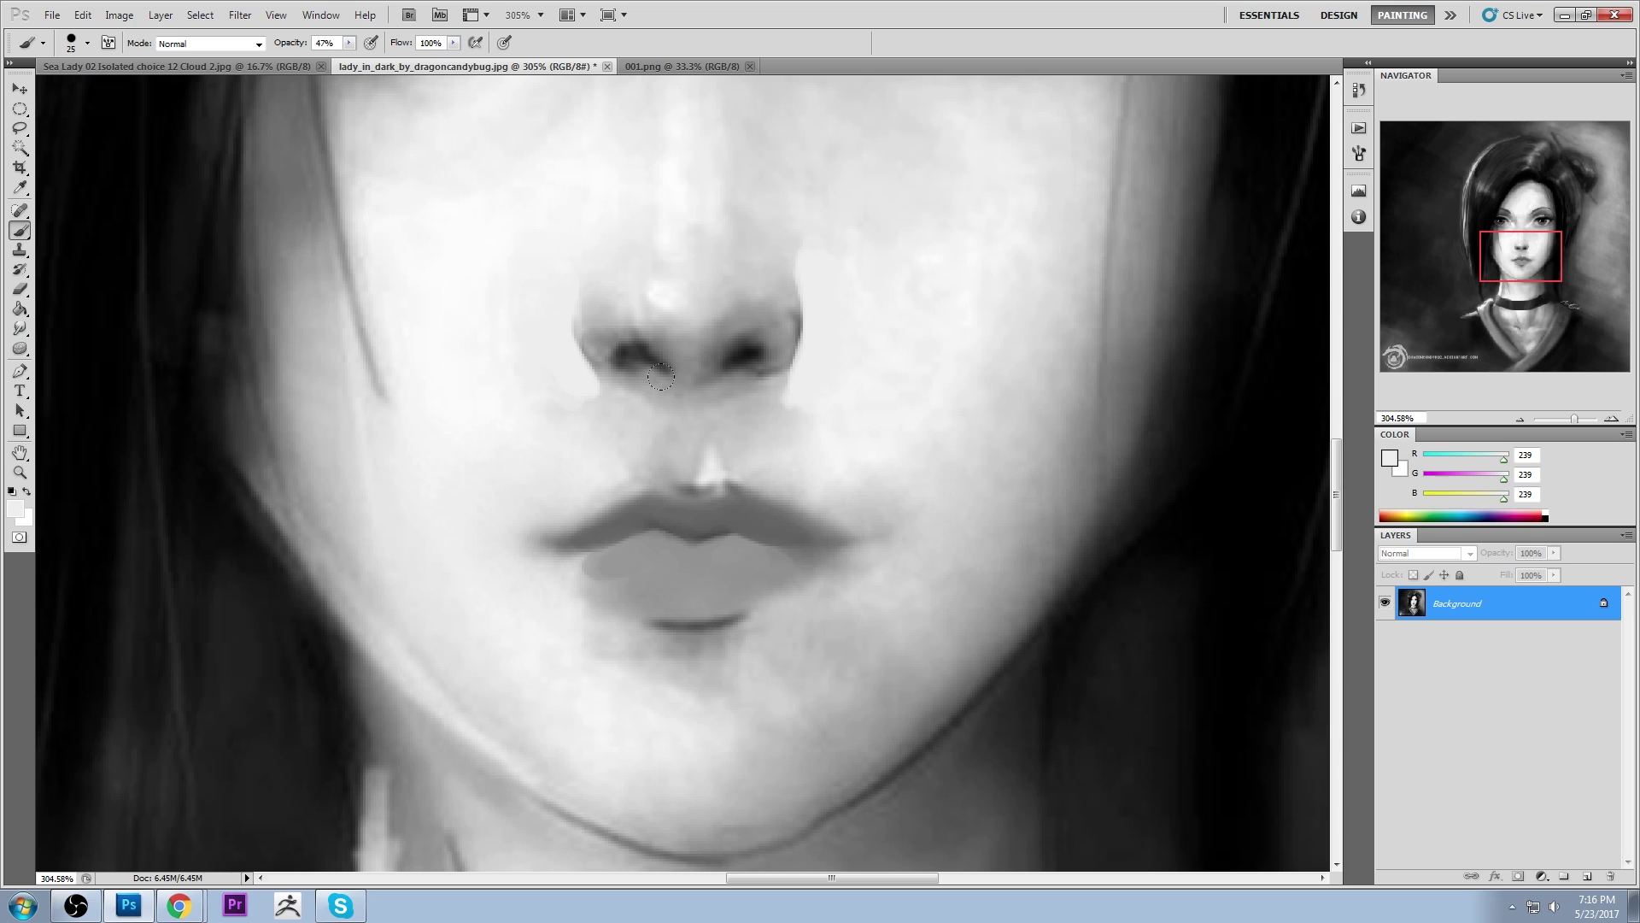
Dab dark grey (56), sampled from the nostril, onto both corners of the mouth
left_click(745, 511, "alt")
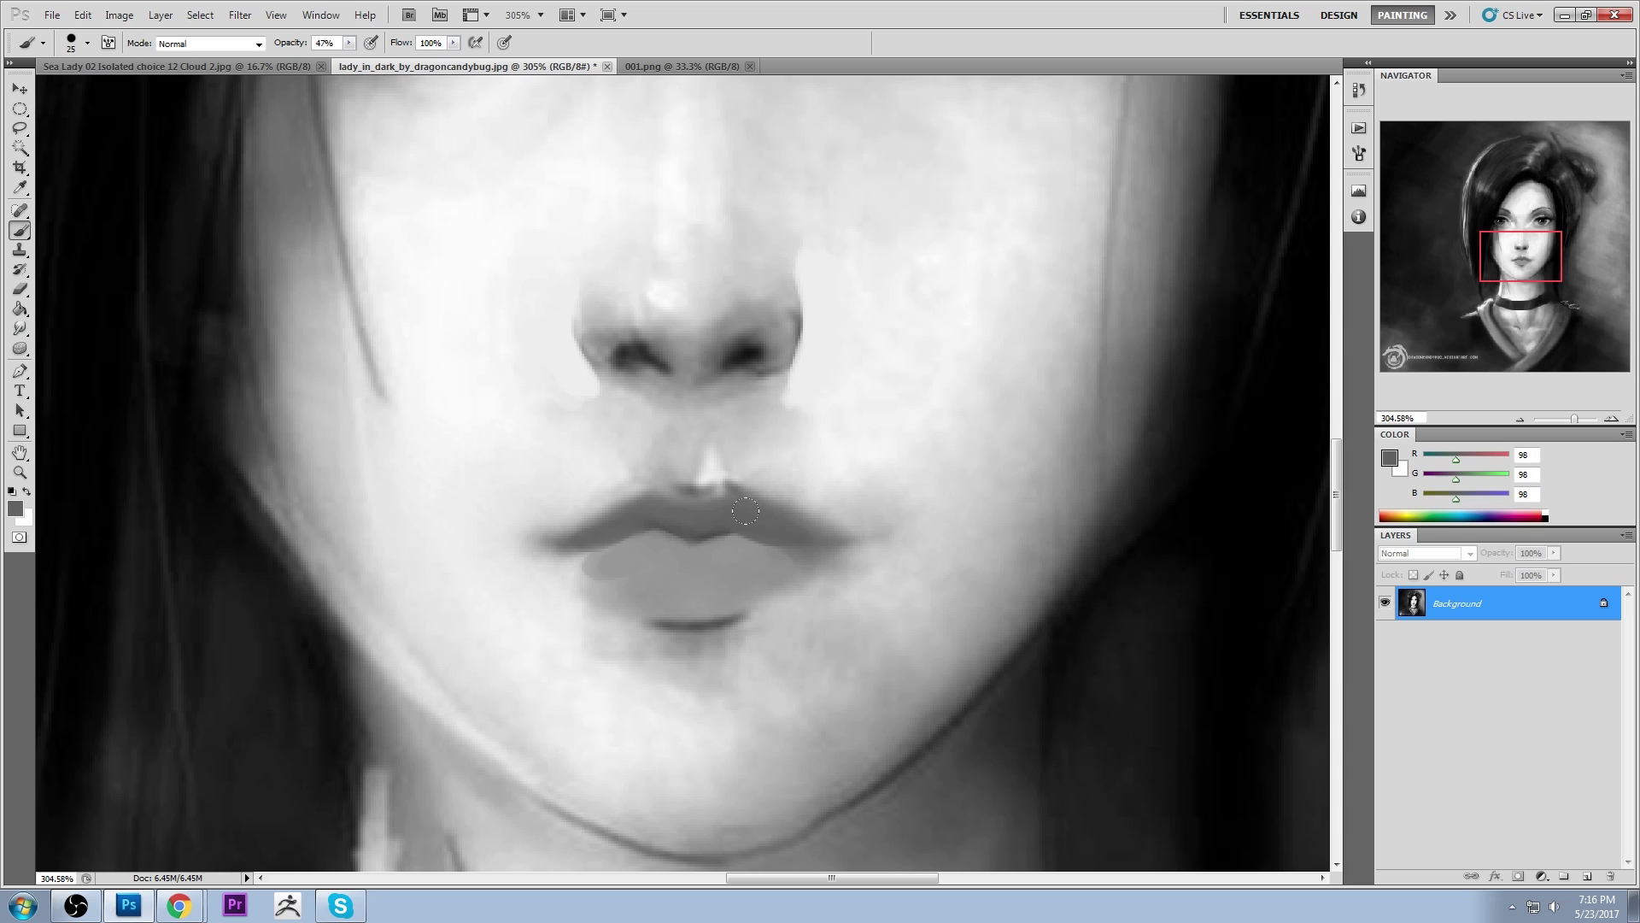
left_click(768, 348, "alt")
left_click_drag(565, 546, 554, 544)
left_click(555, 544)
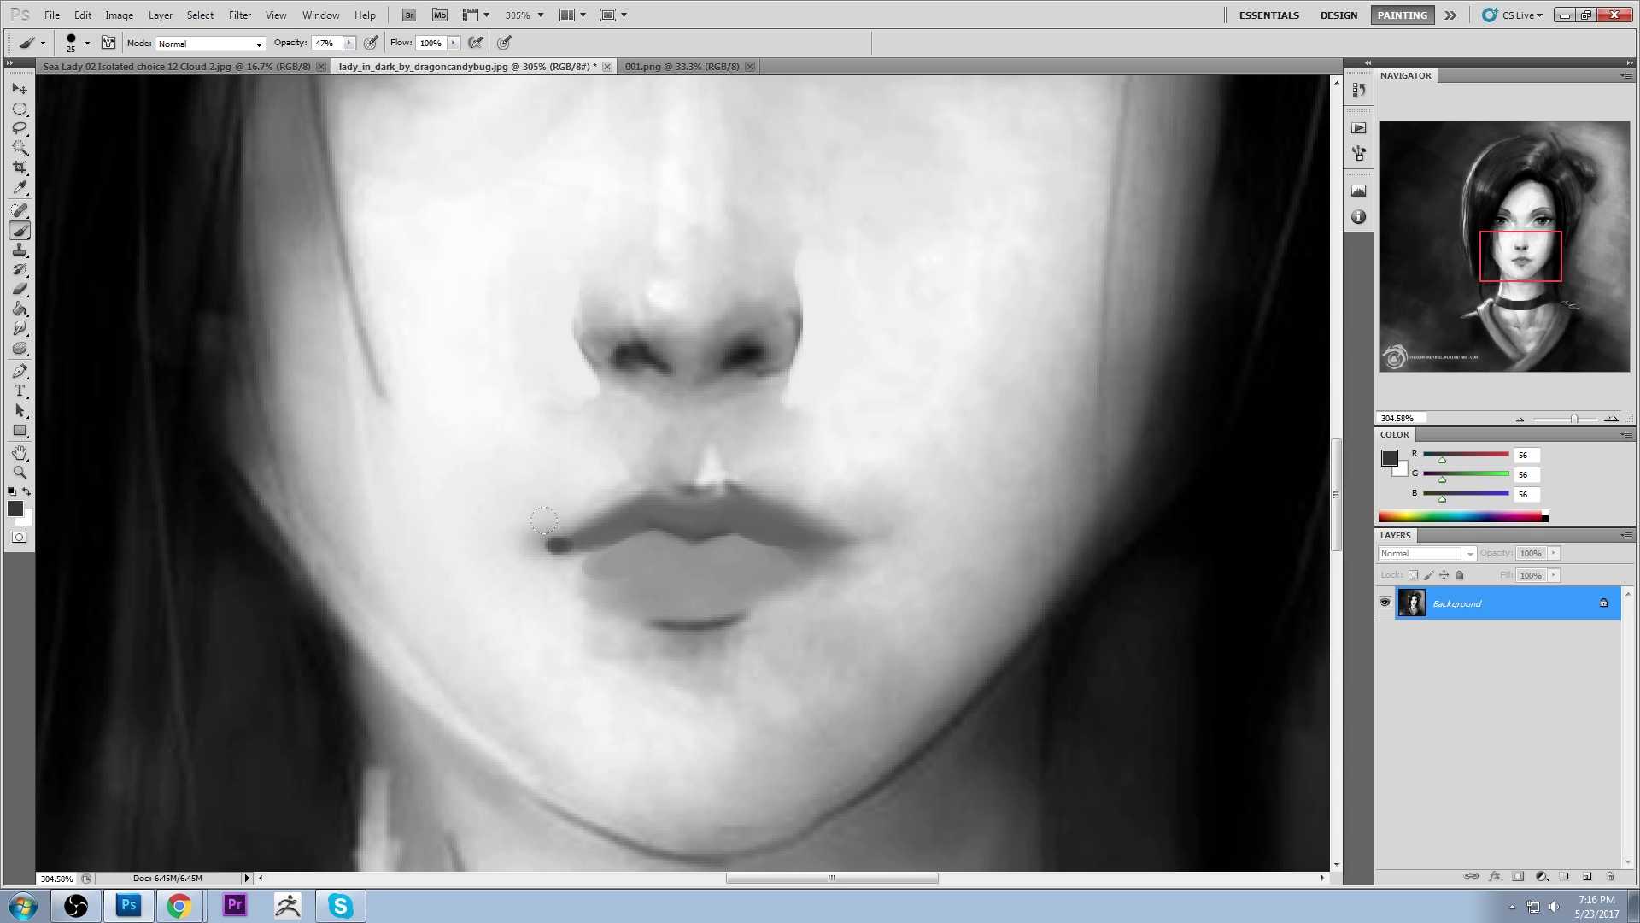
left_click(556, 545)
left_click(819, 541)
left_click(829, 541)
Choose another brush preset and shade the lower part of the lower lip with dark grey (100) sampled from the upper lip
key("ctrl+0")
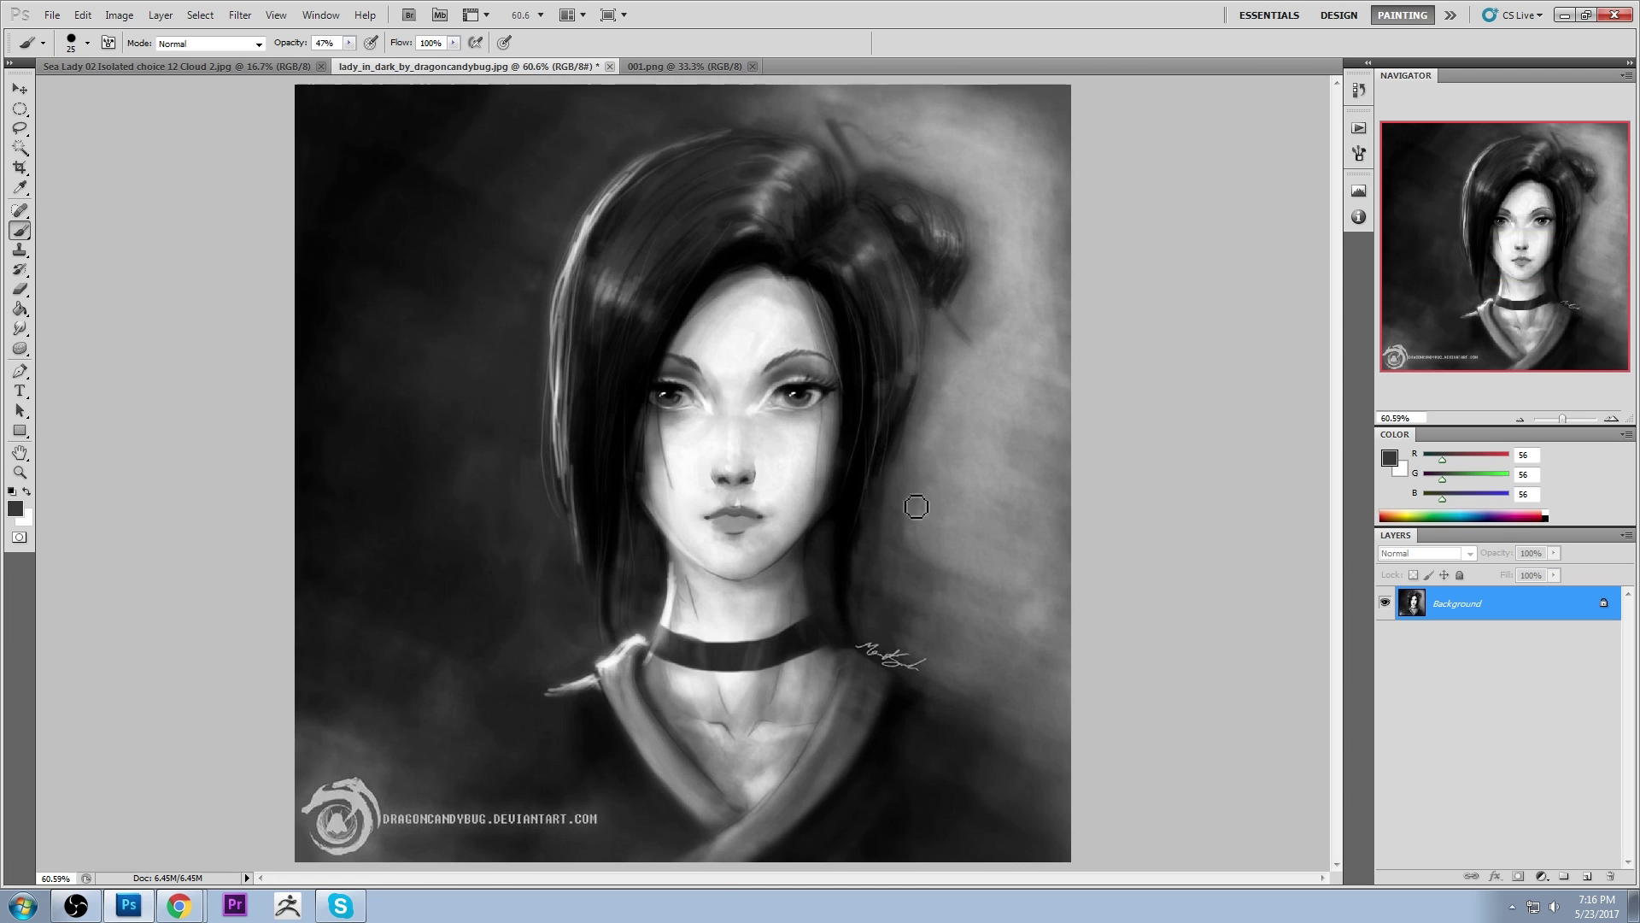
right_click(843, 434)
left_click(1047, 595)
left_click(1222, 475)
key("ctrl+space")
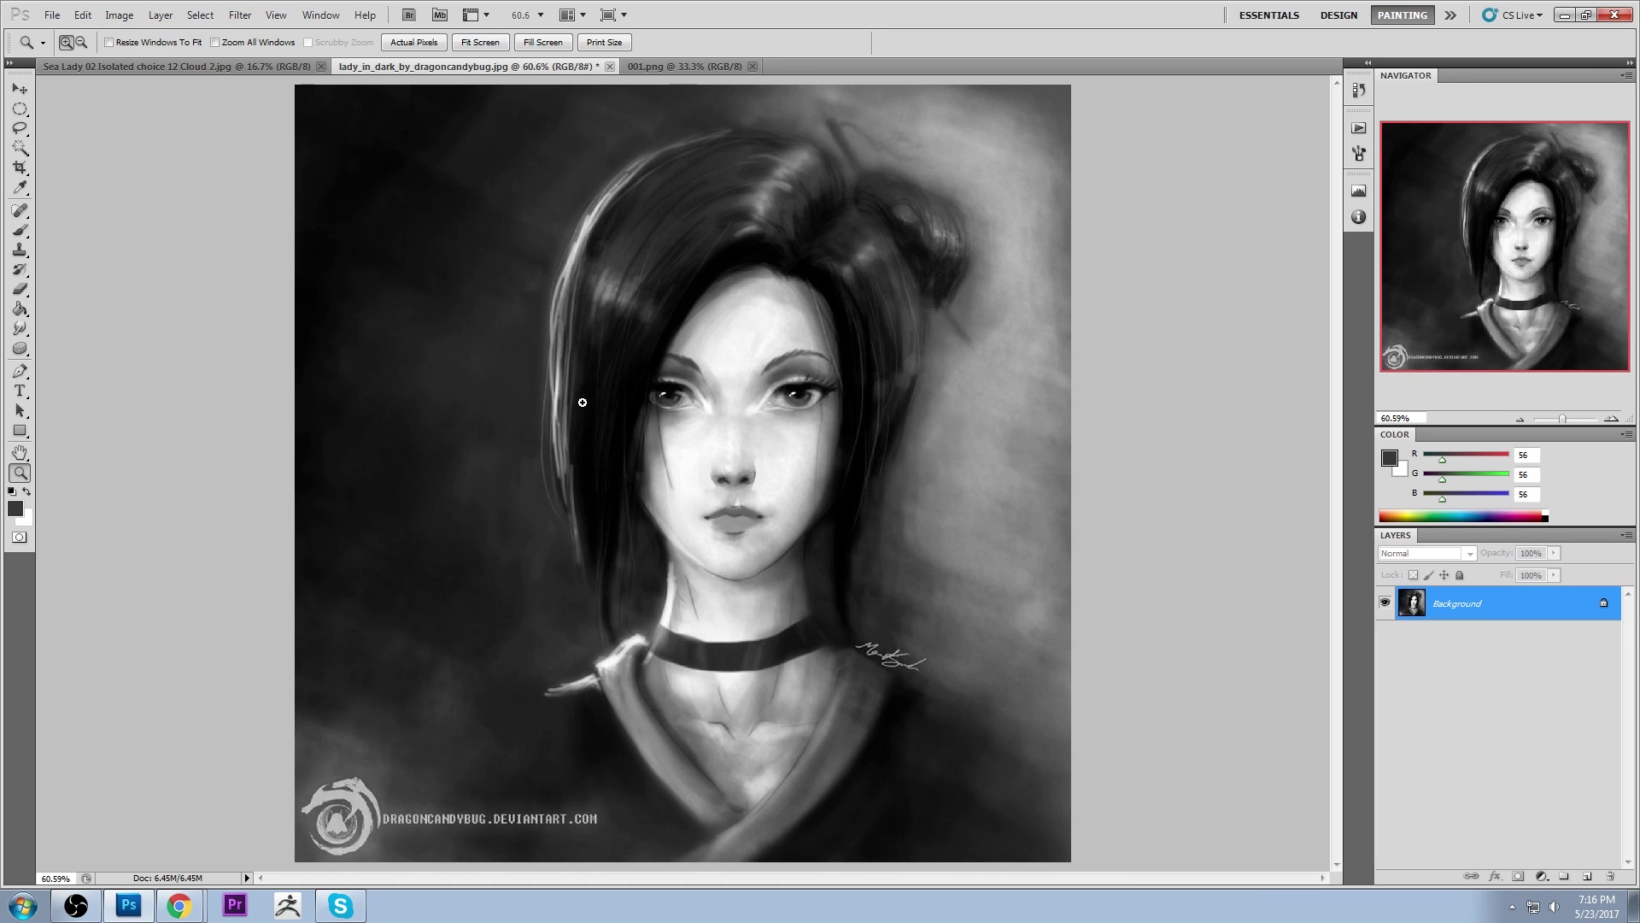
left_click_drag(632, 417, 834, 642)
left_click(711, 407, "alt")
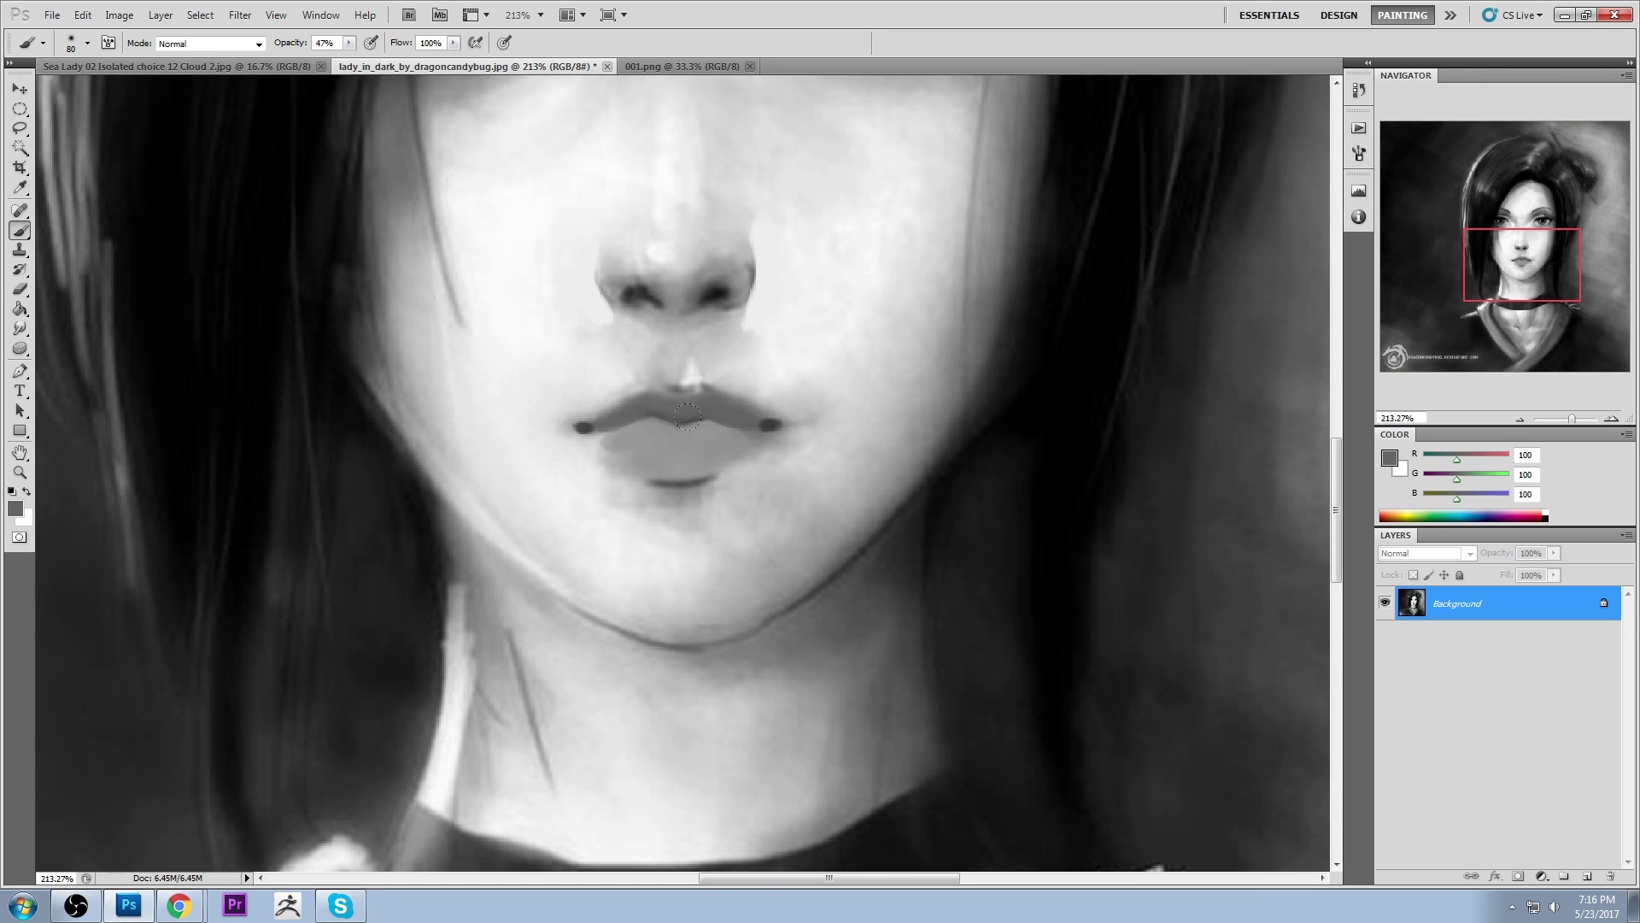
mouse_move(711, 435)
left_mouse_down()
mouse_move(667, 457)
mouse_move(598, 445)
left_mouse_up()
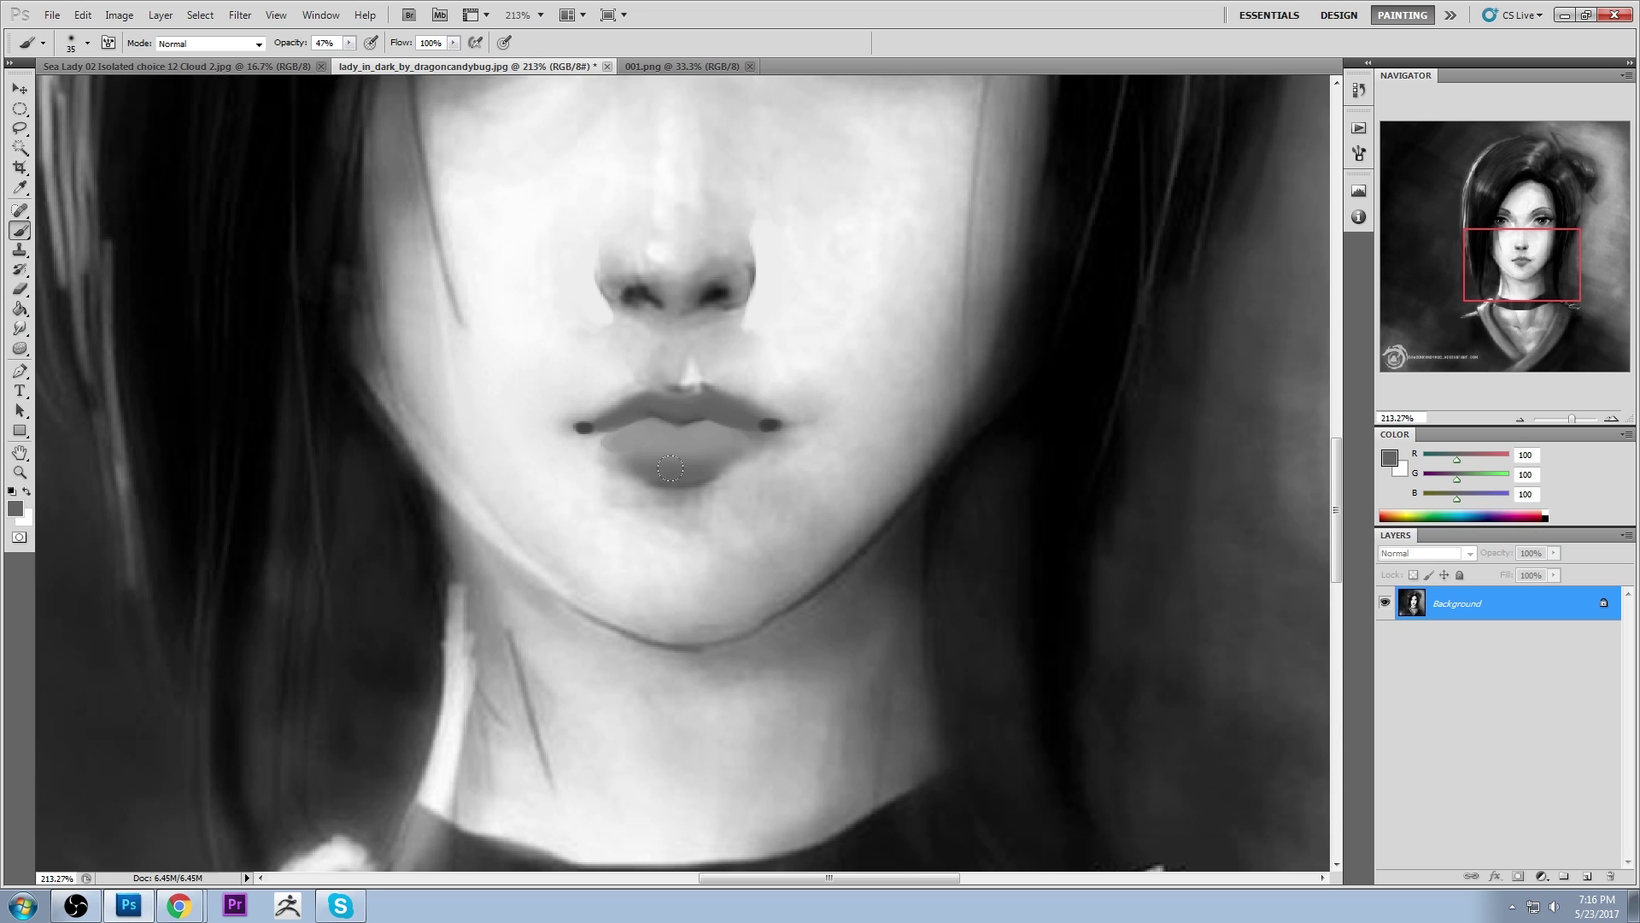
left_click_drag(724, 475, 631, 478)
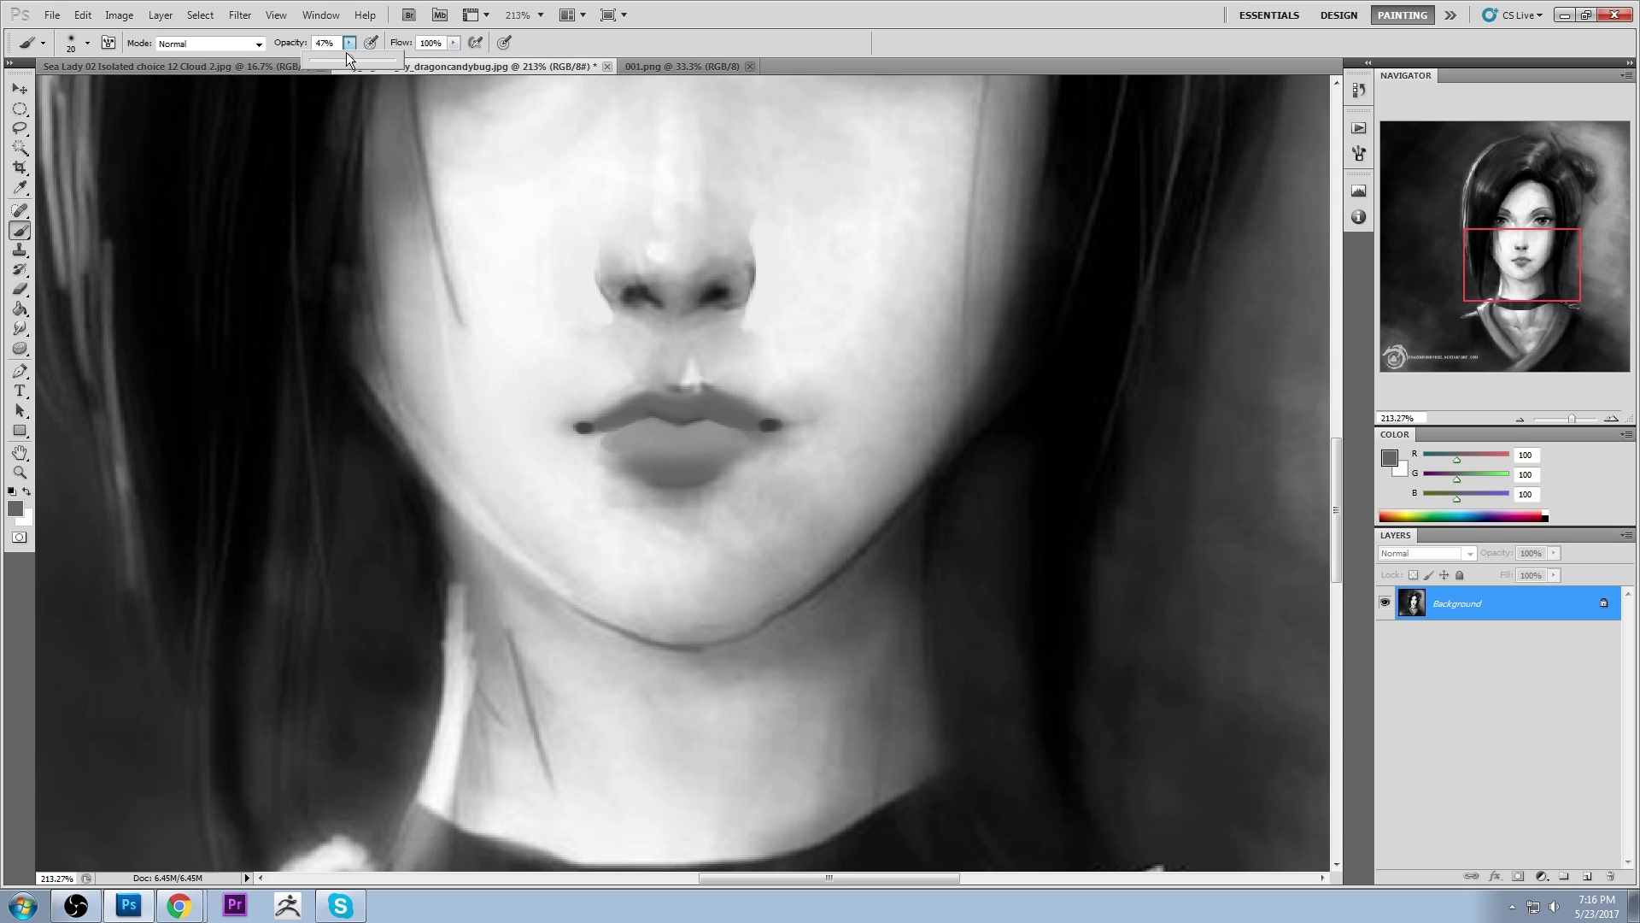
Try darkening the parting line between the lips at 57% opacity with dark grey (59) sampled from the mouth corner
left_click_drag(346, 53, 356, 56)
left_click(764, 425, "alt")
left_click_drag(758, 424, 581, 424)
key("ctrl+alt+z")
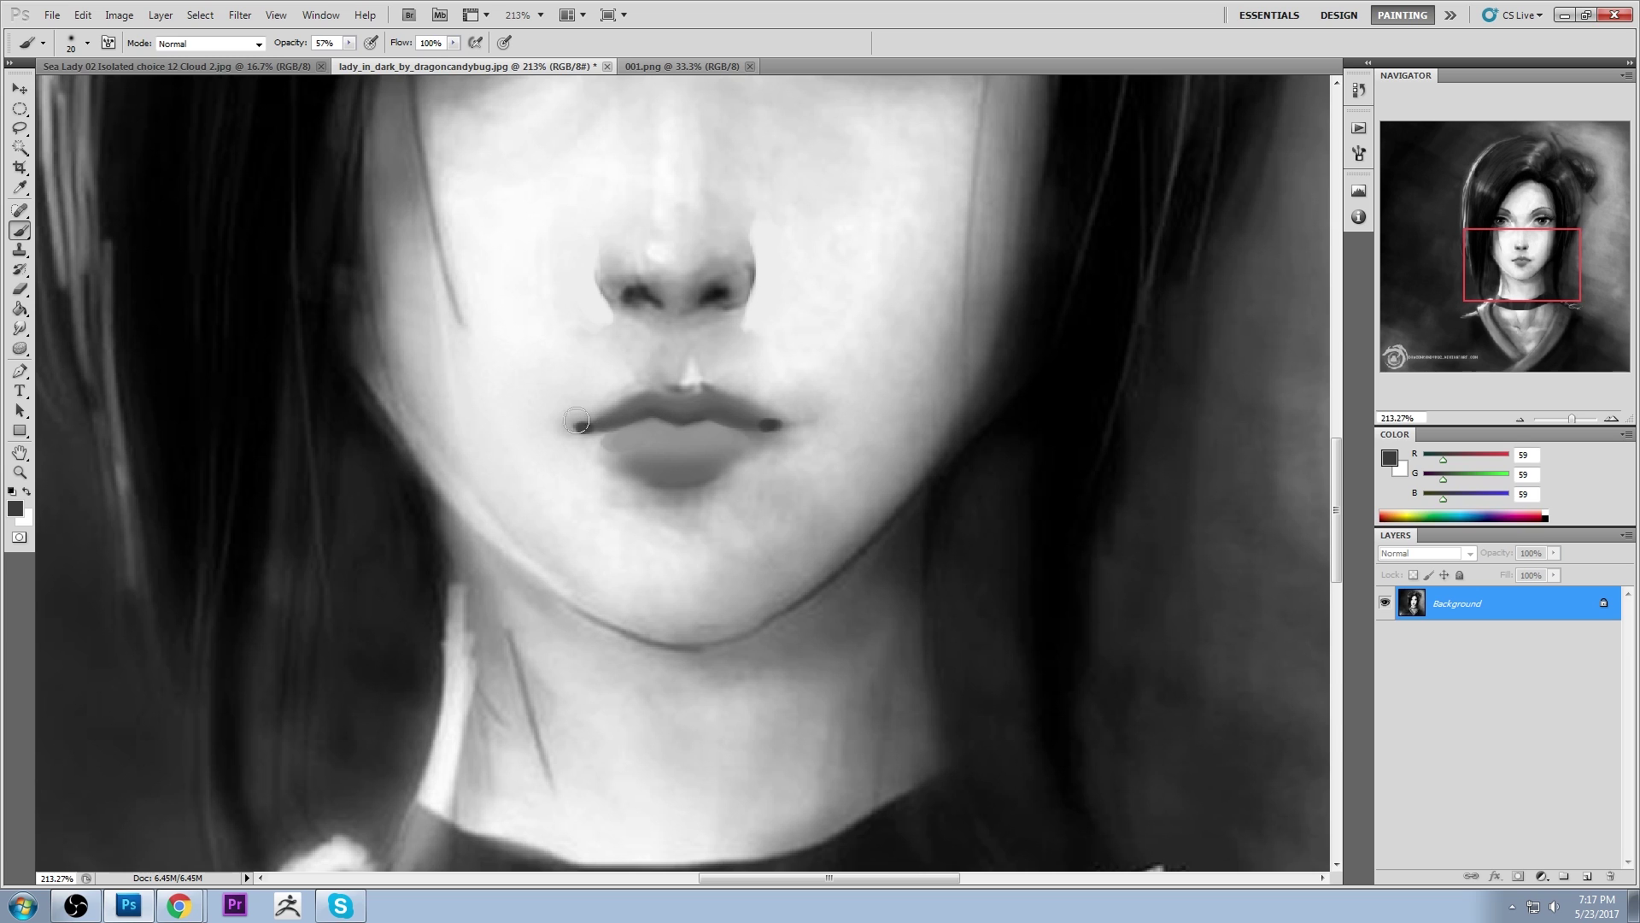
Trim the upper lip's top edge with a 45 px brush in the light skin tone (224) sampled above it
left_click(753, 379, "alt")
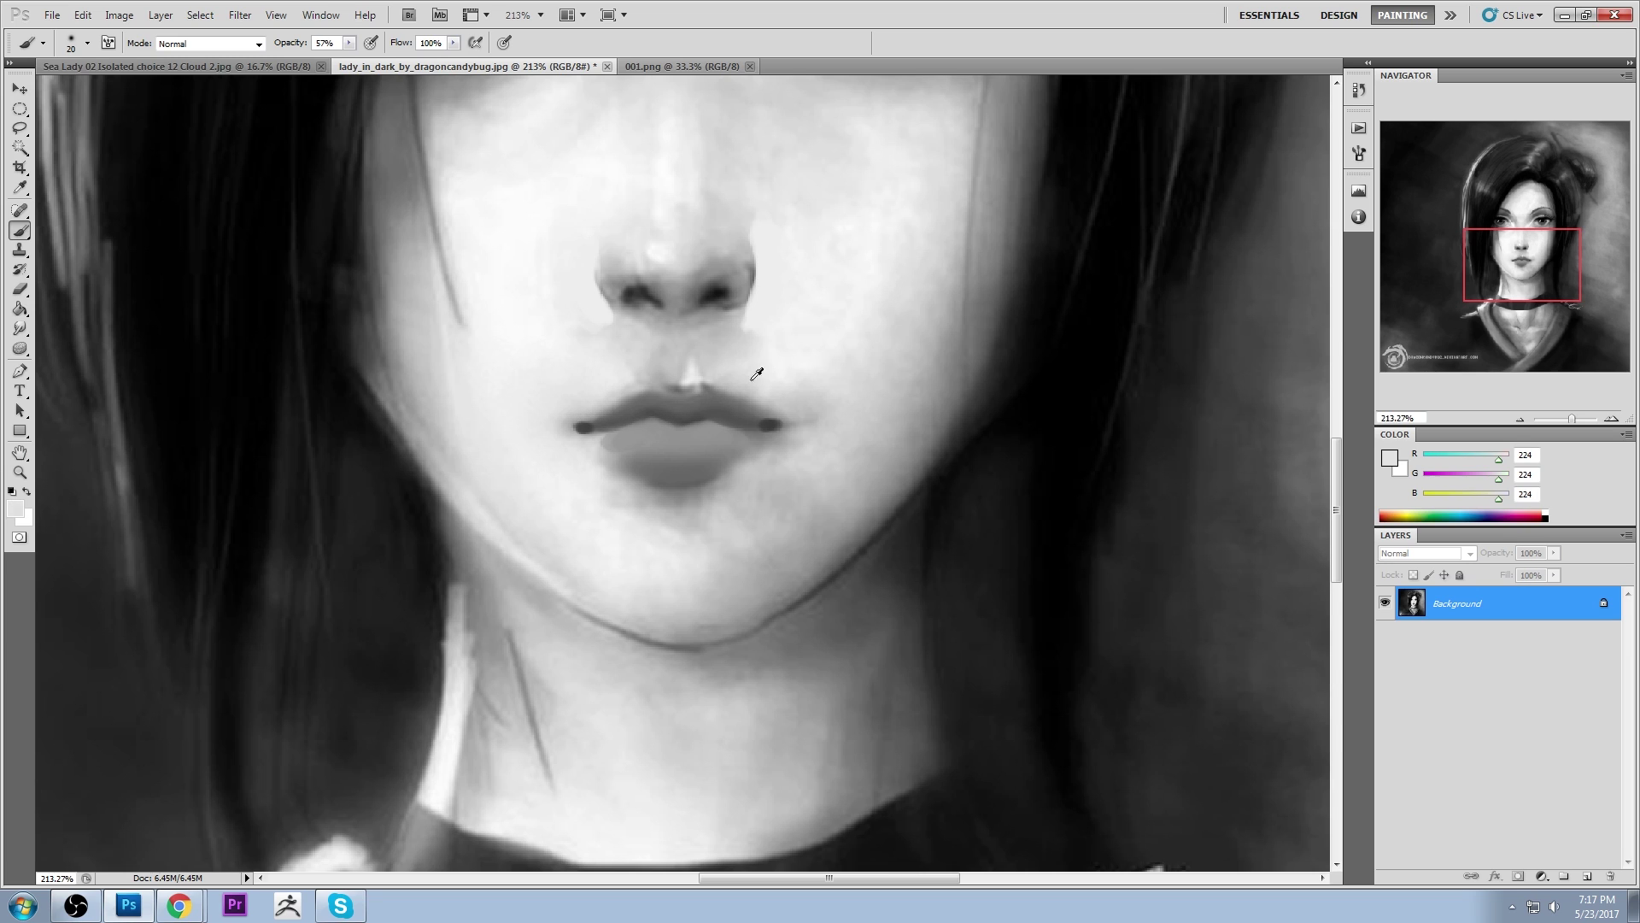
key("bracketright")
key("bracketright")
key("bracketleft")
mouse_move(664, 369)
left_mouse_down()
mouse_move(604, 367)
mouse_move(622, 402)
left_mouse_up()
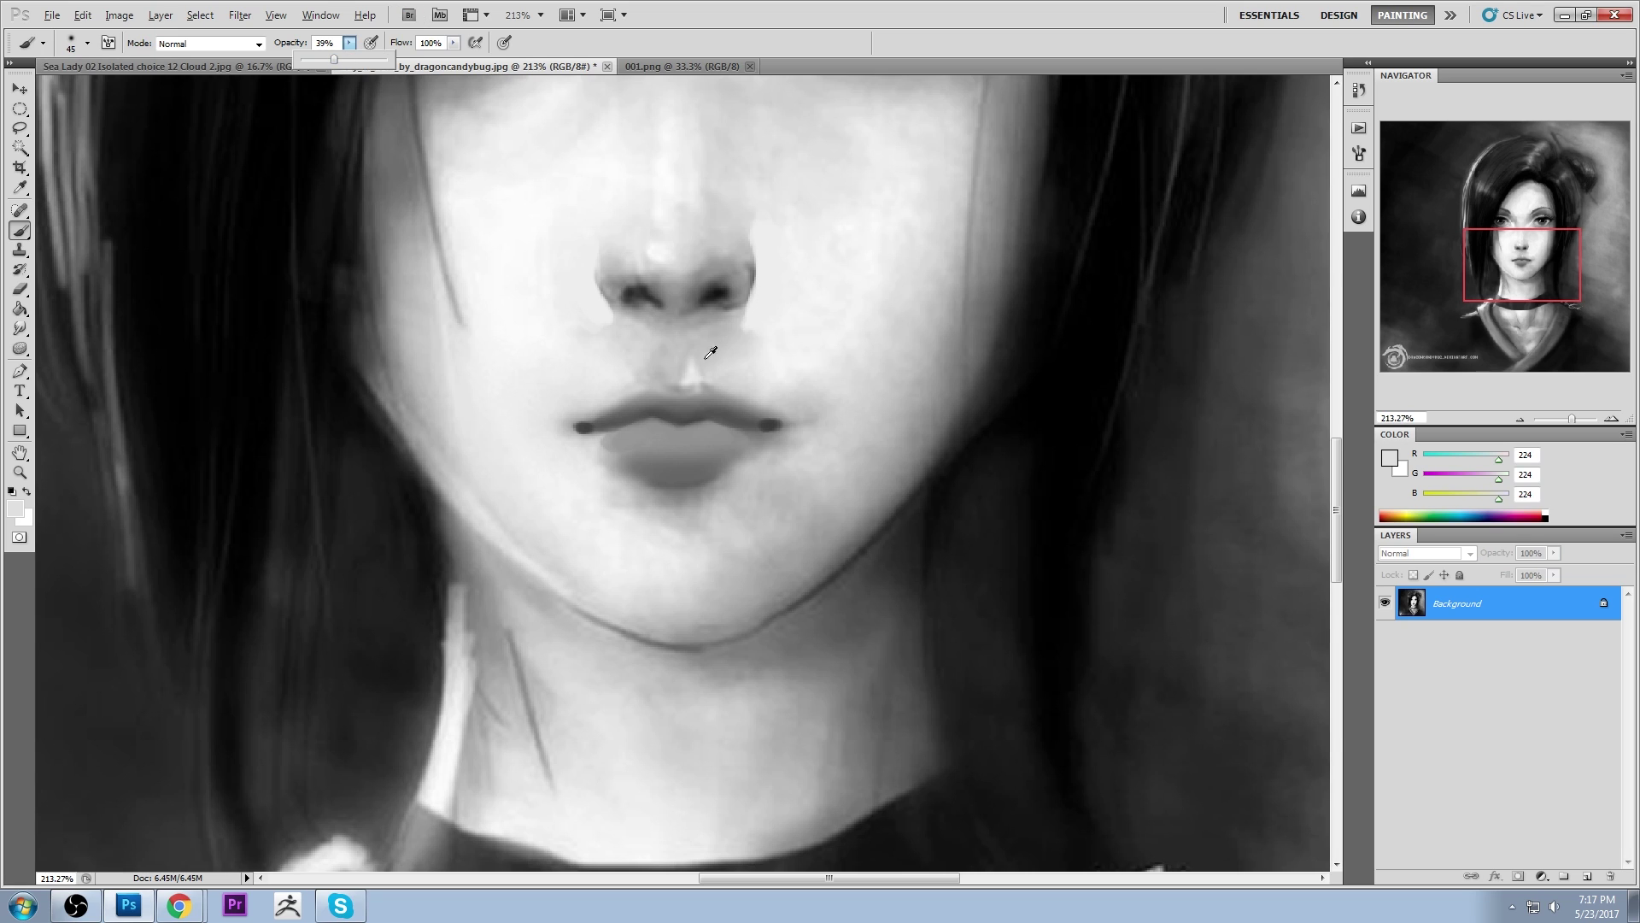
Tone down the bright highlight above the centre of the upper lip at 39% opacity, using nearby sampled skin tones
key("3")
key("9")
left_click(716, 381, "alt")
mouse_move(716, 382)
left_mouse_down()
mouse_move(604, 381)
mouse_move(652, 387)
mouse_move(655, 370)
mouse_move(666, 384)
left_mouse_up()
left_click(736, 378, "alt")
left_click(694, 379, "alt")
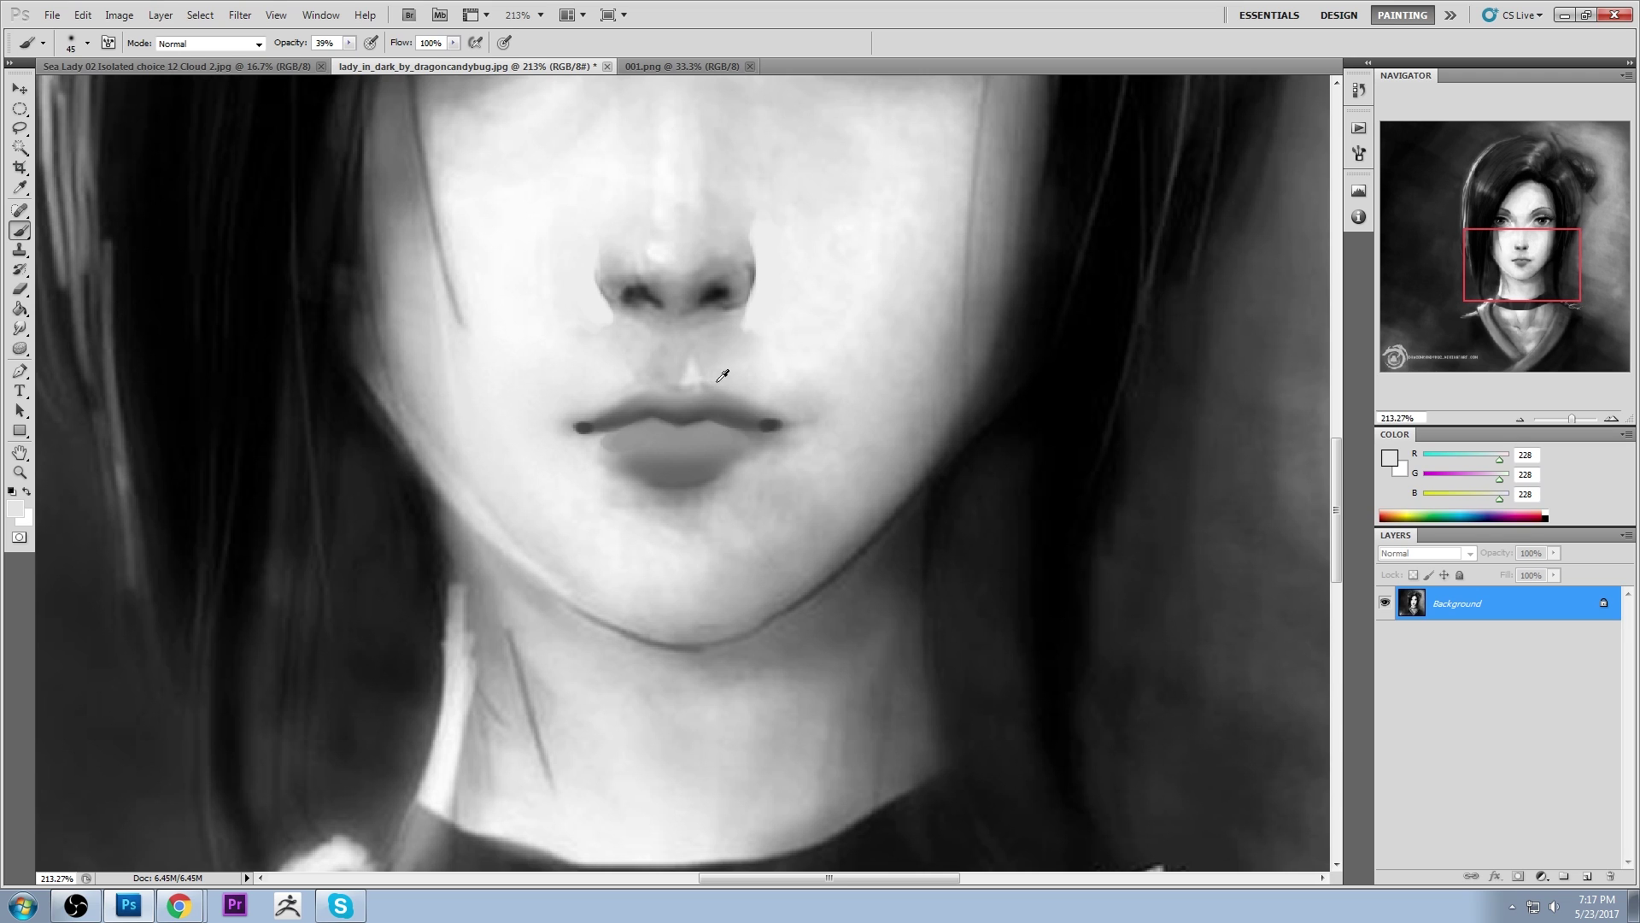
Paint out the rest of the highlight under the nose with sampled skin grey (212) at 65% opacity
left_click(723, 373, "alt")
left_click(349, 41)
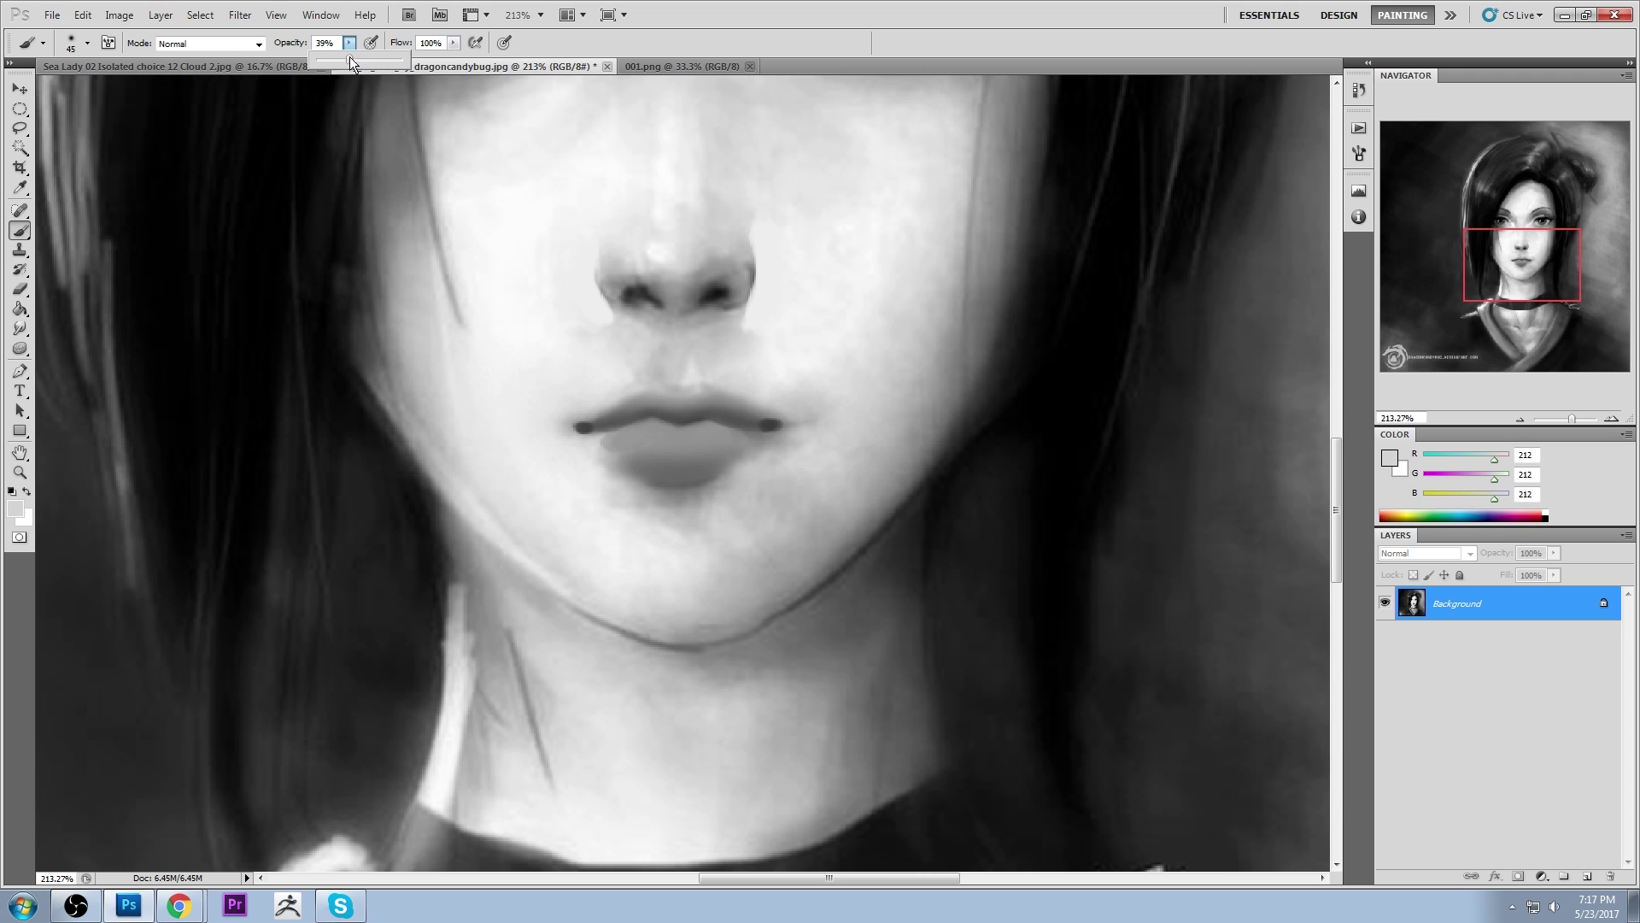
left_click_drag(350, 56, 375, 56)
left_click(709, 353)
left_click_drag(706, 351, 673, 357)
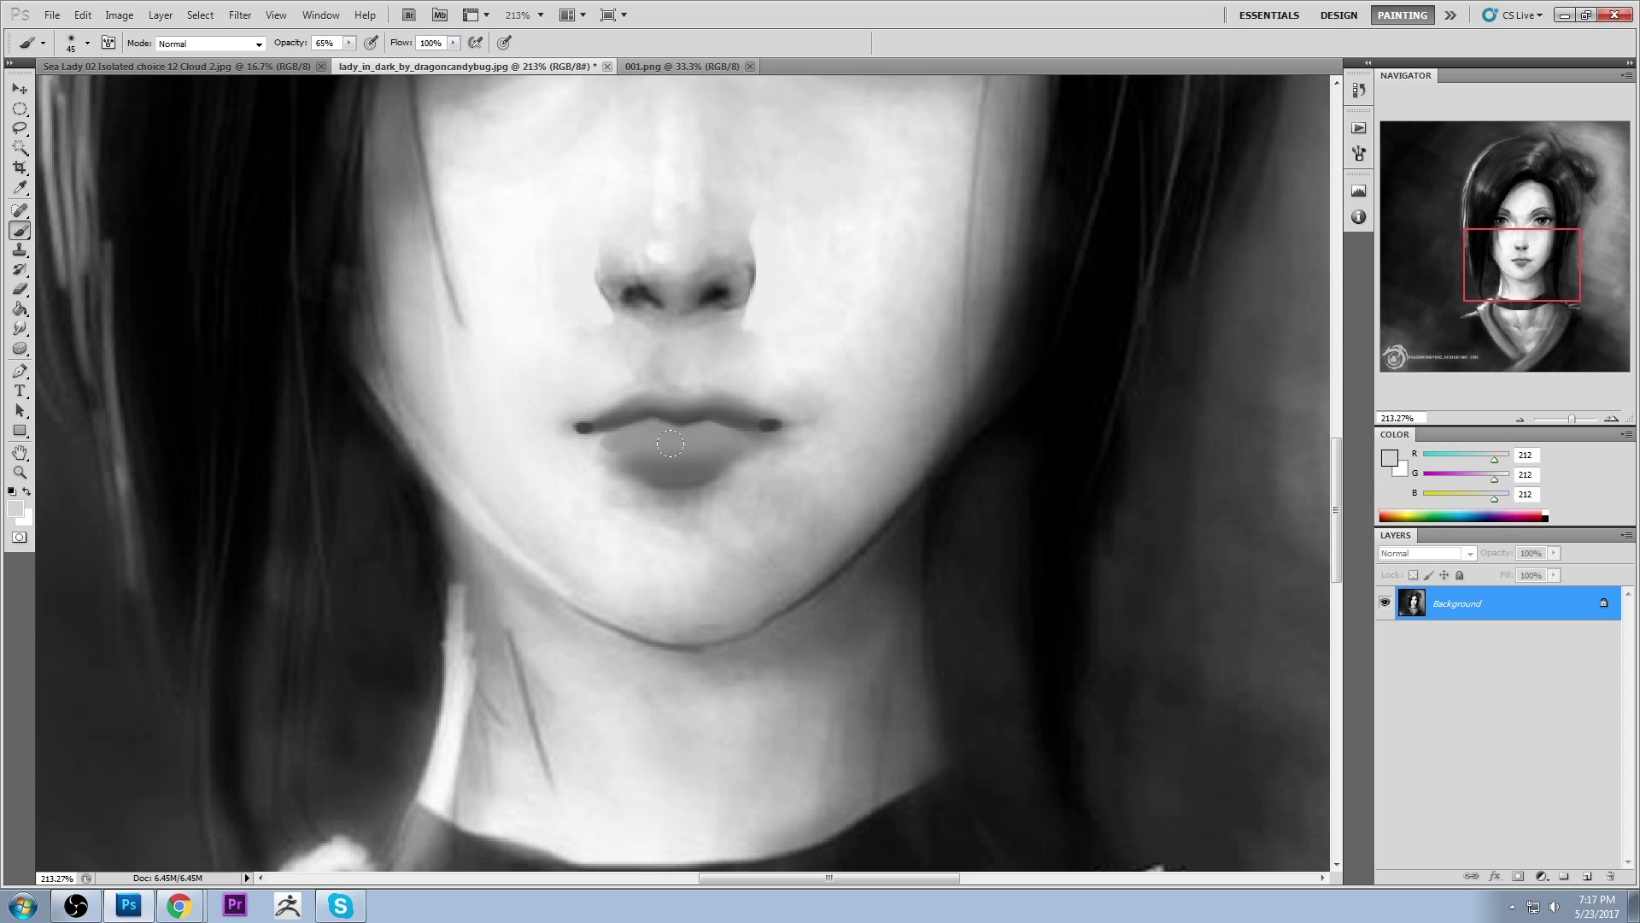
Enlarge the brush to 70 px, brush across the mouth from corner to corner and sample the lip's mid grey (151)
key("ctrl+0")
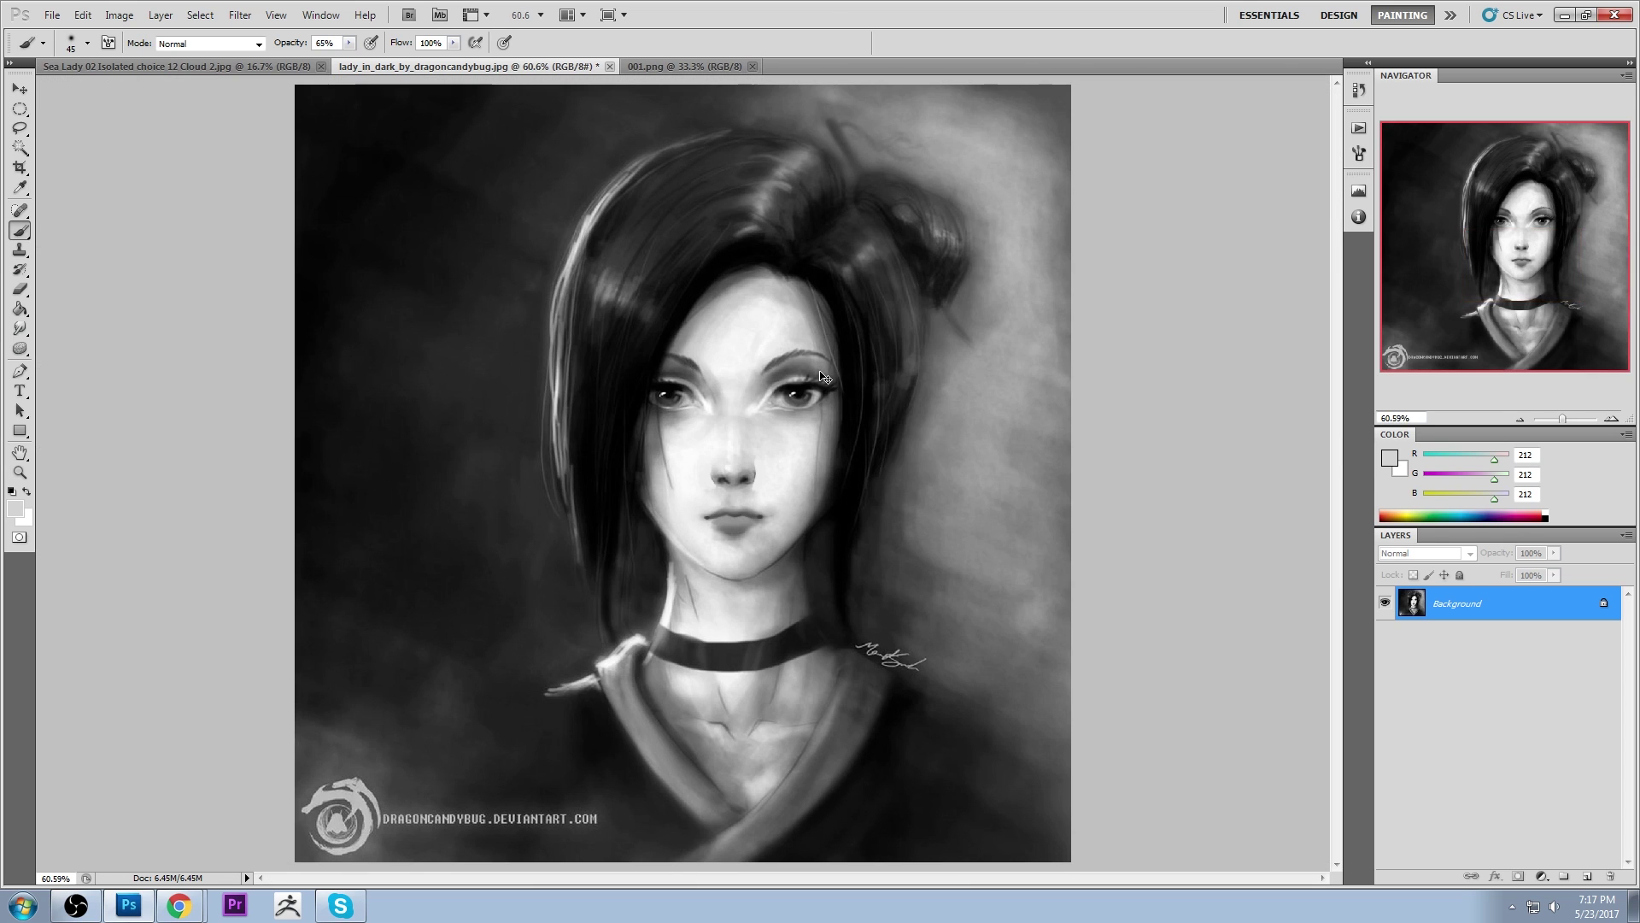
key("ctrl+1")
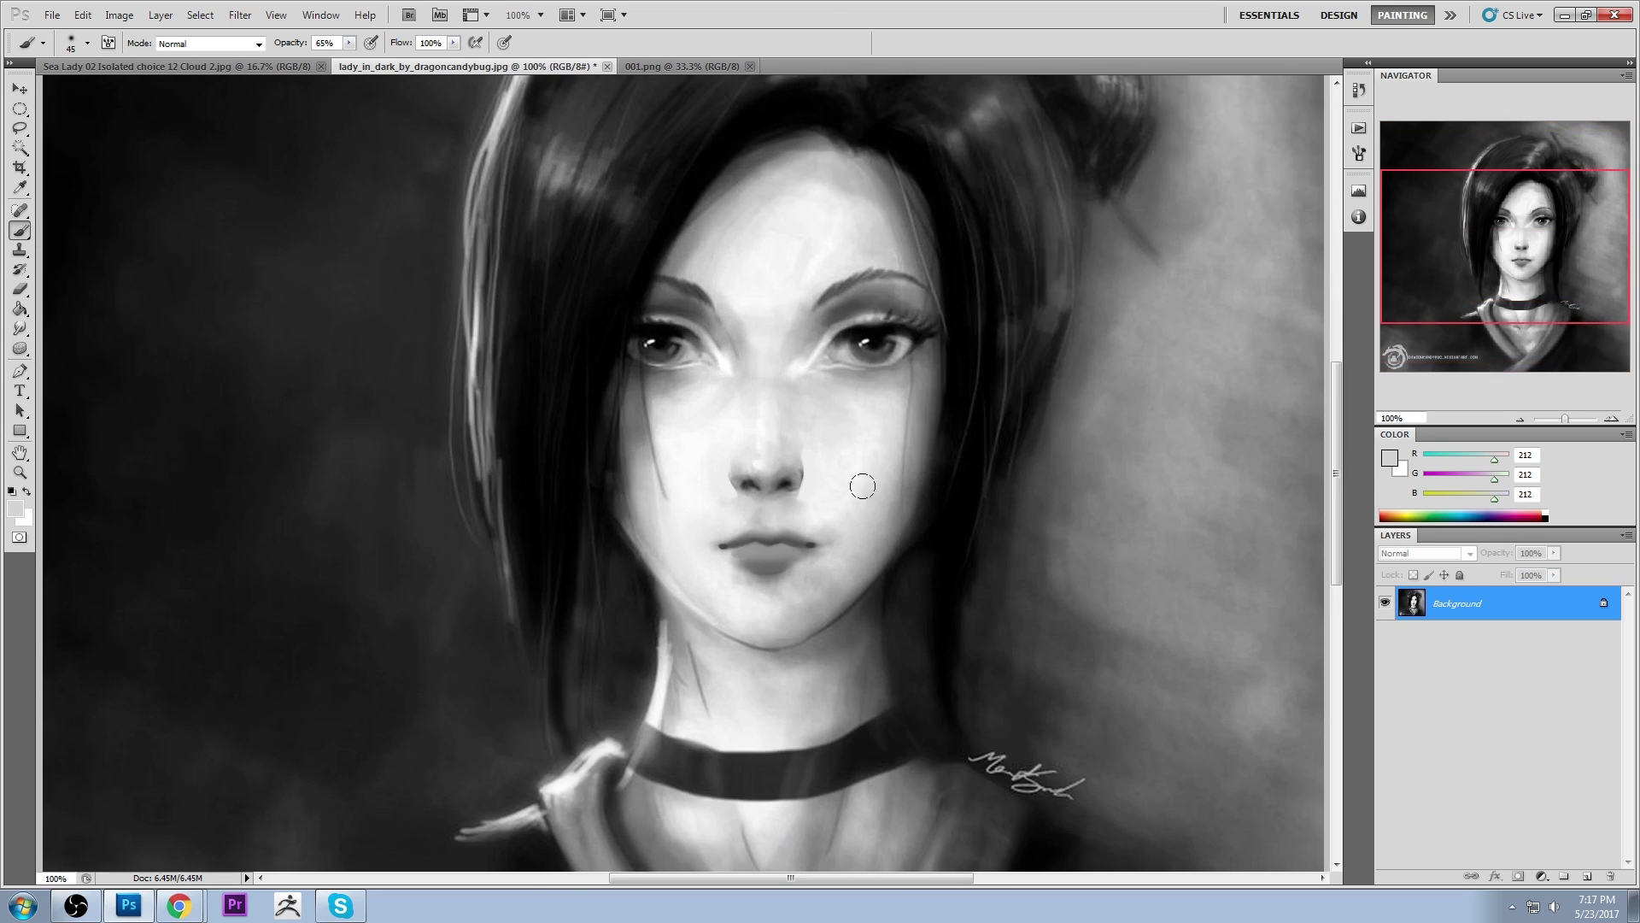
left_click_drag(879, 515, 839, 432)
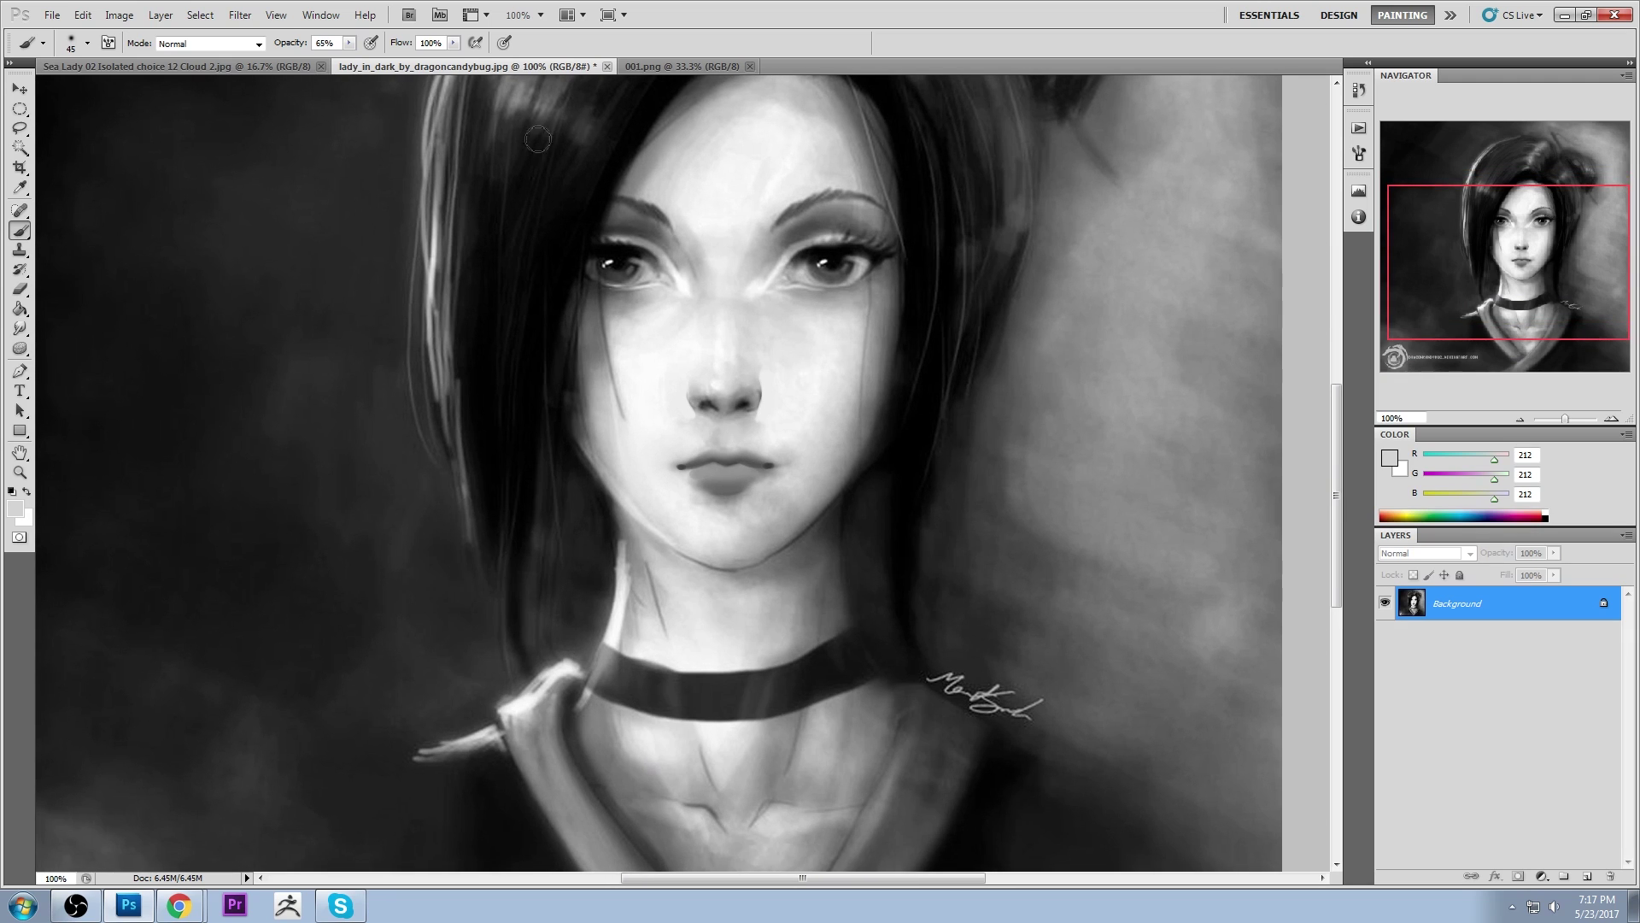
key("bracketright")
key("bracketright")
key("bracketright")
left_click_drag(681, 464, 766, 464)
left_click(744, 470, "alt")
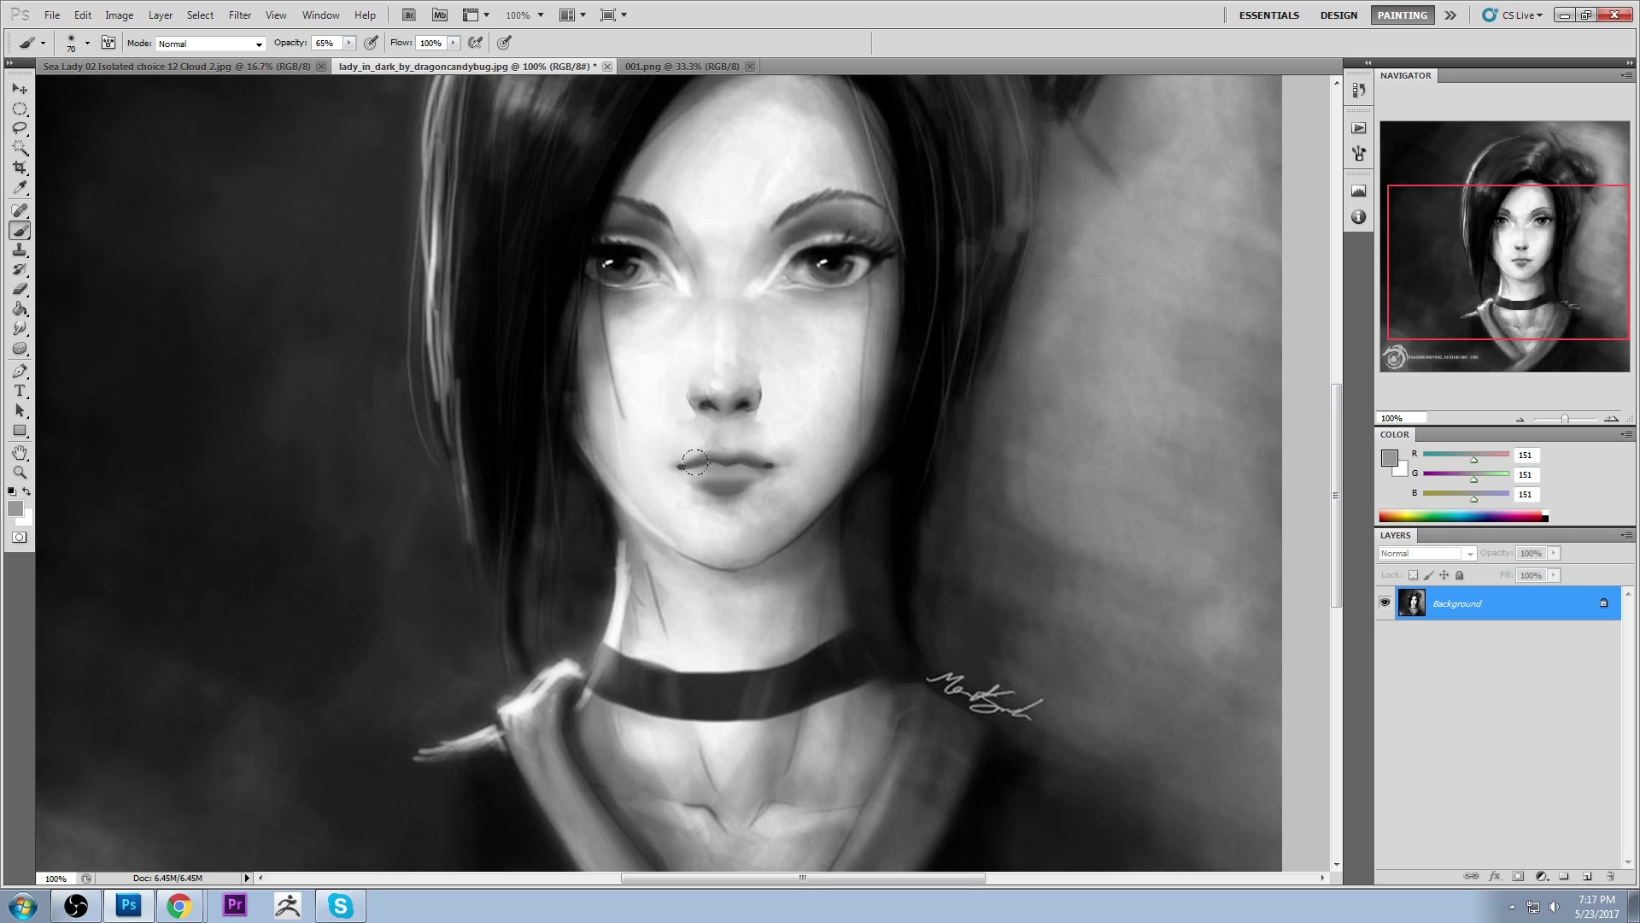
Refine the lips and their parting line with sampled skin tone (237), lip grey (163) and dark grey (91)
left_click(780, 443, "alt")
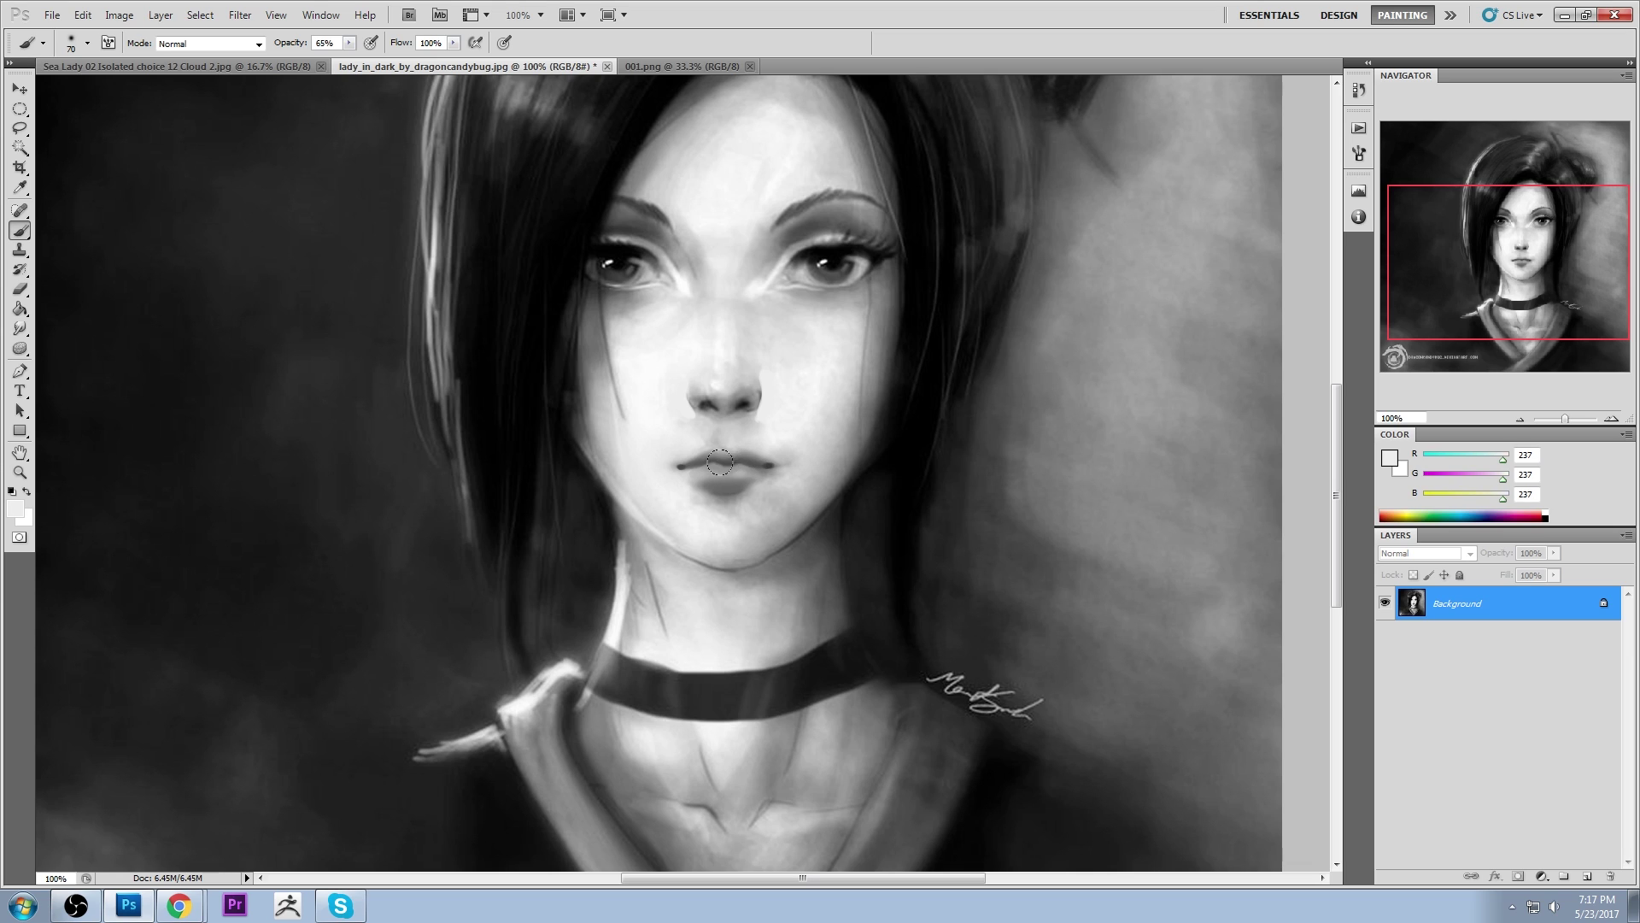
left_click(736, 466, "alt")
mouse_move(729, 464)
left_mouse_down()
mouse_move(693, 455)
mouse_move(750, 461)
left_mouse_up()
left_click(739, 470, "alt")
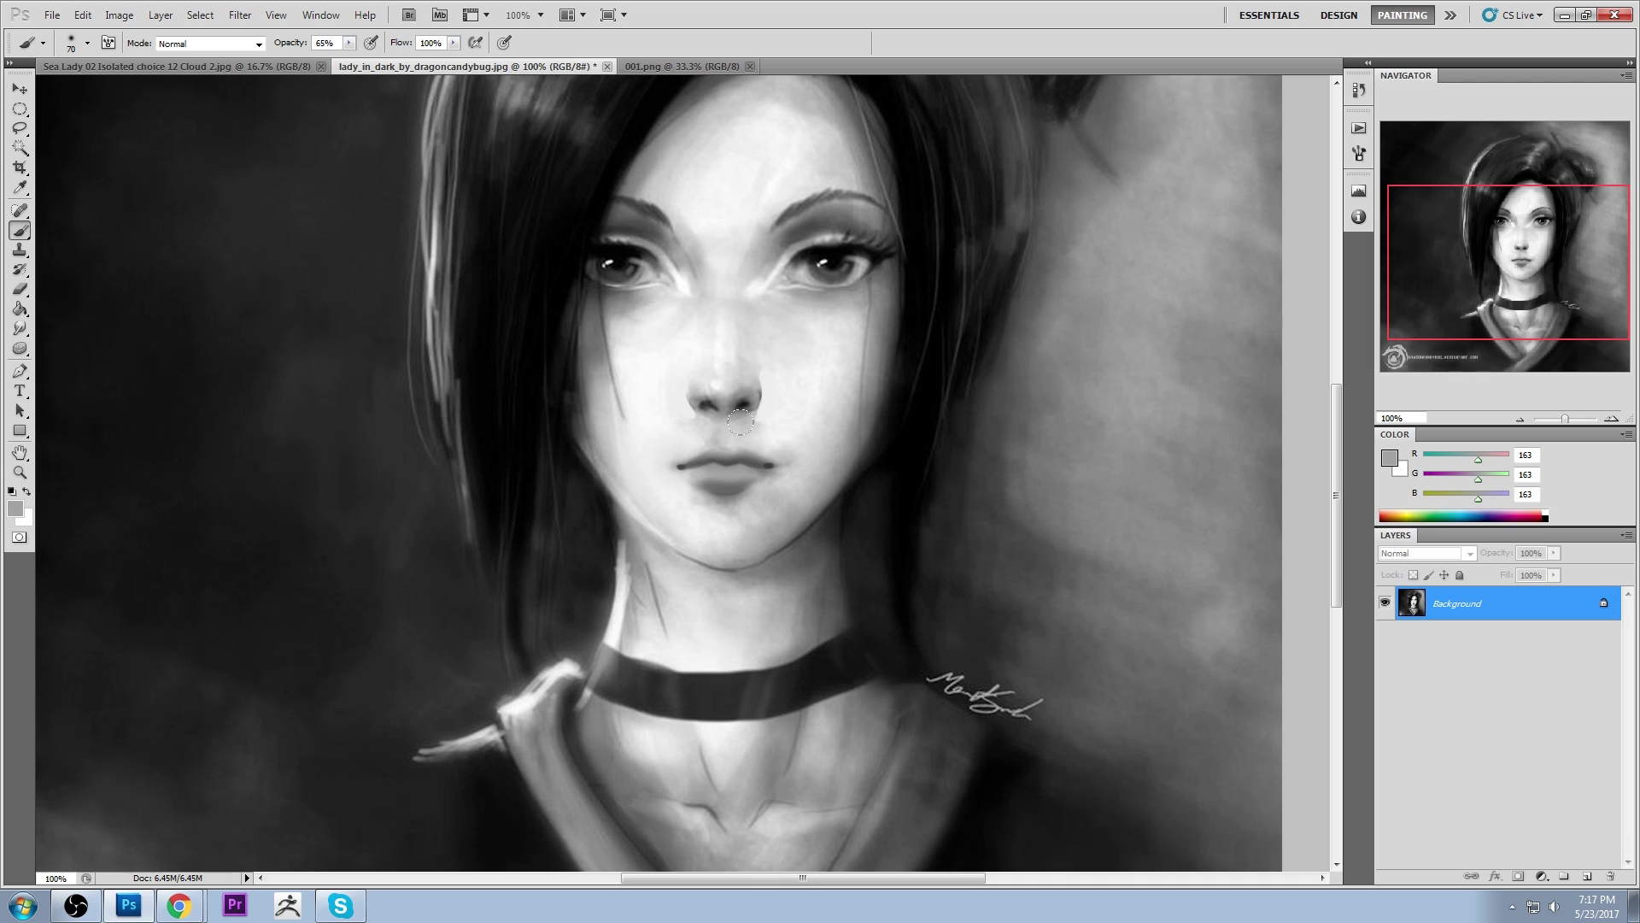
left_click(718, 459, "alt")
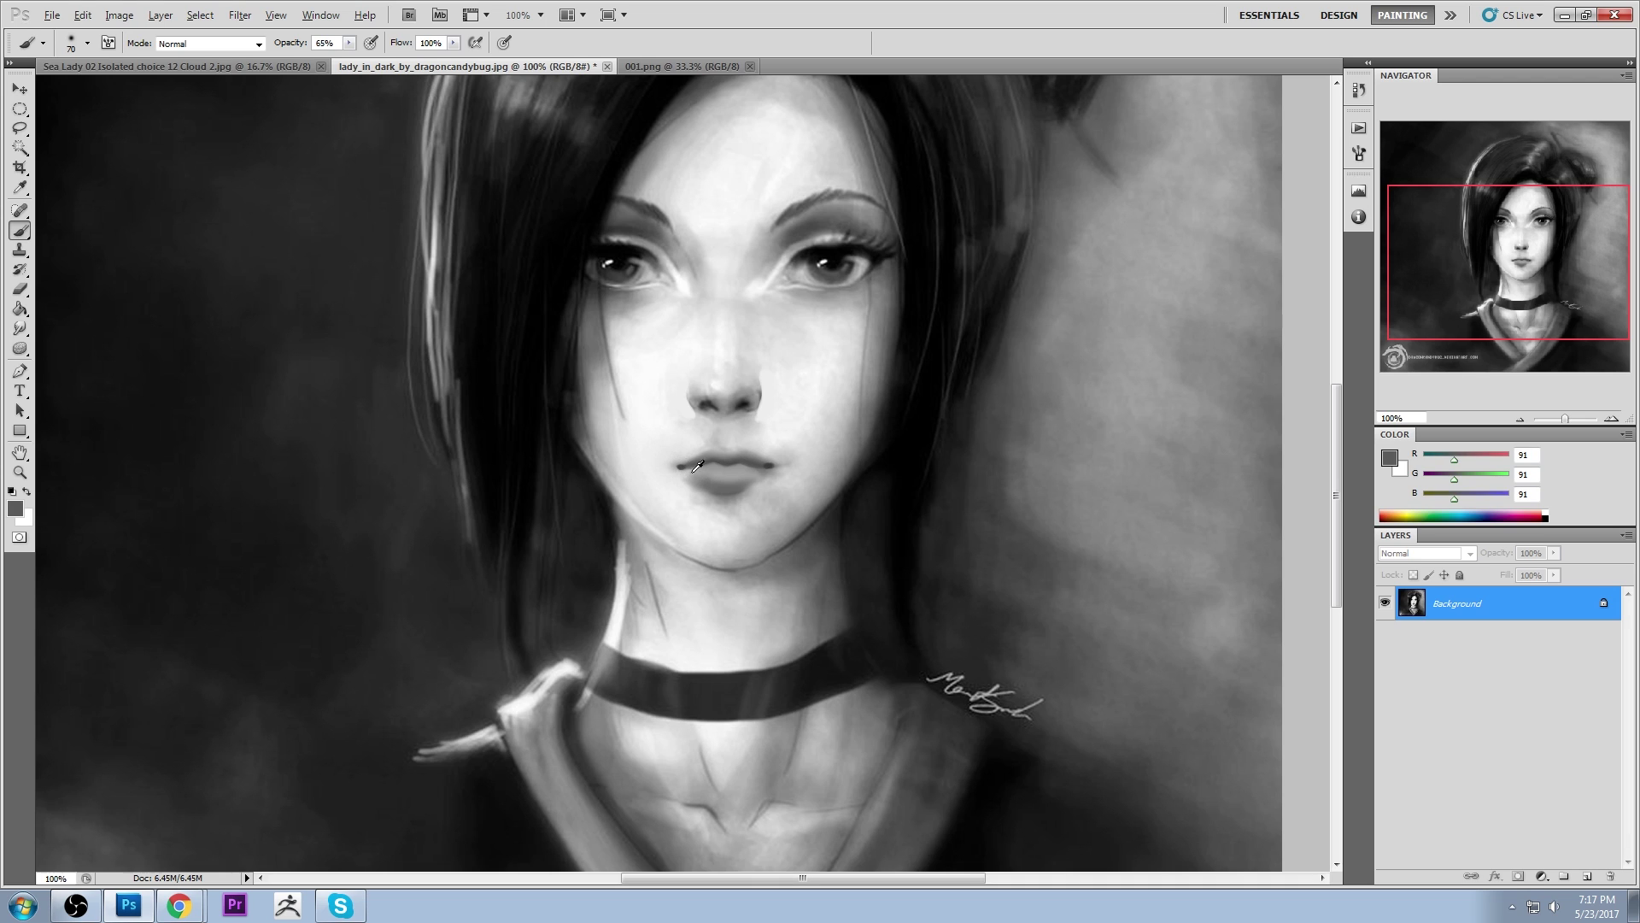
Shade the skin beside the right-hand mouth corner with sampled dark grey (93), using a 150 px brush at 40% opacity
left_click(760, 461, "alt")
key("bracketright")
key("bracketright")
key("bracketright")
key("bracketright")
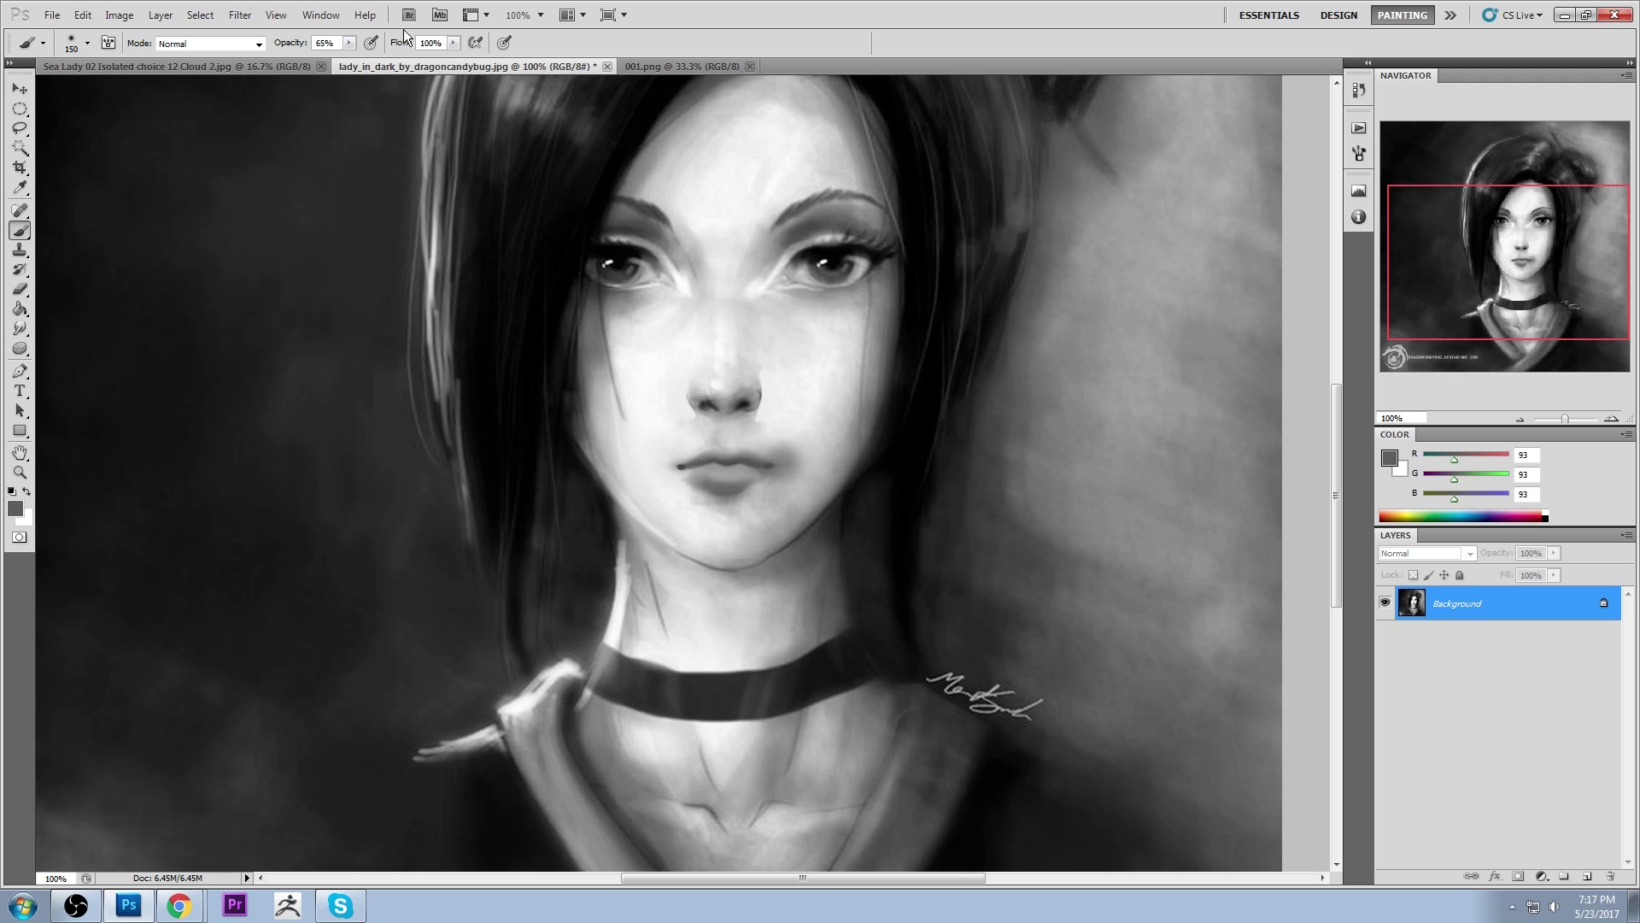
left_click_drag(347, 49, 336, 48)
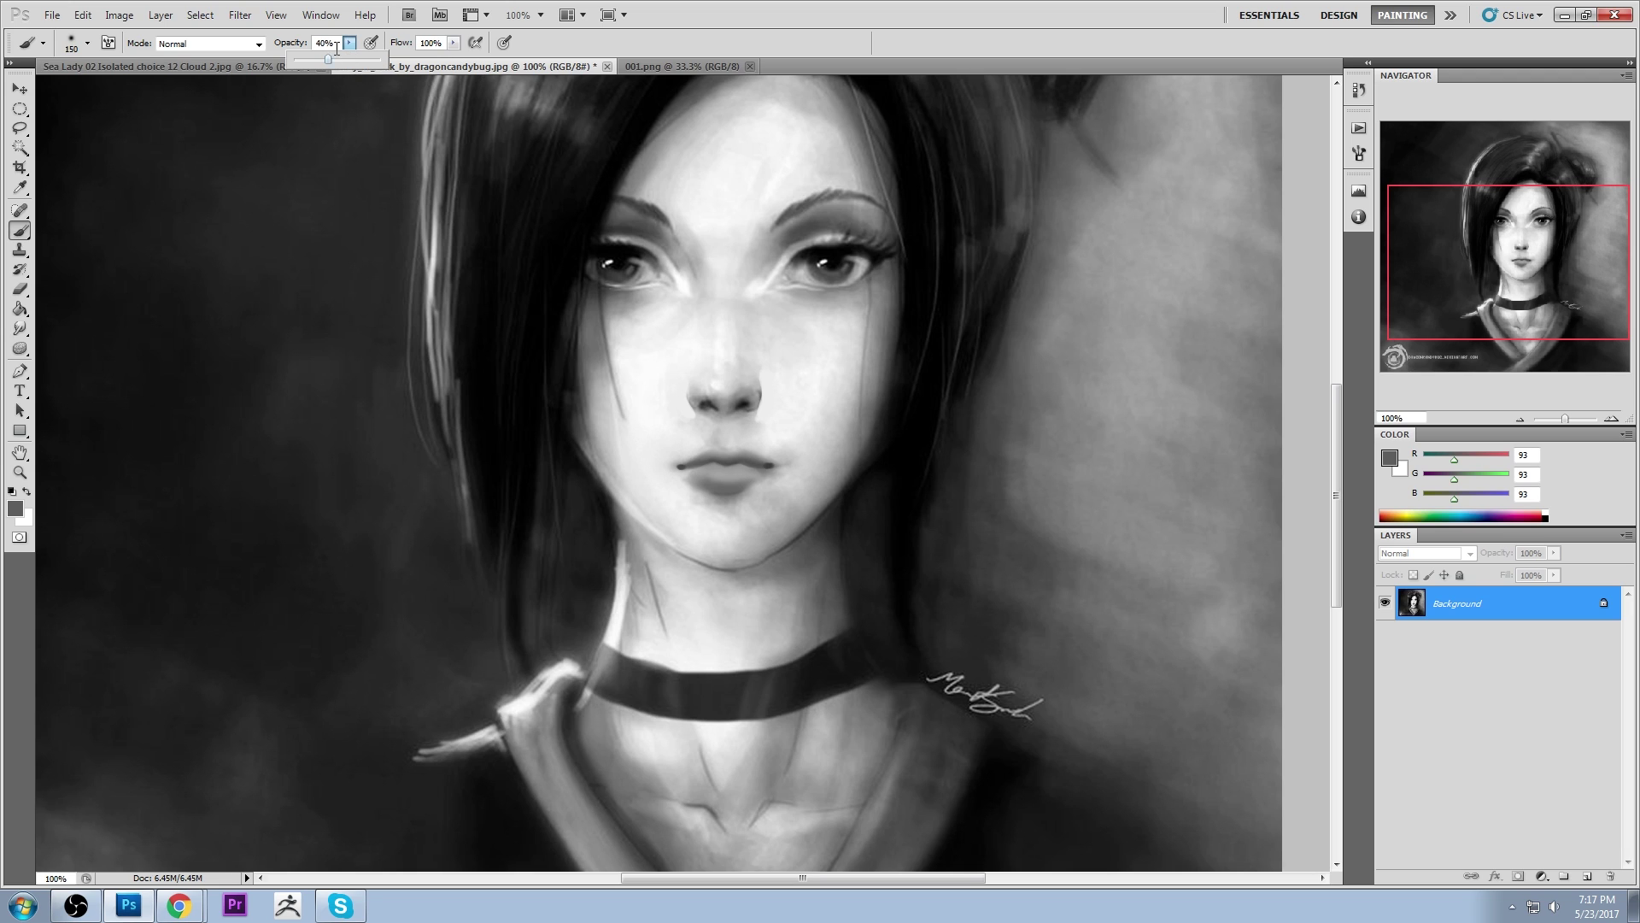
left_click(746, 429)
left_click_drag(778, 453, 800, 478)
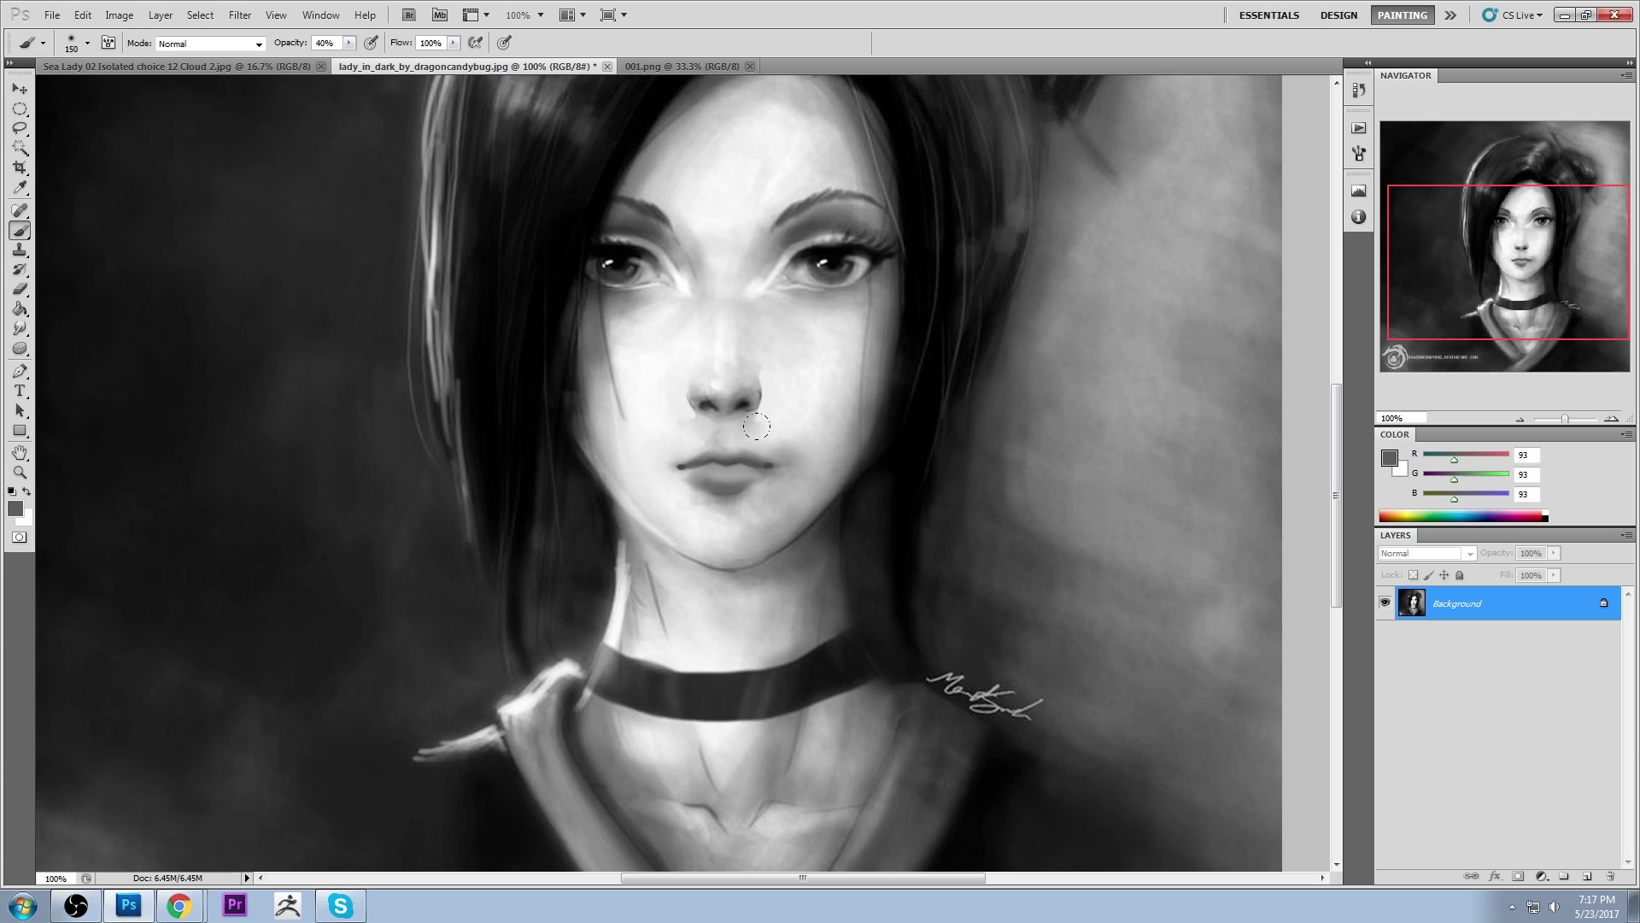
Adjust the brush size and shade the skin around the left-hand mouth corner and cheek with the same dark grey
key("[")
key("[")
key("bracketright")
key("bracketright")
key("bracketright")
key("bracketright")
left_click_drag(611, 406, 606, 412)
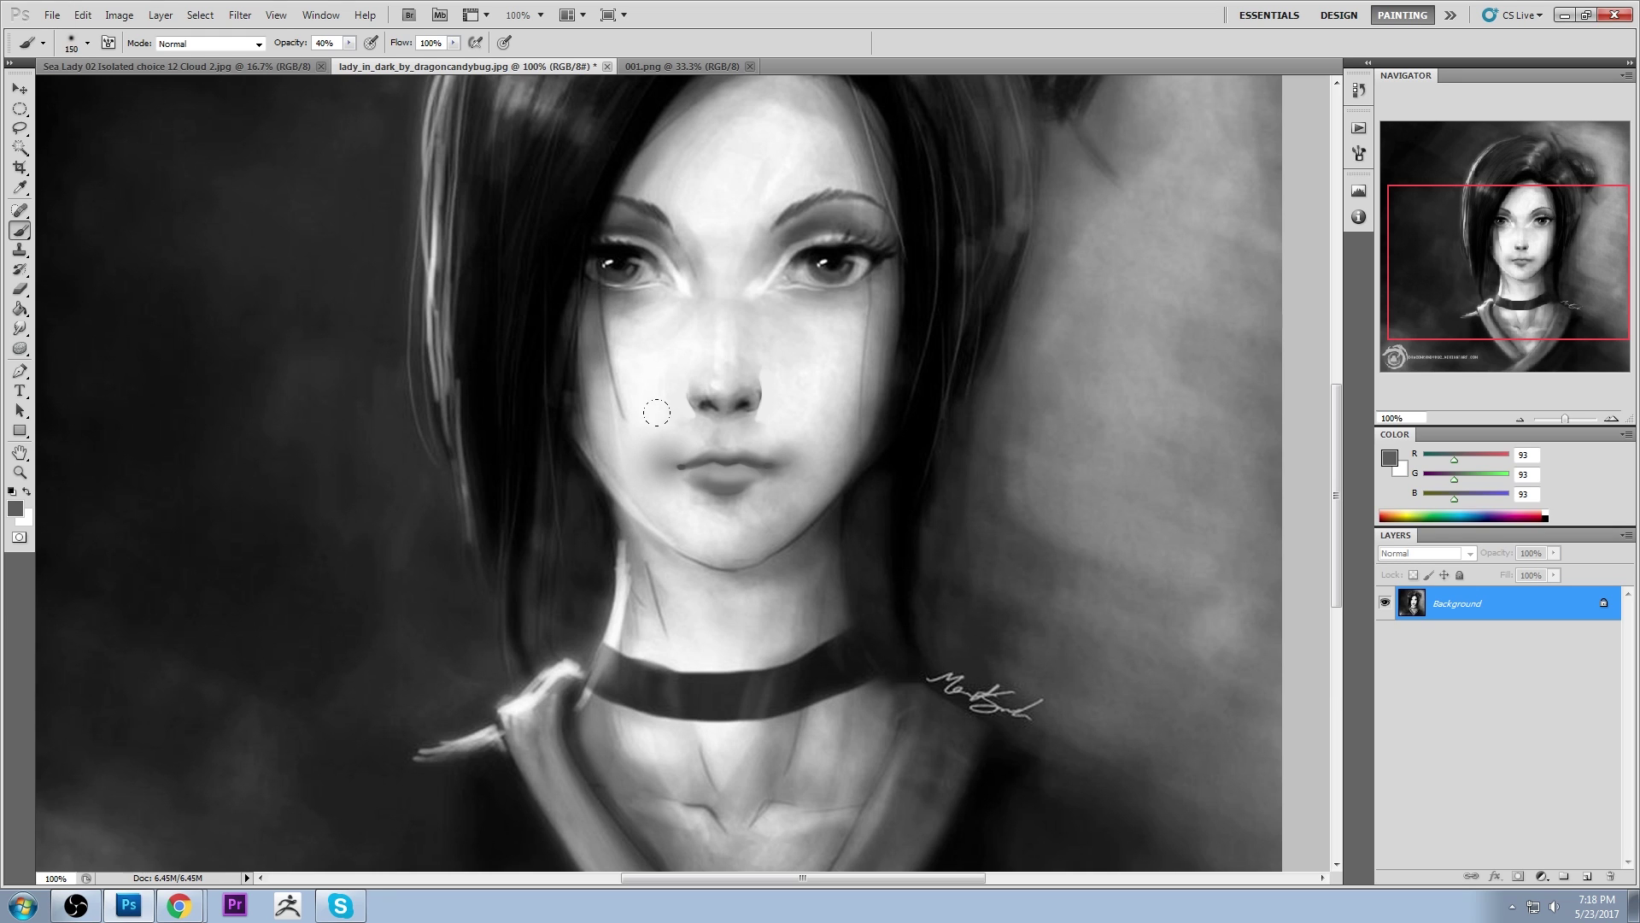
Lighten the shading beside the mouth with sampled light skin tone (234) at 71% opacity, and lower the opacity to 44%
key("bracketleft")
key("bracketright")
key("bracketright")
left_click(804, 374, "alt")
key("7")
key("1")
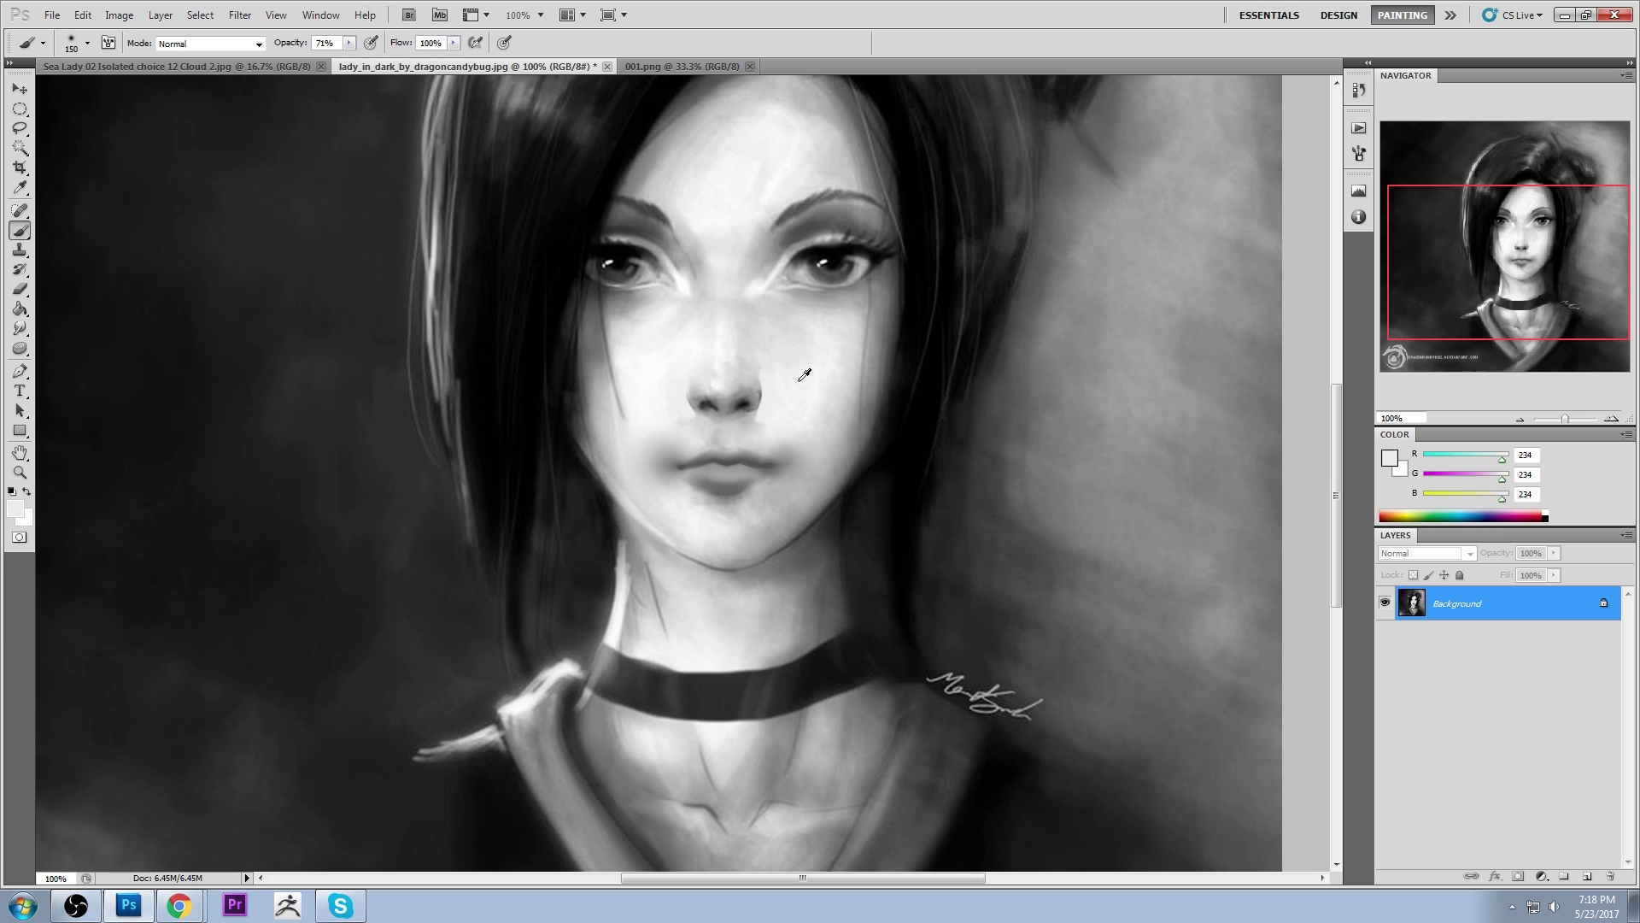
left_click_drag(777, 455, 794, 459)
left_click(348, 43)
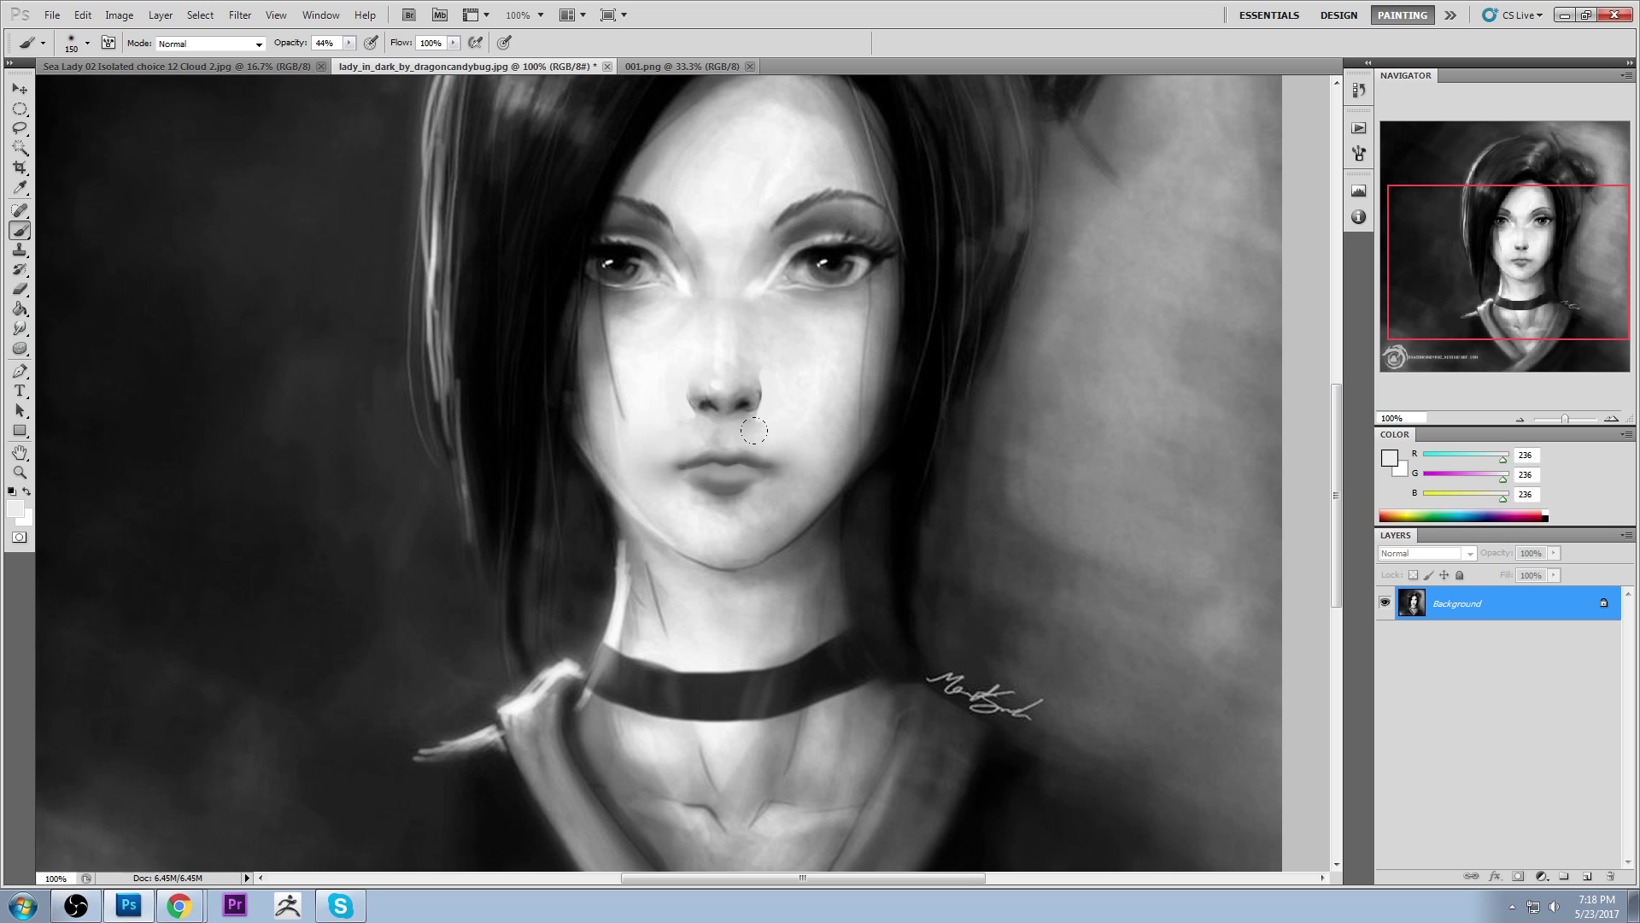
Enlarge the brush and sample the mid grey (130) at the mouth's left-hand corner
key("ctrl+0")
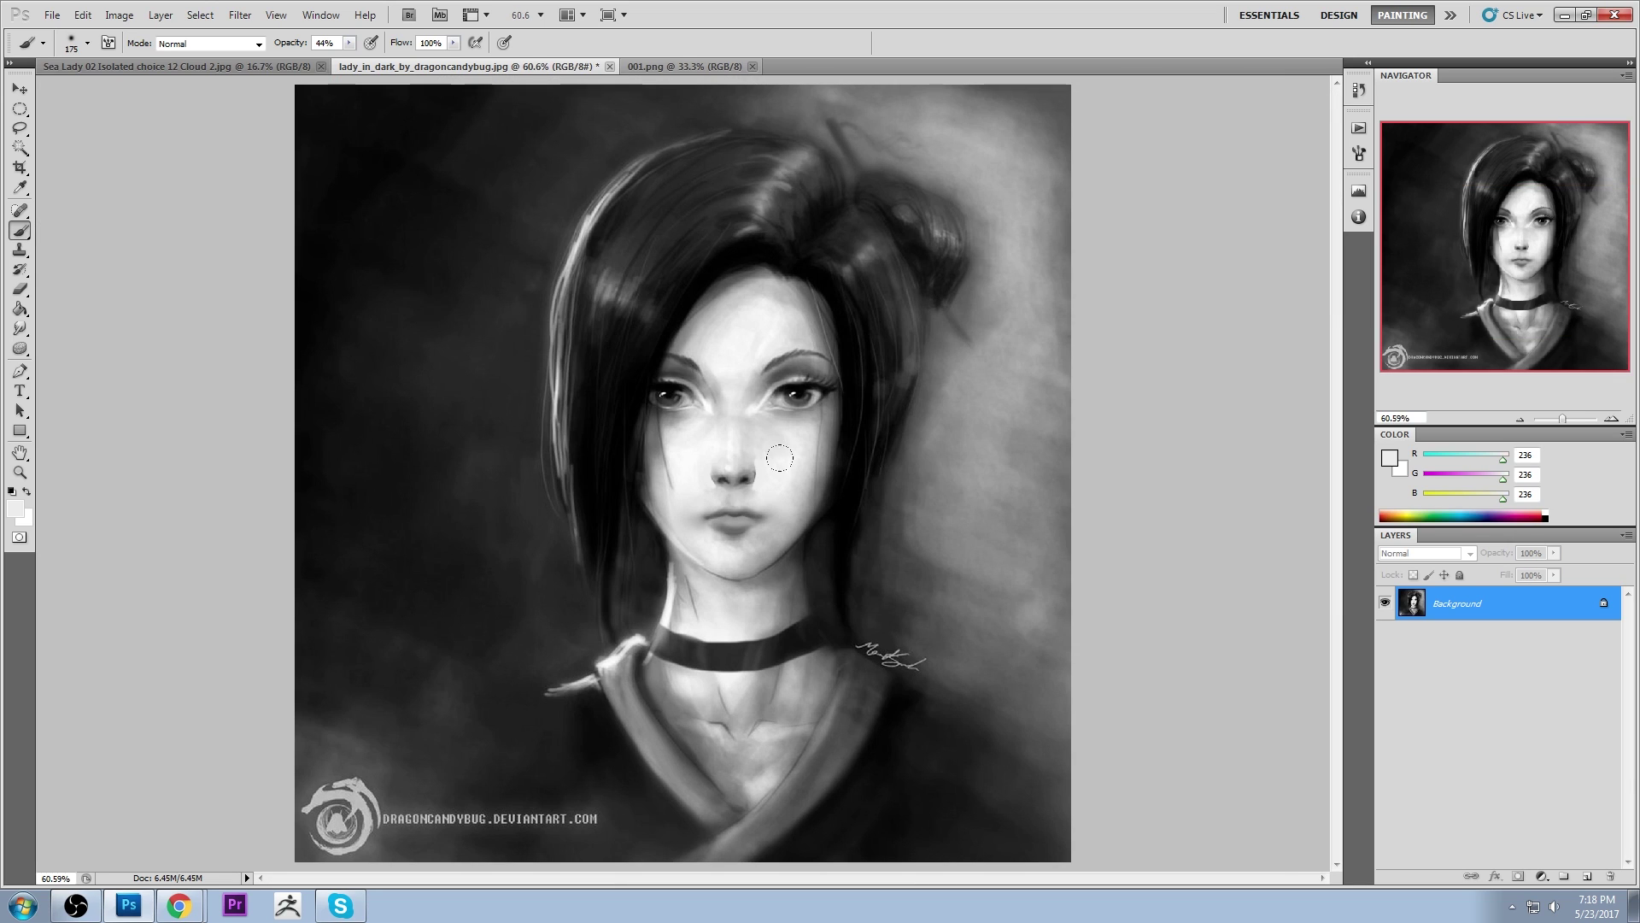
key("bracketright")
key("bracketright")
key("bracketright")
key("bracketright")
key("bracketright")
left_click(713, 516, "alt")
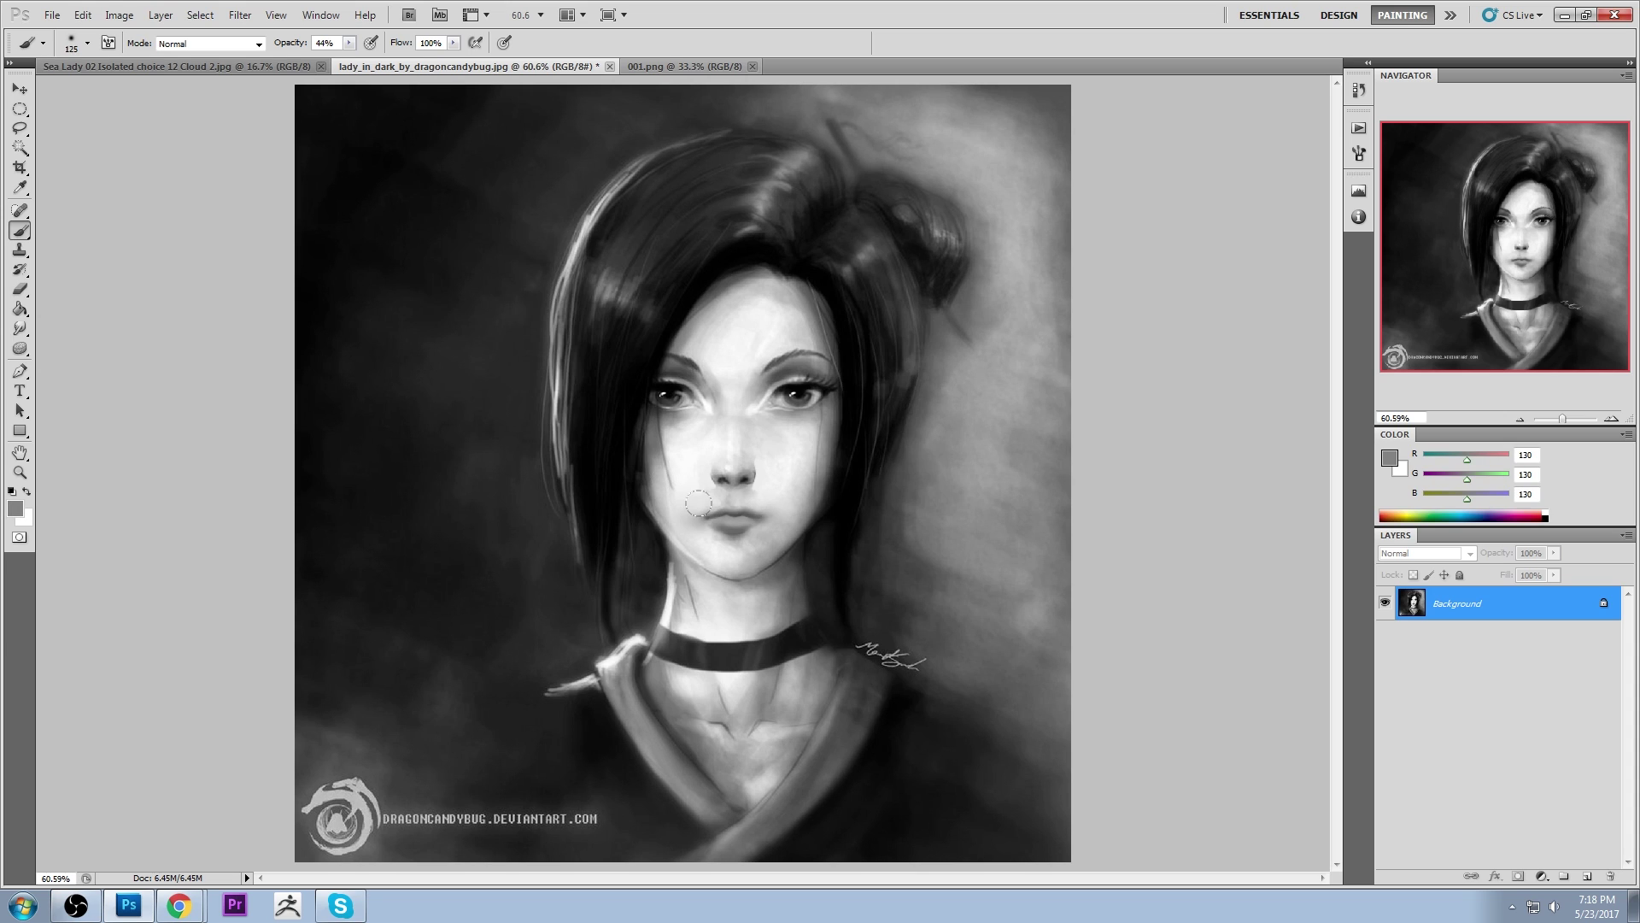
Shrink the brush to 60 px and paint over the mouth's outer corners with sampled skin tones (213, 231) at 69% opacity
key("bracketleft")
key("bracketleft")
key("bracketleft")
key("bracketleft")
key("bracketleft")
key("bracketleft")
left_click(776, 509, "alt")
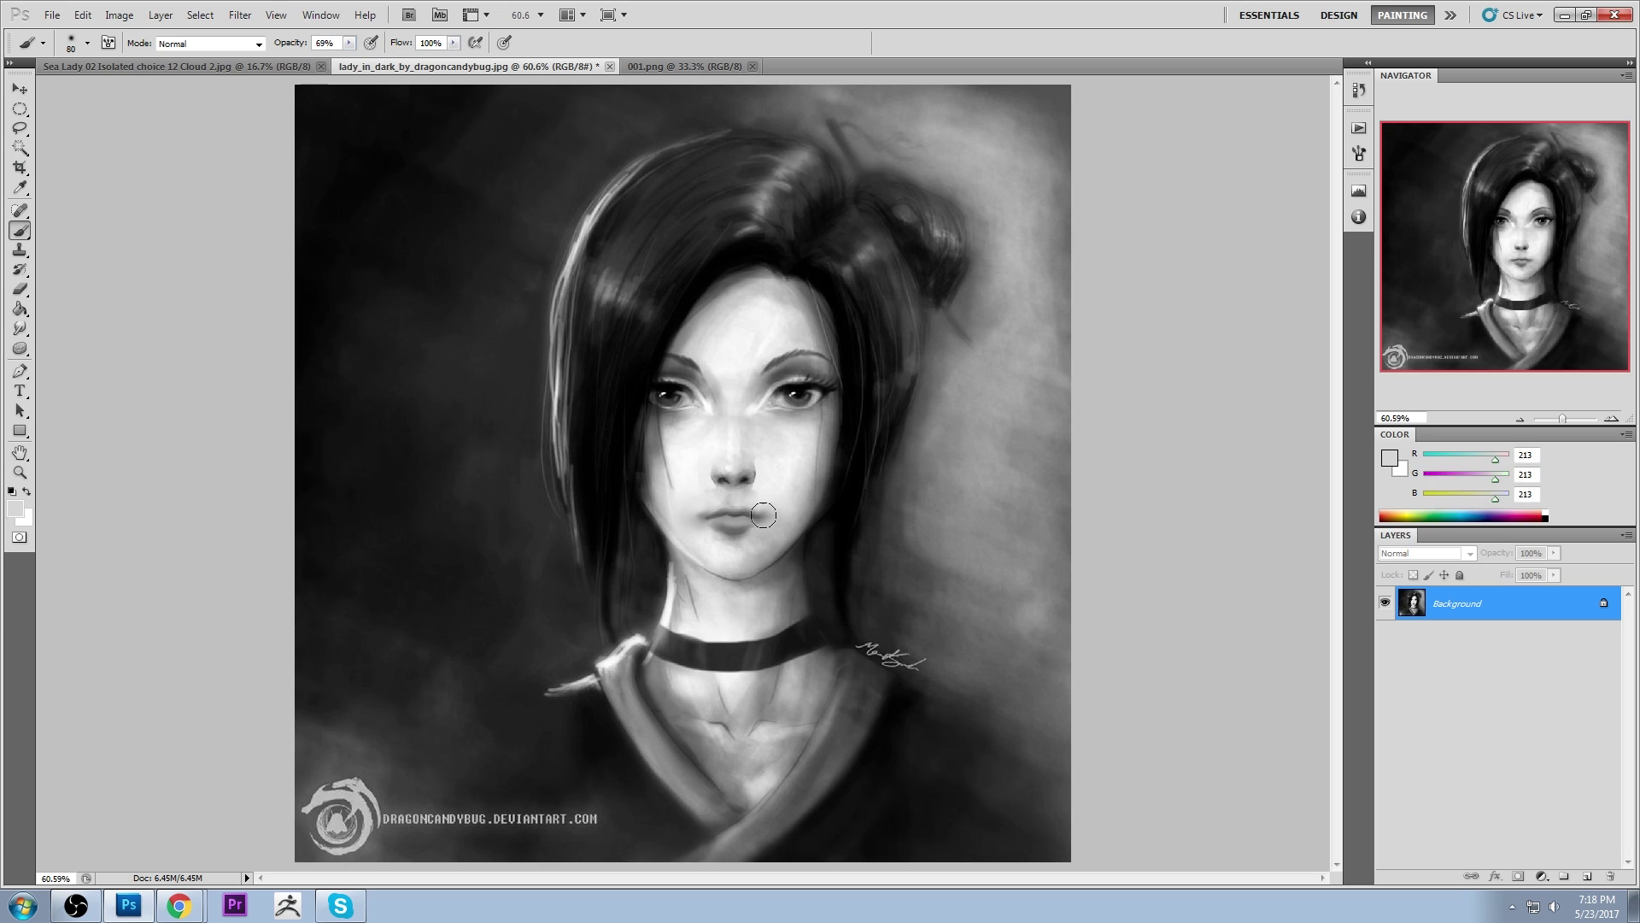
left_click(760, 499, "alt")
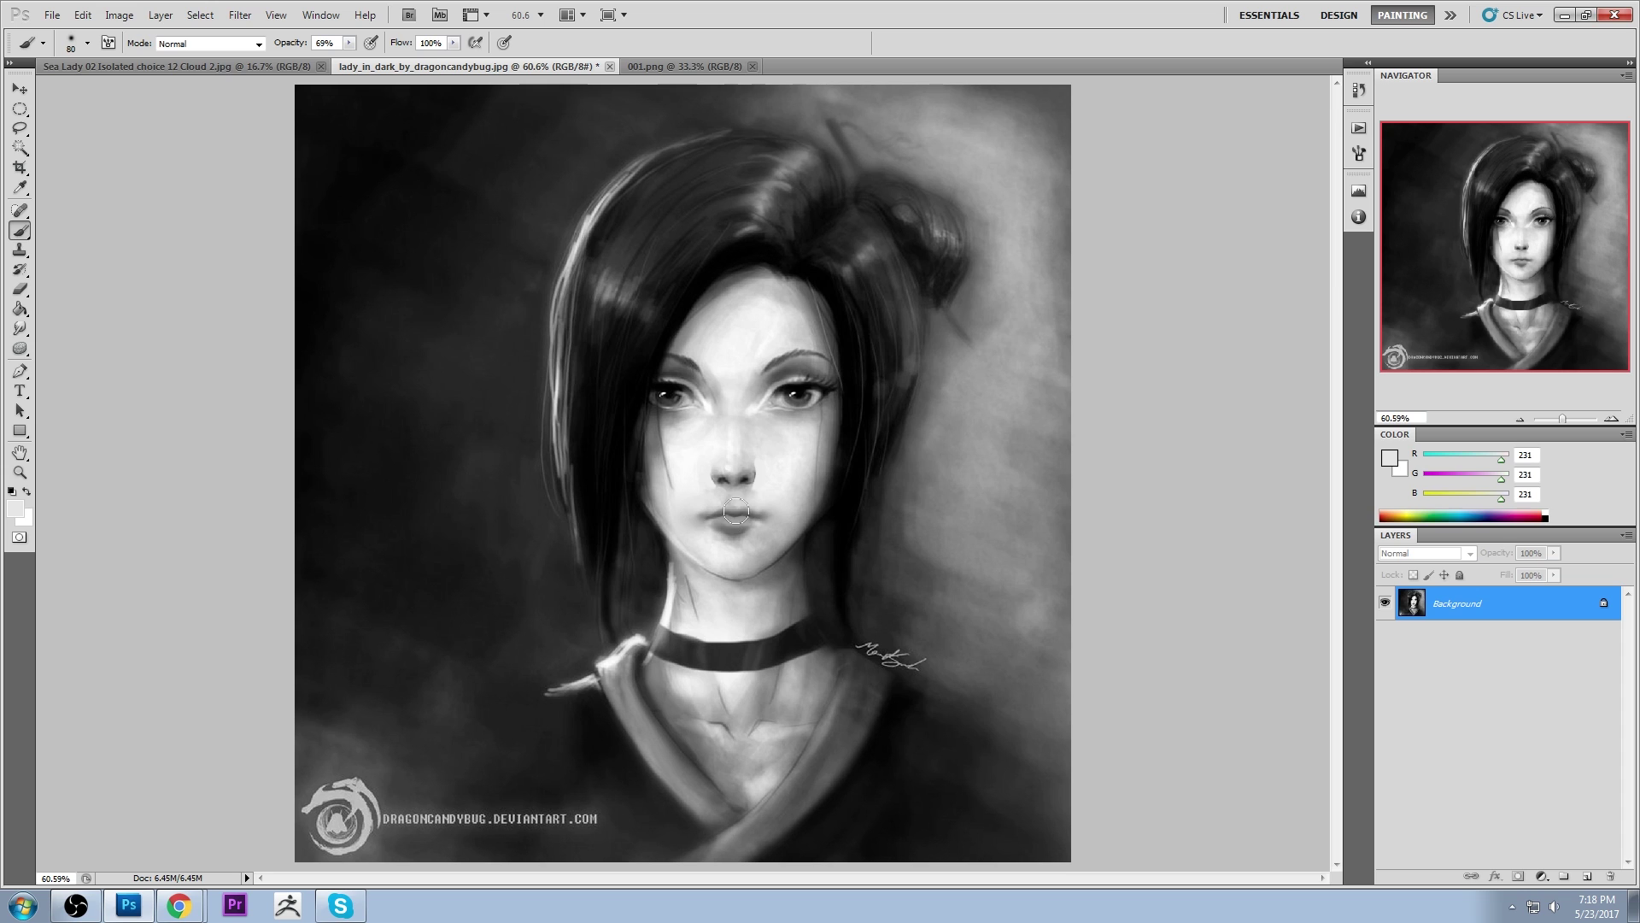
Sample a mid grey near the nose, enlarge the brush to 500 px and set its blending mode to Darken
left_click(749, 475, "alt")
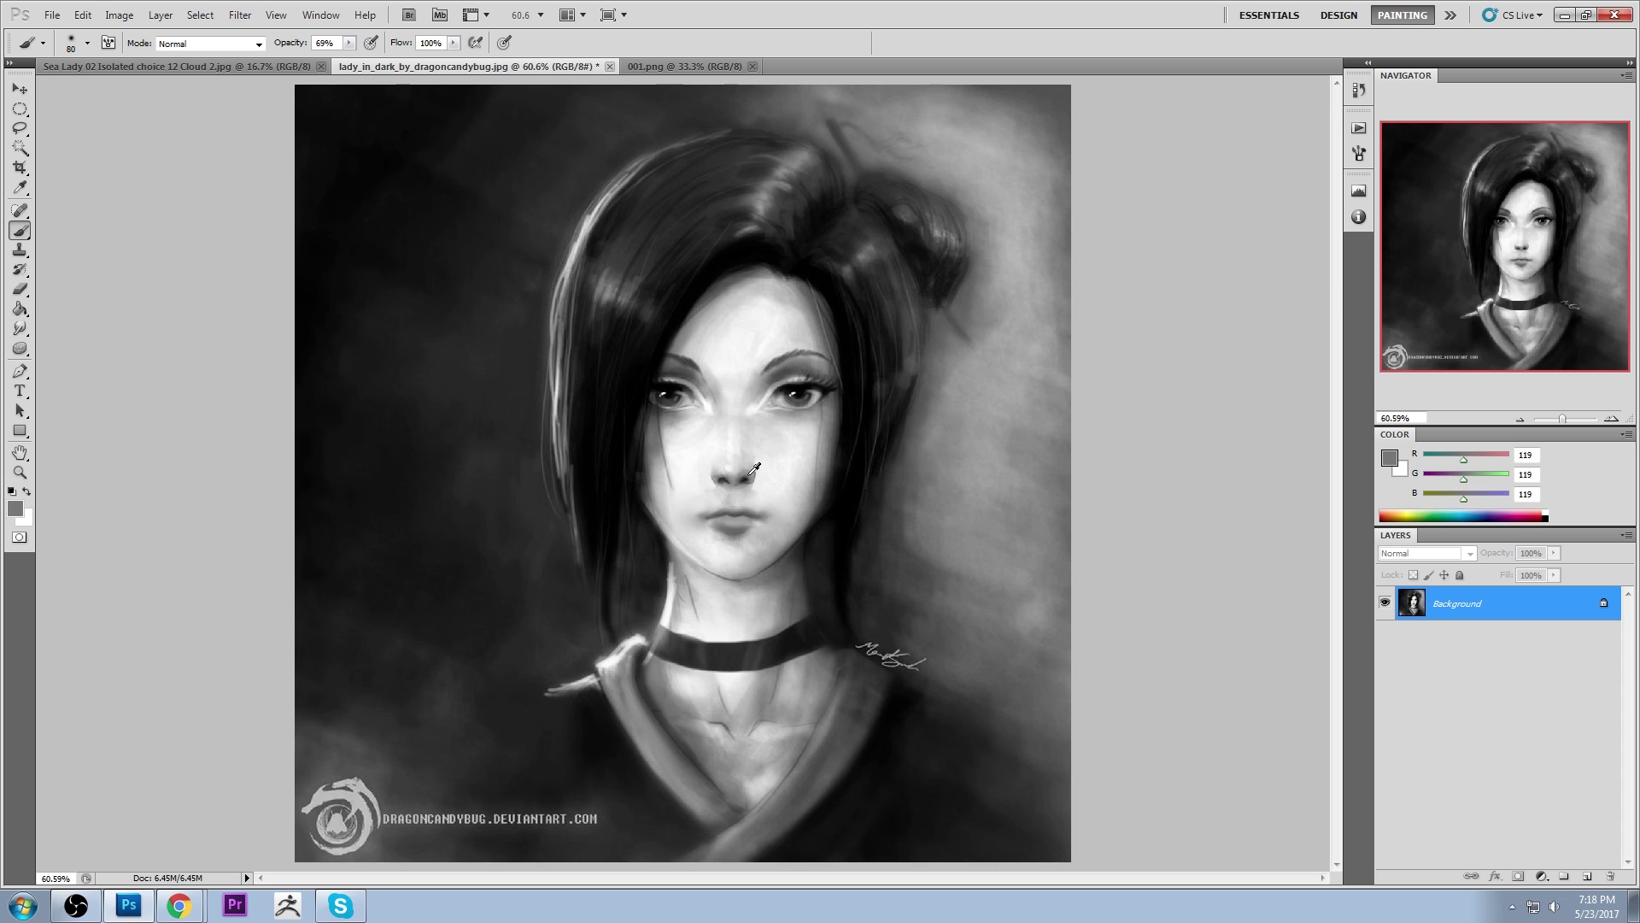
key("]")
key("bracketright")
key("bracketright")
key("bracketright")
left_click(213, 44)
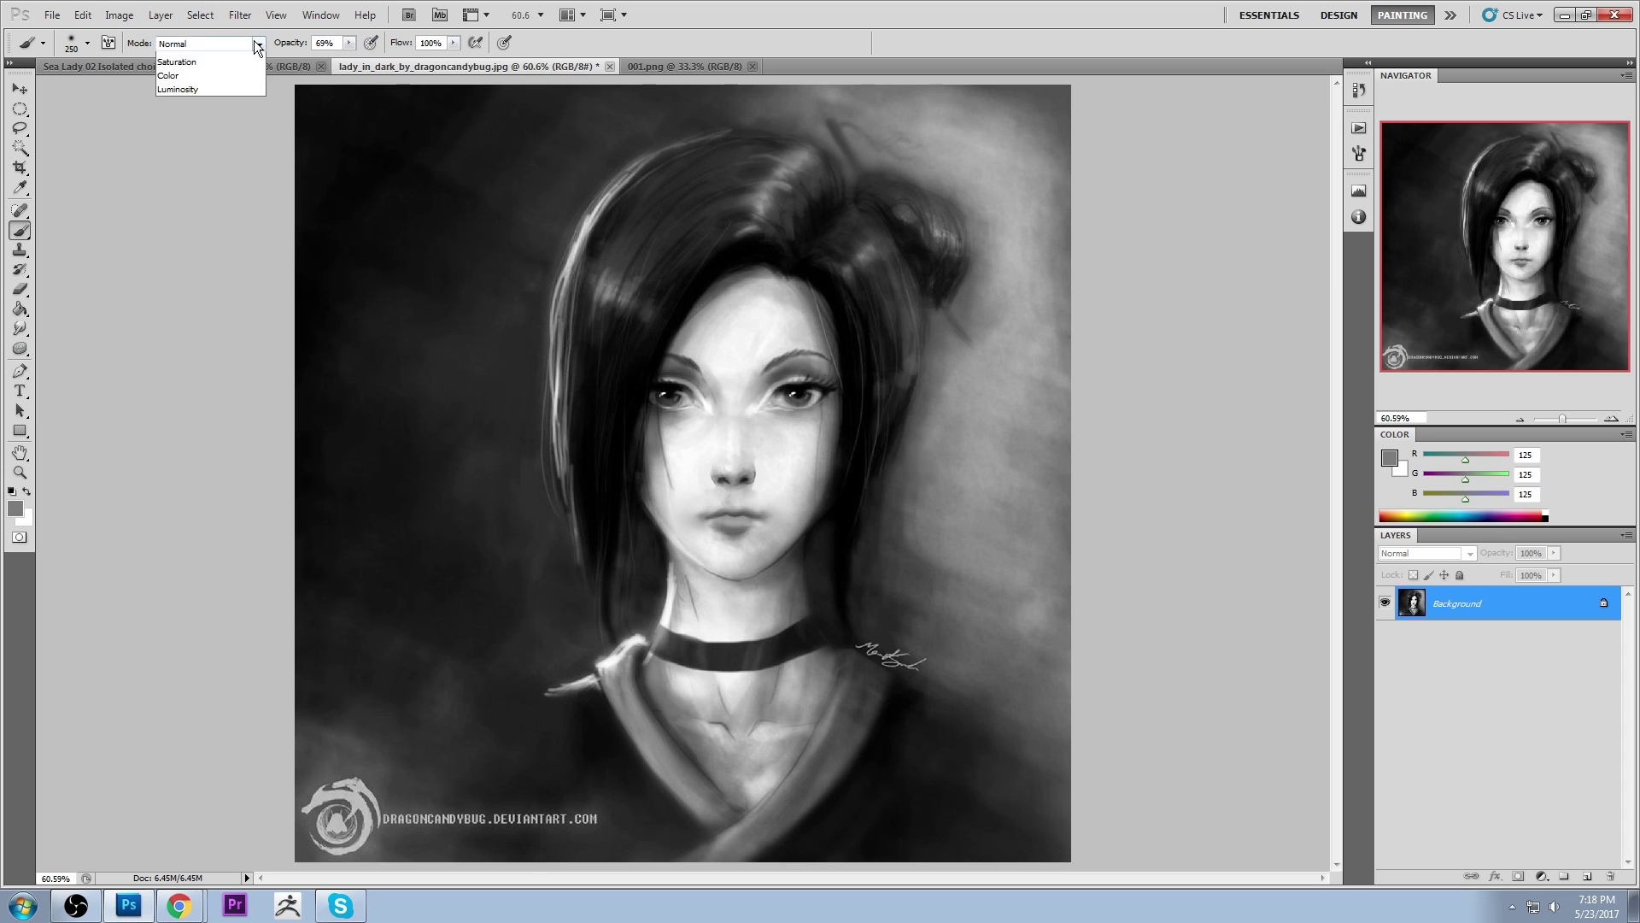
left_click(213, 131)
key("bracketright")
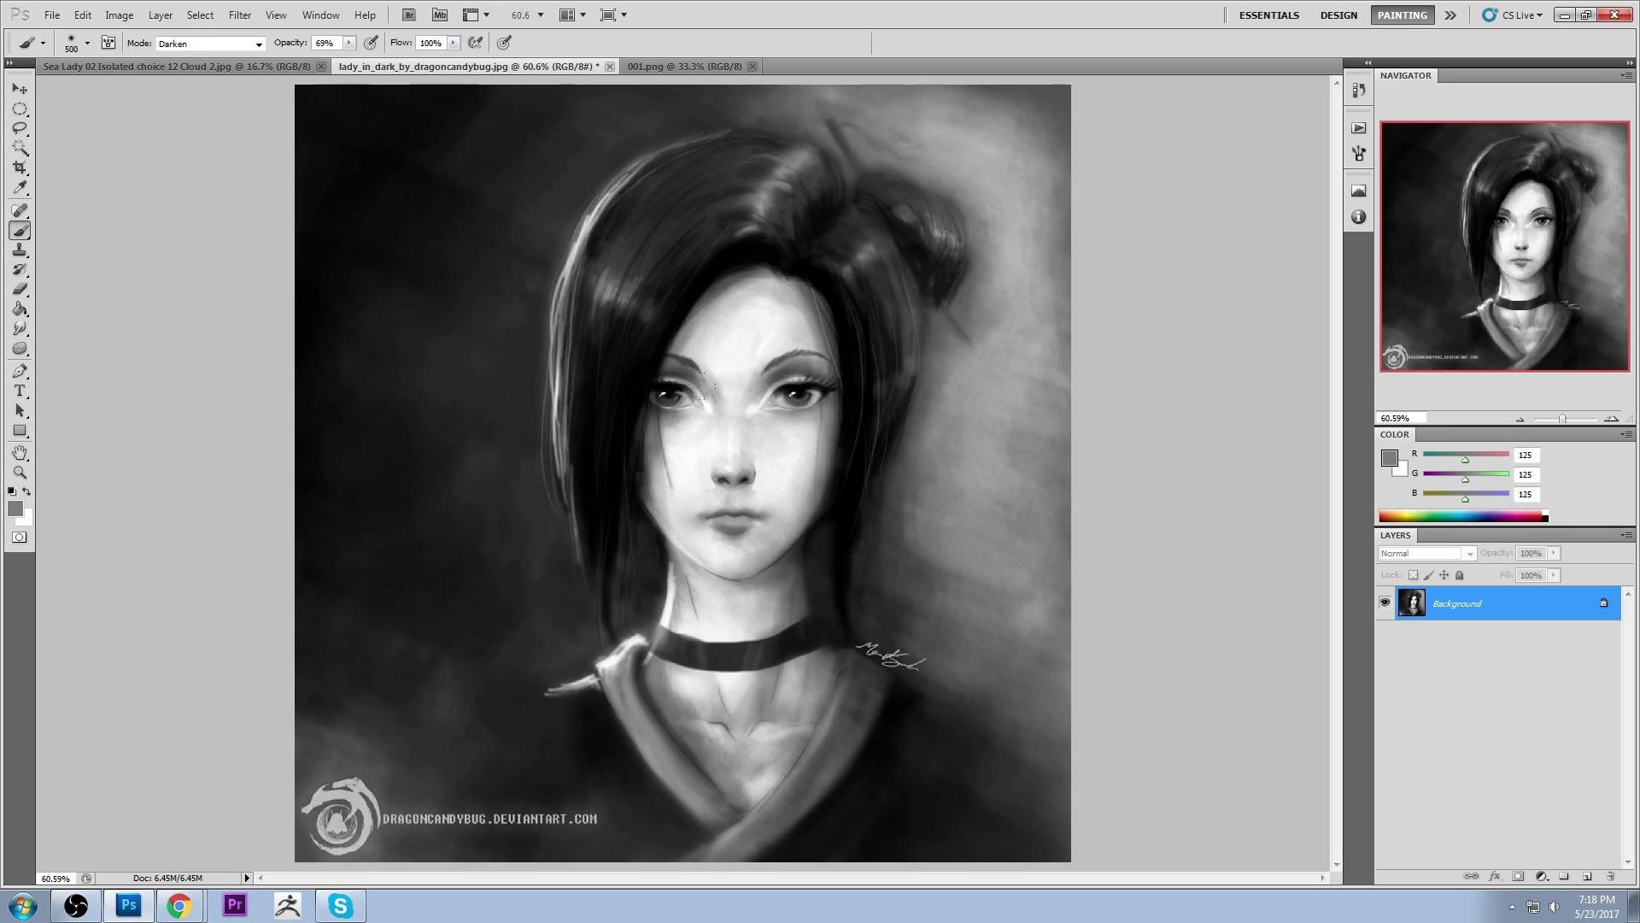
Undo the first heavy shading stroke and softly darken the lower face and left-hand side at 24% opacity
mouse_move(804, 479)
left_mouse_down()
mouse_move(731, 530)
mouse_move(684, 512)
left_mouse_up()
key("ctrl+z")
left_click(349, 44)
left_click_drag(350, 60, 311, 59)
mouse_move(790, 495)
left_mouse_down()
mouse_move(734, 542)
mouse_move(679, 500)
left_mouse_up()
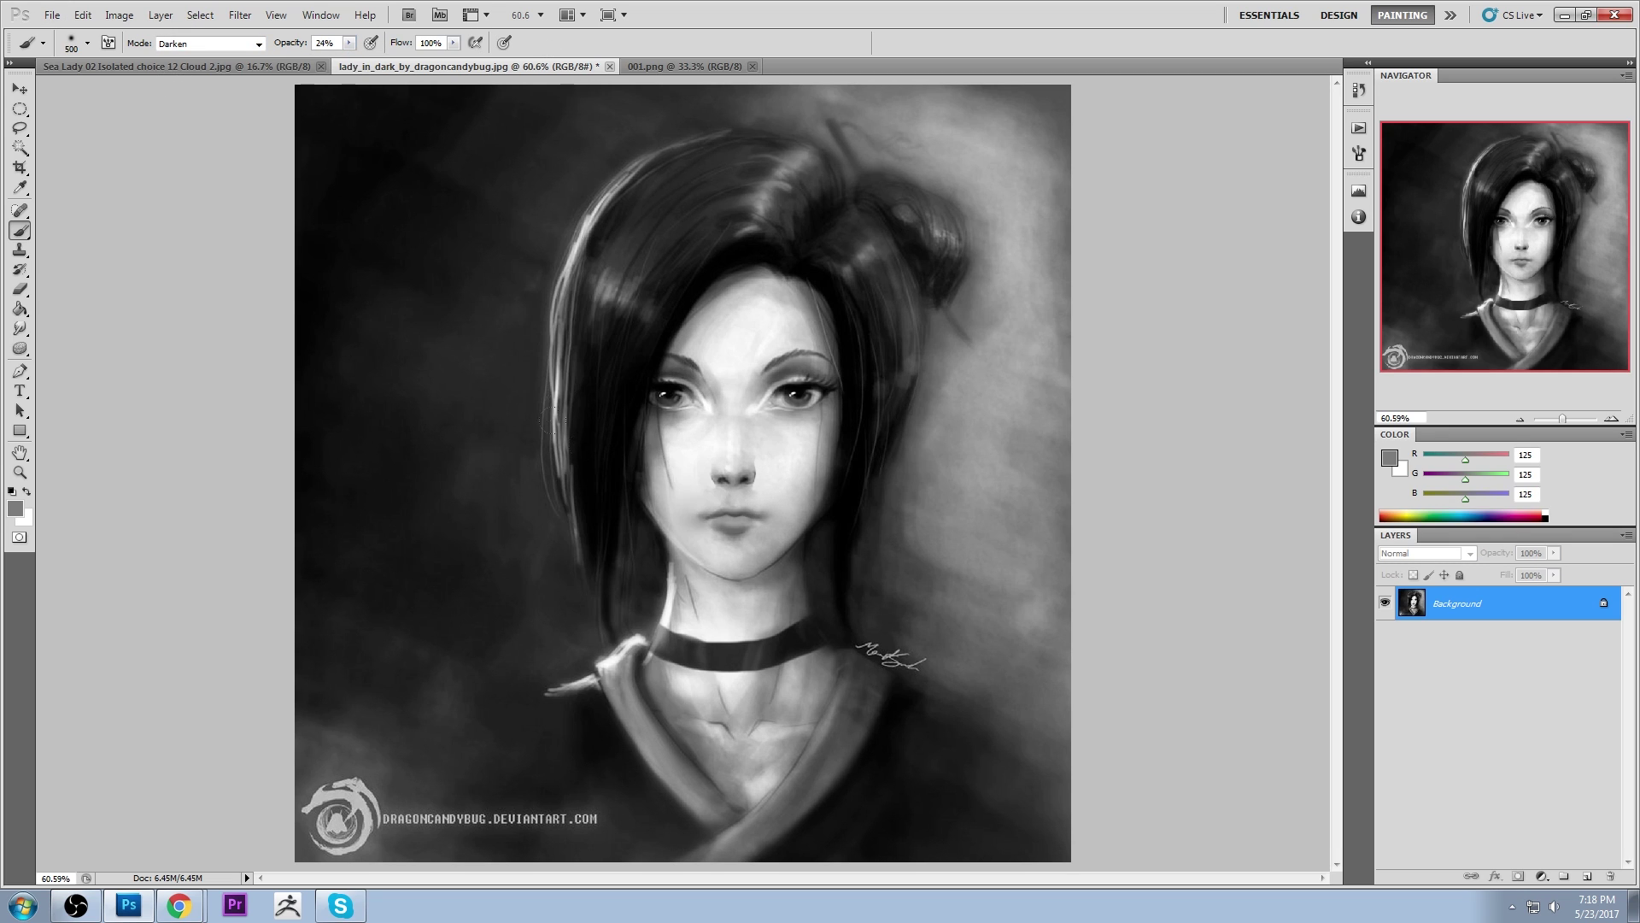
mouse_move(554, 420)
left_mouse_down()
mouse_move(675, 538)
mouse_move(658, 573)
left_mouse_up()
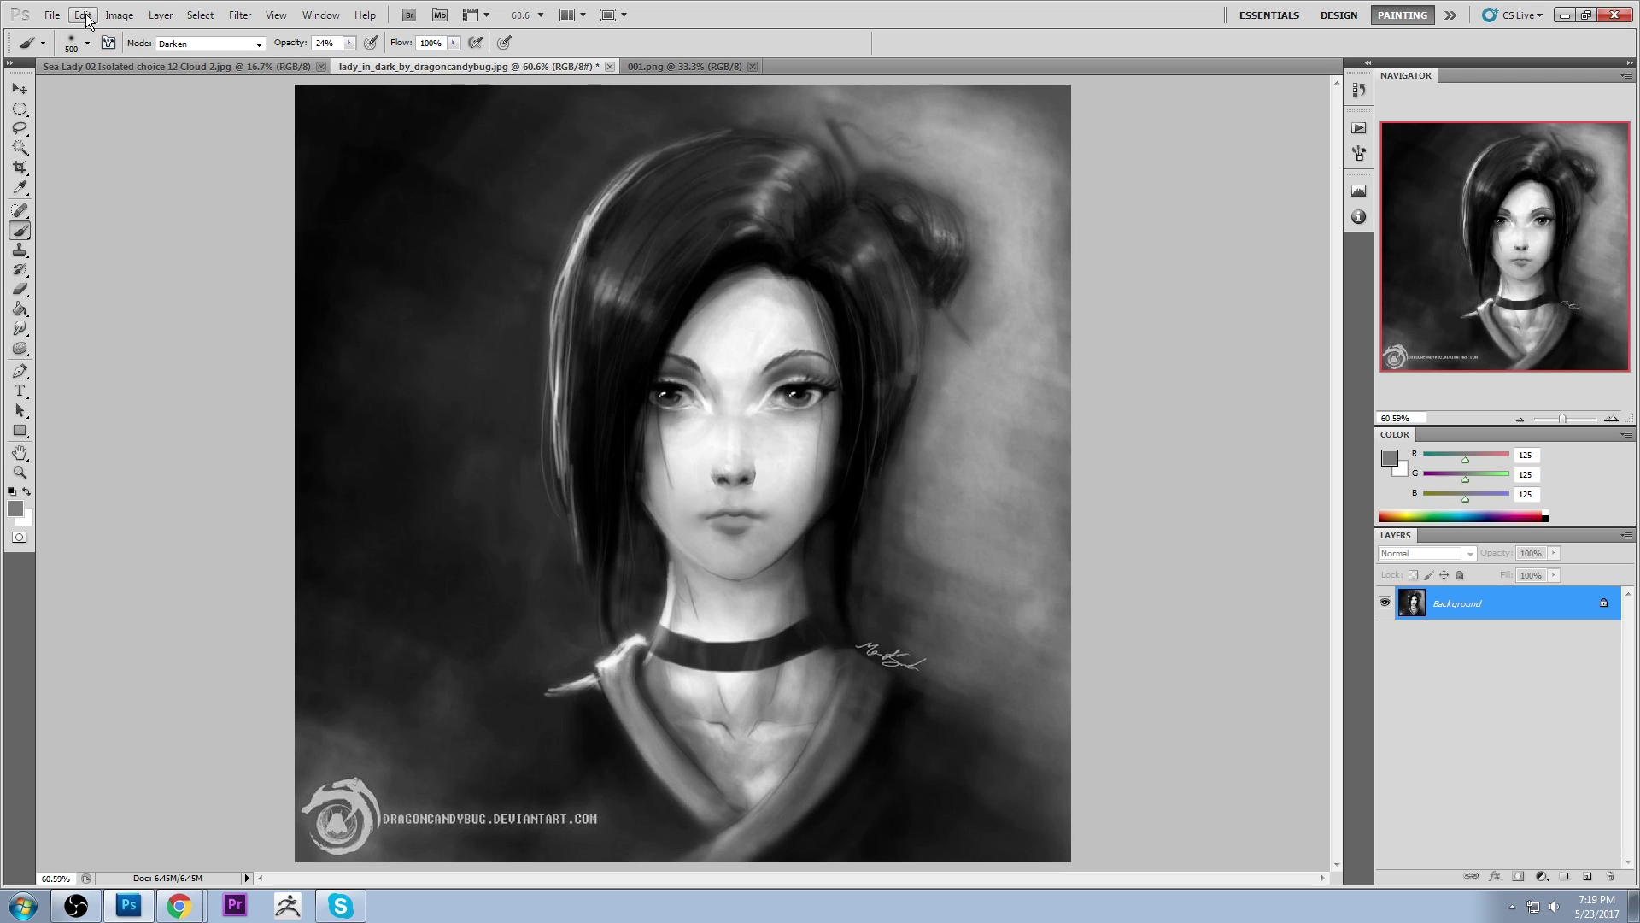
Set the brush back to Normal mode with 55% opacity
left_click(198, 43)
left_click(203, 65)
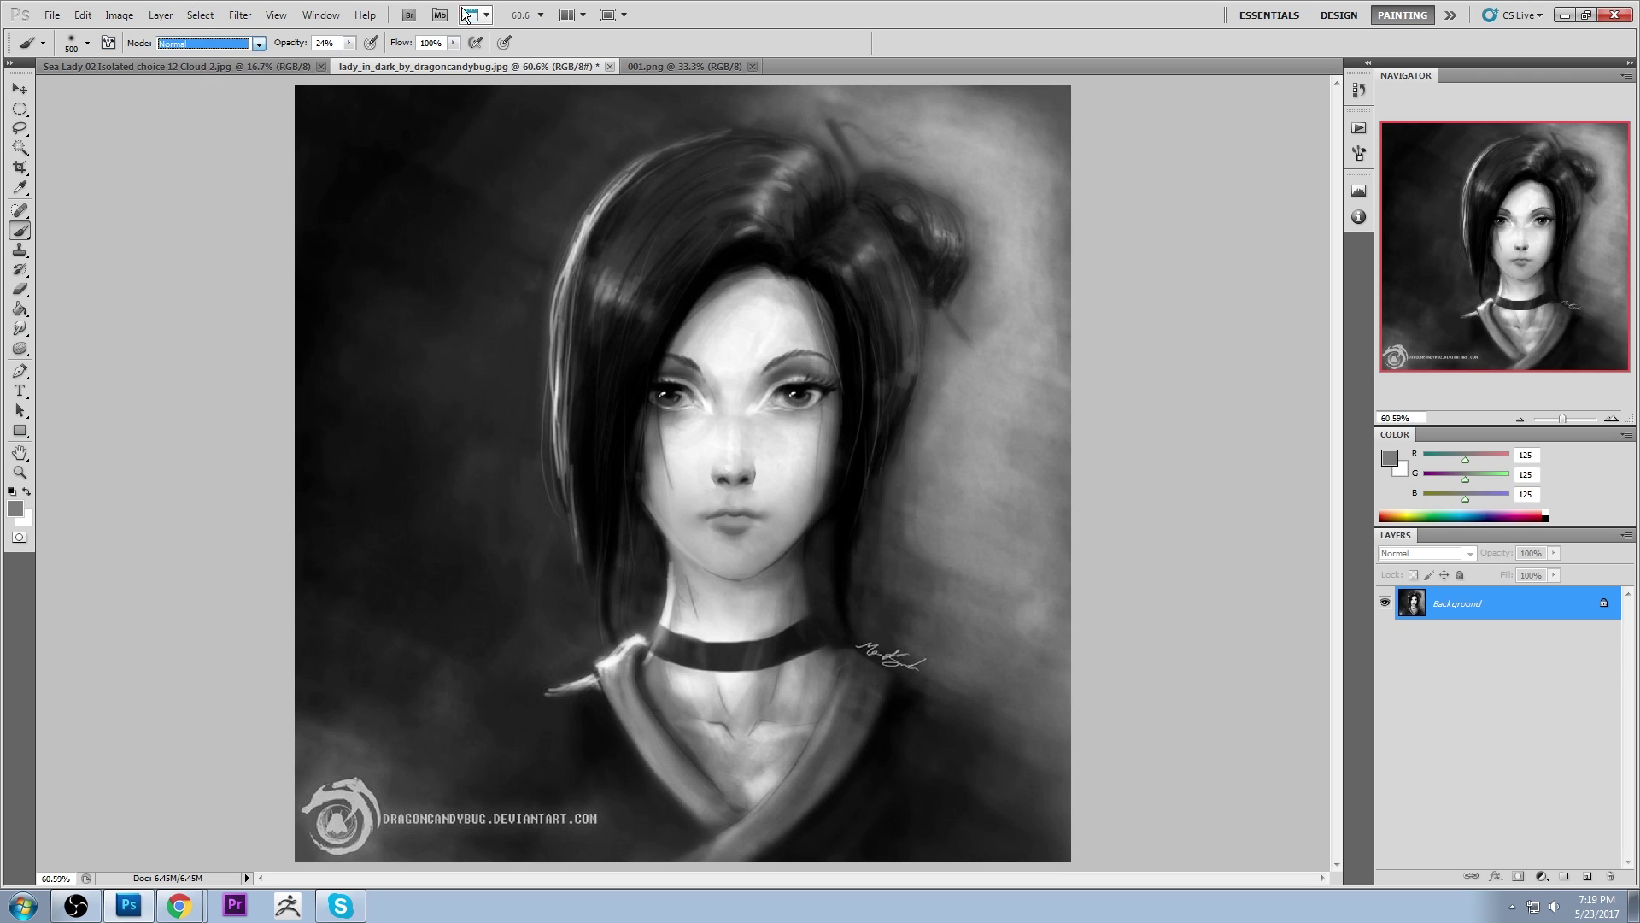
left_click(349, 43)
left_click_drag(349, 59, 374, 60)
key("Return")
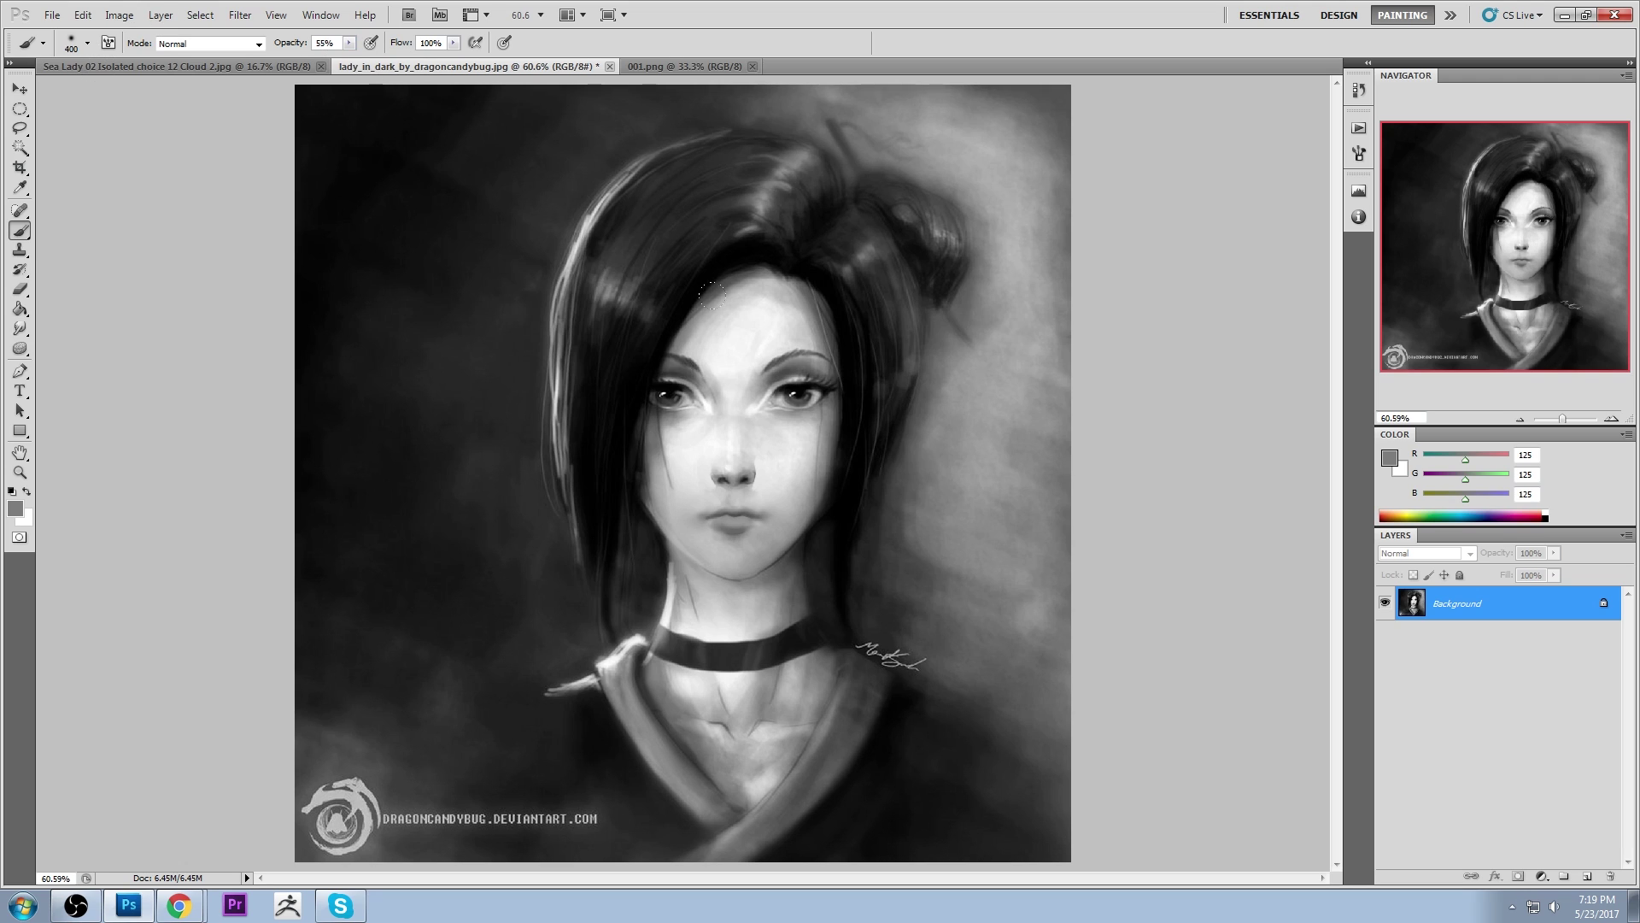
Shrink the brush to 100 px at 74% opacity and sample a light skin tone (232) from the cheek
key("bracketleft")
key("bracketleft")
key("bracketleft")
key("bracketleft")
key("bracketleft")
key("bracketleft")
key("bracketleft")
left_click(773, 464, "alt")
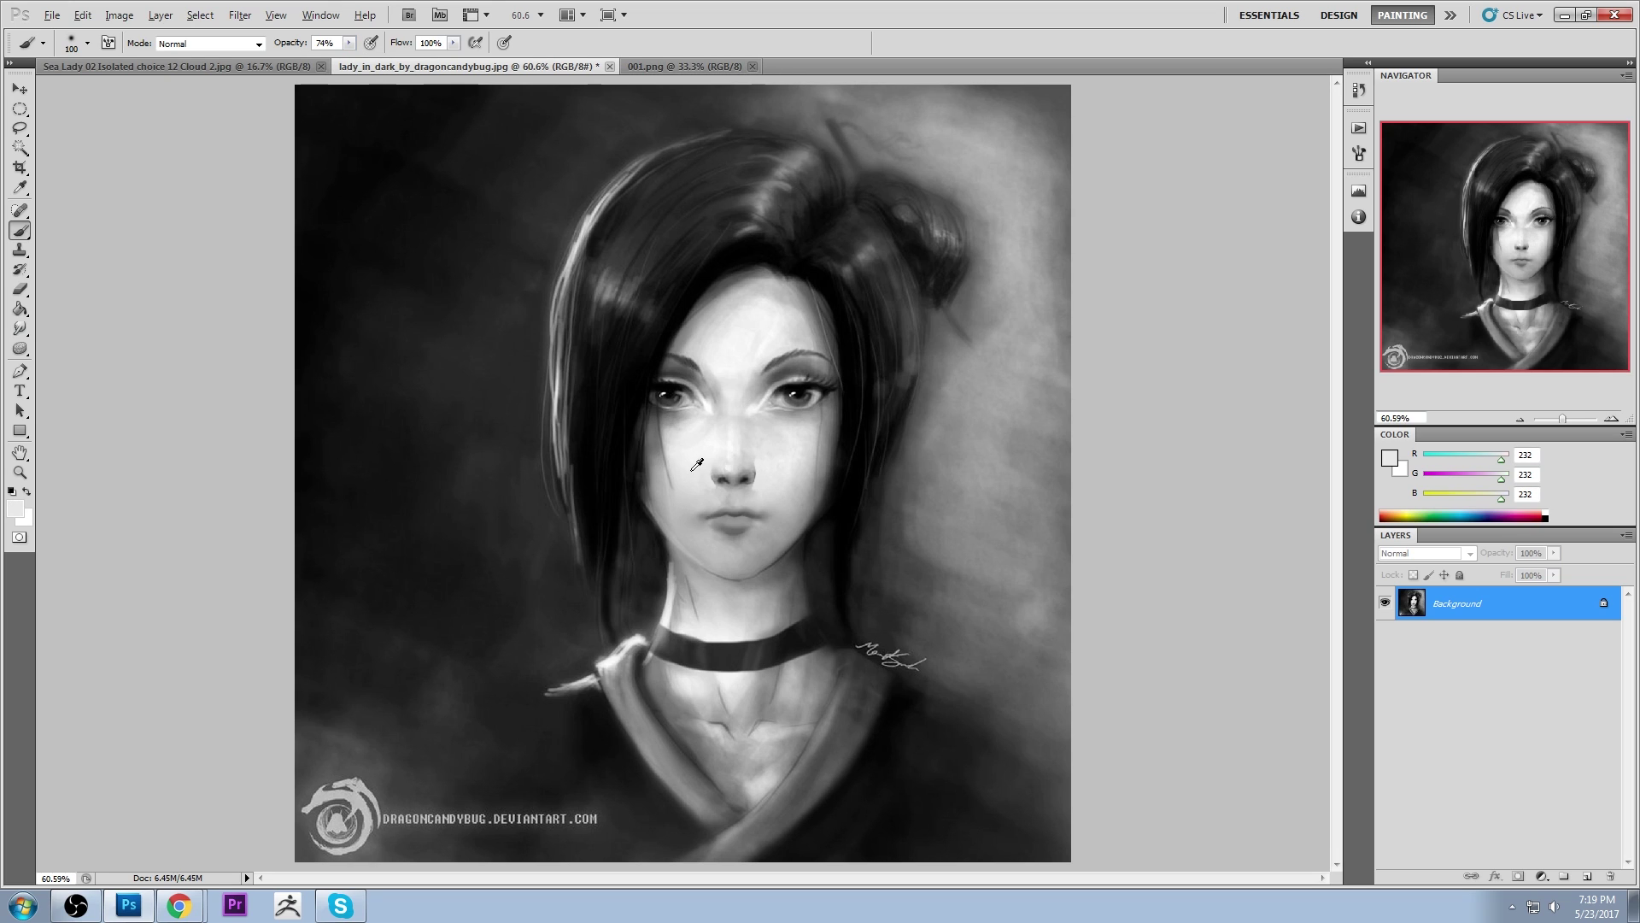
Darken the area between the eyebrows with a 300 px Darken-mode brush and sampled grey (157), lowering the opacity to 45%
left_click(772, 382, "alt")
left_click(219, 43)
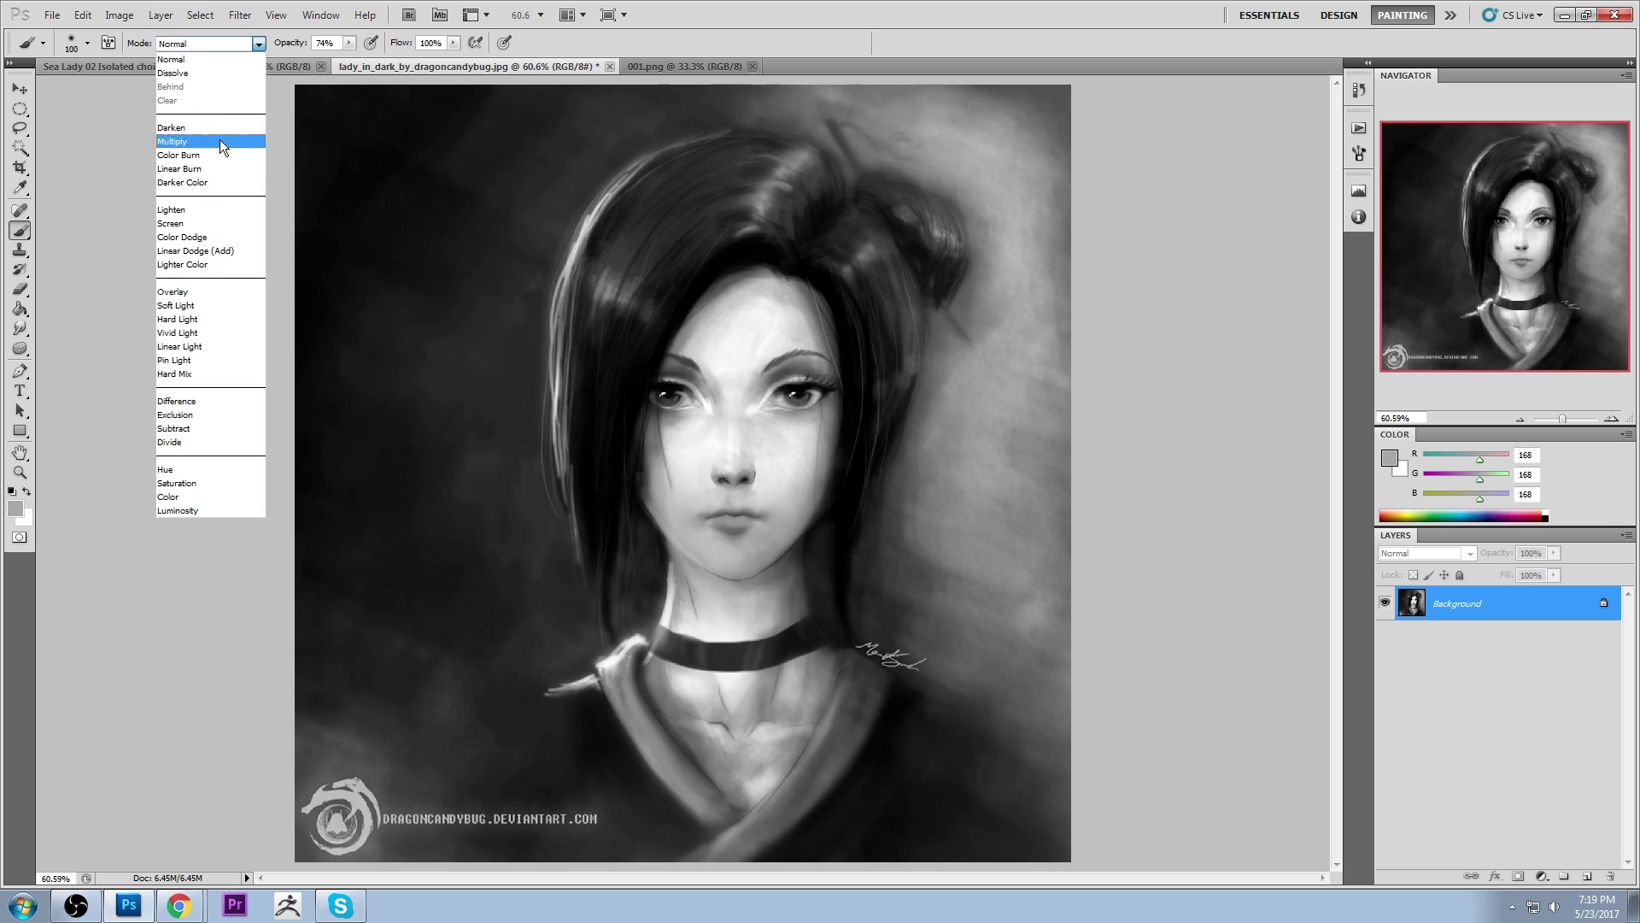
left_click(214, 130)
key("bracketright")
key("bracketright")
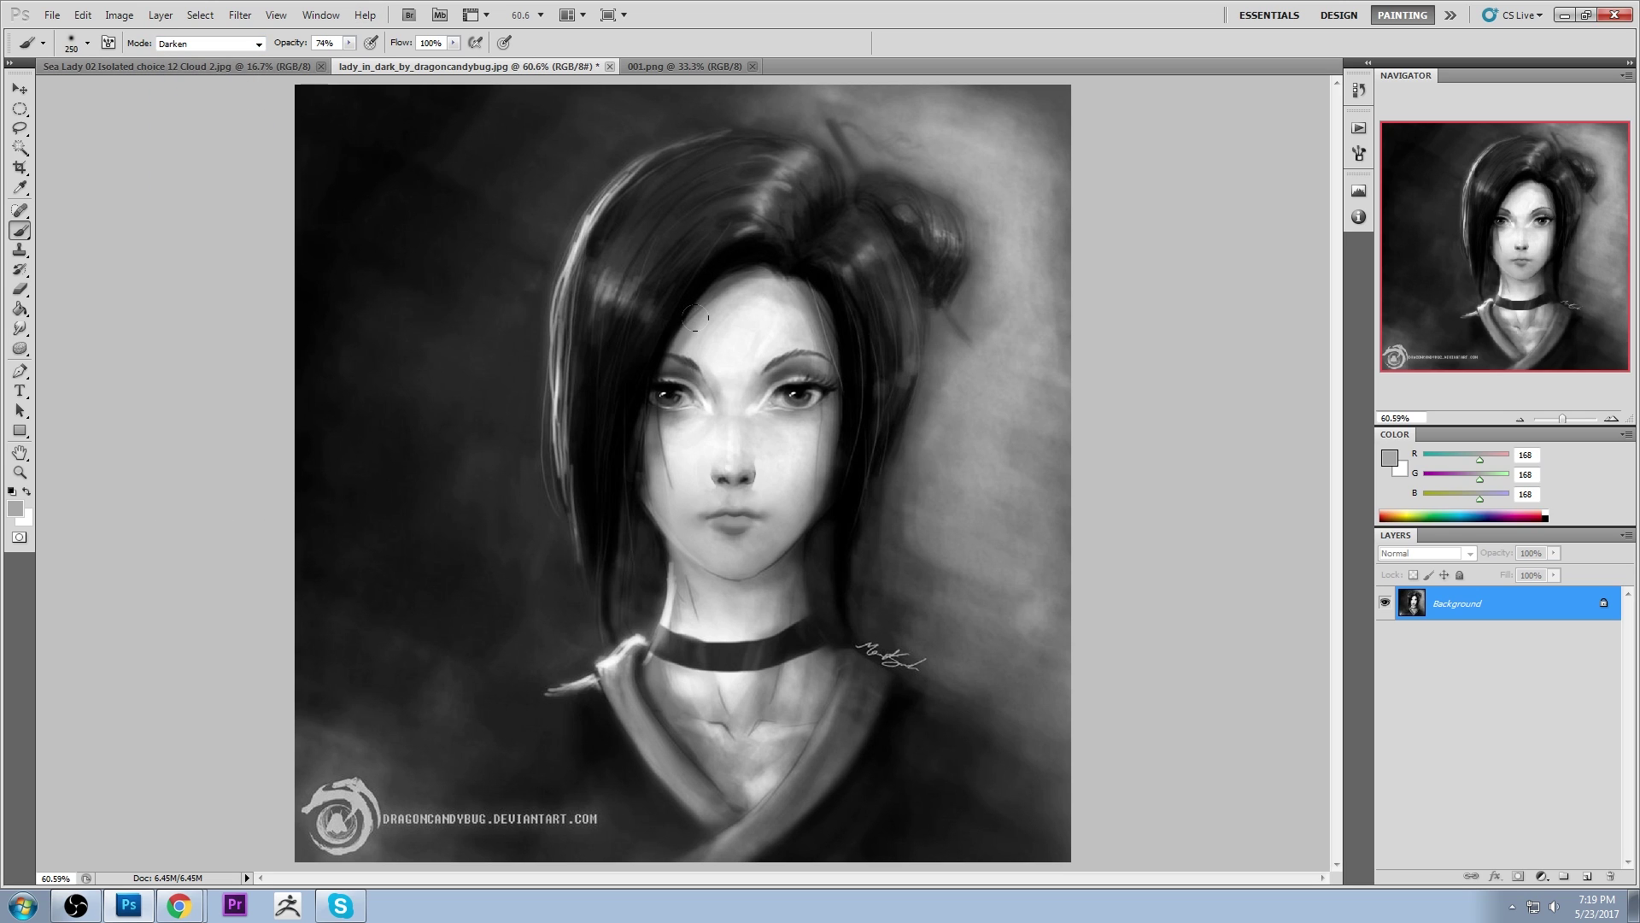
left_click(764, 378, "alt")
mouse_move(743, 369)
left_mouse_down()
mouse_move(737, 385)
mouse_move(723, 373)
left_mouse_up()
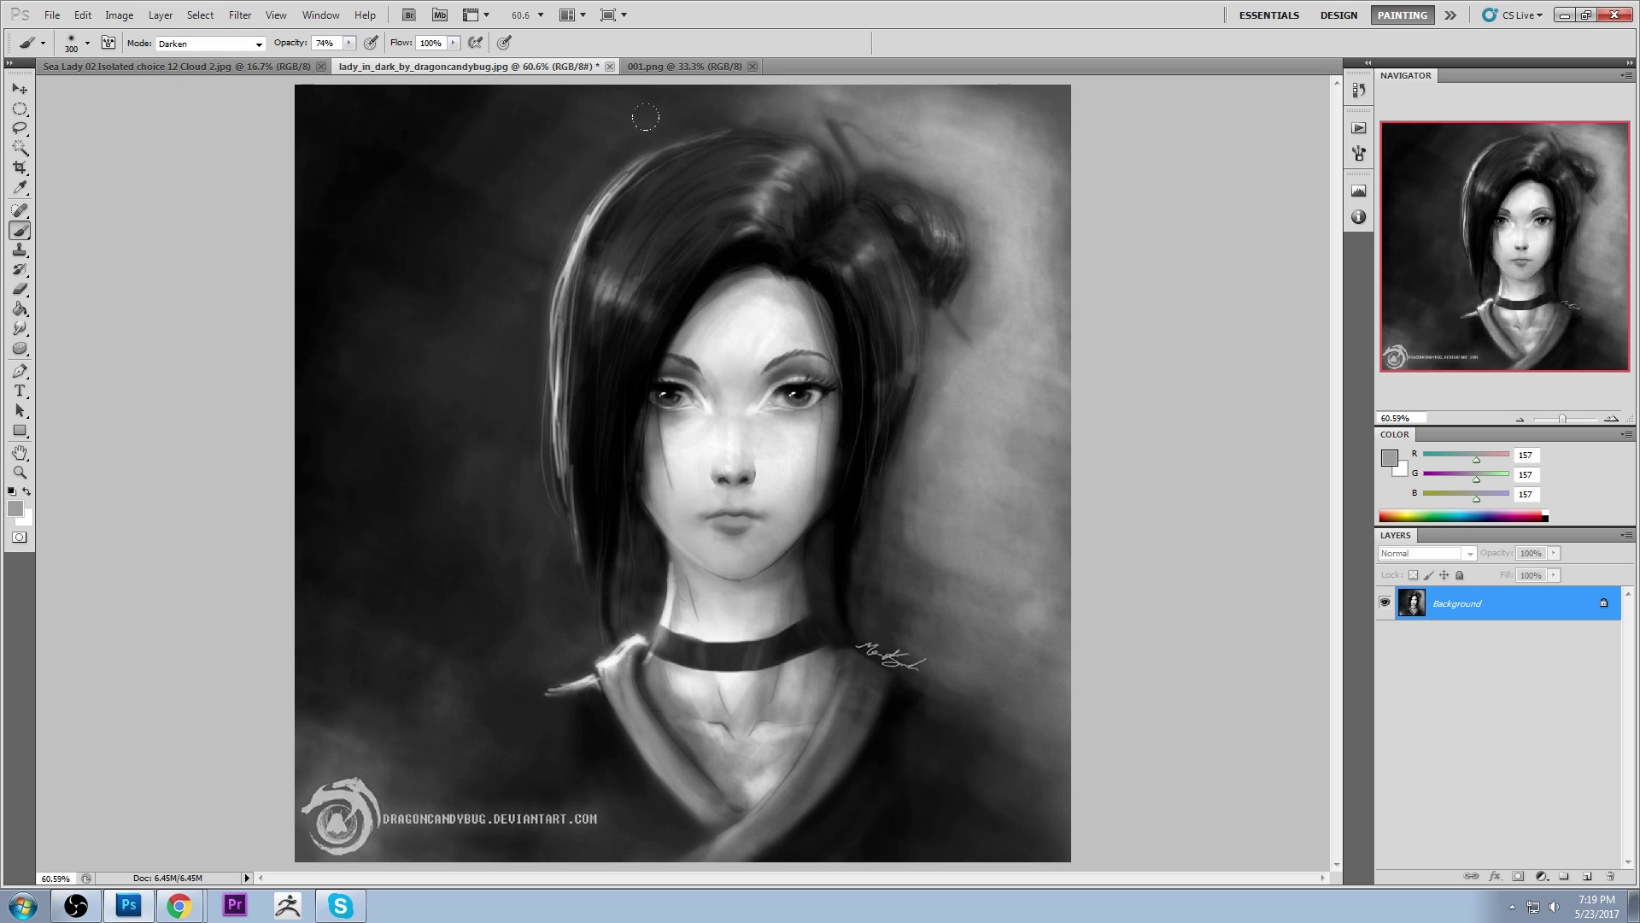
key("4")
key("5")
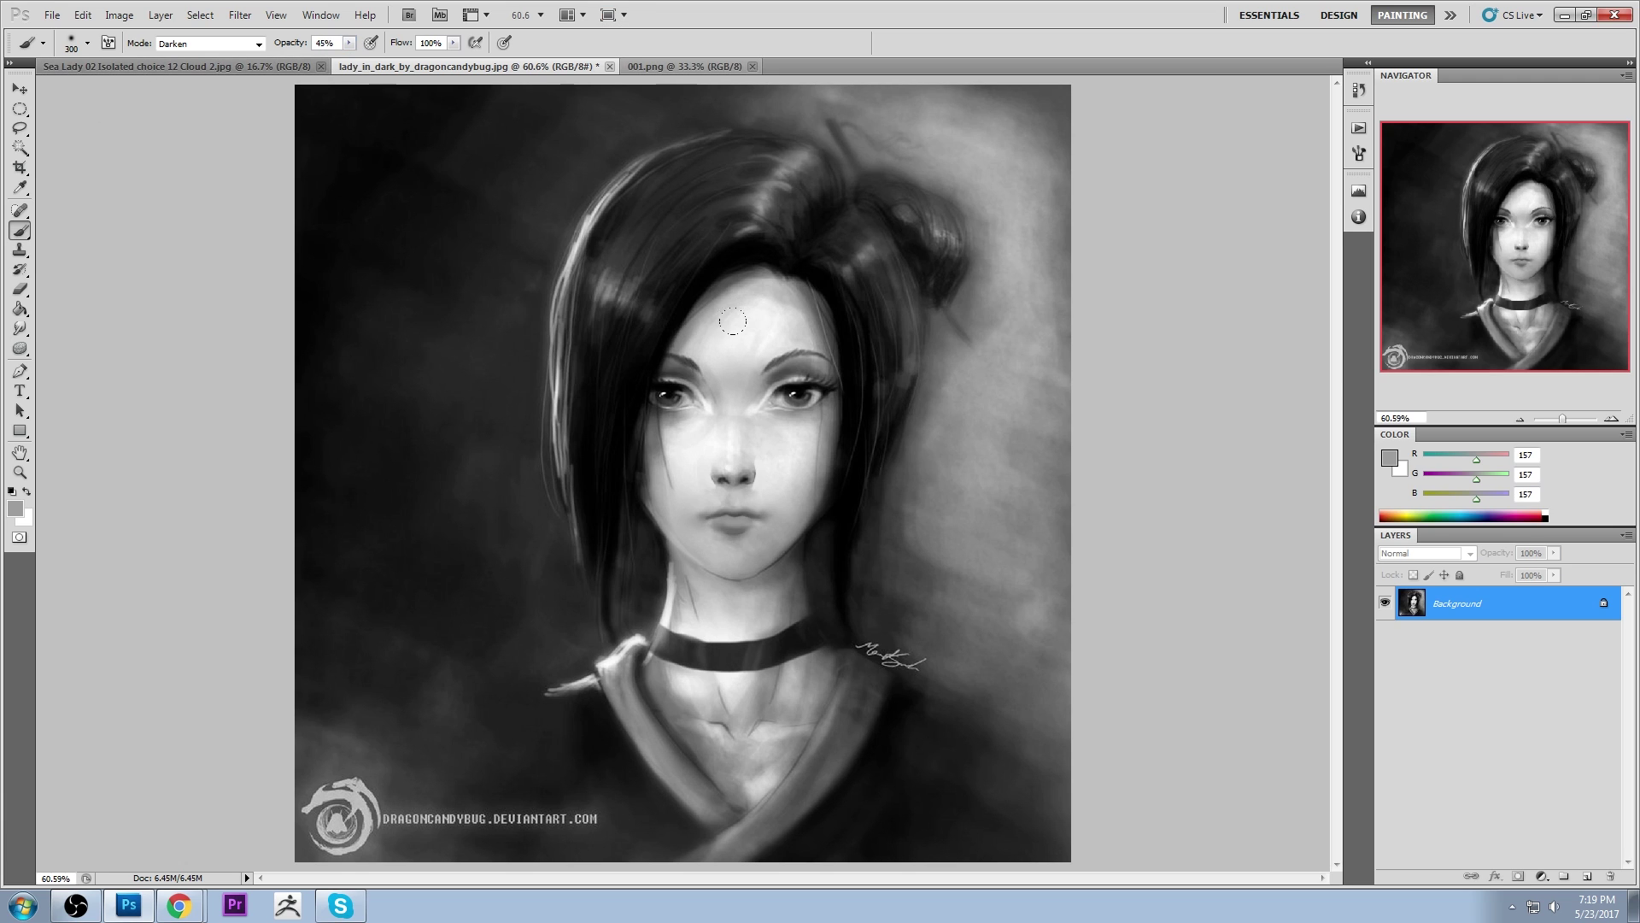
Blend the shading between the eyes with the Smudge tool at 20 px and 38% strength
left_click(21, 328)
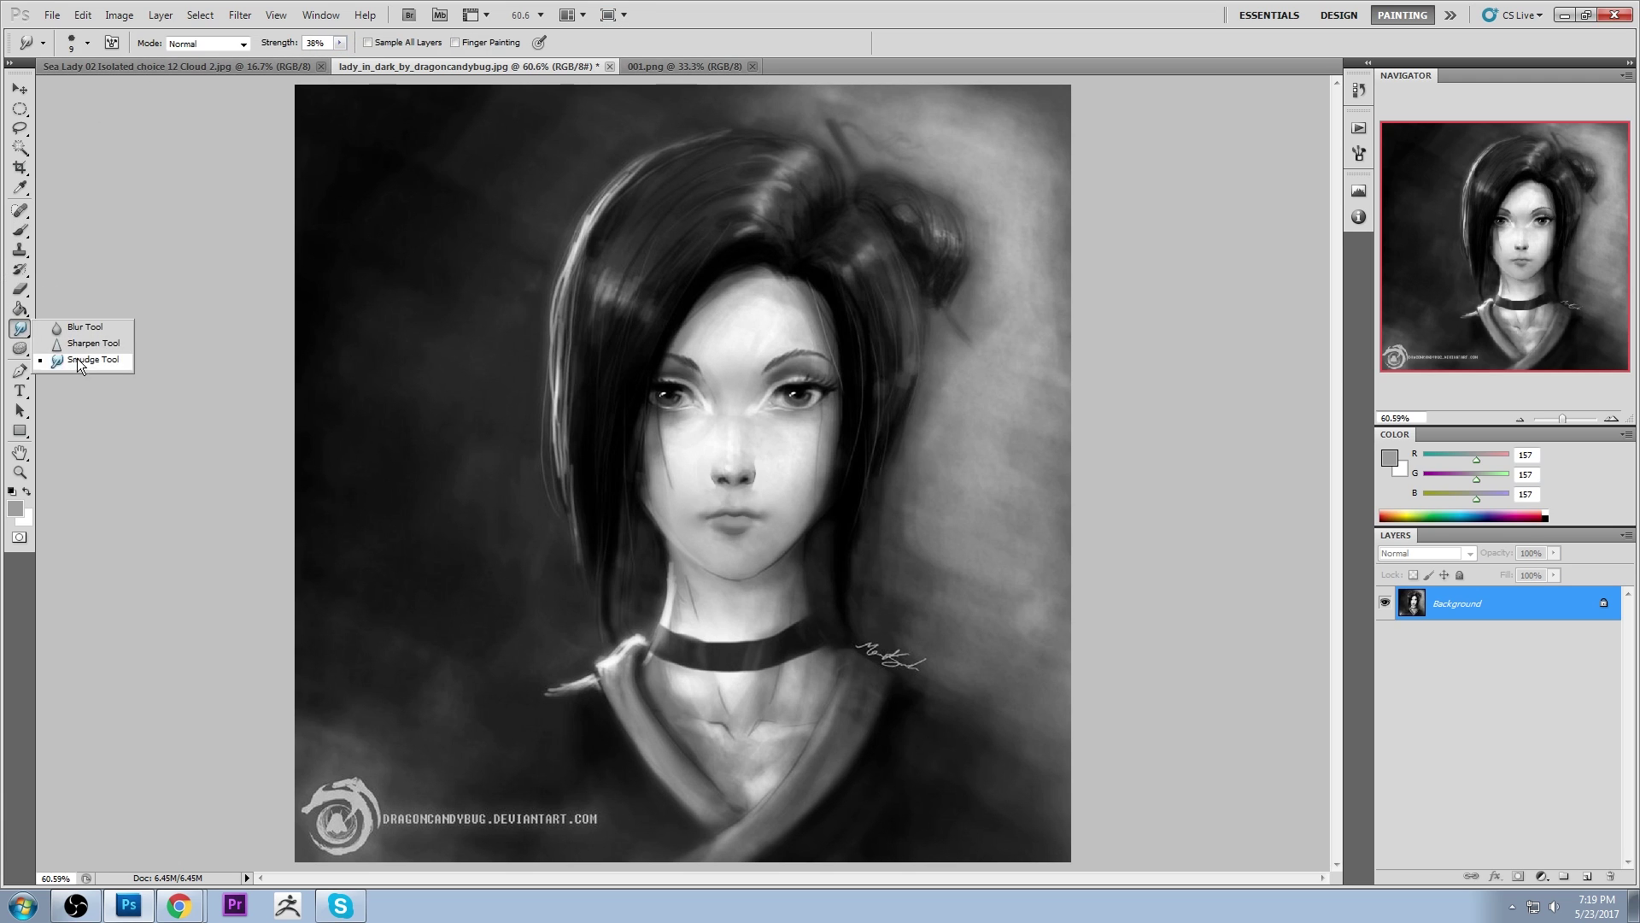
left_click(86, 367)
key("bracketright")
key("bracketright")
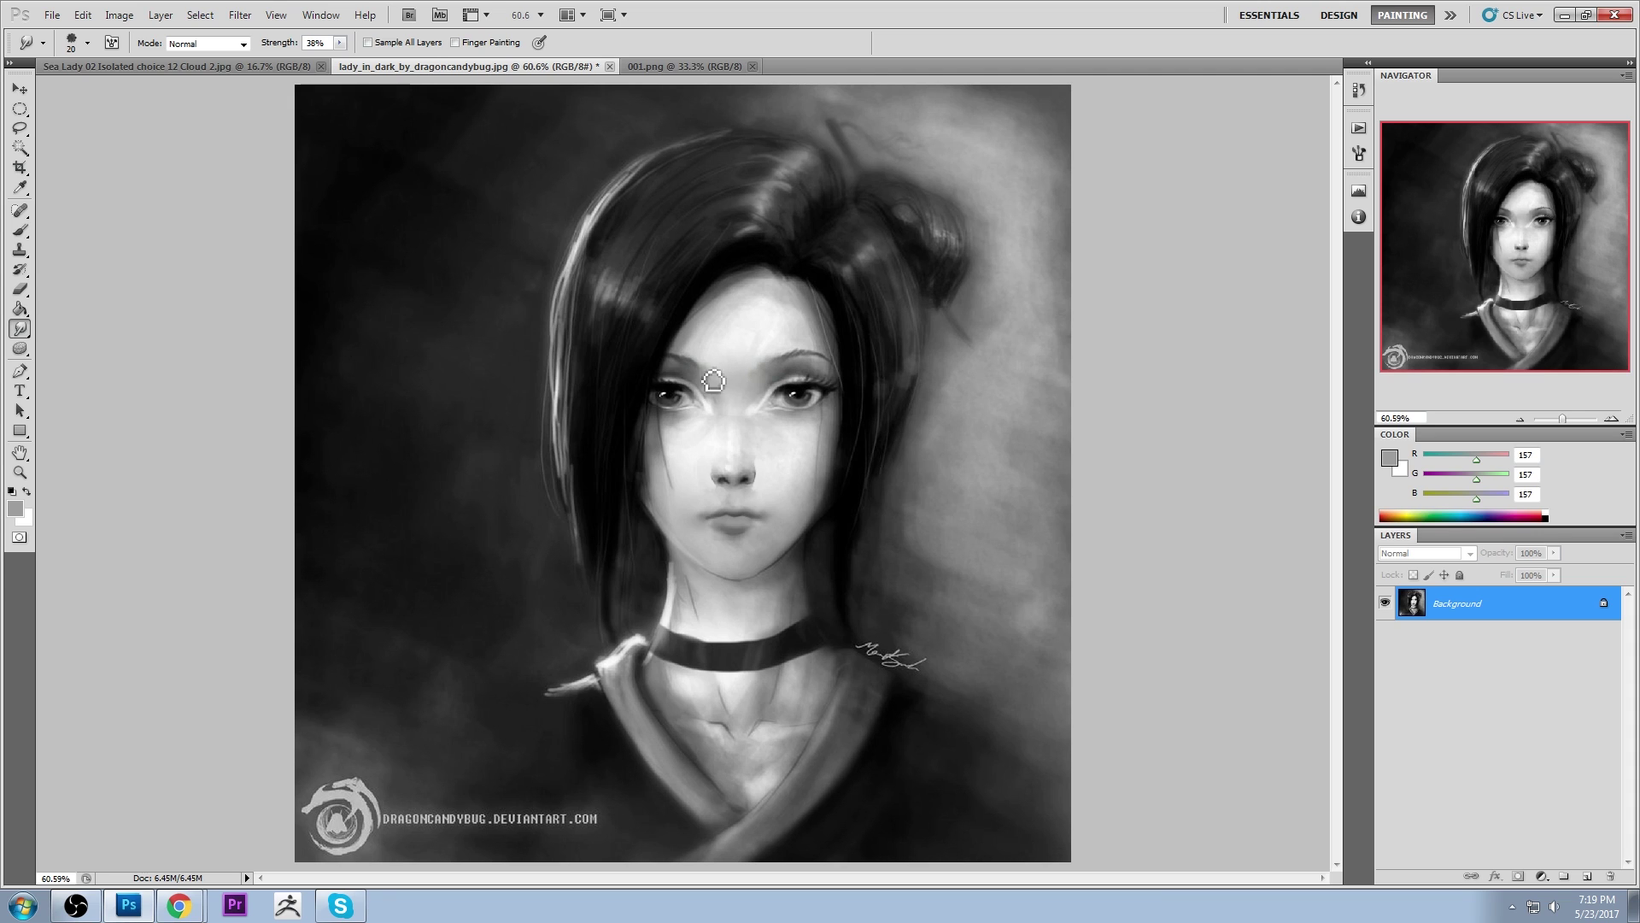
Return to the Brush in Normal mode, sample a light skin tone (214) beside the nose bridge and shrink it to 175 px
key("b")
left_click(767, 438, "alt")
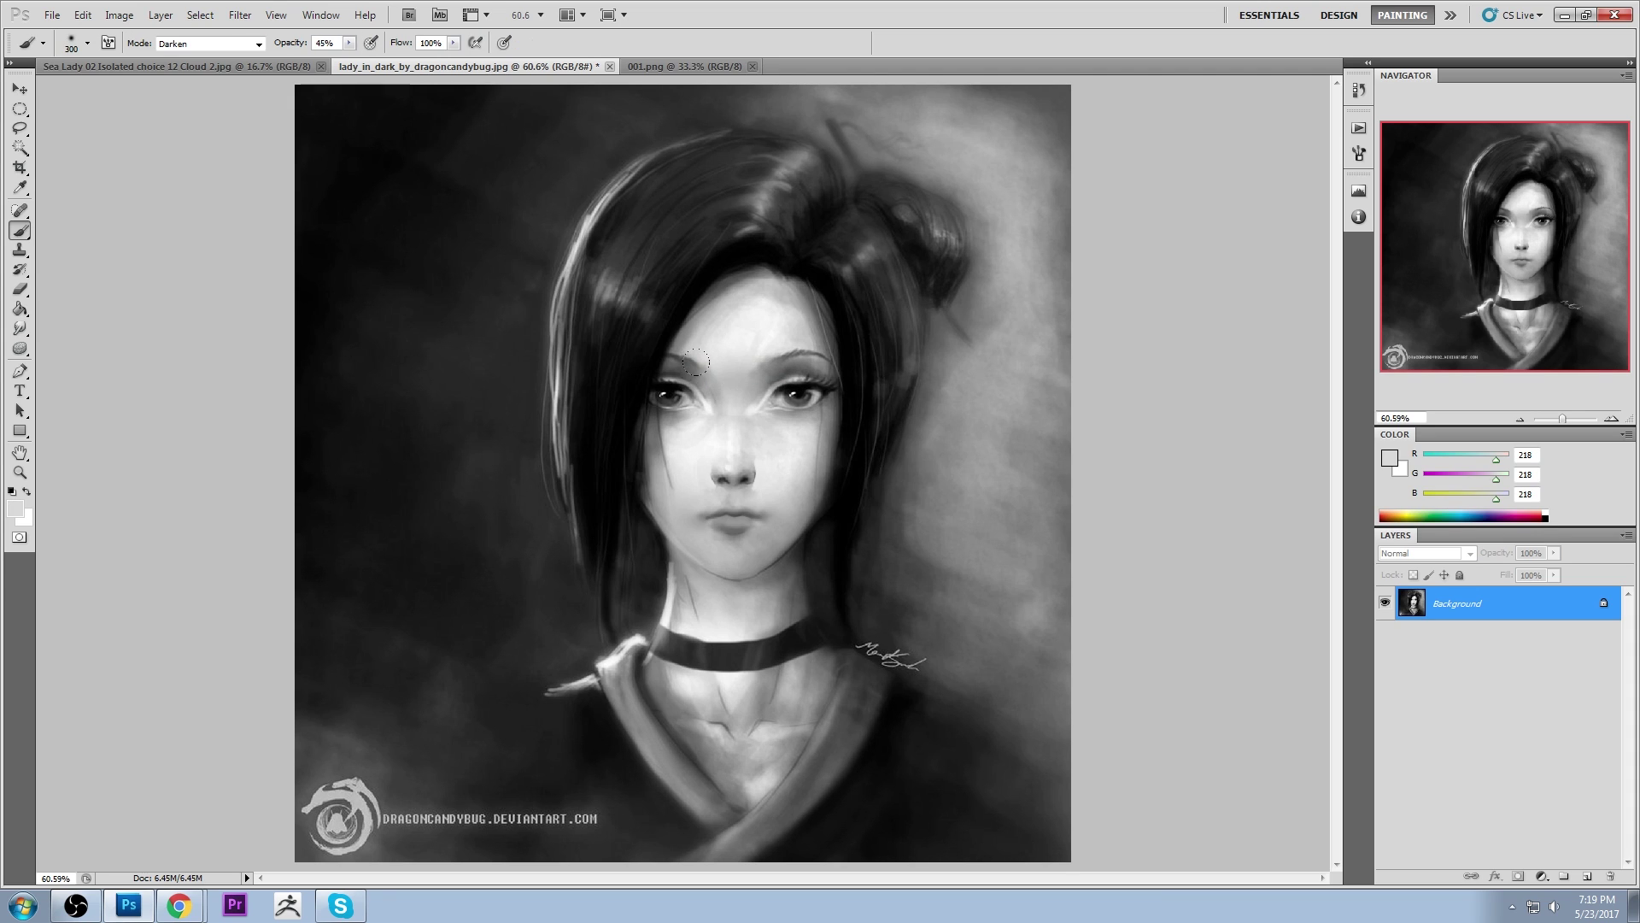
left_click(222, 44)
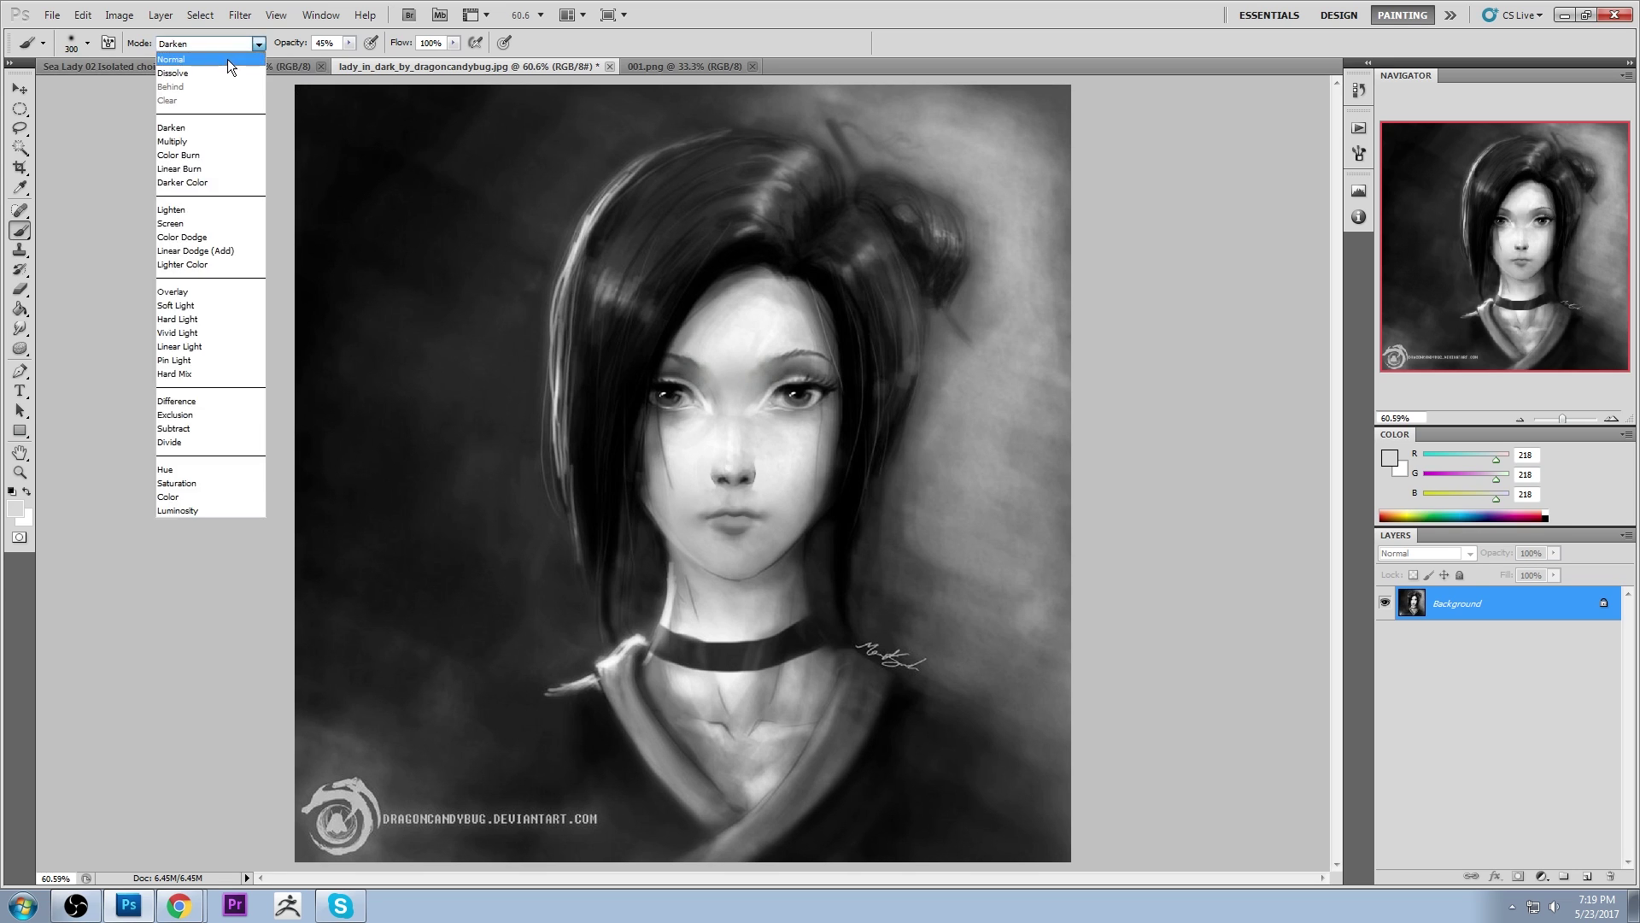
left_click(228, 59)
left_click(767, 413, "alt")
key("bracketleft")
key("bracketleft")
key("bracketleft")
key("bracketleft")
key("bracketleft")
key("bracketleft")
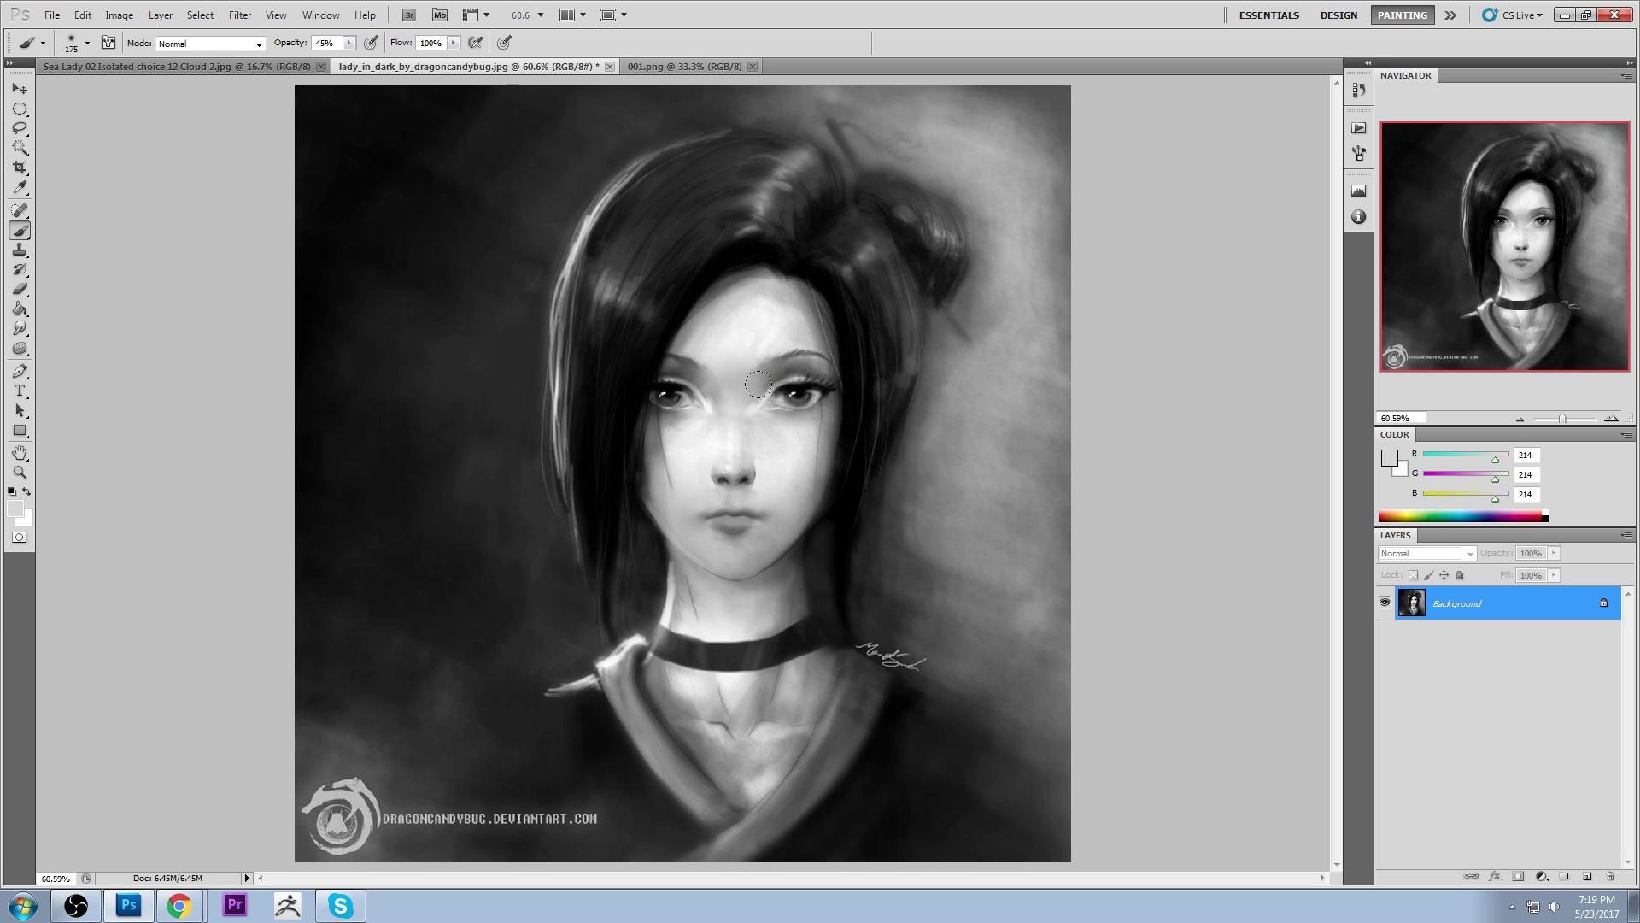
Shrink the brush to 60 px and raise its opacity to 67% for the bridge of the nose
key("bracketleft")
key("bracketleft")
left_click(348, 42)
left_click_drag(346, 54, 367, 56)
key("bracketleft")
key("bracketleft")
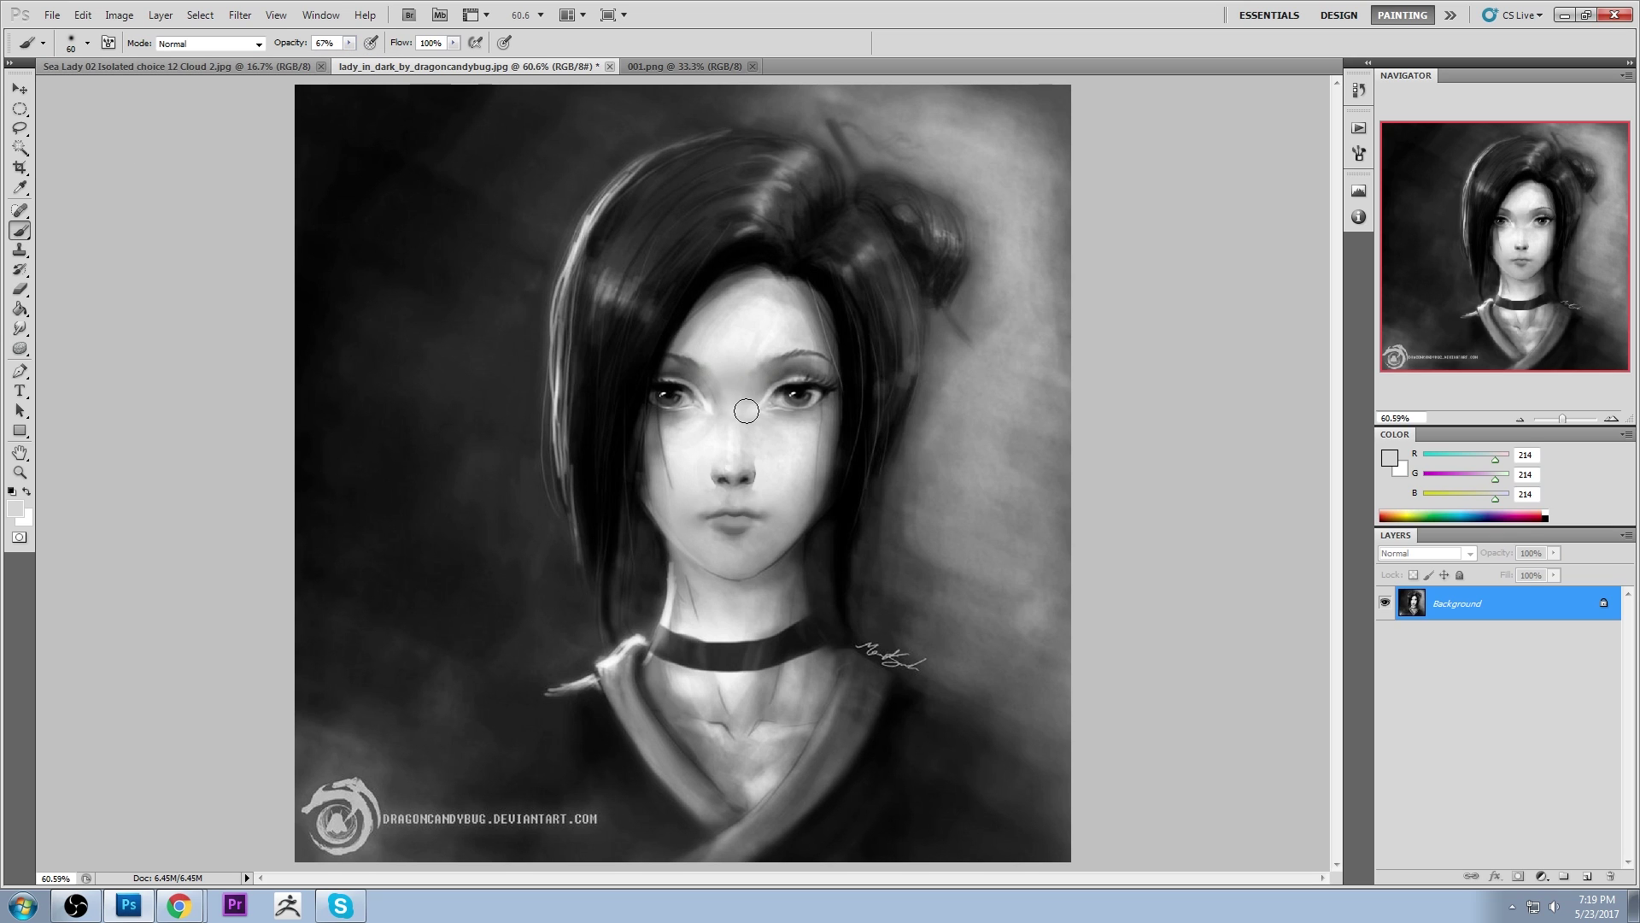
Enlarge the brush to 500 px
key("bracketright")
key("bracketright")
key("bracketright")
key("bracketright")
key("bracketright")
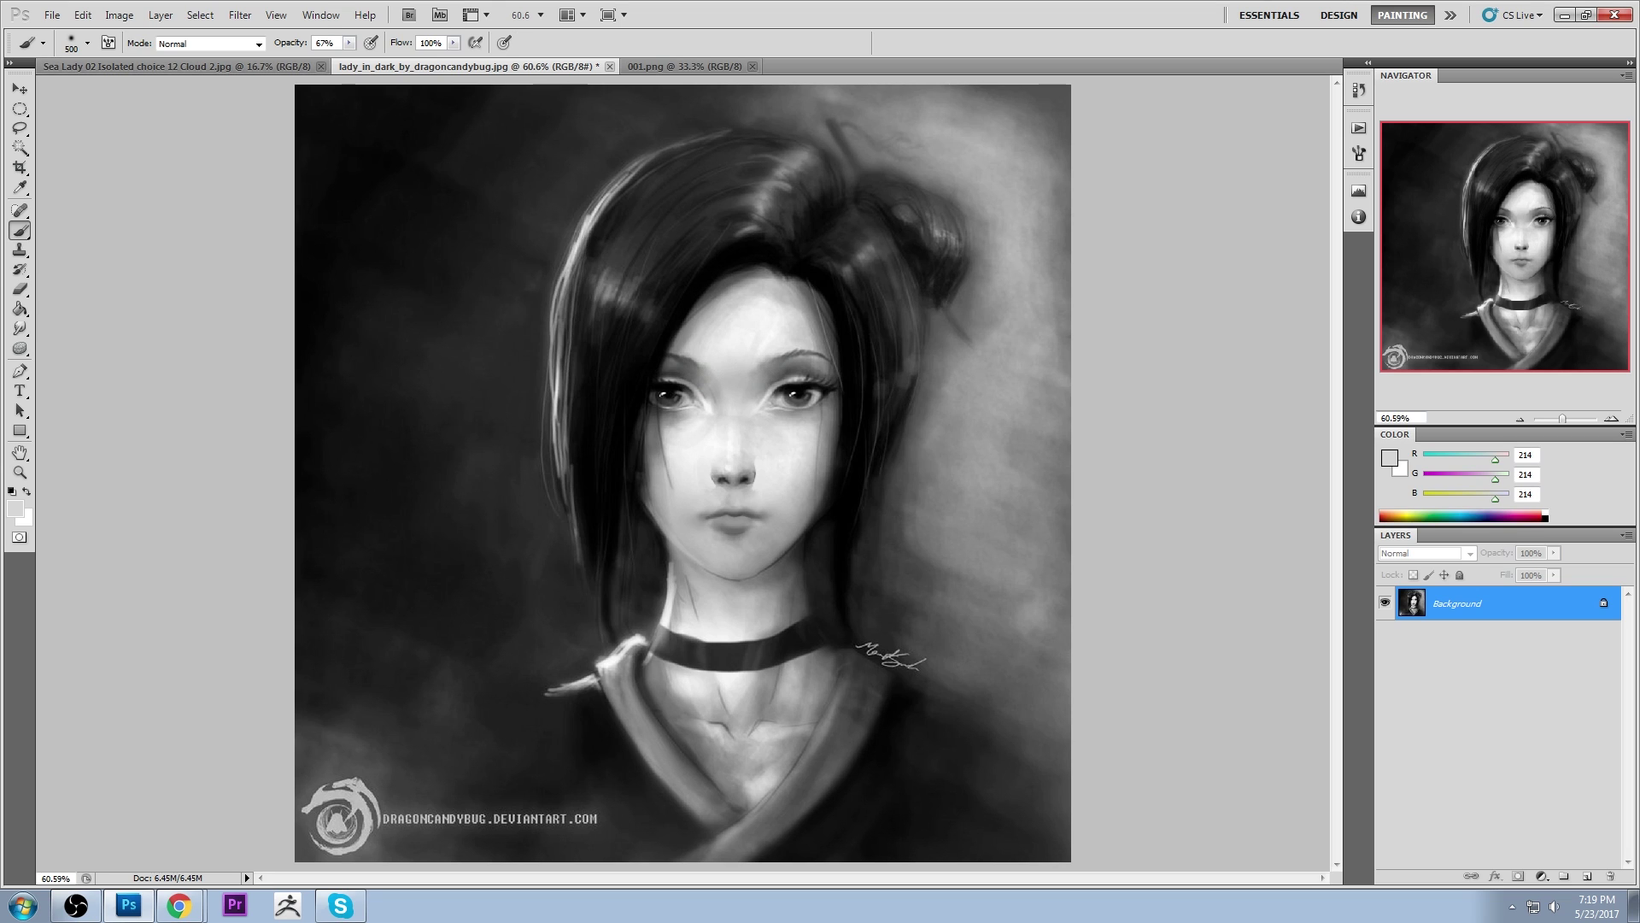
Switch to Windows Photo Viewer, enlarge the shaded-forms reference beside the portrait, study its soft shading and close it
key("alt+Tab")
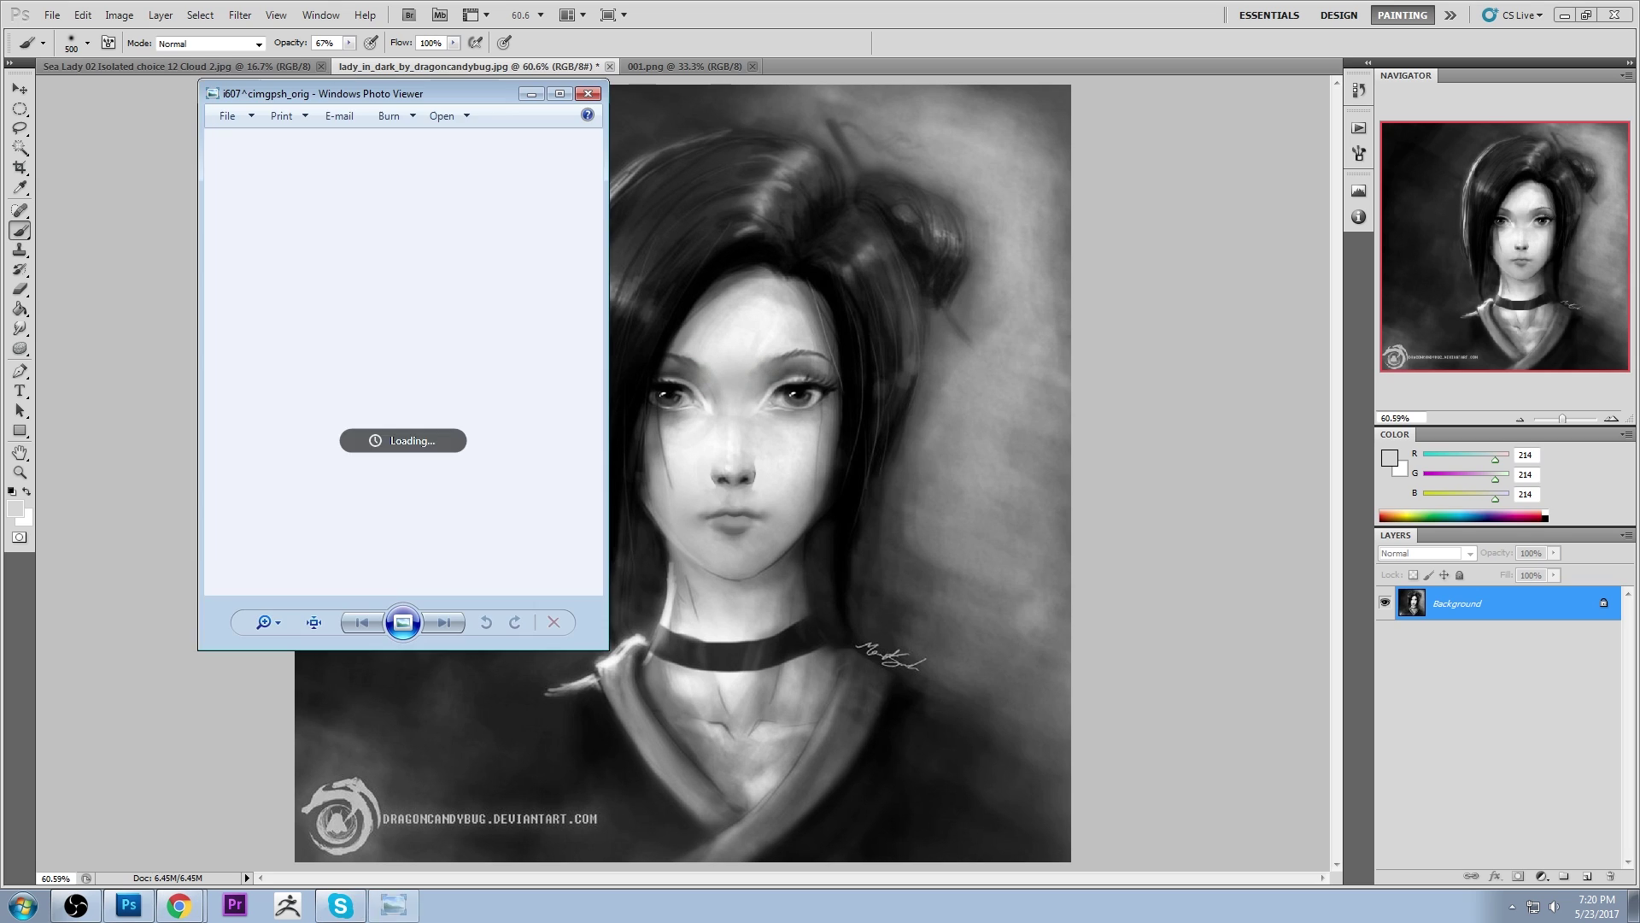
left_click_drag(447, 94, 1044, 100)
double_click(1044, 101)
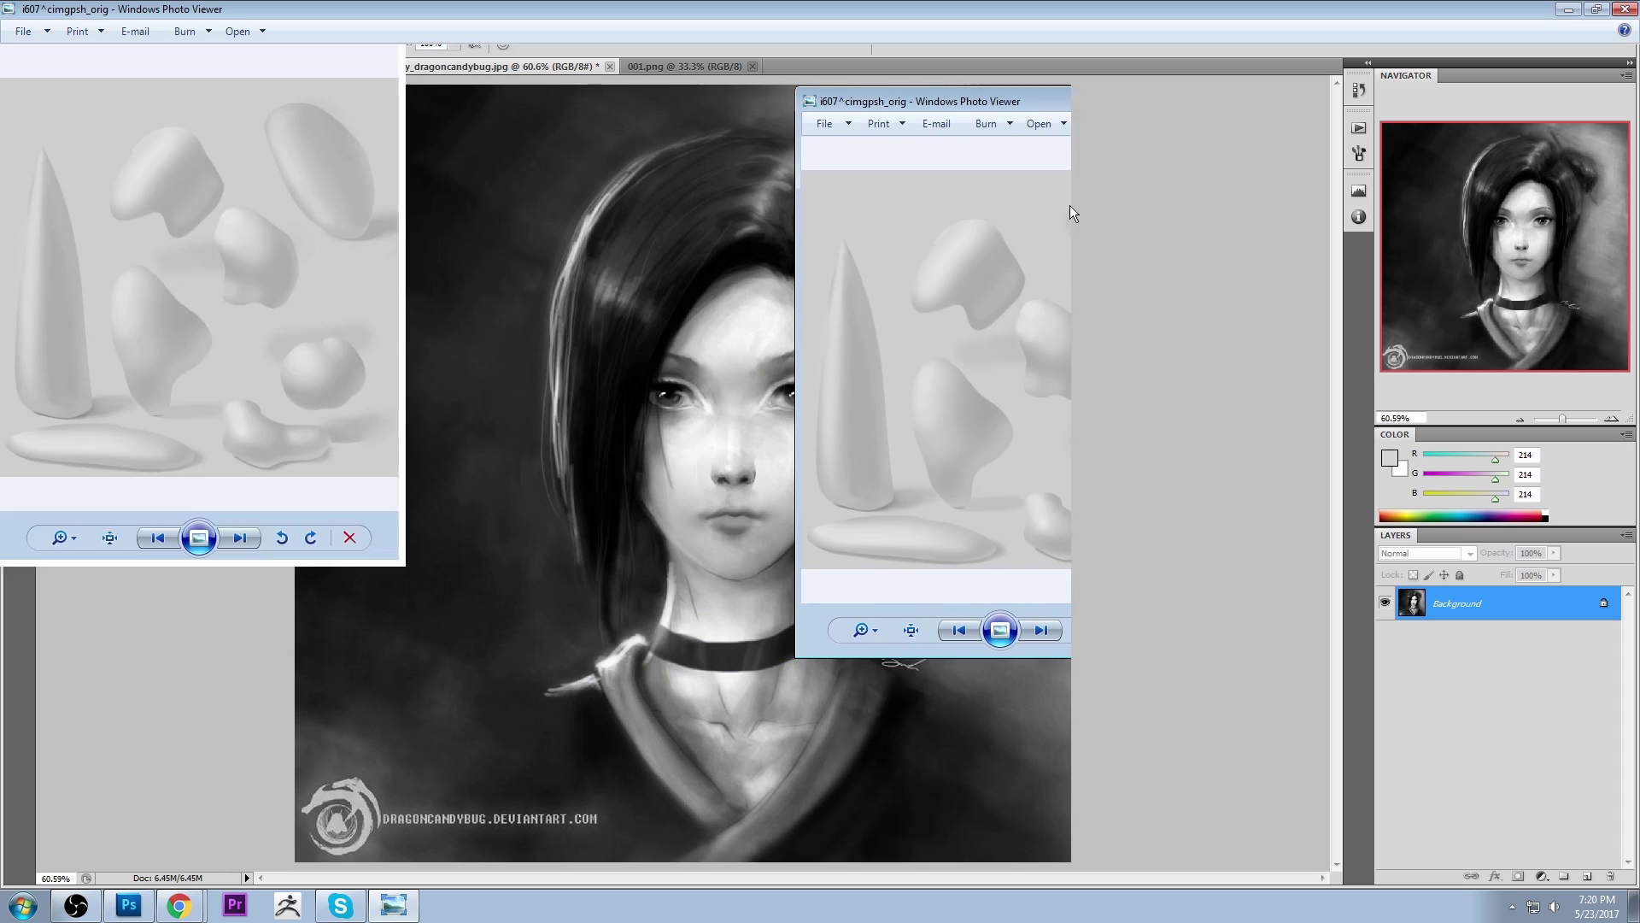
double_click(1182, 3)
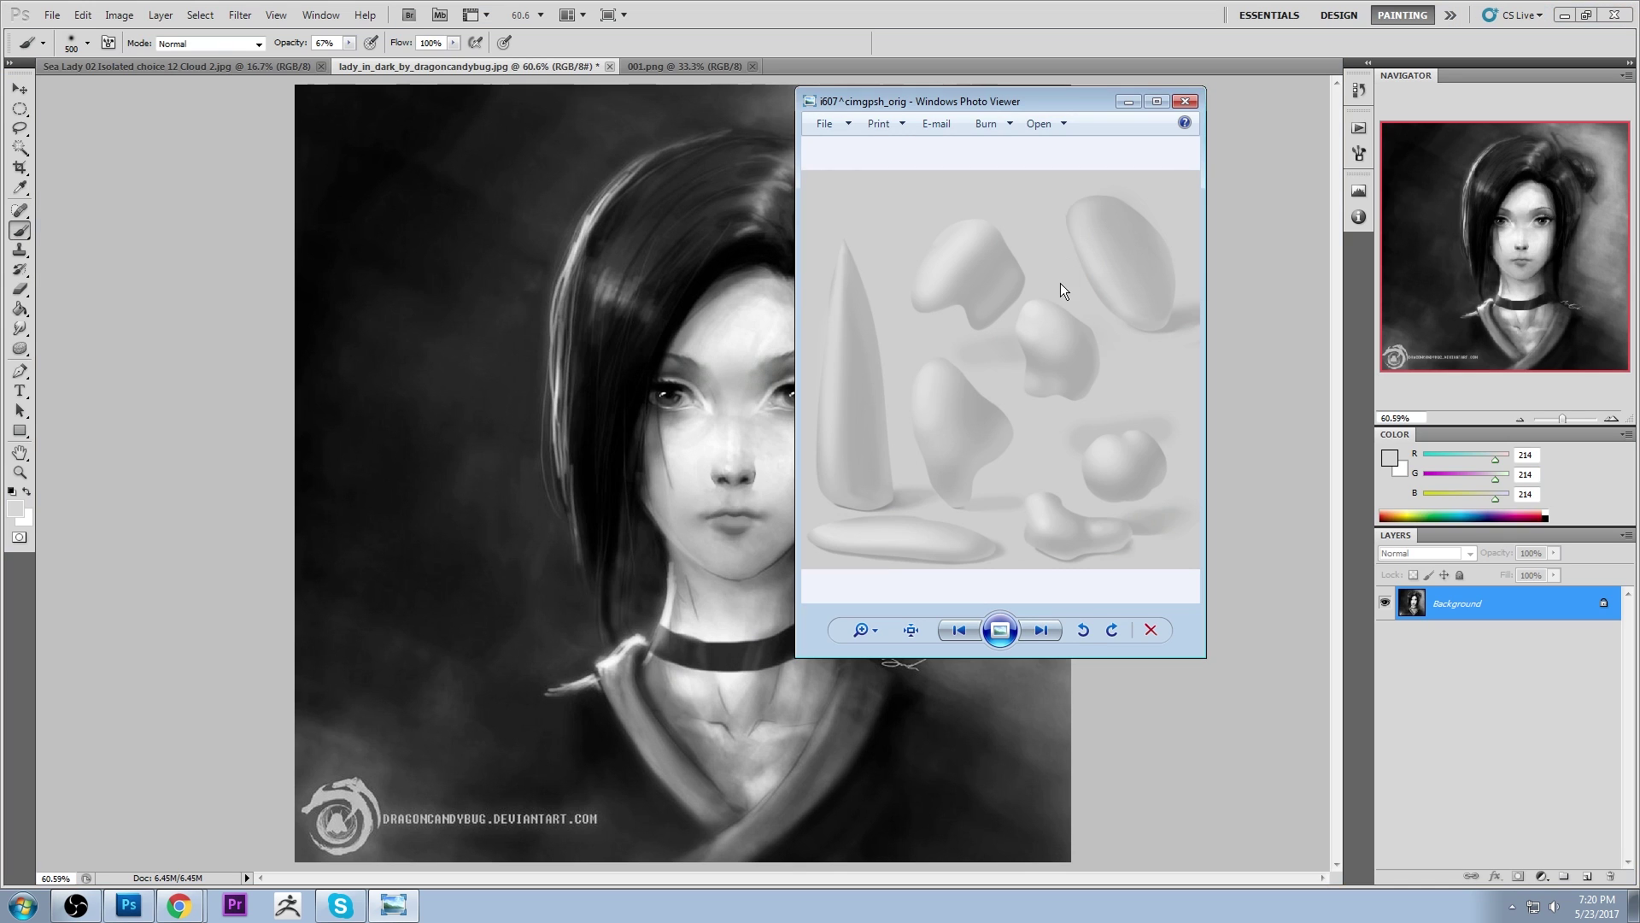
left_click_drag(1206, 657, 1504, 799)
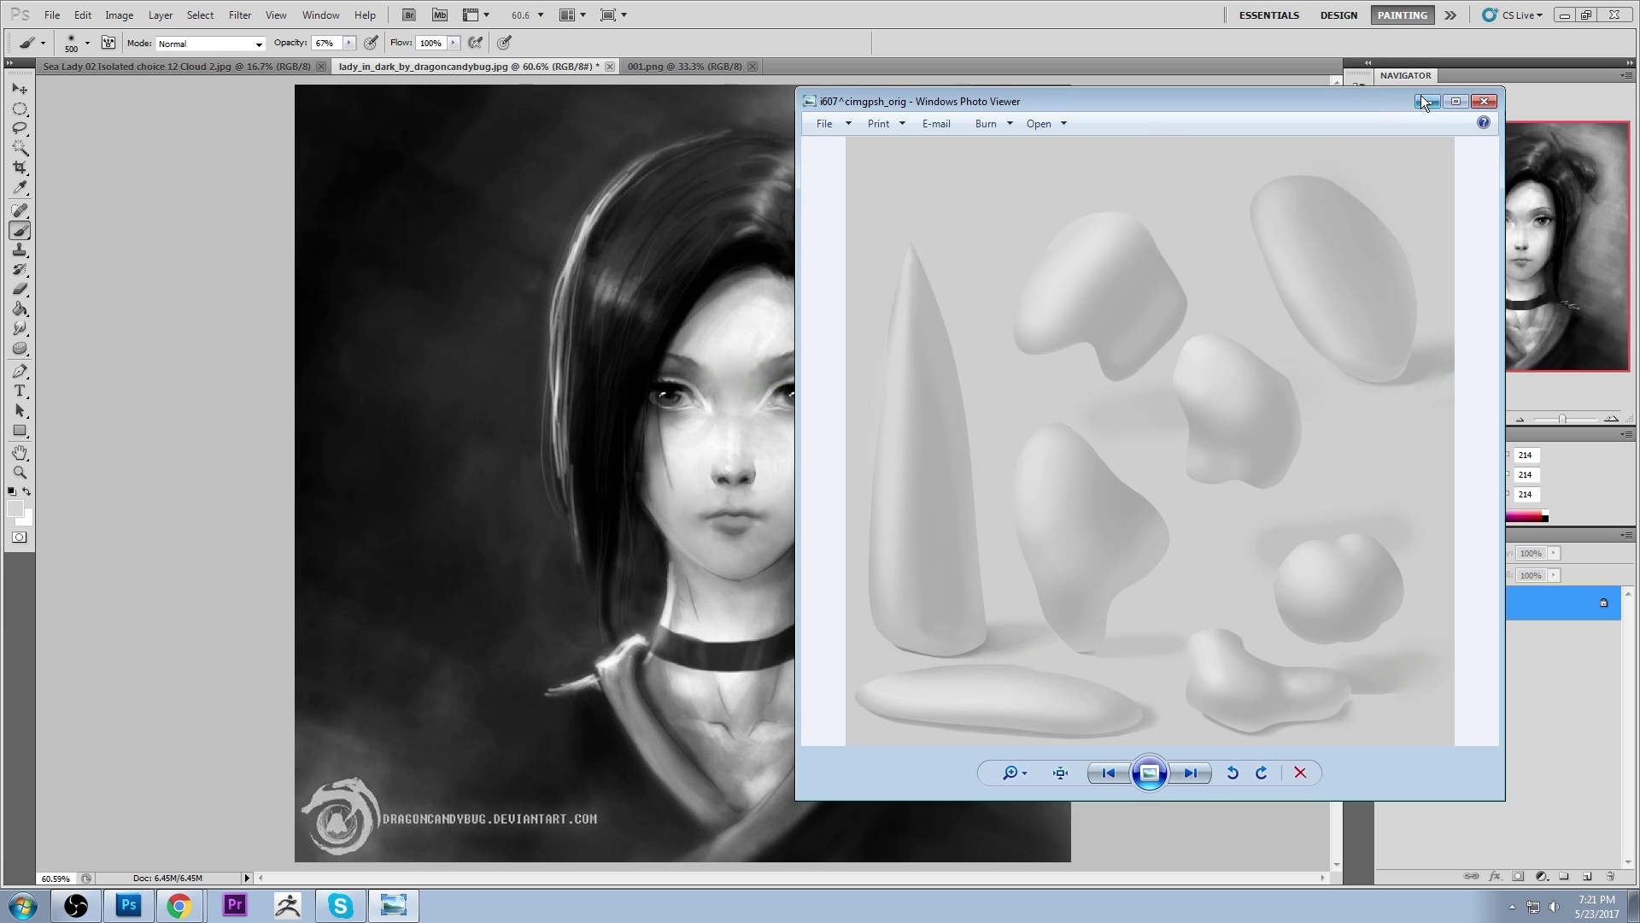
left_click(1480, 99)
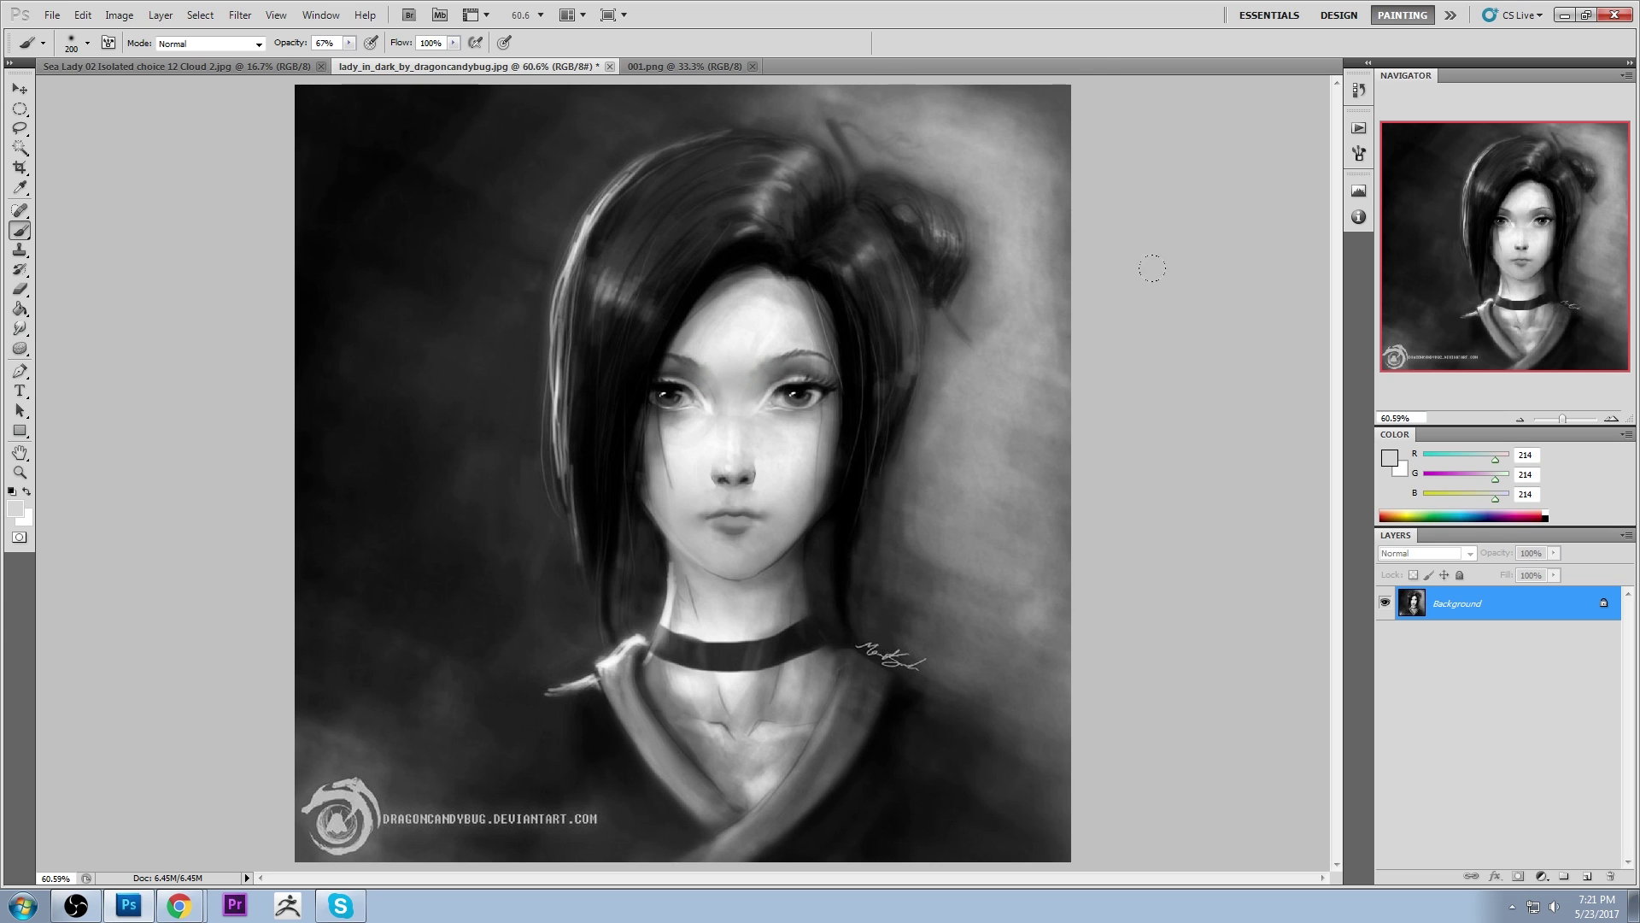
Sample a near-black (24) from the nostril and darken both nostrils with a small brush
key("bracketleft")
key("bracketleft")
key("bracketleft")
key("ctrl+space")
mouse_move(589, 361)
left_mouse_down()
mouse_move(772, 466)
mouse_move(888, 573)
left_mouse_up()
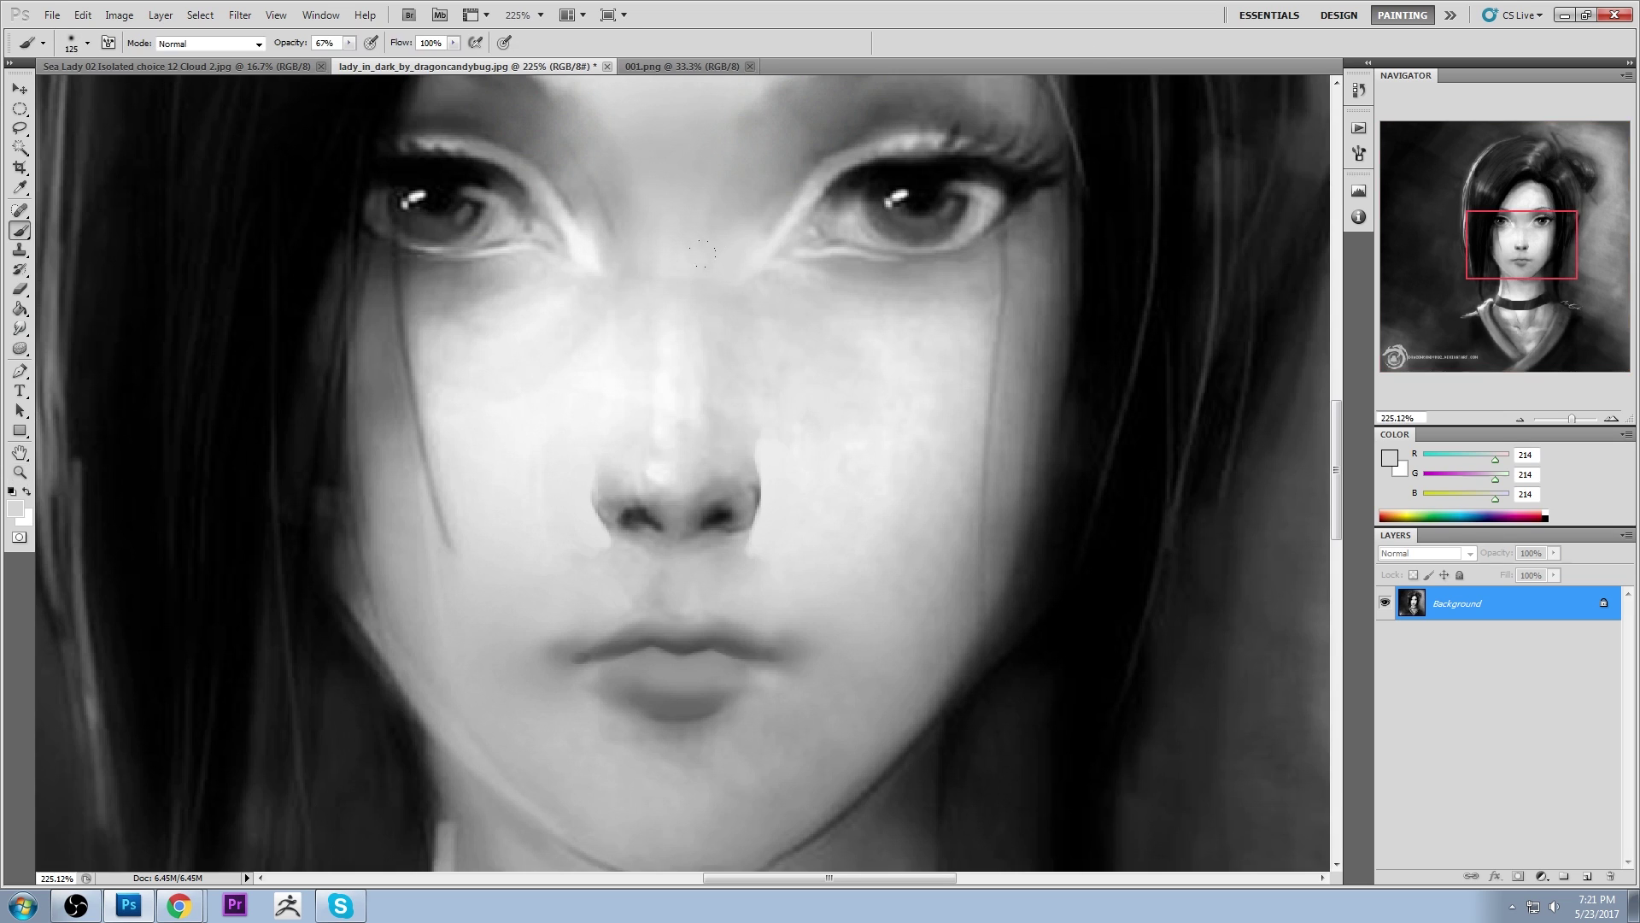
left_click(722, 508, "alt")
key("bracketleft")
key("bracketleft")
key("bracketleft")
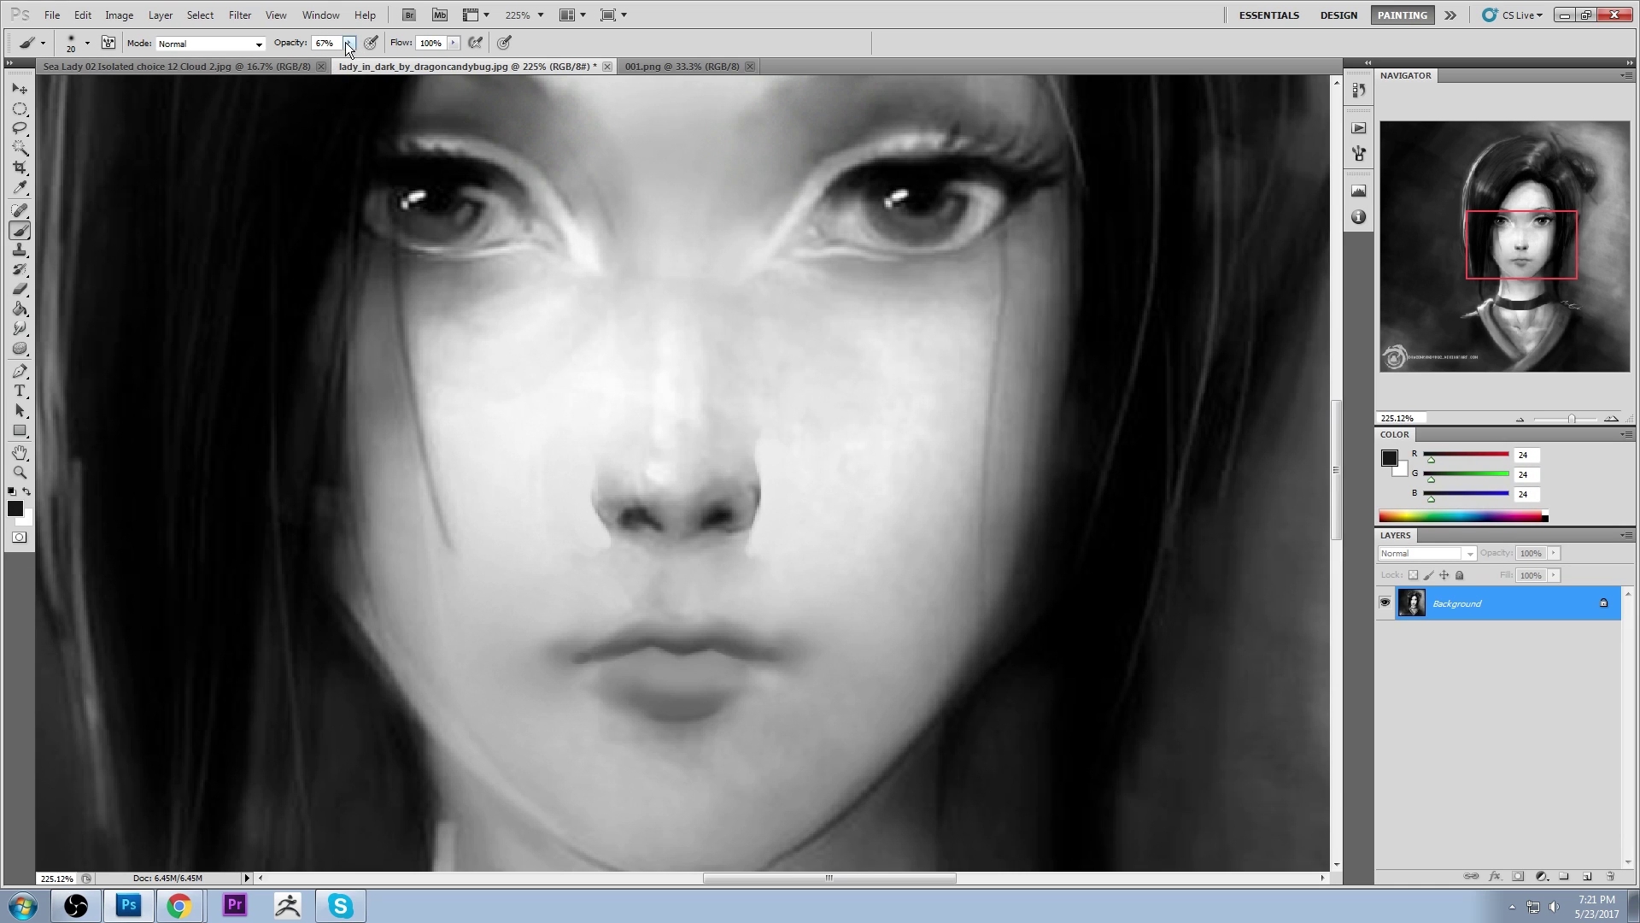
left_click(348, 43)
left_click_drag(369, 59, 370, 59)
key("bracketleft")
left_click_drag(732, 513, 628, 523)
Soften both nostrils with a sampled mid grey (122) using a 60 px brush at 33% opacity
key("bracketright")
key("bracketright")
key("bracketright")
key("bracketright")
key("bracketright")
mouse_move(349, 42)
left_mouse_down()
mouse_move(302, 53)
mouse_move(347, 47)
mouse_move(331, 57)
left_mouse_up()
left_click(739, 499, "alt")
key("bracketright")
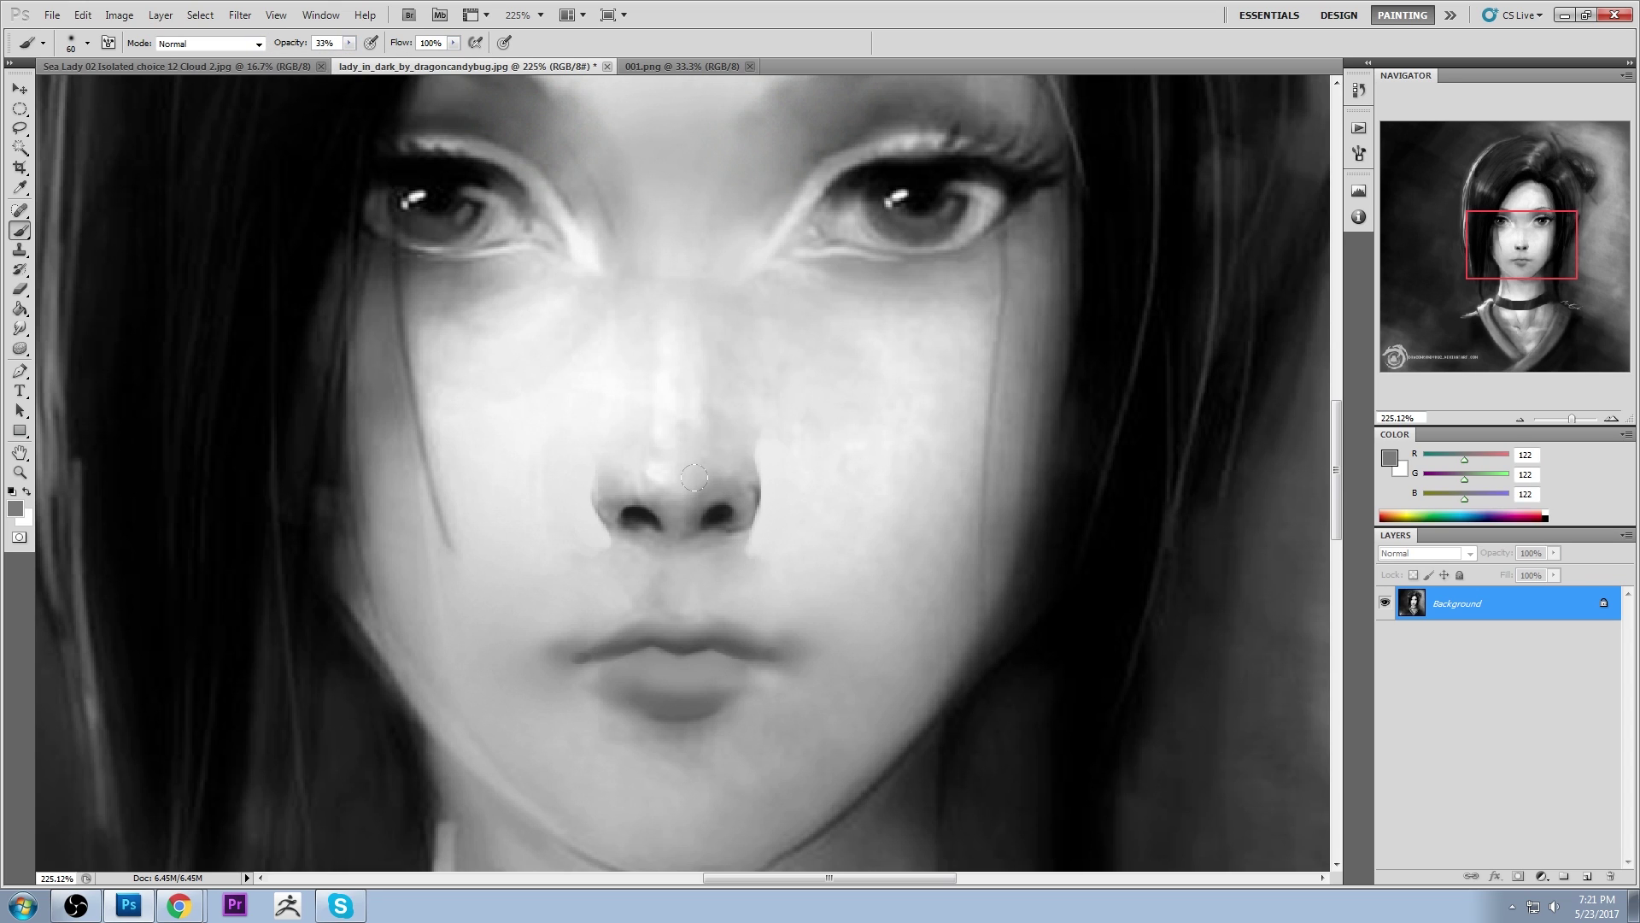
left_click(718, 514)
mouse_move(621, 486)
left_mouse_down()
mouse_move(757, 473)
mouse_move(642, 513)
left_mouse_up()
left_click(718, 514)
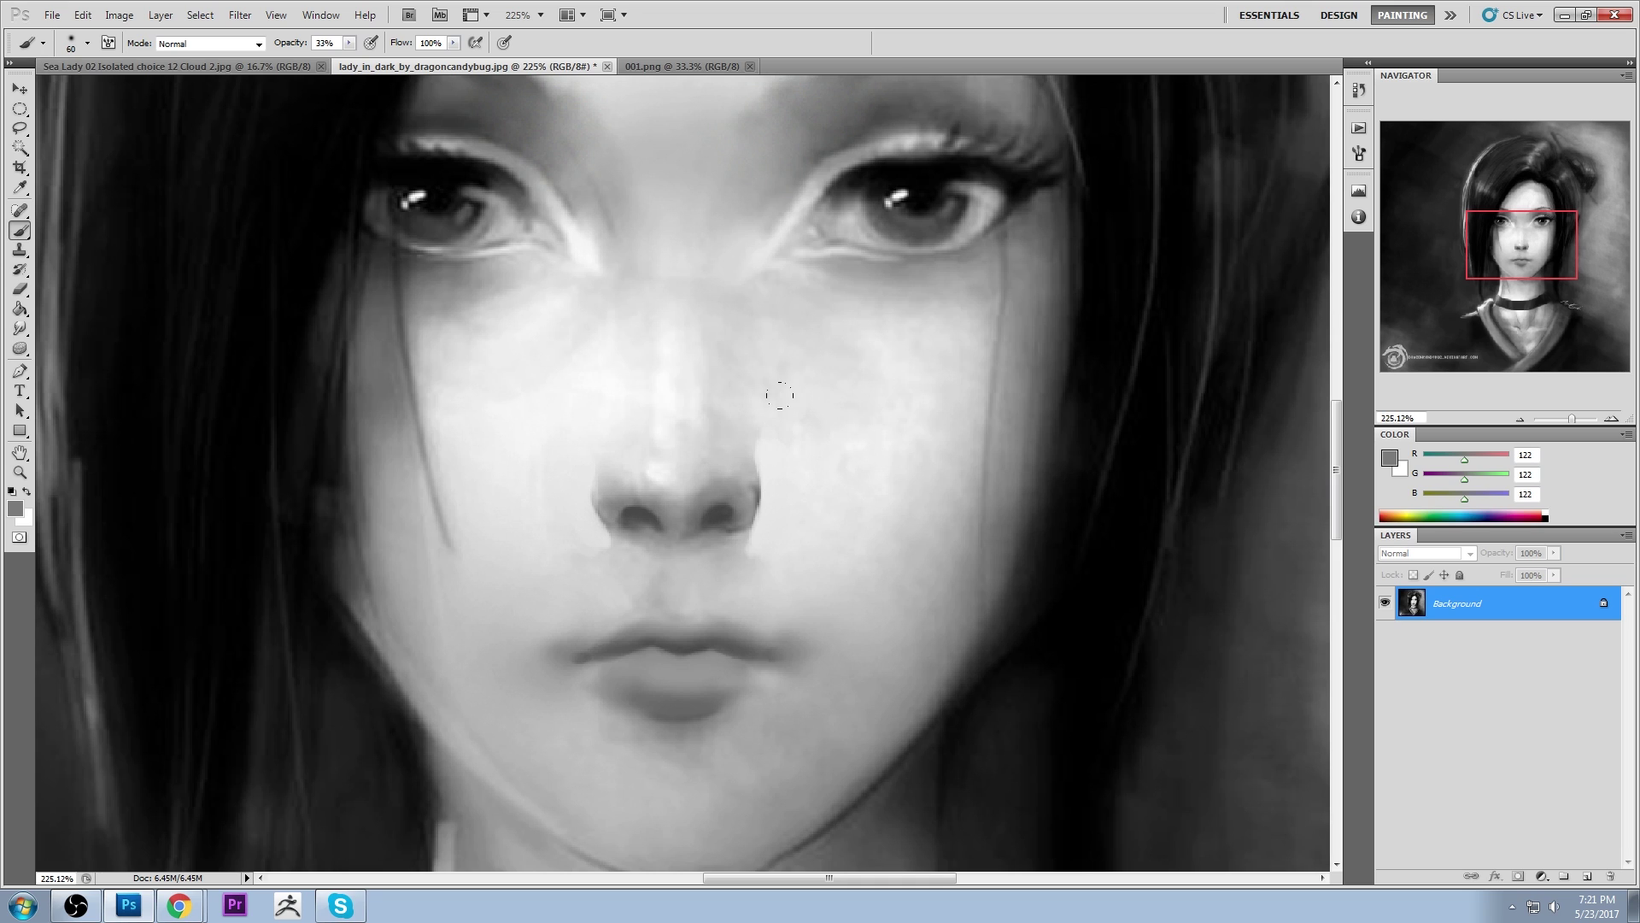
Repaint the underside of the nose between the nostrils with sampled greys, using a 30 px brush at 75% opacity
left_click(717, 491, "alt")
left_click_drag(350, 43, 388, 62)
key("bracketleft")
key("bracketleft")
key("bracketleft")
key("bracketleft")
key("bracketright")
key("bracketright")
key("bracketright")
left_click(691, 498, "alt")
left_click(659, 493, "alt")
mouse_move(627, 486)
left_mouse_down()
mouse_move(595, 492)
mouse_move(606, 513)
mouse_move(598, 491)
mouse_move(602, 509)
mouse_move(617, 467)
mouse_move(704, 460)
mouse_move(637, 521)
mouse_move(682, 507)
left_mouse_up()
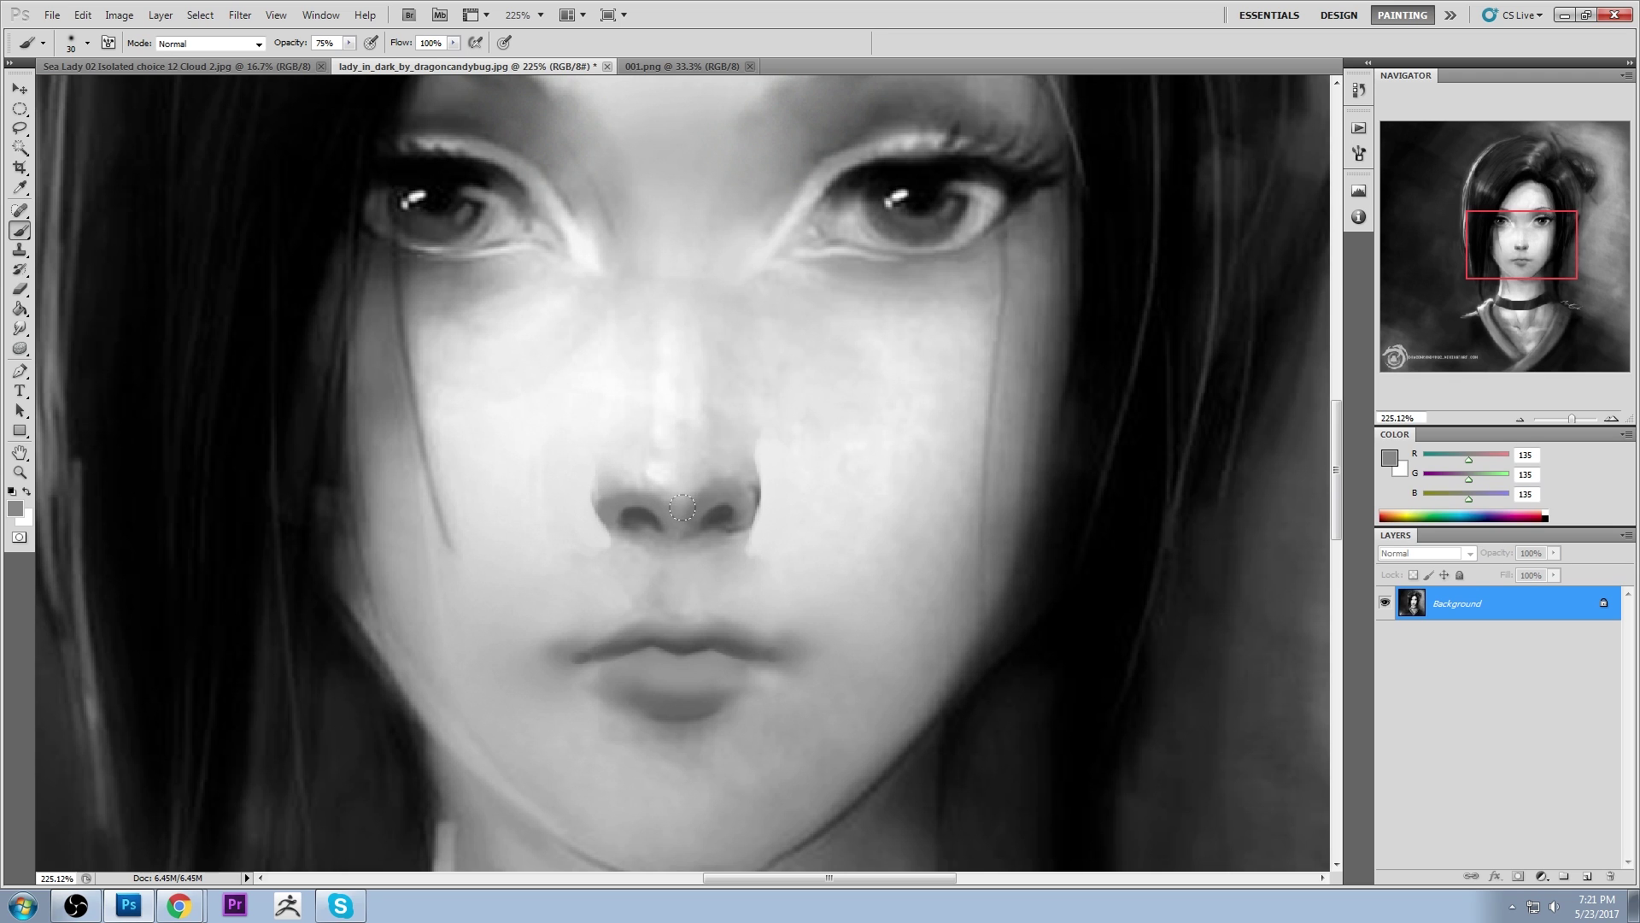
Deepen the shadow beneath the nose tip with darker sampled greys (117, 103)
left_click(692, 507, "alt")
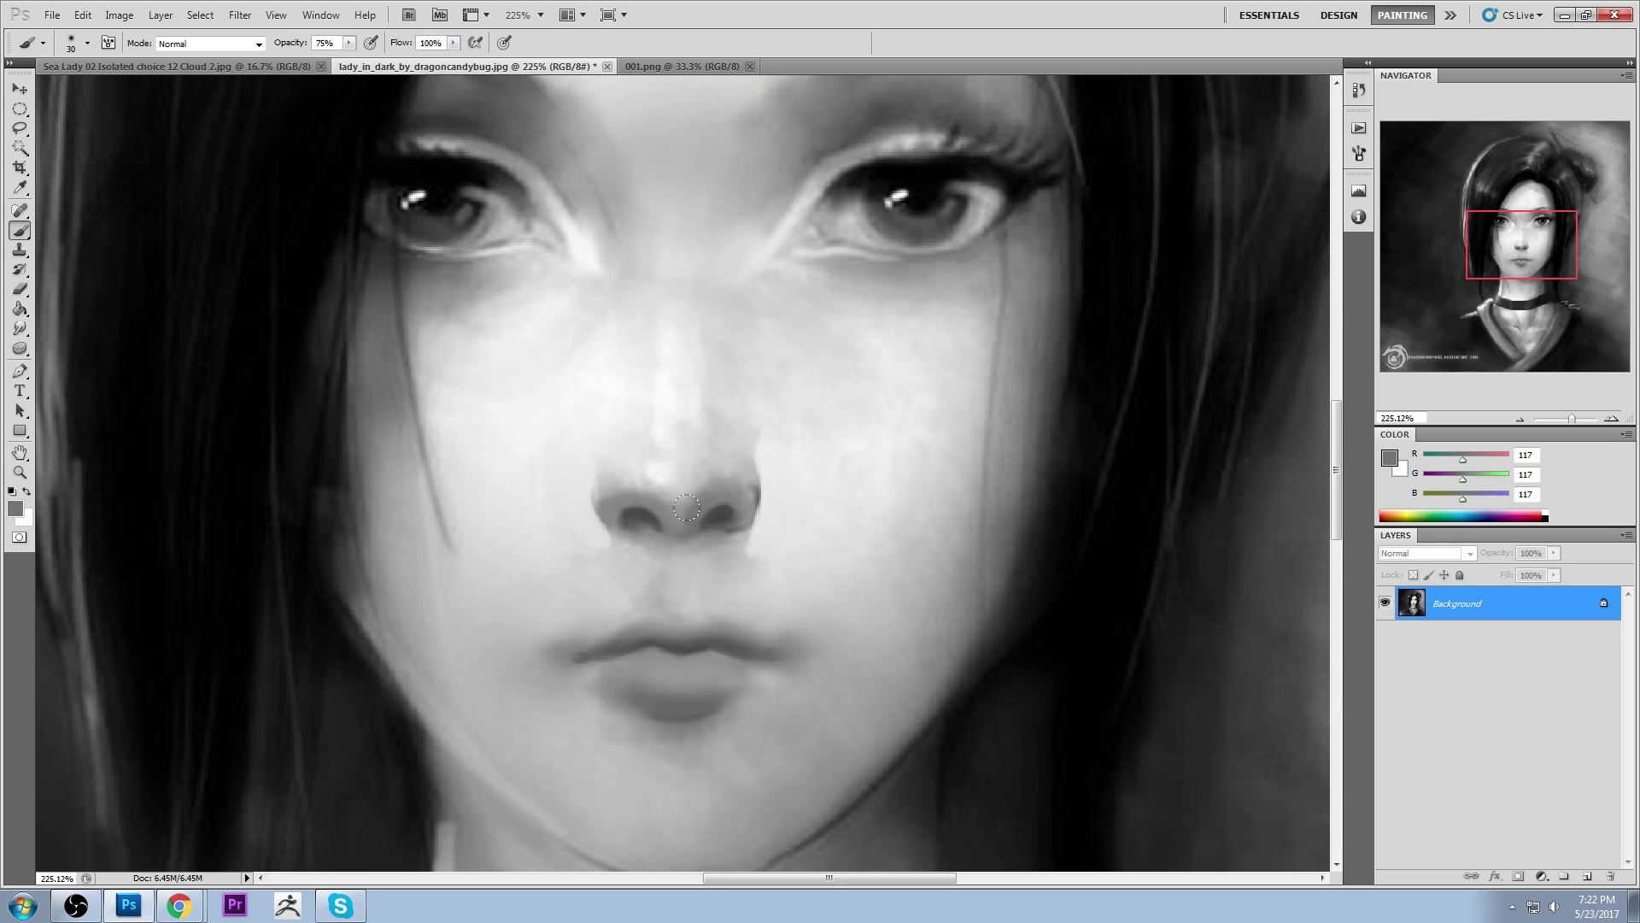
left_click(701, 523, "alt")
left_click_drag(687, 515, 683, 523)
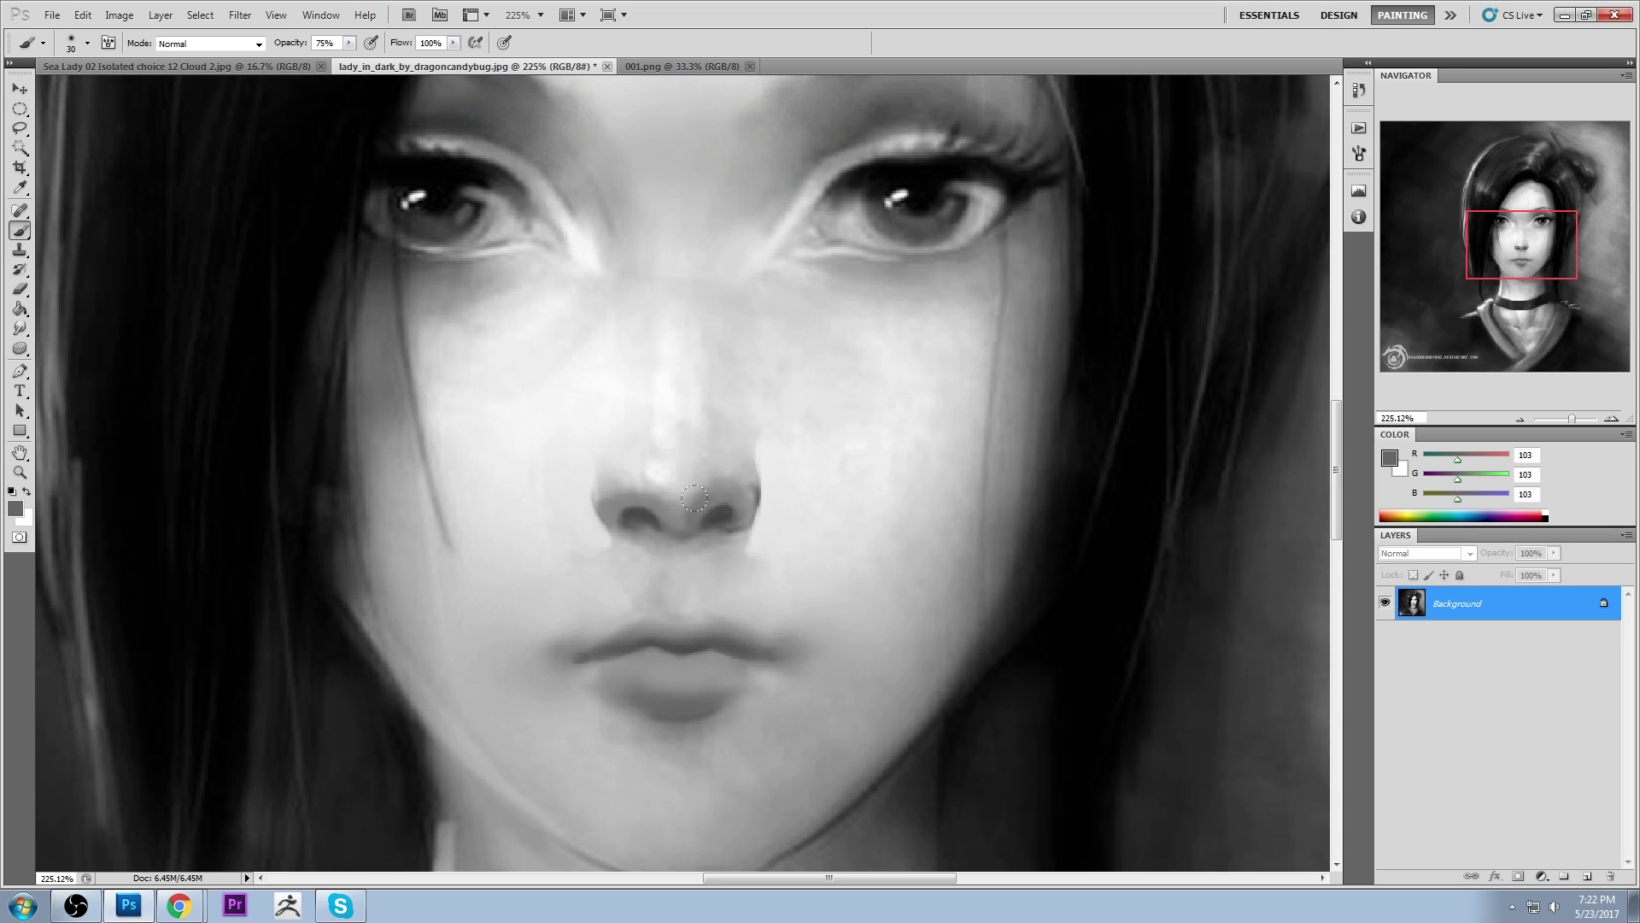
Sample lighter skin tones (179, 231) to refine the outer edge of the nostril on the hair-bun side
left_click(747, 479, "alt")
left_click(743, 470, "alt")
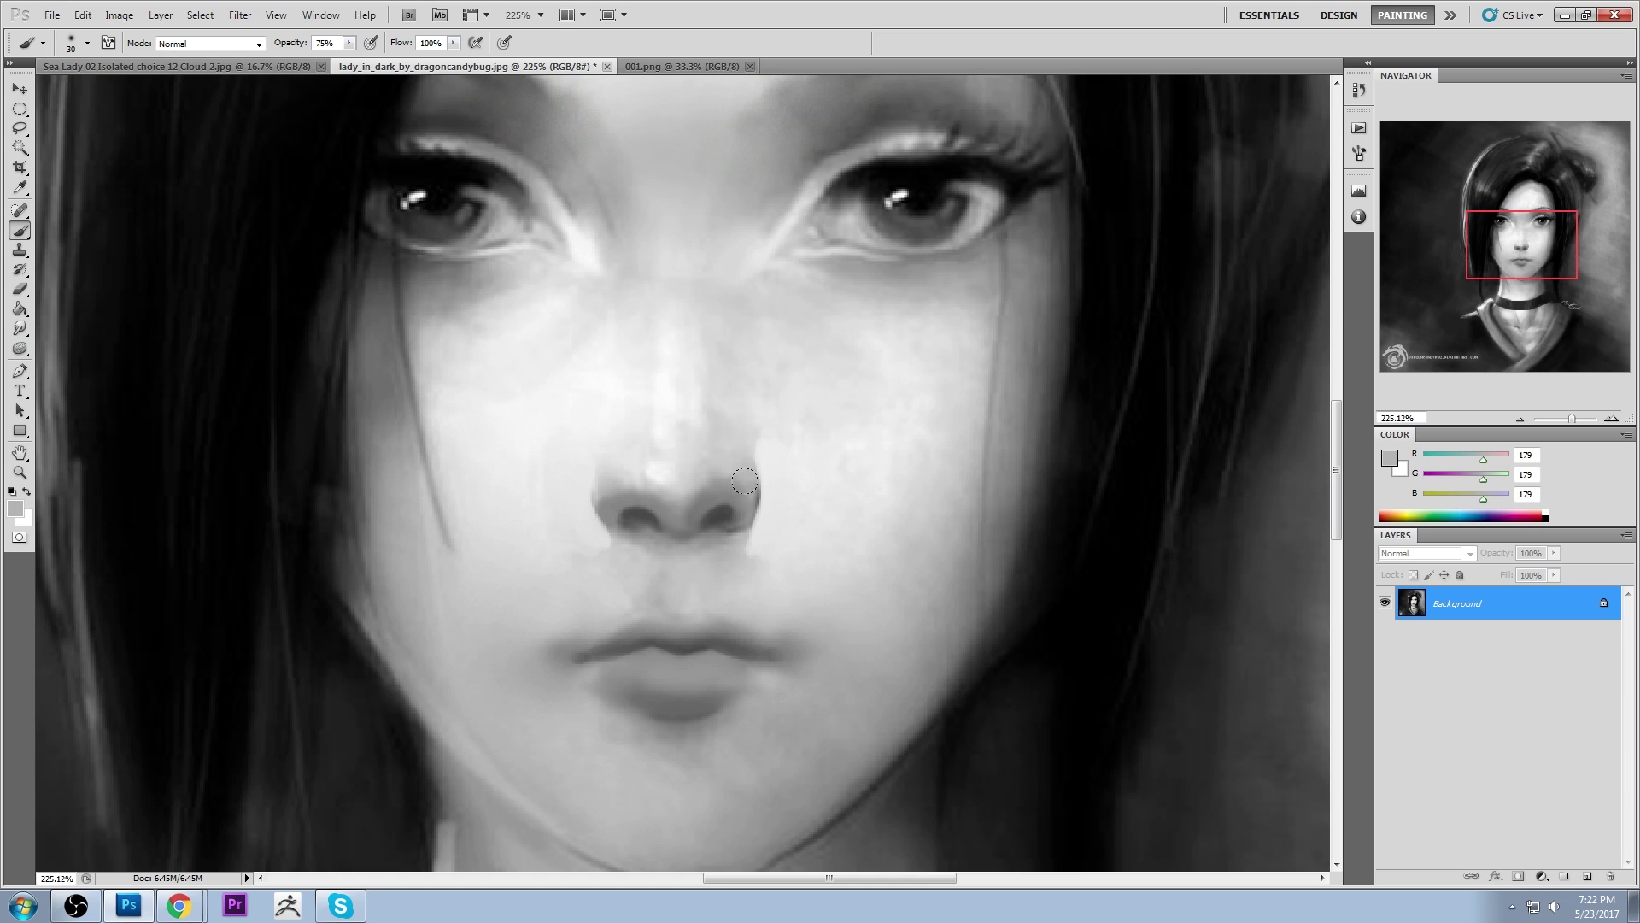
left_click(764, 501, "alt")
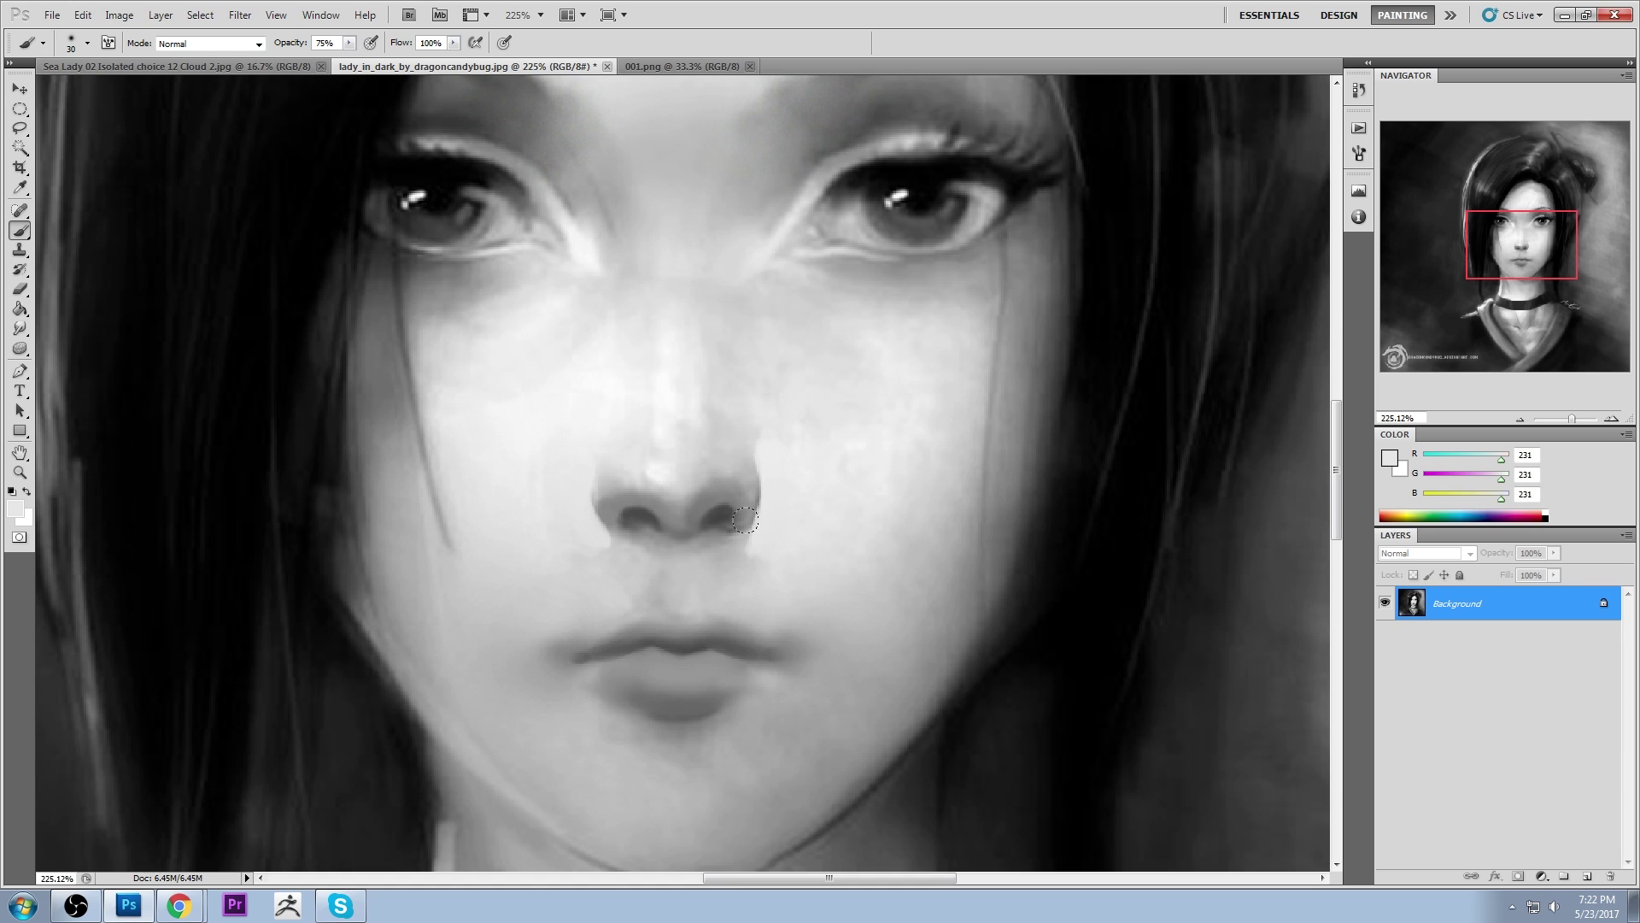
Sample a light skin tone (225) from the cheek and lighten the skin between the nose and upper lip
left_click(565, 461, "alt")
left_click(593, 532, "alt")
left_click_drag(601, 560, 614, 572)
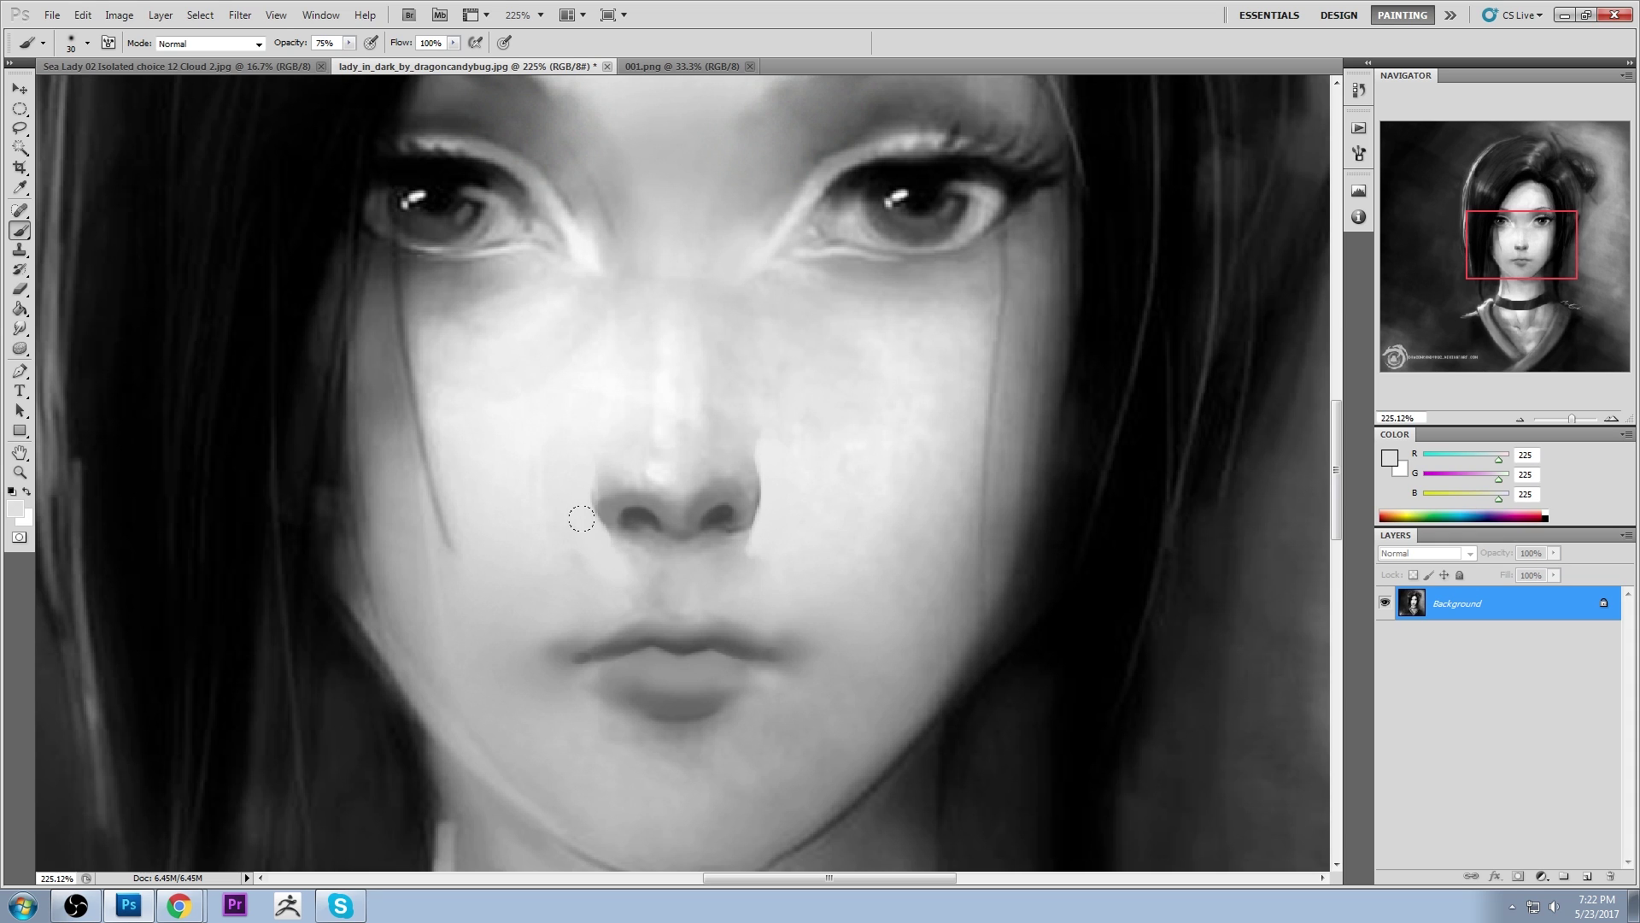
mouse_move(743, 543)
left_mouse_down()
mouse_move(717, 576)
mouse_move(761, 515)
mouse_move(761, 551)
mouse_move(684, 597)
left_mouse_up()
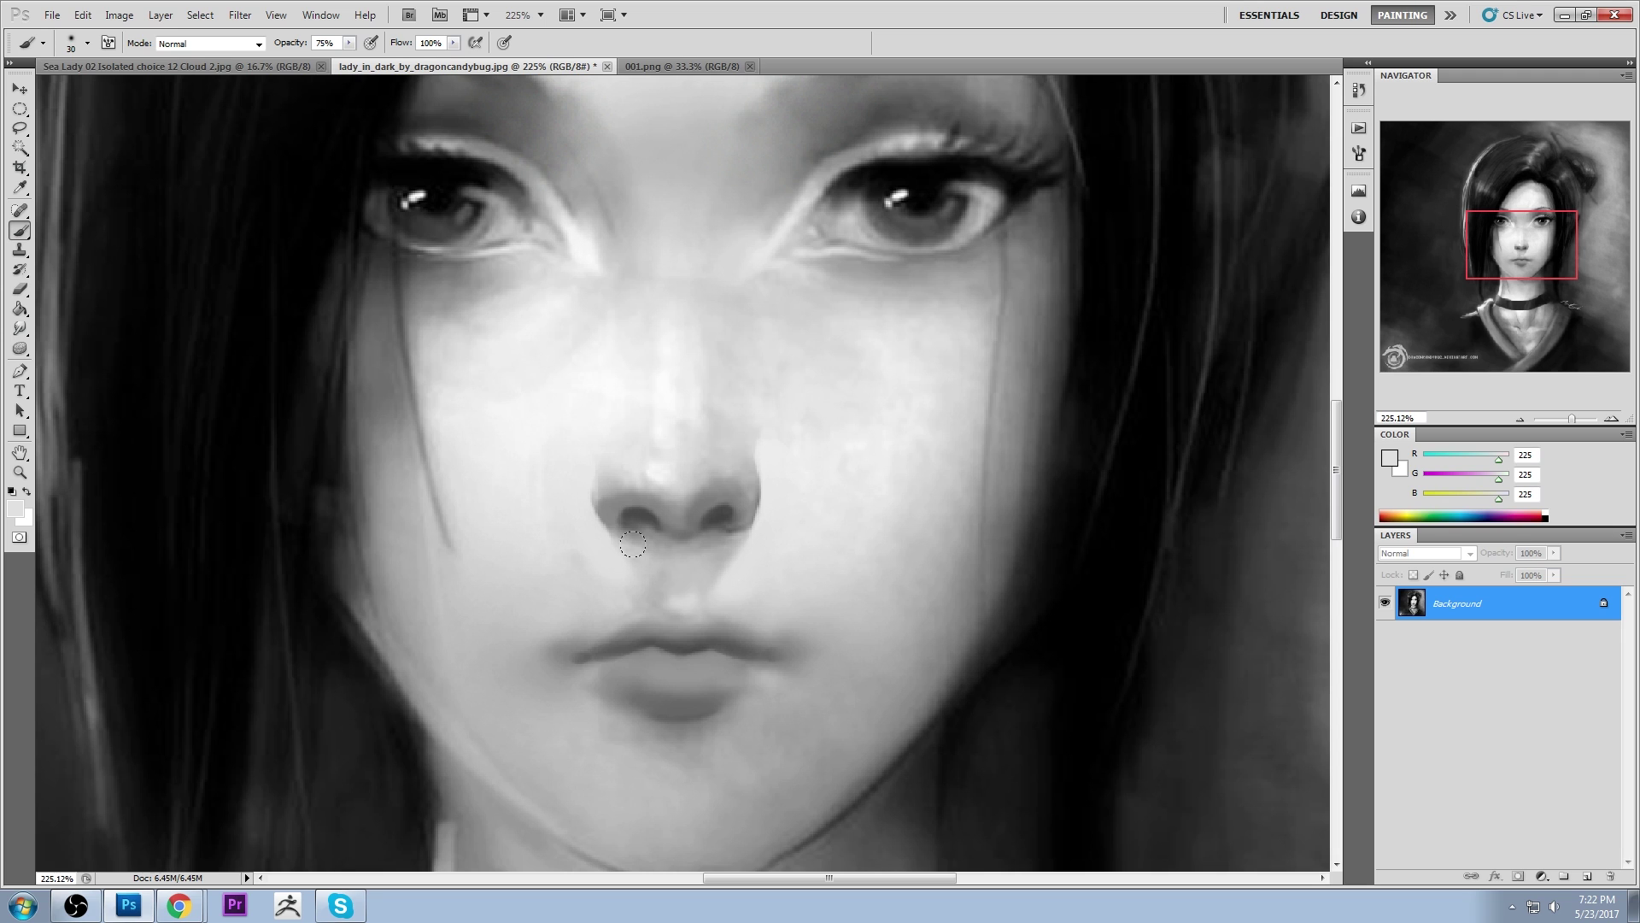
Enlarge the brush to 50 px and sample a light grey (210) beside the philtrum
key("ctrl+minus")
key("ctrl+minus")
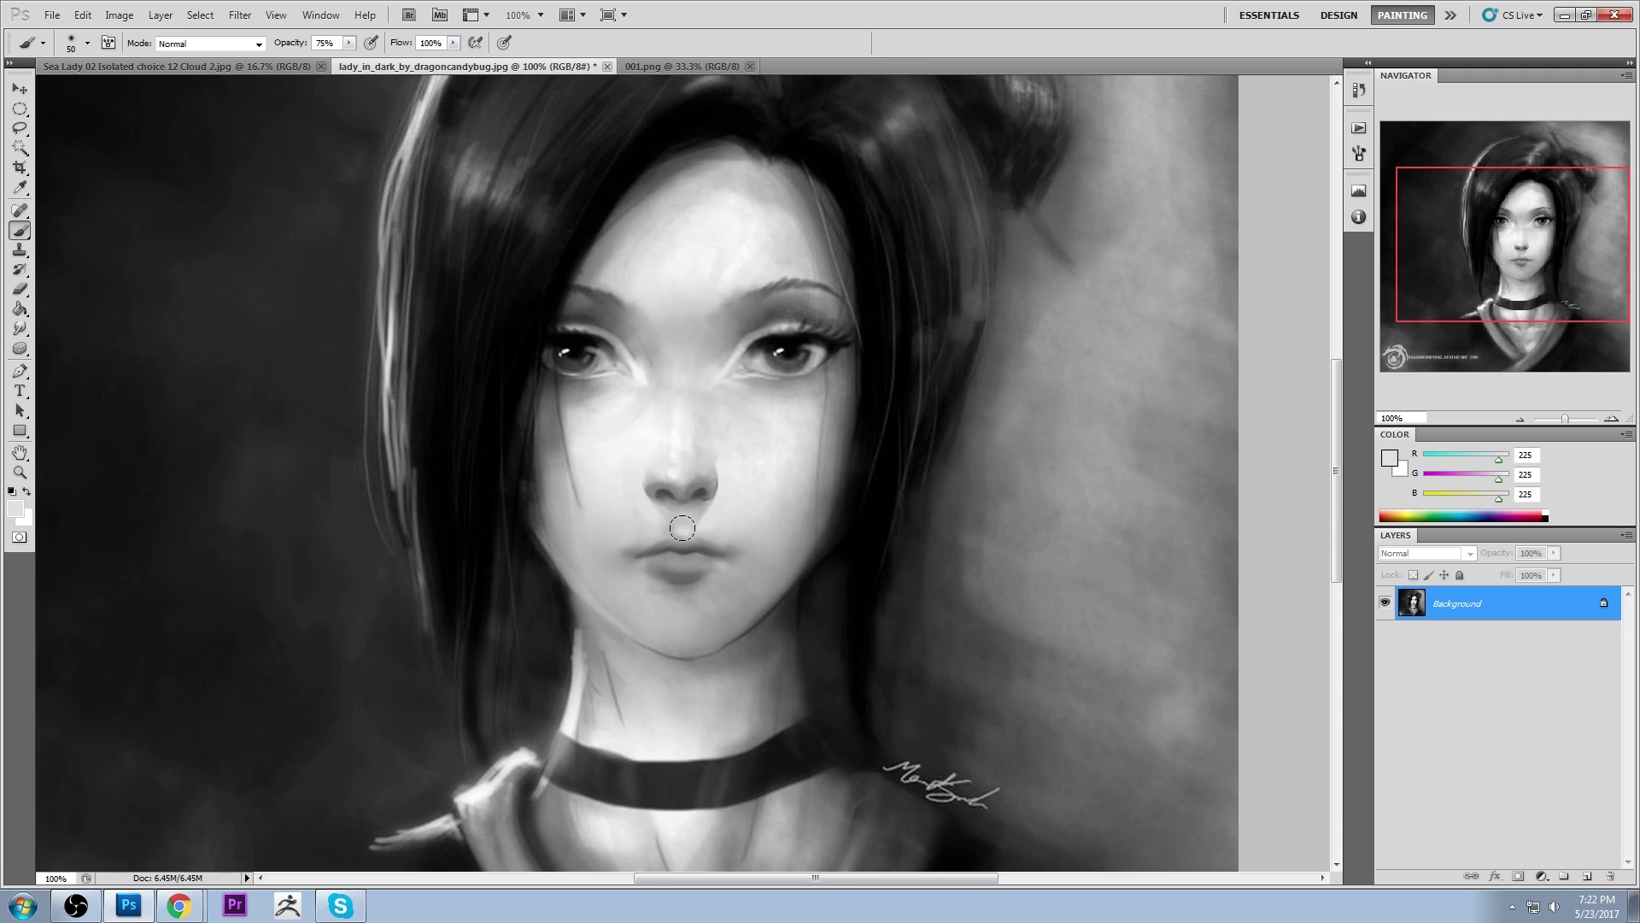
key("bracketright")
key("bracketright")
left_click(658, 523, "alt")
Switch to the Smudge tool, reducing its size and strength for blending the area around the nose and mouth
left_click_drag(19, 328, 60, 364)
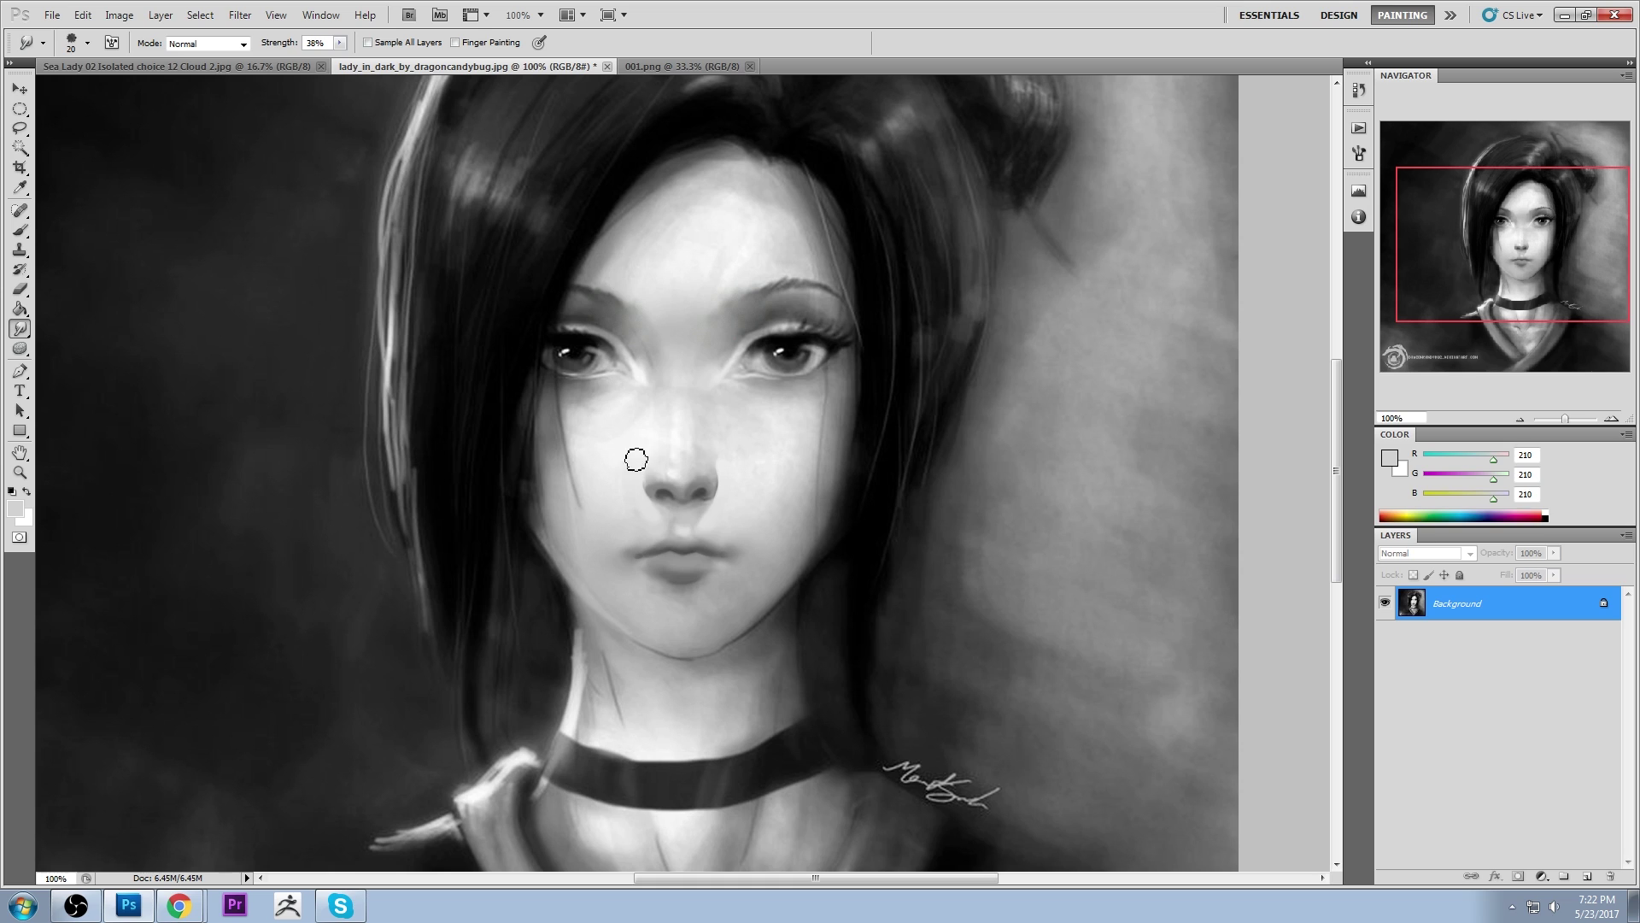
key("bracketleft")
key("bracketleft")
key("bracketleft")
left_click_drag(339, 42, 318, 57)
Return to the Brush, sample skin tones beside the mouth (208, 210) and enlarge it to 300 px
key("b")
left_click(725, 532, "alt")
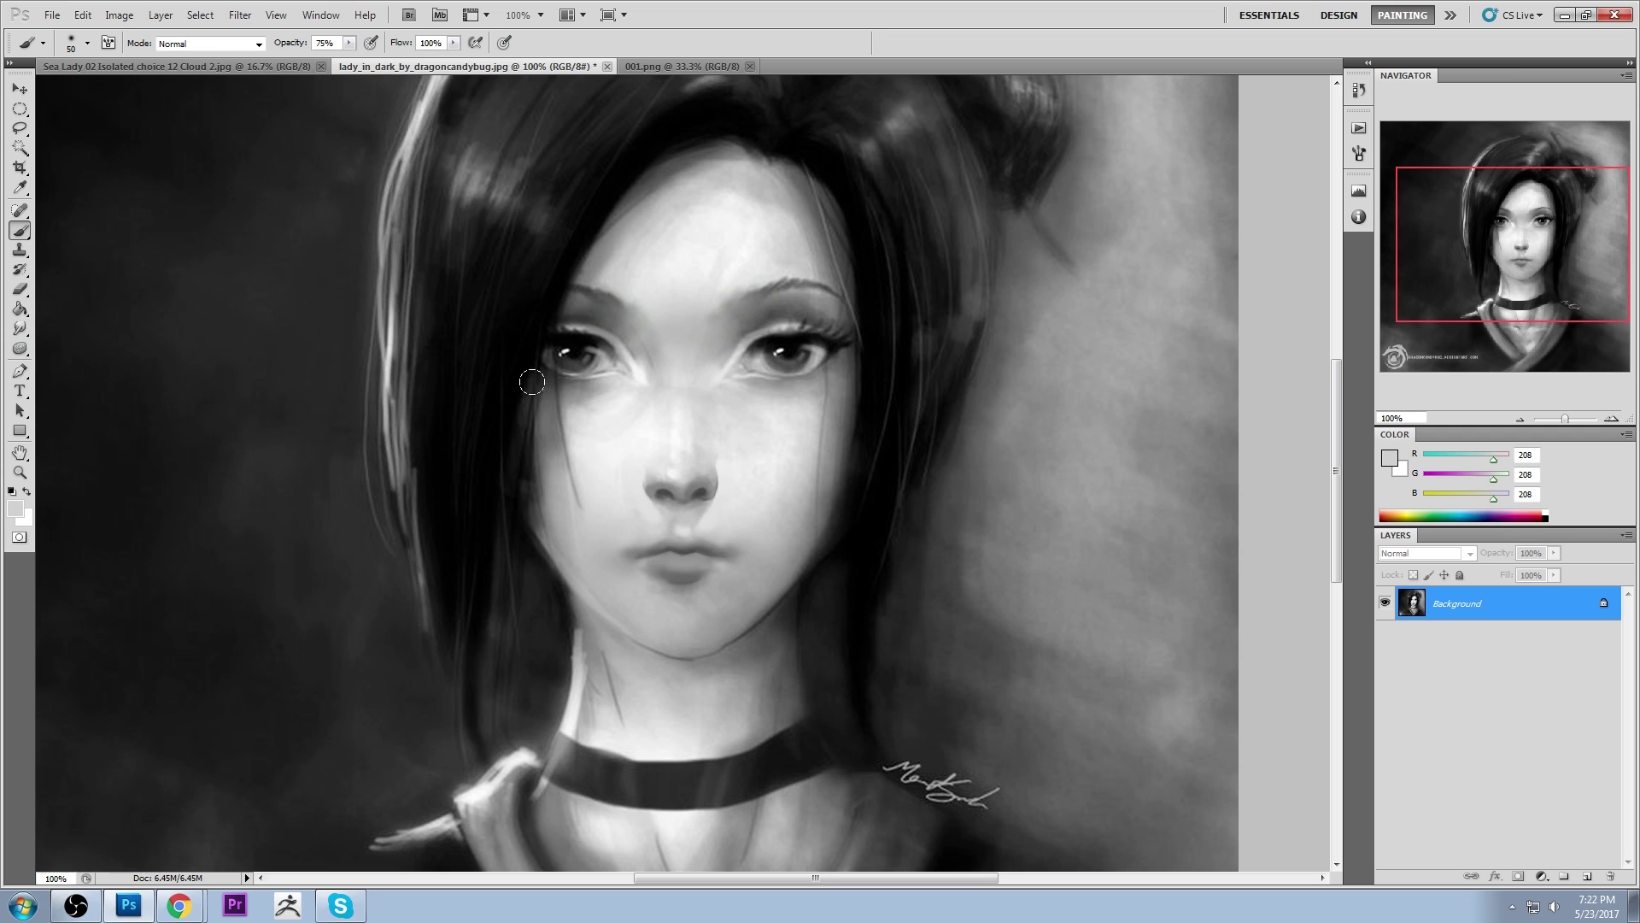
key("bracketright")
key("bracketright")
left_click_drag(349, 43, 323, 60)
key("bracketright")
key("bracketright")
left_click(733, 525, "alt")
Lighten the lips and surrounding skin with a sampled light grey (205), using Lighten mode at 31% opacity
key("3")
key("1")
left_click(252, 44)
left_click(171, 210)
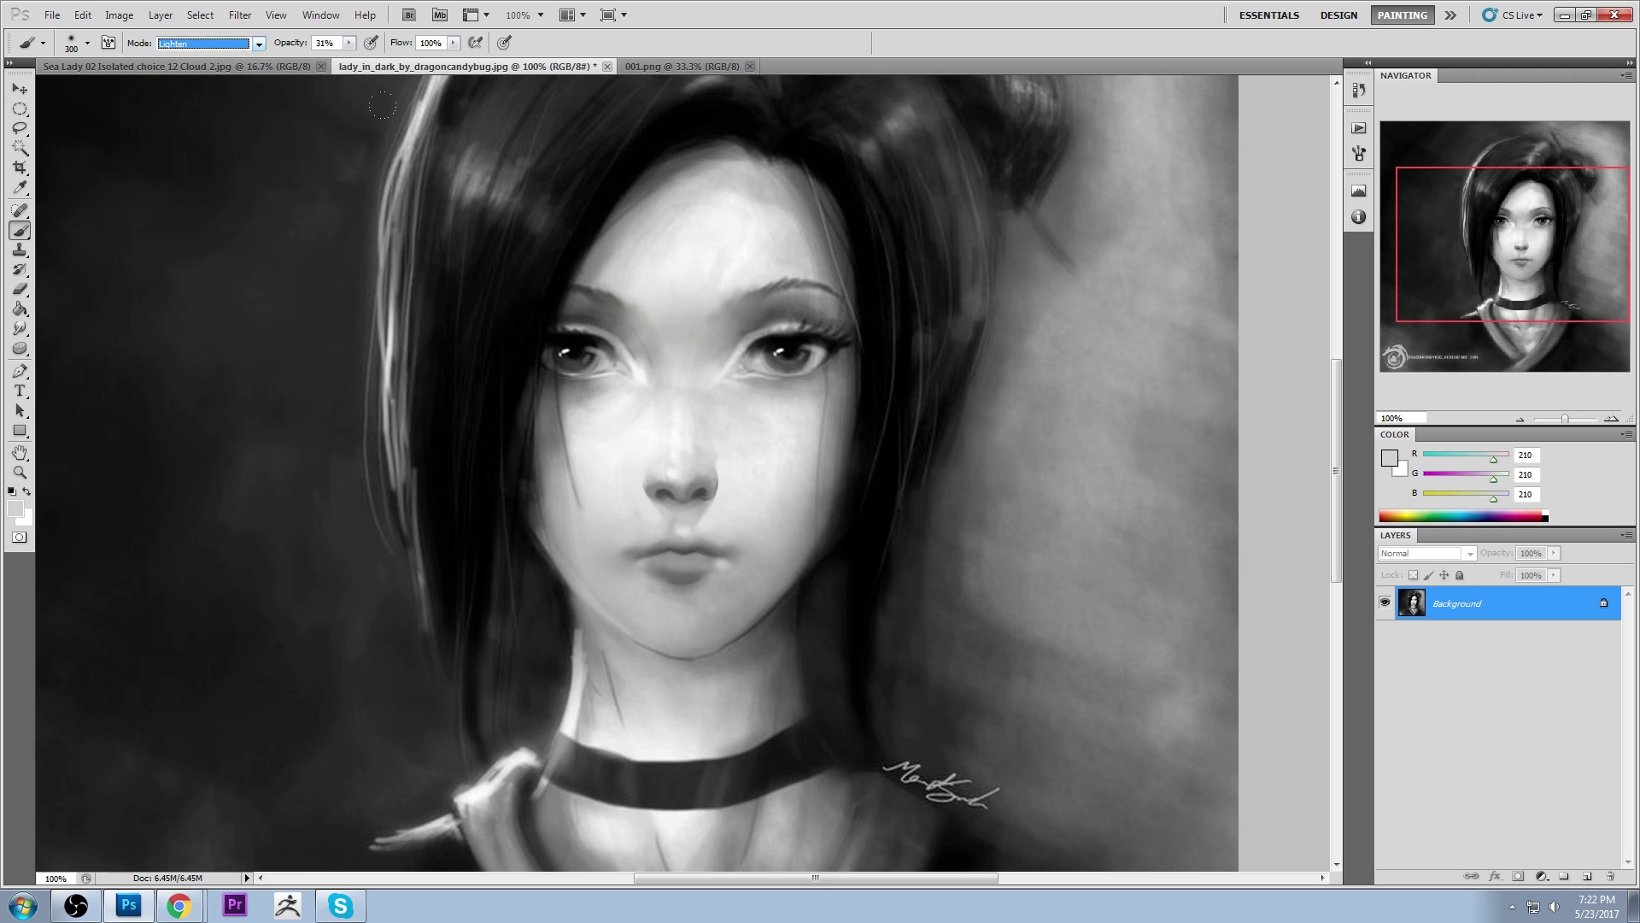
left_click(759, 511, "alt")
left_click_drag(711, 549, 631, 566)
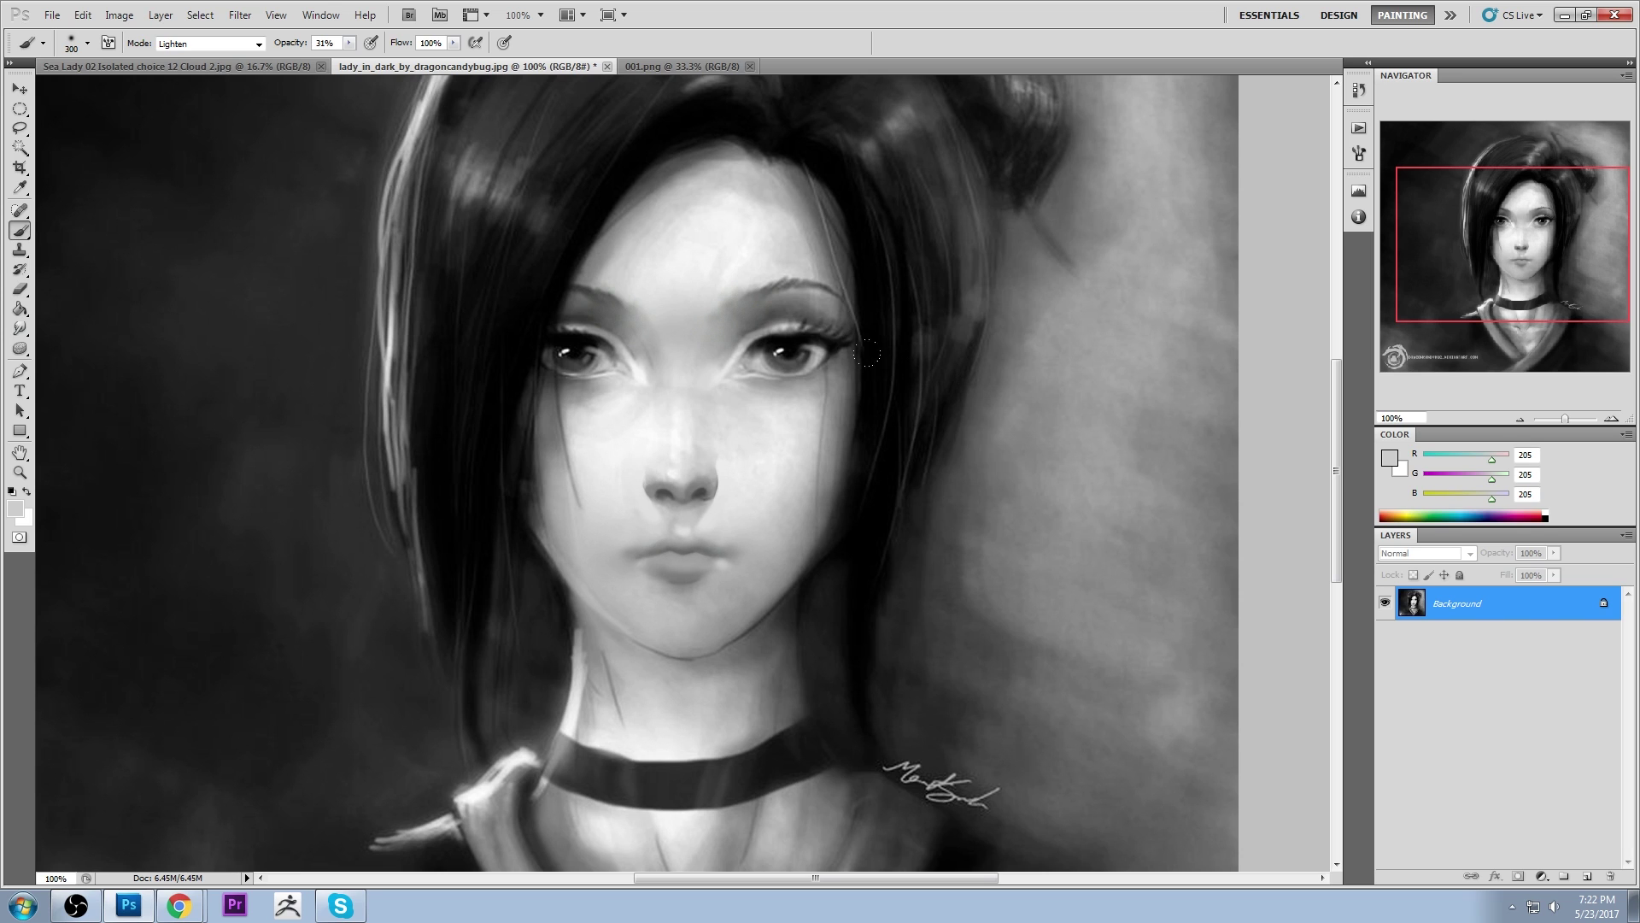
Sample a near-black (2) from the eye's upper lash line and add a new layer above the Background
key("z")
left_click_drag(382, 213, 916, 695)
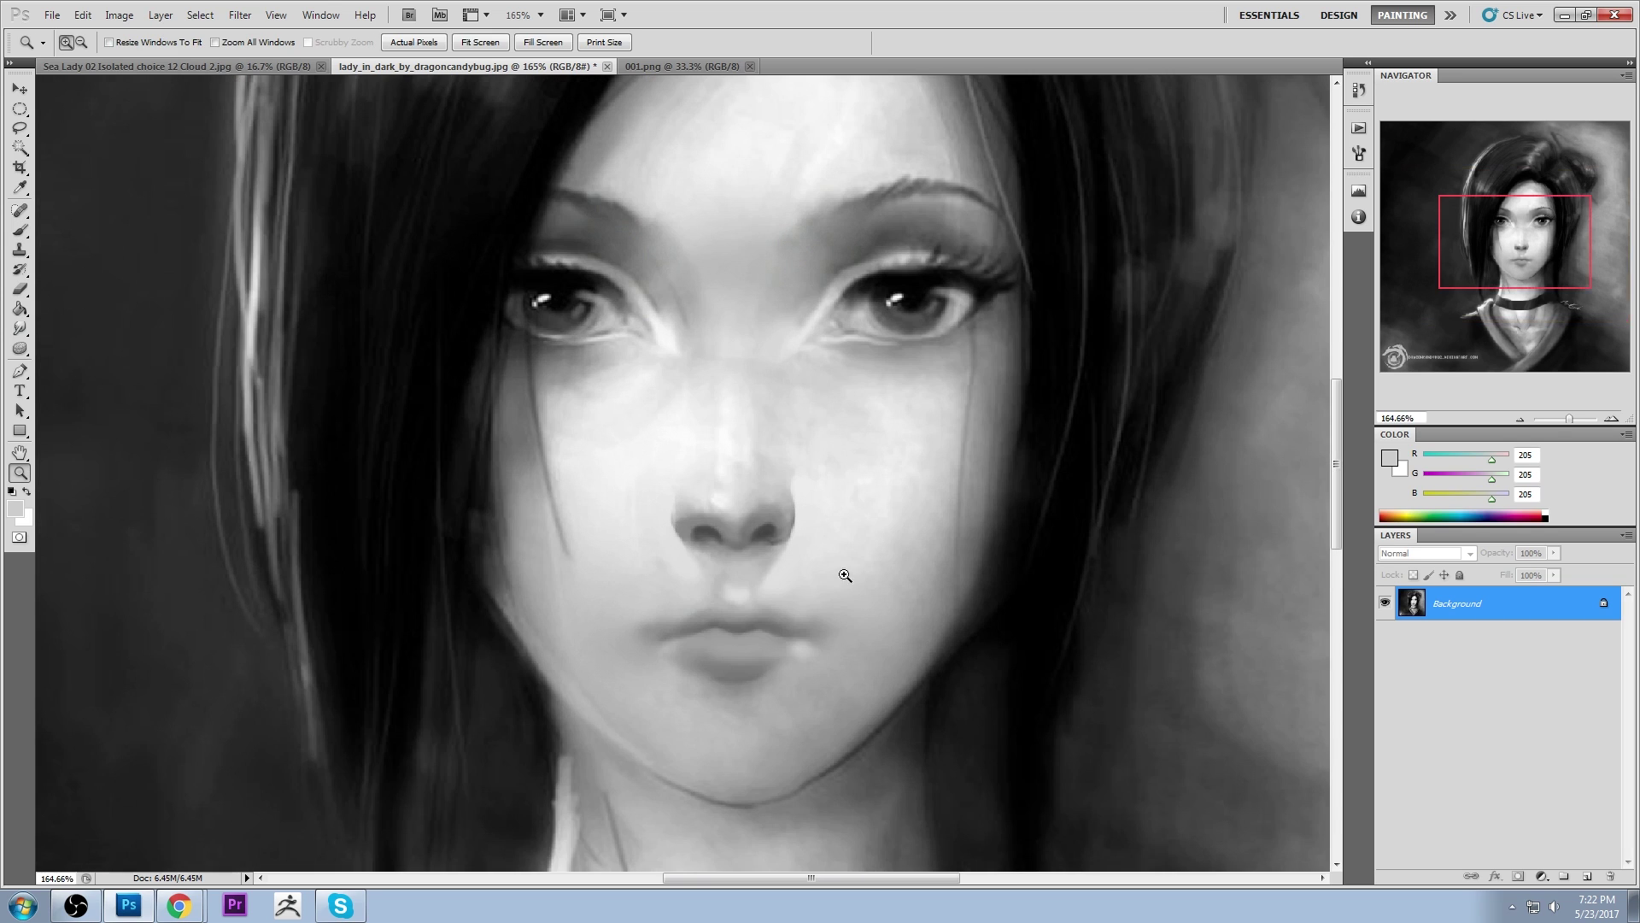
left_click(921, 273, "alt")
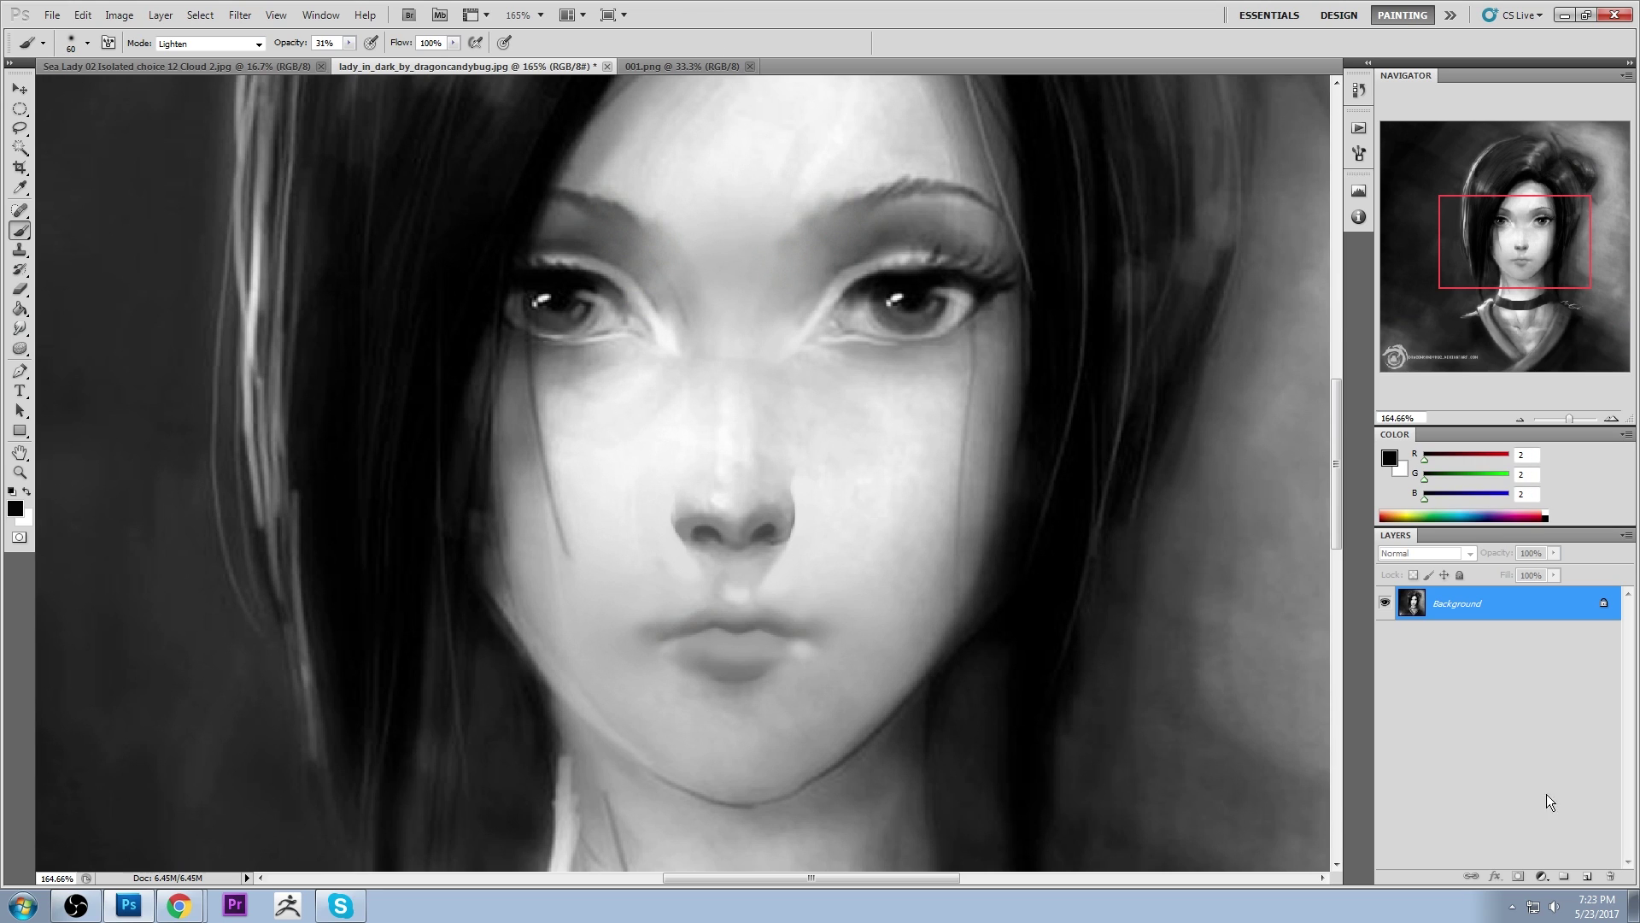
left_click(1586, 877)
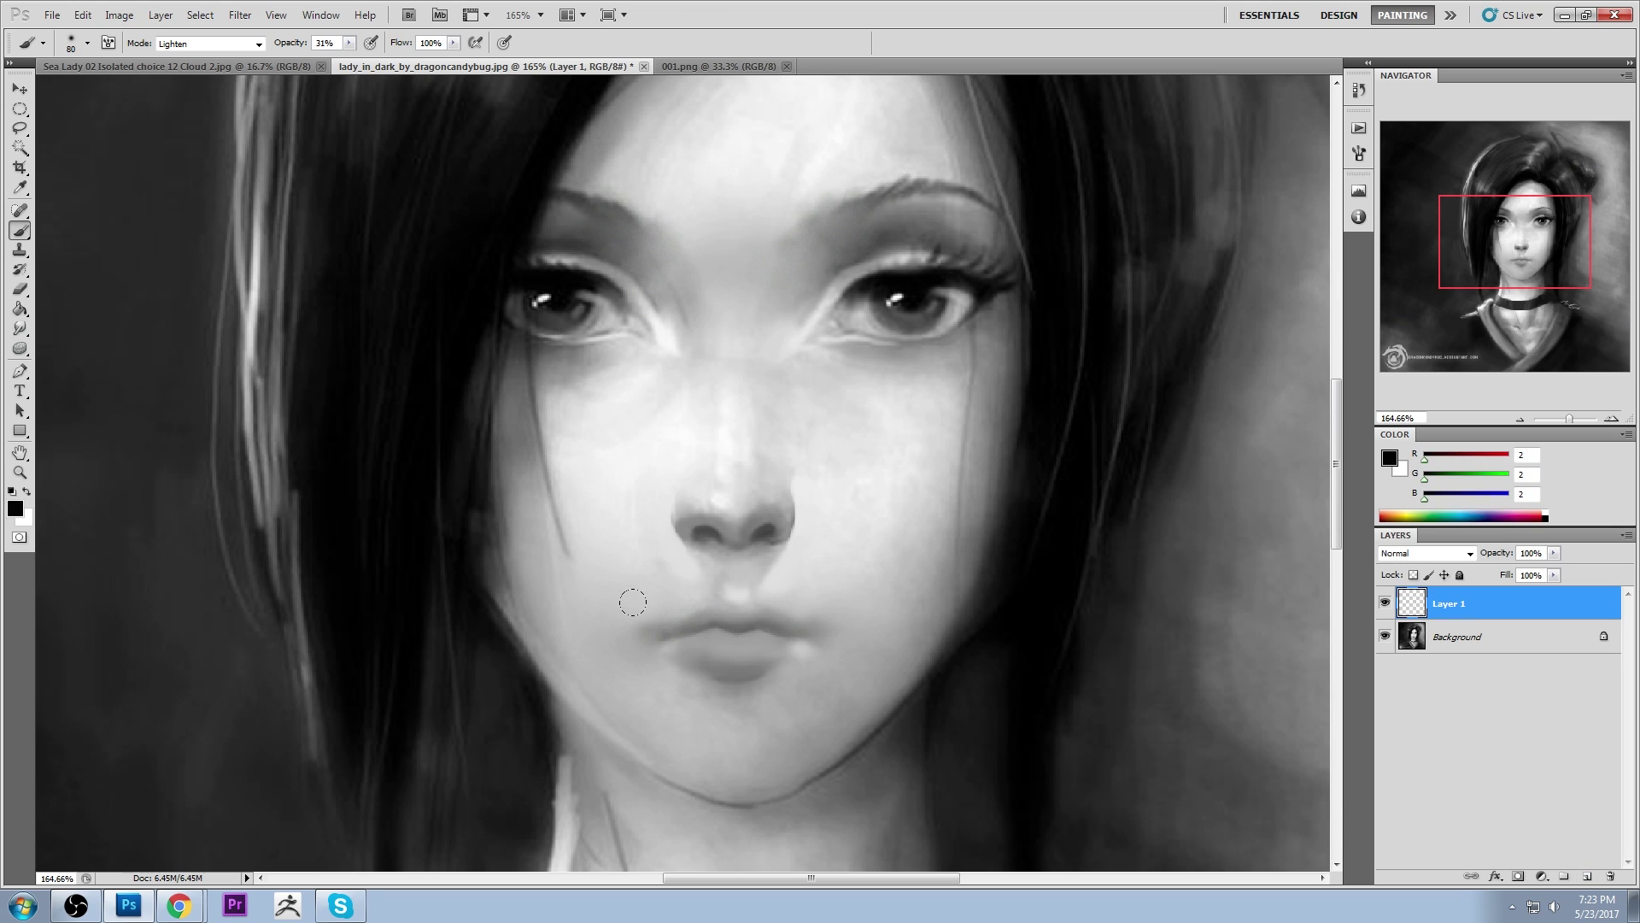
Paint dark accents at the corners of the mouth on the new layer with a smaller brush
key("bracketleft")
key("bracketleft")
key("bracketleft")
left_click_drag(633, 607, 647, 623)
key("bracketleft")
key("bracketright")
key("bracketright")
key("bracketleft")
Soften the dark mouth corners with the Smudge tool at 19% strength, using an enlarged tip
left_click(21, 329)
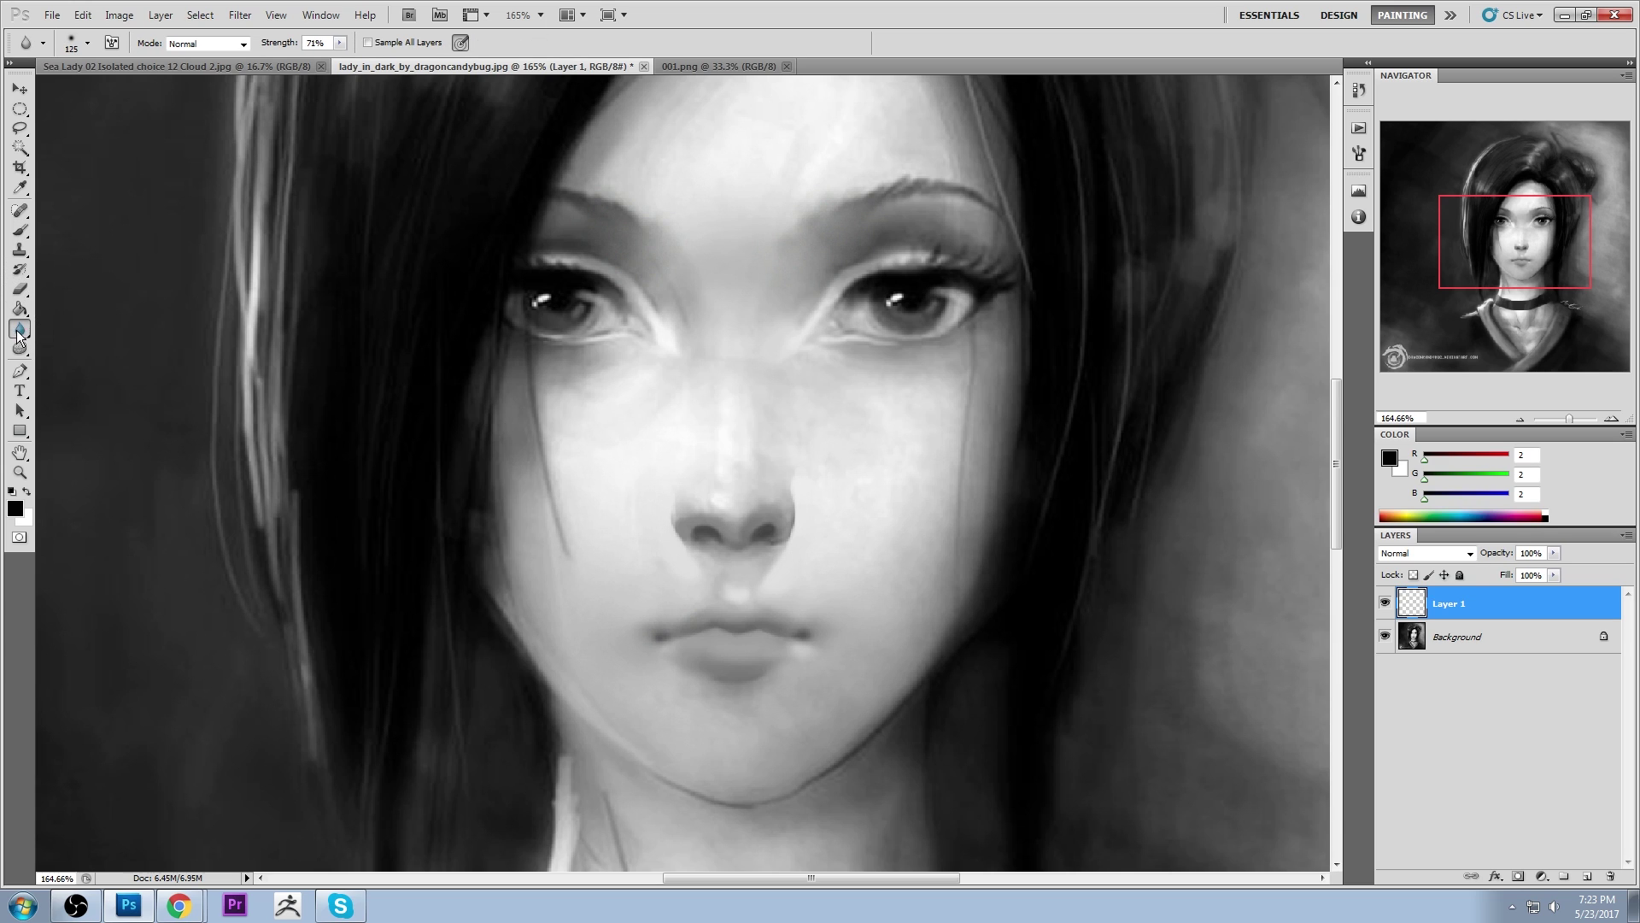
left_click_drag(19, 335, 91, 355)
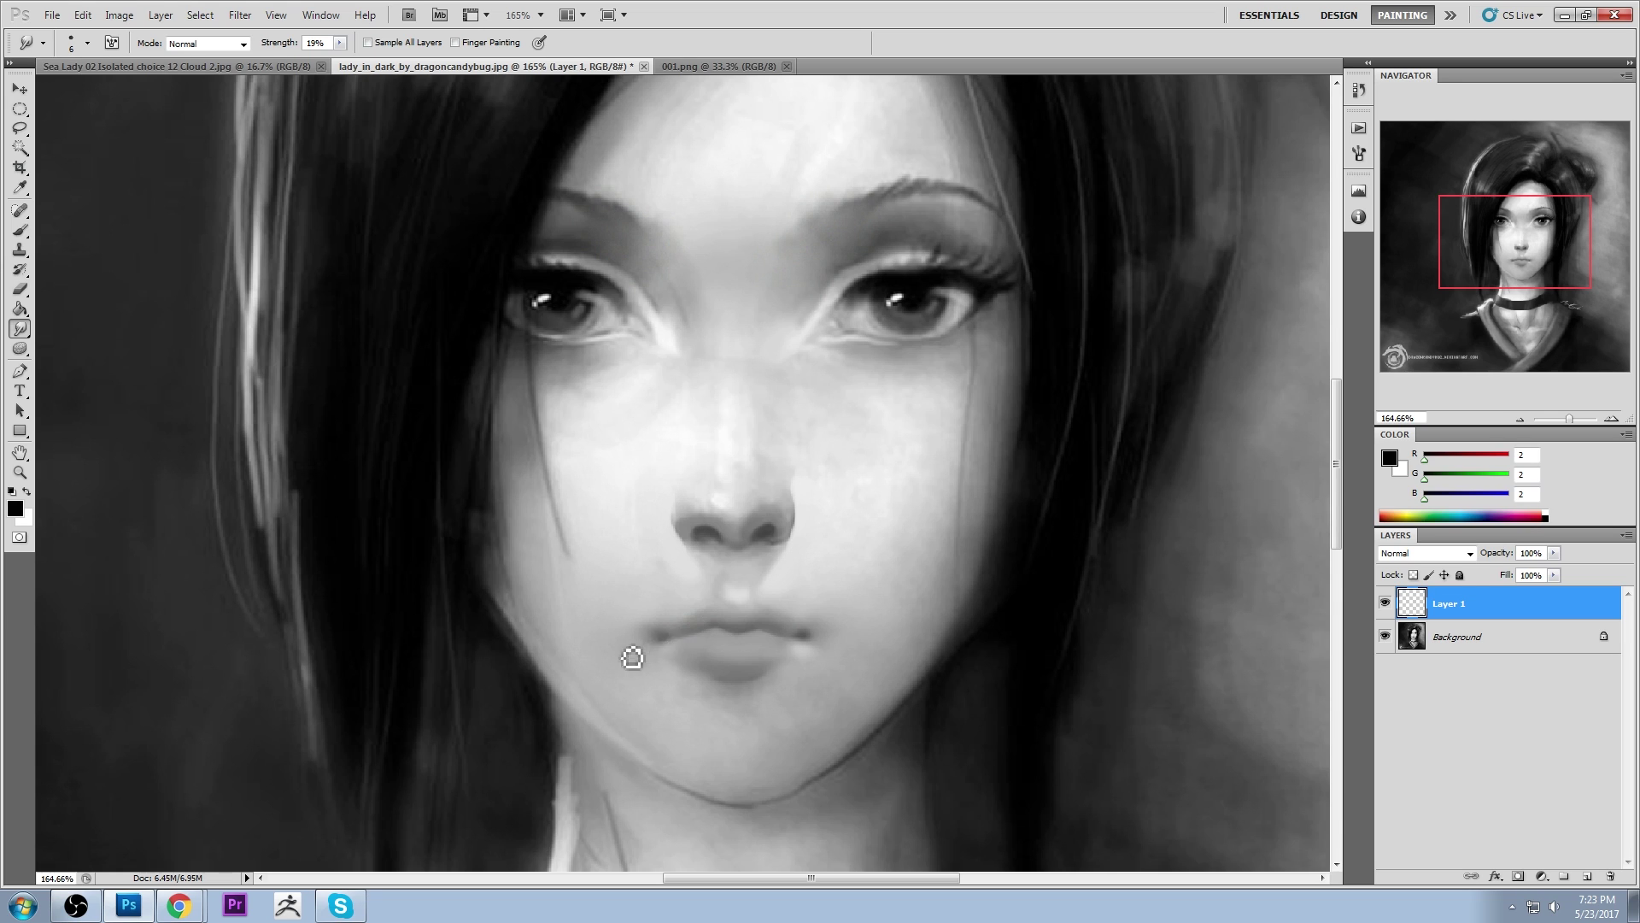
key("bracketright")
key("bracketright")
key("bracketright")
key("bracketright")
key("bracketright")
key("bracketright")
left_click_drag(609, 615, 641, 589)
Lighten the lips with a light grey (225) sampled beside the nose, reducing the brush to 15 px
key("b")
left_click(783, 579, "alt")
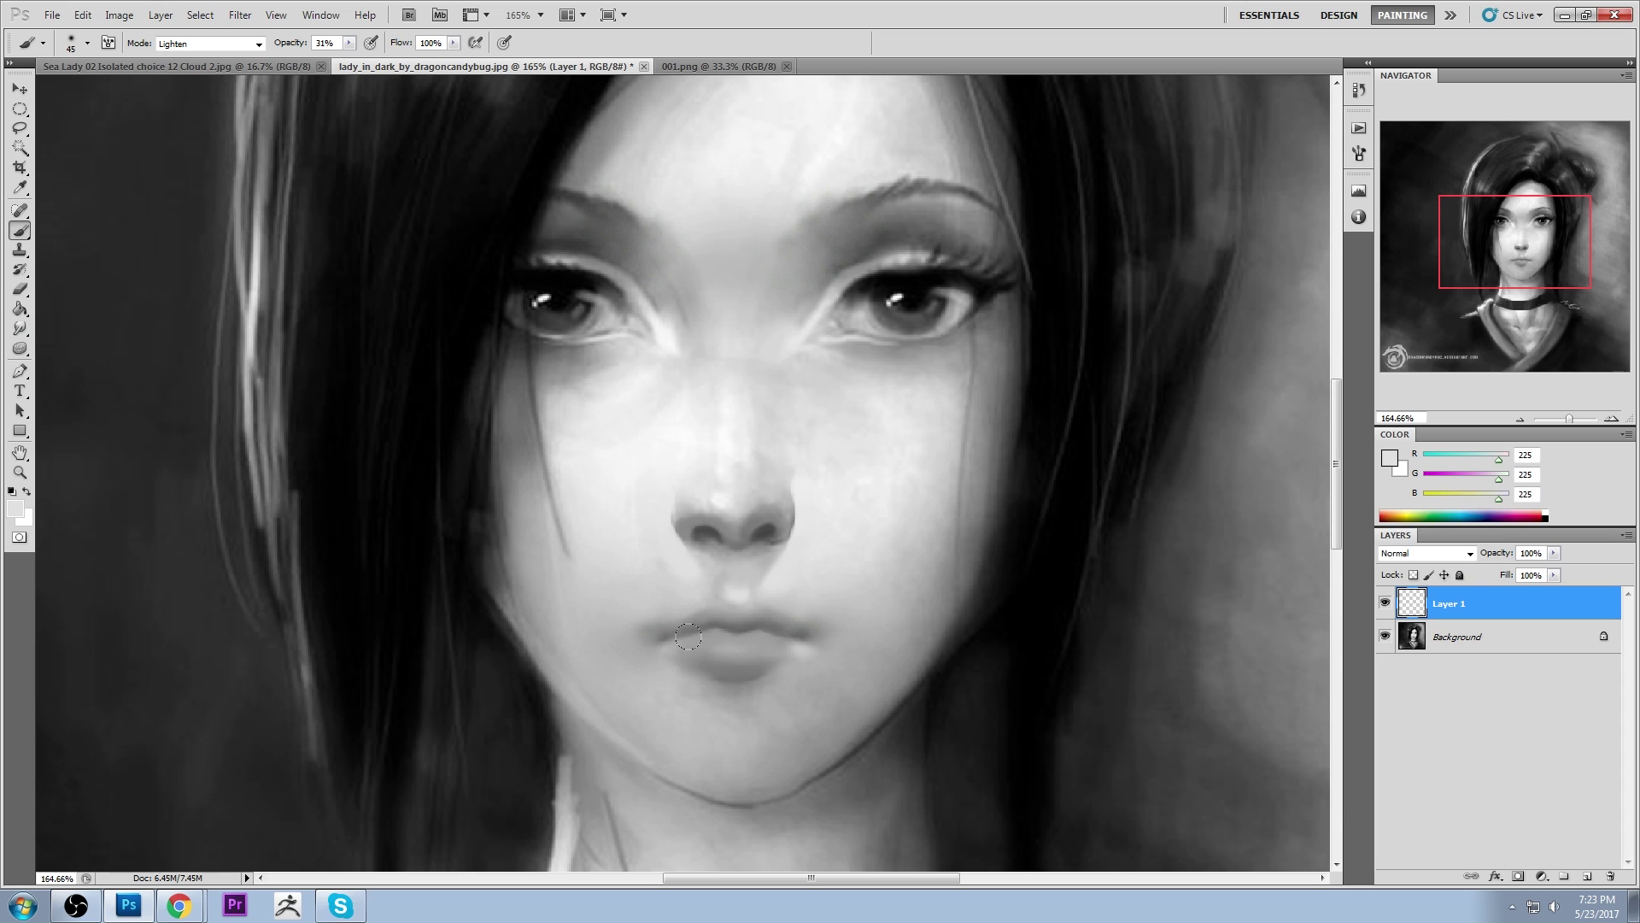
key("bracketleft")
key("bracketleft")
key("bracketleft")
left_click_drag(754, 634, 727, 649)
key("bracketleft")
key("bracketleft")
key("bracketleft")
Sample the dark grey inside the nostril and darken the foreground colour to 25
key("z")
left_click_drag(524, 472, 899, 733)
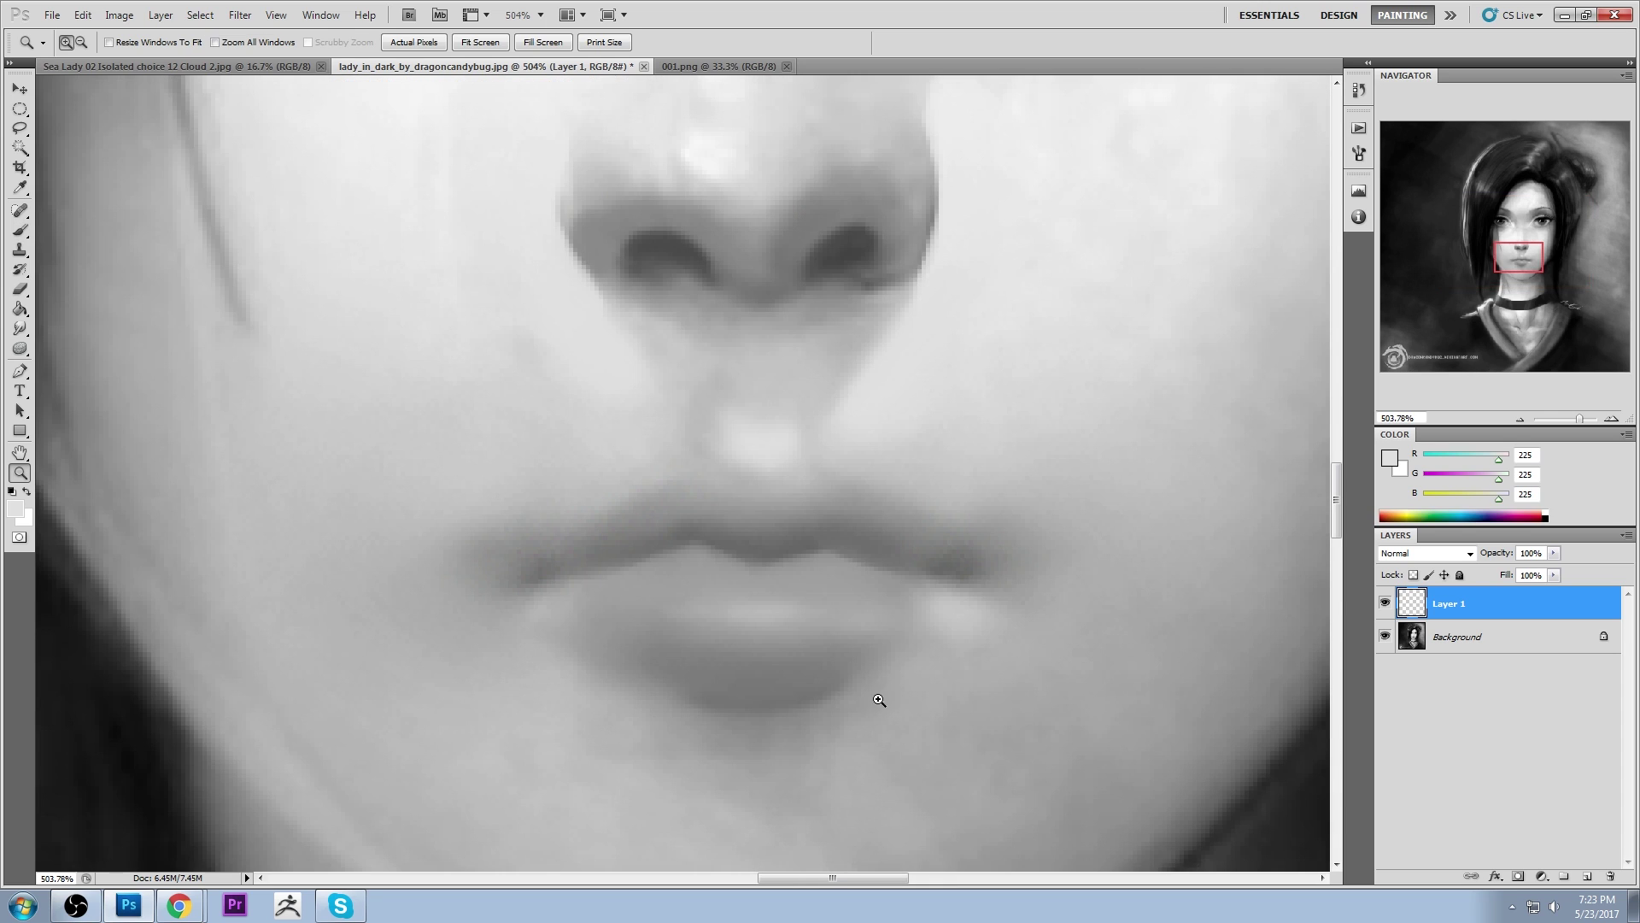
key("b")
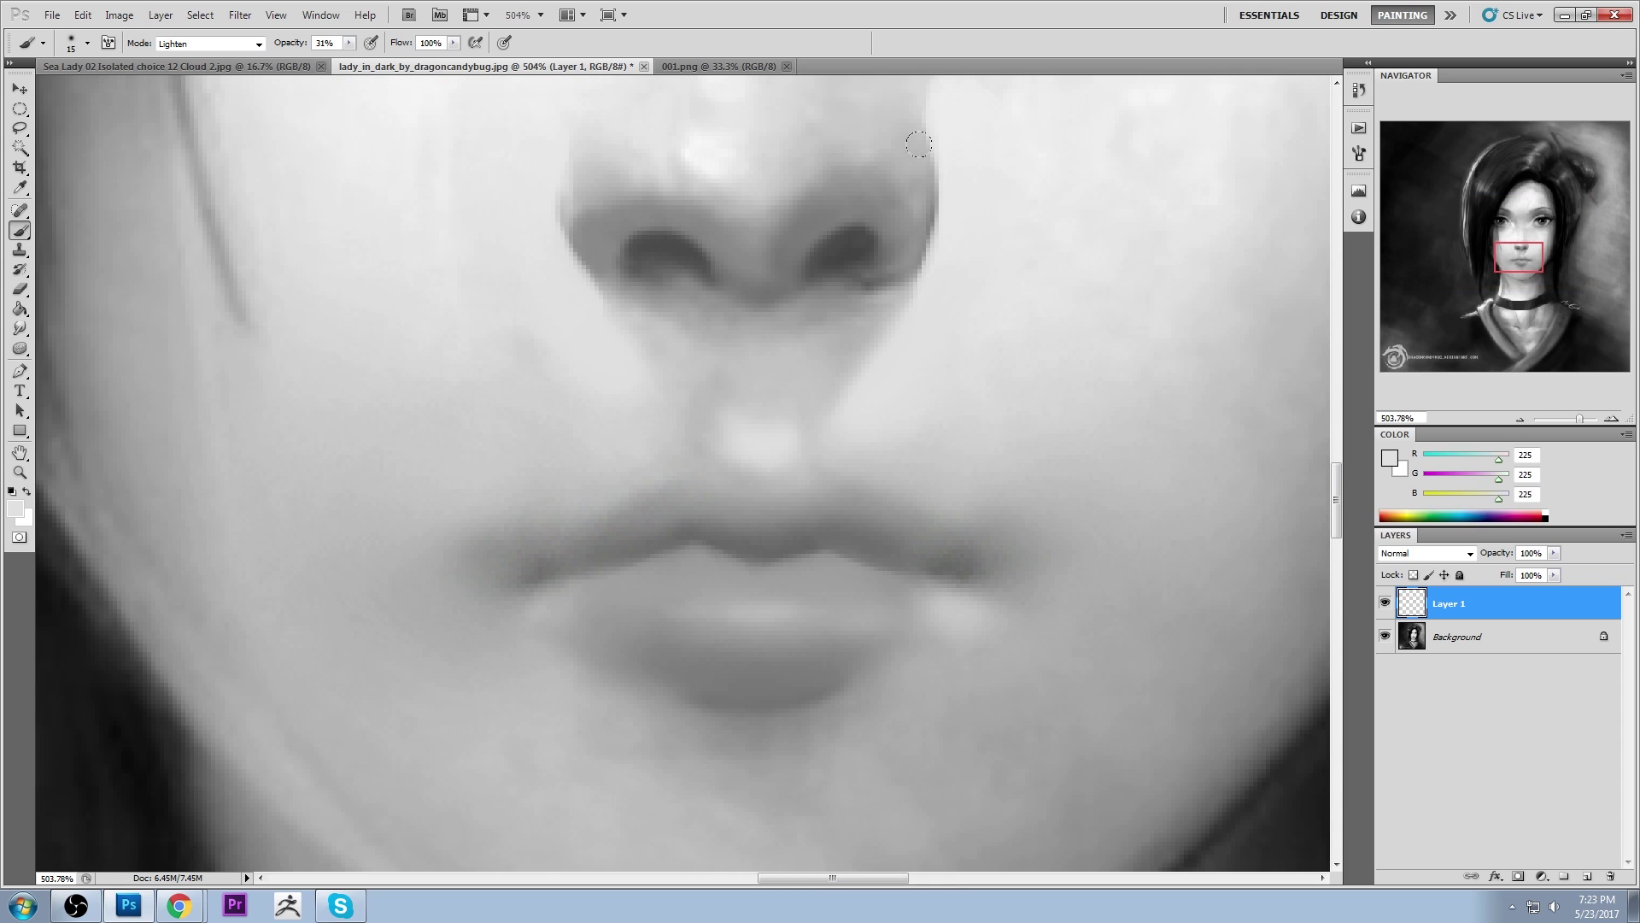
left_click(859, 248, "alt")
left_click(1387, 458)
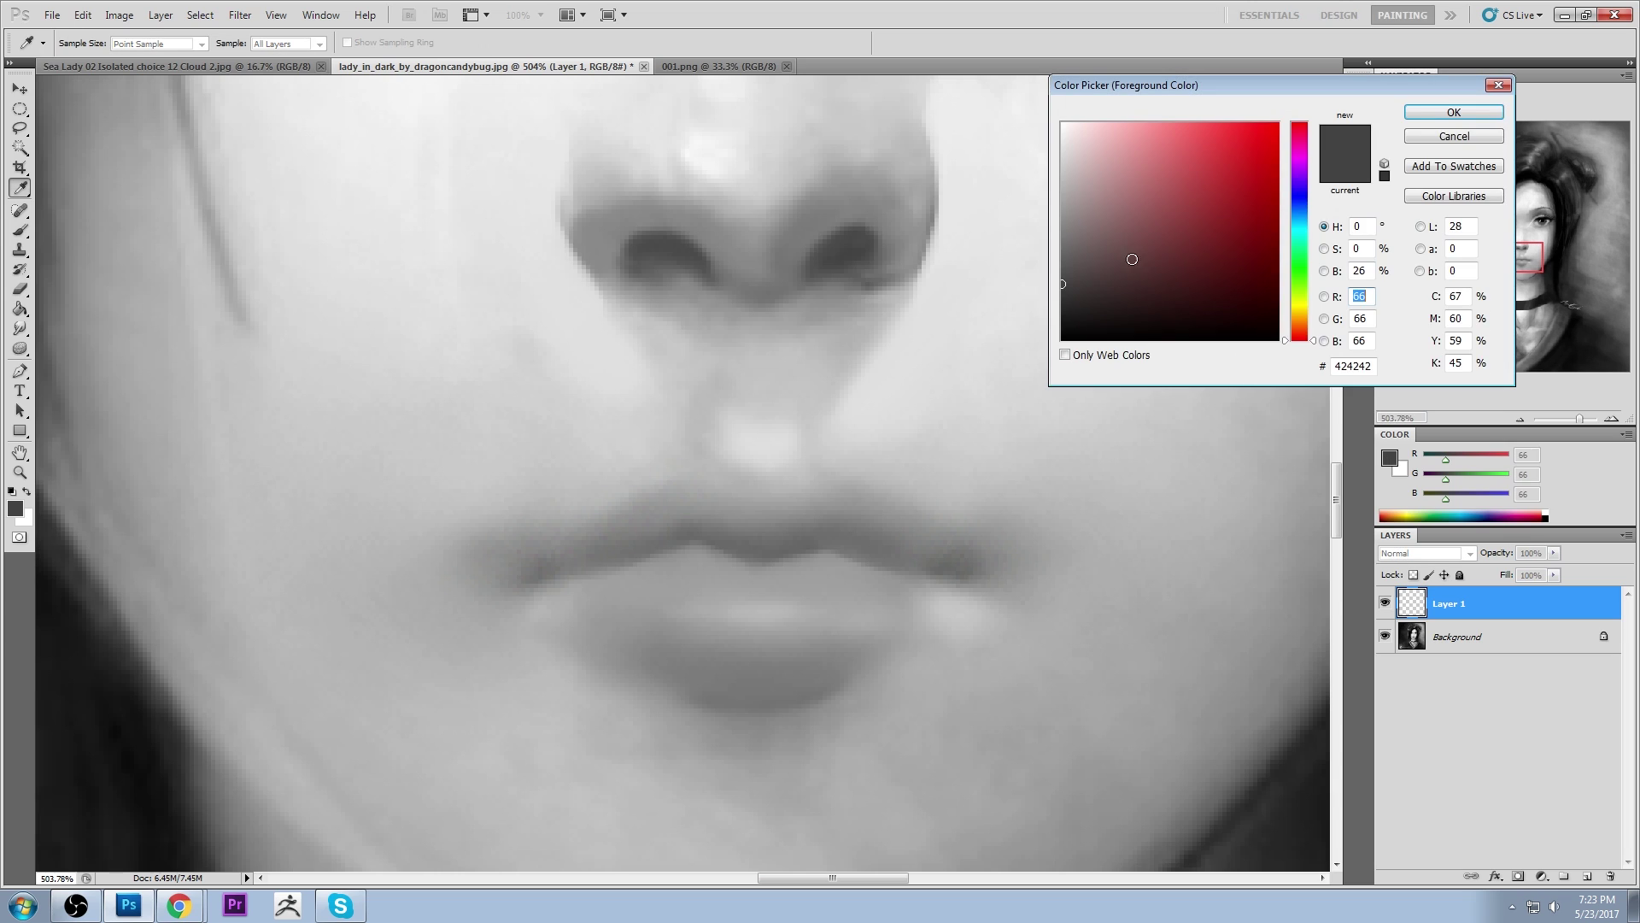
left_click_drag(1078, 309, 1062, 318)
left_click(1450, 112)
Deepen the shadows inside both nostrils with the dark grey, undoing one unwanted stroke
left_click_drag(849, 229, 810, 254)
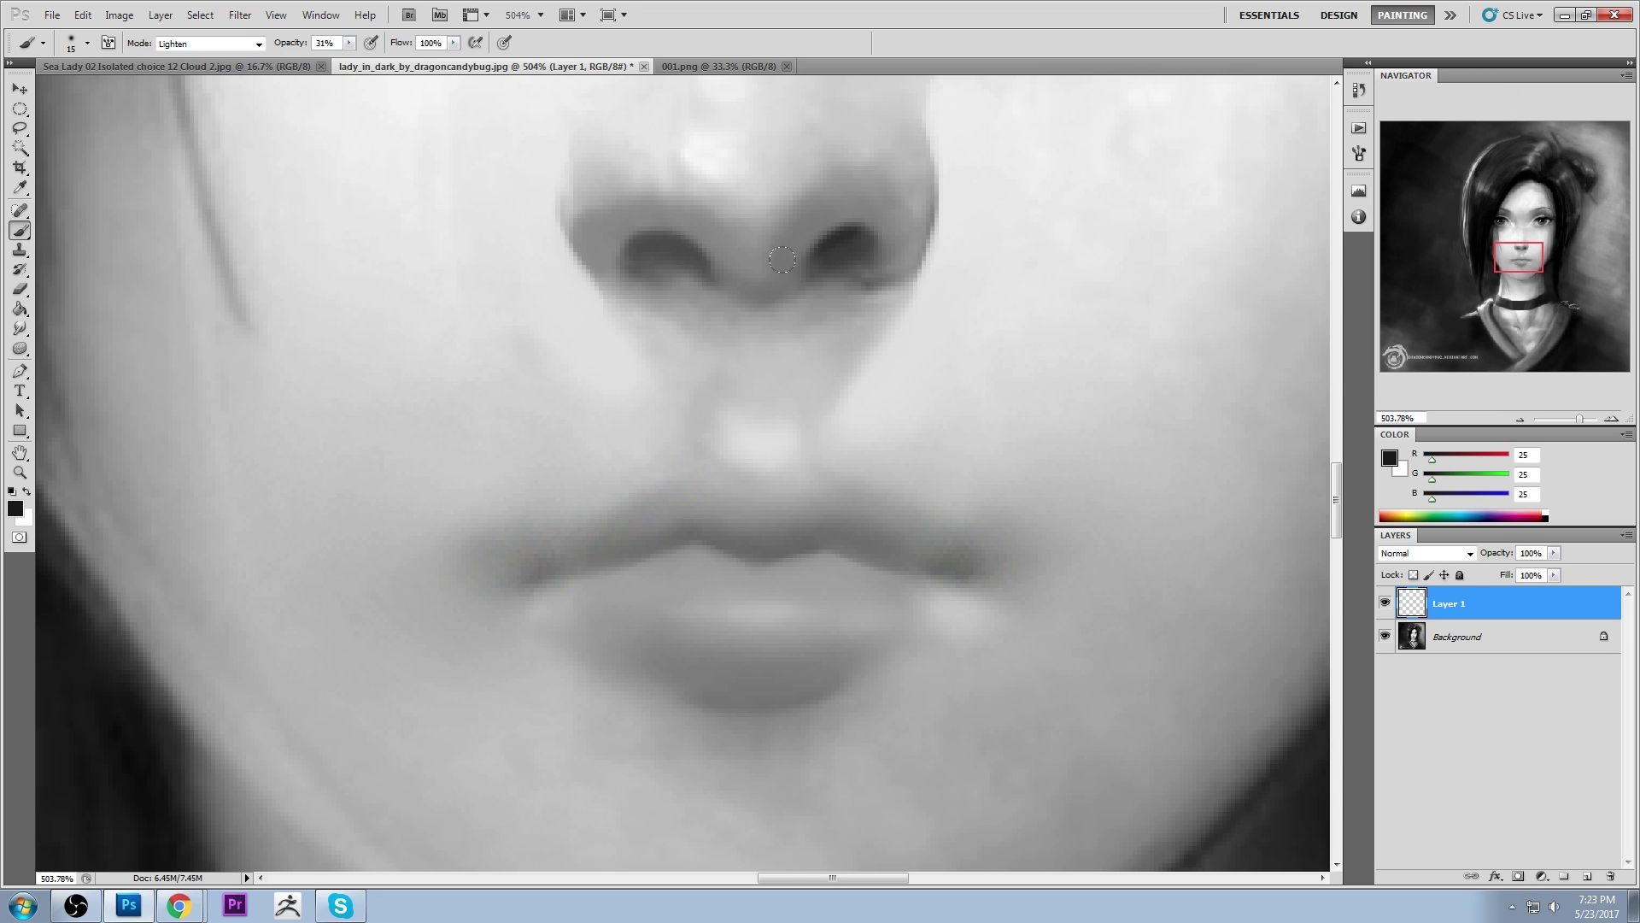
key("ctrl+z")
left_click_drag(632, 227, 689, 248)
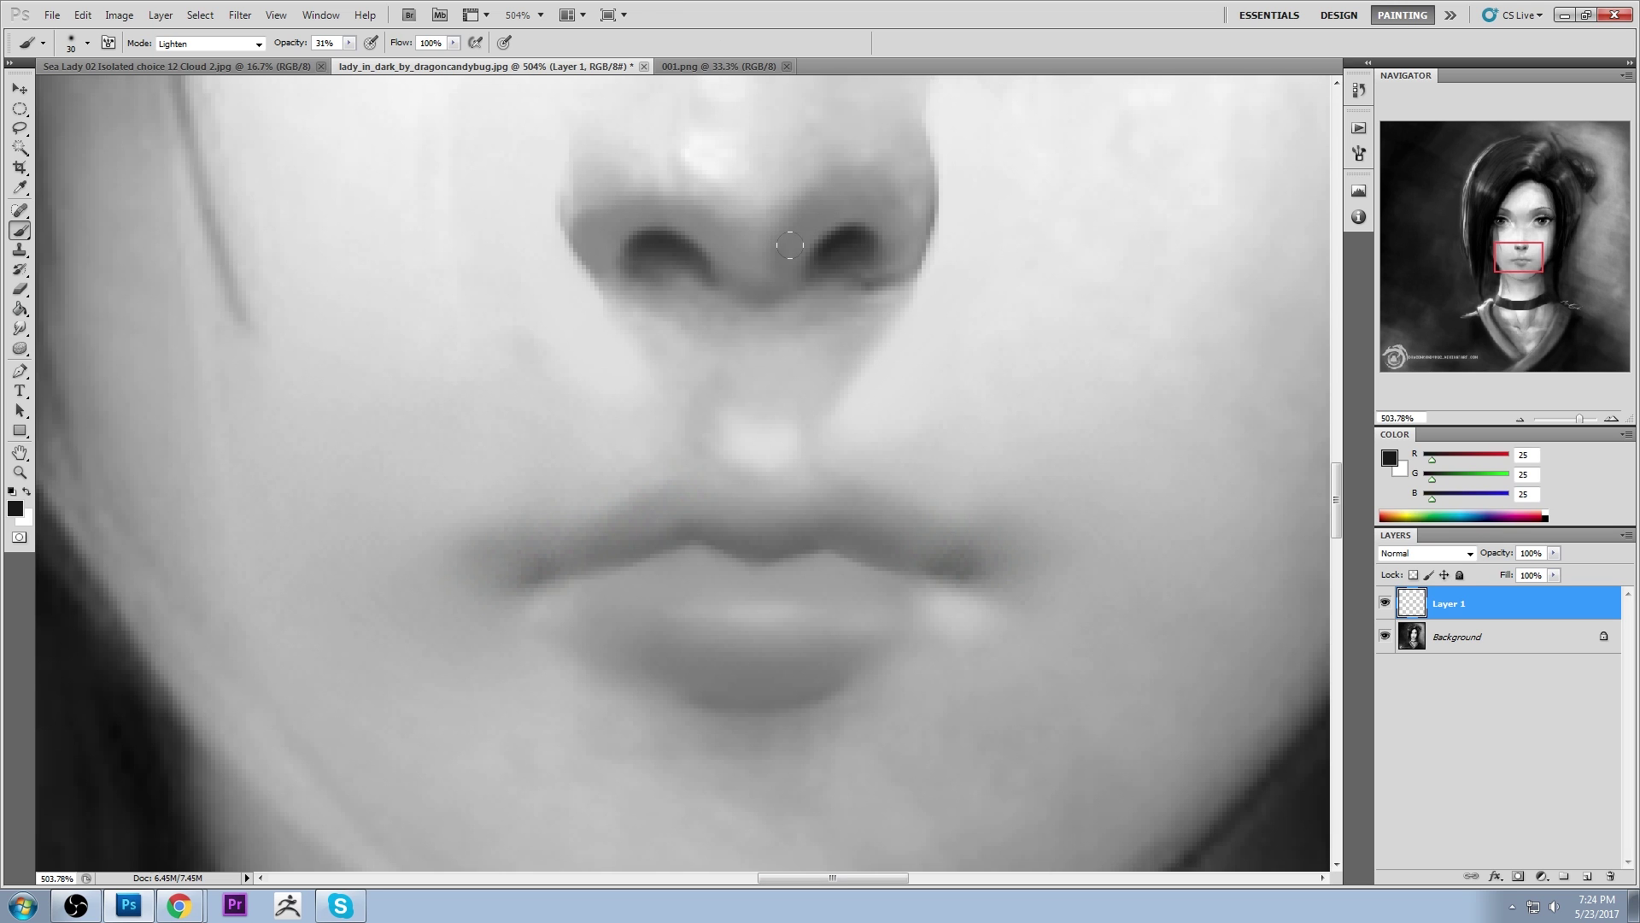
Set the brush to Normal mode at 18% opacity and adjust its size for shading the lips
key("ctrl+minus")
key("ctrl+minus")
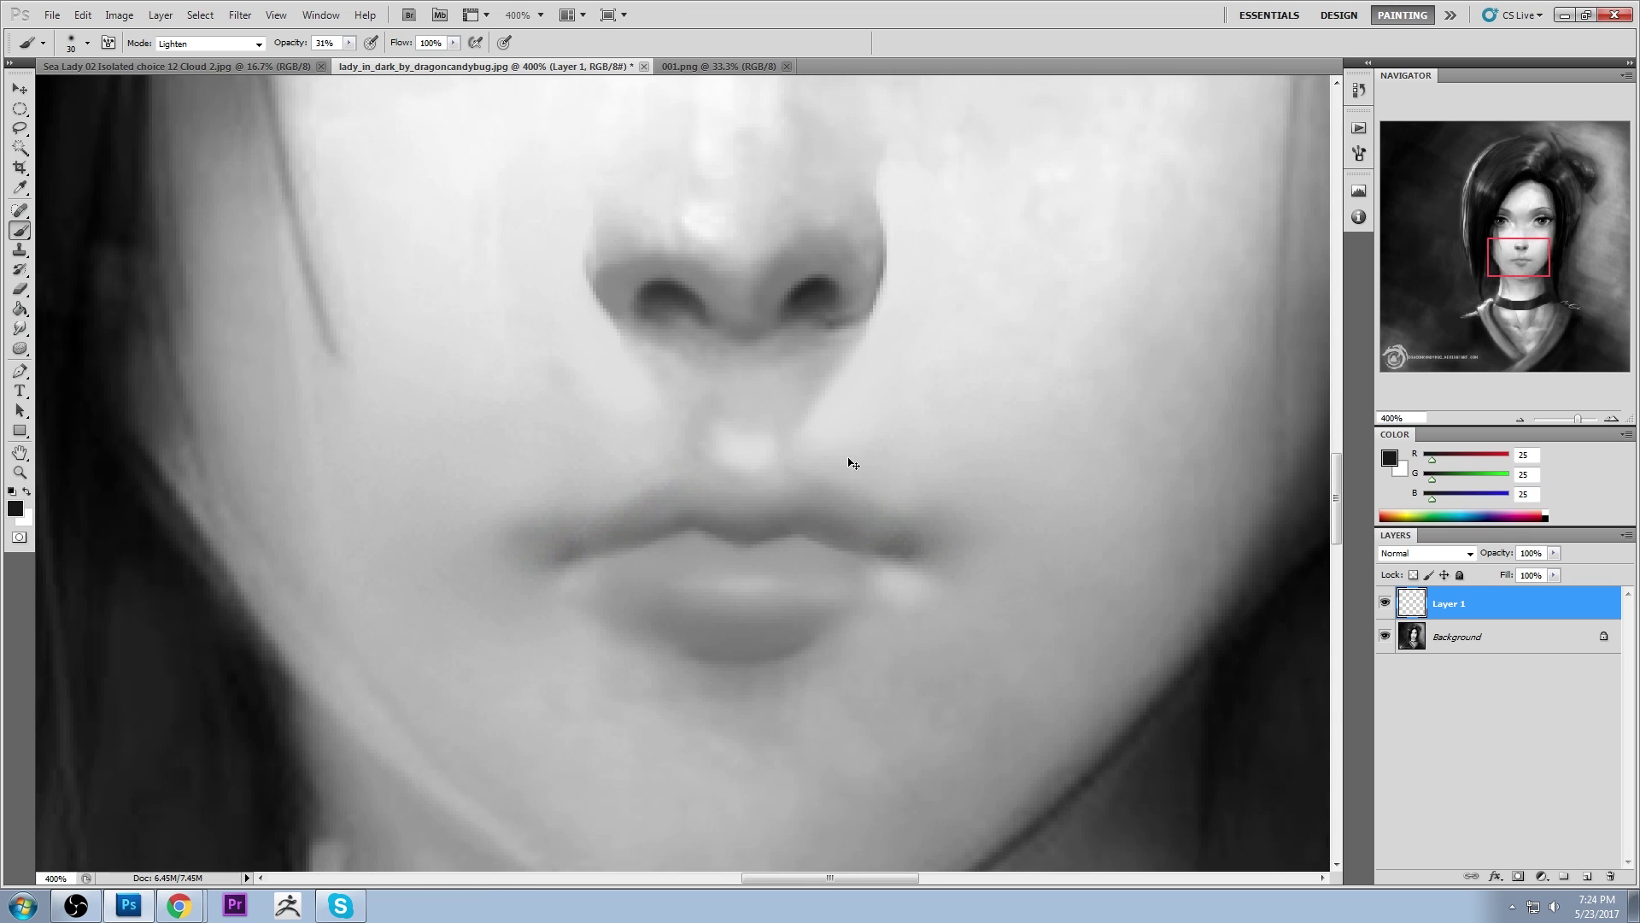
key("bracketleft")
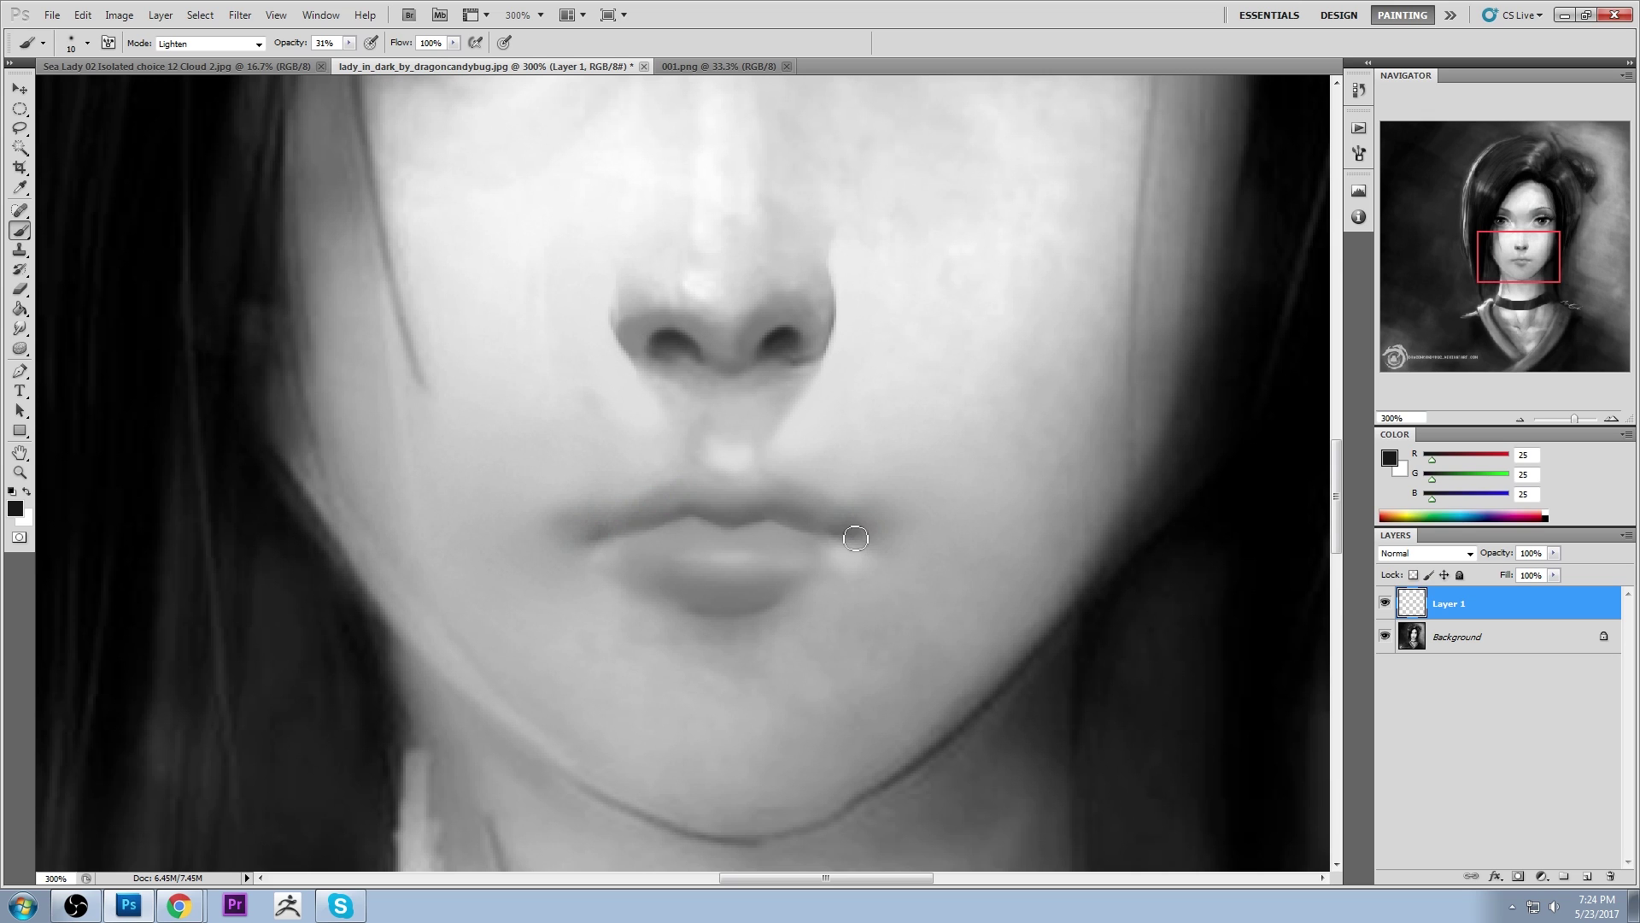
key("bracketright")
left_click(349, 43)
left_click(213, 43)
left_click(200, 58)
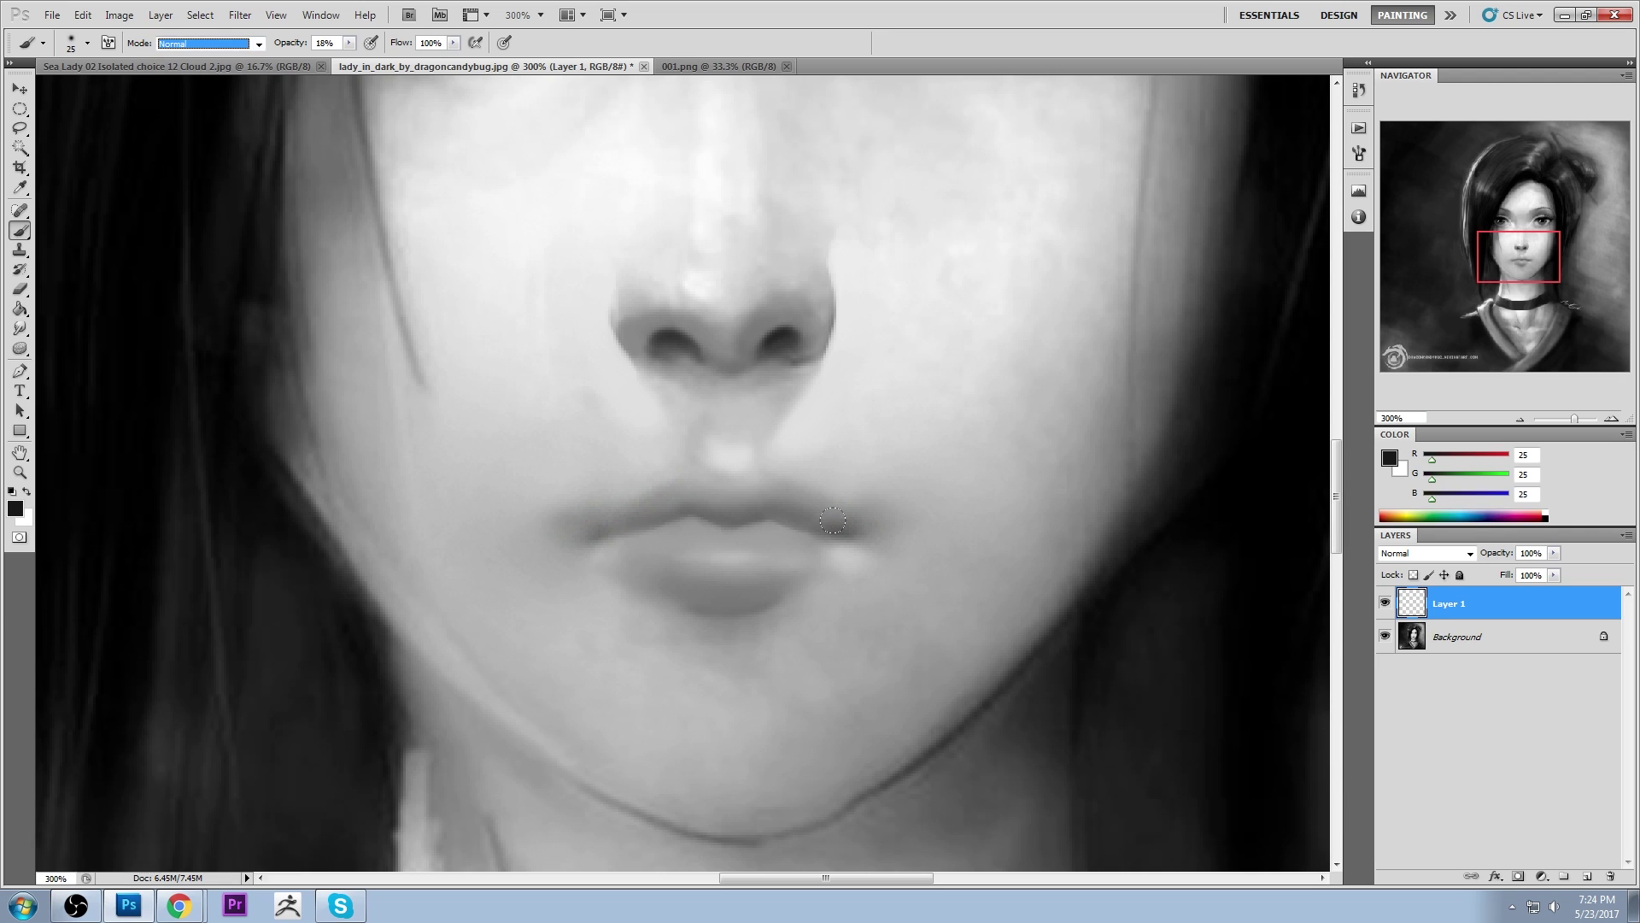
Darken the line between the lips from corner to corner with small, low-opacity strokes
key("bracketright")
key("bracketleft")
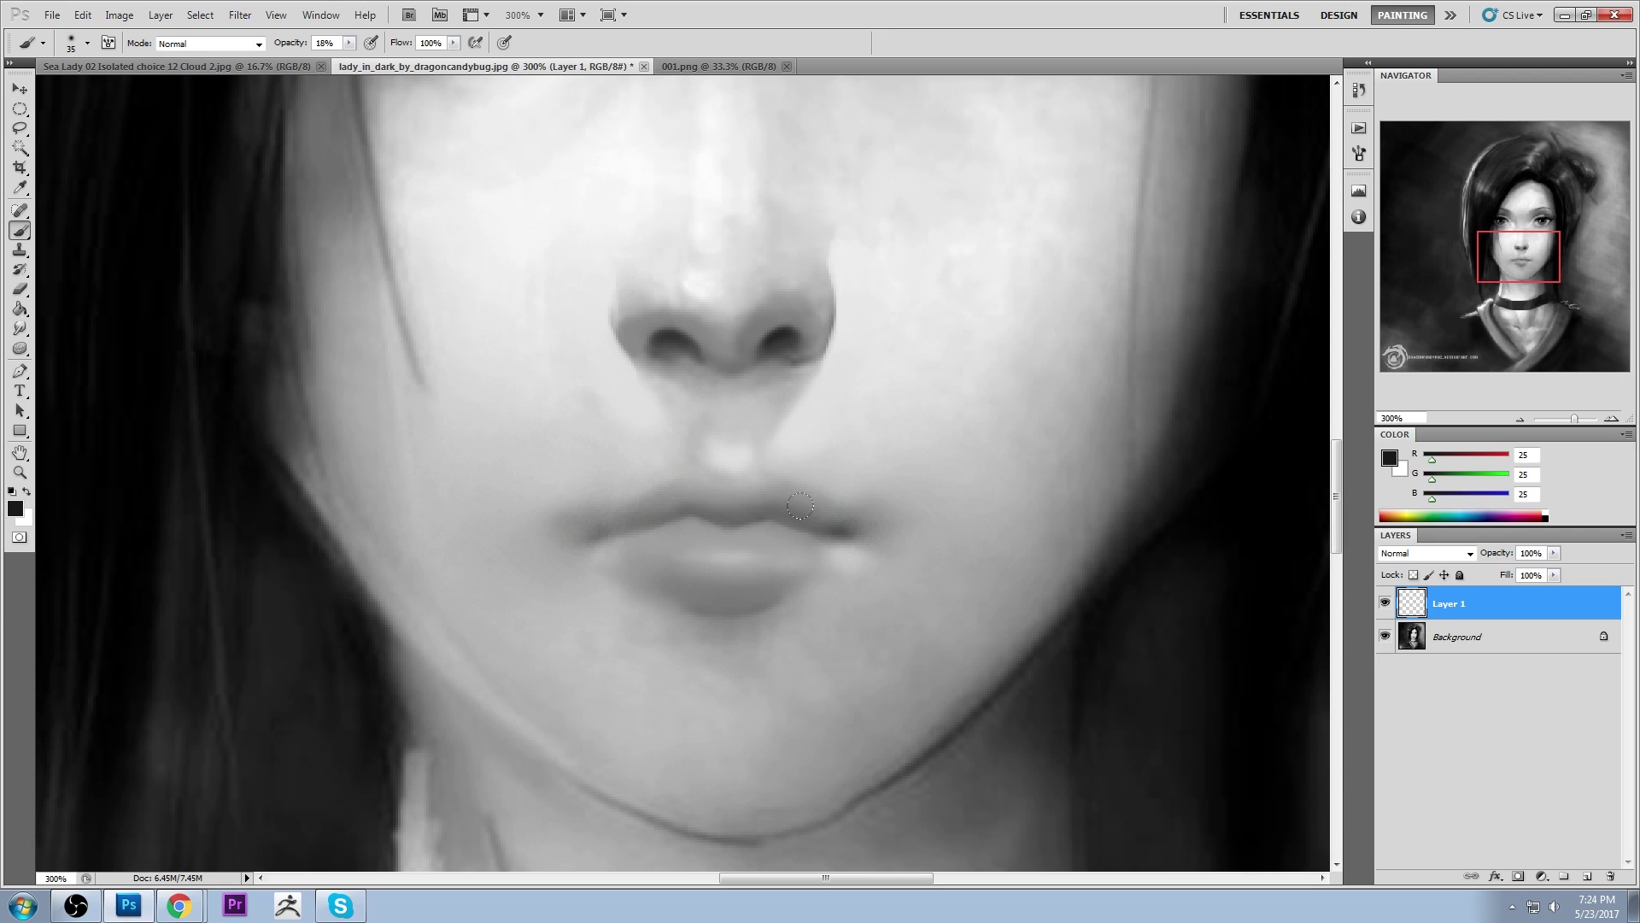
key("bracketleft")
key("bracketleft")
key("bracketleft")
left_click_drag(824, 533, 755, 520)
key("bracketright")
key("bracketright")
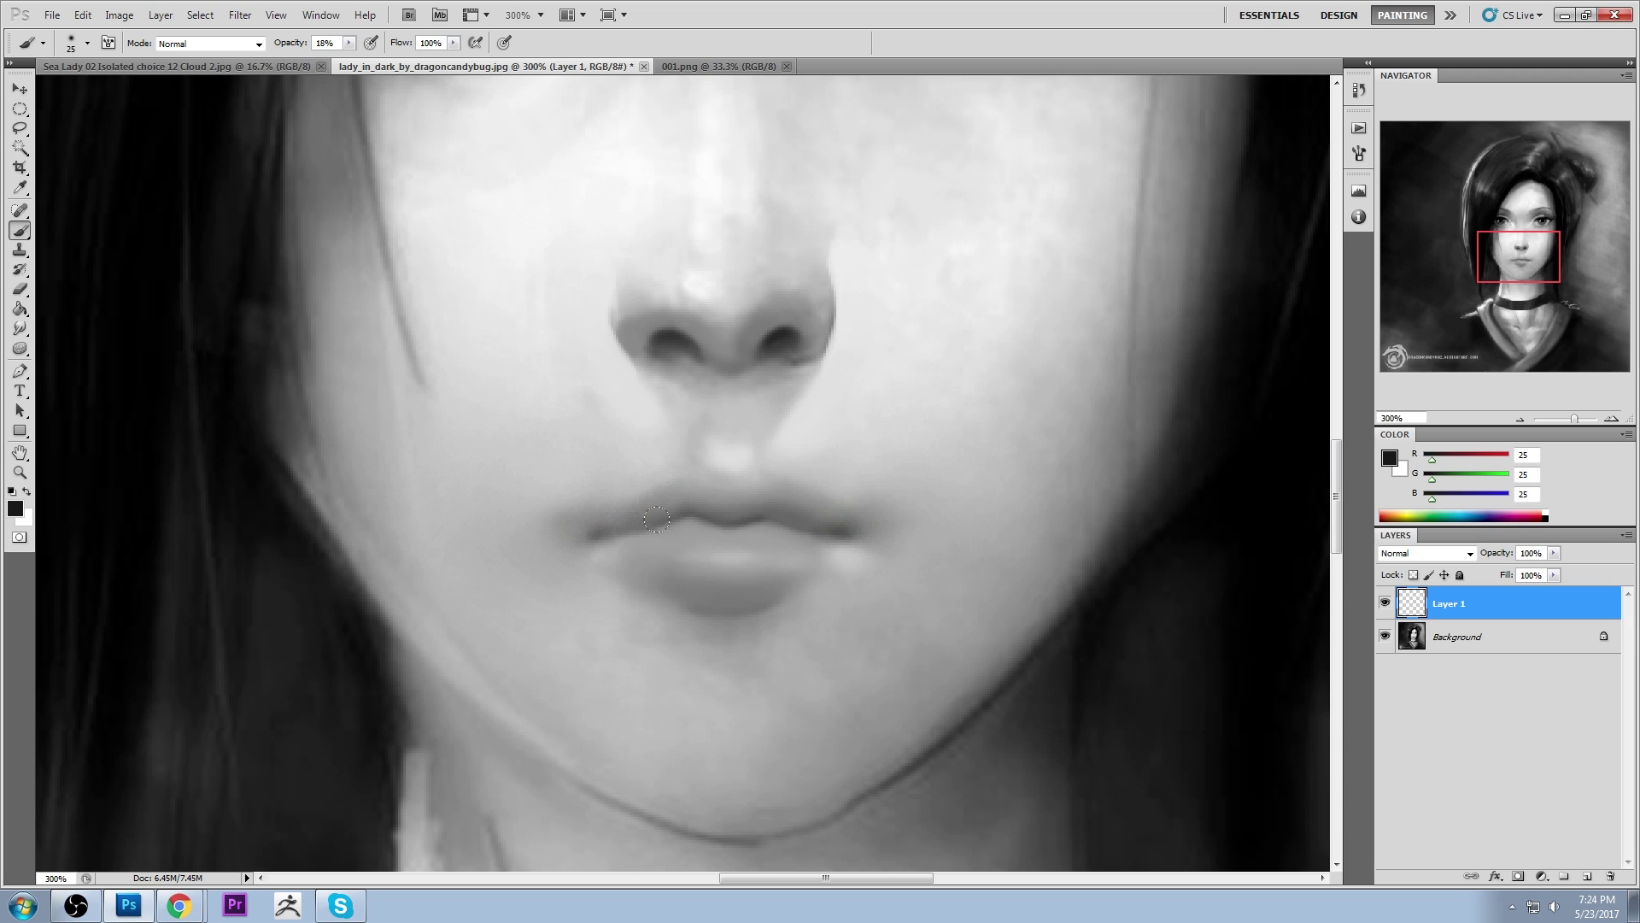
key("bracketleft")
left_click_drag(815, 534, 607, 538)
Switch to the Eraser with the textured 80 px tip and shrink it for cleaning up around the lips
key("e")
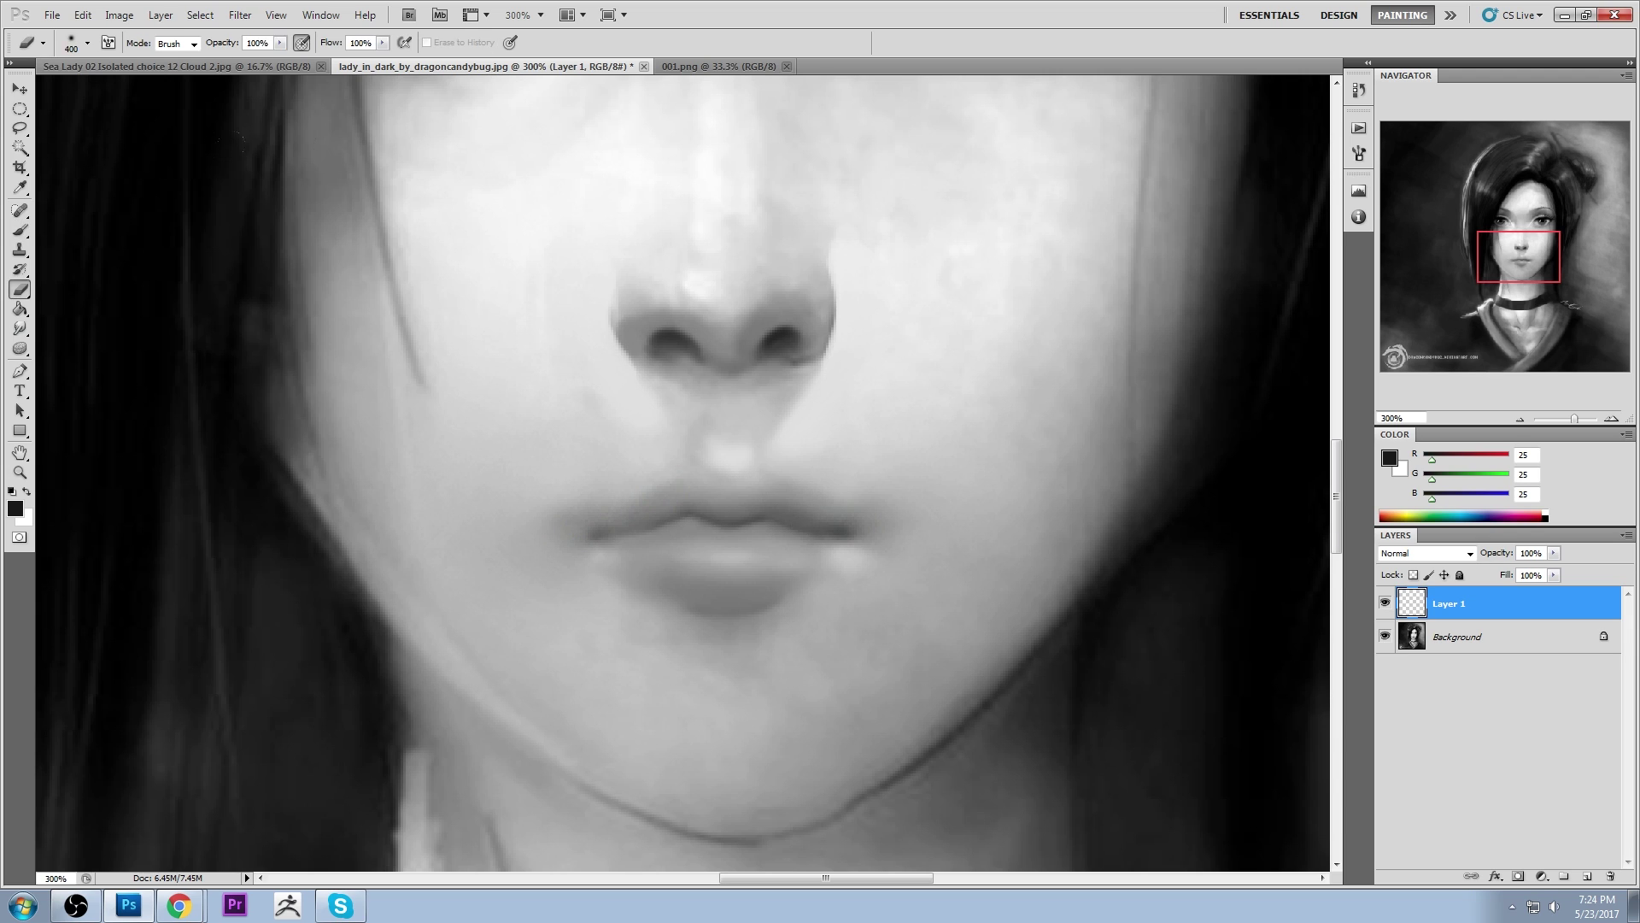
right_click(860, 293)
left_click(1022, 560)
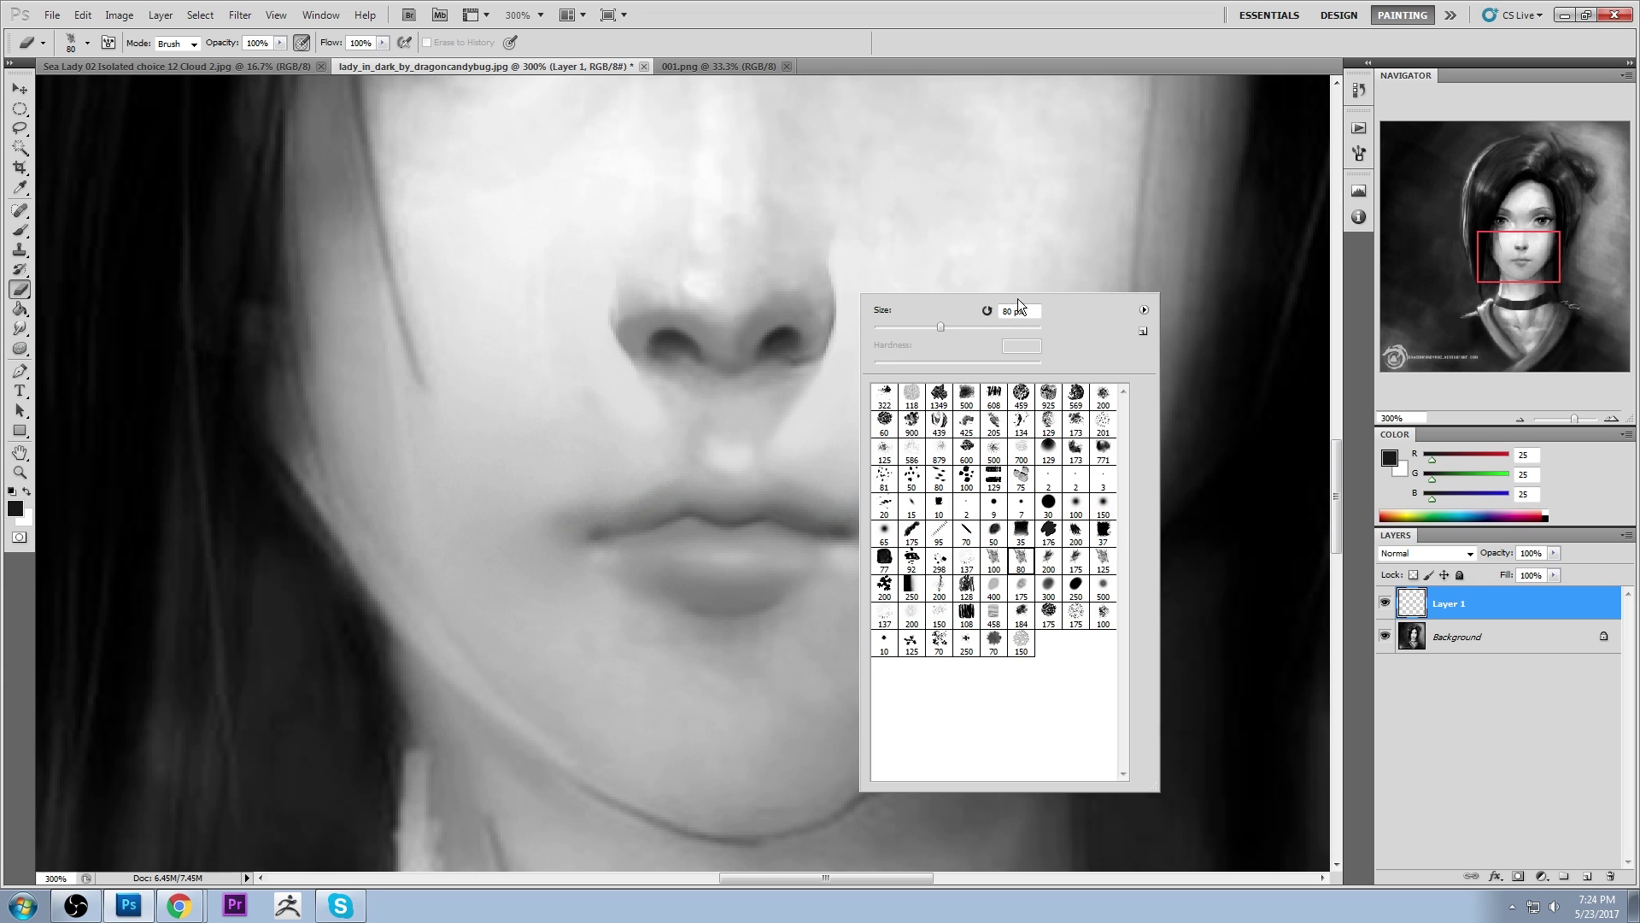
left_click(1020, 76)
key("bracketleft")
key("bracketleft")
key("bracketleft")
key("bracketleft")
key("bracketleft")
key("bracketleft")
key("bracketleft")
key("bracketleft")
key("bracketleft")
key("bracketleft")
key("bracketleft")
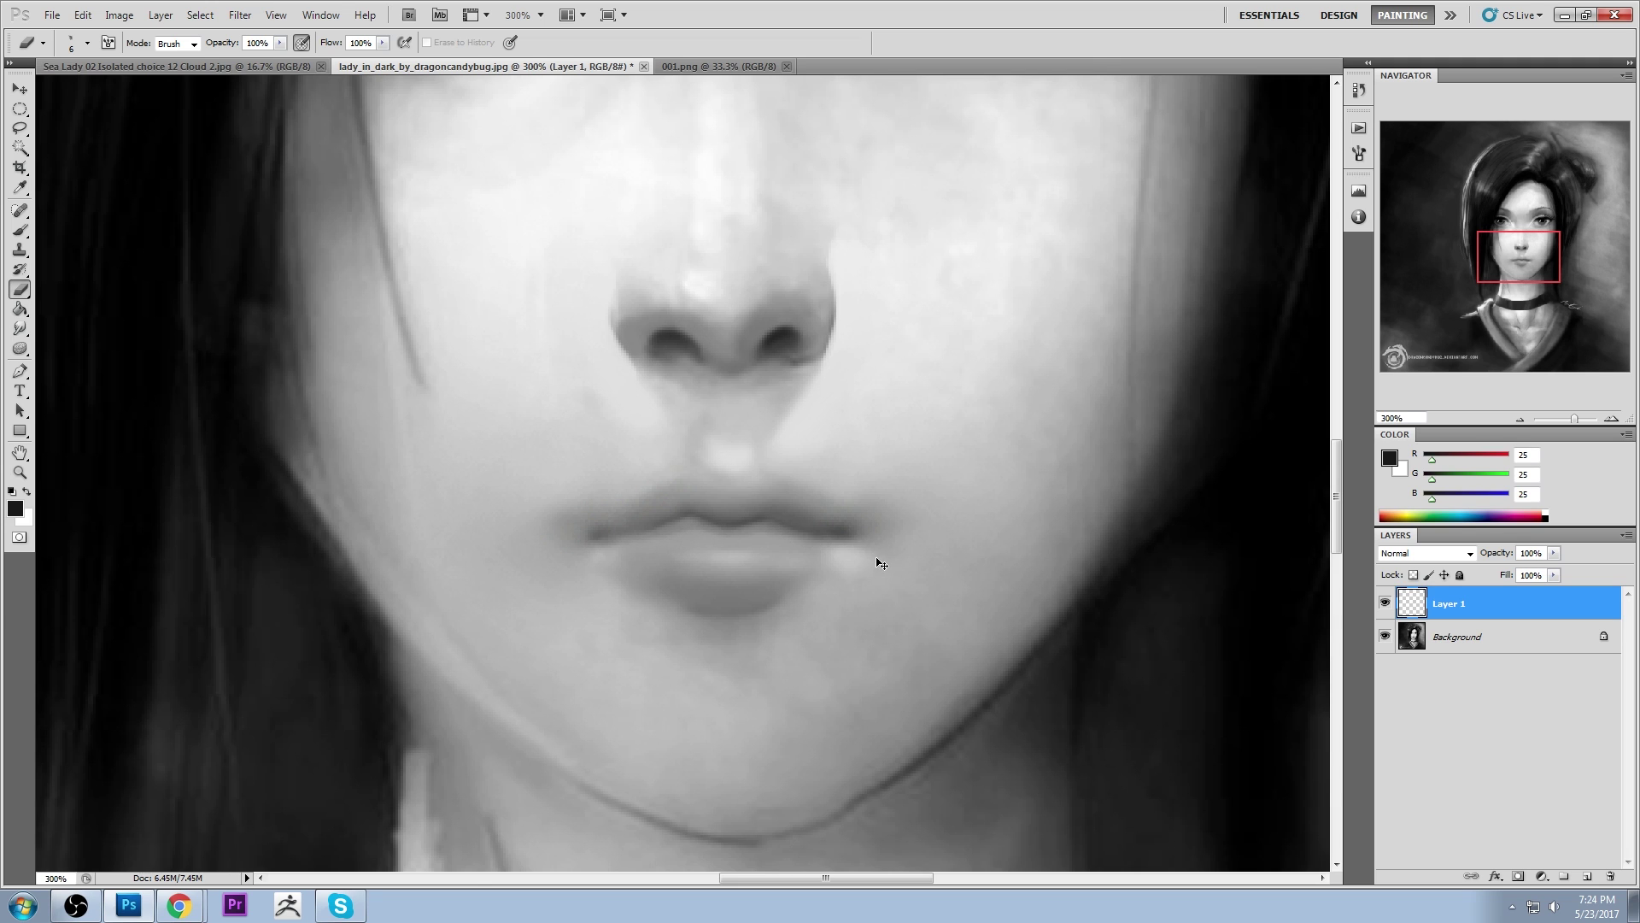
Change the Eraser to a soft round tip at 40 px for softening the shading around the mouth
key("ctrl+0")
key("ctrl+plus")
key("ctrl+plus")
key("ctrl+plus")
key("ctrl+plus")
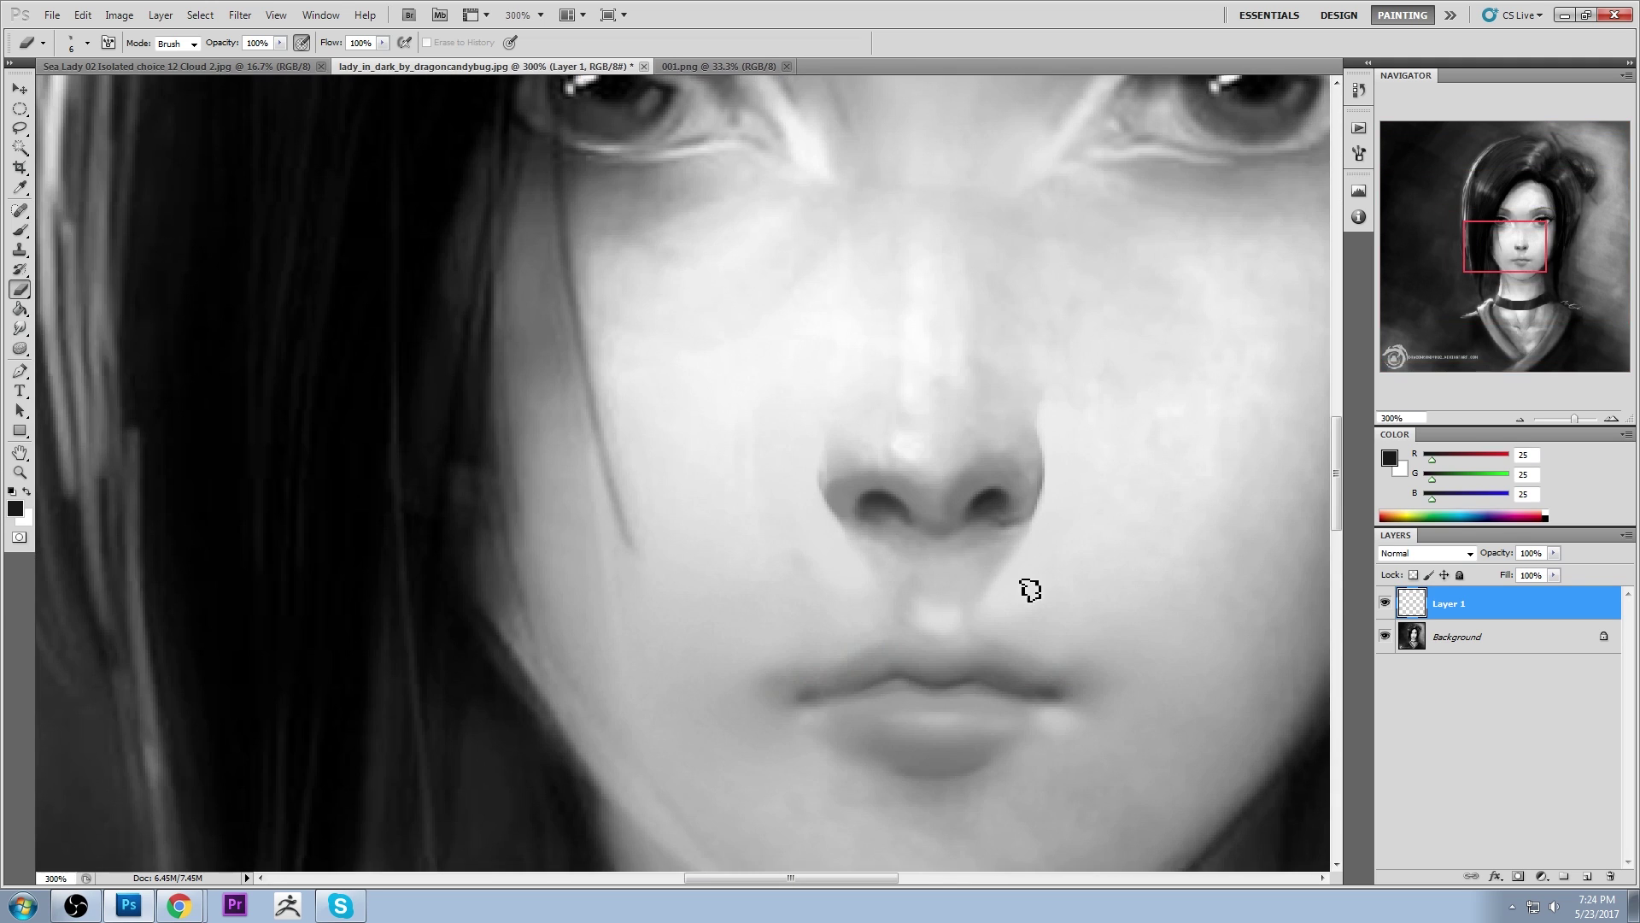
left_click_drag(1029, 586, 800, 470)
right_click(853, 425)
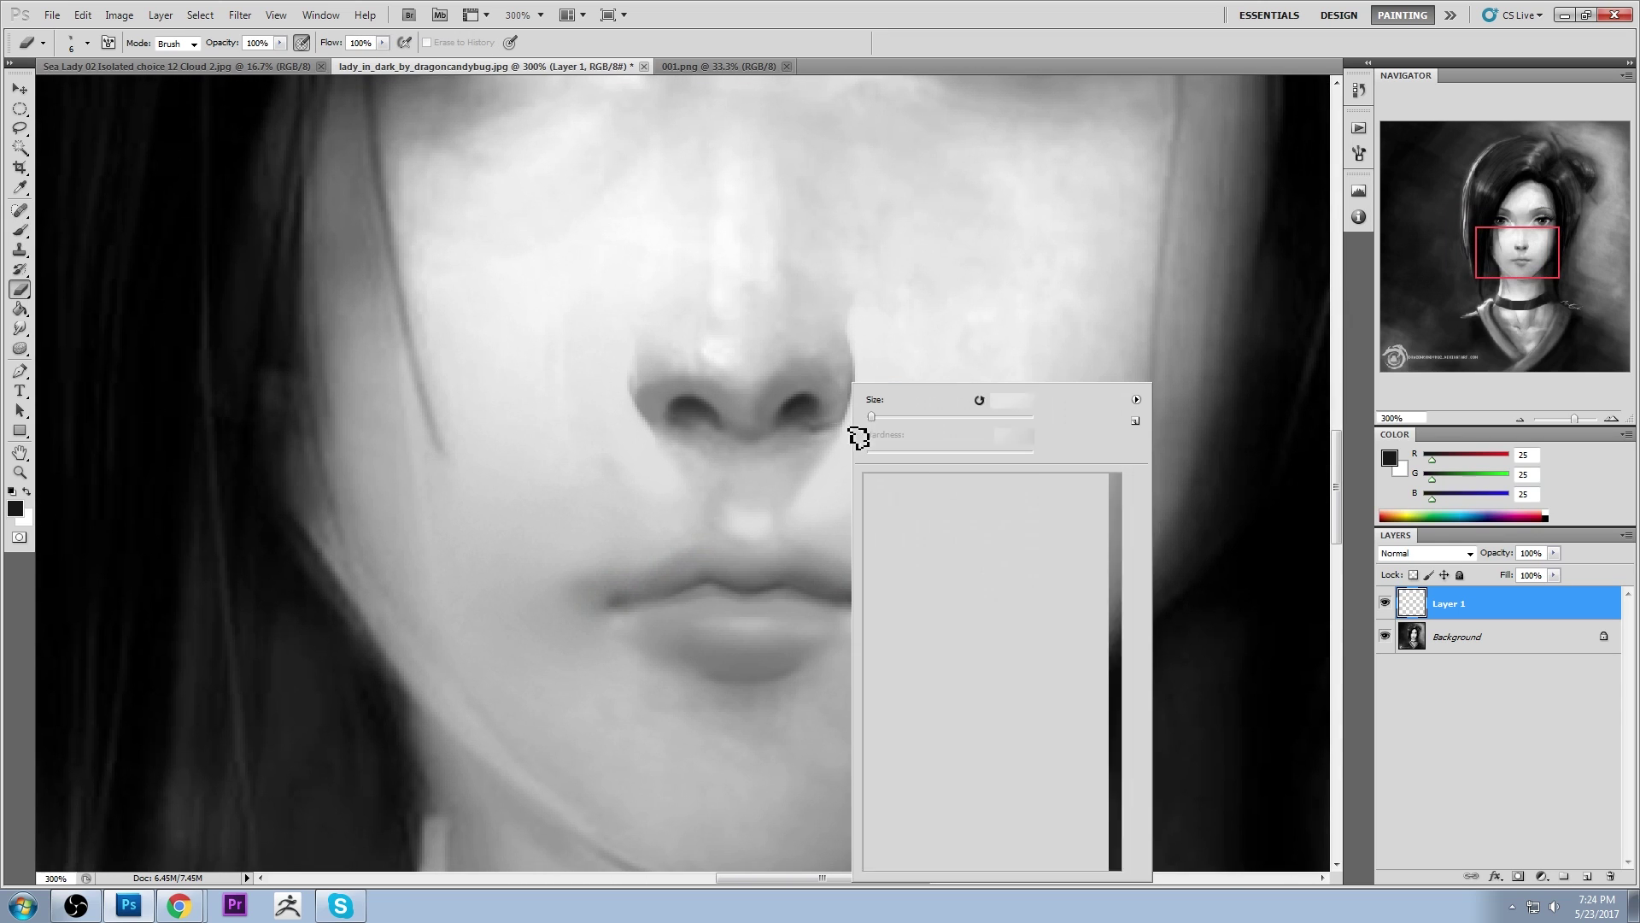
left_click(1070, 593)
key("Return")
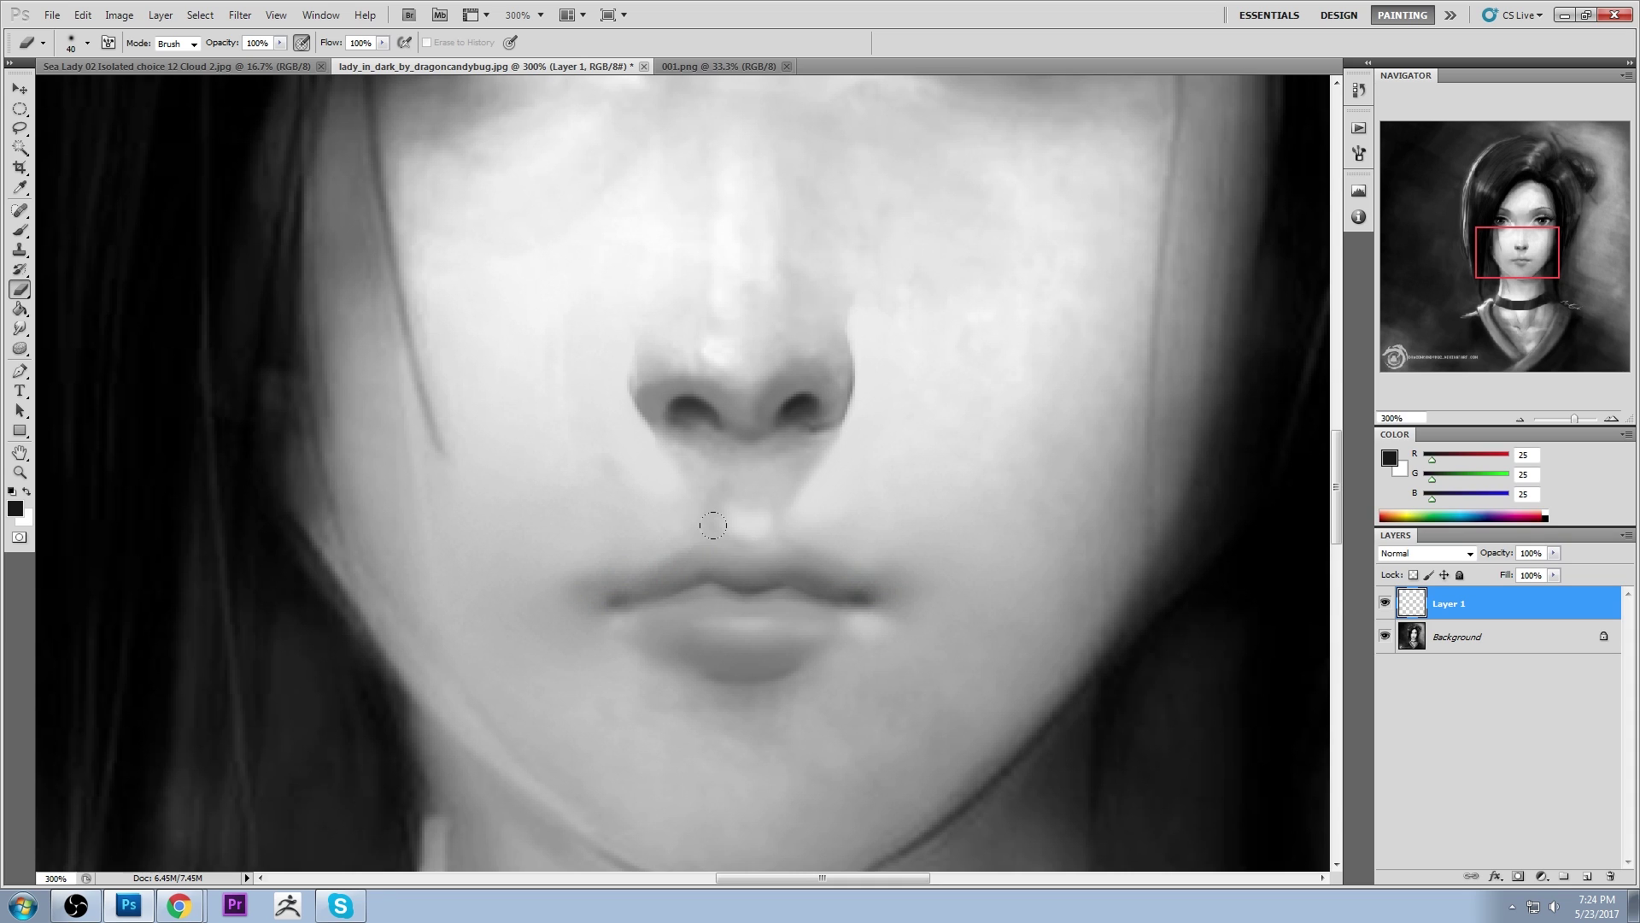
Return to the Brush, sample a mid grey (103) from the lips, and set it to 60 px at 26% opacity
key("ctrl+0")
key("ctrl+1")
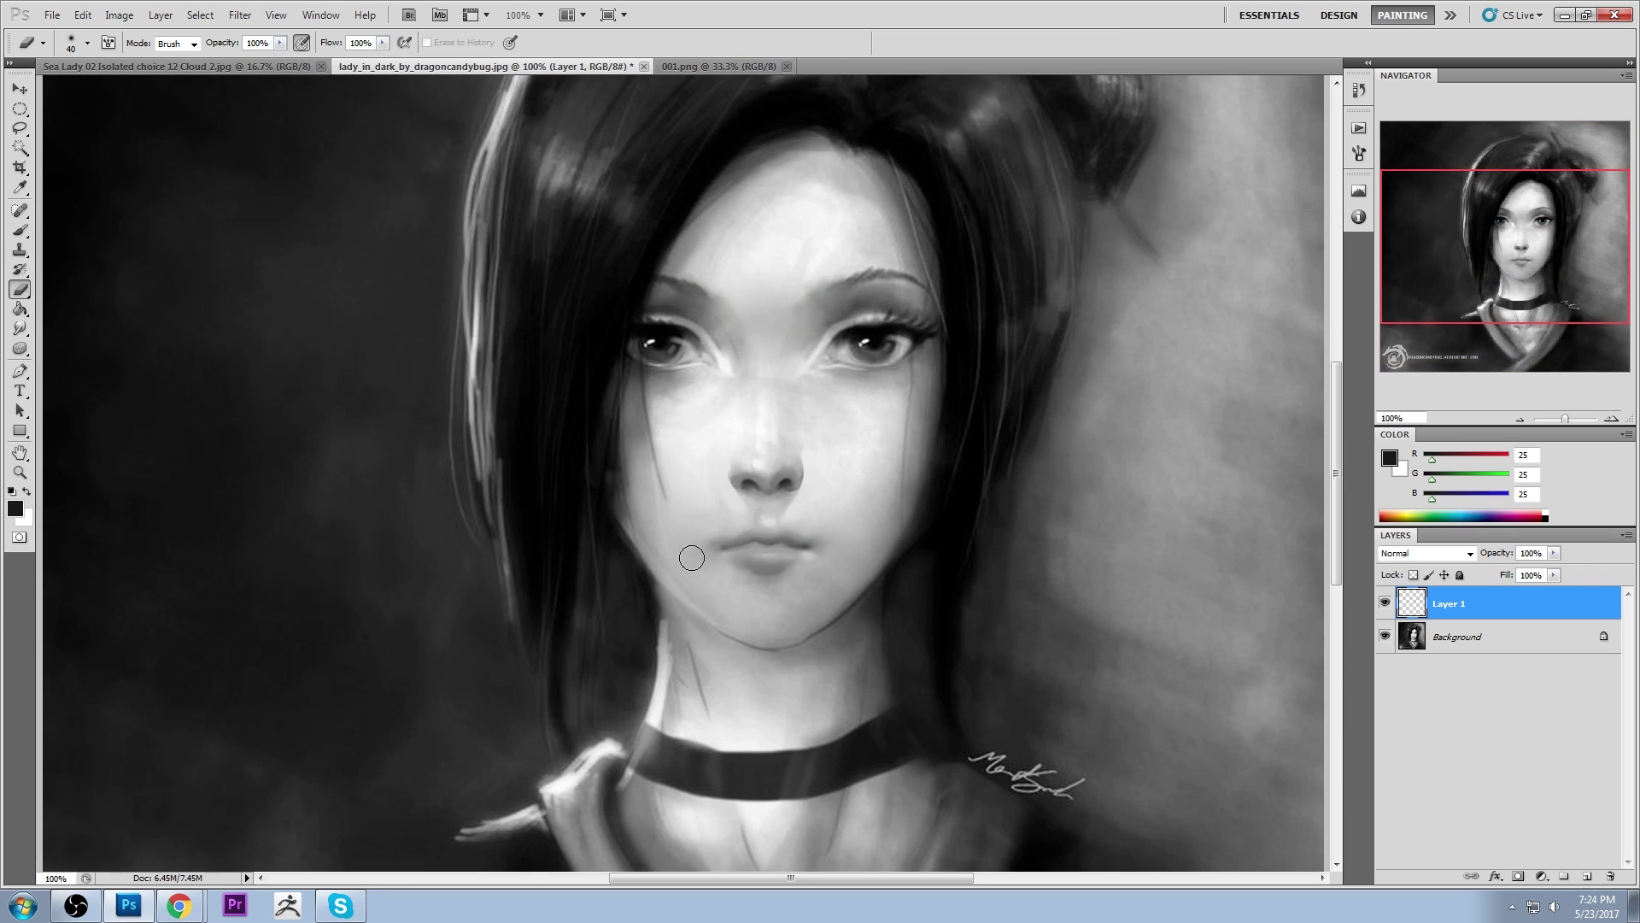
key("b")
left_click(785, 537, "alt")
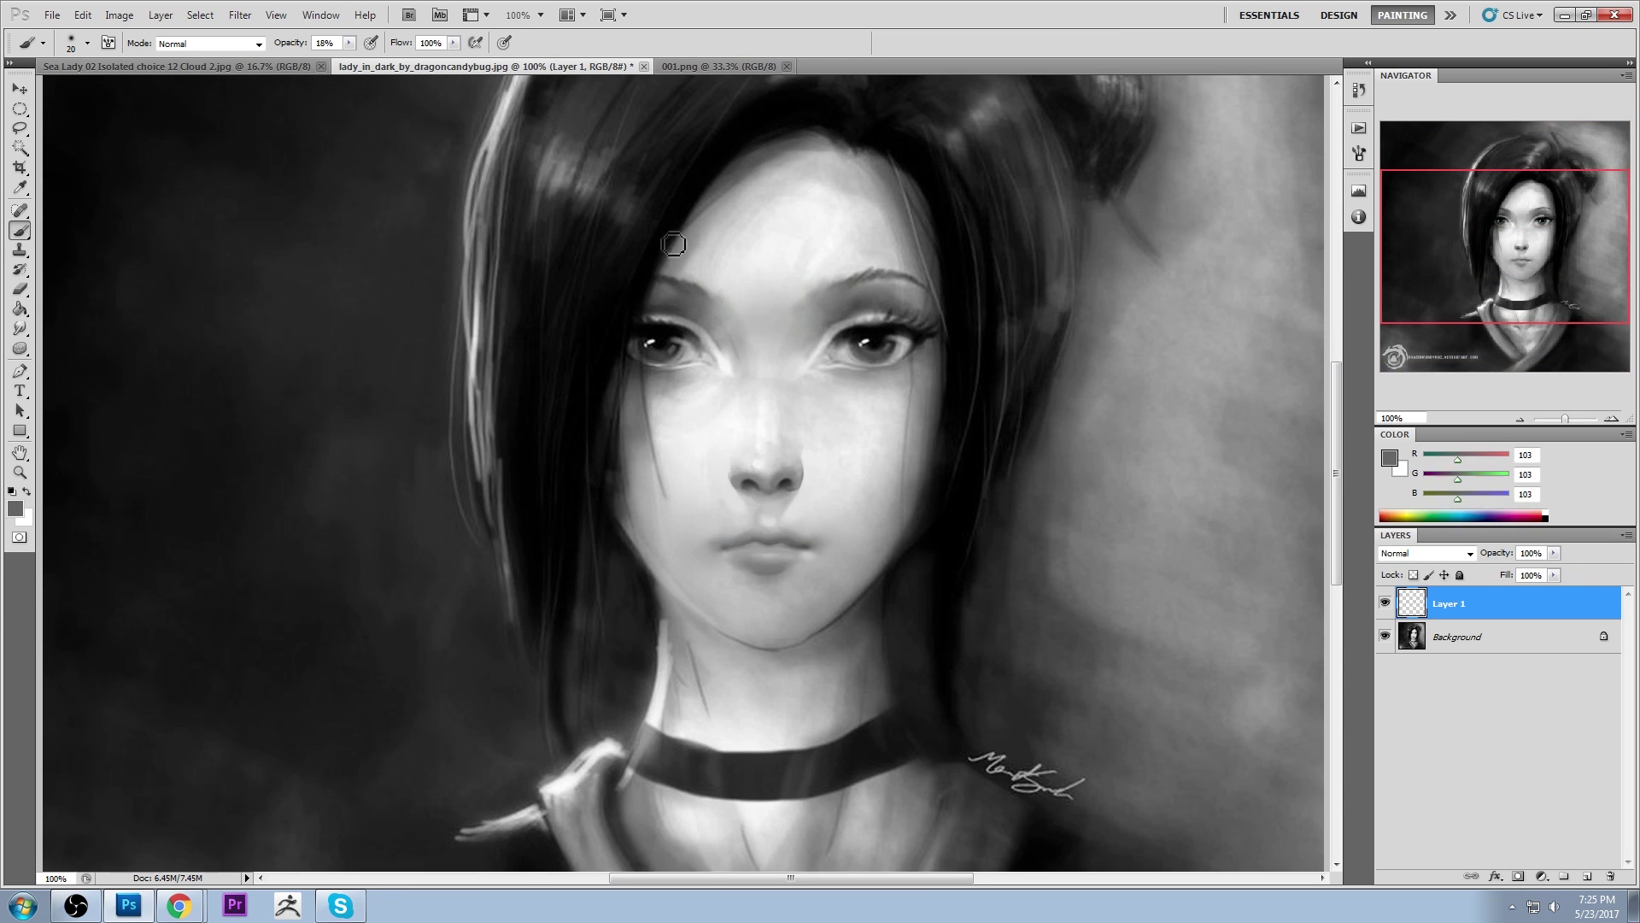
key("ctrl+minus")
key("bracketright")
key("bracketright")
key("bracketright")
key("bracketright")
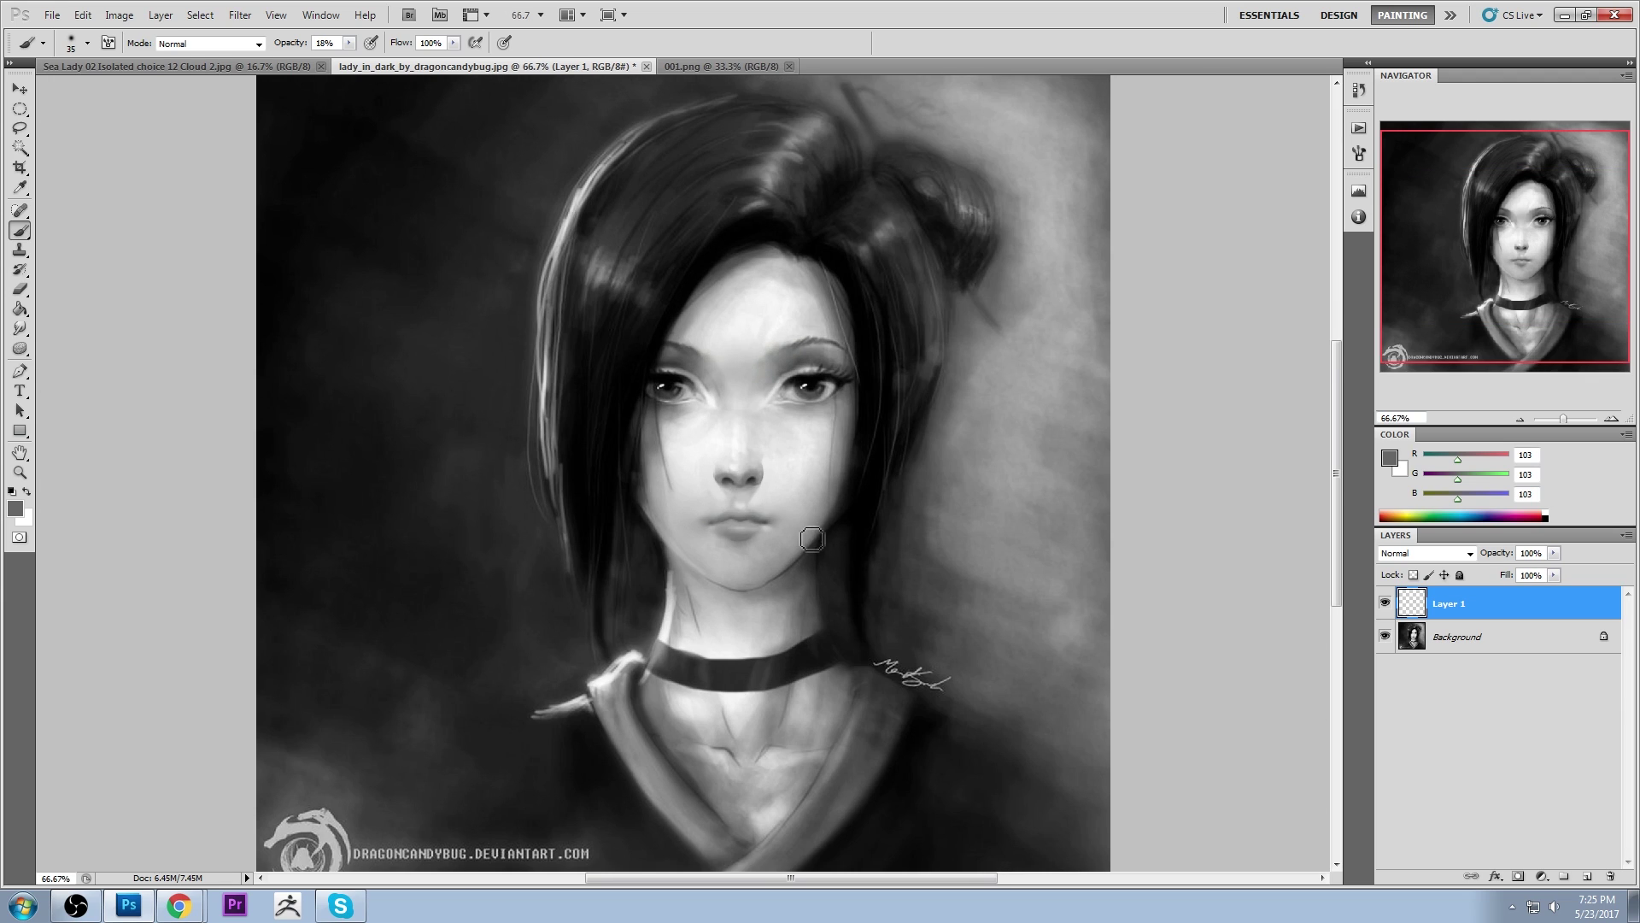
key("bracketright")
key("bracketright")
left_click(348, 42)
left_click_drag(350, 60, 356, 60)
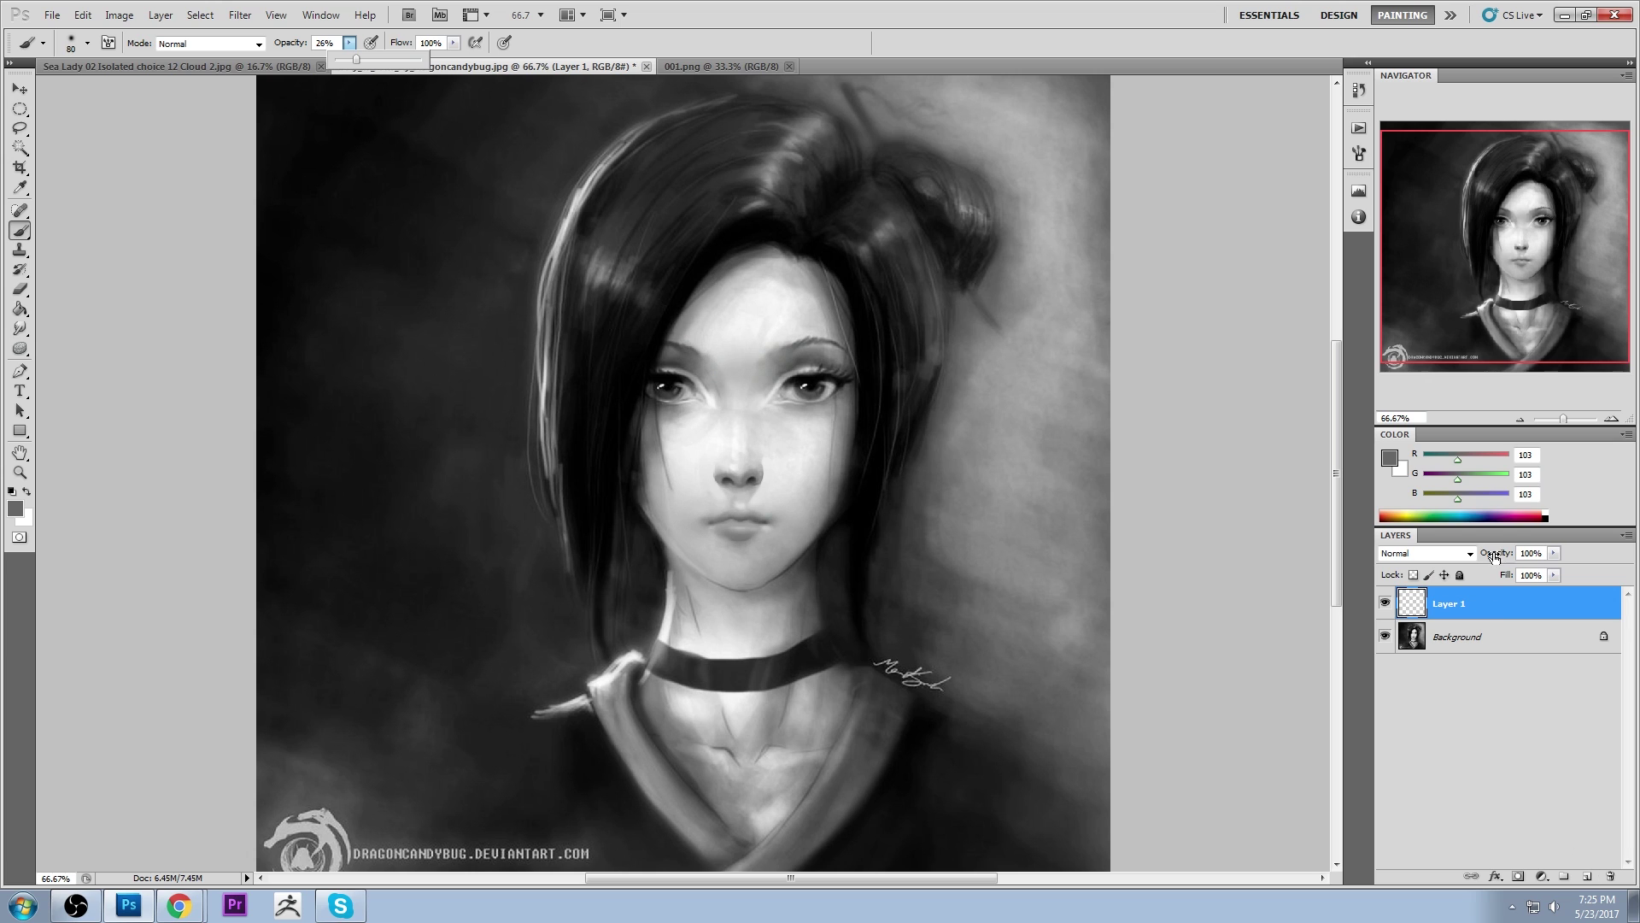
Merge the painted layer into the Background and add a fresh empty layer
right_click(1516, 603)
left_click(1585, 598)
left_click(1588, 876)
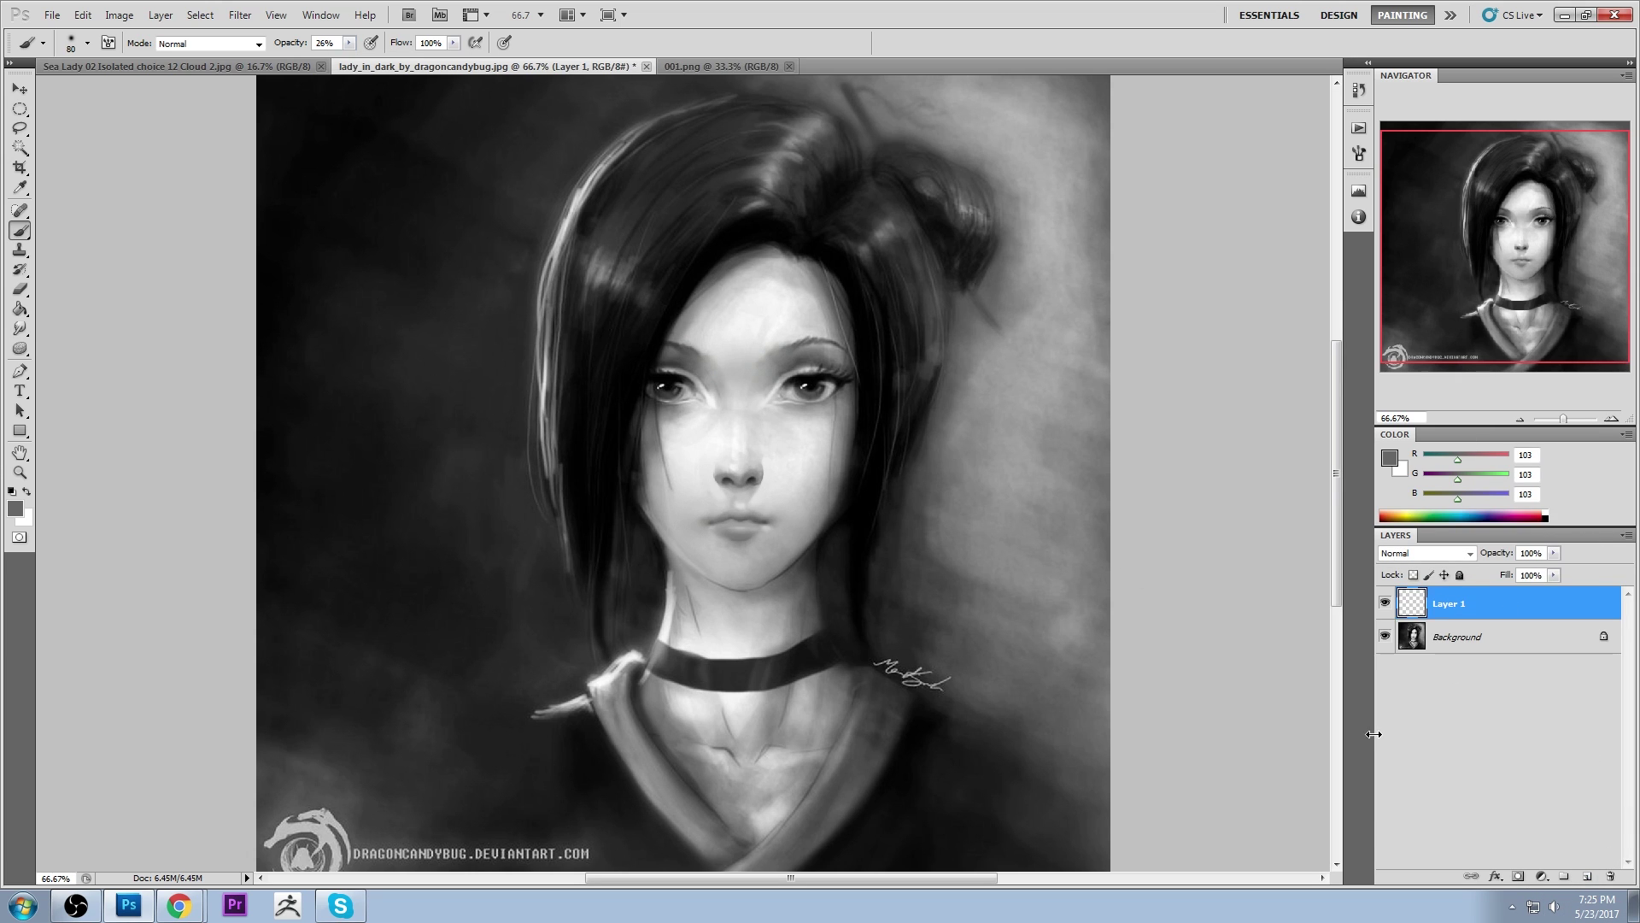
Sample a dark grey (37) from the nostril and set the new layer's blend mode to Darken
key("ctrl+space")
left_click_drag(637, 440, 857, 377)
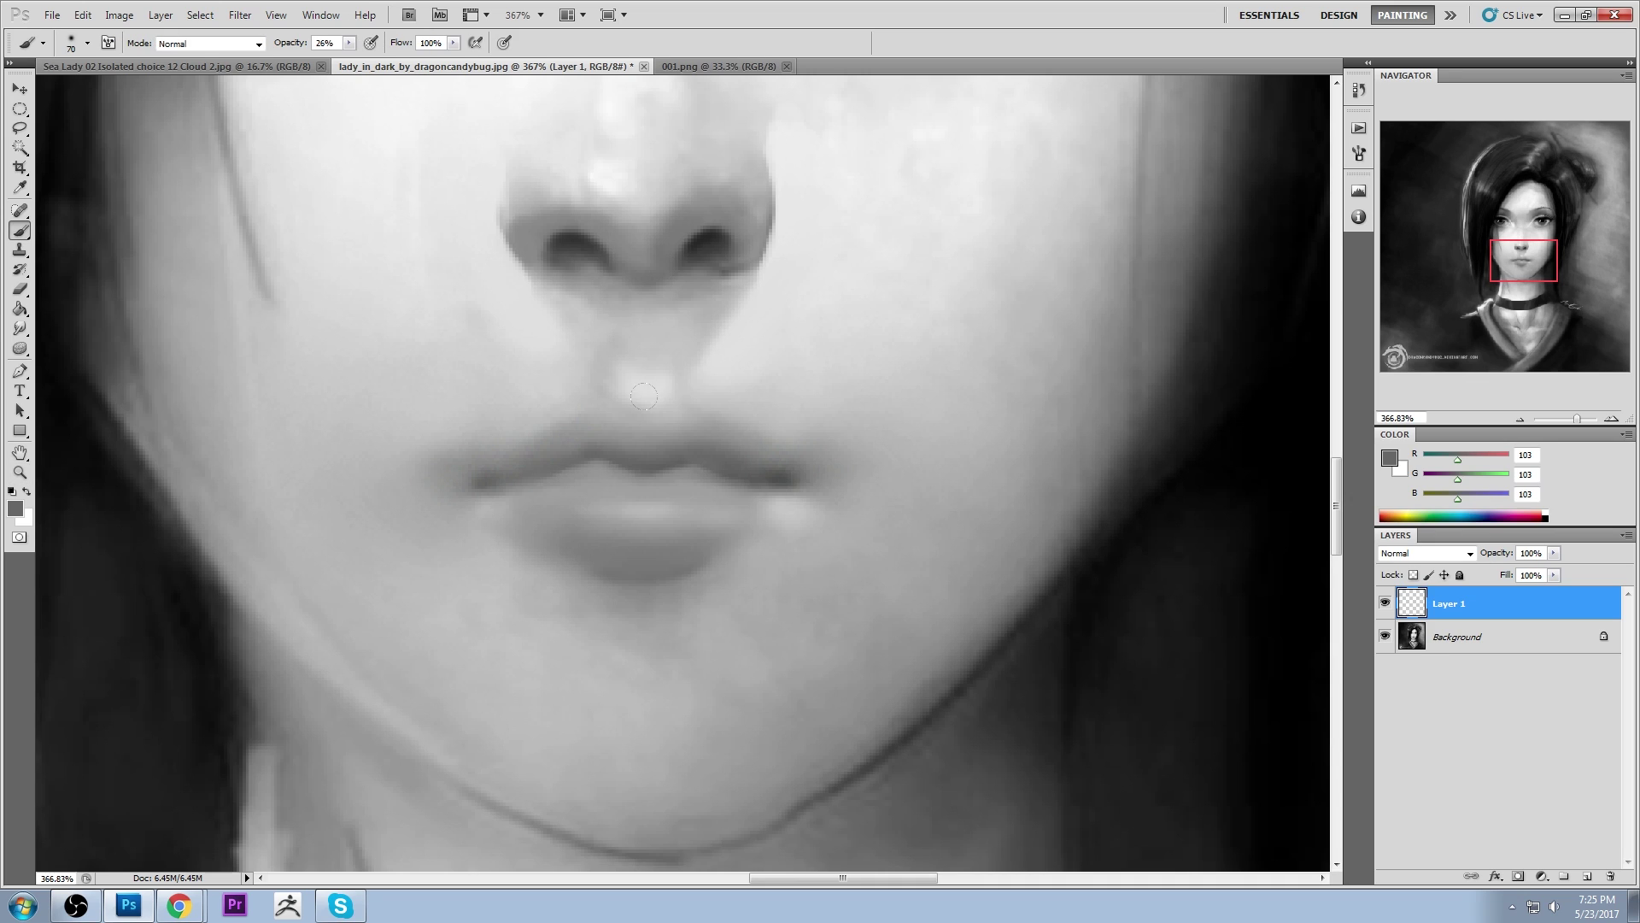
left_click(709, 231, "alt")
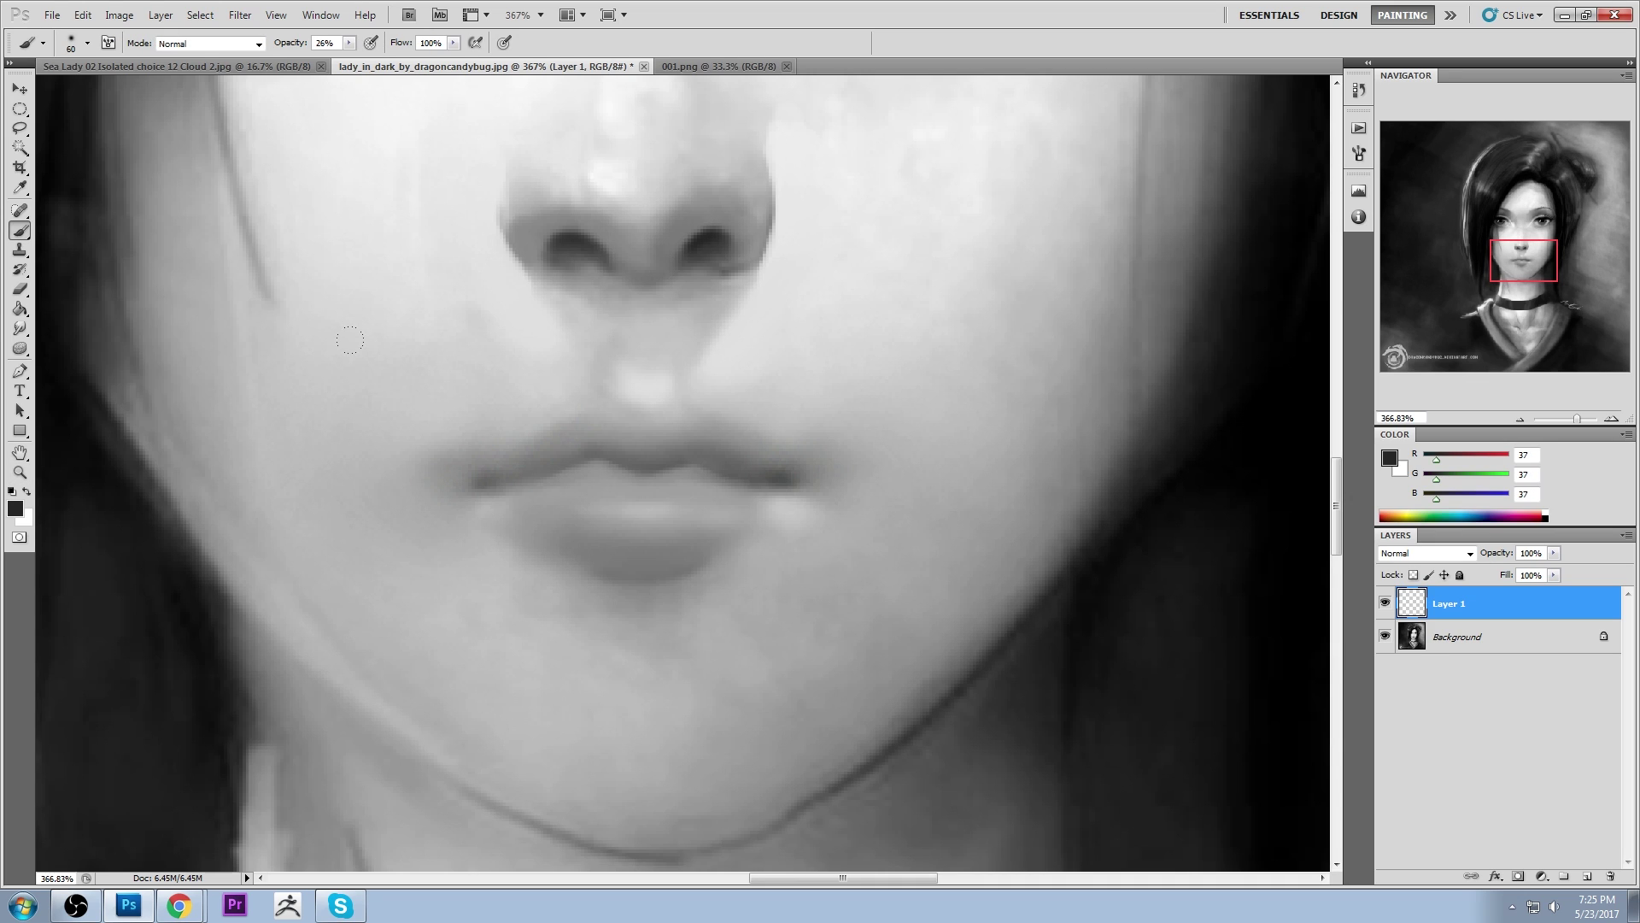
left_click(1403, 555)
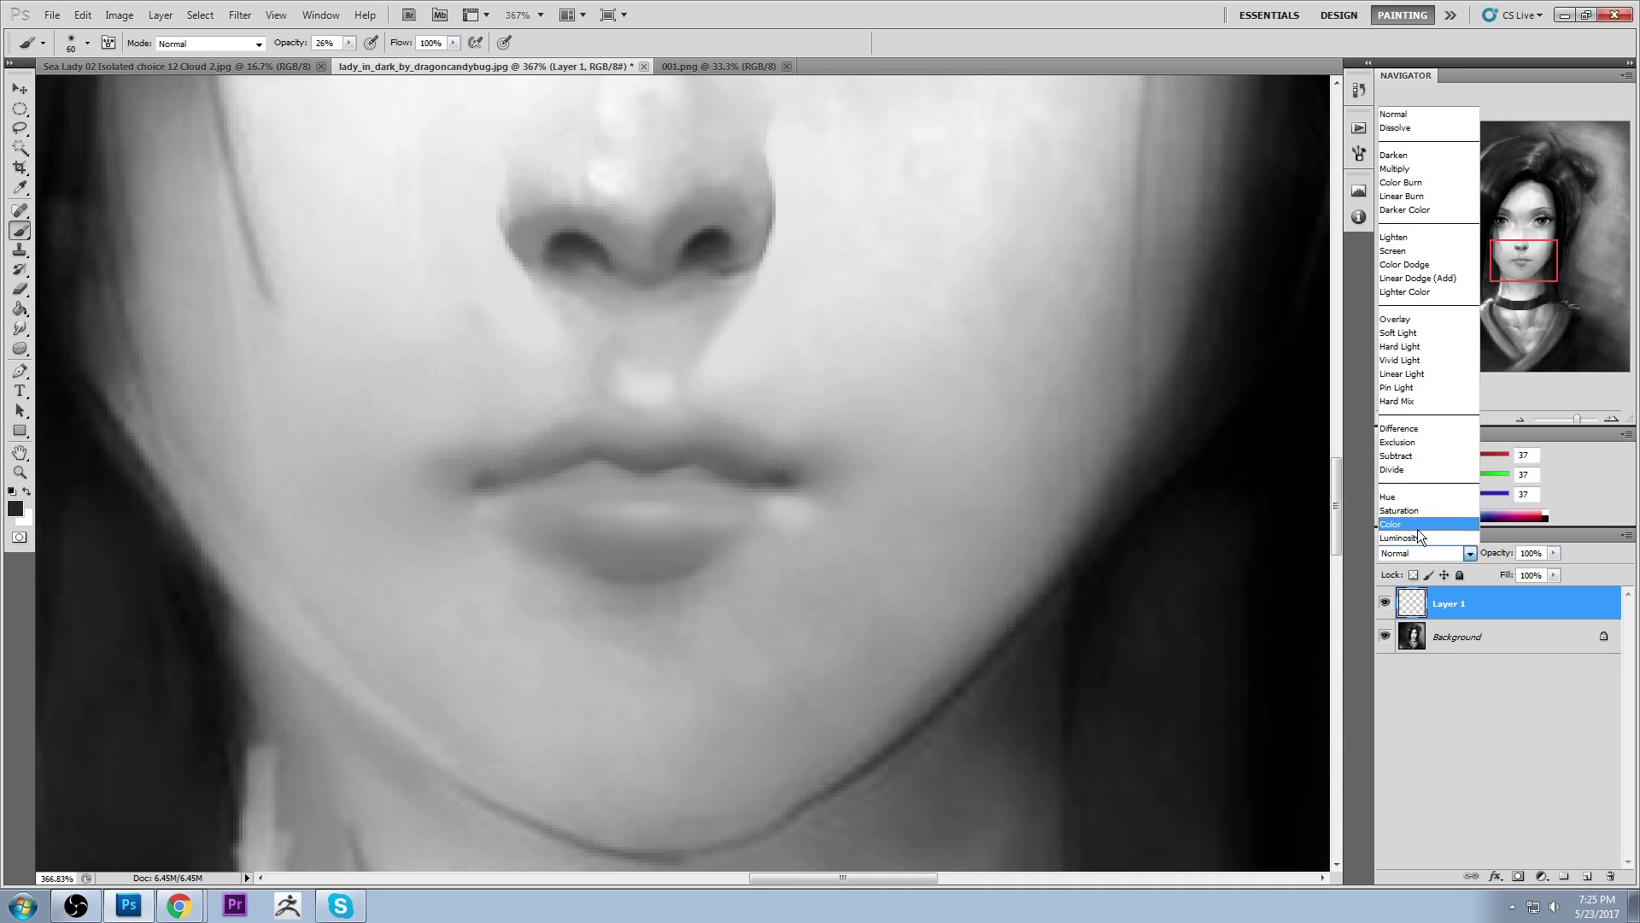
left_click(1401, 154)
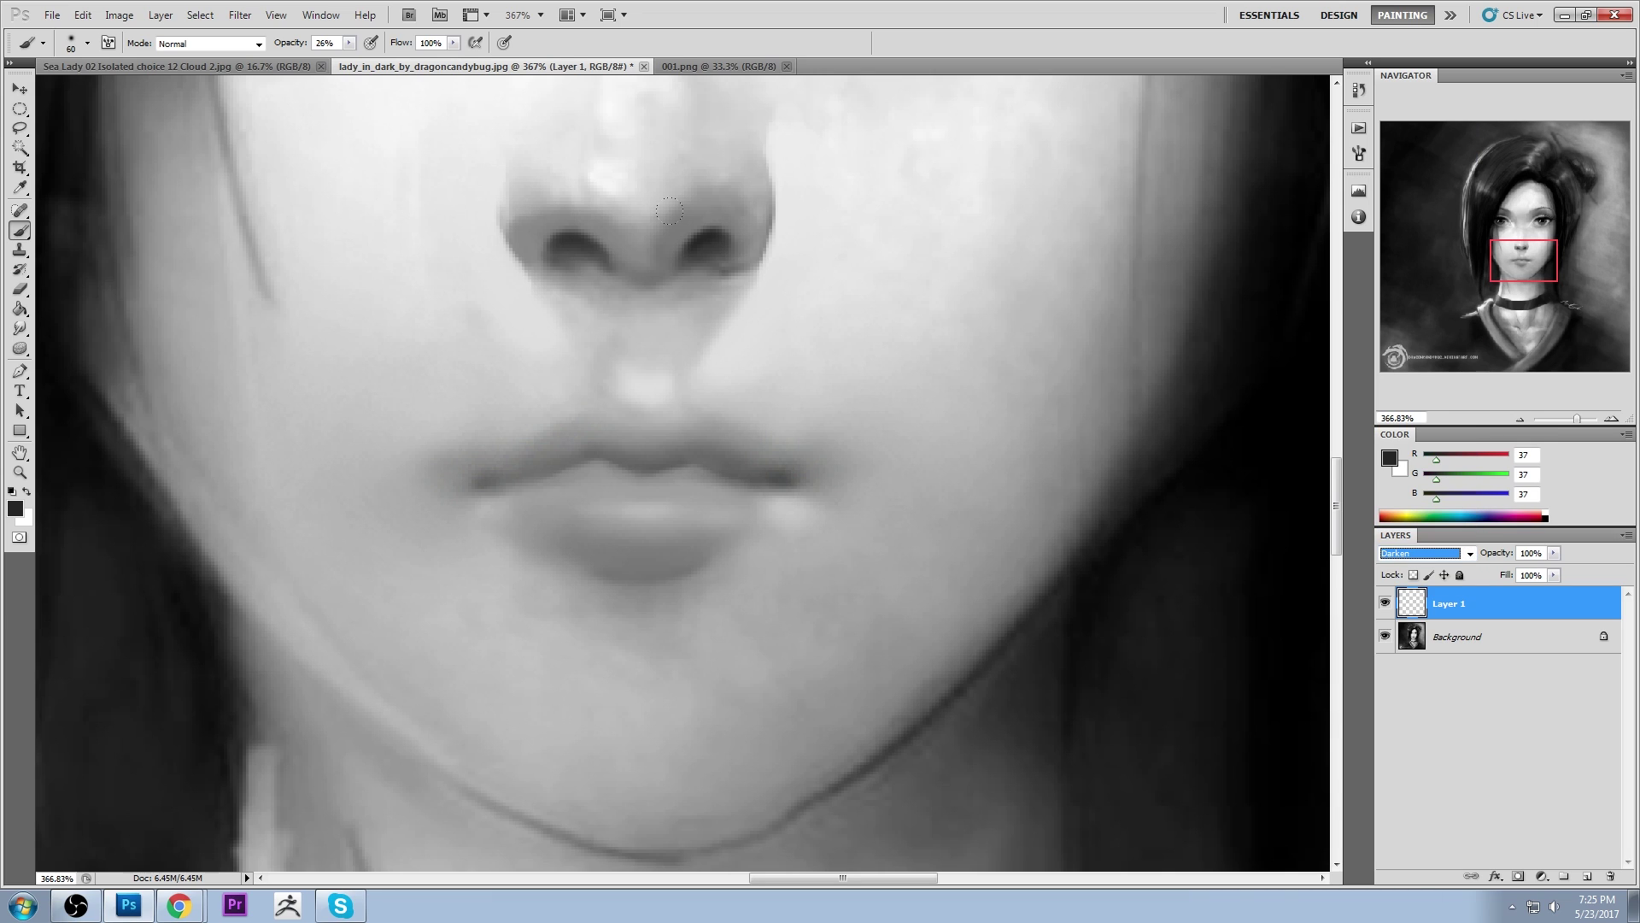
Darken the upper lip and the line between the lips, using a smaller brush at 26% opacity
left_click_drag(686, 398, 697, 415)
left_click_drag(759, 492, 551, 478)
key("[")
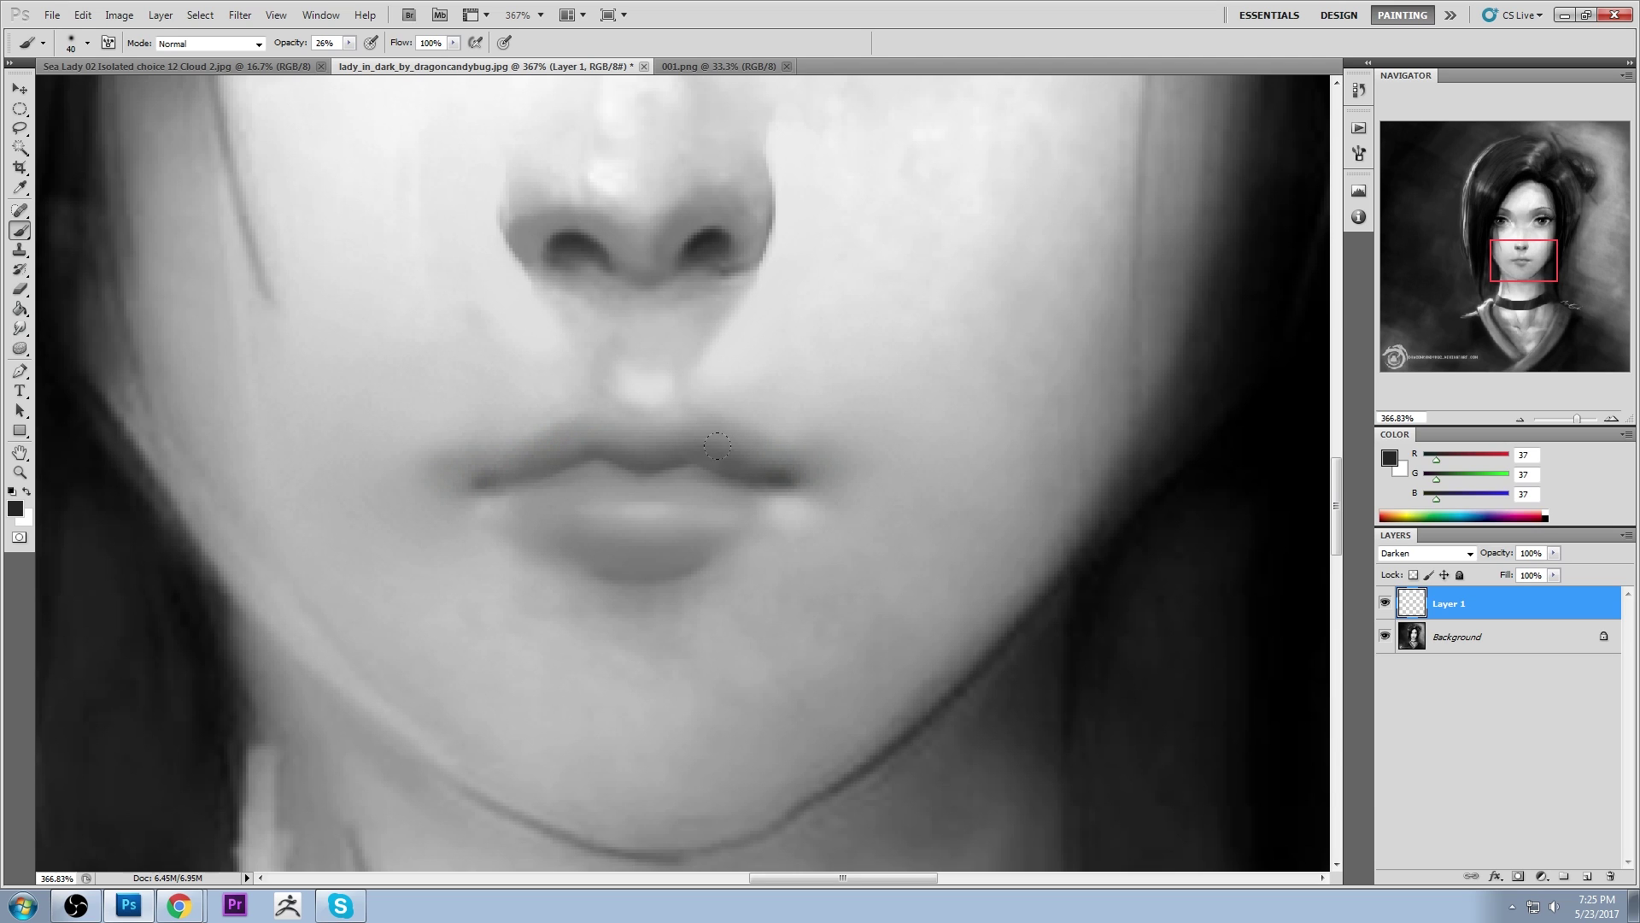
left_click_drag(741, 488, 530, 483)
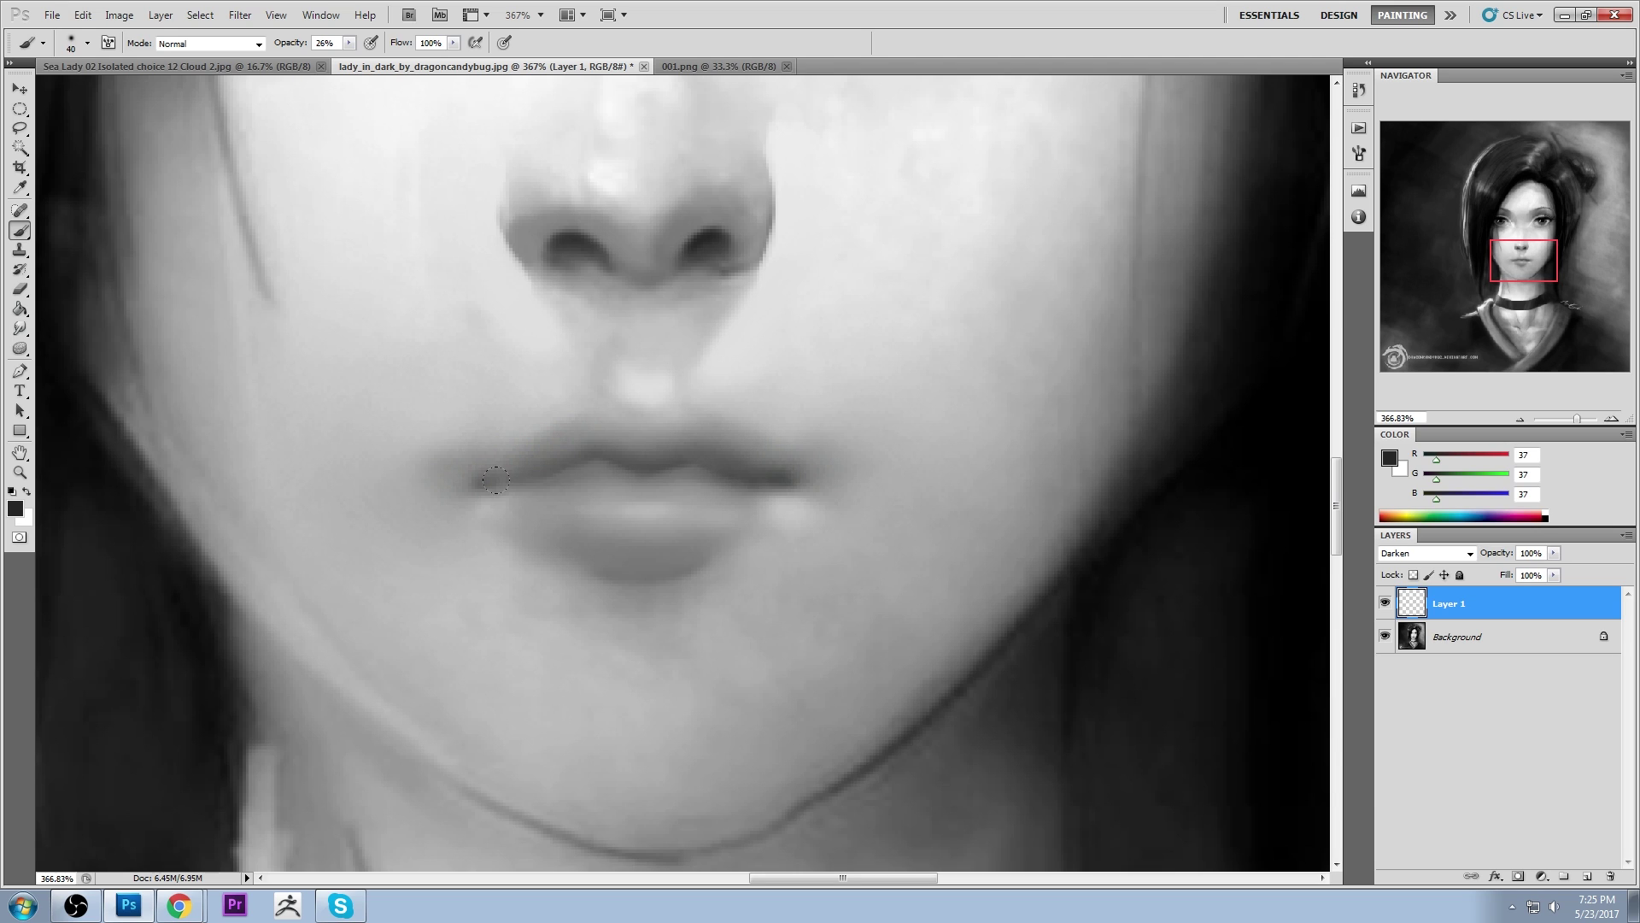
key("bracketleft")
Switch to the Eraser with the textured 80 px tip and reduce it to 30 px for refining the mouth corners
key("e")
right_click(774, 286)
left_click(935, 564)
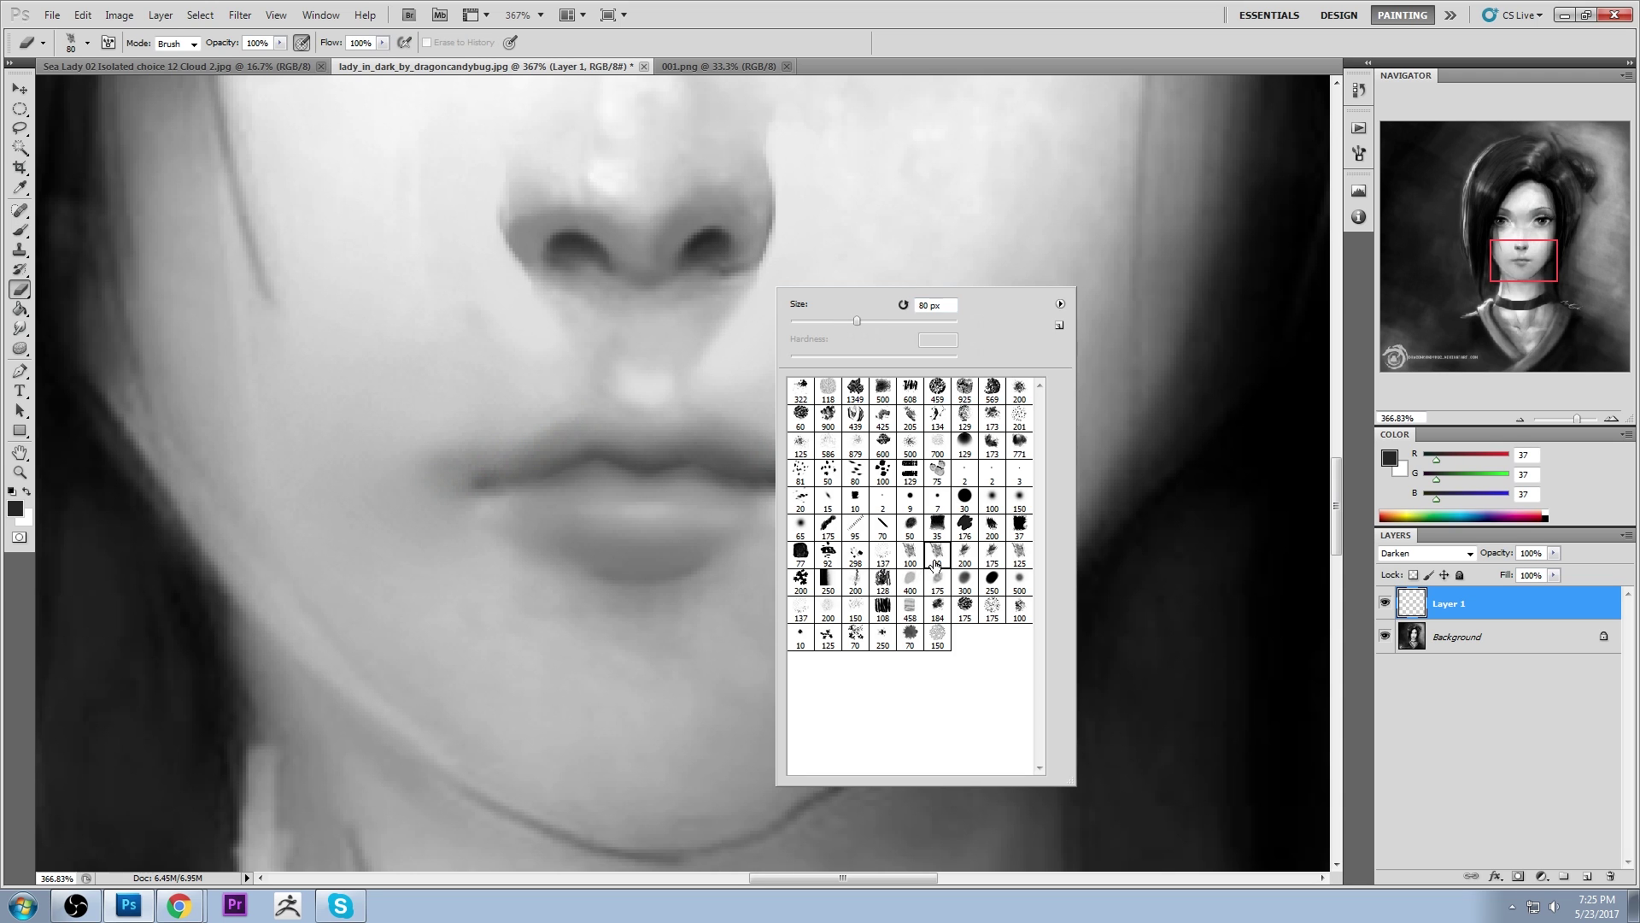
left_click(1068, 192)
key("bracketleft")
key("bracketleft")
key("bracketleft")
key("bracketleft")
key("bracketleft")
key("bracketleft")
key("bracketleft")
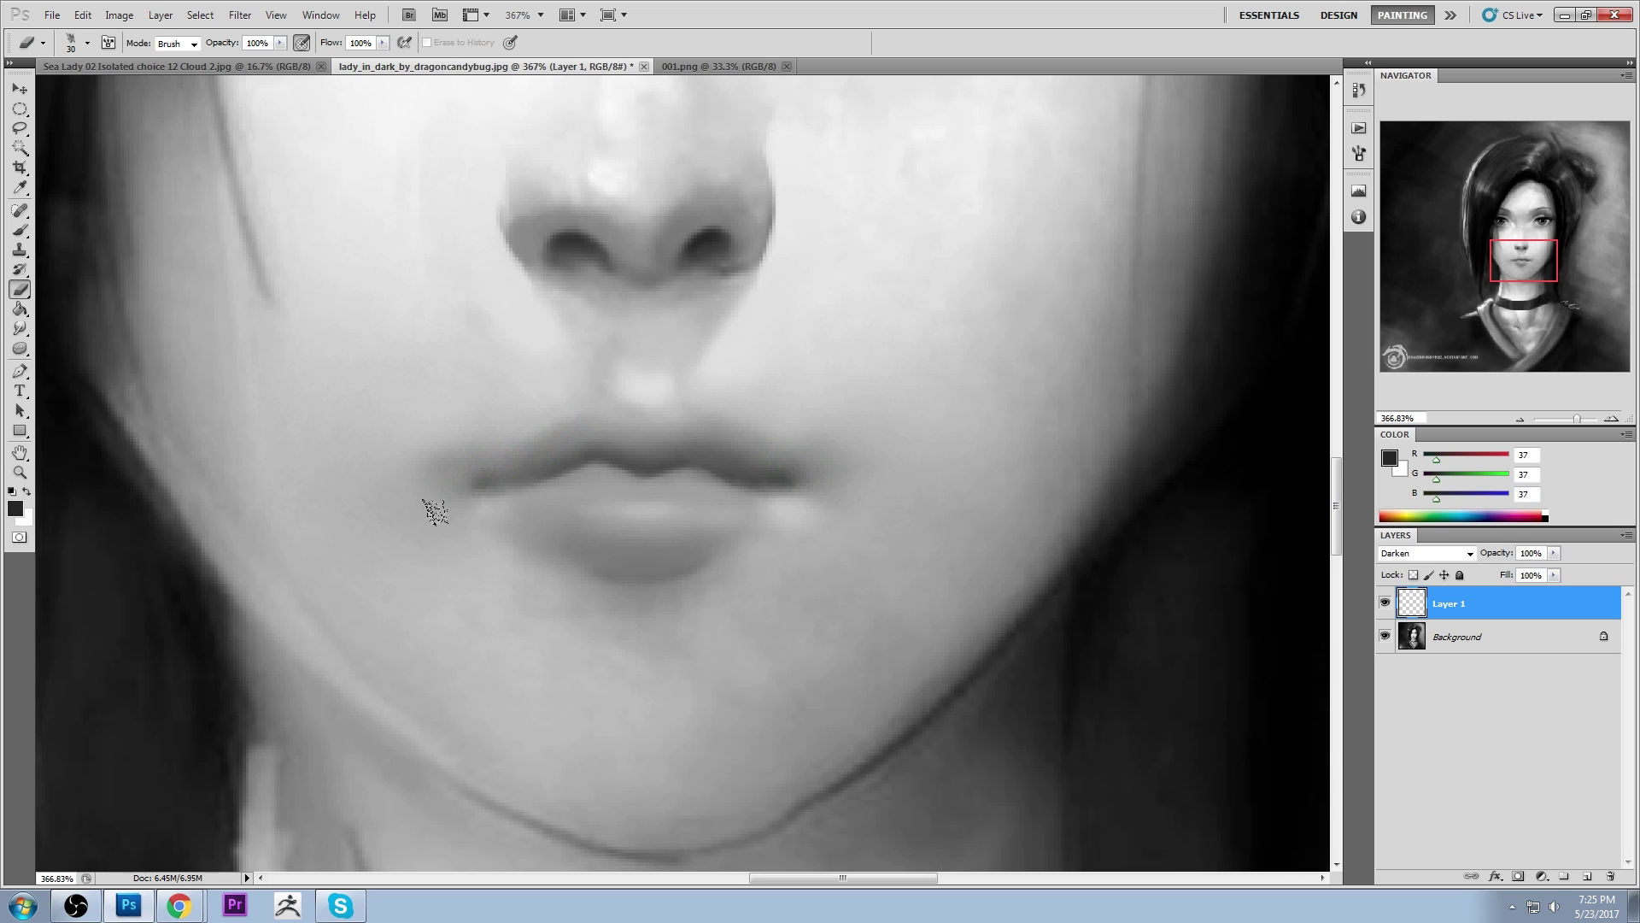
Lower Layer 1's fill to 61% to soften the new lip shading
key("bracketright")
key("bracketright")
key("ctrl+0")
key("ctrl+1")
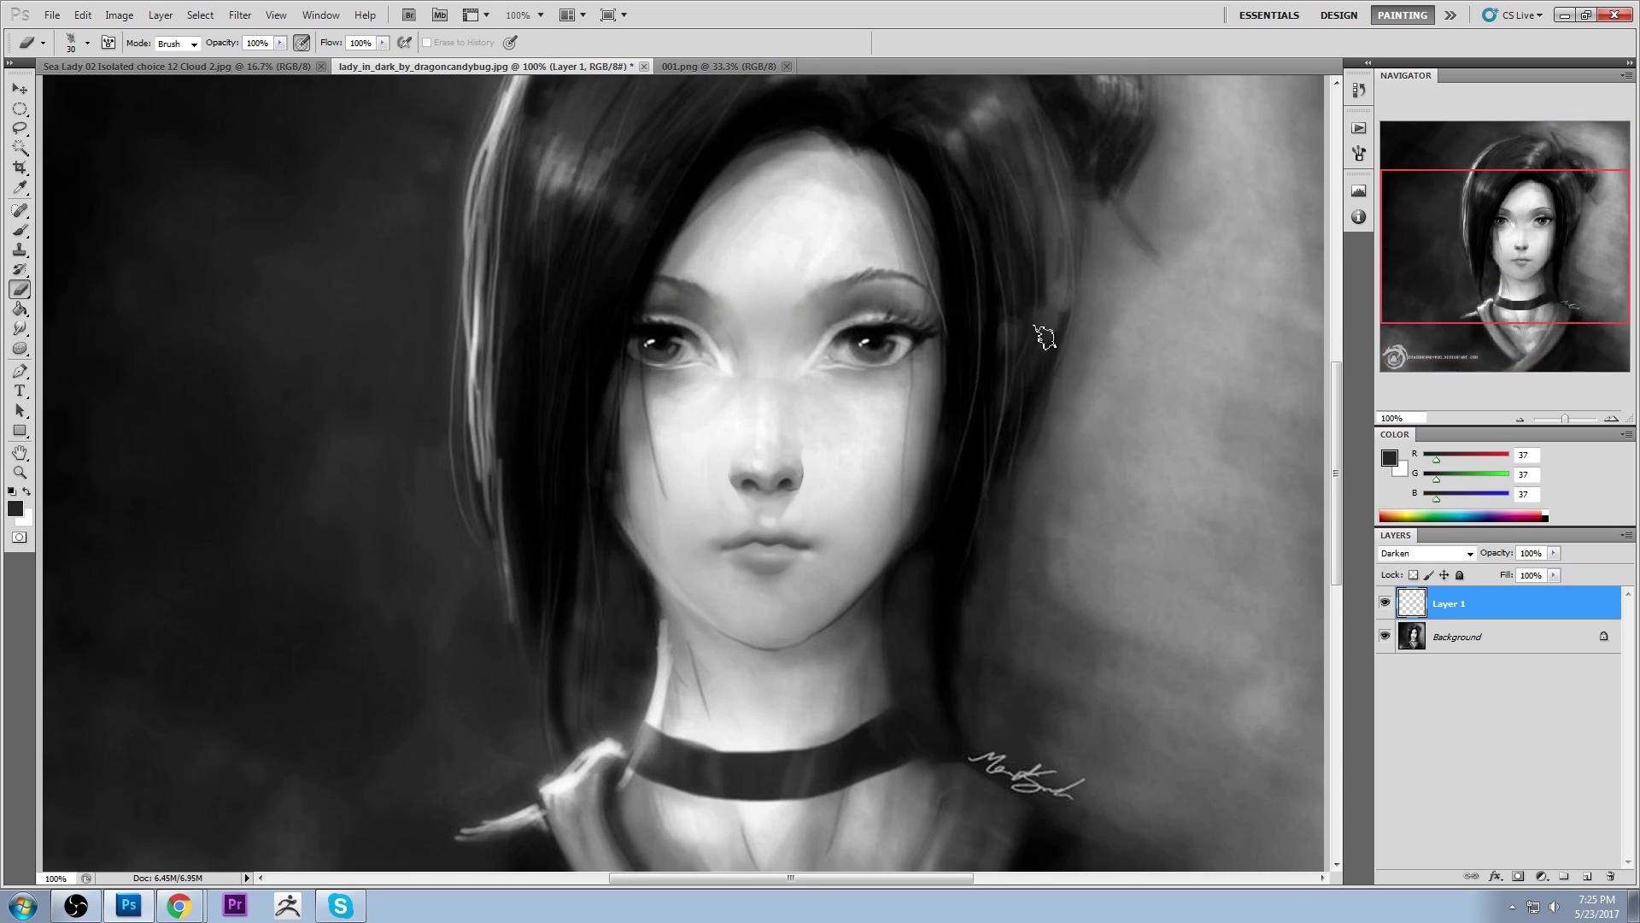
left_click(1553, 575)
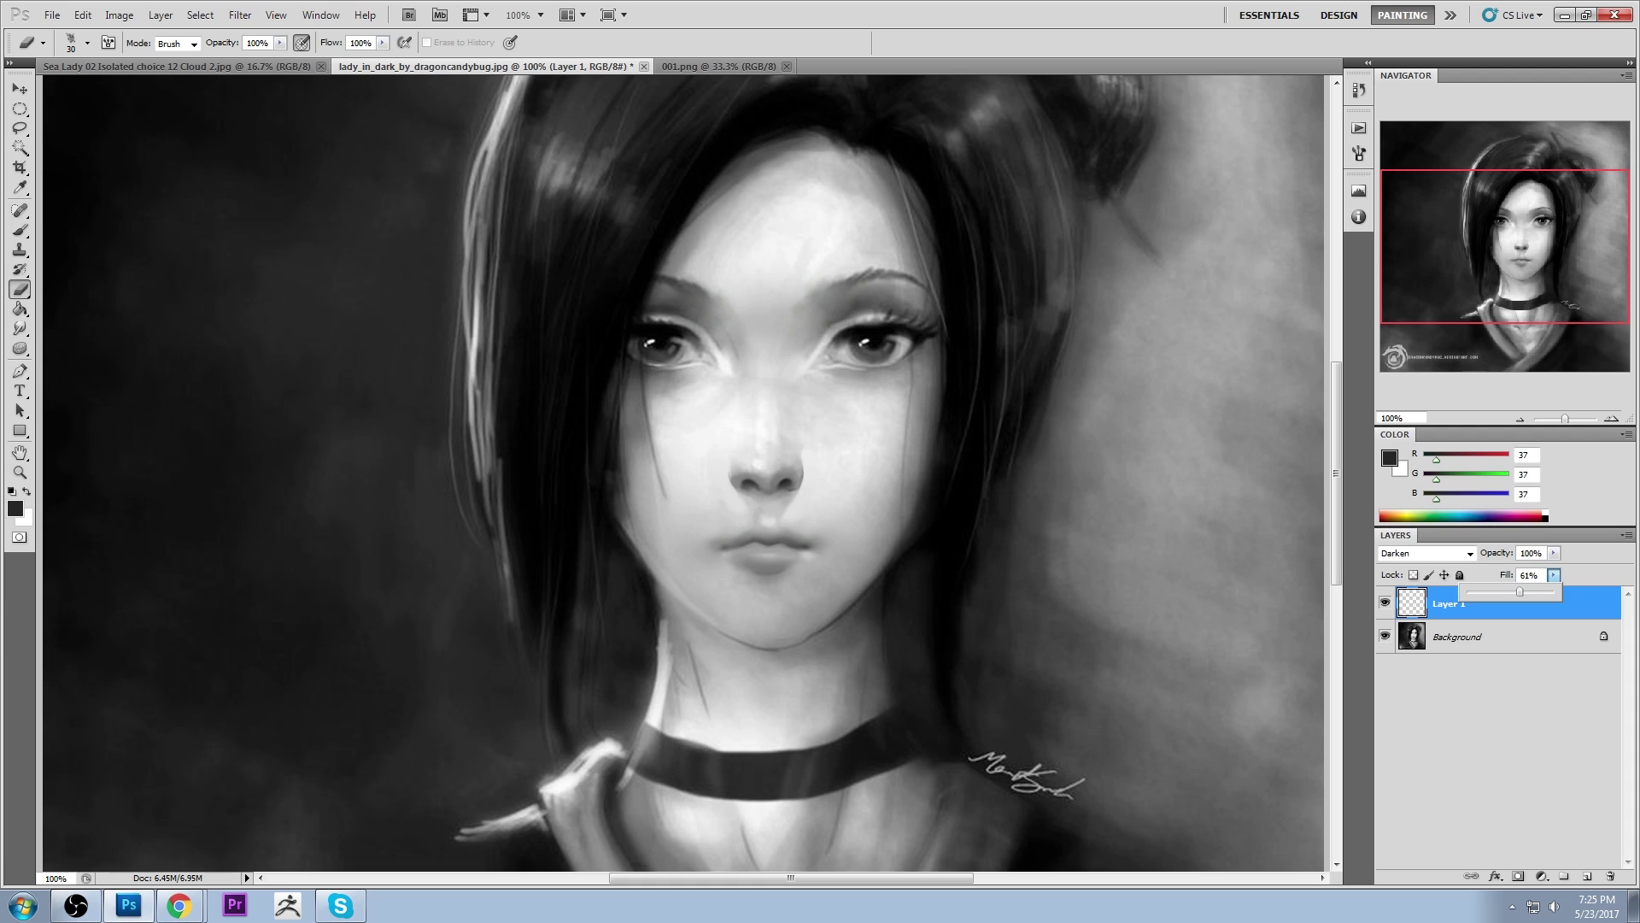
left_click(1554, 575)
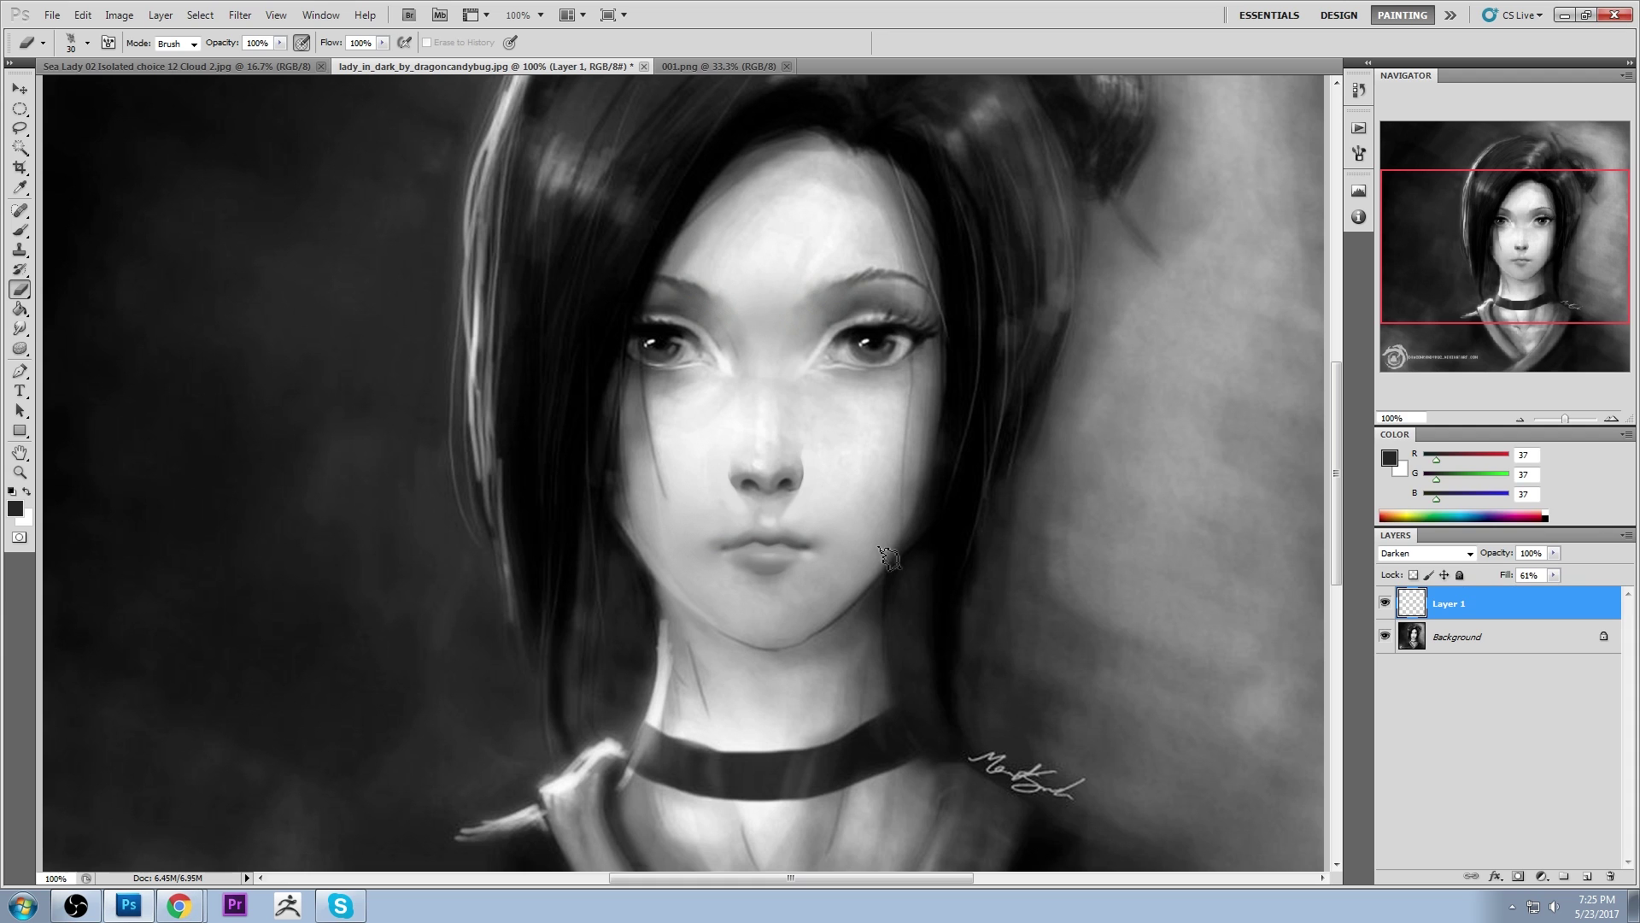
Compare the portrait with Layer 1 hidden and shown, and merge the layer into the Background
left_click(1387, 604)
left_click(1387, 604)
left_click(1553, 575)
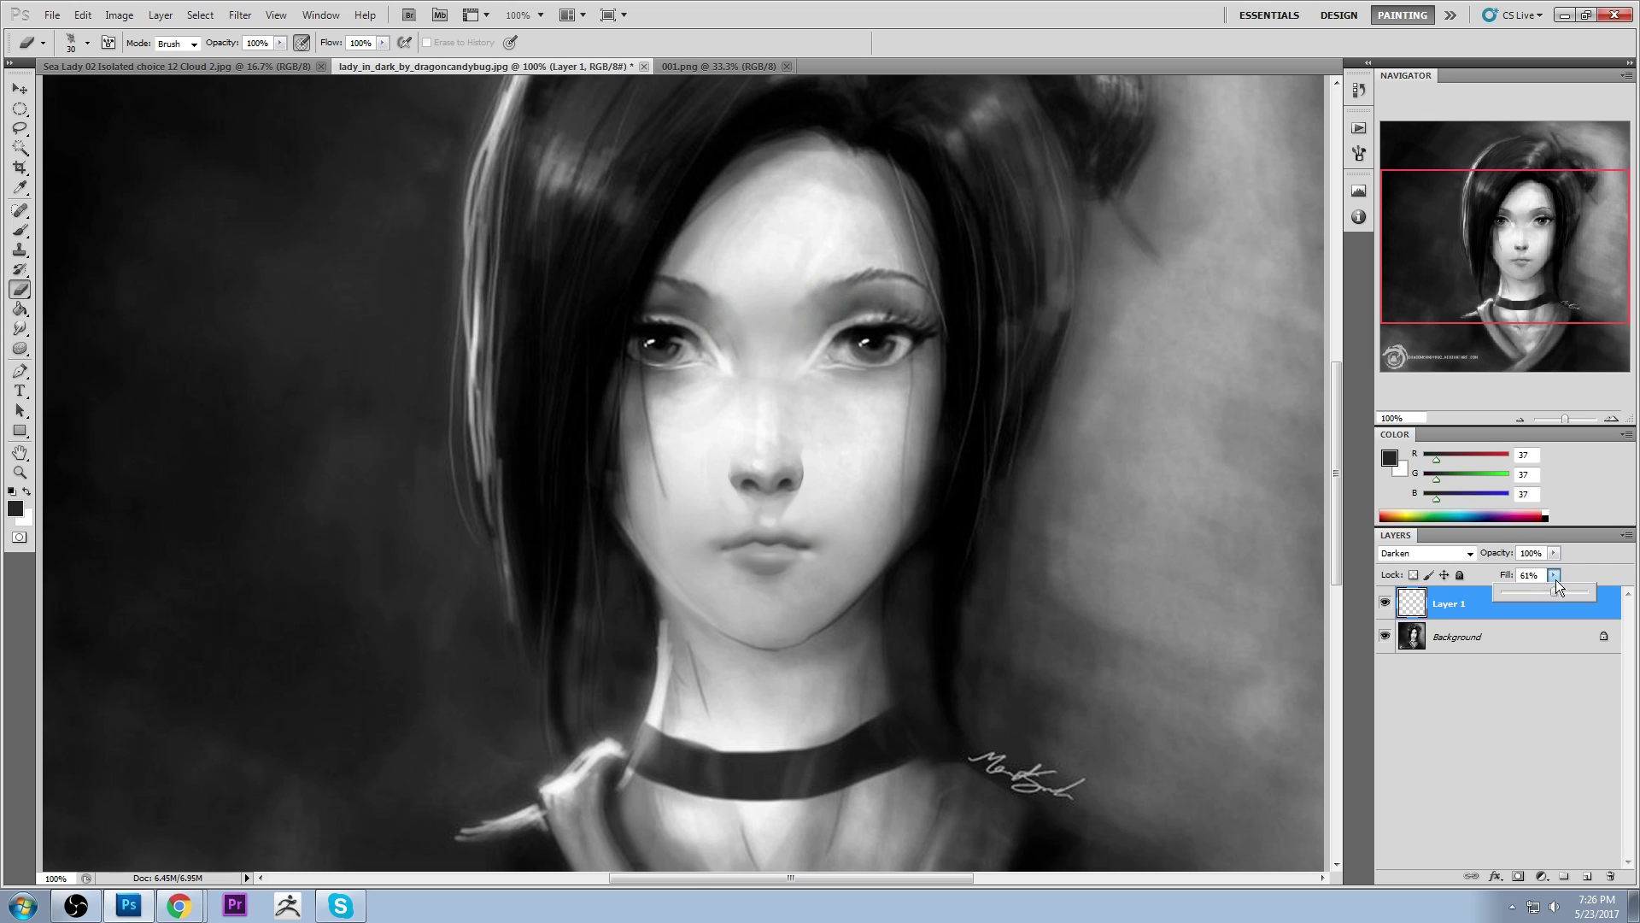
right_click(1487, 604)
left_click(1500, 593)
Raise the brush opacity to 100% and sample the shadow grey (94) from the upper lip
key("z")
left_click_drag(743, 517, 853, 593)
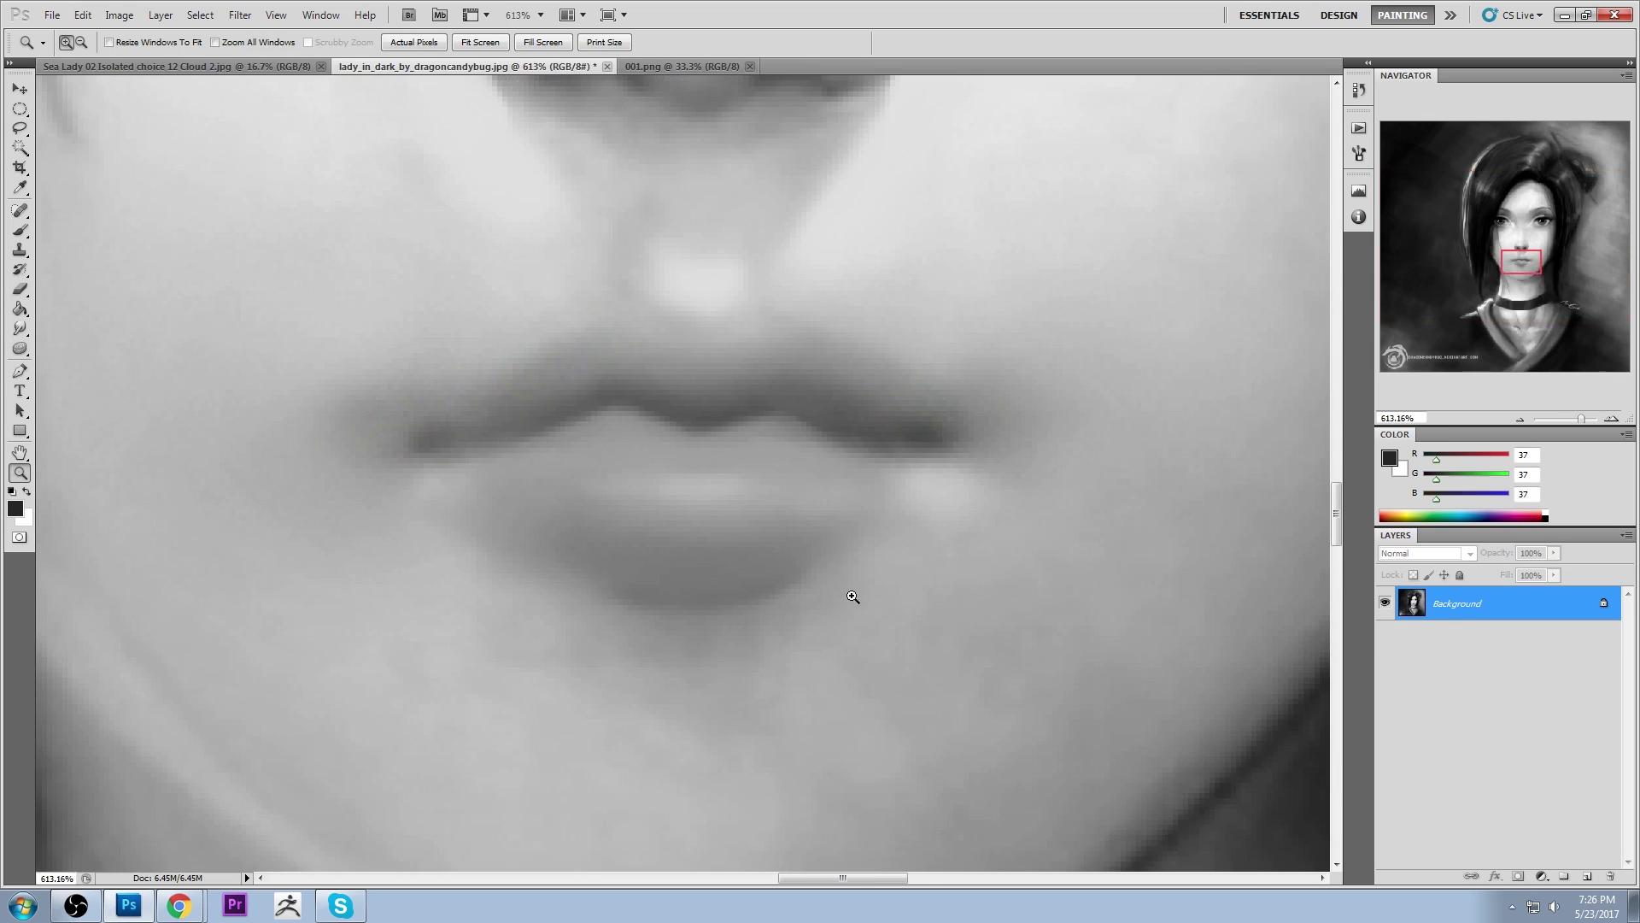
key("b")
left_click(624, 390, "alt")
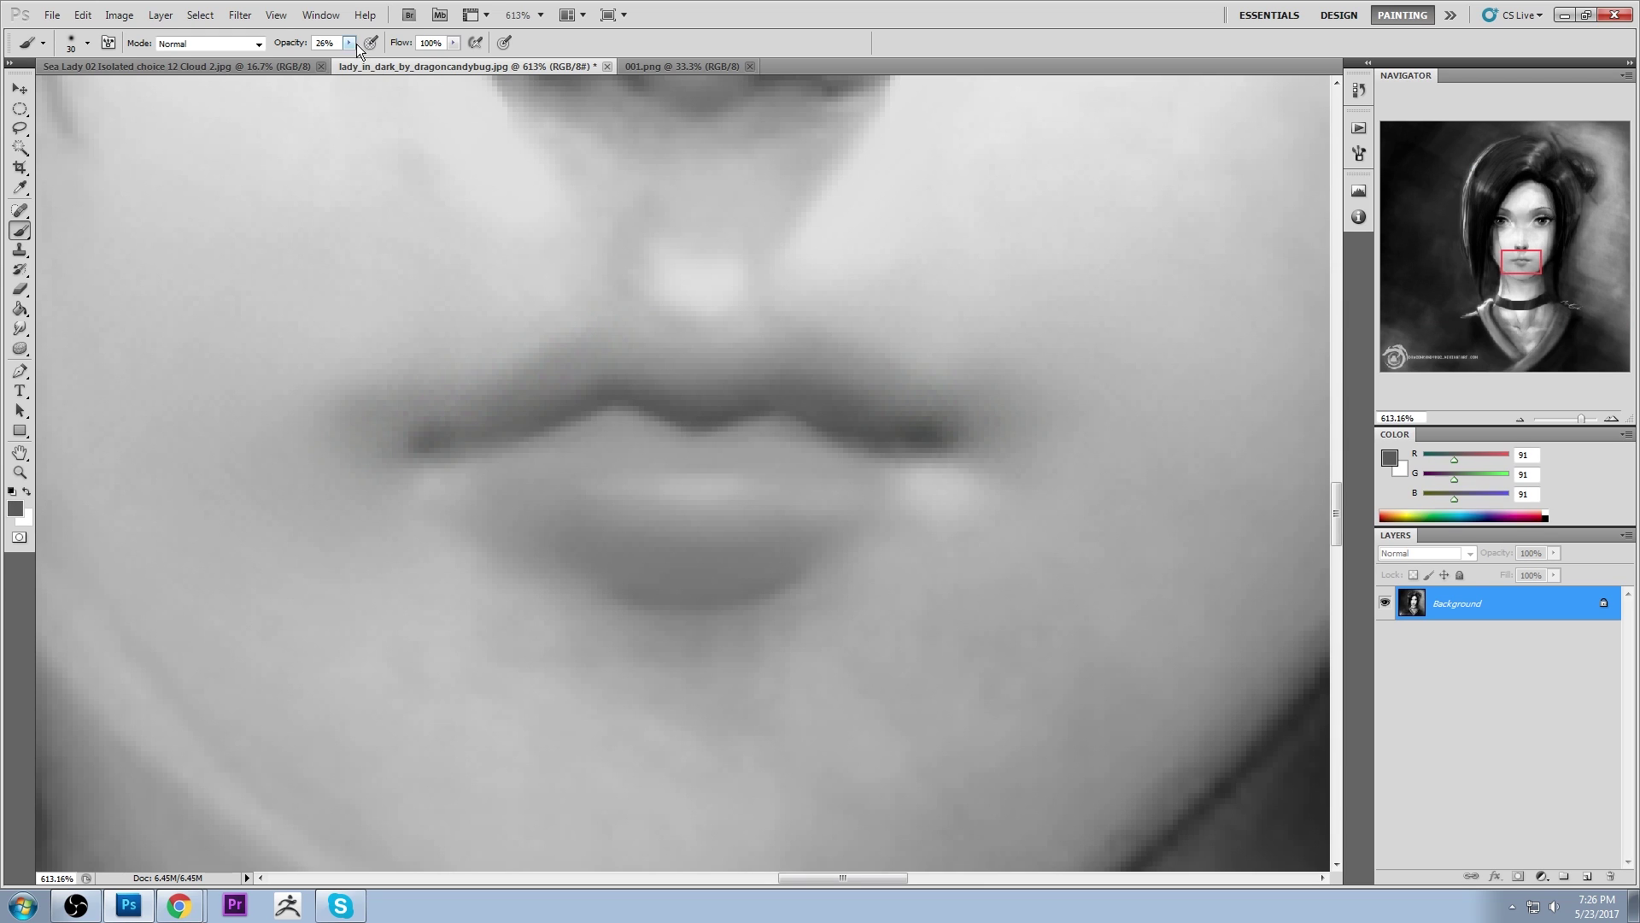
left_click_drag(349, 42, 422, 70)
left_click(623, 386, "alt")
Refine the upper lip's lower edge with a 5 to 9 px brush, sampling a darker grey (83) from the lip line
key("bracketleft")
key("bracketleft")
key("bracketleft")
key("bracketleft")
key("bracketleft")
key("bracketleft")
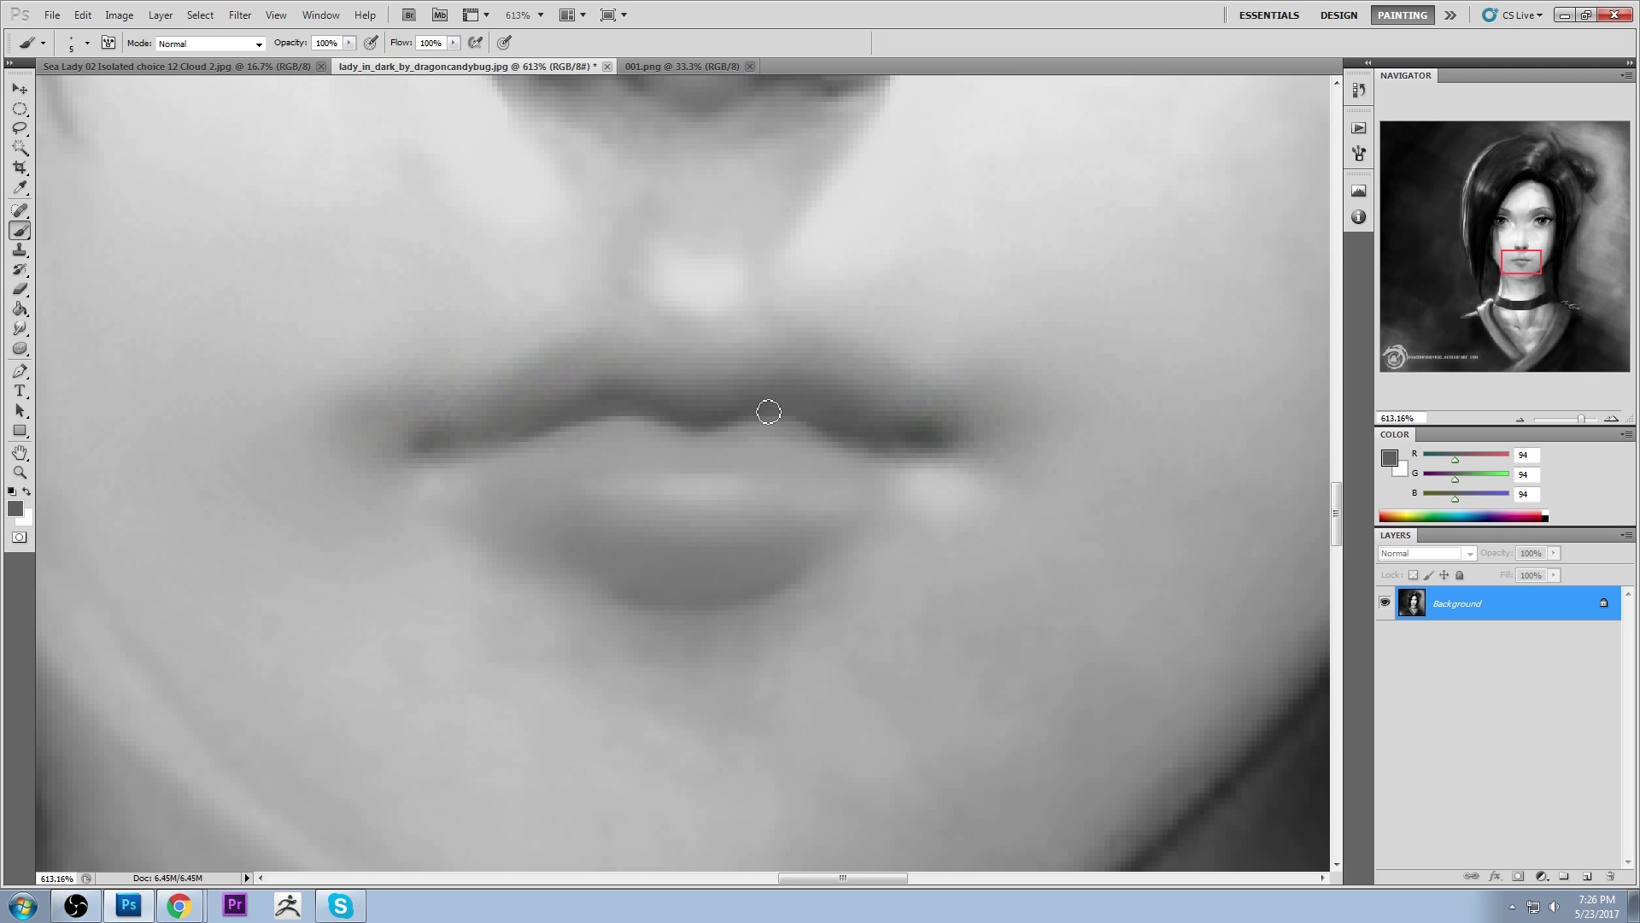
key("bracketright")
key("bracketright")
key("bracketright")
key("bracketright")
left_click(715, 419, "alt")
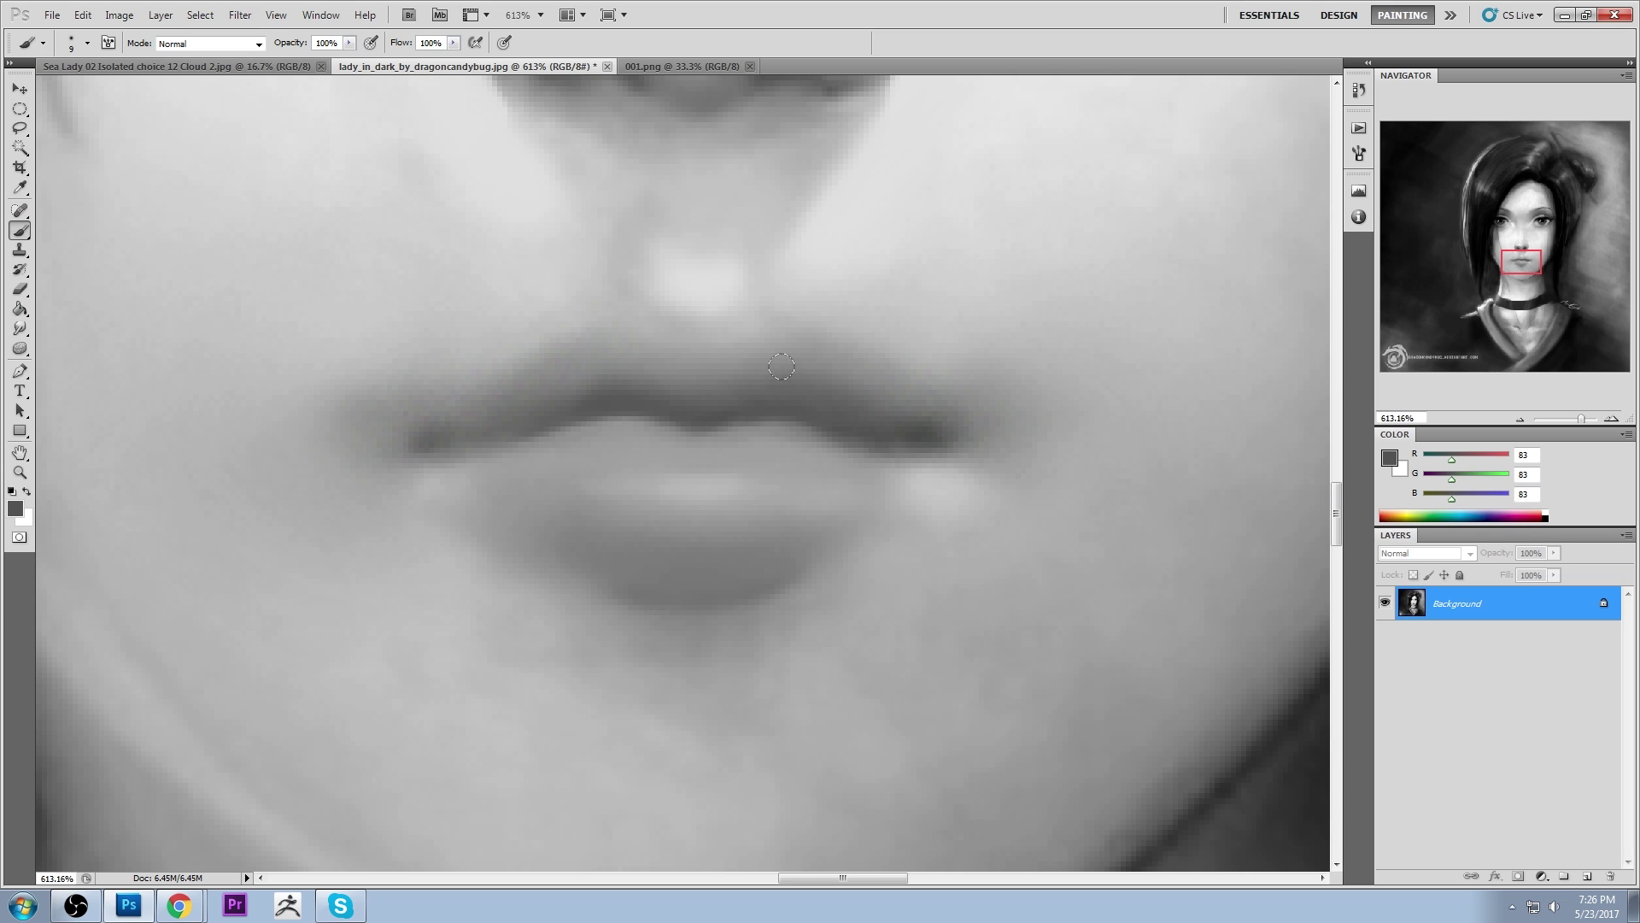
Sample a near-black (2) from the eye on the image's right side and size the brush to 60 px
key("ctrl+0")
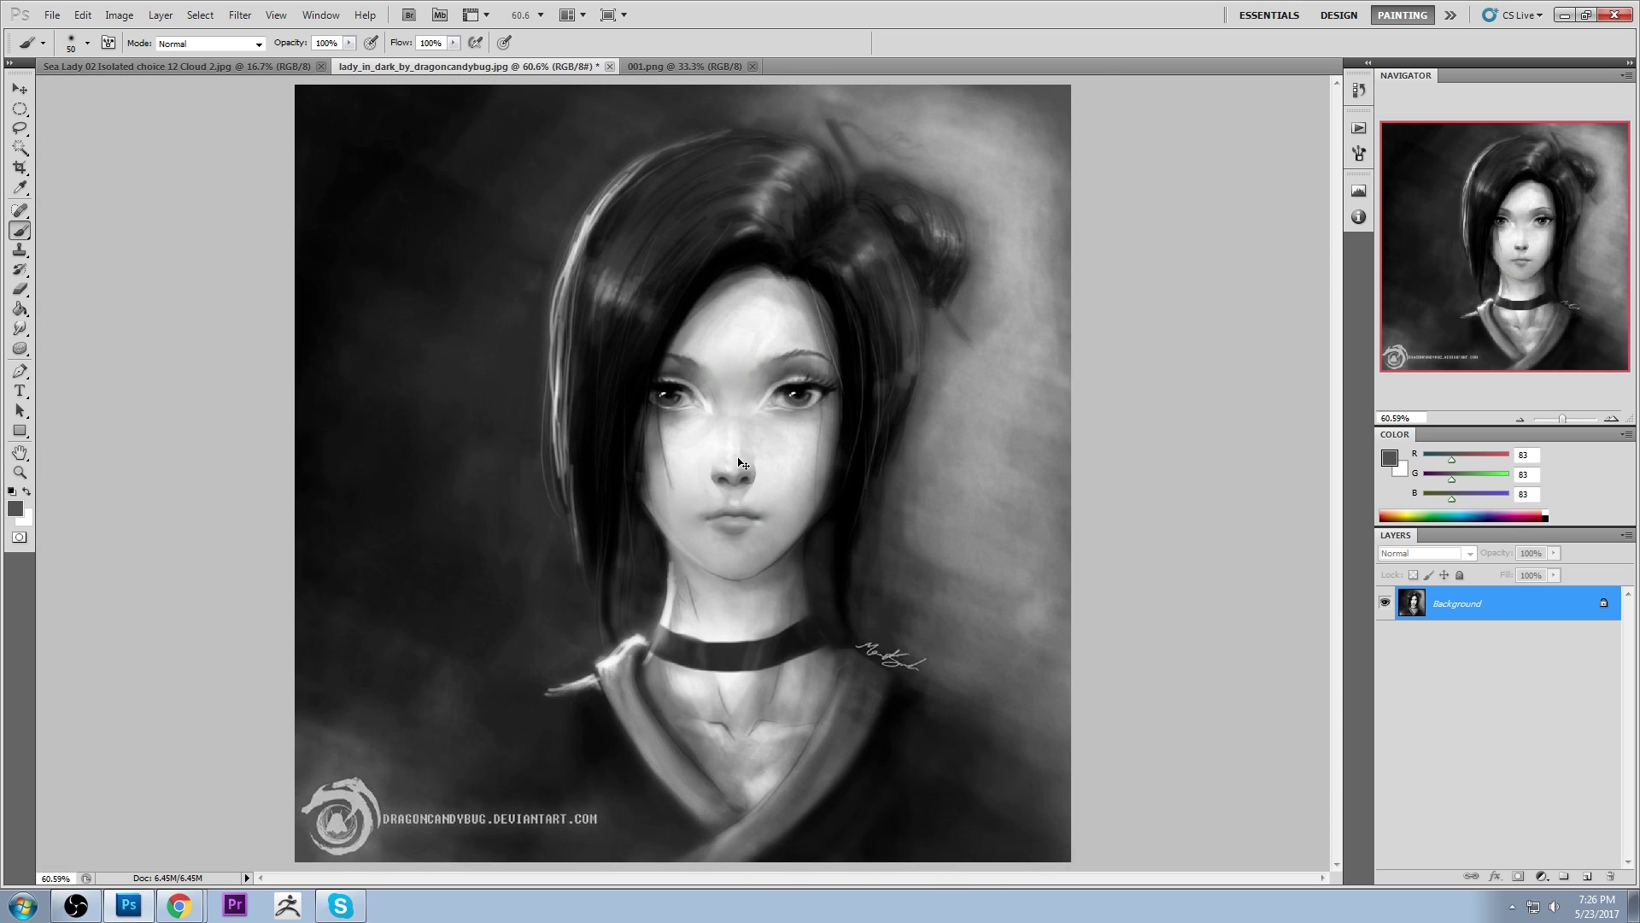
key("ctrl+plus")
key("bracketright")
key("bracketright")
key("bracketright")
key("bracketright")
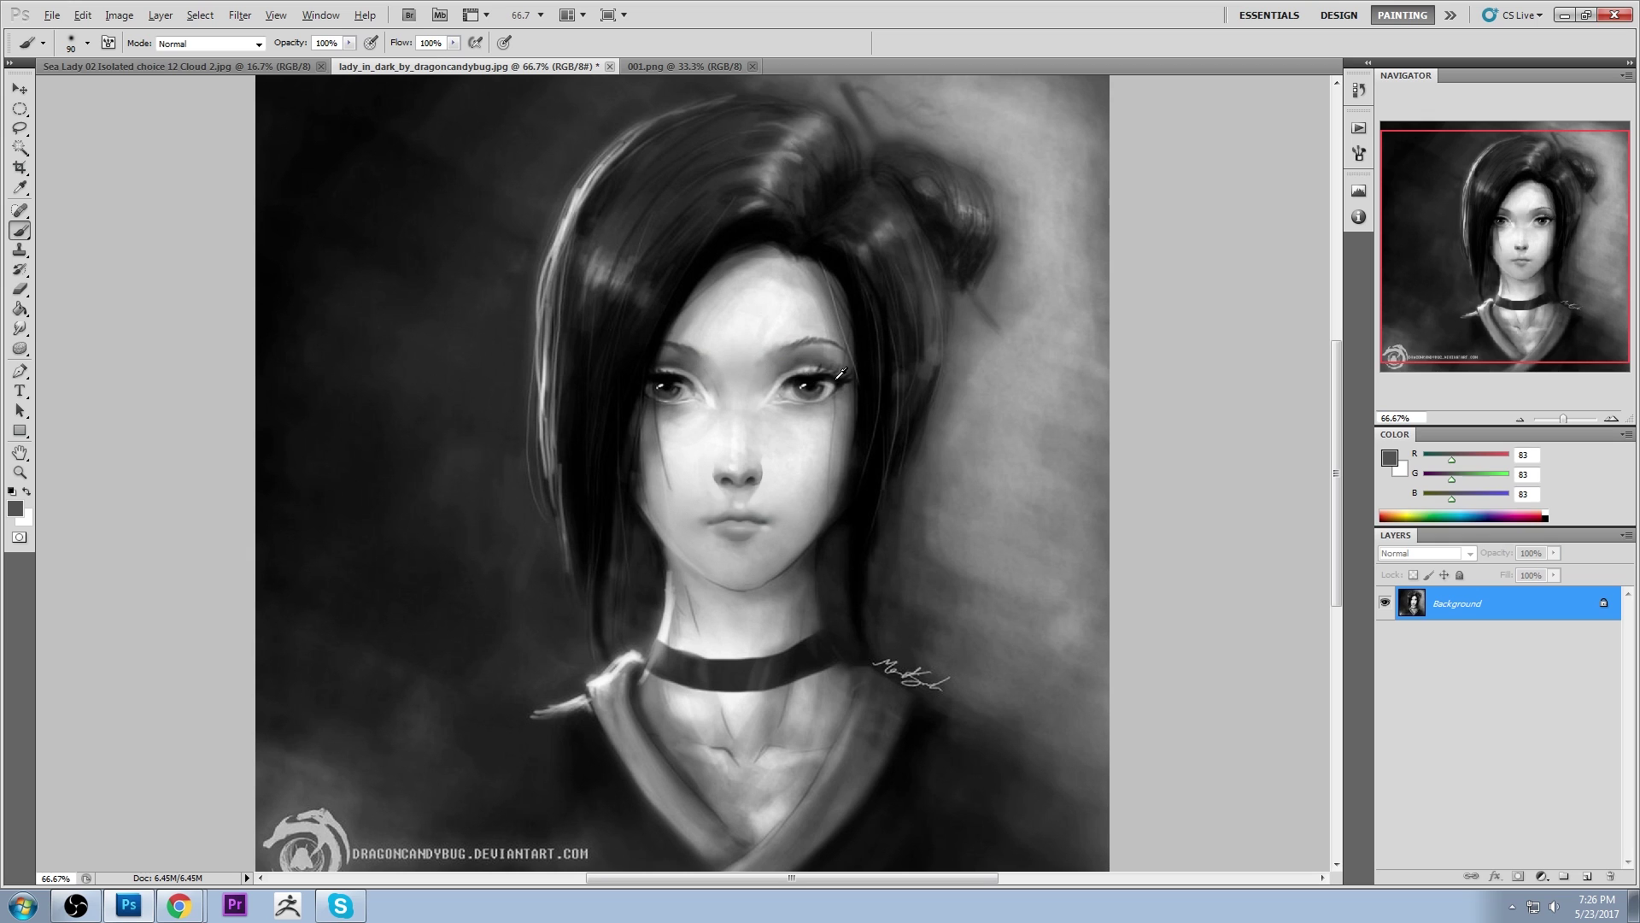
left_click(809, 374, "alt")
key("bracketleft")
key("bracketleft")
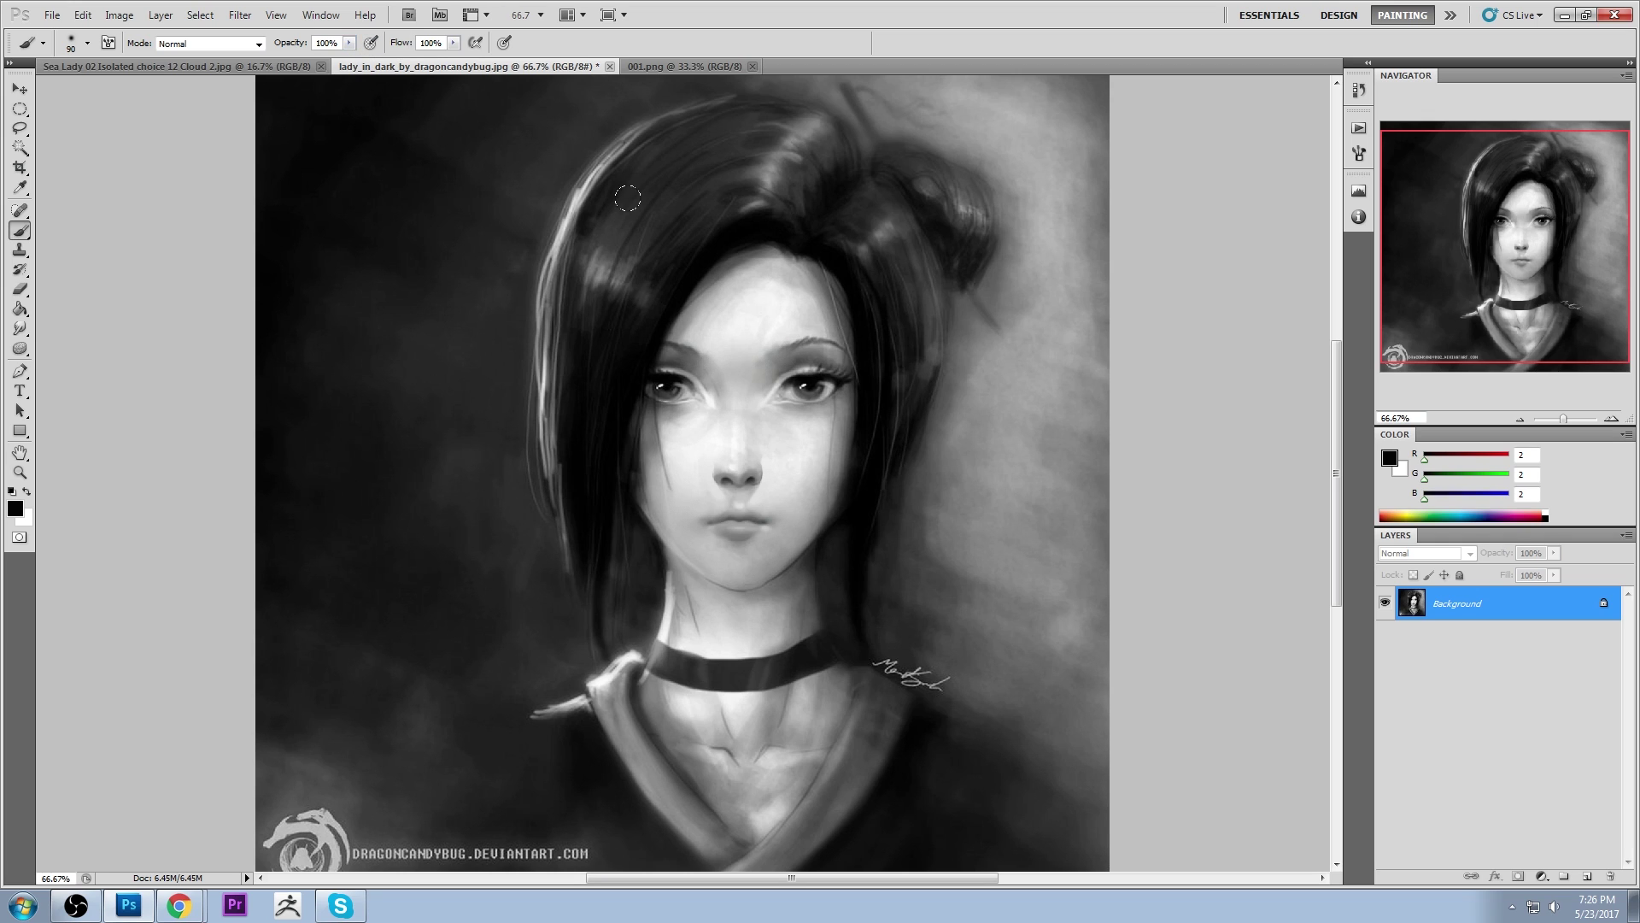
key("bracketleft")
key("bracketleft")
key("bracketleft")
key("bracketleft")
key("bracketleft")
key("bracketright")
key("bracketright")
key("bracketright")
Lower the brush opacity to 22%
left_click(348, 44)
left_click(304, 62)
left_click(136, 221)
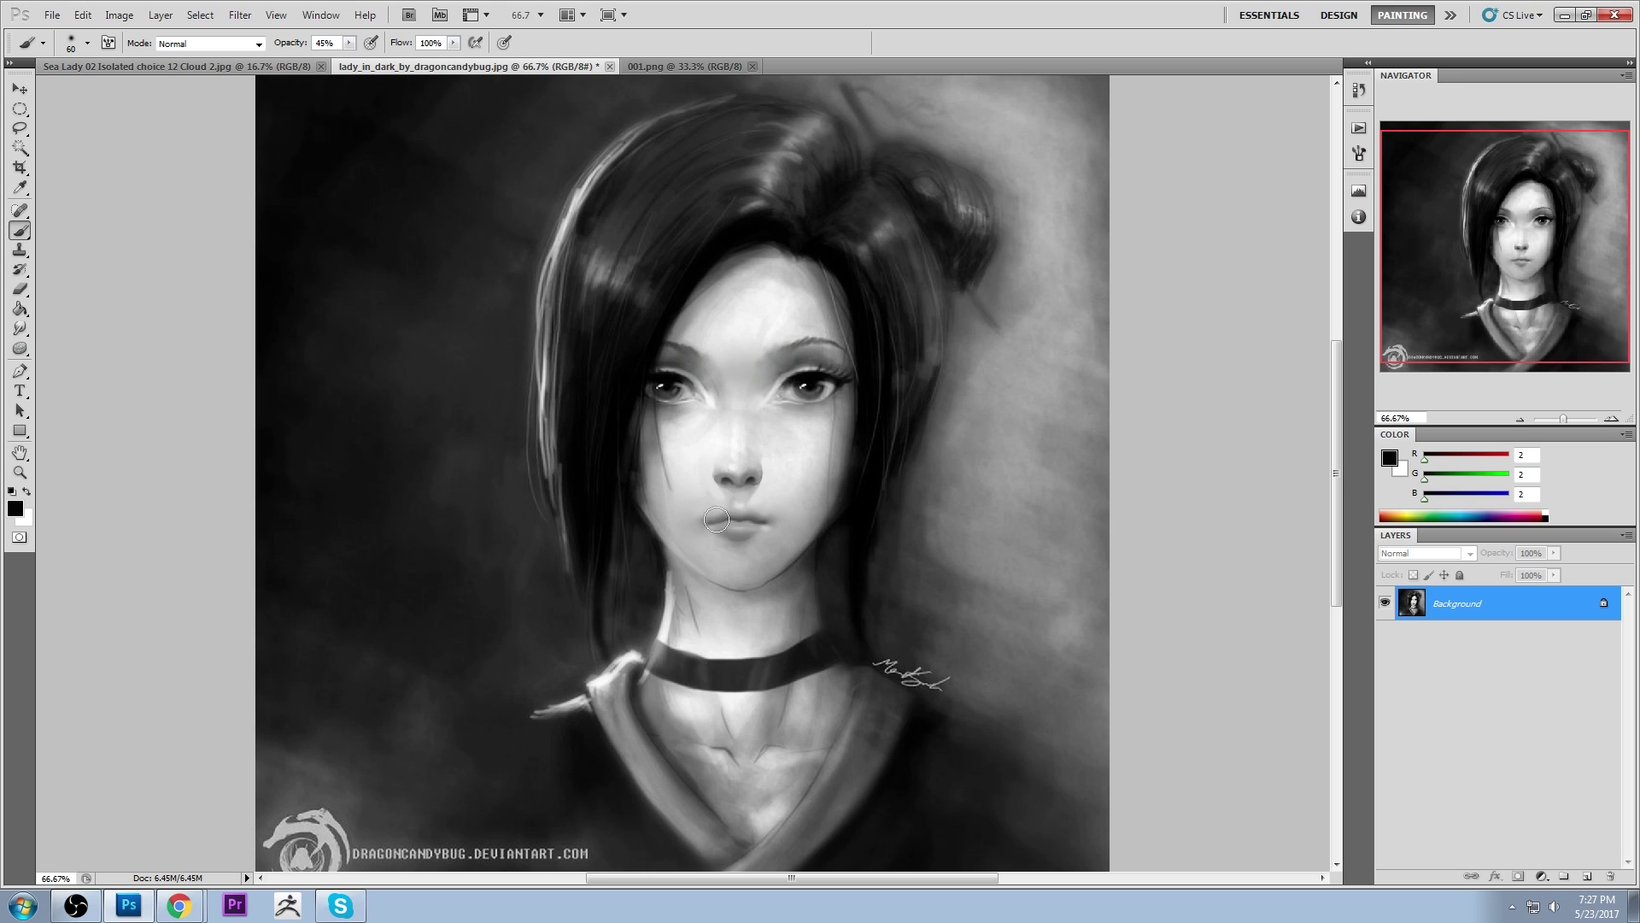
left_click(348, 42)
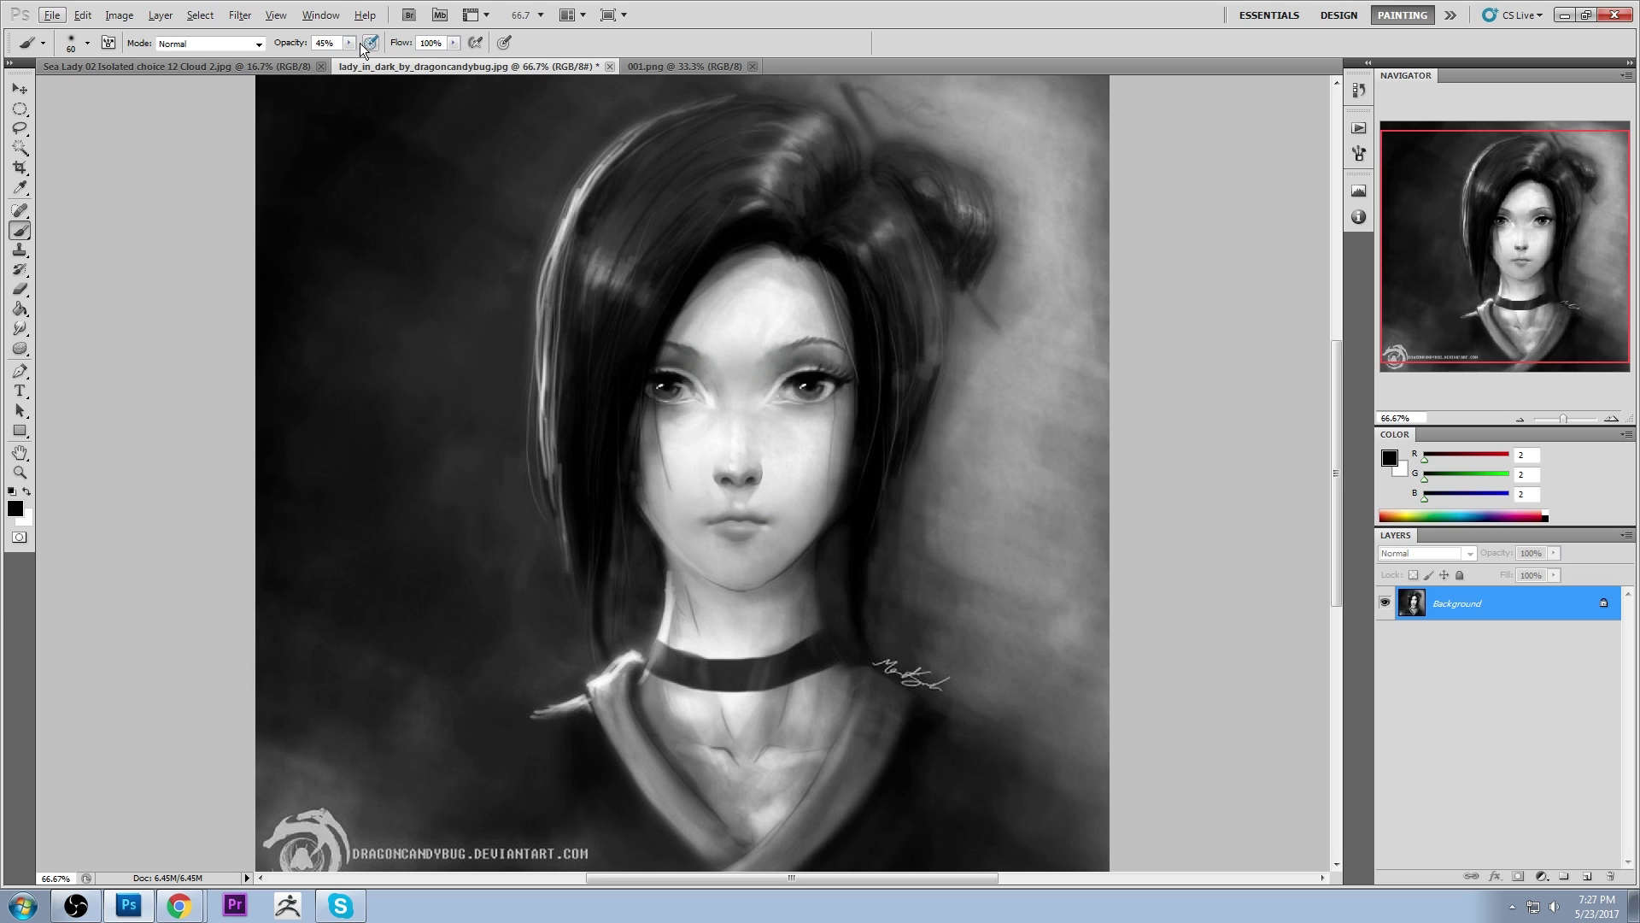
left_click_drag(348, 59, 329, 59)
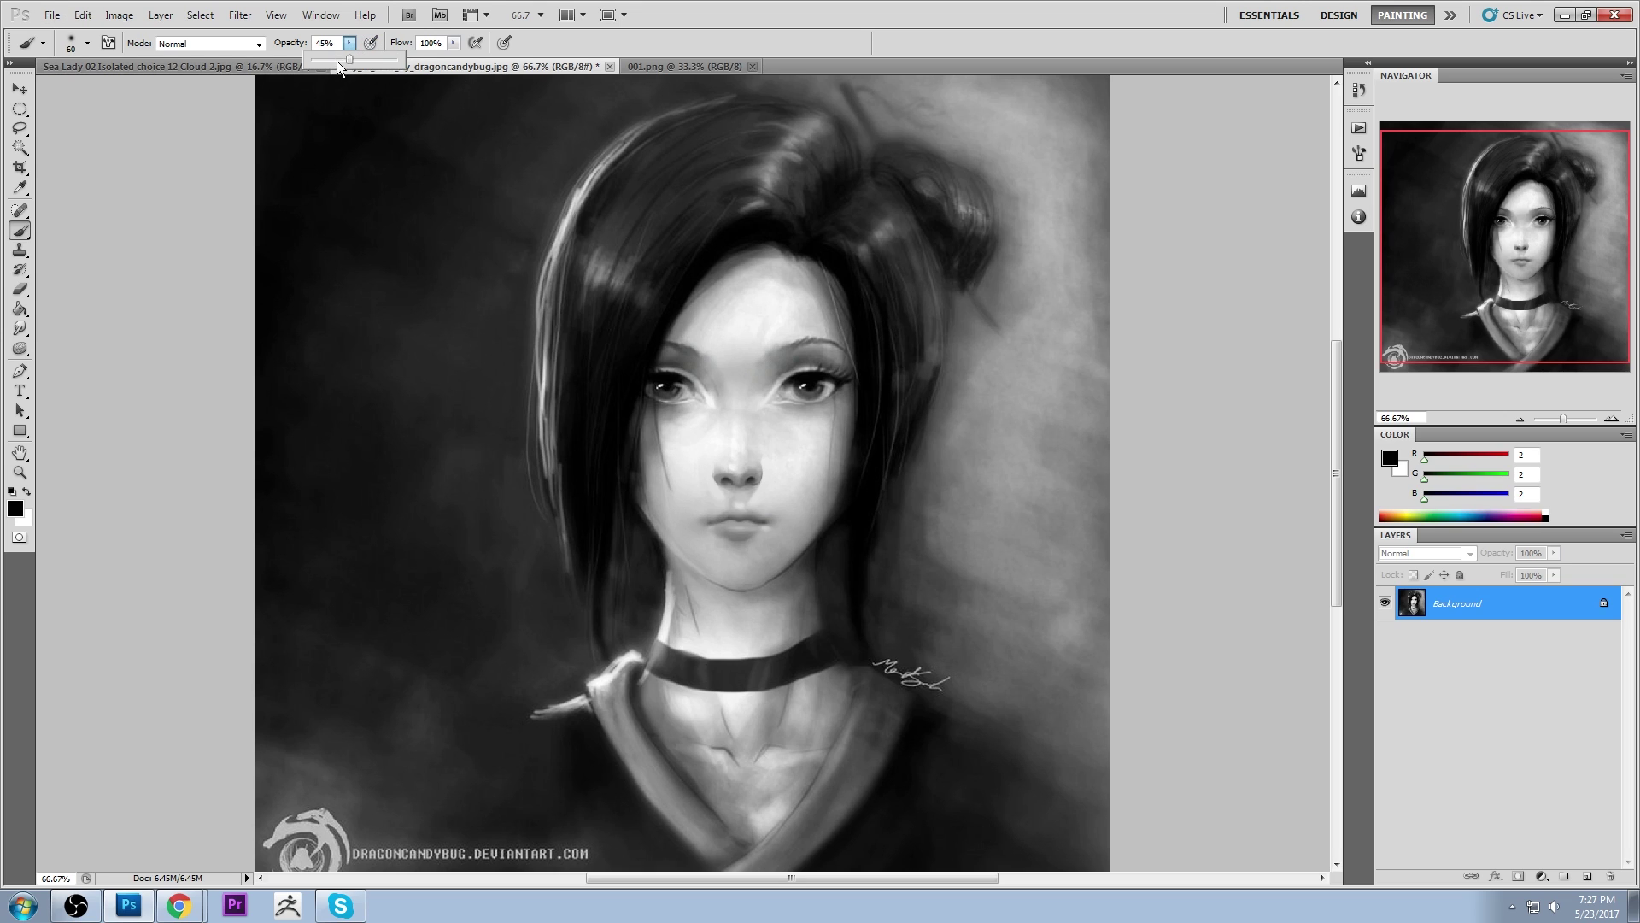
left_click(719, 521)
key("ctrl+z")
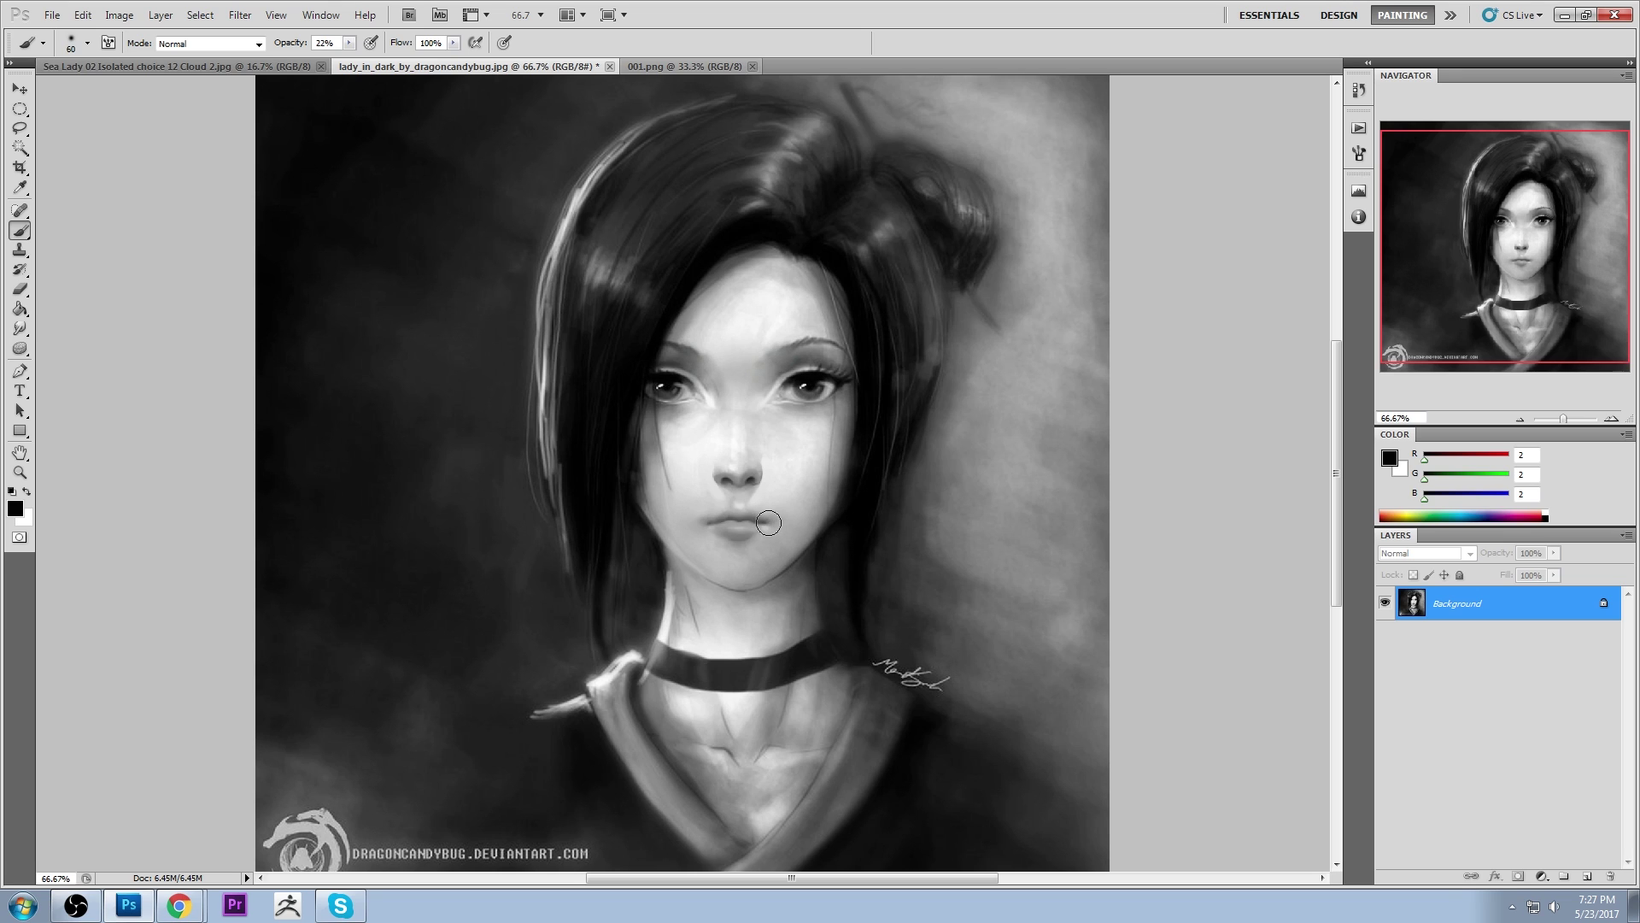
left_click(19, 327)
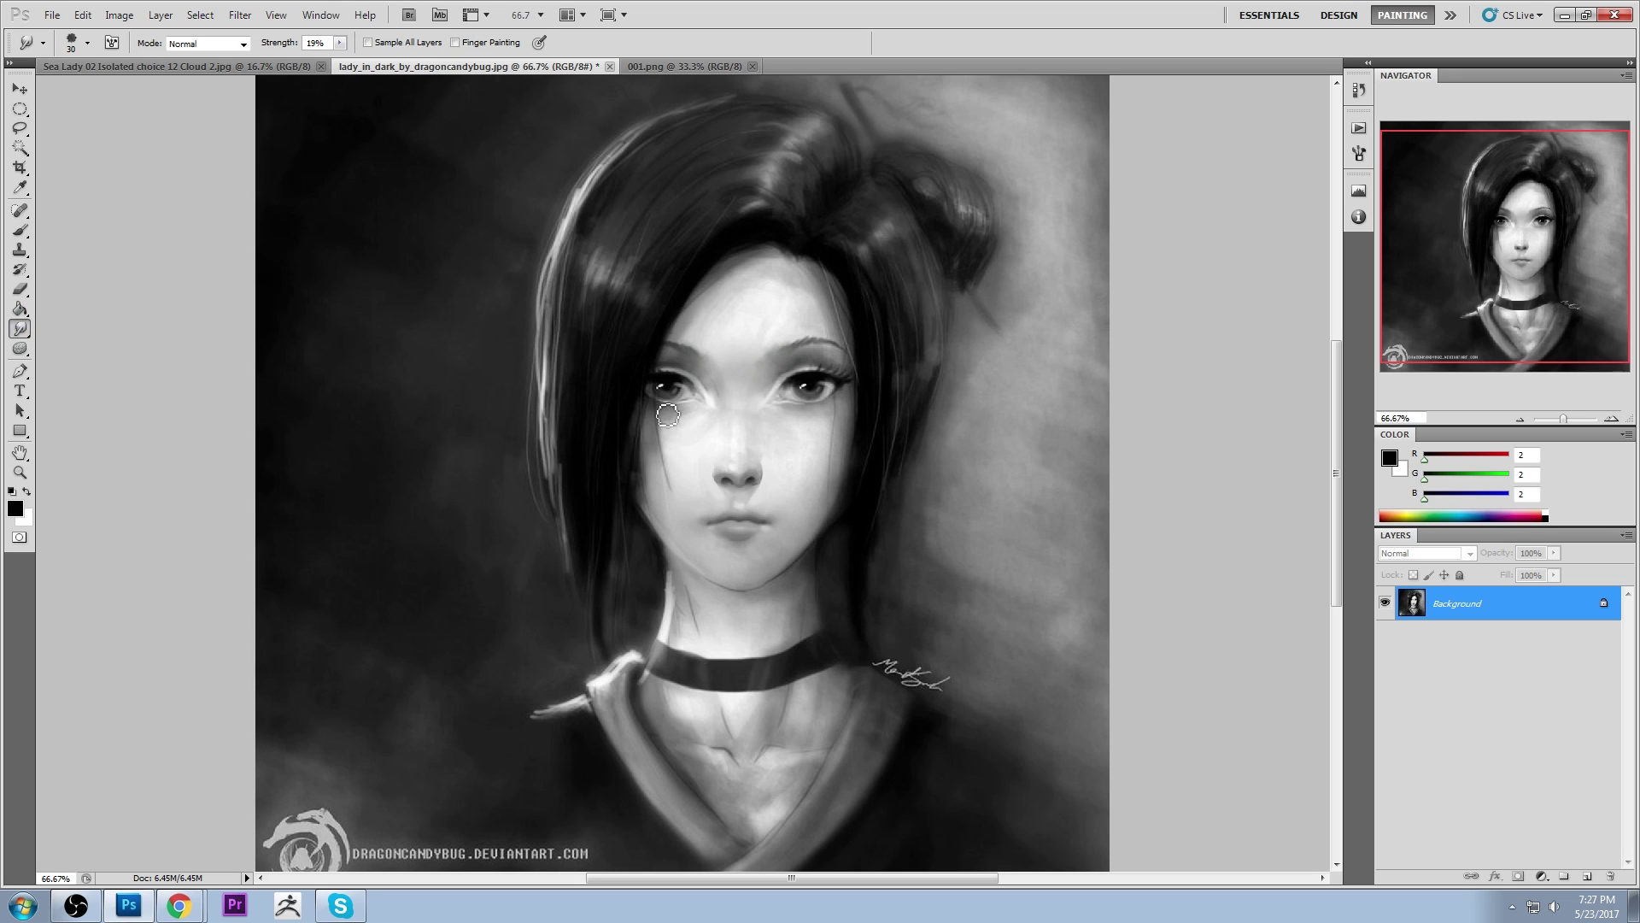
key("[")
key("b")
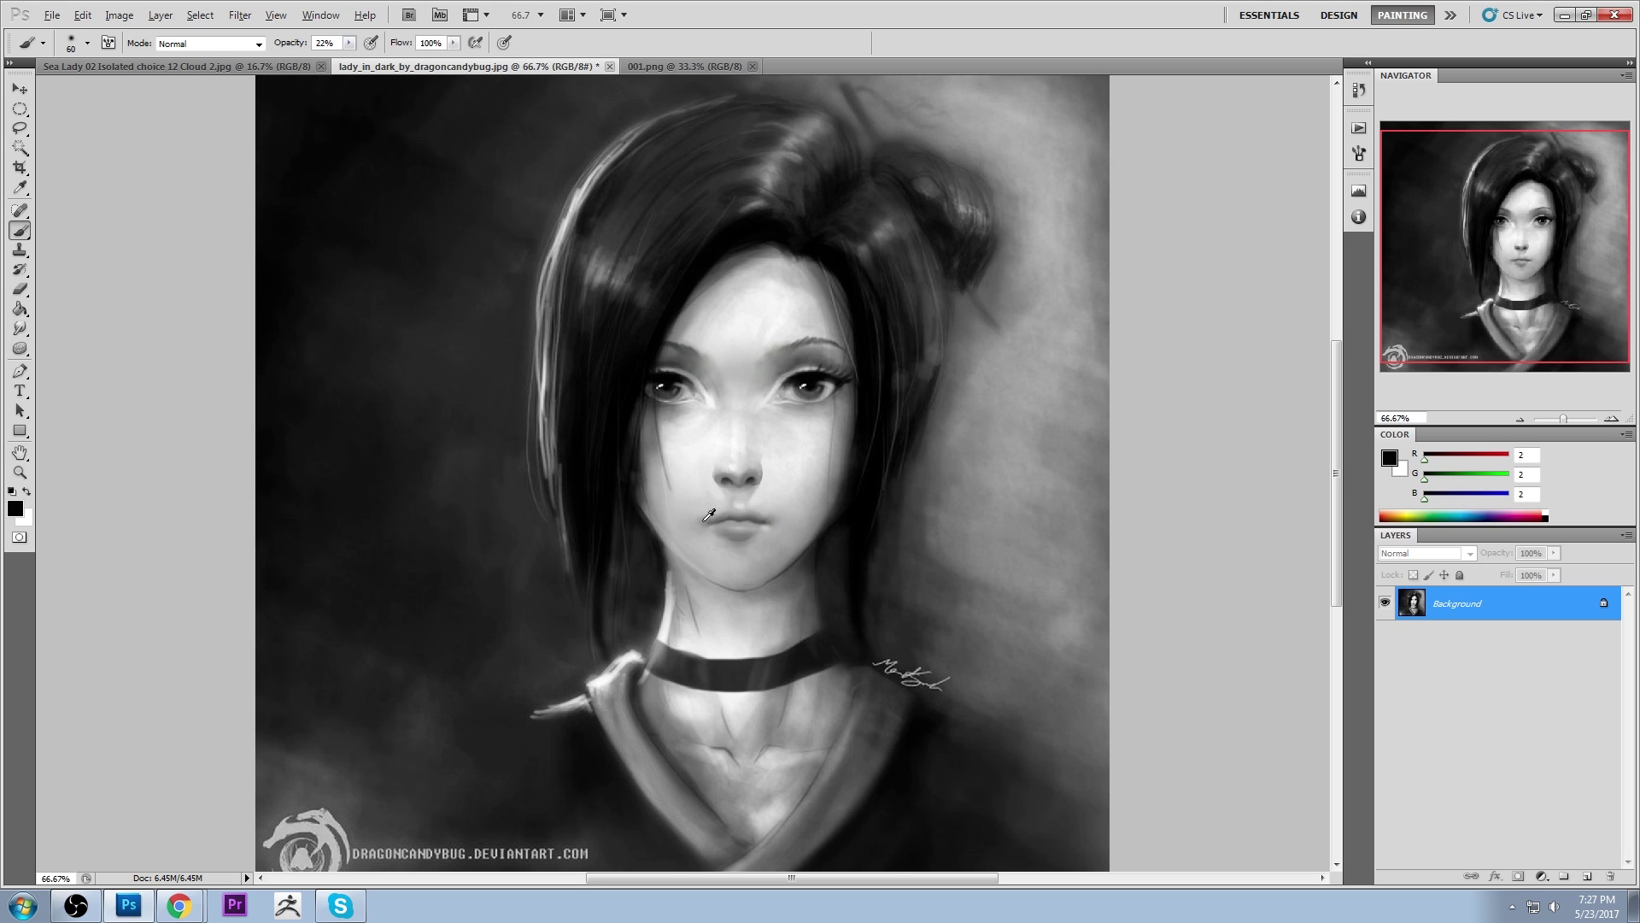
Set the brush to Darken at 175 px, sample a mid grey (145) beside the mouth corner and shade the lower cheek
key("alt")
key("]")
key("]")
key("]")
key("]")
key("]")
key("]")
key("]")
left_click(222, 44)
left_click(208, 130)
left_click(709, 512, "alt")
left_click_drag(670, 500, 678, 488)
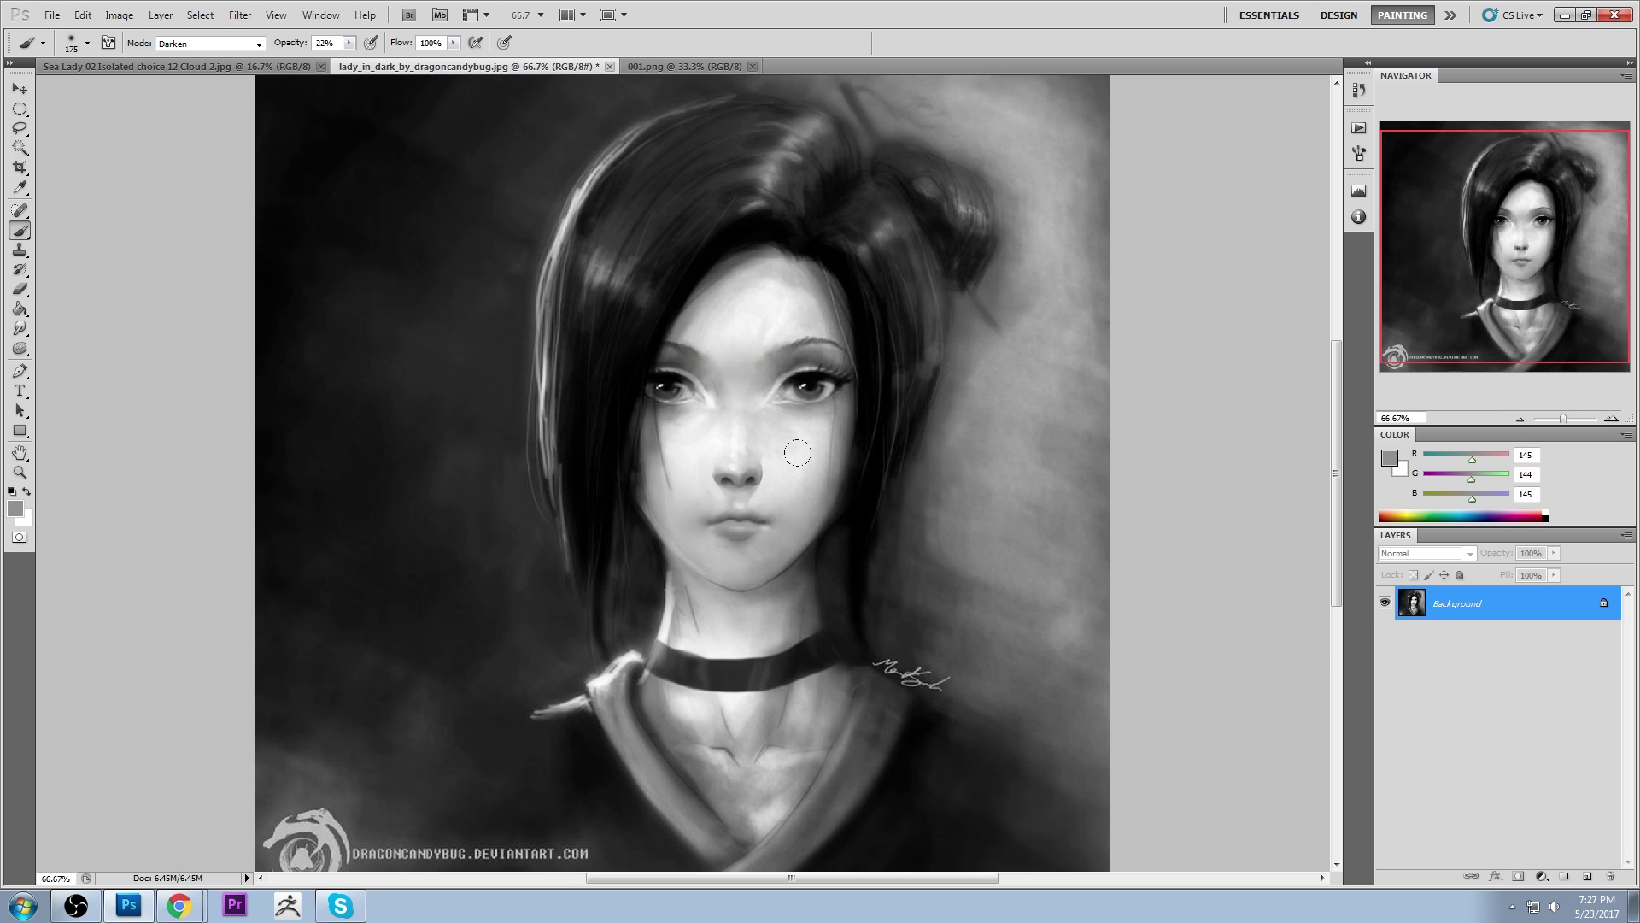
Sample a dark grey (76) from the mouth corner and darken the underside of the lower lip
left_click(769, 517, "alt")
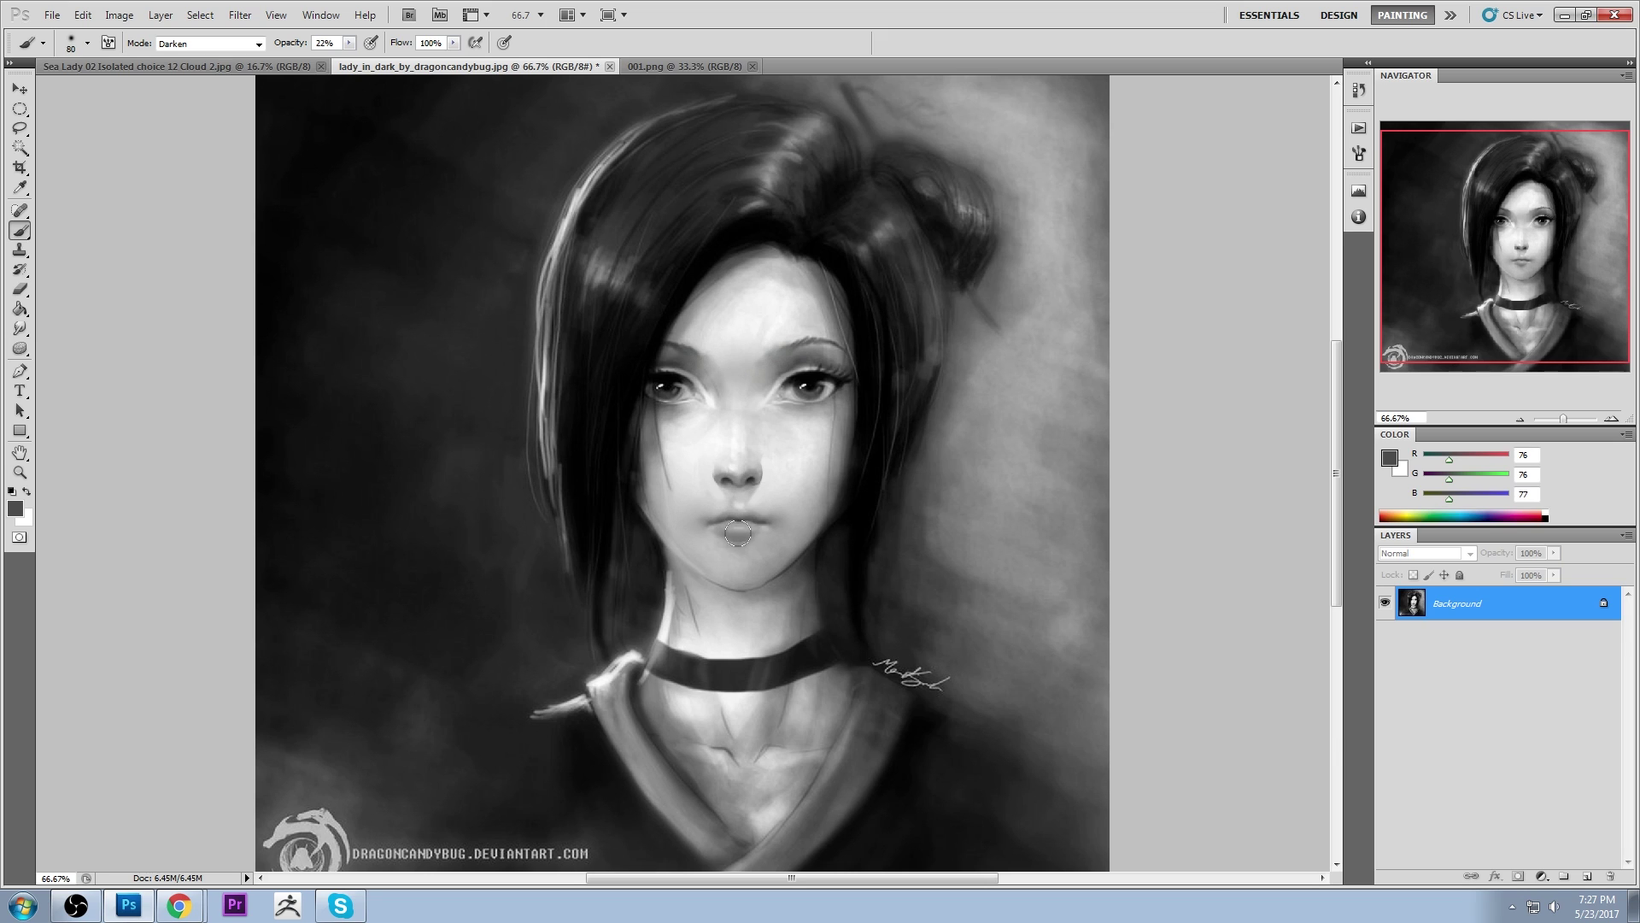
mouse_move(738, 533)
left_mouse_down()
mouse_move(751, 540)
mouse_move(734, 542)
left_mouse_up()
key("bracketright")
left_click_drag(750, 528, 737, 539)
Return the brush to Normal mode and raise its opacity to 100%
left_click(348, 42)
left_click_drag(357, 60, 370, 59)
left_click(205, 47)
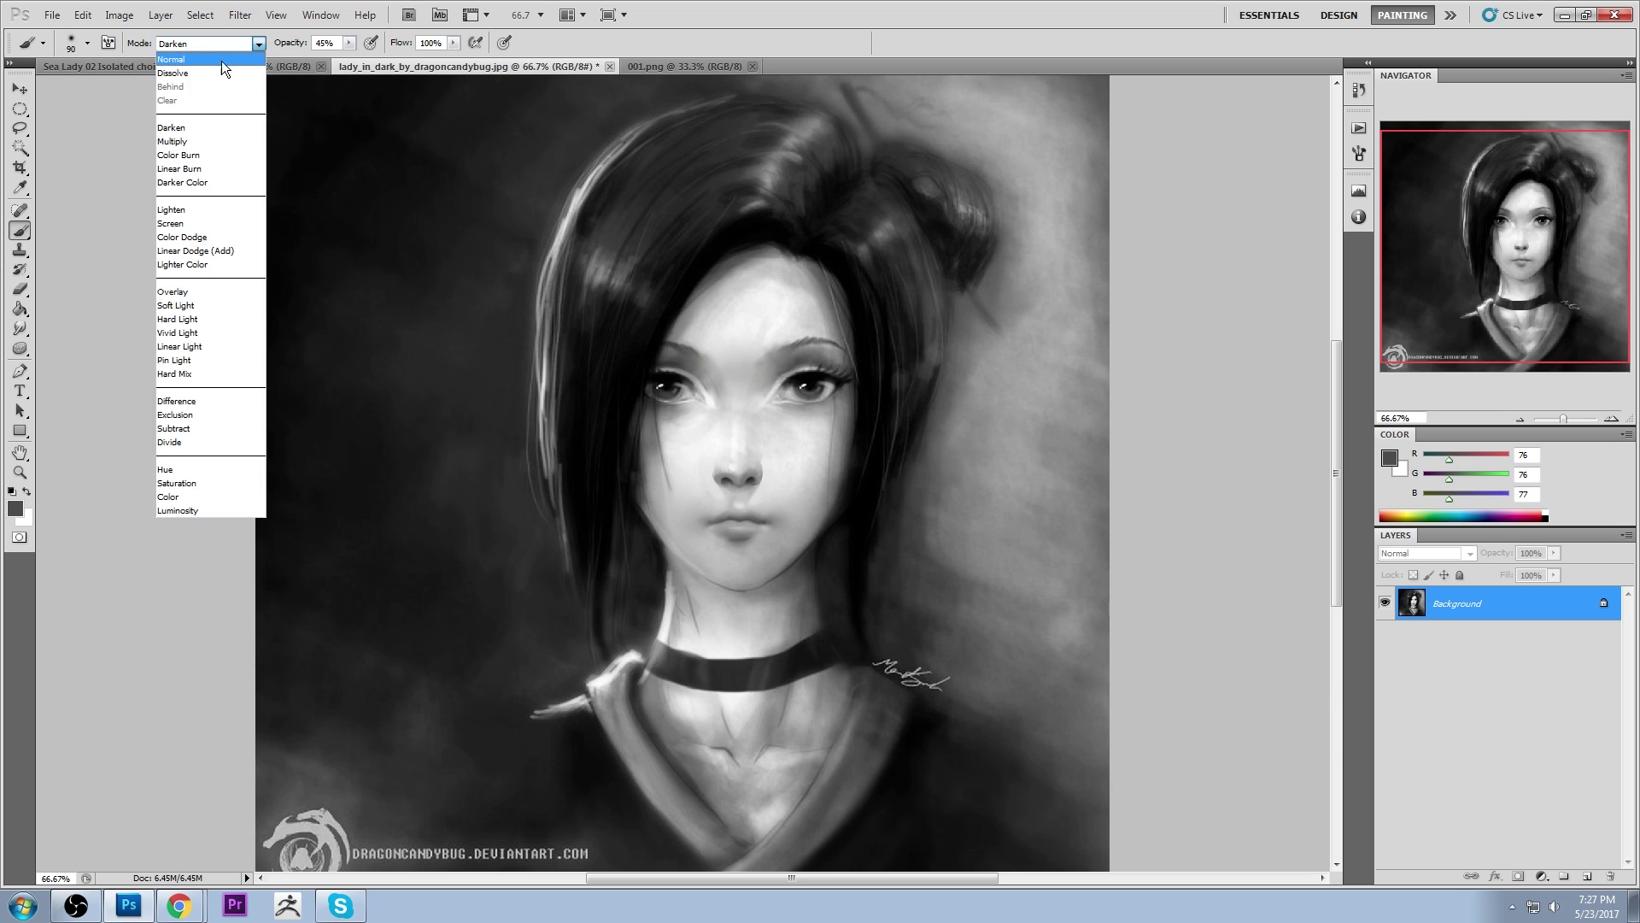
left_click(220, 56)
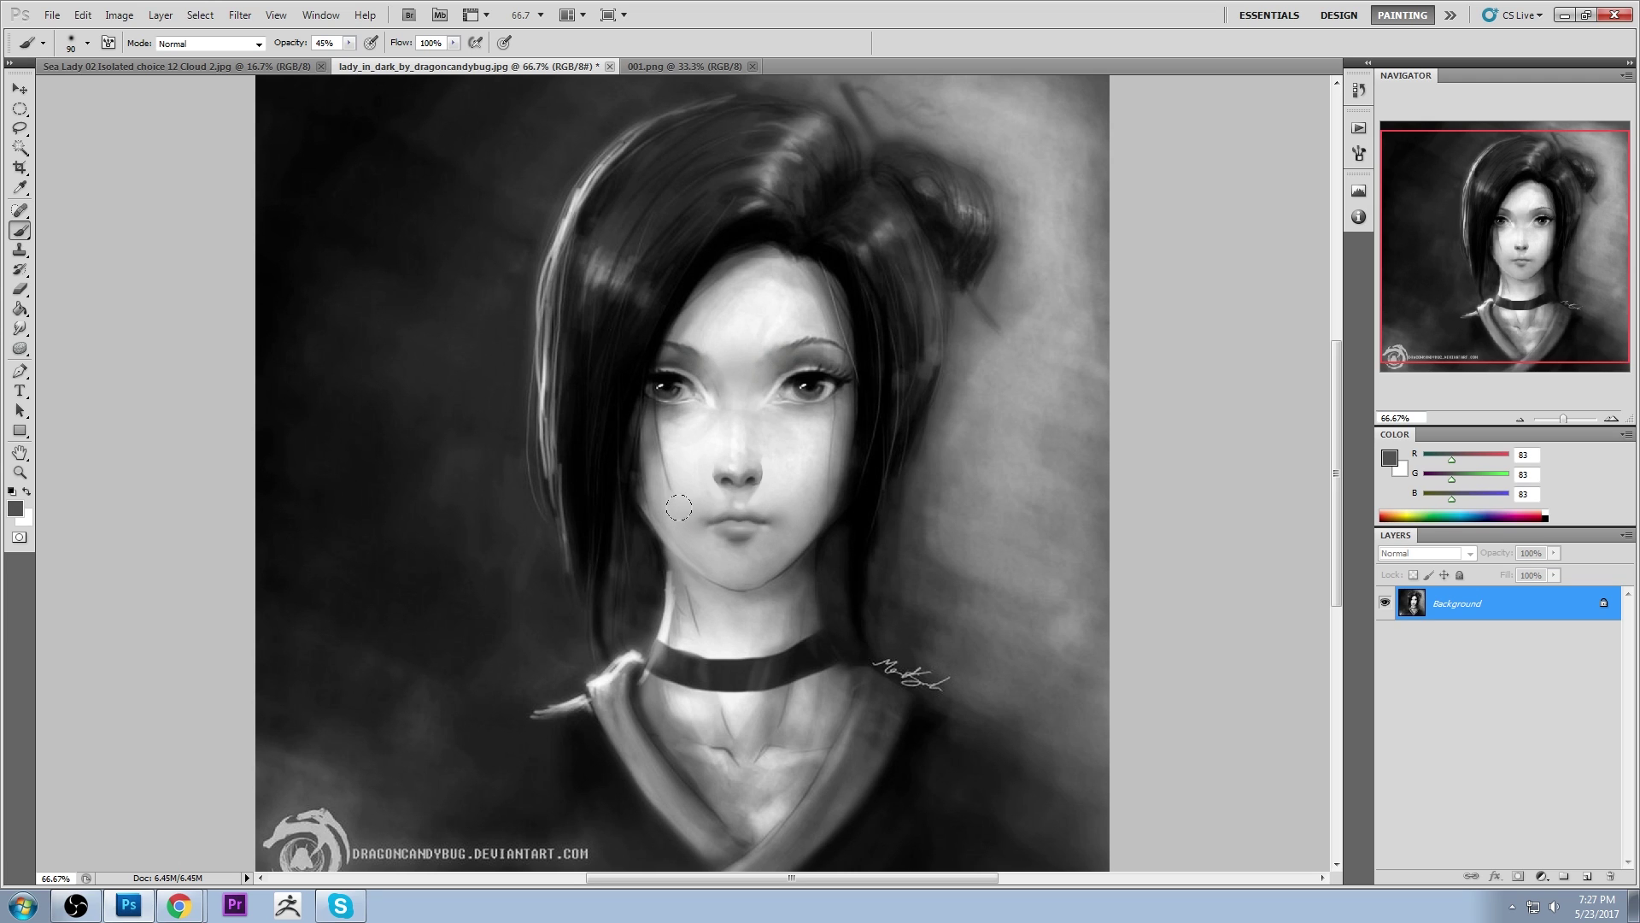
left_click(224, 43)
left_click(229, 61)
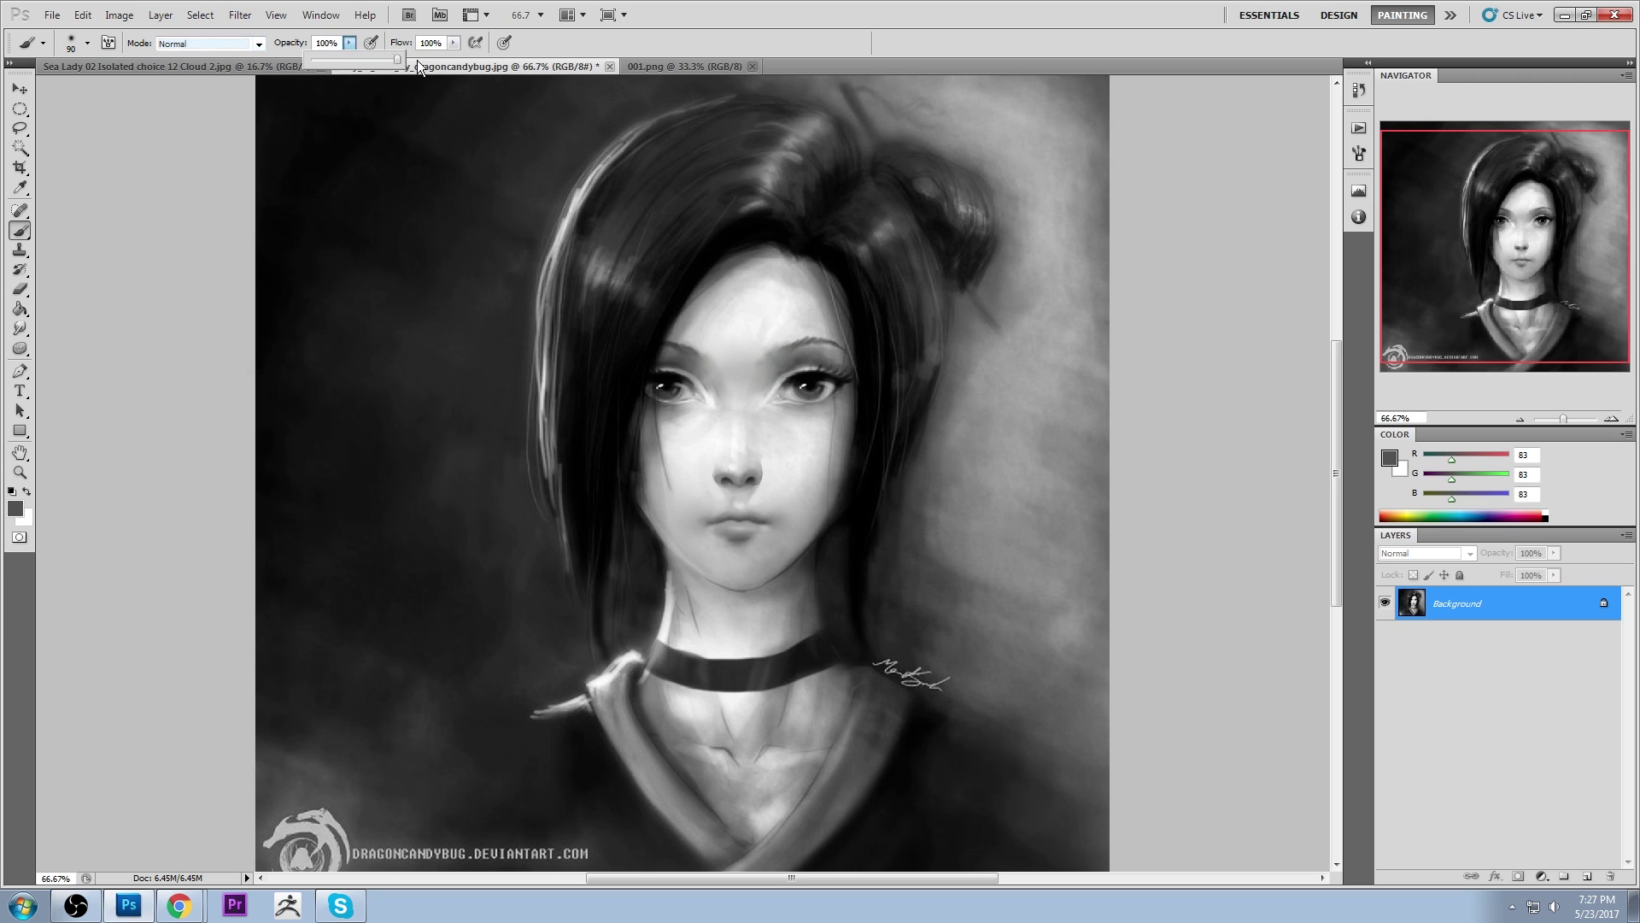
key("0")
Sample a light skin grey (228) beside the nose and brighten the chin with a 150 px brush
left_click(763, 542, "alt")
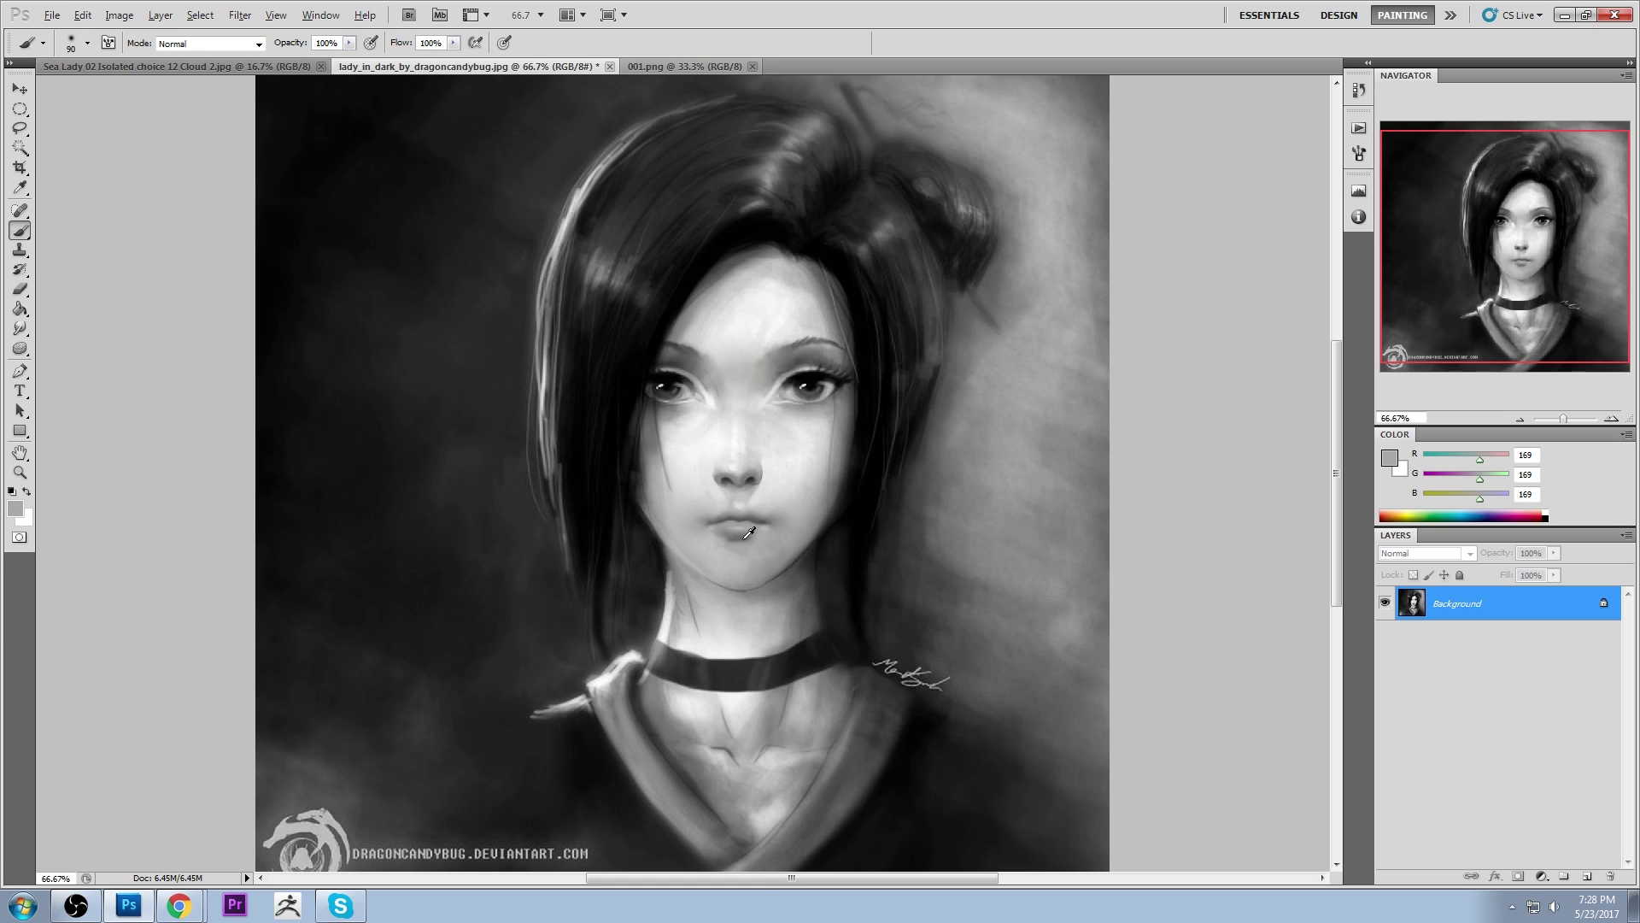
left_click(743, 537, "alt")
left_click(779, 479, "alt")
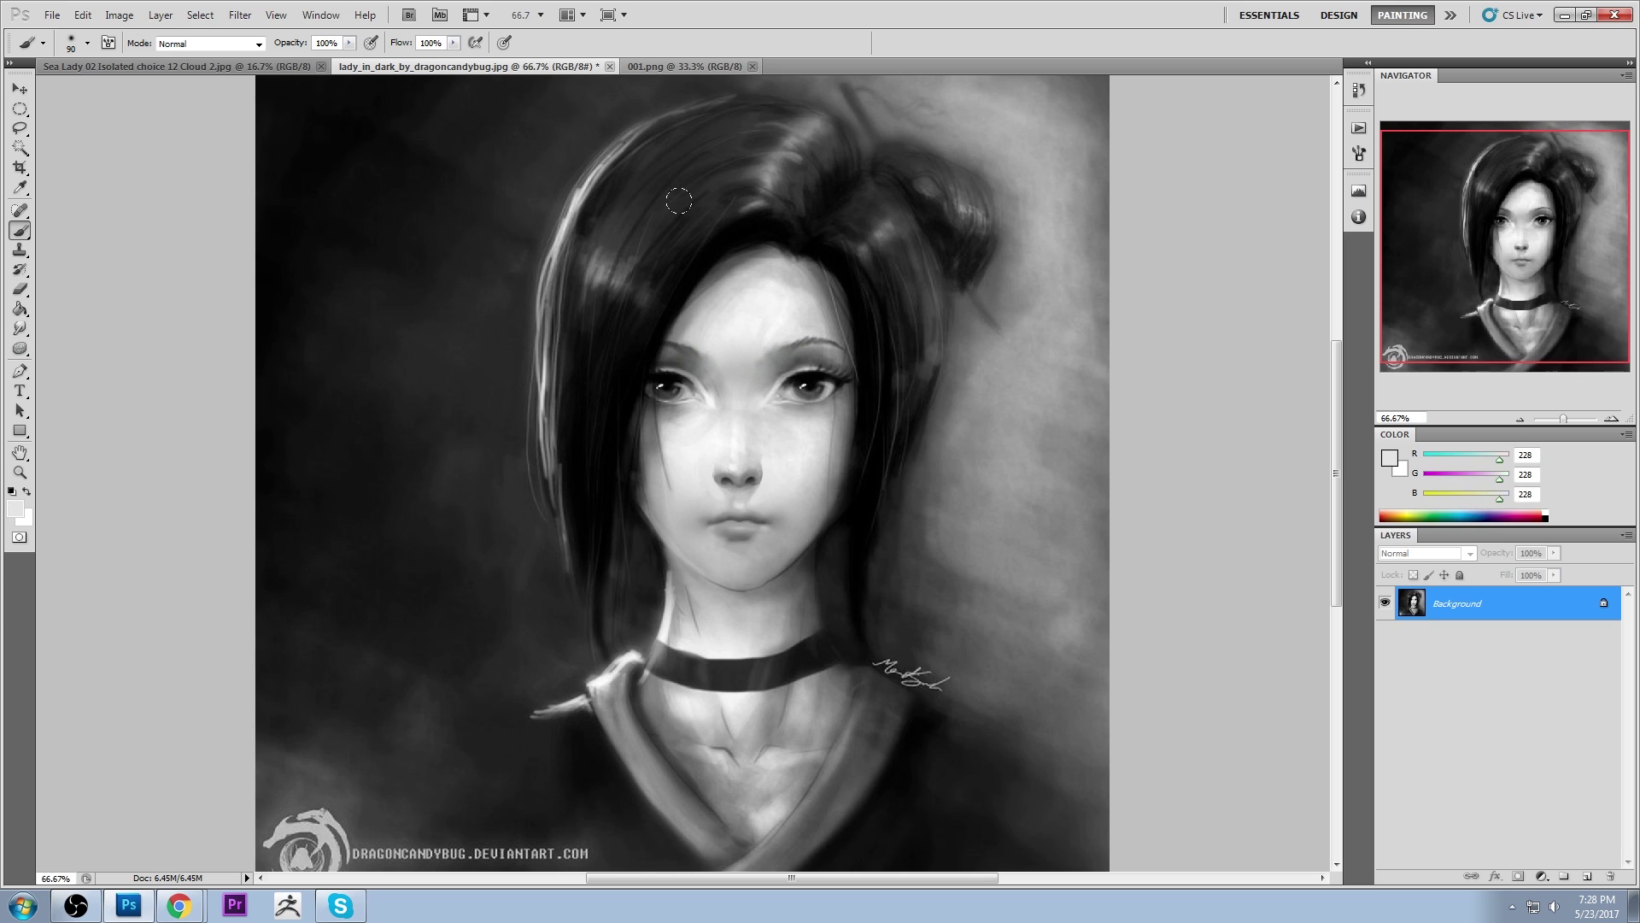
key("bracketright")
key("bracketright")
key("bracketright")
key("bracketleft")
Sample the philtrum highlight (222) and paint a thin highlight along the upper lip's top edge with a 6 px brush
key("ctrl+space")
left_click_drag(642, 453, 841, 571)
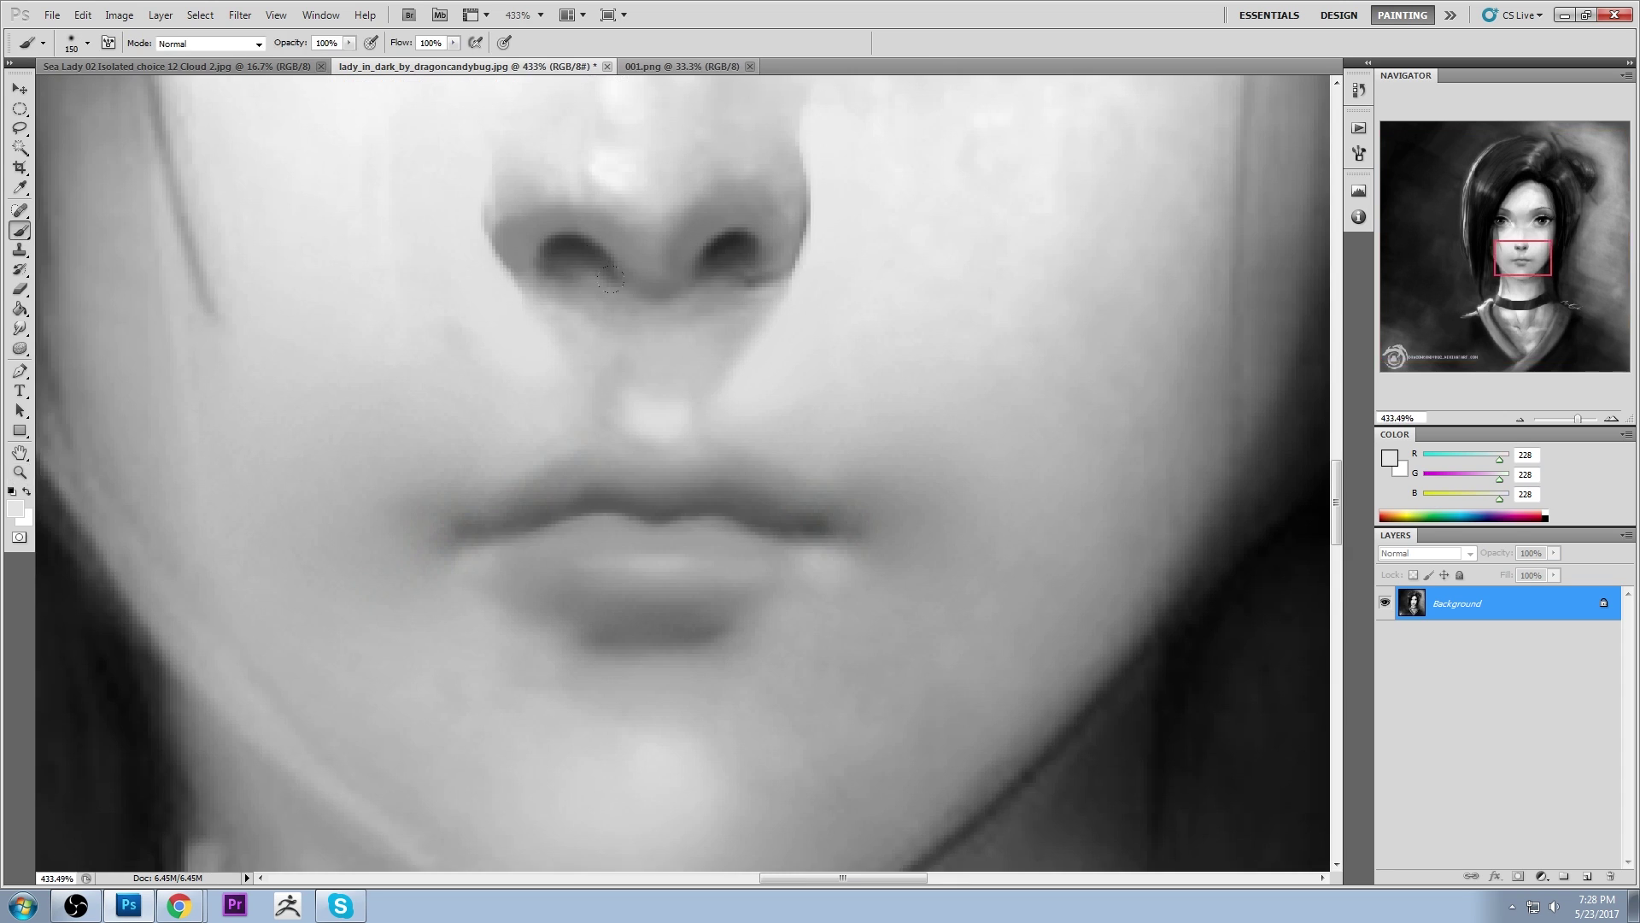
left_click(665, 419, "alt")
key("[")
key("[")
key("[")
key("[")
key("[")
key("[")
key("[")
key("[")
key("[")
key("[")
key("[")
mouse_move(695, 436)
left_mouse_down()
mouse_move(612, 428)
mouse_move(695, 427)
mouse_move(644, 448)
left_mouse_up()
key("ctrl+0")
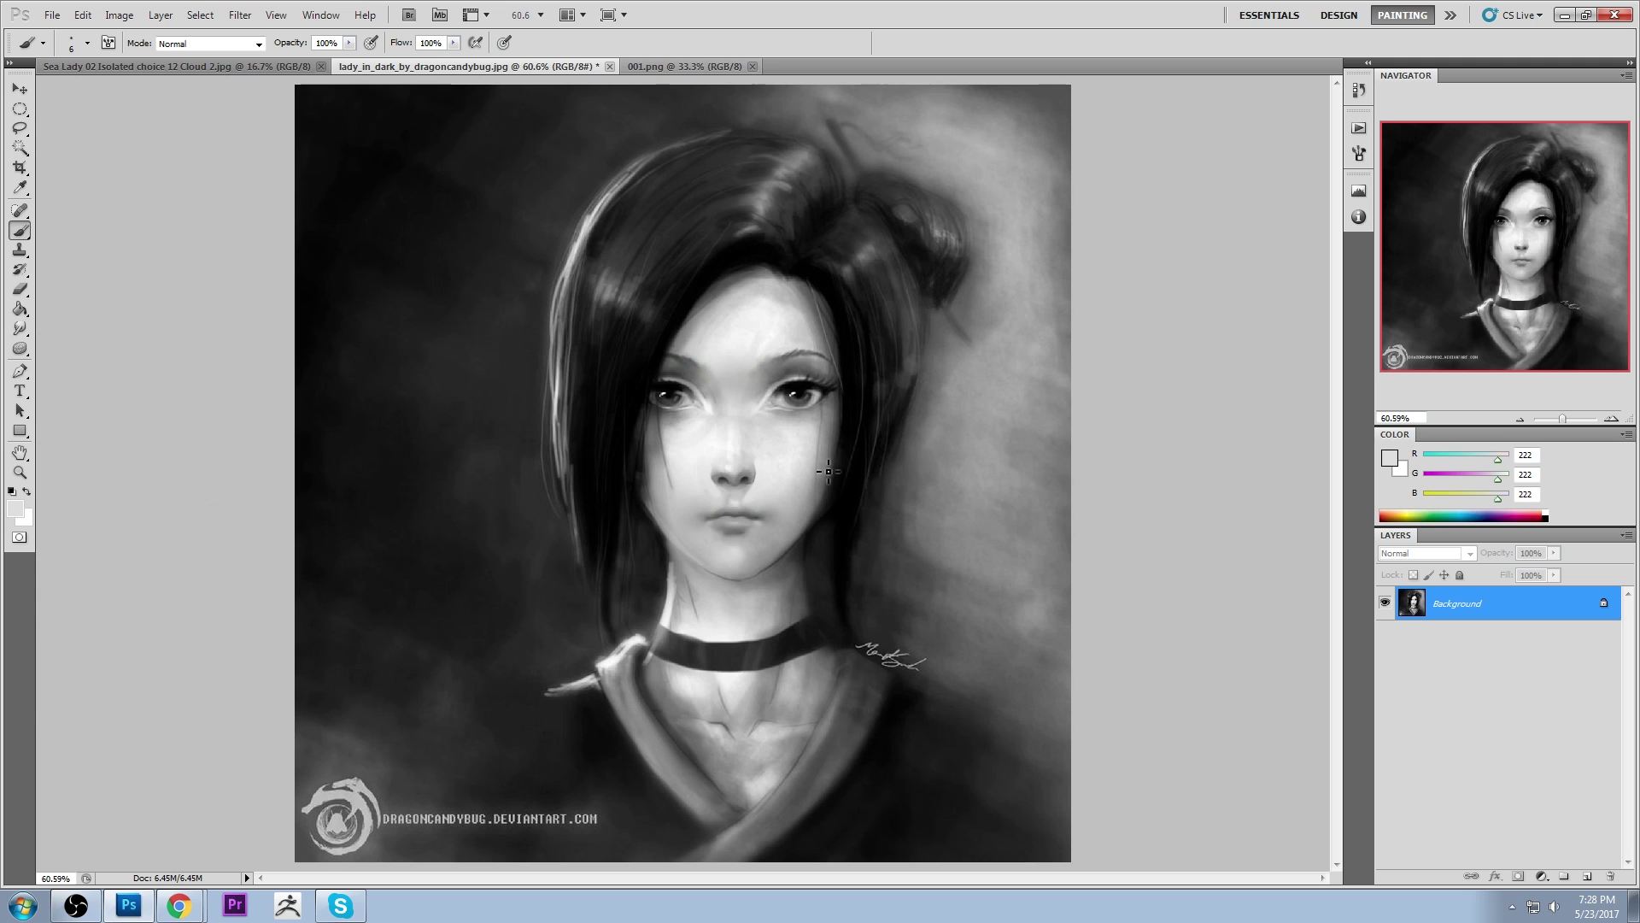
Soften the highlight above the upper lip with a 35 px brush at 58% opacity
key("bracketright")
key("bracketright")
key("bracketright")
key("bracketright")
key("bracketright")
key("bracketright")
key("bracketright")
key("ctrl+1")
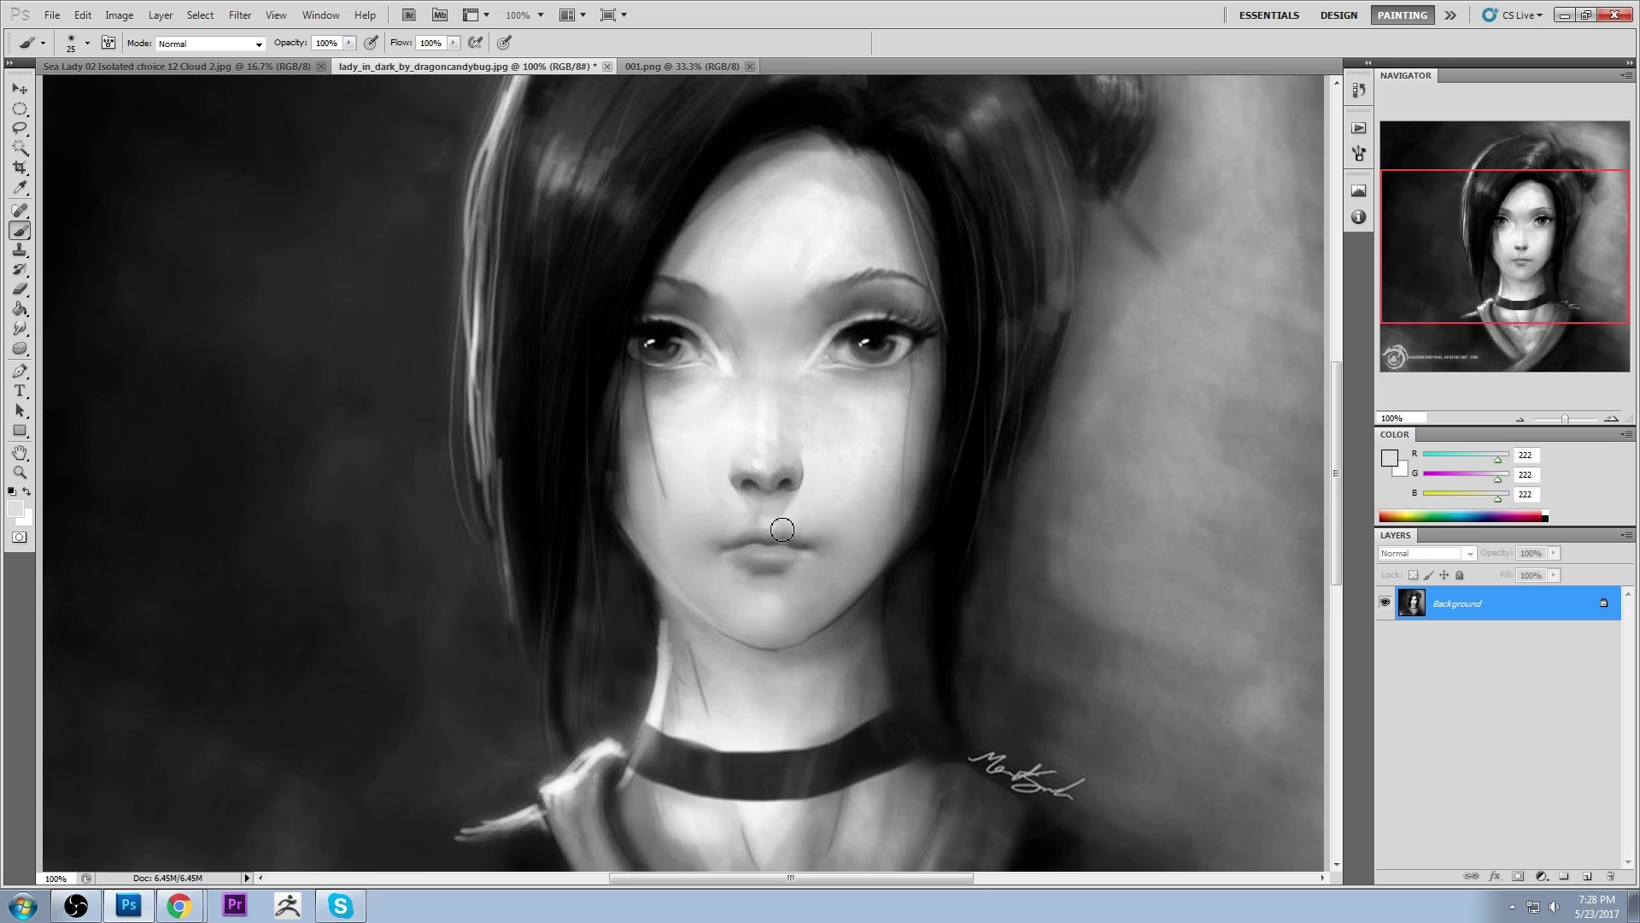
key("bracketright")
key("bracketright")
left_click(349, 42)
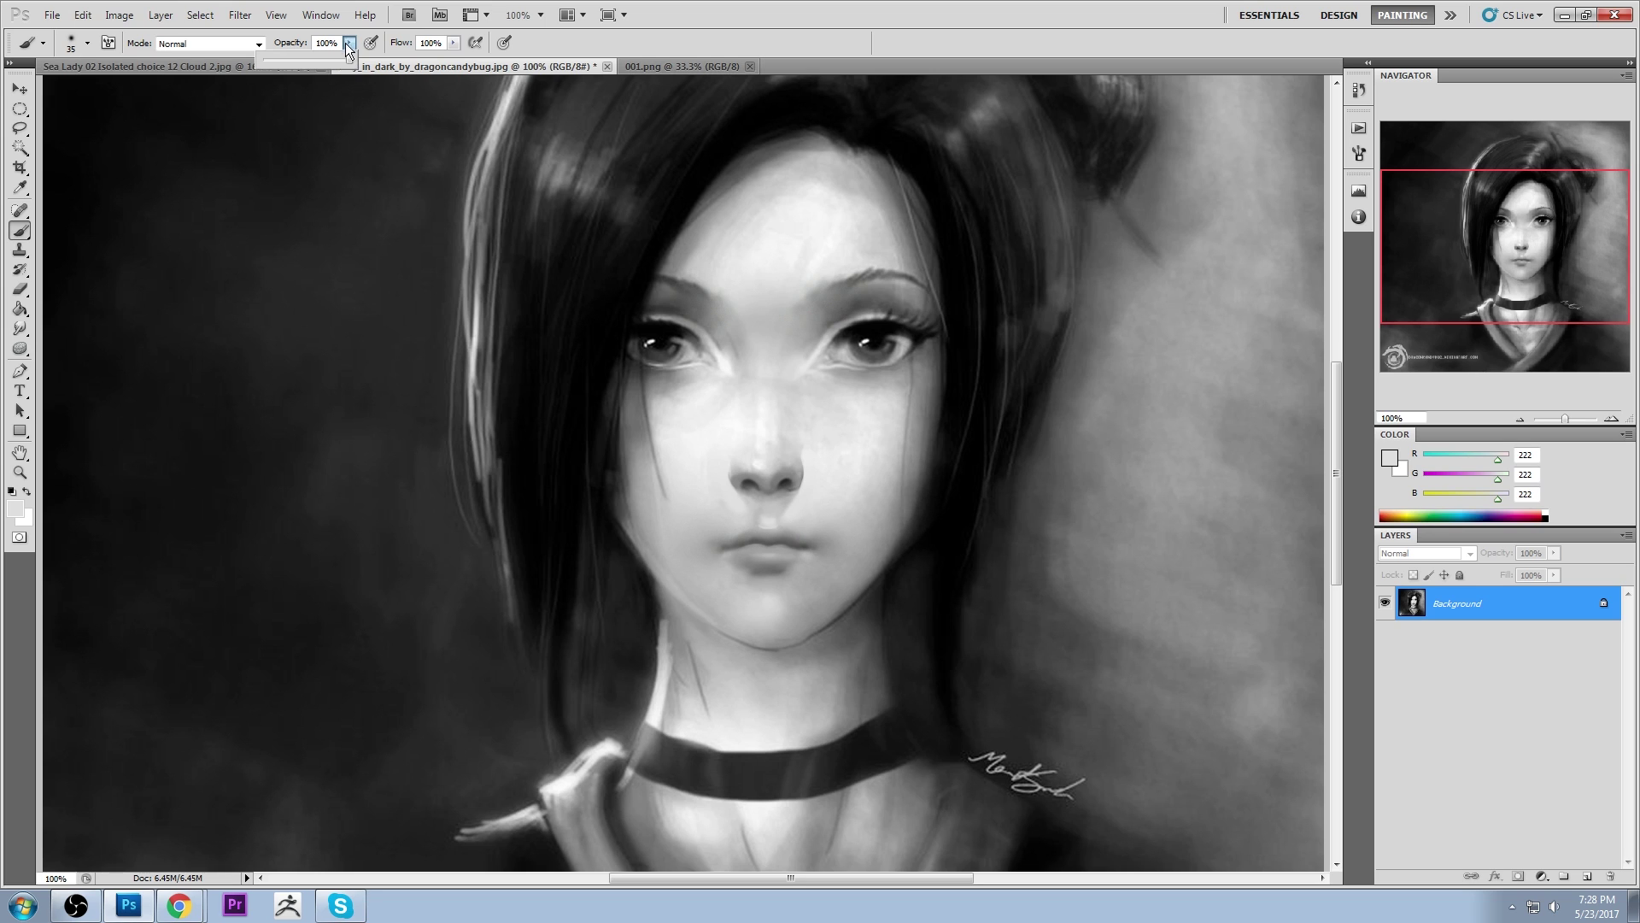
left_click(745, 530)
key("ctrl+0")
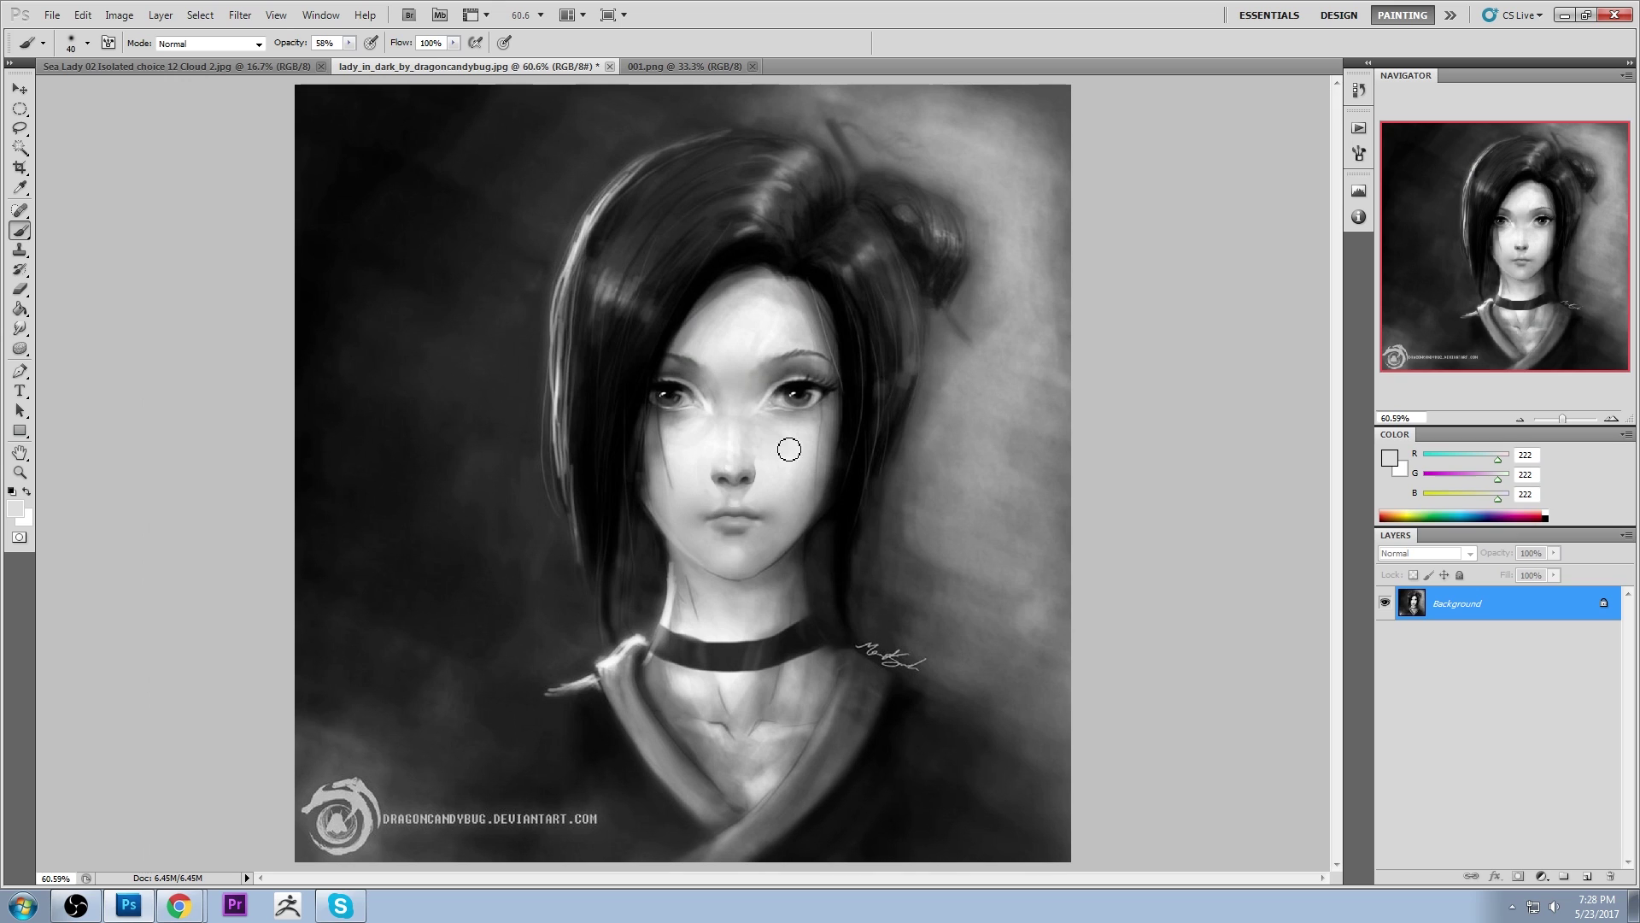
Sample a mid grey (164) from beneath the nose and set the brush to Darken at 125 px
key("bracketright")
left_click(740, 494, "alt")
left_click(230, 41)
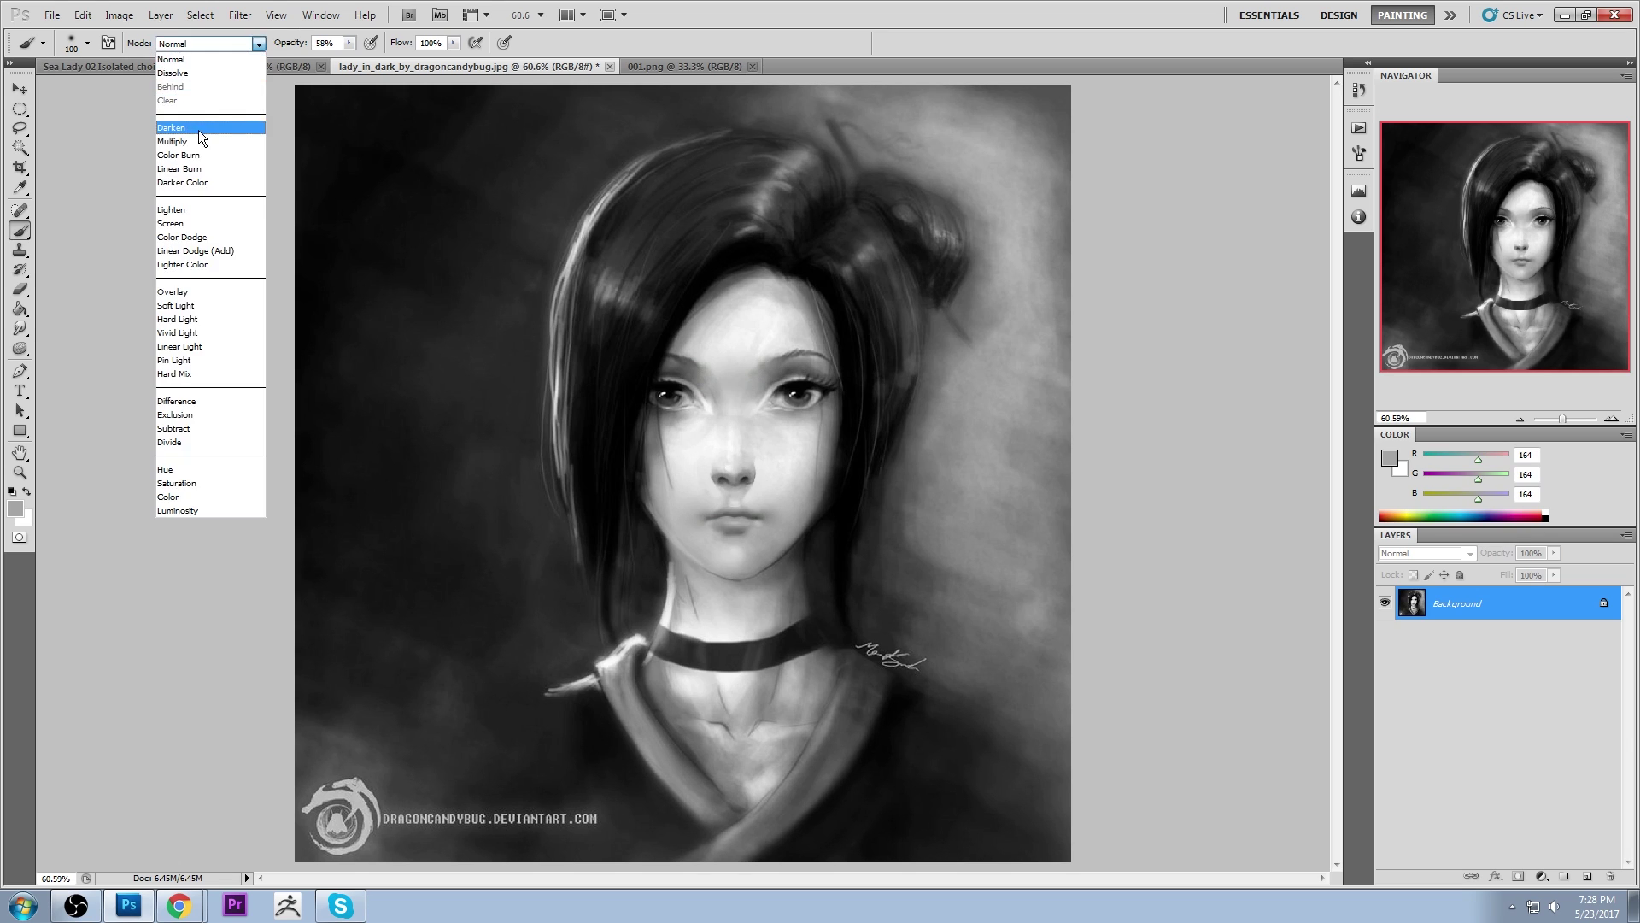
left_click(205, 130)
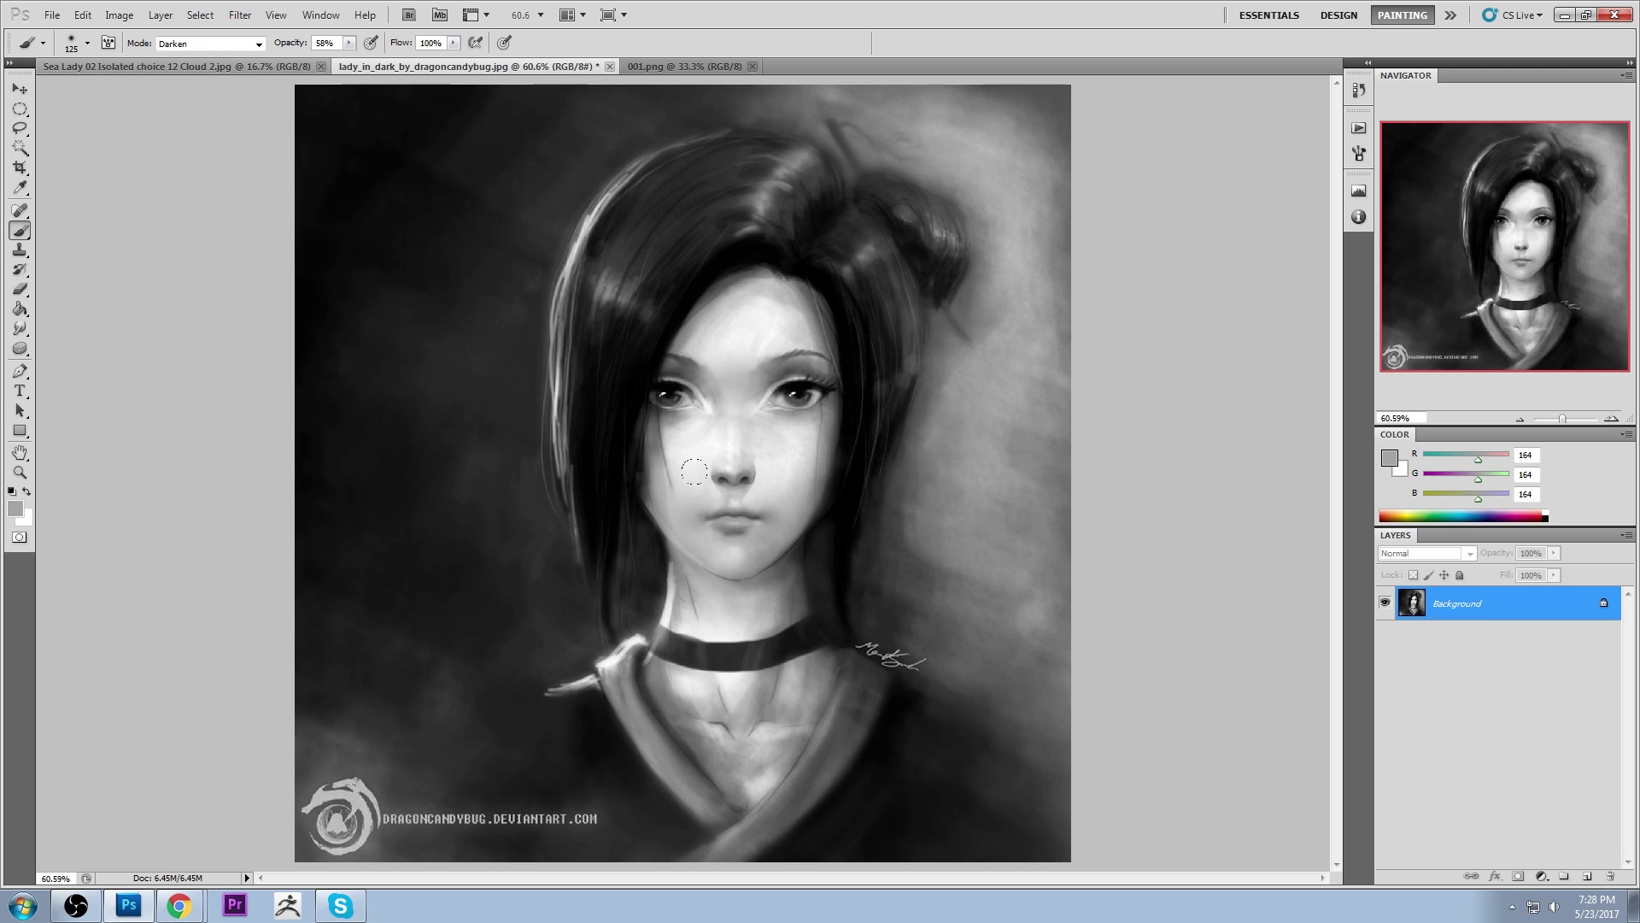
Return the brush to Normal at 100% opacity and sample a light grey (224) from the cheek beside the nose
left_click(234, 39)
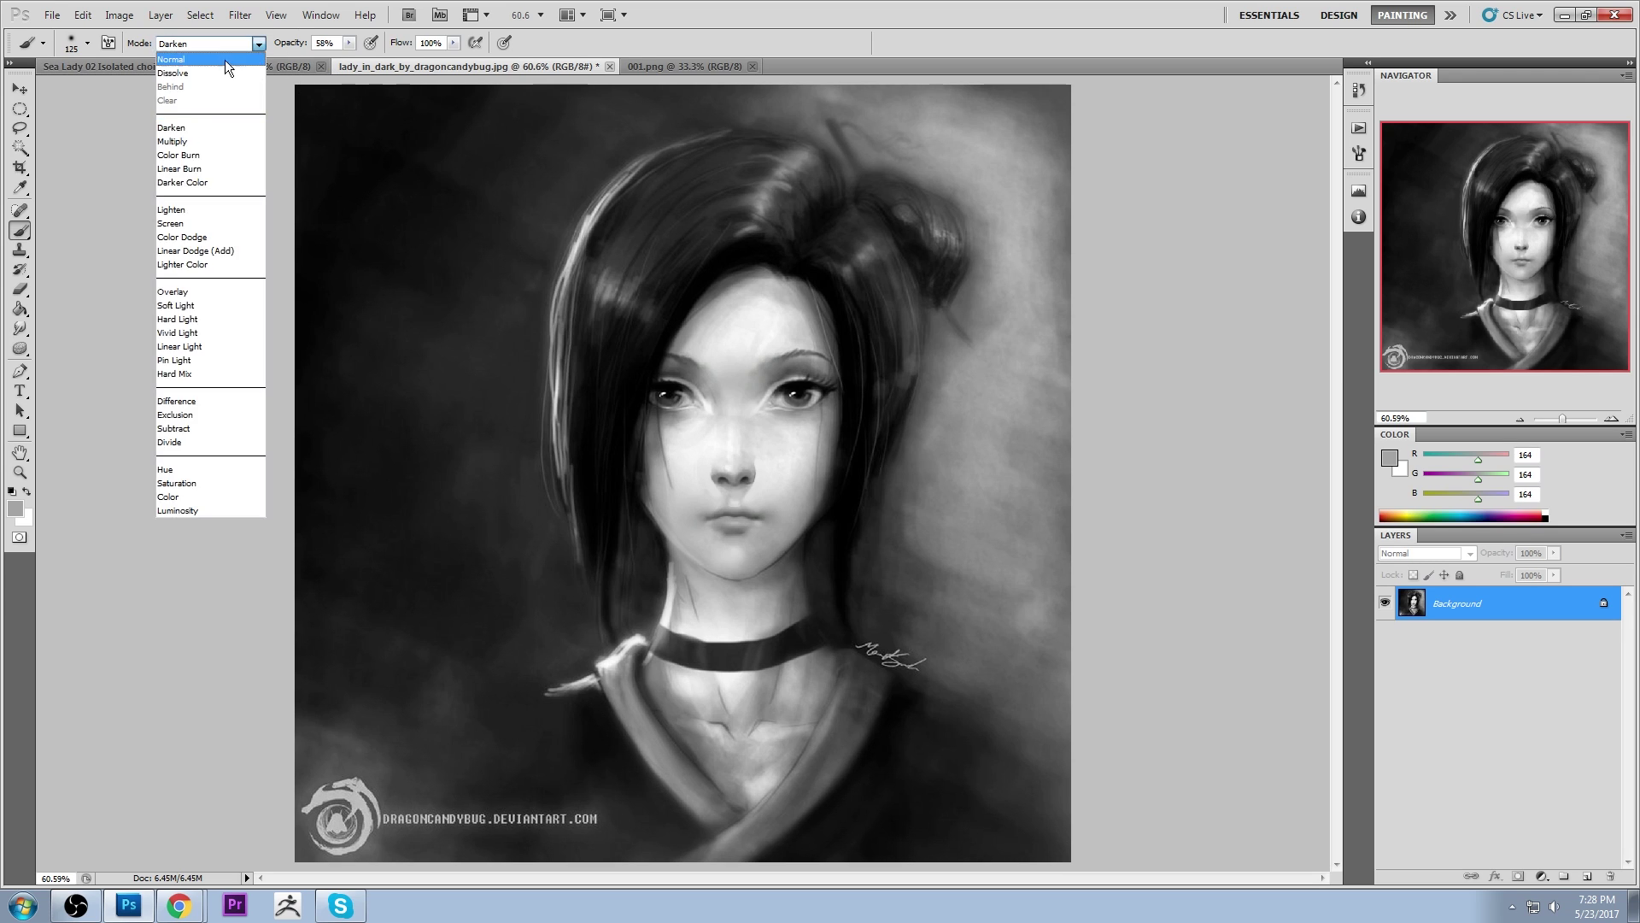
left_click(224, 59)
left_click_drag(349, 42, 392, 63)
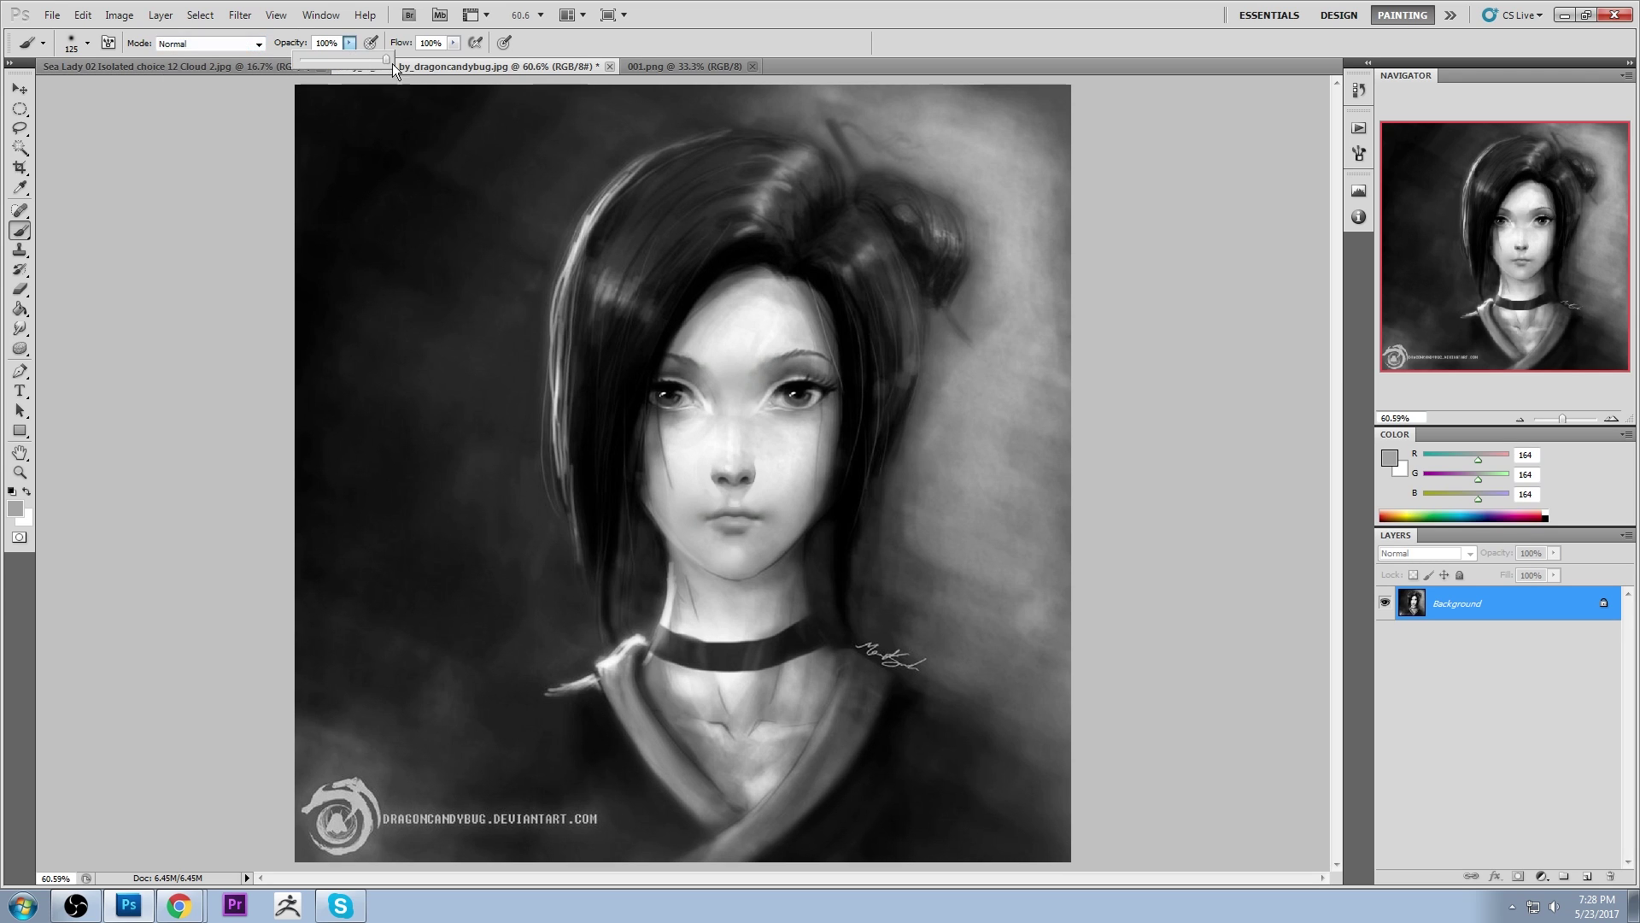
left_click(696, 481, "alt")
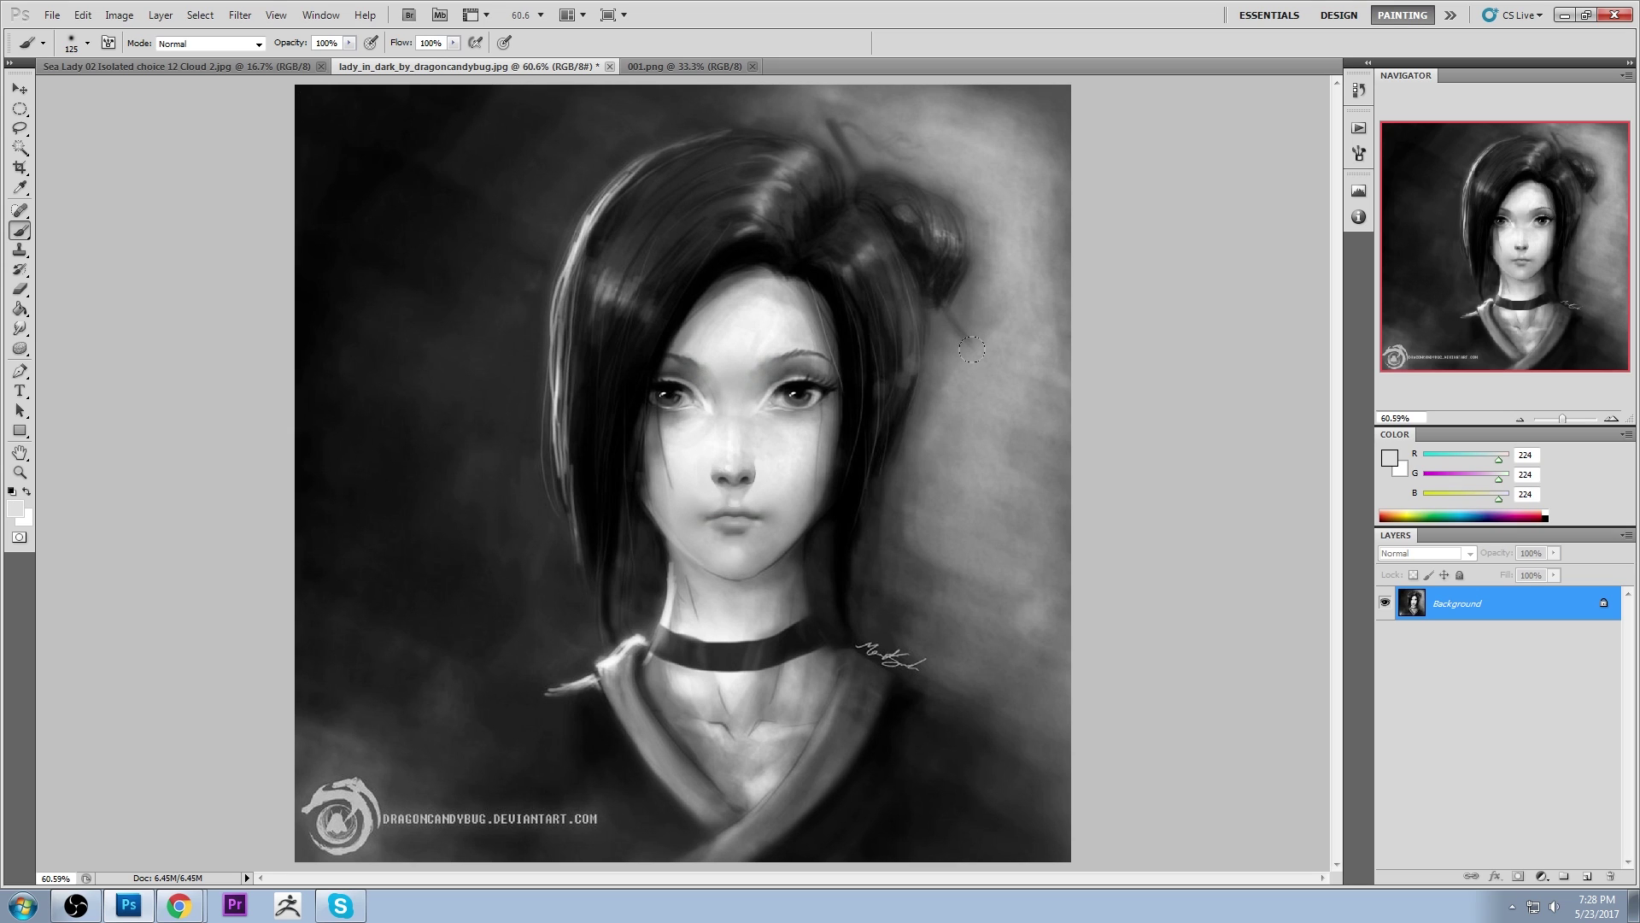
Set the brush to Darken at 51% opacity and sample a mid grey (138) from the upper lip
left_click(348, 42)
left_click_drag(350, 60, 309, 59)
left_click(233, 44)
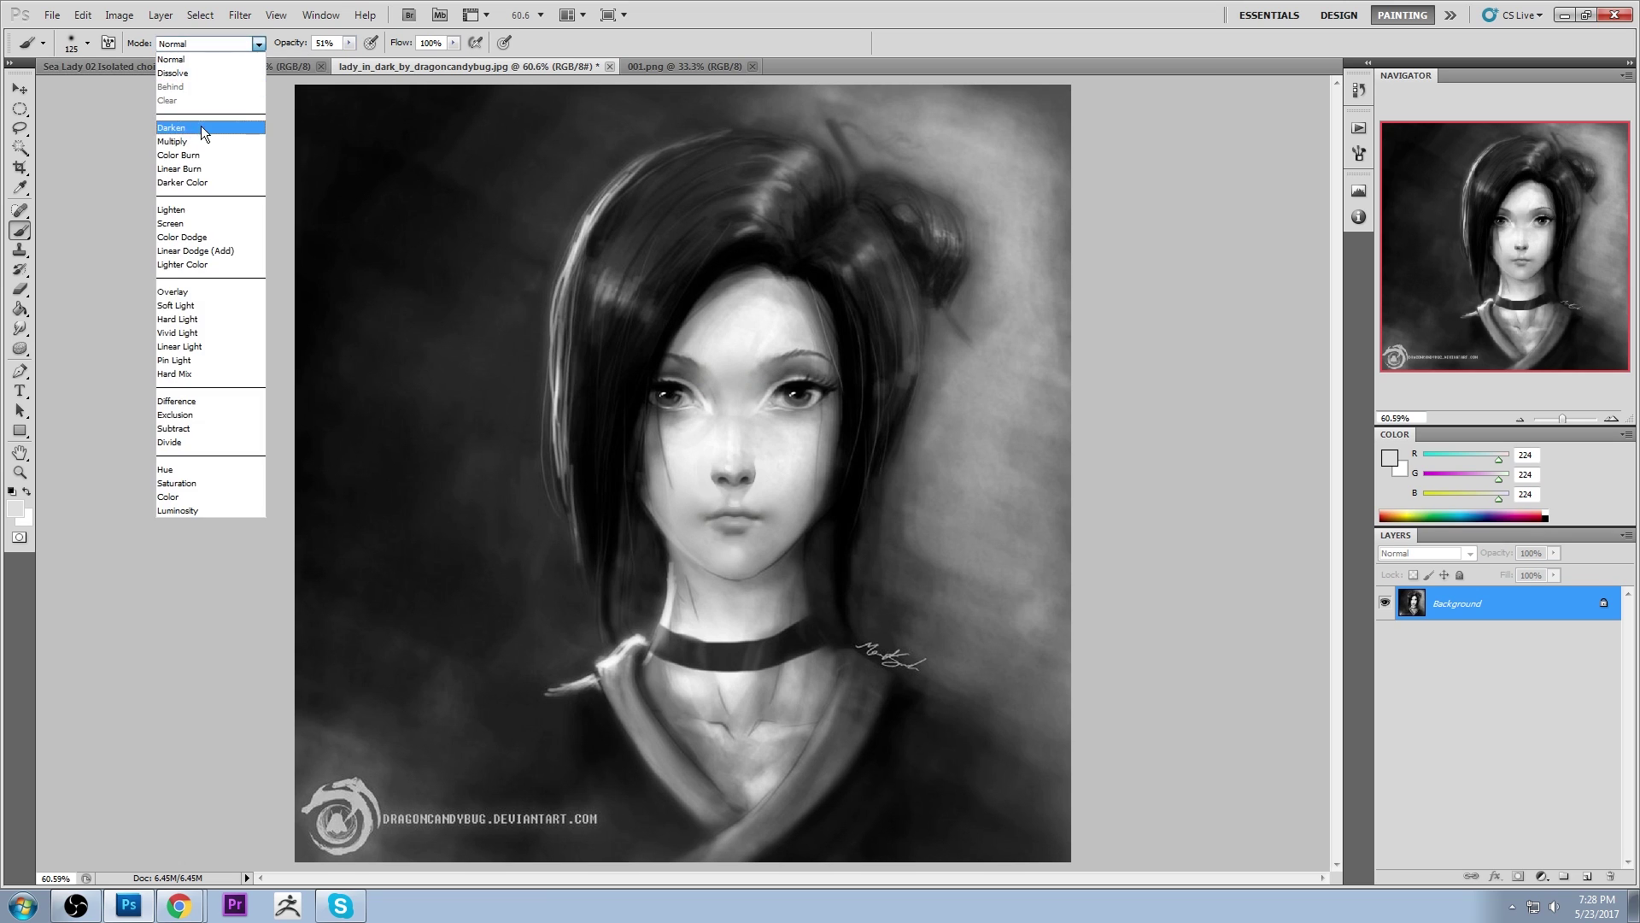
left_click(202, 126)
left_click(738, 509, "alt")
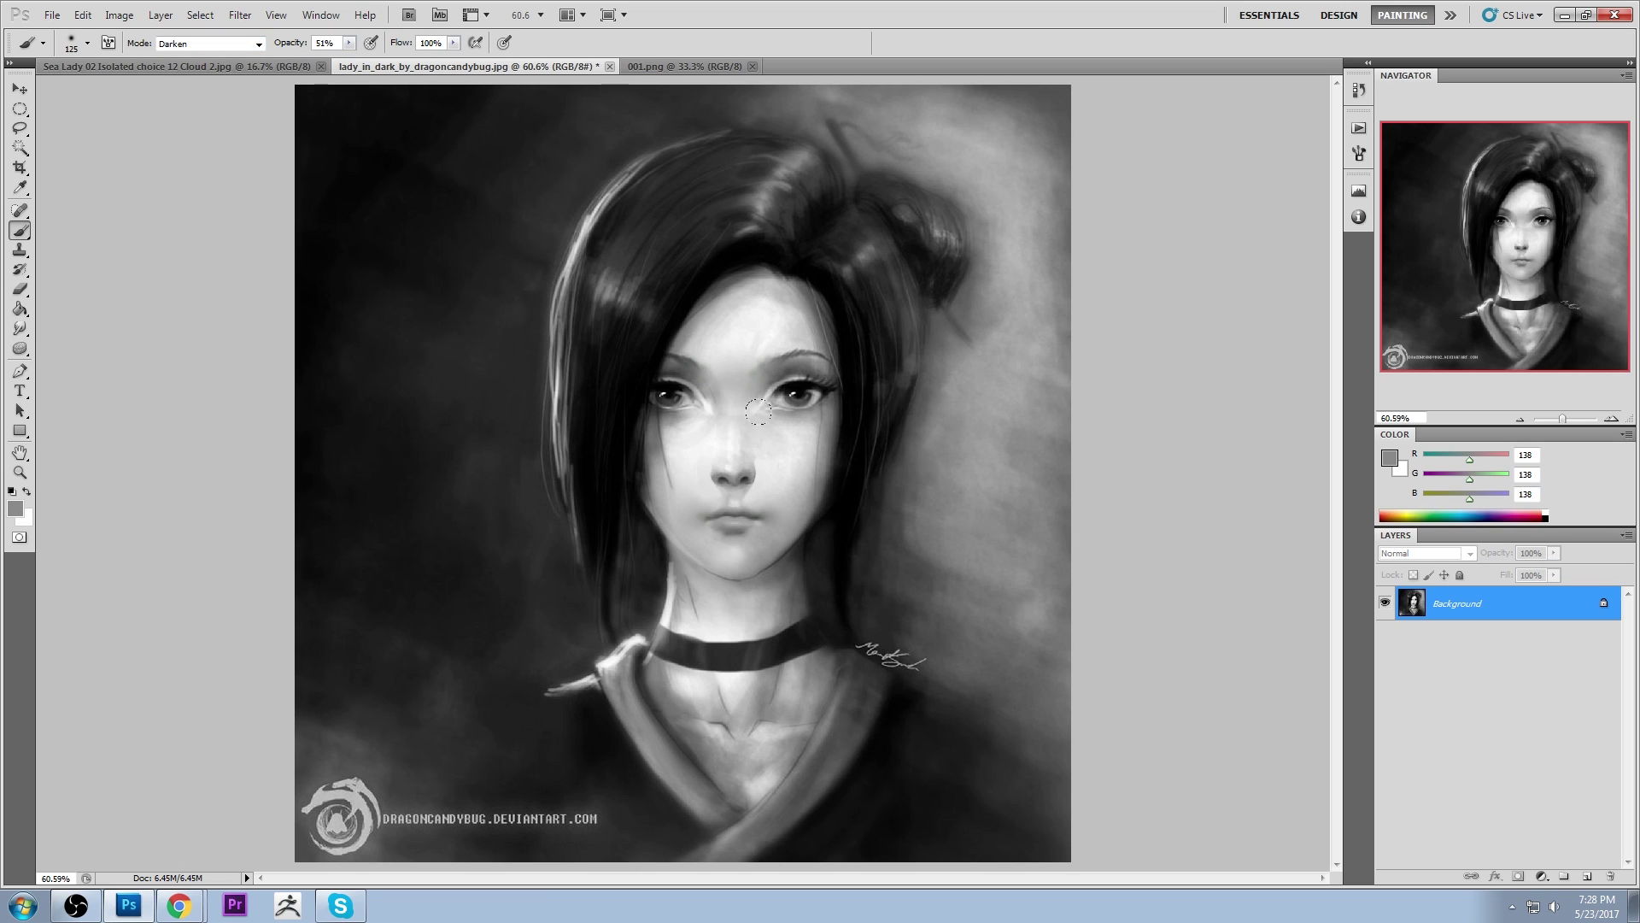
Paint soft shading beneath the eye on the bun side of the face, redoing the first stroke
mouse_move(772, 416)
left_mouse_down()
mouse_move(930, 299)
mouse_move(754, 402)
mouse_move(800, 426)
left_mouse_up()
key("ctrl+alt+z")
key("ctrl+alt+z")
left_click_drag(764, 411, 800, 426)
Sample greys around the nostrils and upper lip, settling on a light grey (180)
left_click(723, 488, "alt")
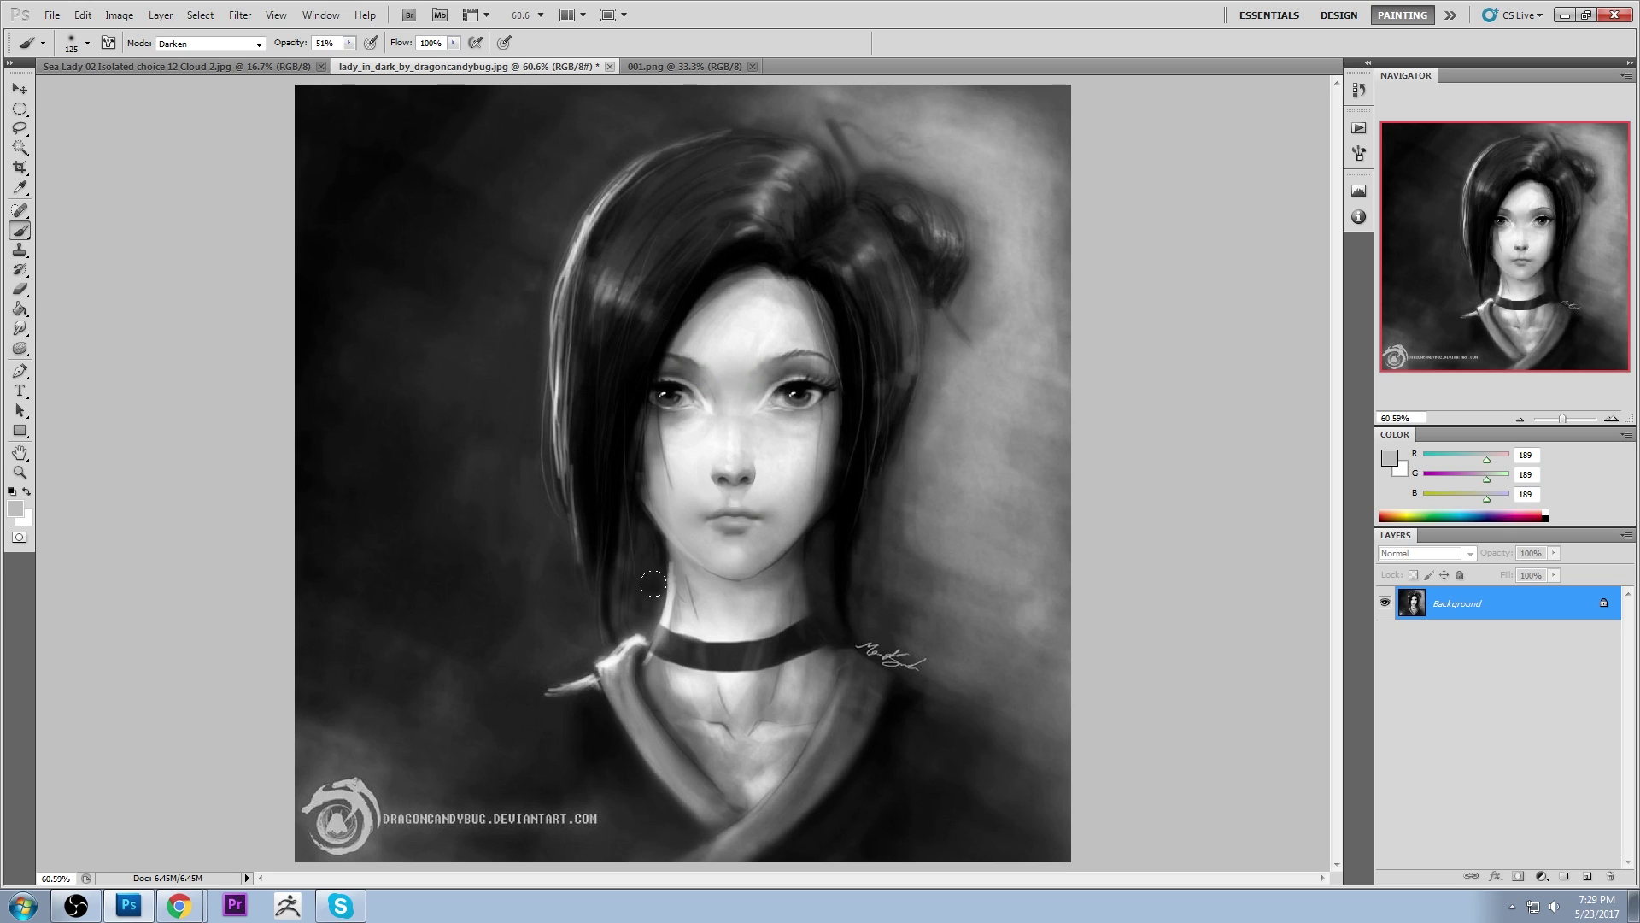
left_click(754, 474, "alt")
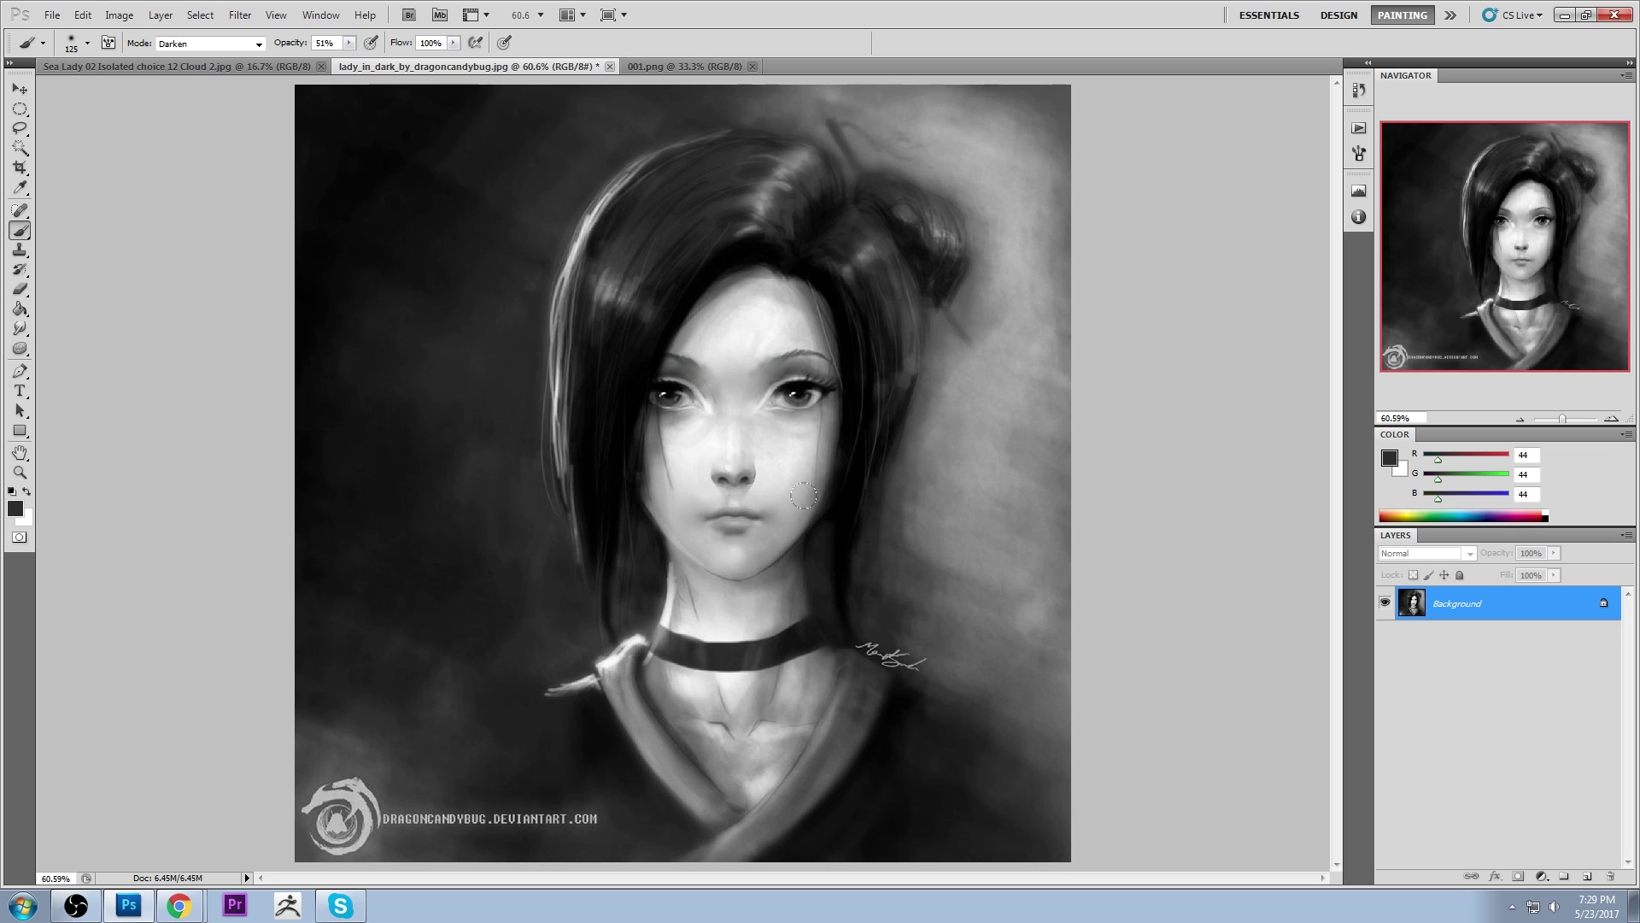
left_click(750, 485, "alt")
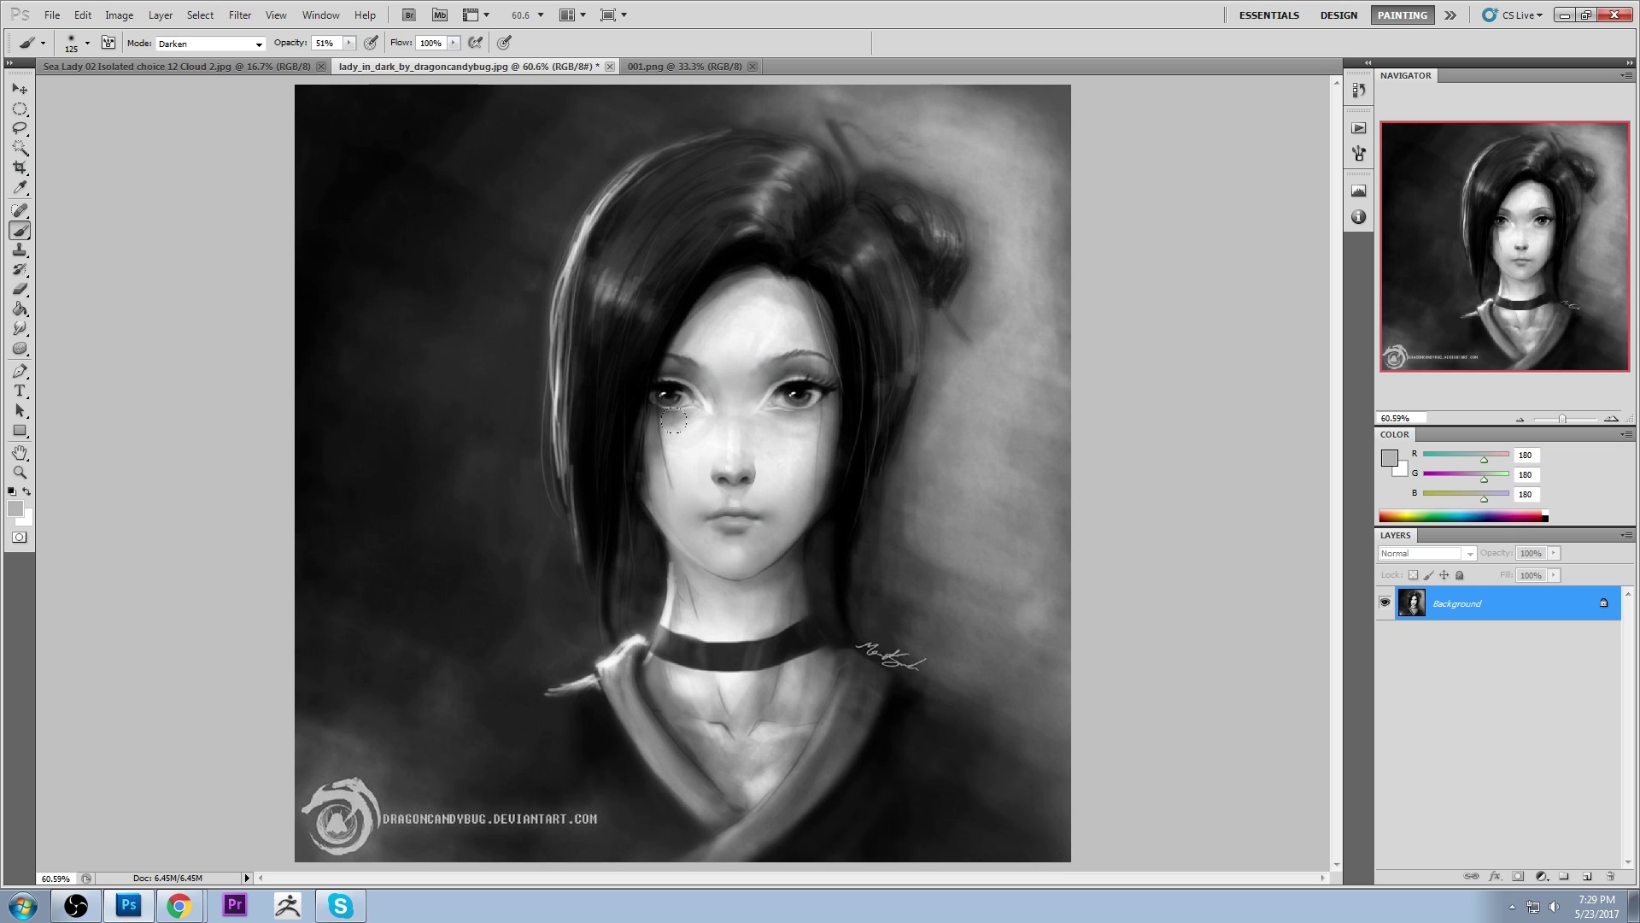
Return the brush to Normal at 39% opacity and sample a light grey (197) from beneath the nose
left_click_drag(340, 58, 330, 58)
left_click(229, 49)
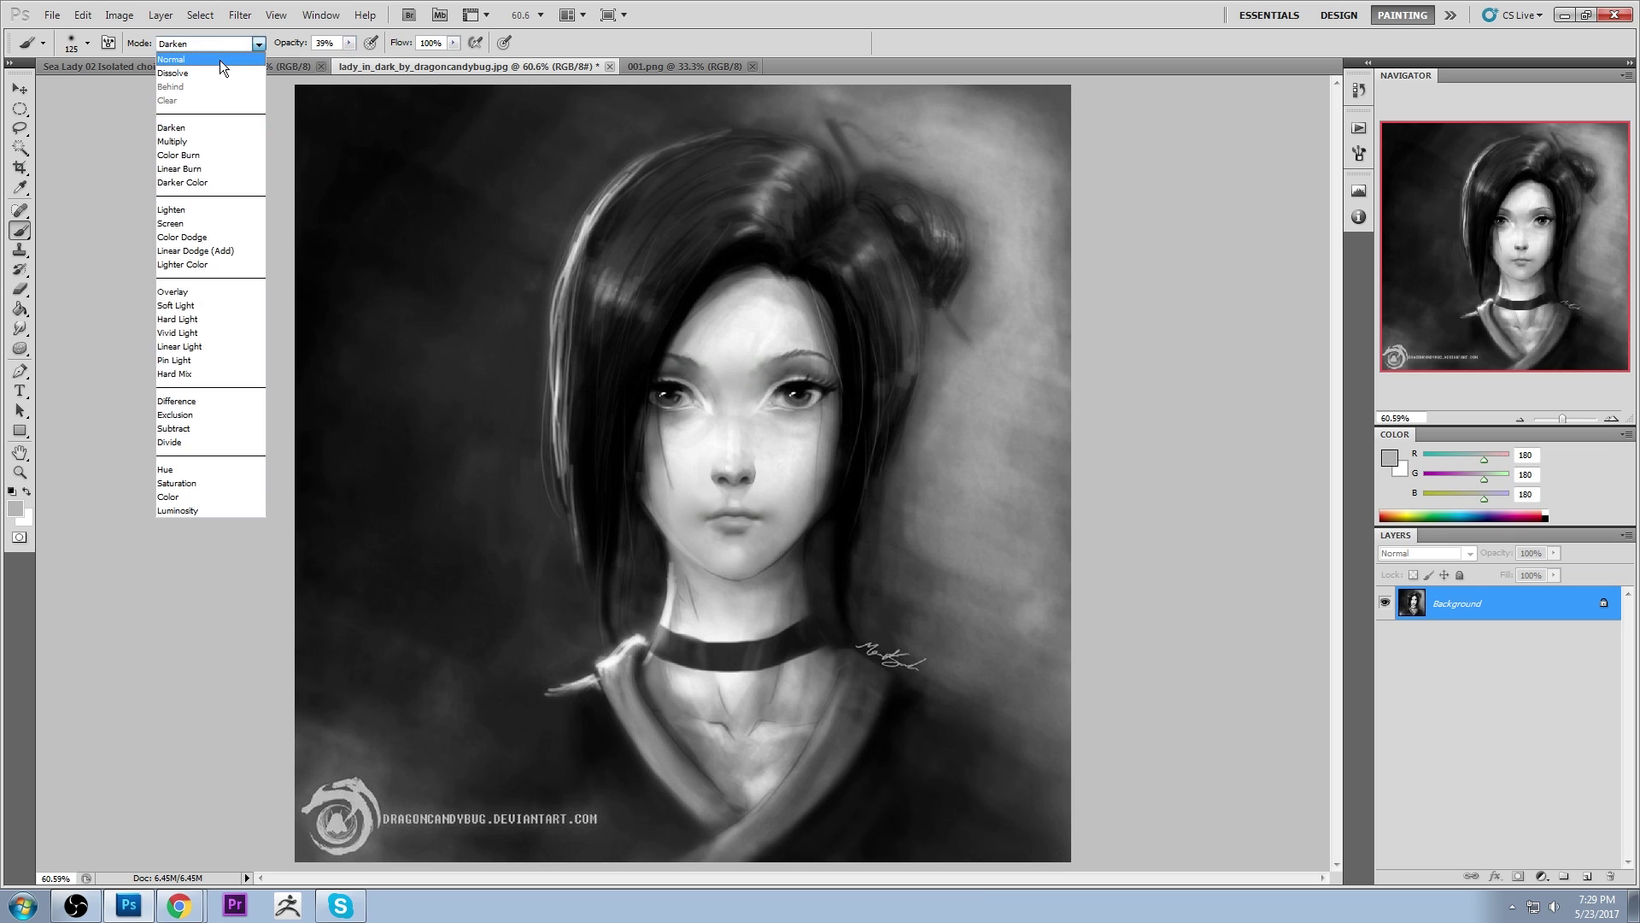
left_click(232, 60)
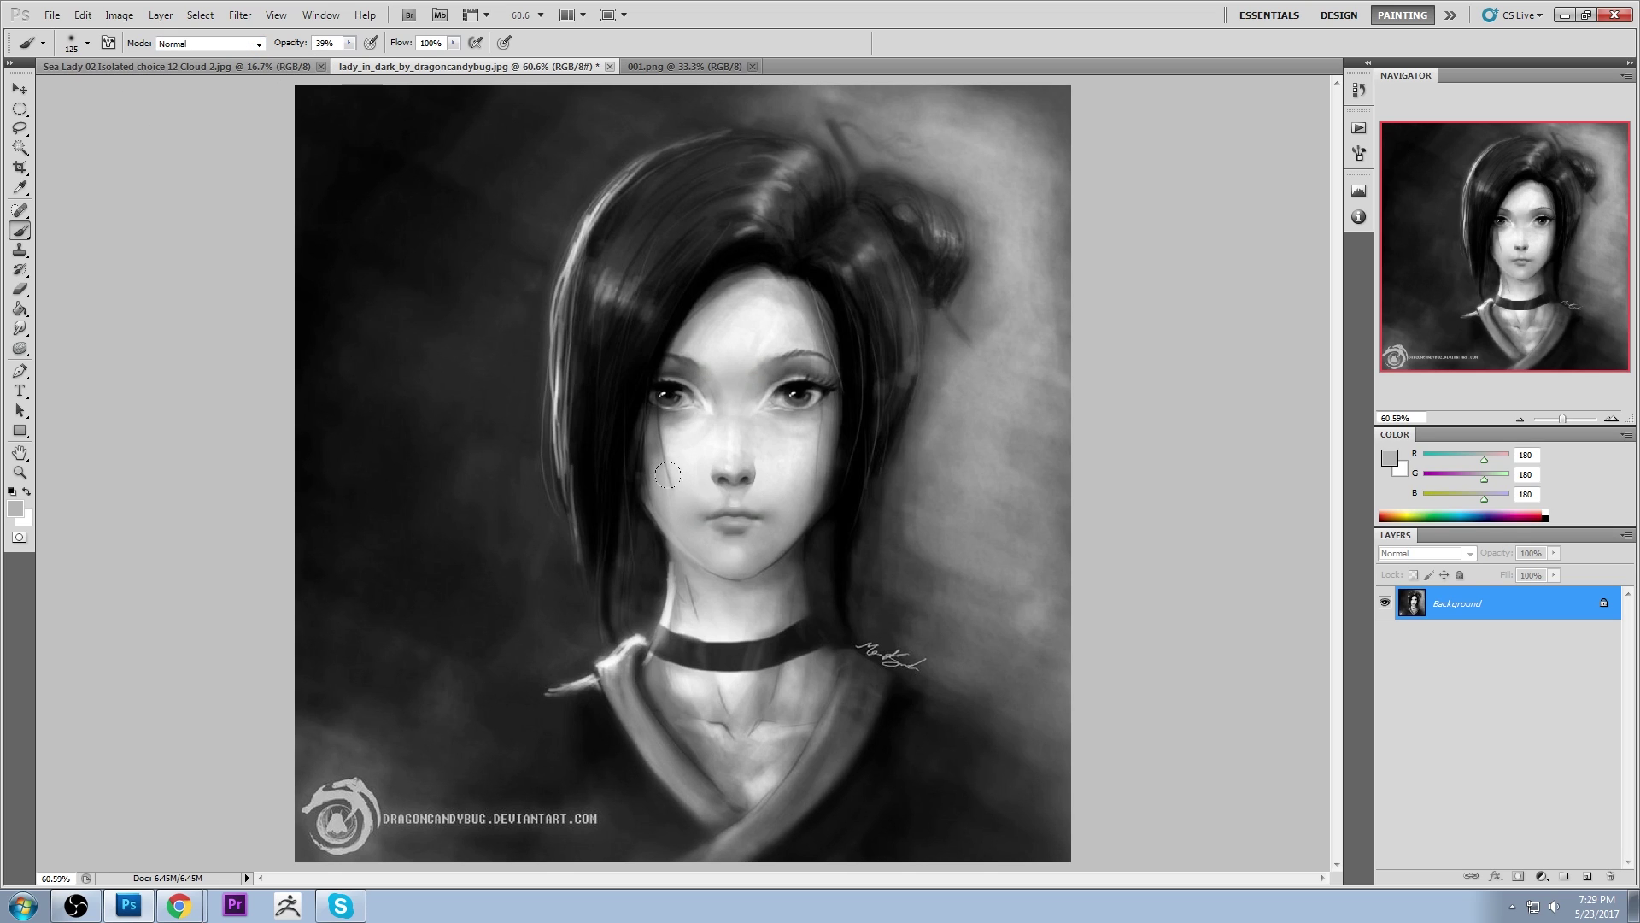
left_click(736, 488, "alt")
Select the mouth and chin area with the Lasso and duplicate it onto a new layer
key("l")
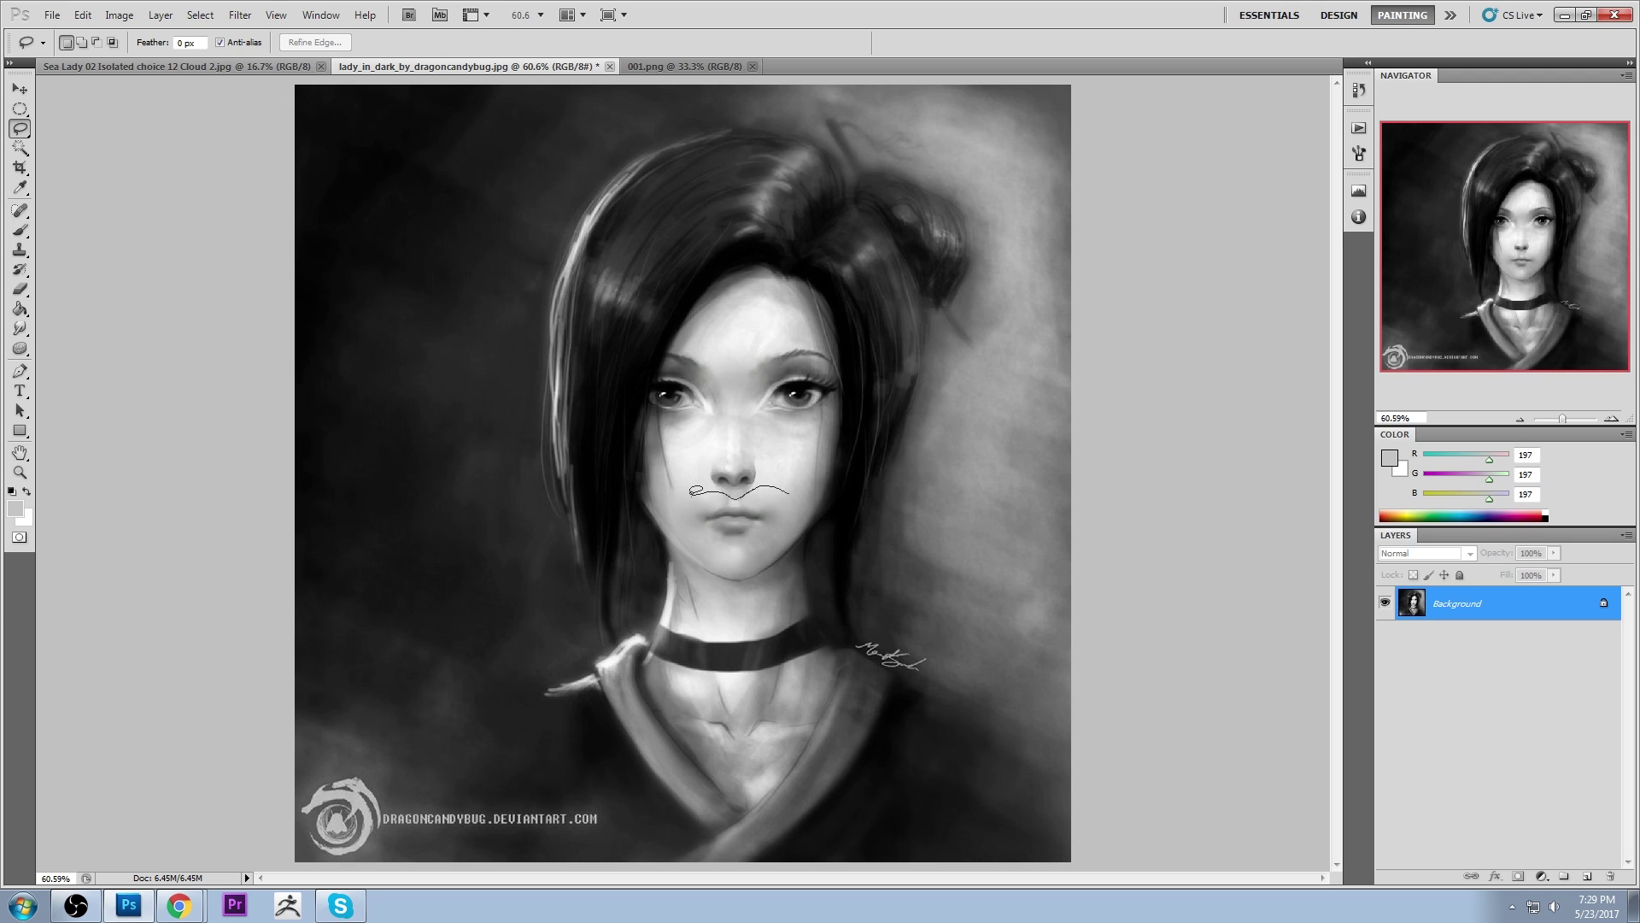
mouse_move(694, 490)
left_mouse_down()
mouse_move(729, 564)
mouse_move(790, 492)
left_mouse_up()
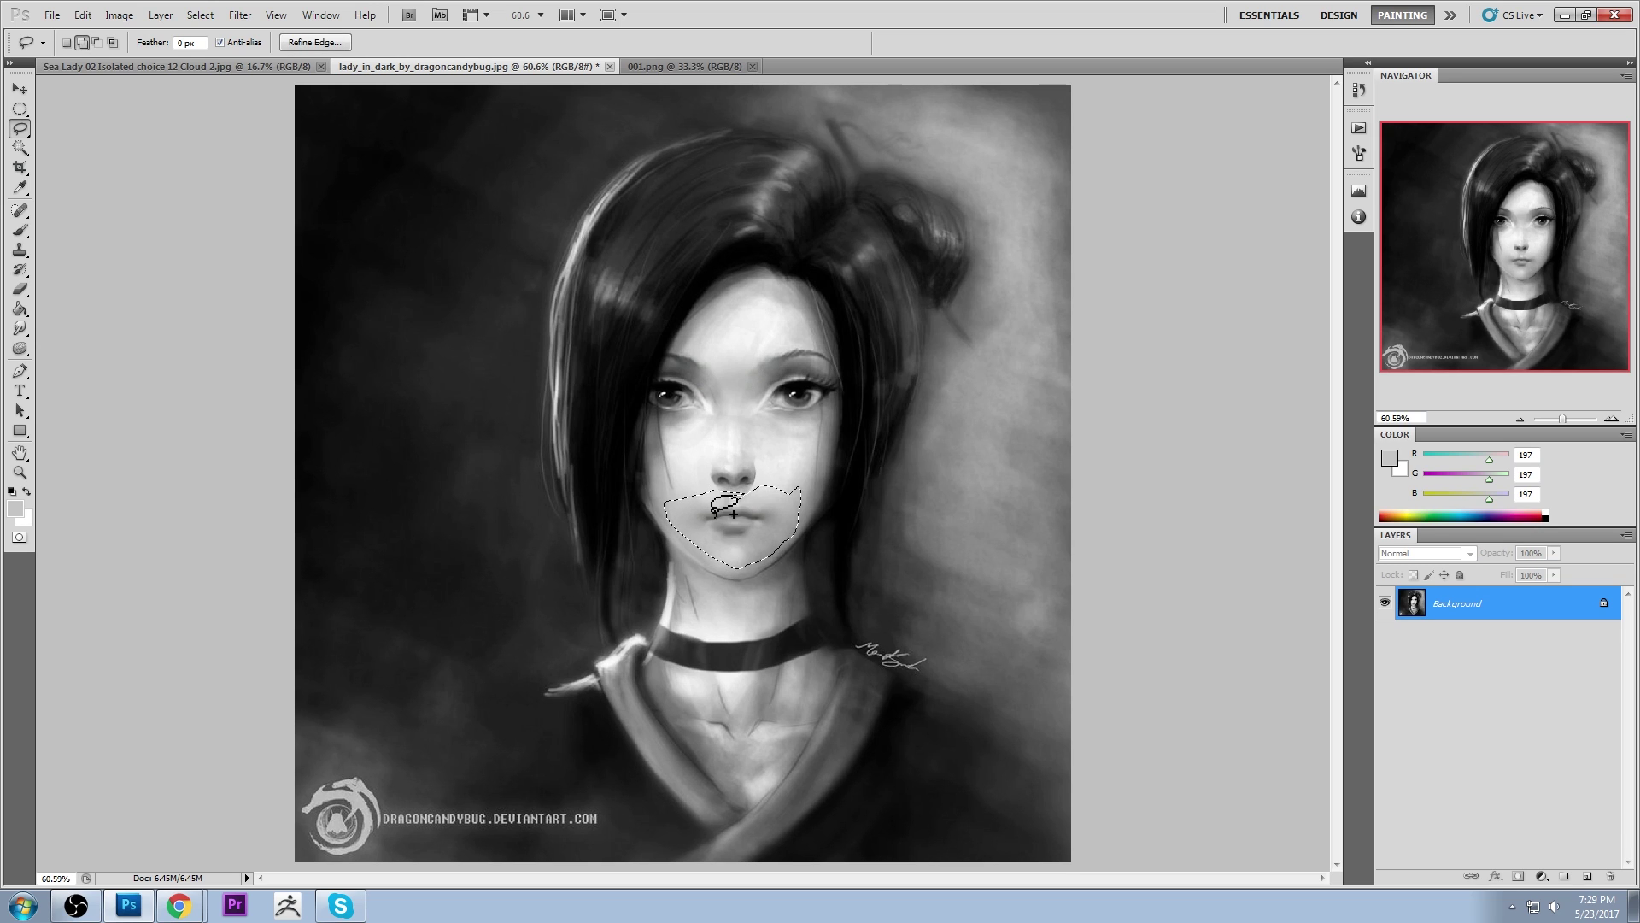
left_click_drag(716, 513, 729, 476)
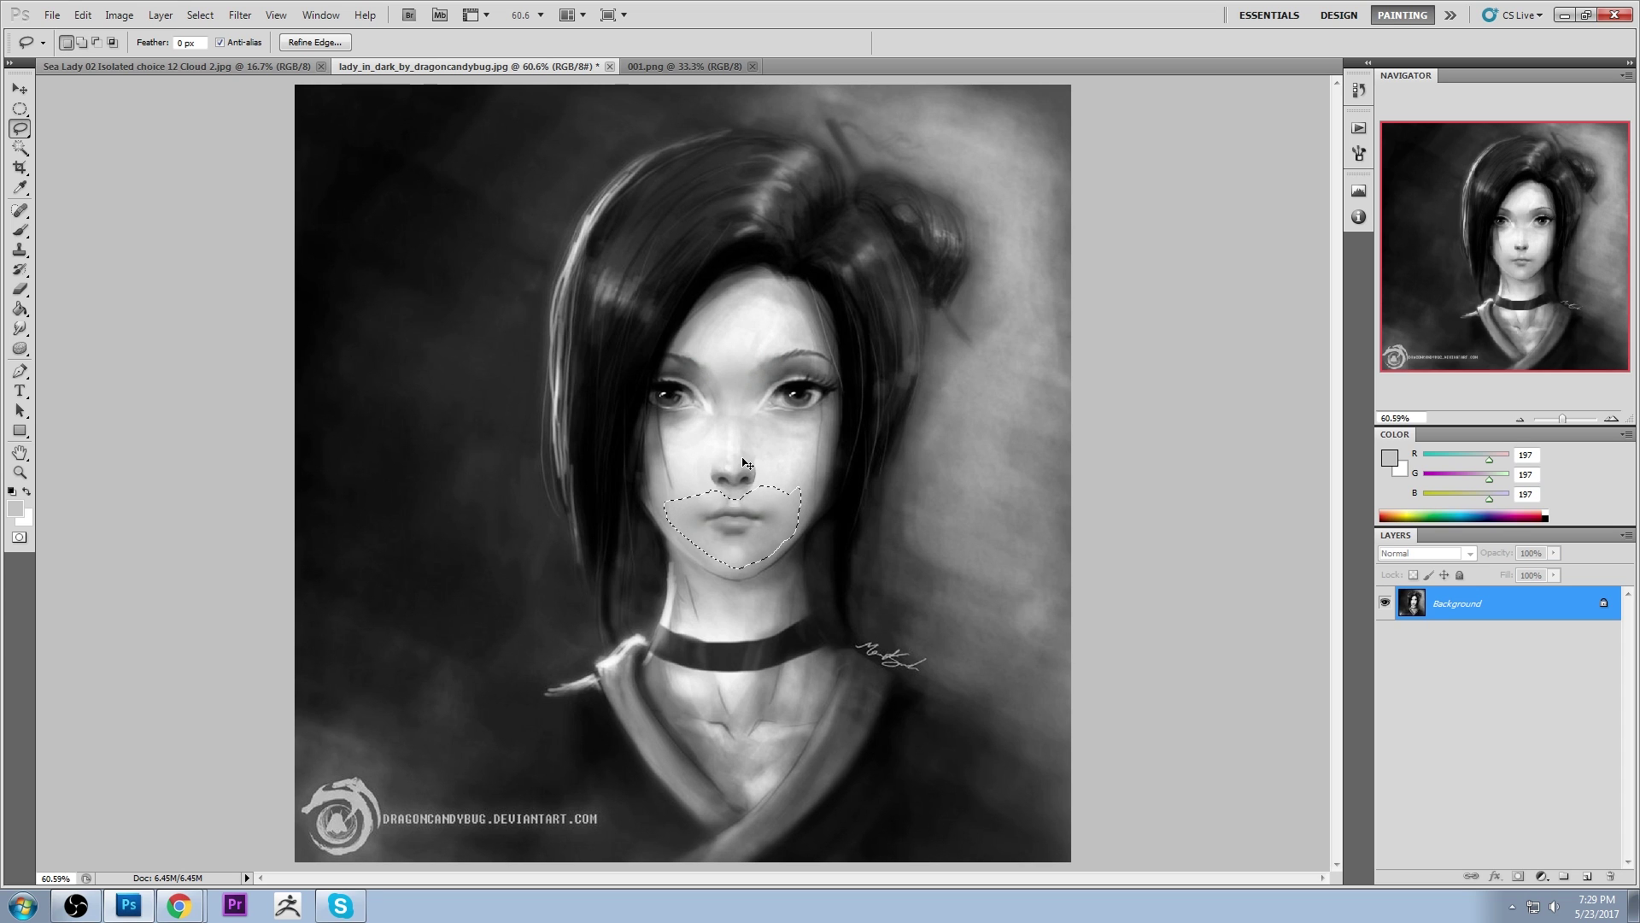
key("ctrl+j")
Scale the mouth and chin copy up proportionally to 121.20%
key("v")
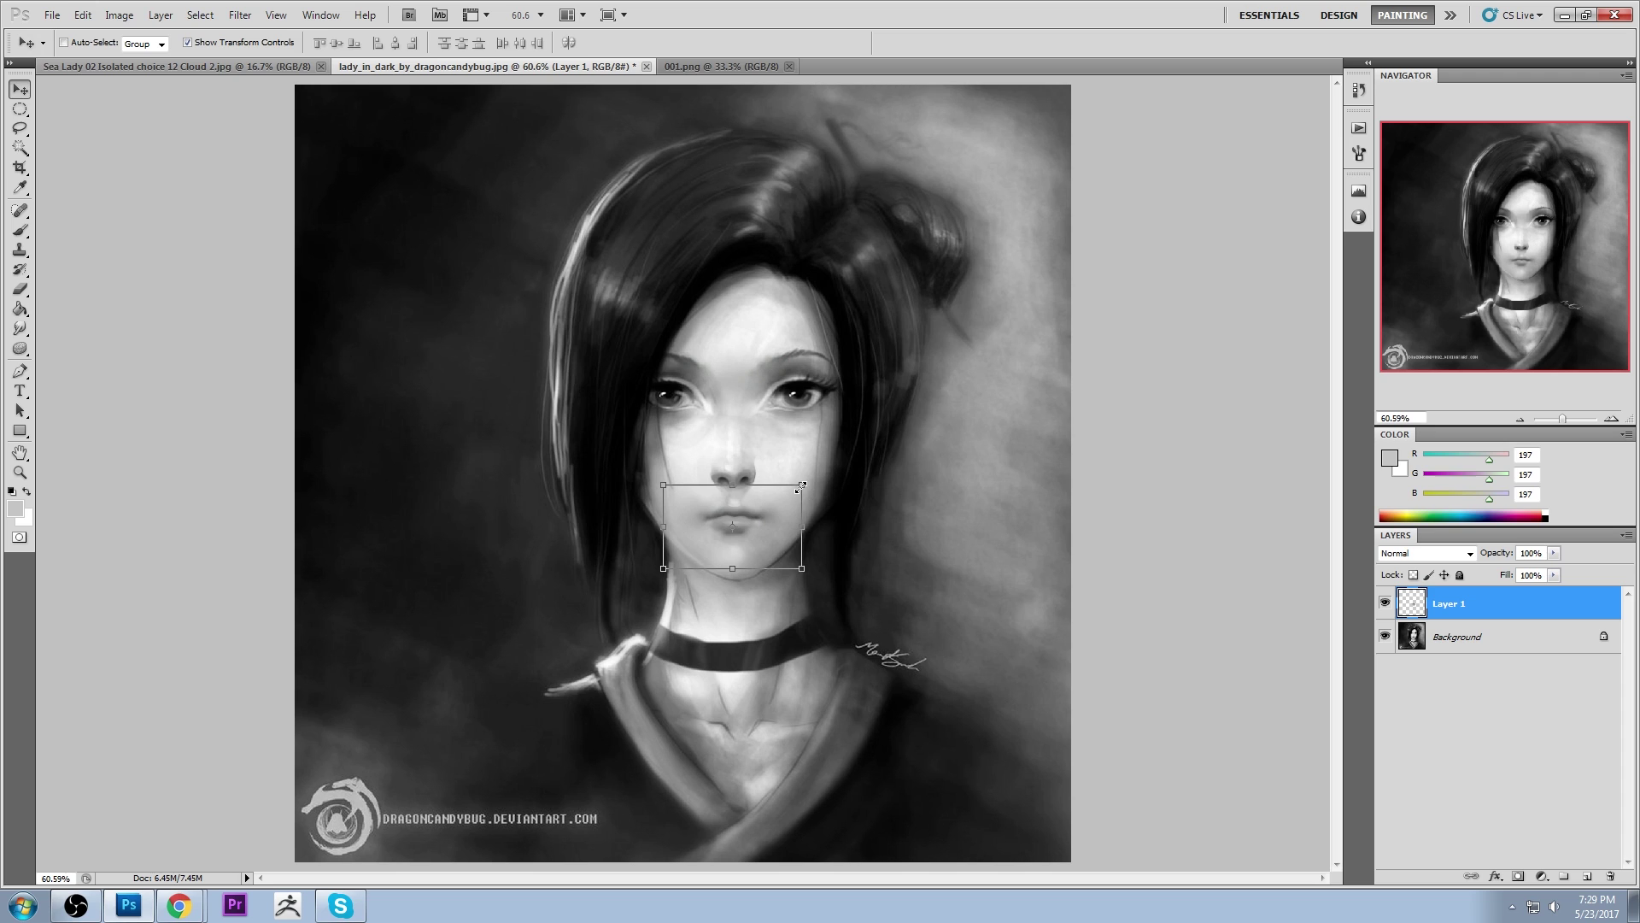
left_click_drag(802, 484, 776, 518)
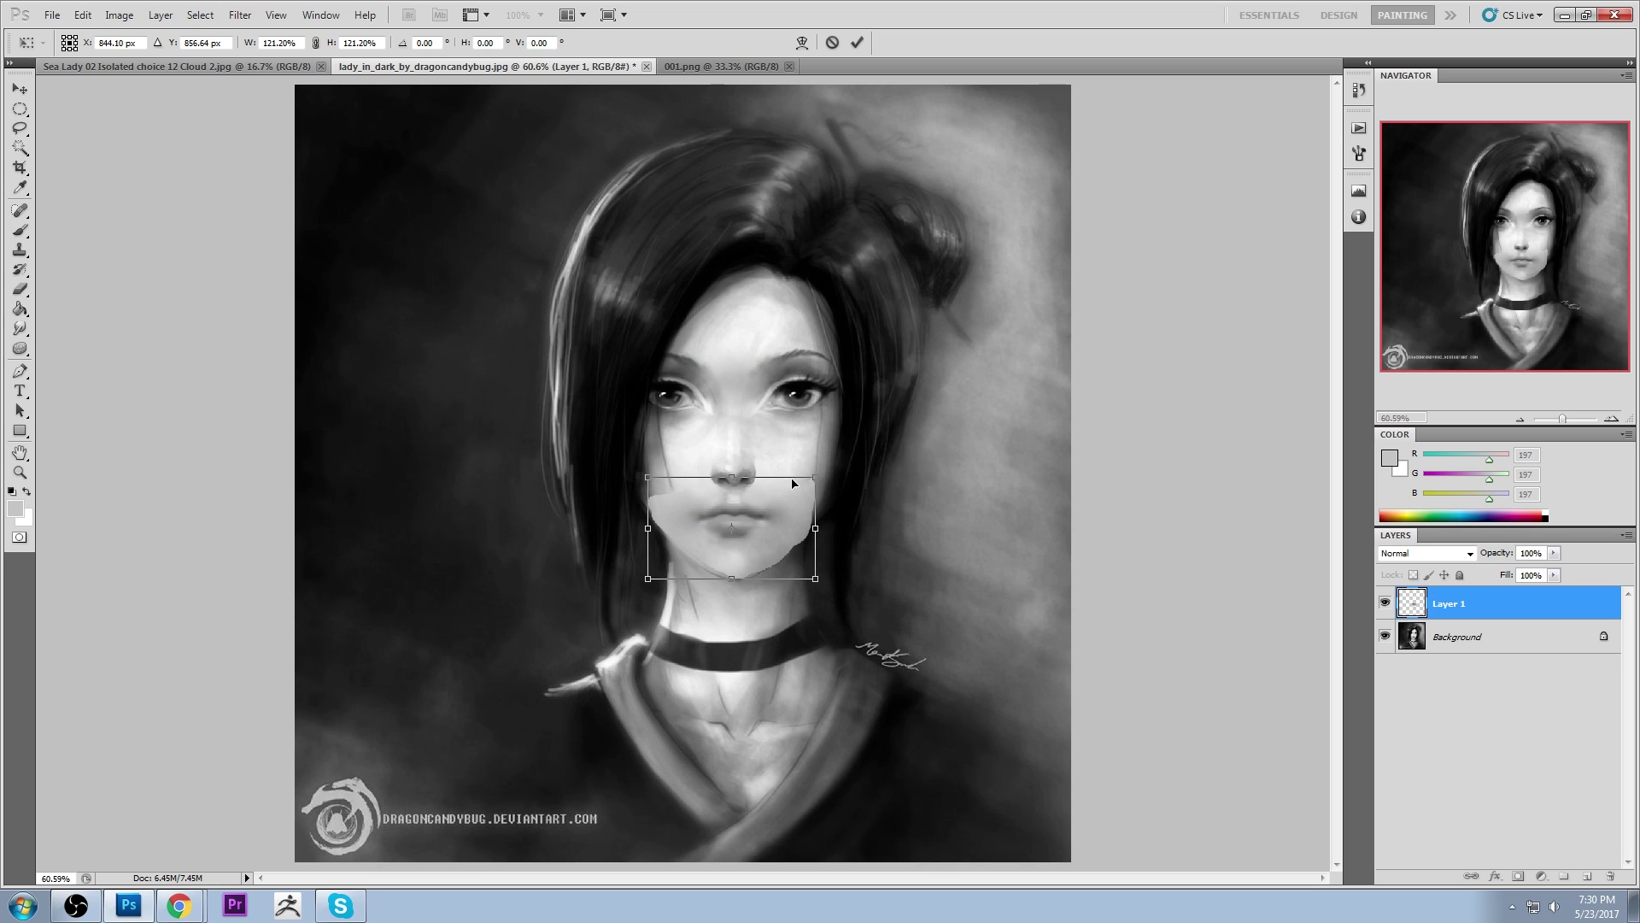
left_click(857, 42)
Erase the hard edges of the enlarged mouth and chin copy along the jaw with a 175 px eraser
key("b")
right_click(722, 344)
left_click(962, 547)
double_click(962, 547)
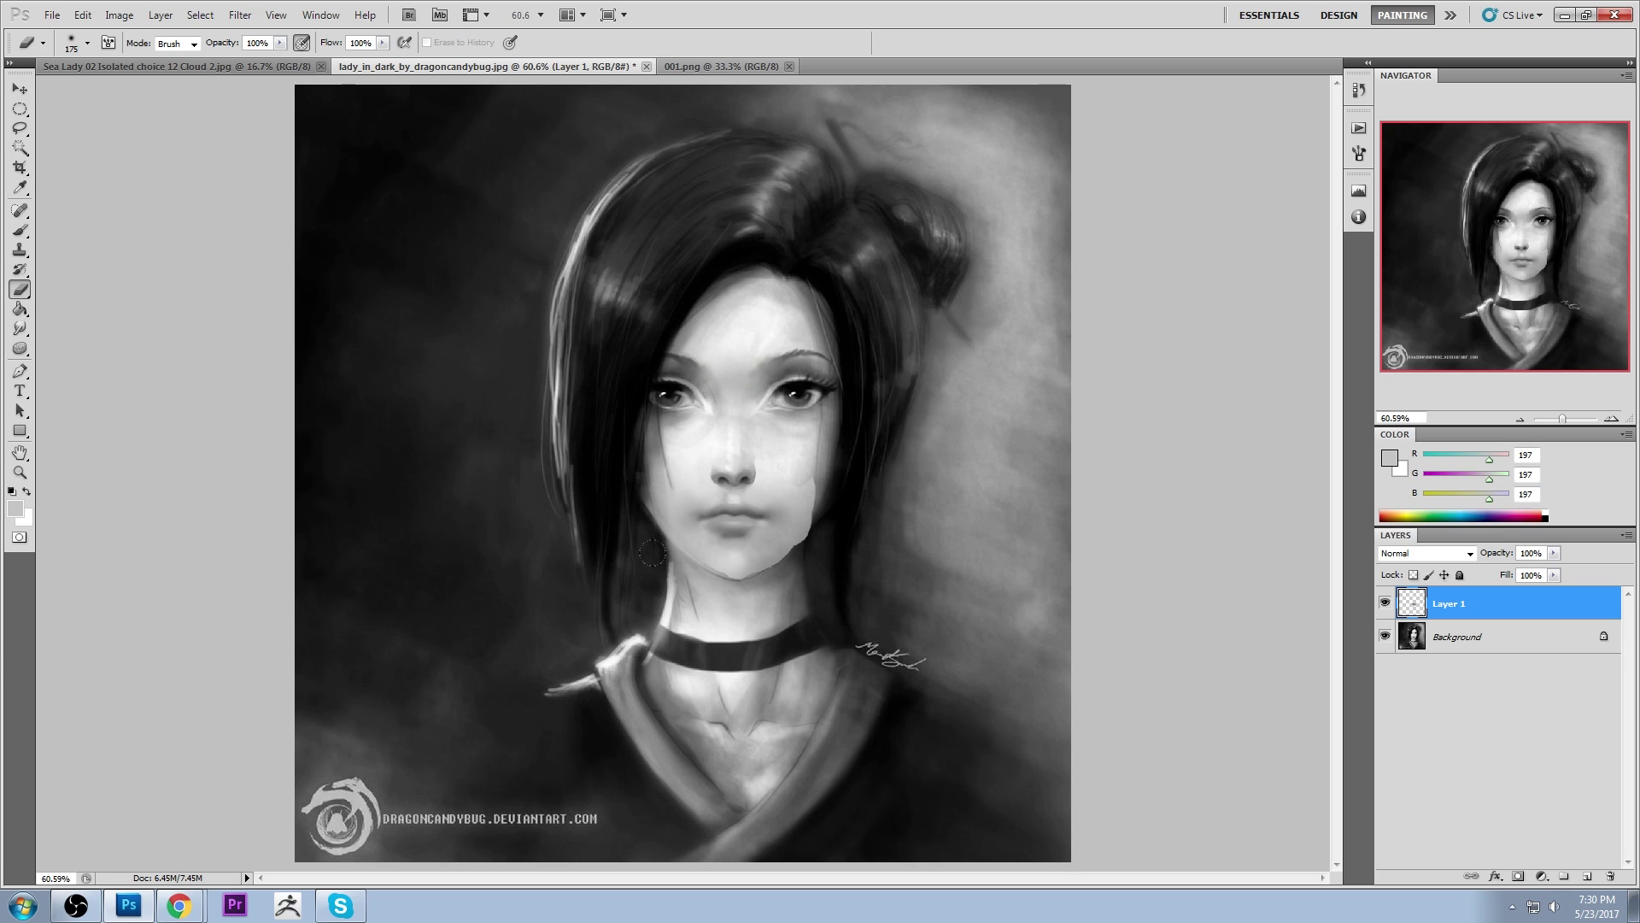
mouse_move(726, 563)
left_mouse_down()
mouse_move(786, 542)
mouse_move(816, 468)
left_mouse_up()
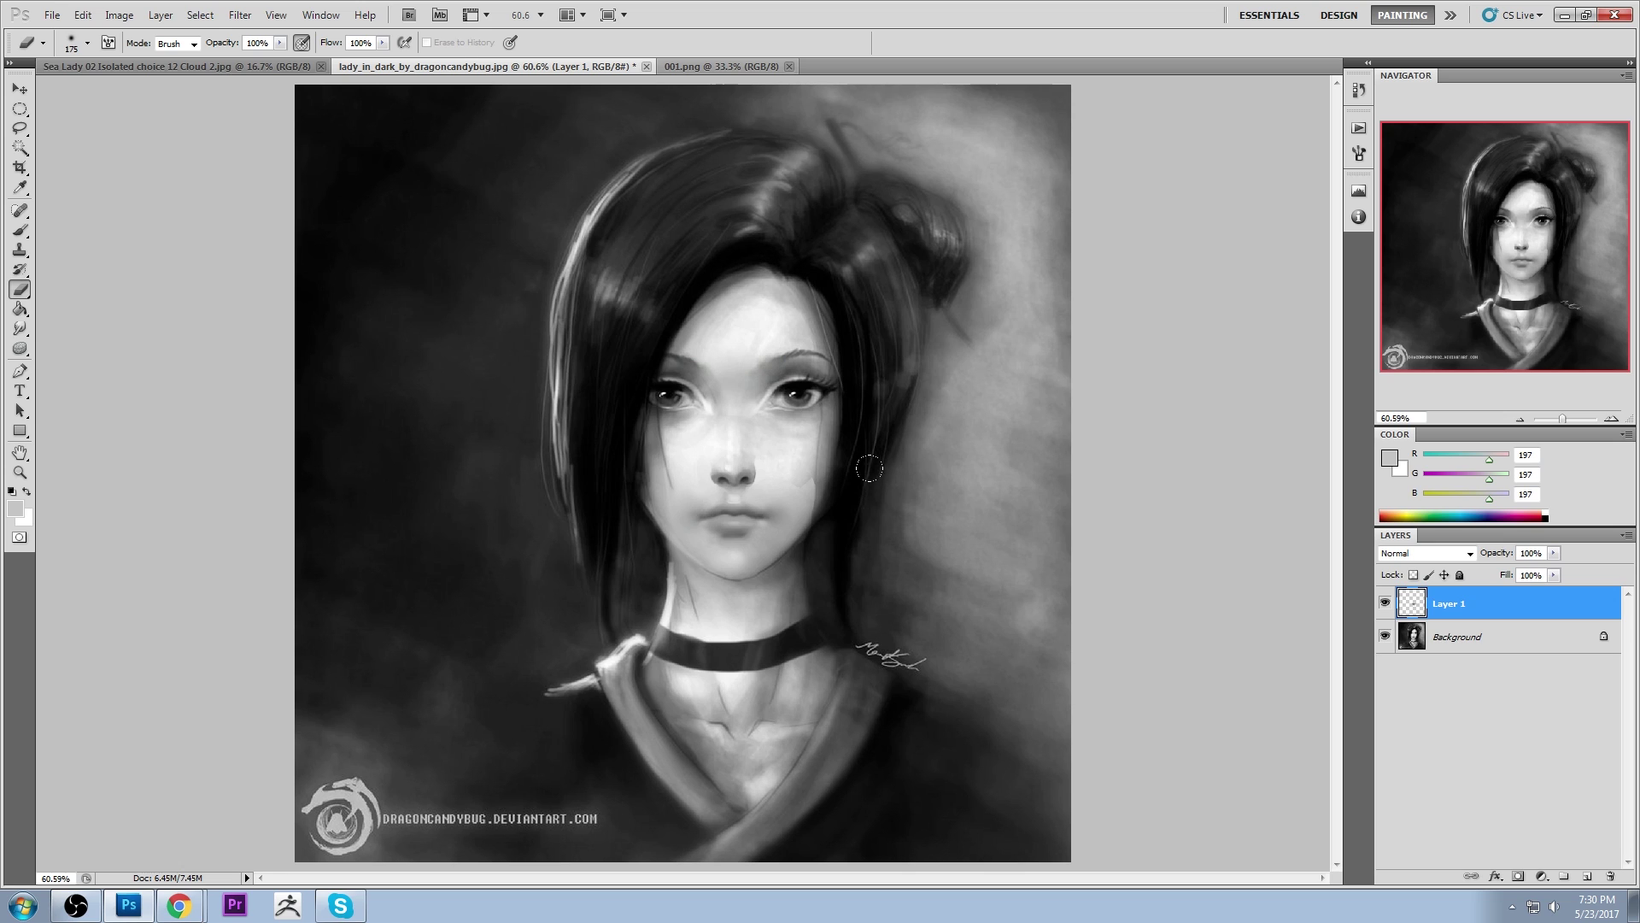
left_click_drag(812, 483, 812, 533)
Toggle the visibility of Layer 1 to compare the face with and without the enlarged mouth
left_click(1385, 602)
left_click(1385, 602)
left_click(1385, 603)
left_click(1385, 603)
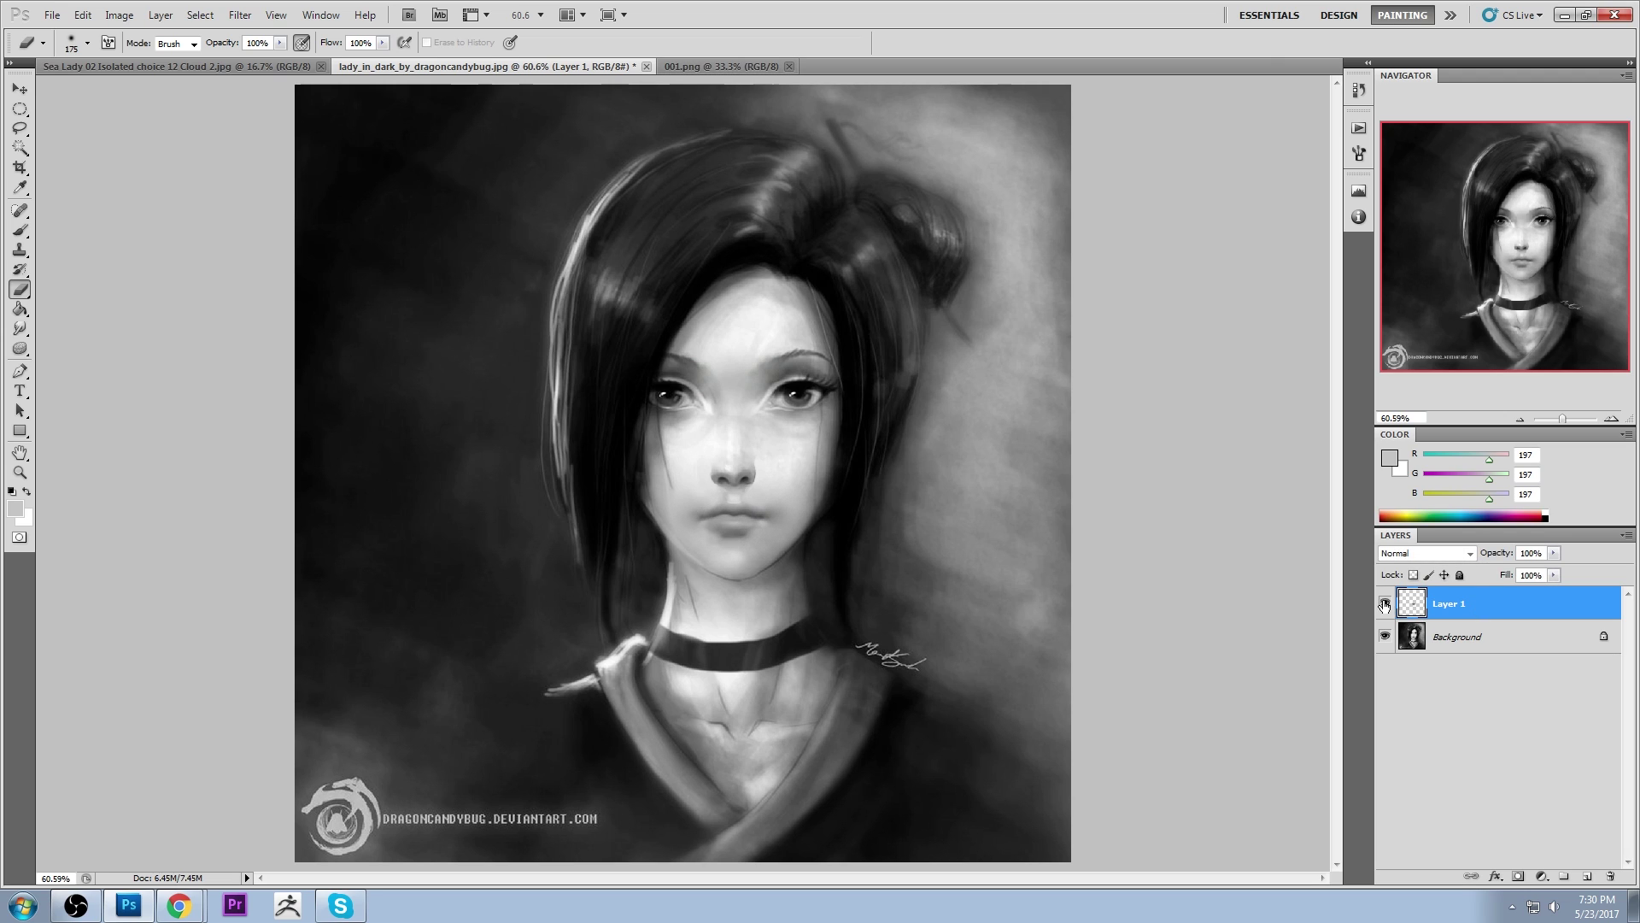
Skew the lower corners of the mouth and chin copy to narrow the jaw slightly, and nudge the layer into place
key("v")
left_click_drag(816, 579, 809, 578)
left_click_drag(648, 580, 661, 584)
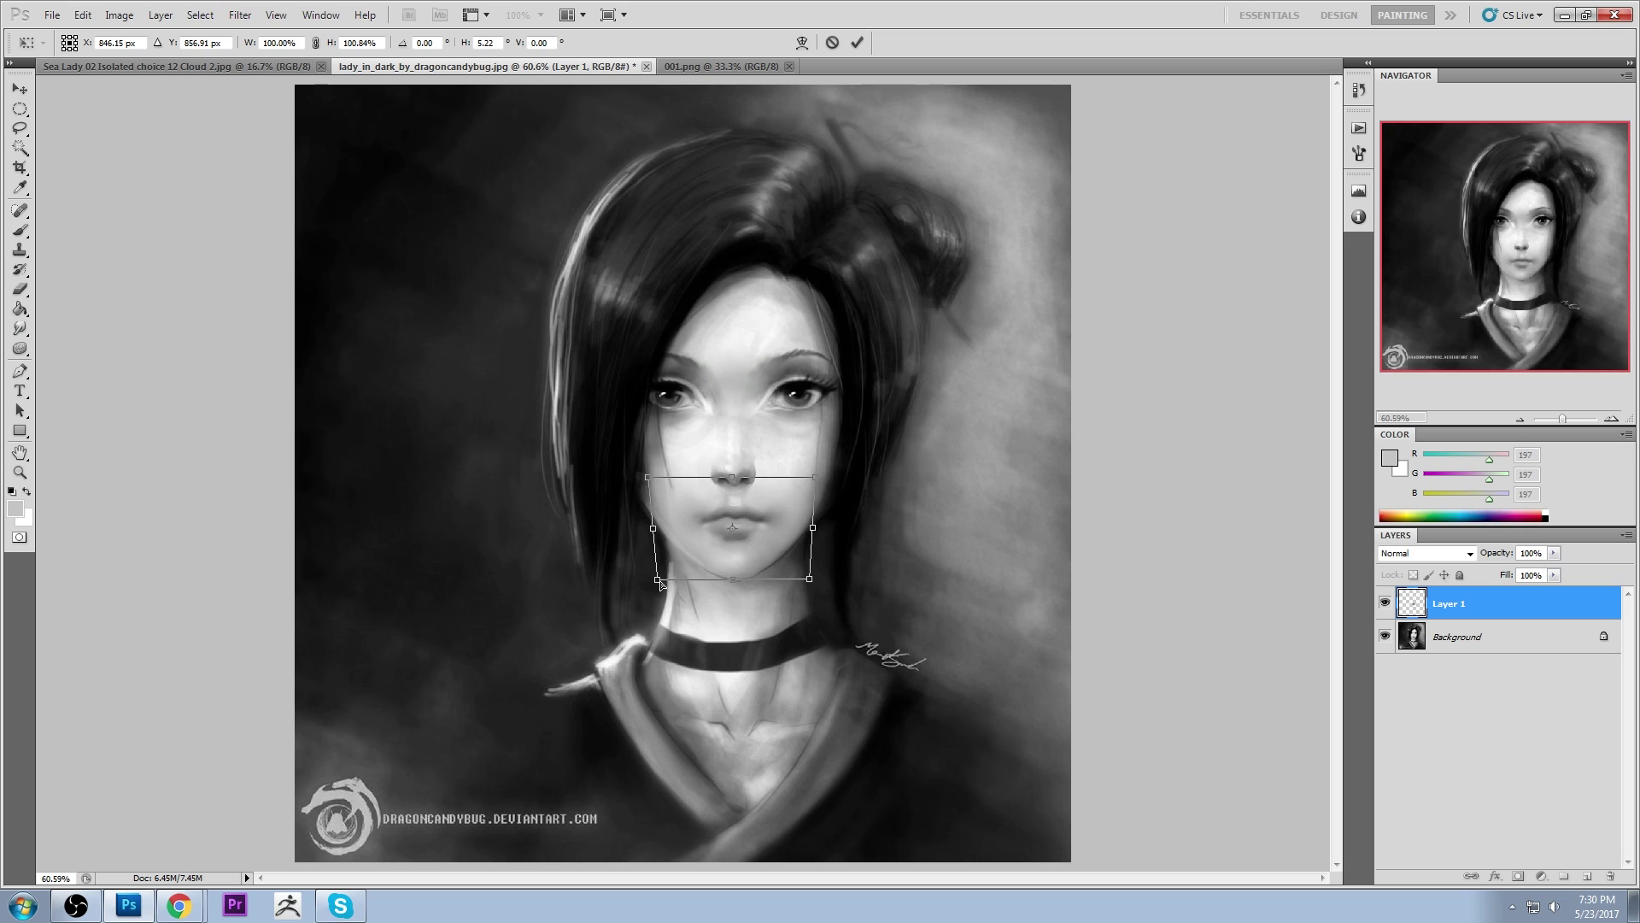
left_click_drag(809, 583, 807, 581)
left_click_drag(809, 578, 815, 580)
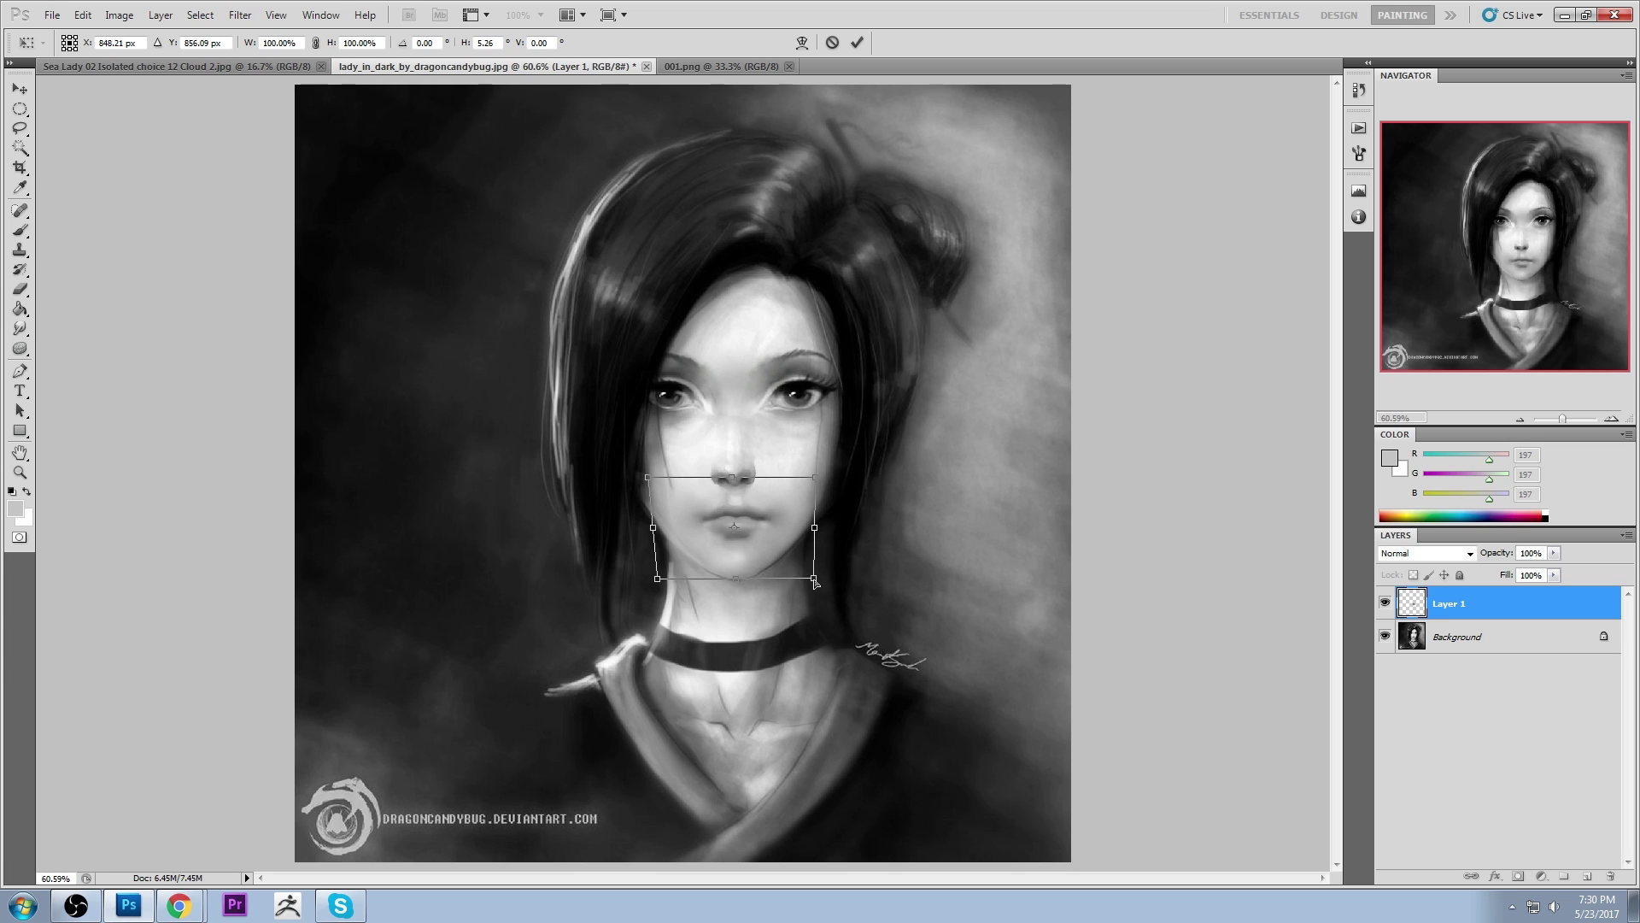
left_click(857, 42)
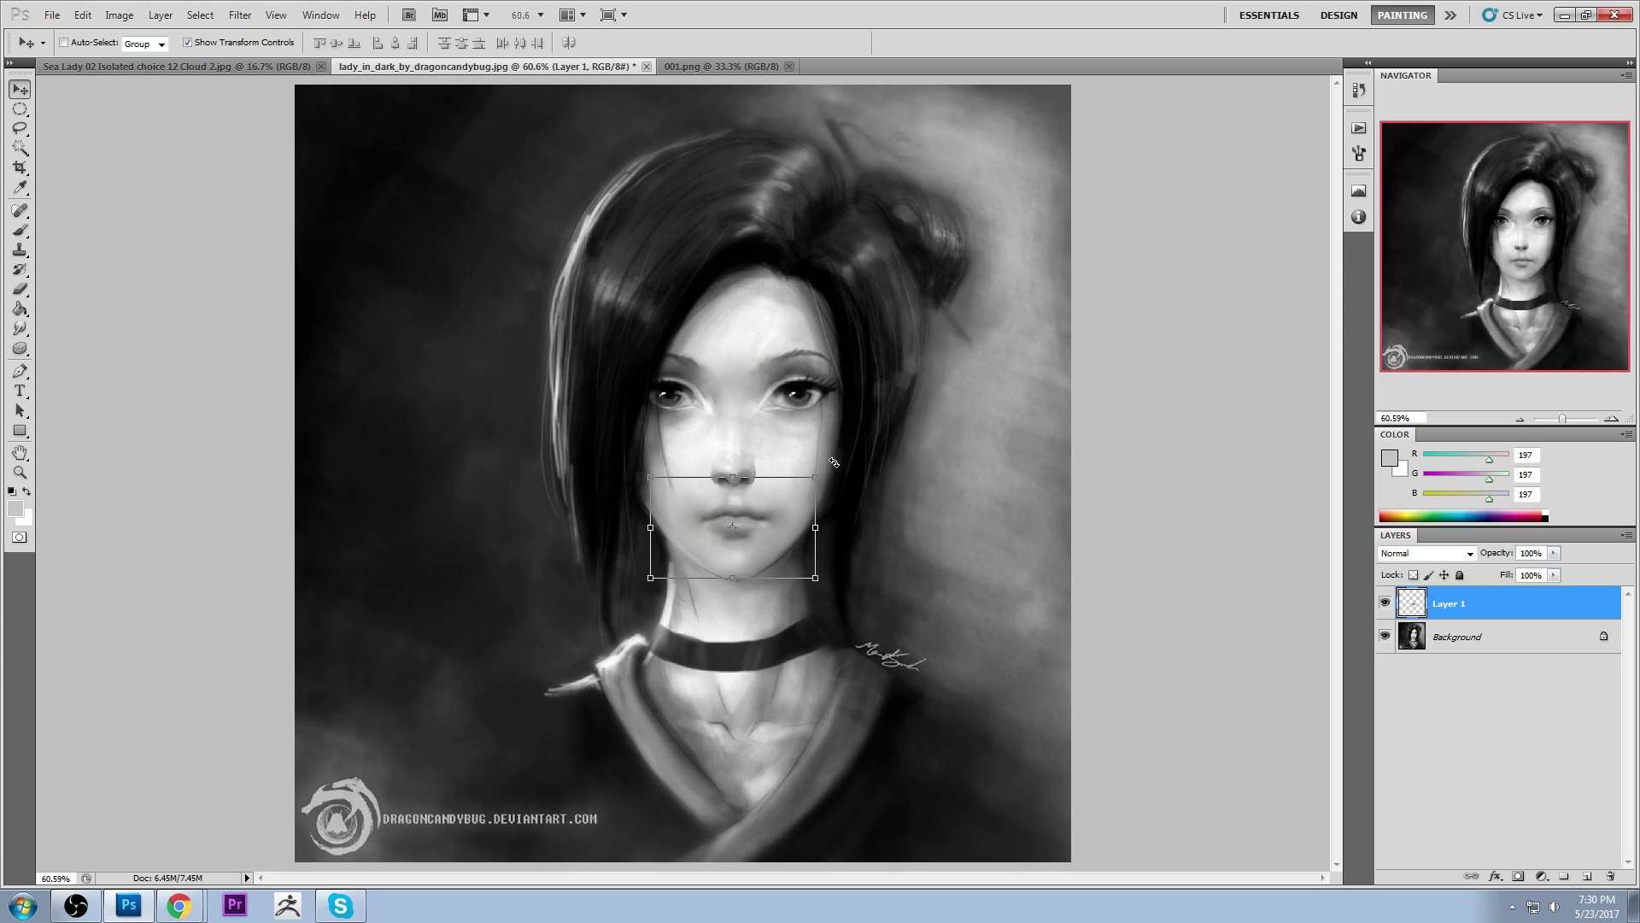
mouse_move(765, 521)
left_mouse_down()
mouse_move(764, 504)
mouse_move(774, 516)
left_mouse_up()
key("e")
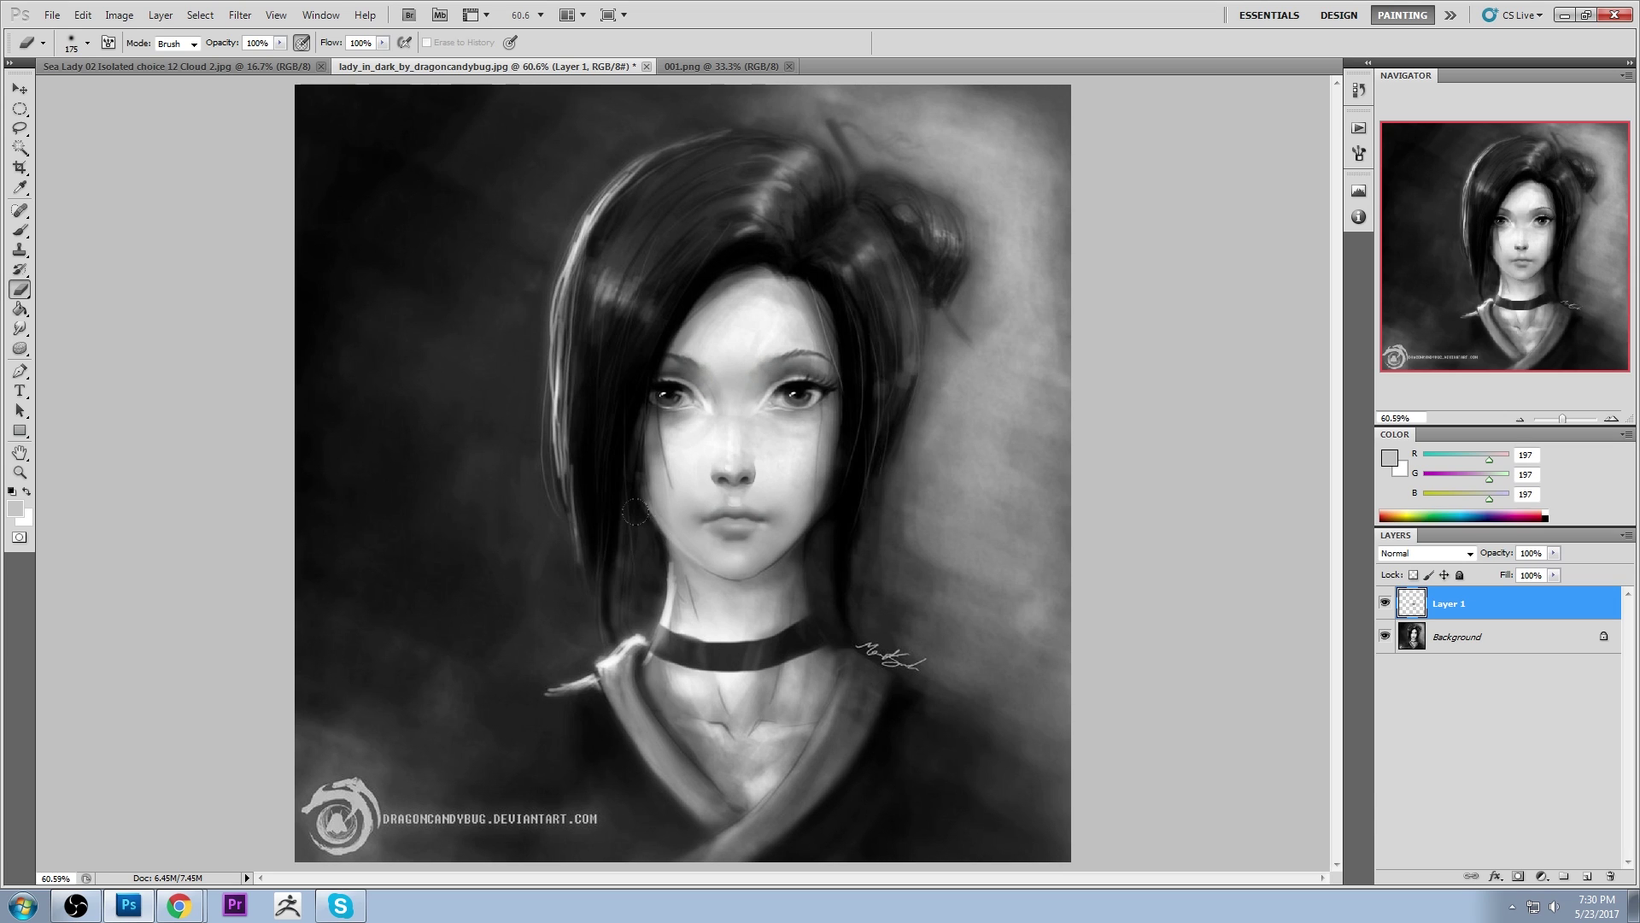
Paint a soft light grey (210) highlight on the chin with a 70 px brush at 79% opacity
key("b")
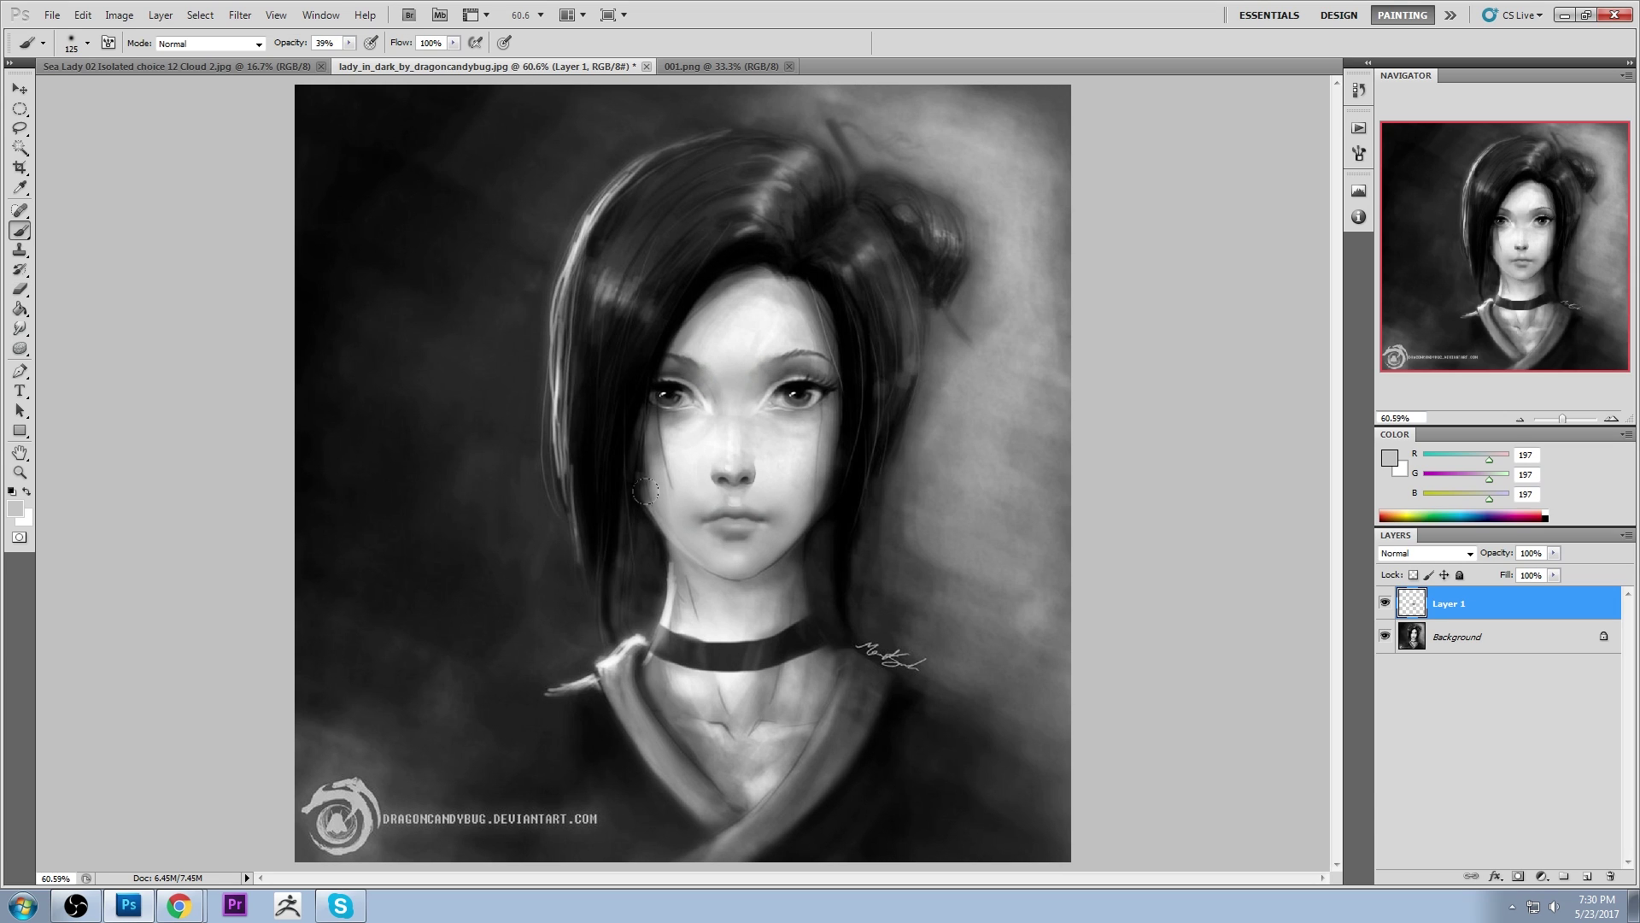
left_click_drag(349, 50, 389, 62)
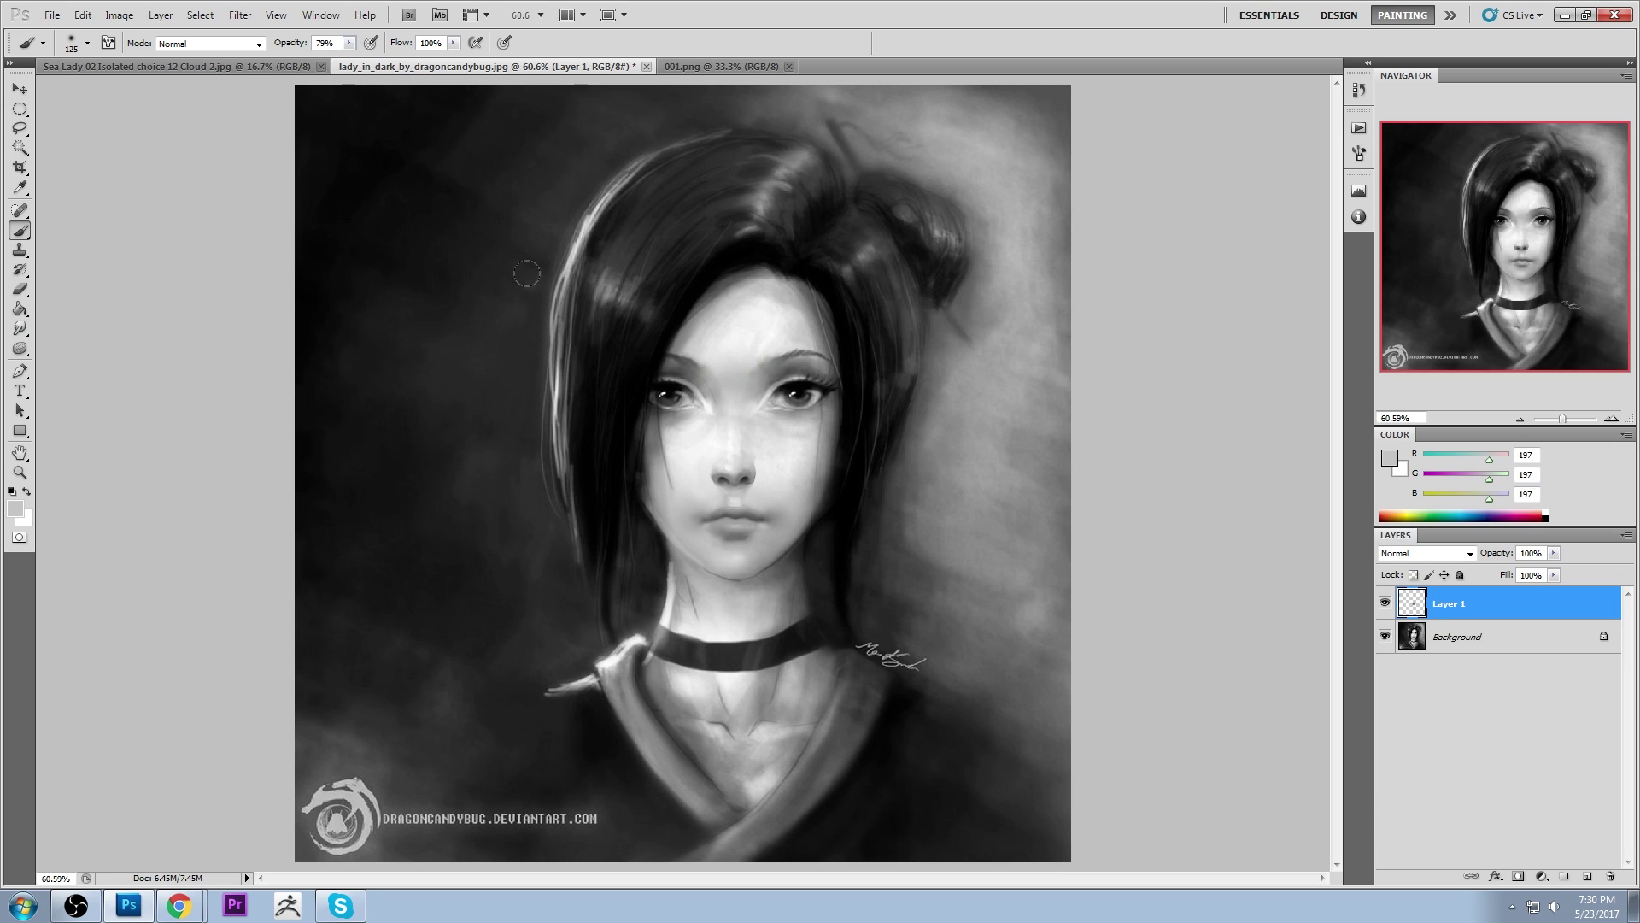
left_click(696, 541, "alt")
left_click(738, 552, "alt")
key("bracketleft")
key("bracketleft")
key("bracketleft")
key("bracketleft")
key("bracketleft")
left_click_drag(724, 555, 742, 554)
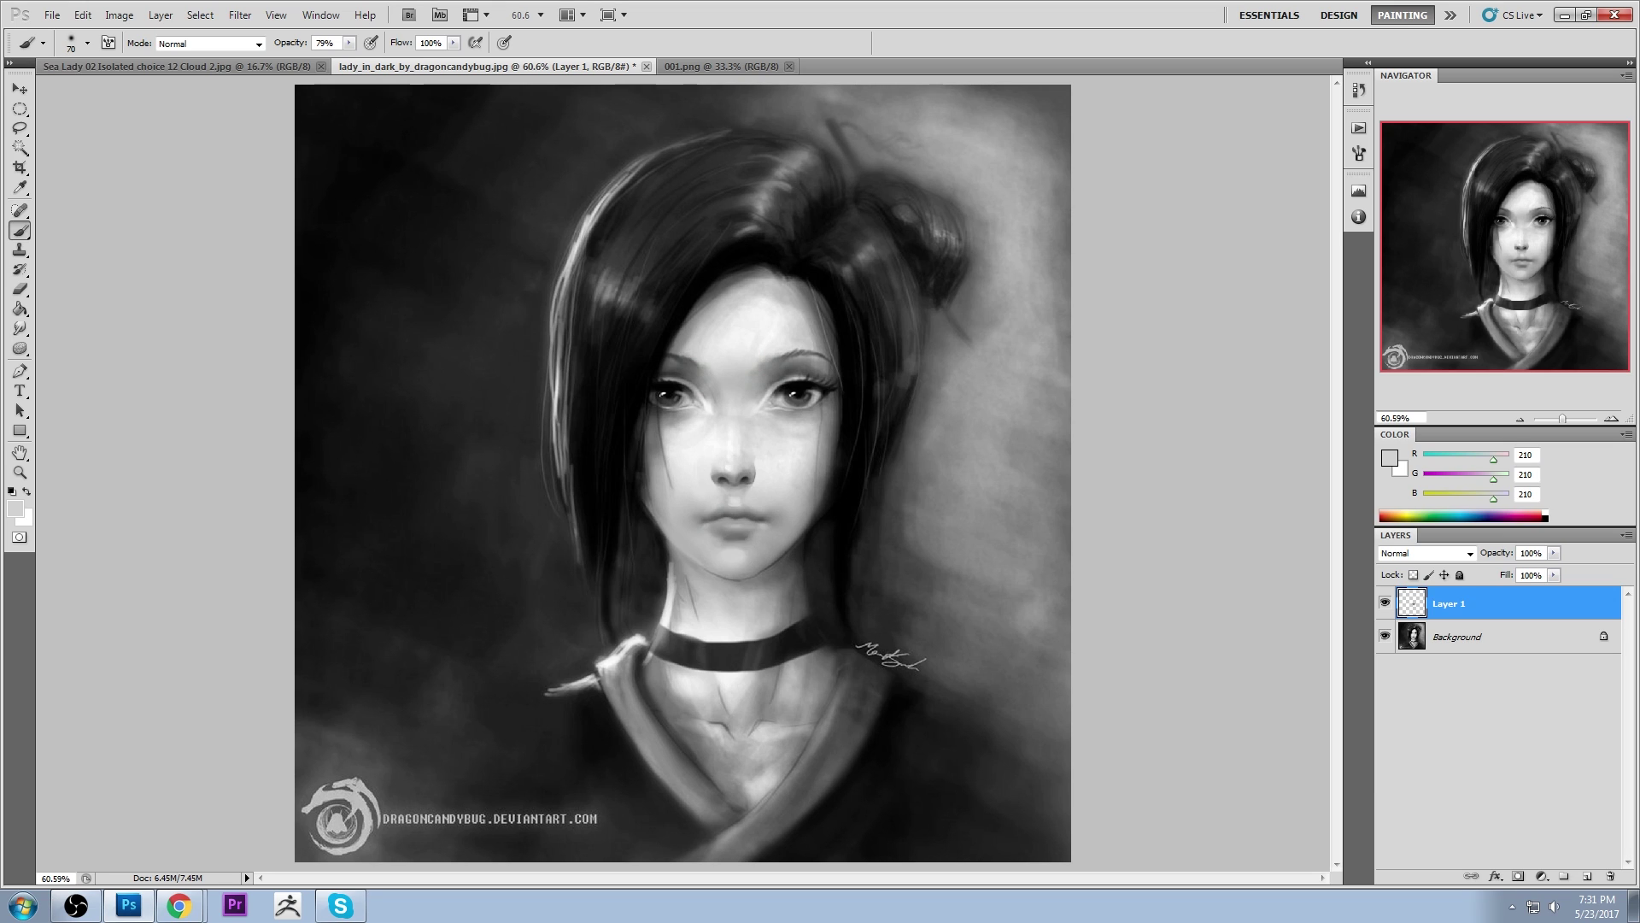
Enlarge the brush and merge the reshaped mouth and chin layer into the Background
key("bracketright")
key("bracketright")
key("bracketright")
right_click(1552, 603)
left_click(1552, 564)
Select the lower face from the nose down to the chin with the Lasso
key("l")
mouse_move(786, 440)
left_mouse_down()
mouse_move(744, 418)
mouse_move(697, 423)
mouse_move(680, 481)
mouse_move(725, 429)
mouse_move(661, 489)
mouse_move(716, 562)
left_mouse_up()
key("ctrl+d")
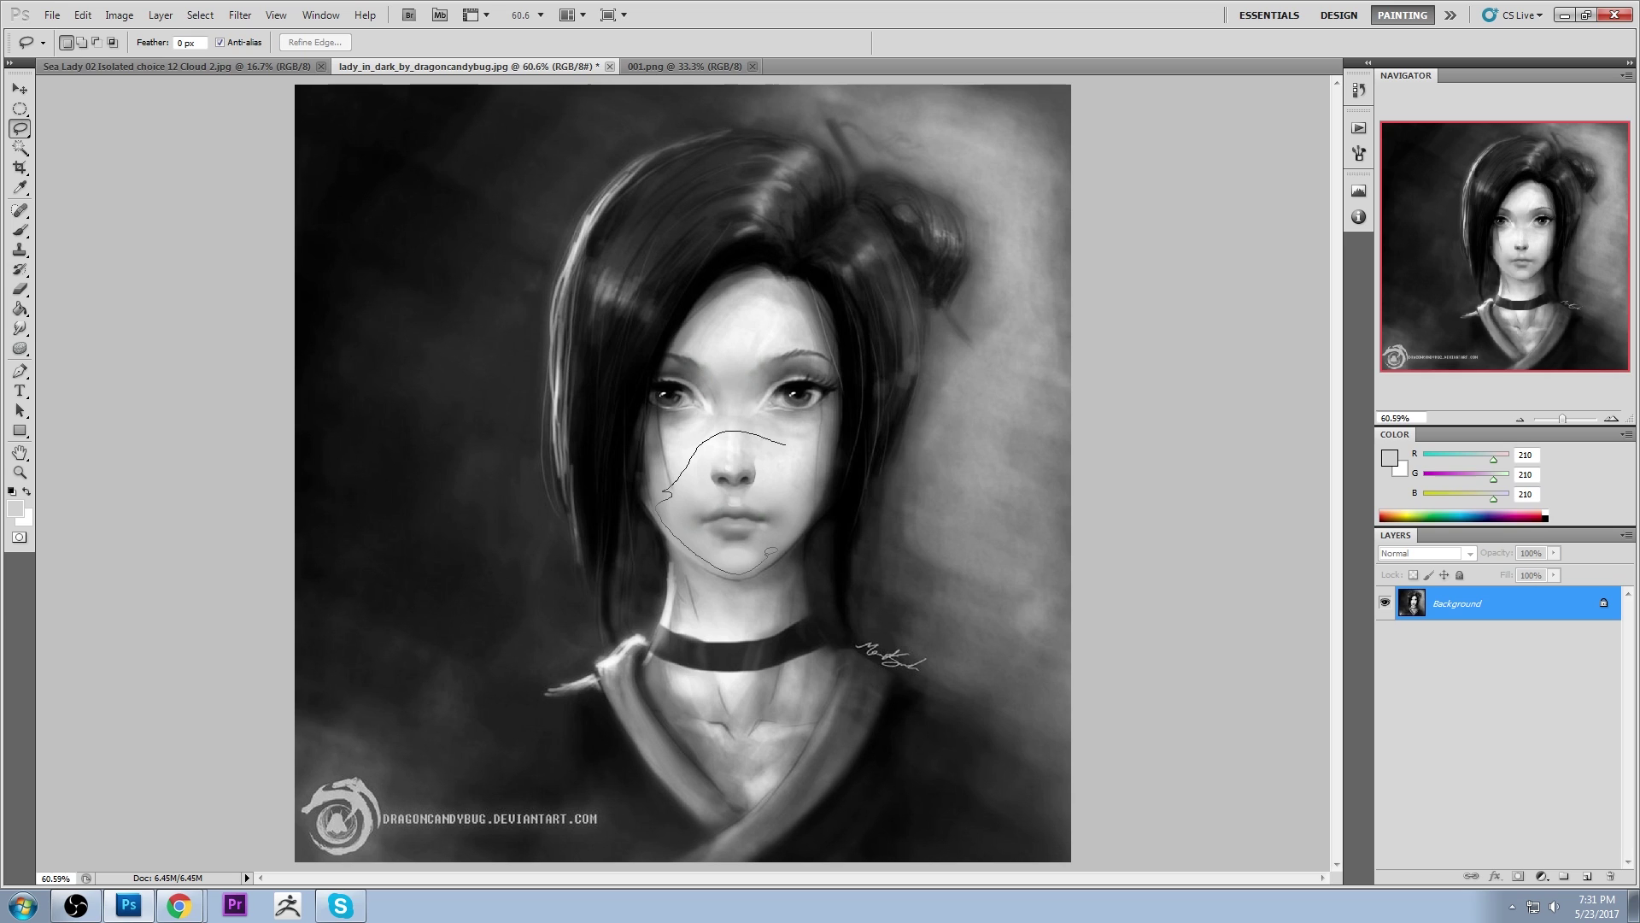
left_click_drag(816, 499, 813, 499)
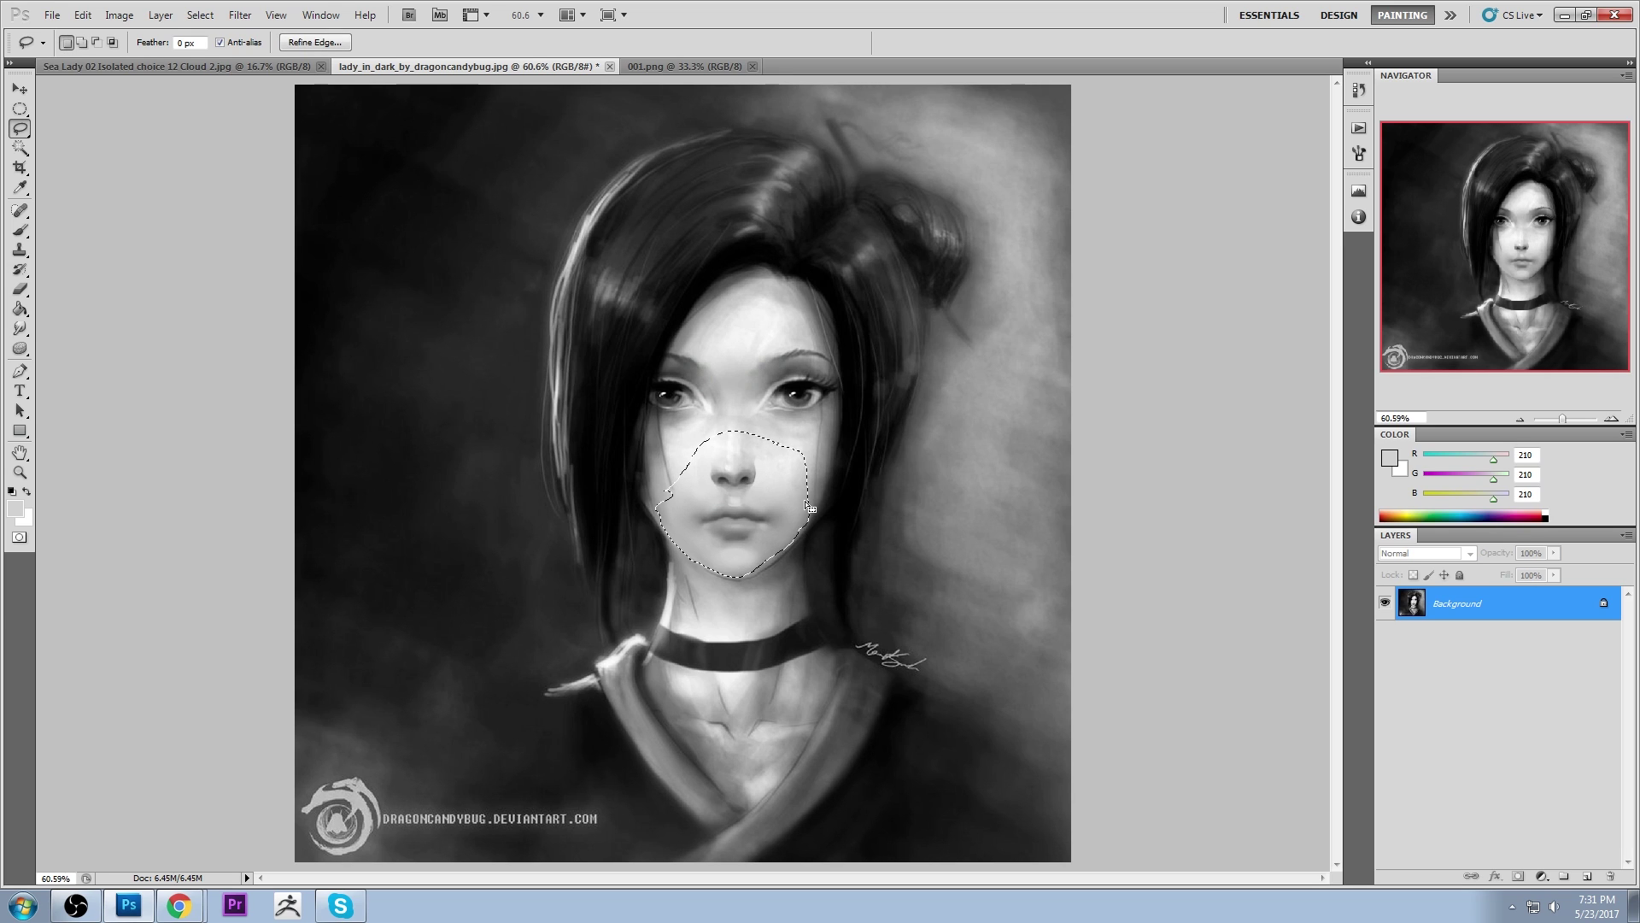
key("shift")
key("alt")
left_click(1162, 422)
key("ctrl+z")
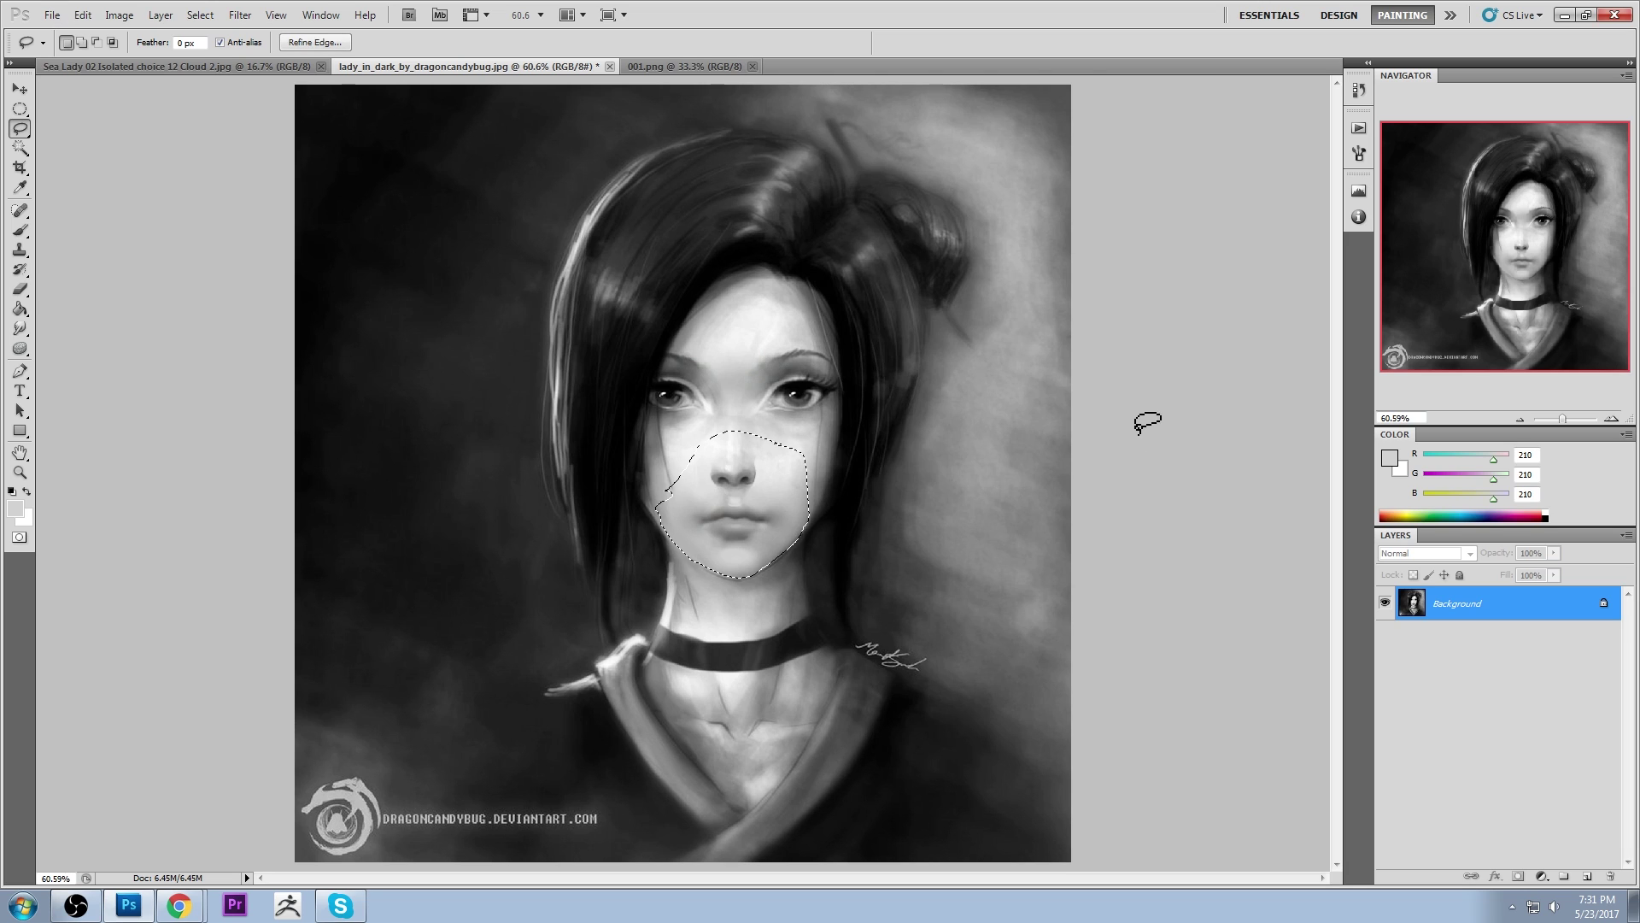
Duplicate the selected lower face onto a new layer and shift it slightly upward
key("ctrl+j")
key("v")
mouse_move(766, 478)
left_mouse_down()
mouse_move(791, 464)
mouse_move(769, 478)
left_mouse_up()
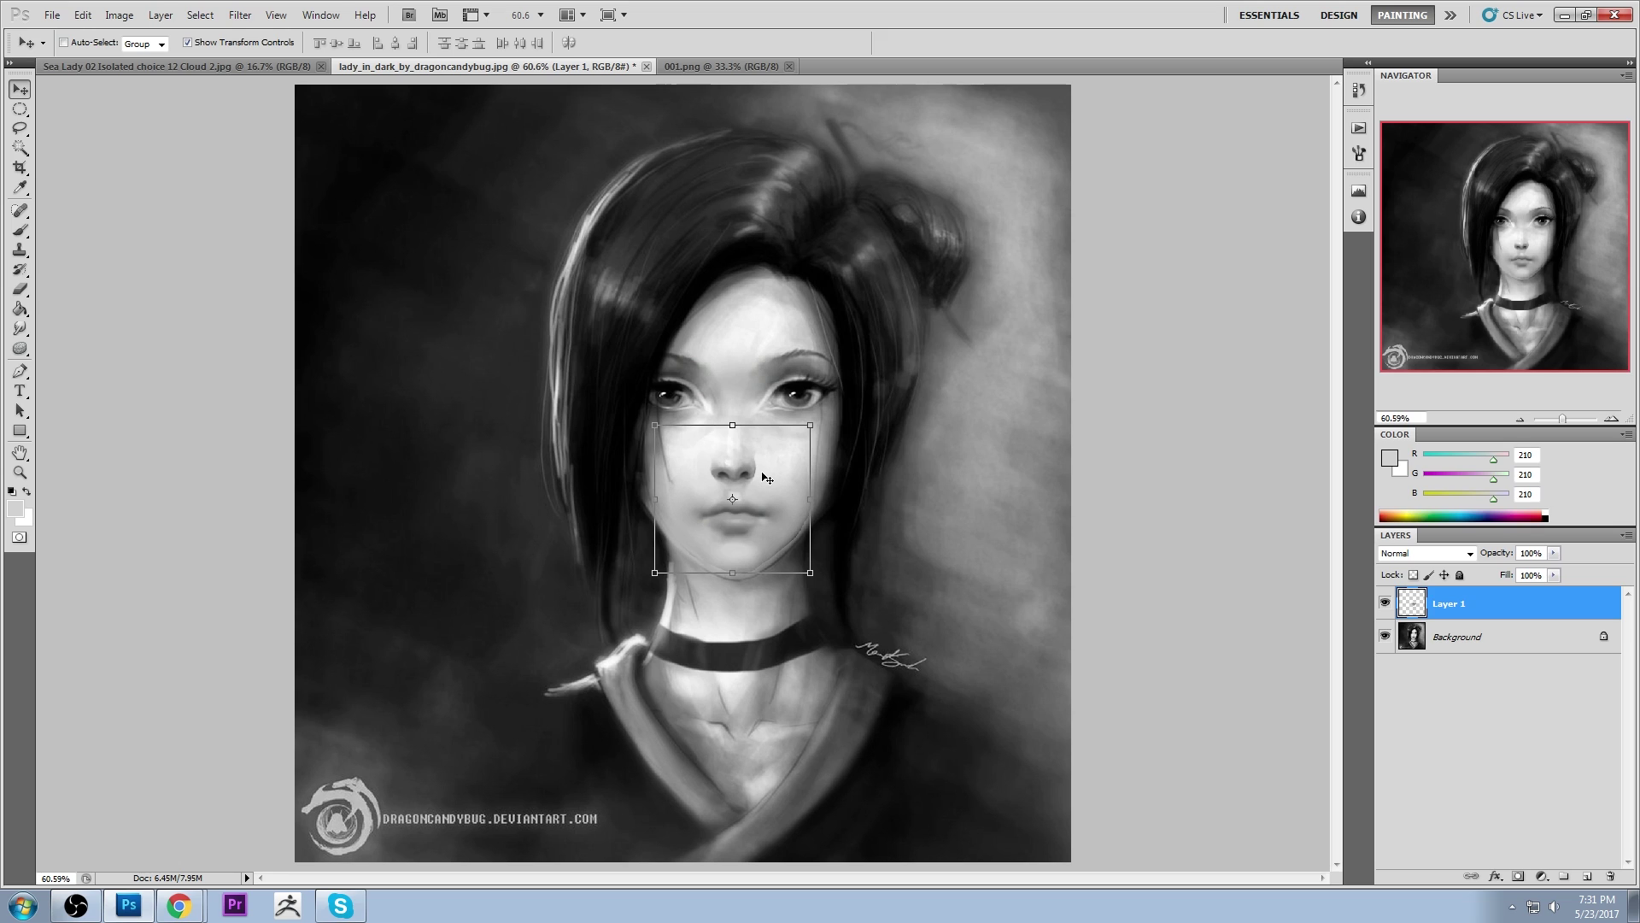
key("Up")
key("Down")
key("Right")
key("e")
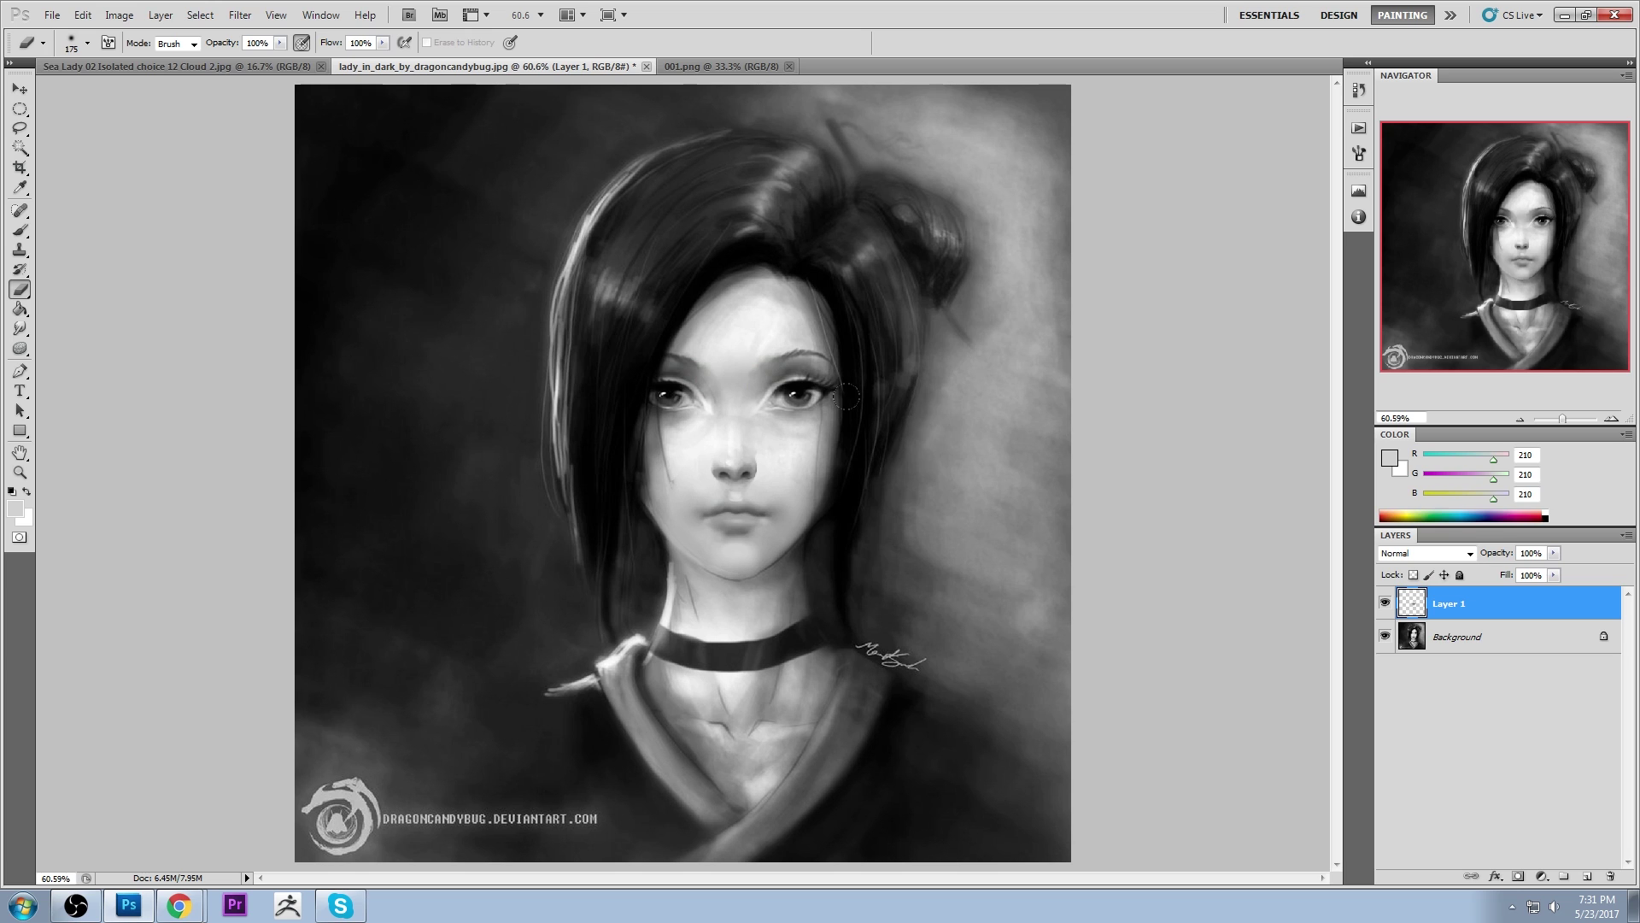
Merge the shifted lower-face layer into the Background and return to the Brush tool
right_click(1547, 622)
left_click(1503, 560)
key("b")
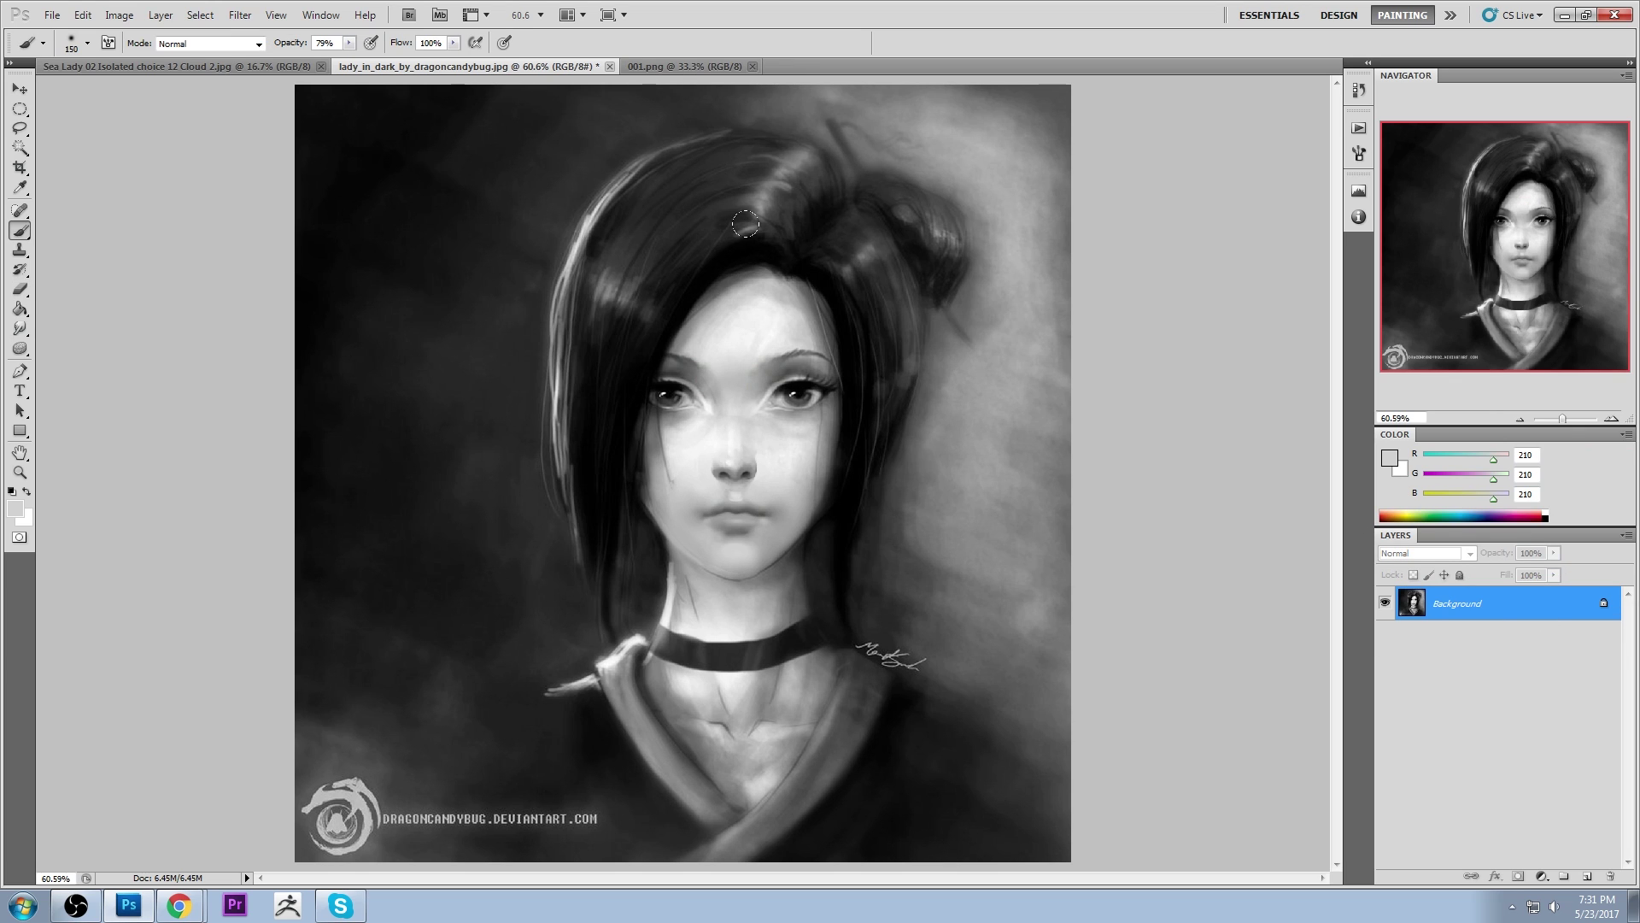
Choose another brush tip, reduce it to 25 px and sample a light grey (216) from the cheek beneath the eye
right_click(756, 299)
double_click(960, 600)
key("bracketleft")
key("bracketleft")
key("bracketleft")
key("bracketleft")
key("bracketleft")
key("bracketleft")
key("bracketleft")
key("bracketleft")
left_click(801, 427, "alt")
key("bracketleft")
key("bracketright")
Select the nose with the Lasso and duplicate it onto a new layer
key("ctrl+minus")
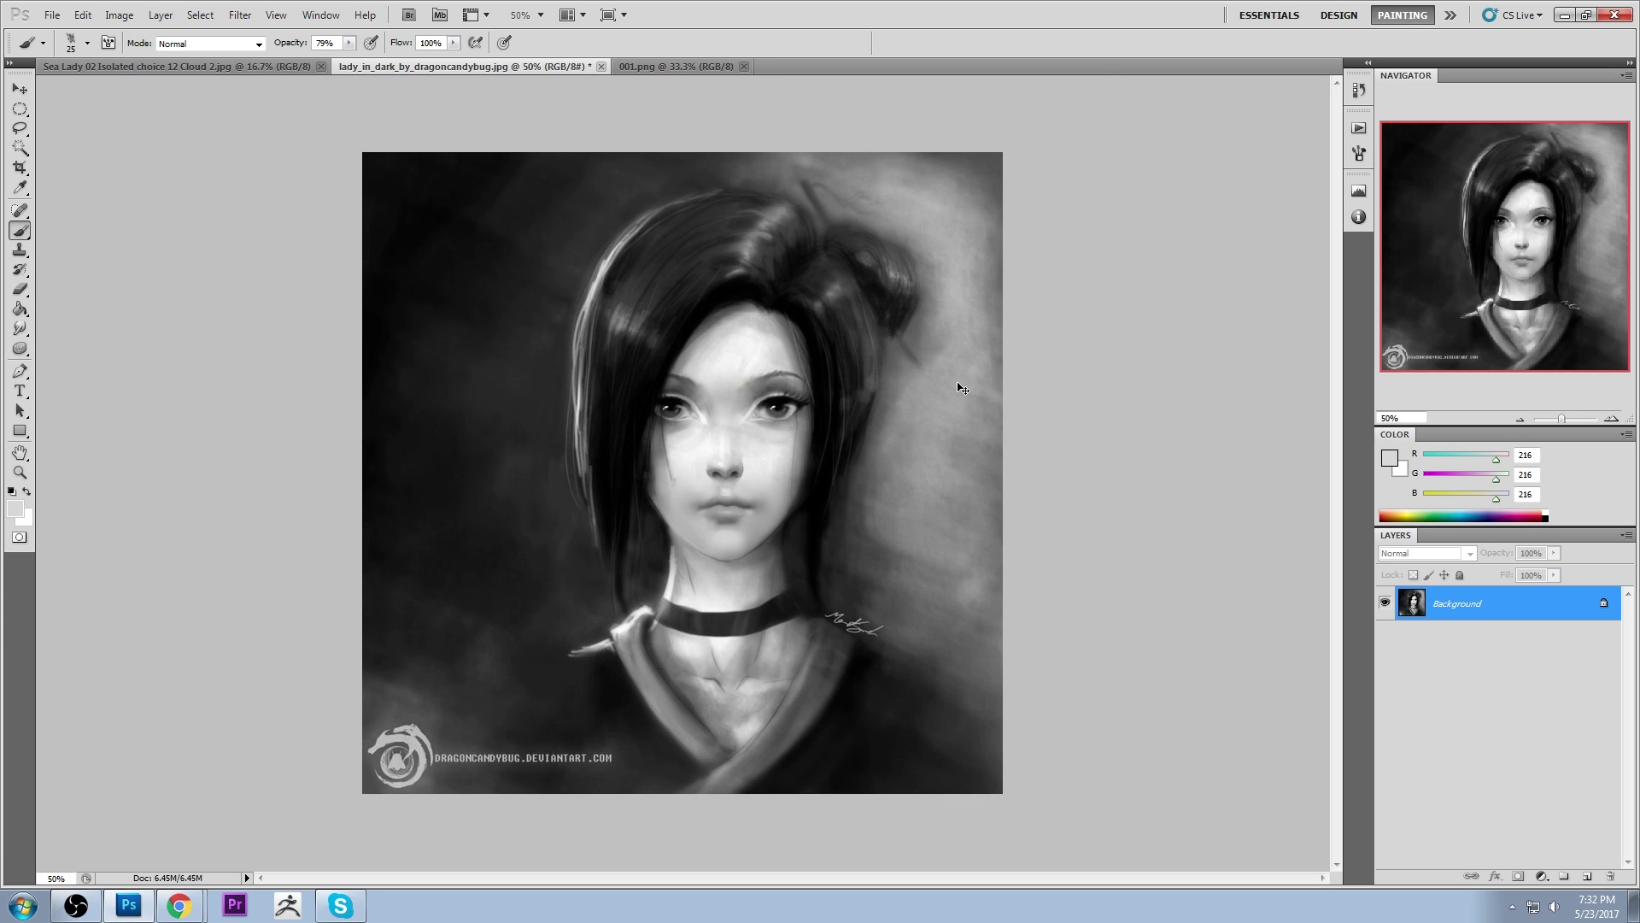
key("ctrl+plus")
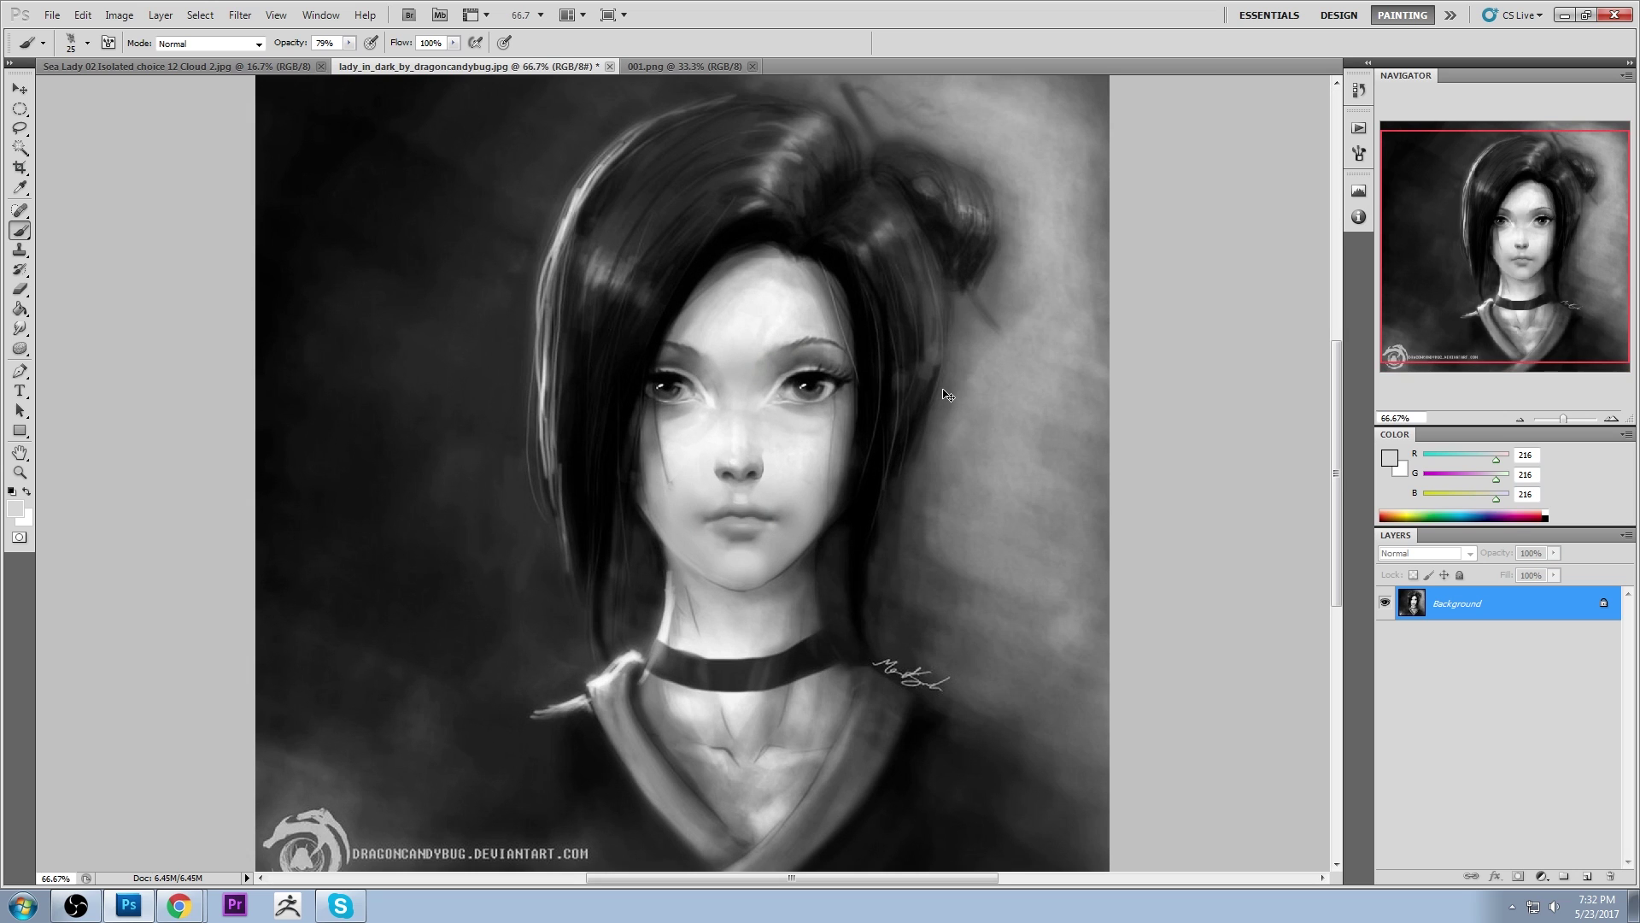
key("l")
mouse_move(767, 423)
left_mouse_down()
mouse_move(706, 469)
mouse_move(744, 492)
mouse_move(781, 460)
mouse_move(794, 408)
left_mouse_up()
key("ctrl+j")
Scale the nose copy proportionally to 112.24% and position it over the original nose
key("v")
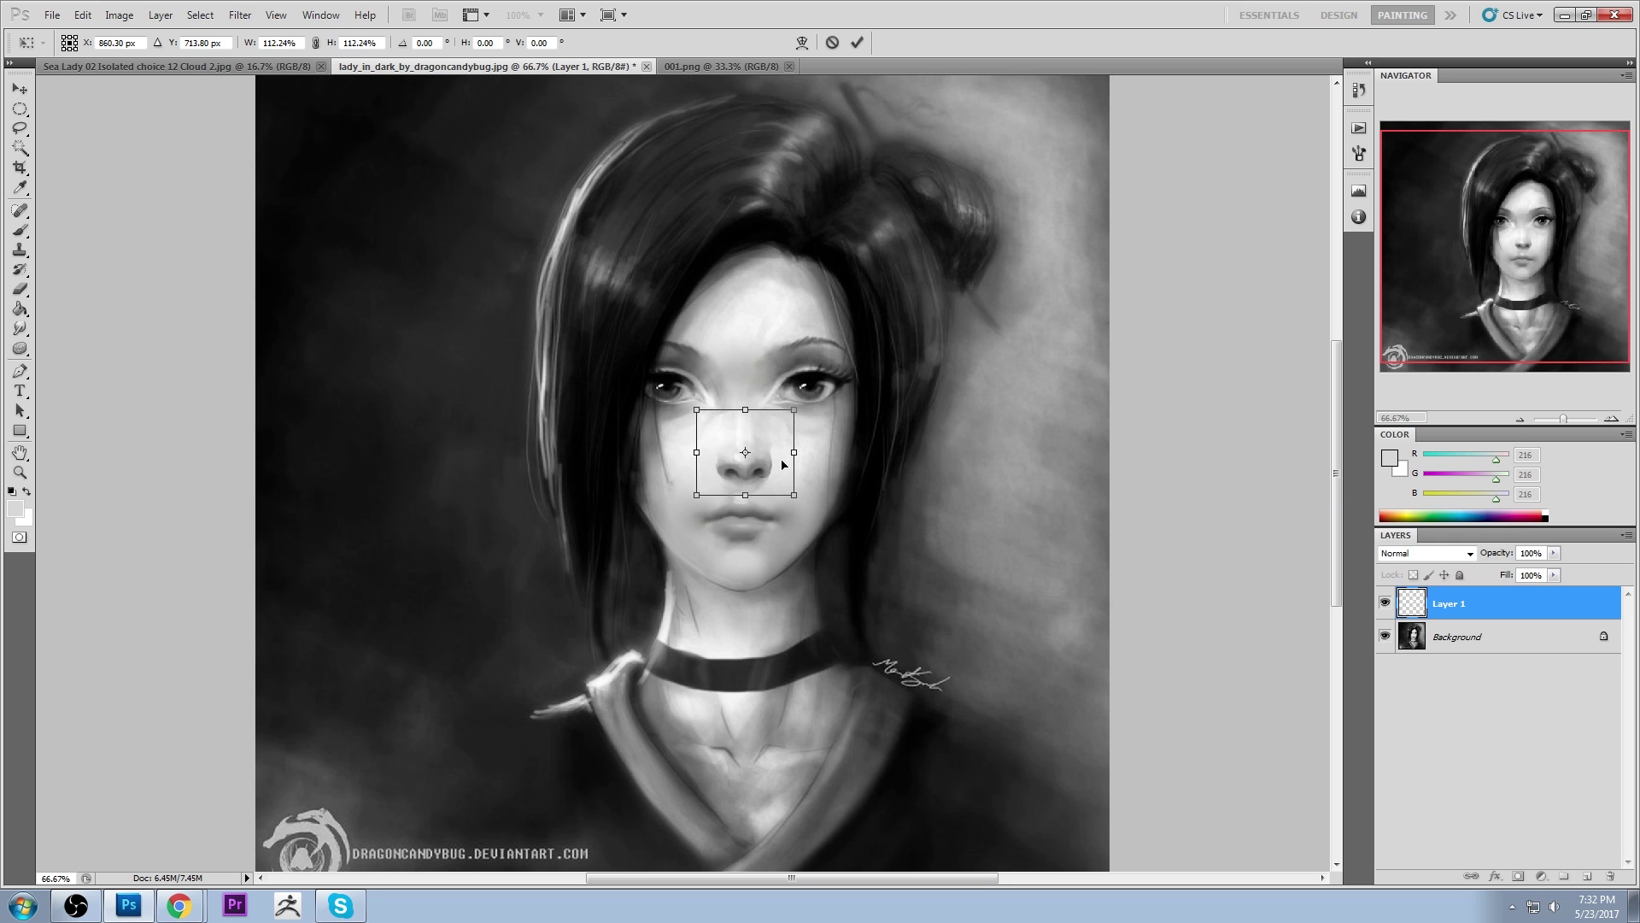
left_click_drag(783, 469, 781, 467)
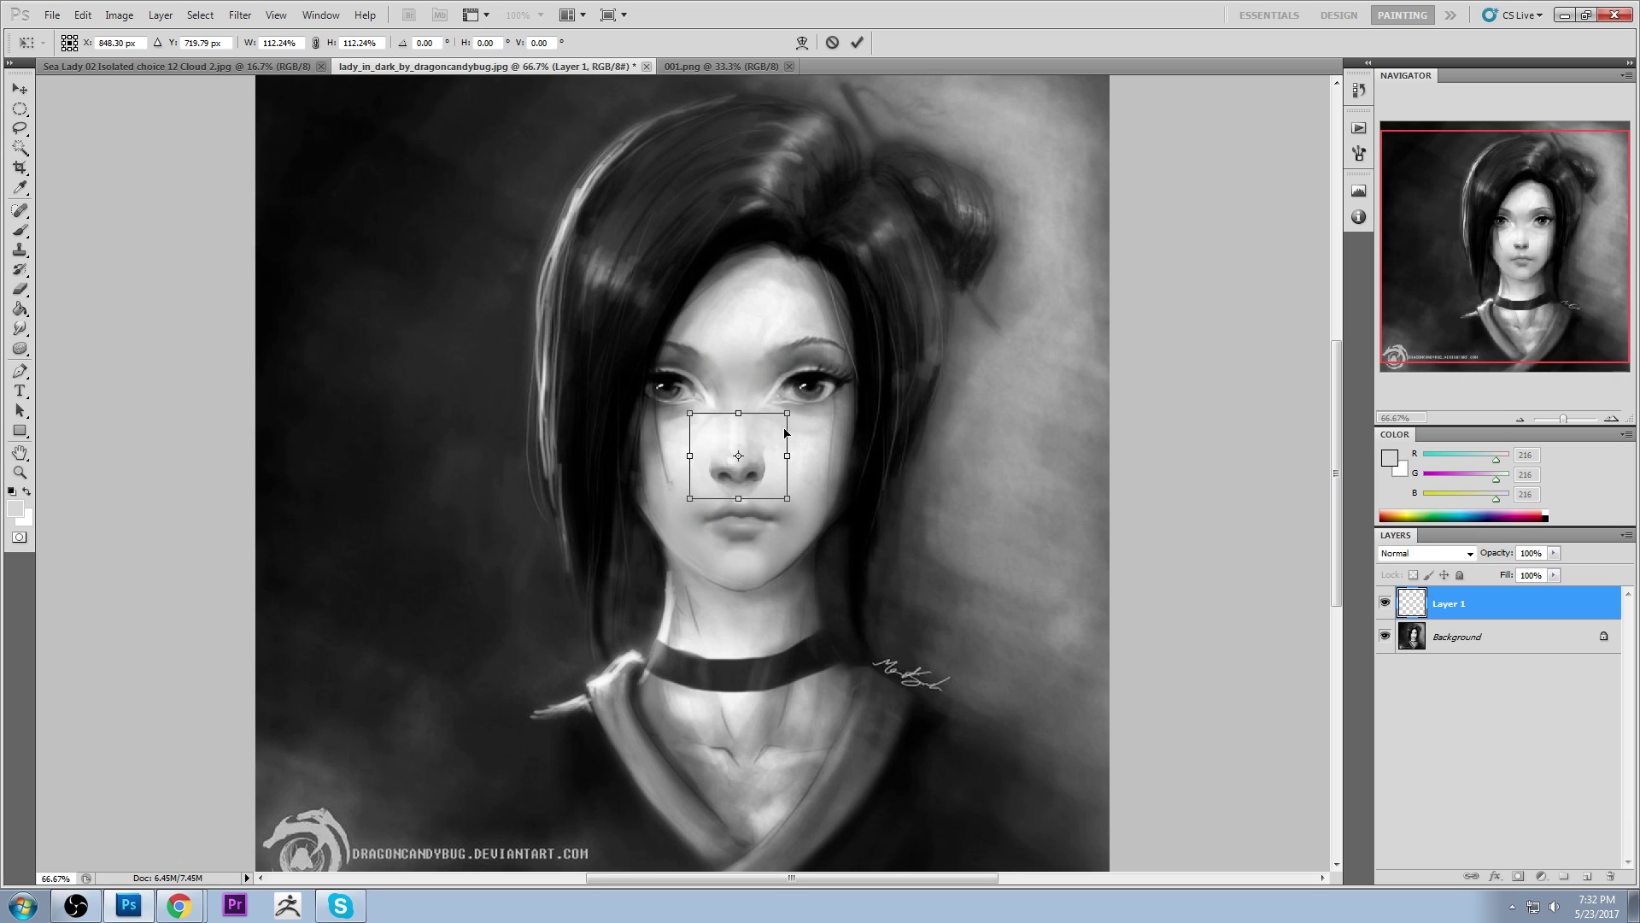
left_click(857, 43)
key("e")
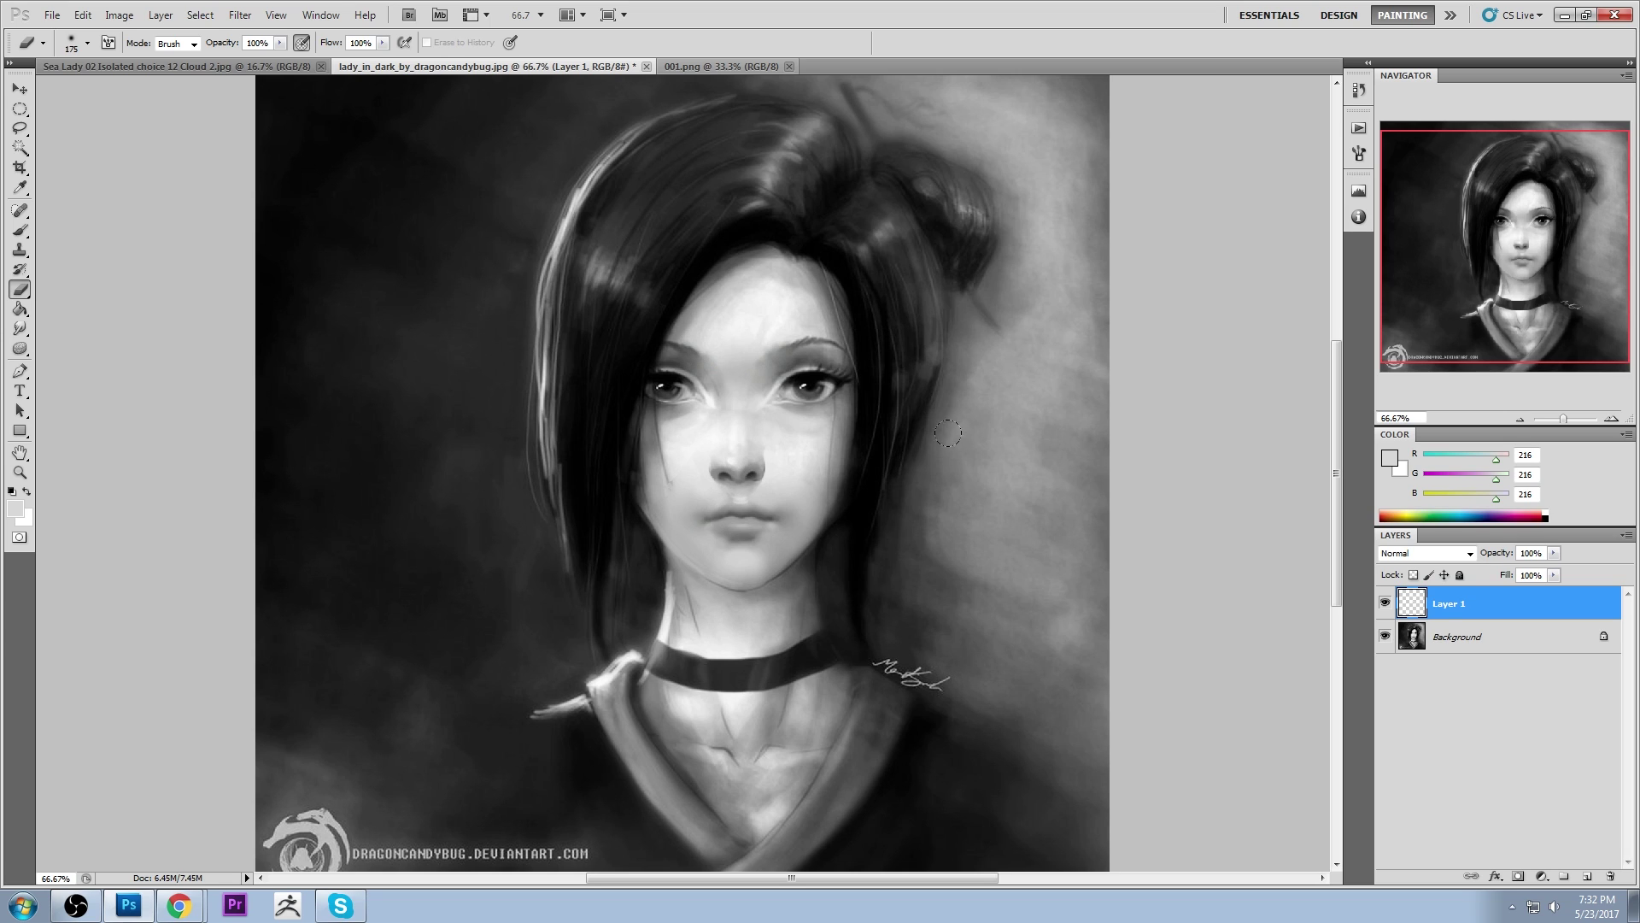
key("v")
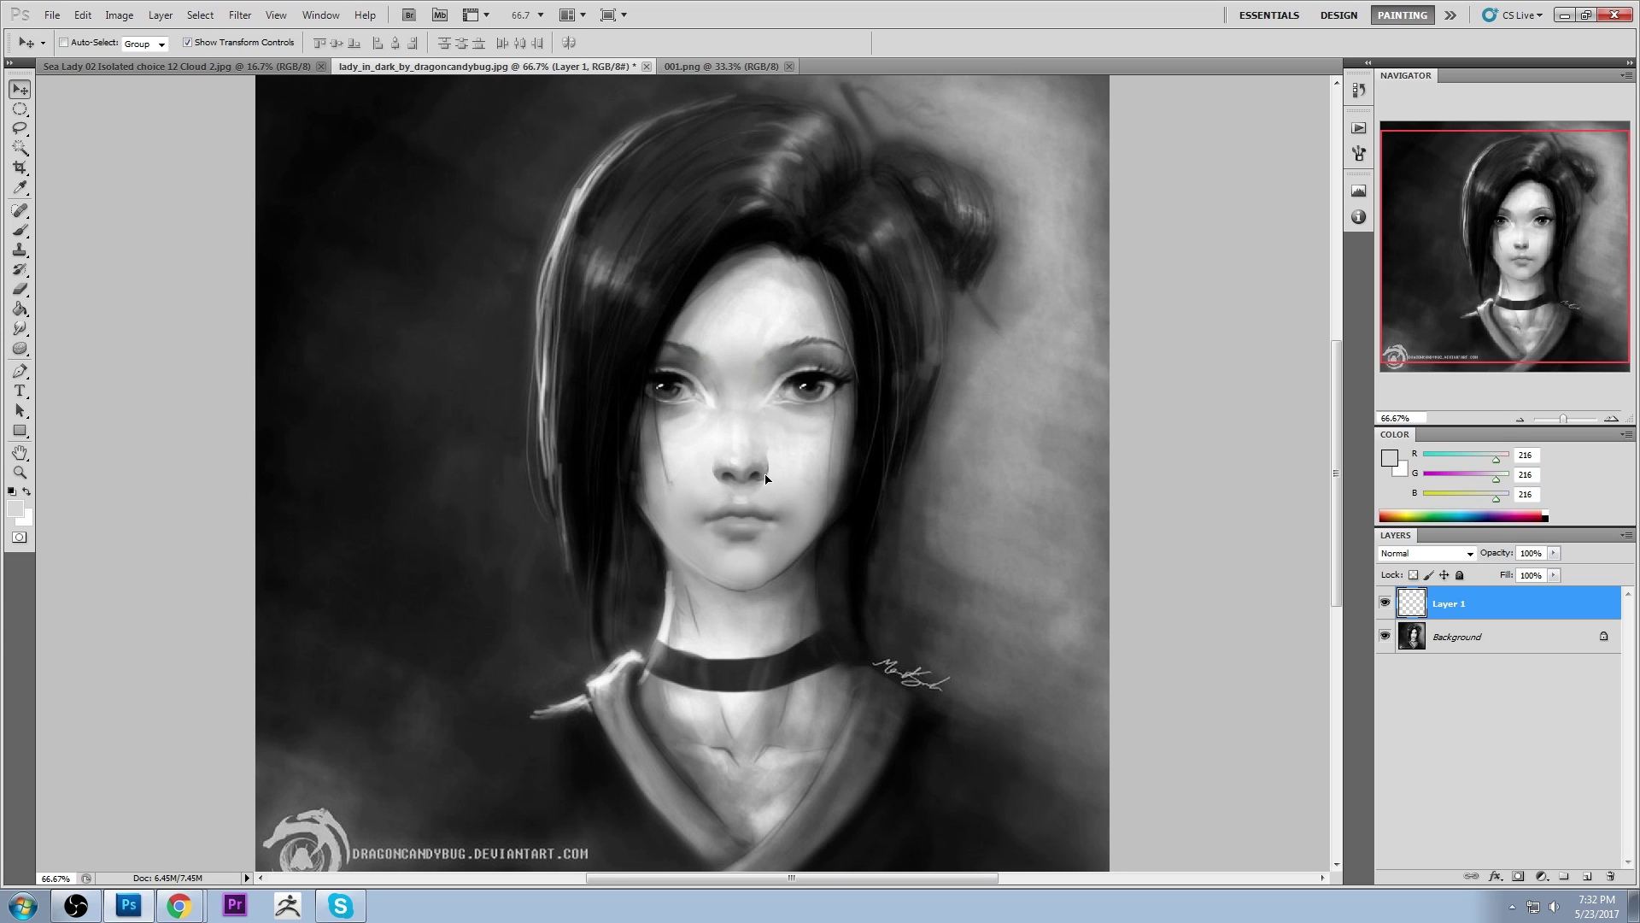
key("b")
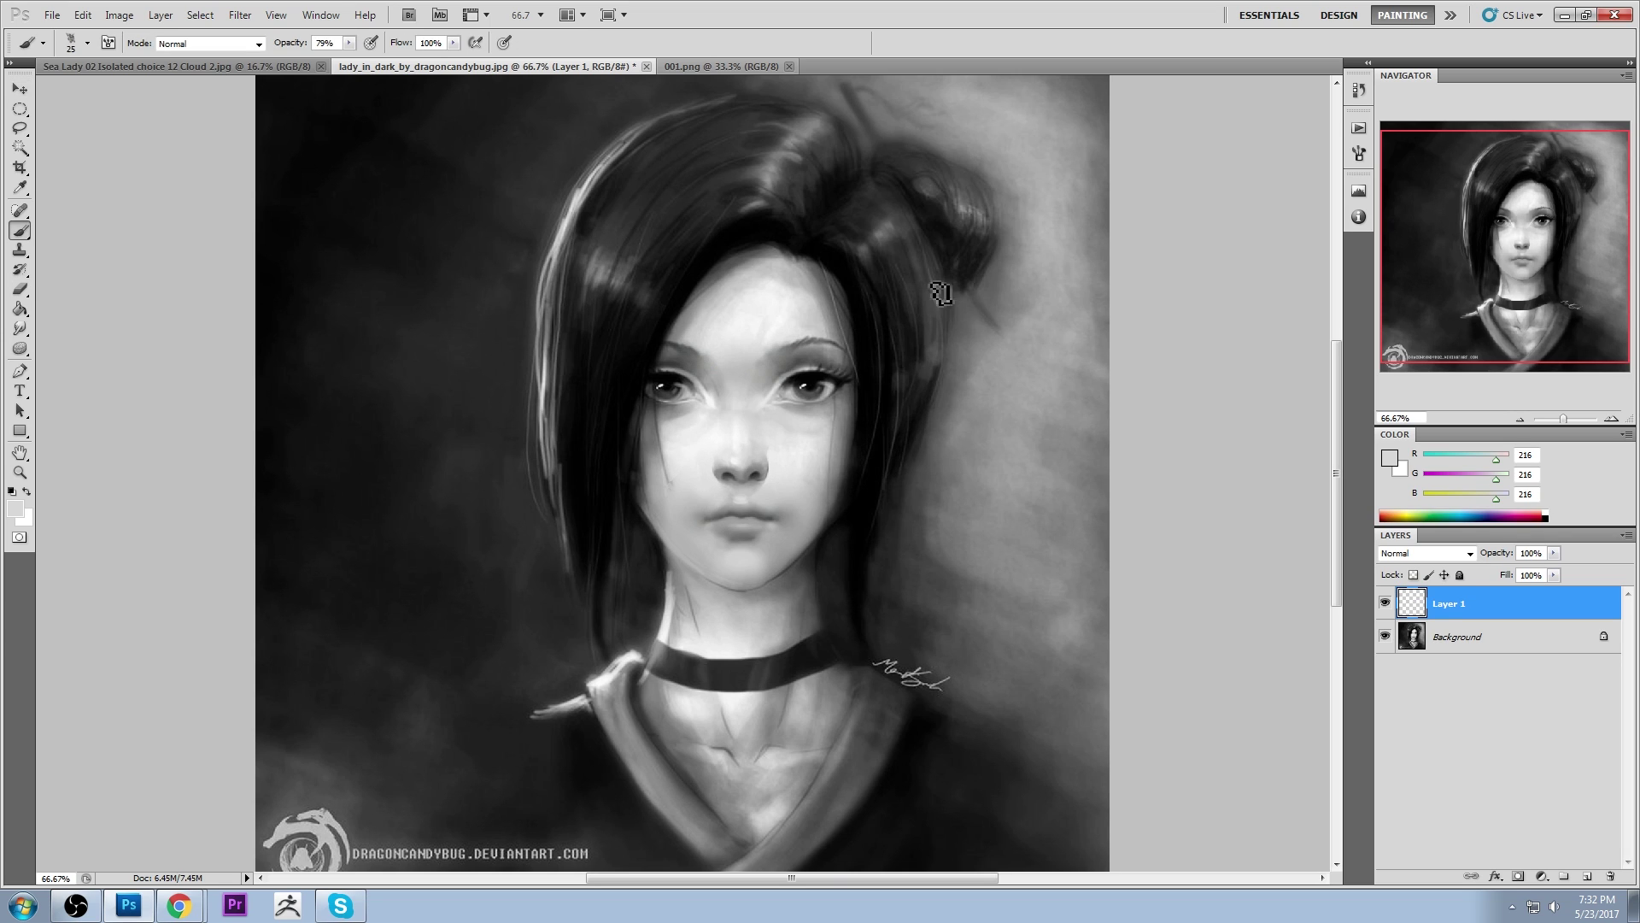
Toggle Layer 1's visibility to compare the portrait with and without the enlarged nose
left_click(1385, 605)
left_click(1385, 605)
left_click(1385, 603)
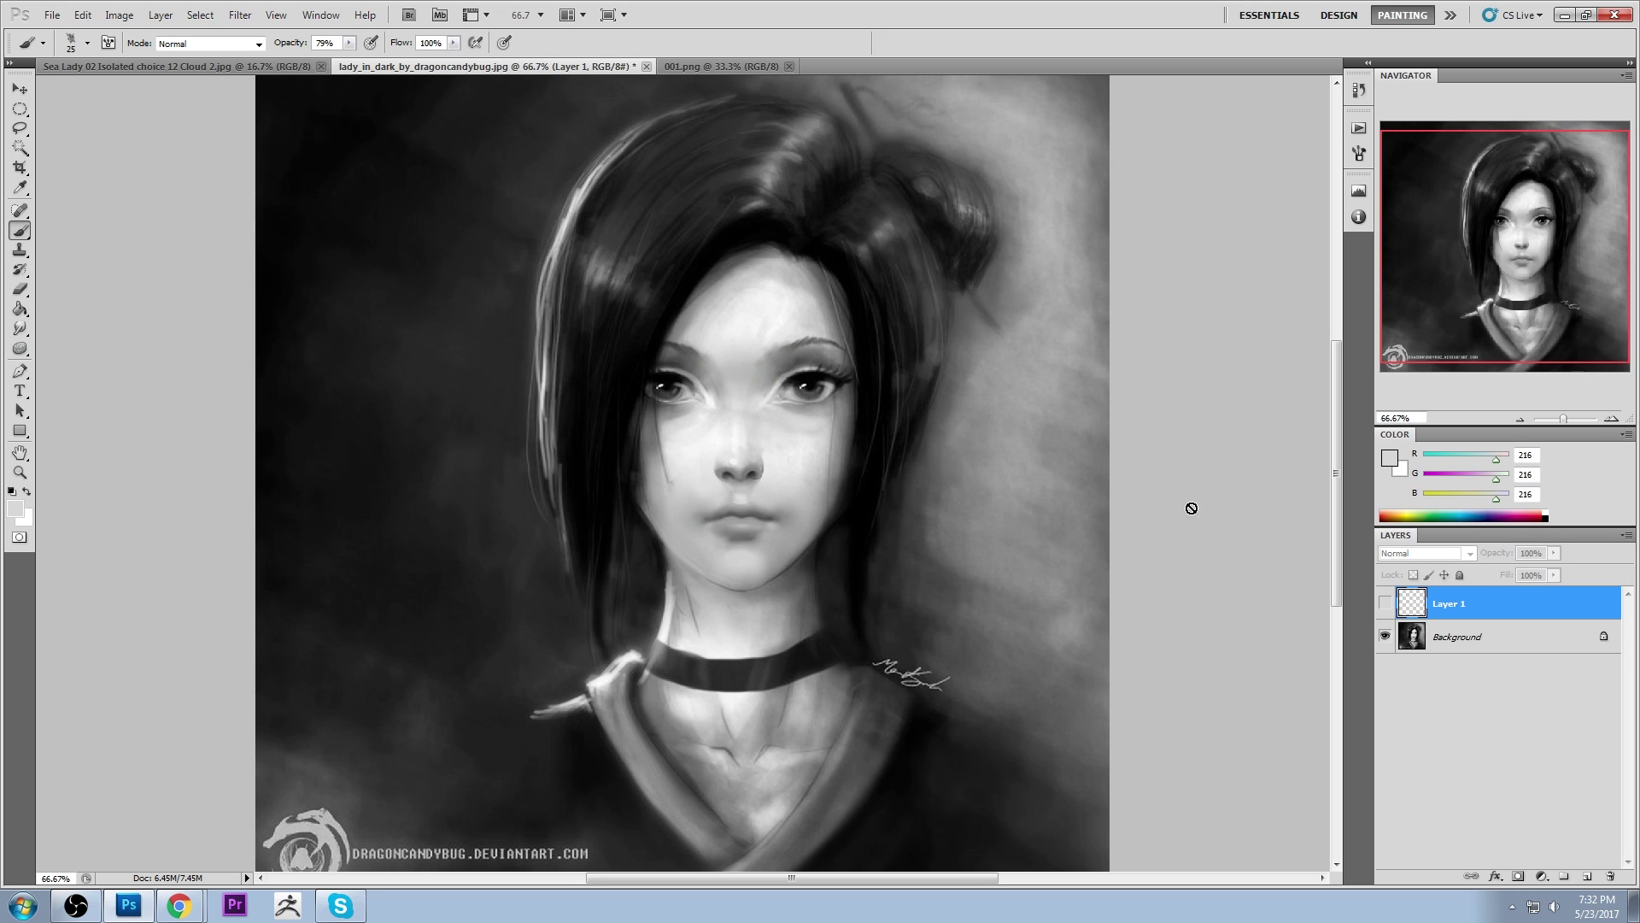
left_click(1385, 603)
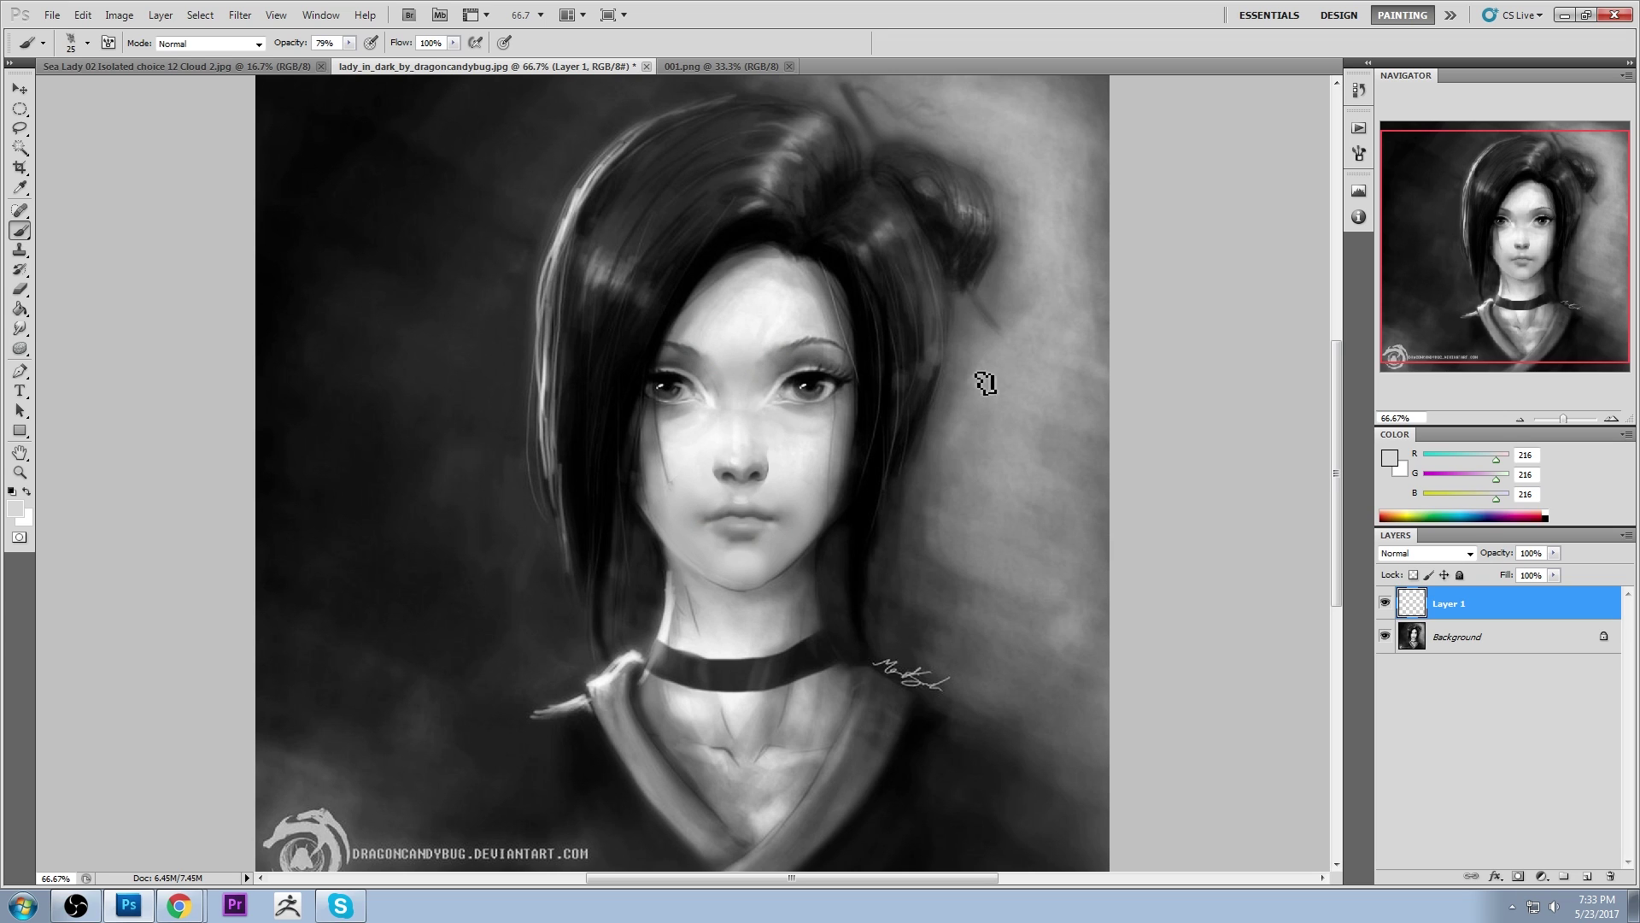
Sample a light grey (241) from the cheek and paint rough eye, nose and mouth marks on the dark background beside the face
left_click(794, 452, "alt")
mouse_move(474, 380)
left_mouse_down()
mouse_move(440, 405)
mouse_move(468, 385)
left_mouse_up()
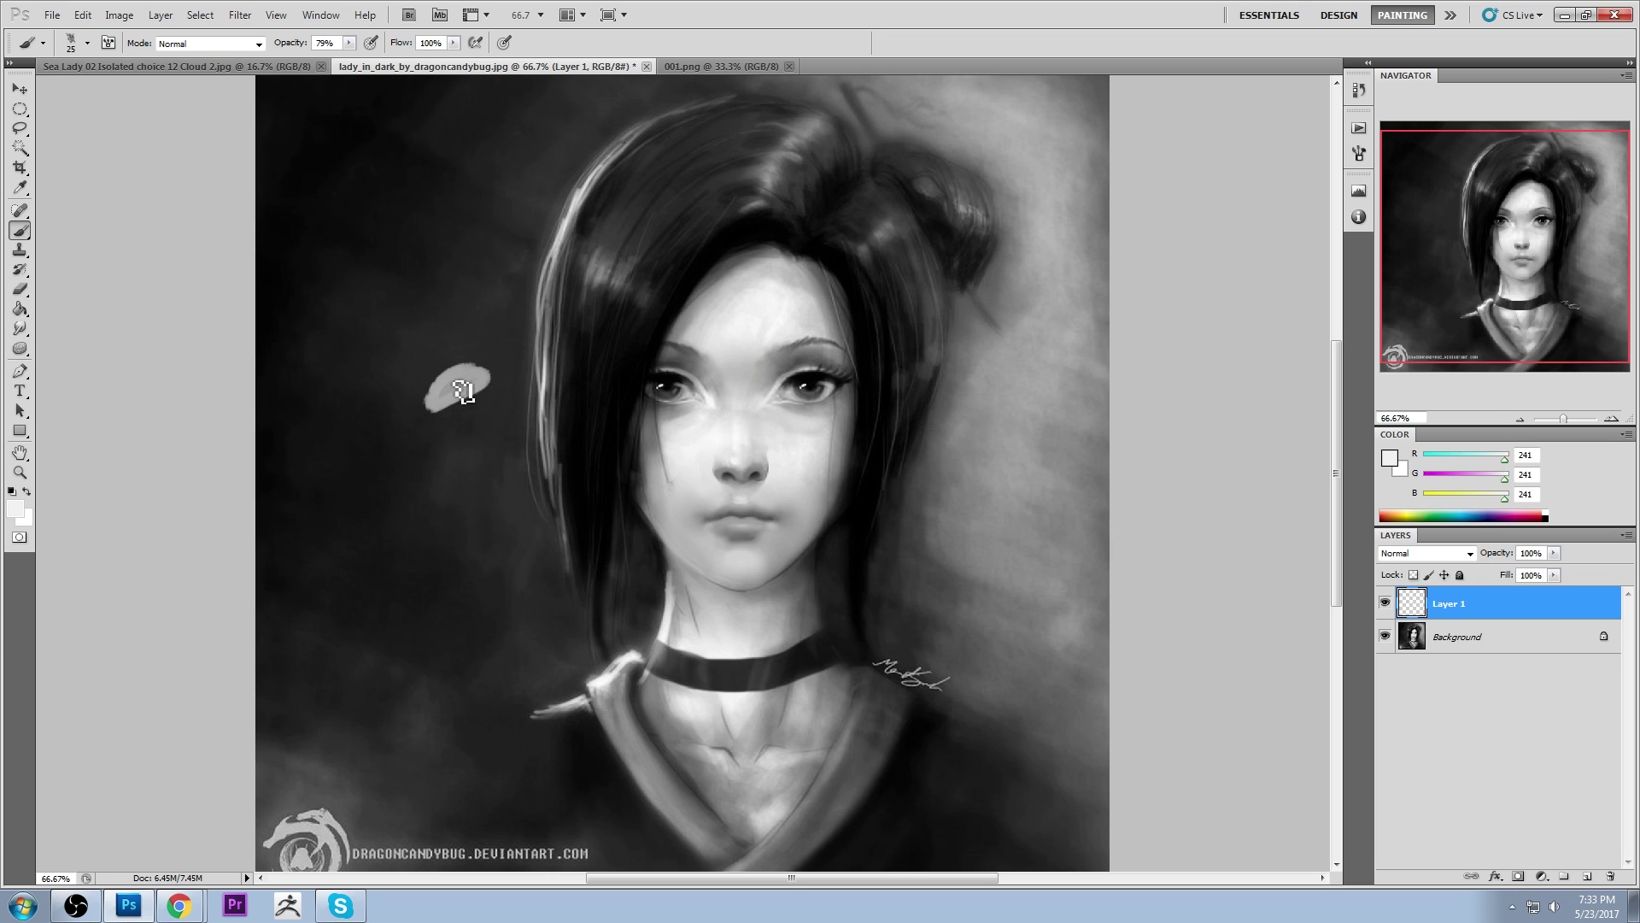
mouse_move(341, 412)
left_mouse_down()
mouse_move(420, 476)
mouse_move(411, 516)
left_mouse_up()
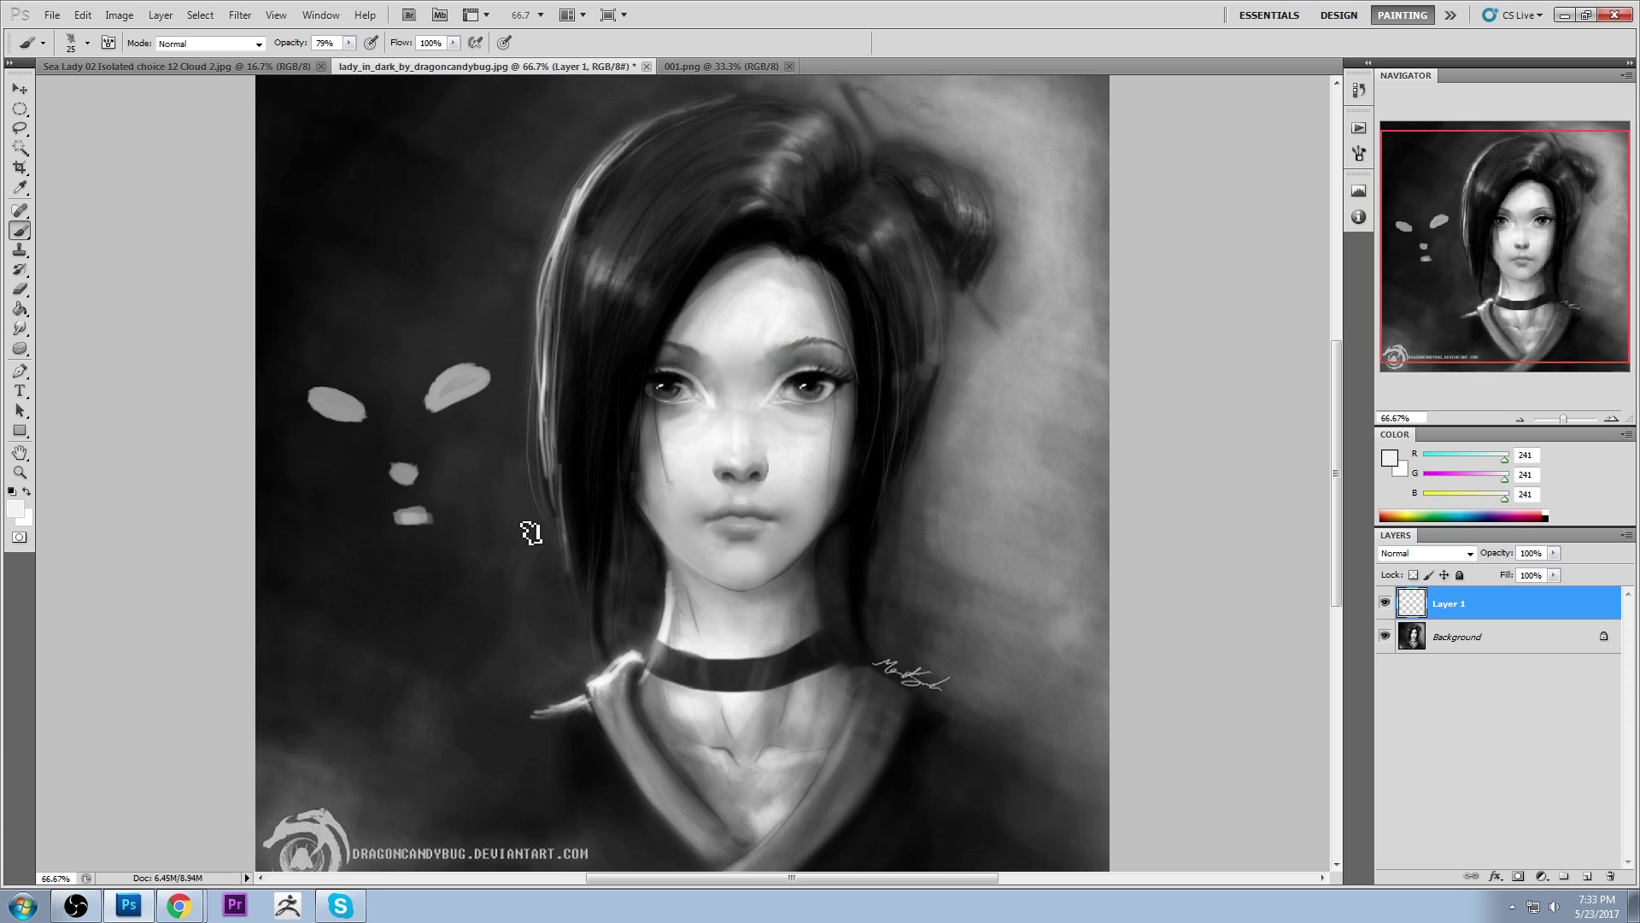
mouse_move(465, 335)
left_mouse_down()
mouse_move(447, 322)
mouse_move(448, 352)
left_mouse_up()
left_click_drag(338, 354, 352, 366)
left_click_drag(389, 485, 374, 483)
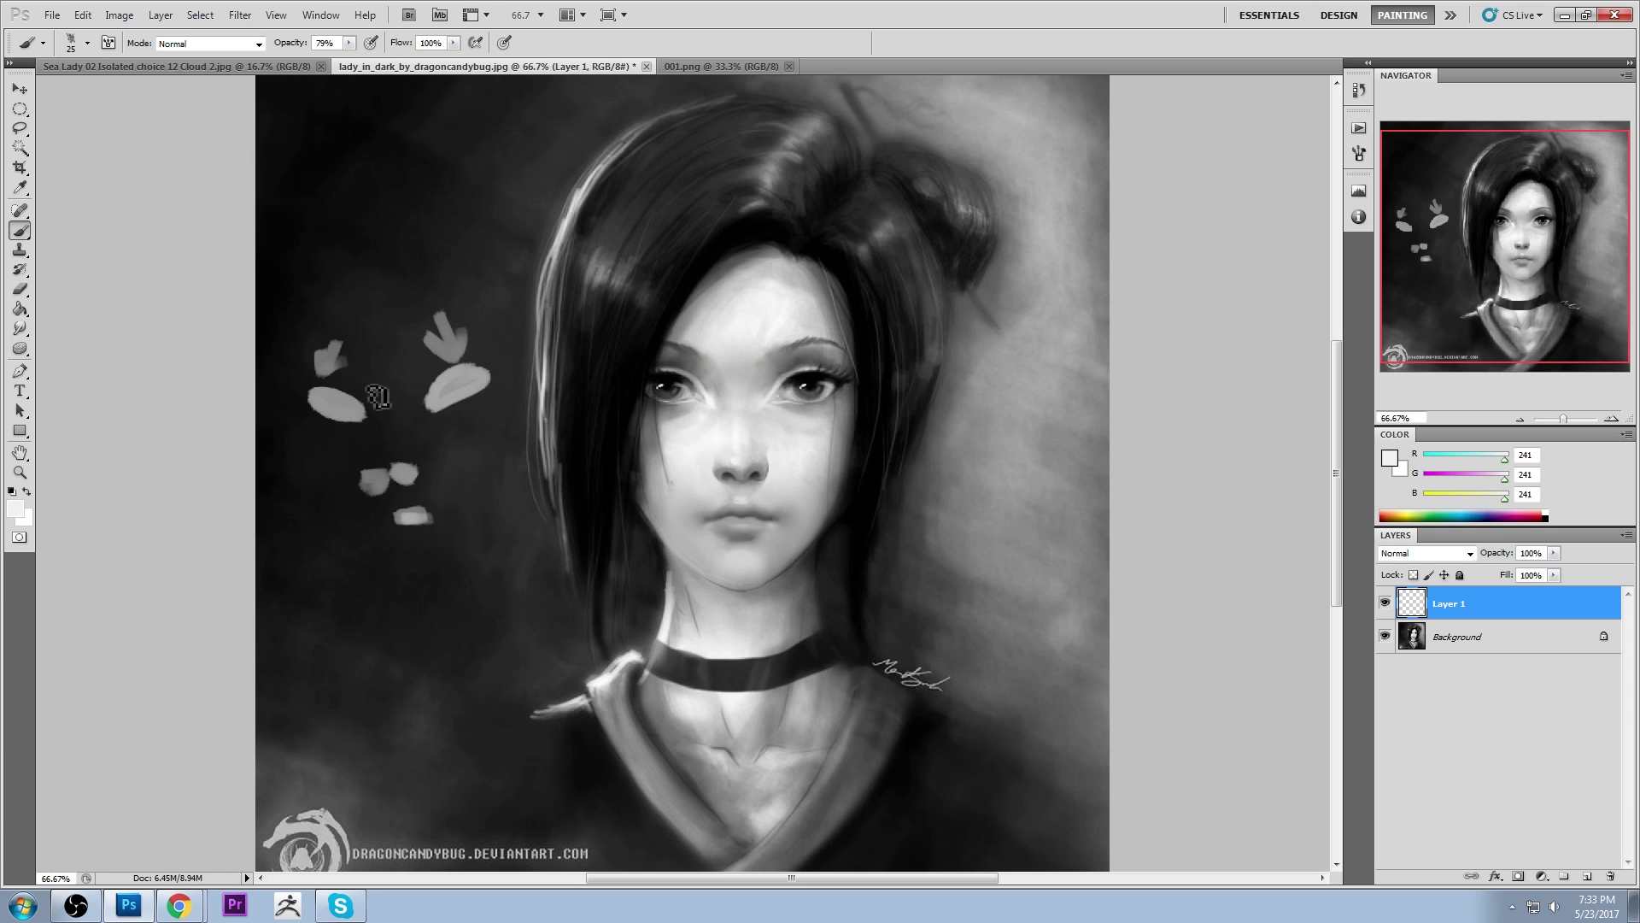
Undo all the light grey demonstration marks painted beside the face
key("ctrl+alt+z")
key("ctrl+alt+z")
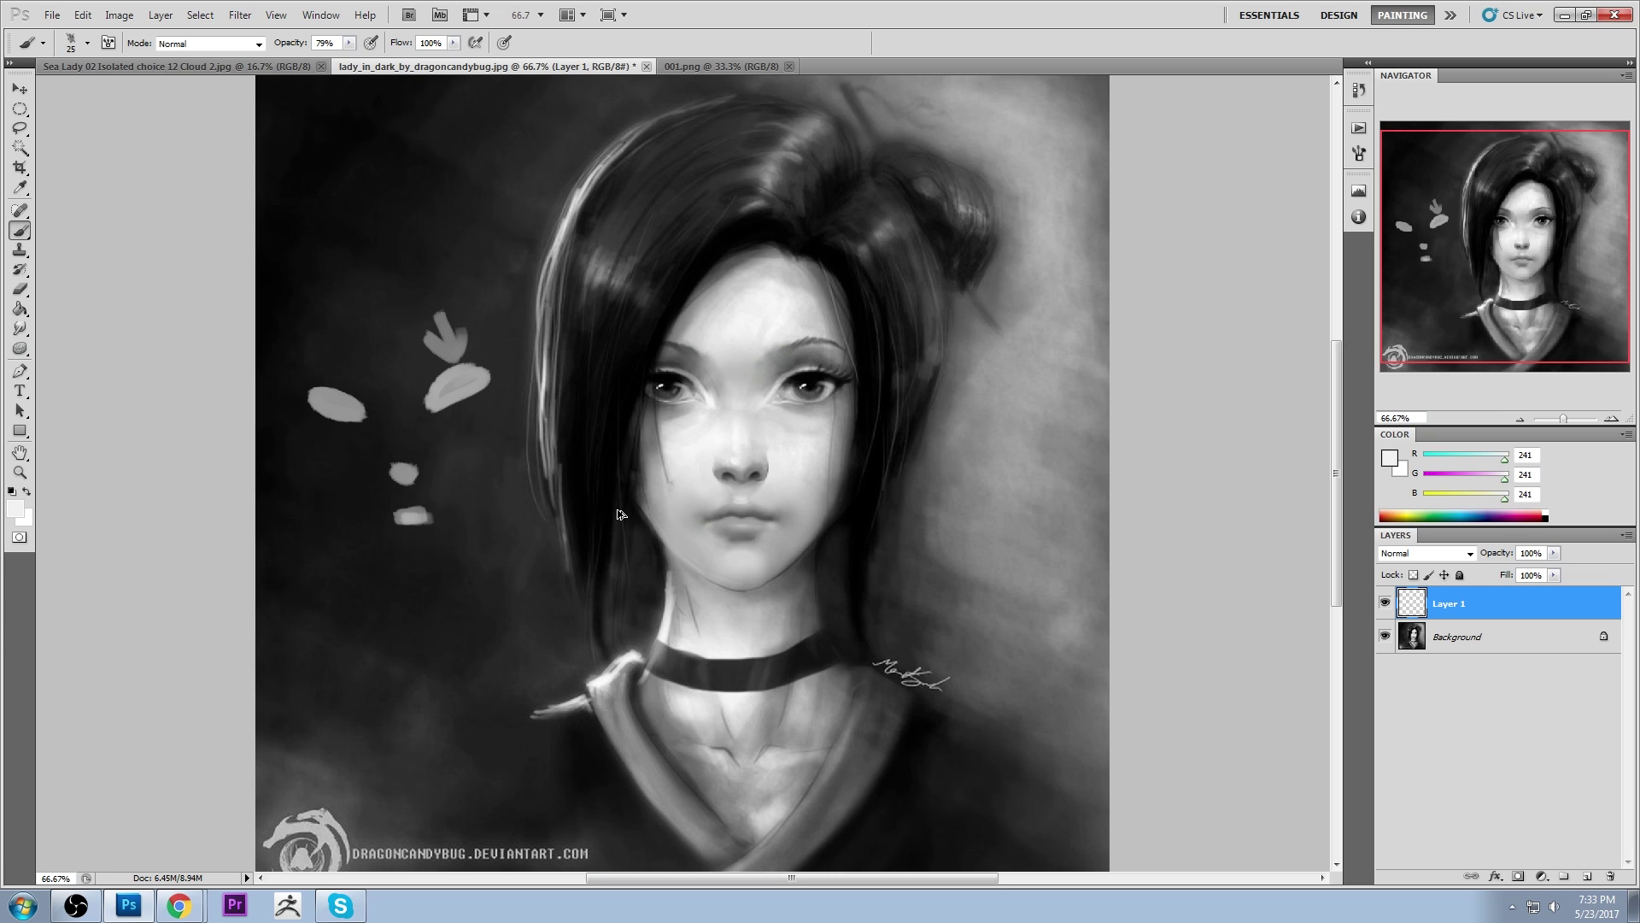
key("ctrl+alt+z")
key("ctrl+alt+z")
key("ctrl+alt+z")
key("ctrl+alt+z")
key("ctrl+alt+z")
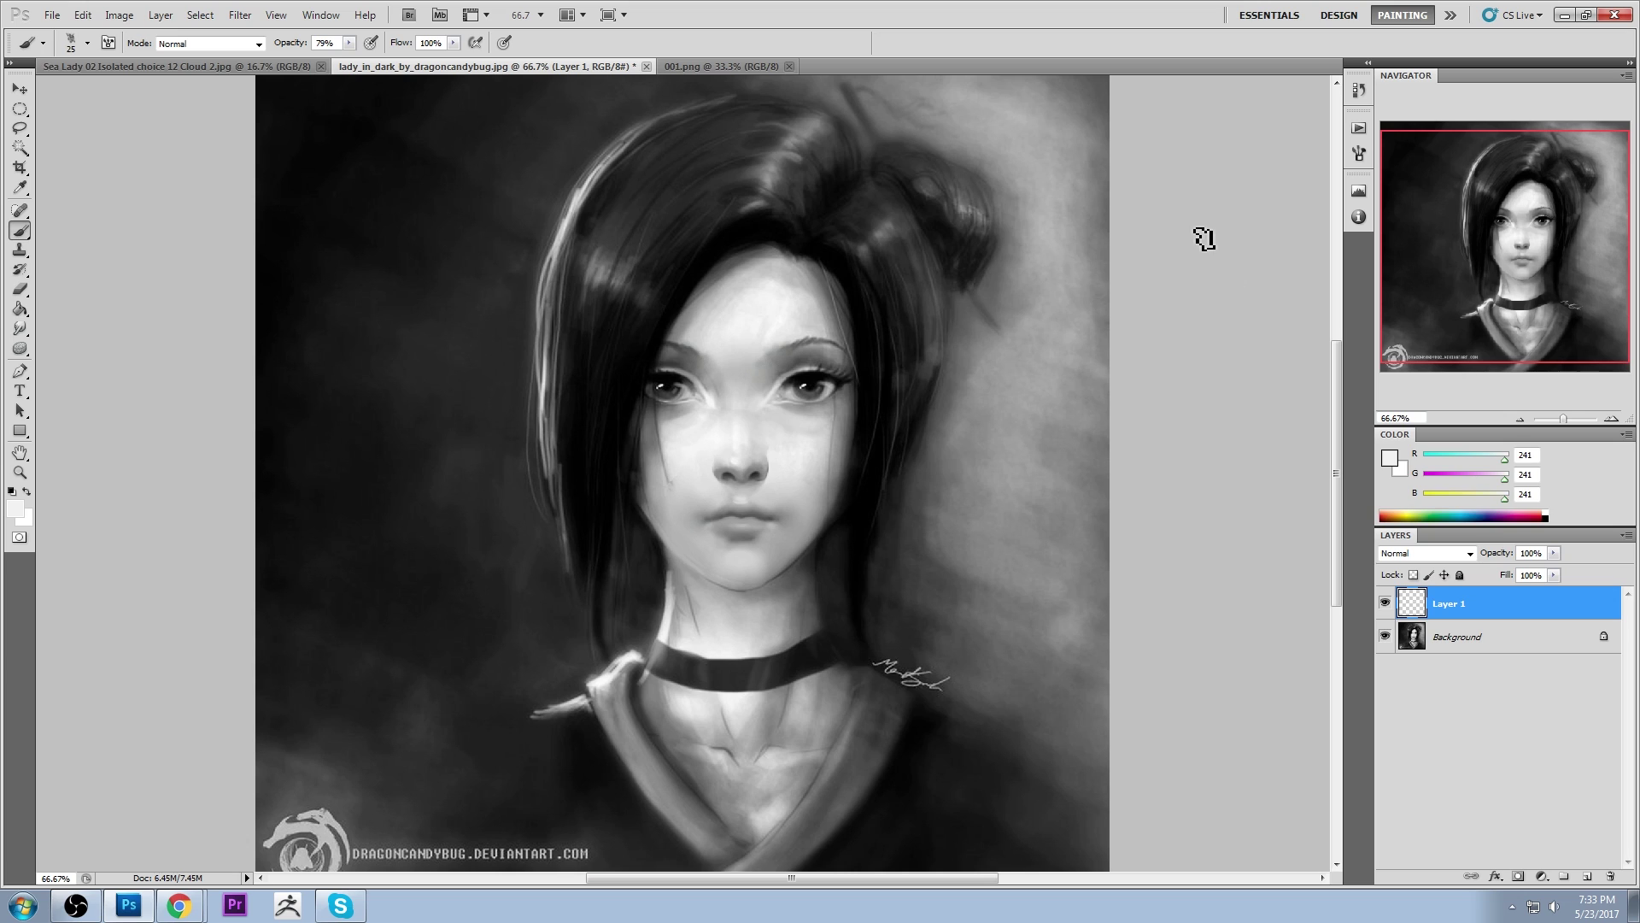
Hide Layer 1 and flatten the image, discarding the hidden layer
left_click(1387, 604)
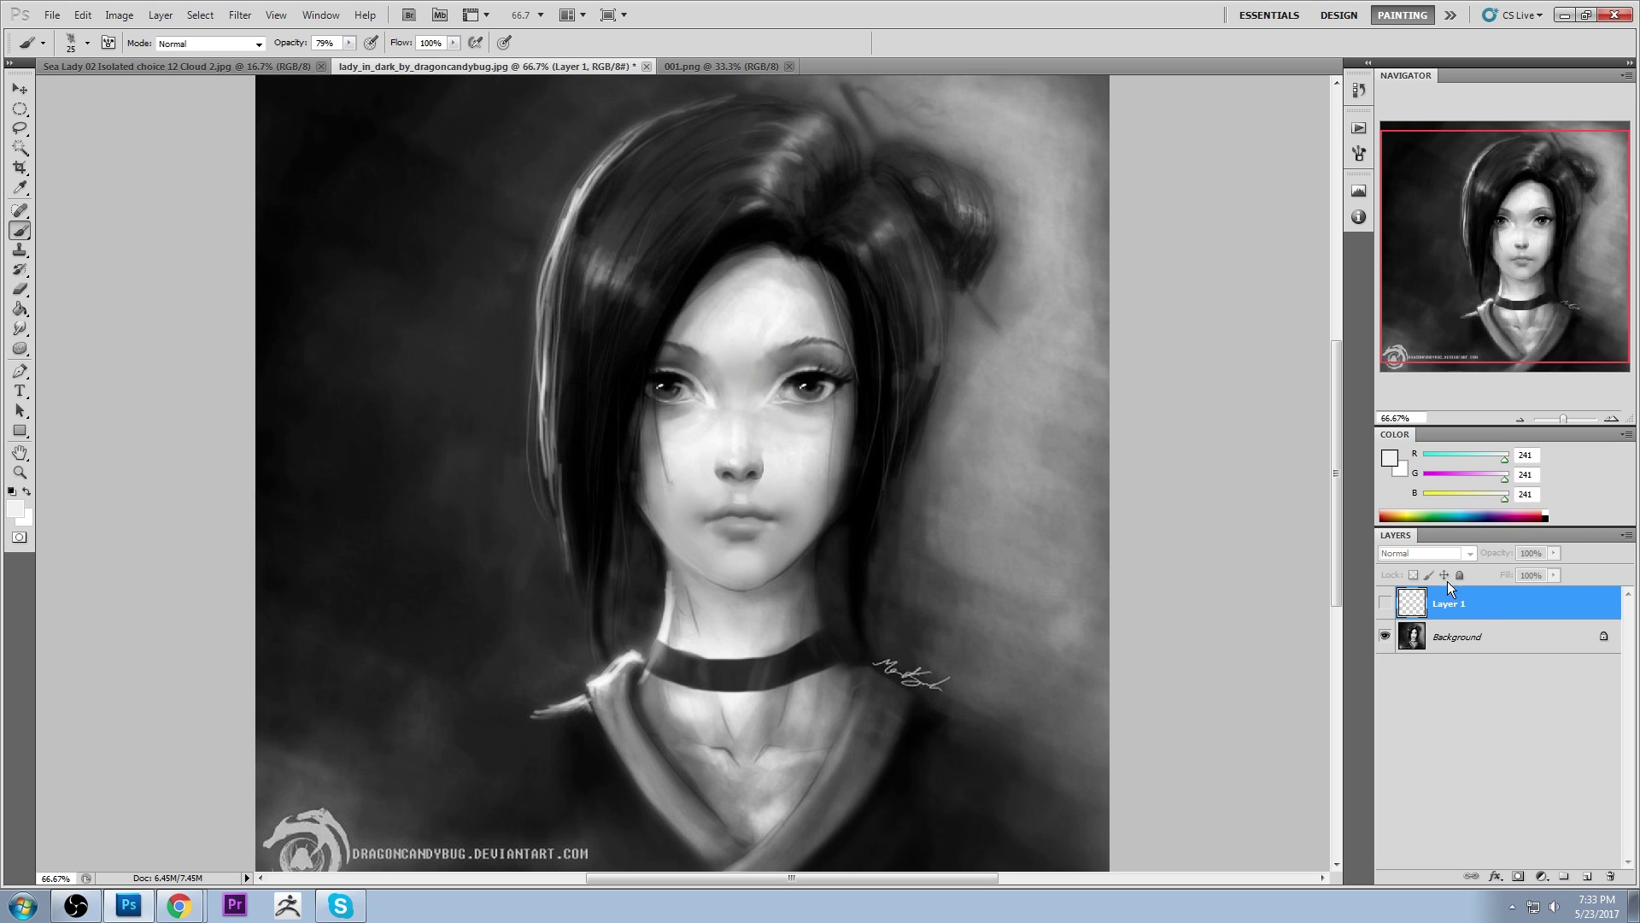
left_click(1124, 415)
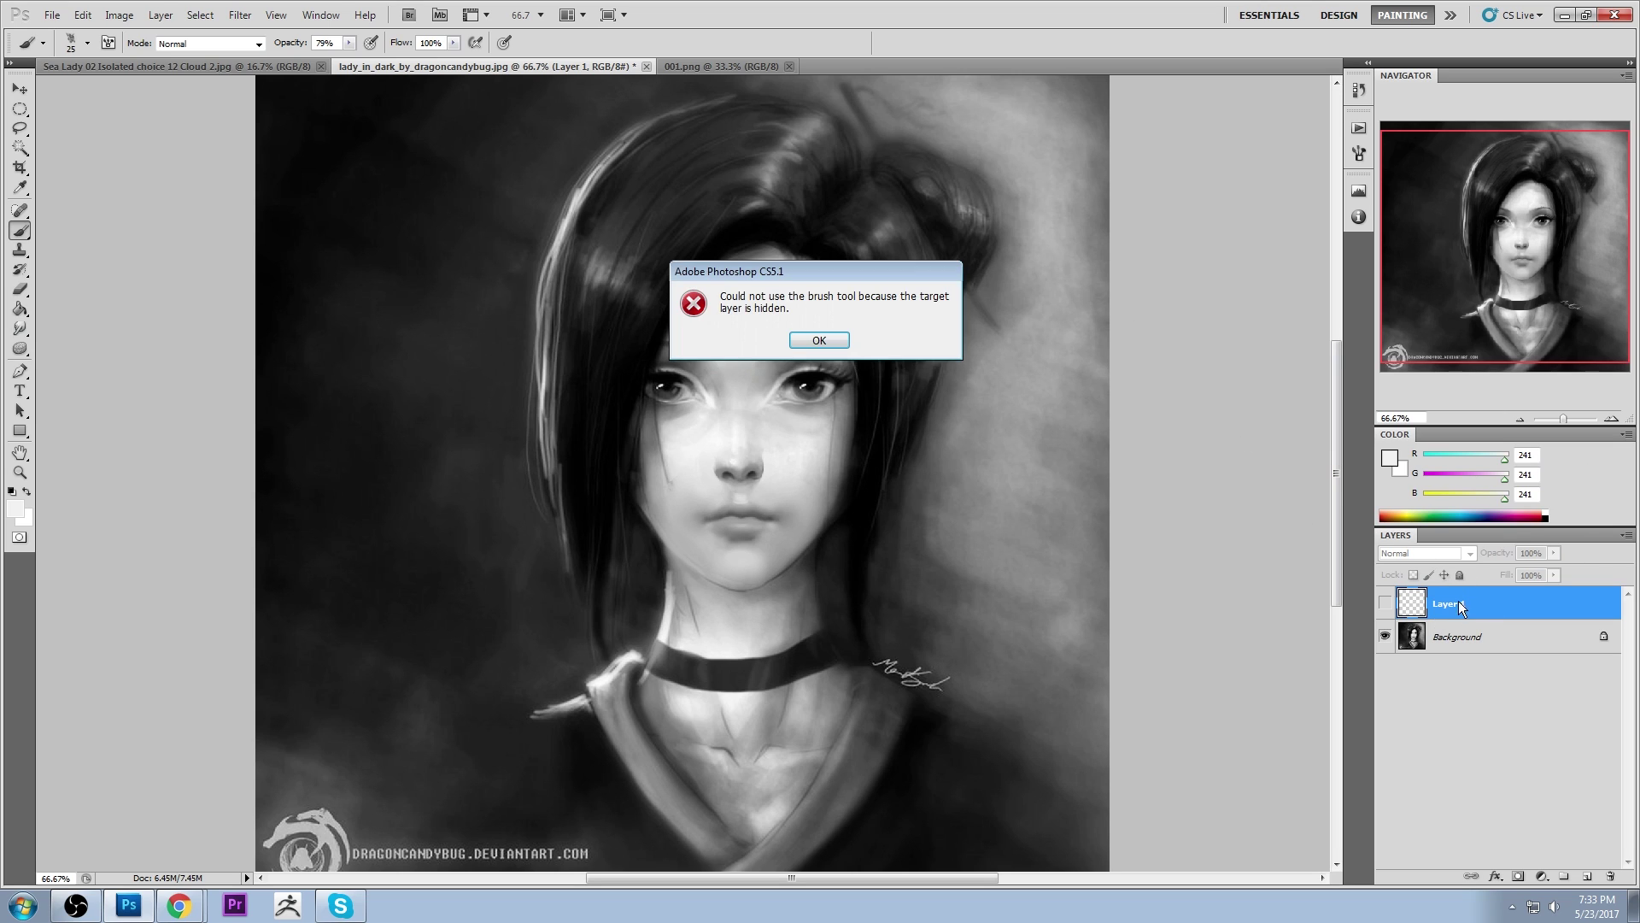
left_click(846, 340)
right_click(1500, 629)
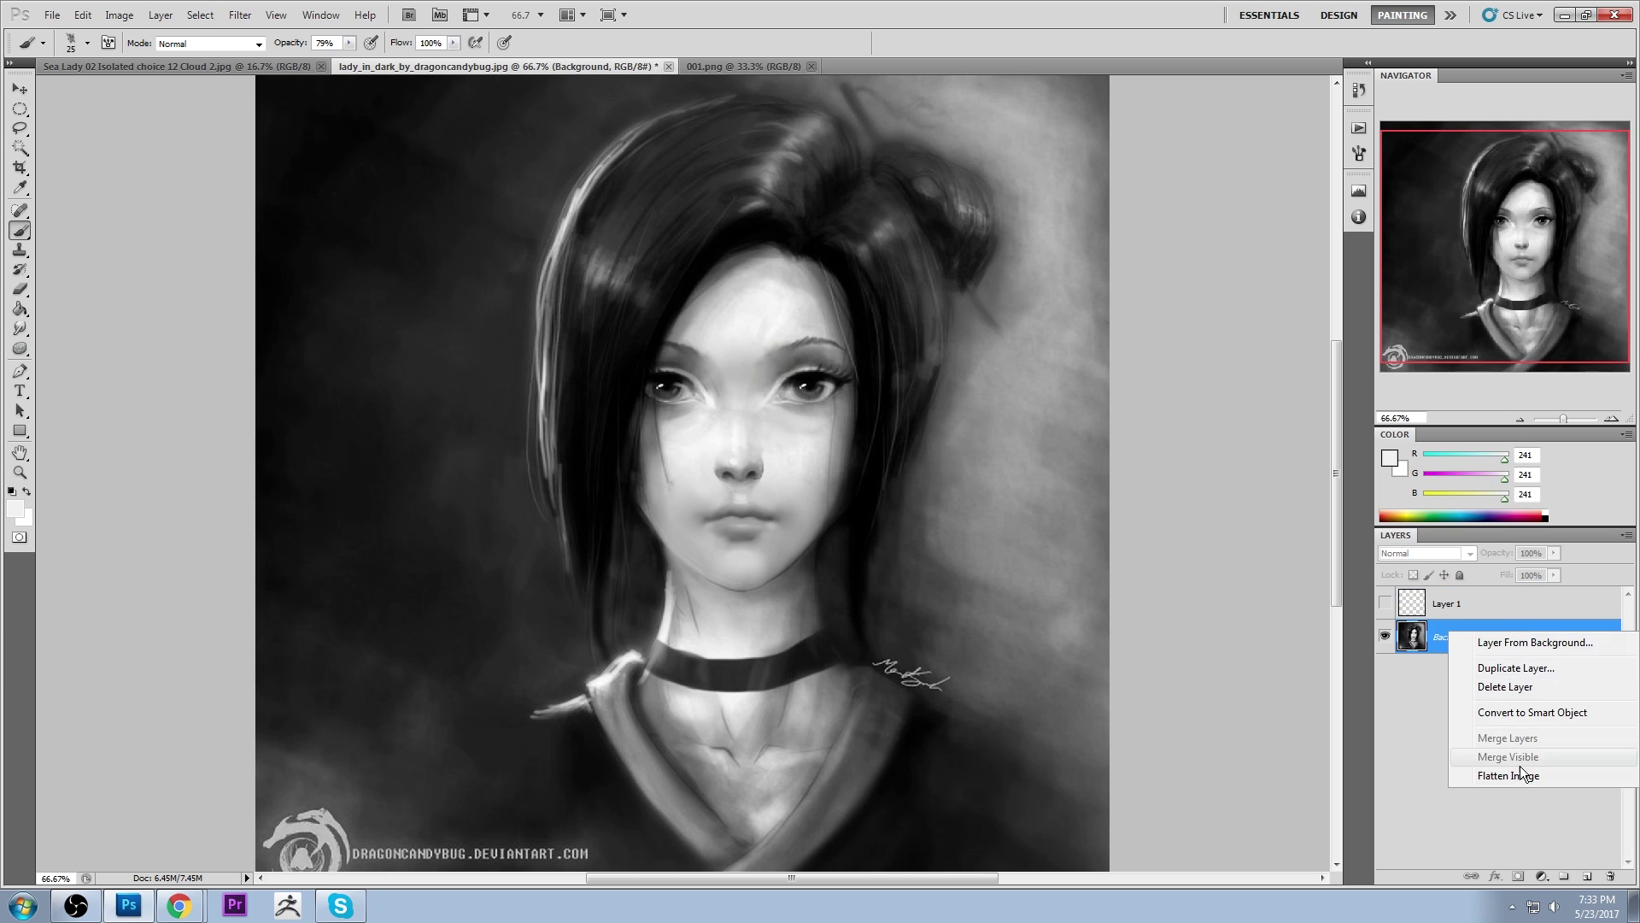
left_click(1504, 779)
left_click(752, 341)
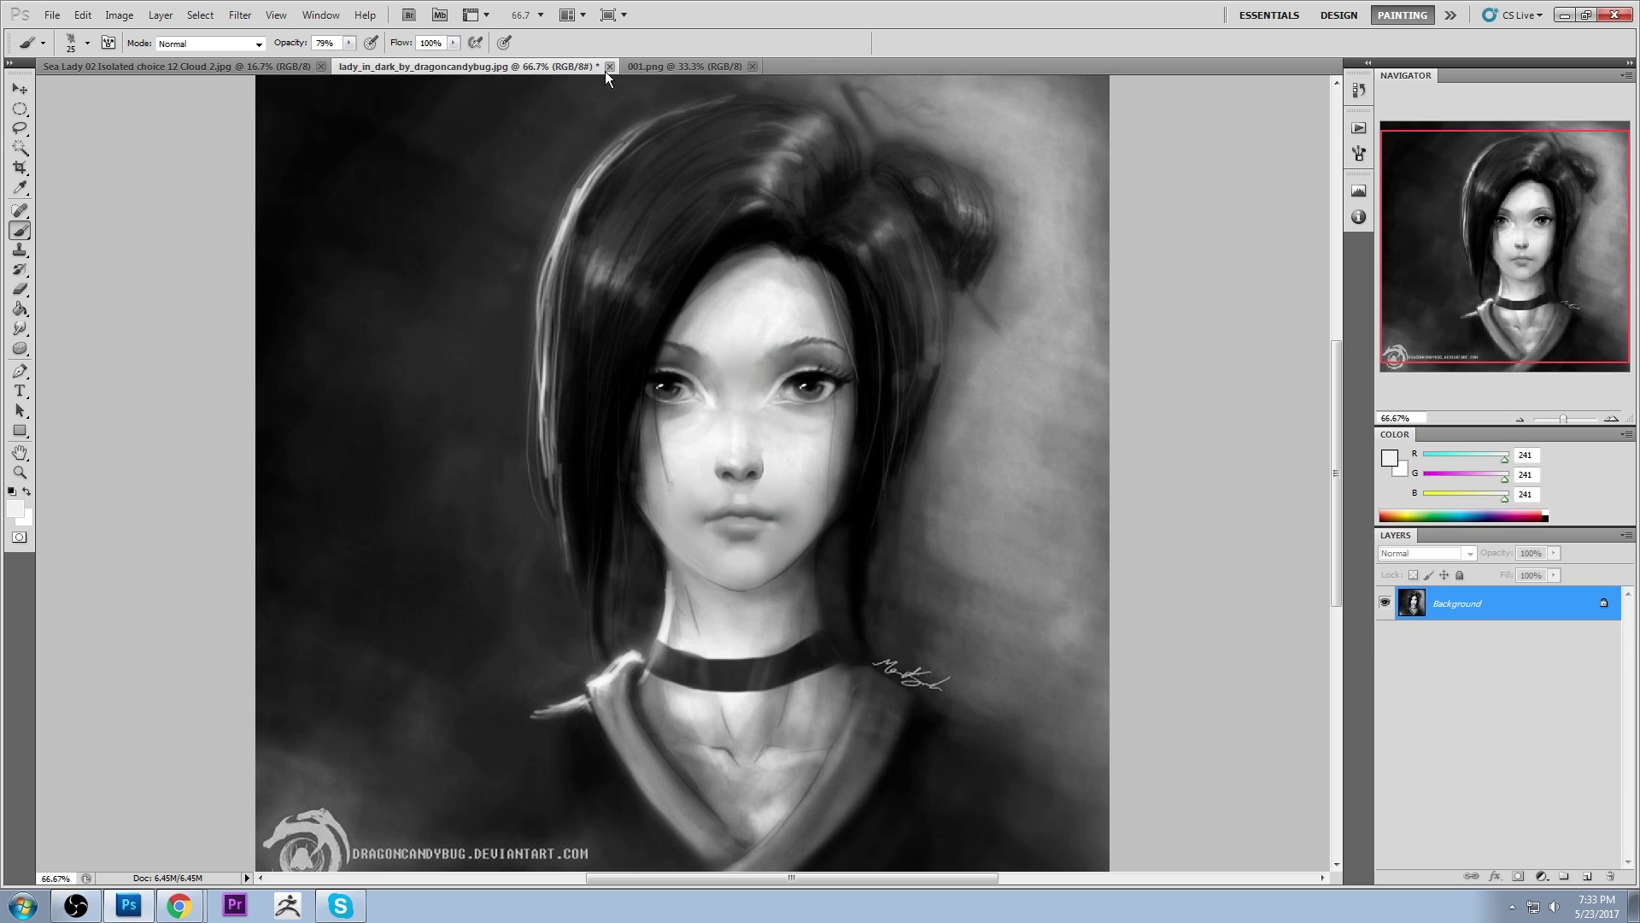
Select the entire canvas of the flattened portrait and look over its edit history
key("ctrl+a")
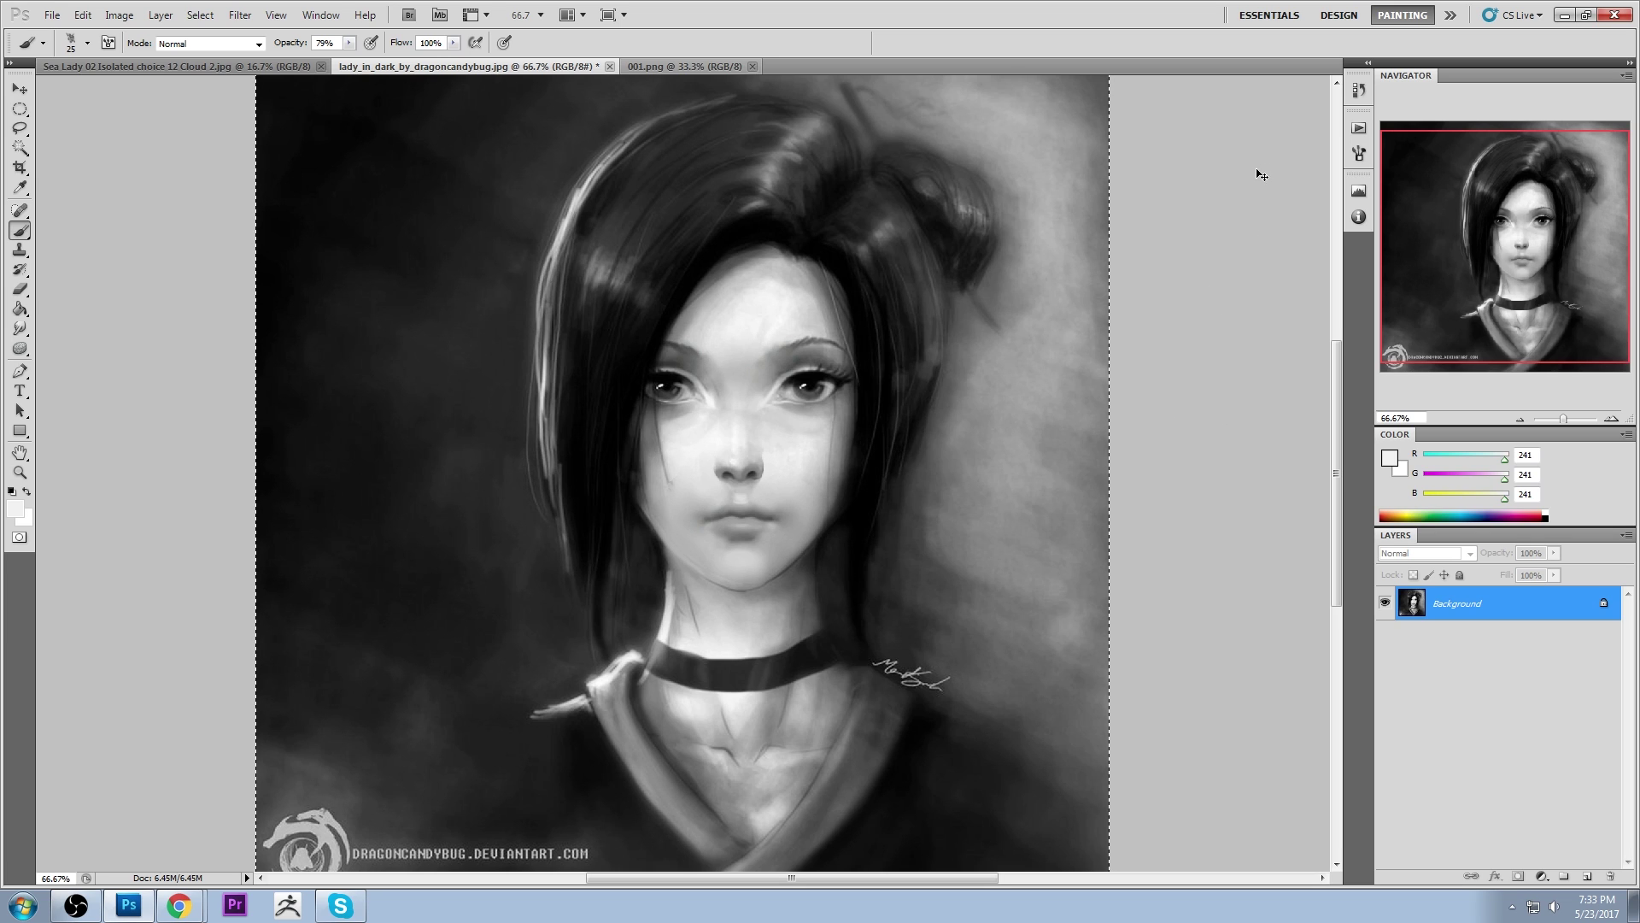
left_click(1360, 90)
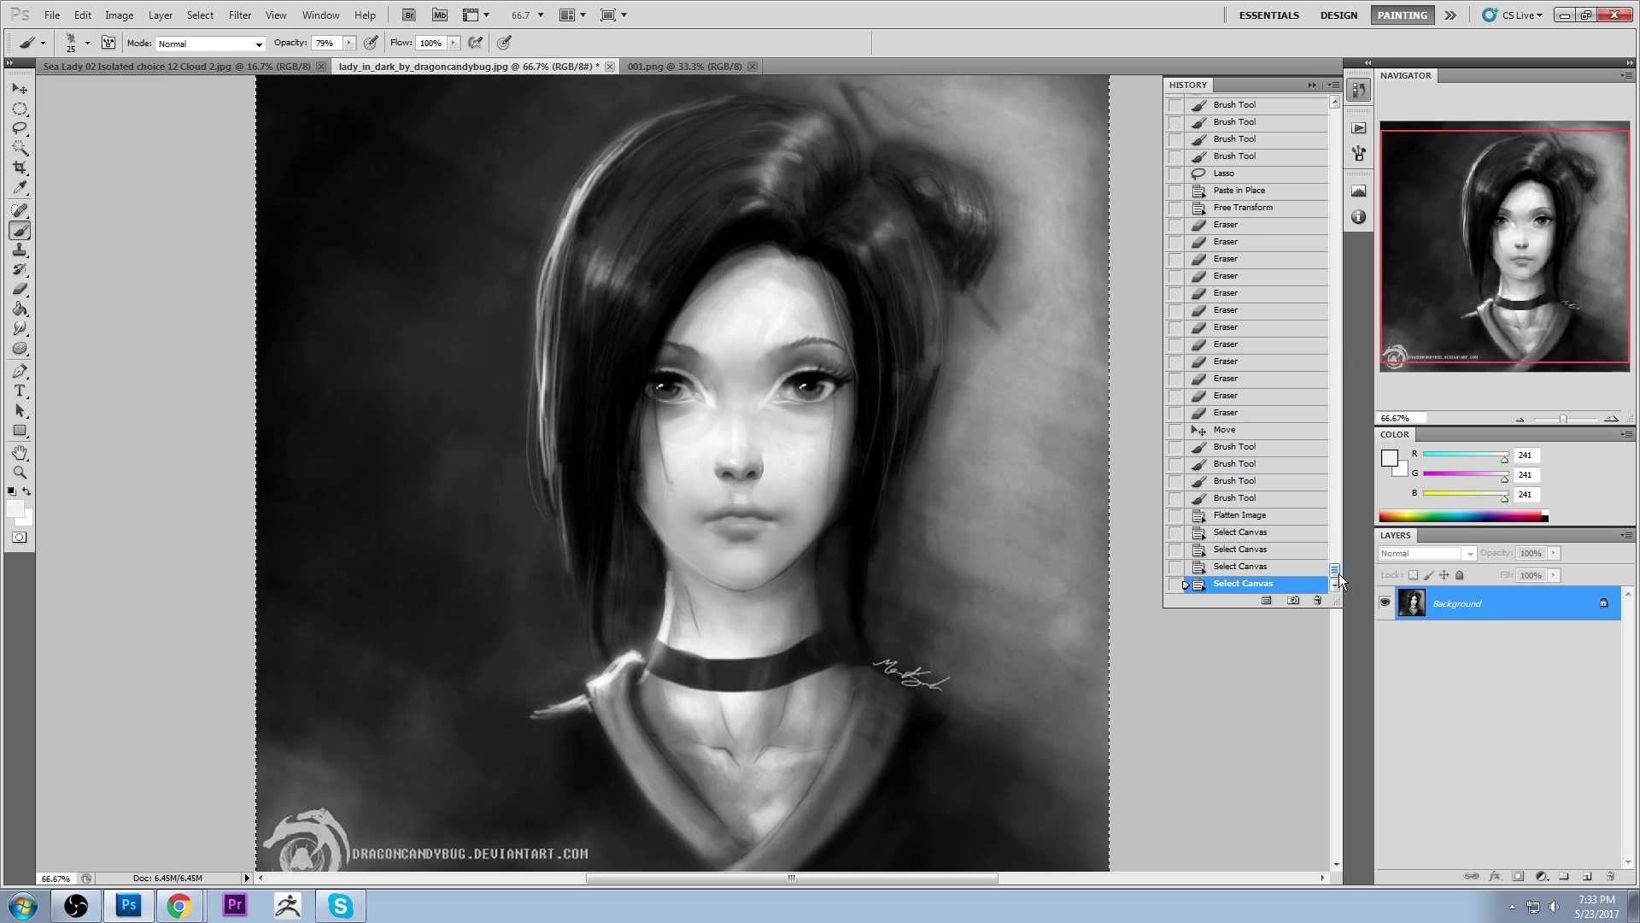
left_click(1316, 83)
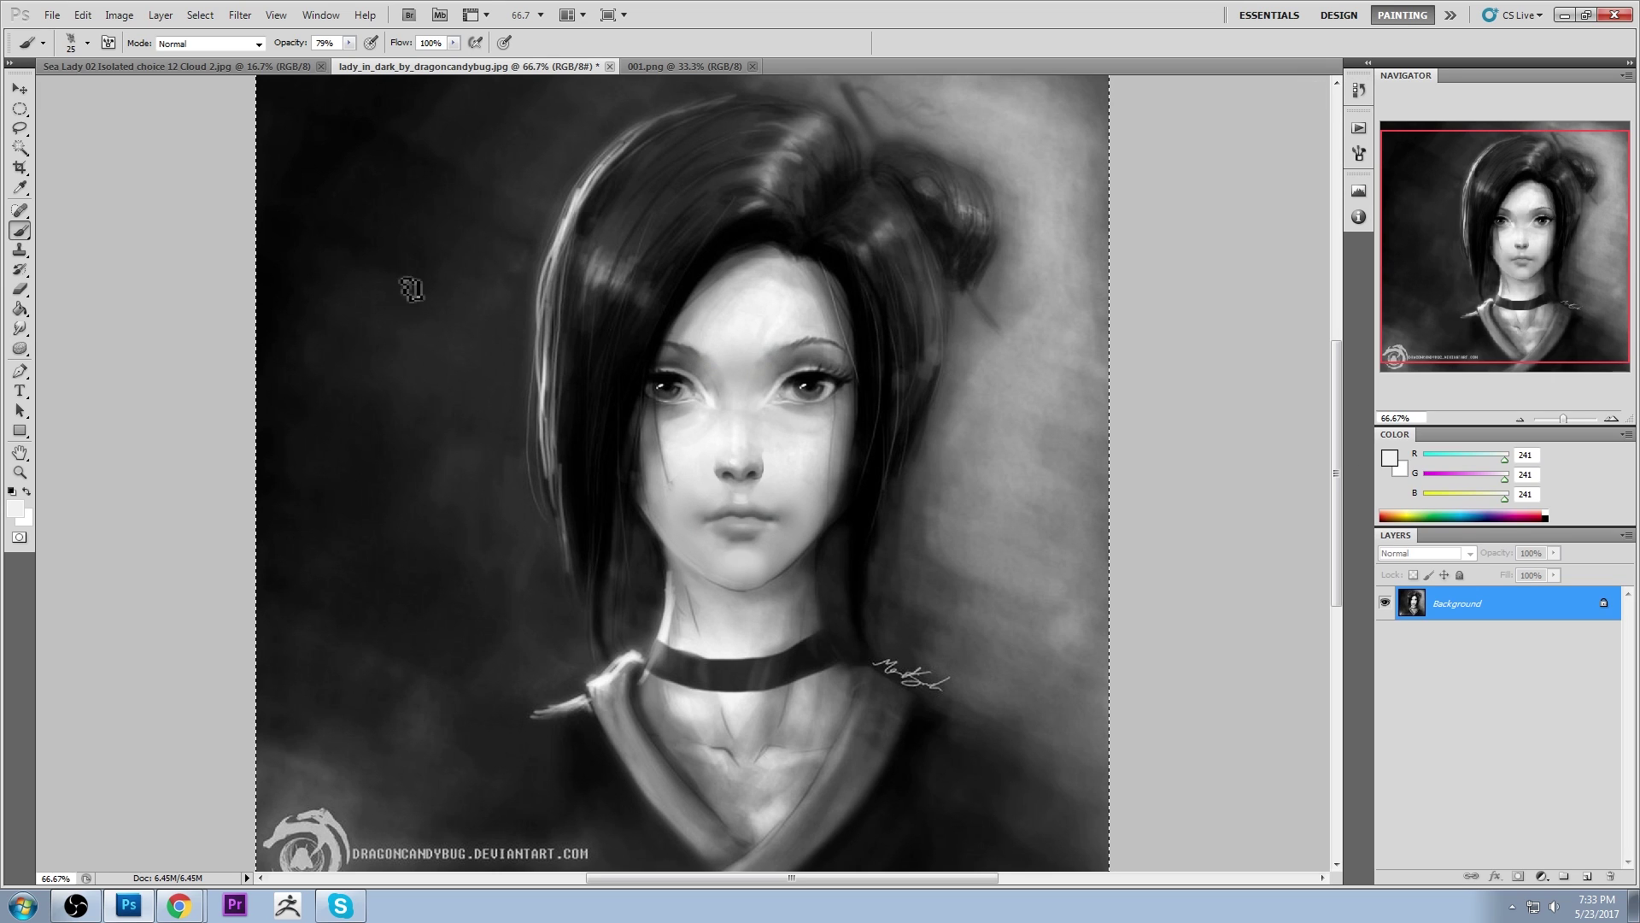
Choose the Dodge tool and reduce its brush size to 80 px
left_click_drag(20, 348, 77, 349)
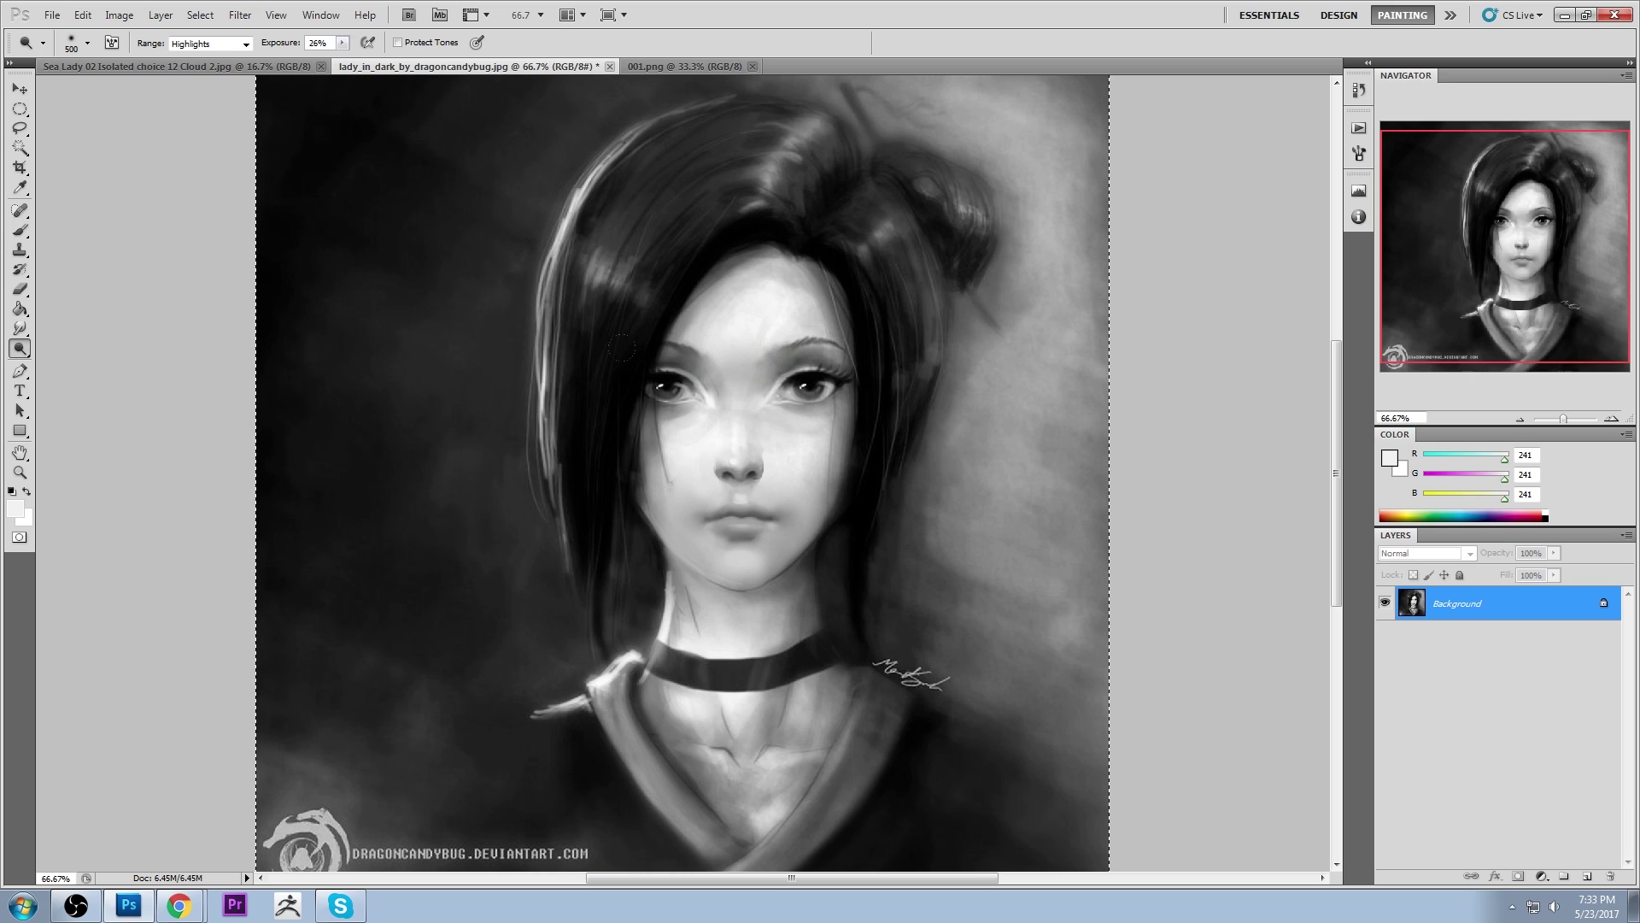
key("bracketleft")
key("bracketleft")
key("bracketleft")
key("bracketleft")
key("bracketleft")
key("bracketleft")
key("bracketleft")
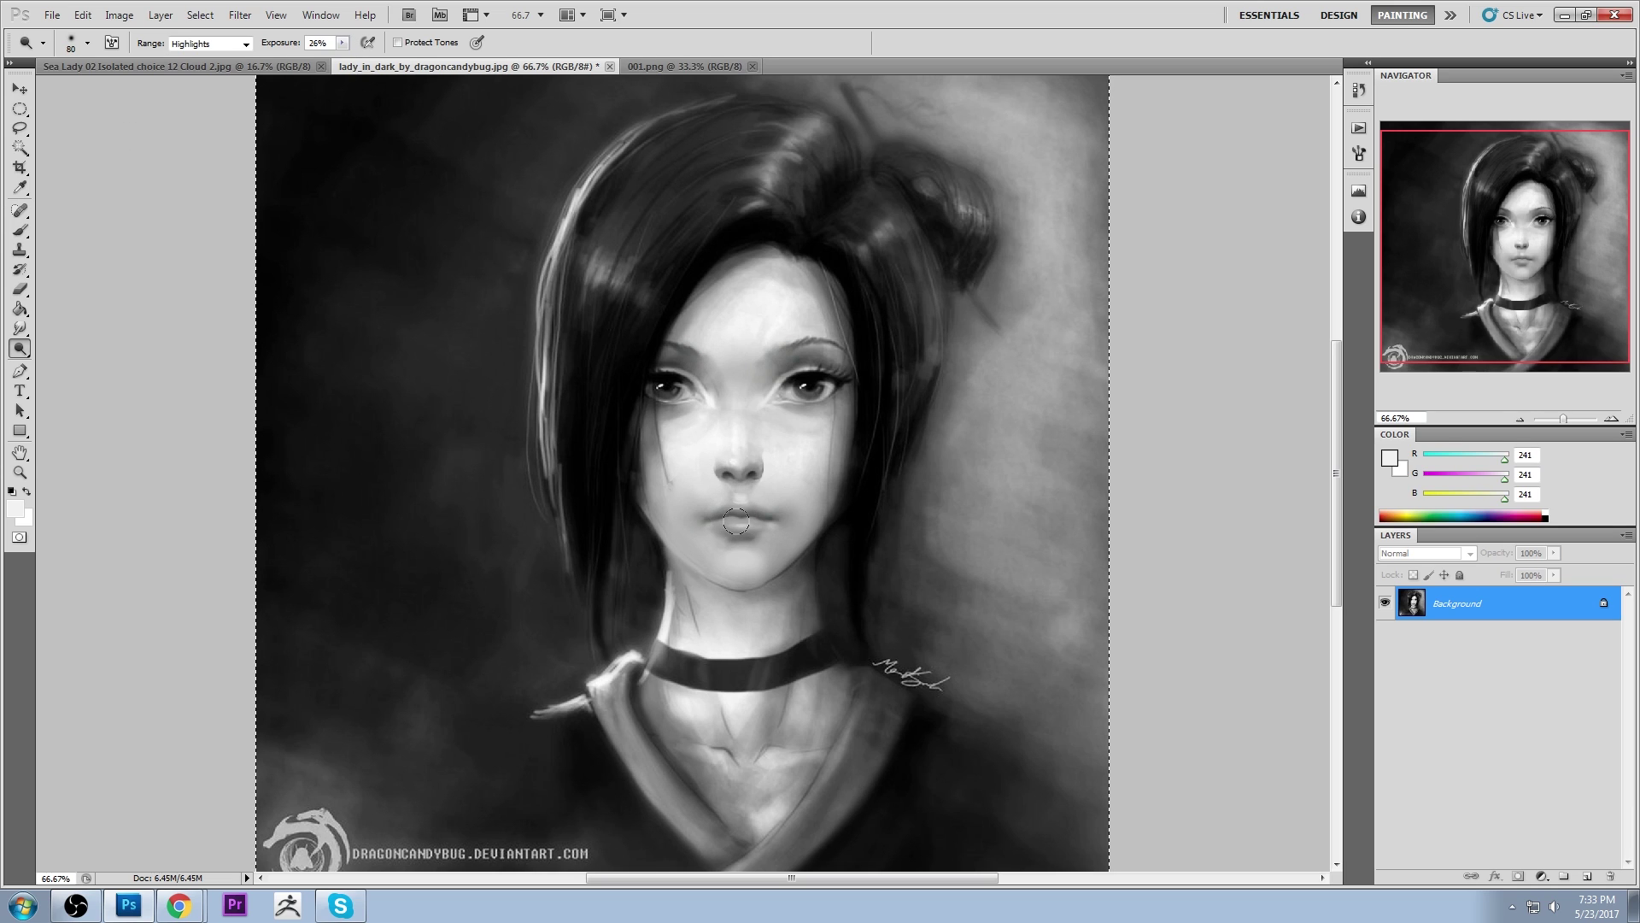
Switch to the Burn tool with the Shadows range and enlarge its brush to 100 px
left_click_drag(20, 348, 20, 348)
left_click(77, 367)
key("bracketright")
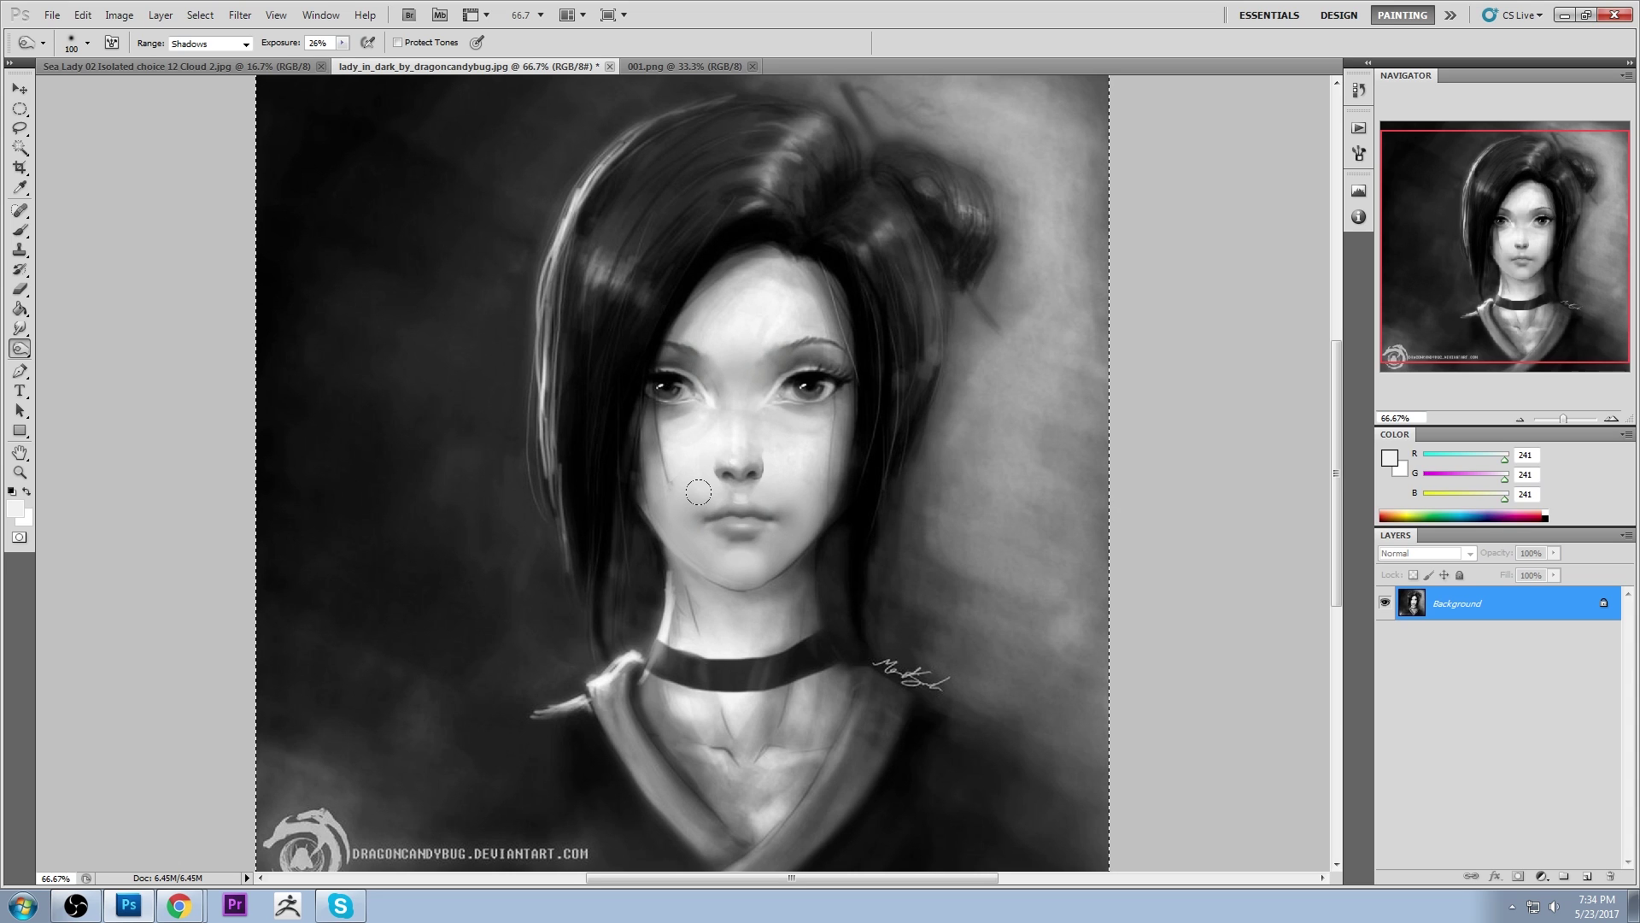
Return to the Brush tool with the near-black colour (5) and a soft round tip at 125 px
key("b")
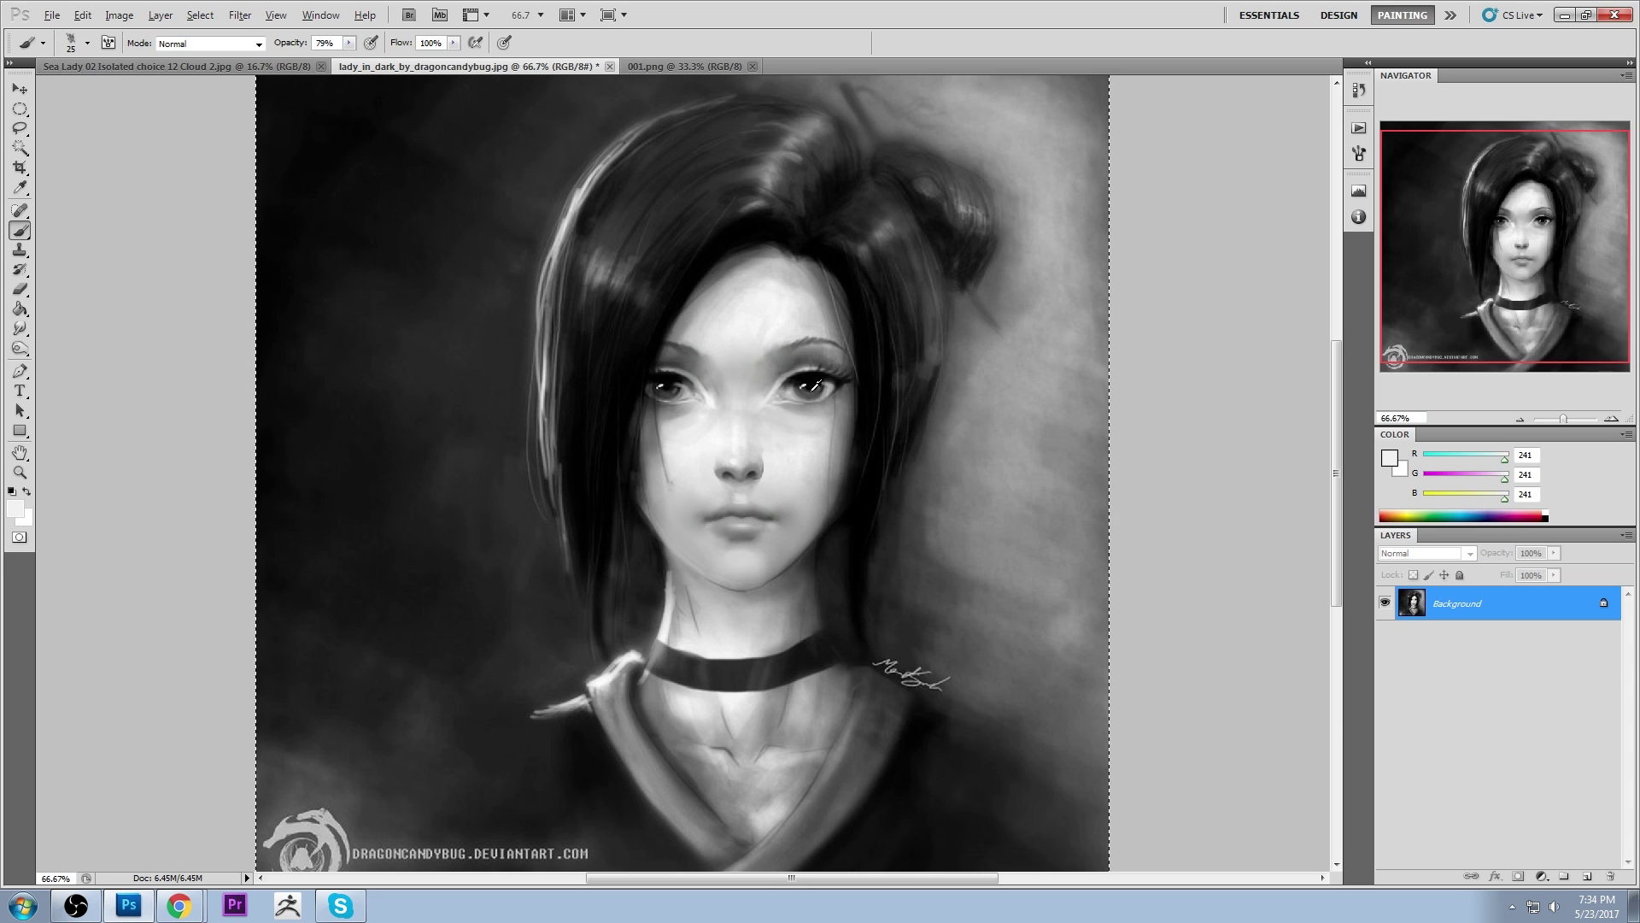
key("x")
right_click(872, 347)
left_click(1018, 592)
left_click(1211, 512)
key("]")
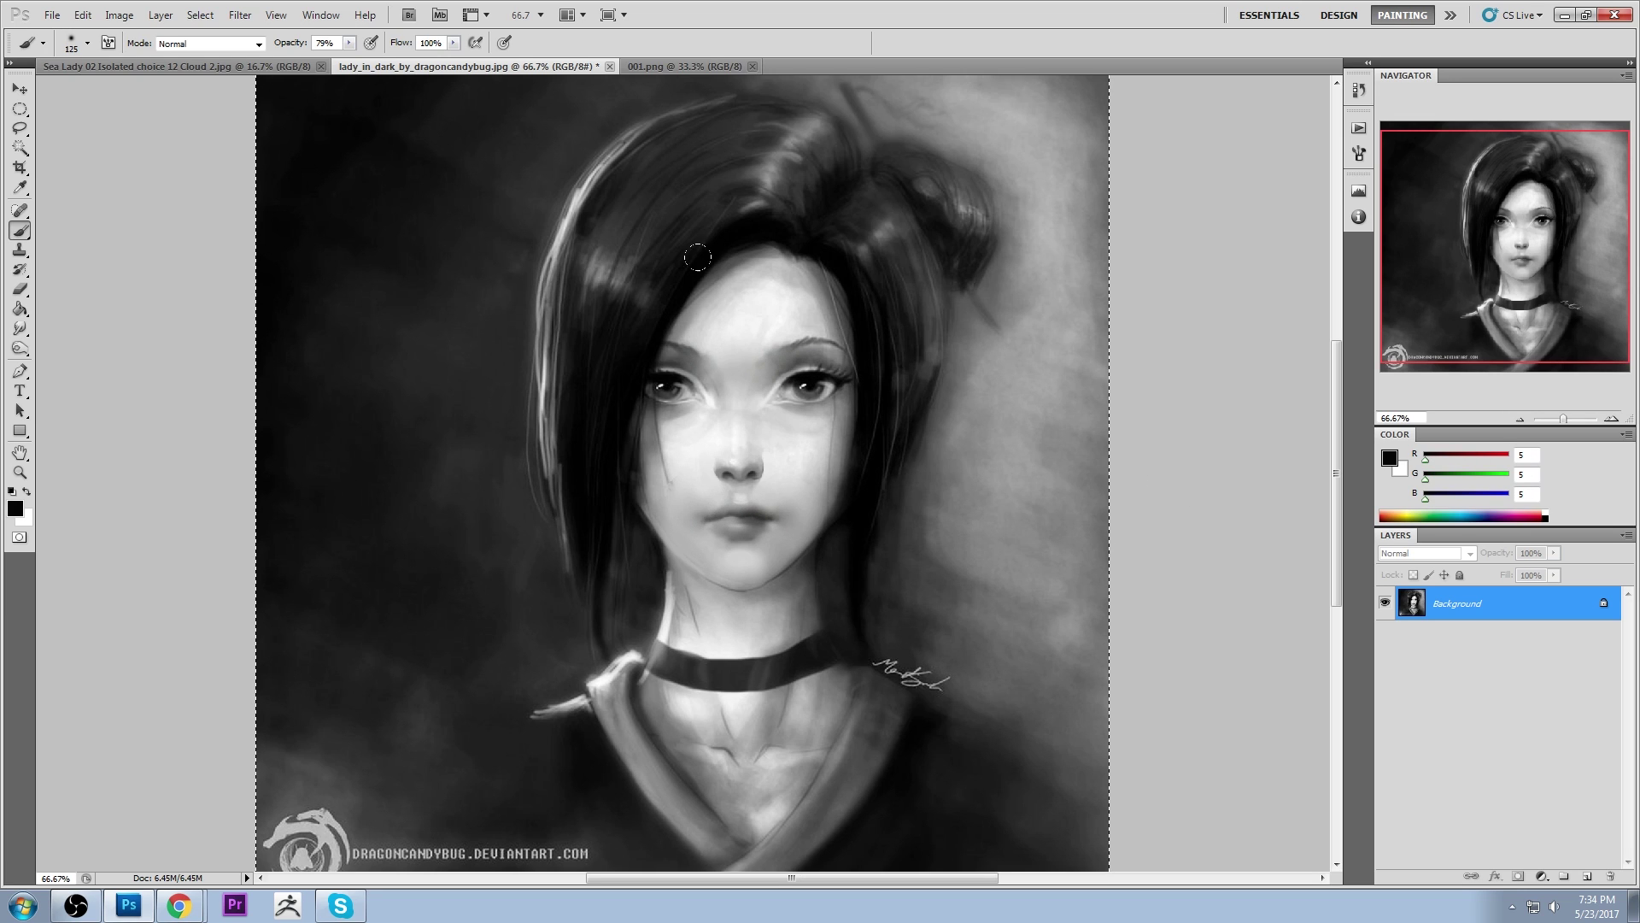
Set the brush to Multiply mode at 13% opacity
left_click(349, 43)
left_click_drag(349, 58, 312, 58)
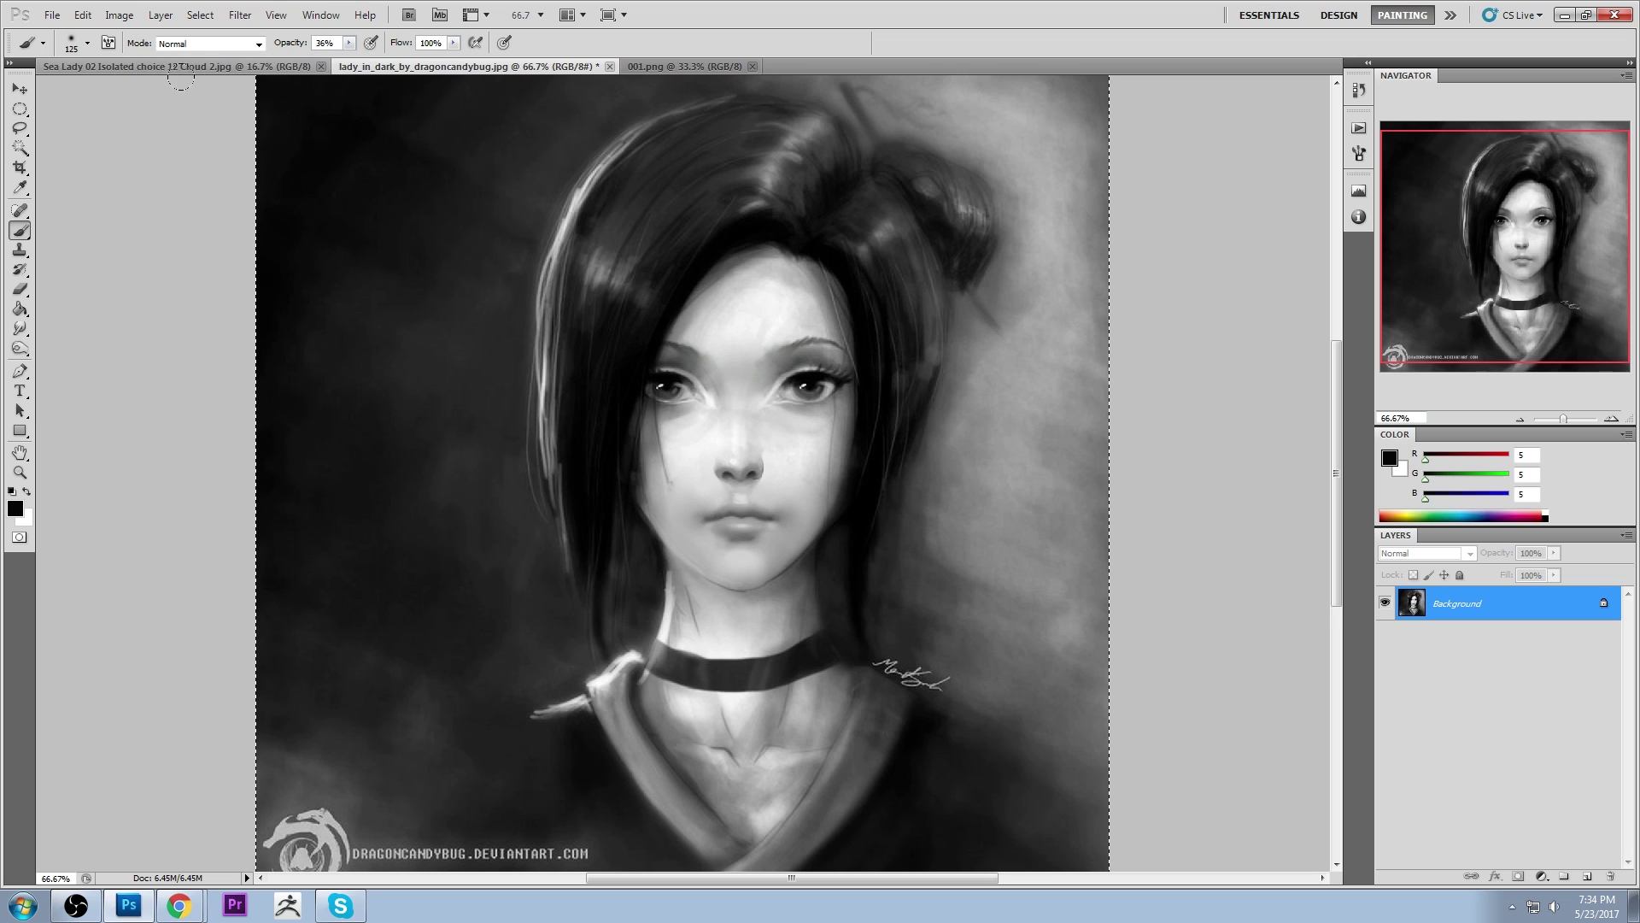
left_click(209, 43)
left_click(175, 128)
left_click(210, 43)
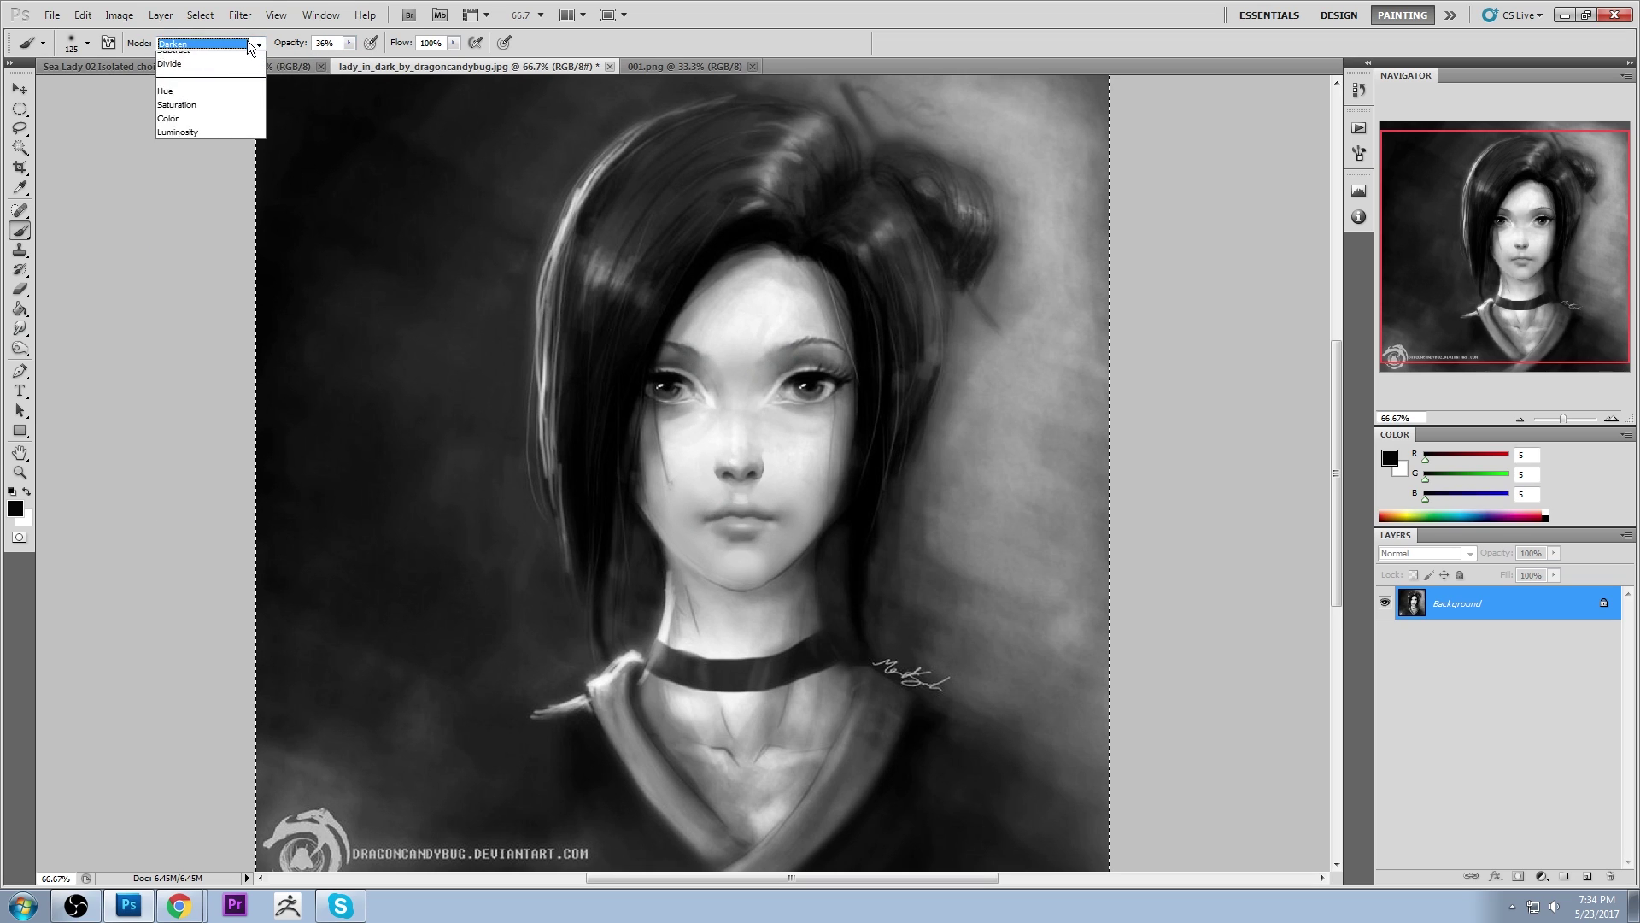
left_click(203, 141)
left_click(350, 42)
left_click_drag(352, 58, 335, 58)
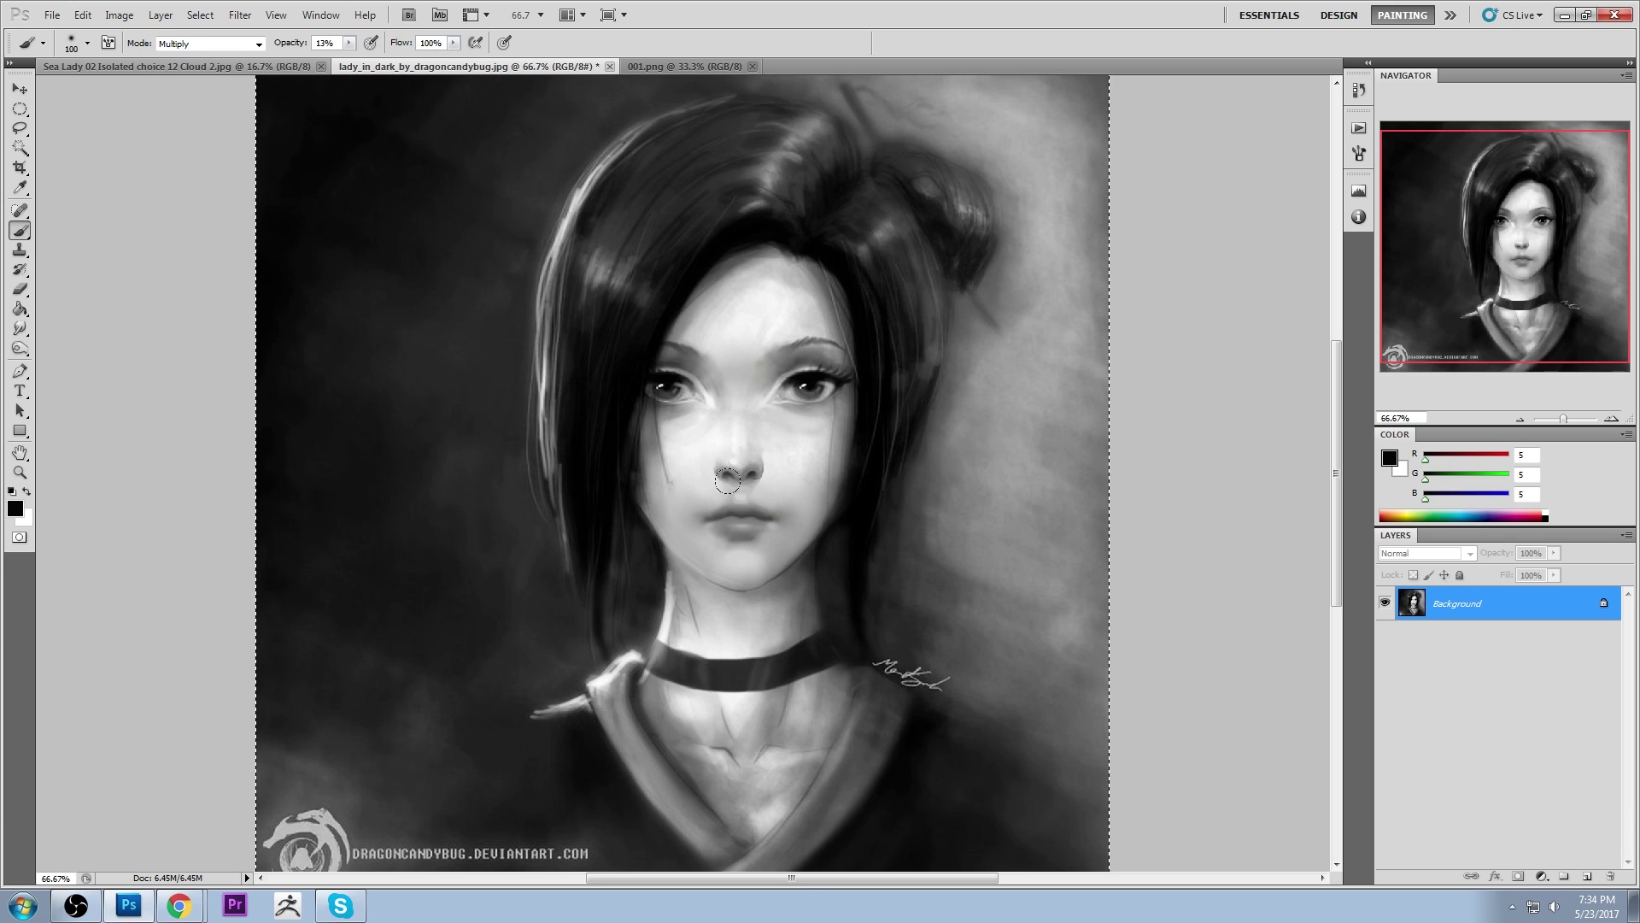
Reduce the brush to 60 px and darken the lips with soft black strokes
key("bracketleft")
key("bracketleft")
key("bracketleft")
key("bracketleft")
key("bracketleft")
key("bracketright")
left_click_drag(728, 511, 789, 529)
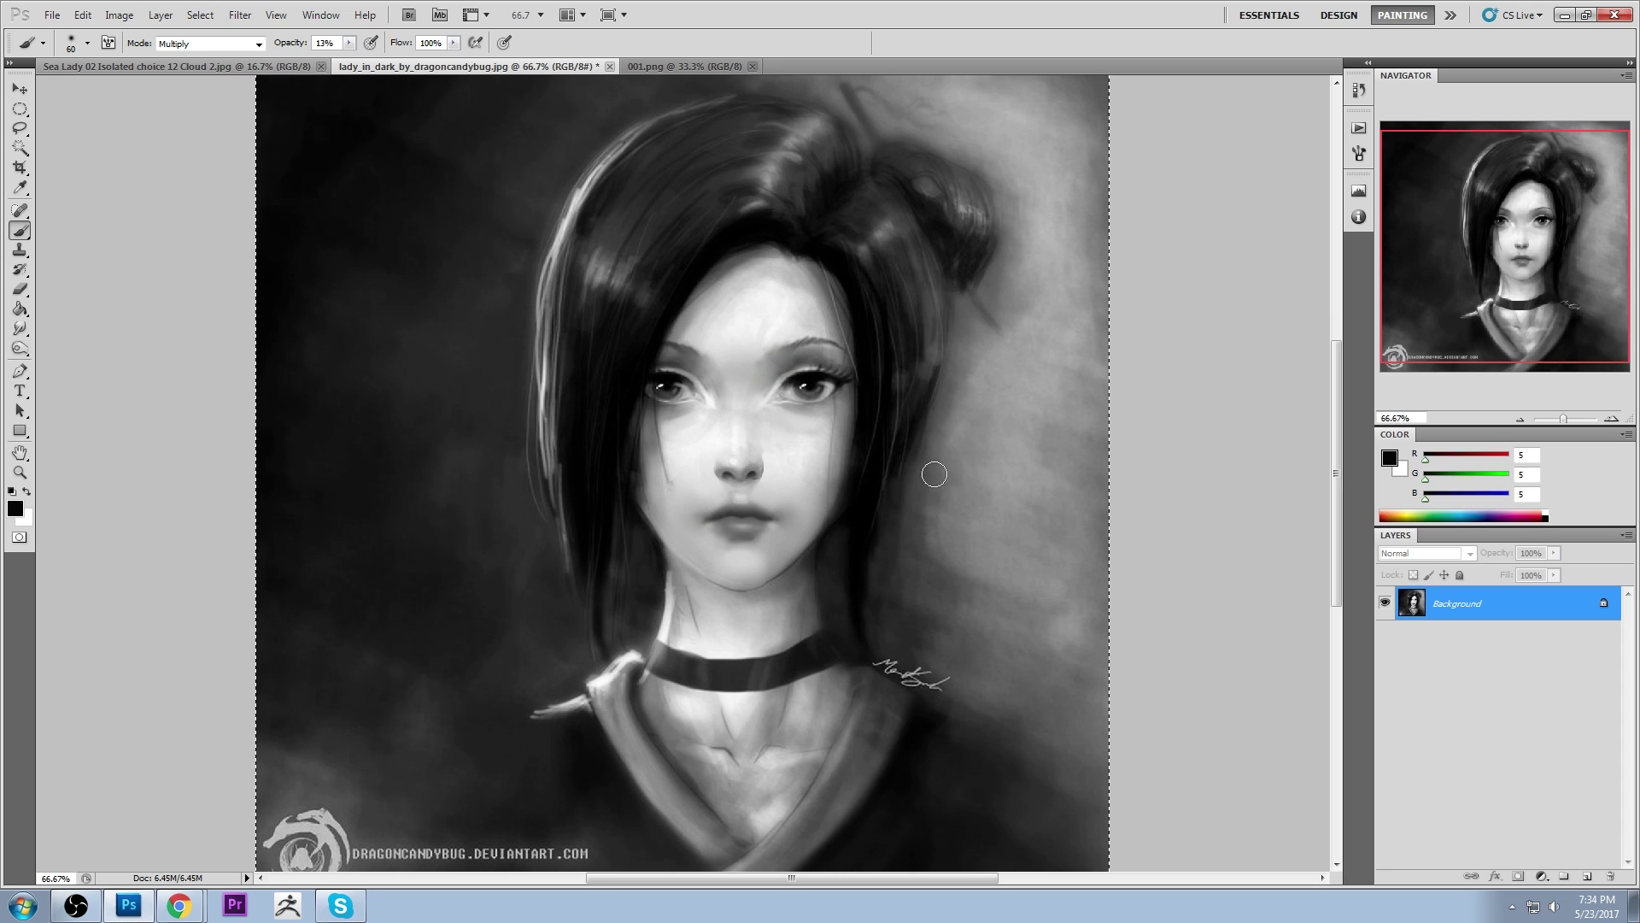
Revert the lip-darkening brush strokes by returning to the last Select Canvas state in the history
left_click(1358, 92)
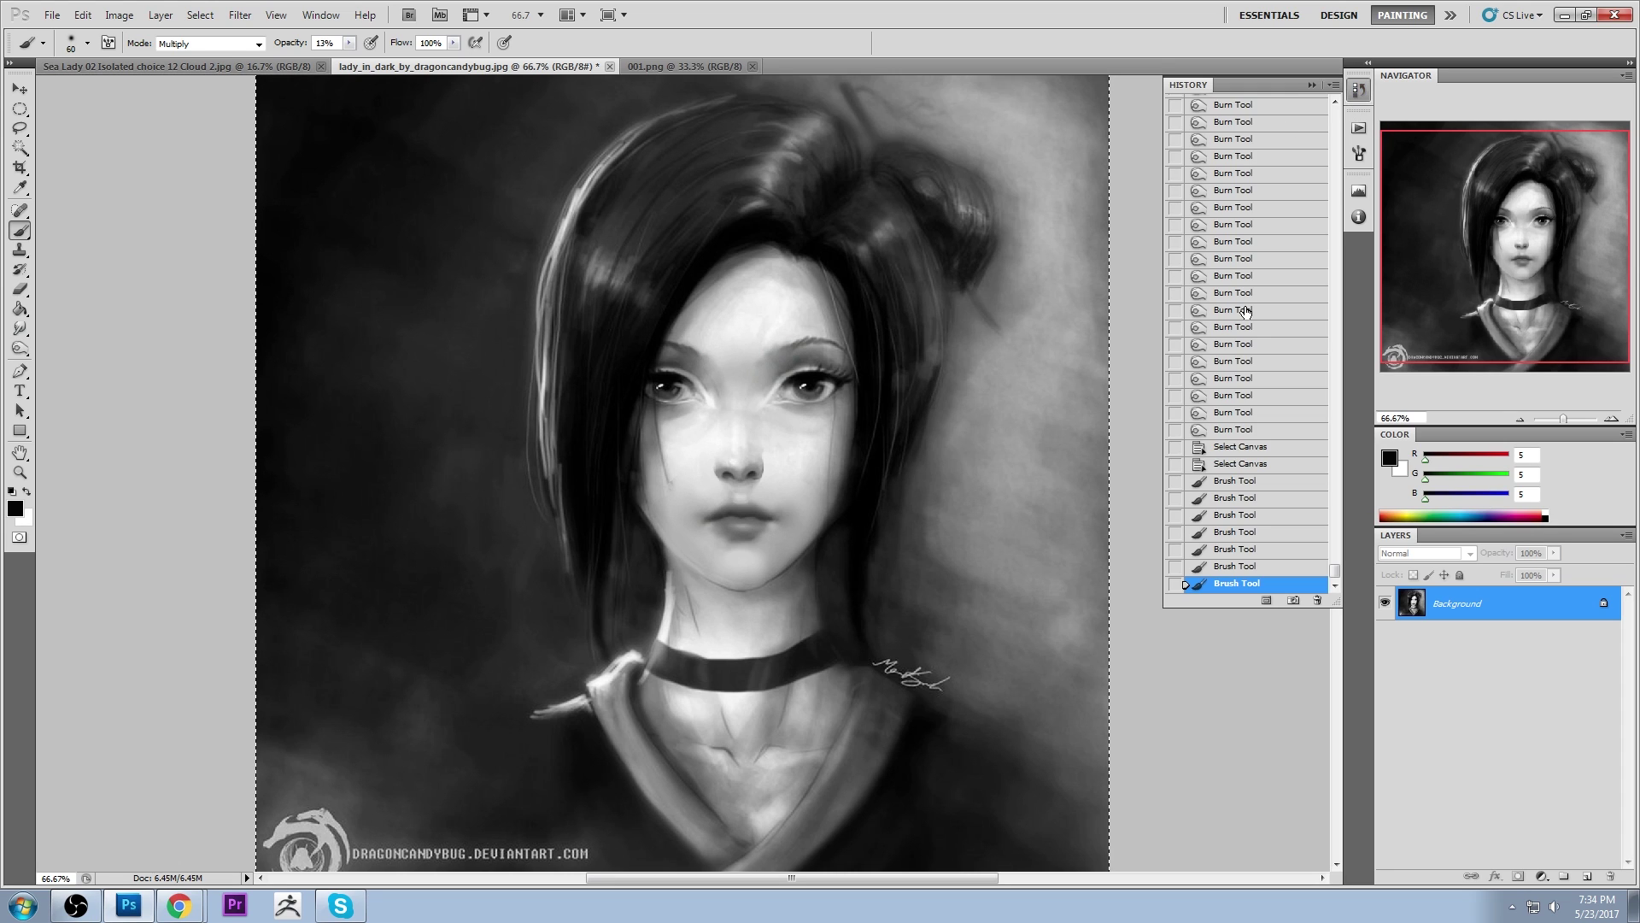
left_click(1239, 464)
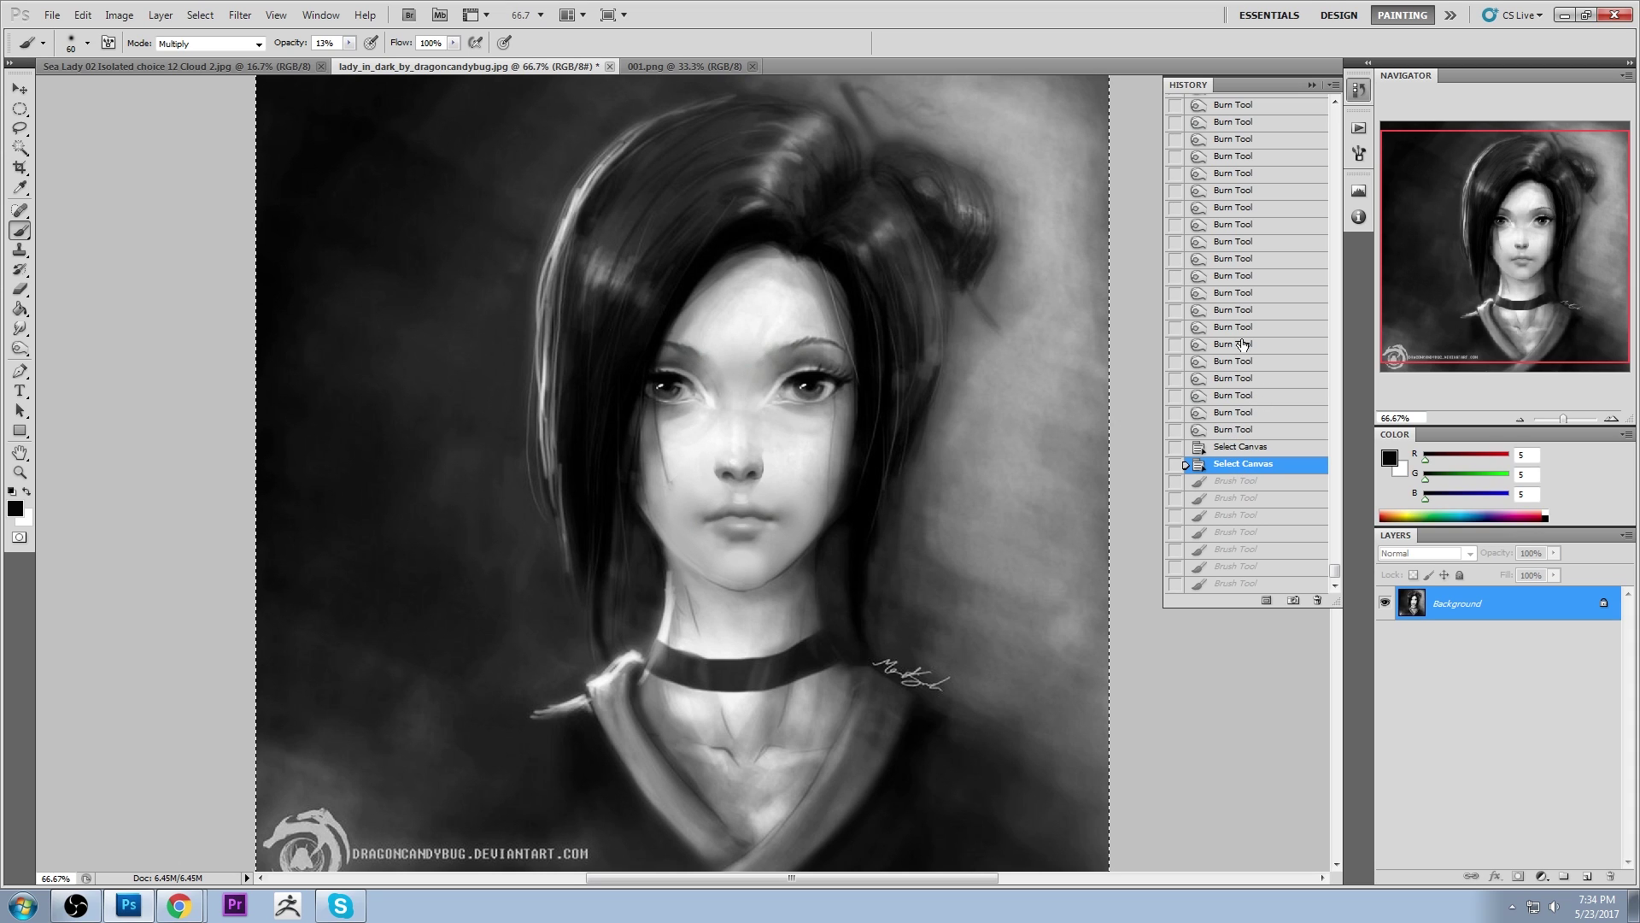
left_click(1321, 87)
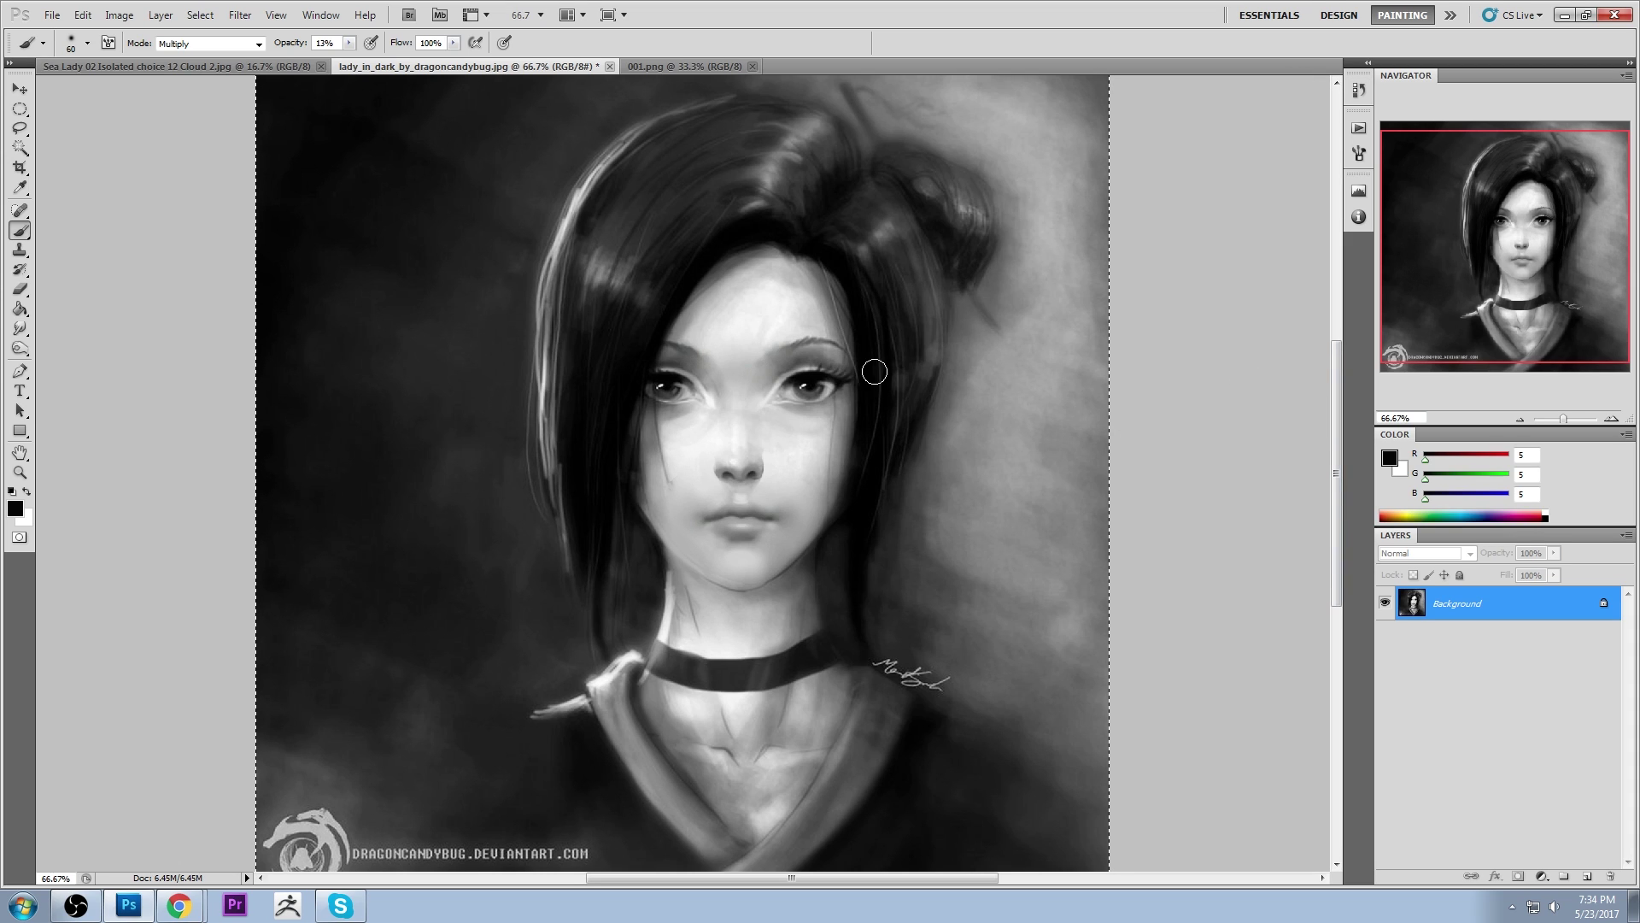
Look through the history and restore the opening snapshot of the original colour portrait
left_click(1359, 90)
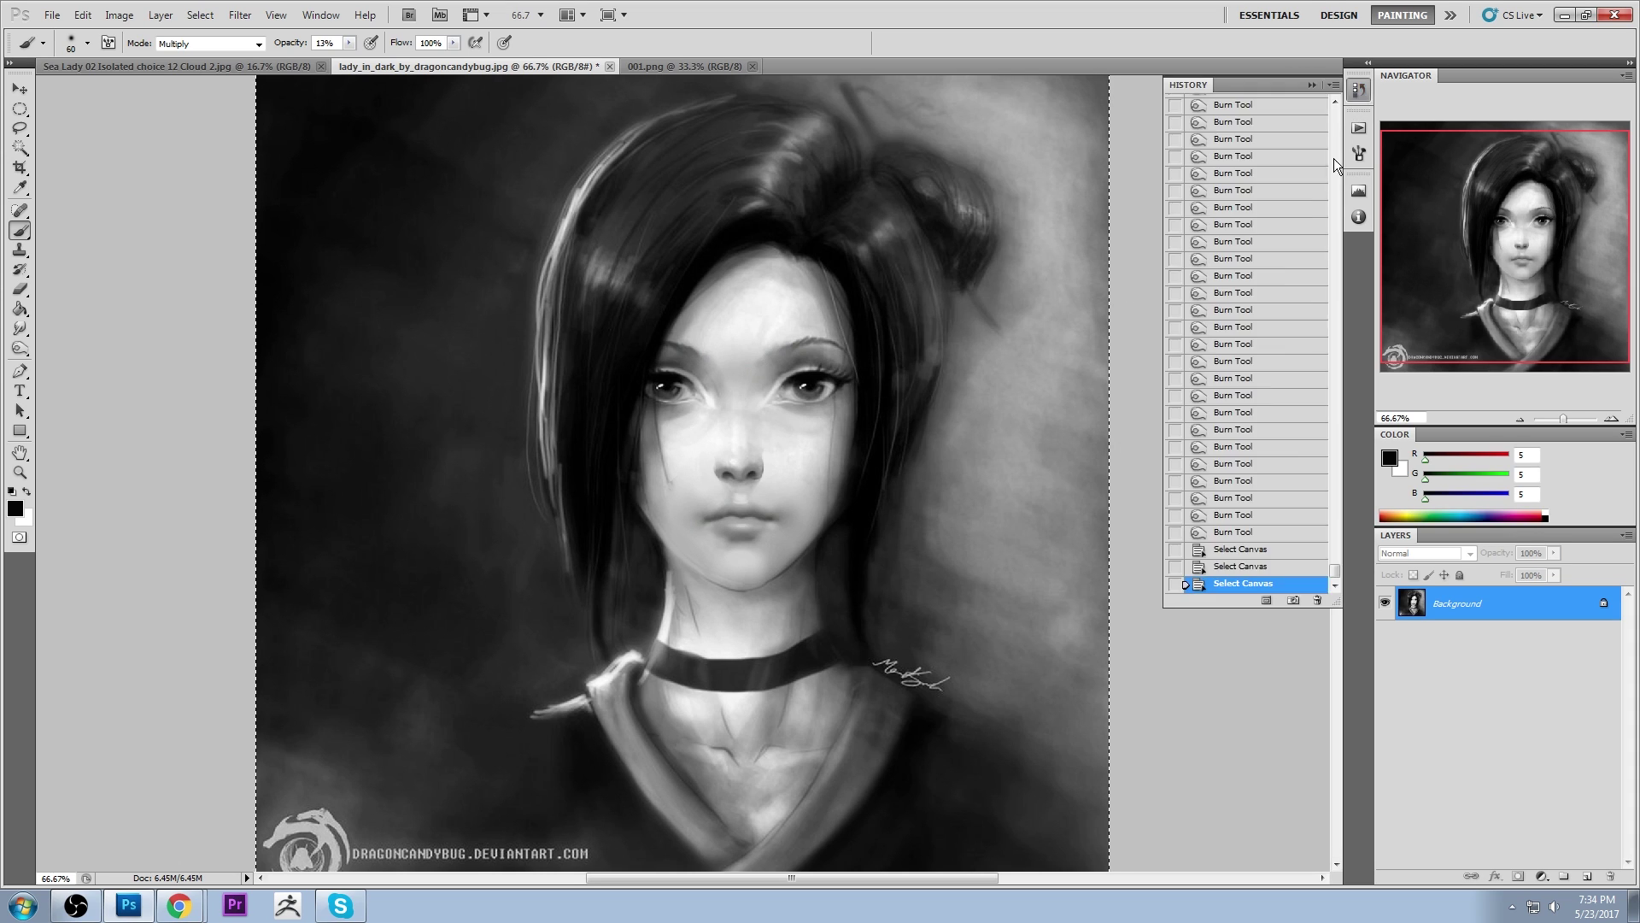
left_click_drag(1335, 575, 1365, 127)
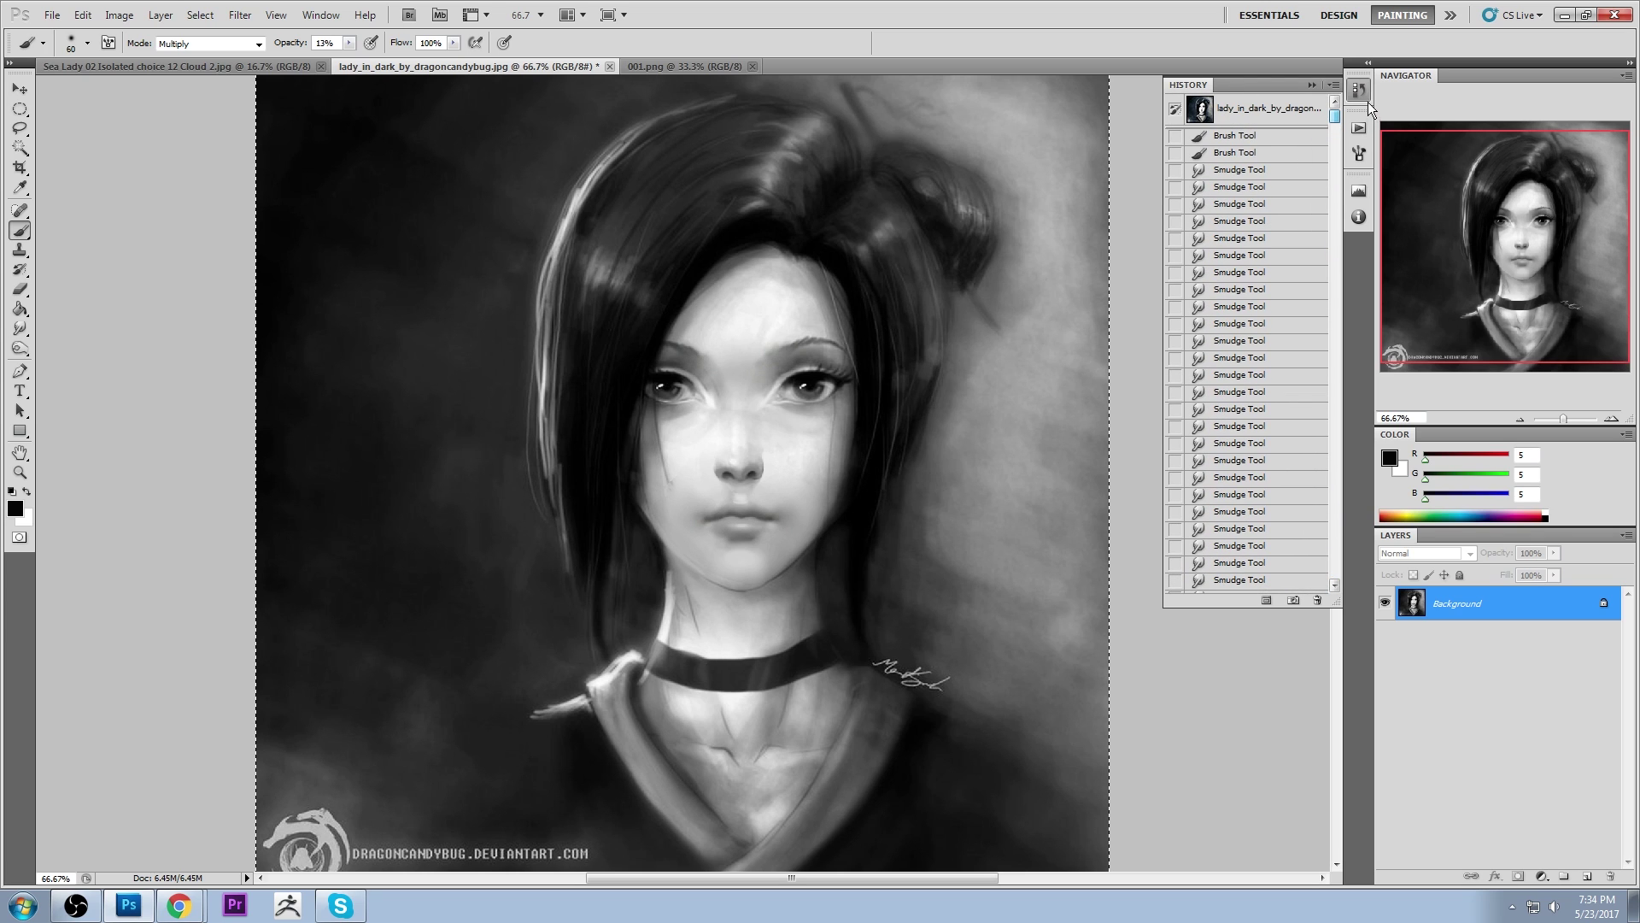
scroll(1274, 143, "down", 15)
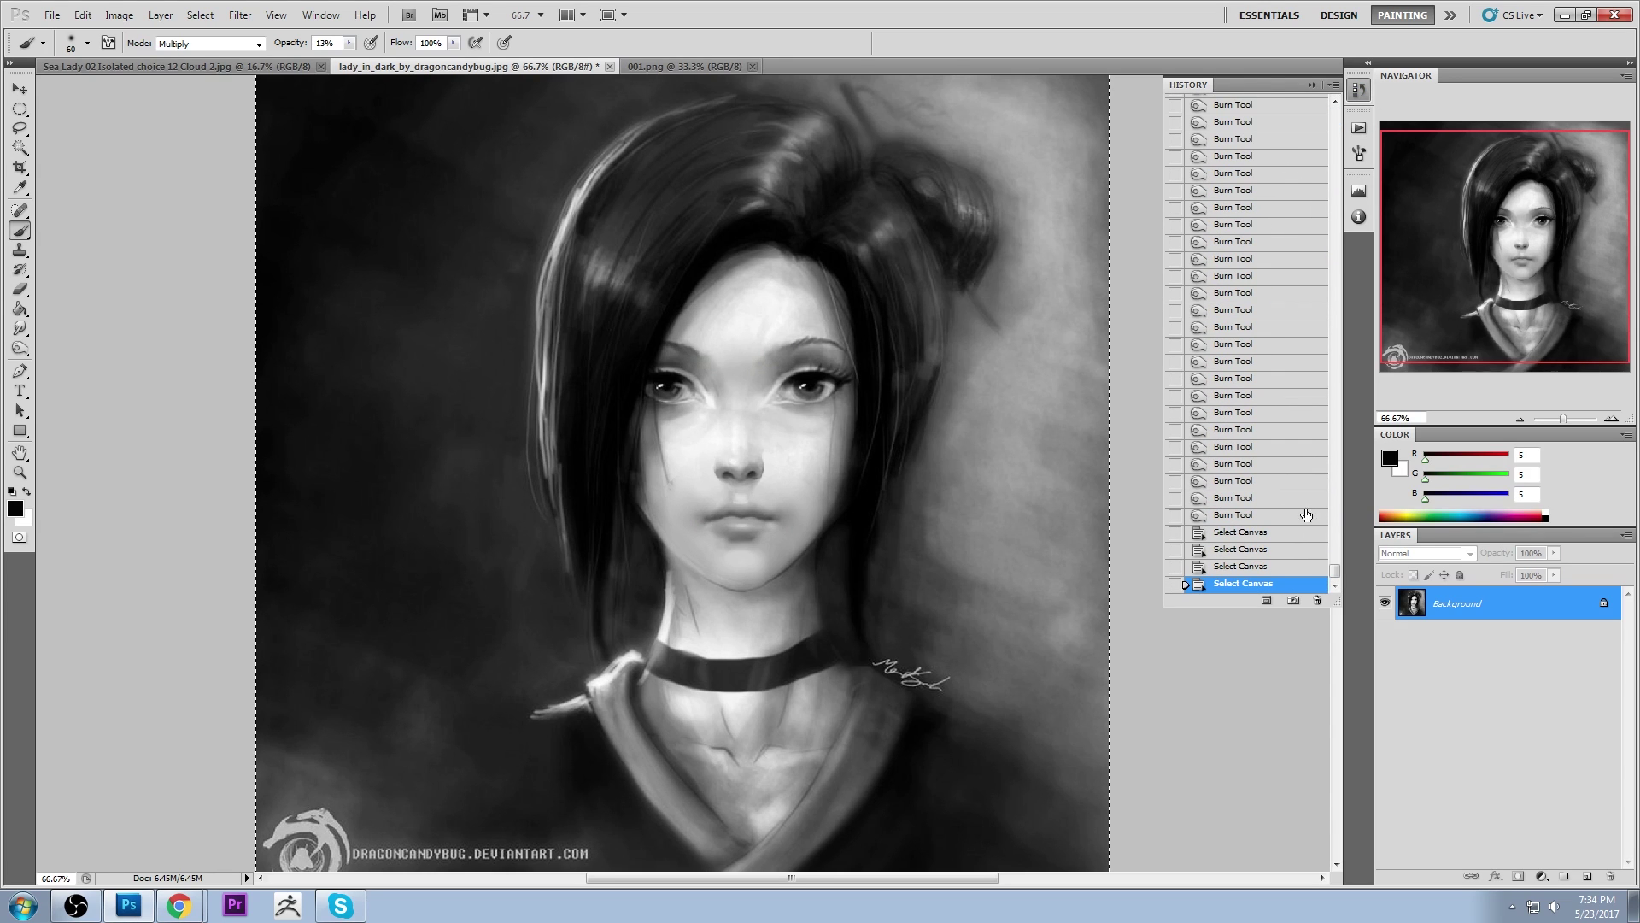
scroll(1273, 129, "up", 15)
left_click(1271, 108)
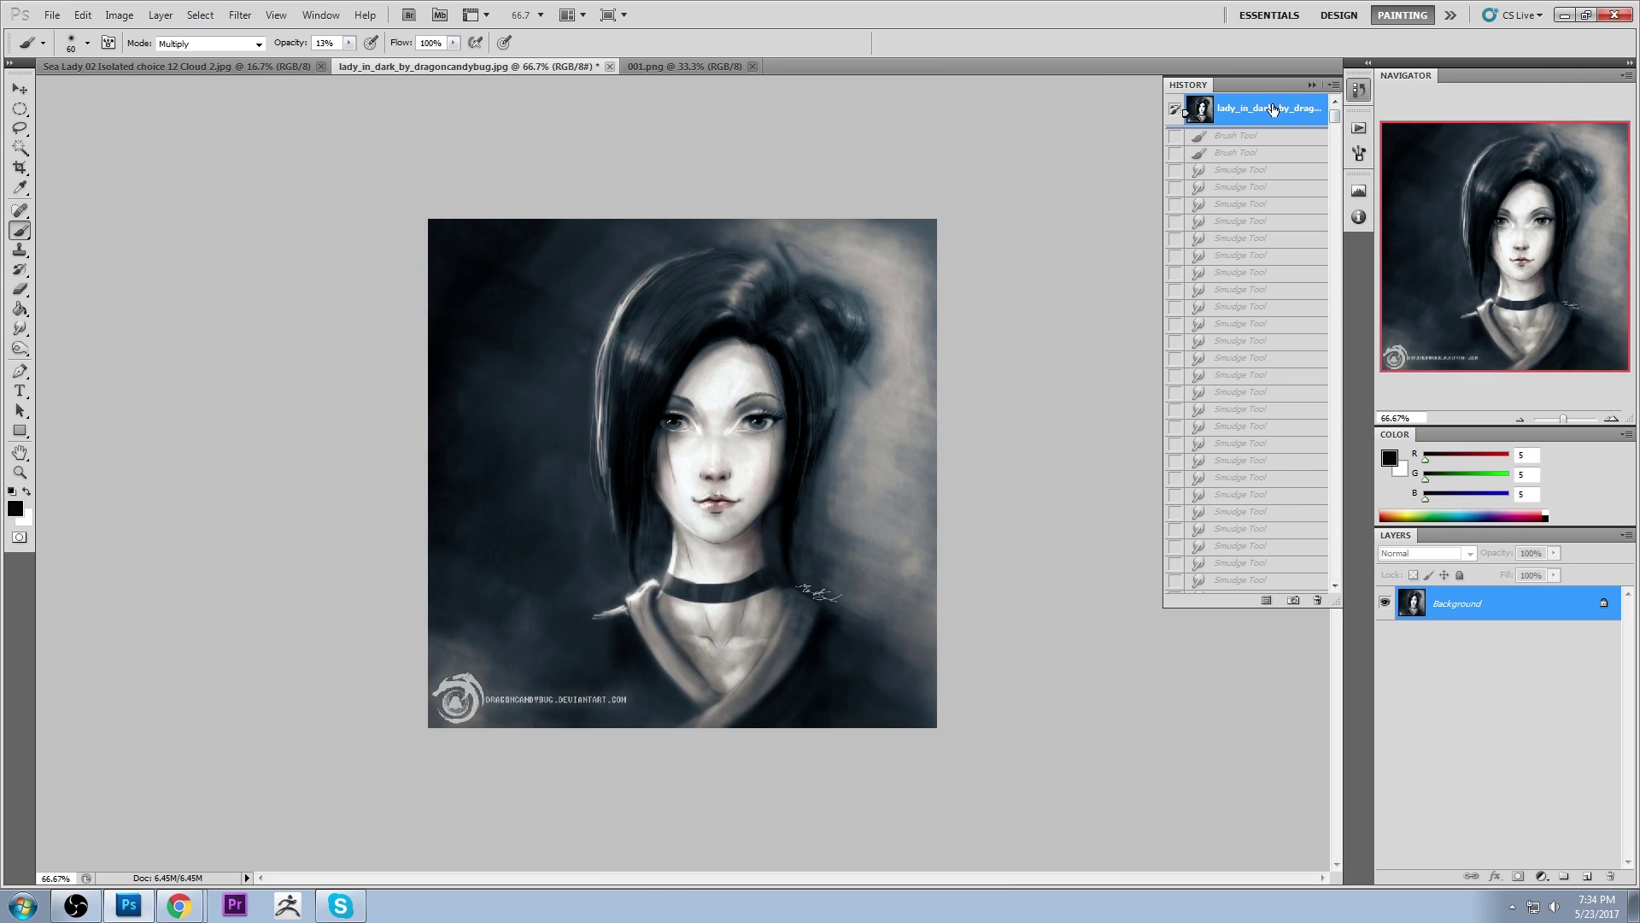
Resize the original image proportionally to 1500 pixels wide and paste the copied greyscale portrait in place as a new layer
left_click(119, 16)
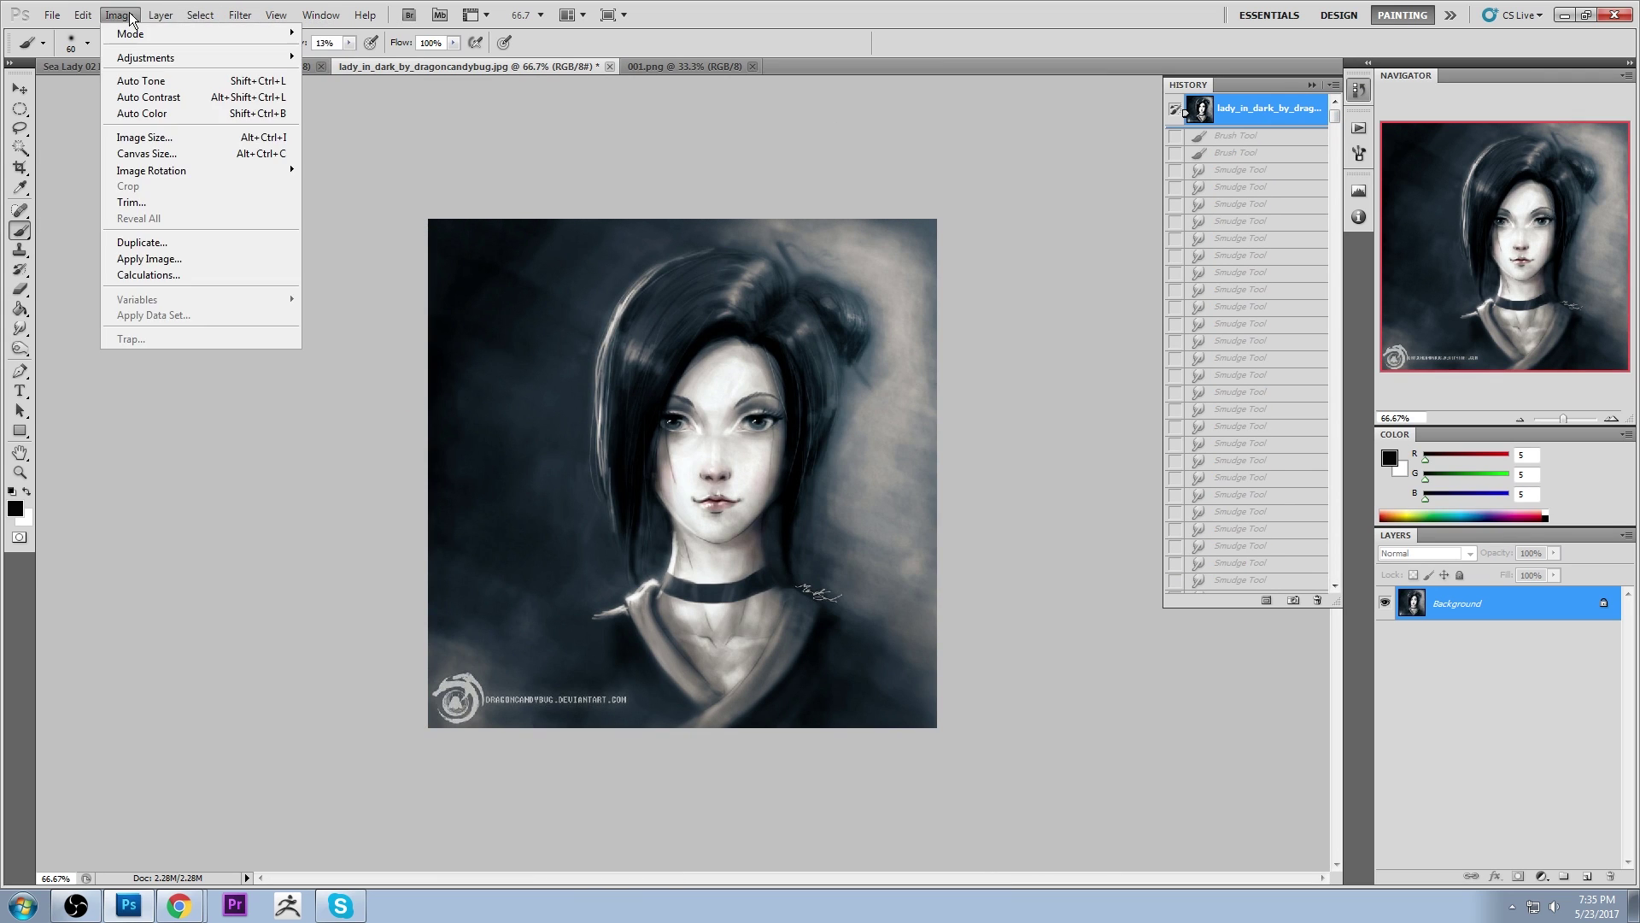
left_click(119, 15)
left_click(119, 16)
left_click(154, 138)
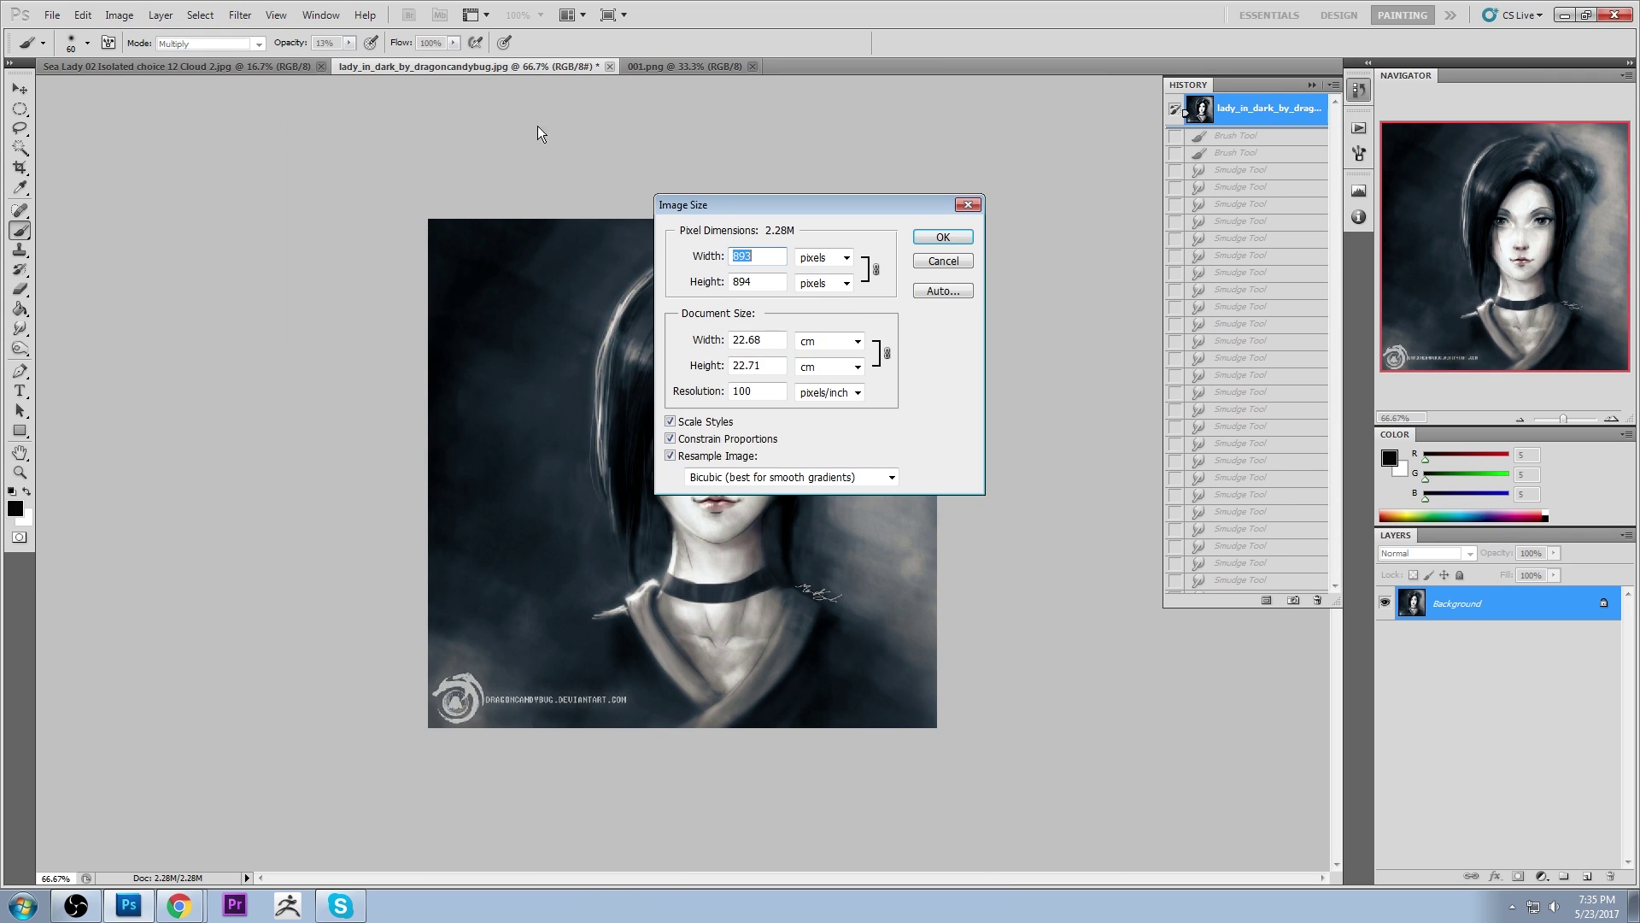
type("1500")
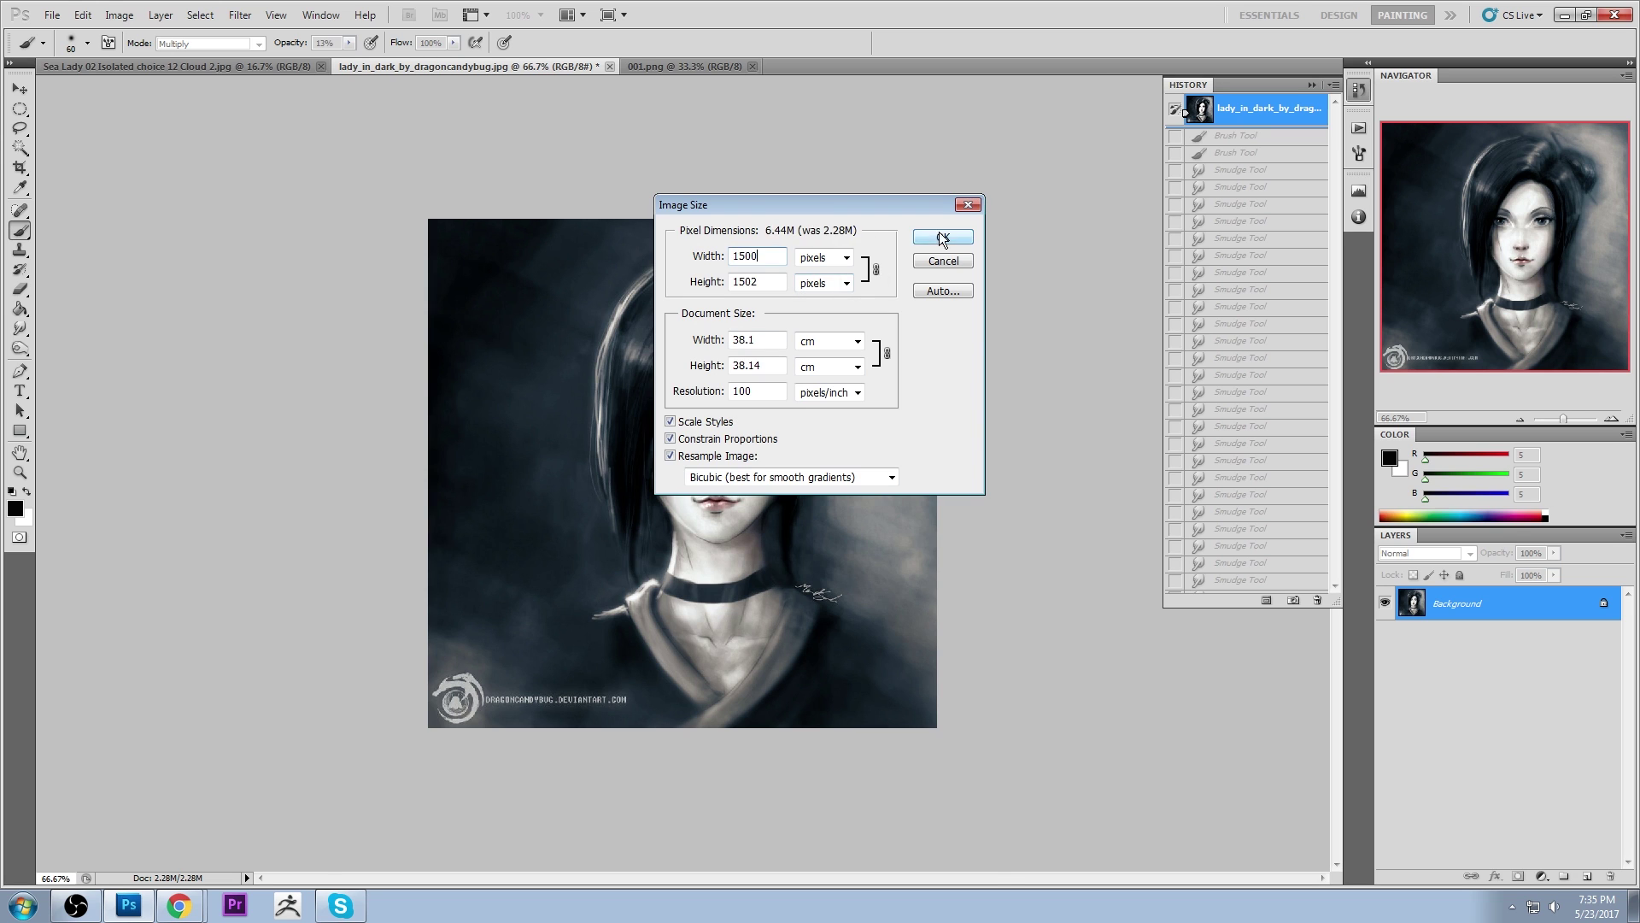
left_click(944, 237)
key("ctrl+shift+v")
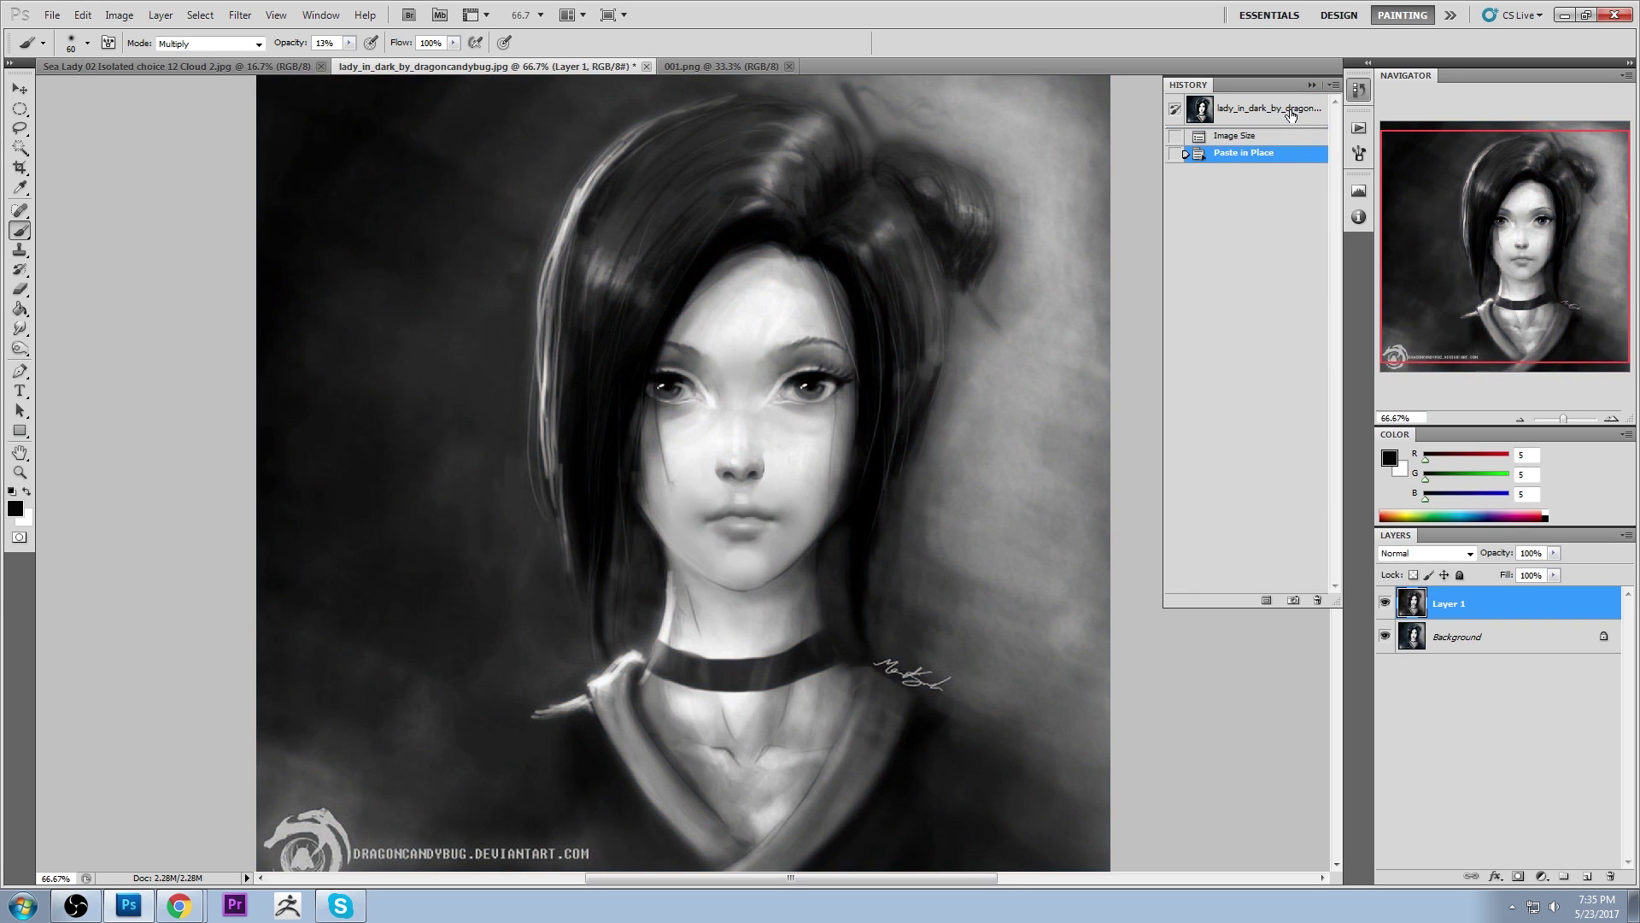
left_click(1311, 85)
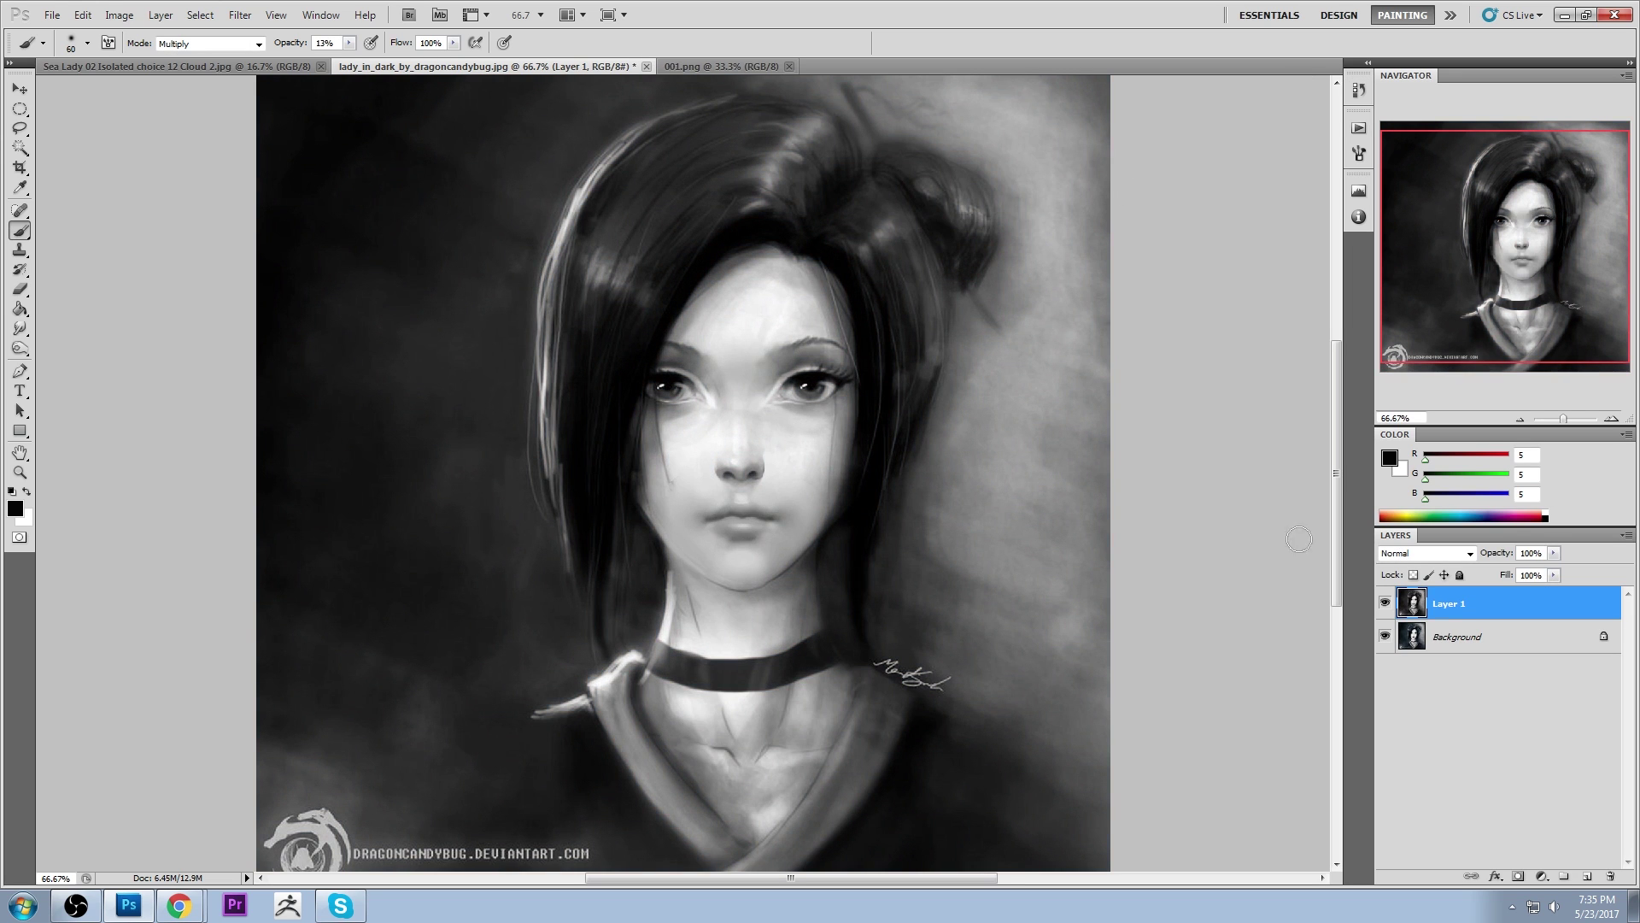
Toggle the visibility of the greyscale portrait layer repeatedly to compare it with the original colour painting beneath
left_click(1385, 605)
left_click(1385, 604)
left_click(1385, 605)
left_click(1385, 604)
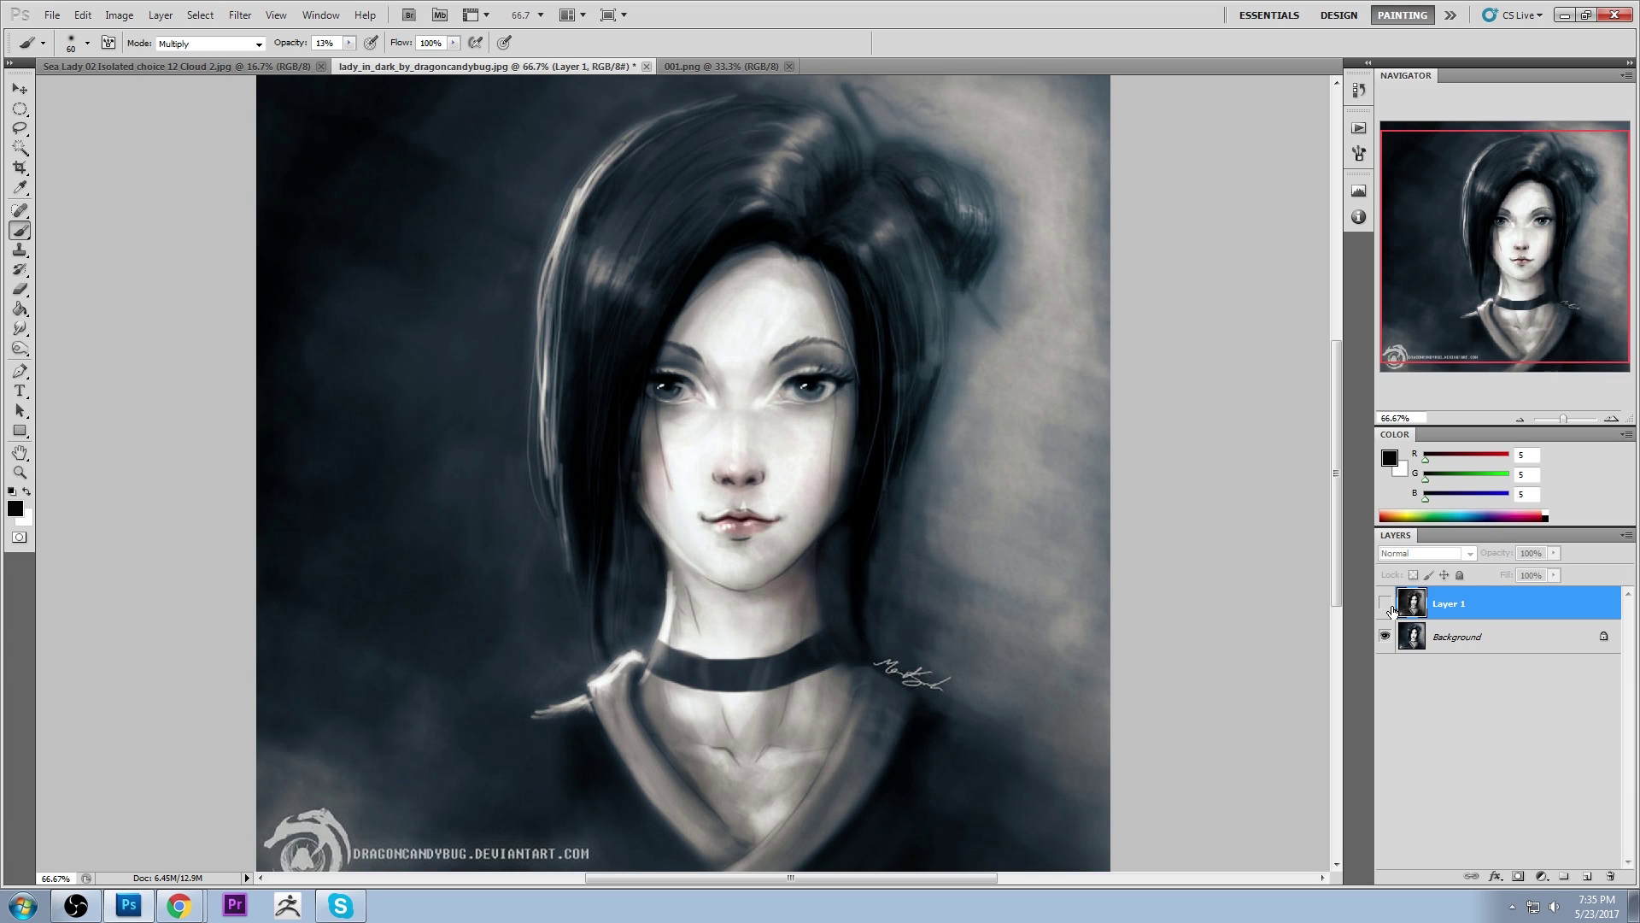
left_click(1386, 605)
left_click(1386, 605)
left_click(1386, 605)
left_click(1386, 605)
left_click(1386, 605)
left_click(1386, 605)
left_click(1386, 605)
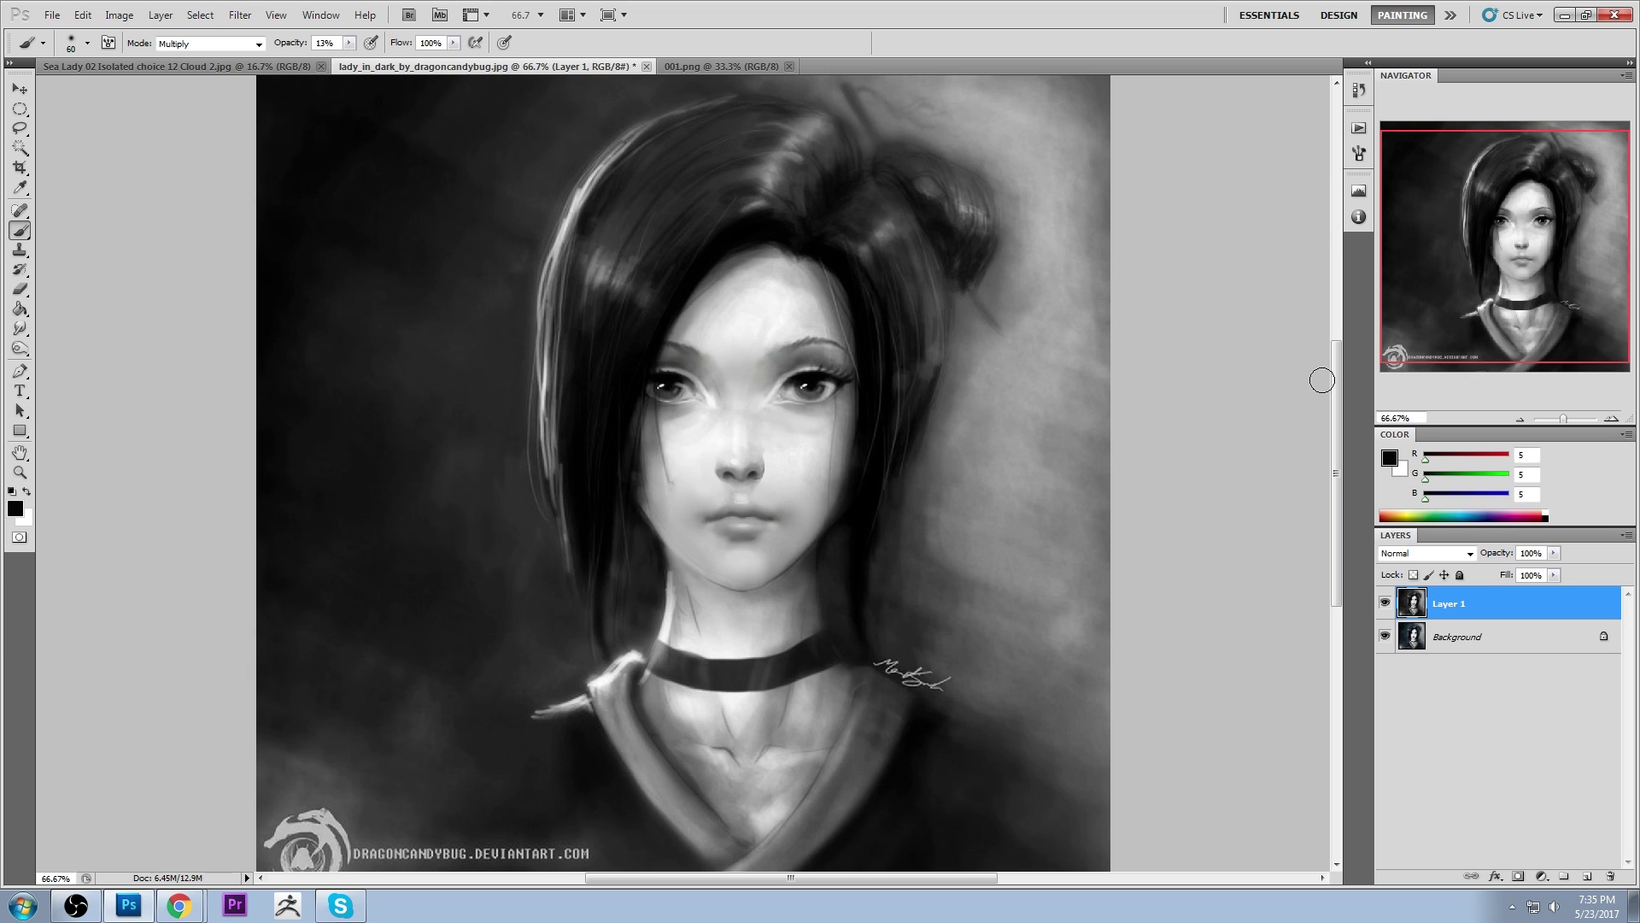
Hide the greyscale portrait layer, make the Background layer active, and sample the light skin tone from the cheek
left_click(1385, 602)
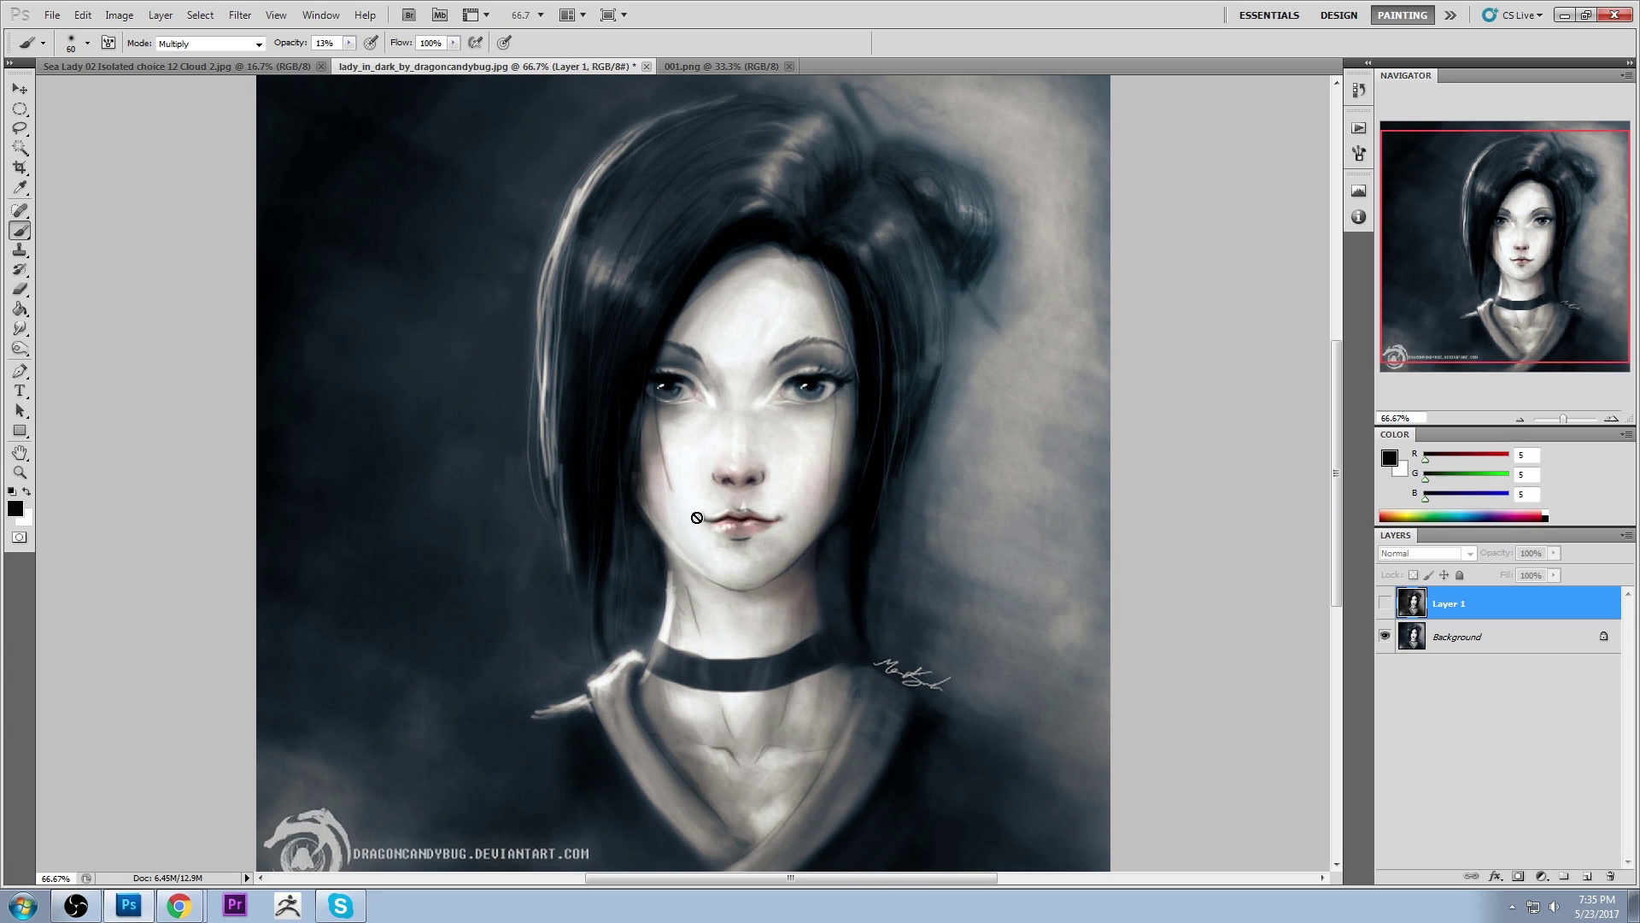
left_click(798, 458, "alt")
key("alt+bracketleft")
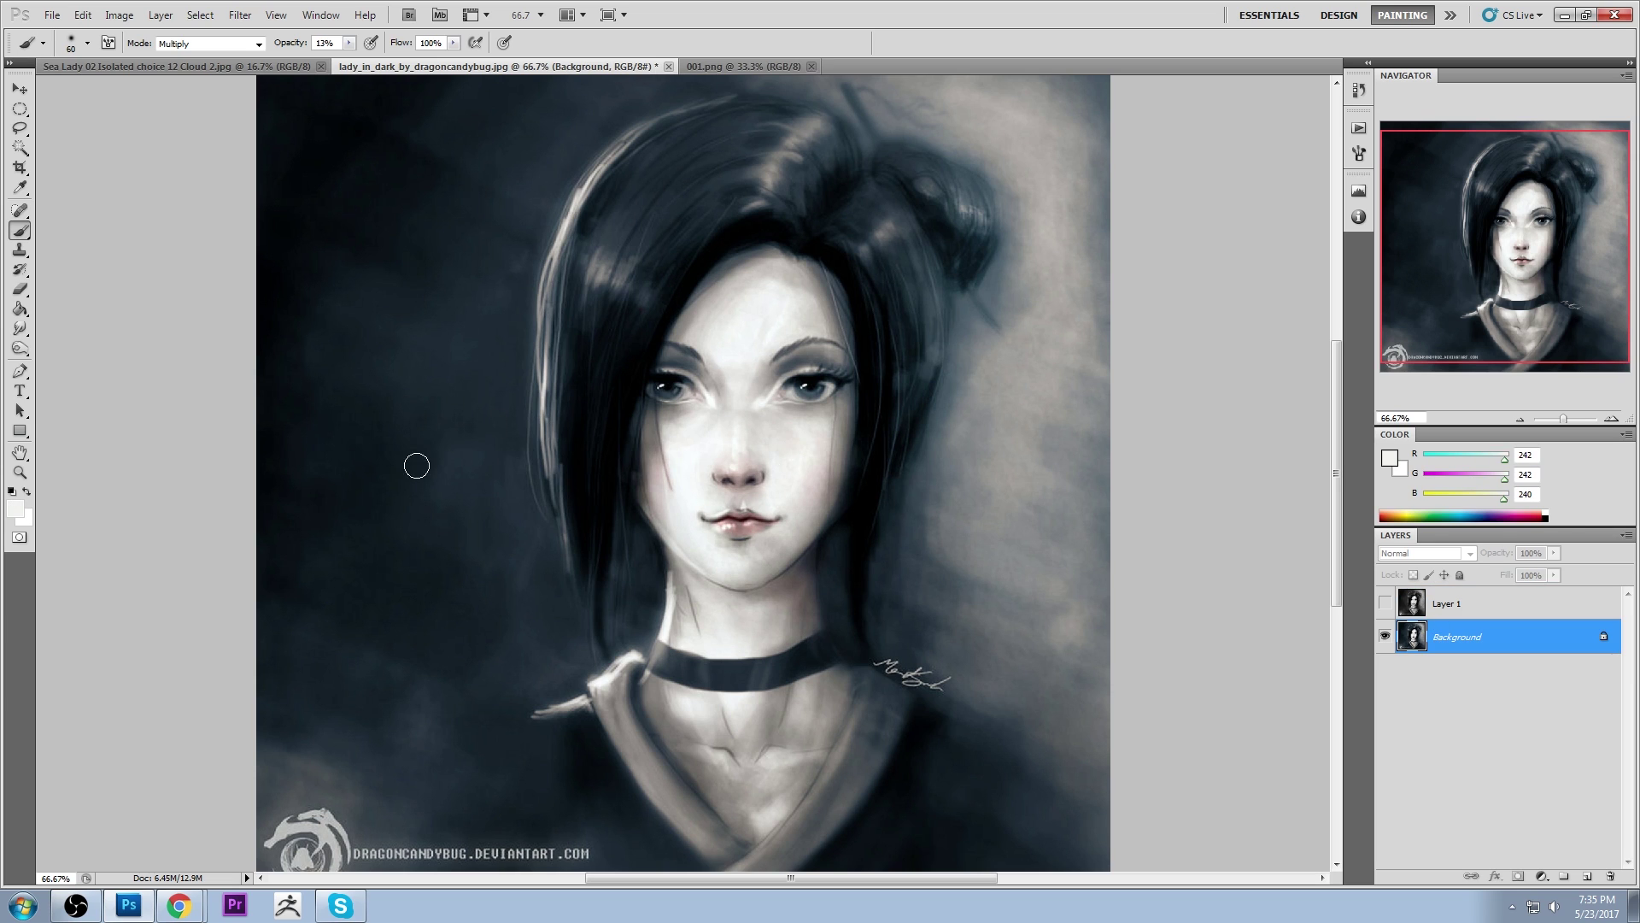
Set the brush to Normal blending mode at 100% opacity
left_click(181, 42)
left_click(207, 58)
left_click(350, 43)
key("0")
Sketch a small face with two eyes and a wavy mouth on the dark area beside the portrait, and undo the strokes
mouse_move(340, 320)
left_mouse_down()
mouse_move(340, 342)
mouse_move(376, 341)
left_mouse_up()
left_click_drag(313, 377, 418, 372)
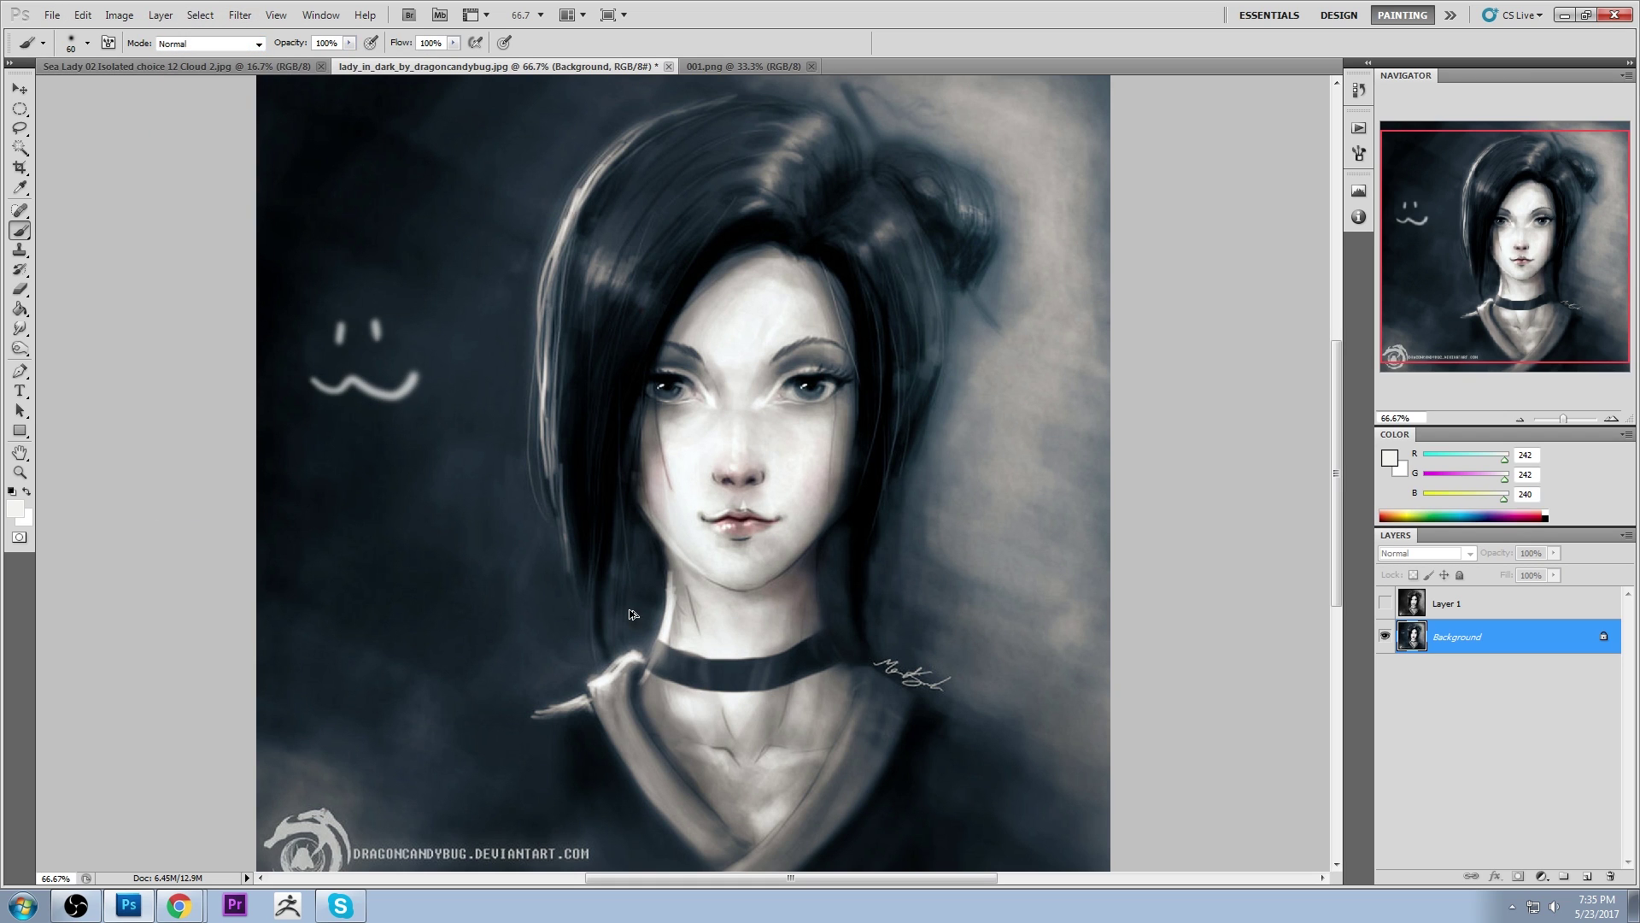
key("ctrl+alt+z")
key("ctrl+alt+z")
key("ctrl+alt+z")
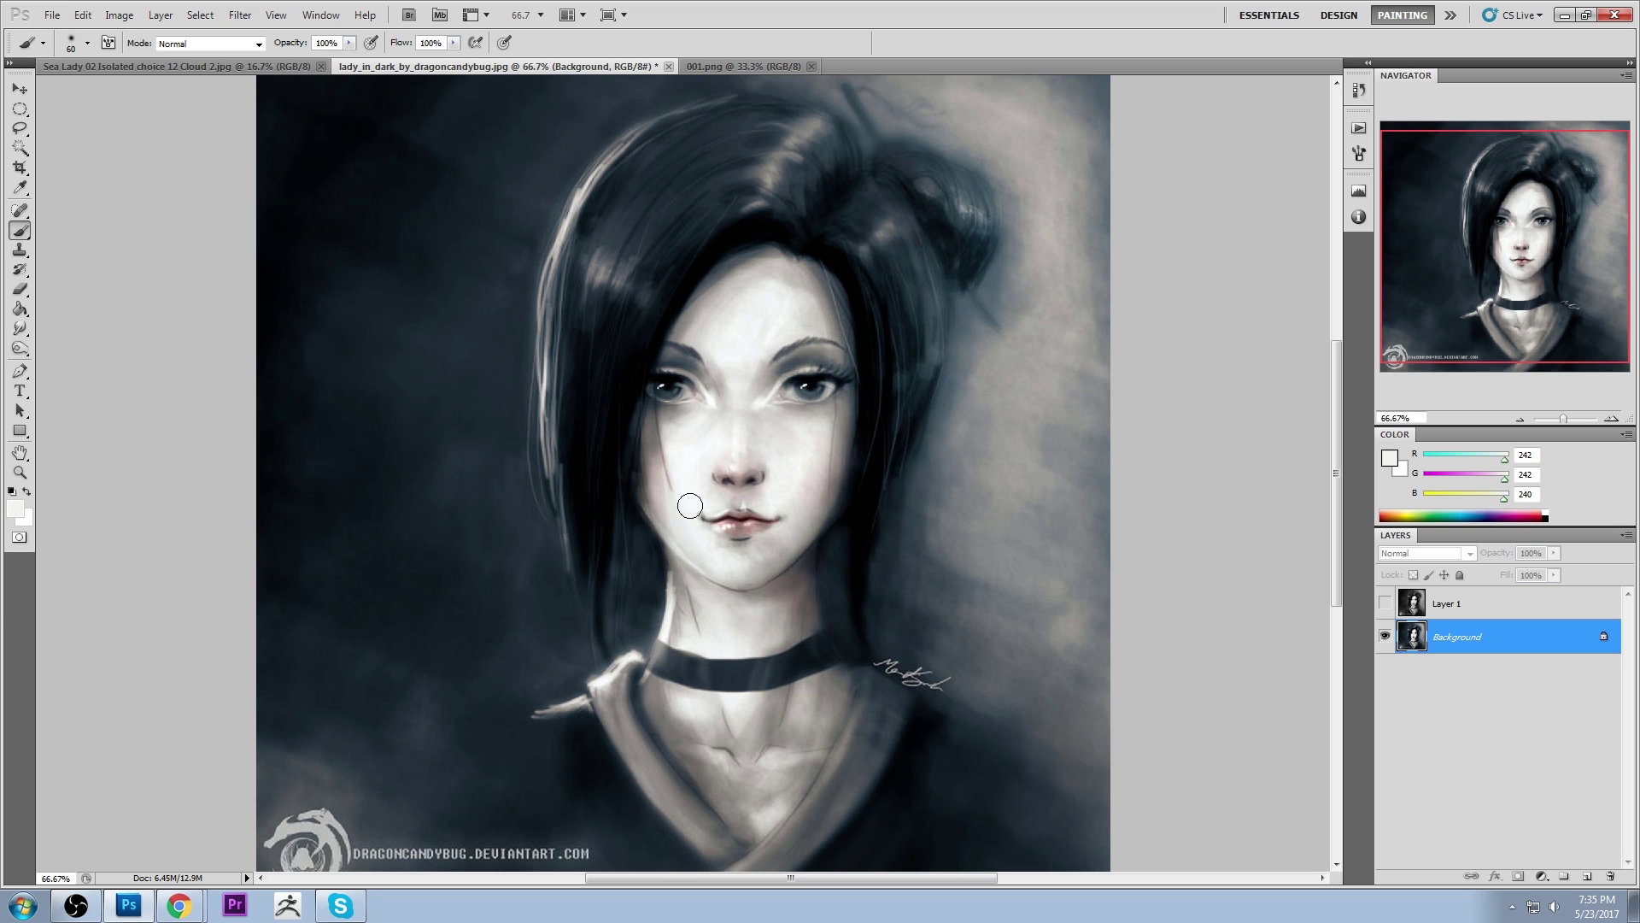
Show and select Layer 1, and darken the inner end of the right eyebrow with black sampled from the eye, using a 125 px brush
left_click(1386, 604)
left_click(1457, 604)
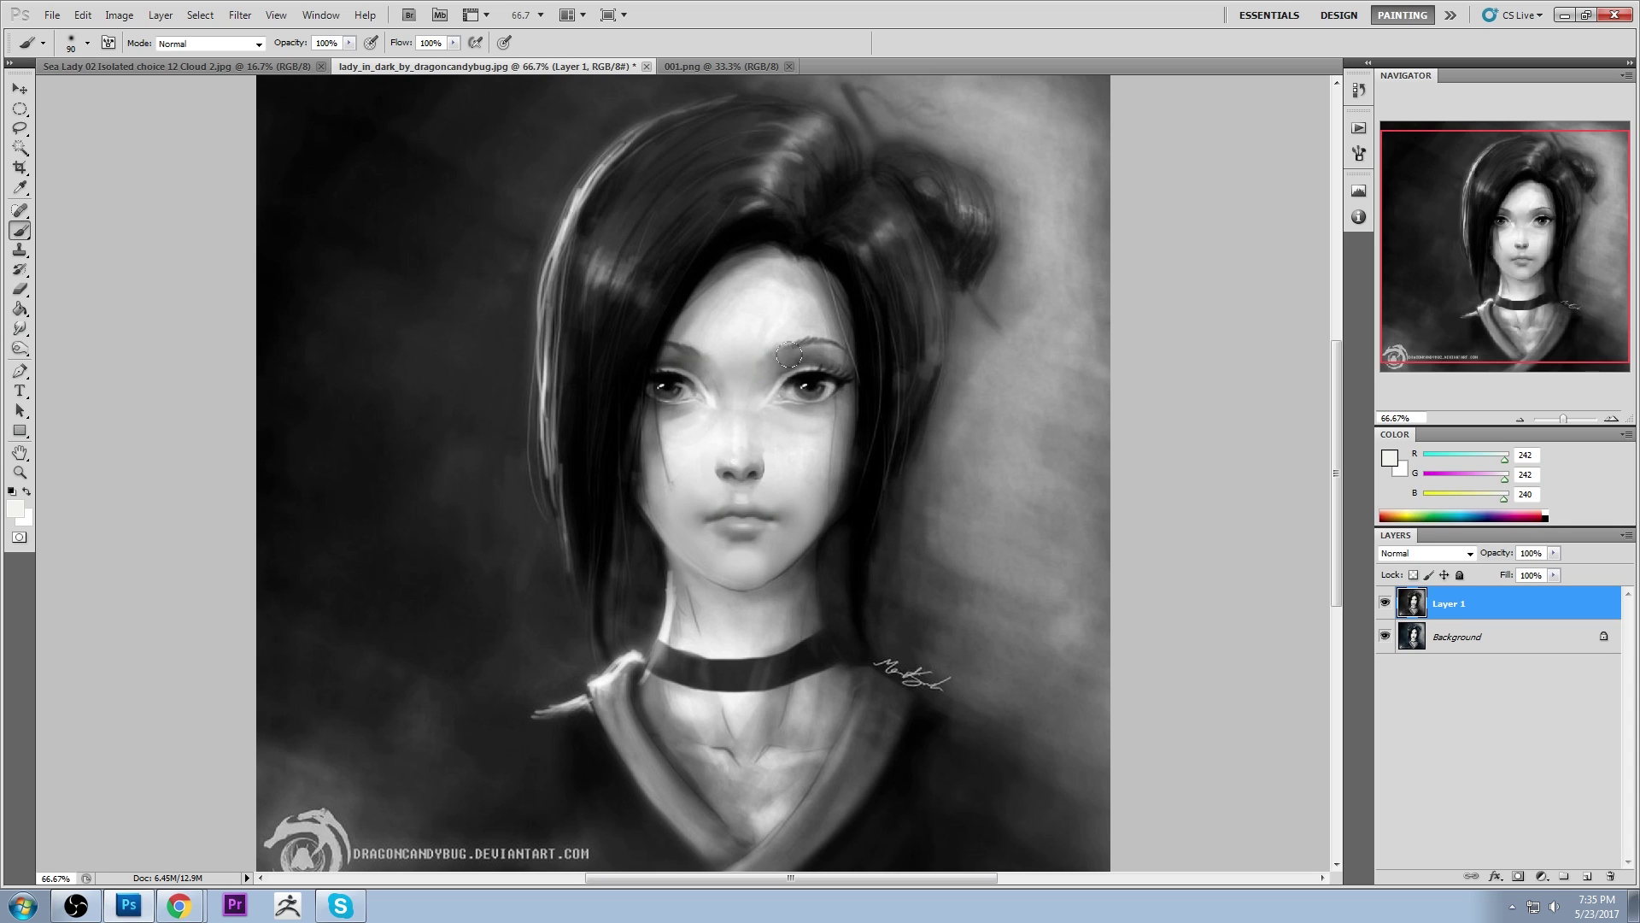
key("bracketright")
key("bracketright")
key("bracketright")
key("bracketright")
key("bracketright")
left_click(810, 370, "alt")
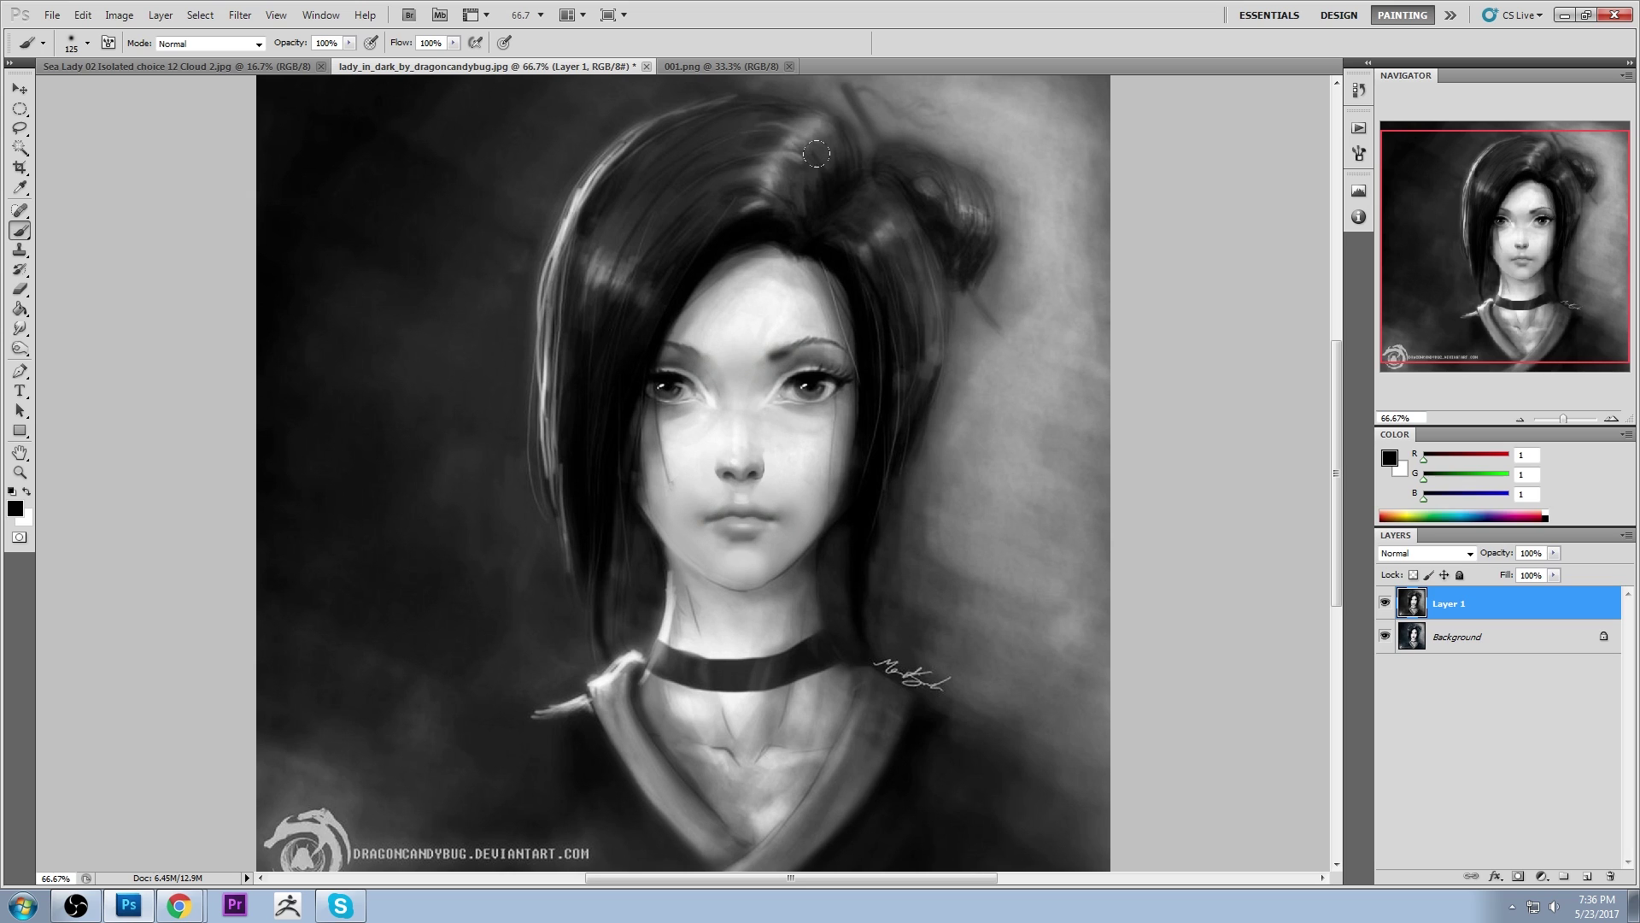
Set the brush opacity to 57% and refine the inner ends of both eyebrows with sampled skin and near-black tones
left_click(348, 42)
left_click_drag(350, 59, 312, 59)
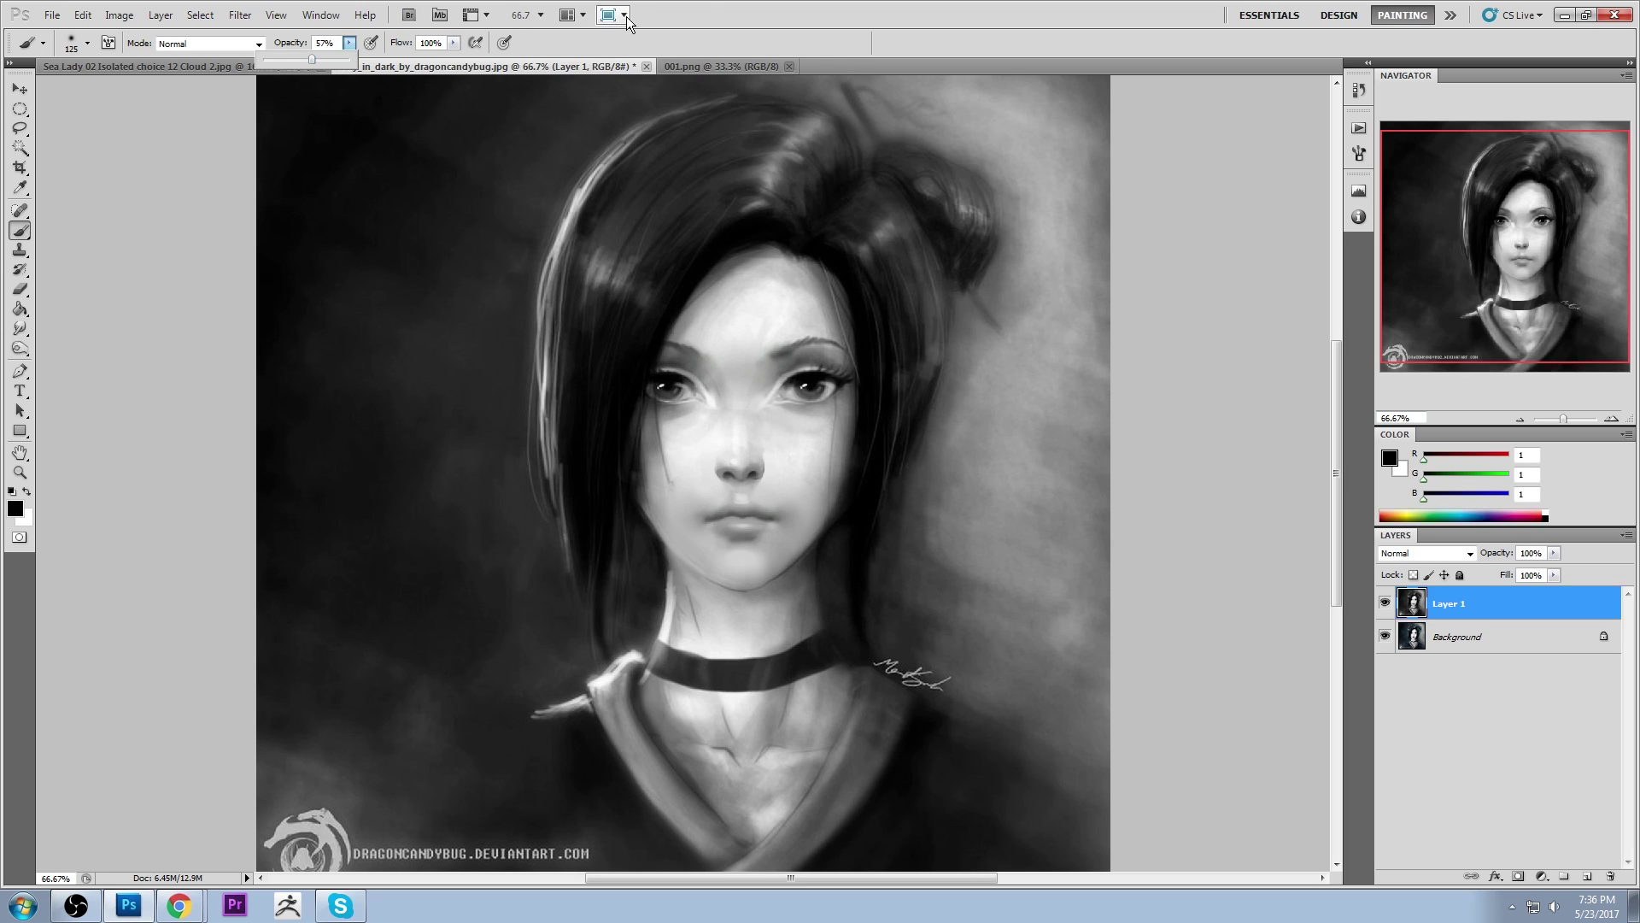
left_click(759, 330)
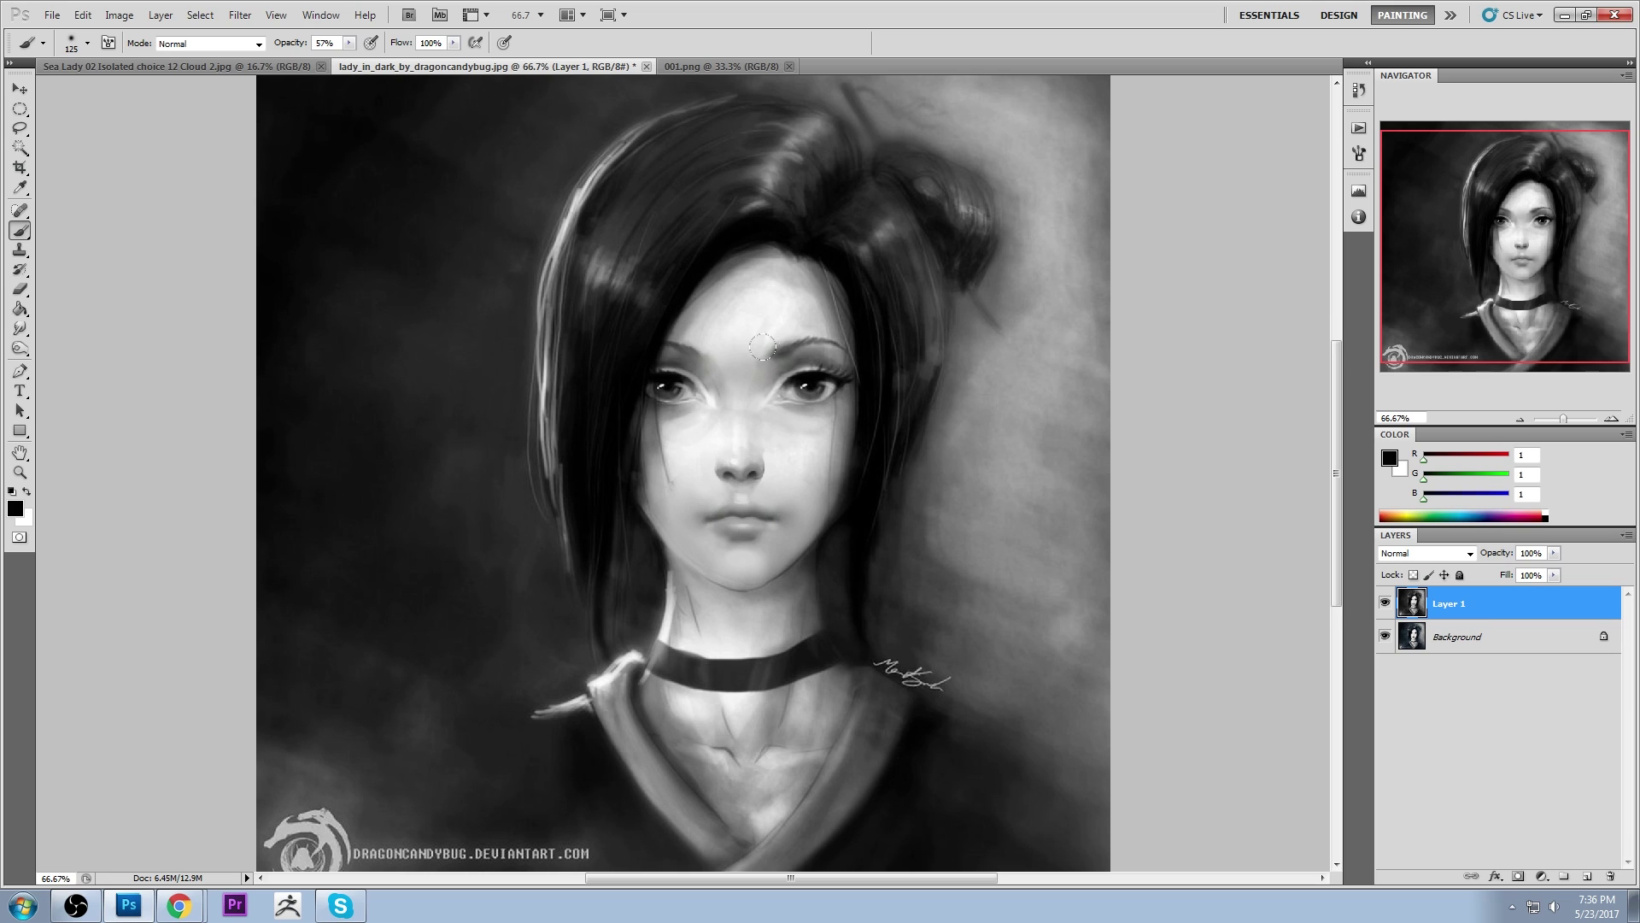
left_click(801, 320, "alt")
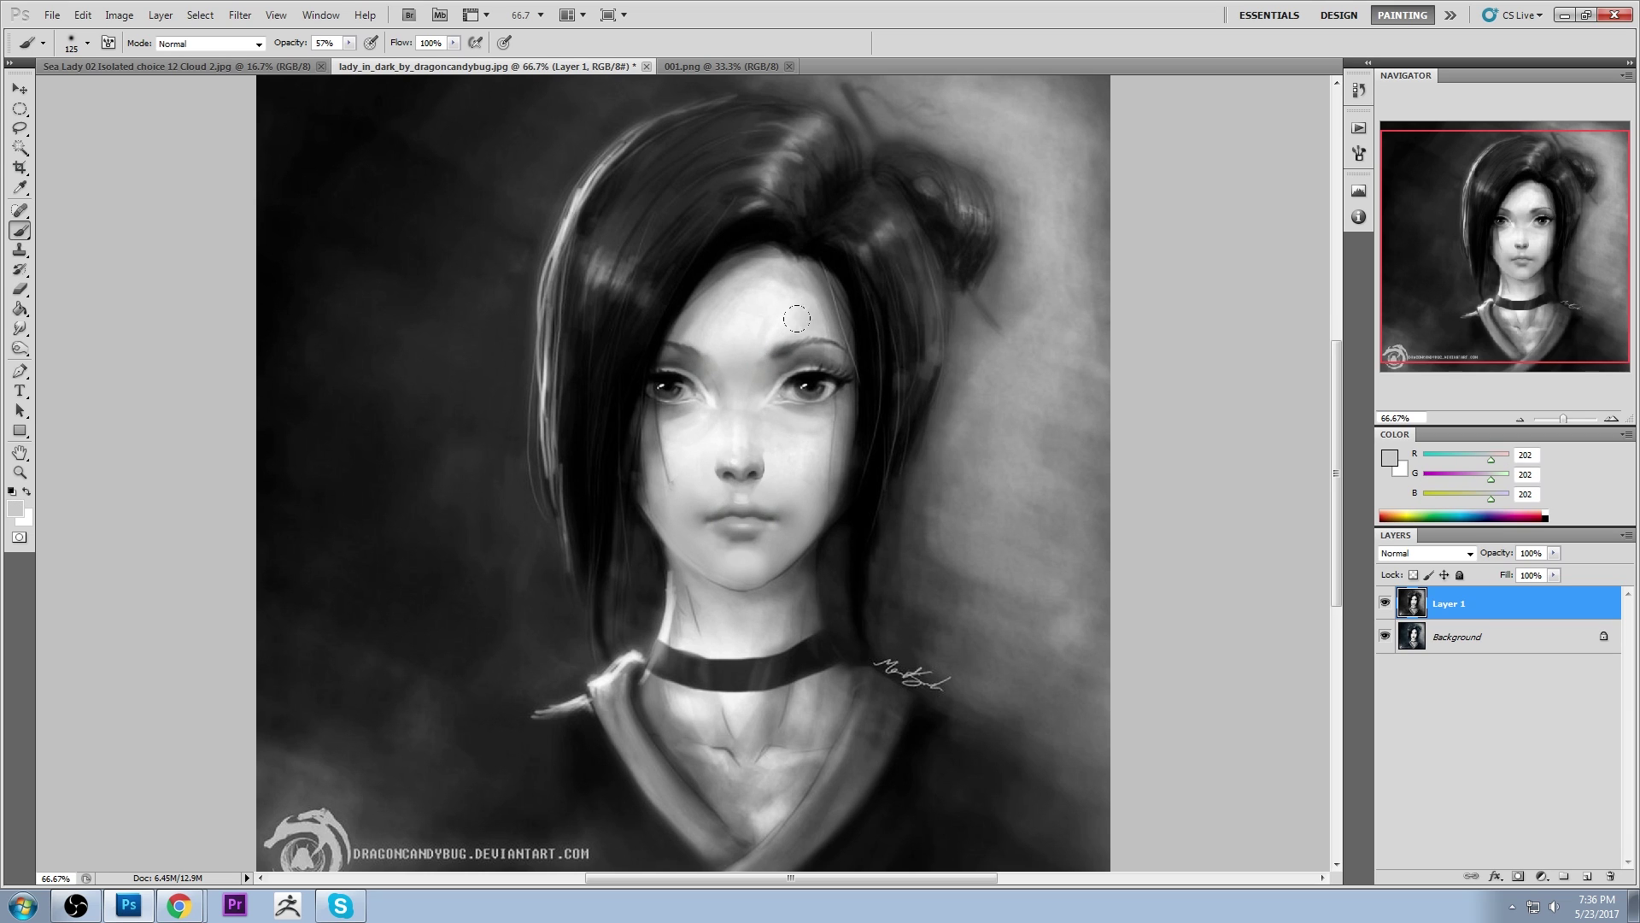
left_click(240, 15)
left_click(806, 370, "alt")
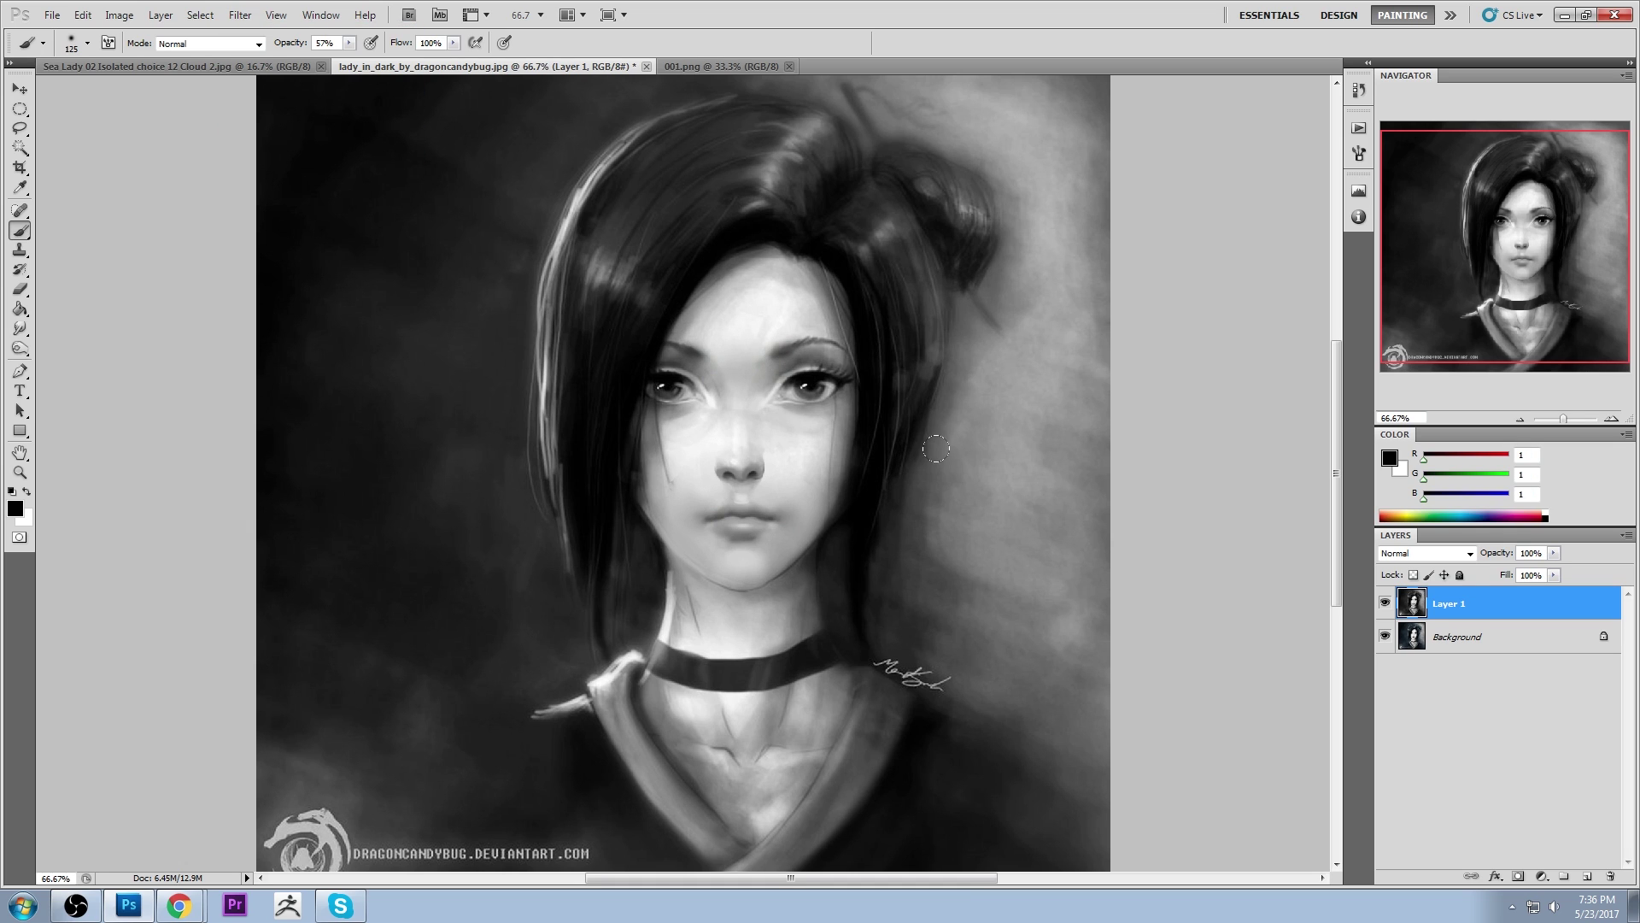
Apply Liquify to Layer 1 with a brush size of 106, adjusting the shapes of the mouth and eyebrows
left_click(240, 14)
left_click(262, 126)
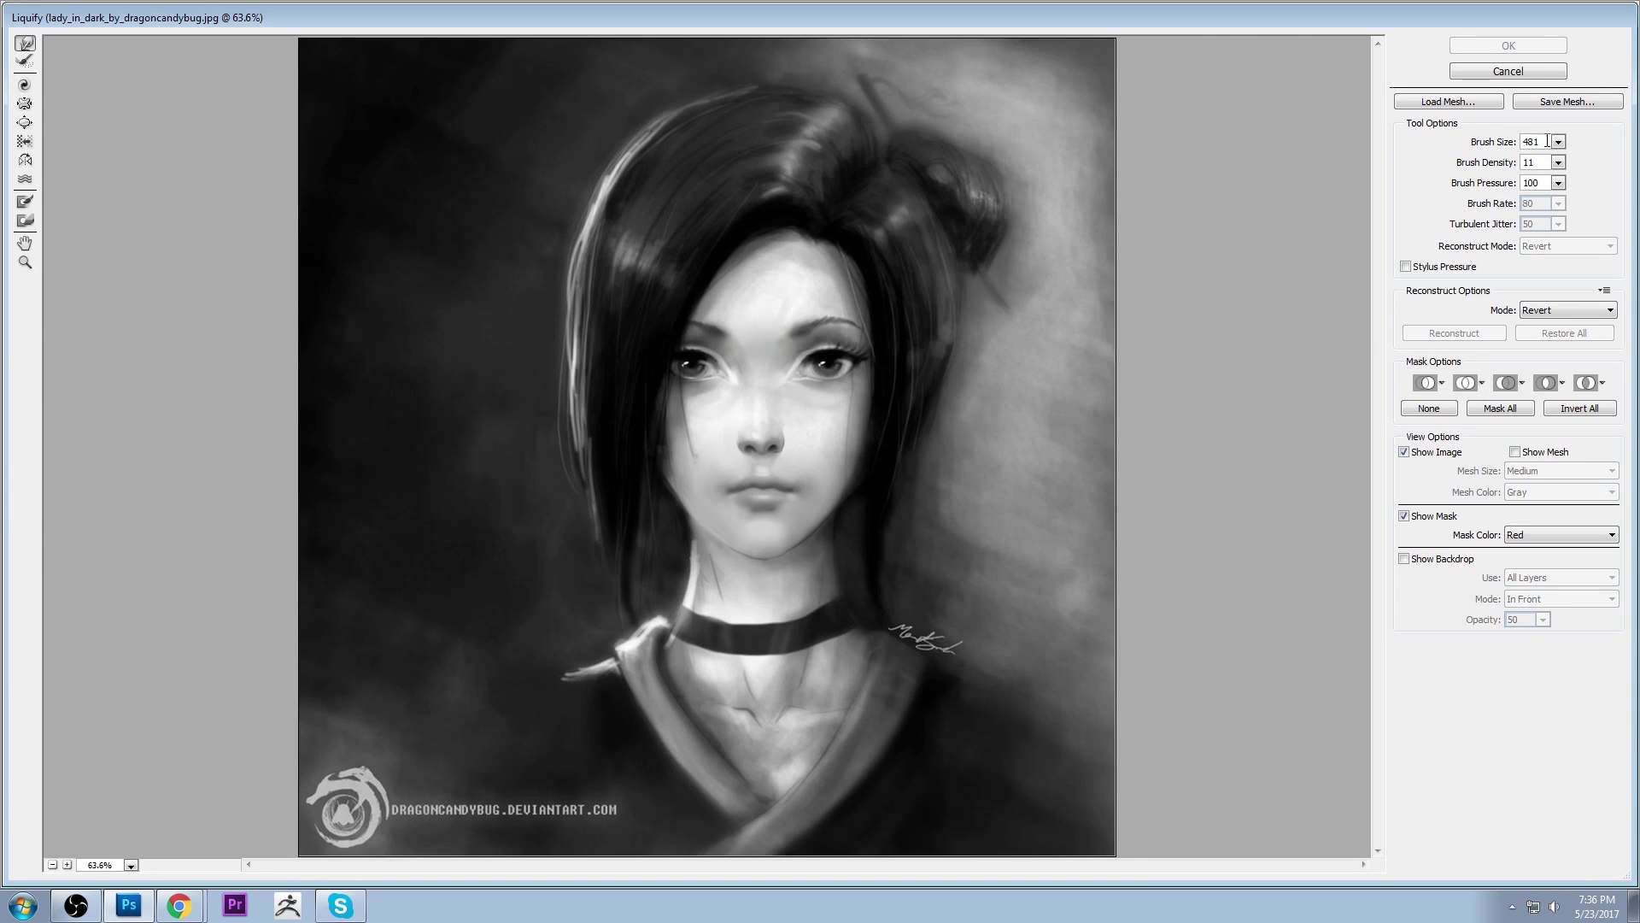
left_click(1559, 142)
left_click(1479, 162)
left_click_drag(728, 490, 793, 483)
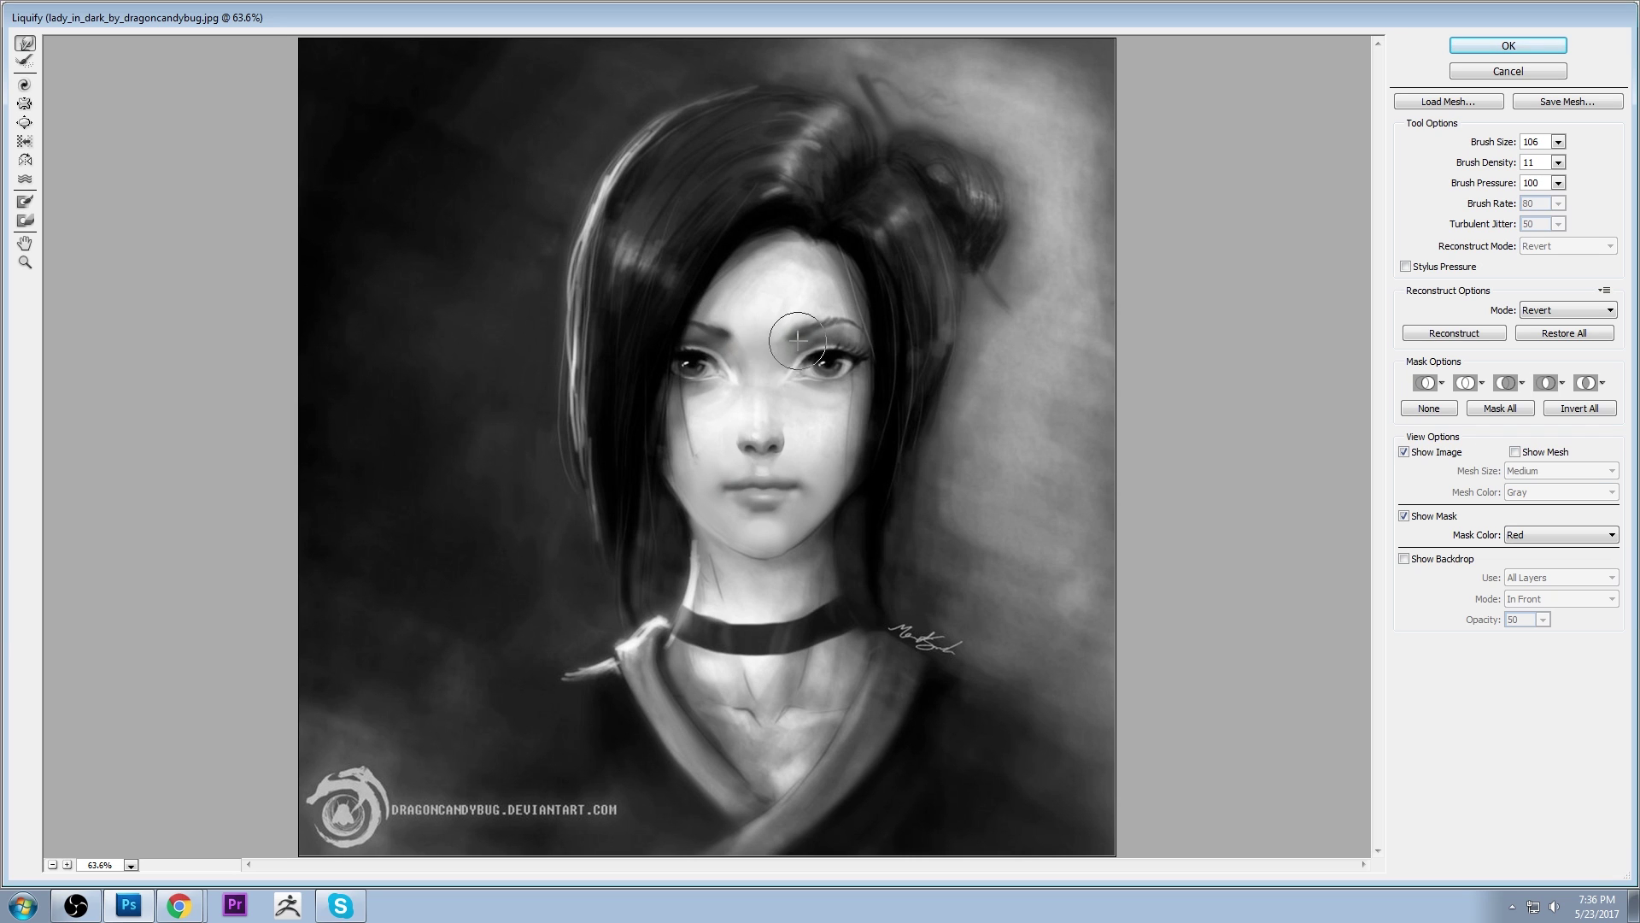
left_click(1509, 45)
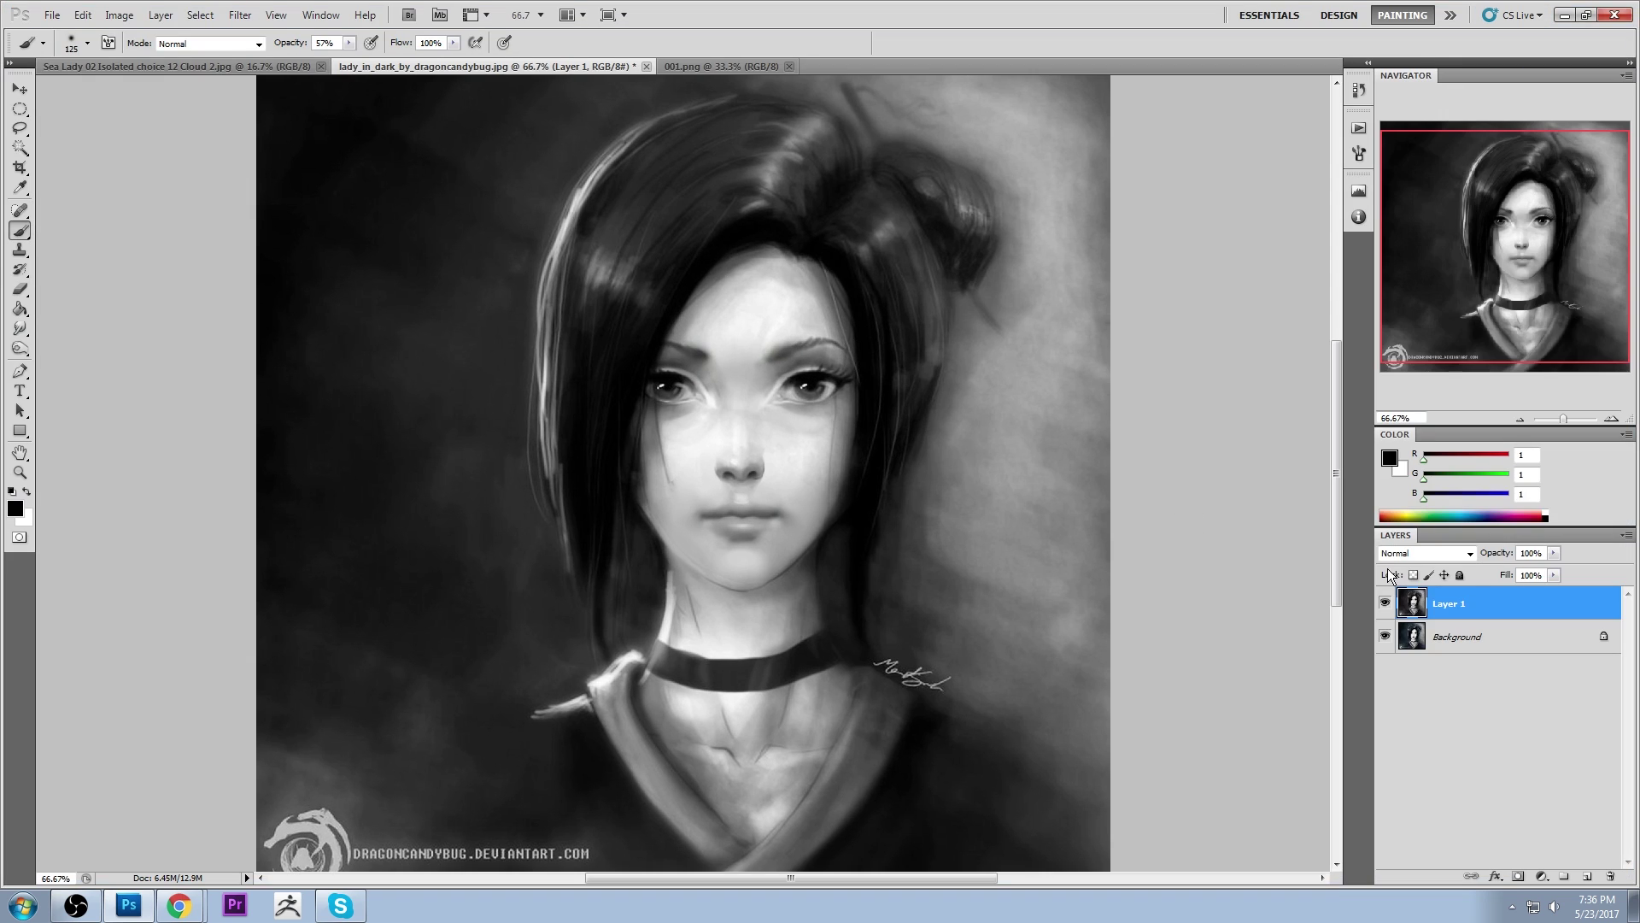
Toggle the visibility of Layer 1 repeatedly to compare the retouched face with the version underneath
left_click(1373, 600)
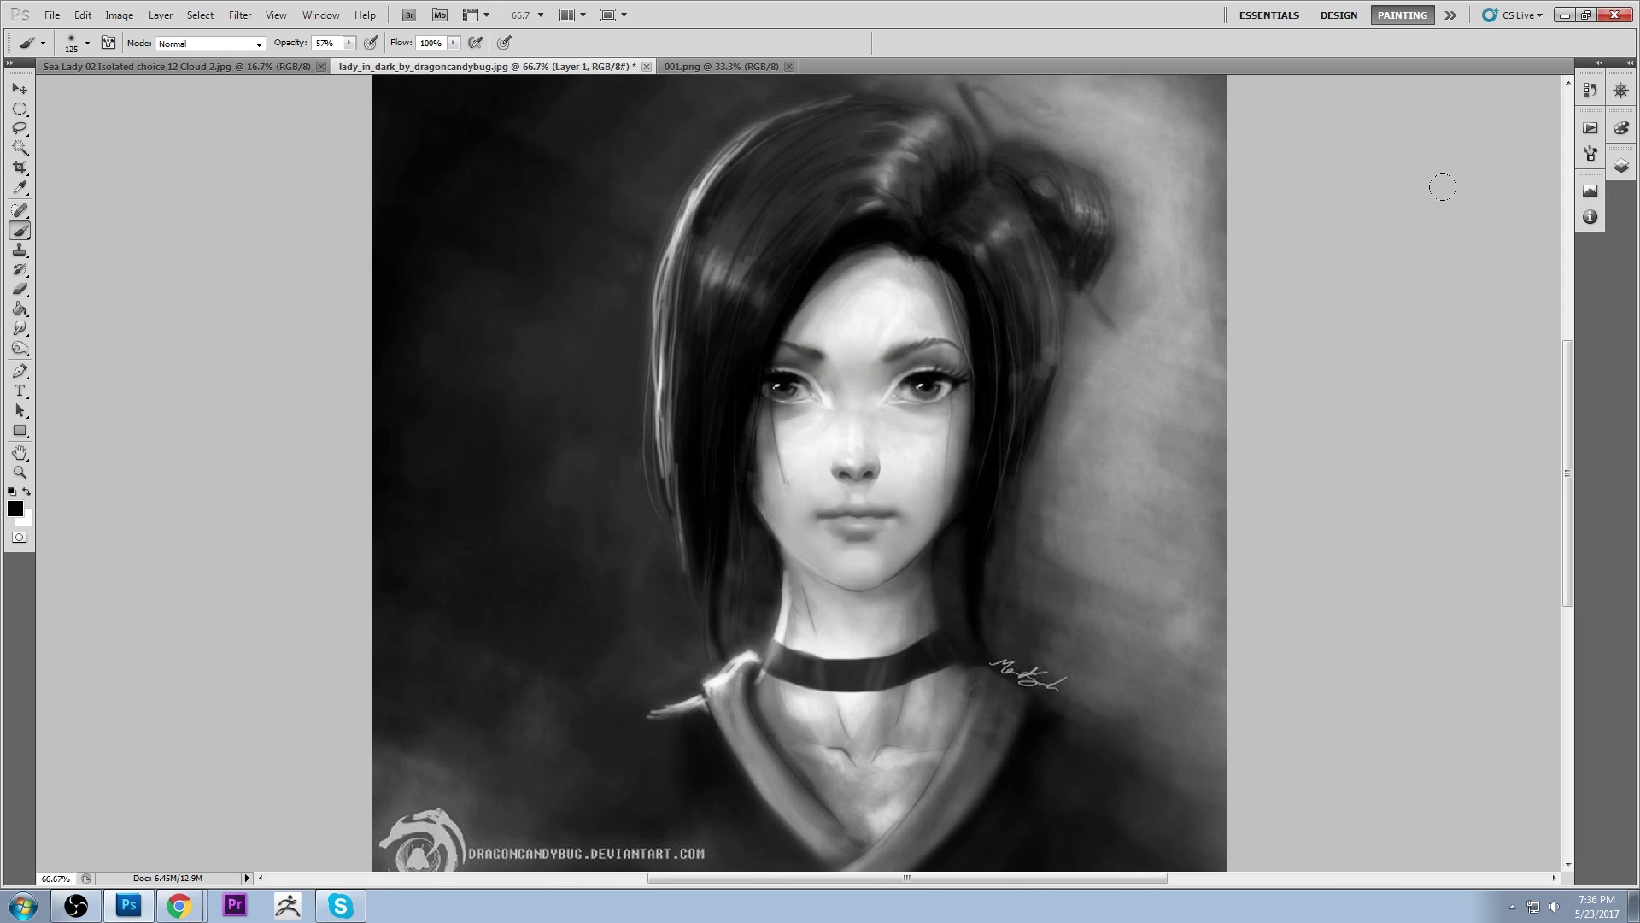
left_click(1626, 67)
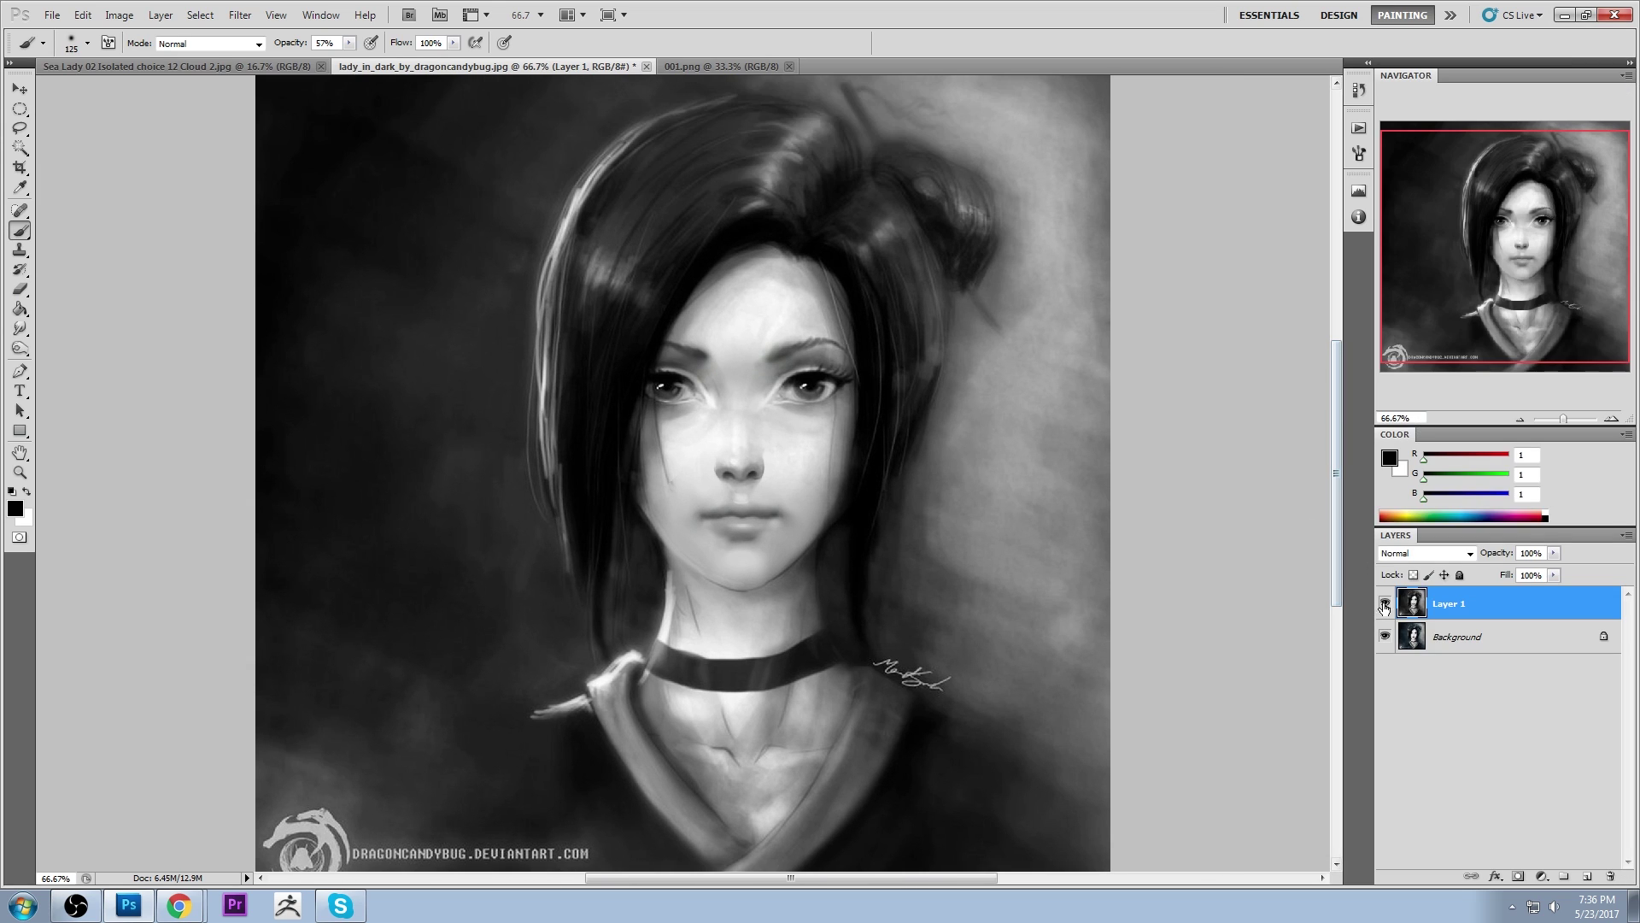
left_click(1386, 604)
left_click(1386, 605)
left_click(1386, 604)
left_click(1386, 605)
left_click(1385, 604)
left_click(1386, 604)
left_click(647, 66)
left_click(753, 349)
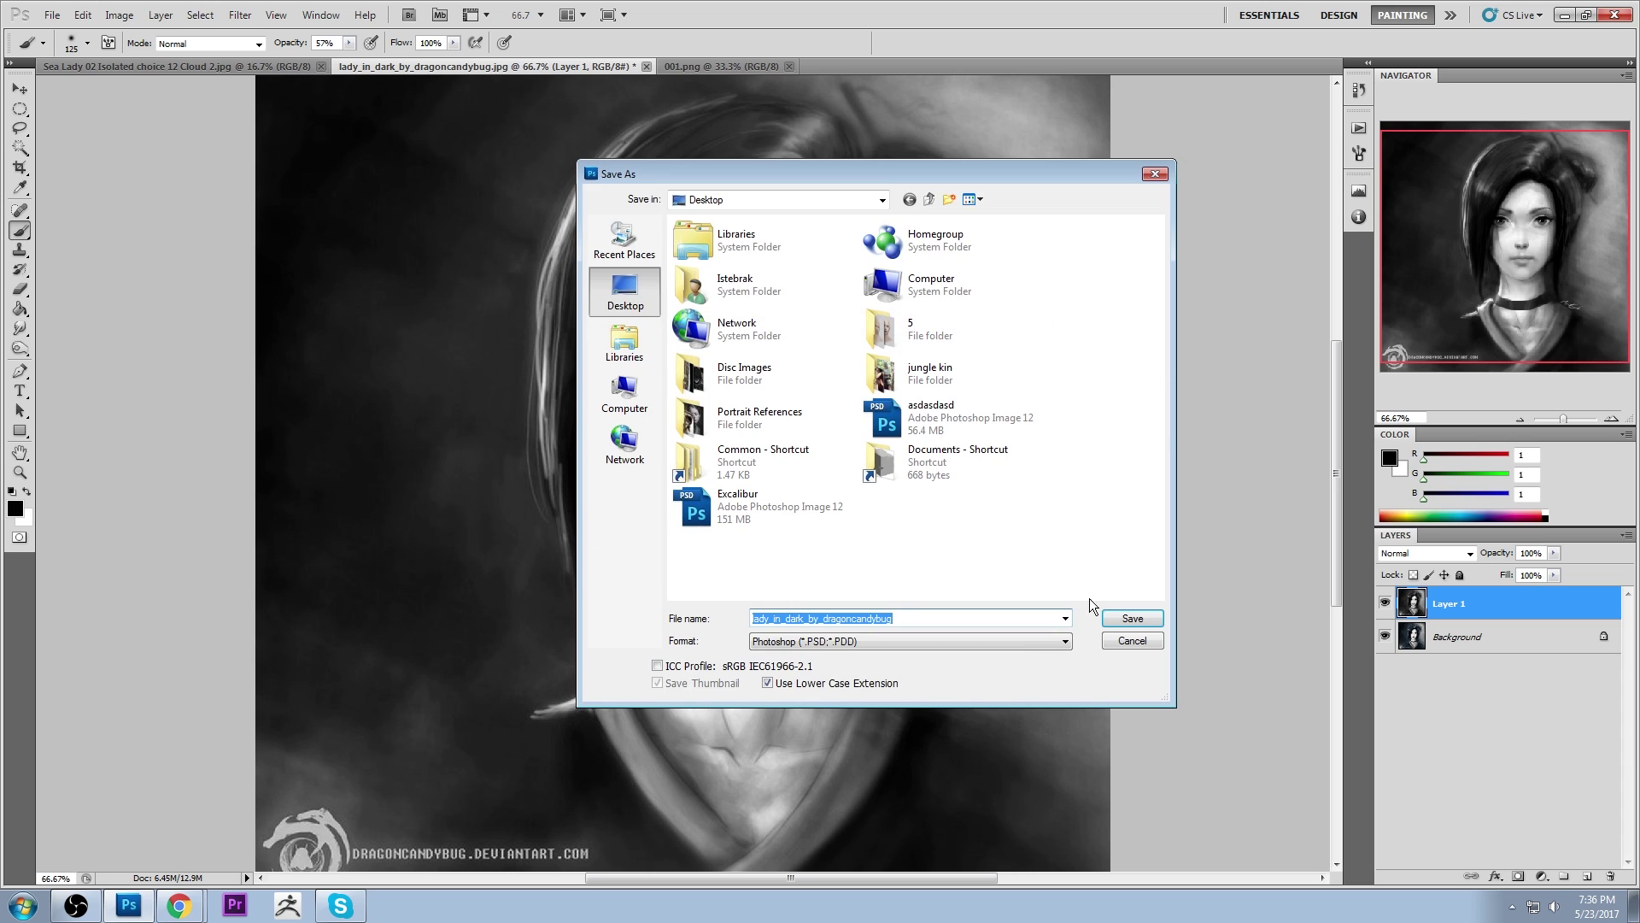
left_click(1131, 649)
Flatten the dark-haired portrait and close it, saving the changes to the JPG
right_click(1424, 632)
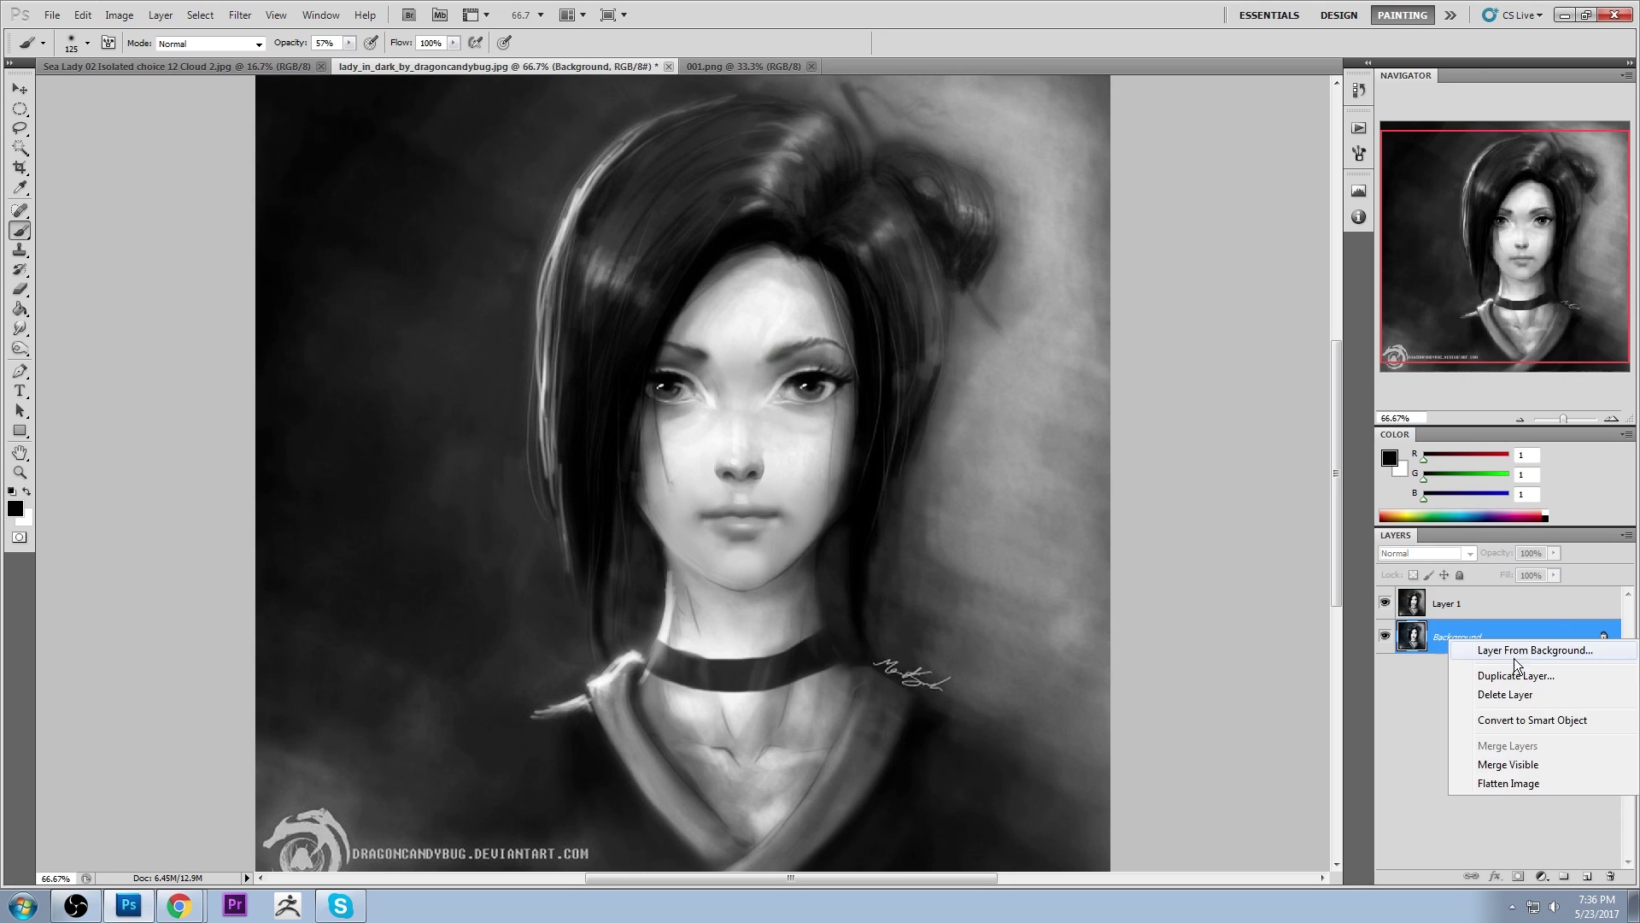
left_click(1509, 791)
left_click(610, 67)
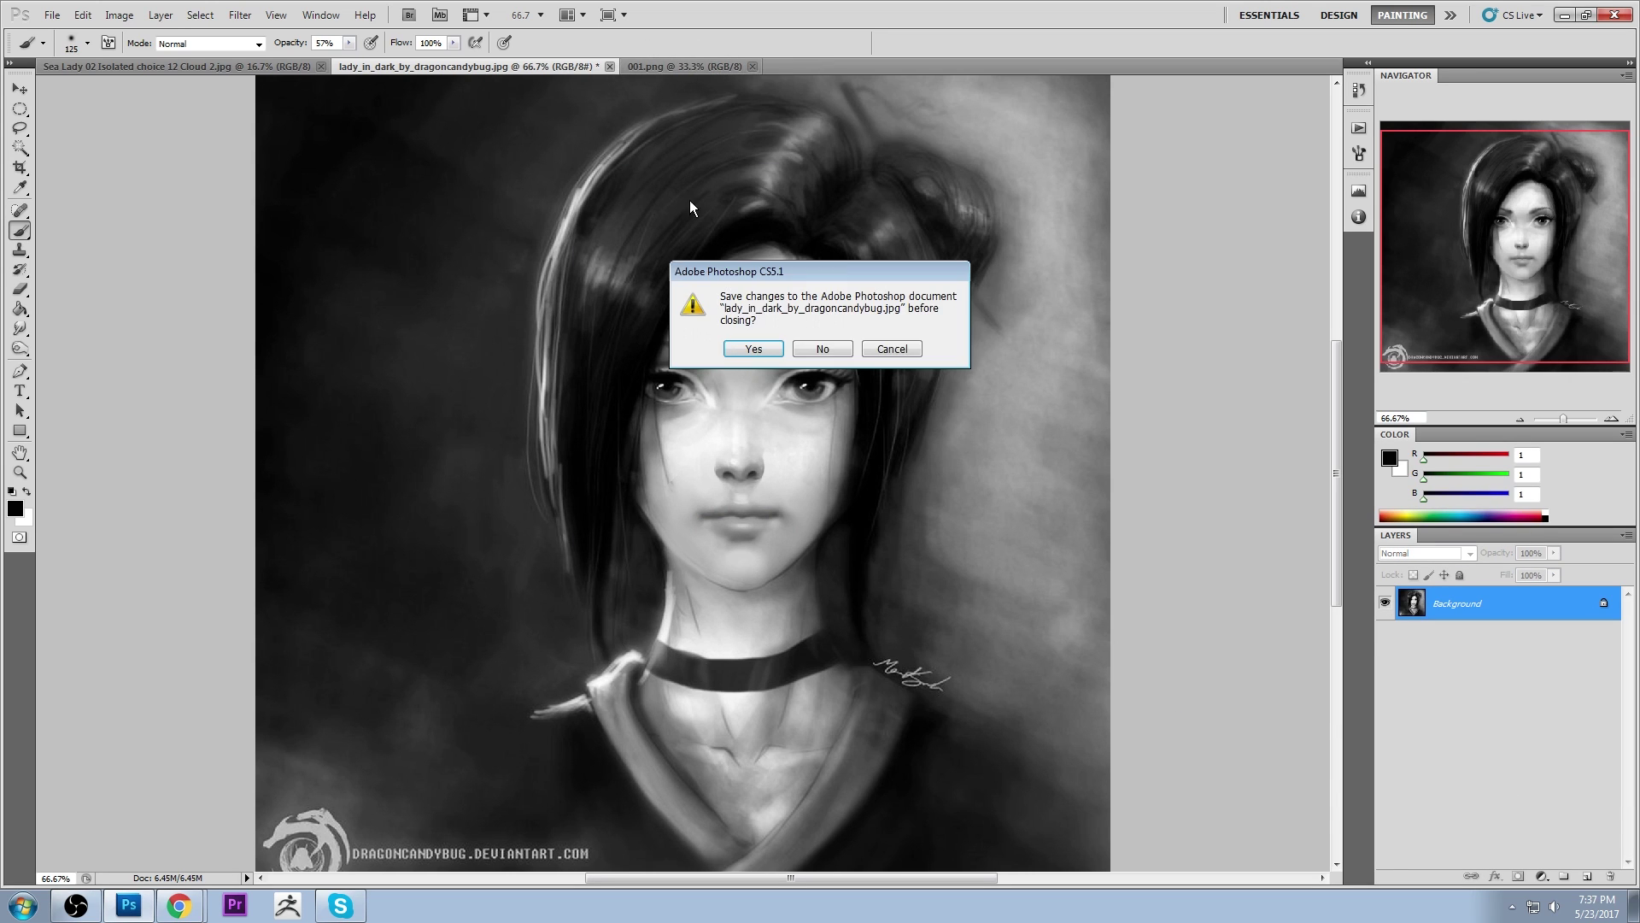
left_click(754, 349)
left_click(920, 256)
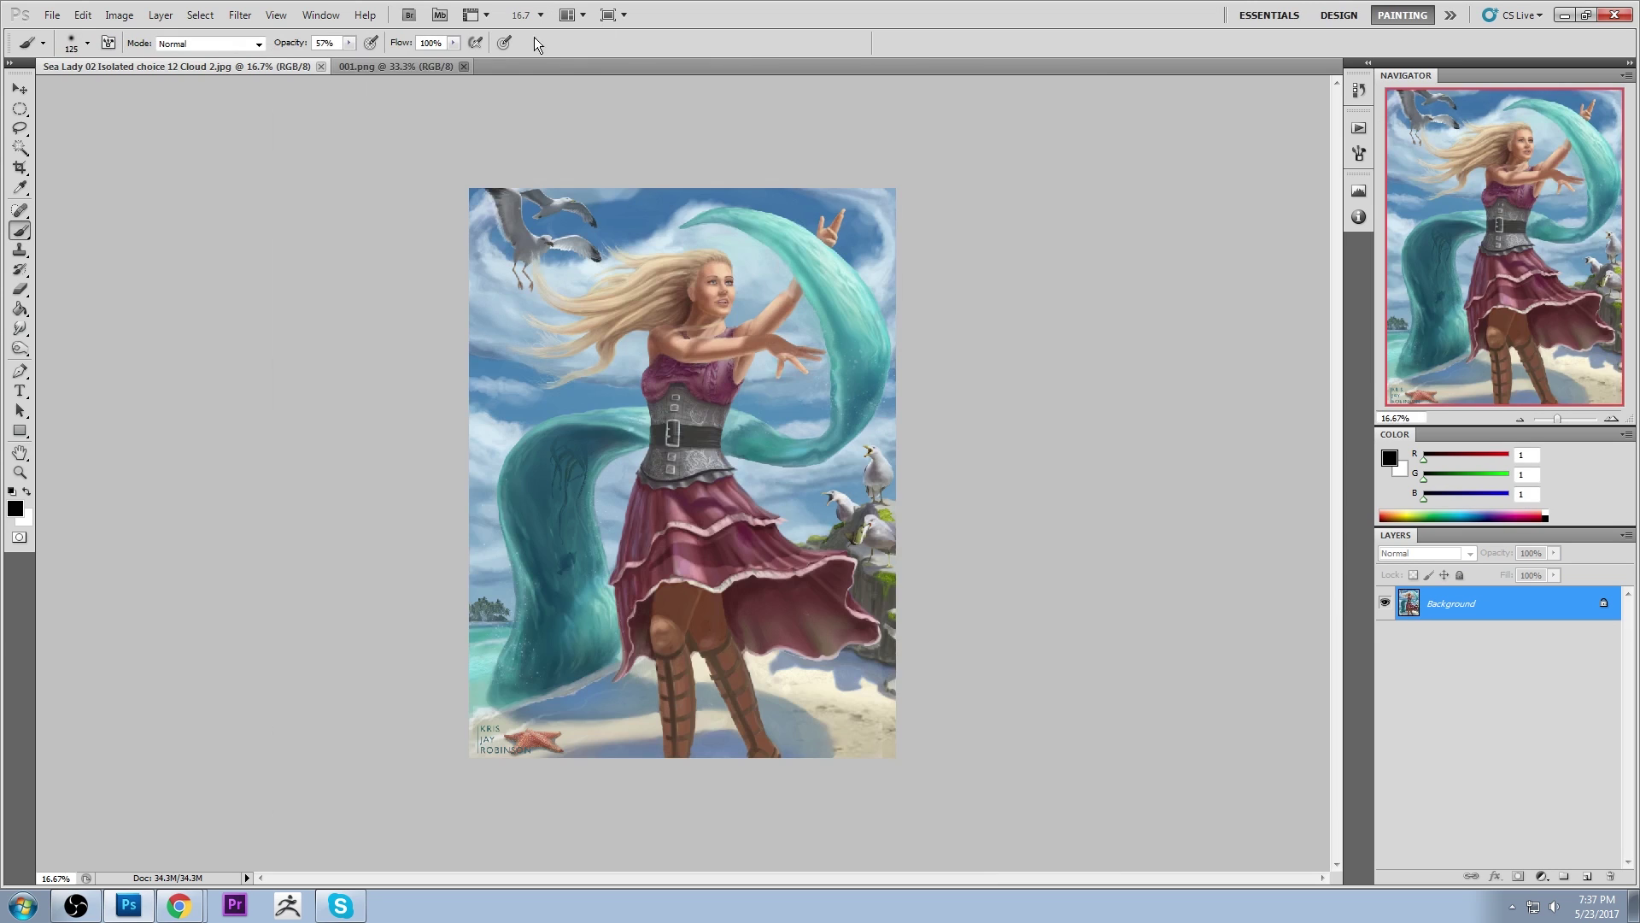
Switch to 001.png and smudge the lips of the painted portrait with the Smudge tool
left_click(402, 69)
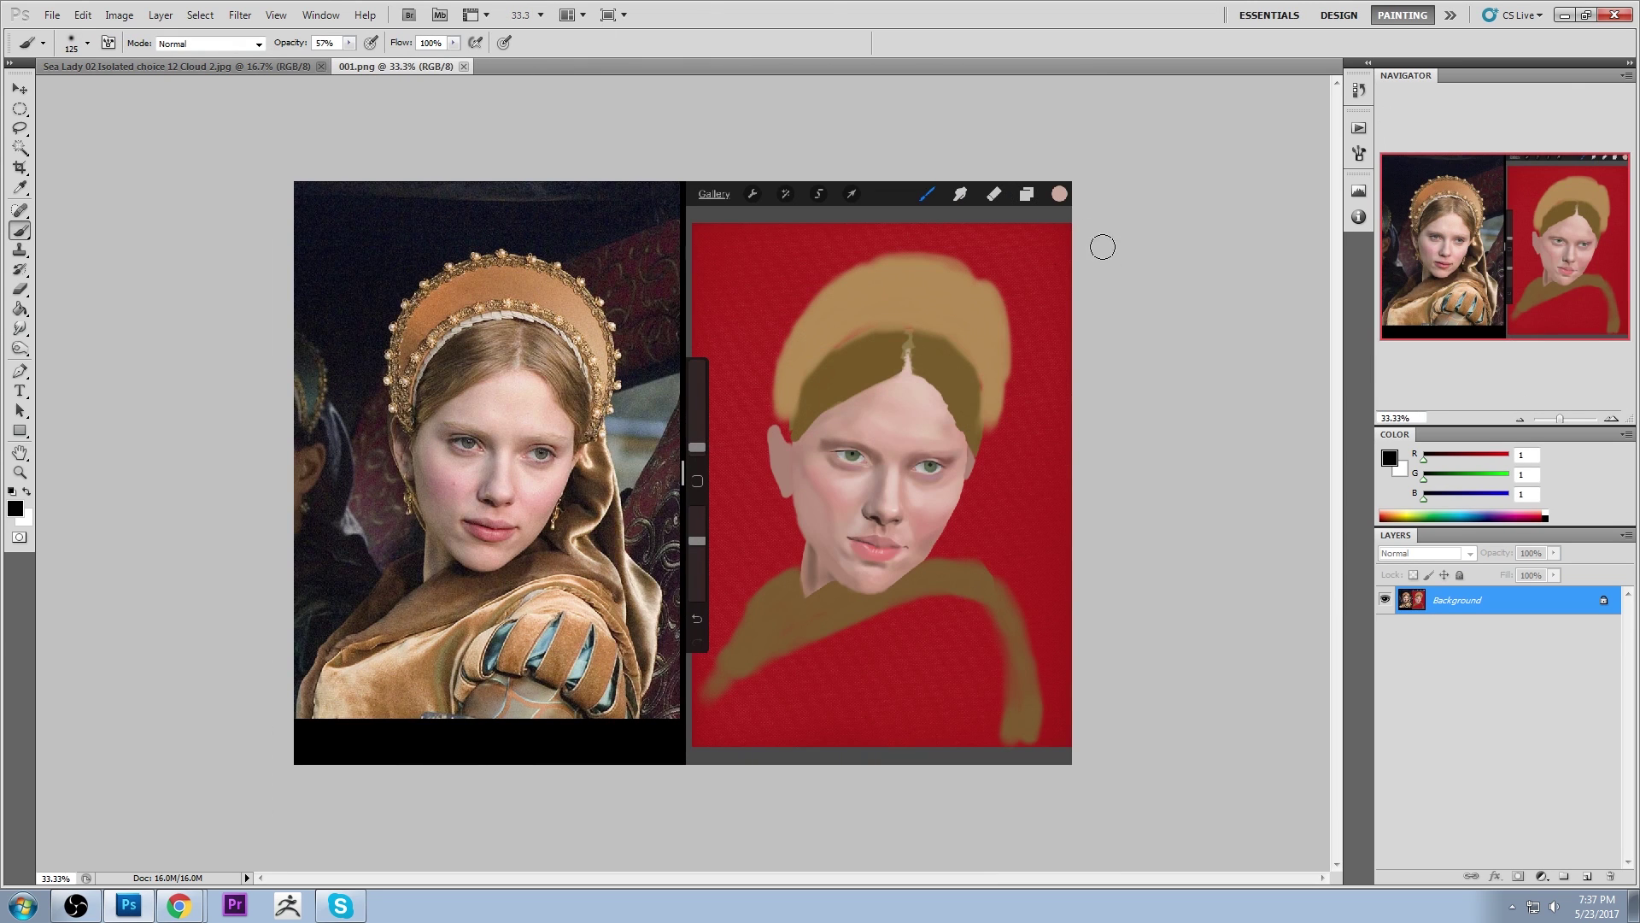
left_click(1159, 316)
key("ctrl+plus")
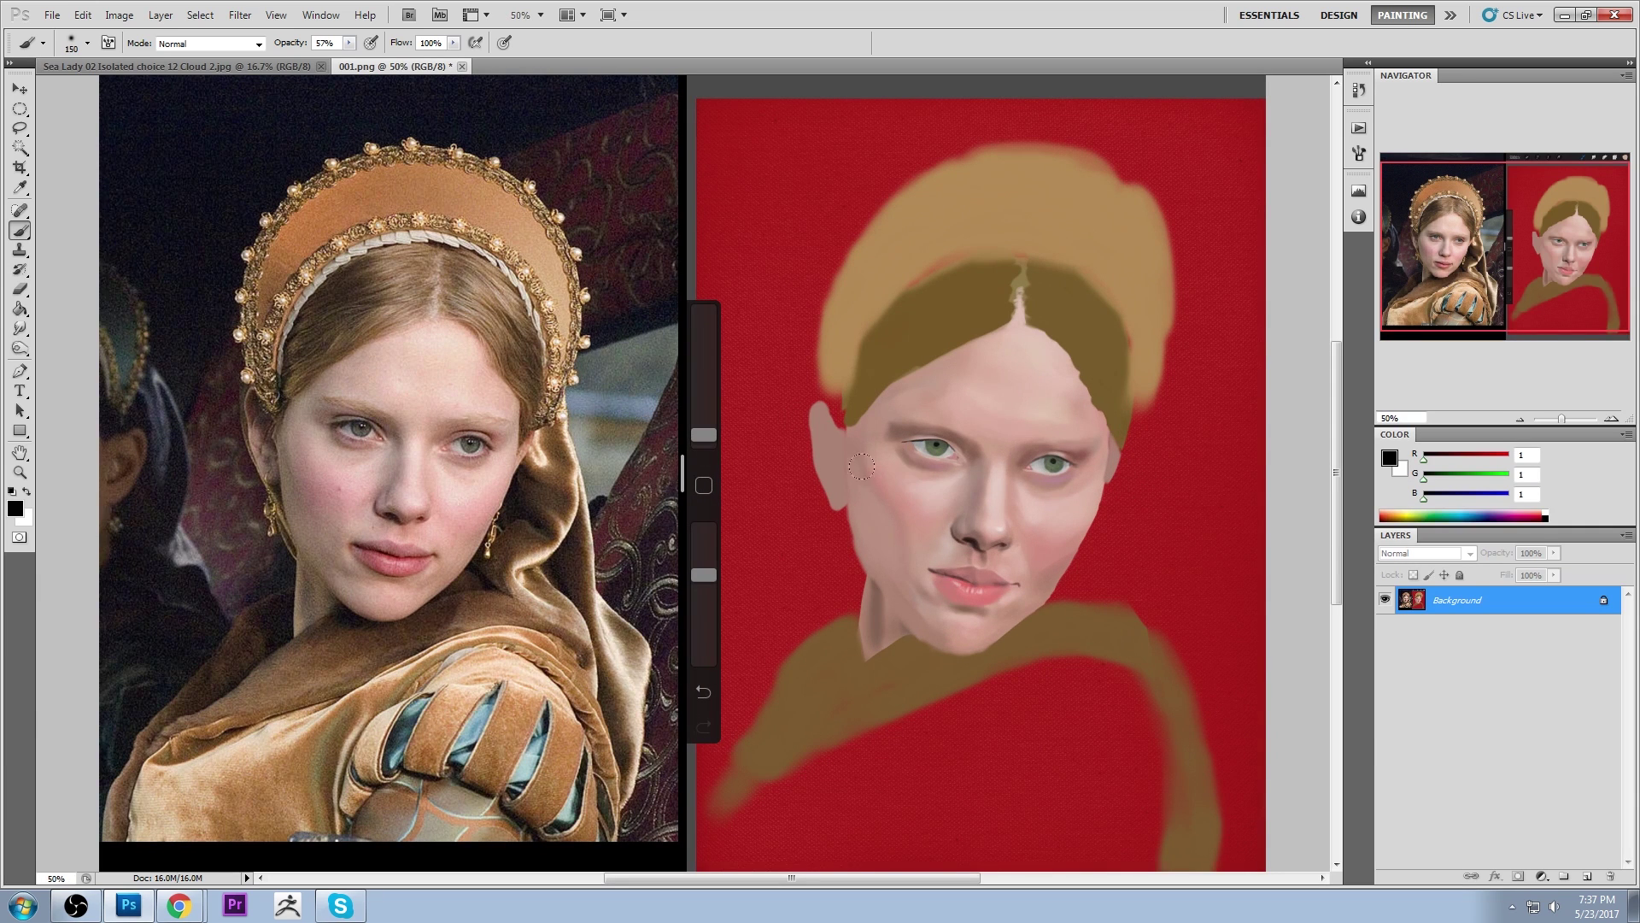
left_click(20, 329)
left_click(73, 363)
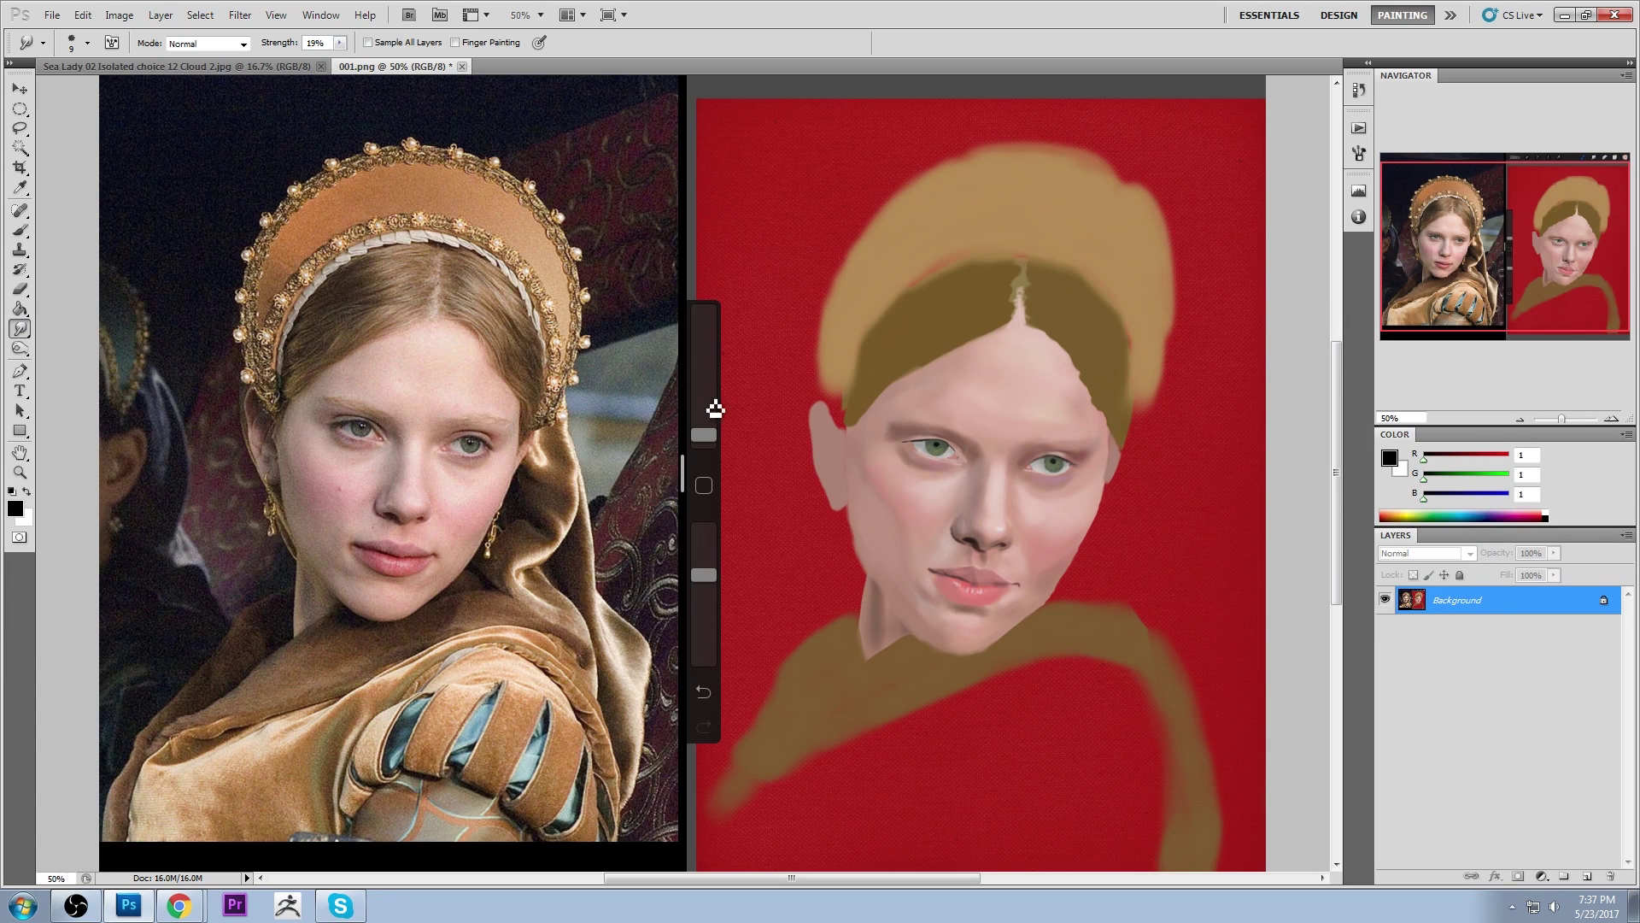
key("bracketright")
left_click_drag(963, 579, 975, 578)
left_click_drag(1016, 590, 1006, 587)
key("[")
Set the brush opacity to 76% and paint sampled skin tones along the upper lip's edge on the painted portrait
key("b")
left_click(882, 548, "alt")
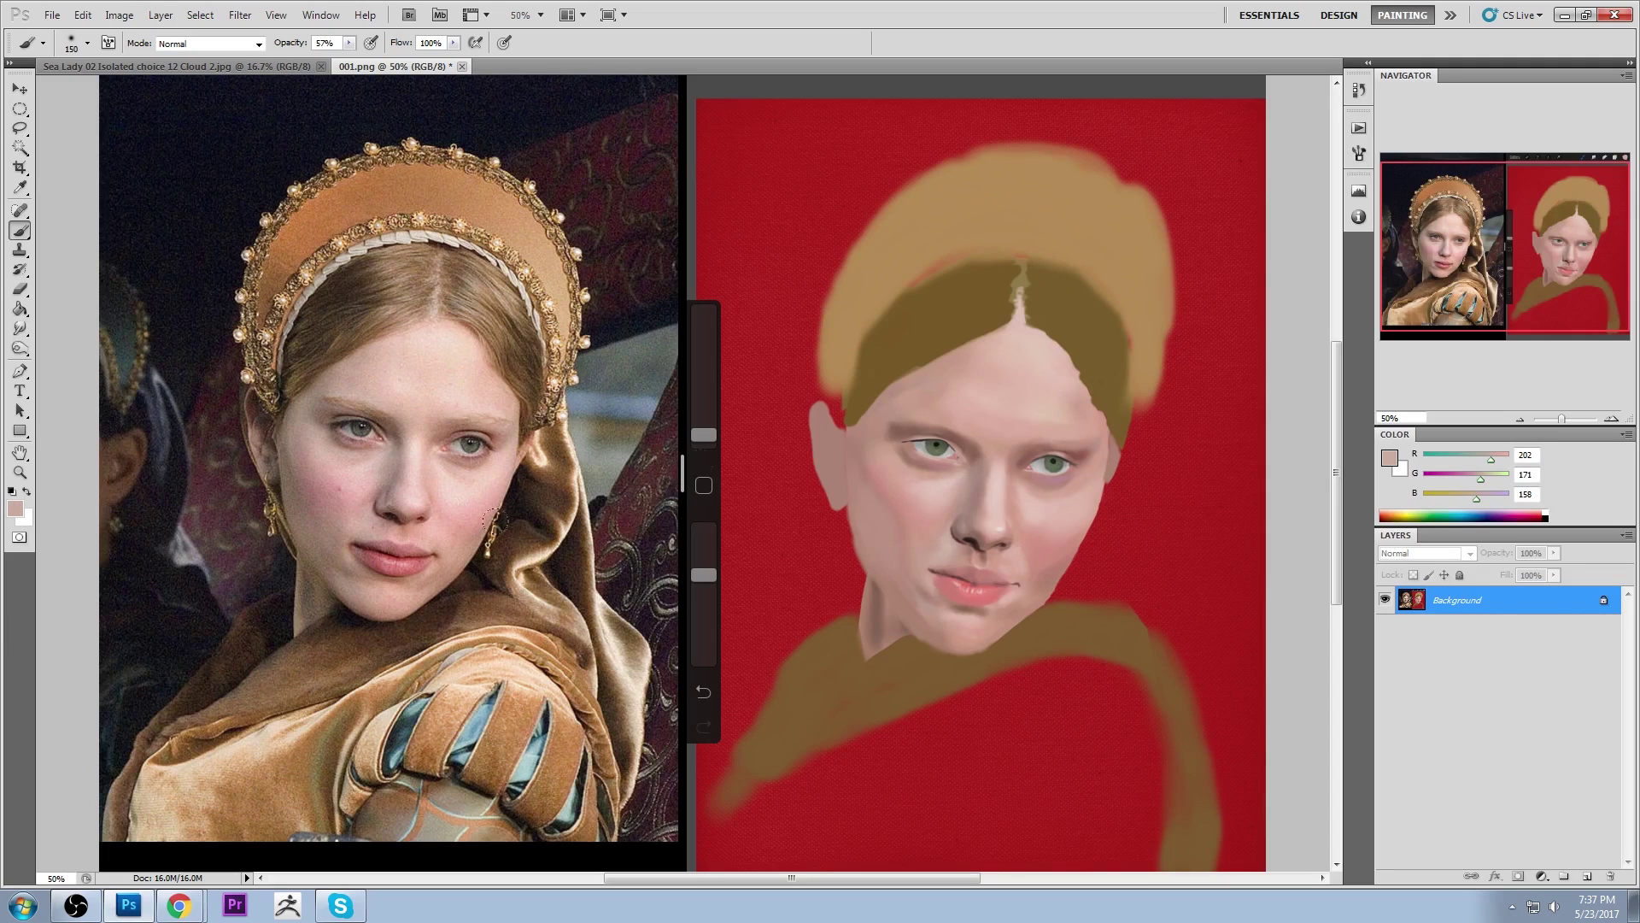
key("bracketleft")
key("bracketleft")
left_click_drag(364, 60, 365, 60)
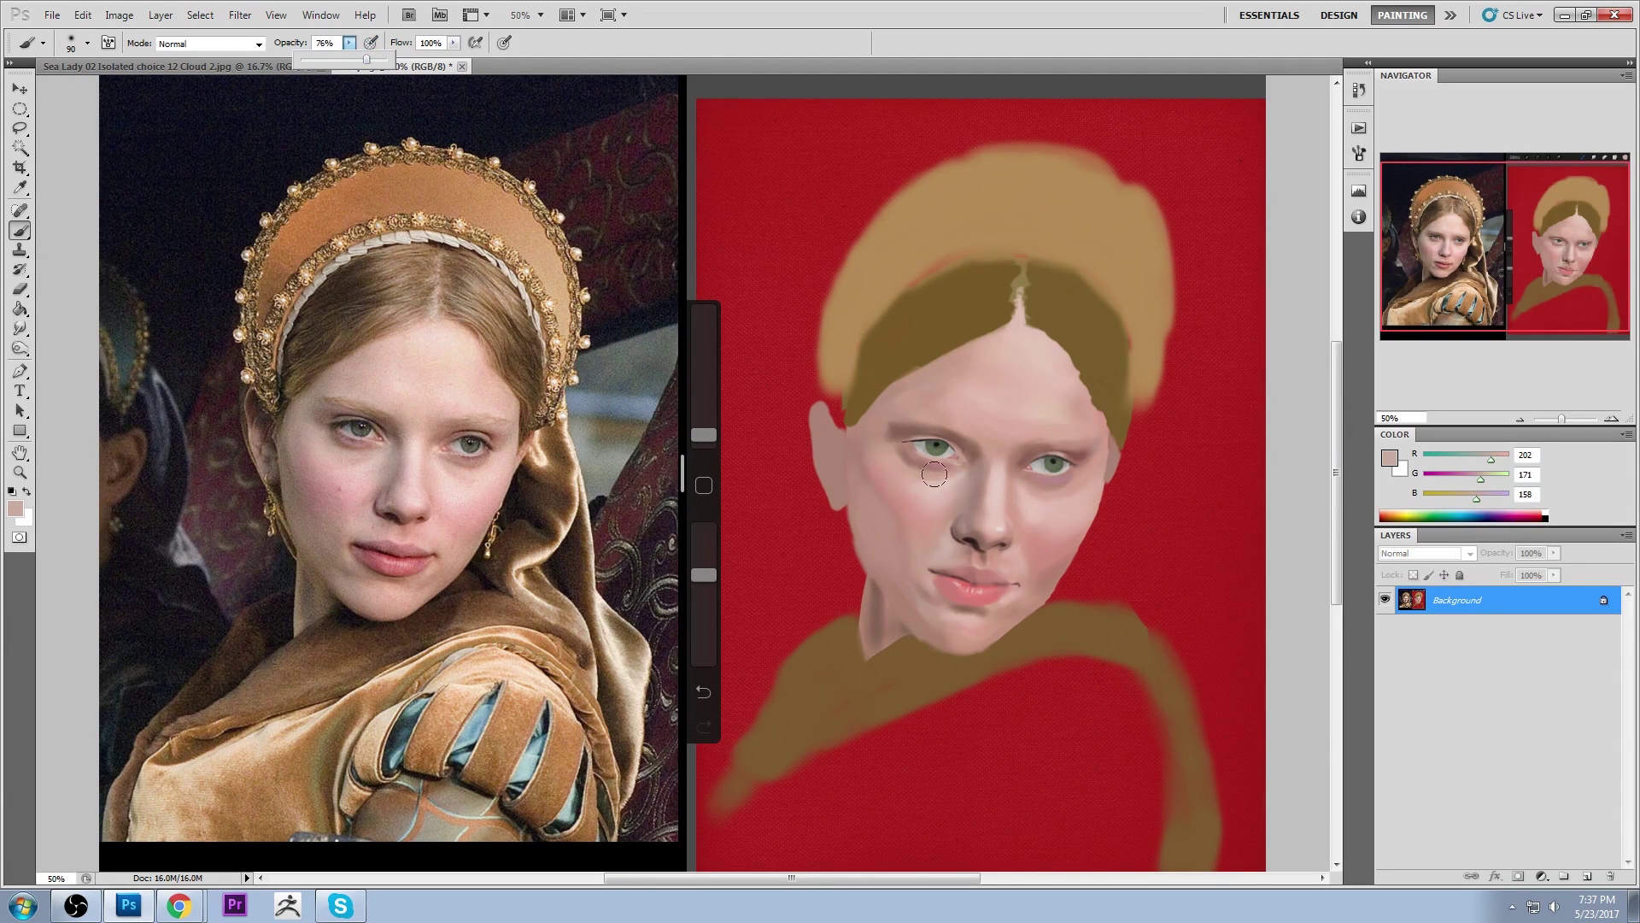
left_click(956, 563)
key("bracketleft")
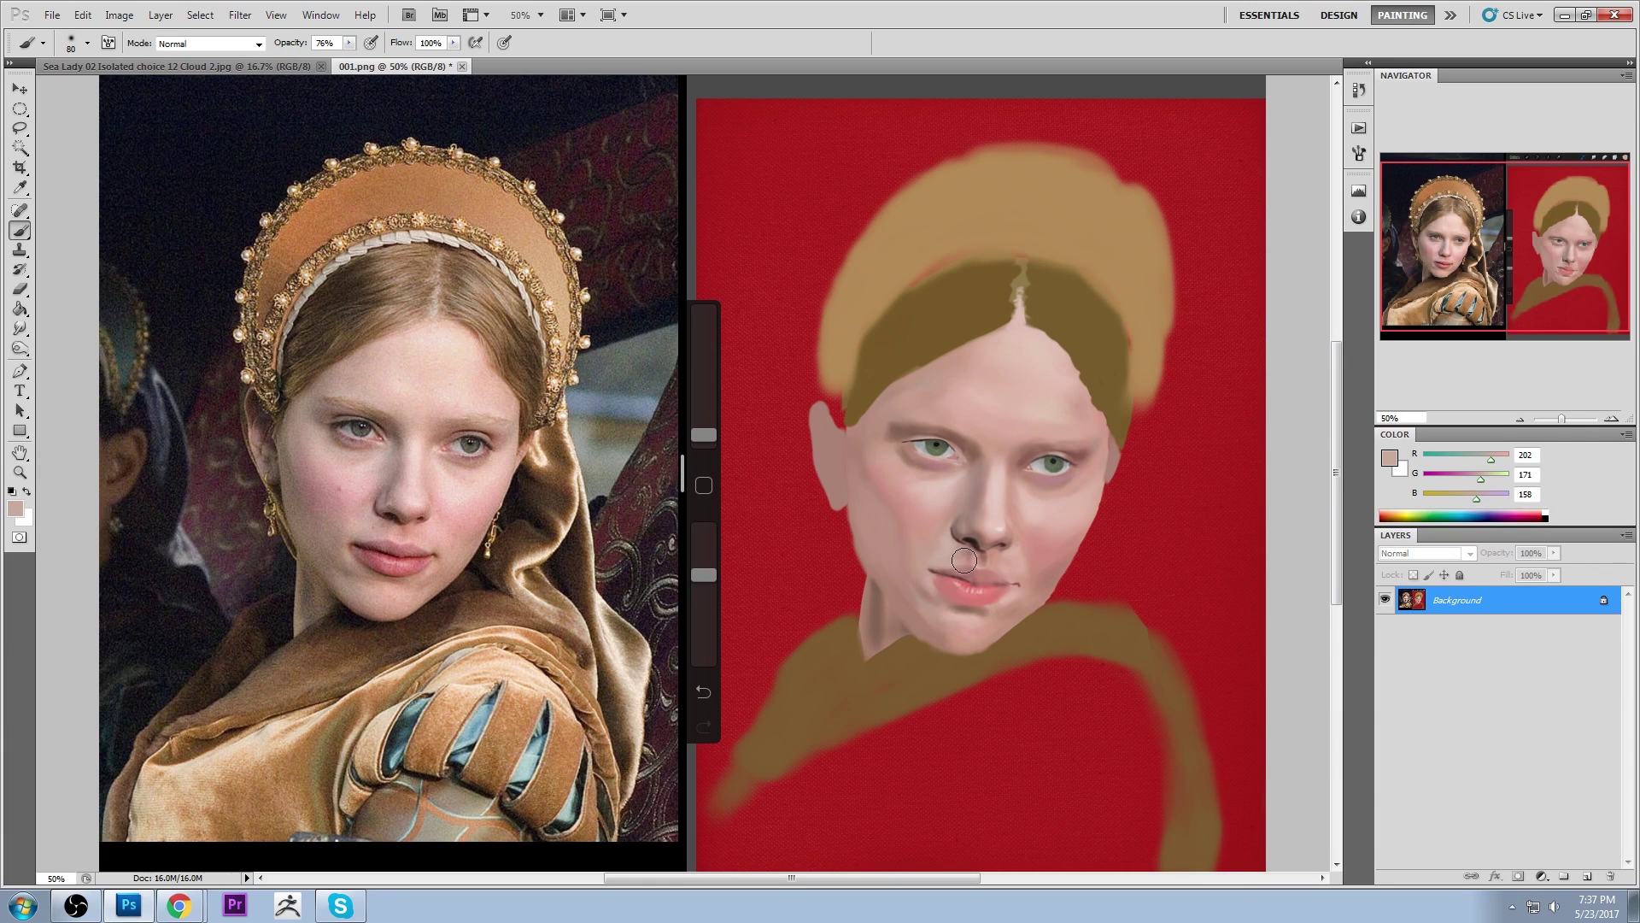
key("bracketright")
key("bracketright")
left_click(1011, 564, "alt")
left_click_drag(1003, 571, 1015, 574)
Refine the painted mouth's corner and upper lip with sampled dark red-brown and light skin tones, varying the brush size
left_click(938, 569, "alt")
left_click(944, 568, "alt")
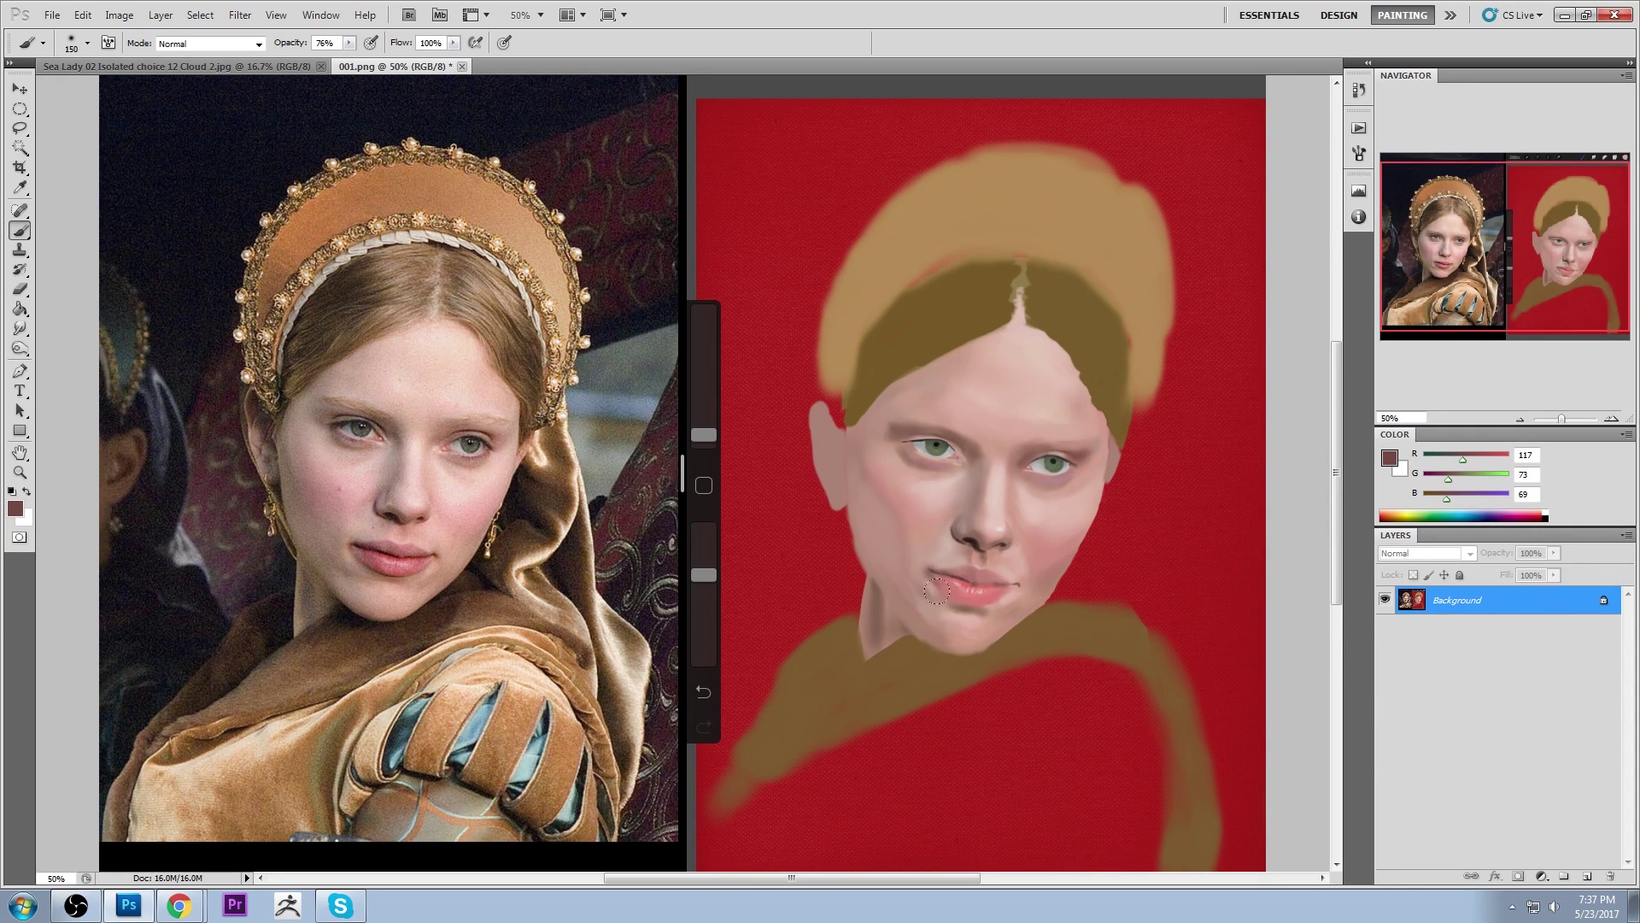
key("bracketleft")
key("bracketleft")
key("bracketleft")
key("bracketleft")
key("bracketleft")
key("bracketleft")
key("bracketleft")
key("bracketleft")
key("bracketright")
key("bracketright")
key("bracketright")
key("bracketright")
key("bracketright")
key("bracketright")
key("bracketleft")
key("bracketleft")
key("bracketleft")
key("bracketright")
key("bracketright")
key("bracketright")
left_click(993, 566, "alt")
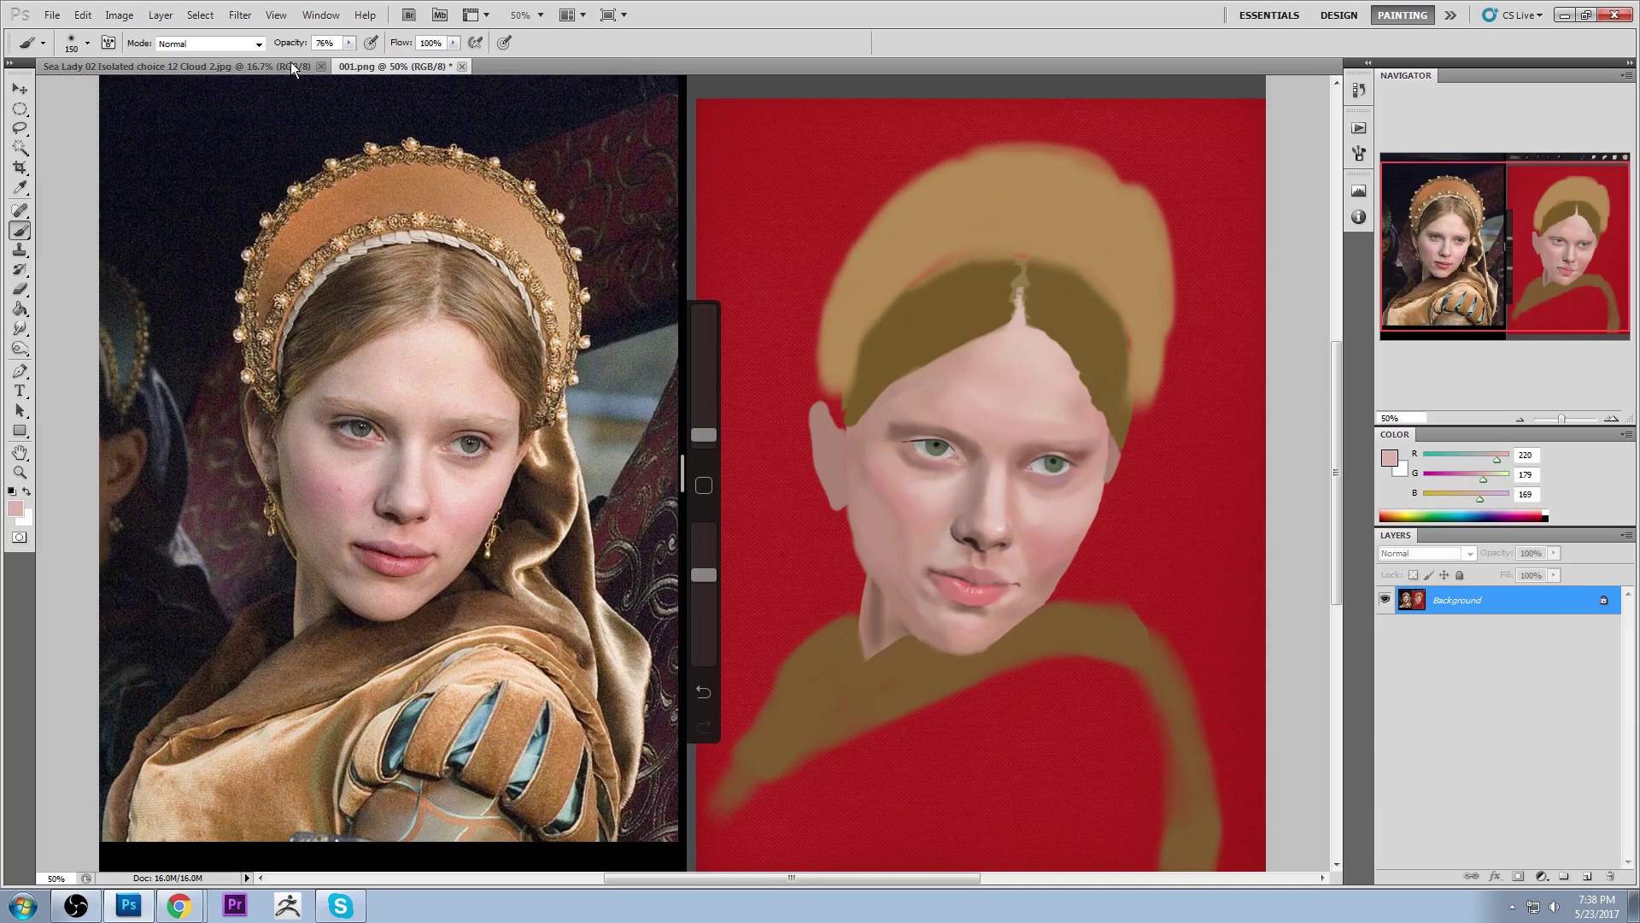
Reshape the painted portrait's mouth with the Liquify filter and apply it
left_click(250, 18)
left_click(265, 117)
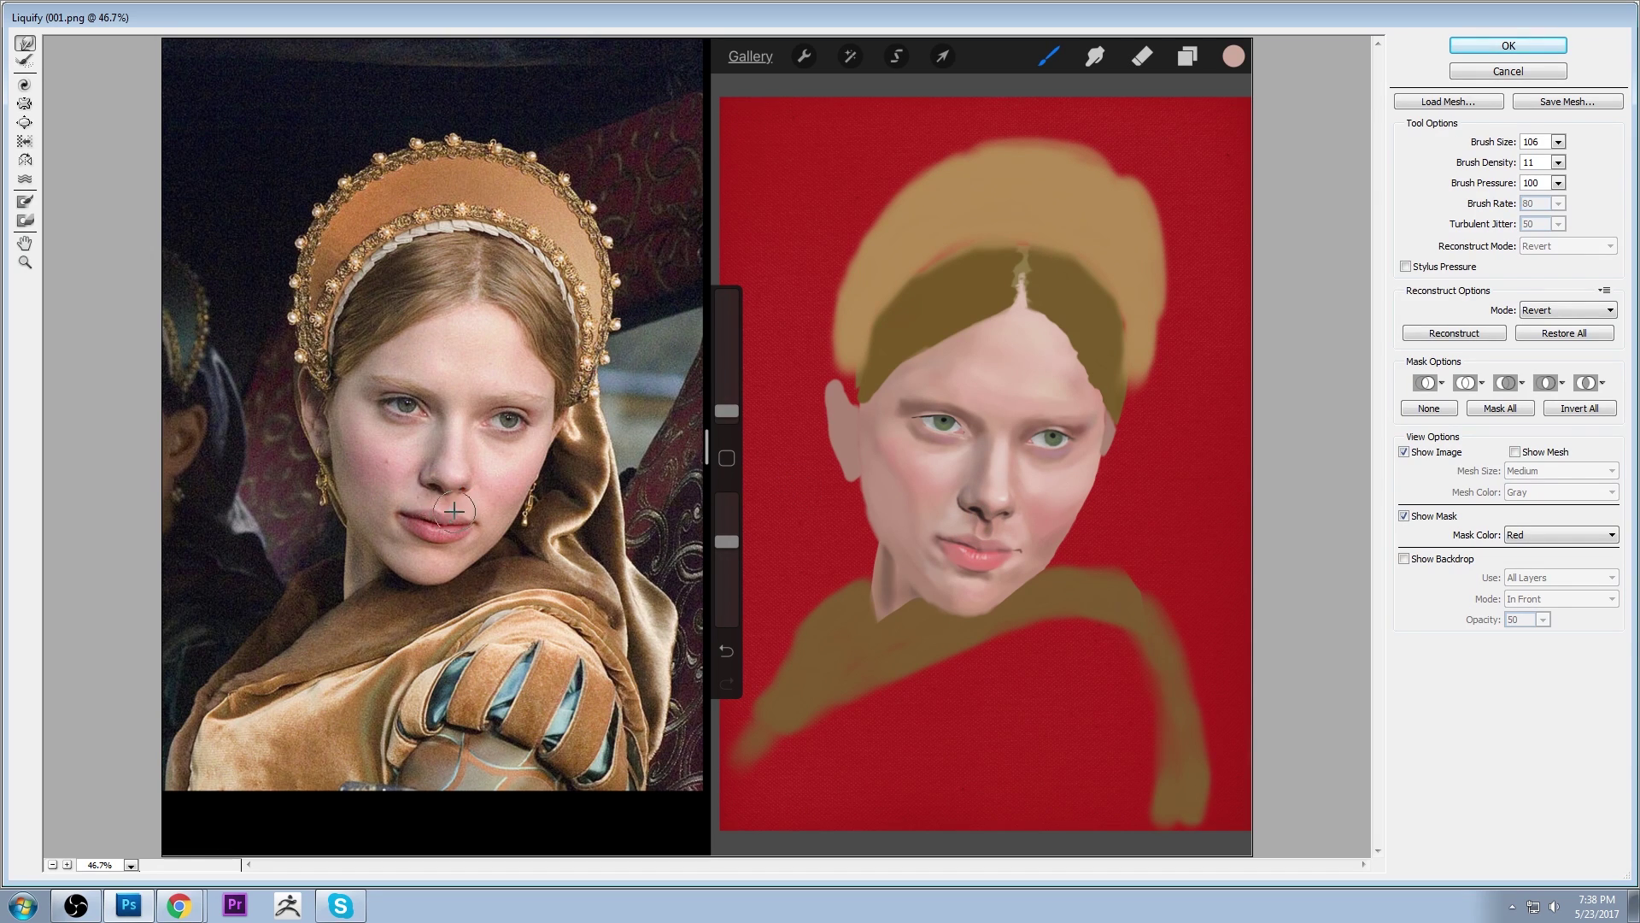
left_click(1543, 48)
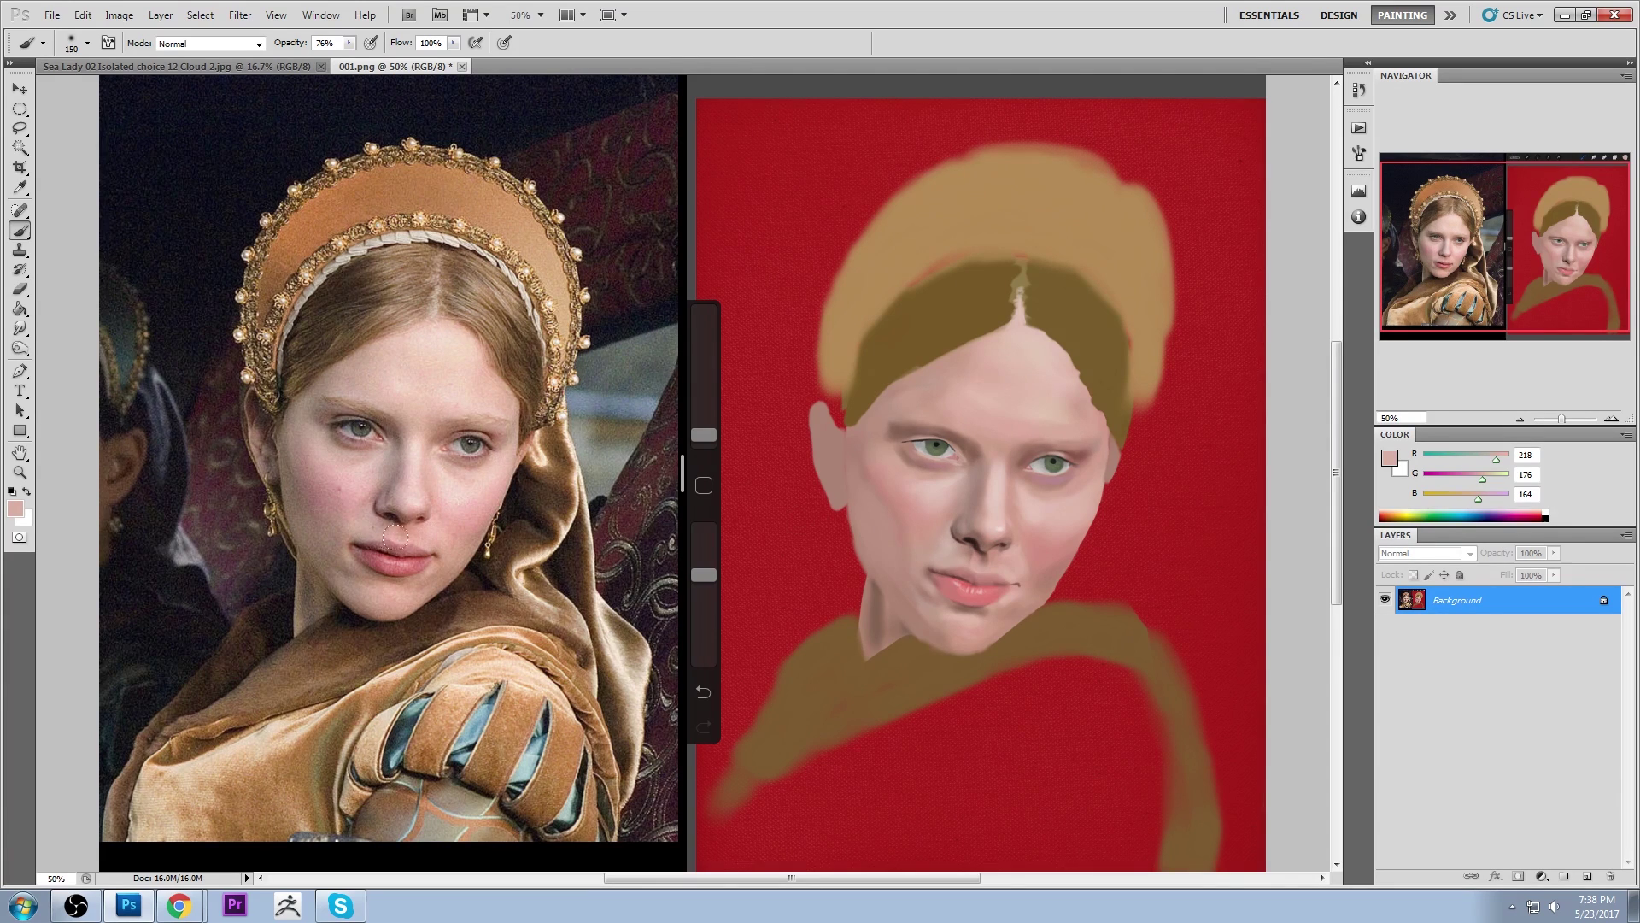
Sample the skin tones around the reference photo's upper lip and compare them in the foreground color picker
left_click(436, 544, "alt")
left_click(396, 534, "alt")
left_click(433, 541, "alt")
left_click(439, 537, "alt")
left_click(1389, 458)
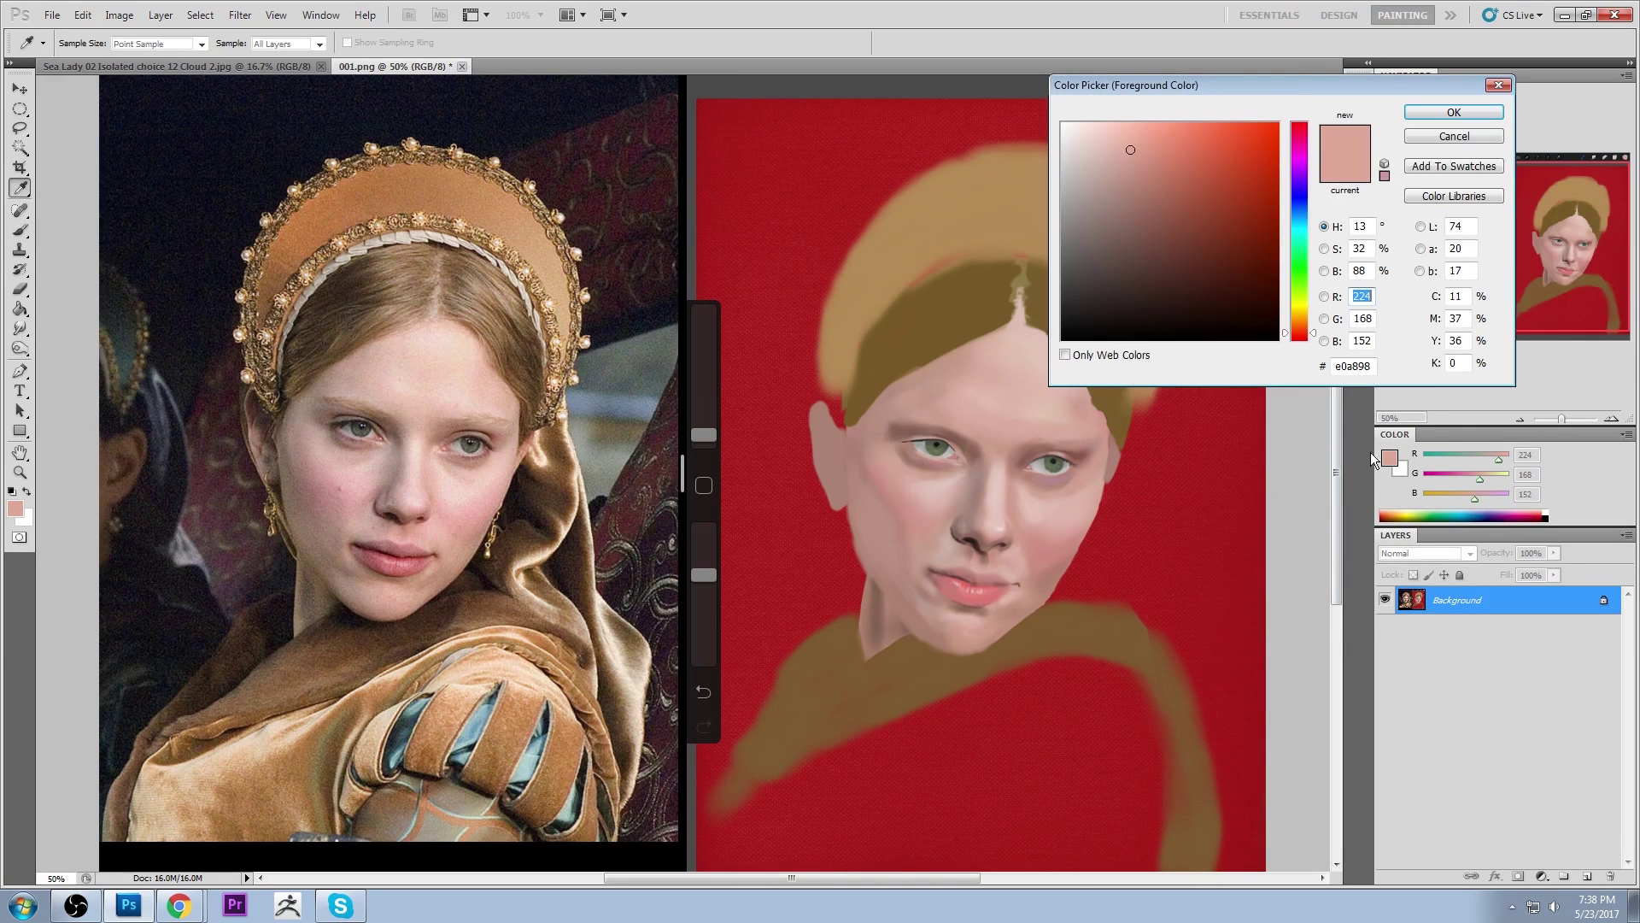
left_click(440, 520)
left_click(432, 529)
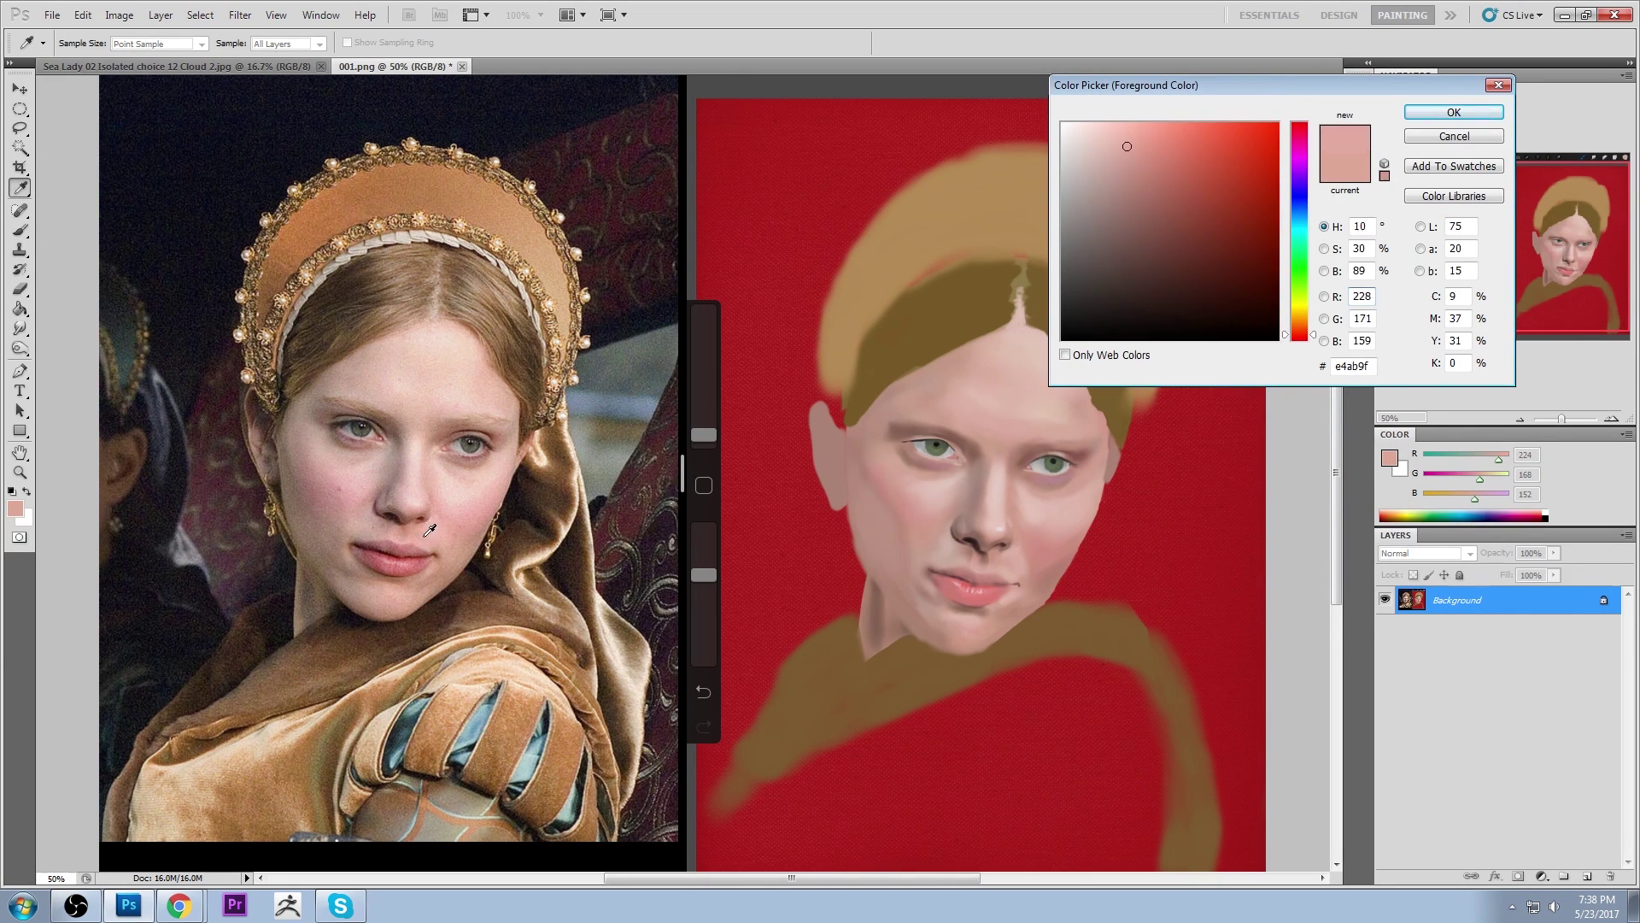
left_click(428, 538)
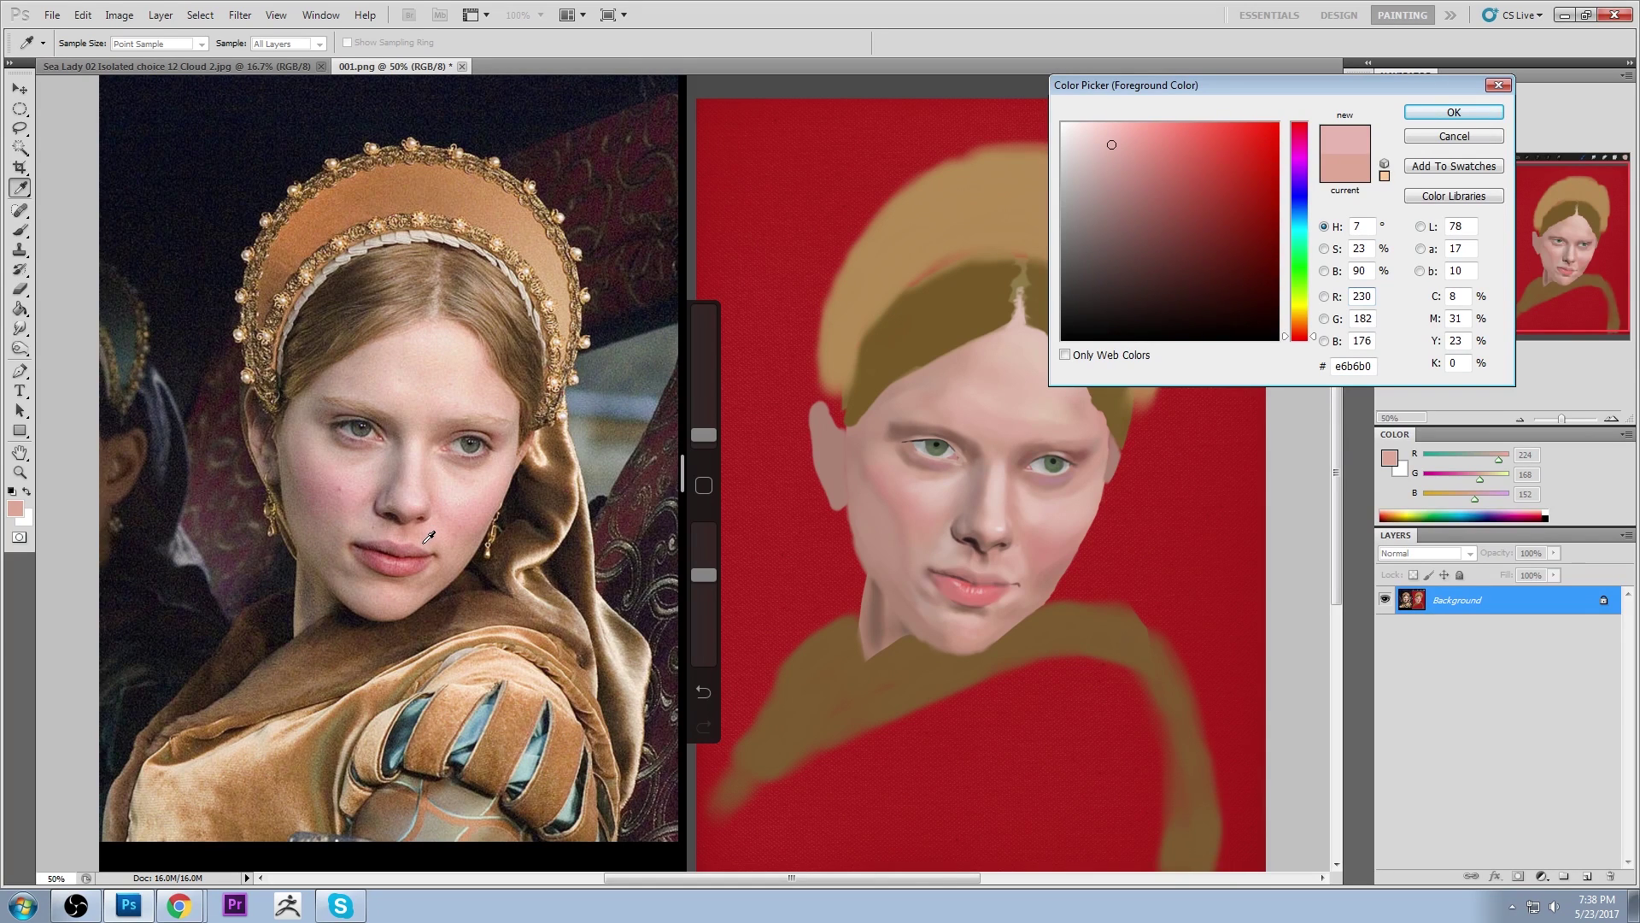
left_click(429, 543)
left_click(426, 546)
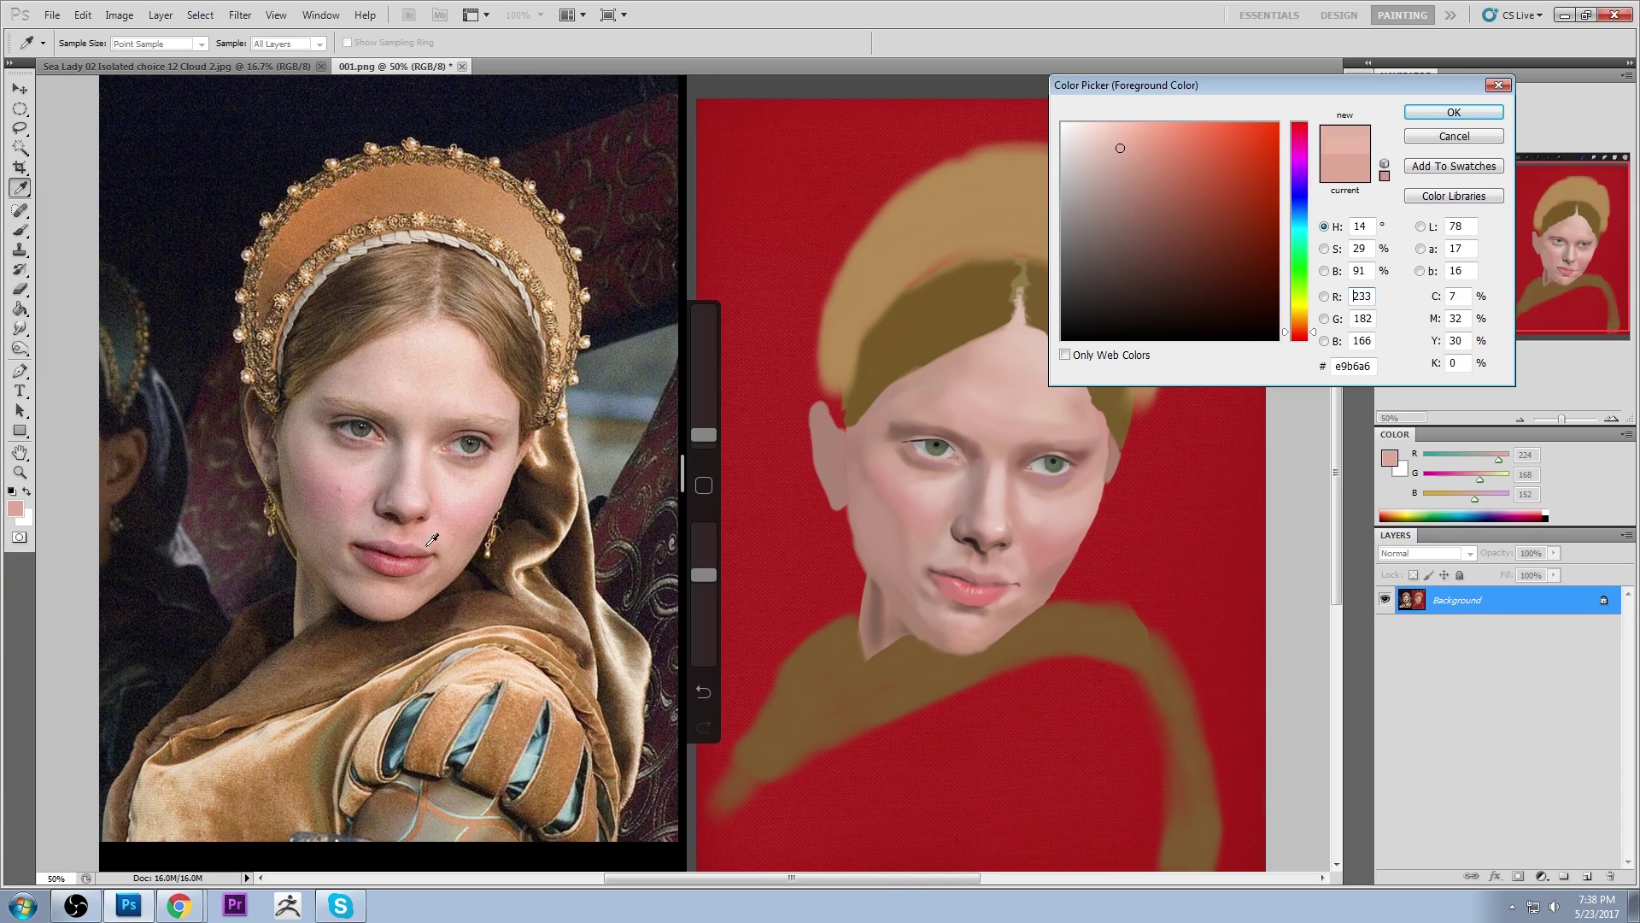
left_click(1478, 137)
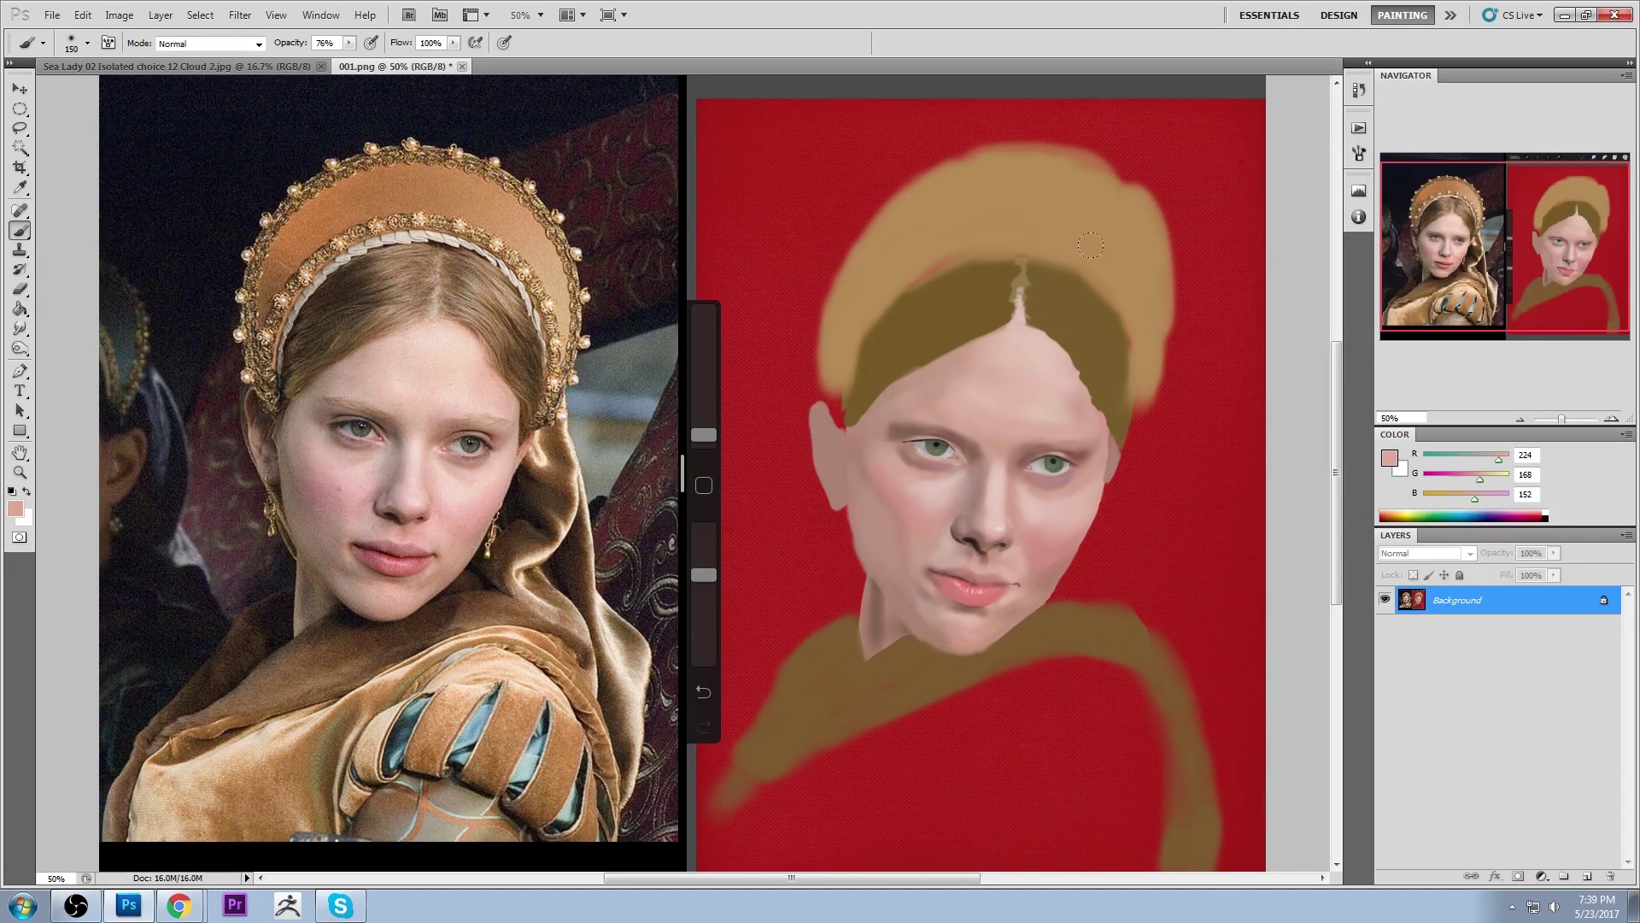
Sample the dark lip tone, lower the brush opacity to 38%, and shade and blend the painted portrait's lips
left_click(988, 557, "alt")
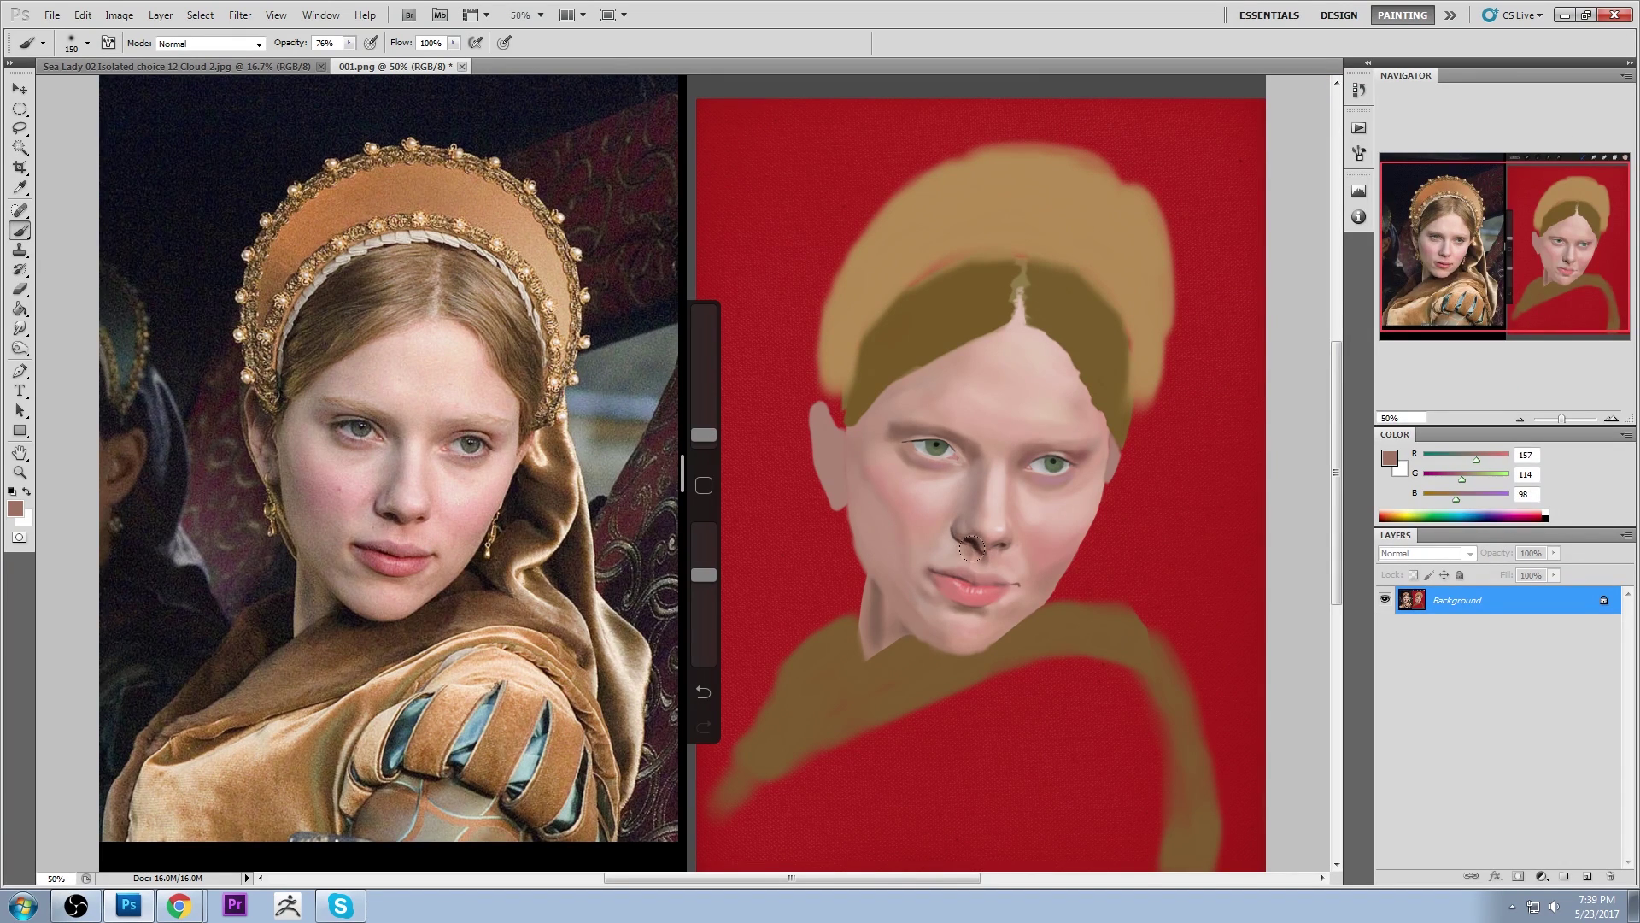
left_click(978, 553, "alt")
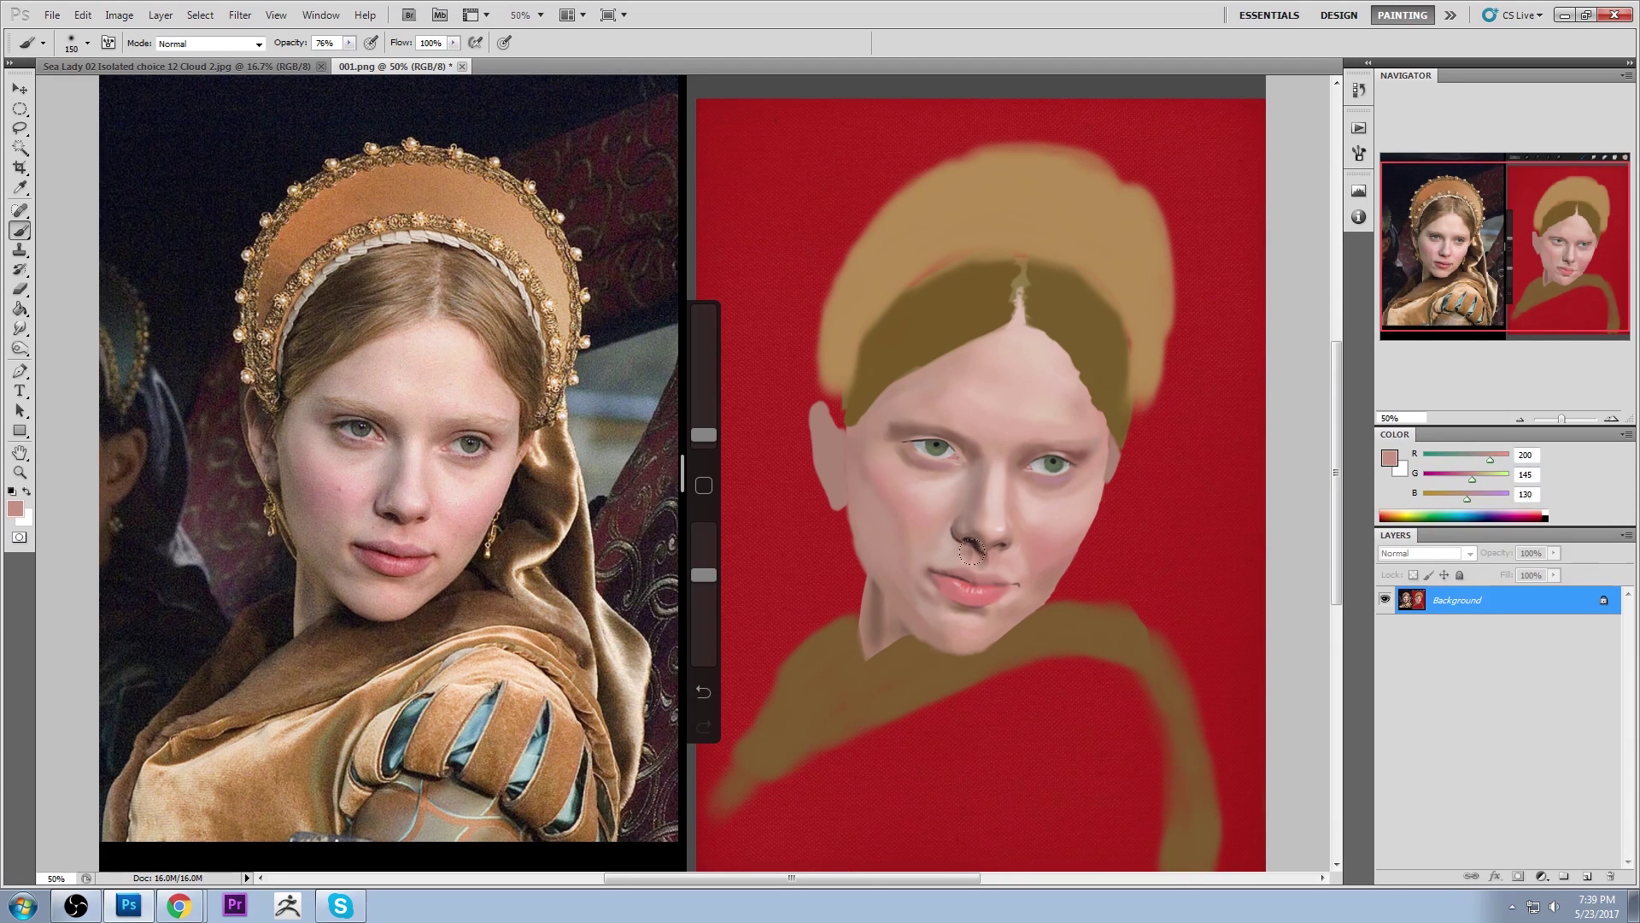
left_click(966, 573, "alt")
key("bracketleft")
key("bracketleft")
left_click_drag(347, 43, 315, 48)
key("bracketright")
mouse_move(990, 586)
left_mouse_down()
mouse_move(947, 589)
mouse_move(986, 595)
left_mouse_up()
key("bracketleft")
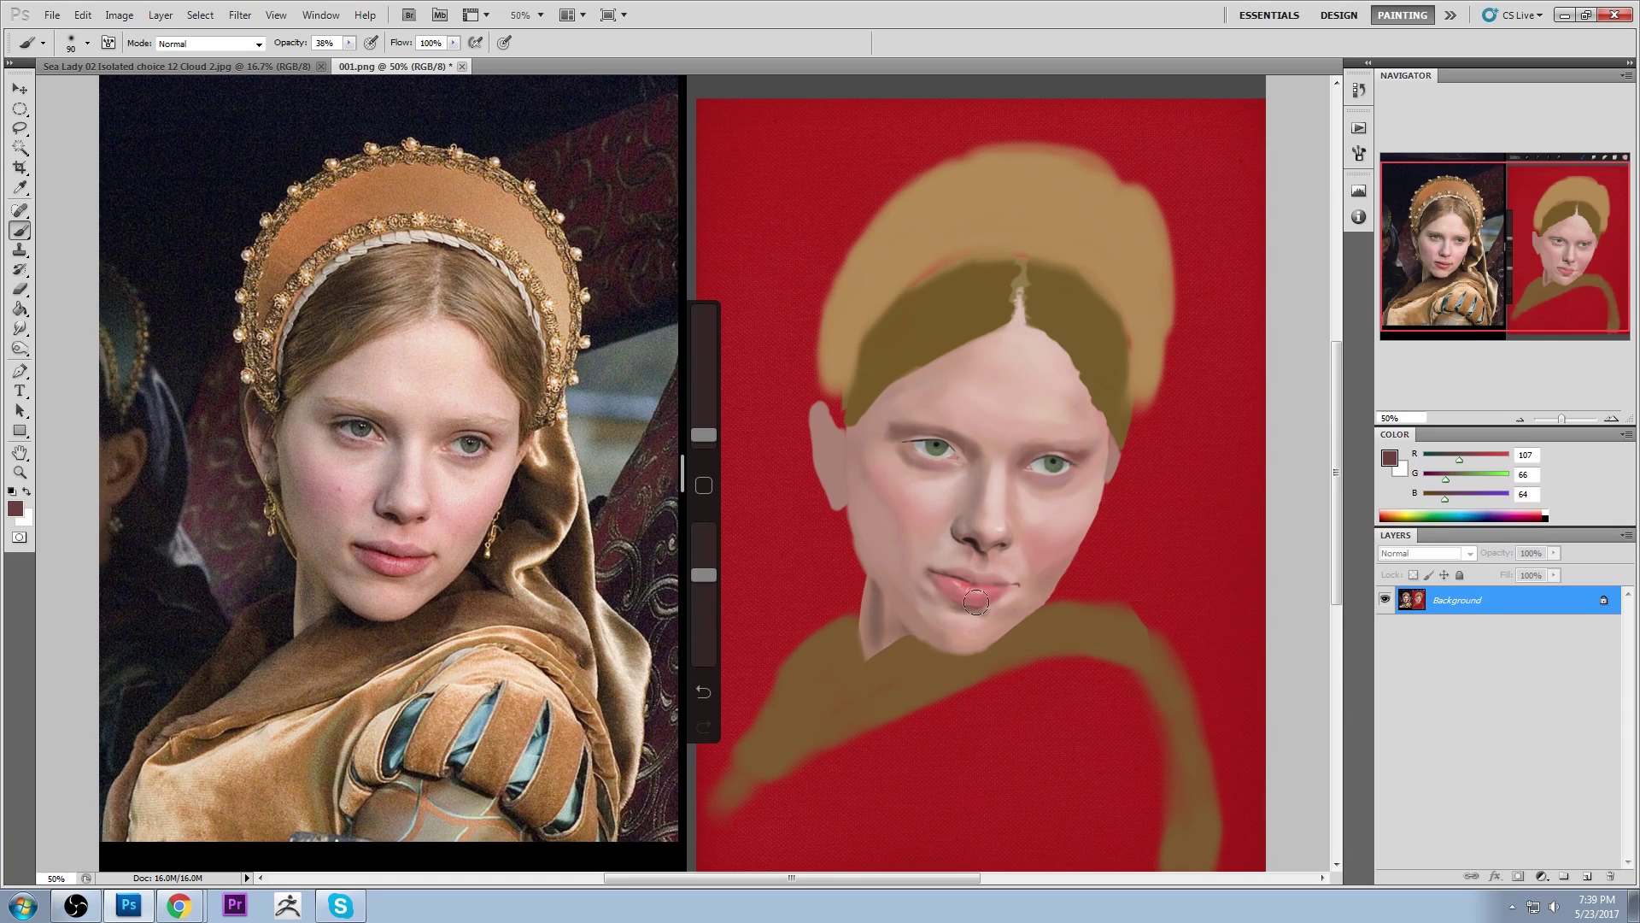
key("bracketleft")
left_click(21, 330)
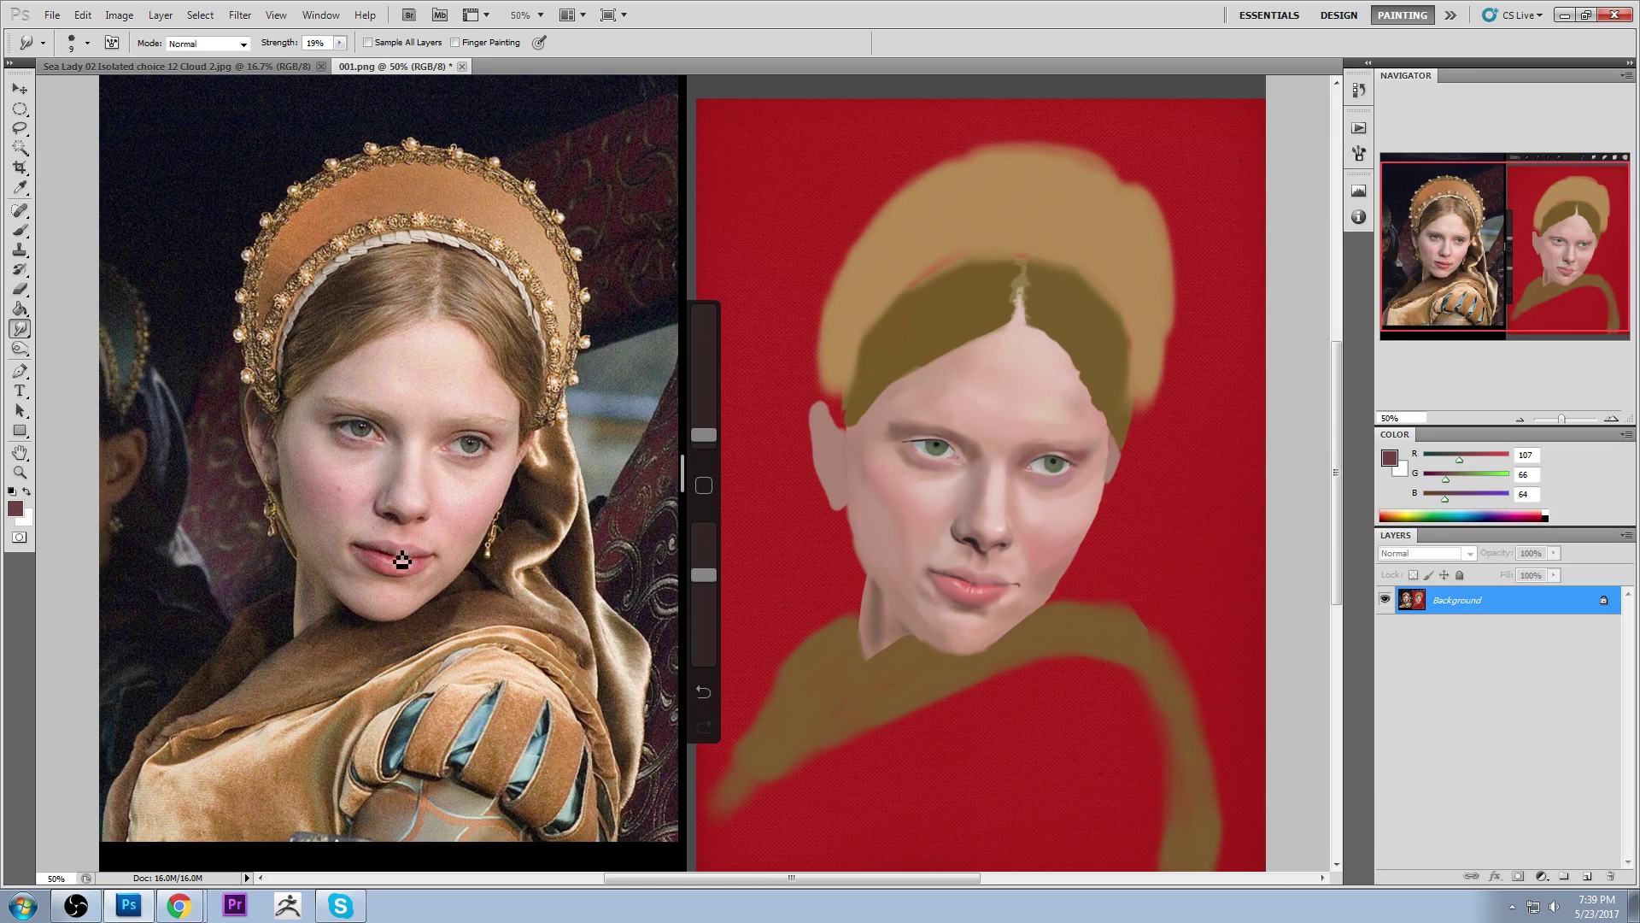
key("b")
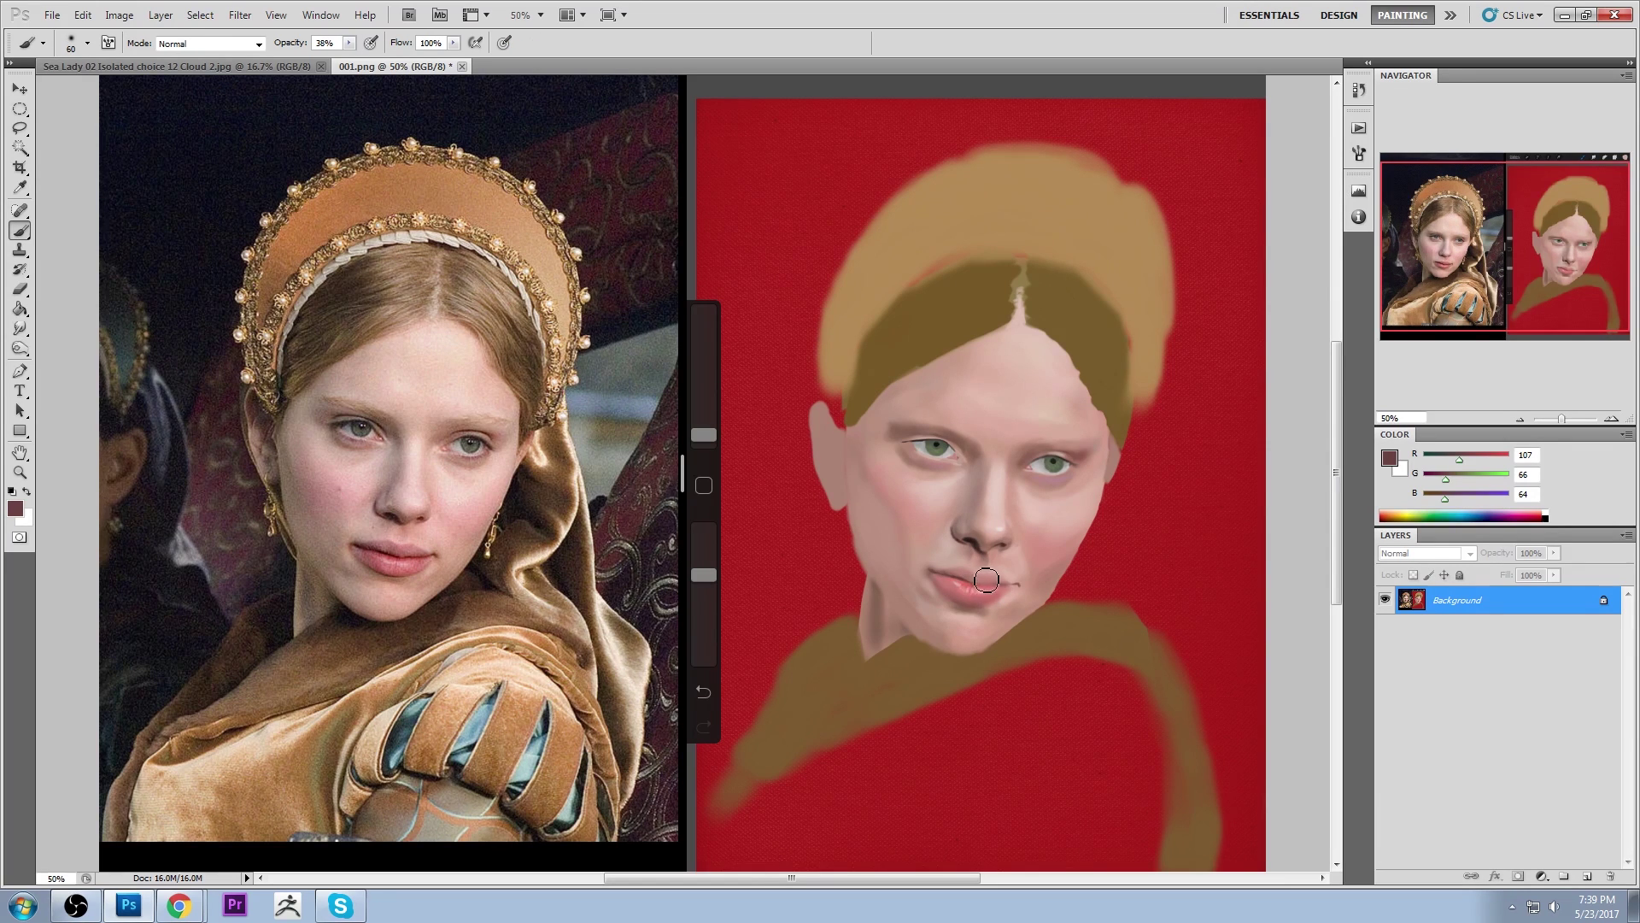
Add a new layer above the portrait, enlarge the brush to 125 px and sample the dark red-brown tone of the upper lip
left_click(980, 598, "alt")
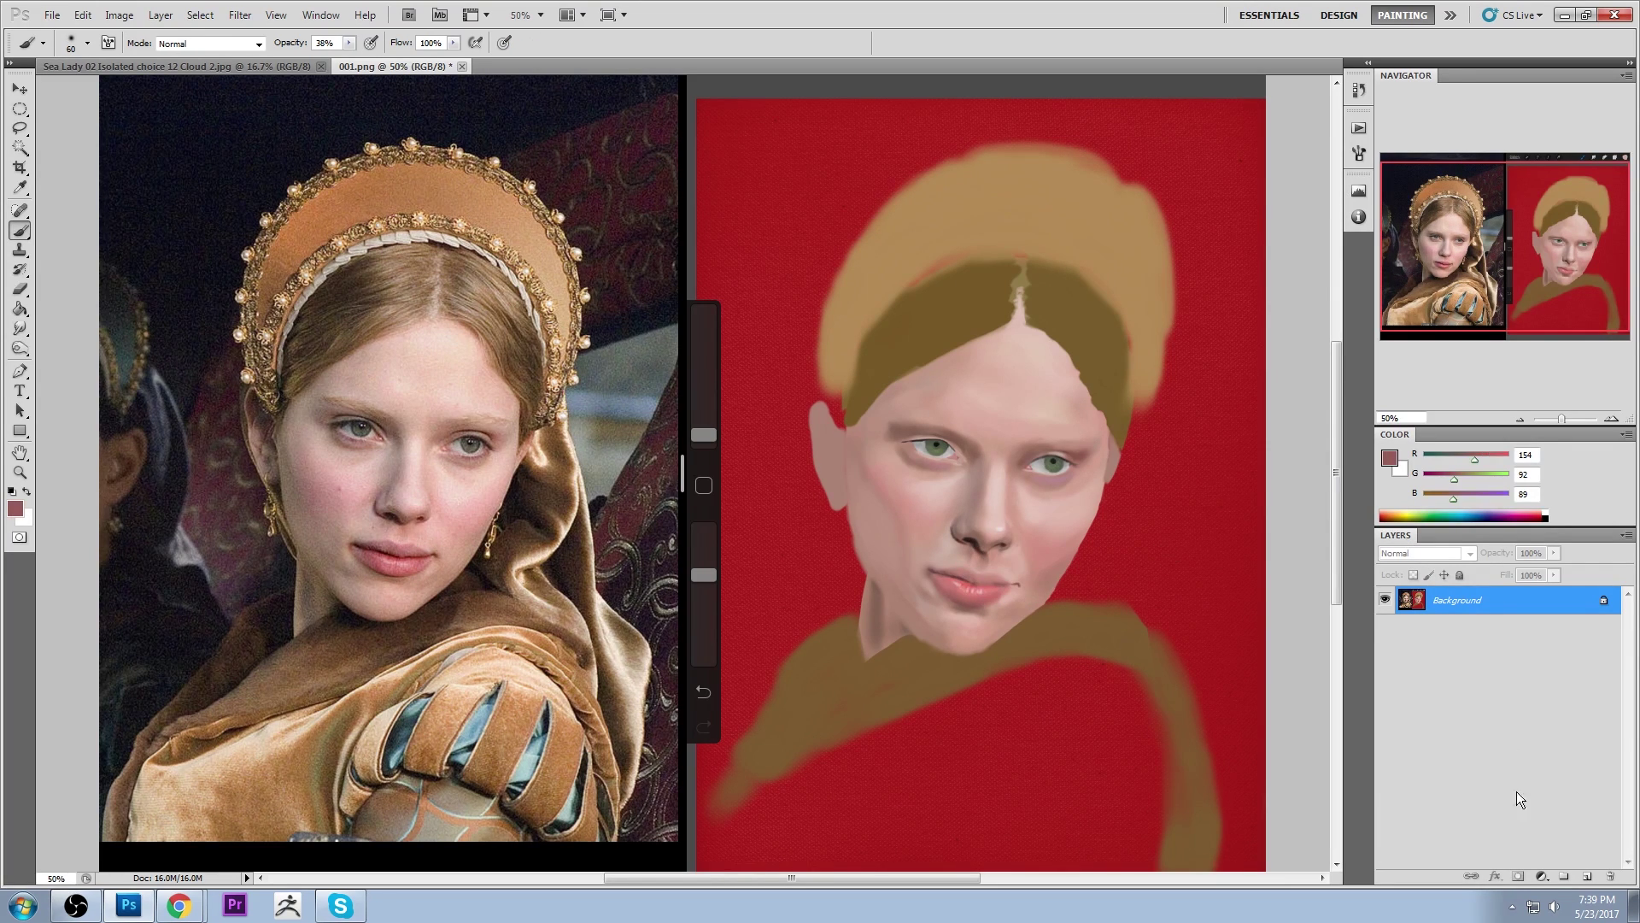
left_click(1587, 877)
key("bracketright")
key("bracketright")
key("bracketright")
key("bracketright")
key("bracketright")
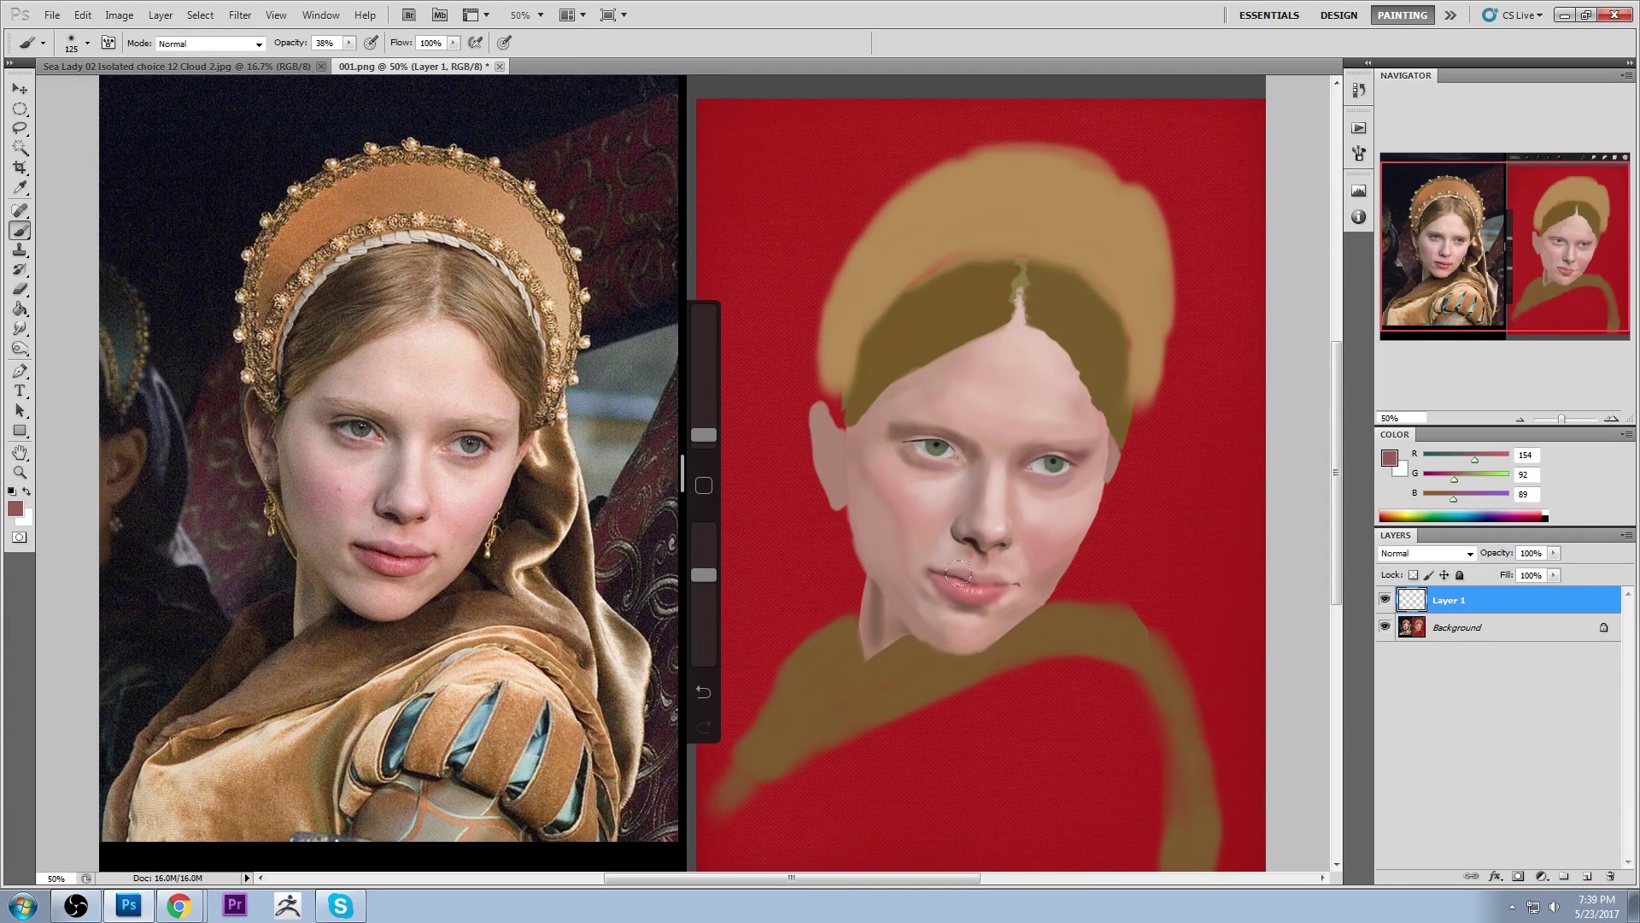
left_click(968, 573, "alt")
left_click(966, 571, "alt")
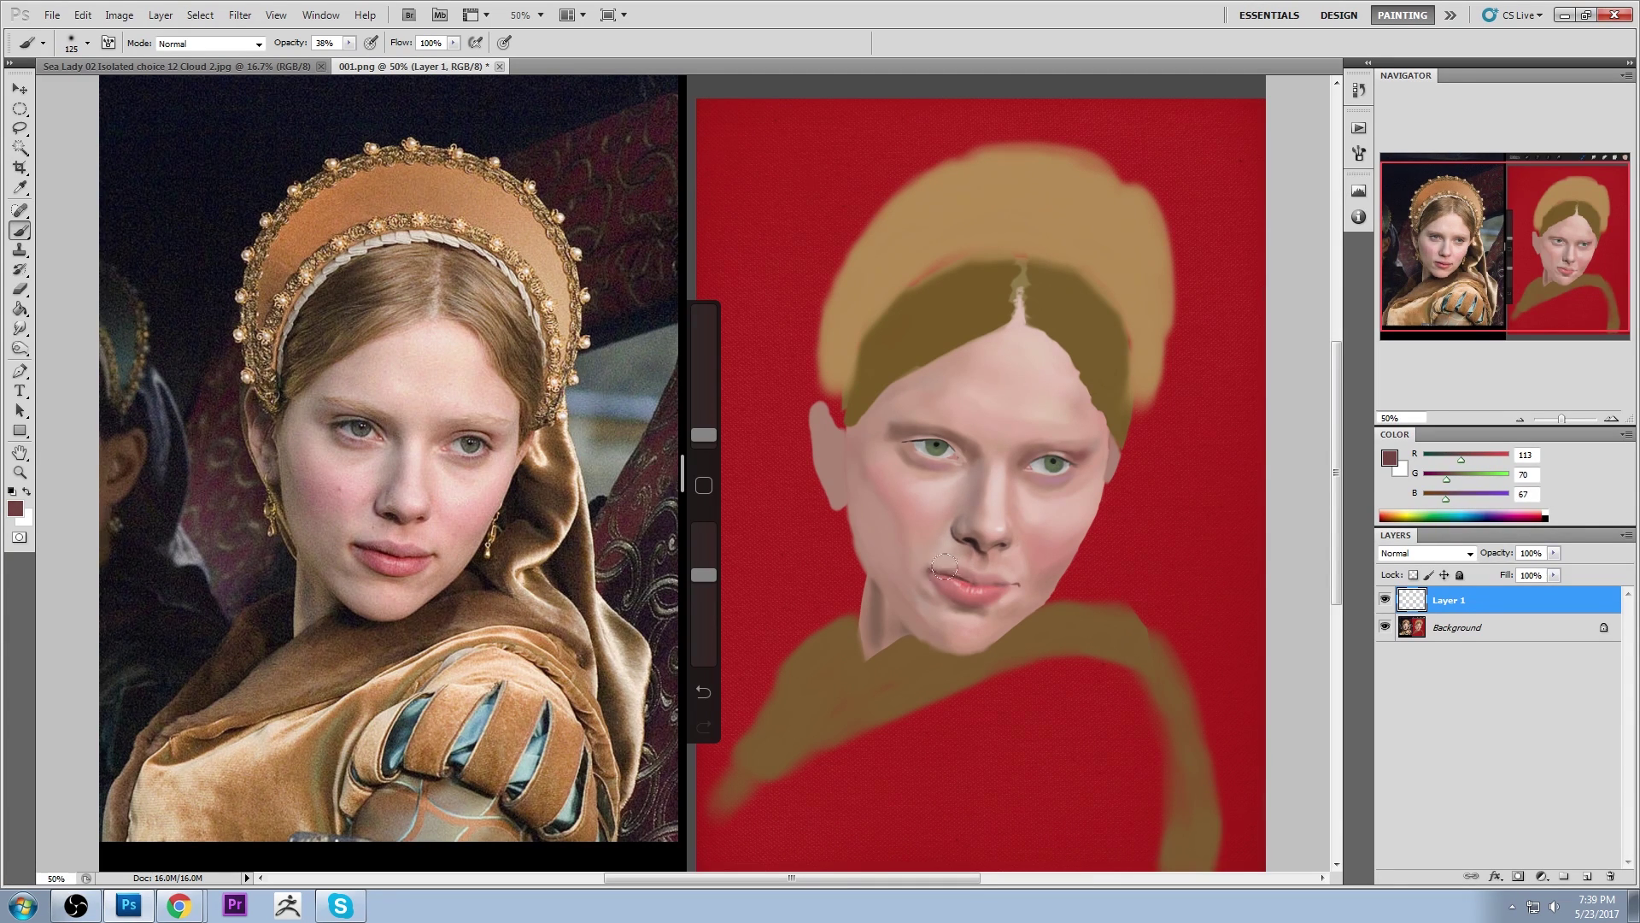
Paint the sampled dark lip tone along the mouth line and its corner with a smaller brush
key("bracketleft")
key("bracketleft")
key("bracketleft")
key("bracketleft")
key("bracketleft")
left_click(993, 587)
left_click(946, 581)
Sample the very dark nostril tone and darken the mouth's corner with a 60 px brush
key("bracketleft")
key("bracketleft")
left_click(996, 547, "alt")
key("bracketright")
key("bracketright")
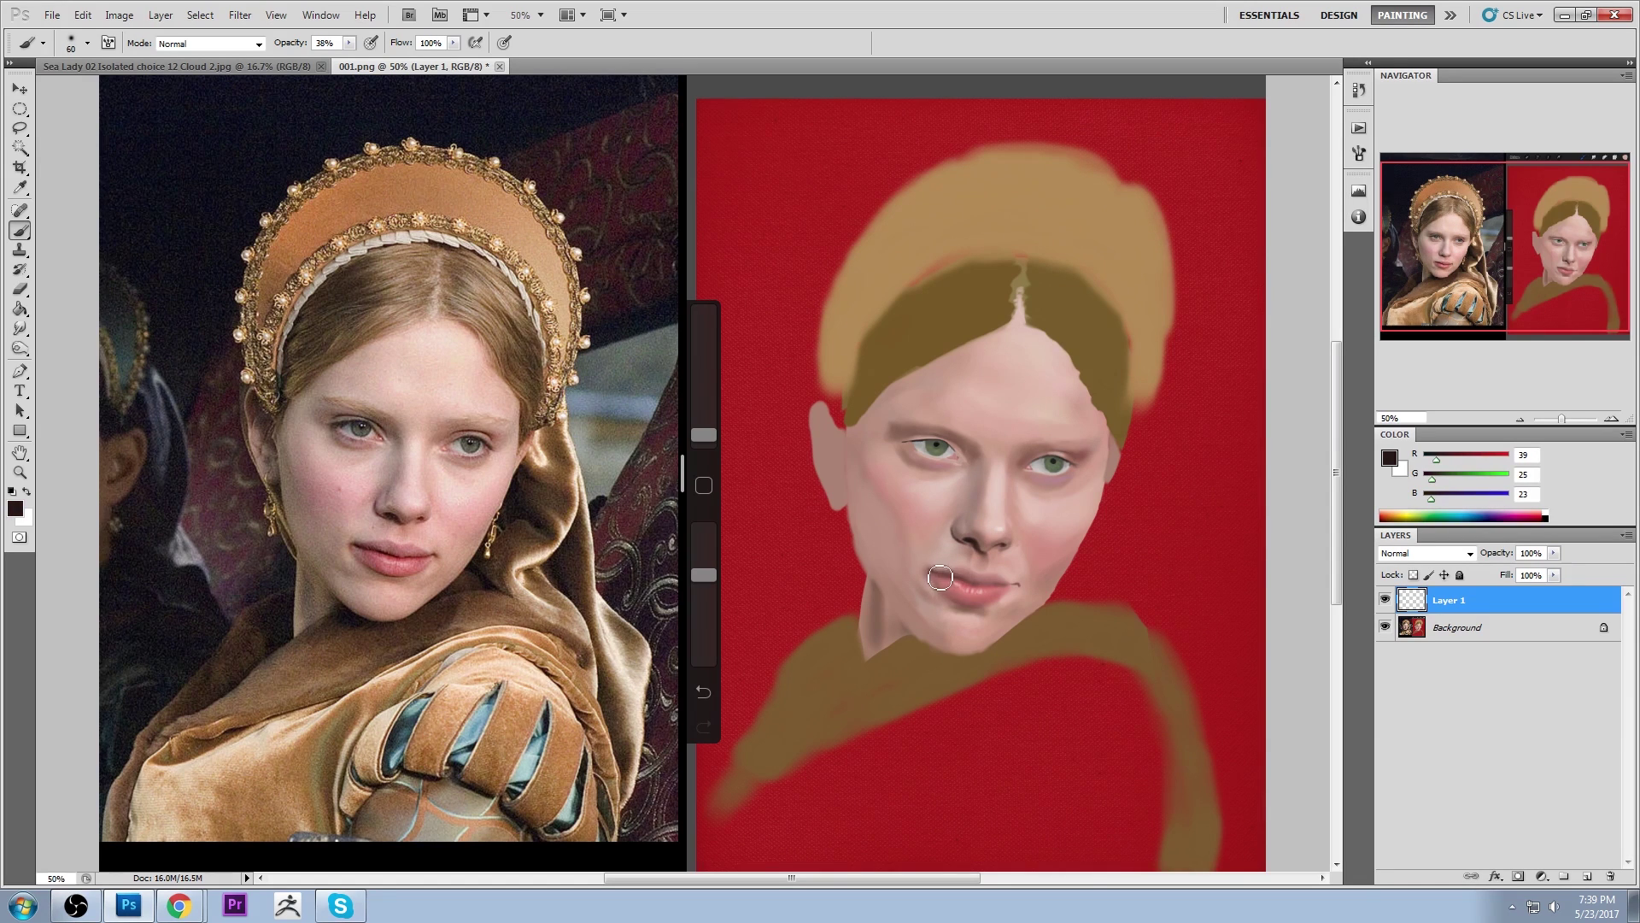
mouse_move(944, 576)
left_mouse_down()
mouse_move(958, 579)
mouse_move(941, 582)
left_mouse_up()
Smudge the dark strokes into the lips at 19% strength
key("bracketright")
left_click(20, 328)
key("bracketright")
key("bracketright")
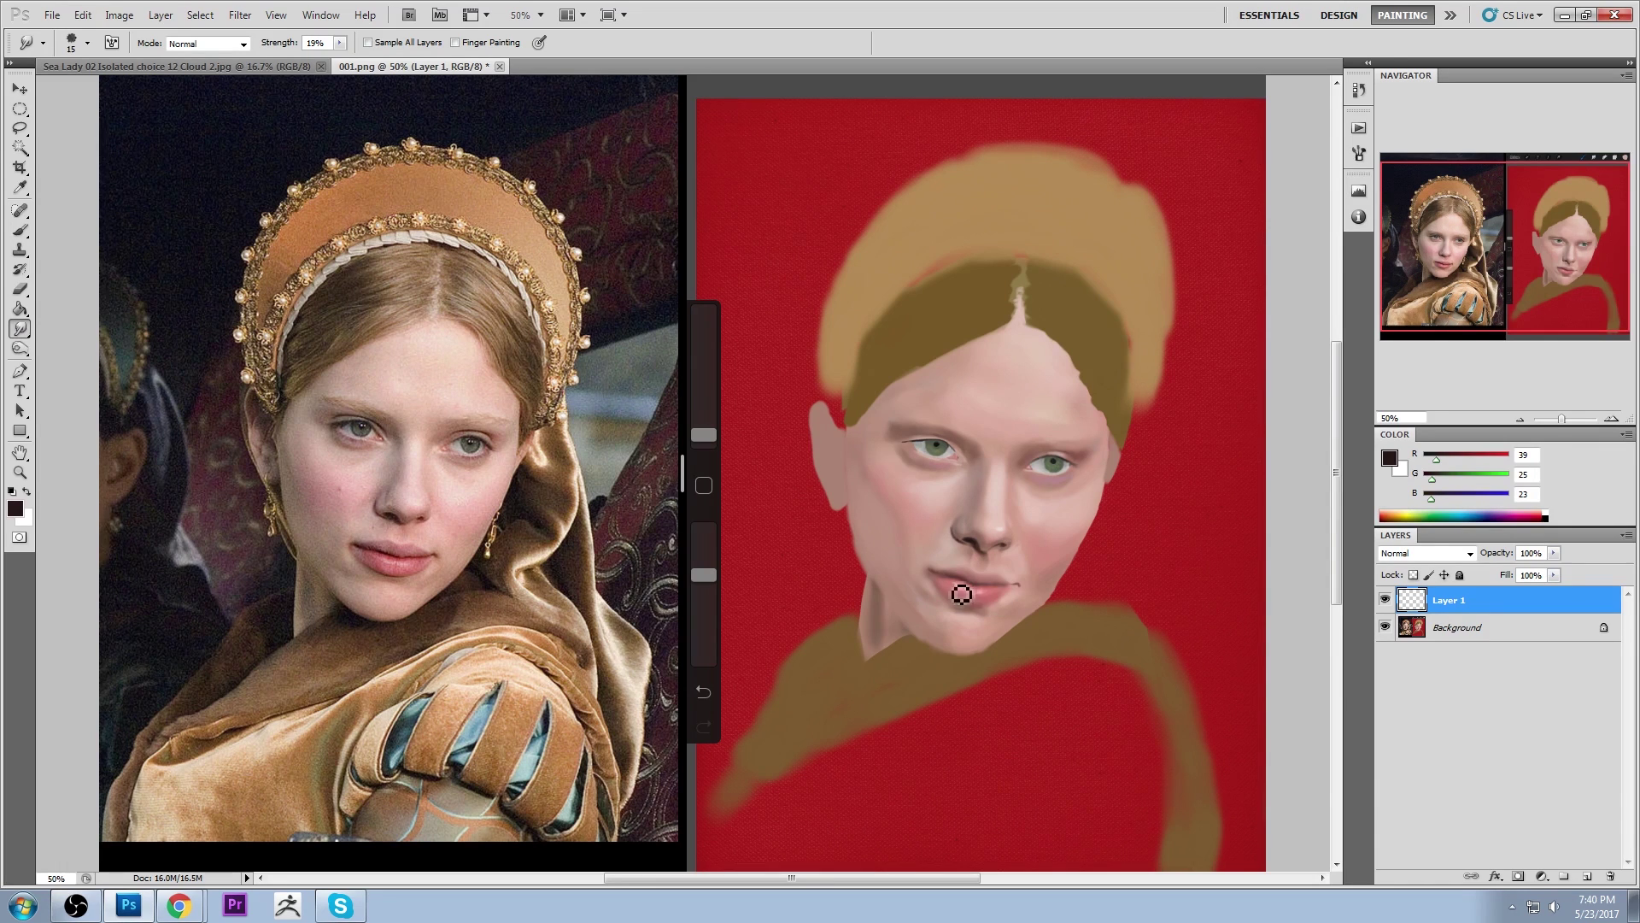
Erase excess dark paint around the mouth line with a much smaller eraser tip
key("e")
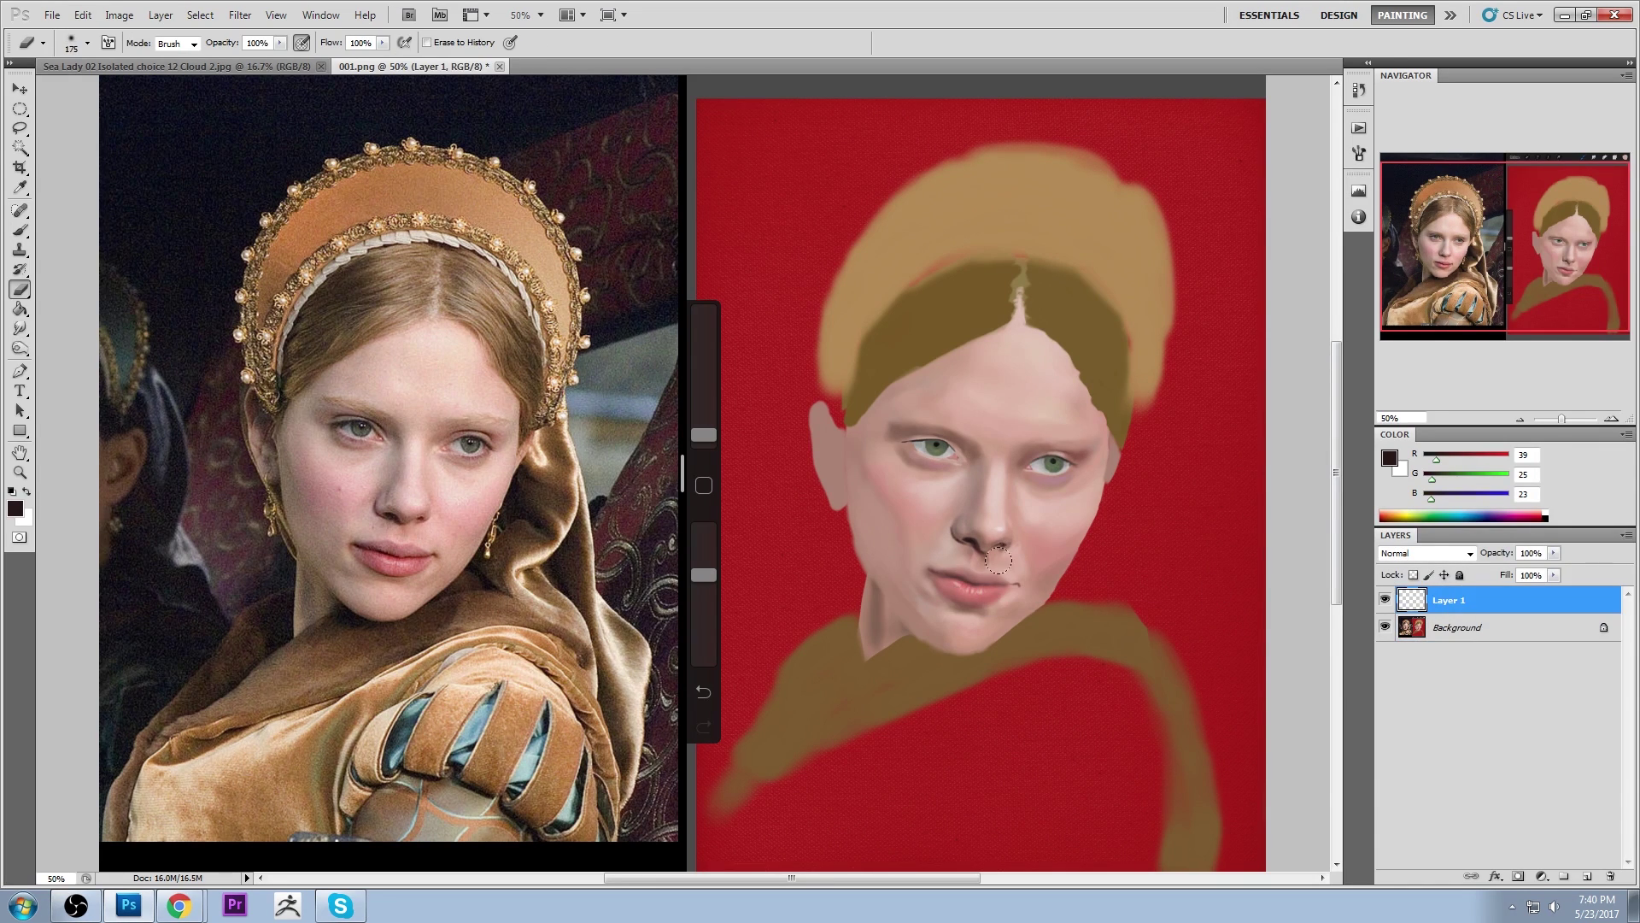
key("bracketleft")
key("bracketleft")
key("bracketleft")
key("bracketleft")
key("bracketleft")
key("bracketleft")
key("bracketleft")
key("bracketleft")
key("bracketleft")
key("bracketleft")
key("bracketleft")
key("bracketleft")
key("bracketleft")
key("bracketright")
key("bracketright")
key("bracketright")
Smudge the mouth corner with a tip of up to 20 px and merge the lip layer into the background
left_click_drag(20, 329, 77, 367)
key("bracketright")
key("bracketleft")
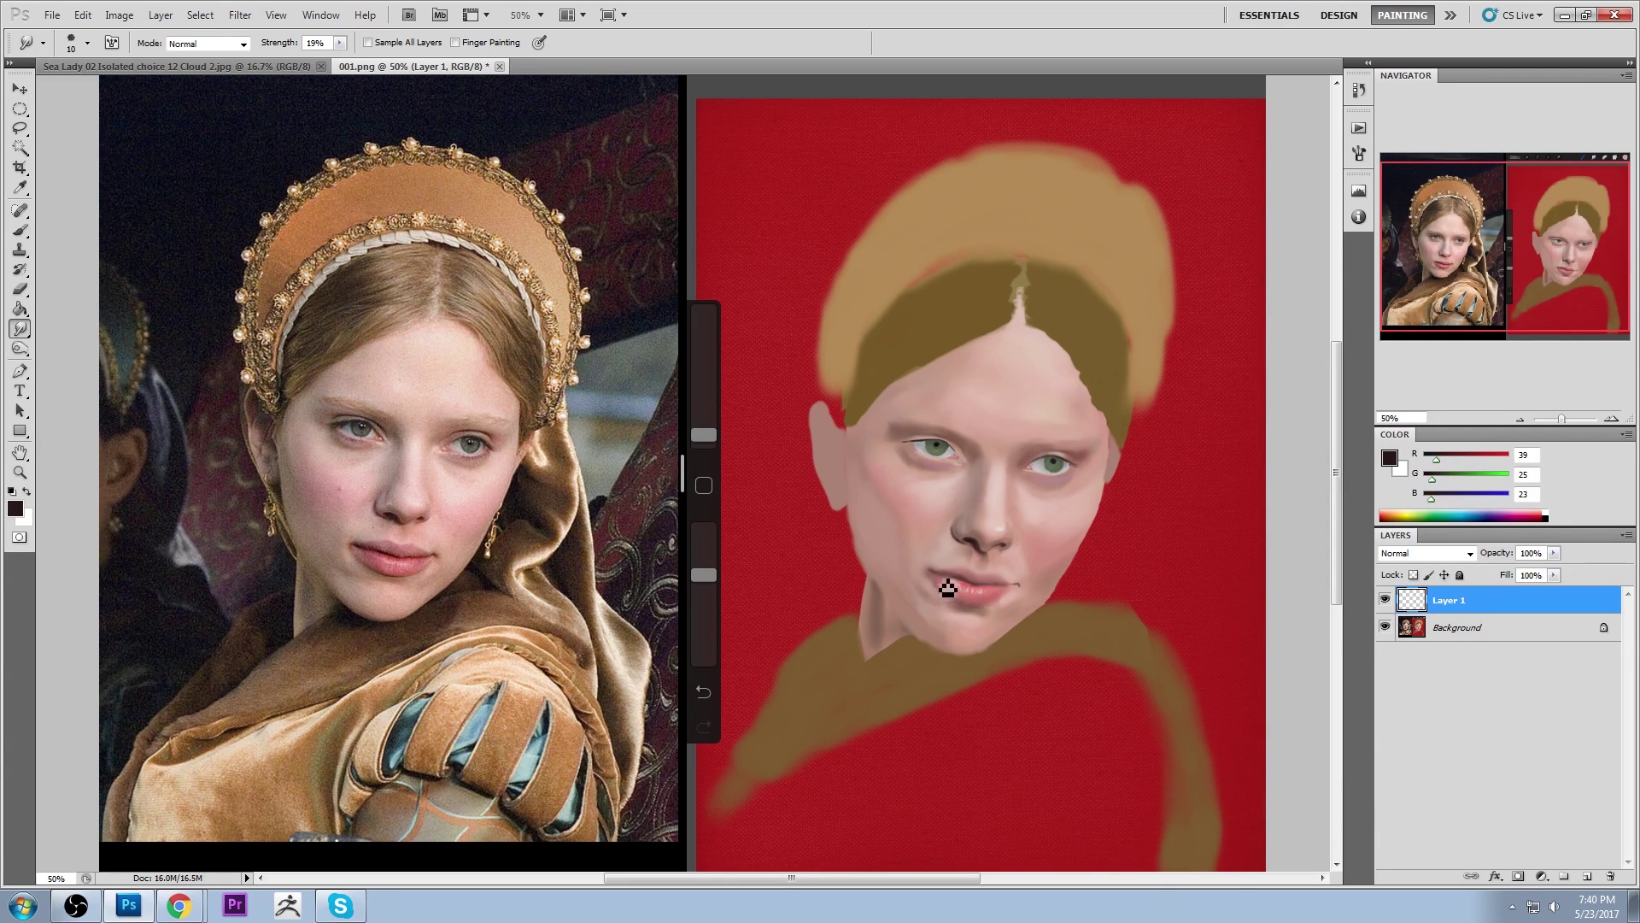
key("bracketright")
key("bracketright")
right_click(1495, 607)
left_click(1524, 552)
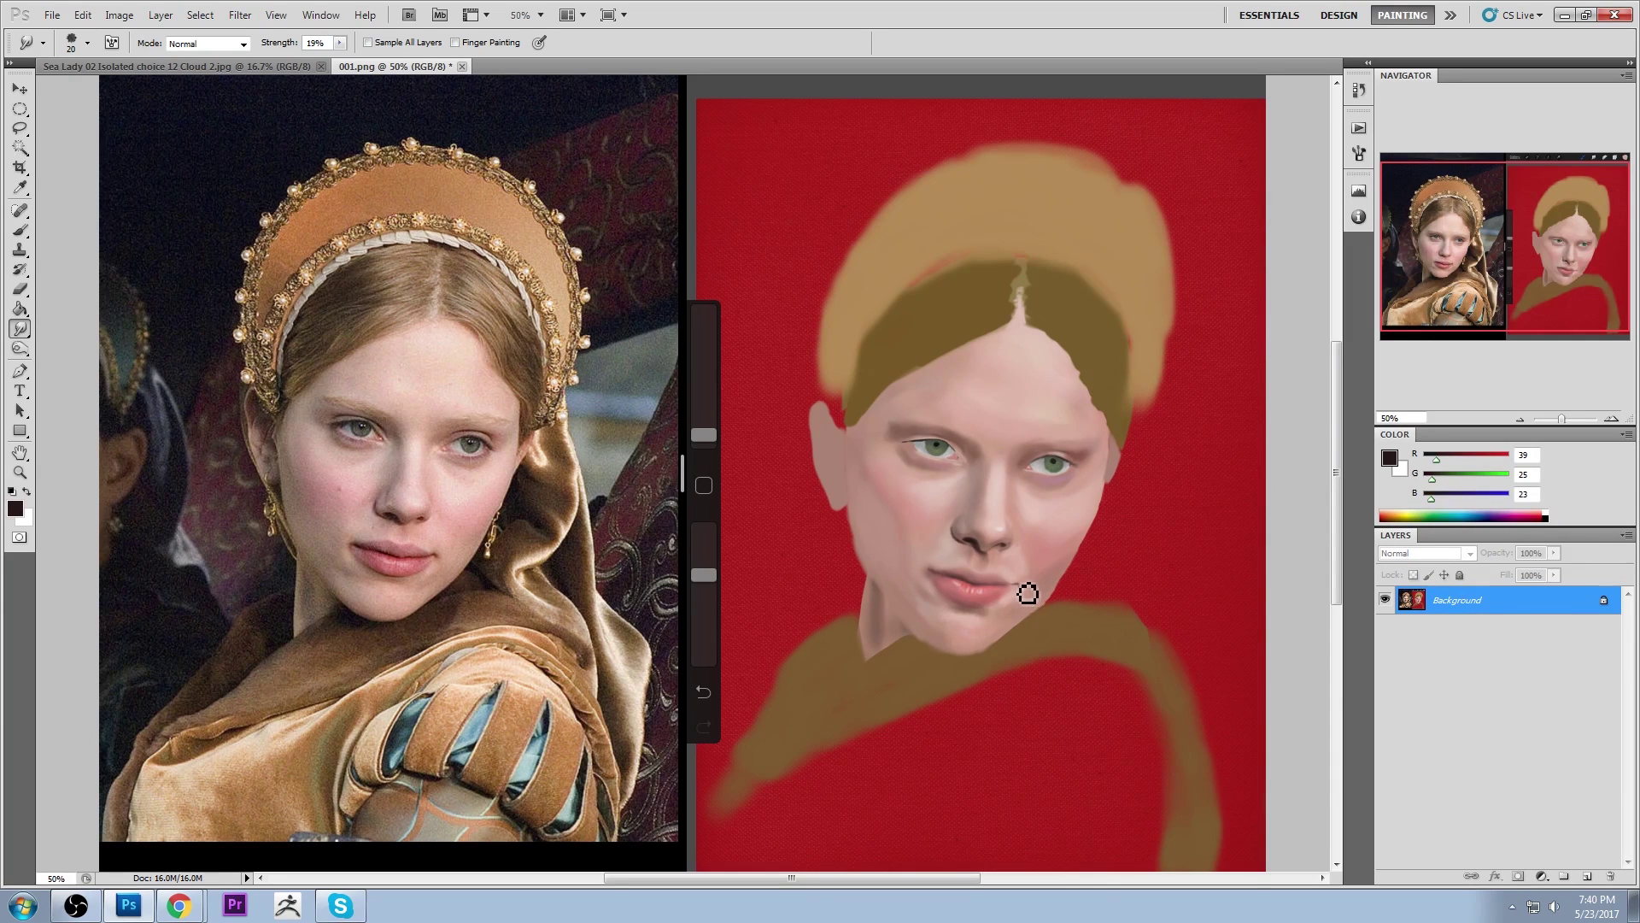
Raise the brush opacity to 96% and touch up the skin beside the mouth's corner with a sampled light skin tone
key("b")
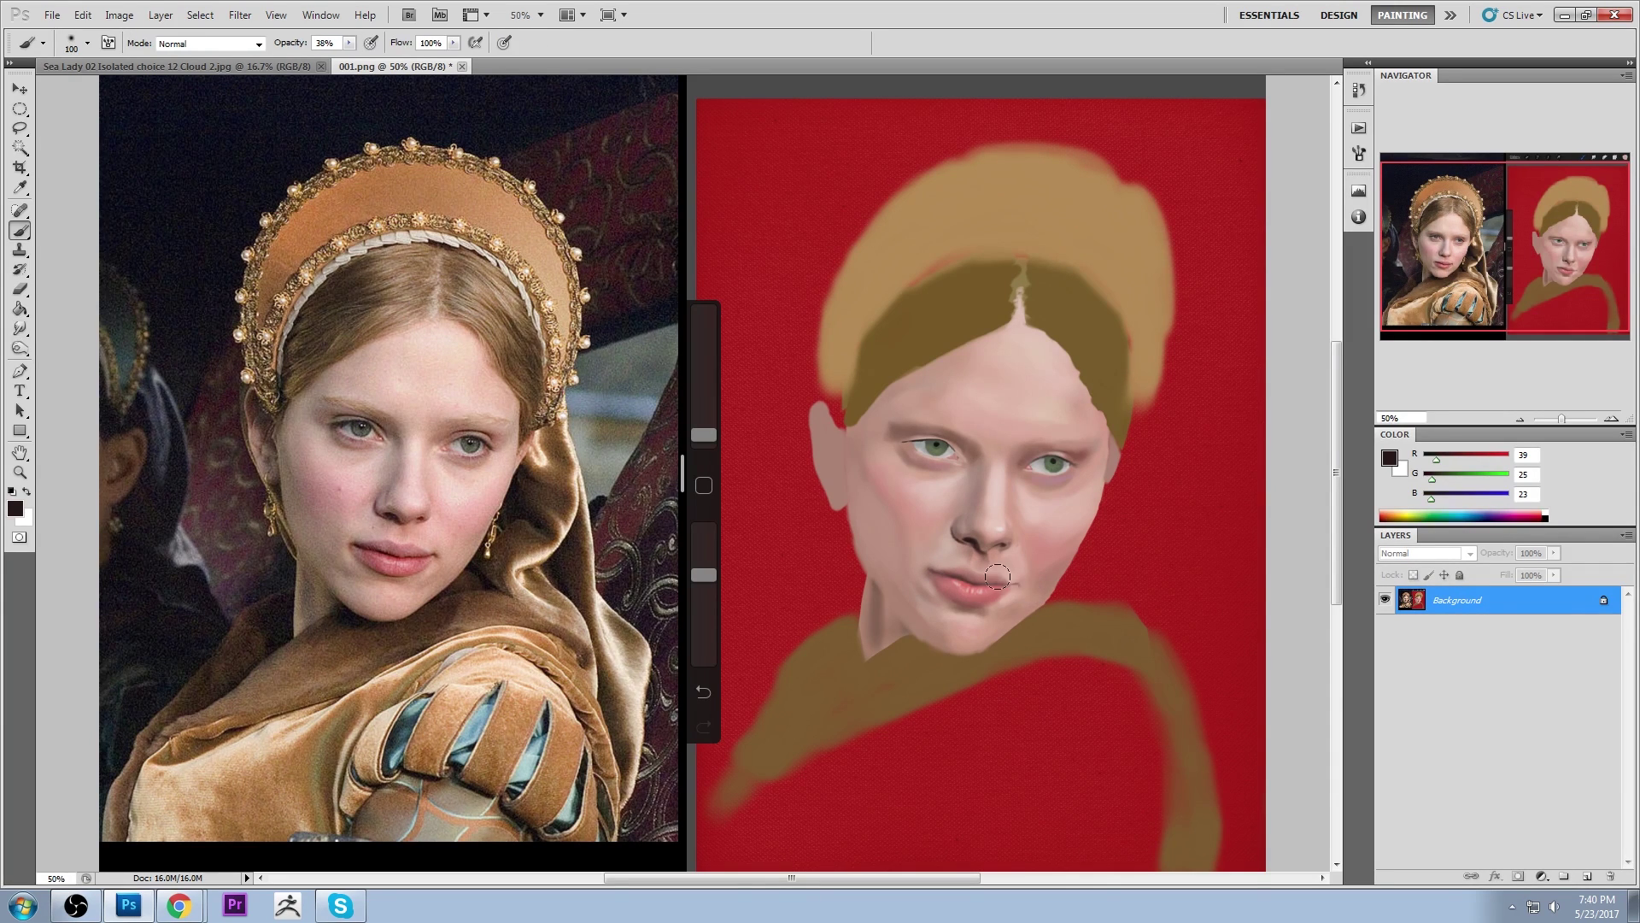
left_click(998, 574, "alt")
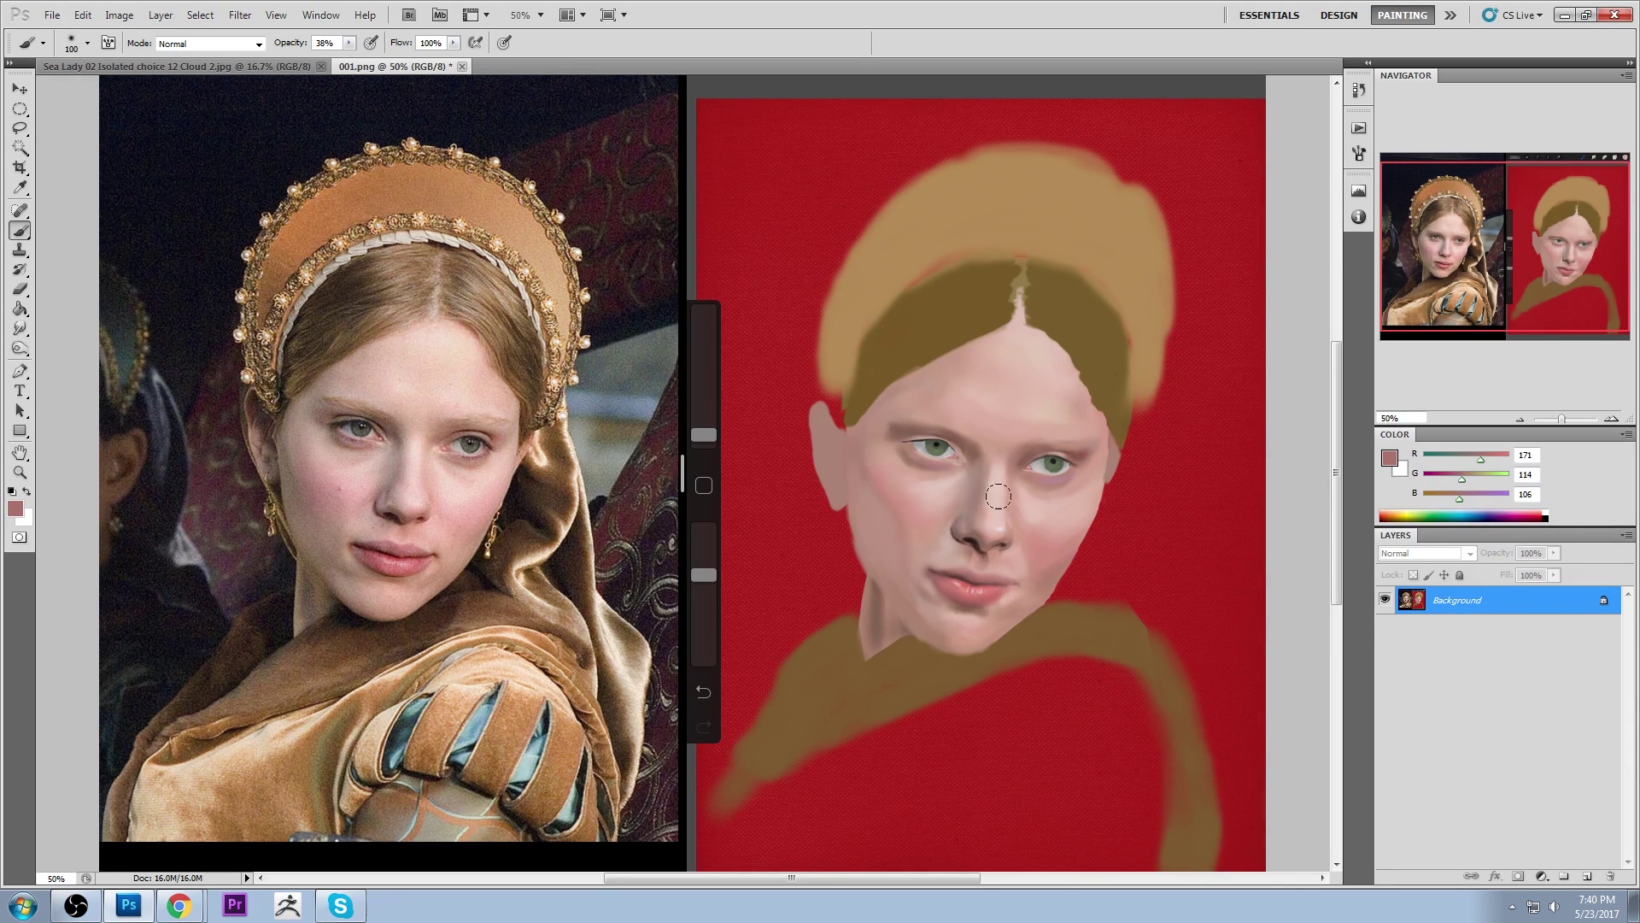
left_click(349, 46)
left_click_drag(350, 59, 399, 59)
left_click(1015, 567, "alt")
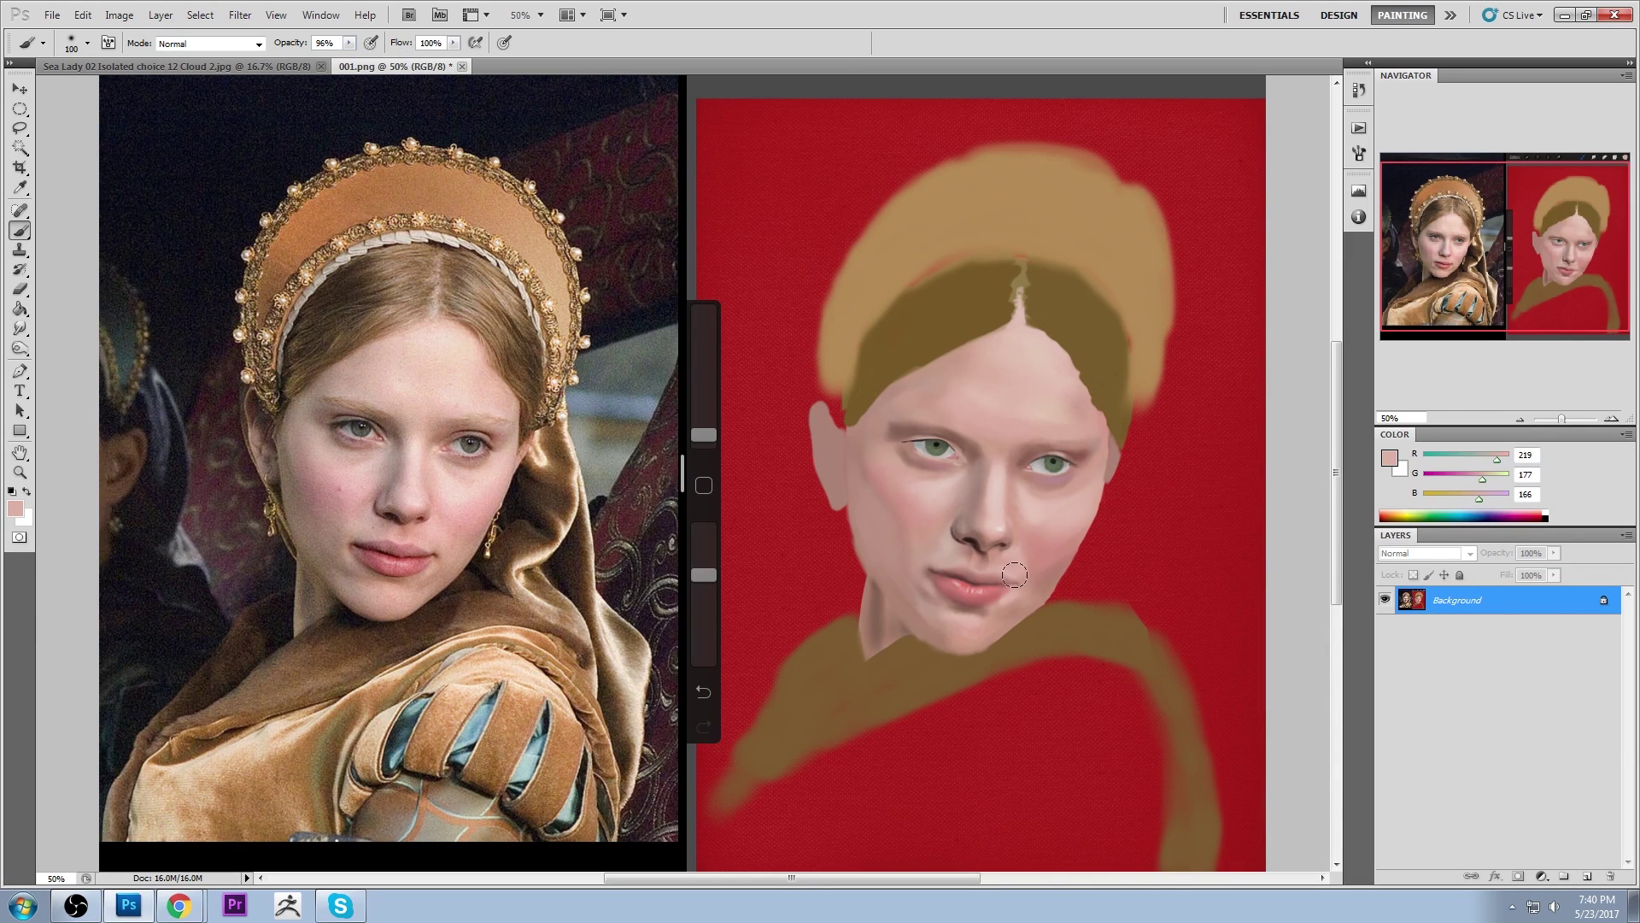
Refine the upper lip's edge with sampled red-brown lip tones and the skin tone just above it
left_click(944, 569, "alt")
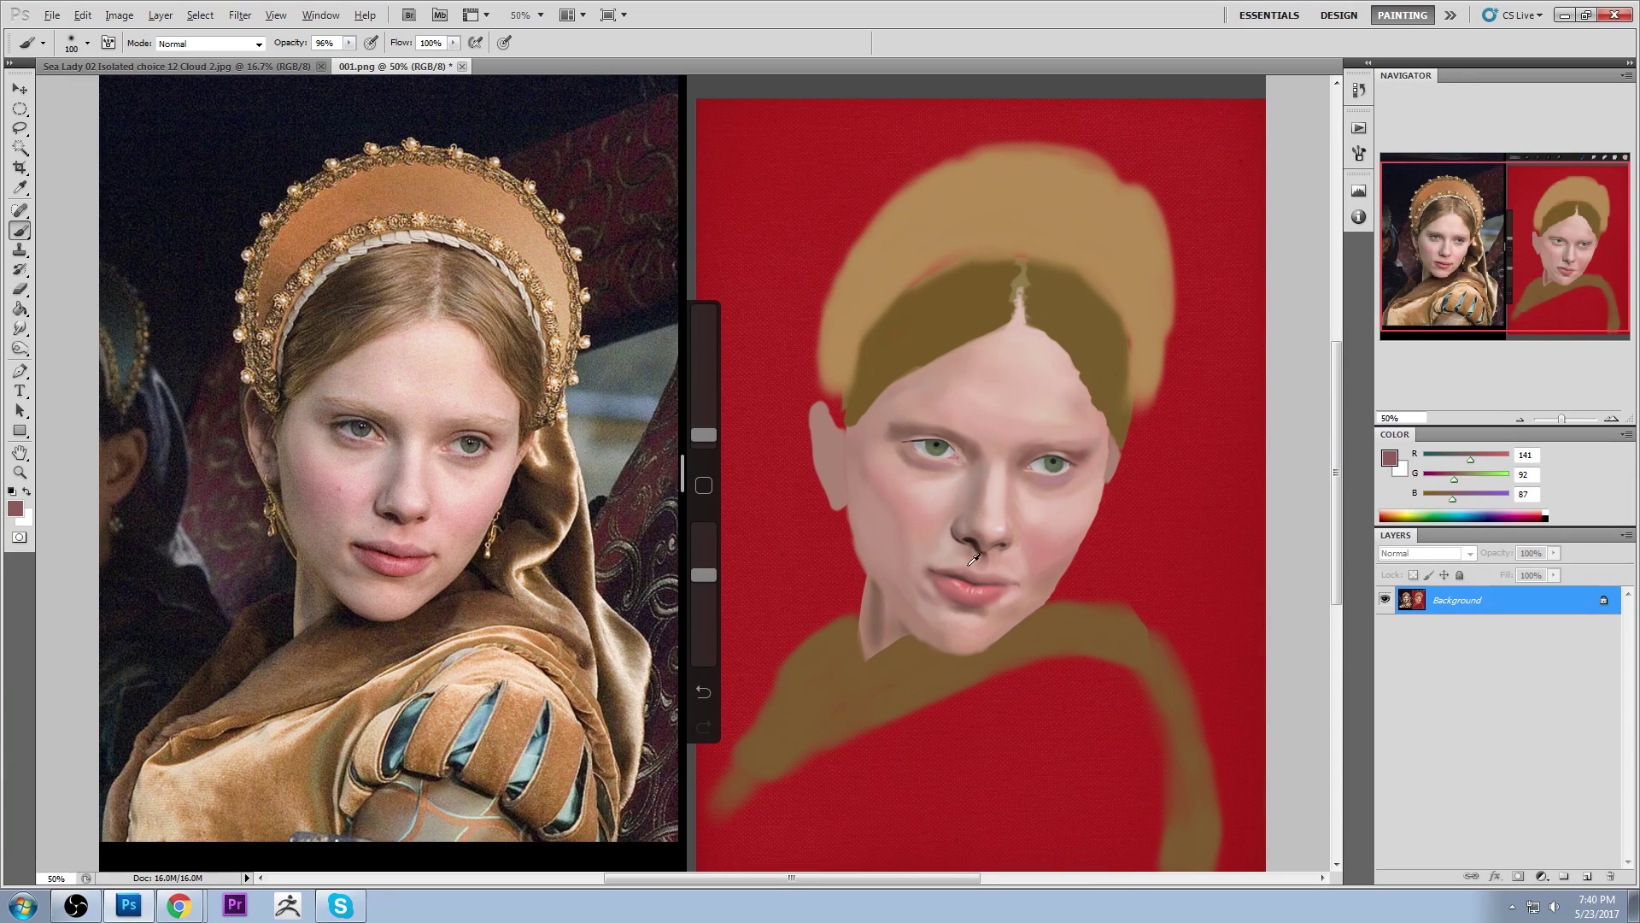
left_click(969, 567, "alt")
left_click(970, 566, "alt")
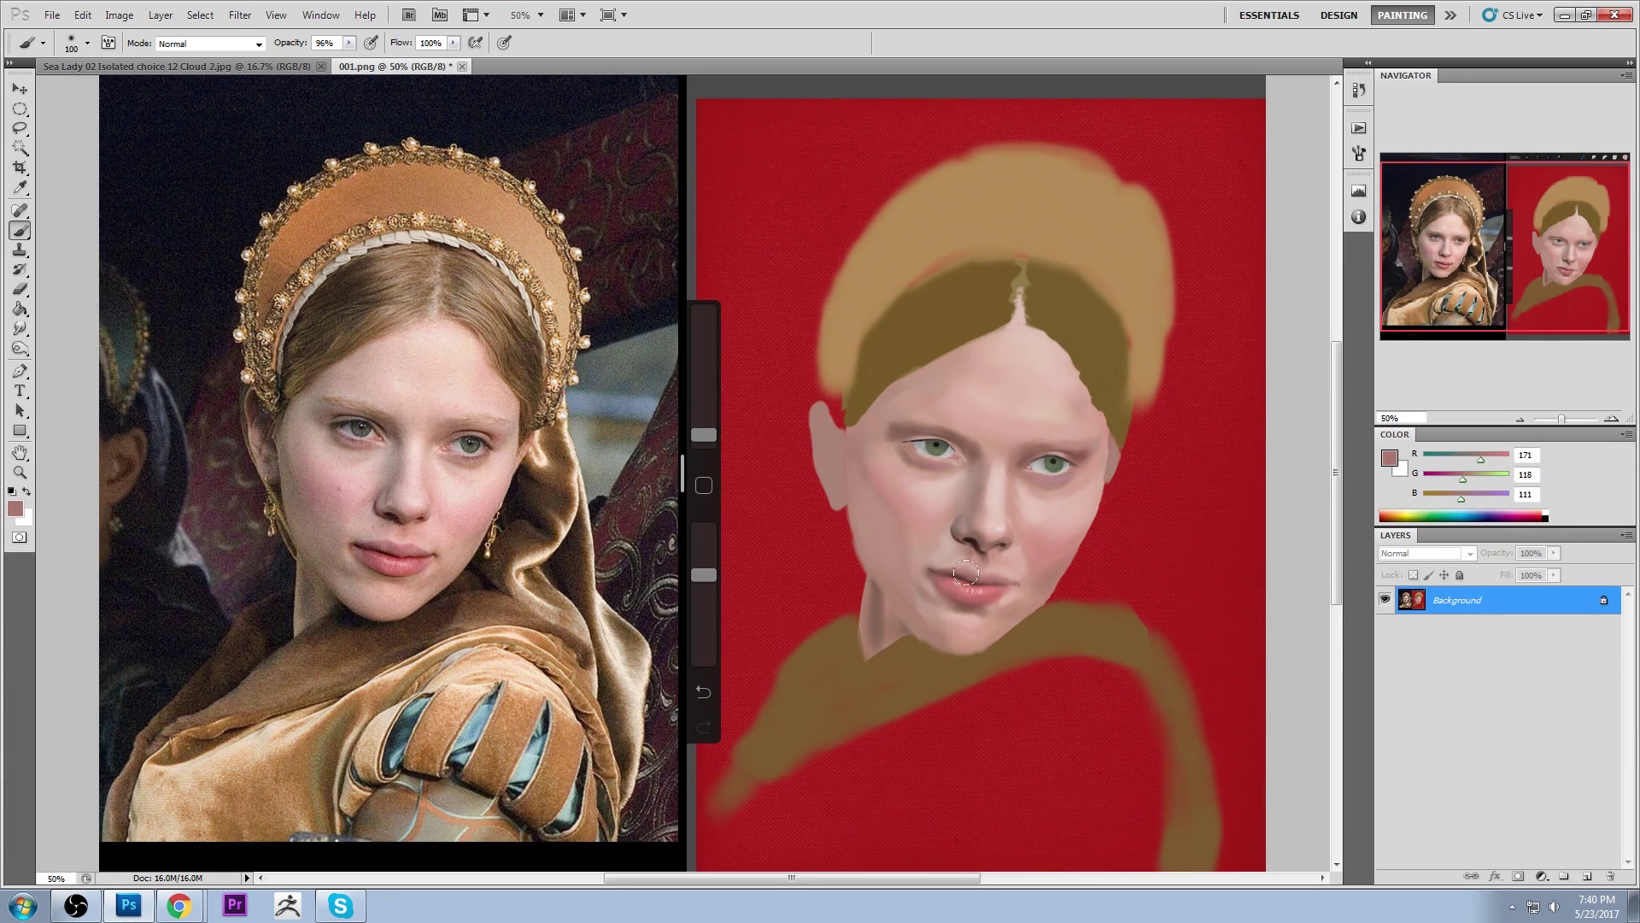
left_click(943, 561, "alt")
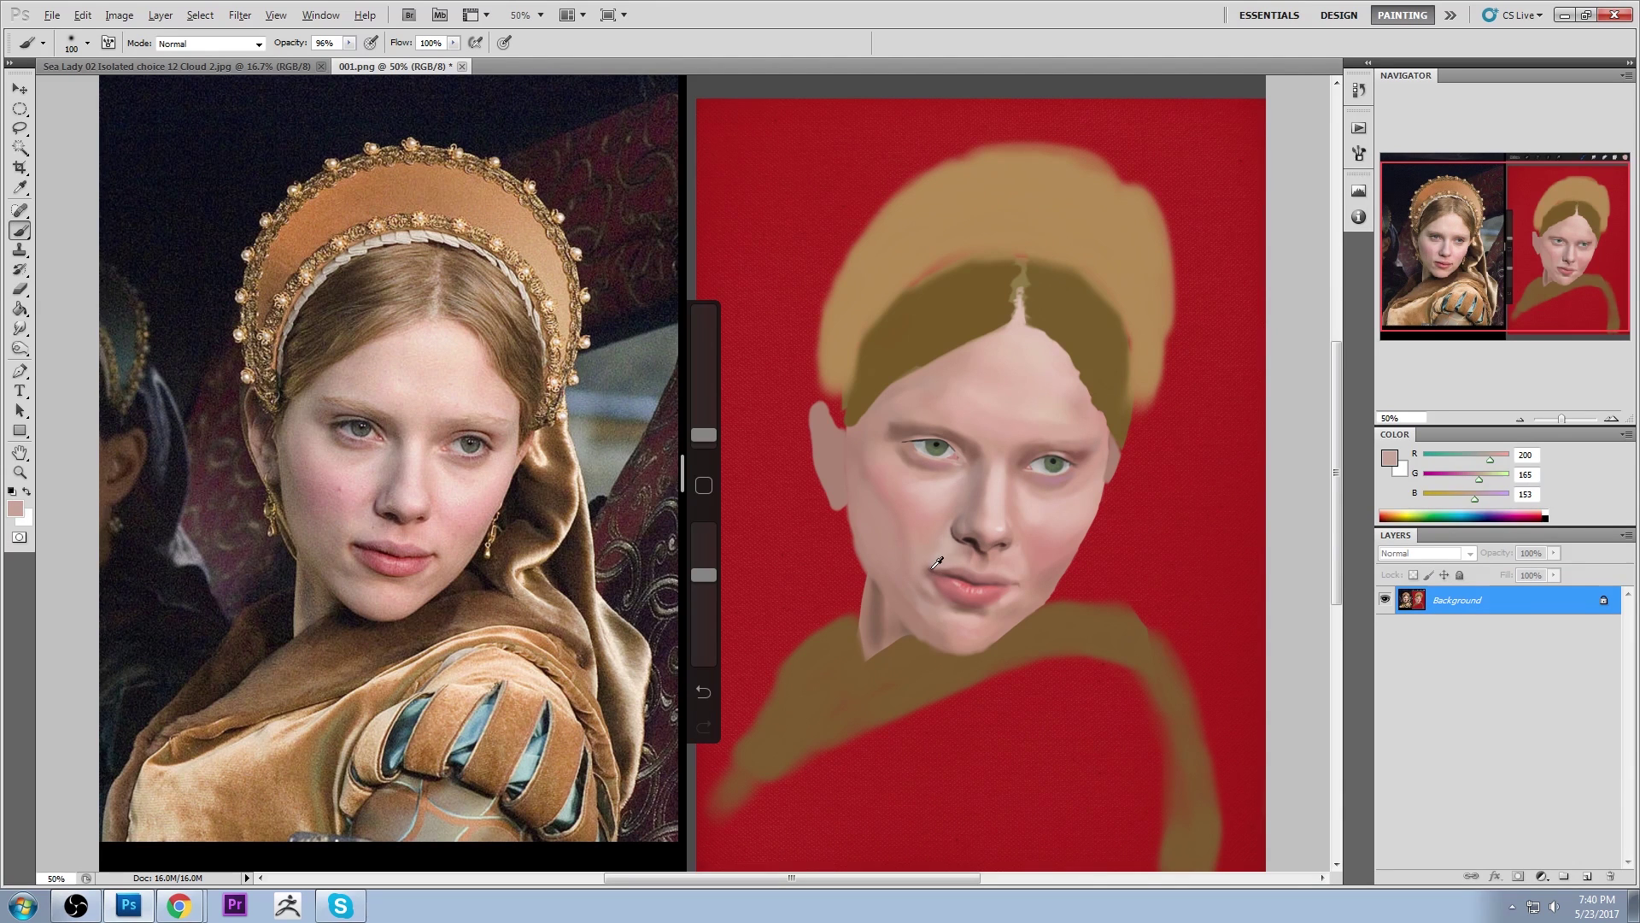
left_click(827, 397, "alt")
left_click(209, 43)
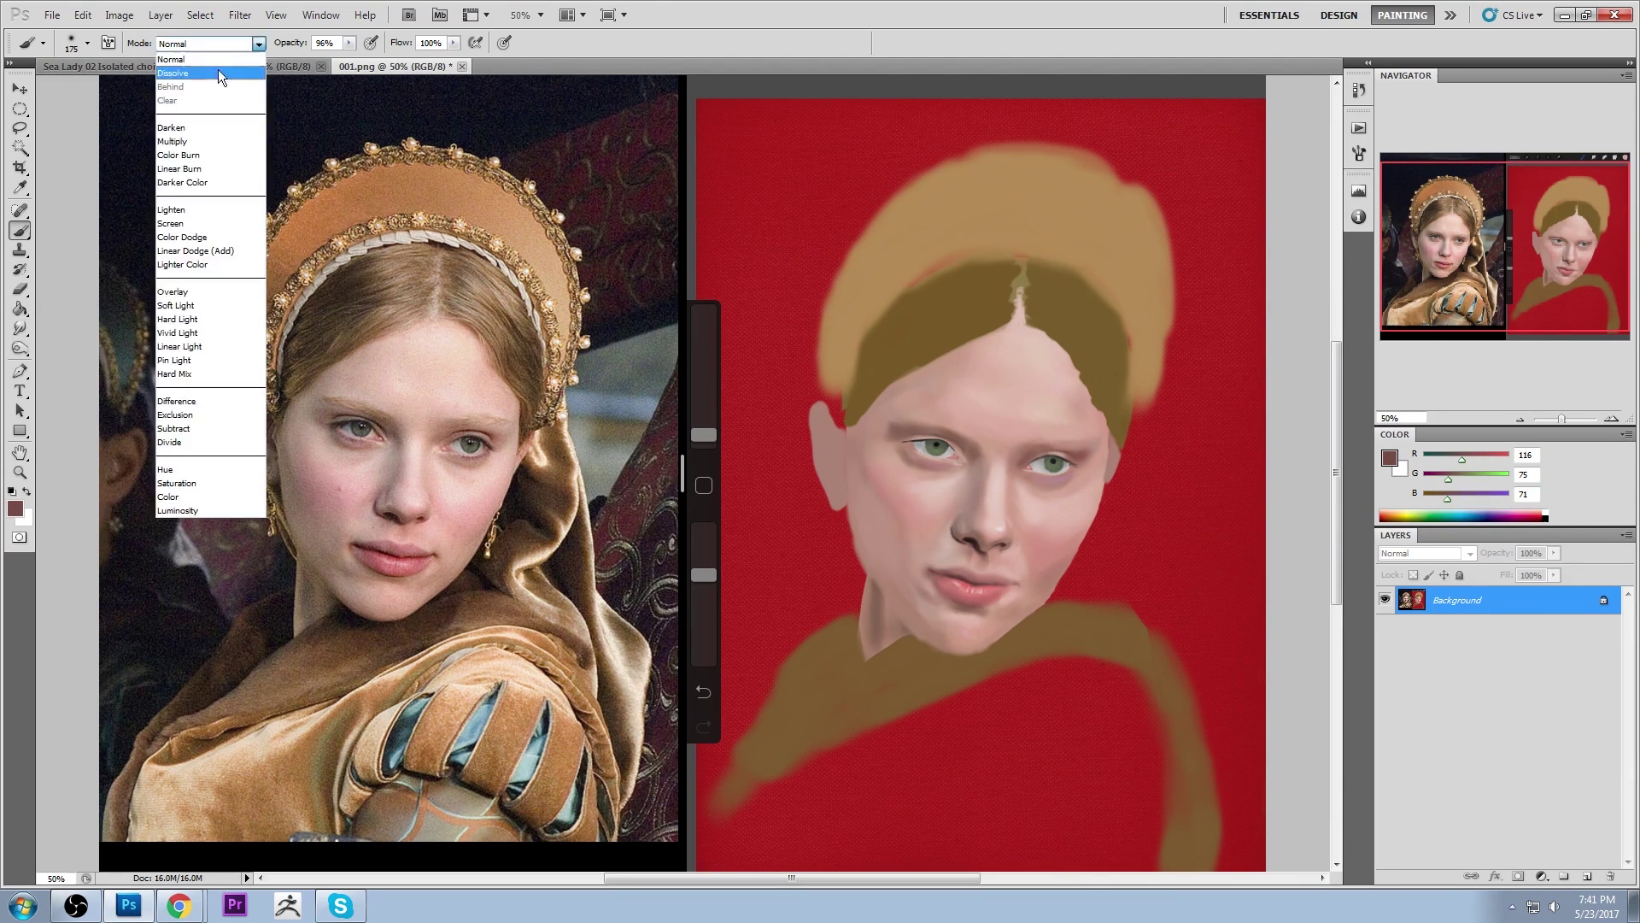
left_click(196, 128)
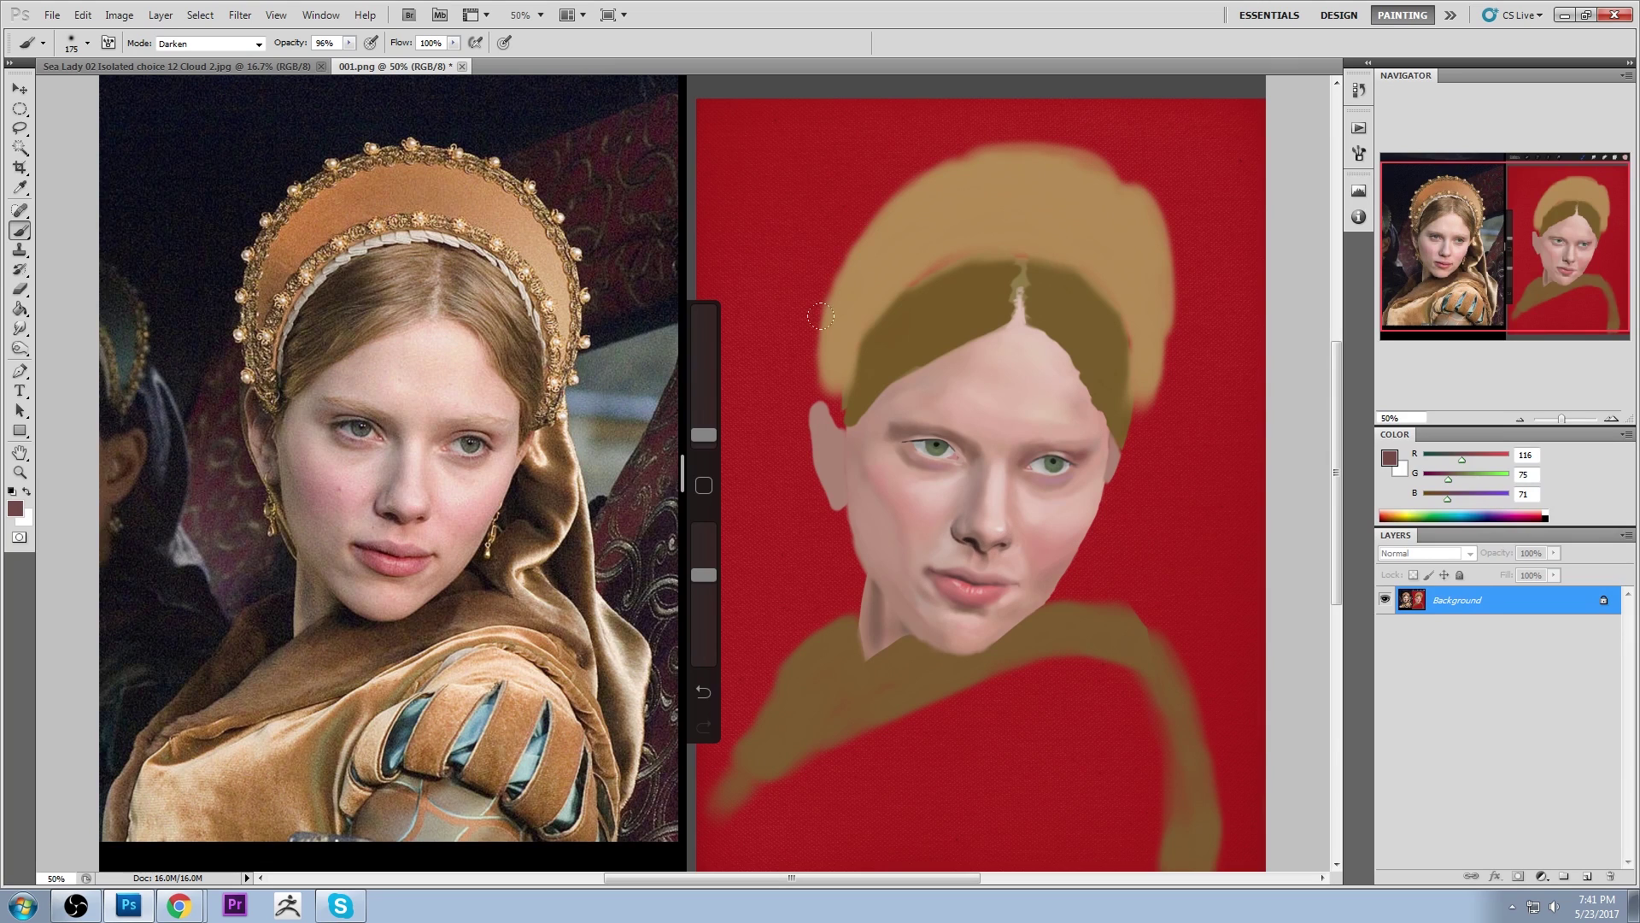
left_click(949, 557, "alt")
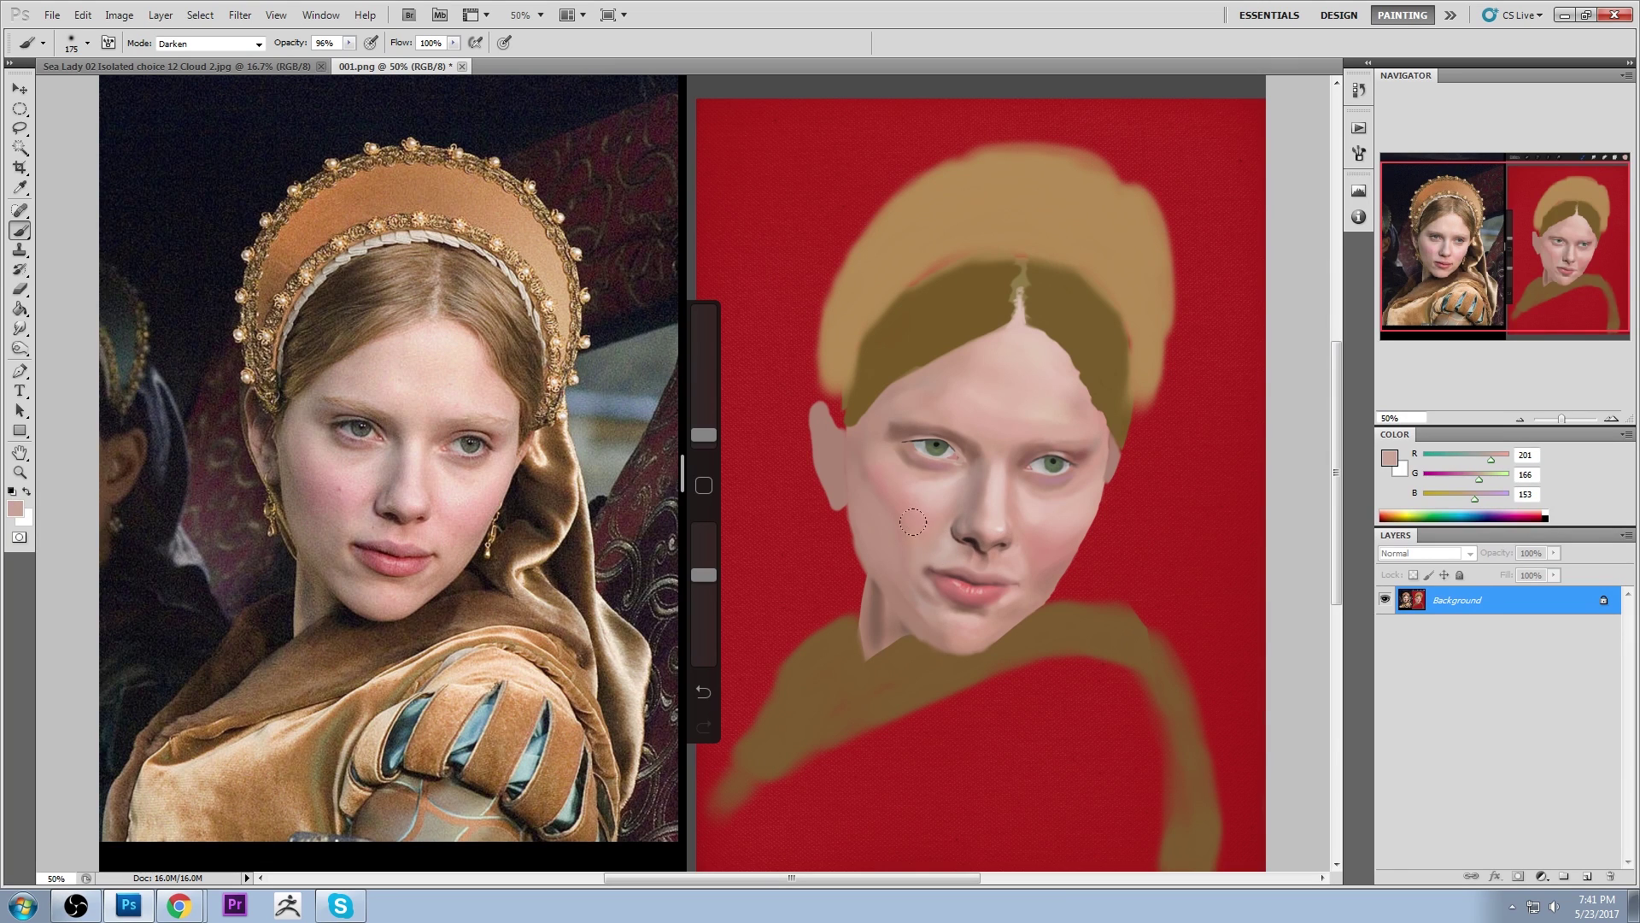
left_click(255, 43)
left_click(192, 56)
Set the brush to 100 px and 68% opacity and deepen the mouth corners with sampled dark lip tones
key("bracketleft")
key("alt")
key("alt")
left_click(943, 570, "alt")
left_click_drag(349, 43, 324, 61)
left_click(929, 572)
left_click(974, 574, "alt")
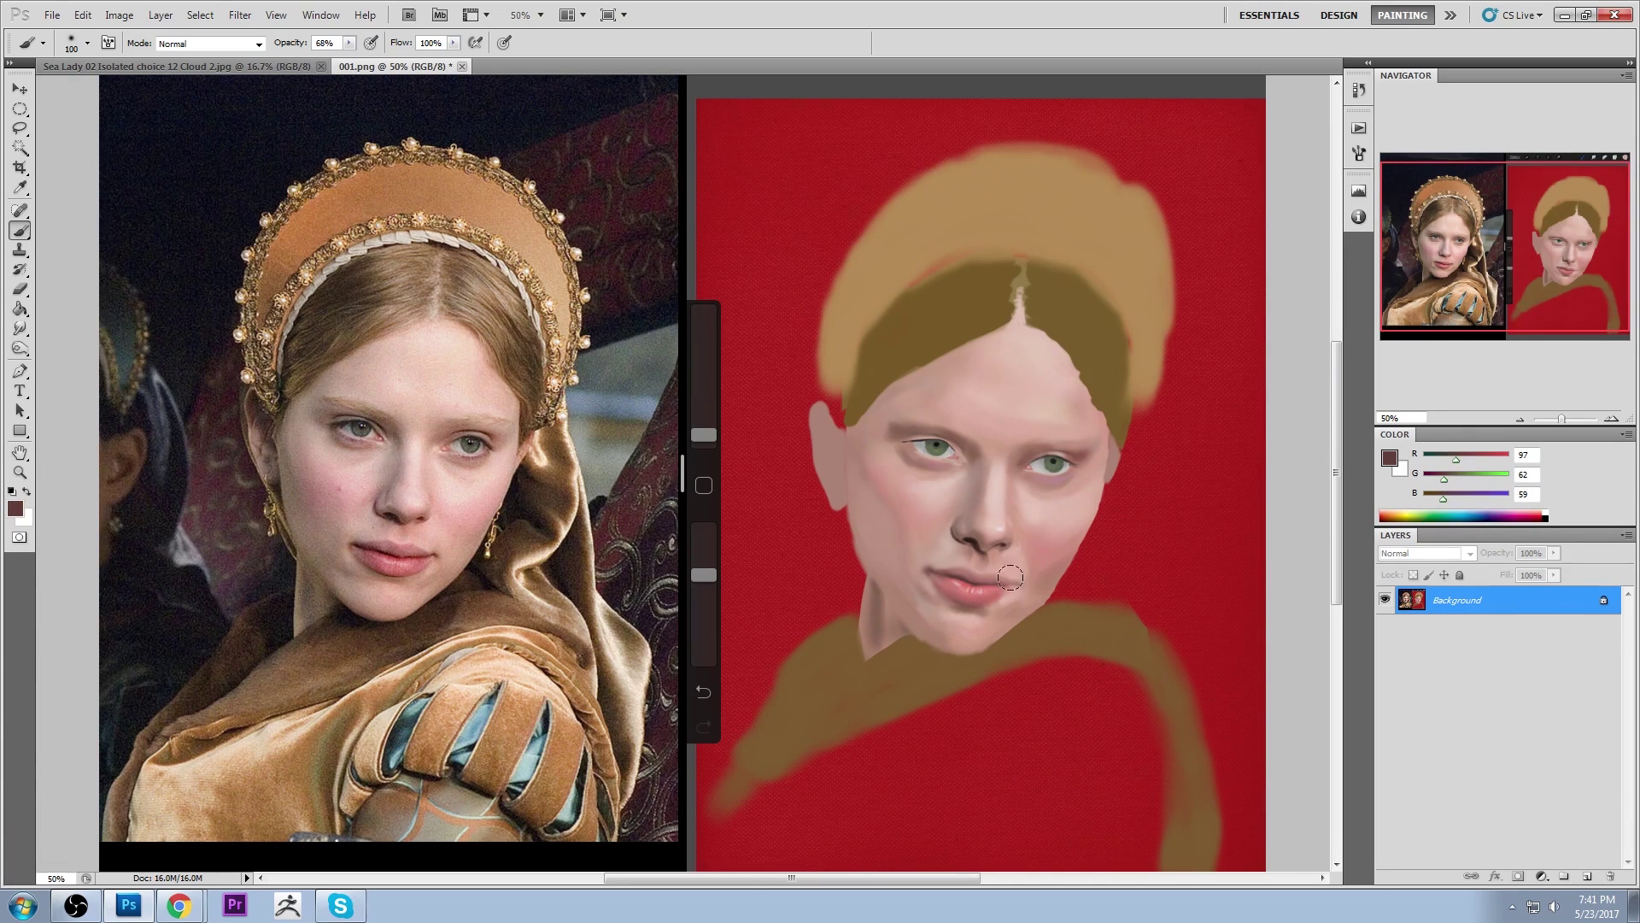
left_click_drag(1008, 585, 998, 582)
Sample mid and dark lip tones to refine the upper lip, enlarging the brush to 175 px
left_click(972, 568, "alt")
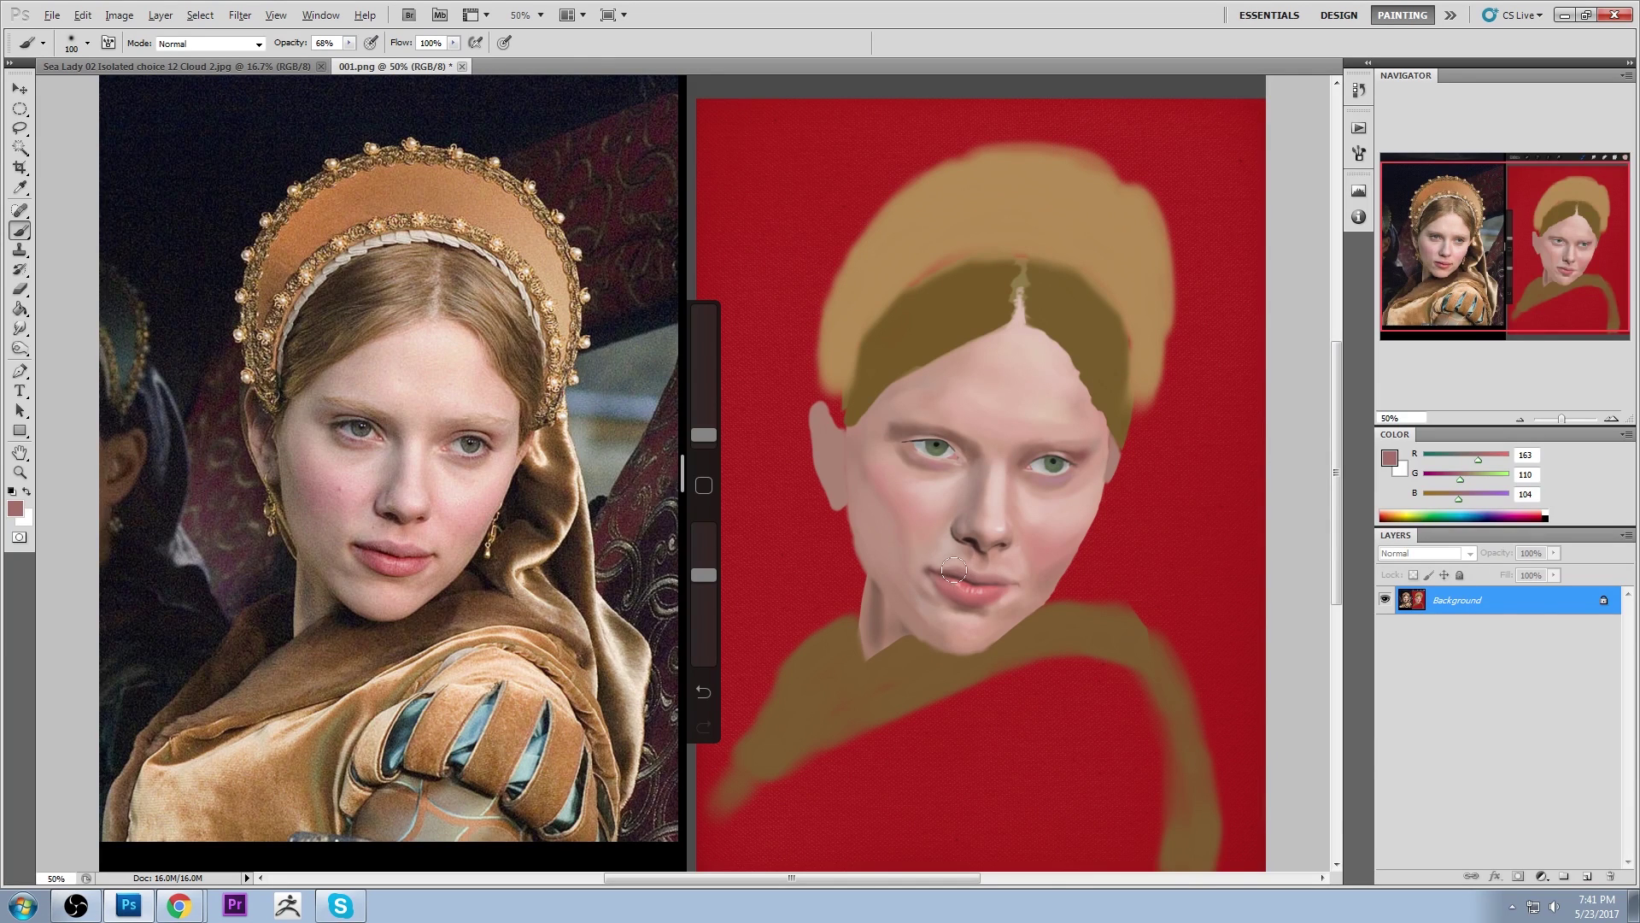
left_click(952, 566, "alt")
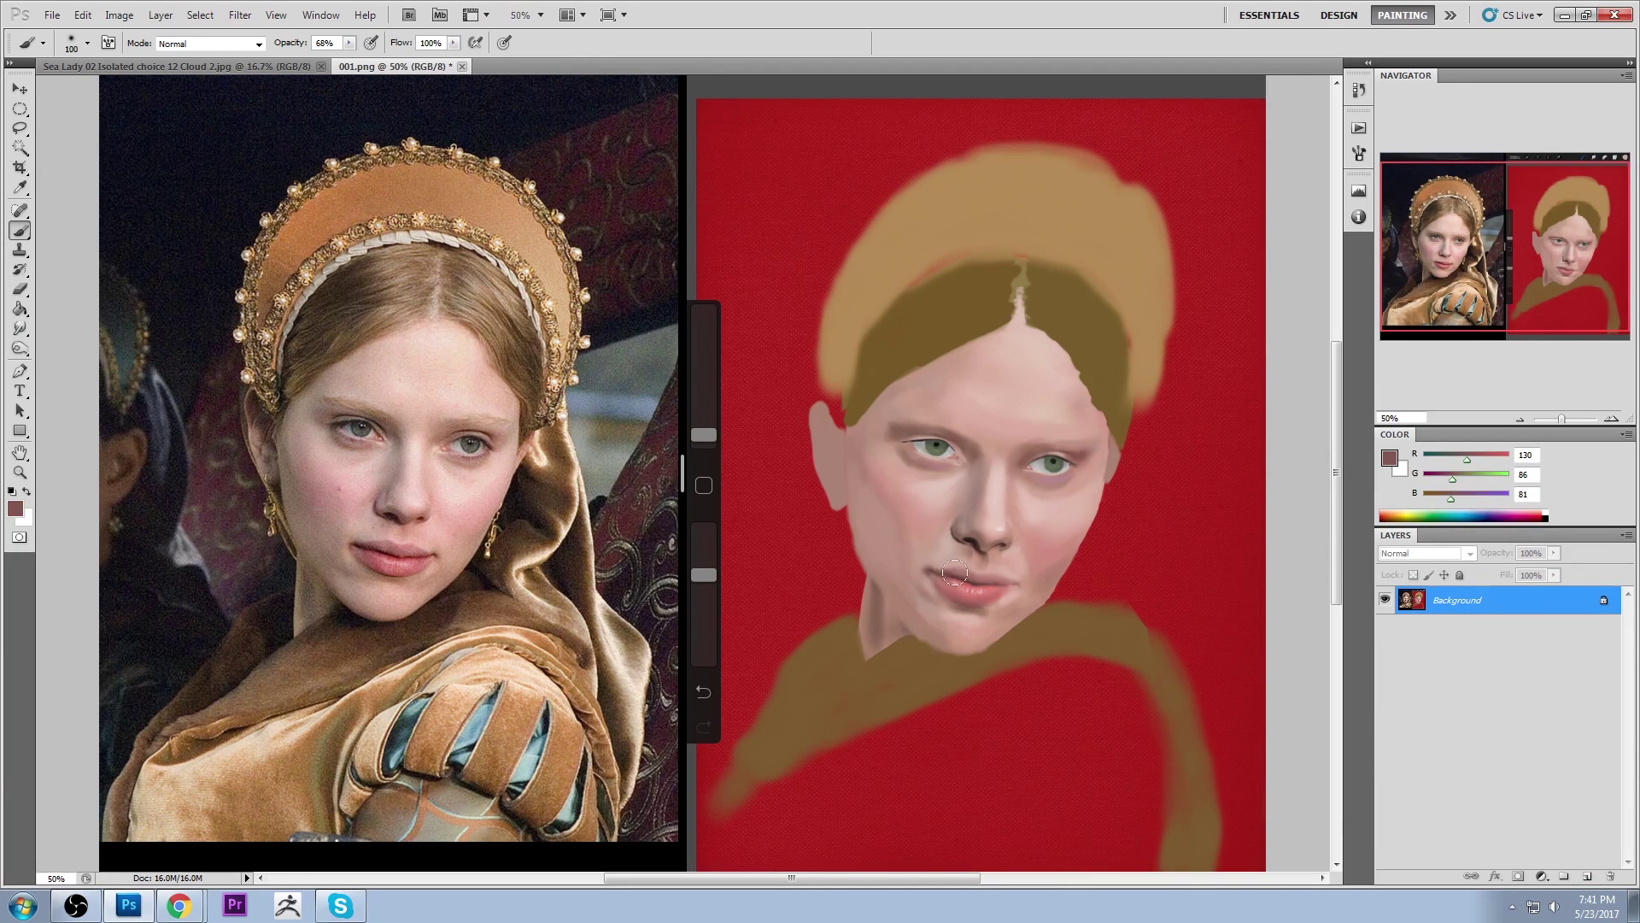
left_click(971, 576, "alt")
left_click(931, 571, "alt")
key("]")
key("]")
key("alt")
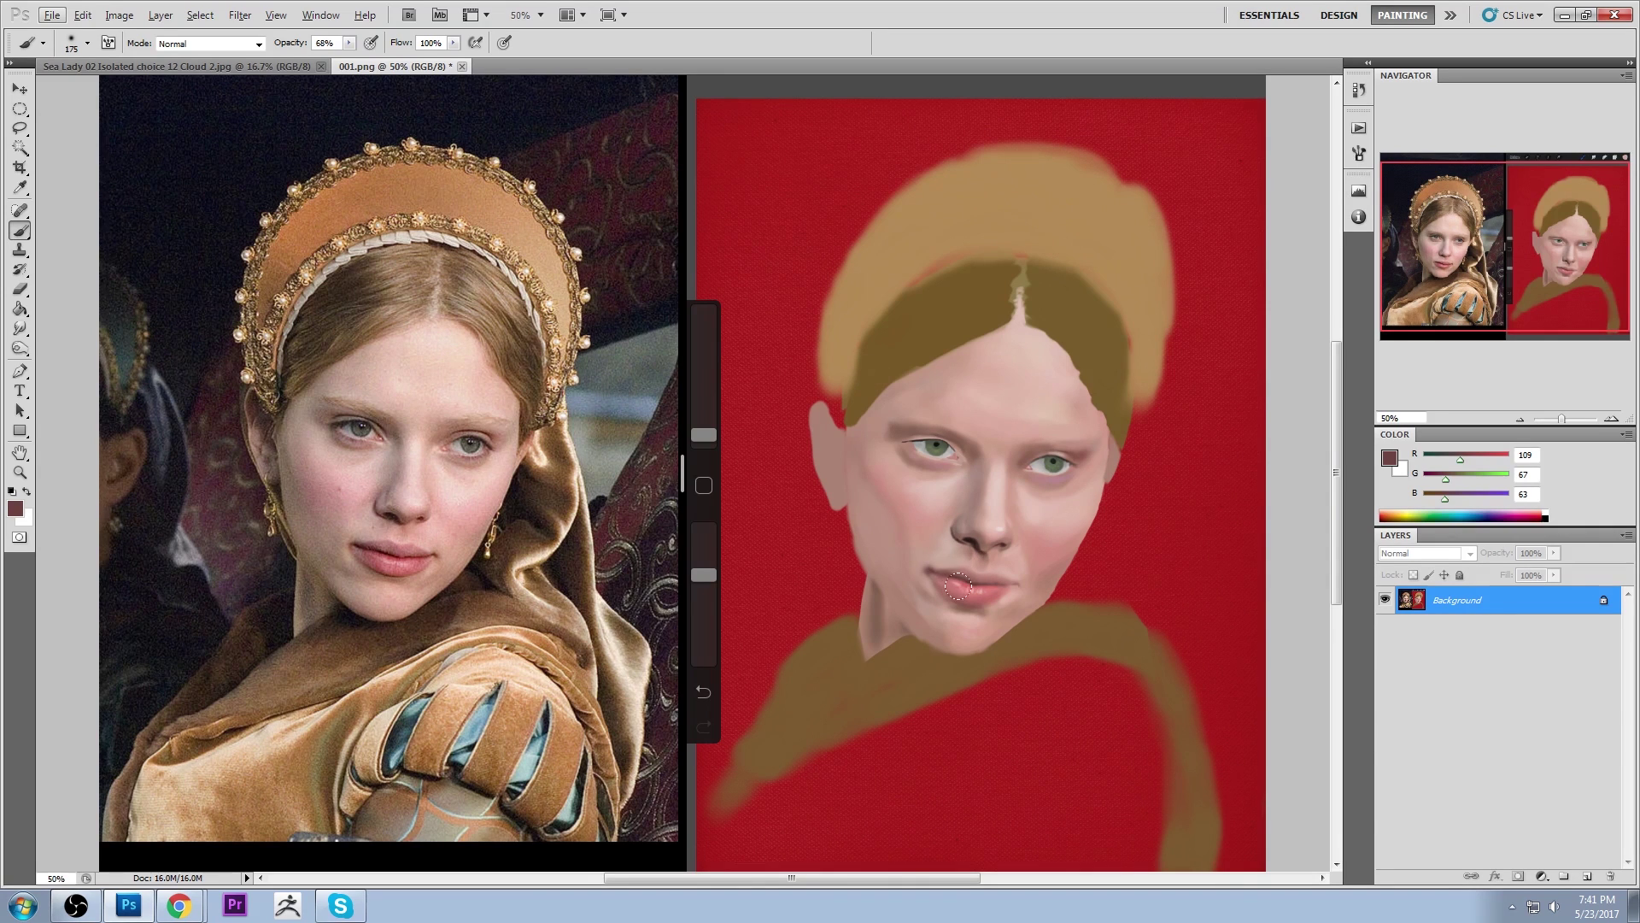
Soften the skin around the lips with sampled light skin tones, lowering the brush to 37% opacity and 125 px
key("alt")
left_click(959, 610, "alt")
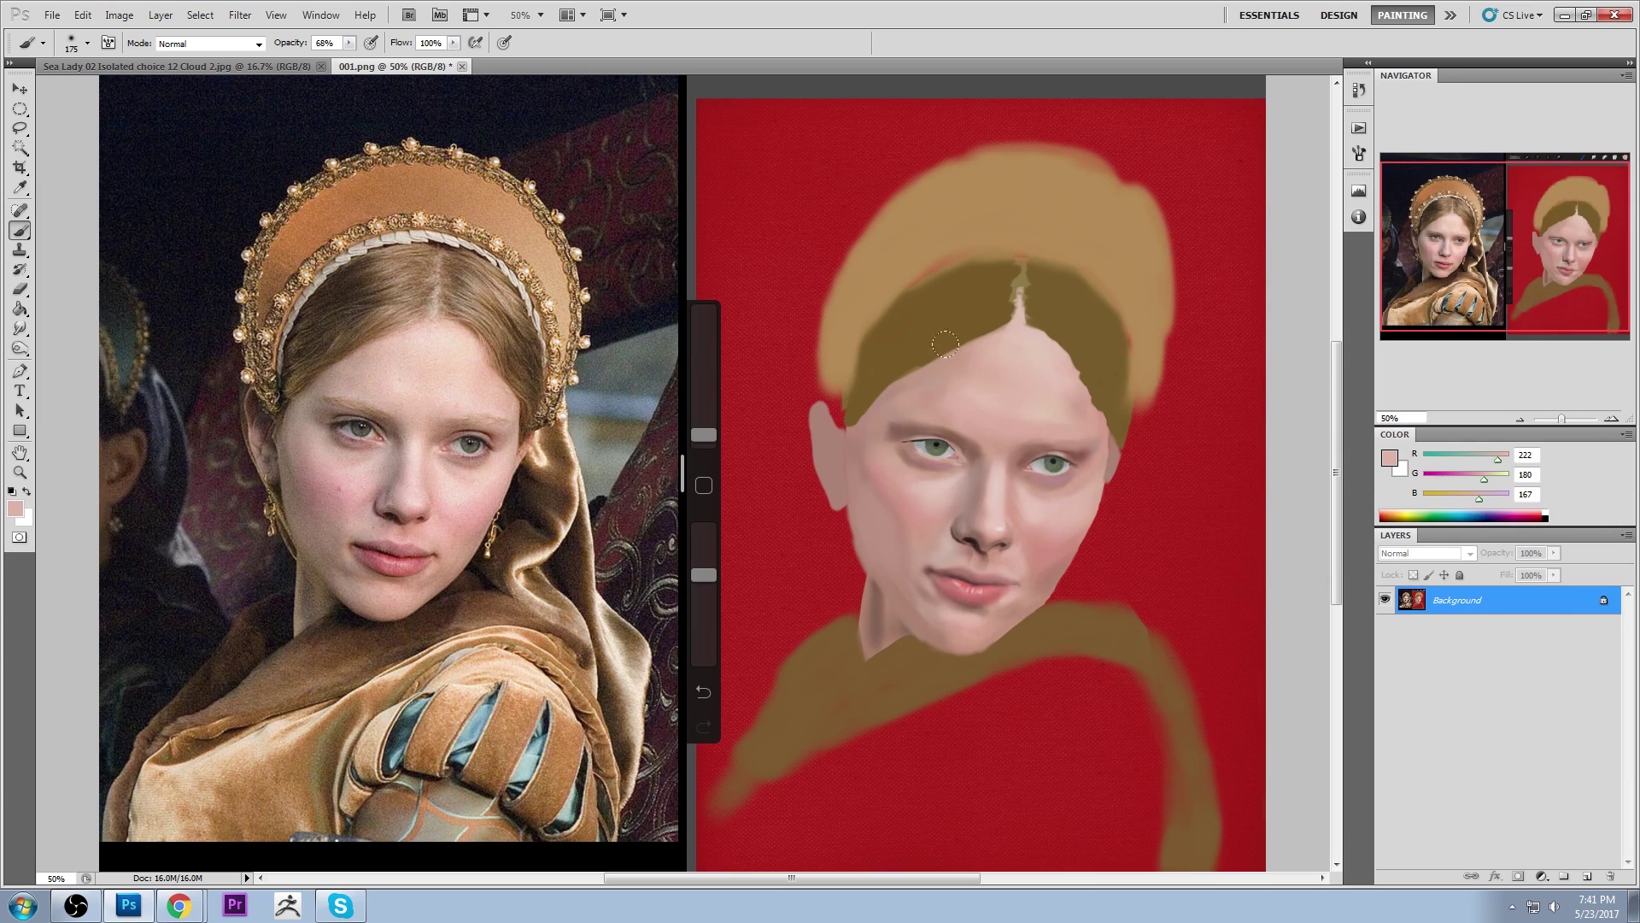
left_click(349, 42)
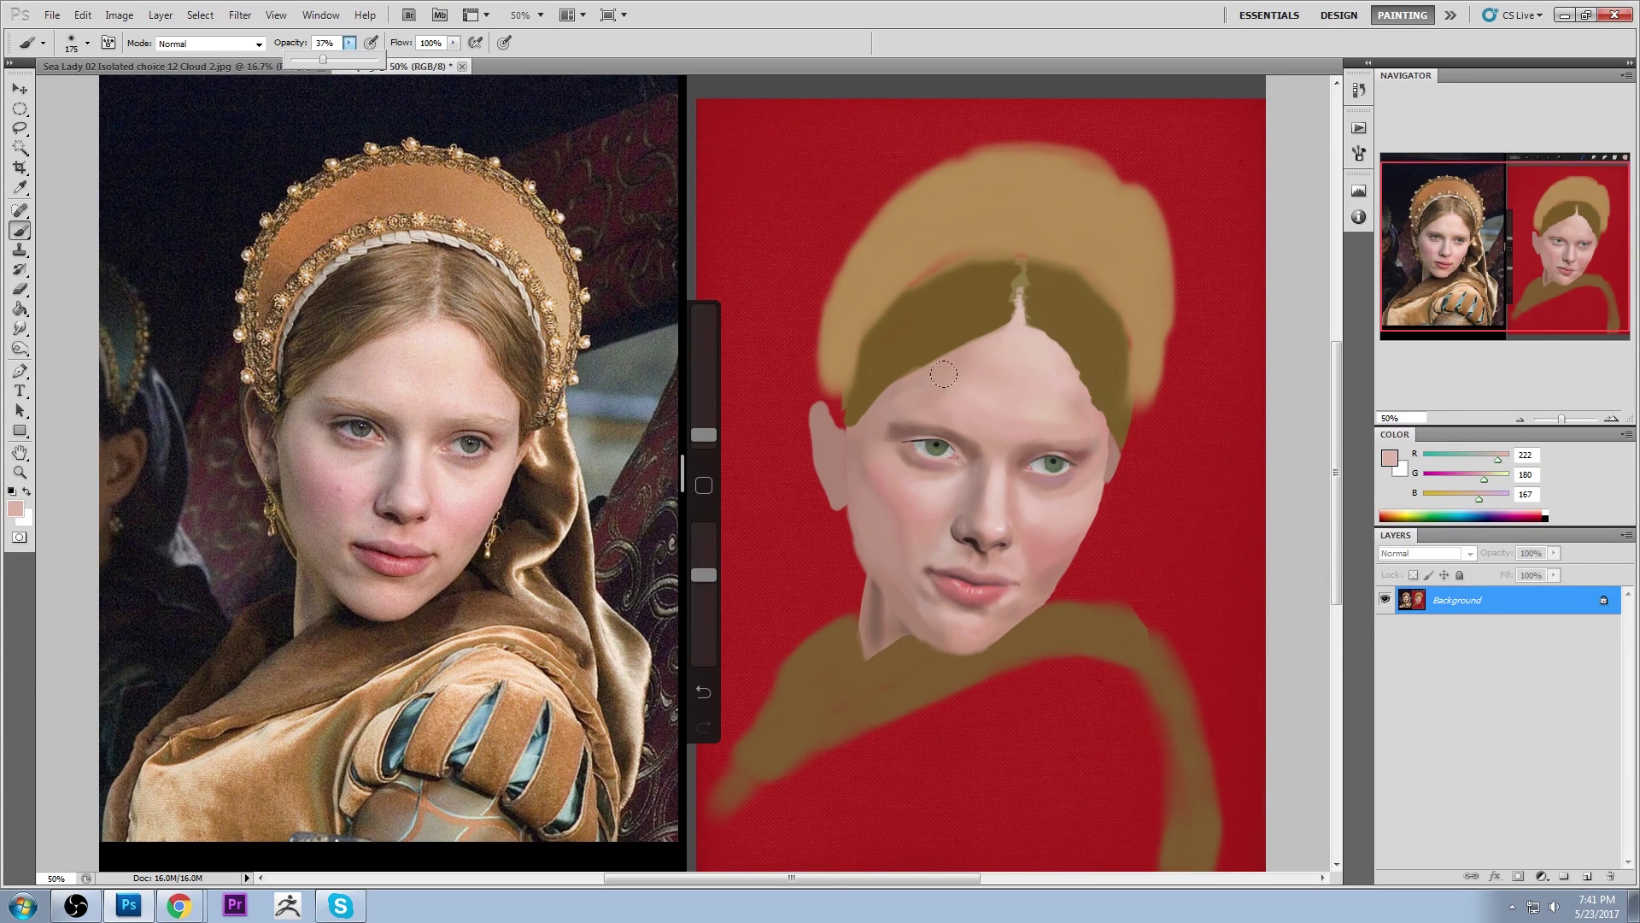
left_click(943, 556, "alt")
key("bracketleft")
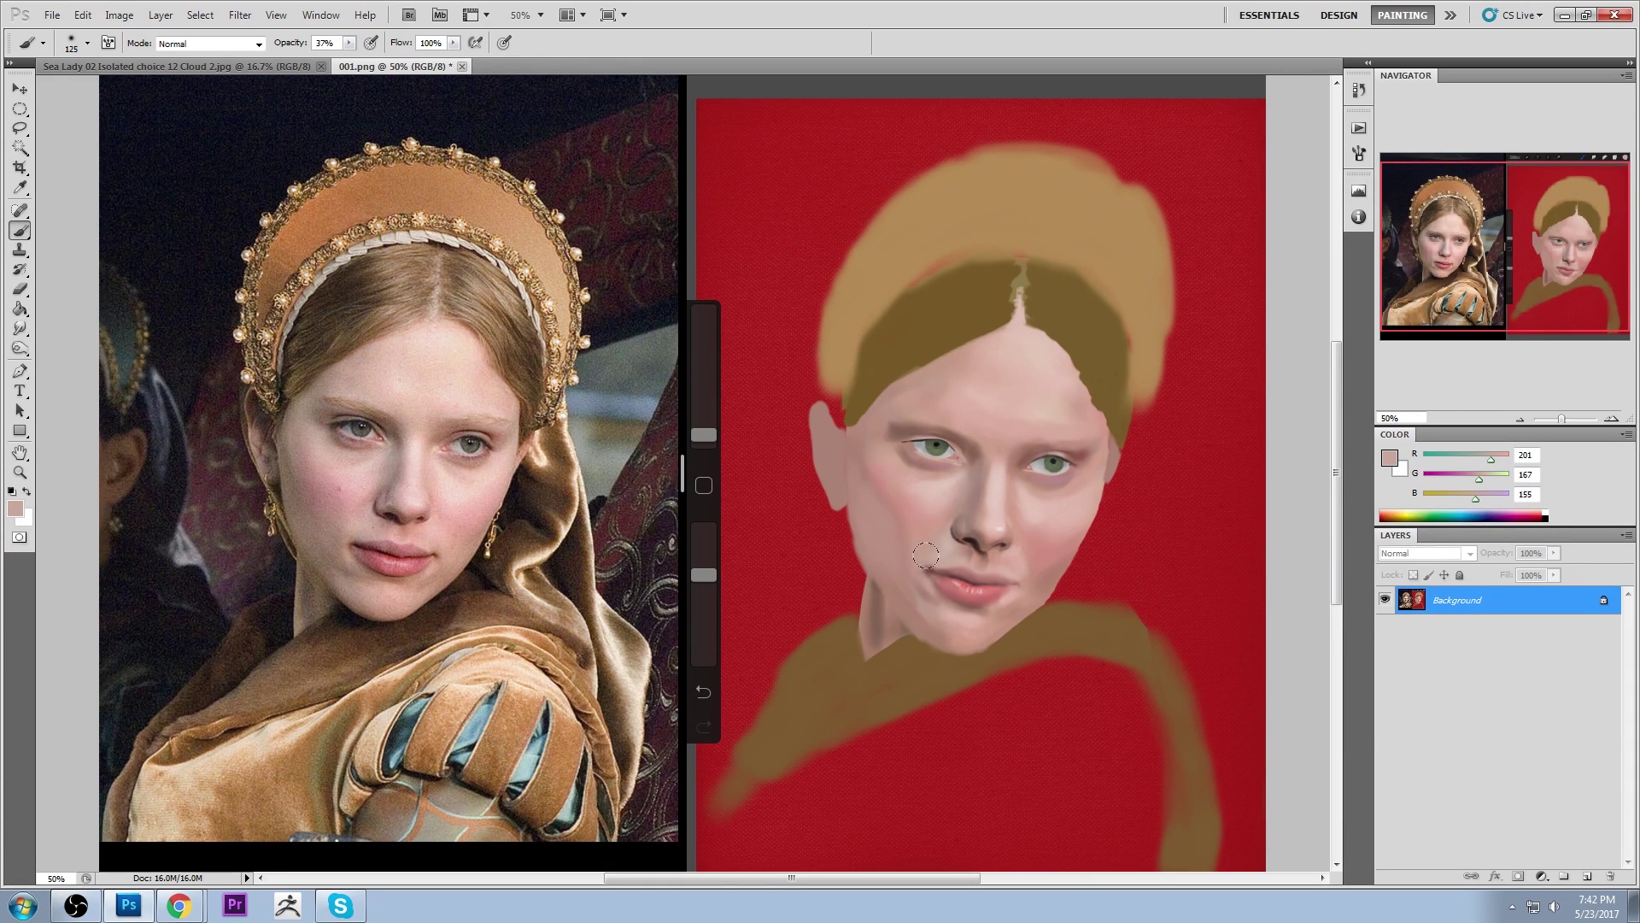
Raise the brush opacity to 61% and refine the mouth's corner and upper lip edge with sampled tones, reducing the brush to 60 px
left_click(349, 43)
left_click(371, 60)
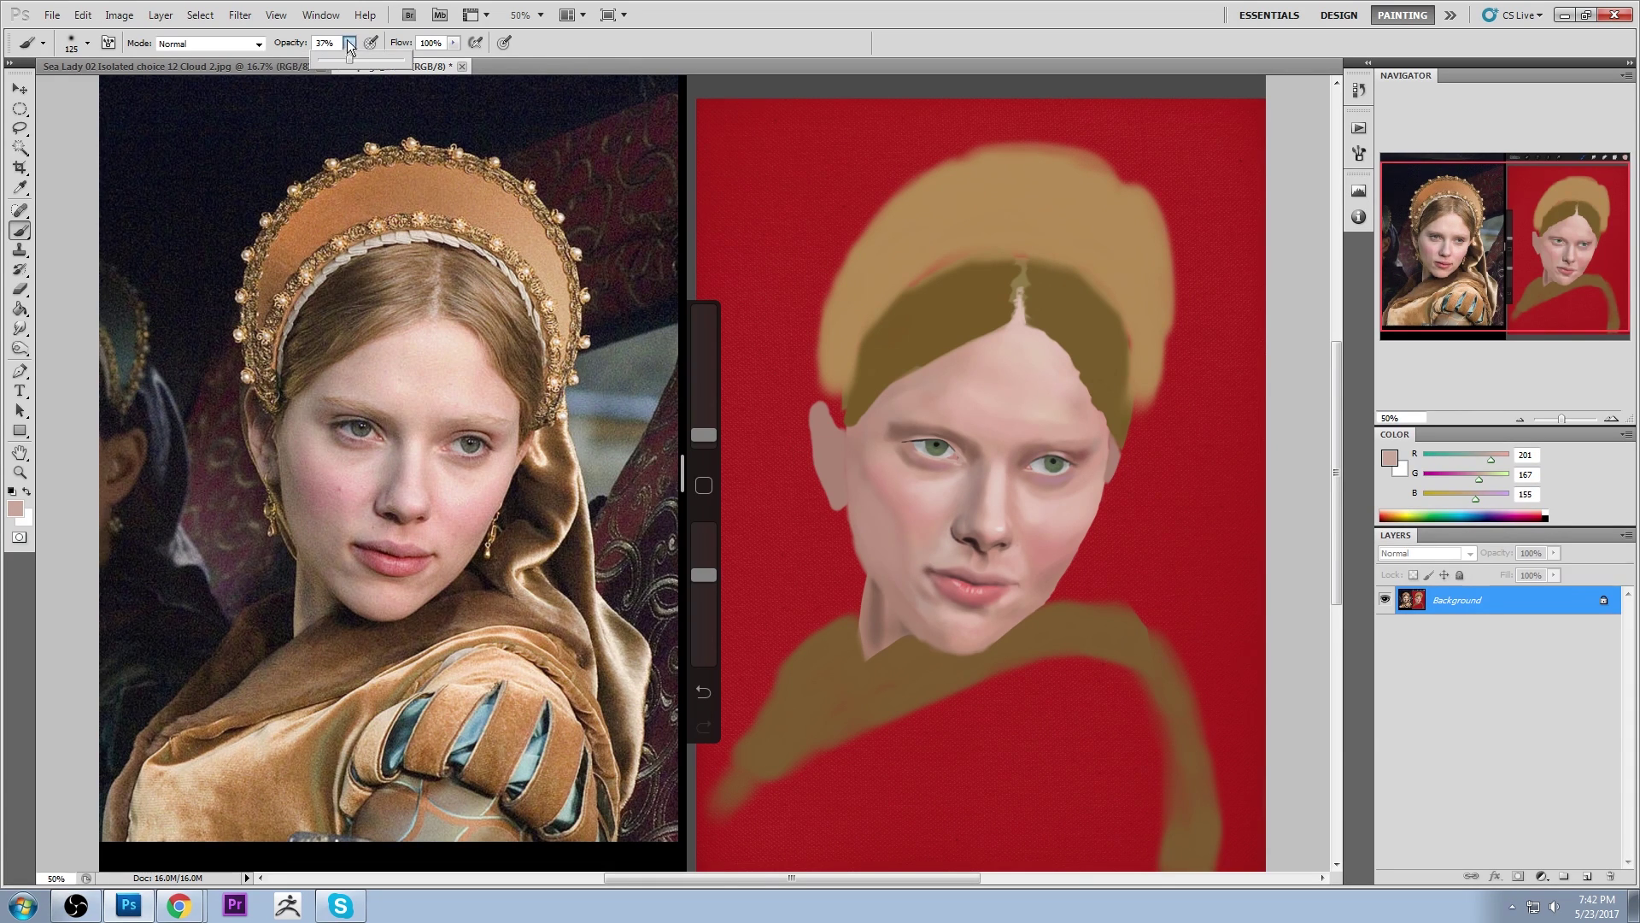
left_click(90, 111)
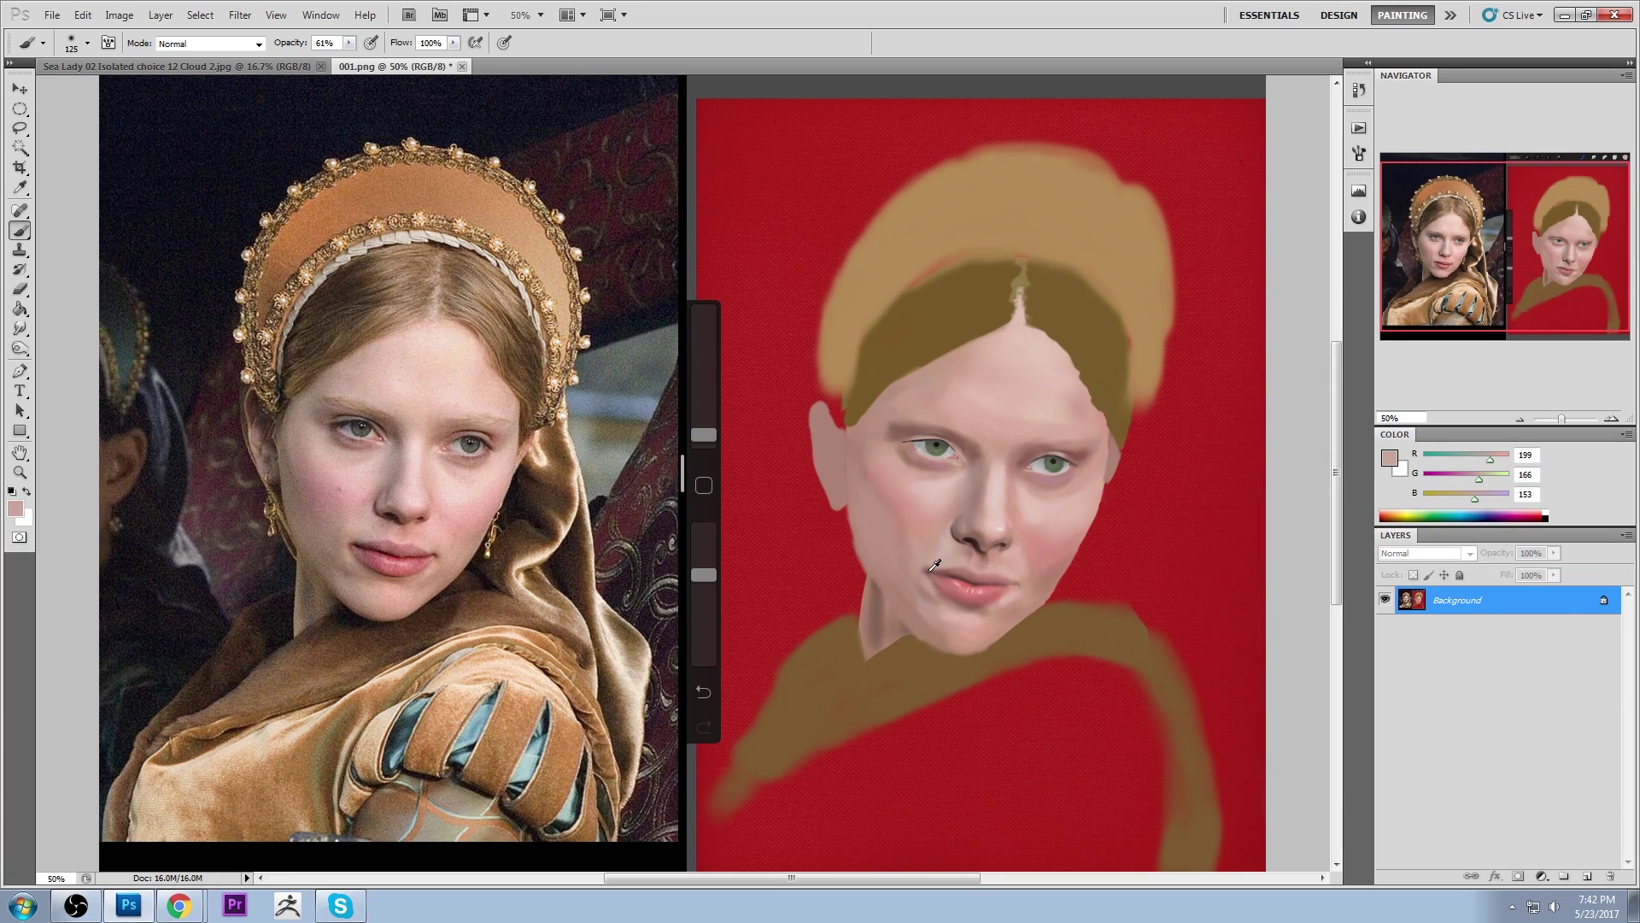
left_click(931, 570, "alt")
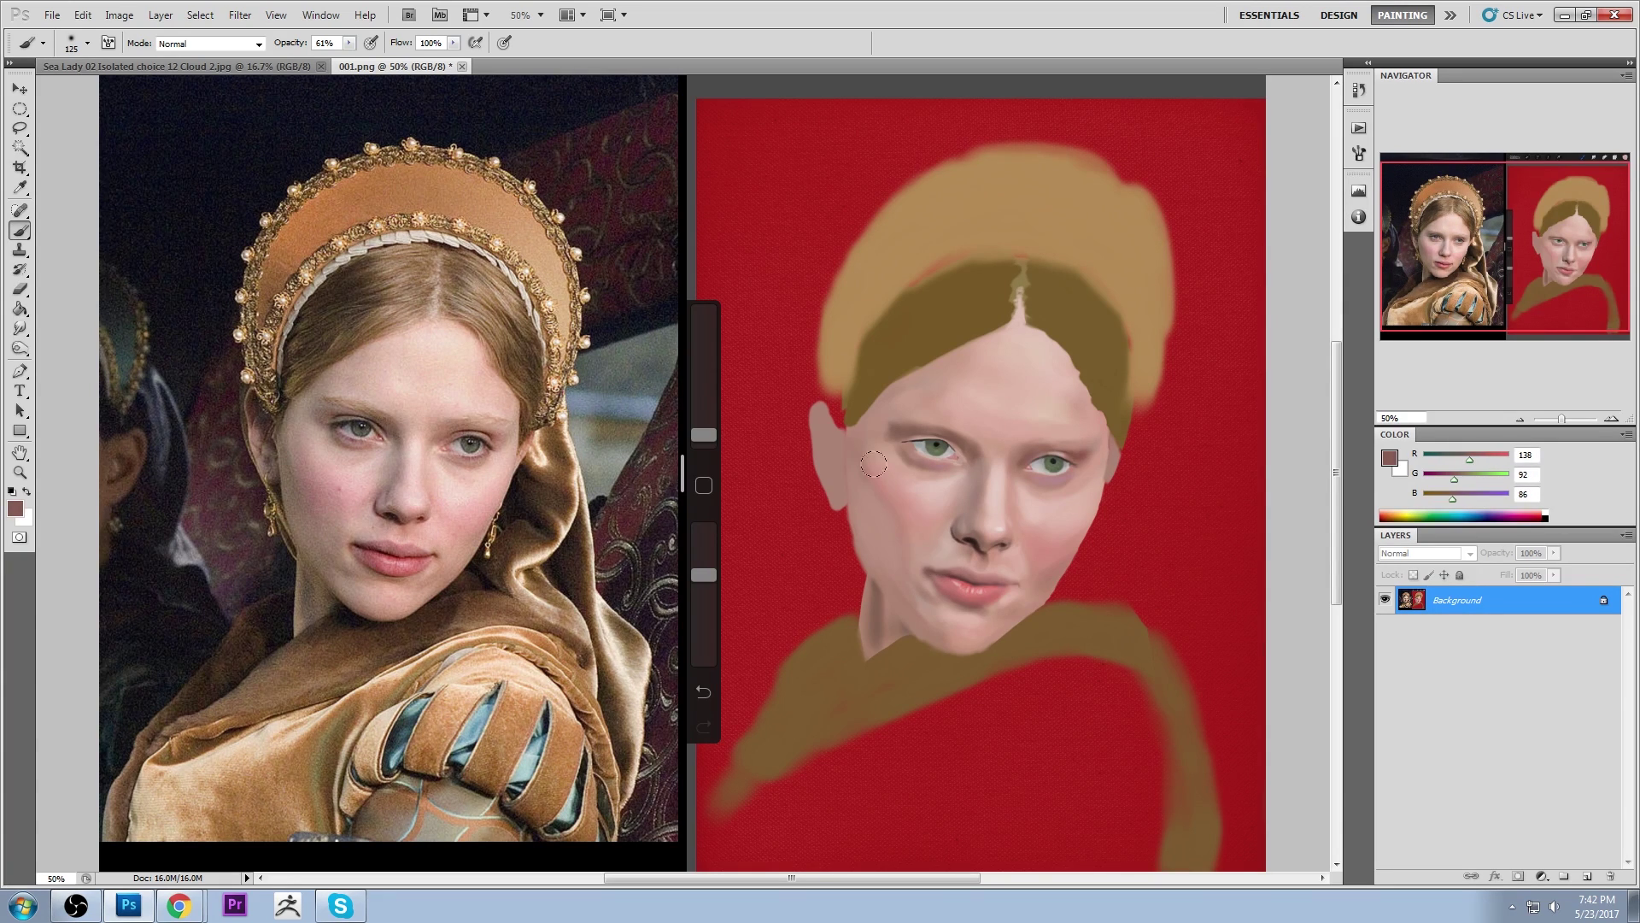
key("bracketleft")
key("bracketleft")
key("bracketleft")
left_click(964, 565, "alt")
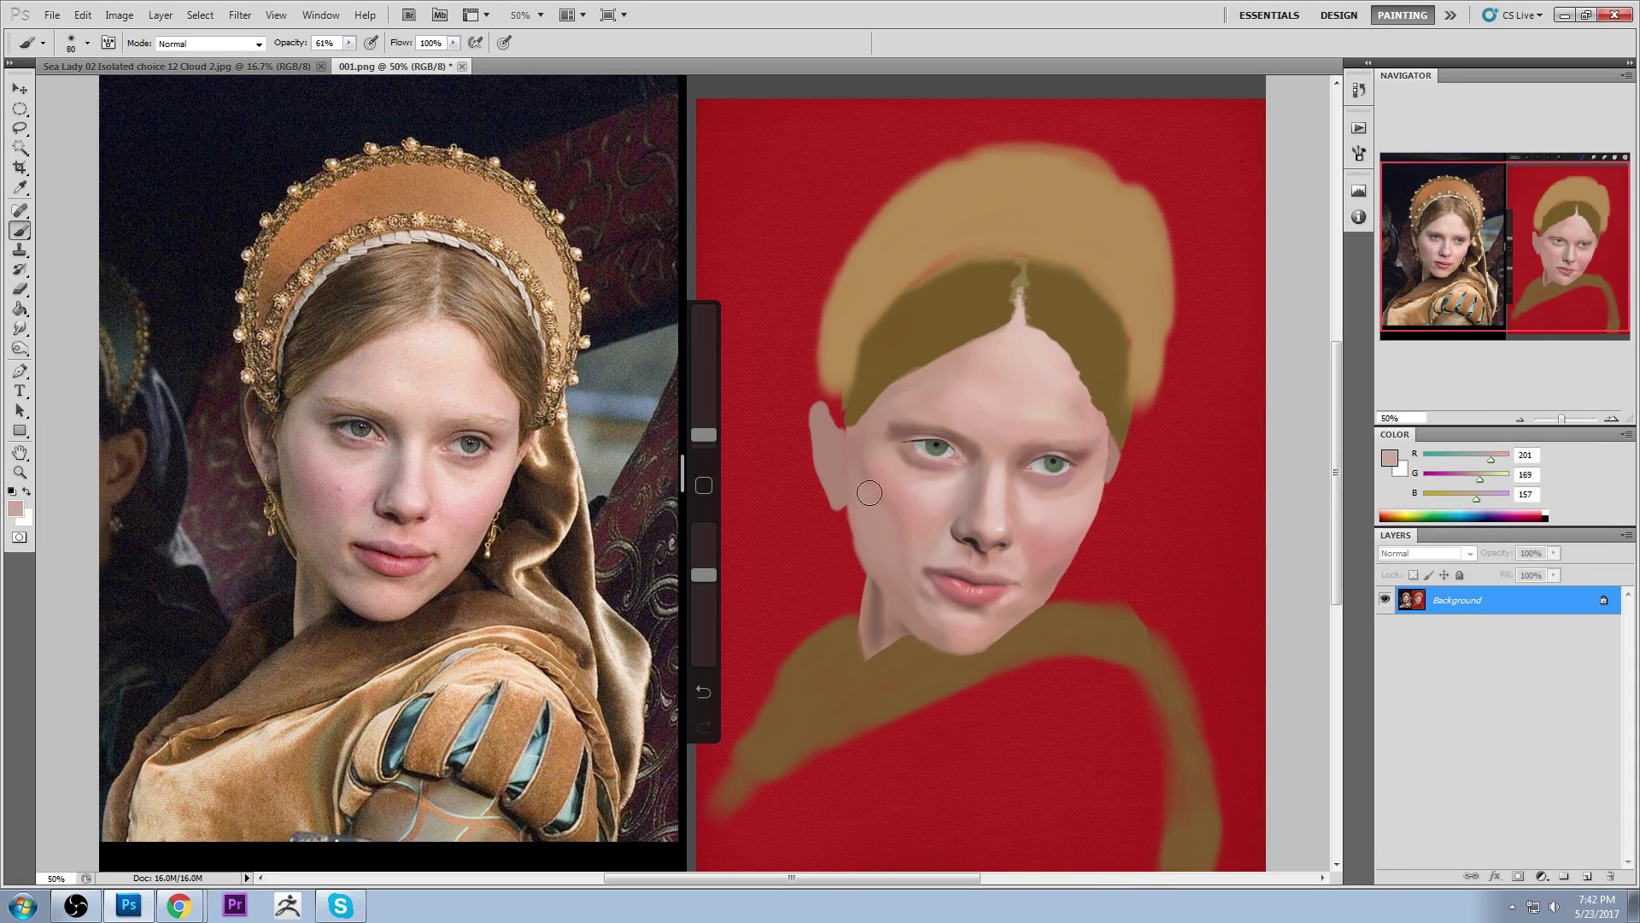
Set the brush to 125 px and 76% opacity and rework the upper lip with sampled mid and dark red-brown tones
key("bracketright")
key("bracketright")
key("bracketright")
left_click(970, 566, "alt")
key("7")
key("6")
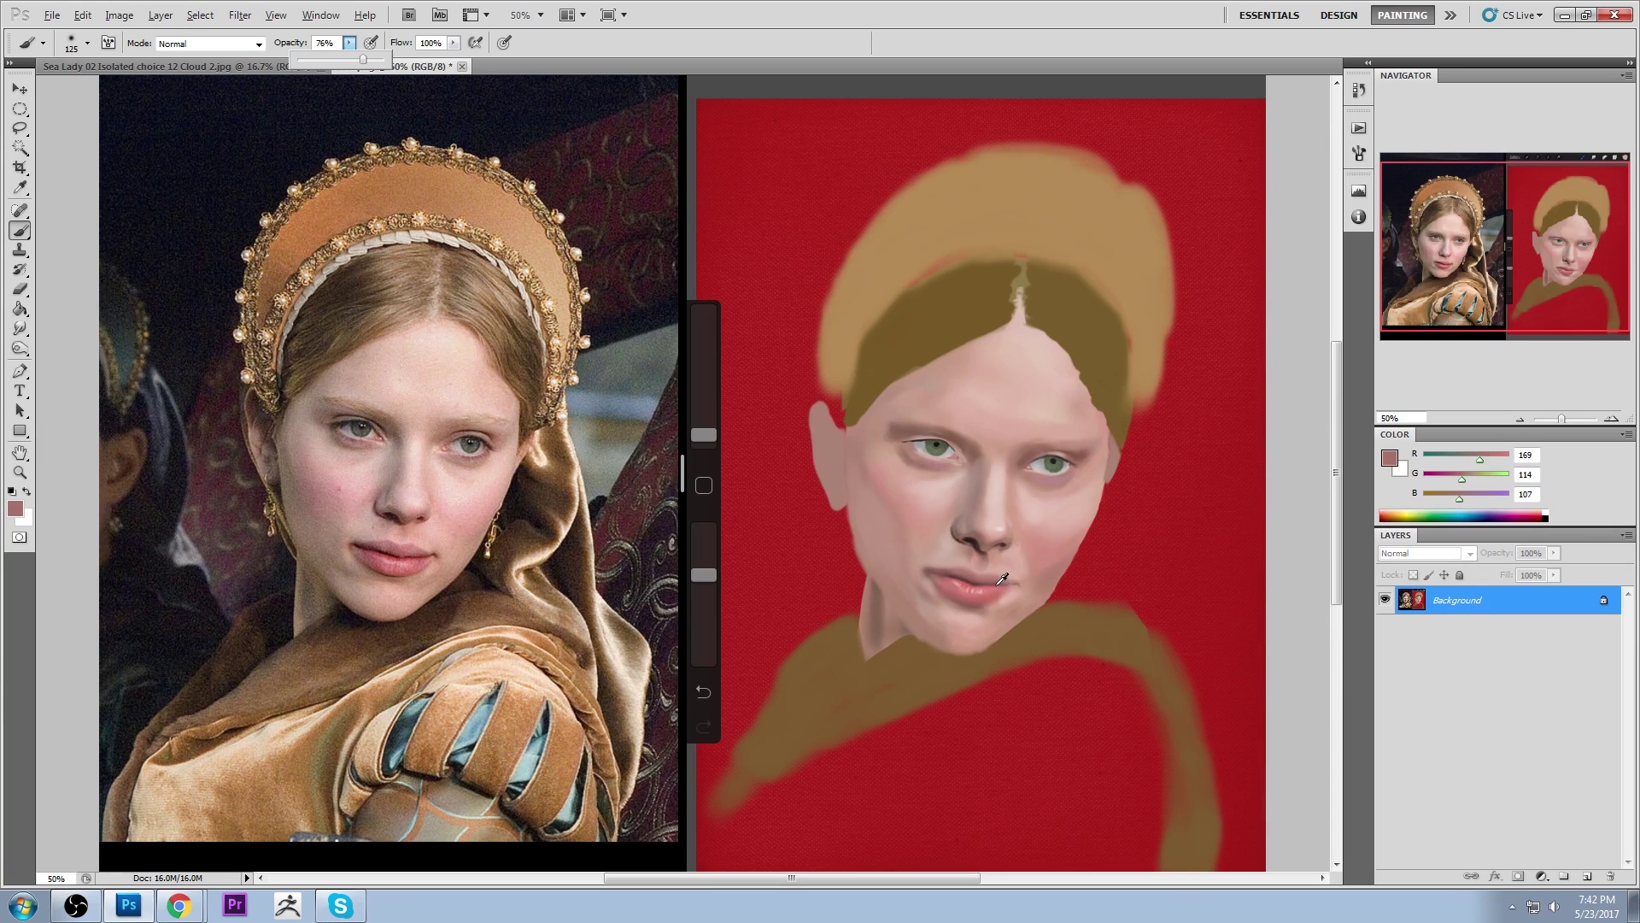
left_click(964, 569, "alt")
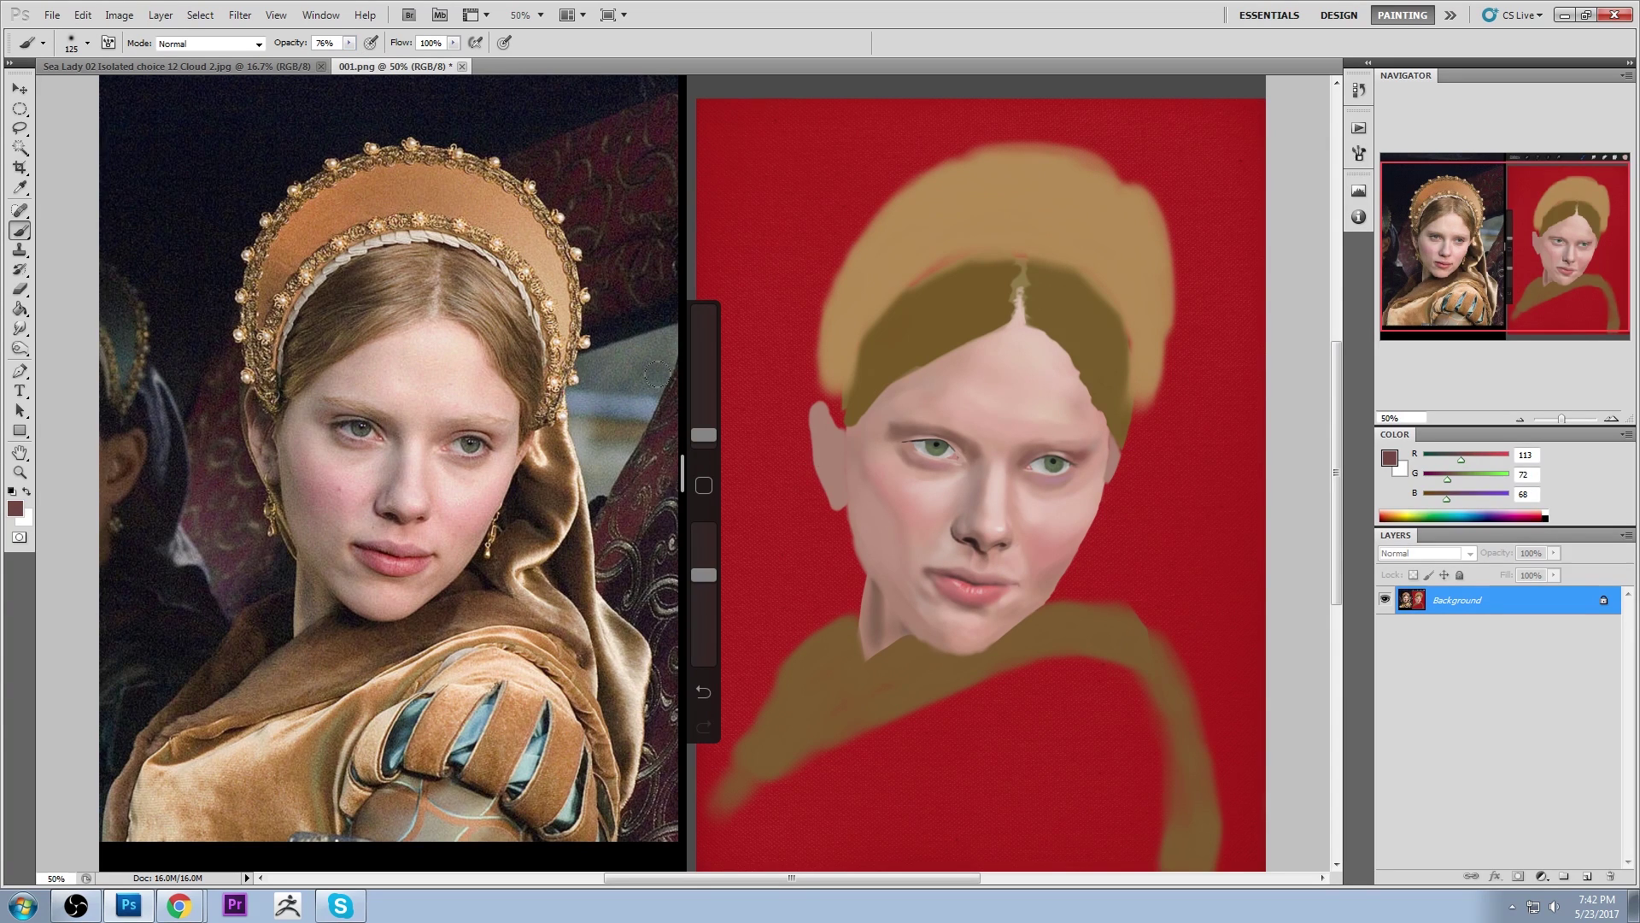
Switch the brush to Multiply mode at 31% opacity and 100 px to deepen the lips' shading
left_click(243, 45)
left_click(203, 140)
left_click(348, 43)
left_click_drag(346, 58, 311, 58)
left_click(75, 127)
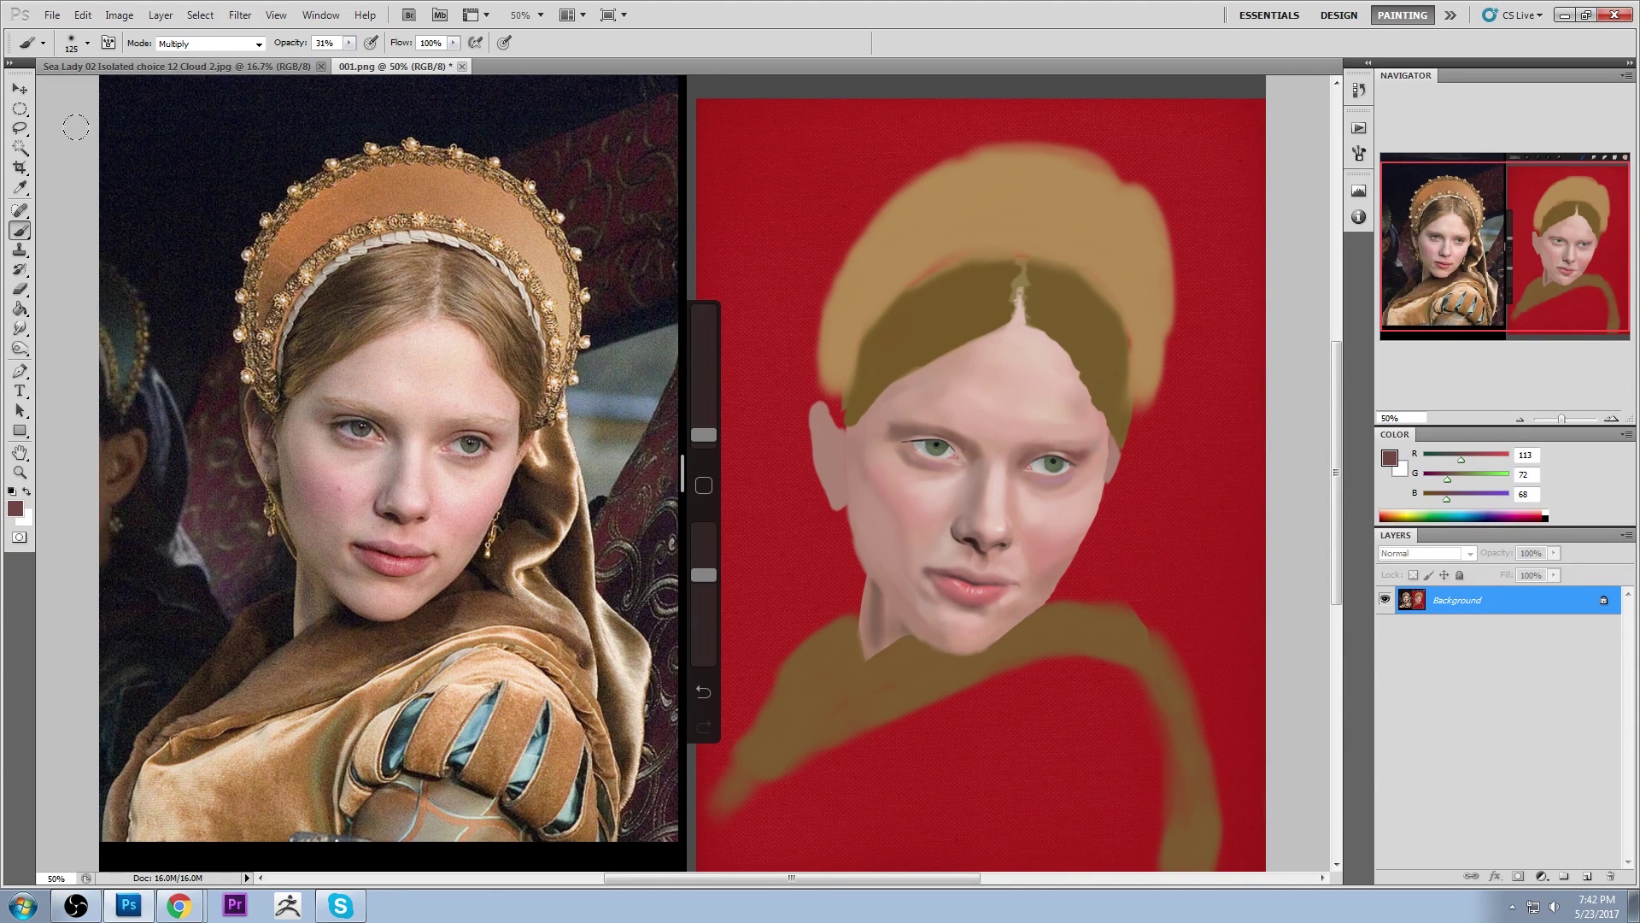
key("bracketleft")
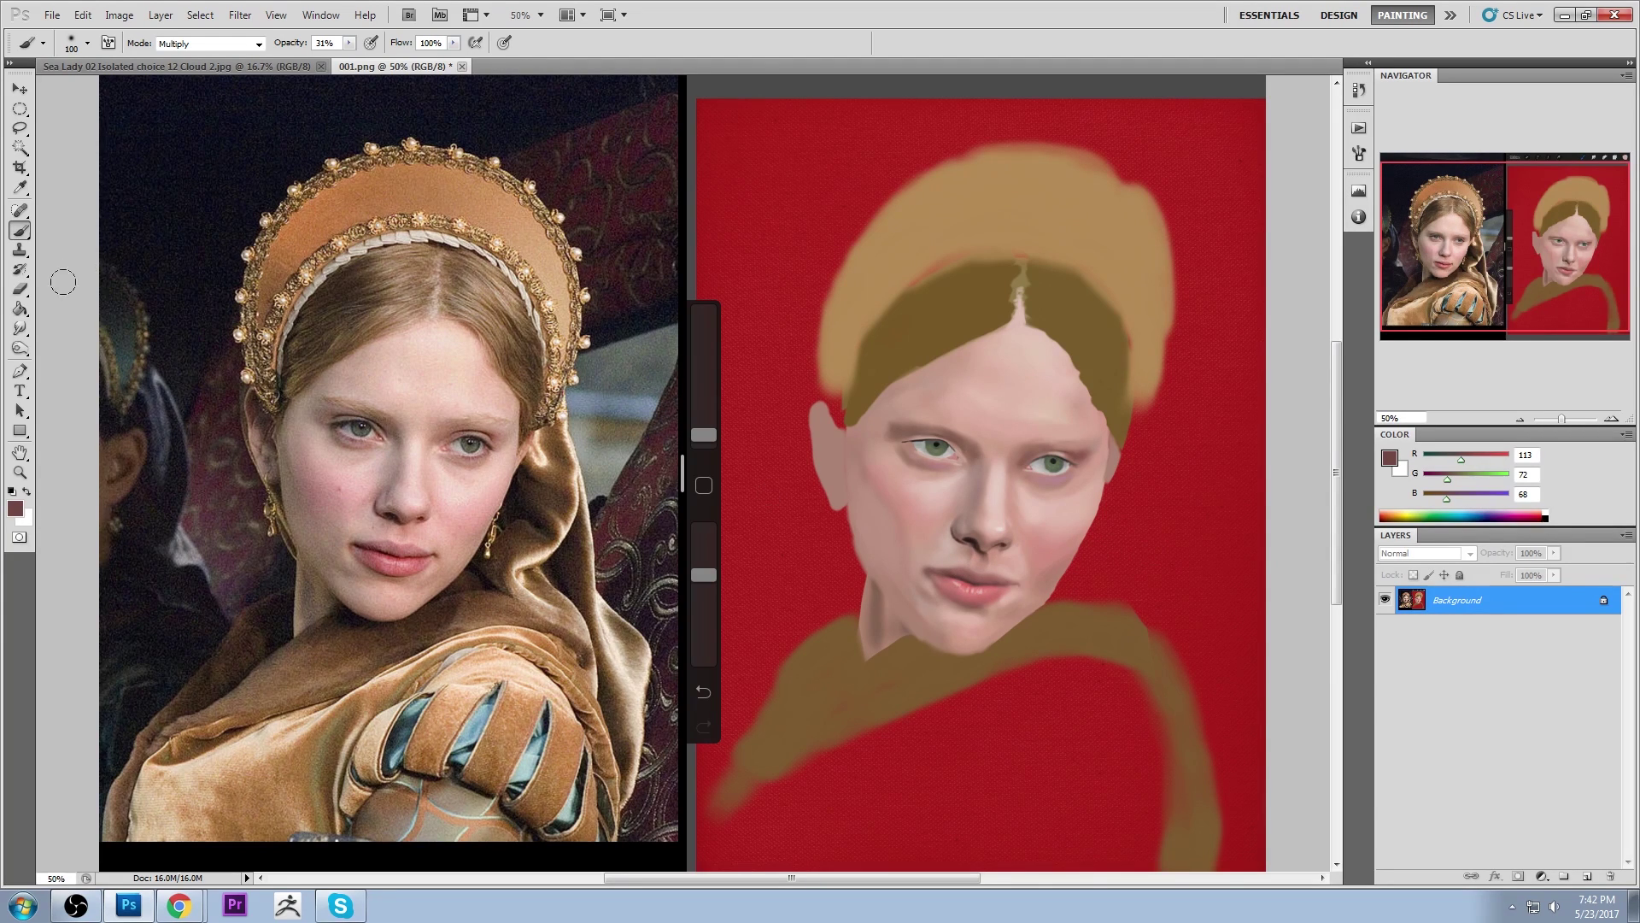
Smudge the skin beside the mouth's corner at 19% strength and sample its light skin tone for the brush
left_click(18, 328)
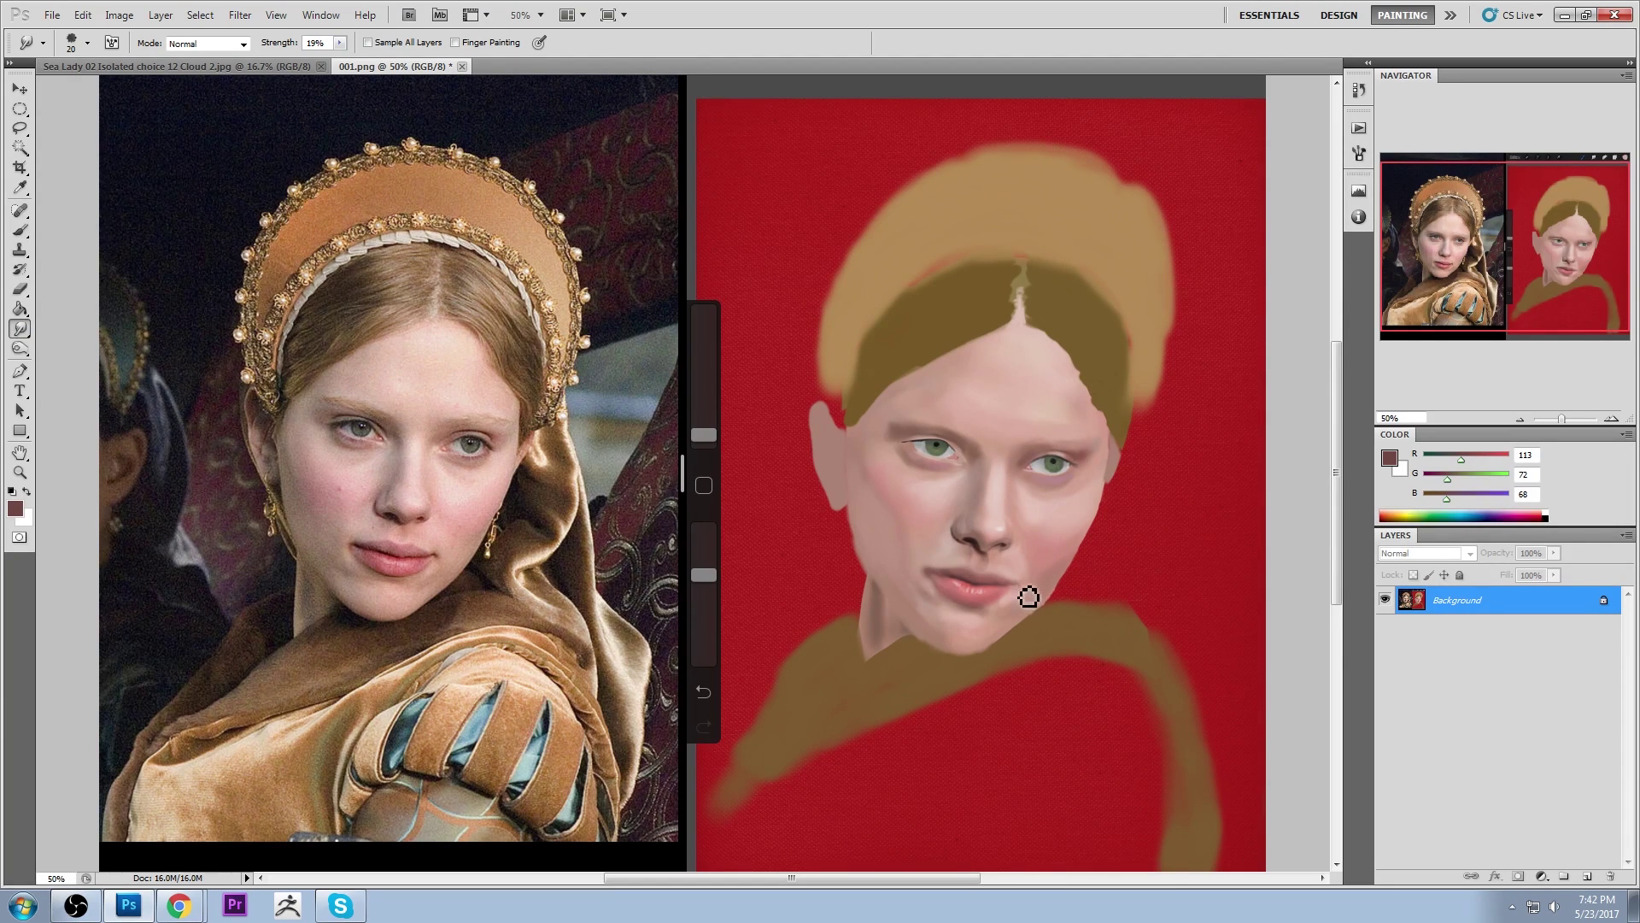
key("b")
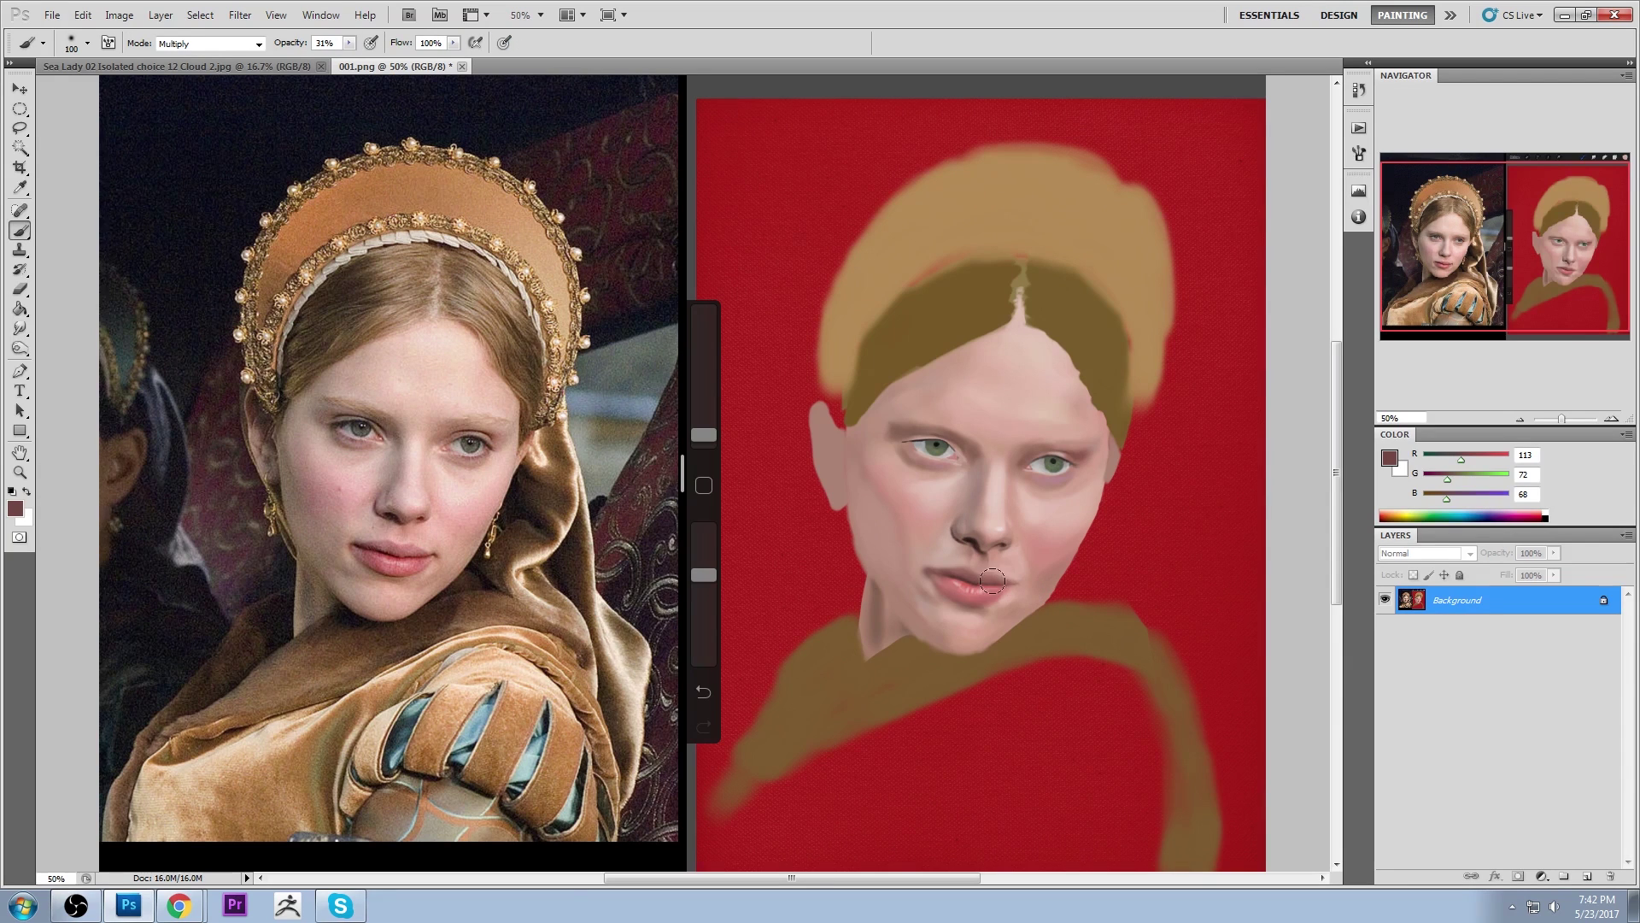
left_click(1014, 590, "alt")
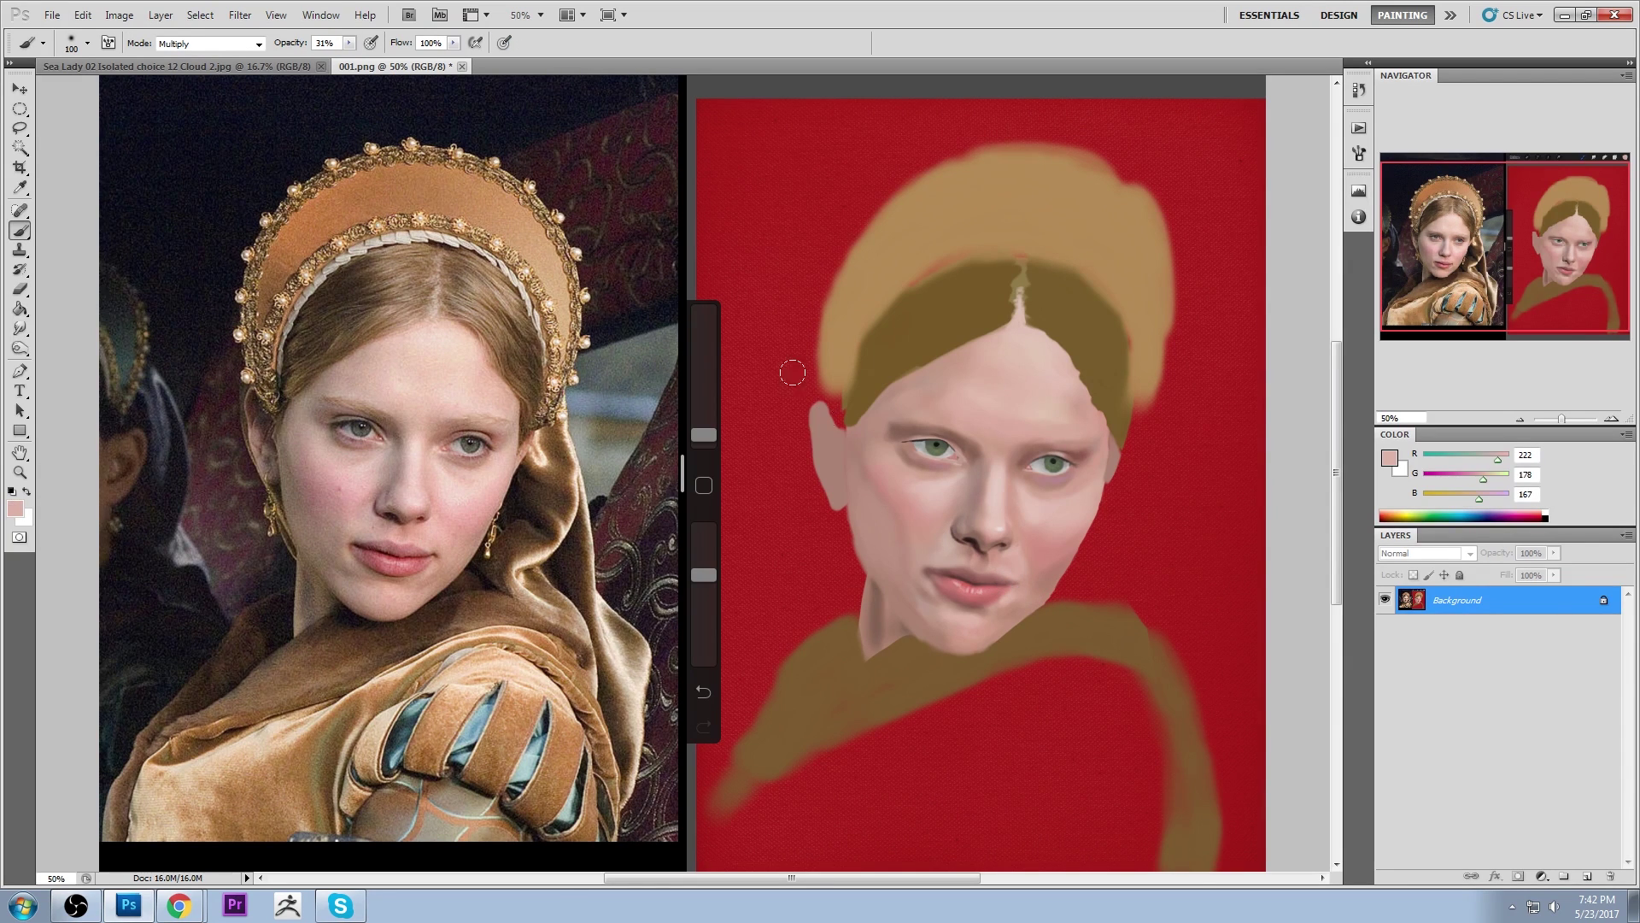
Set the brush to 80 px, Normal mode and 17% opacity, and soften the mouth's corner with a sampled skin tone
key("bracketleft")
key("bracketleft")
left_click(1031, 564, "alt")
left_click_drag(349, 43, 338, 60)
left_click(209, 43)
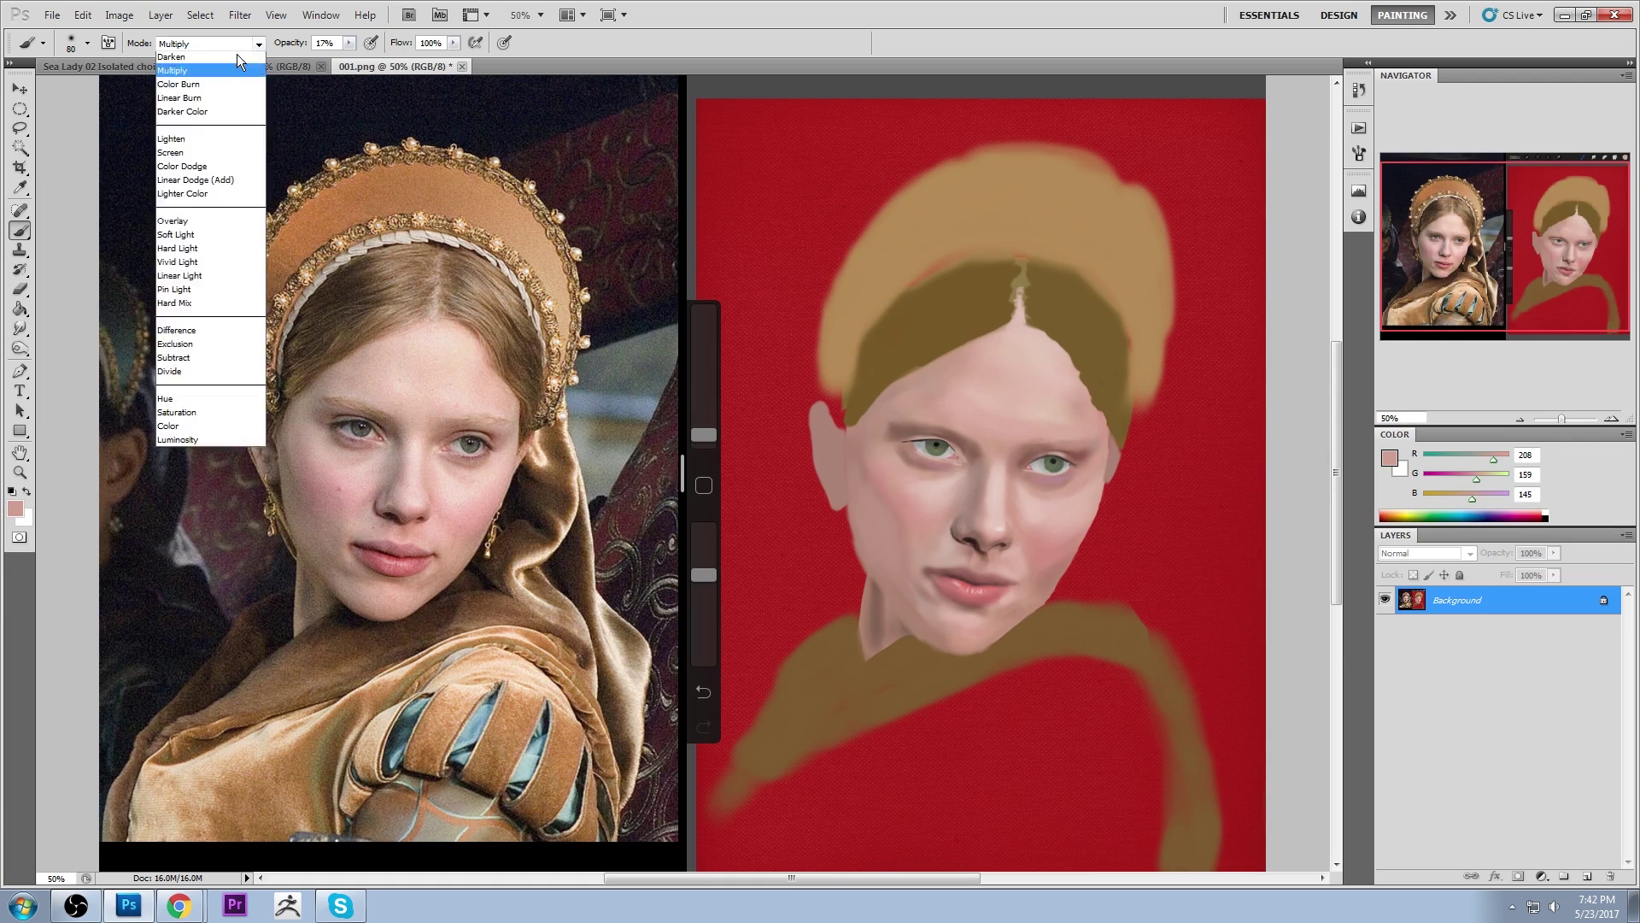
left_click(184, 56)
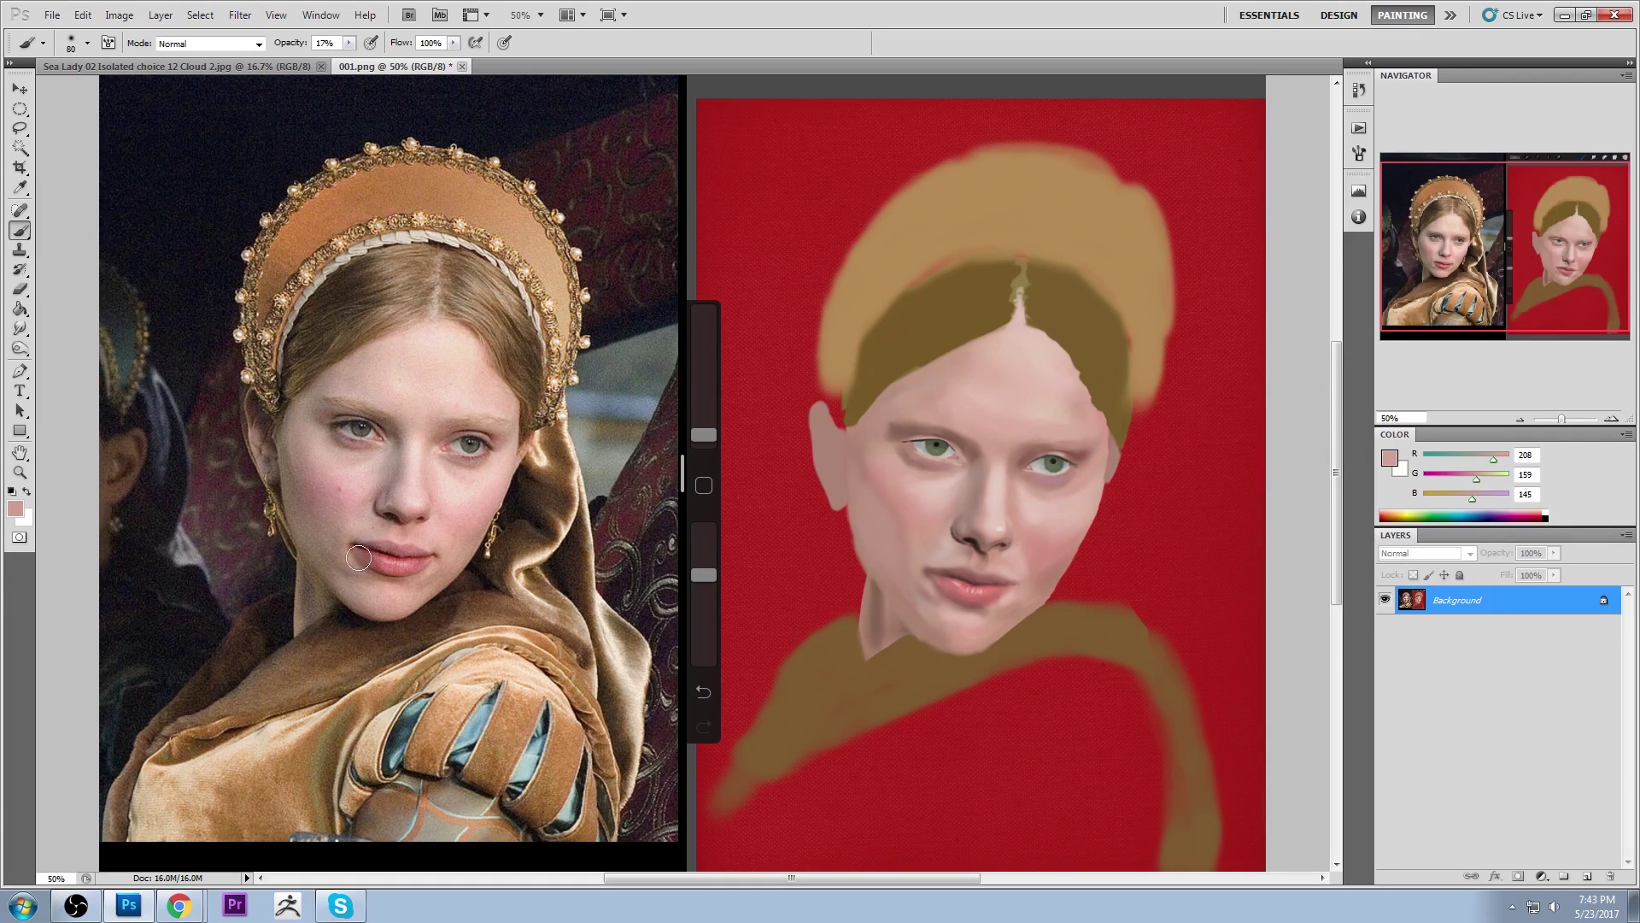
left_click_drag(936, 580, 937, 586)
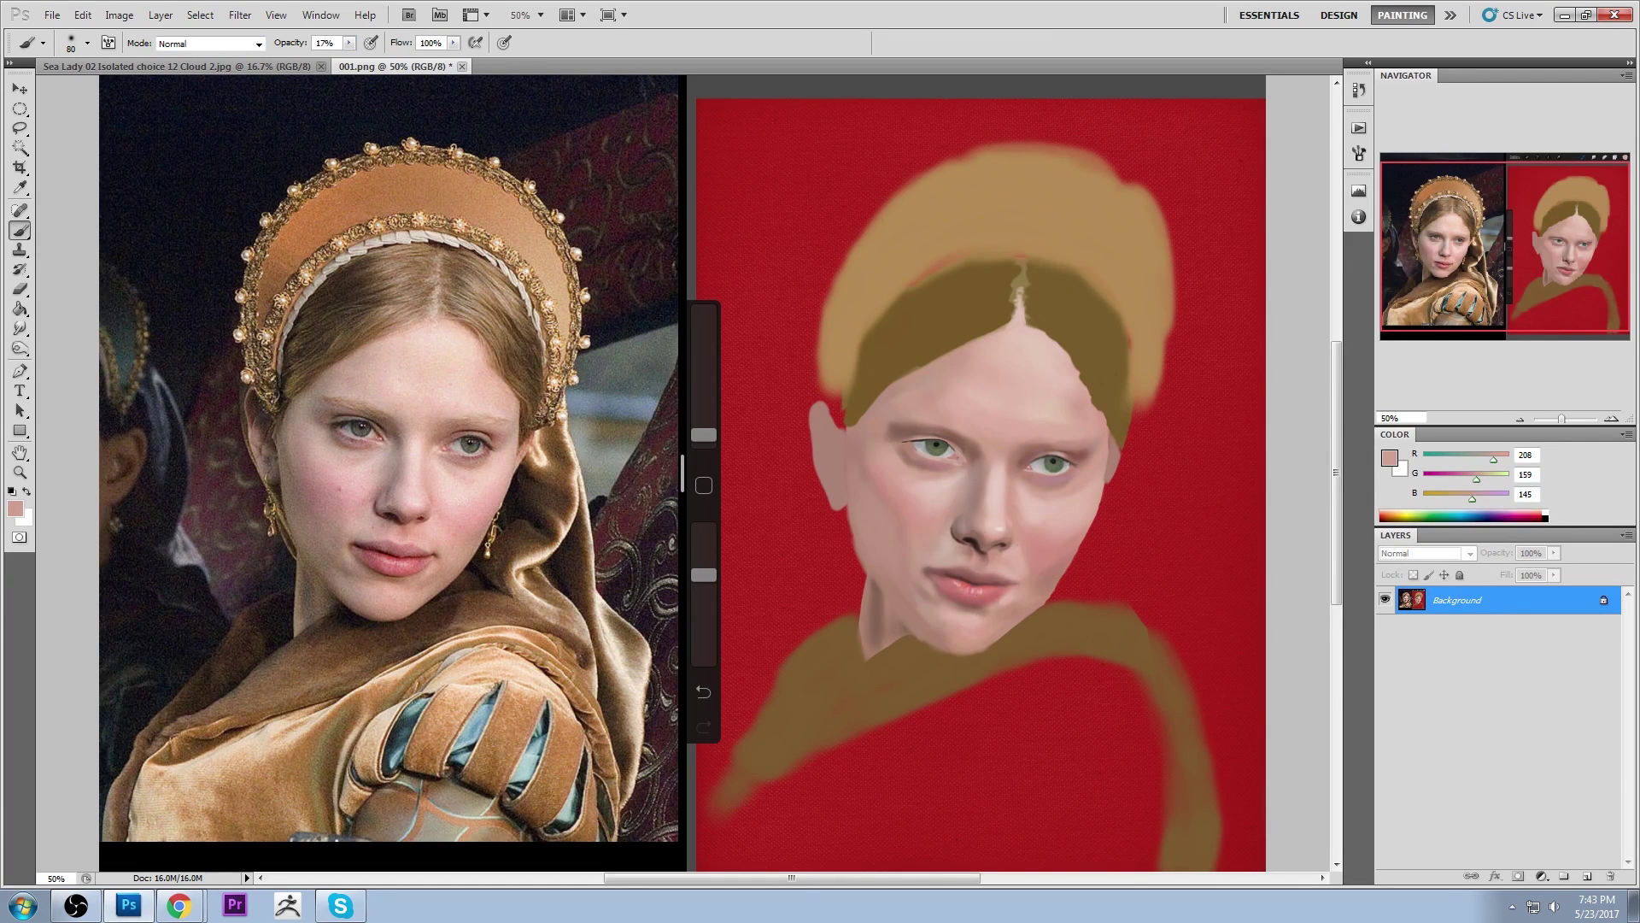
Set the brush opacity to 36% and rework the lower lip's edge with sampled lip red, shadow brown and skin tones
left_click(953, 584, "alt")
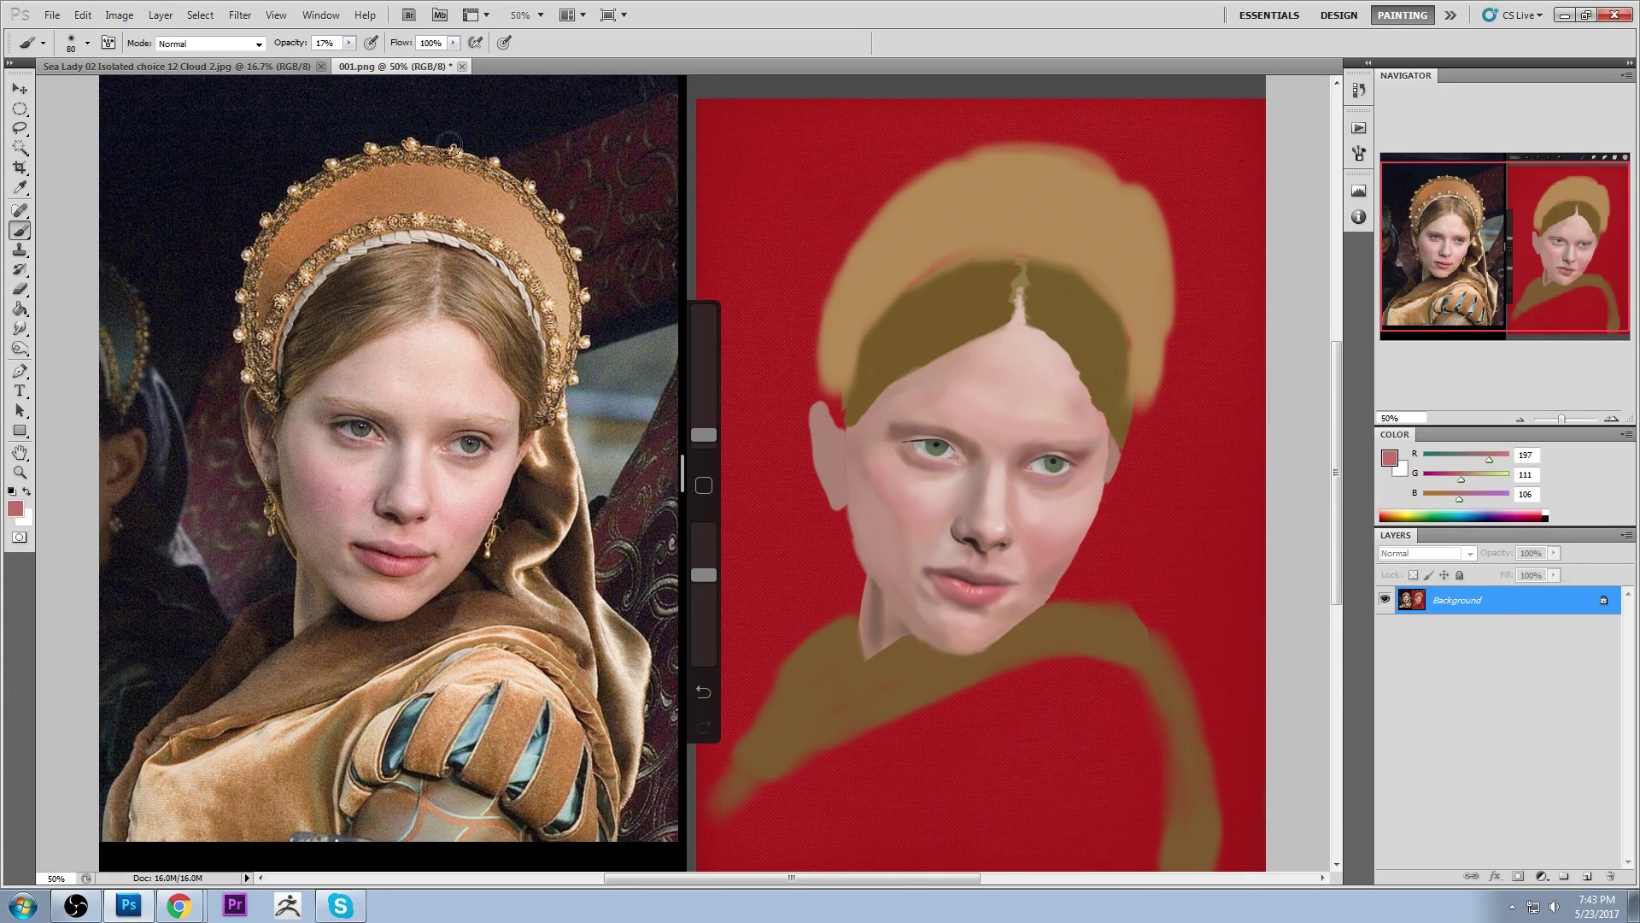
left_click(348, 42)
left_click_drag(350, 59, 367, 59)
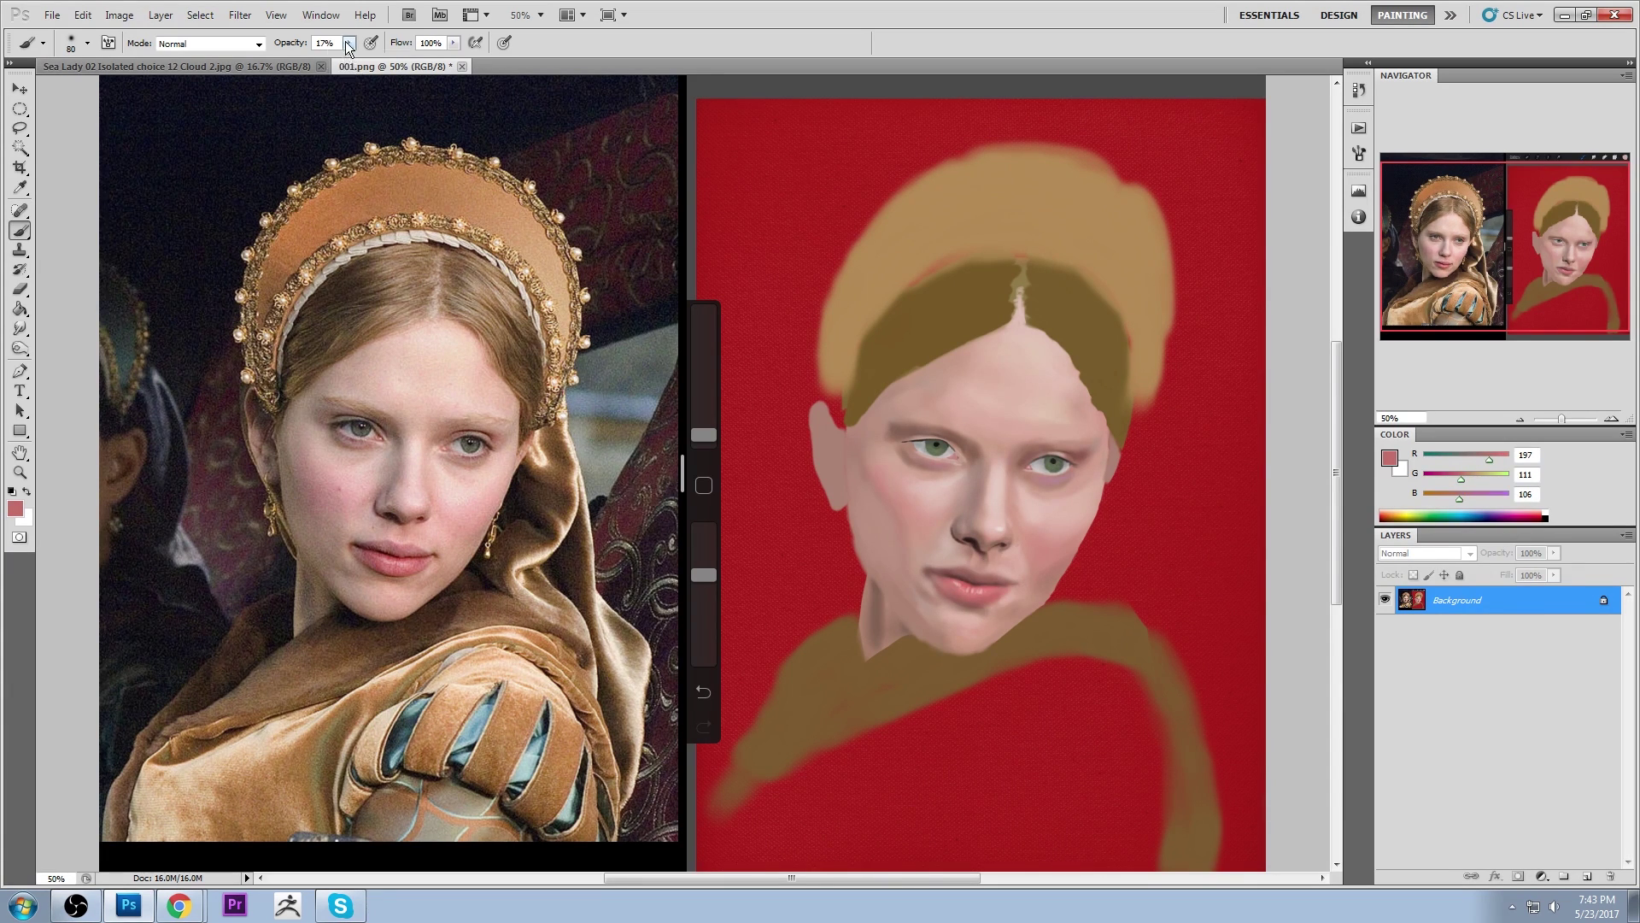
left_click(984, 600, "alt")
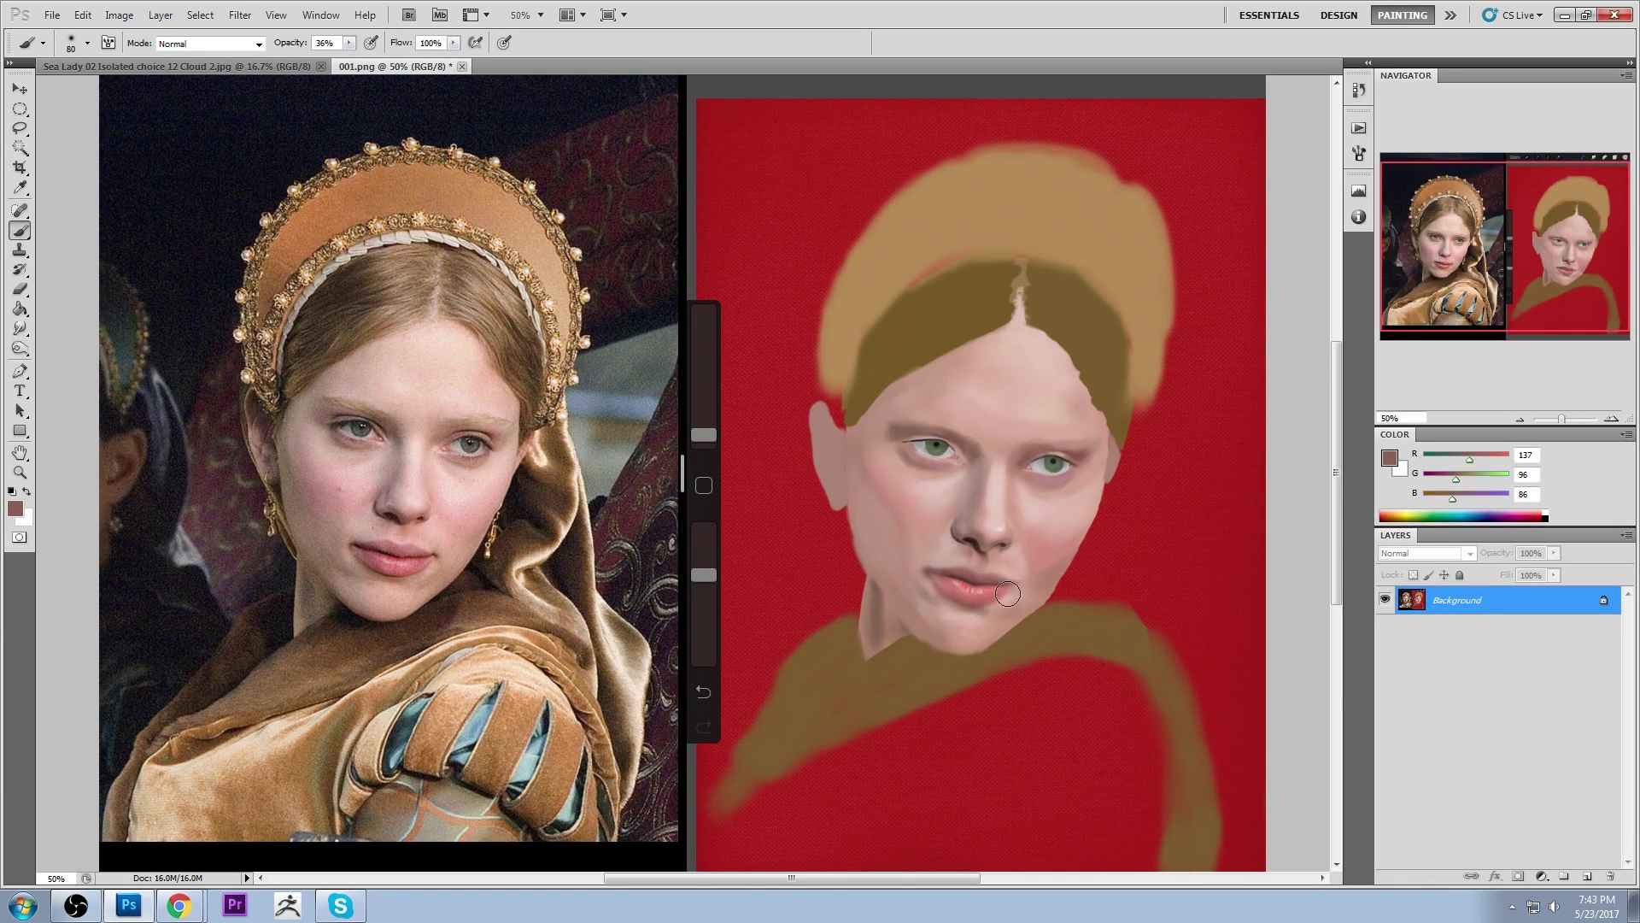
left_click(1006, 590, "alt")
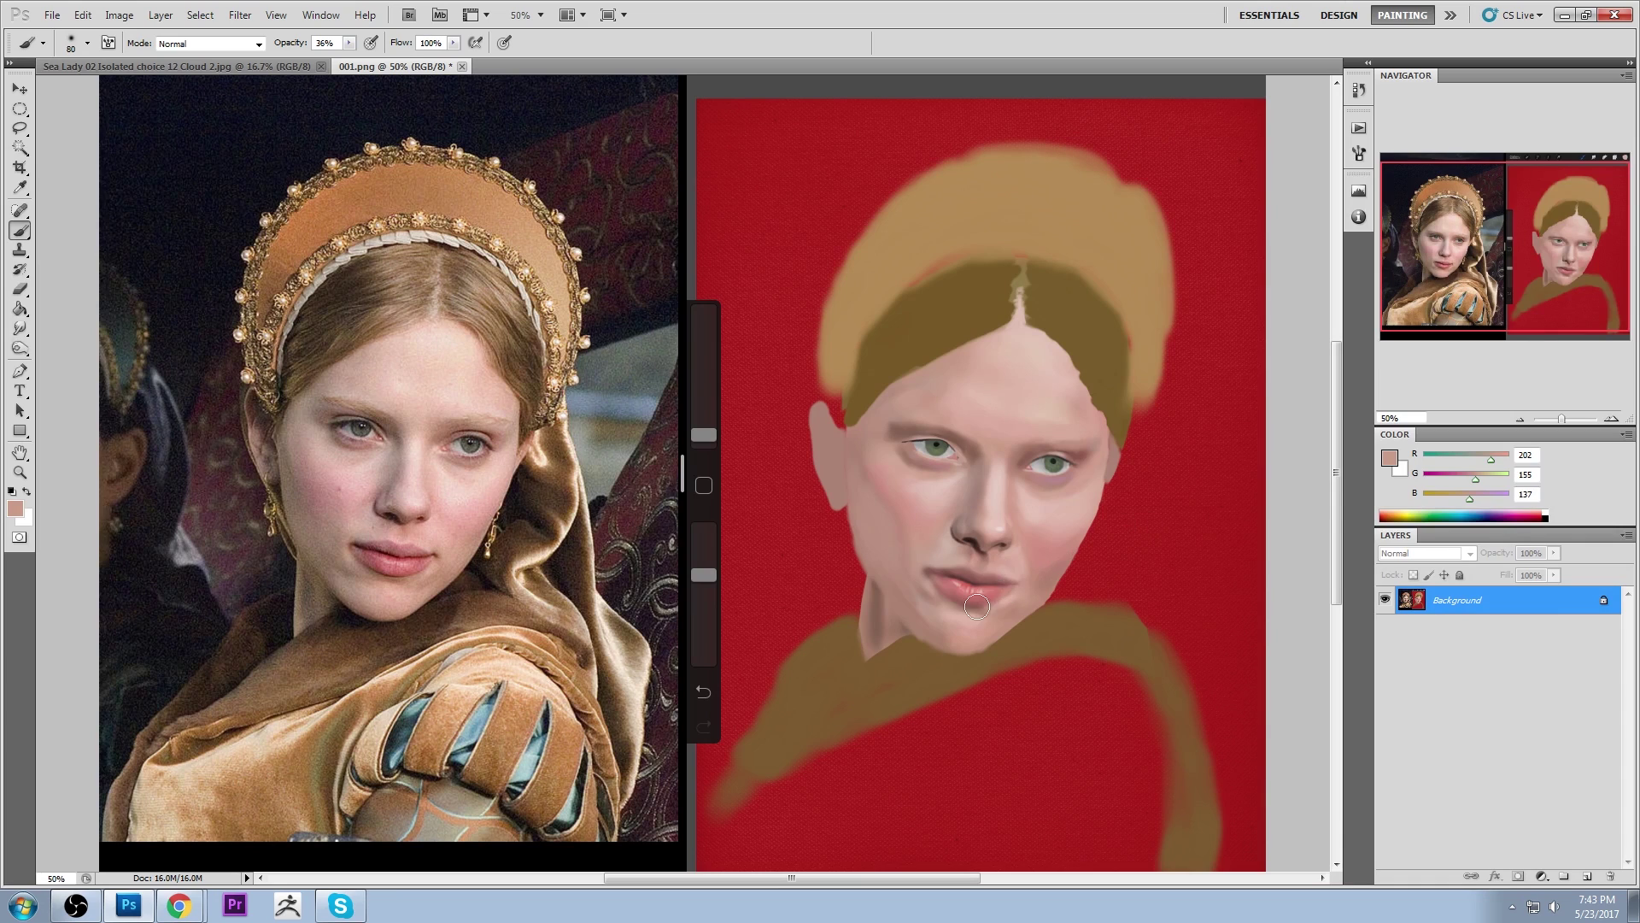
Smudge the chin below the lower lip at 19% strength, and touch up around the mouth with sampled skin tones
left_click(20, 328)
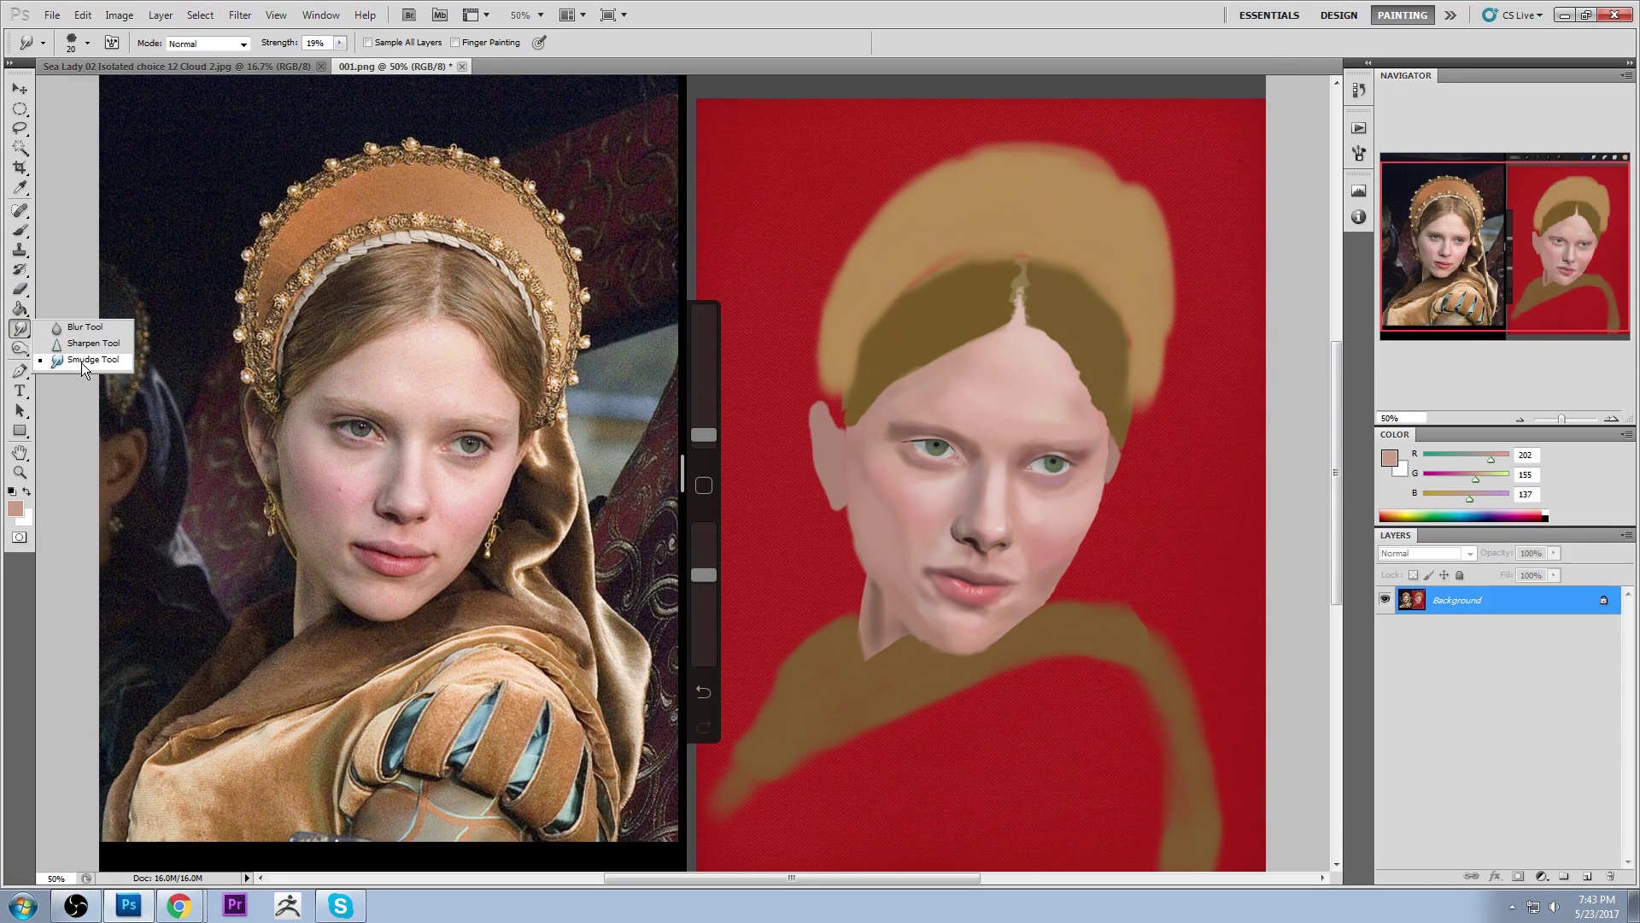
left_click(77, 368)
mouse_move(1000, 625)
left_mouse_down()
mouse_move(986, 617)
mouse_move(1007, 608)
mouse_move(997, 619)
left_mouse_up()
key("b")
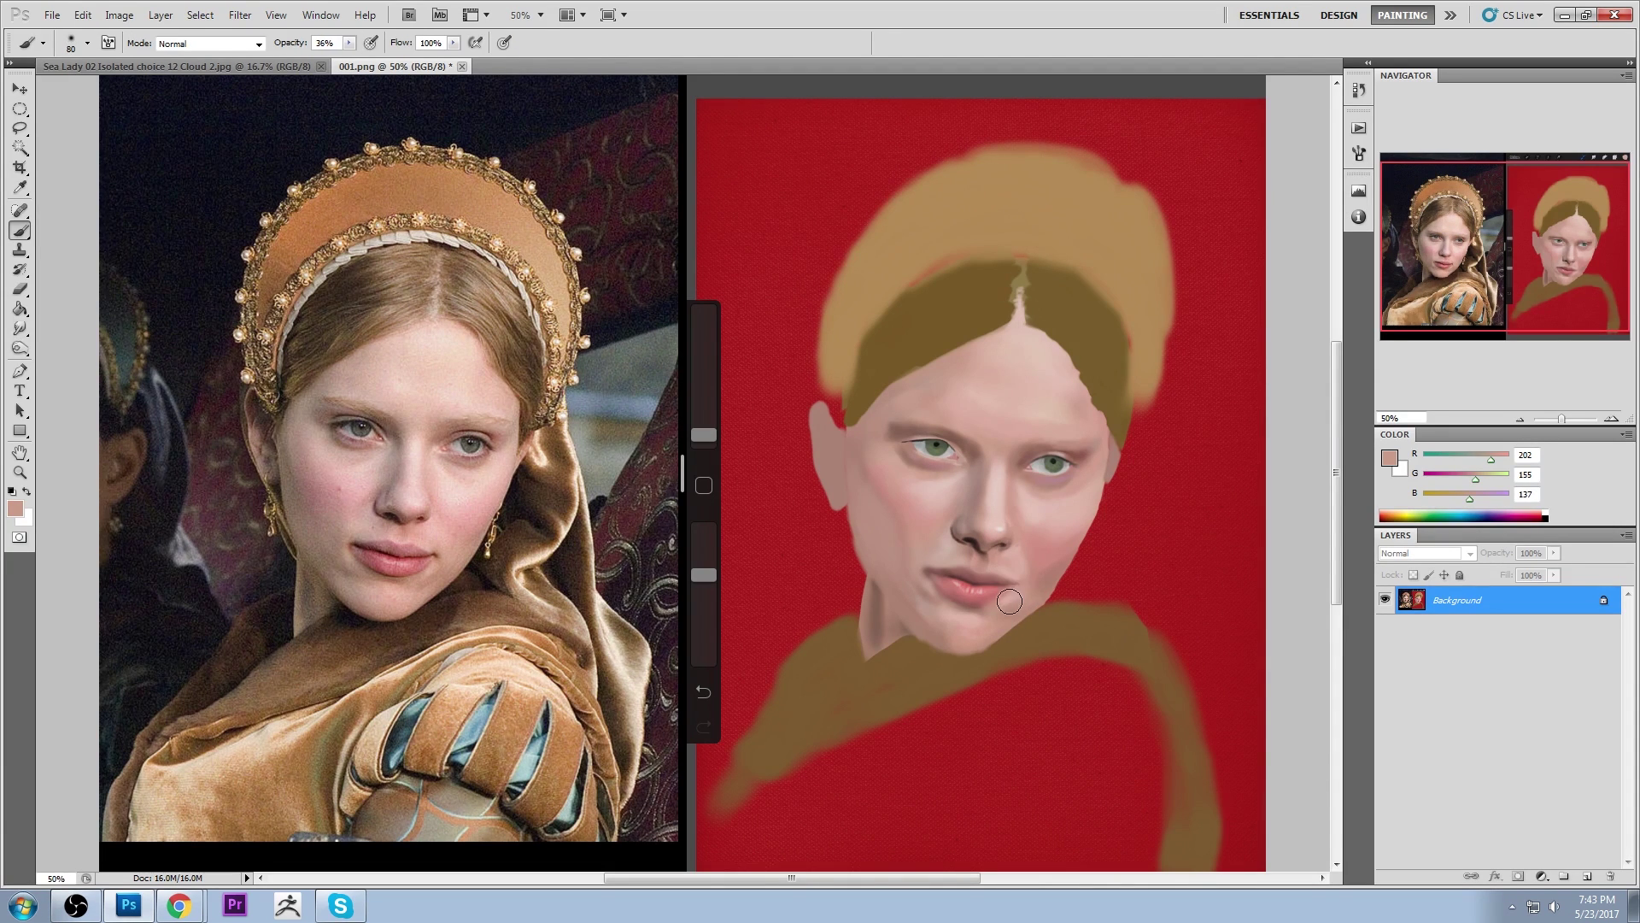
left_click(1012, 591, "alt")
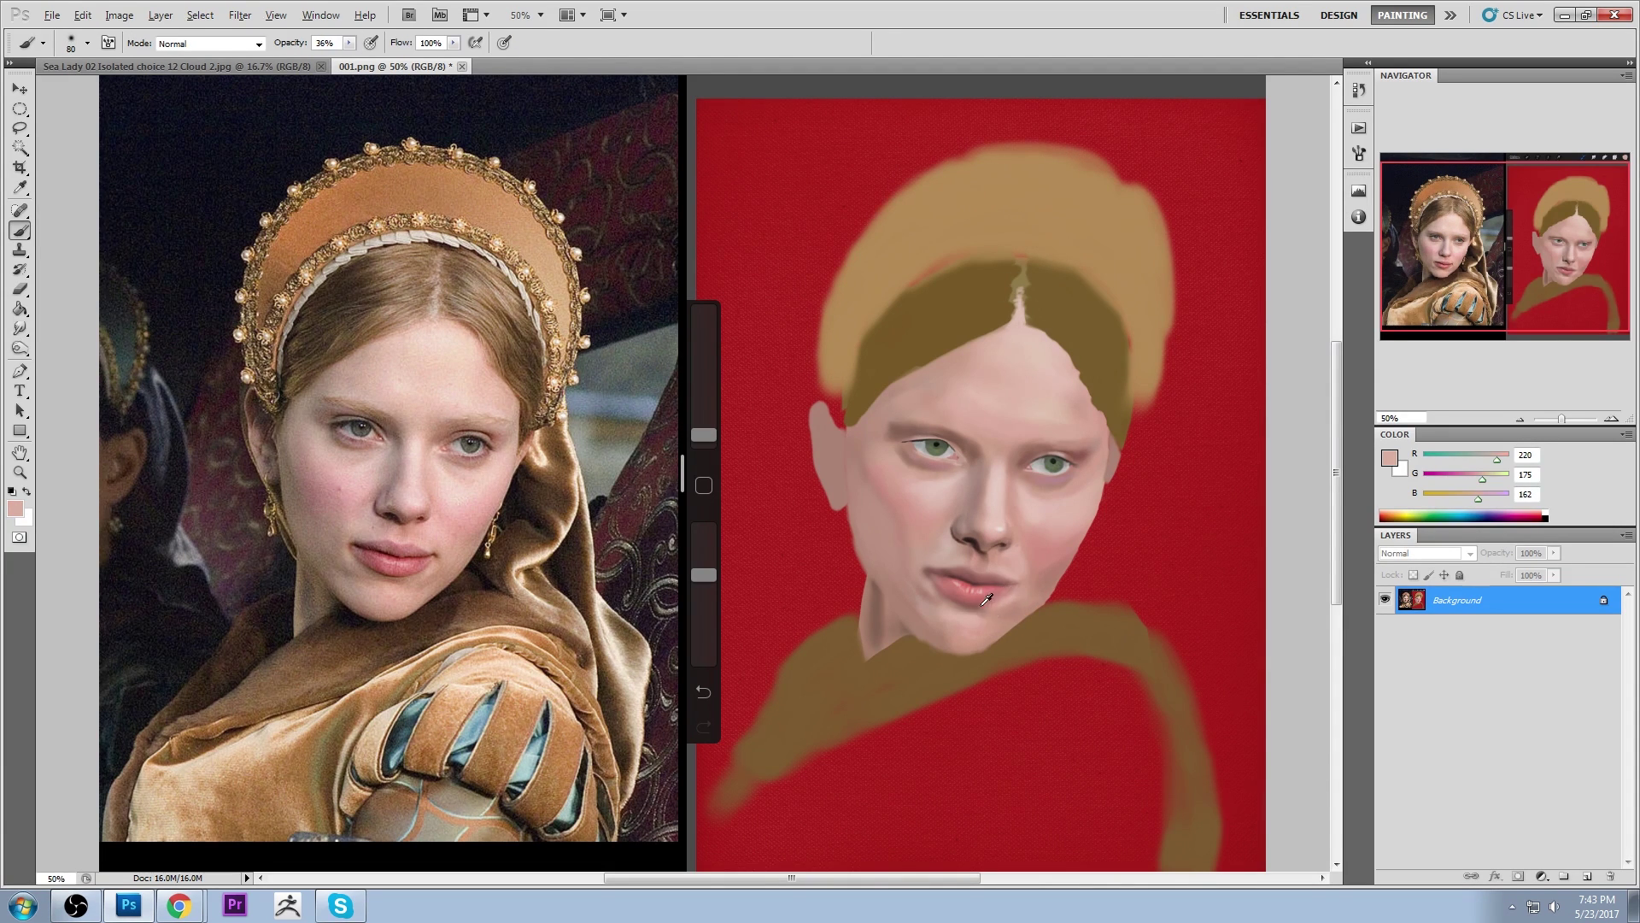
left_click(1015, 580, "alt")
left_click(982, 603, "alt")
Enlarge the brush to 300 px and blend the cheek and mouth area with sampled lip, cheek and mouth-corner tones
key("bracketleft")
key("bracketleft")
key("bracketleft")
key("bracketright")
key("bracketright")
key("bracketright")
key("bracketright")
key("bracketright")
key("bracketright")
key("bracketright")
key("bracketright")
key("bracketright")
left_click(961, 577, "alt")
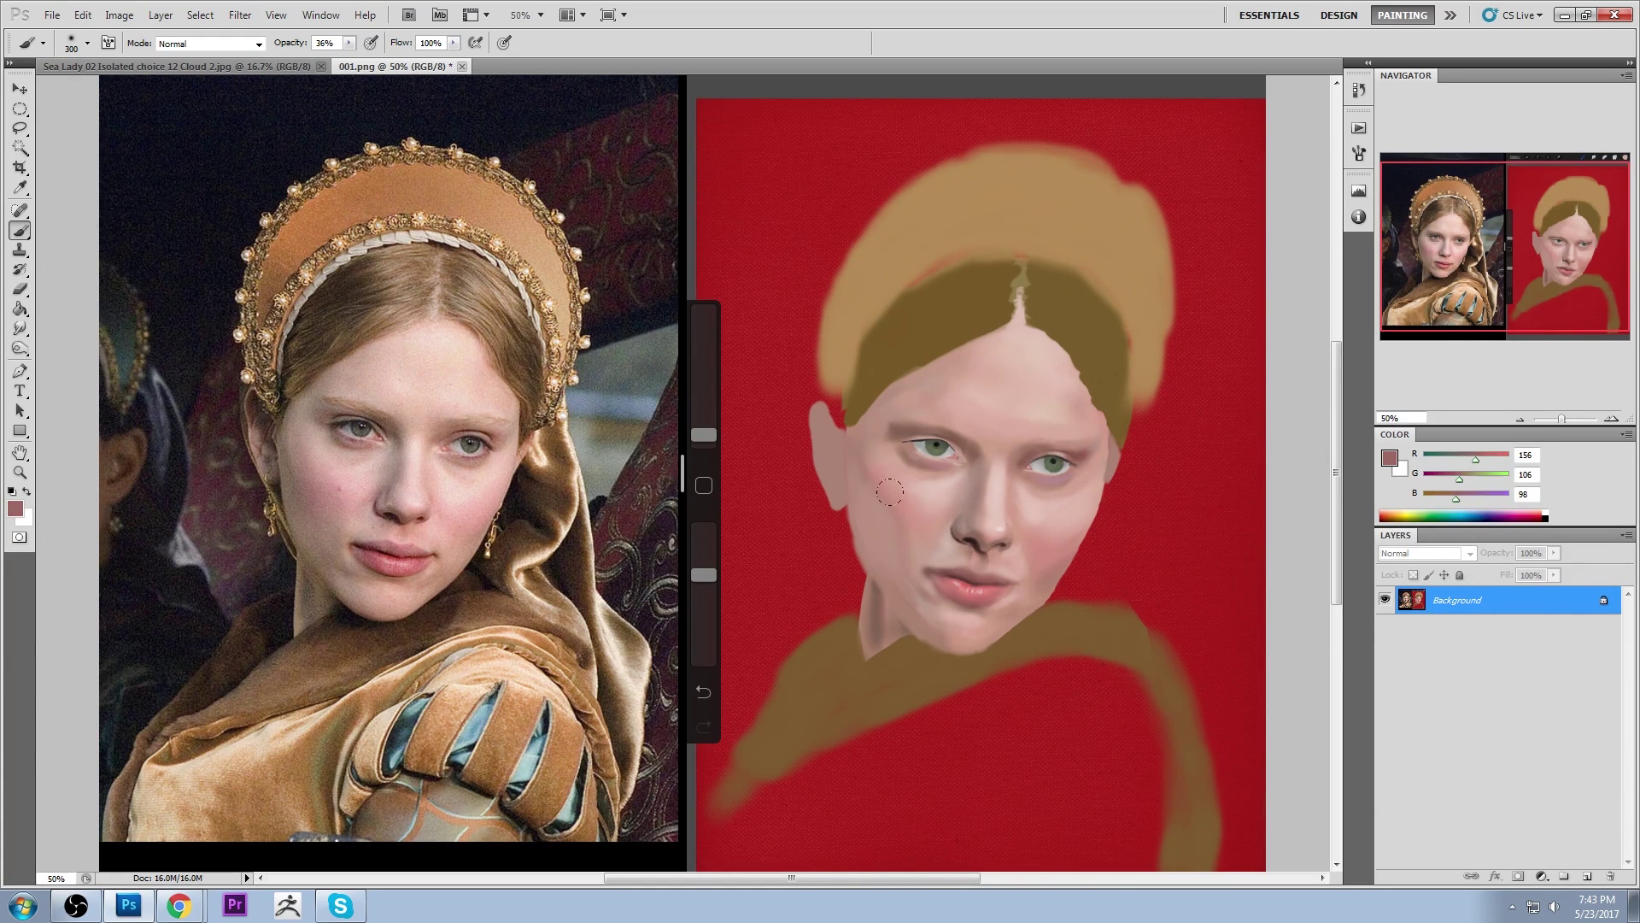
left_click(918, 530, "alt")
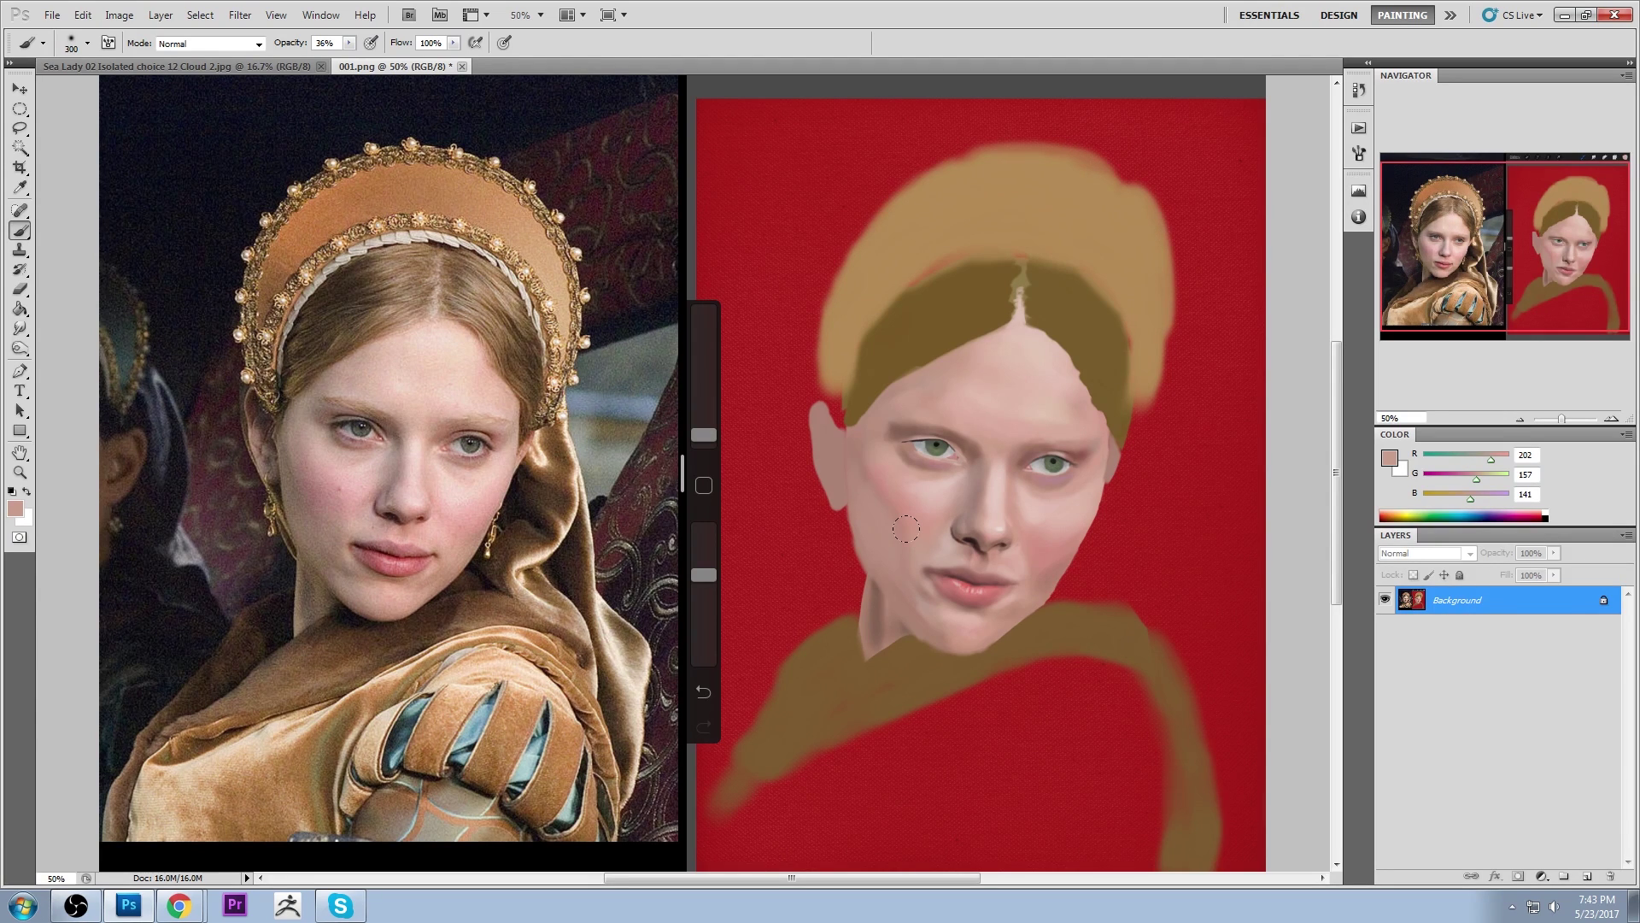
left_click(935, 568, "alt")
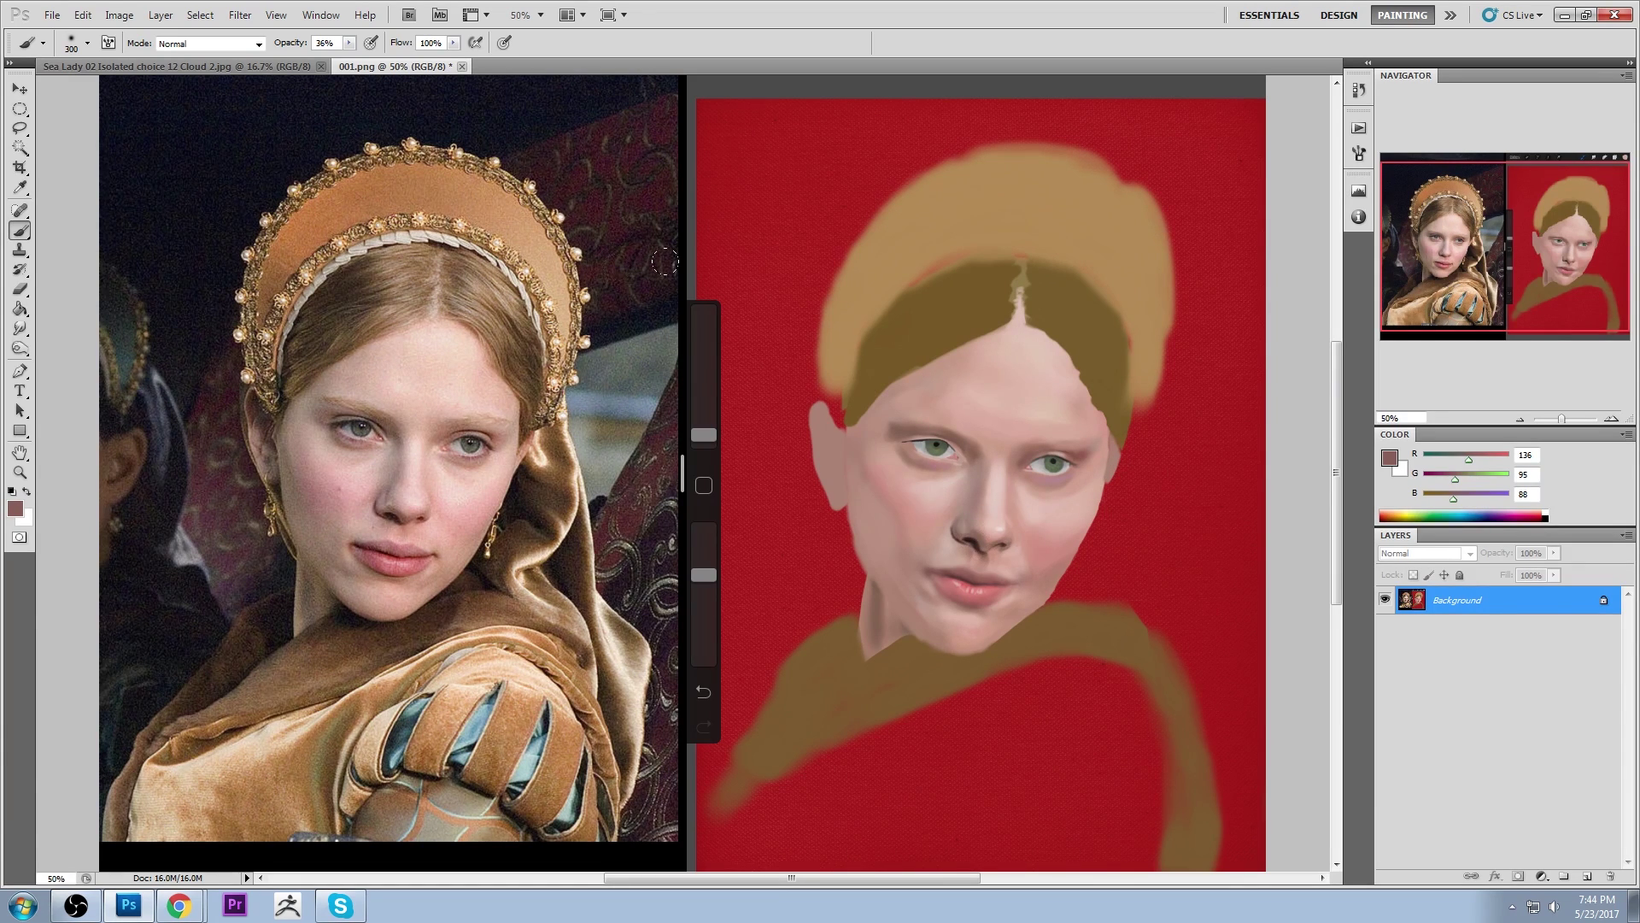
Smudge the line between the lips at 19% strength, adjusting the smudge size to blend the upper lip
left_click(20, 328)
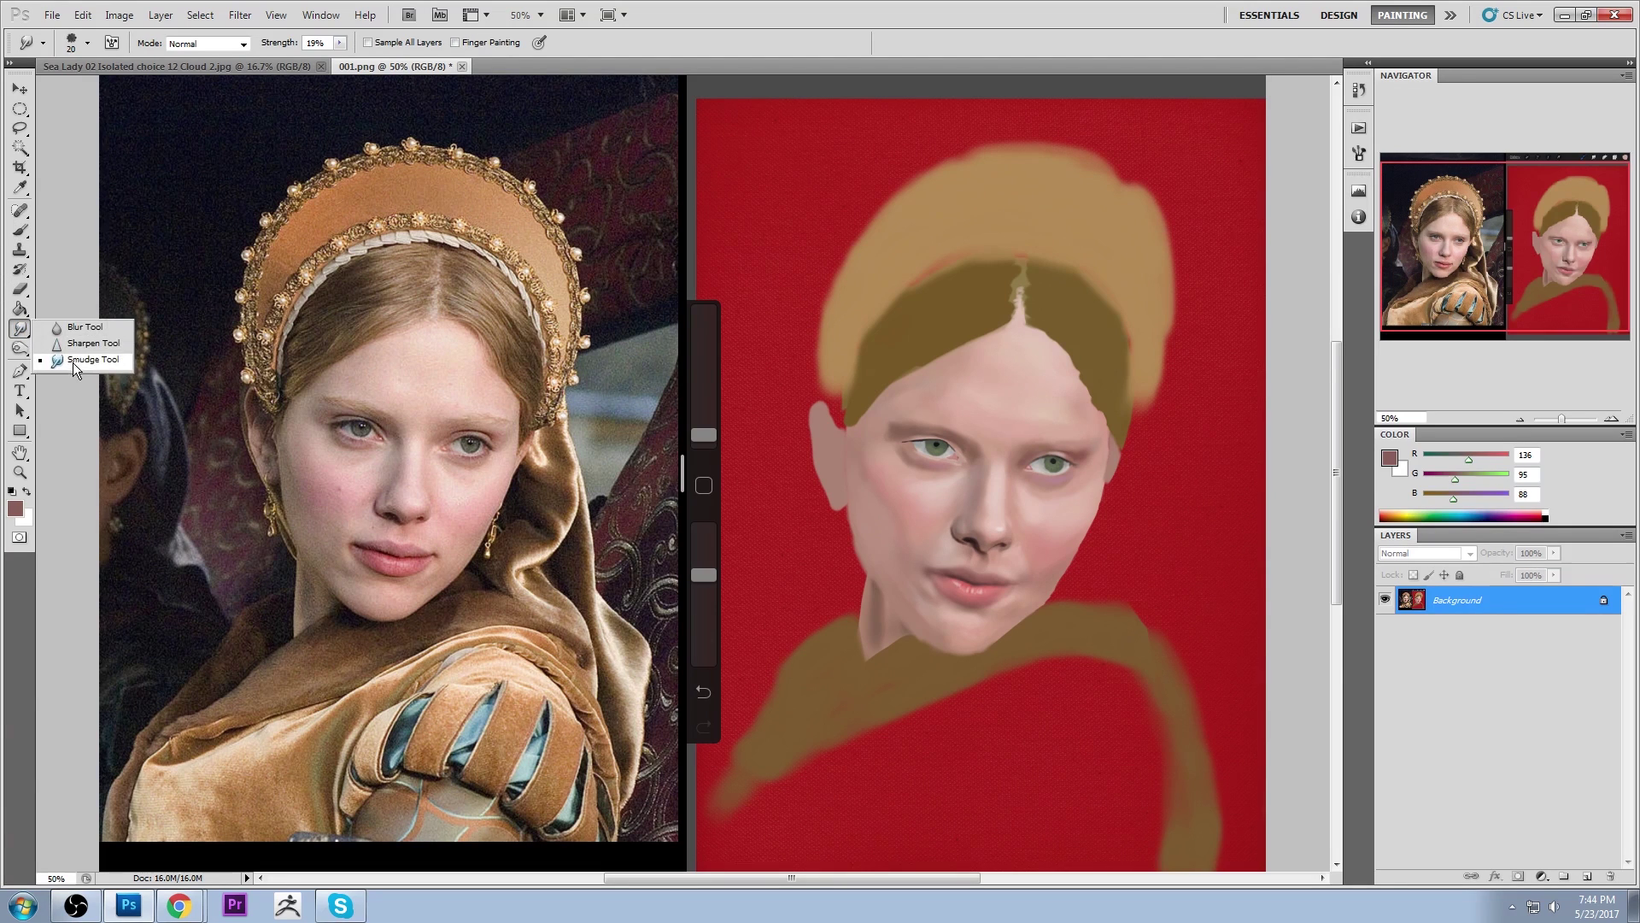
left_click(73, 362)
left_click_drag(959, 576, 959, 582)
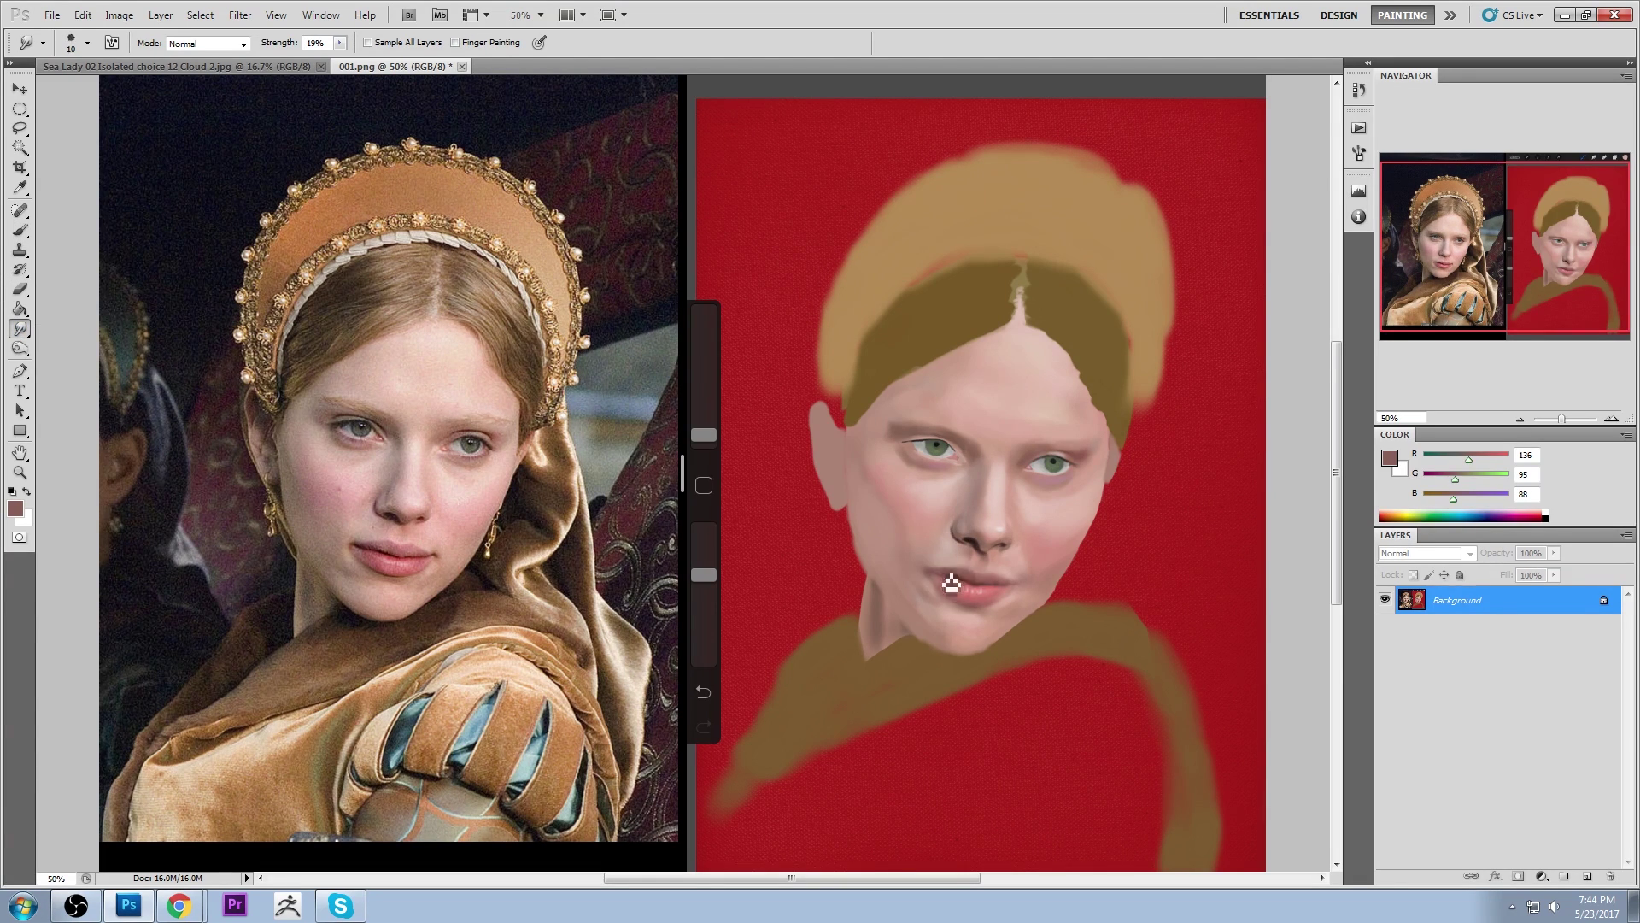
key("bracketright")
key("bracketleft")
key("bracketright")
key("bracketright")
key("bracketright")
key("b")
Enlarge the brush and retouch the skin between nose and upper lip with tones sampled from the cheek and nose
left_click(910, 523, "alt")
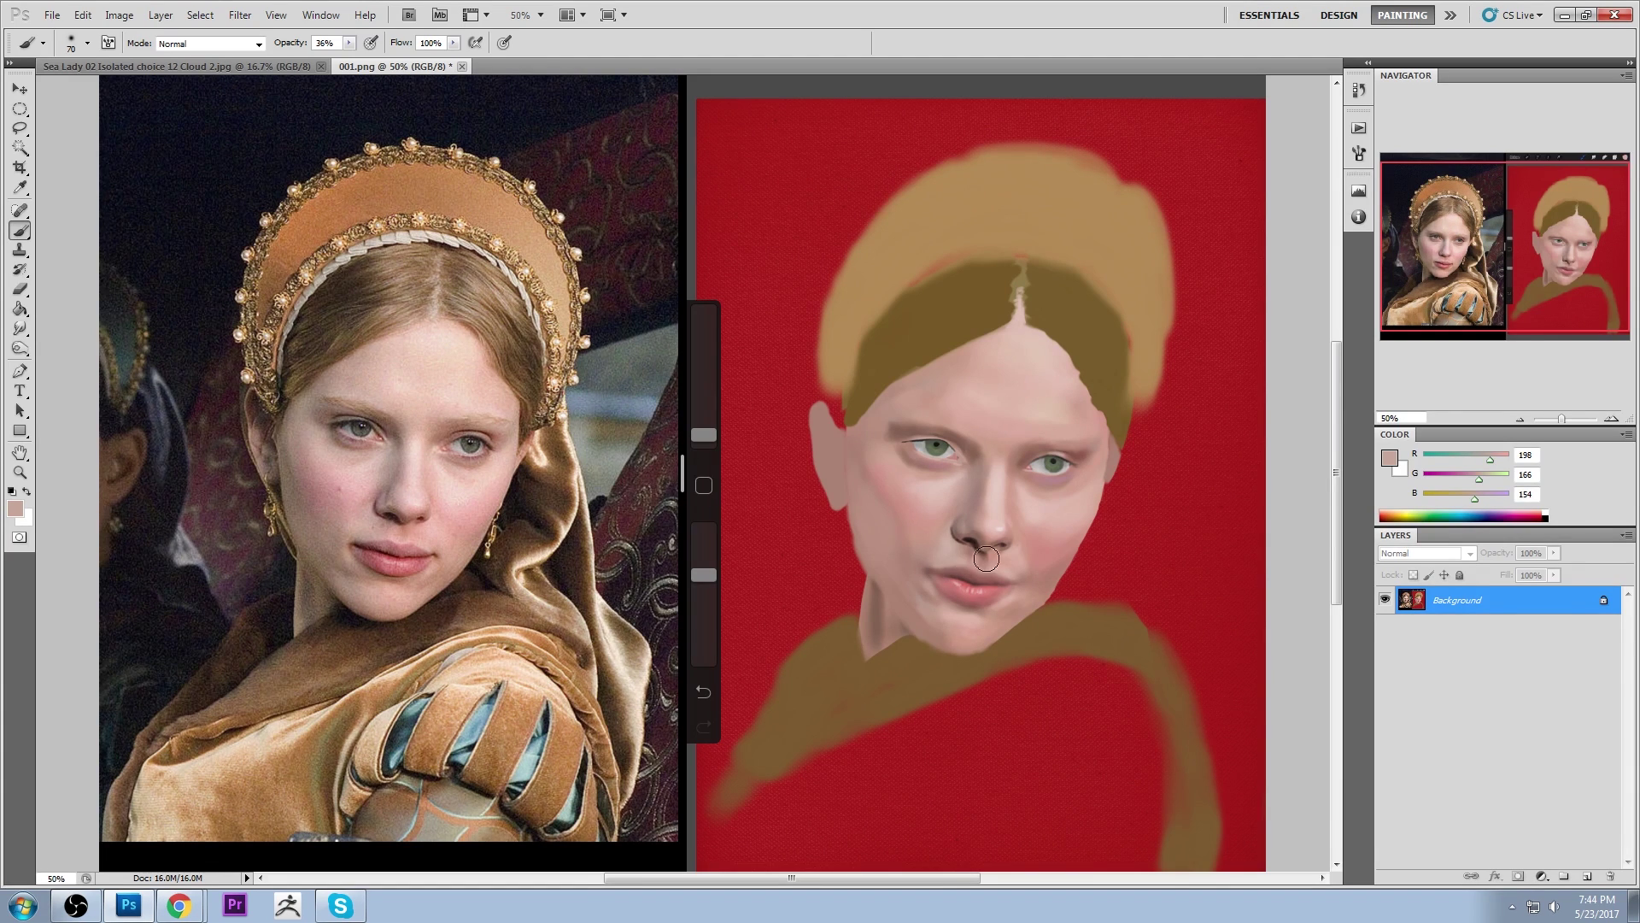
key("bracketright")
key("bracketright")
key("bracketright")
left_click(1002, 527, "alt")
Blend the retouched facial skin by alternating a smaller Smudge tool with the brush at 36% opacity
key("r")
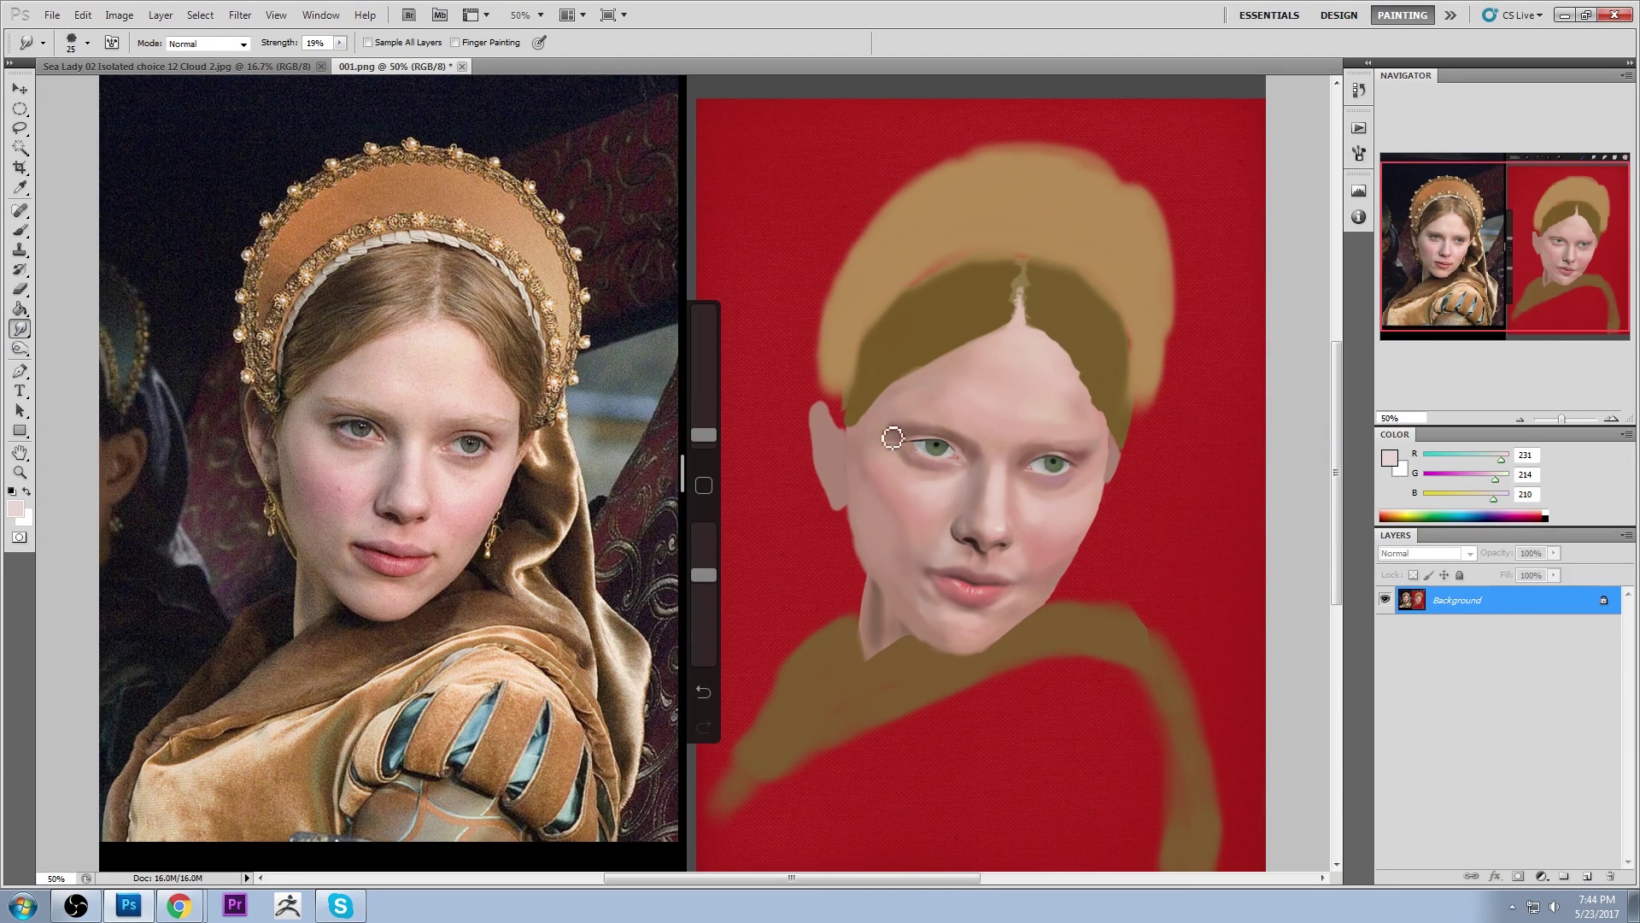
key("bracketleft")
key("bracketleft")
key("bracketleft")
key("b")
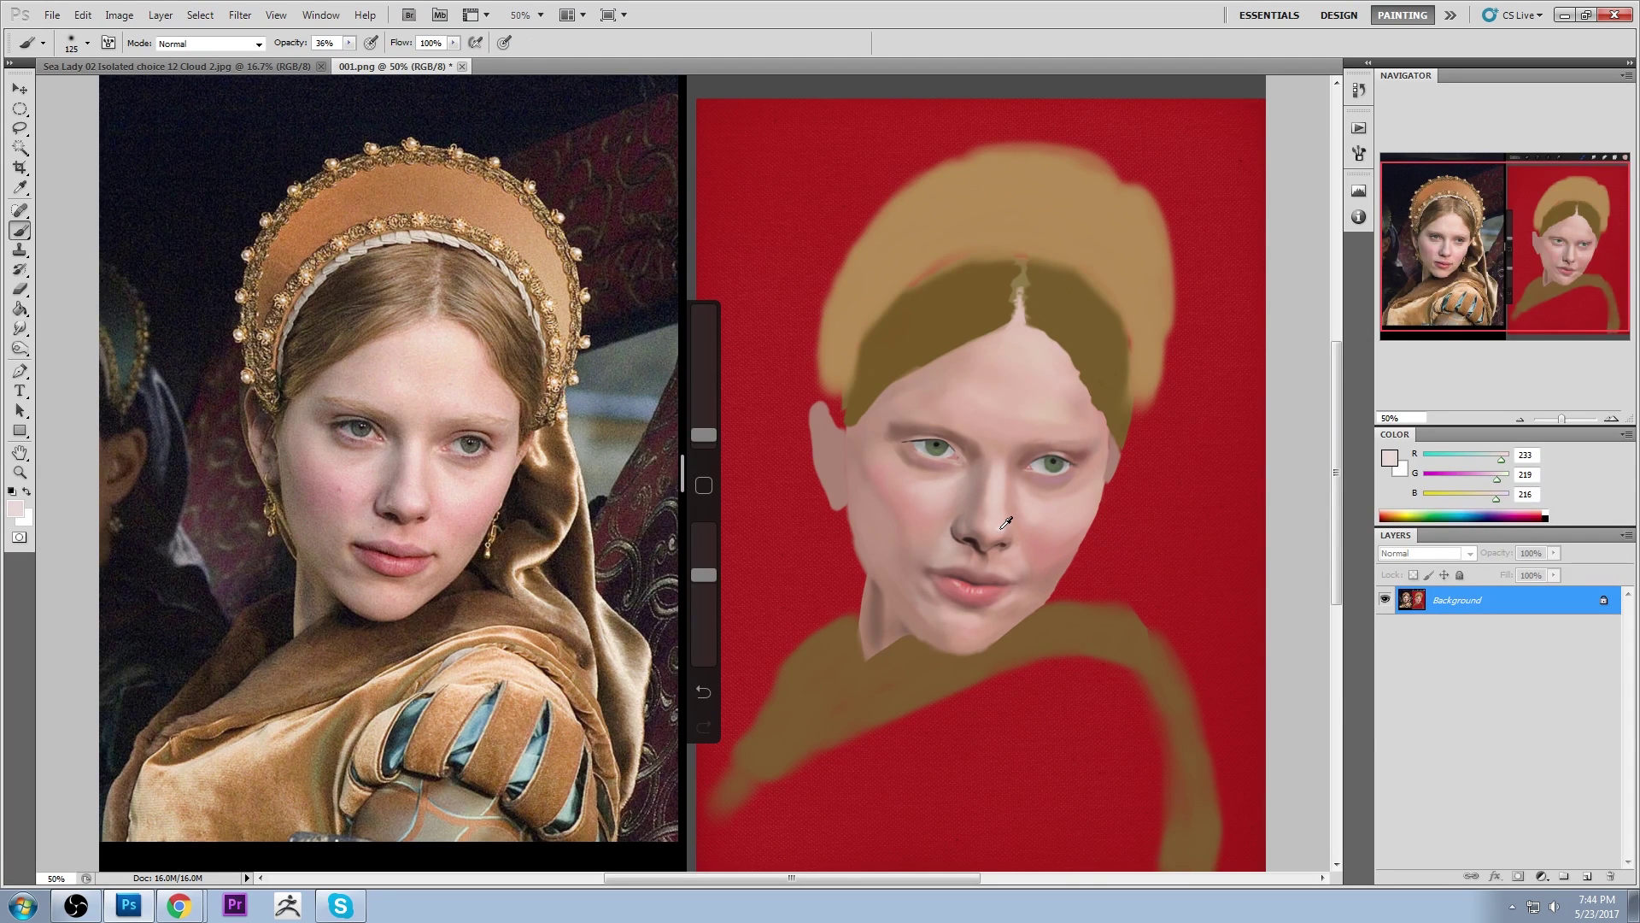
key("r")
key("b")
Redefine the upper lip near the mouth's corner with sampled lip-line, nostril and skin tones
left_click(974, 576, "alt")
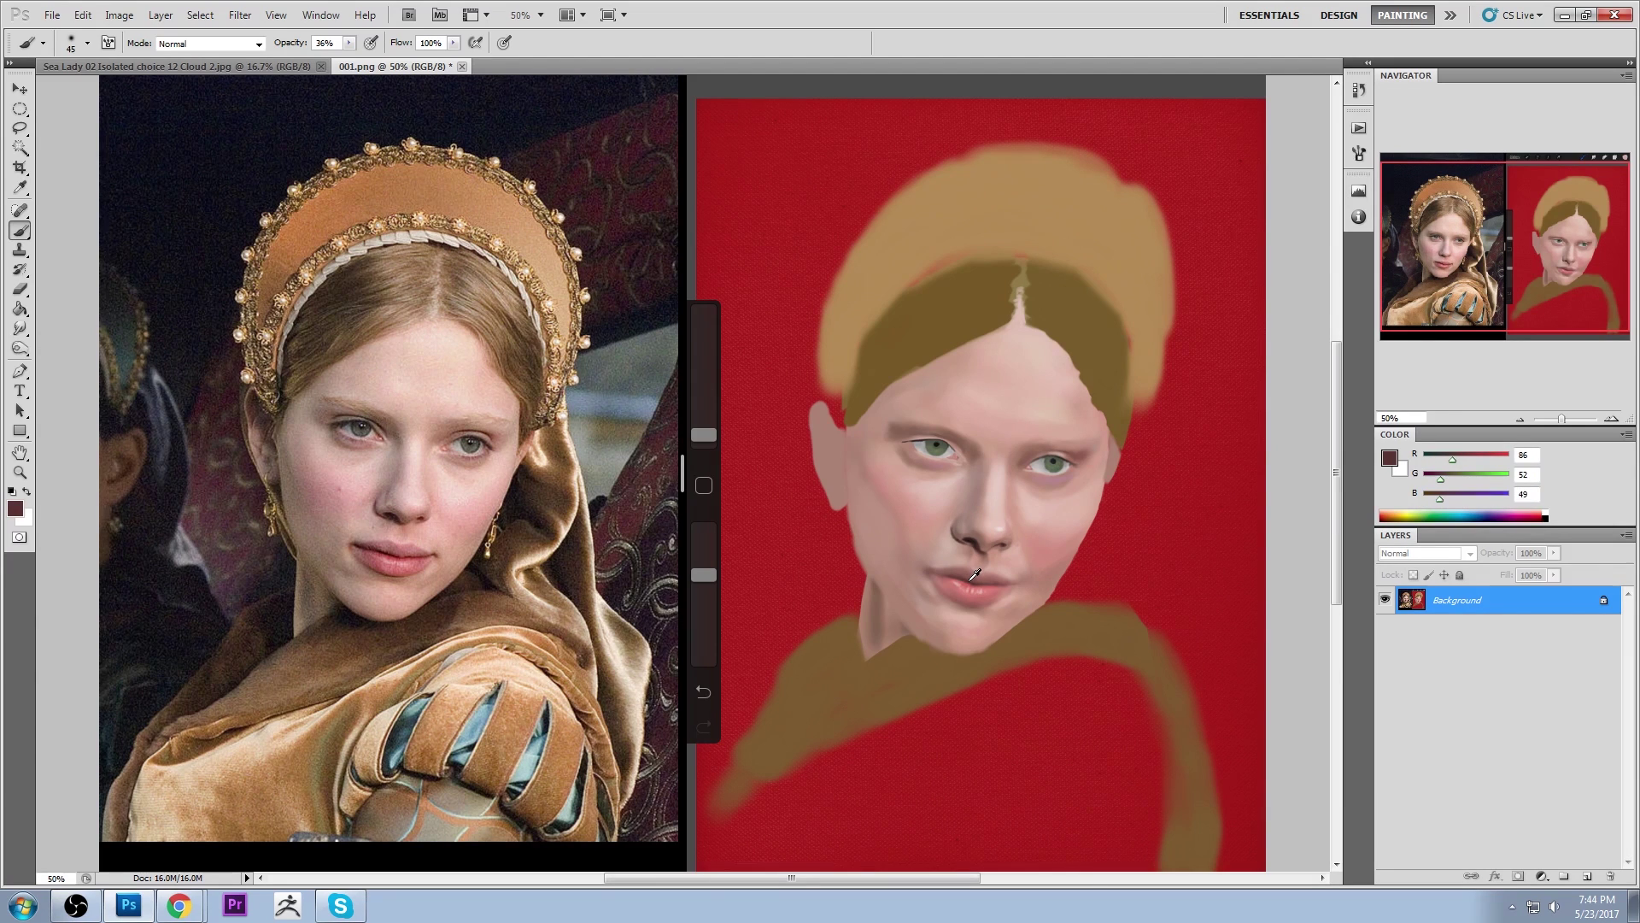
left_click(979, 536, "alt")
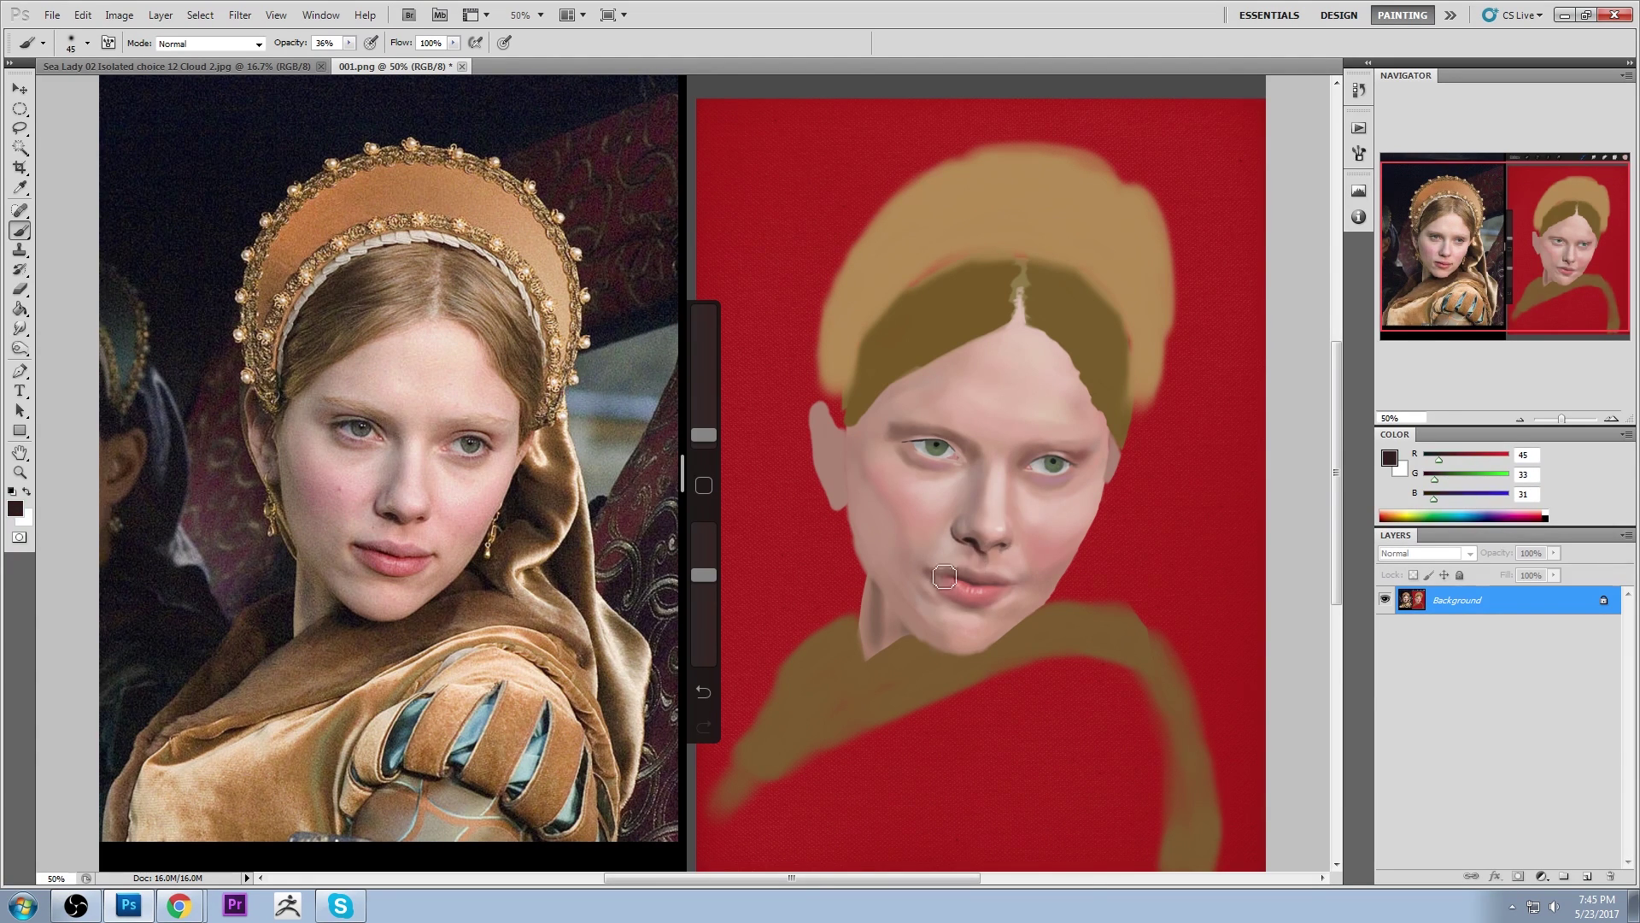
left_click(948, 553, "alt")
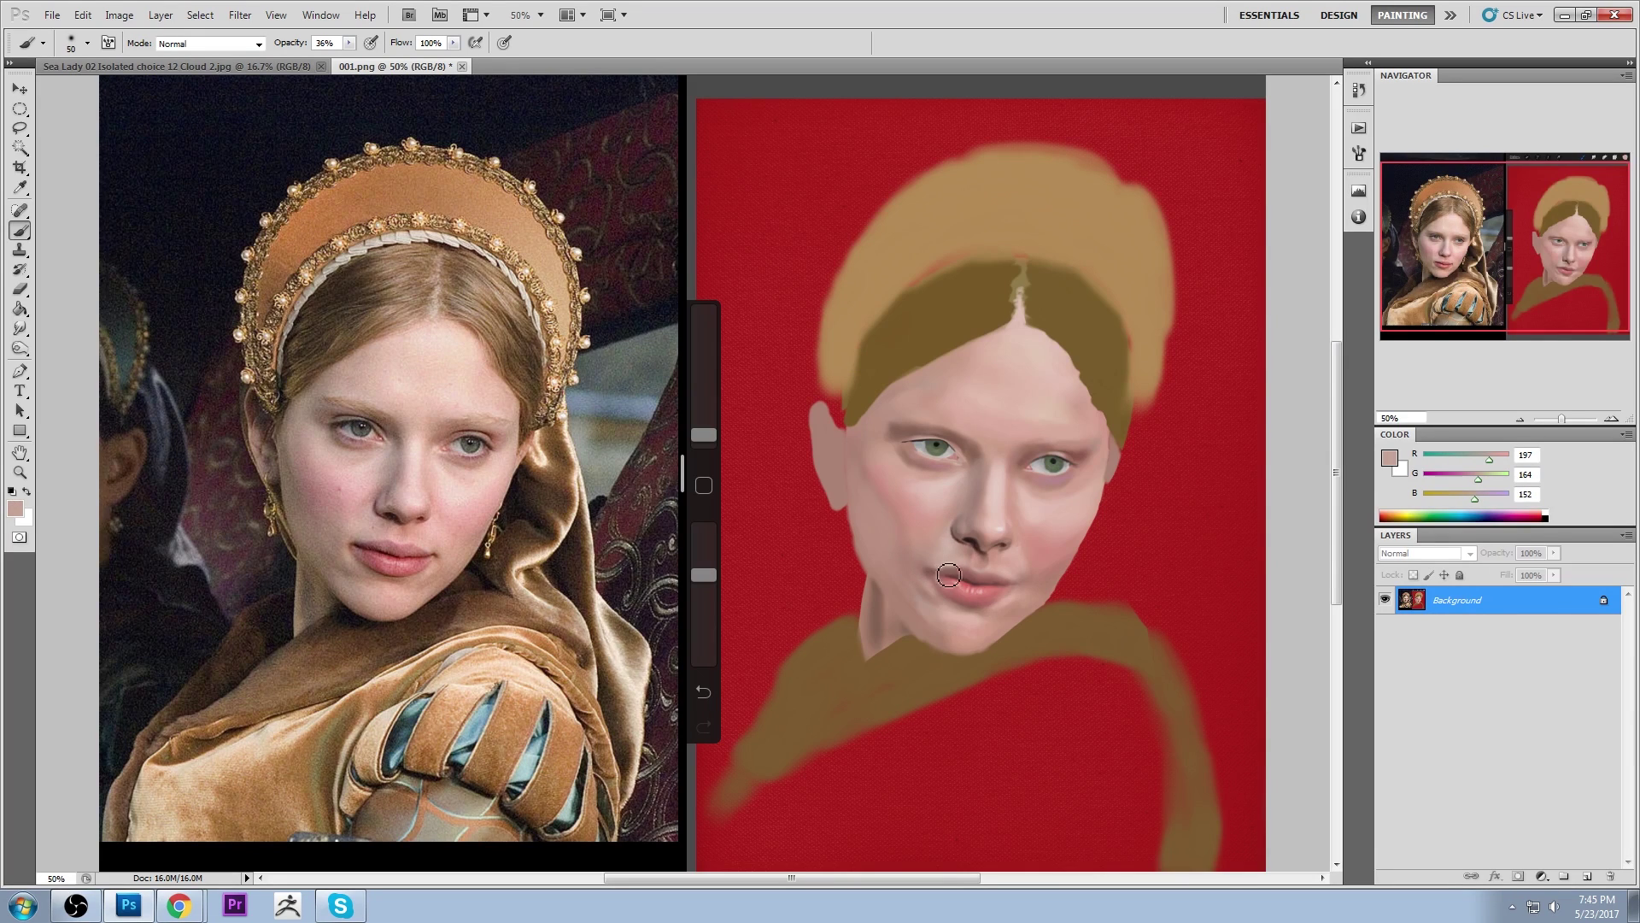
left_click_drag(930, 574, 940, 574)
Enlarge the brush to 175 px and retouch the skin beside the mouth with tones sampled from painting and reference
left_click(1008, 577, "alt")
key("bracketright")
key("bracketright")
left_click(439, 538, "alt")
left_click(436, 528, "alt")
left_click(1022, 580, "alt")
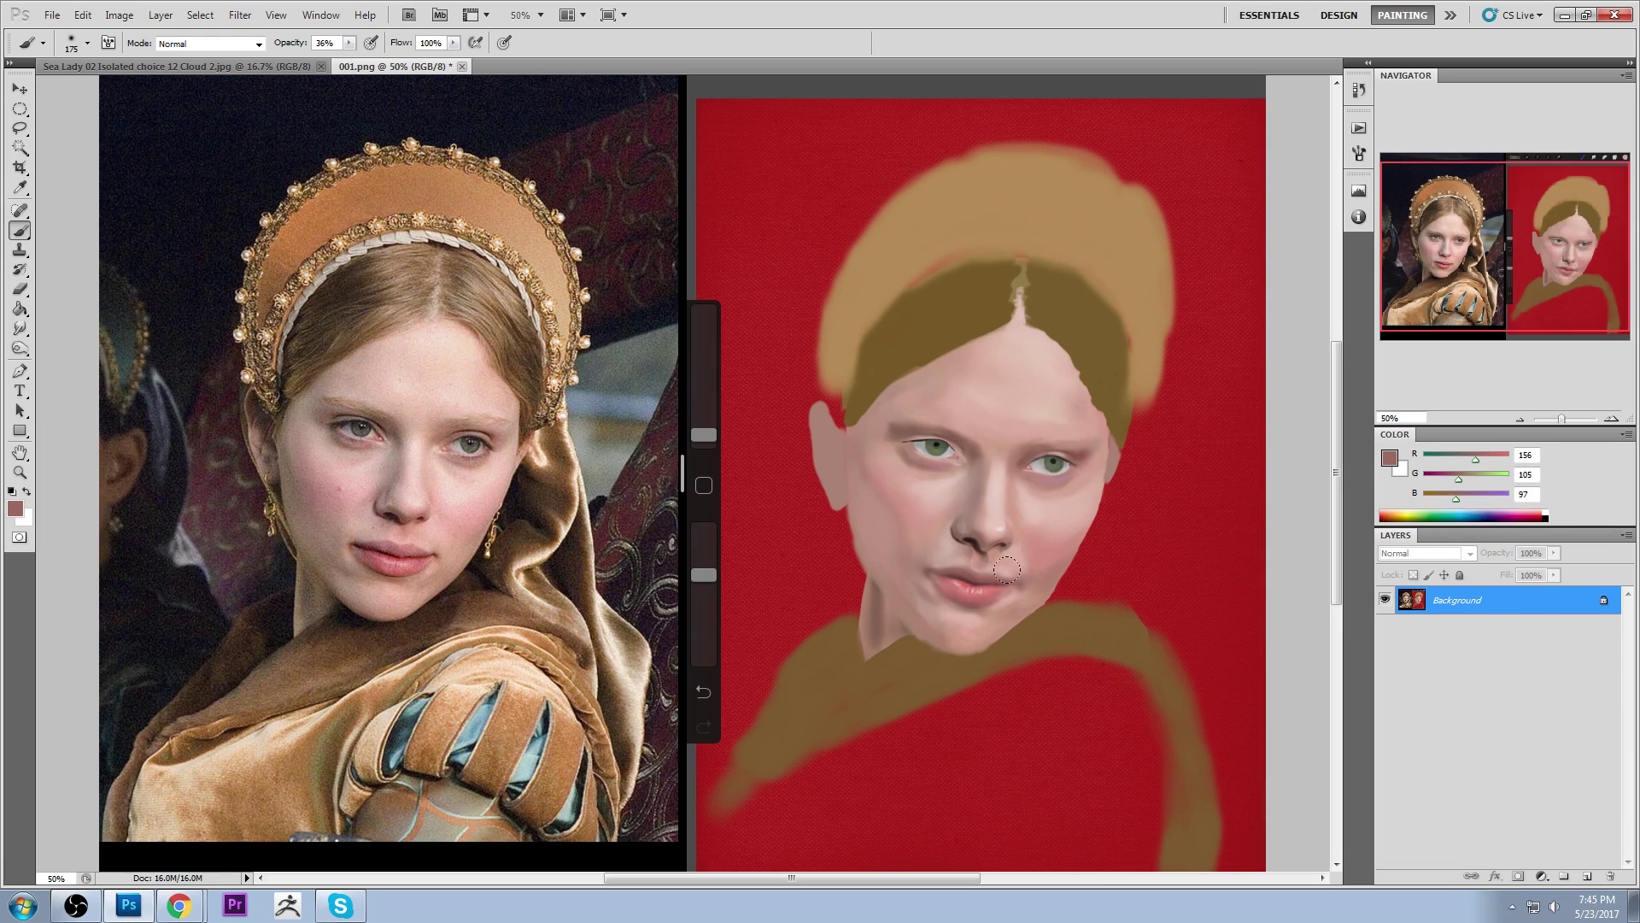
left_click(1034, 584, "alt")
left_click(1028, 565, "alt")
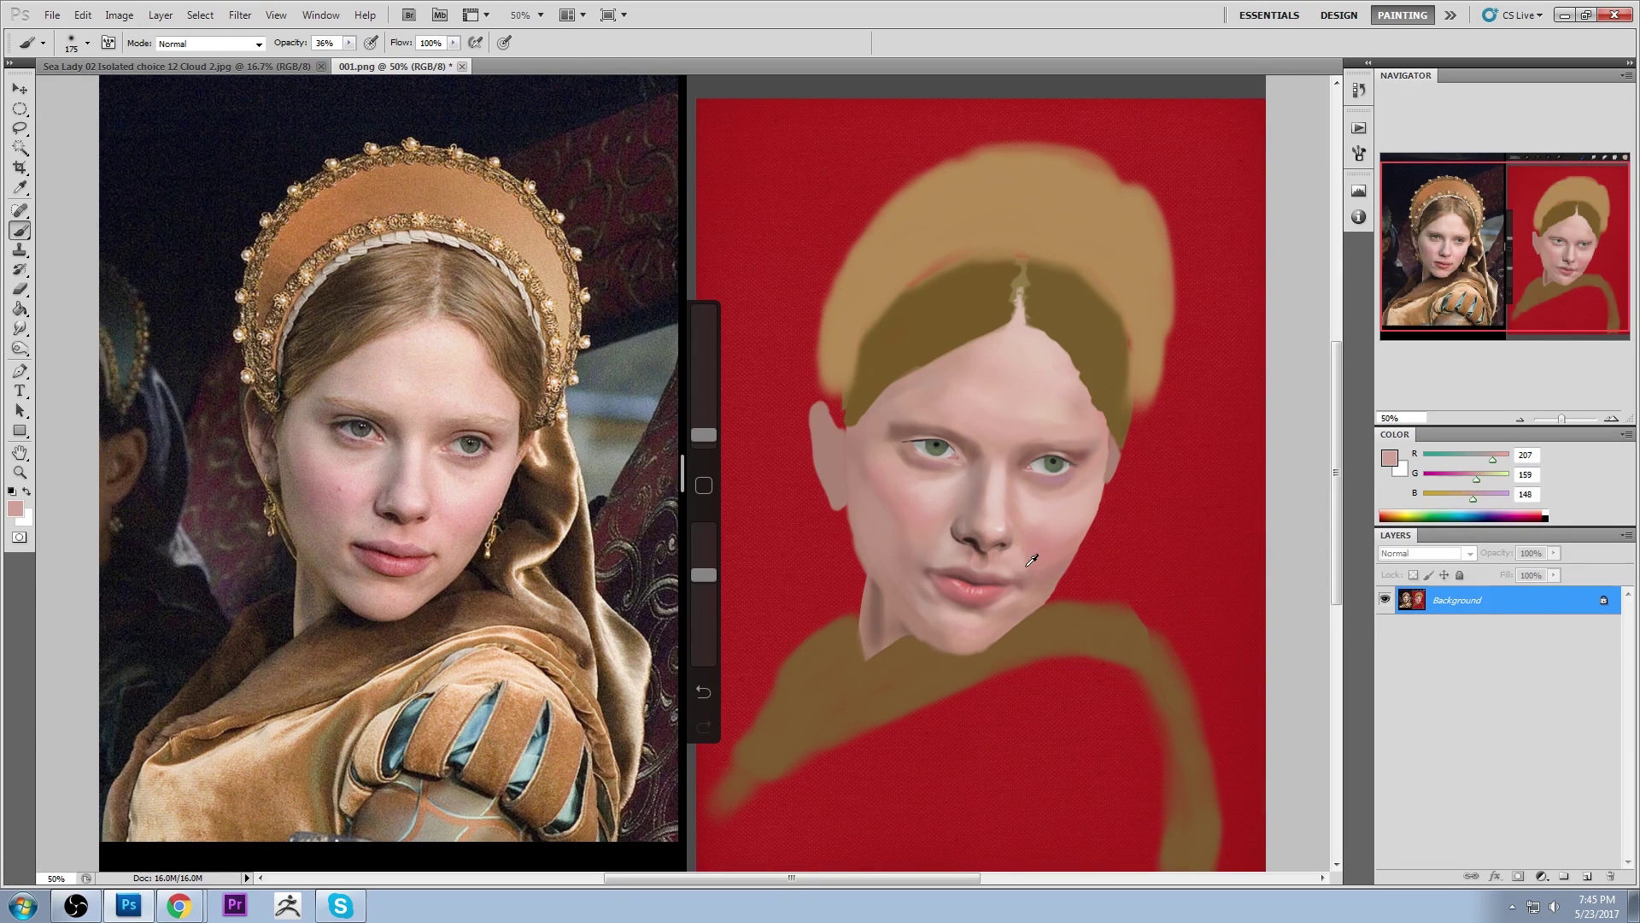
Raise the brush opacity to 60% for the cheek skin, smudge above the upper lip, and sample the mouth corner's tone
left_click(348, 43)
left_click_drag(349, 59, 370, 59)
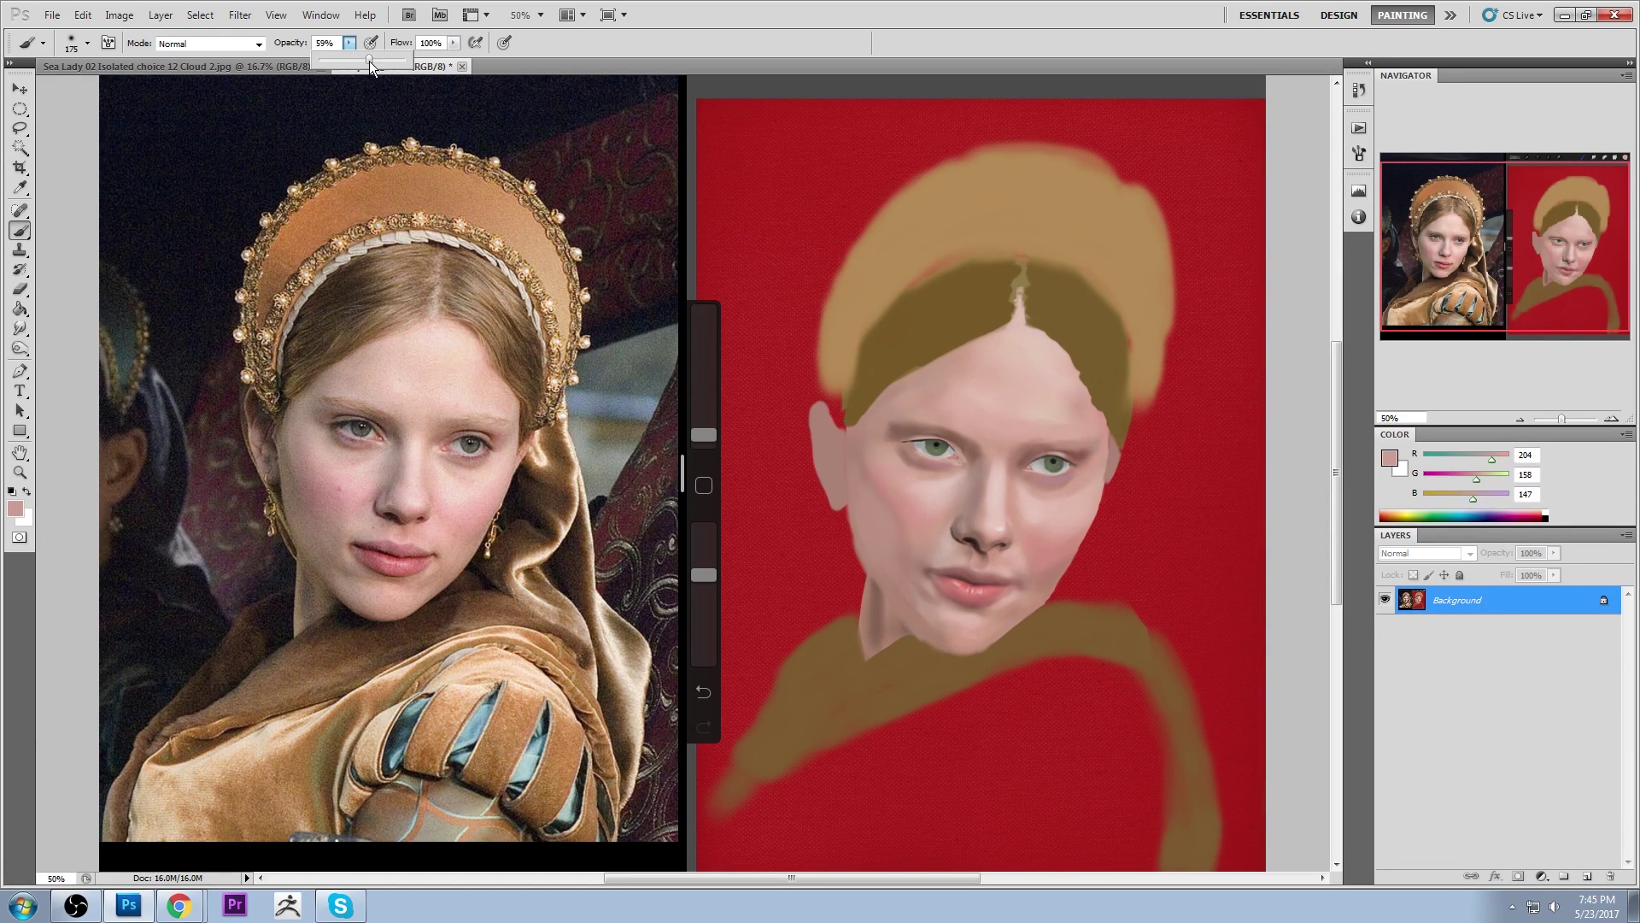
left_click(1023, 551, "alt")
left_click(20, 328)
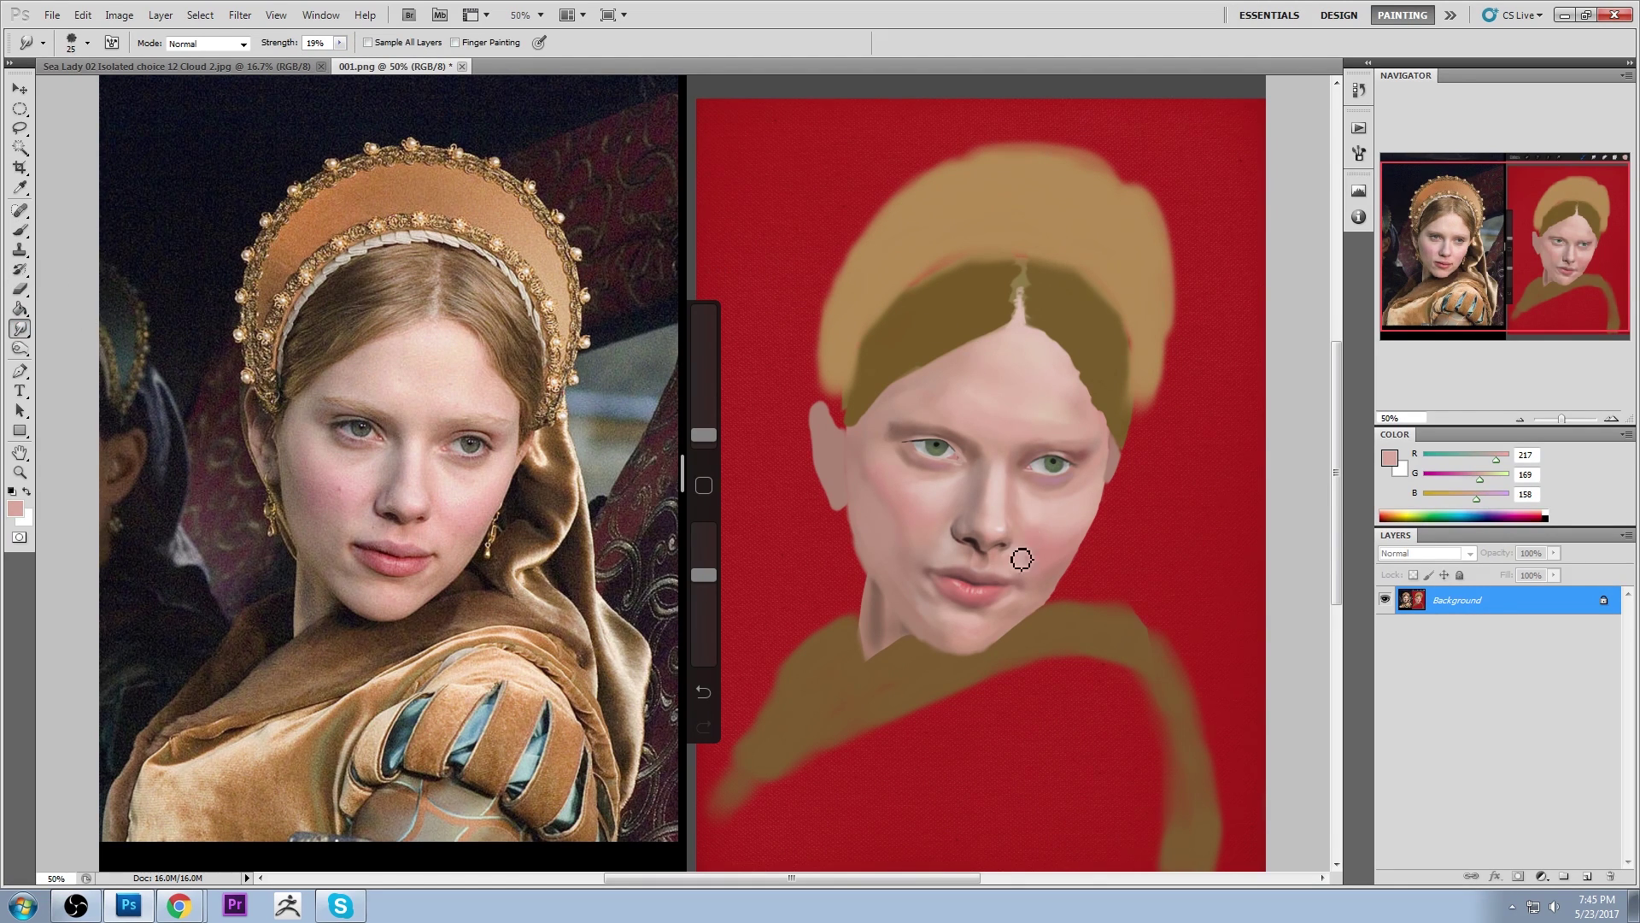
key("bracketleft")
mouse_move(955, 556)
left_mouse_down()
mouse_move(938, 527)
mouse_move(935, 549)
mouse_move(954, 521)
mouse_move(941, 550)
left_mouse_up()
key("b")
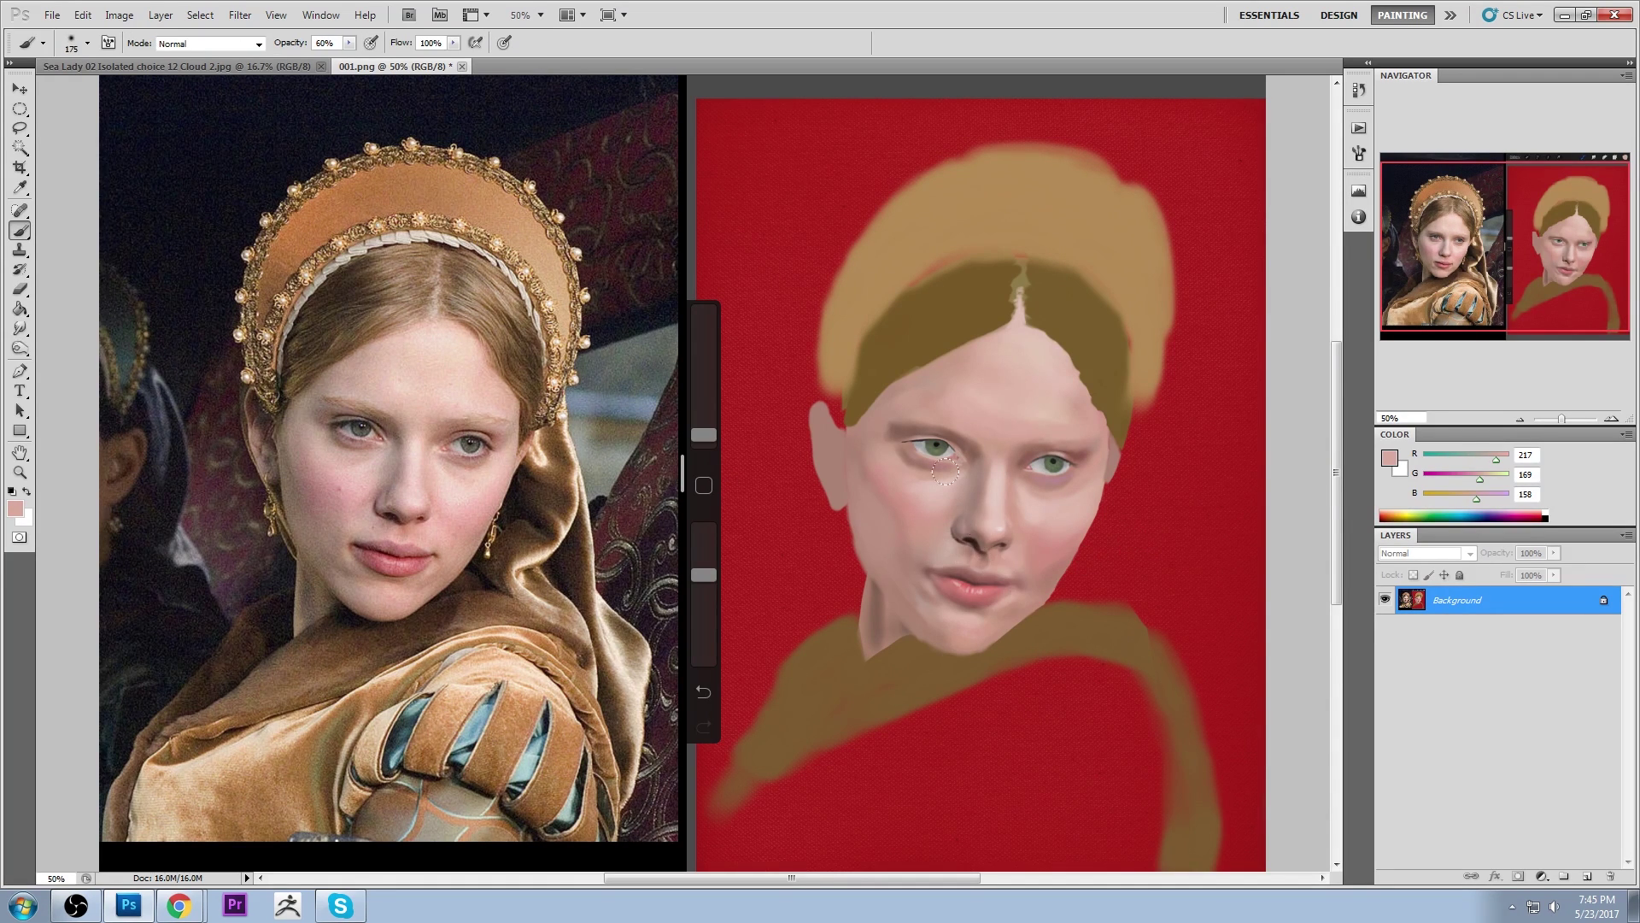
left_click(1009, 566, "alt")
Reshape the upper lip's edge near the mouth's corner with Liquify, reducing its brush size to 124, and apply it
left_click(240, 15)
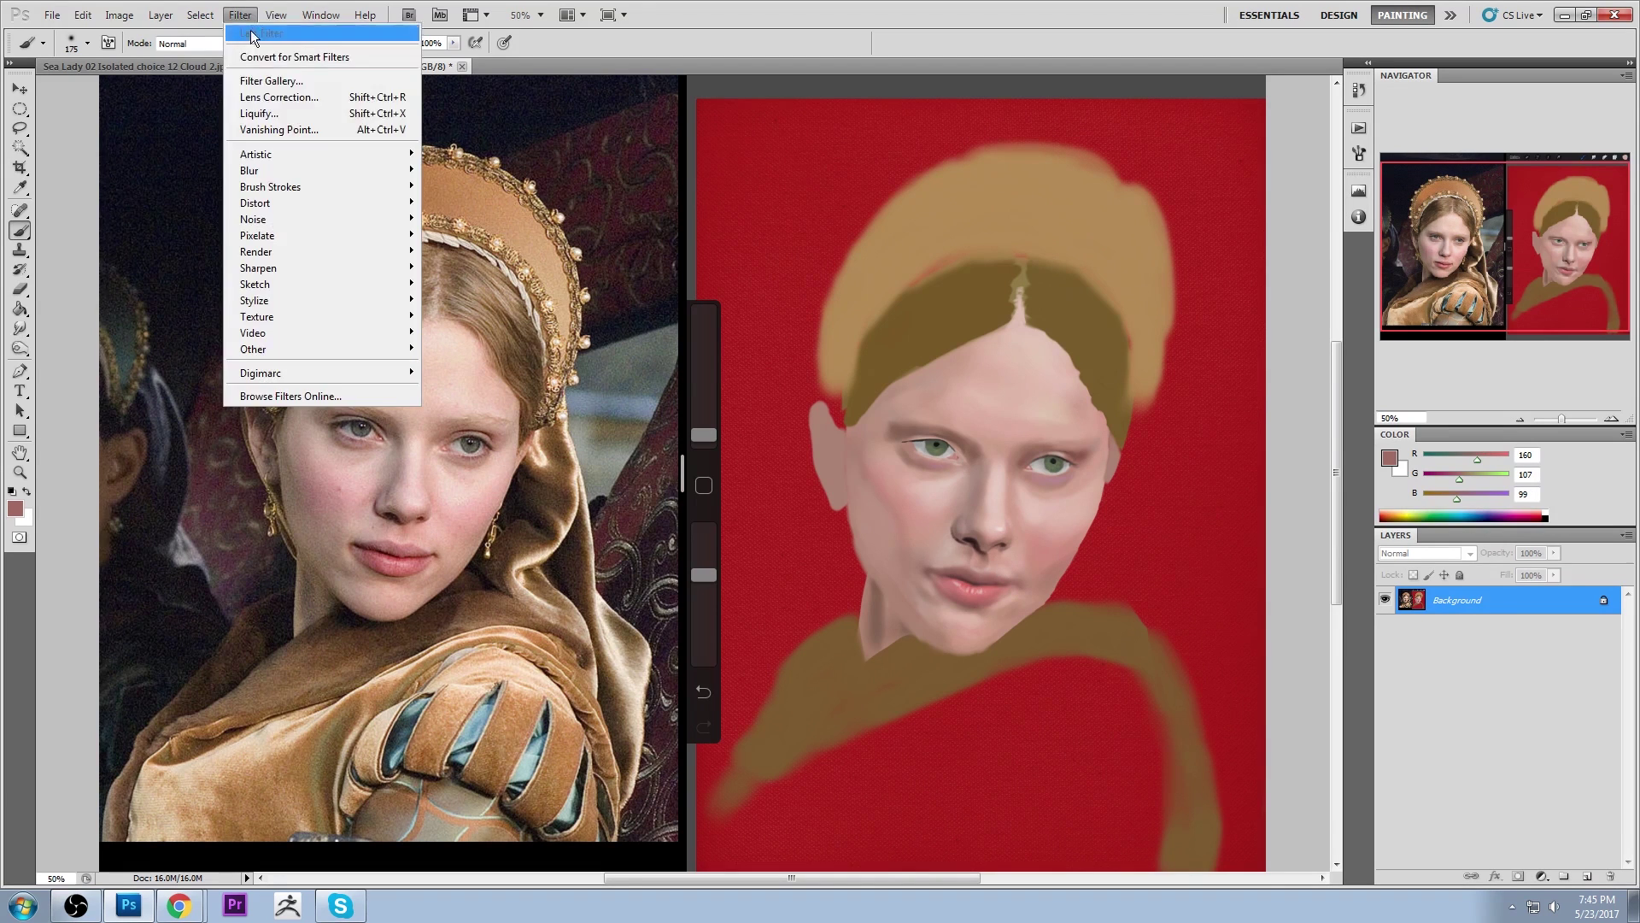
left_click(271, 115)
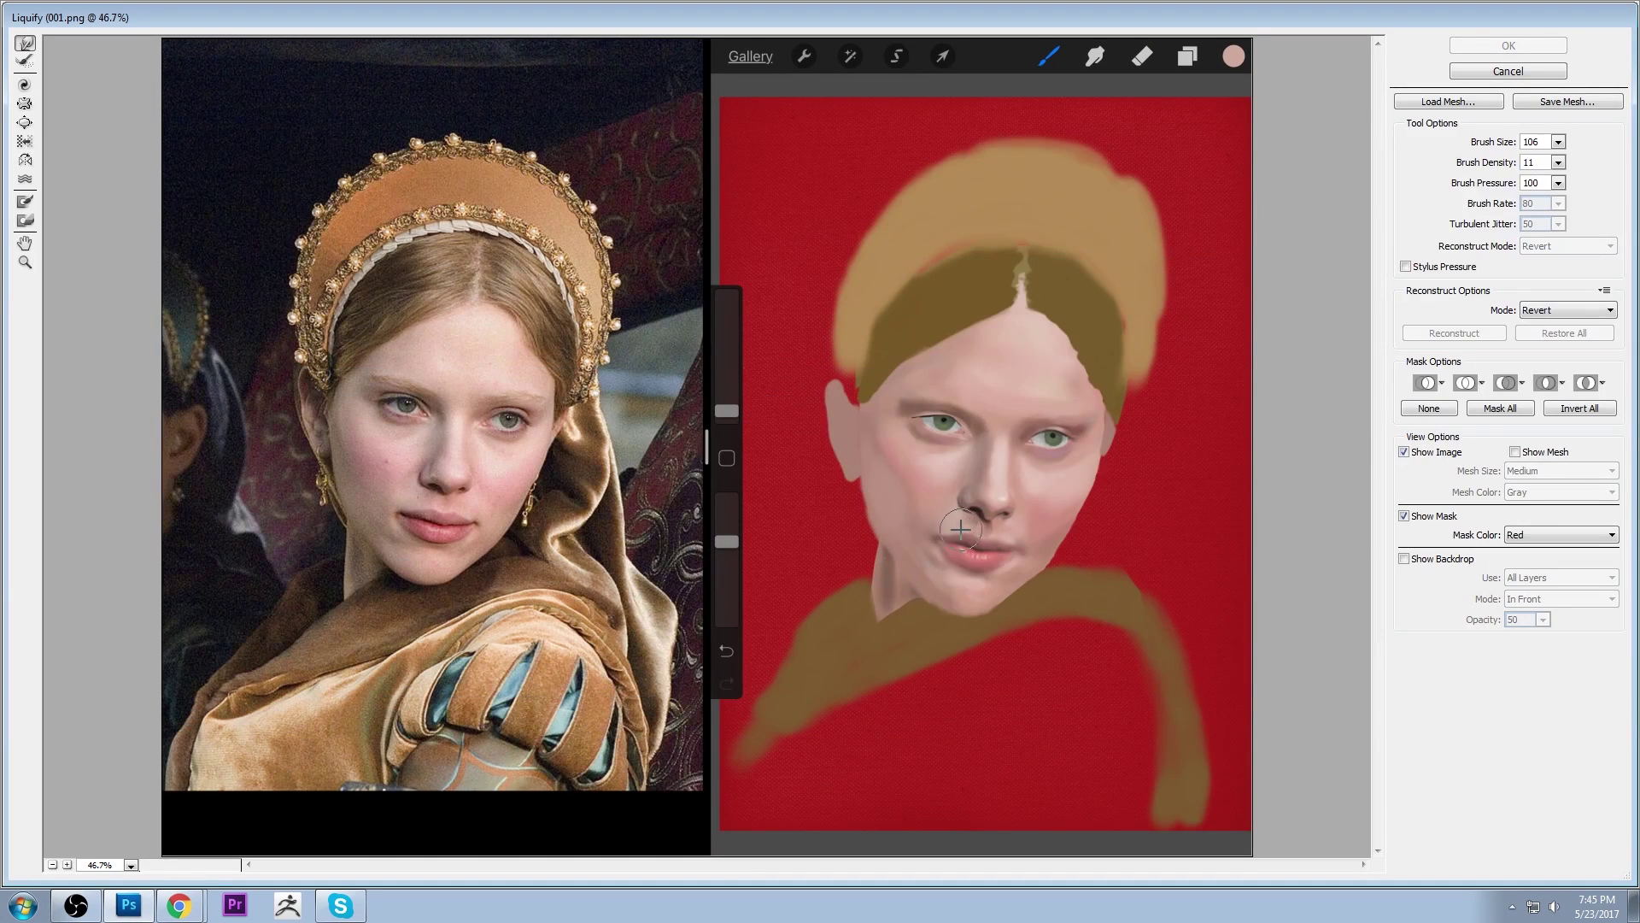
left_click(1559, 141)
left_click_drag(1479, 163, 1485, 163)
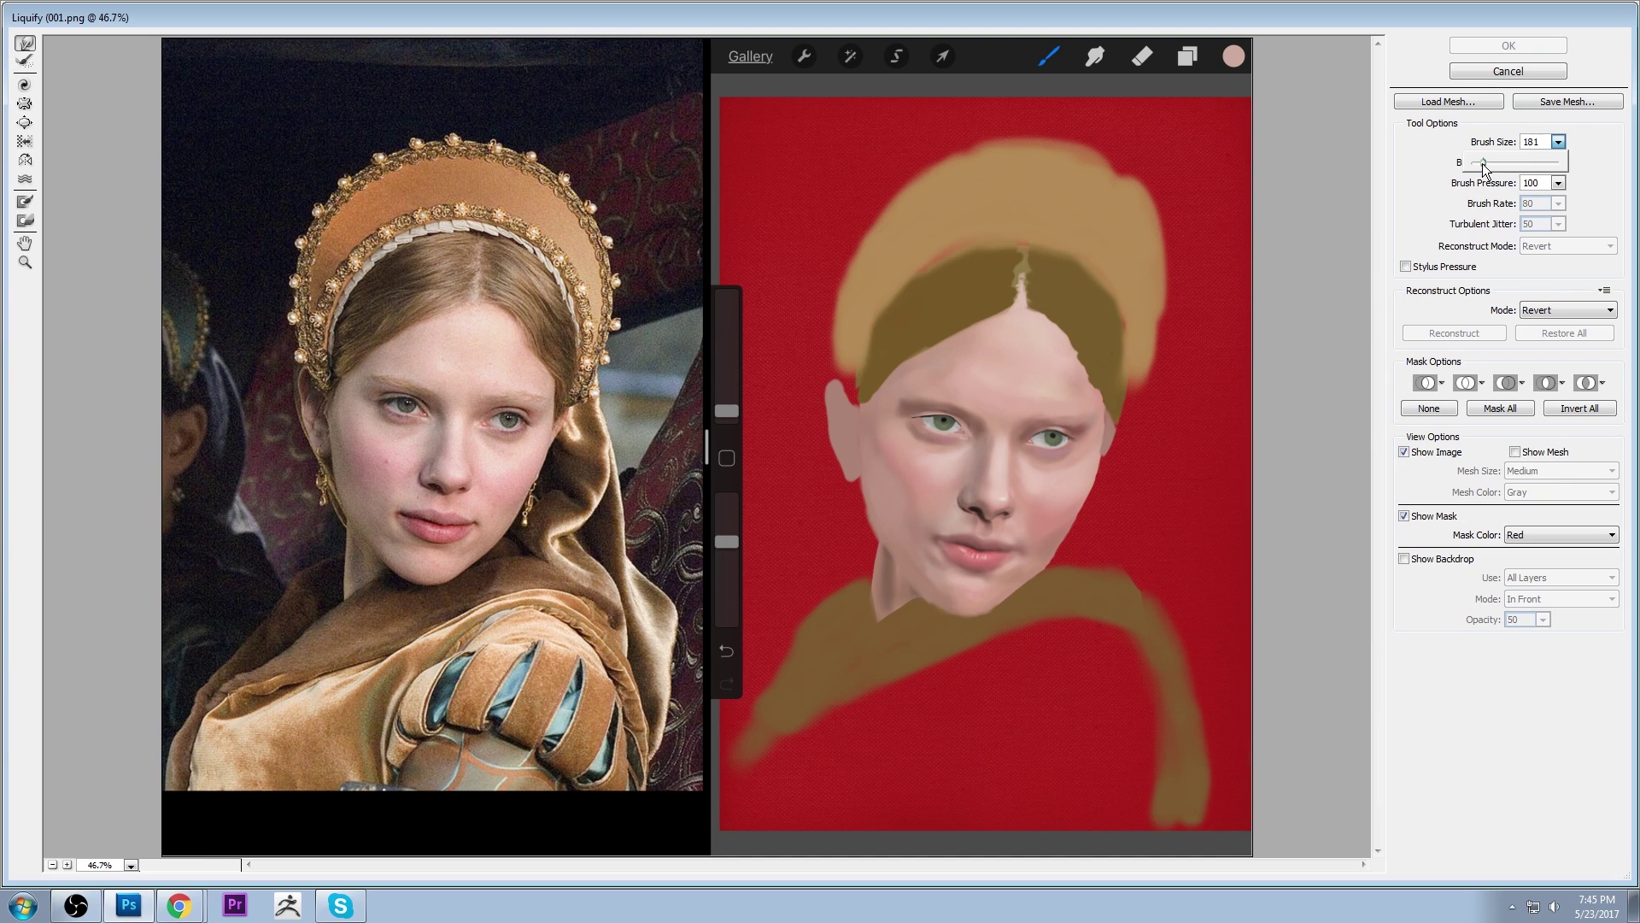
left_click(956, 526)
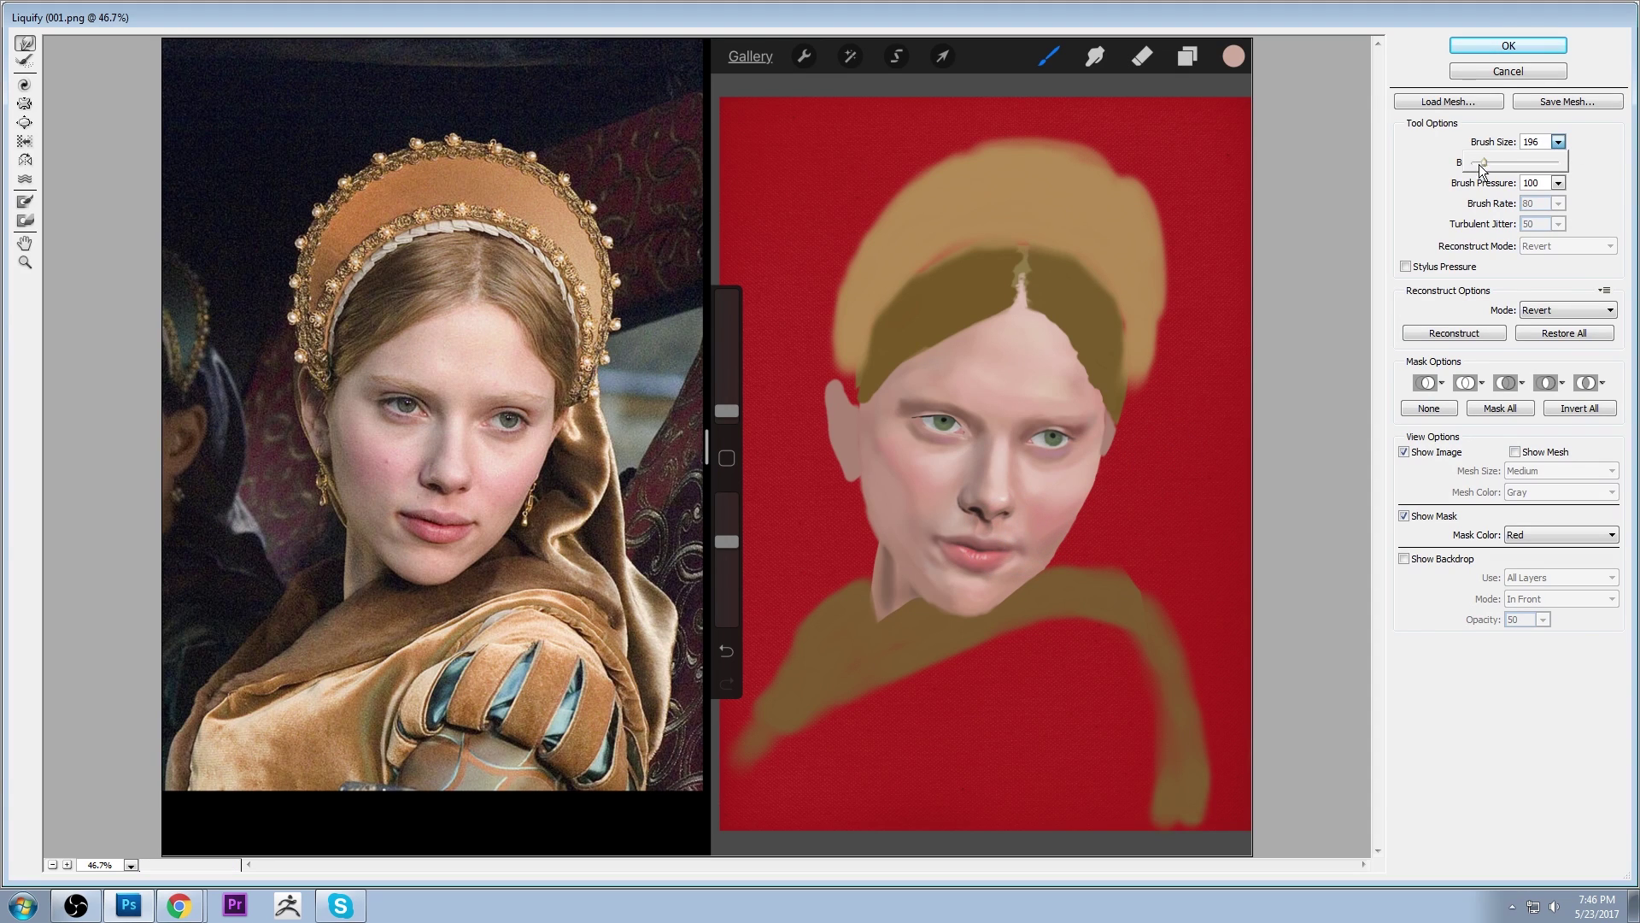
left_click_drag(968, 531, 966, 530)
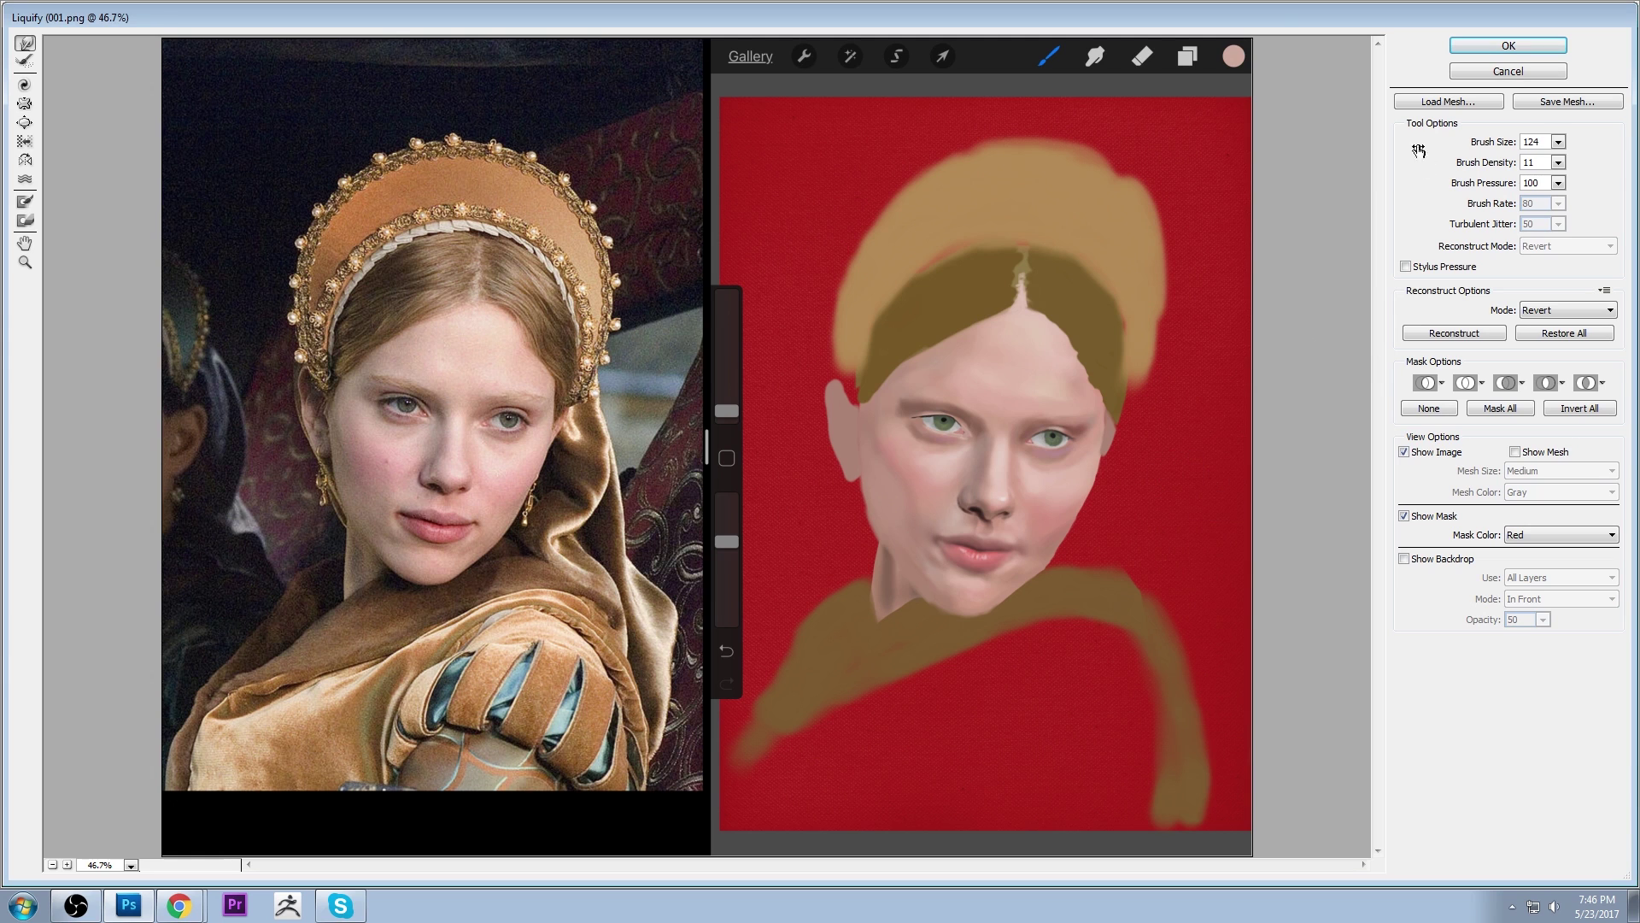
left_click(1509, 45)
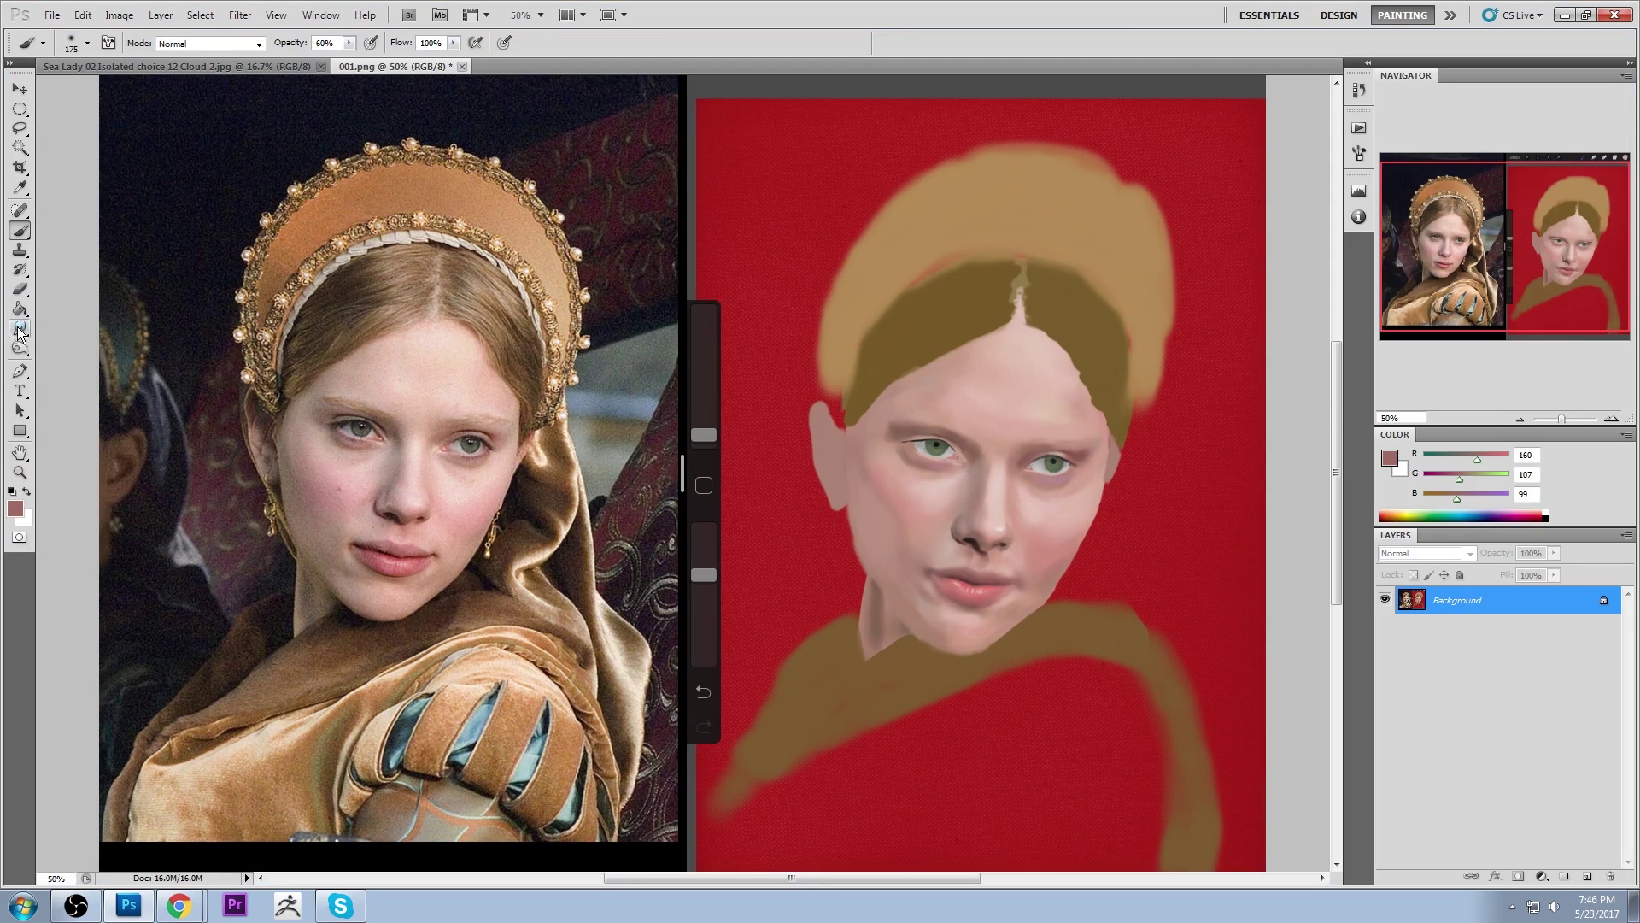
Raise the Smudge strength slightly and blend the skin below the mouth, varying the smudge size
left_click(19, 330)
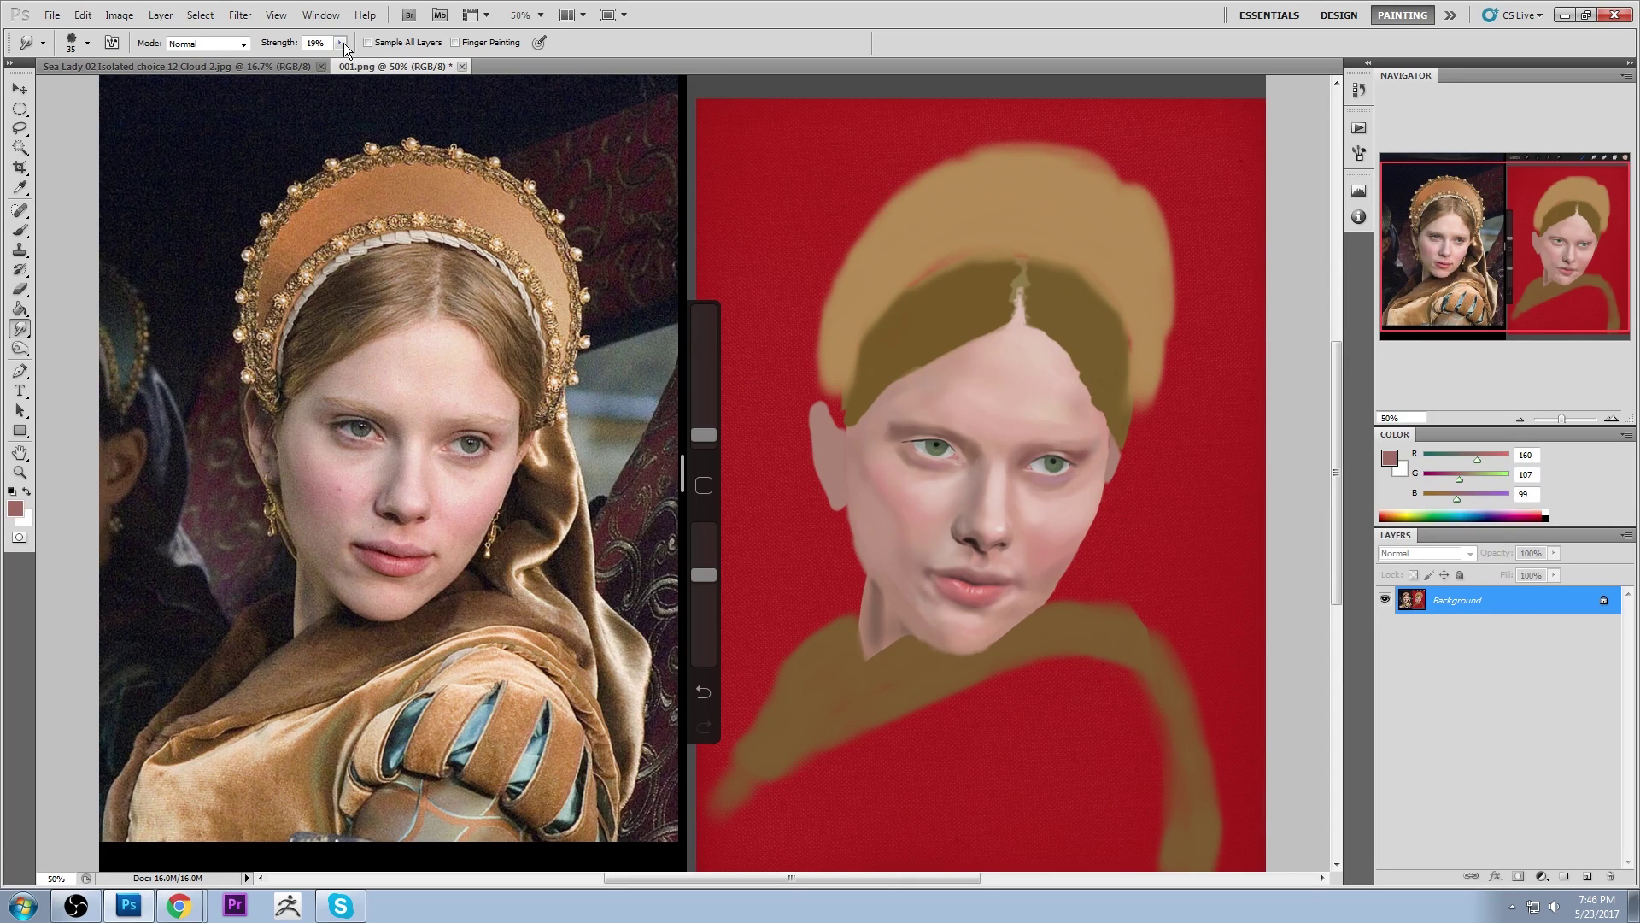
left_click_drag(328, 60, 331, 59)
key("[")
key("[")
left_click(1303, 216)
mouse_move(947, 603)
left_mouse_down()
mouse_move(927, 584)
mouse_move(948, 609)
mouse_move(905, 596)
left_mouse_up()
key("bracketright")
key("bracketright")
key("bracketleft")
key("bracketleft")
key("bracketleft")
key("bracketleft")
key("]")
key("]")
key("]")
Smudge the cheek's shading toward the jaw's outer edge beside the mouth, adjusting the smudge size
left_click_drag(1052, 577, 1075, 547)
key("bracketleft")
key("bracketright")
key("bracketright")
key("bracketright")
key("bracketleft")
key("bracketleft")
key("bracketleft")
key("bracketleft")
key("bracketleft")
Sample the dark nostril tone and brush a thin shadow contour around the outer edge of the portrait's nostril wing
key("z")
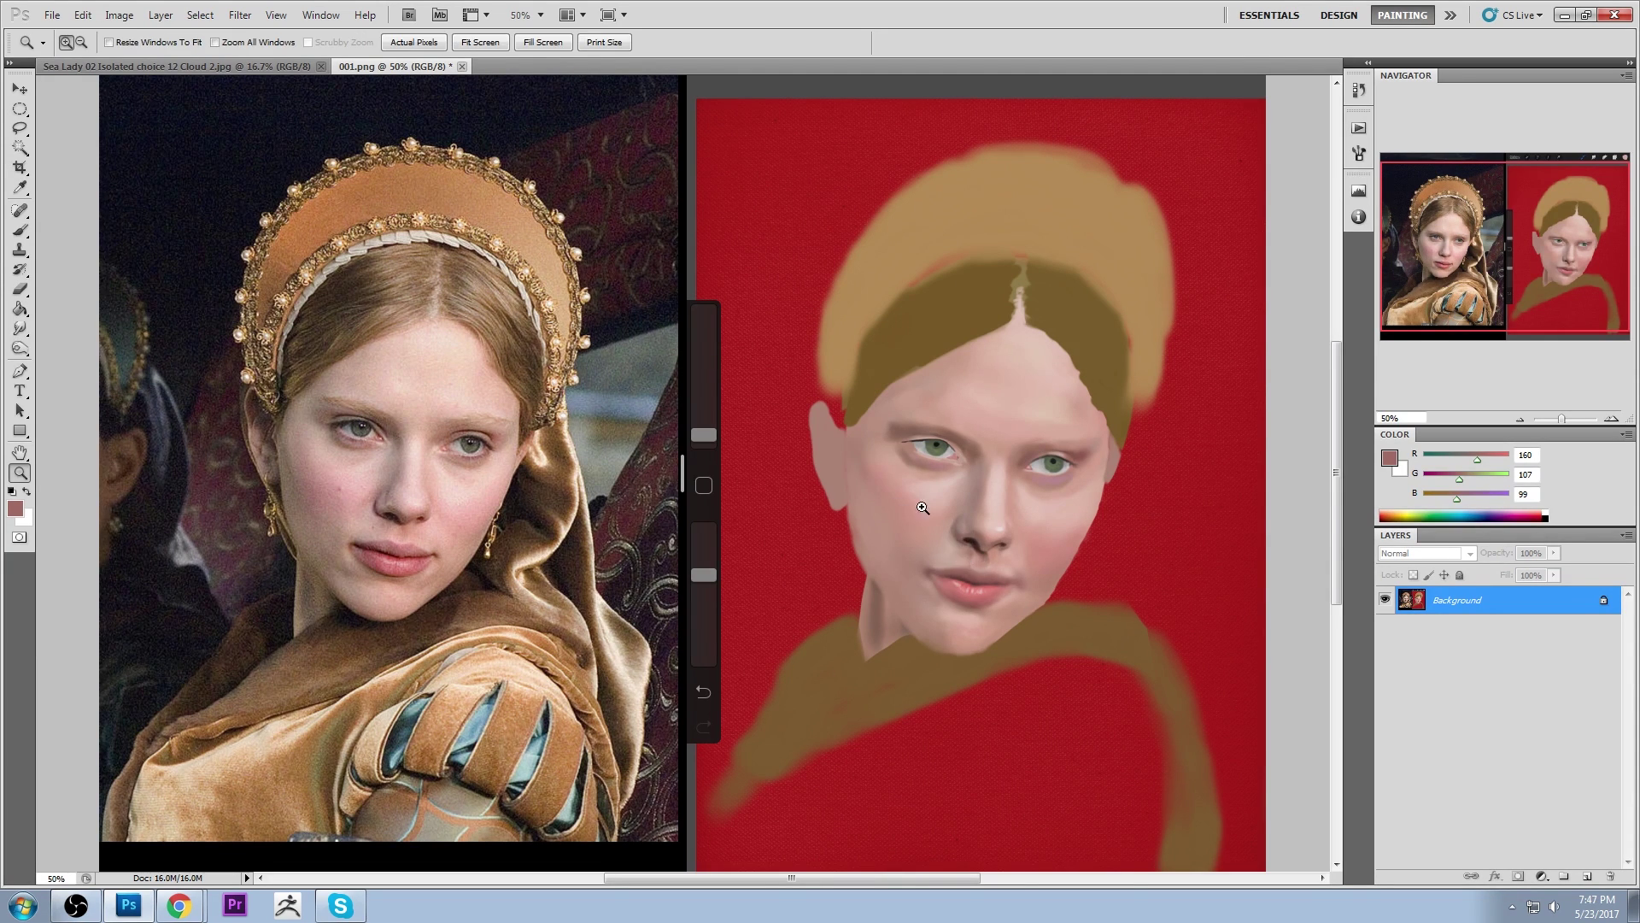
left_click_drag(922, 499, 1041, 620)
key("b")
left_click(667, 376, "alt")
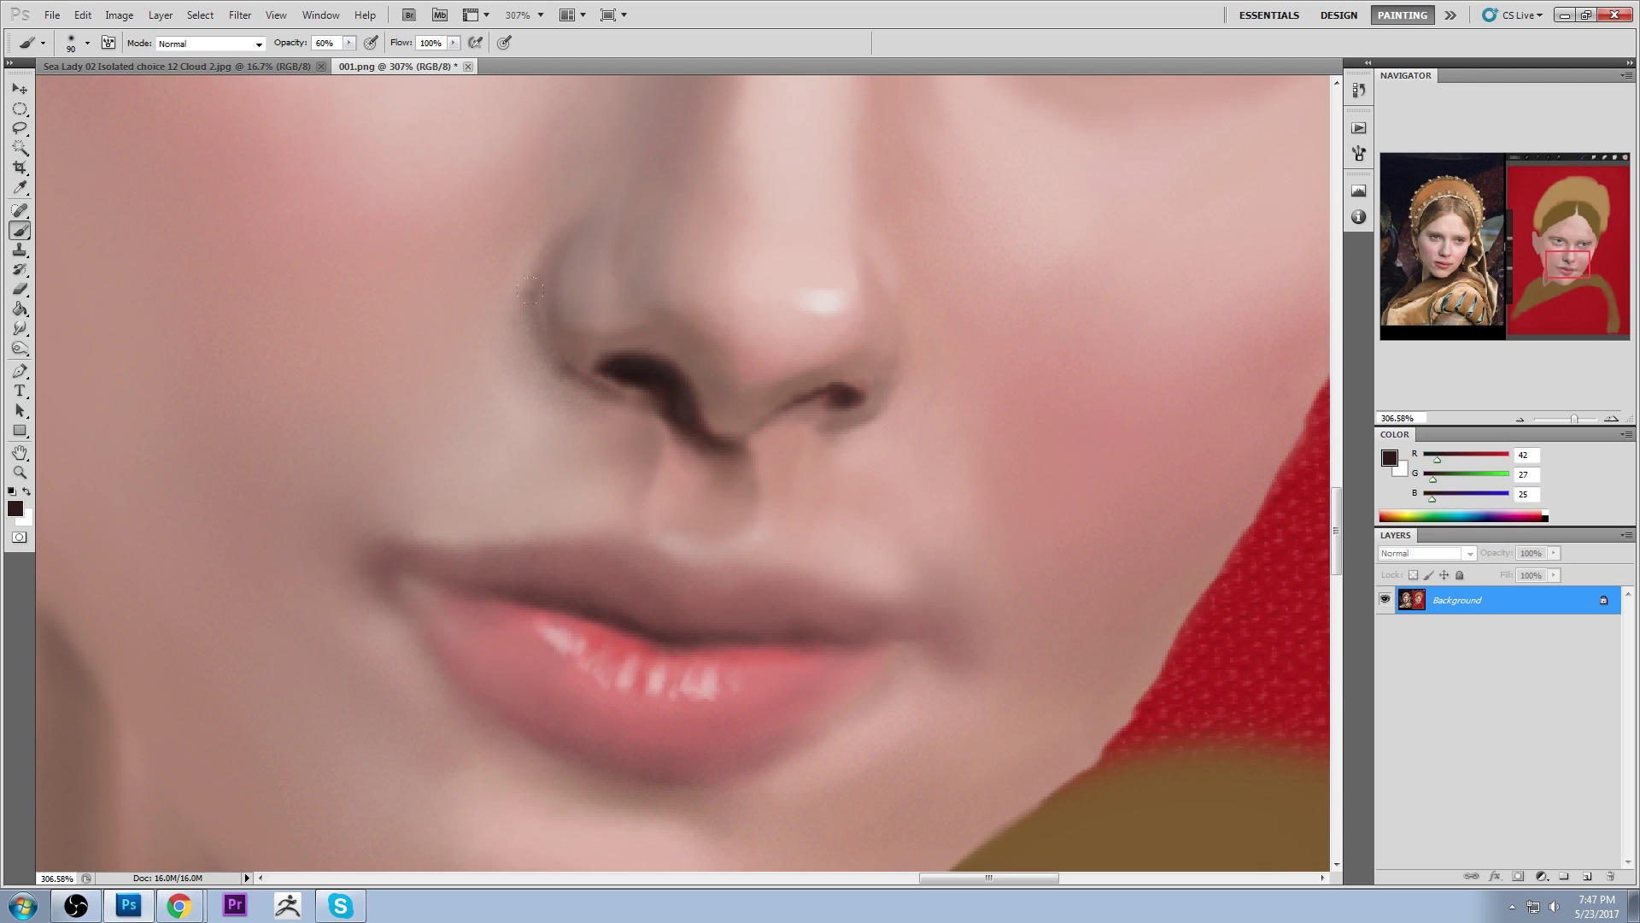
key("[")
left_click_drag(608, 390, 547, 355)
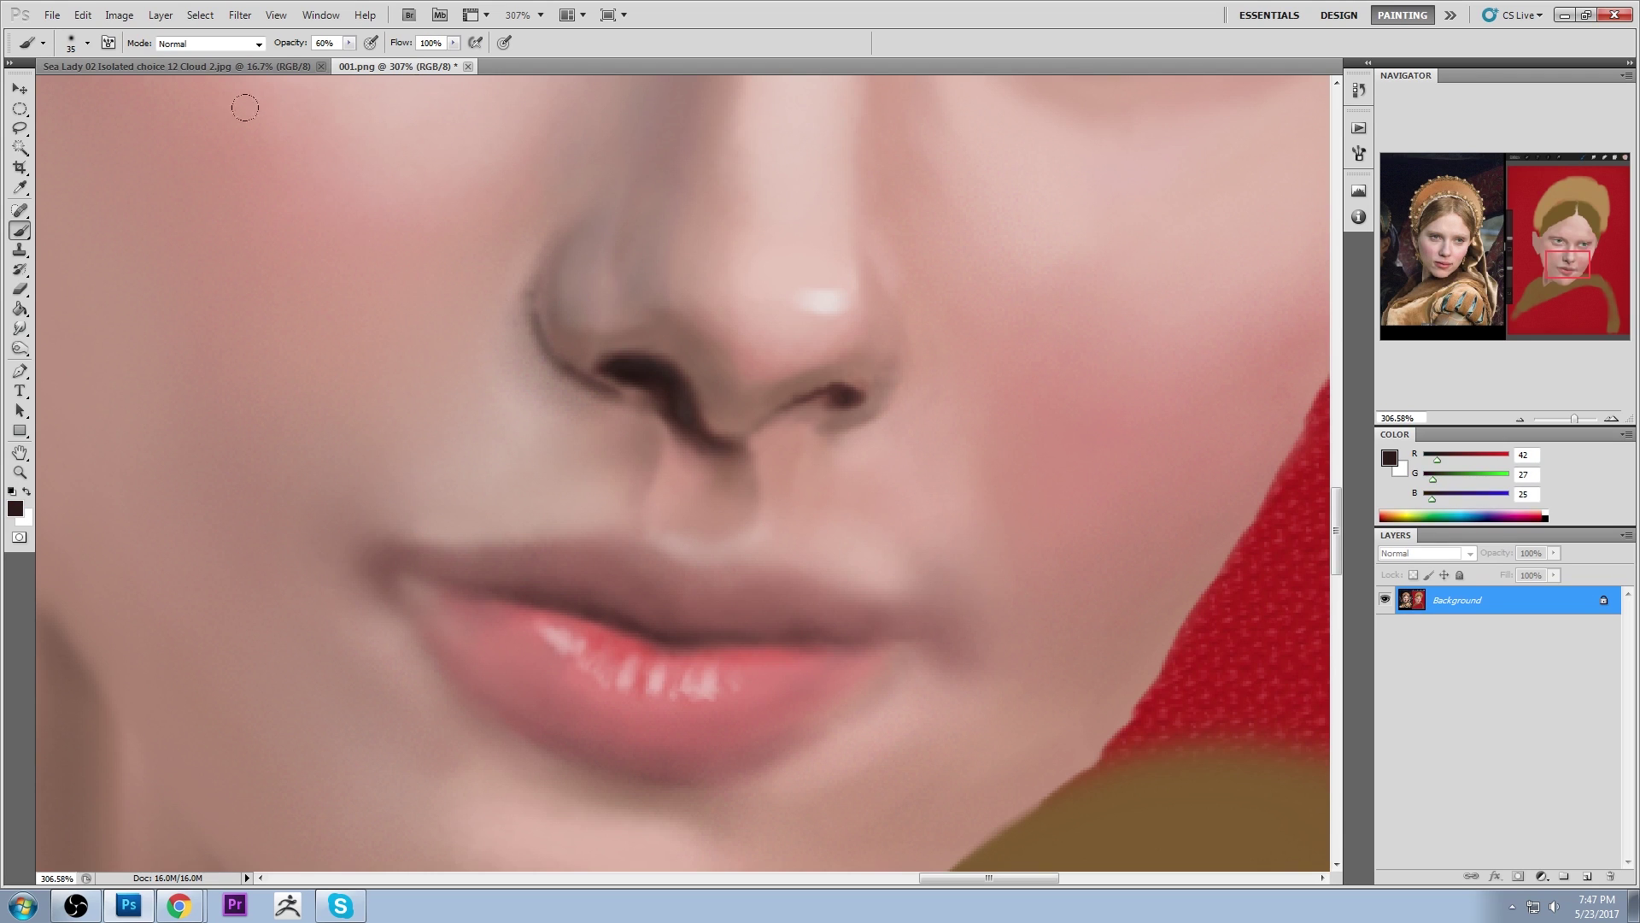
Soften the nostril wing's dark contour with the Smudge tool at 8% strength and compare the whole face with the reference
left_click(20, 329)
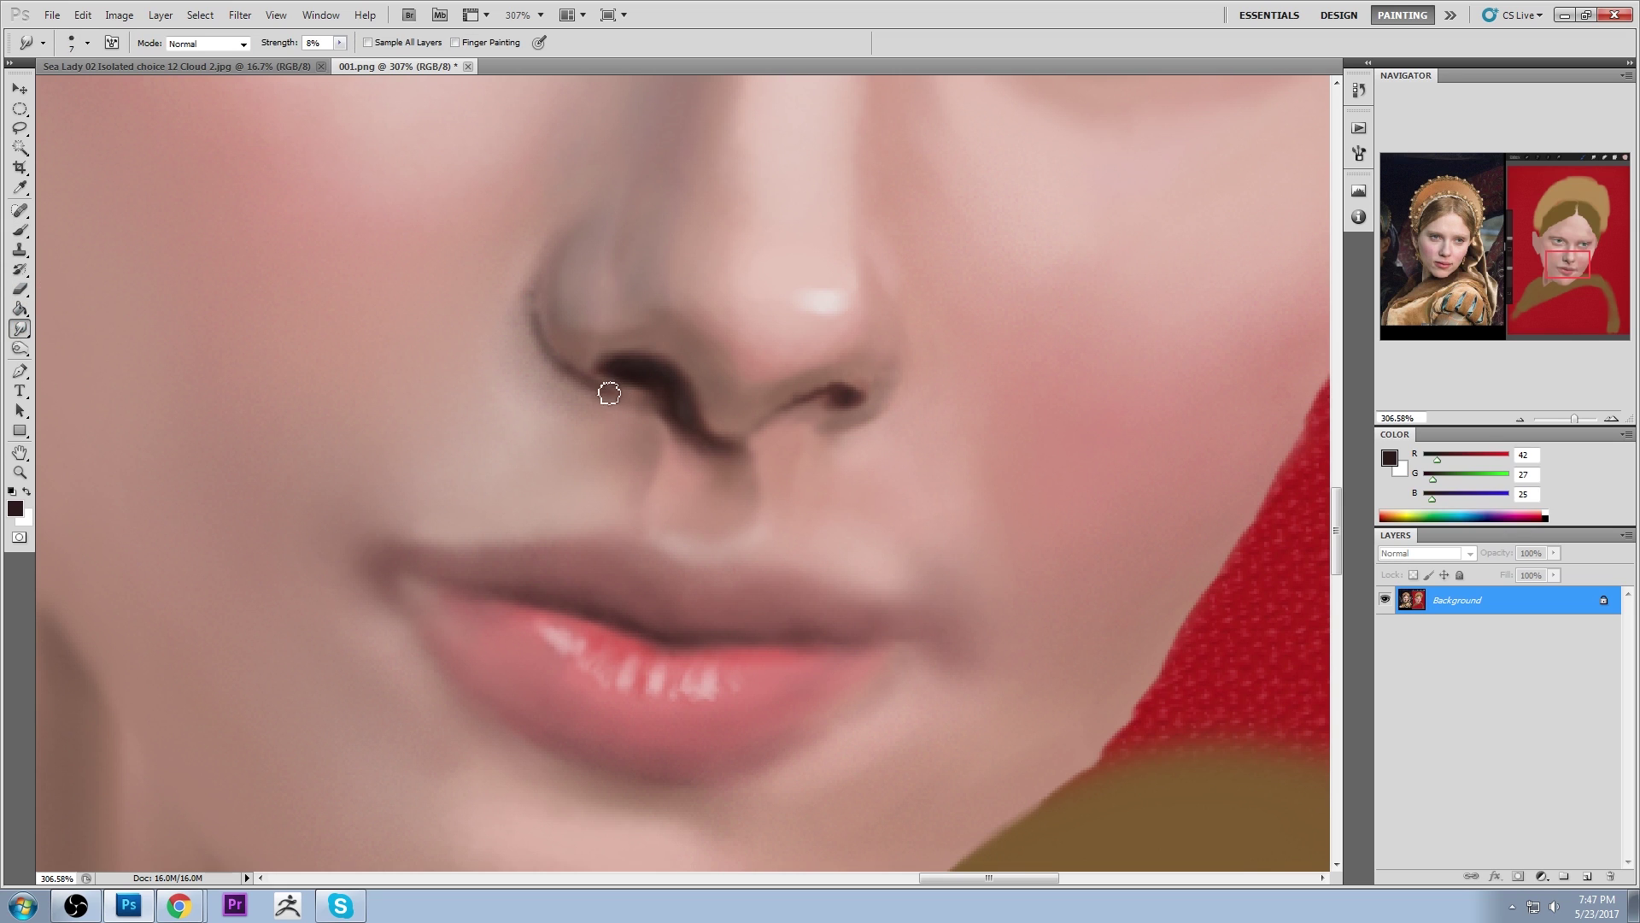
mouse_move(610, 393)
left_mouse_down()
mouse_move(530, 326)
mouse_move(592, 391)
mouse_move(536, 298)
mouse_move(557, 364)
mouse_move(539, 326)
mouse_move(539, 339)
mouse_move(593, 396)
left_mouse_up()
key("ctrl+0")
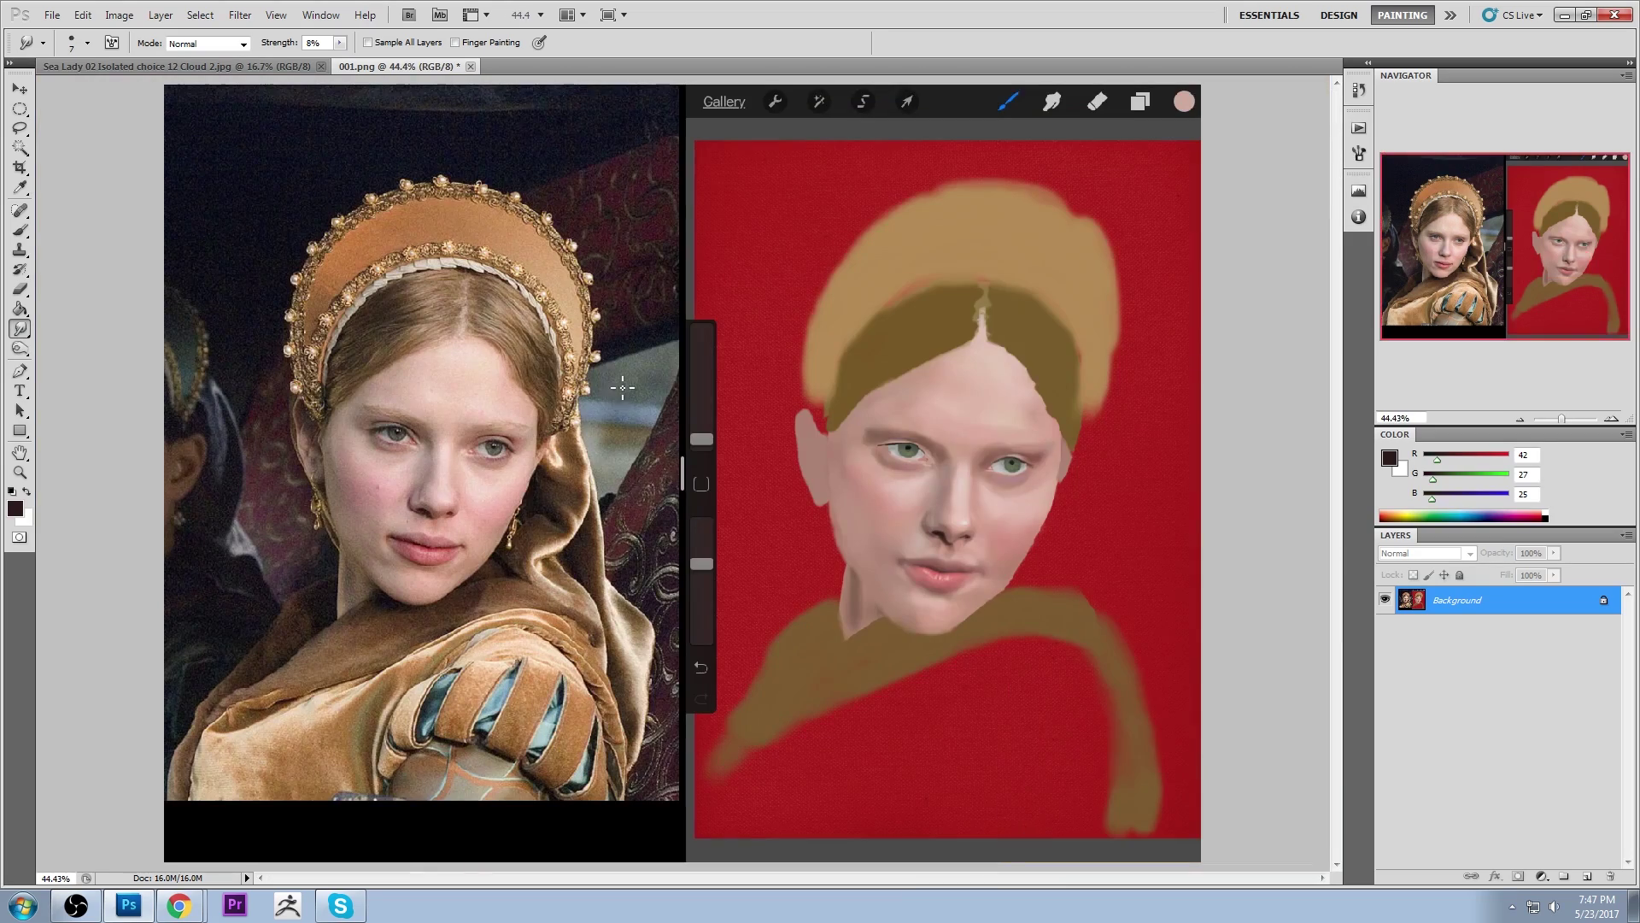
key("ctrl+plus")
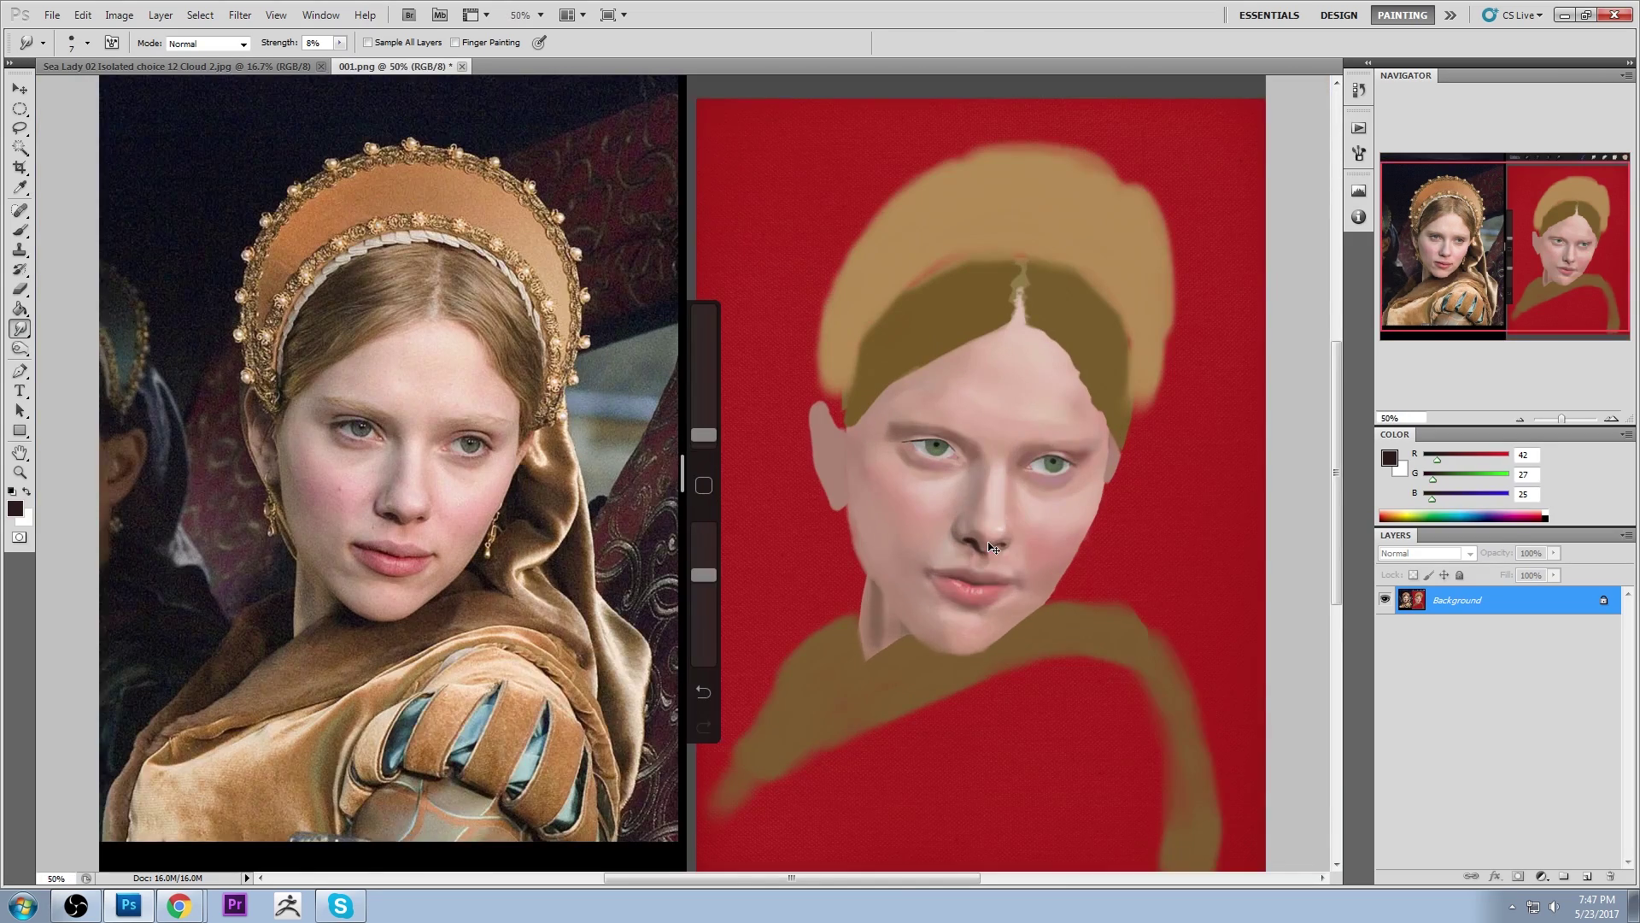
key("ctrl+minus")
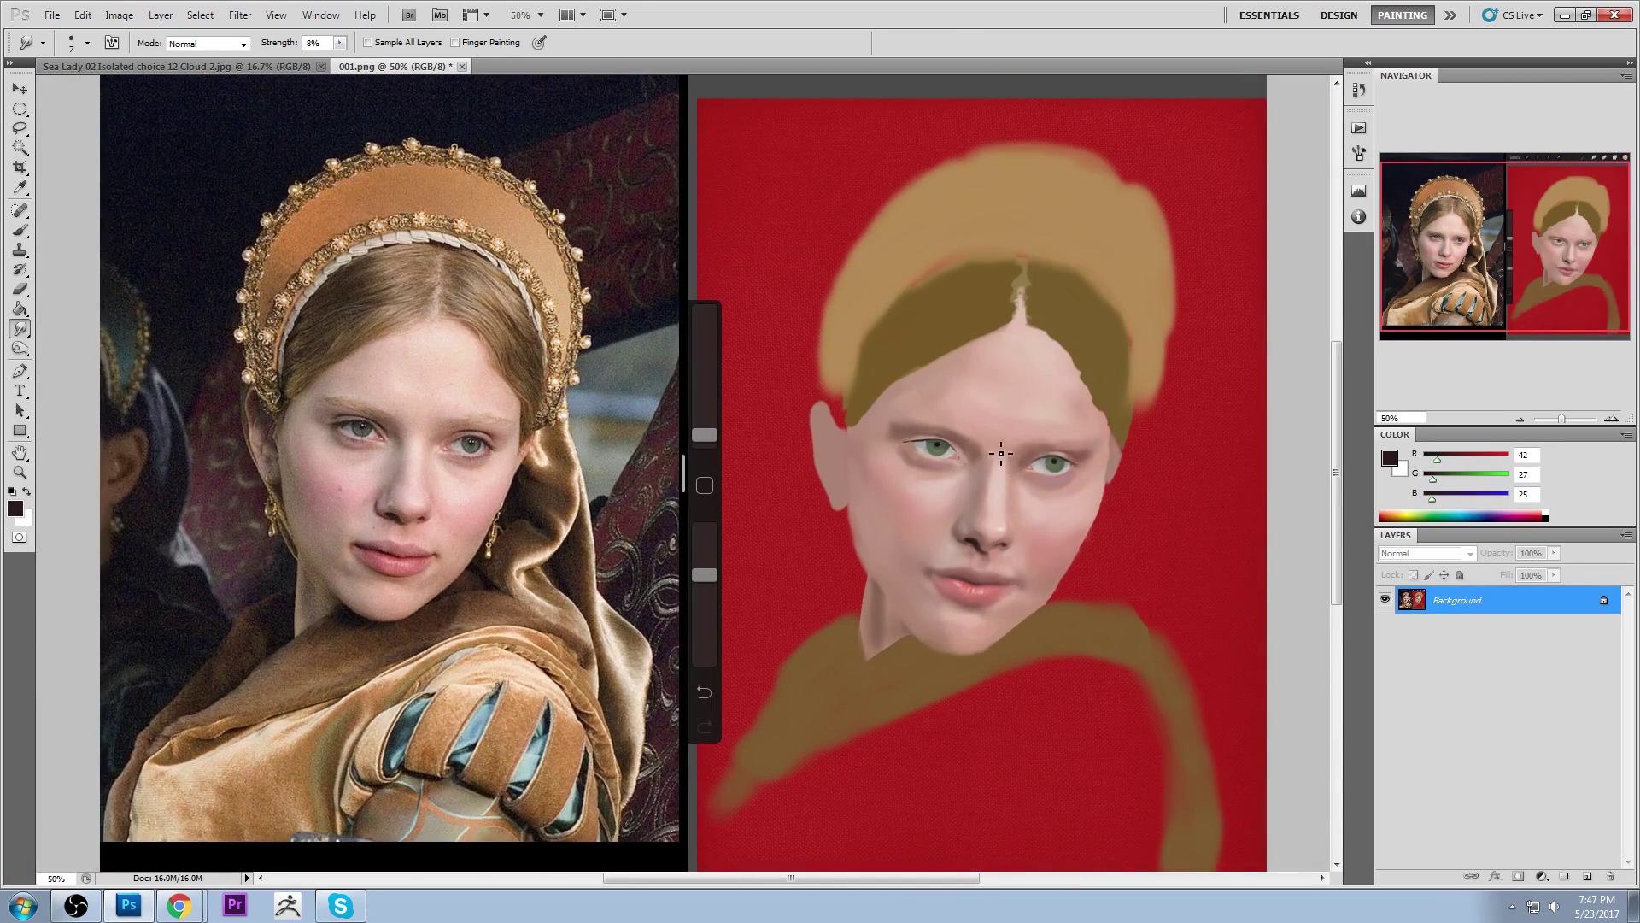
Sample the upper lip's muted brown-red tone for the brush and reduce the brush to 10 px
key("b")
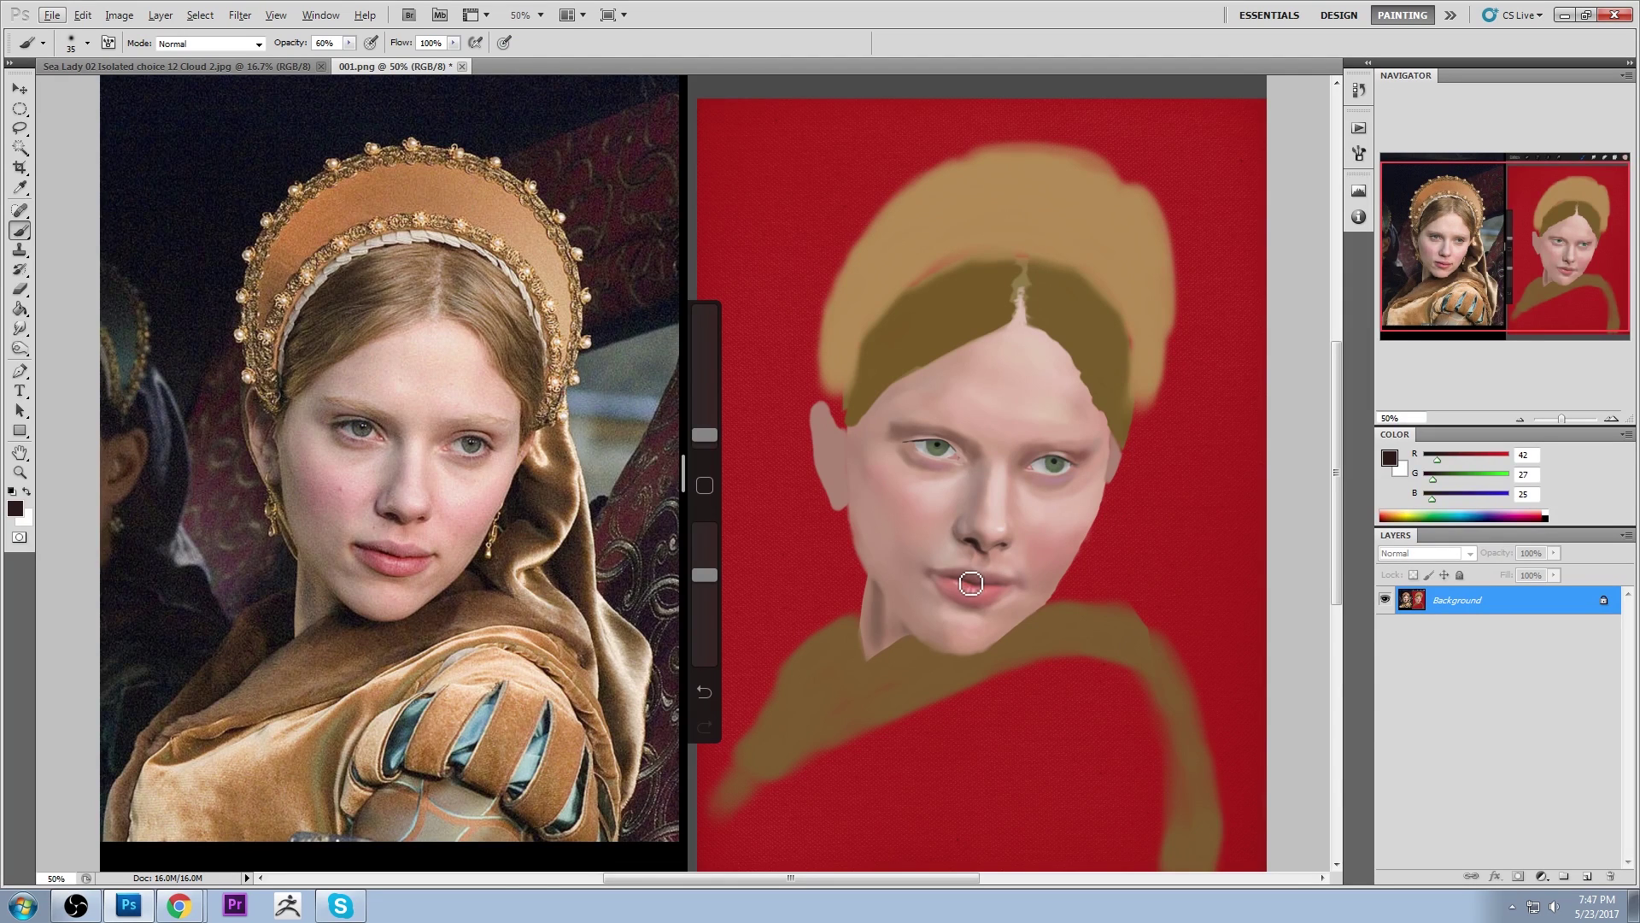
key("z")
left_click_drag(908, 543, 1032, 614)
key("b")
left_click(748, 438, "alt")
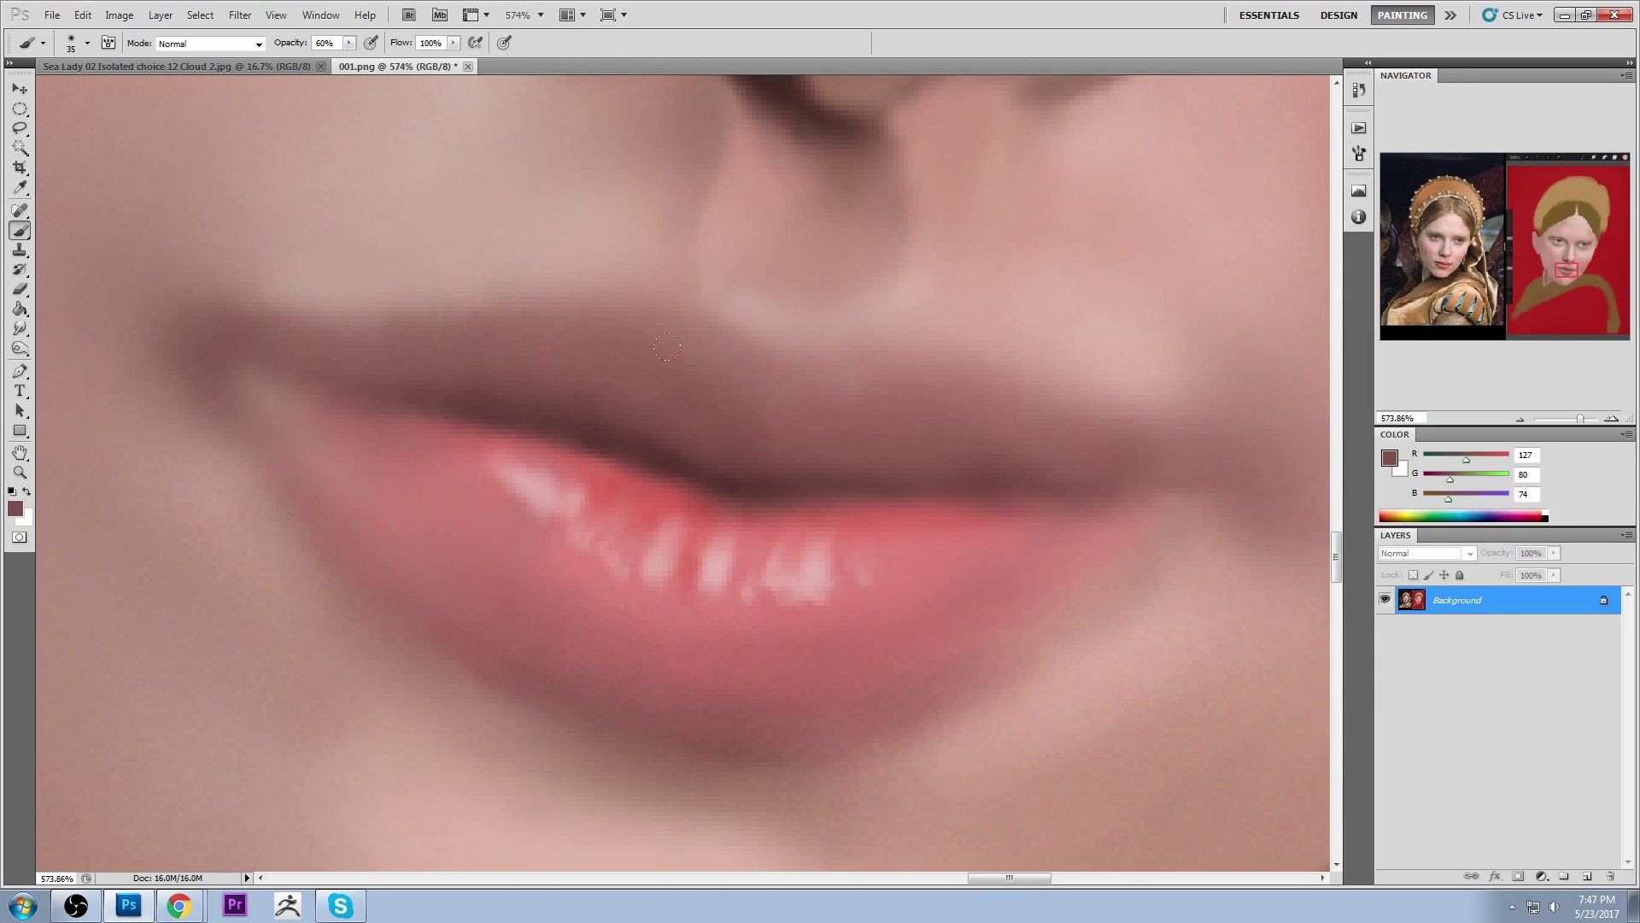
right_click(855, 349)
left_click(1011, 564)
left_click(674, 421, "alt")
key("ctrl+0")
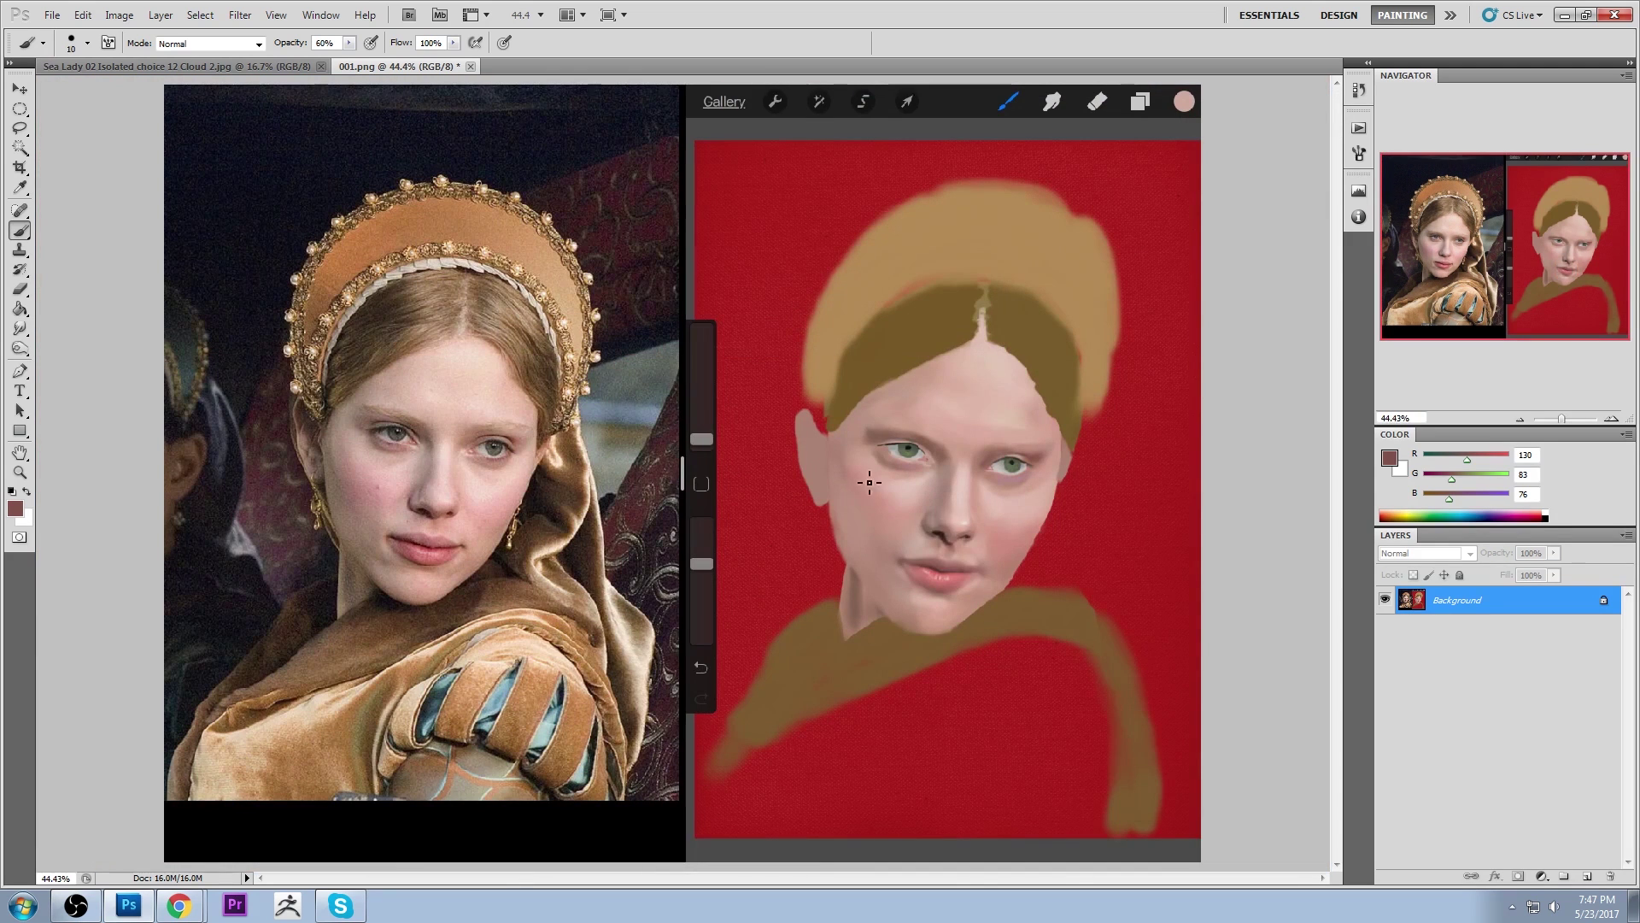
Enlarge the brush to 40 px, sample a dark tone between the lips, and dab dark accents at both mouth corners
key("bracketright")
key("bracketright")
key("bracketright")
key("ctrl+plus")
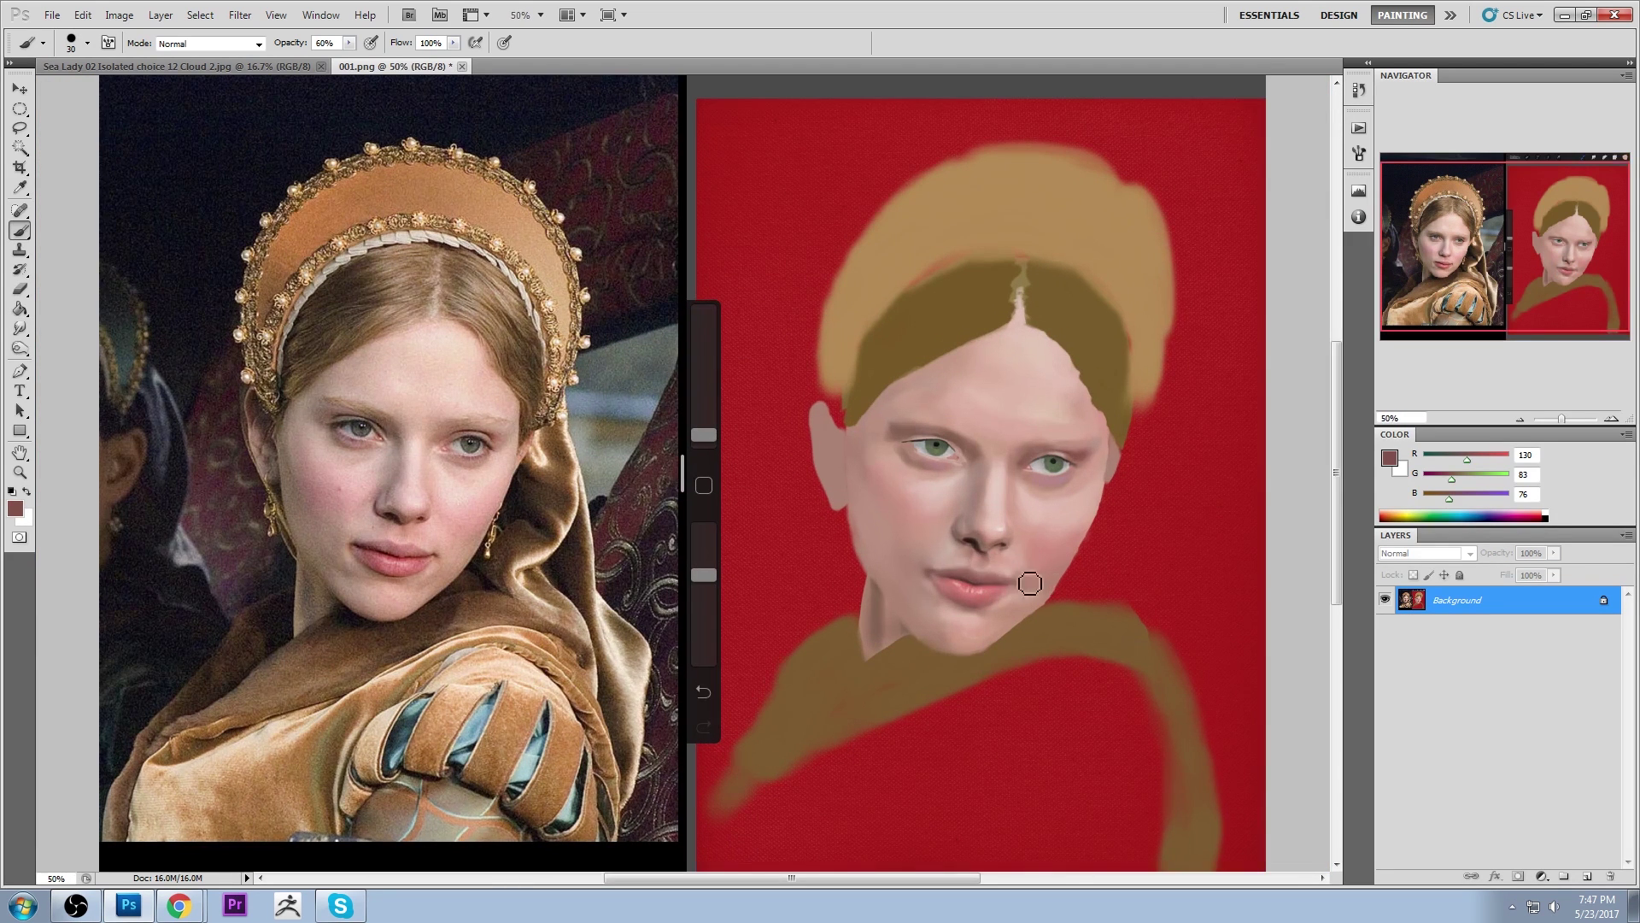
left_click(985, 578, "alt")
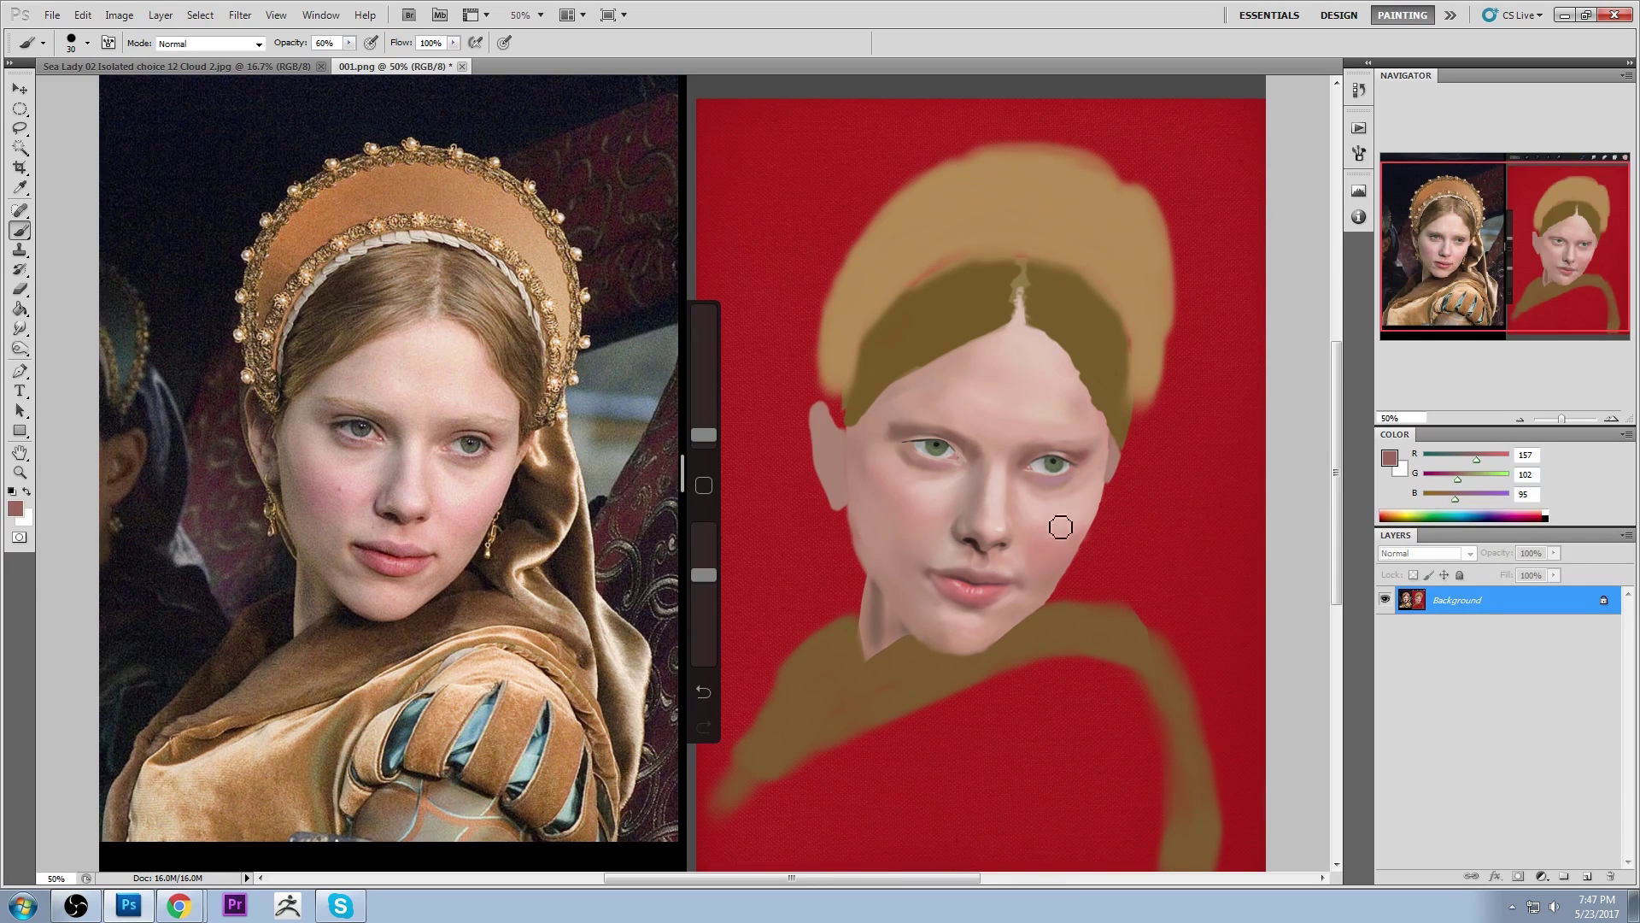
left_click(972, 575, "alt")
key("bracketright")
key("z")
left_click_drag(892, 545, 986, 608)
key("b")
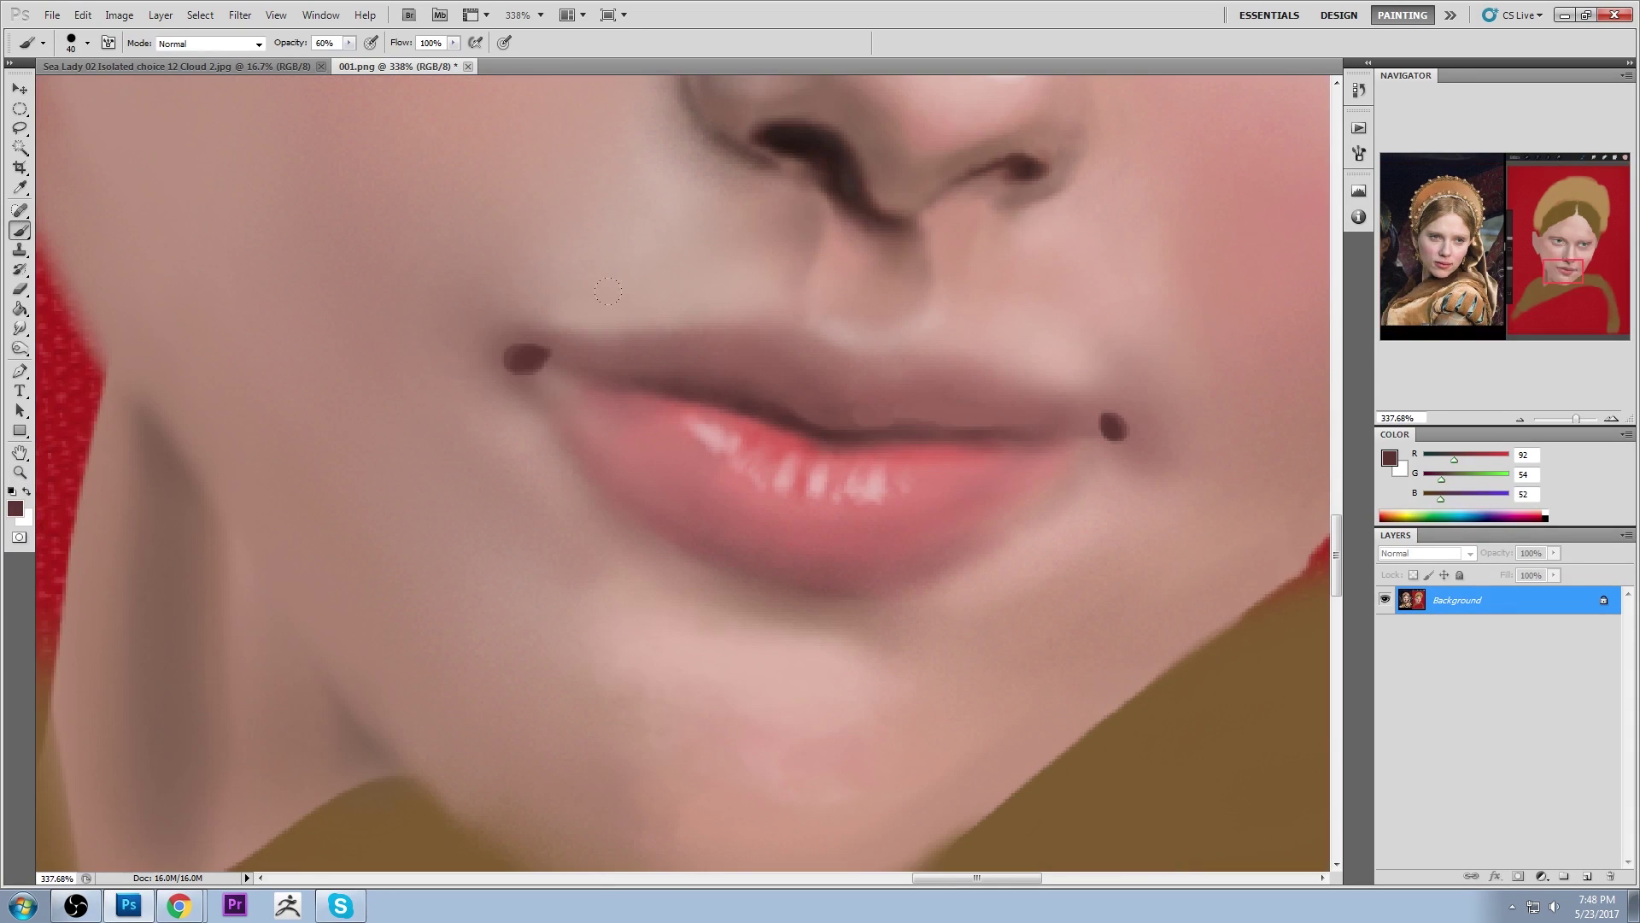
Paint a thin dark line from the mouth corner along the parting between the lips with a smaller brush
left_click_drag(542, 354, 581, 374)
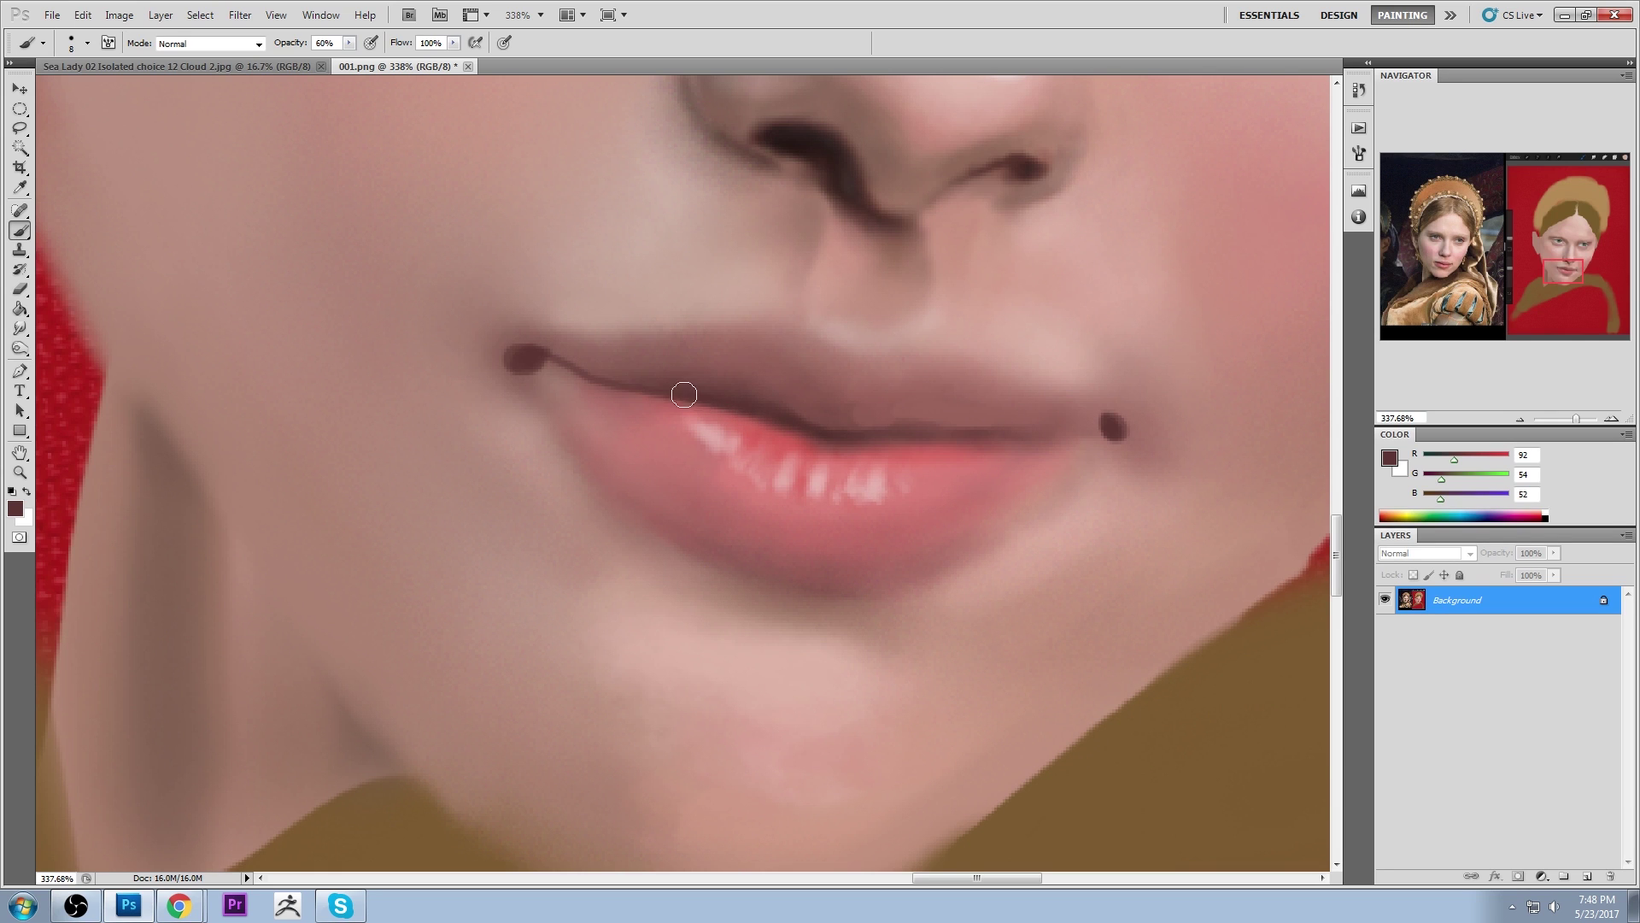
left_click_drag(650, 387, 581, 373)
key("ctrl+0")
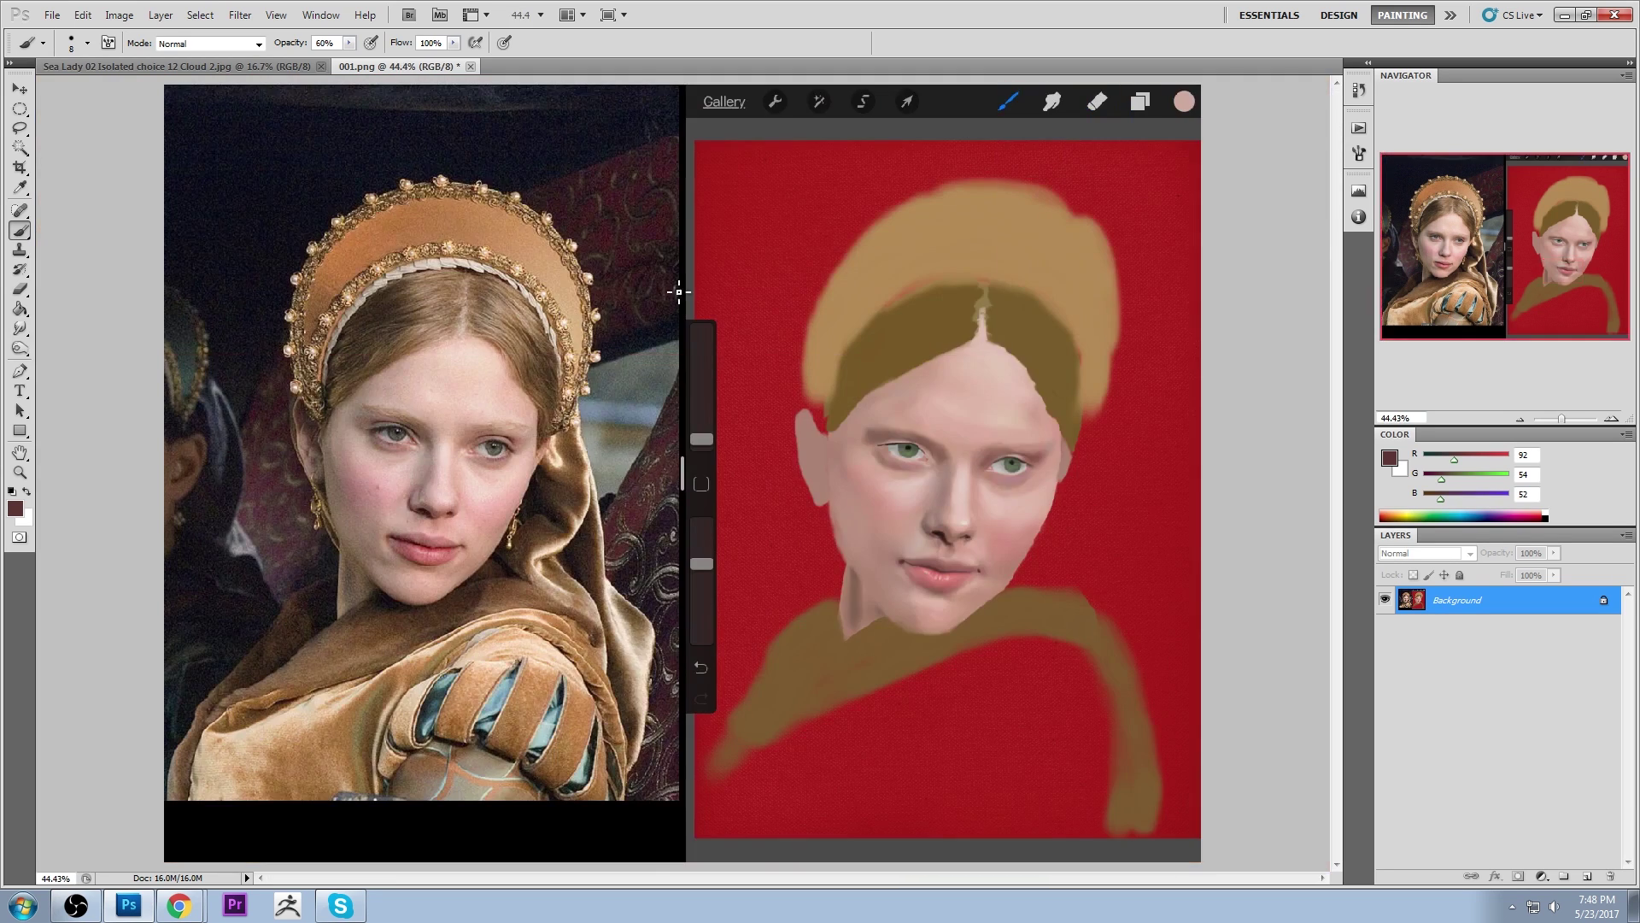
key("ctrl+plus")
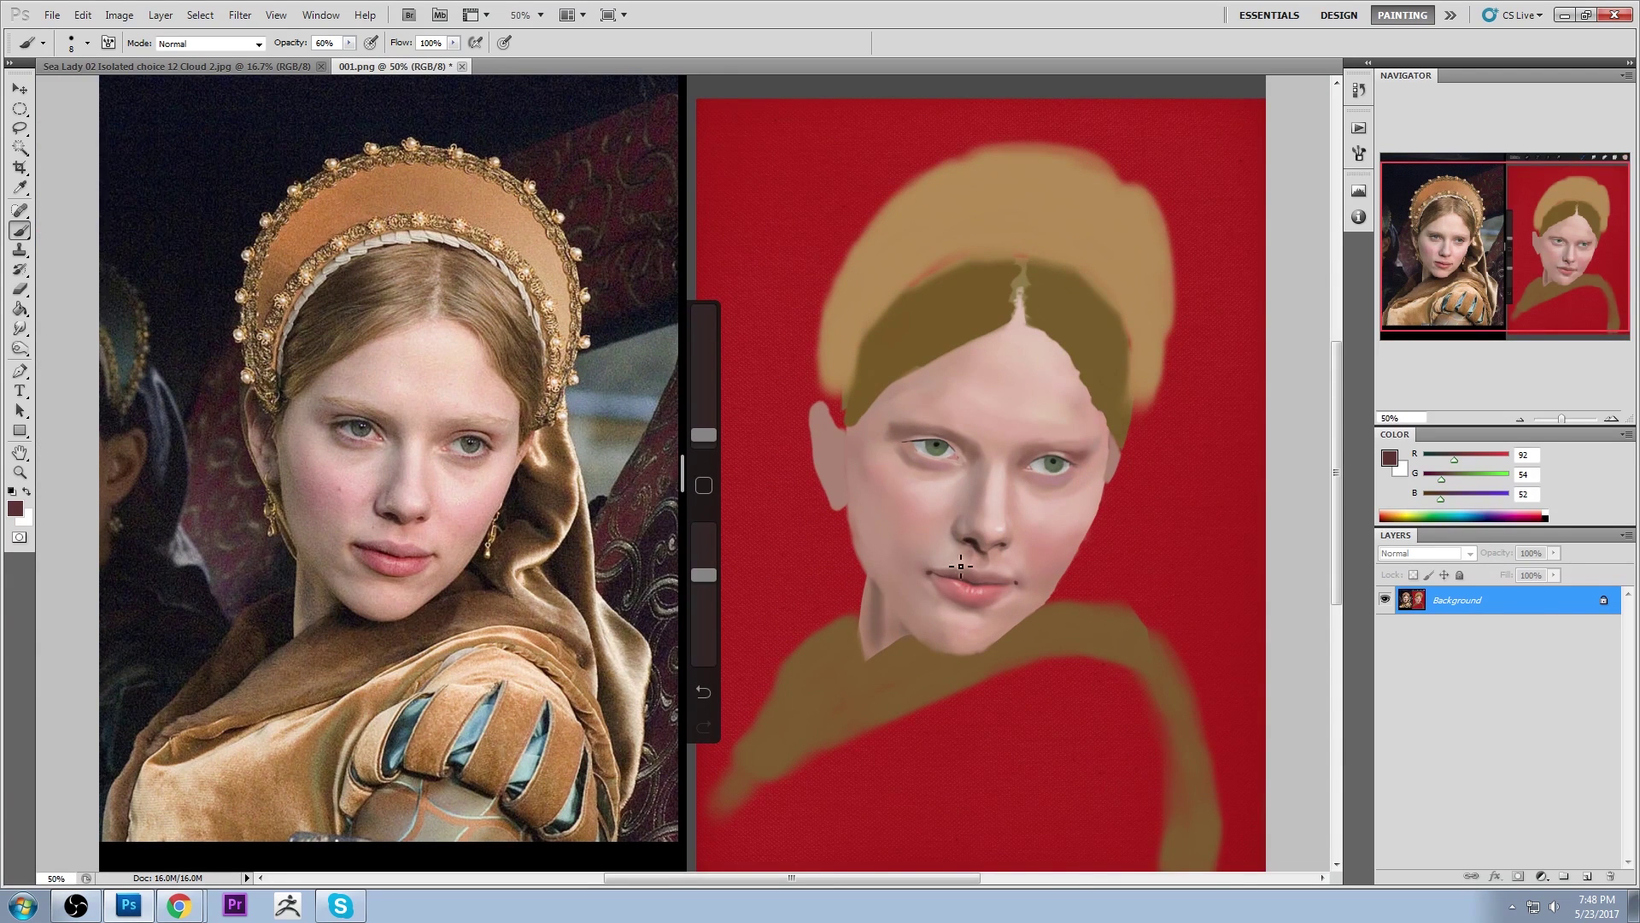
Smudge the dark line between the lips toward the mouth corner at 8% strength, enlarging the smudge brush to 25 px
key("z")
left_click_drag(991, 619, 992, 620)
key("b")
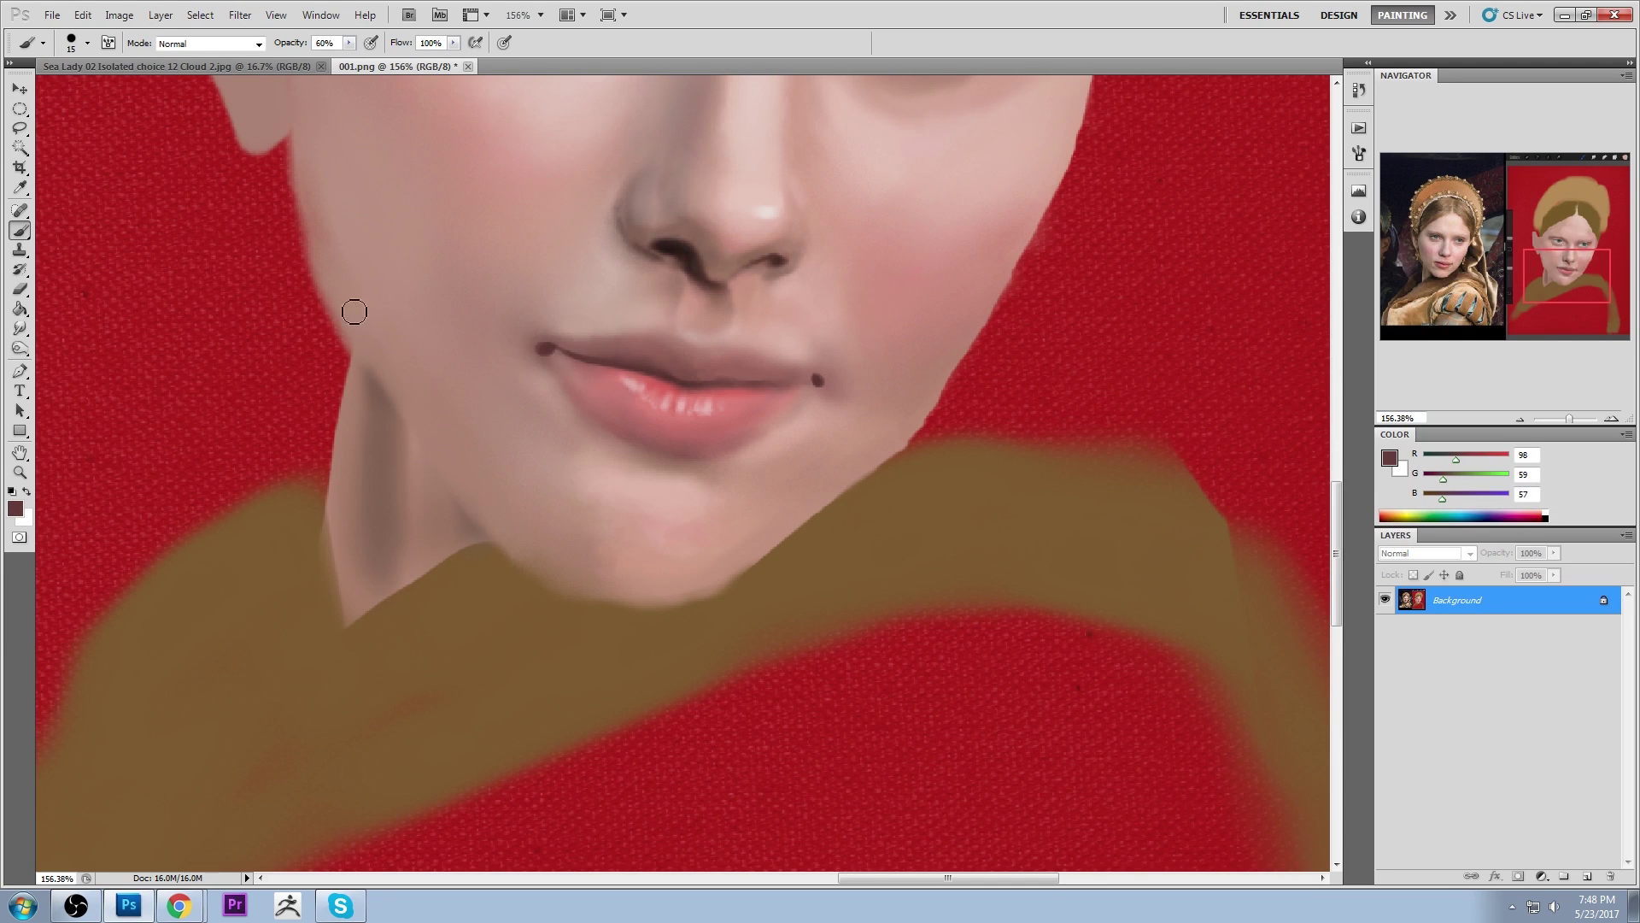
left_click(18, 329)
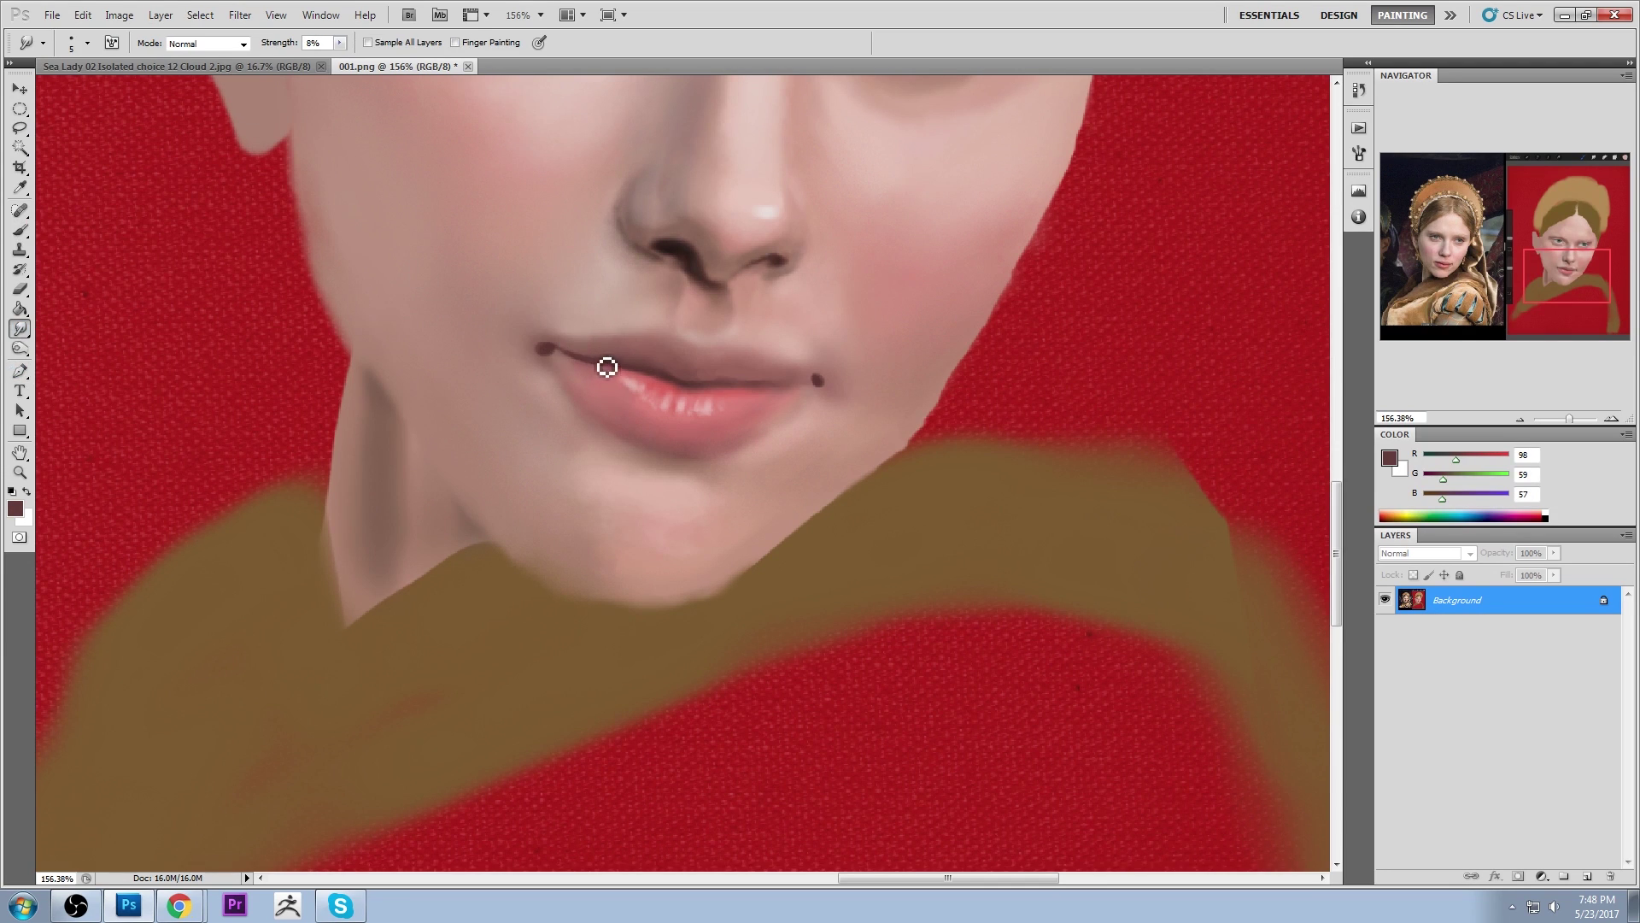
left_click_drag(620, 367, 564, 351)
key("bracketright")
key("ctrl+0")
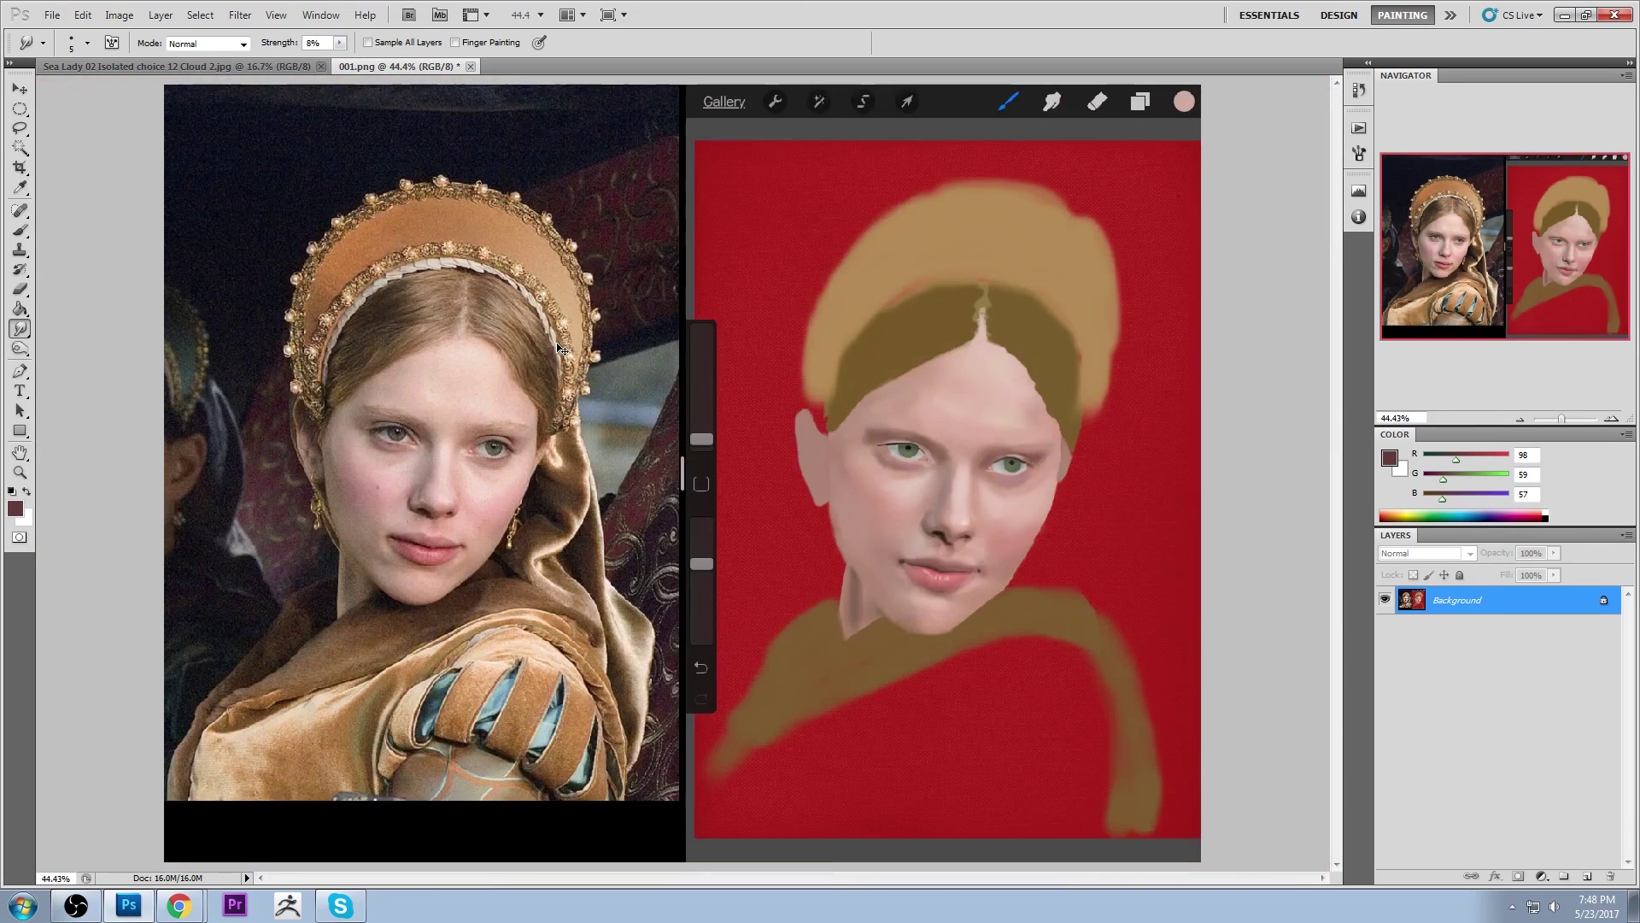
key("bracketright")
key("bracketright")
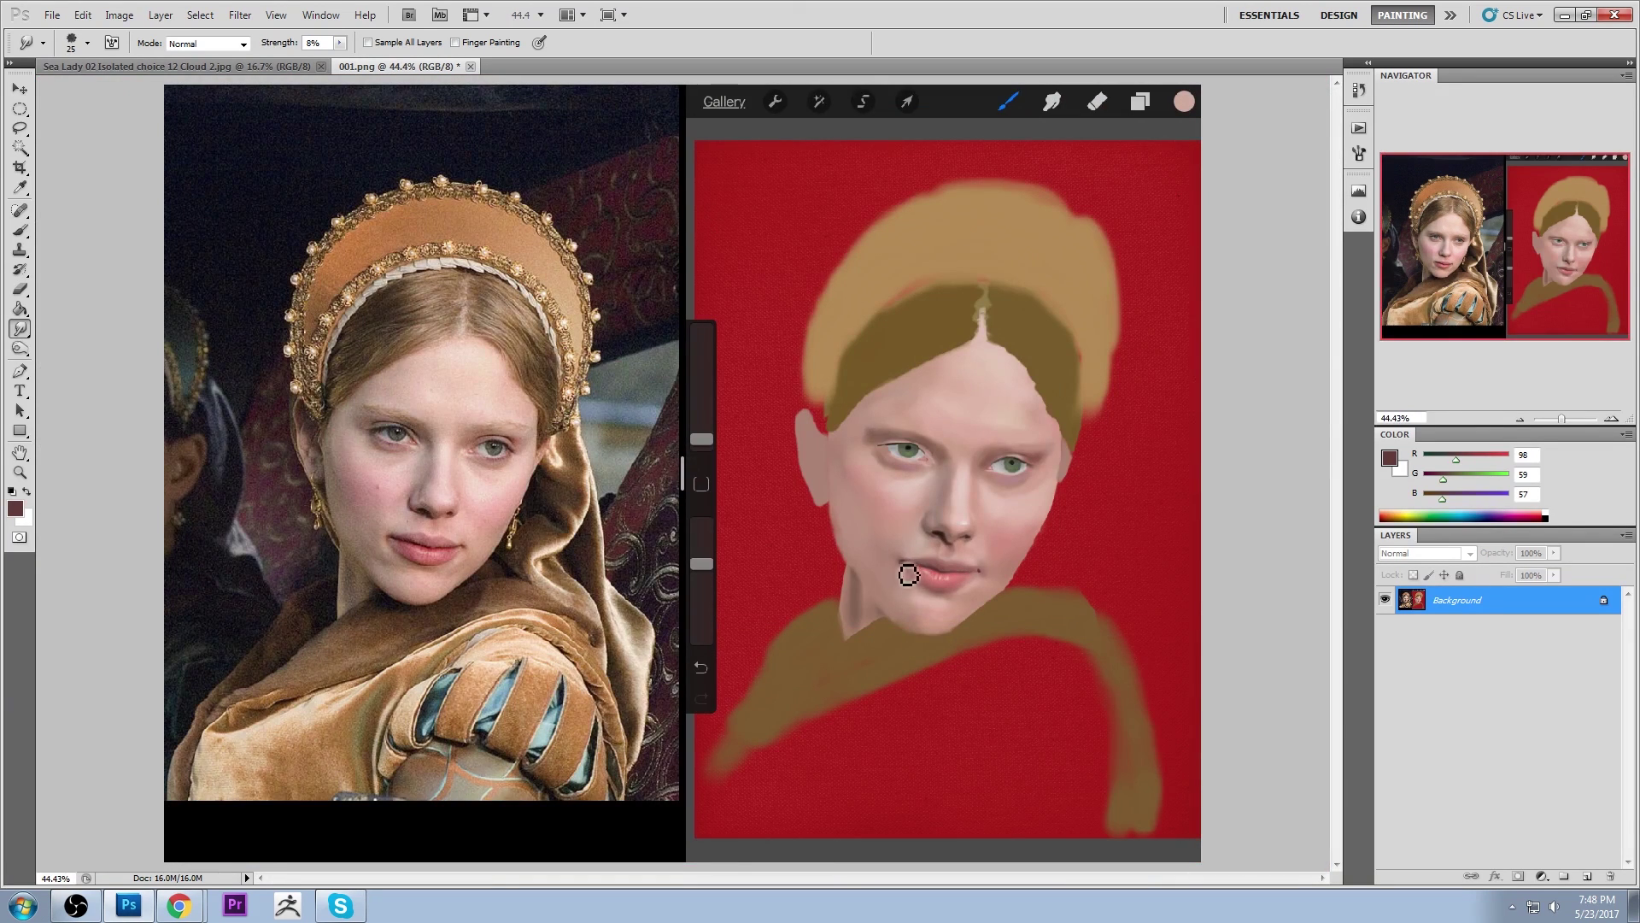
right_click(934, 439)
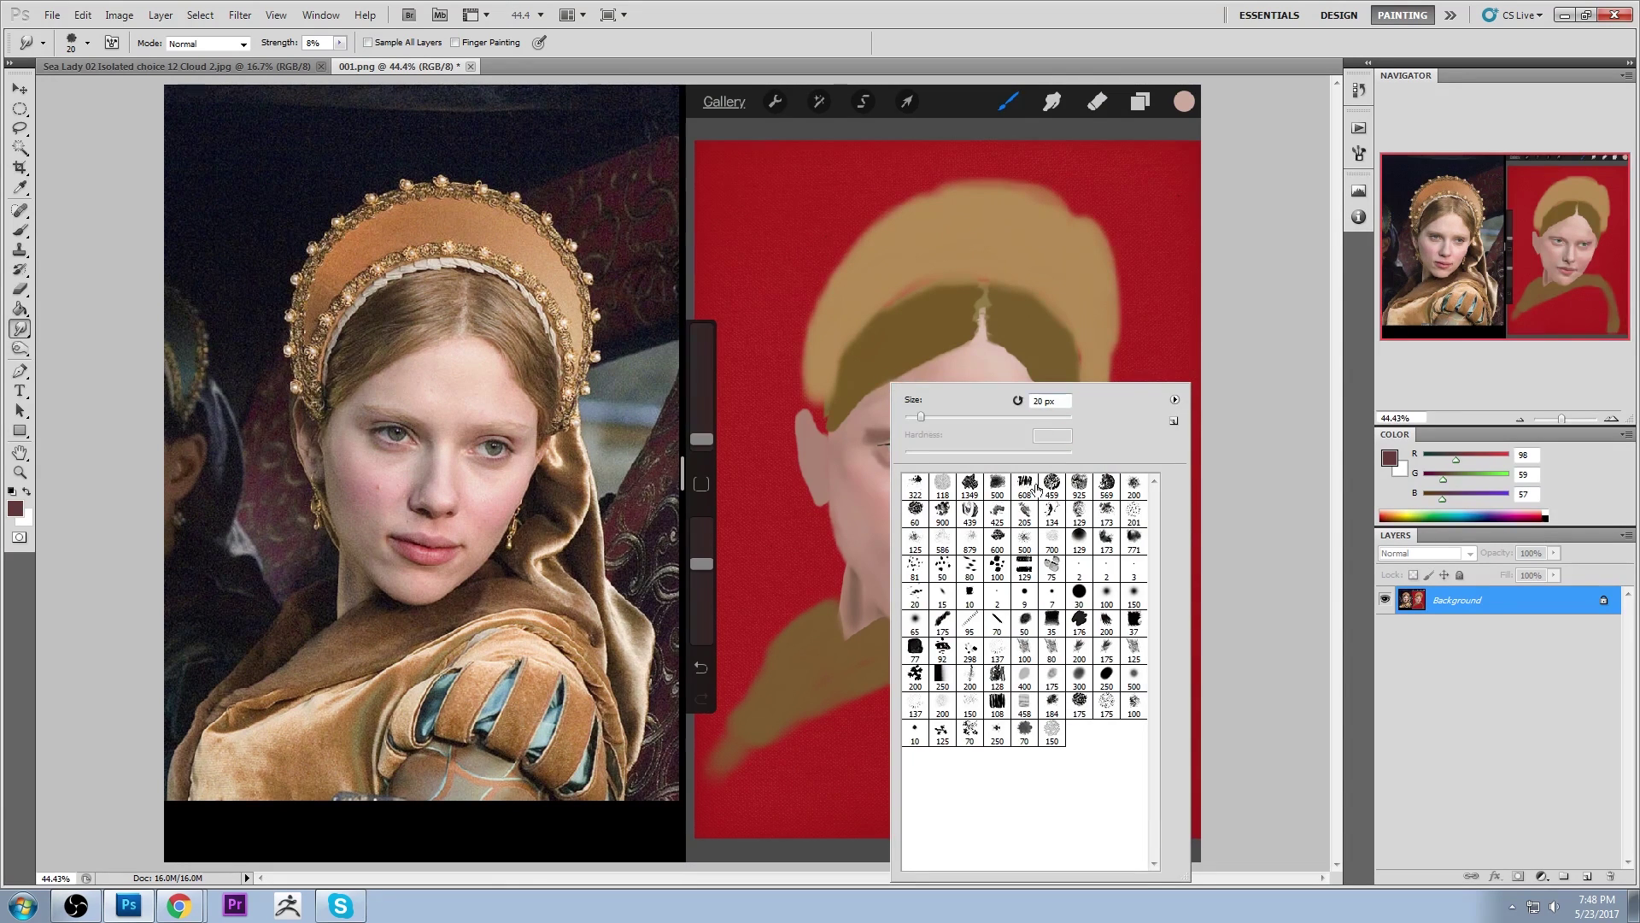
right_click(1033, 739)
left_click(1098, 744)
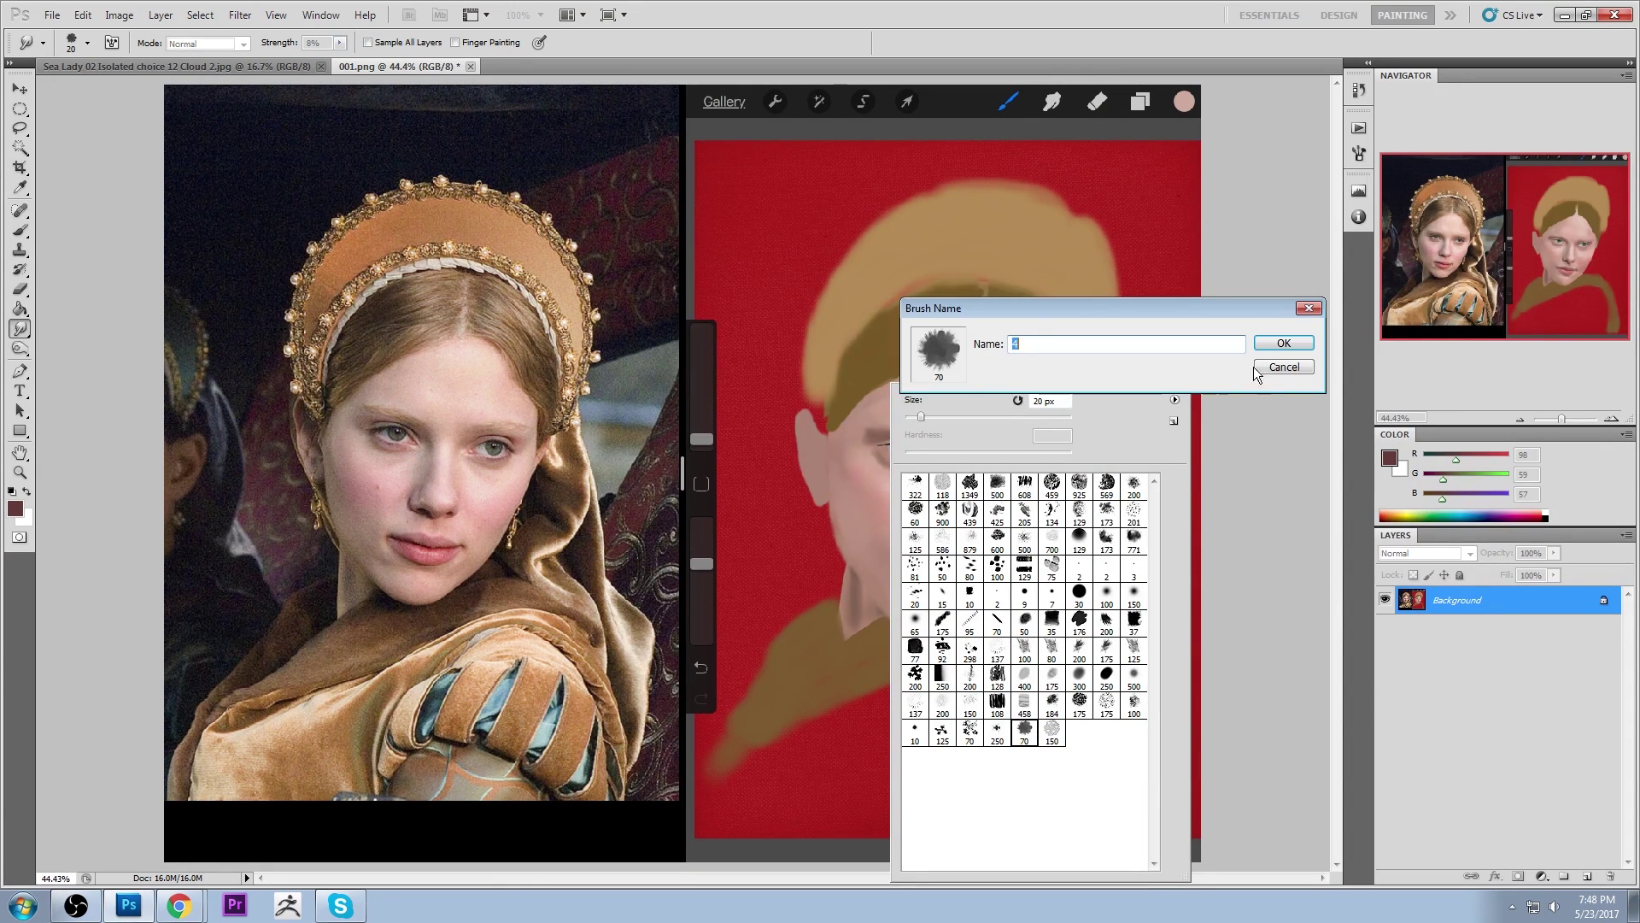
left_click(1284, 343)
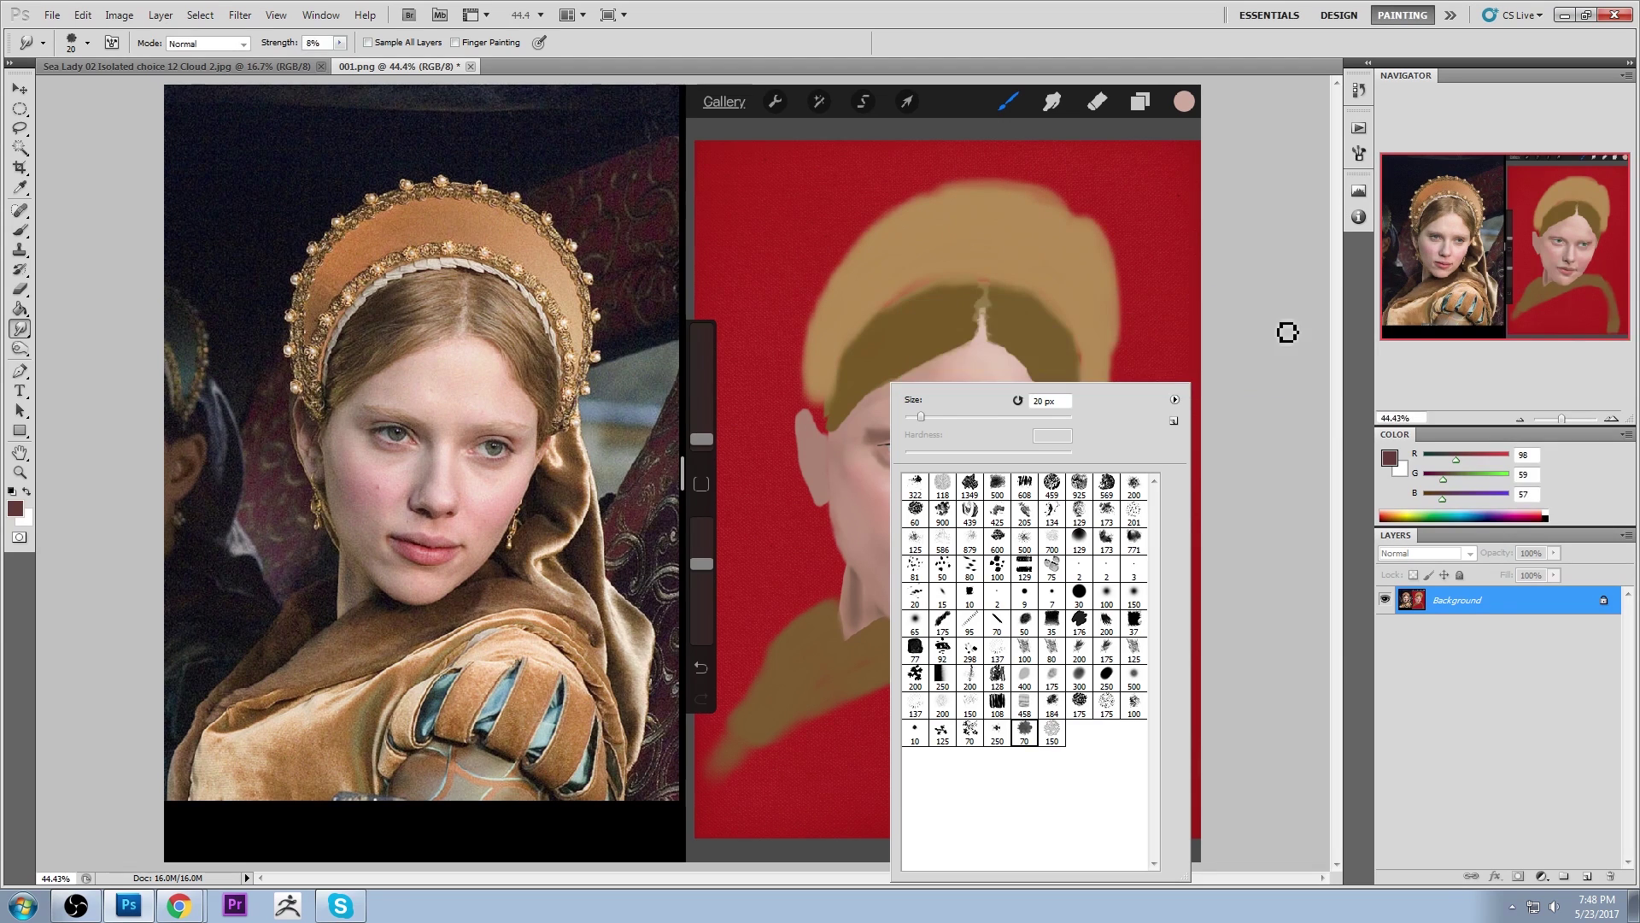
left_click(1127, 253)
Smudge the lips' parting toward the mouth corner nearest the jaw edge, varying the smudge size
key("bracketleft")
key("bracketleft")
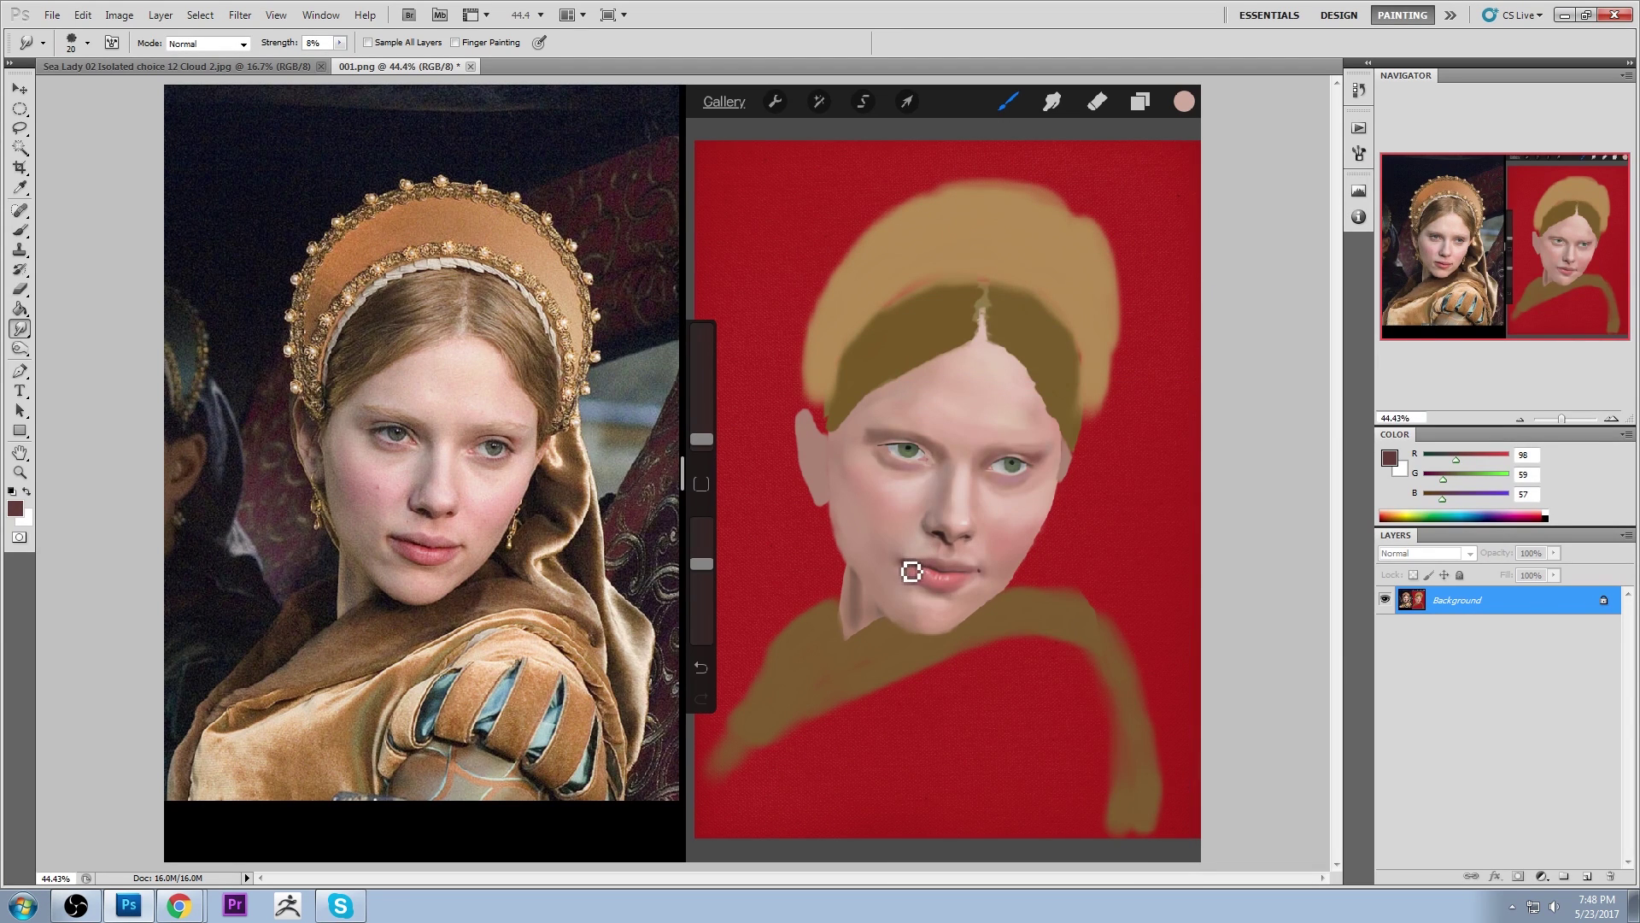
key("bracketleft")
key("ctrl+plus")
mouse_move(974, 575)
left_mouse_down()
mouse_move(928, 589)
mouse_move(1036, 597)
left_mouse_up()
key("bracketright")
key("bracketright")
key("bracketleft")
key("bracketleft")
key("bracketleft")
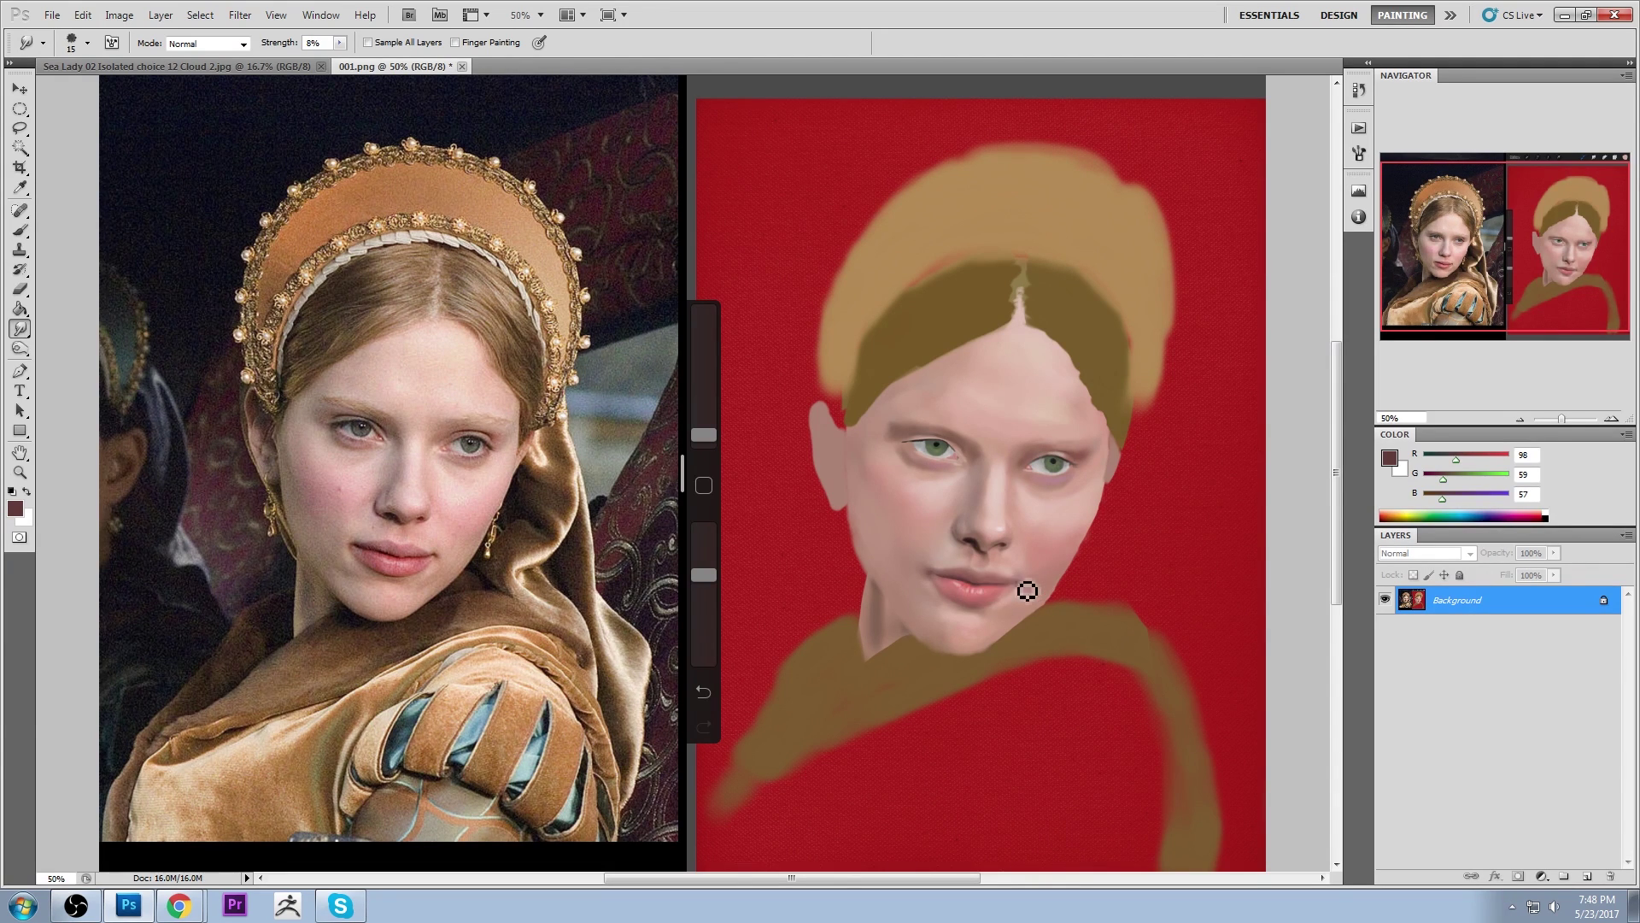
Smudge the lower lip's edge from the mouth corner inward with a smaller smudge brush
key("bracketleft")
left_click_drag(1022, 593, 972, 596)
key("bracketright")
key("bracketleft")
mouse_move(969, 596)
left_mouse_down()
mouse_move(1011, 598)
mouse_move(971, 596)
left_mouse_up()
key("bracketleft")
Switch to a soft round brush, sample the dark tone under the nose, and lower the brush opacity to 15%
key("b")
right_click(1093, 487)
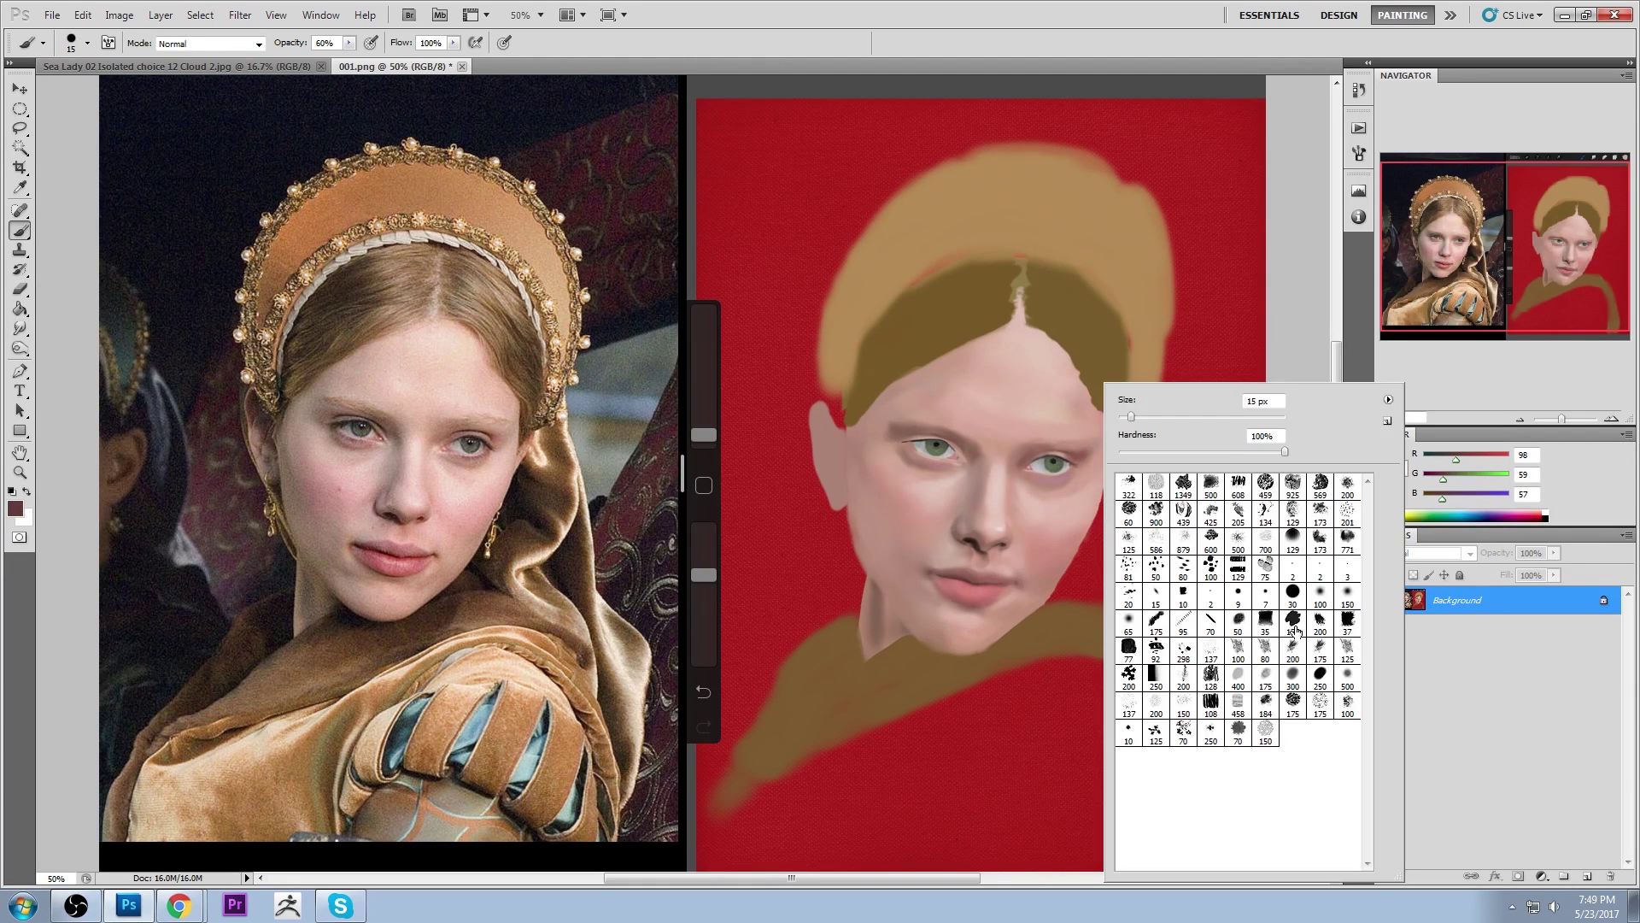
left_click(1320, 598)
left_click(1294, 261)
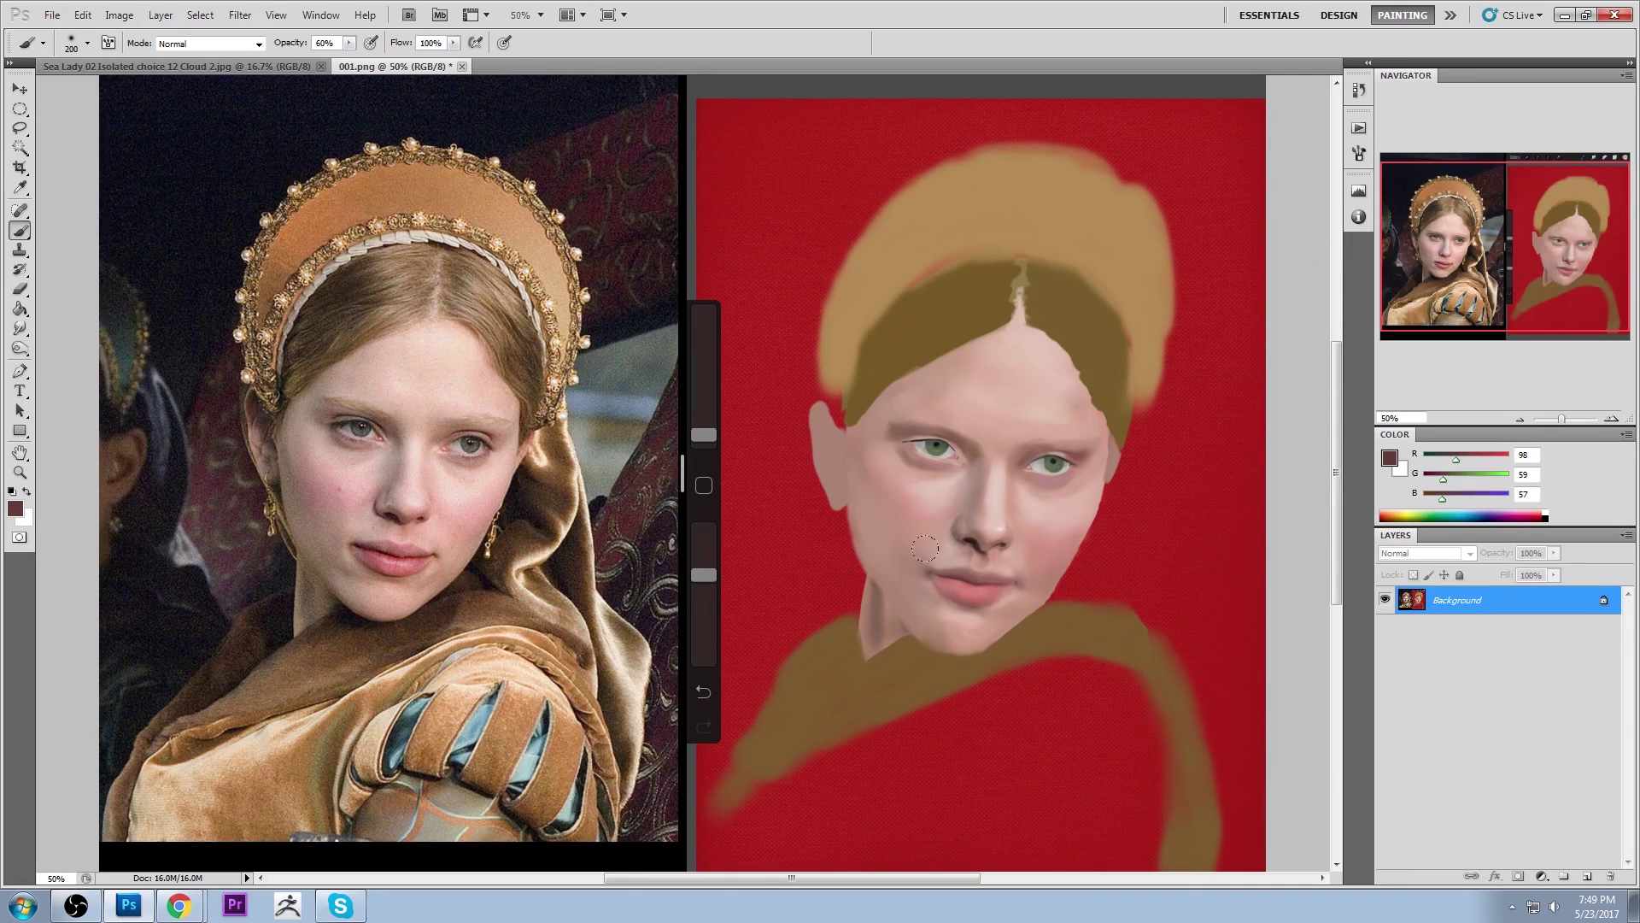
left_click(985, 541, "alt")
left_click(349, 43)
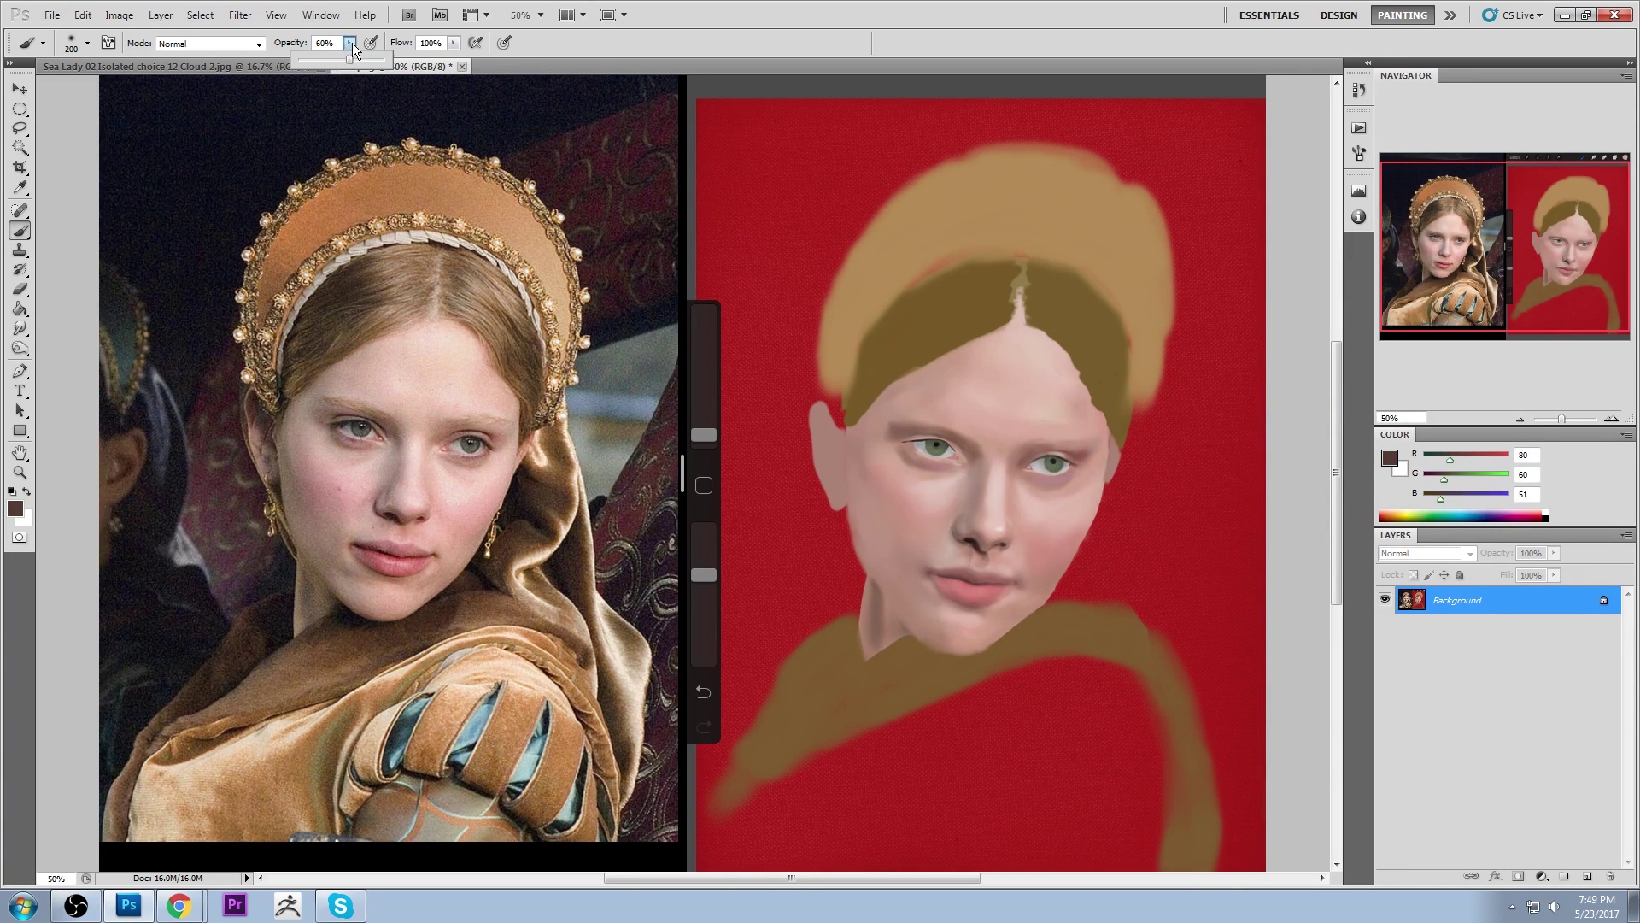
left_click(909, 550)
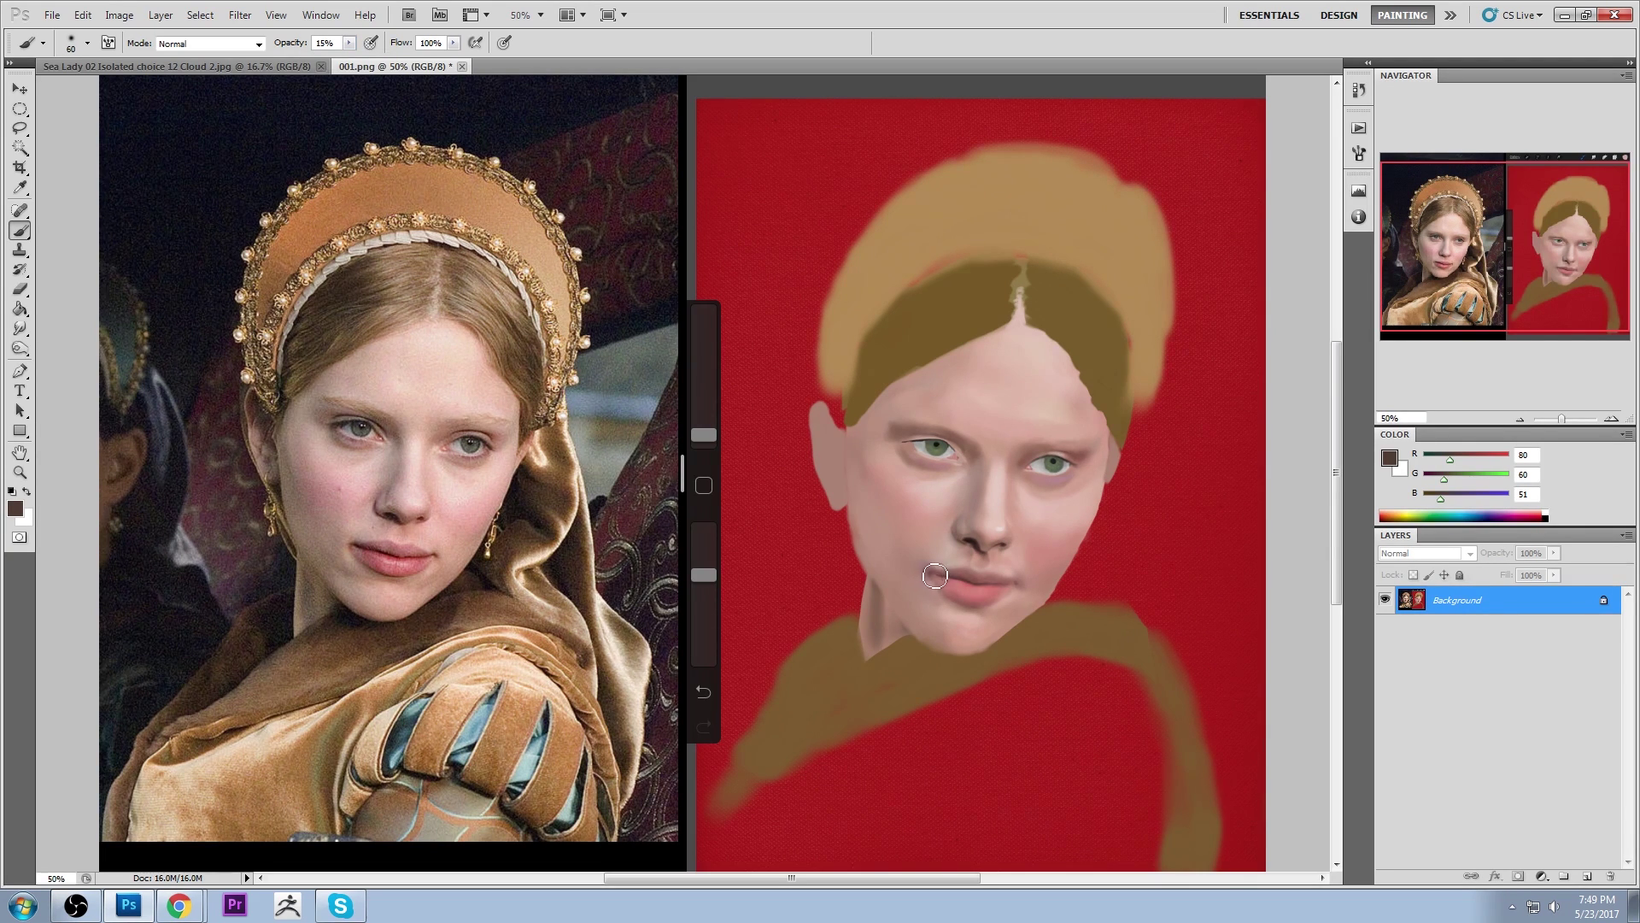
Enlarge the soft brush to 100 px, raise its opacity to 41%, and sample the pink skin tone beside the mouth
key("bracketright")
key("bracketright")
key("bracketright")
key("bracketright")
key("bracketright")
left_click(348, 42)
left_click_drag(350, 59, 372, 58)
left_click(1312, 198)
left_click(1041, 569, "alt")
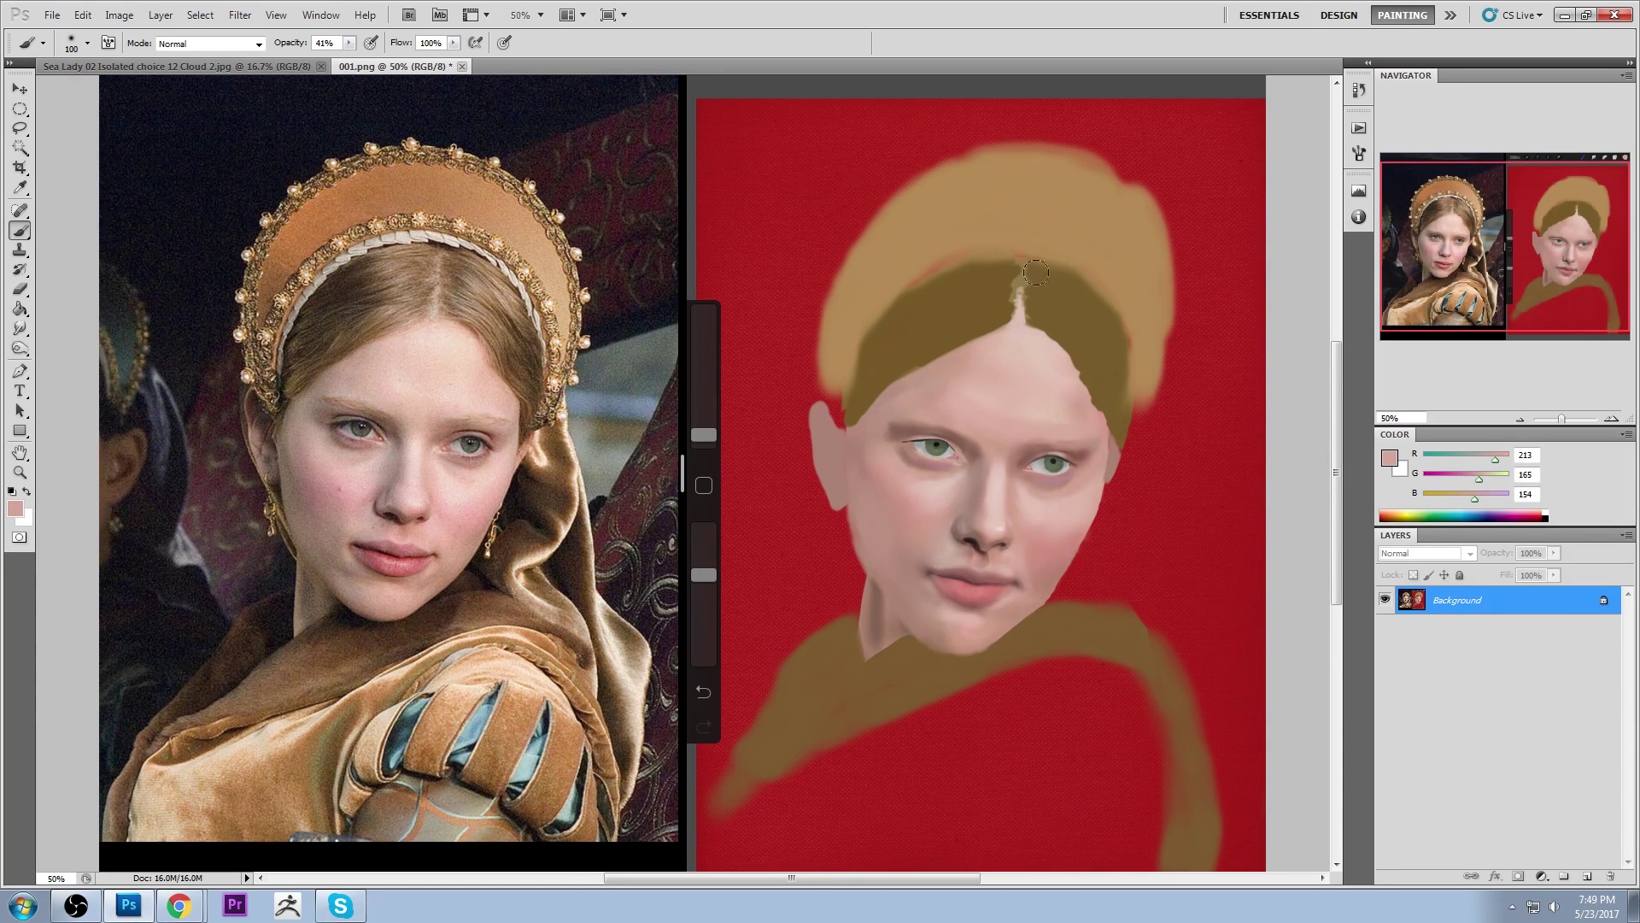
Enlarge the soft brush to 150 px and sample the shaded cheek tone above the mouth corner
key("bracketright")
key("bracketright")
key("bracketright")
left_click(922, 556, "alt")
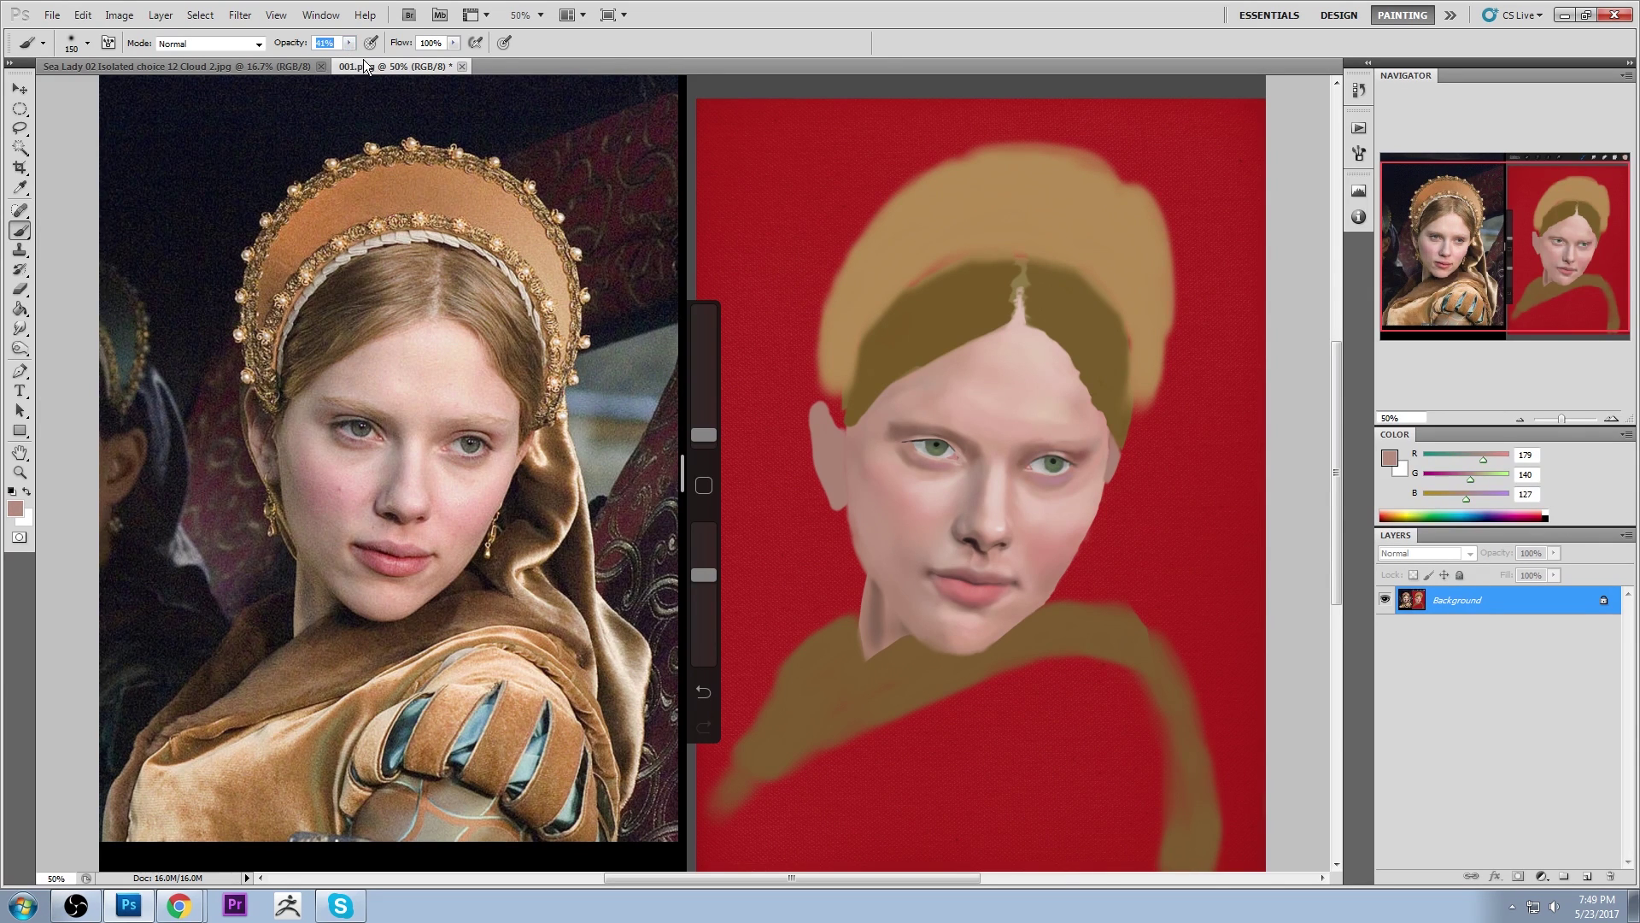
Raise the brush opacity to 63%, sample the mouth corner's skin tone, and smudge the lower lip's edge near that corner
left_click_drag(349, 60, 370, 60)
left_click(236, 43)
left_click(932, 581, "alt")
left_click(20, 328)
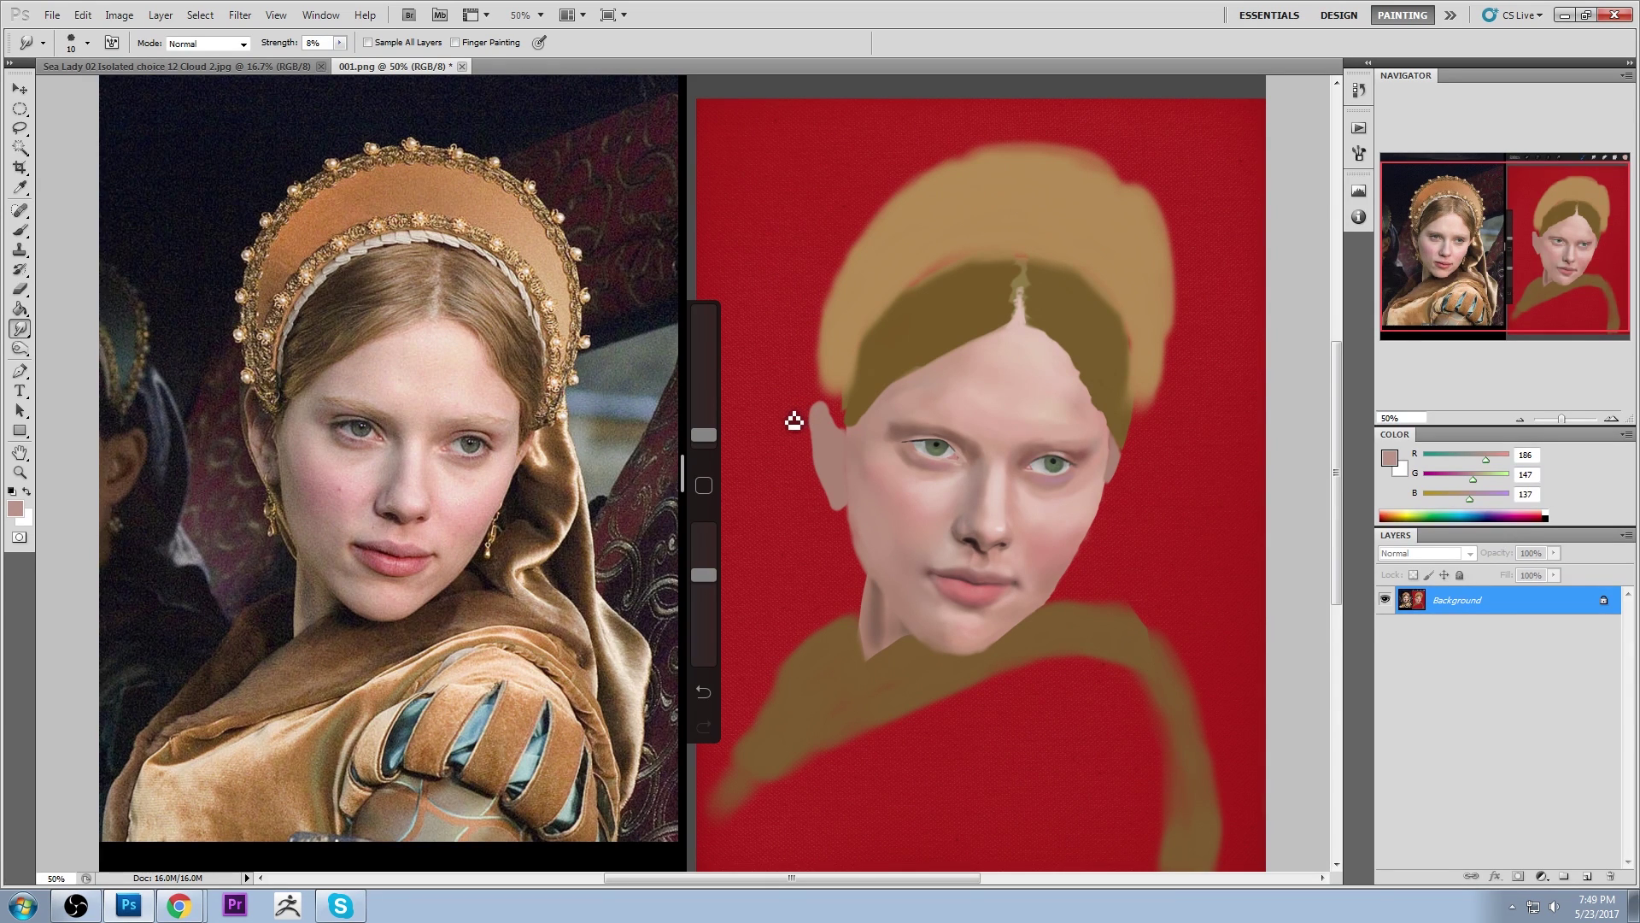
mouse_move(945, 590)
left_mouse_down()
mouse_move(938, 579)
mouse_move(949, 591)
left_mouse_up()
Switch to the brush, lower its opacity to 53%, and sample the light skin highlight beside the nose
key("b")
left_click(1009, 521, "alt")
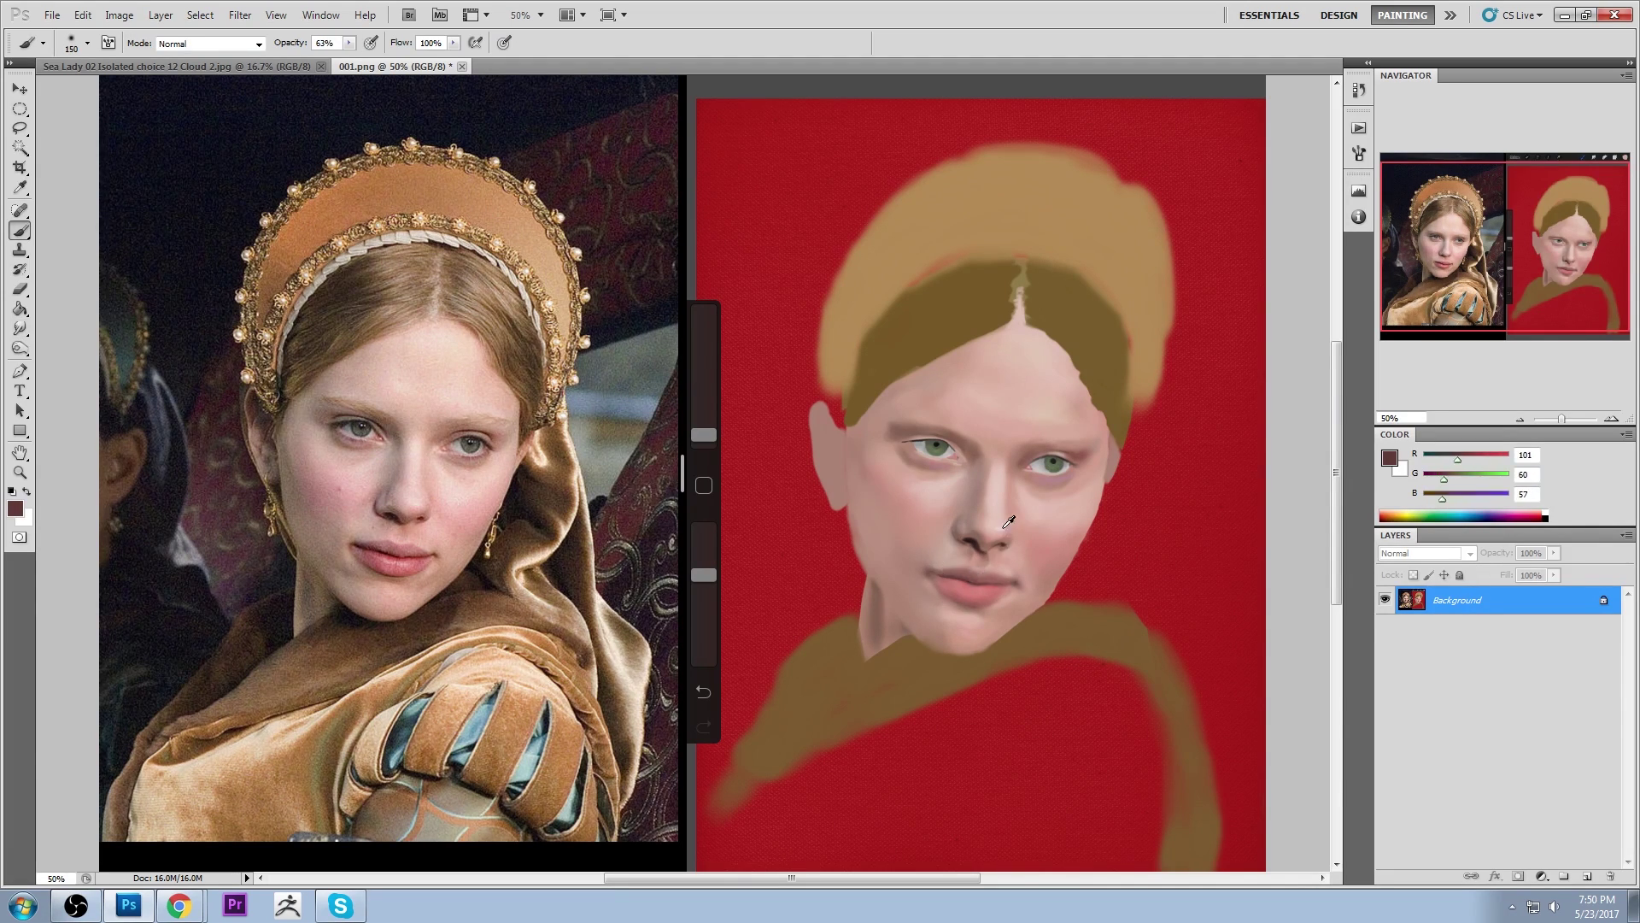
left_click(1006, 522, "alt")
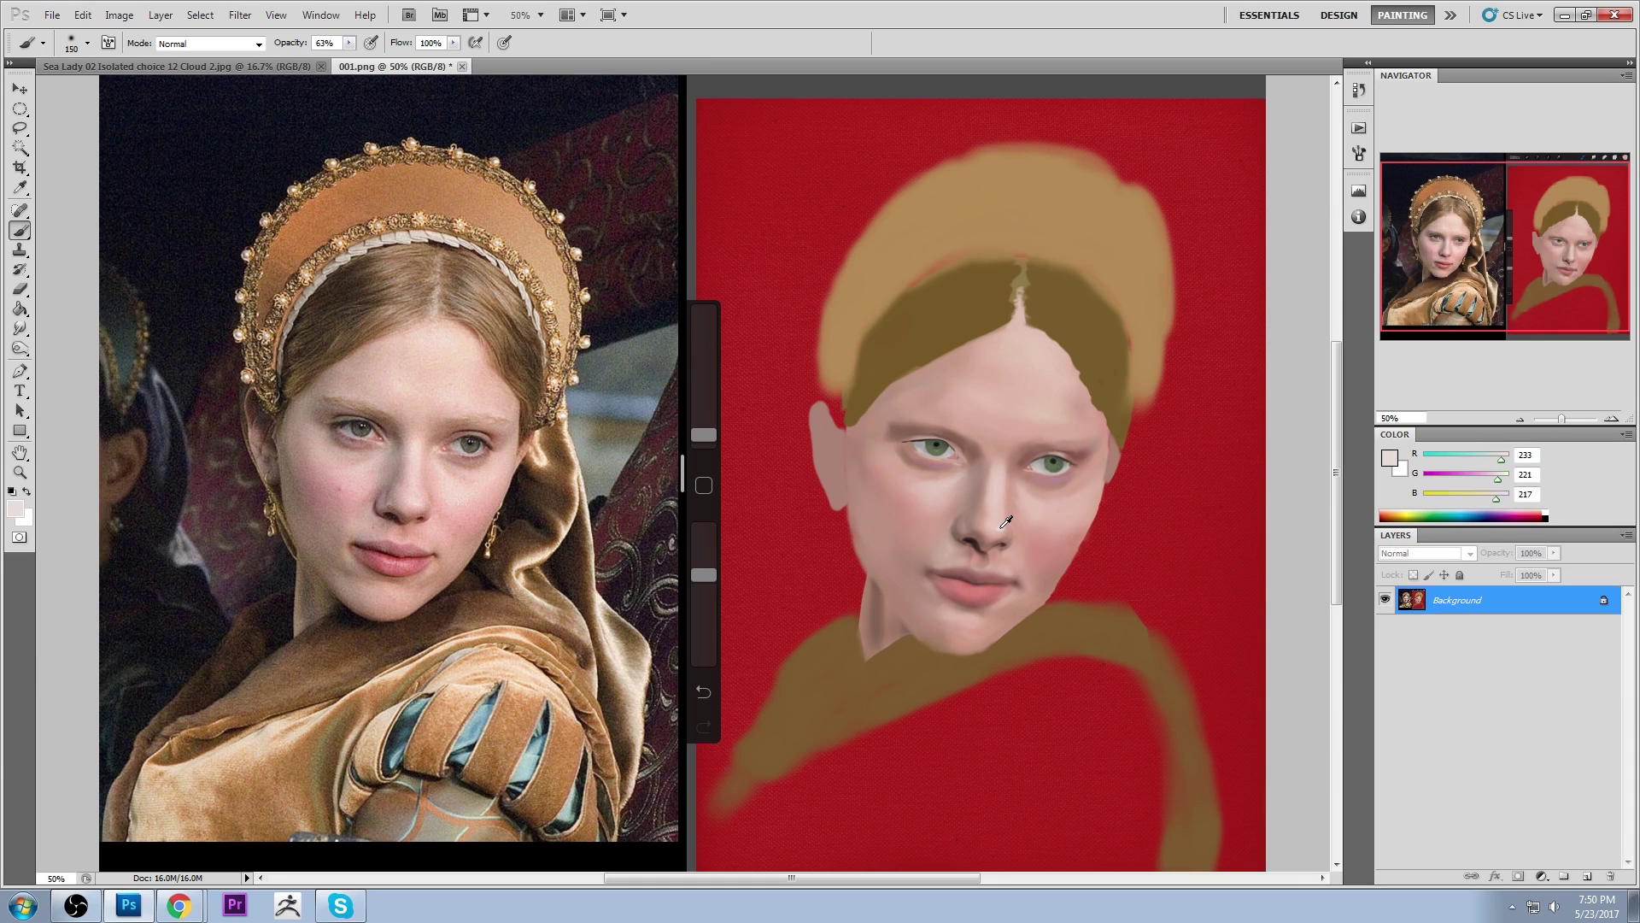
left_click(349, 43)
left_click(341, 59)
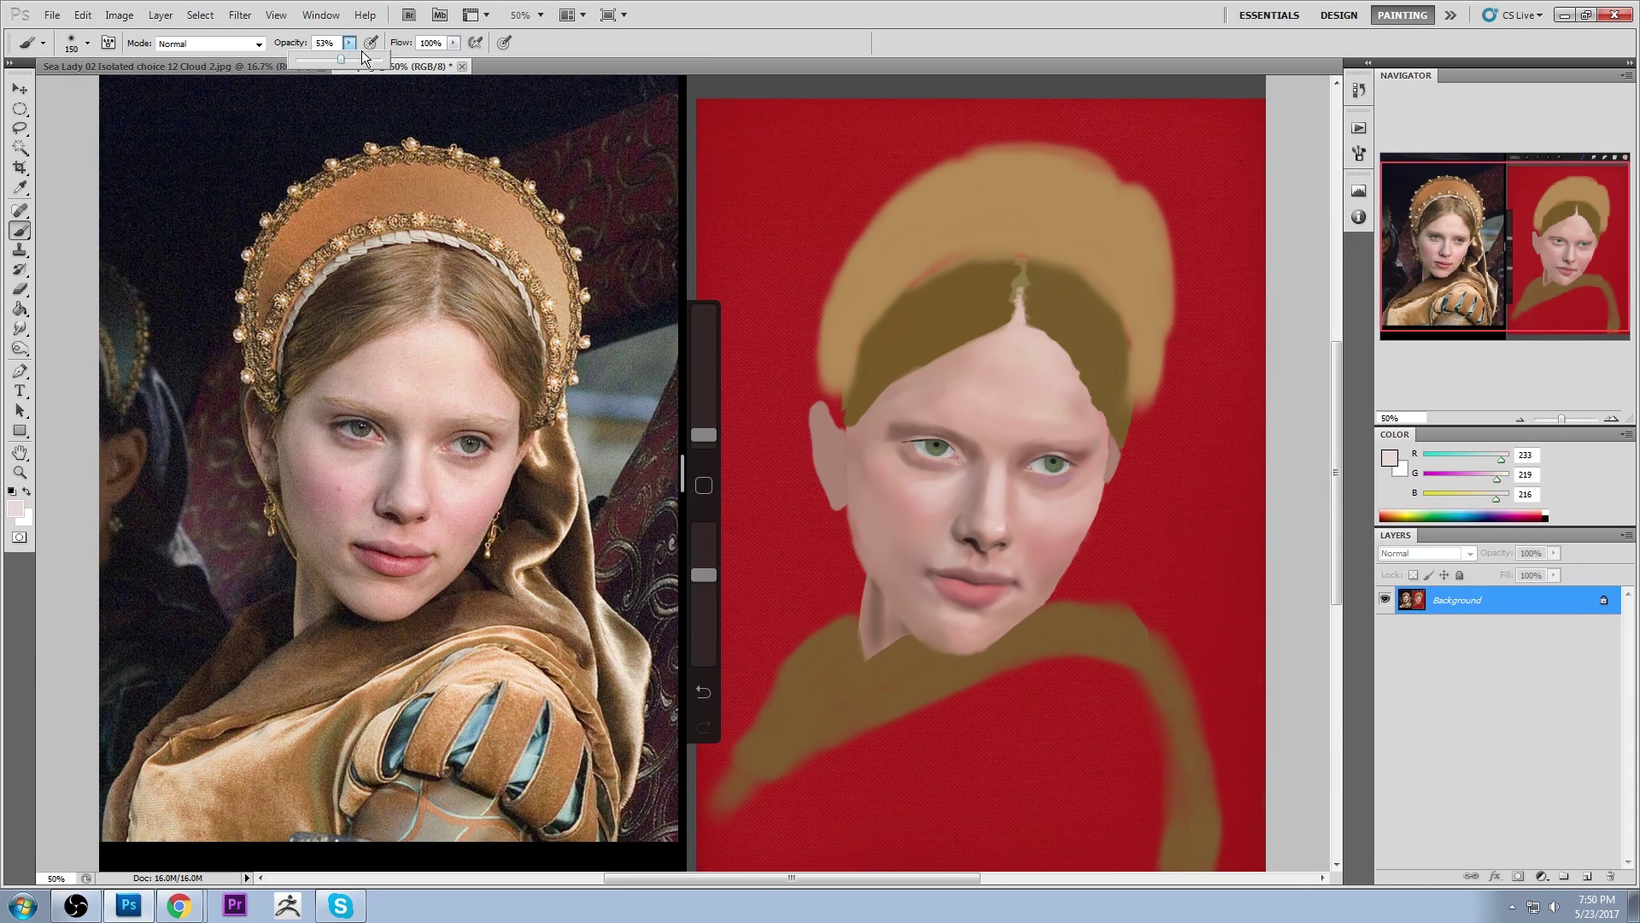
left_click(1009, 522, "alt")
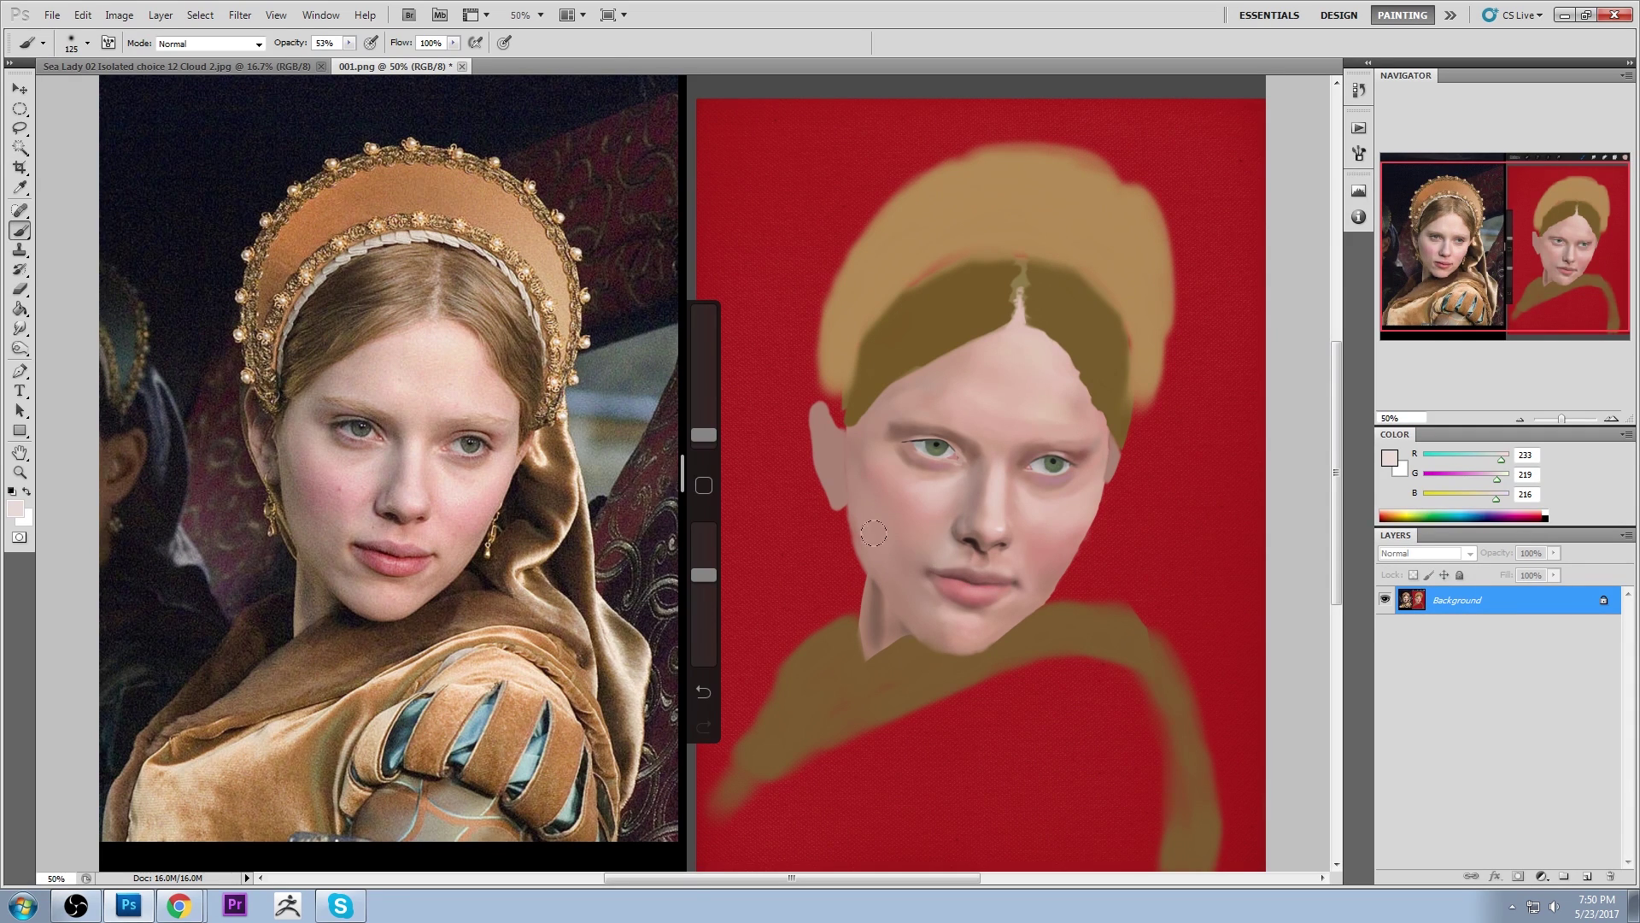
Reduce the soft brush to 90 px, brush a highlight onto the lower lip, and sample the lip's pink tone
key("[")
key("[")
key("[")
mouse_move(971, 593)
left_mouse_down()
mouse_move(994, 594)
mouse_move(977, 594)
left_mouse_up()
left_click(972, 589, "alt")
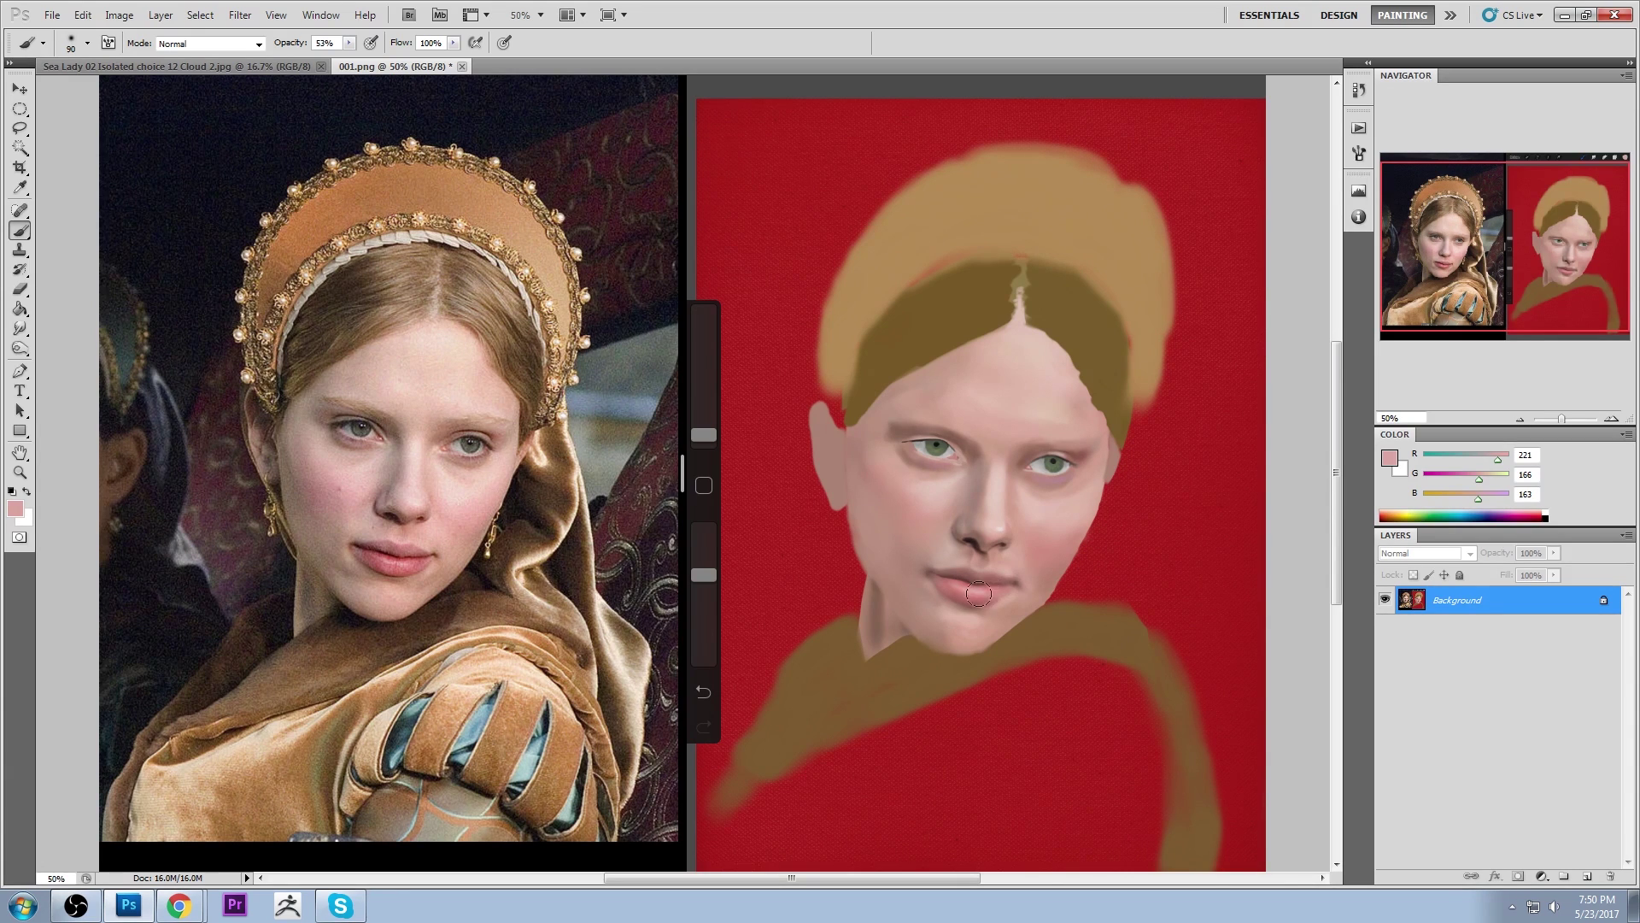
Saturate the lower lip with the Sponge tool in Saturate mode at 37% flow, using a 50 px brush
mouse_move(20, 328)
left_mouse_down()
mouse_move(73, 363)
mouse_move(21, 350)
mouse_move(88, 380)
left_mouse_up()
left_click(87, 380)
left_click(214, 45)
left_click(200, 72)
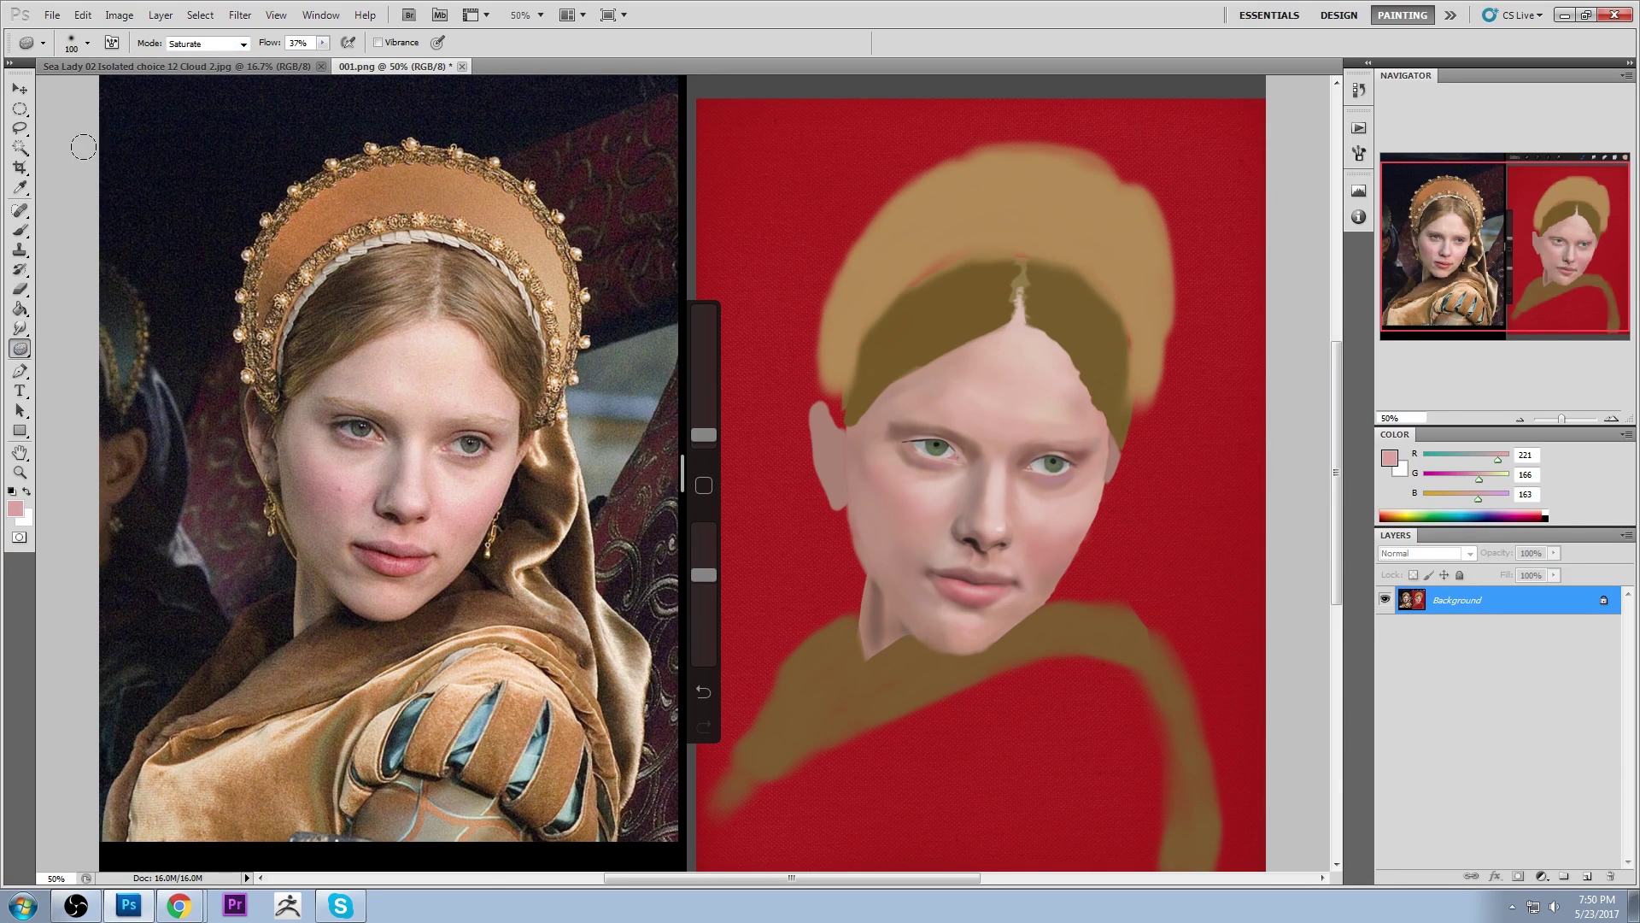
key("bracketleft")
key("bracketleft")
key("bracketleft")
key("bracketleft")
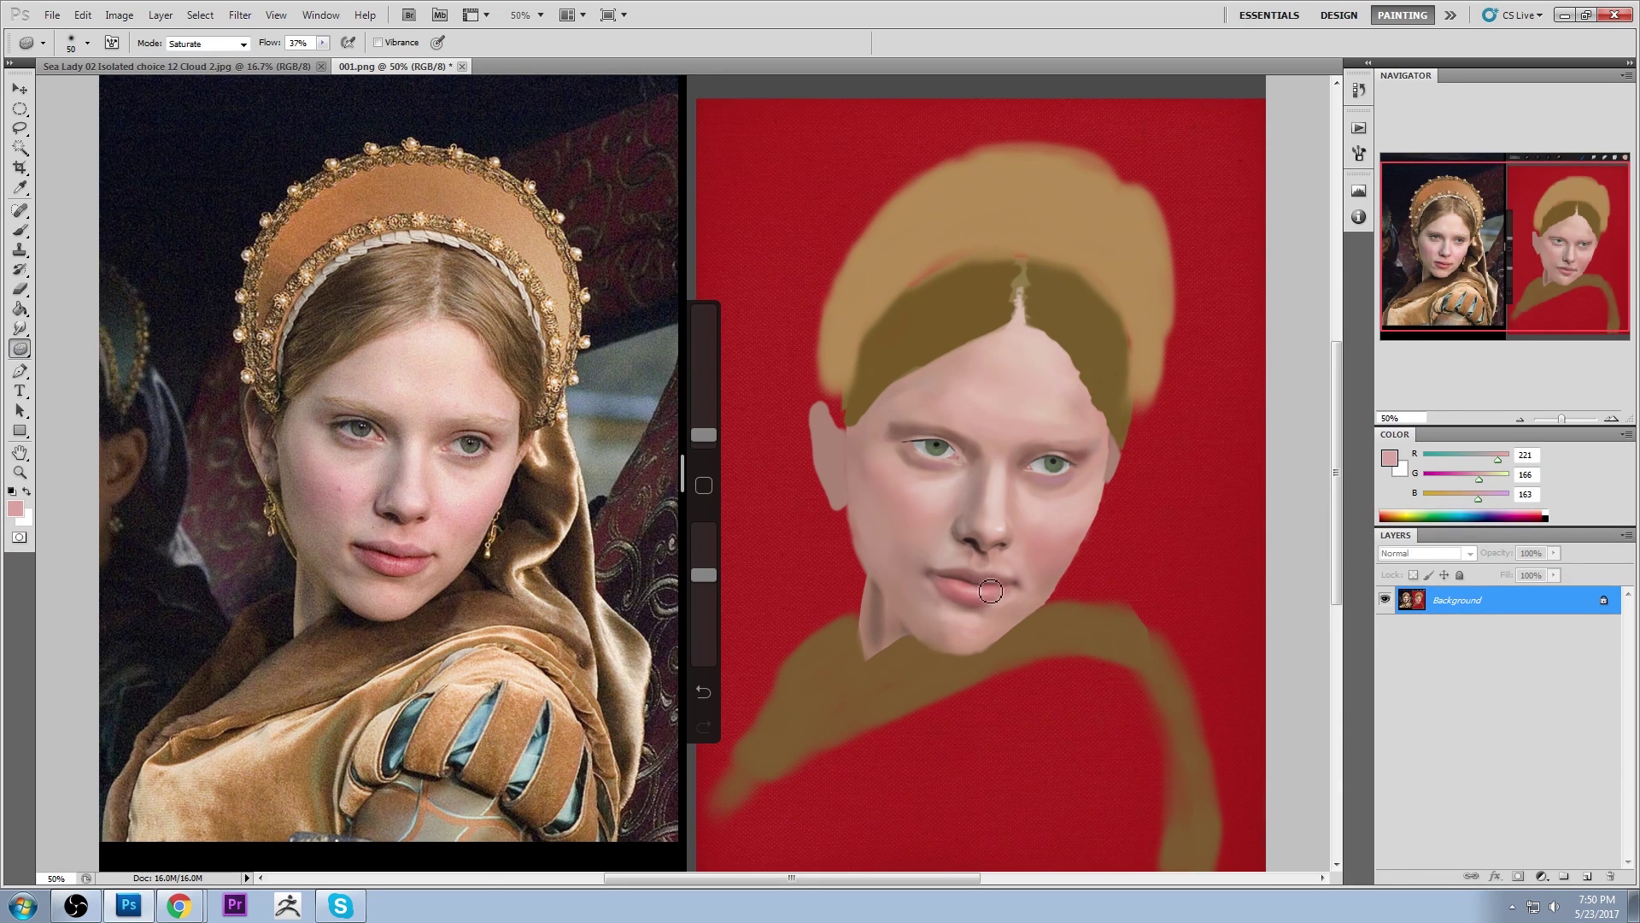
left_click_drag(959, 587, 979, 591)
Sample the dark tone between the lips with a 15 px brush, and switch to the Smudge tool for blending
key("b")
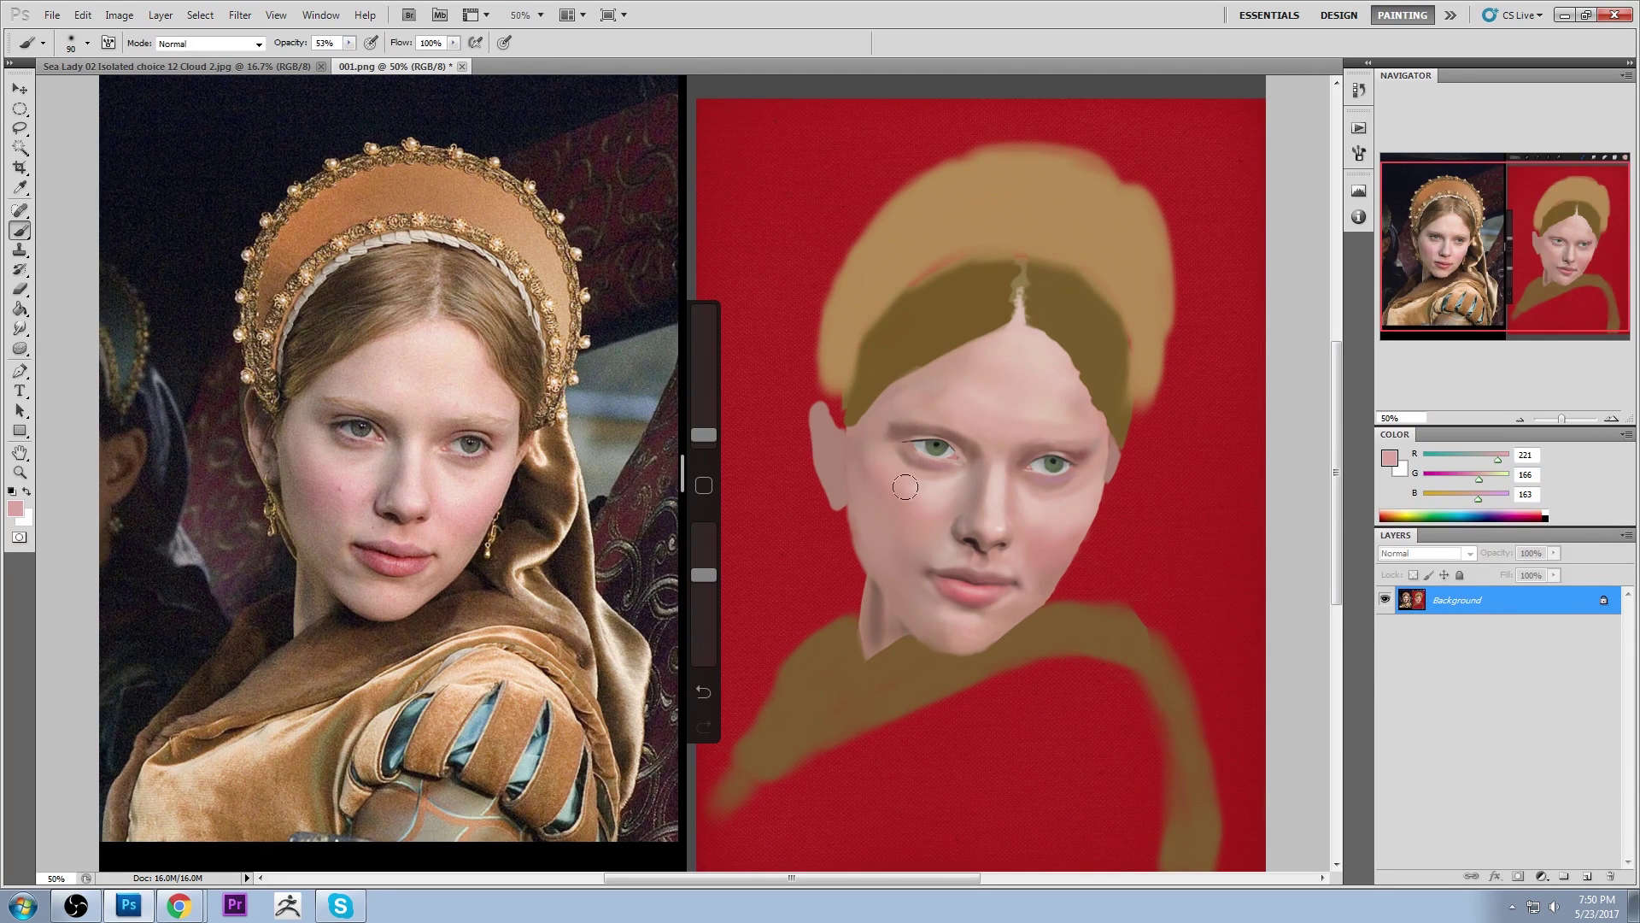
left_click(971, 577, "alt")
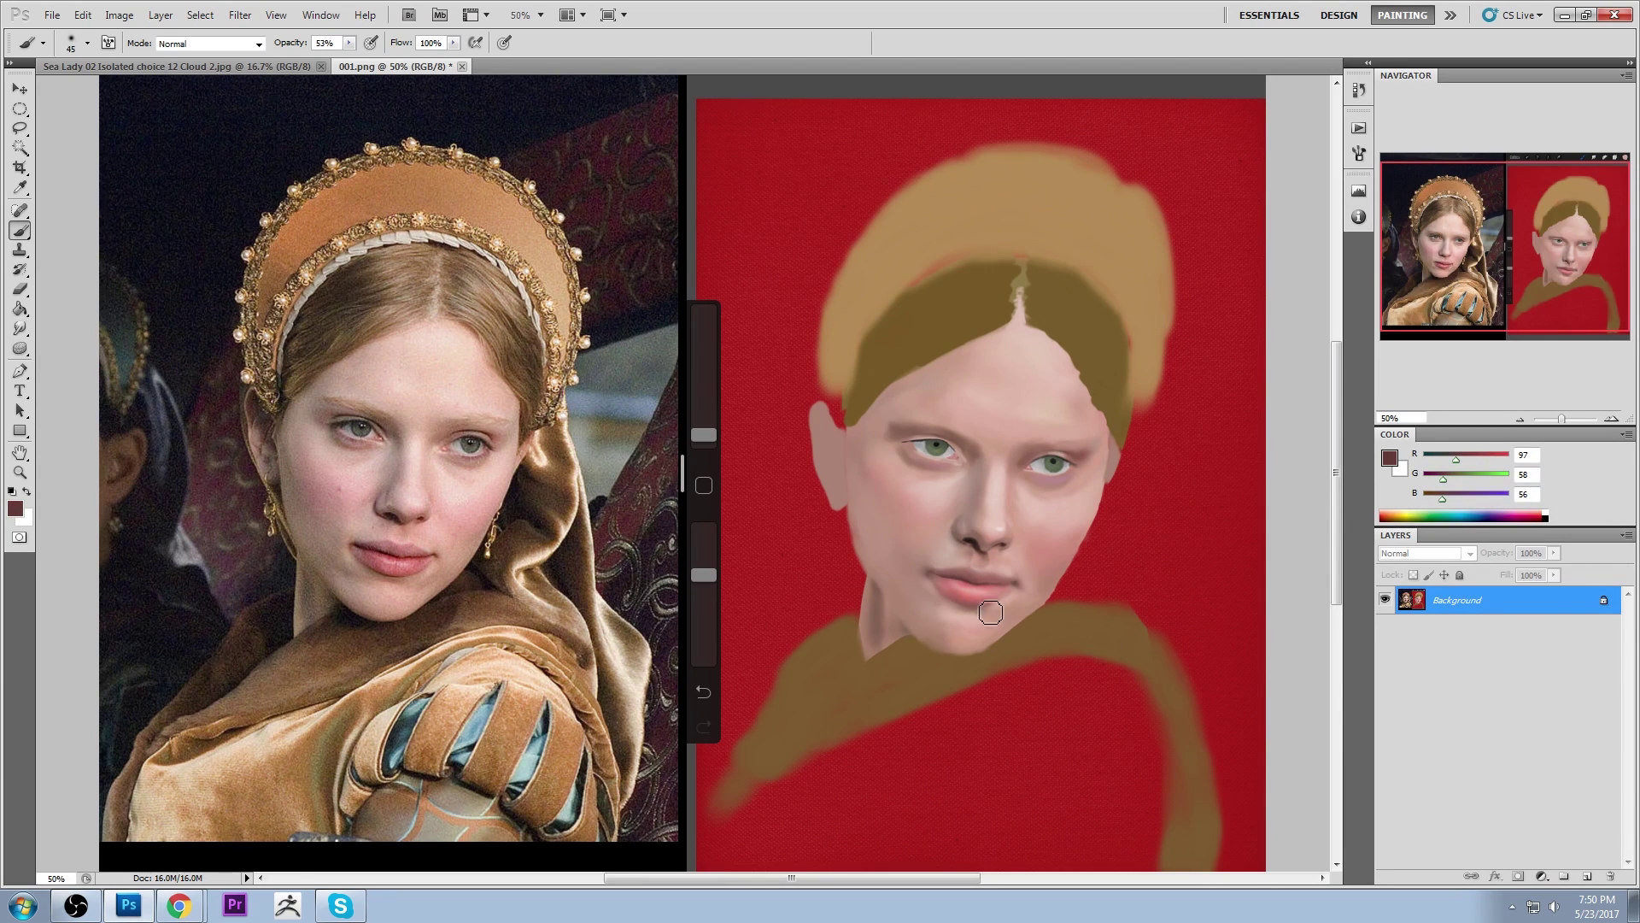
key("bracketleft")
key("bracketleft")
key("bracketleft")
left_click(19, 329)
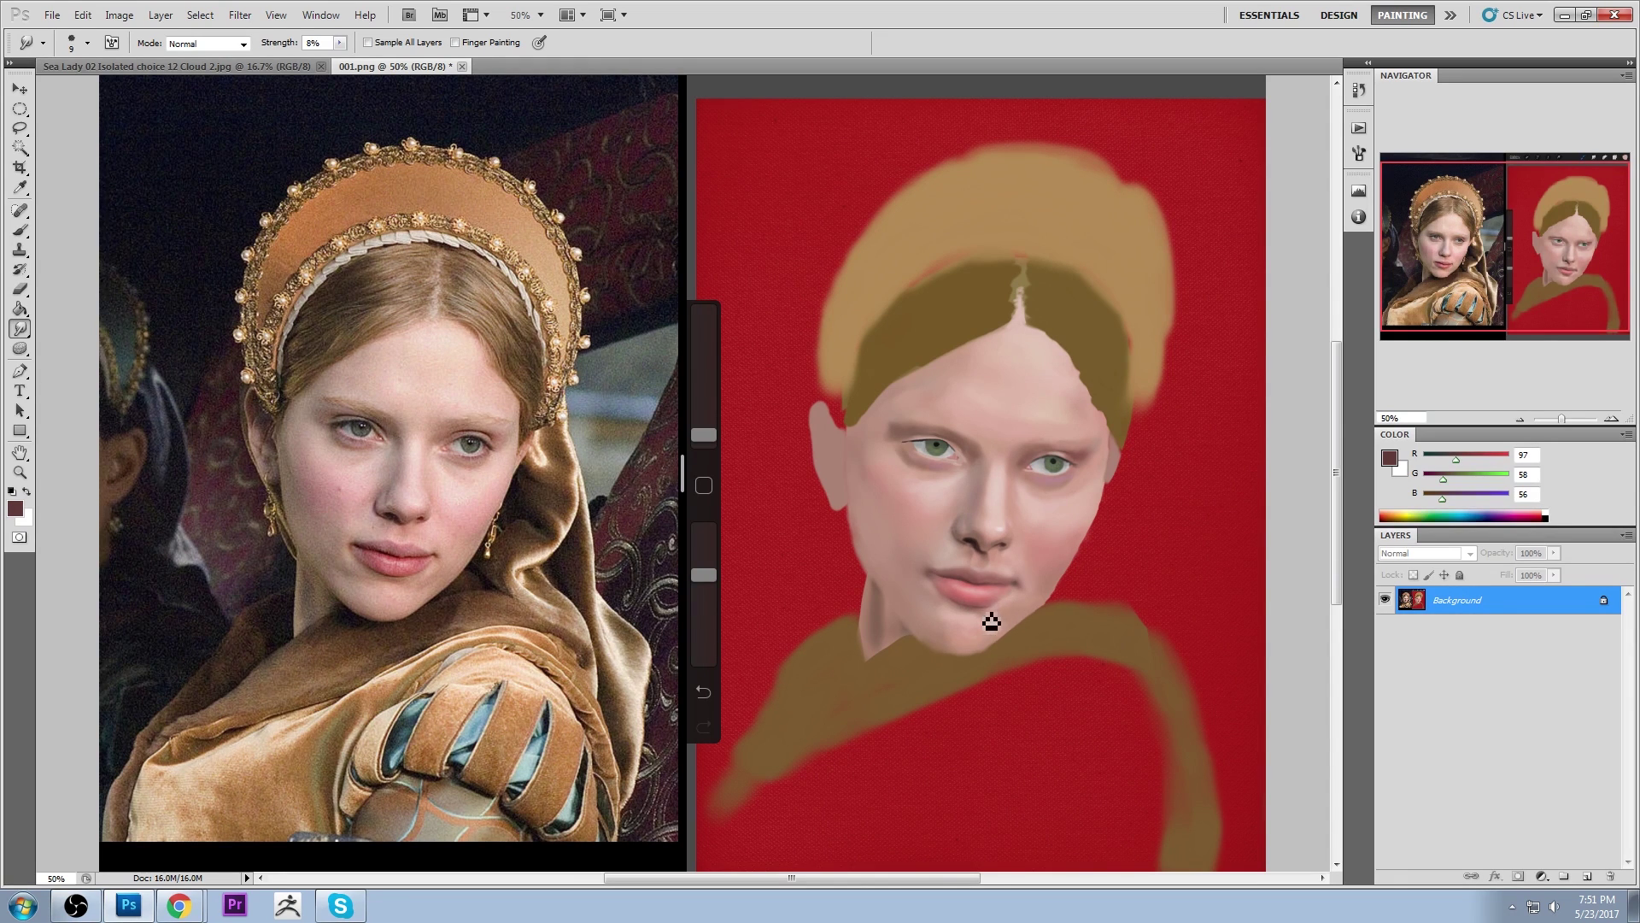
Enlarge the brush to 60 px and sample the lower lip's edge tone and the skin by the mouth corner
key("b")
left_click(995, 598, "alt")
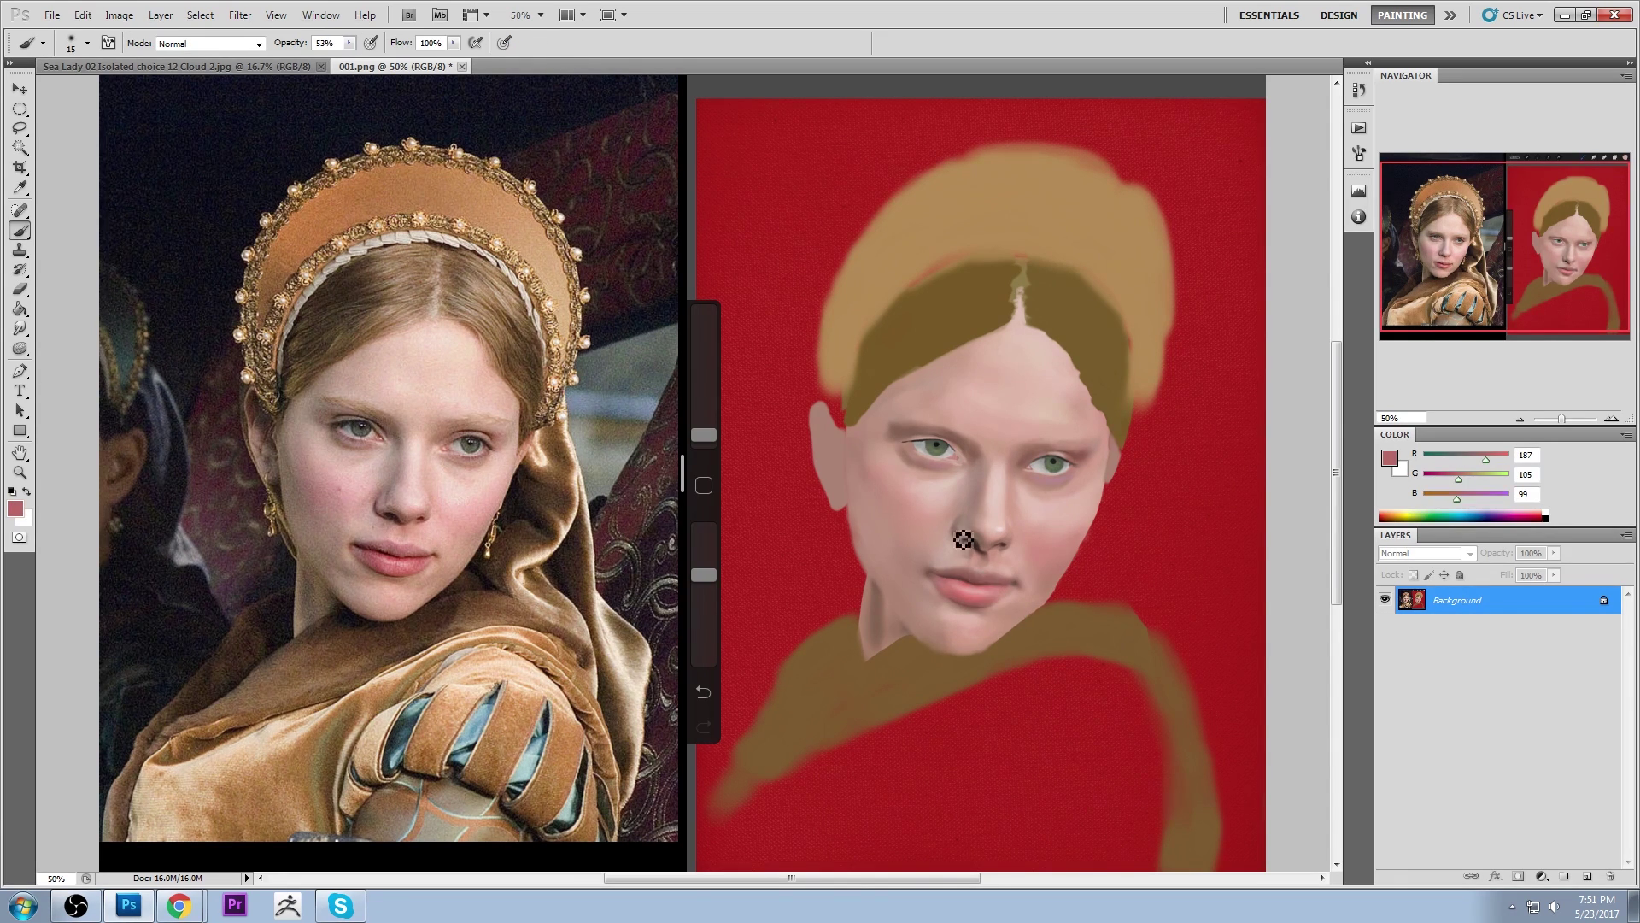
key("bracketright")
key("bracketright")
key("bracketright")
left_click(991, 605, "alt")
left_click(1006, 597, "alt")
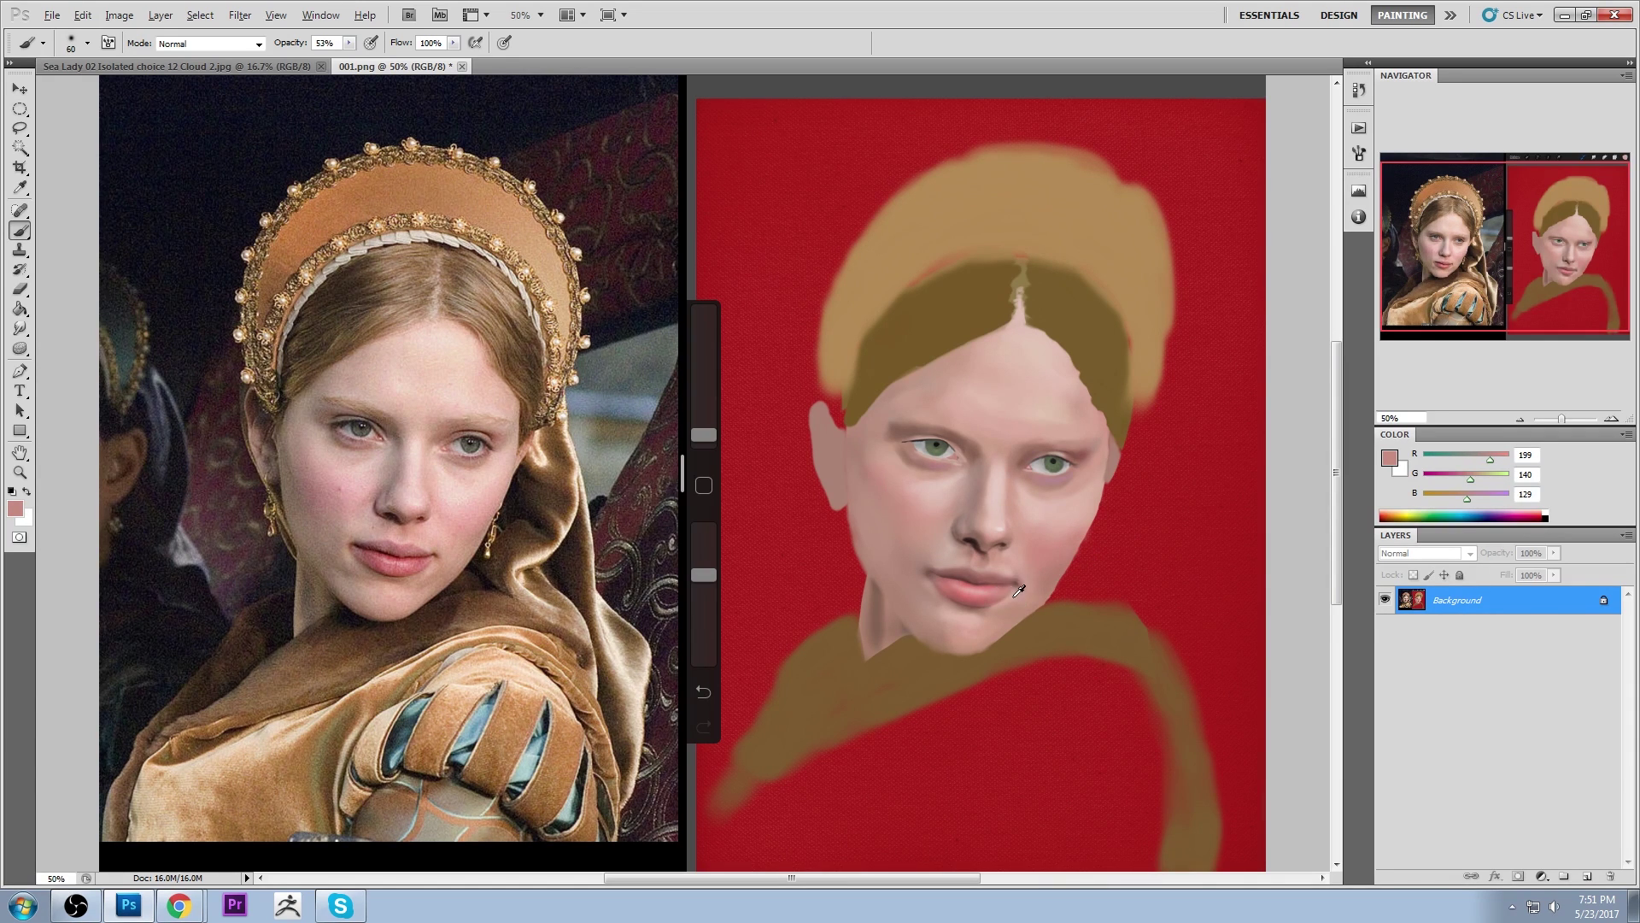
left_click(1016, 594, "alt")
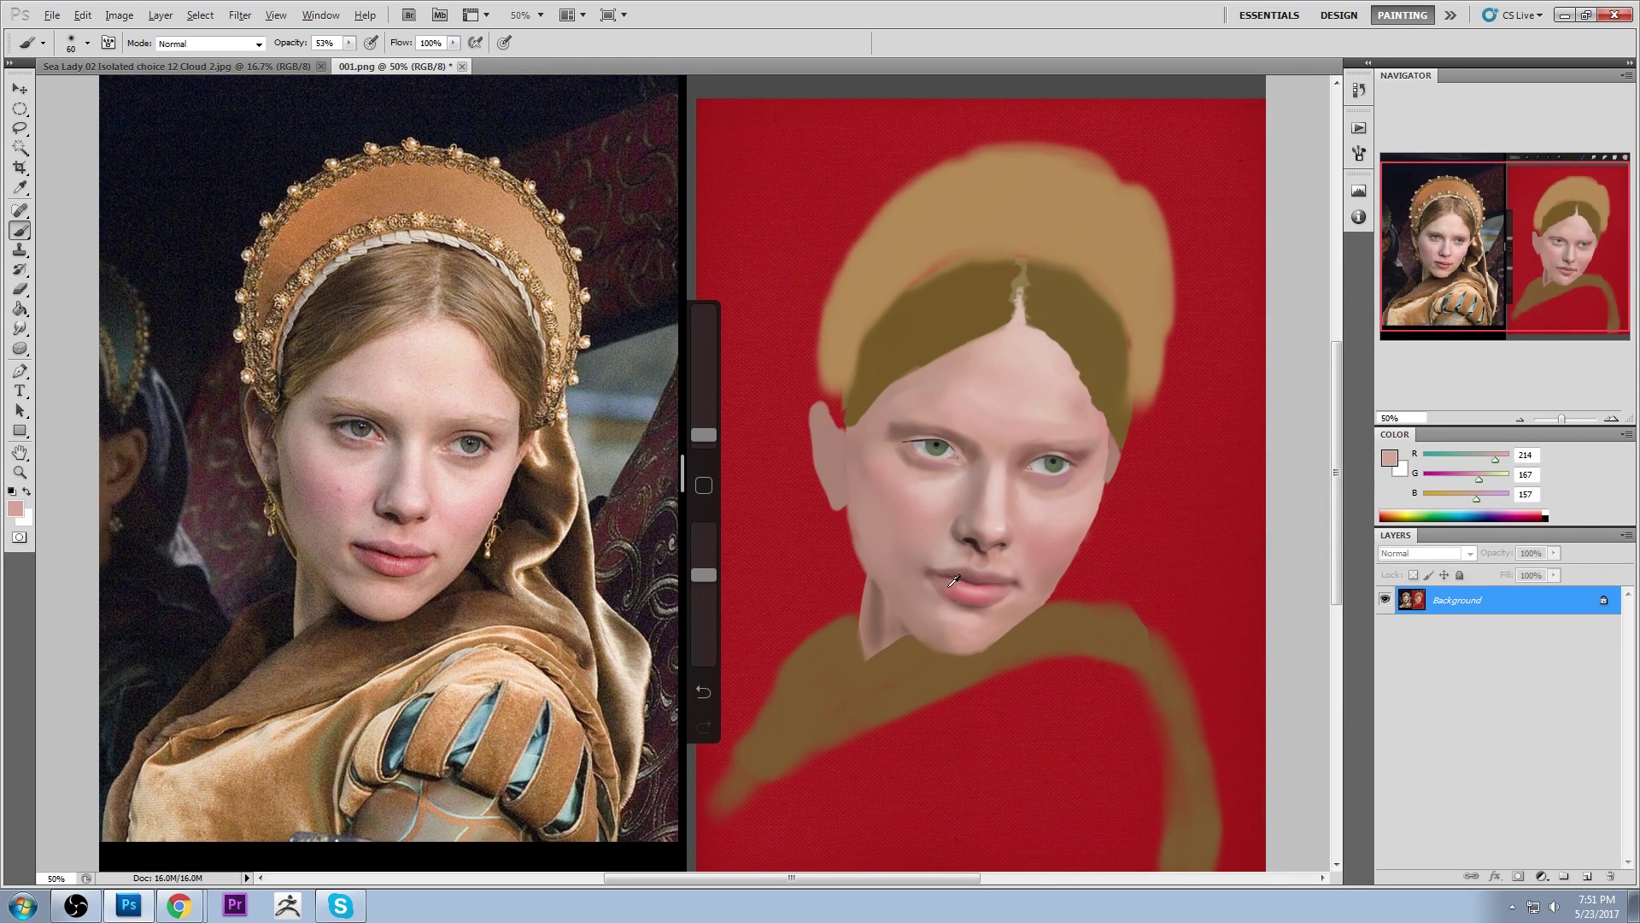
Sample the light skin beside the nose and brush it over the shaded mouth corner with a 70 px brush
left_click(1007, 525, "alt")
key("bracketright")
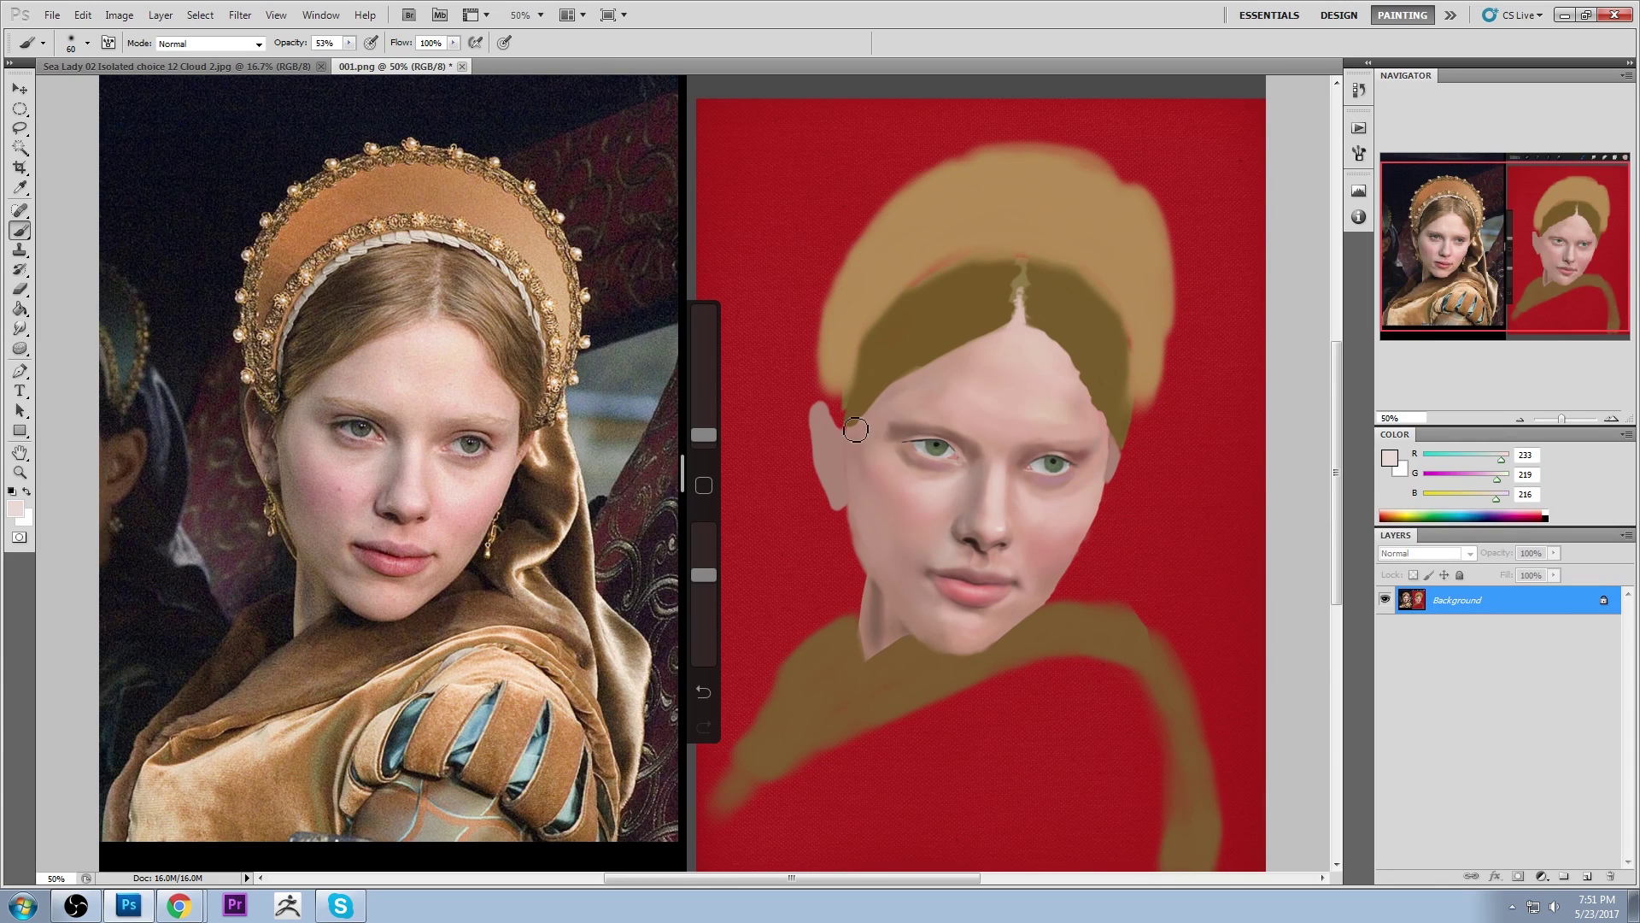
left_click_drag(930, 567, 939, 586)
Switch the Sponge tool to Desaturate at 37% flow, enlarge its tip for the mouth area, and return to the brush
left_click(21, 348)
left_click(243, 44)
left_click(205, 58)
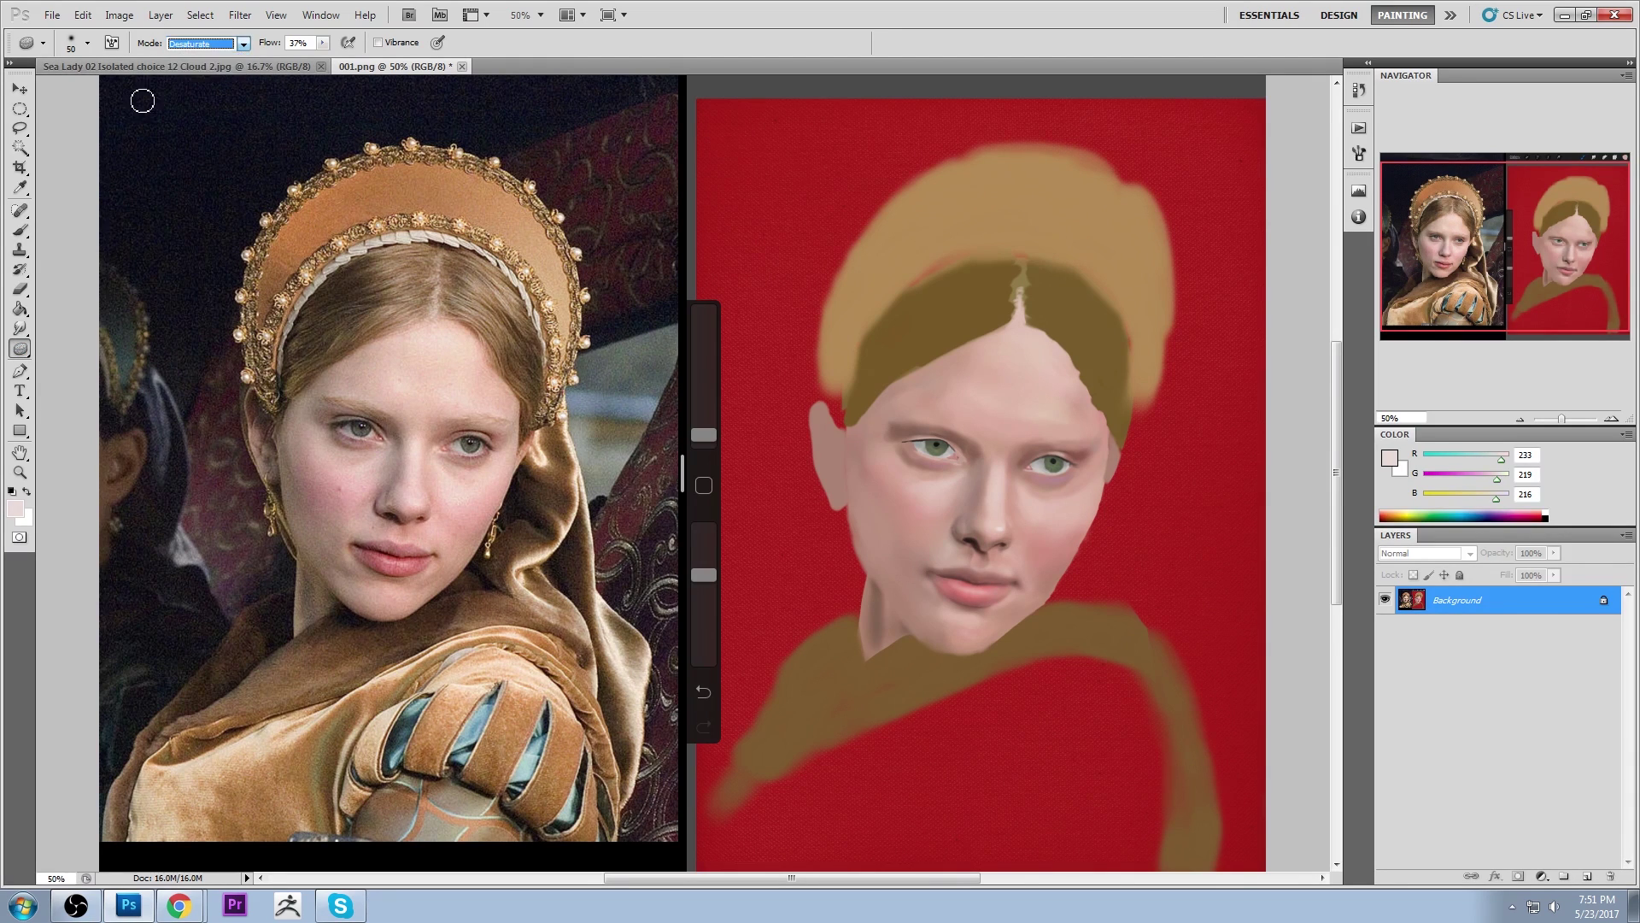
key("bracketright")
key("bracketright")
key("bracketright")
key("bracketright")
key("b")
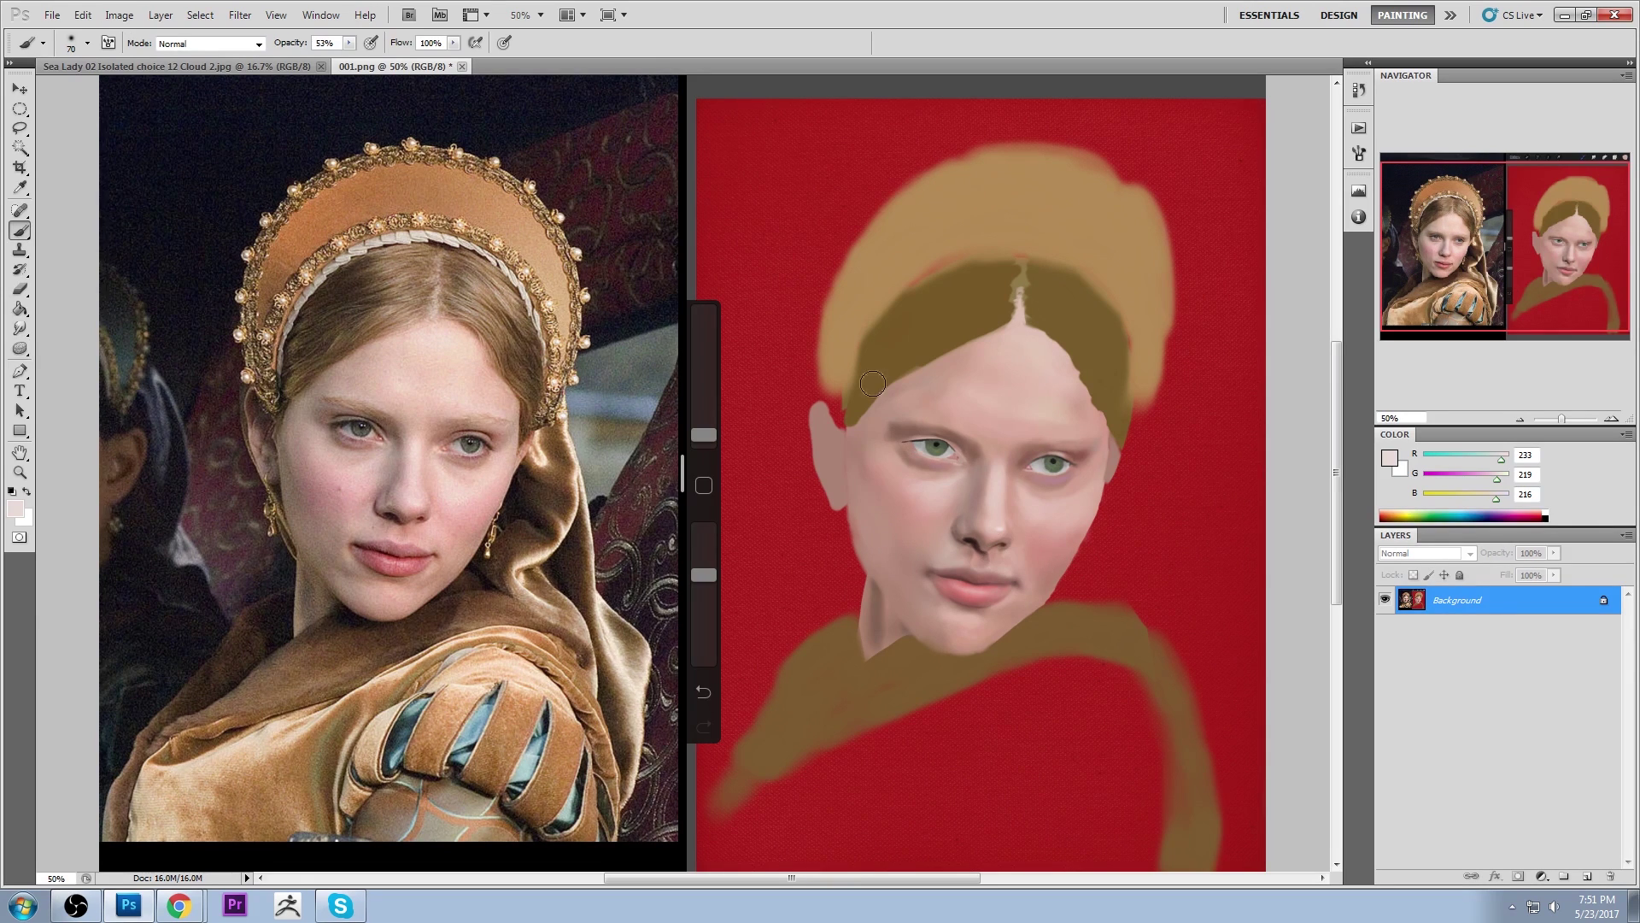
Raise the brush opacity to 79%, and sample the shaded tone above the lip and the skin at the opposite mouth corner
left_click(936, 570, "alt")
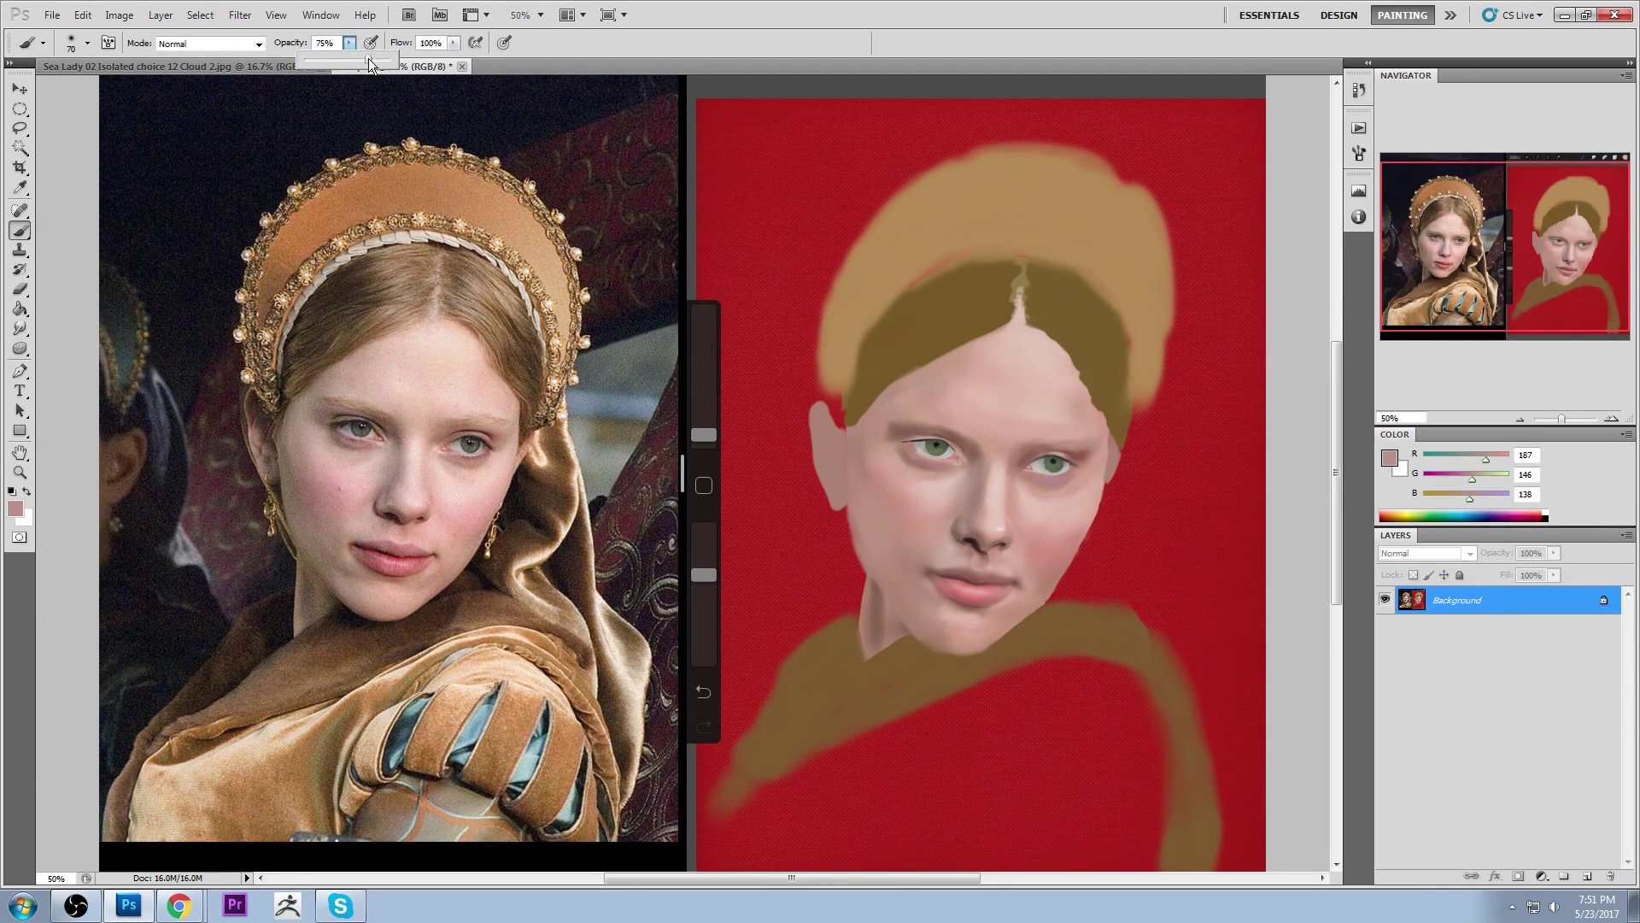
left_click(1291, 264)
key("]")
key("]")
key("]")
left_click(1019, 589, "alt")
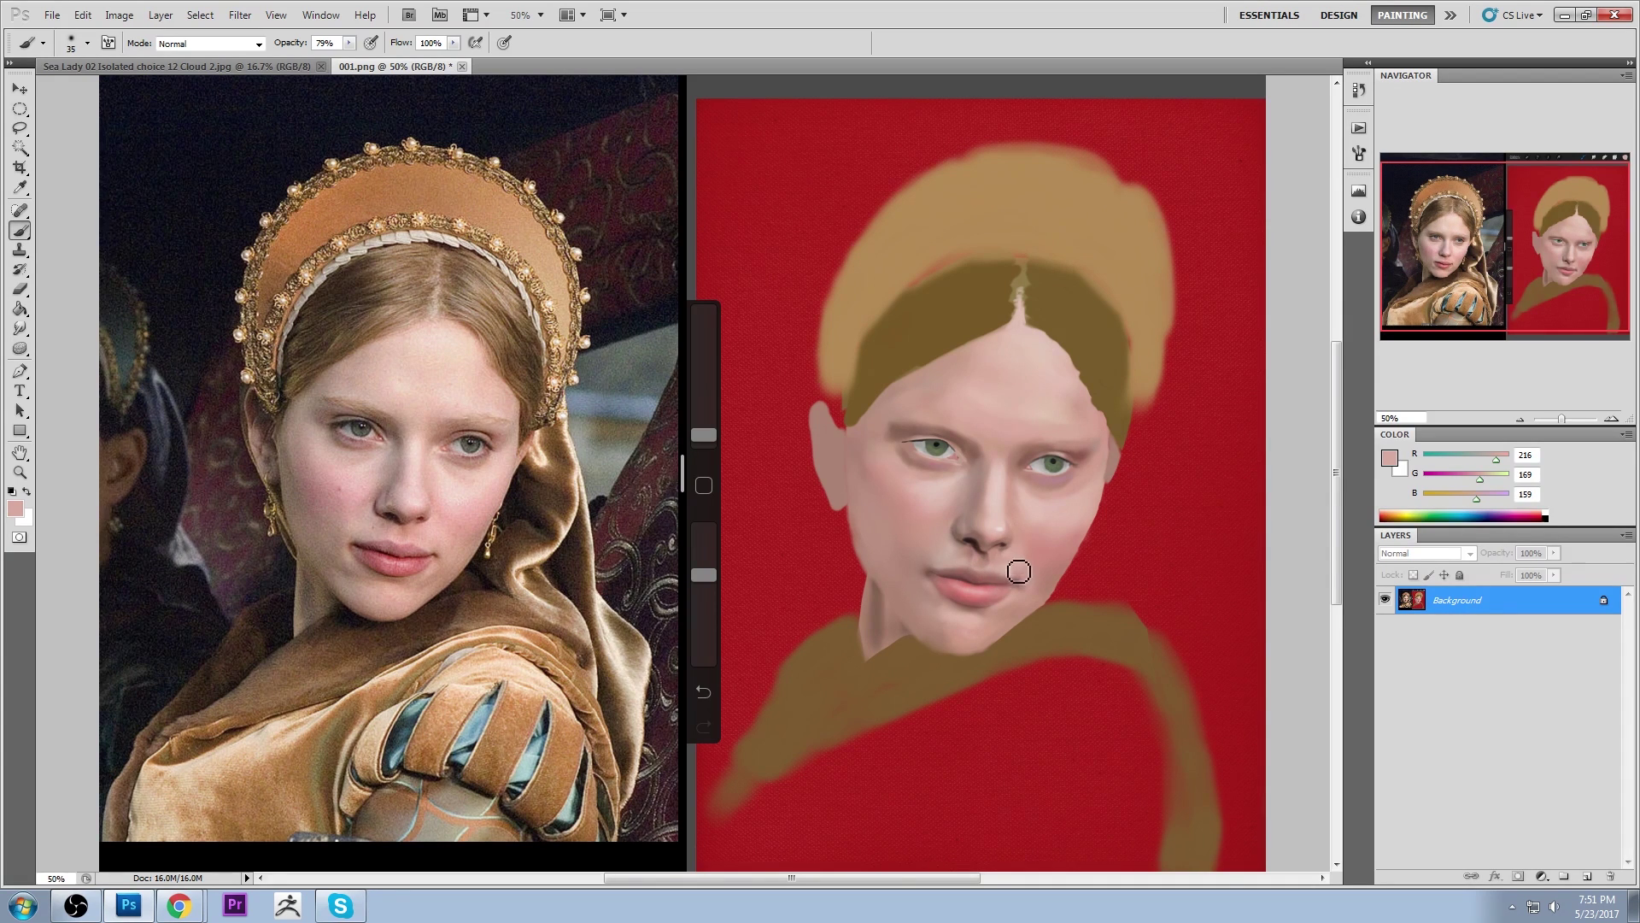
Reduce the brush to 35 px and sample the dark line between the lips
key("[")
key("[")
key("[")
key("[")
key("[")
key("[")
key("[")
left_click(985, 579, "alt")
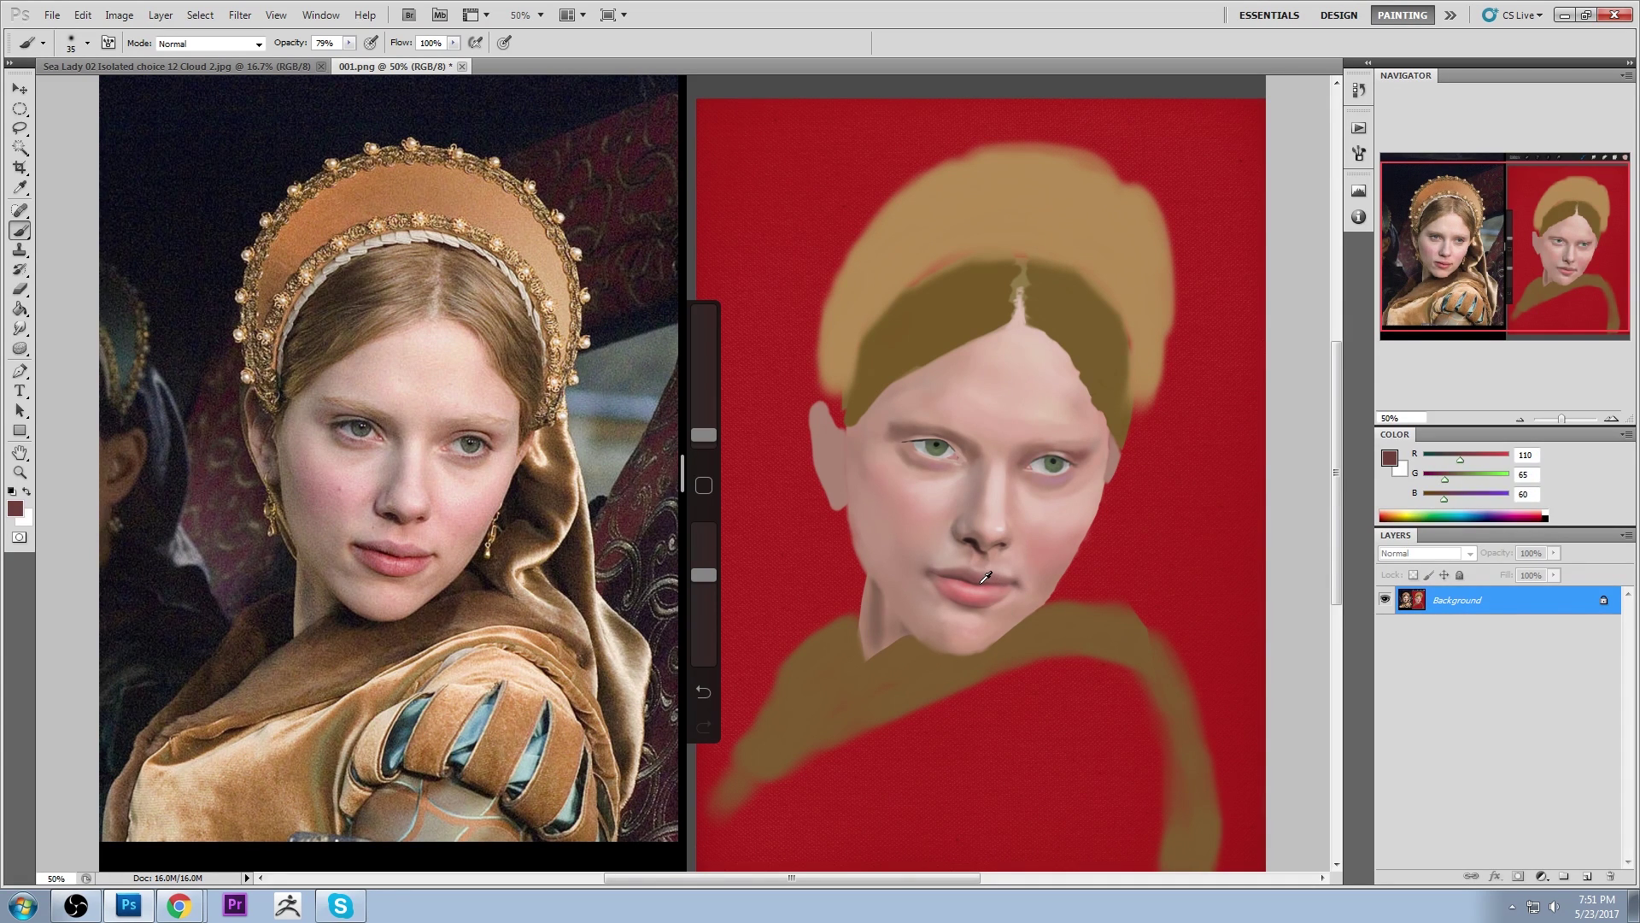
Set the foreground color to a very dark red, RGB 69, 18, 18, and paint a test stroke on the red background
left_click(1390, 459)
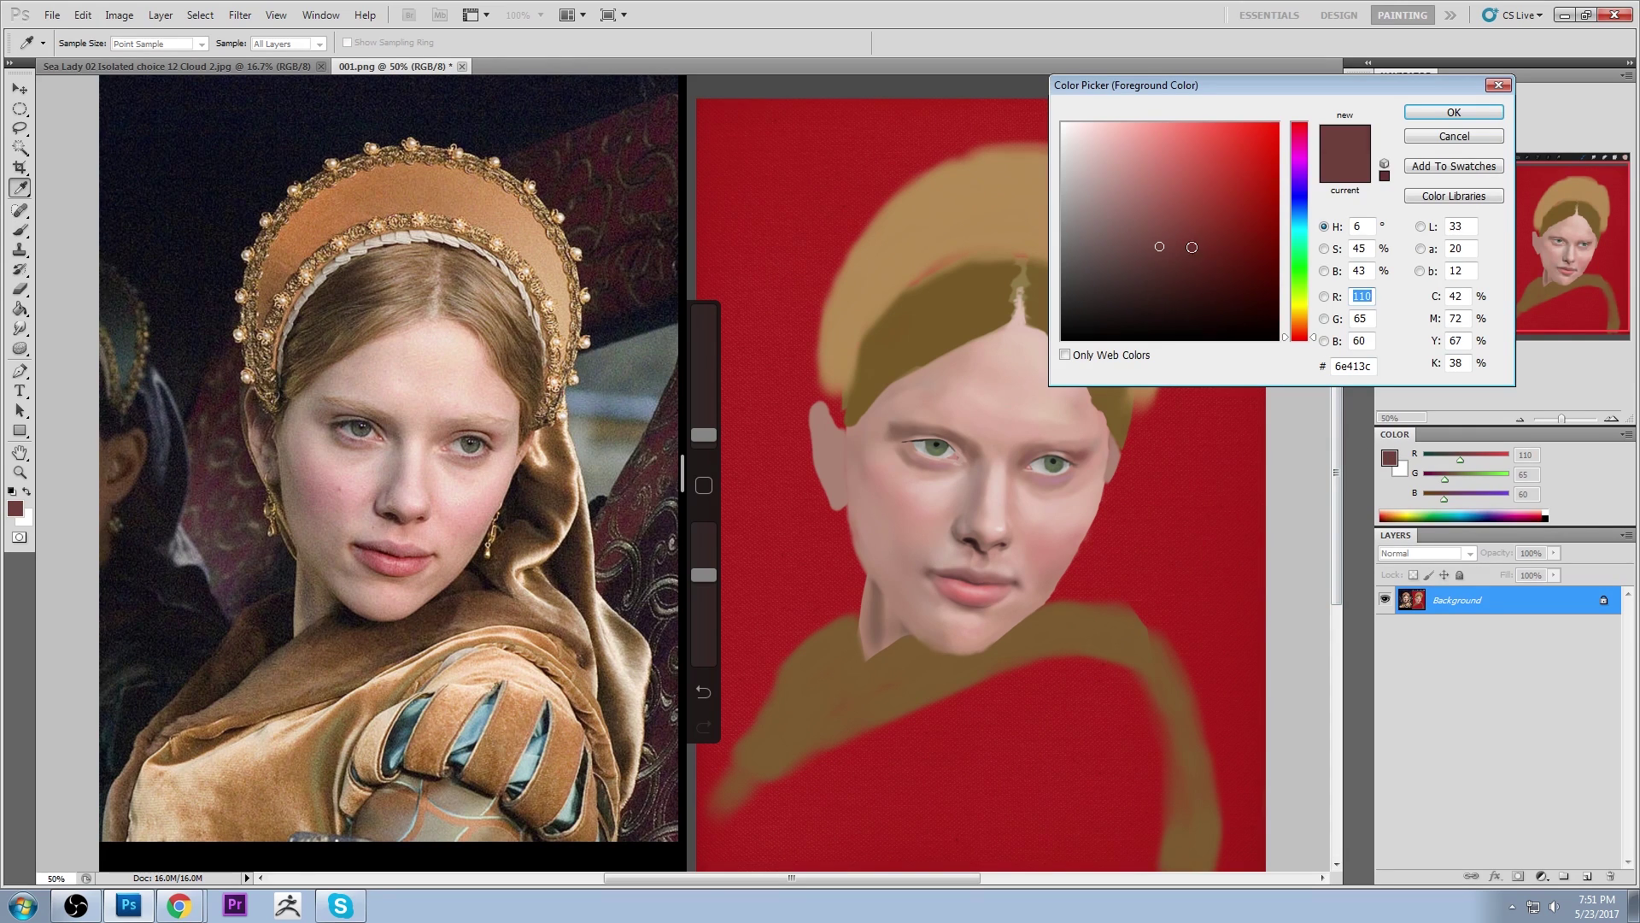
left_click_drag(1192, 247, 1216, 267)
left_click_drag(1313, 339, 1314, 341)
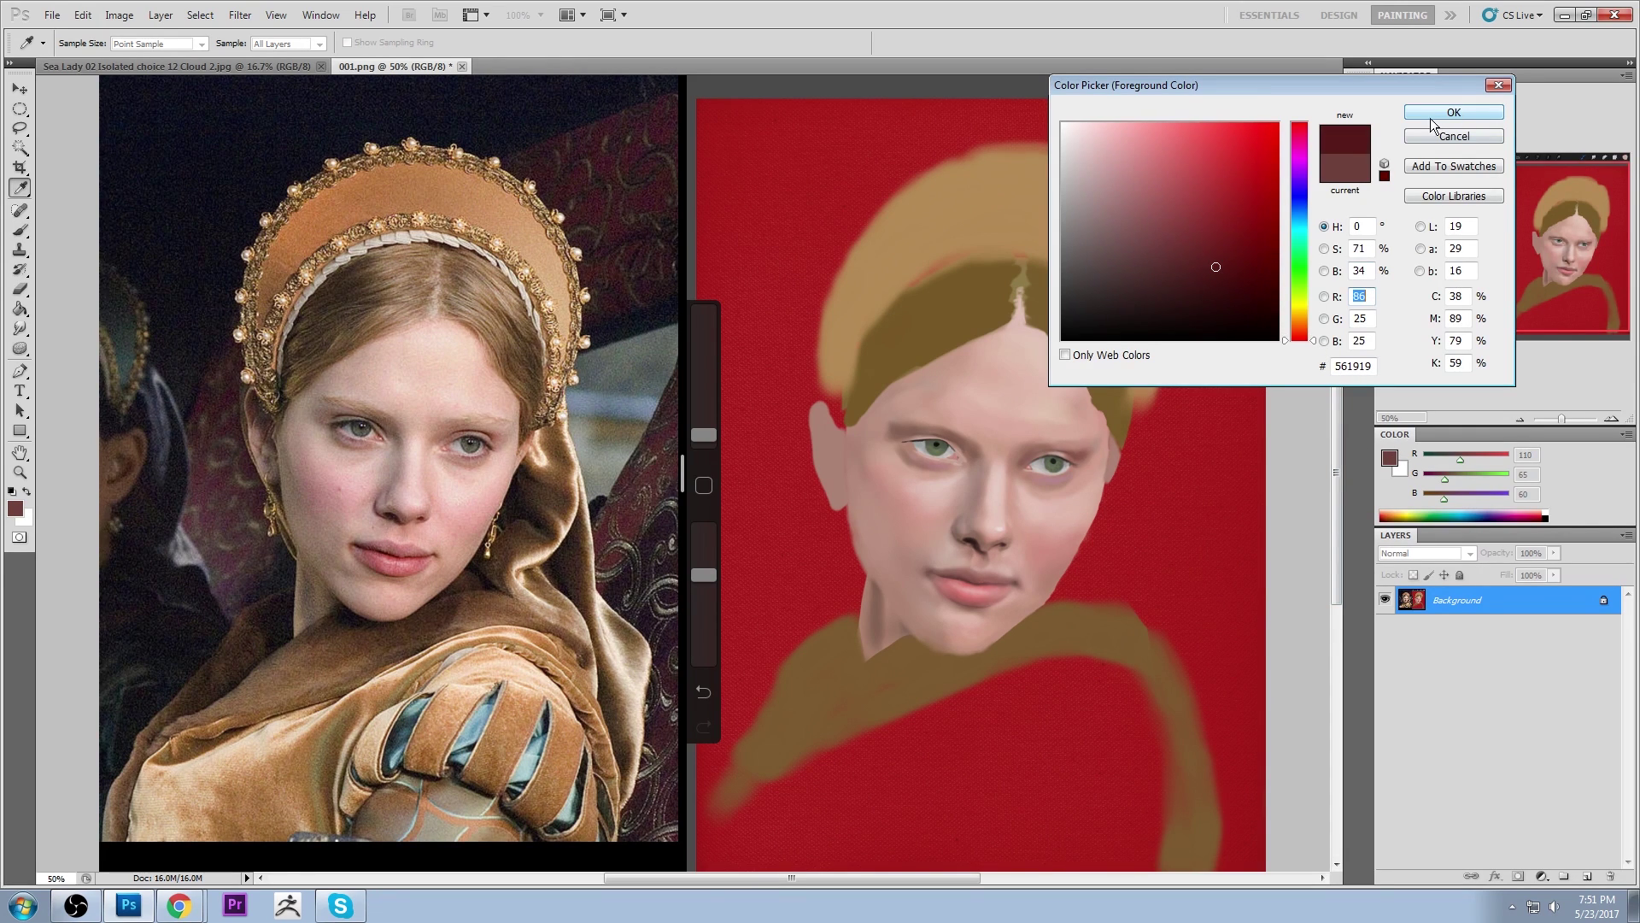
left_click(1222, 280)
left_click(1454, 112)
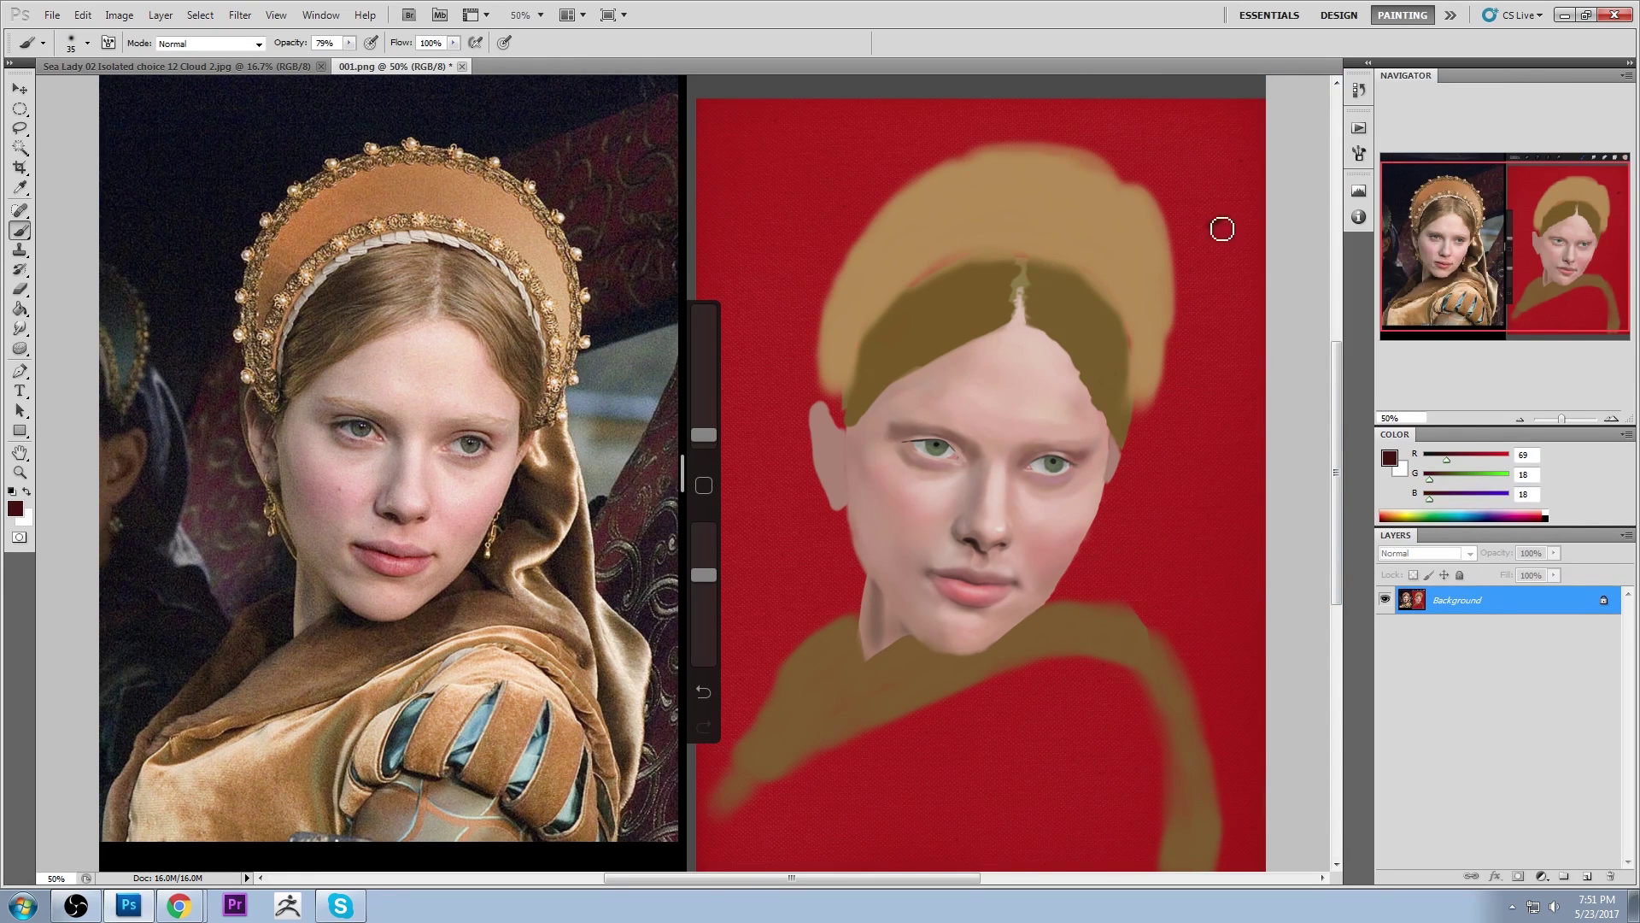
left_click_drag(1222, 227, 1207, 226)
Darken the parting line and corners of the mouth with a 10 px brush in the dark red
key("ctrl+space")
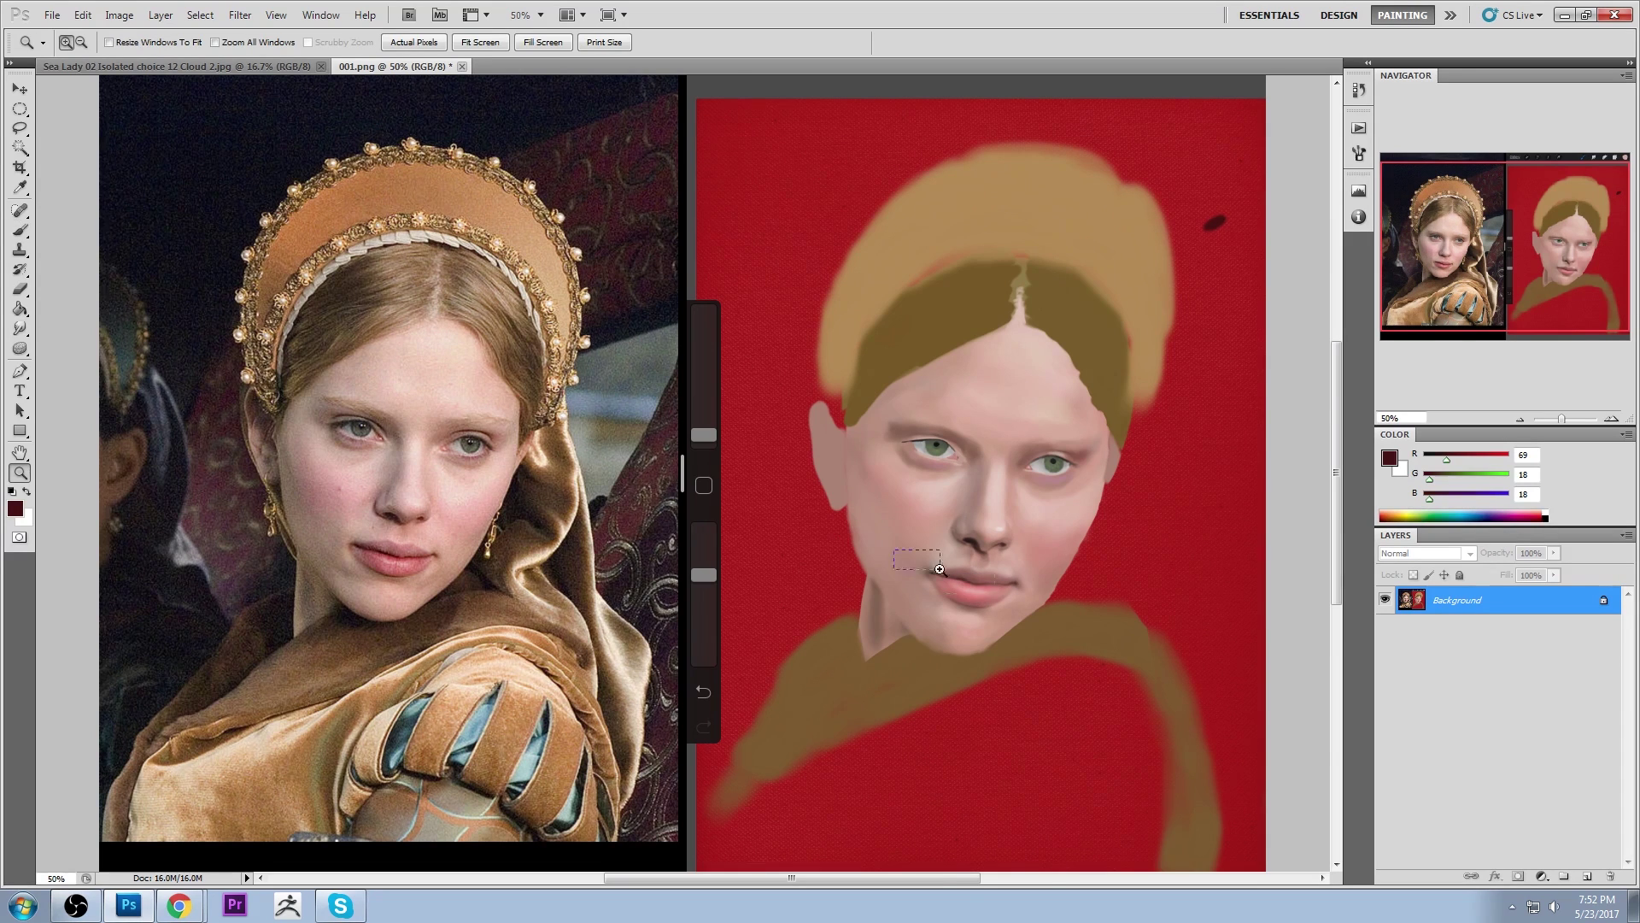
left_click_drag(897, 539, 1050, 635)
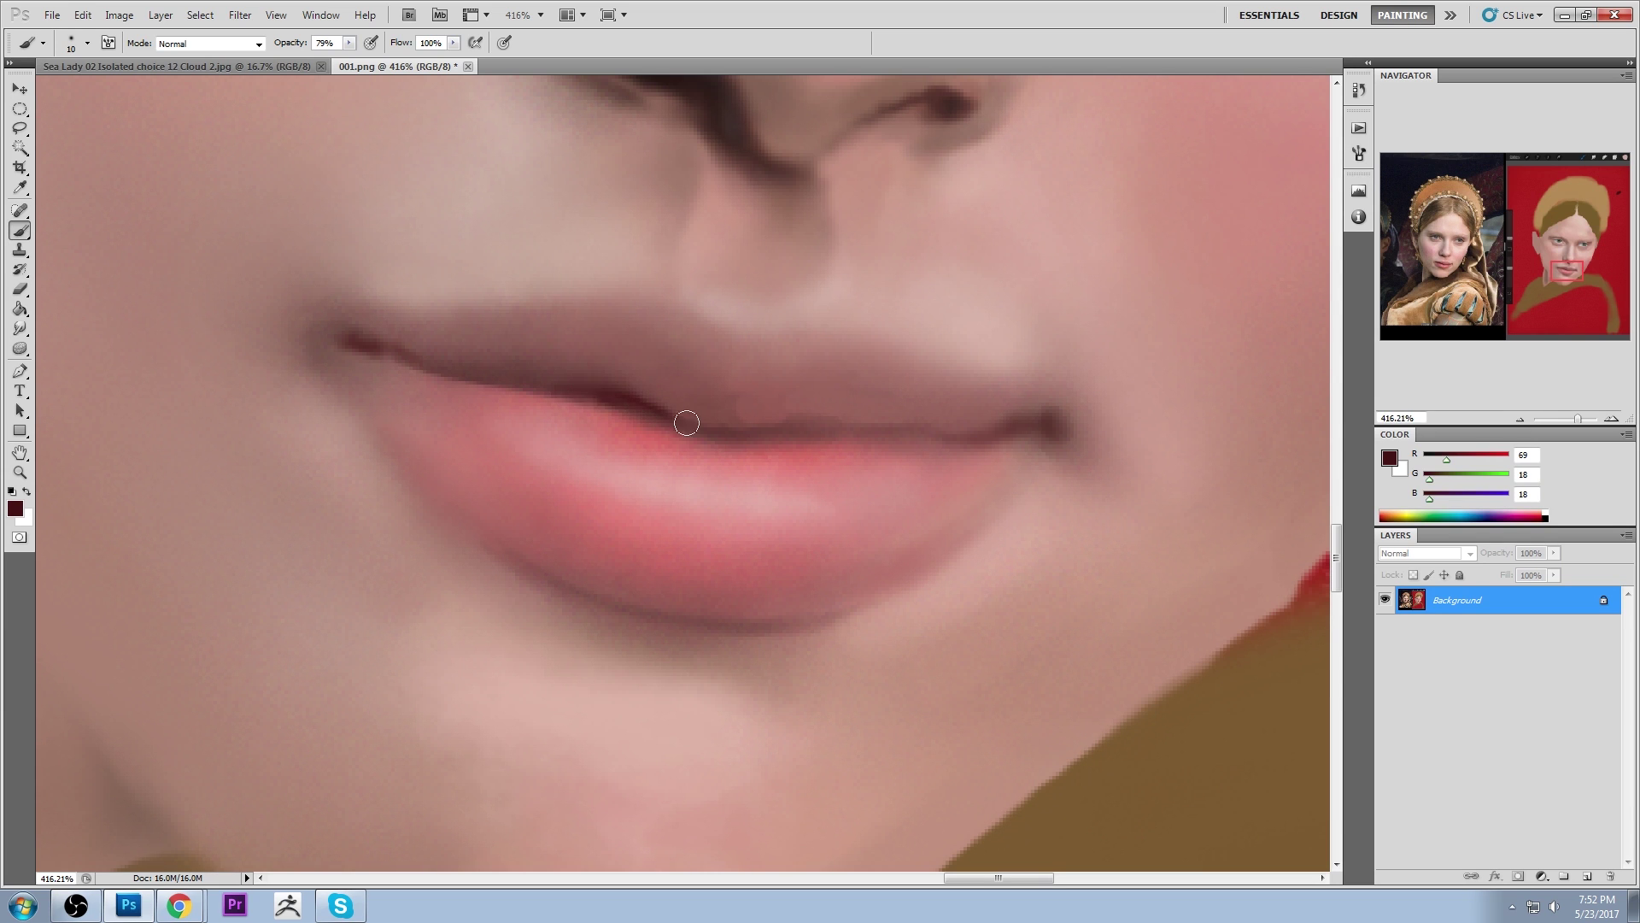
key("ctrl+0")
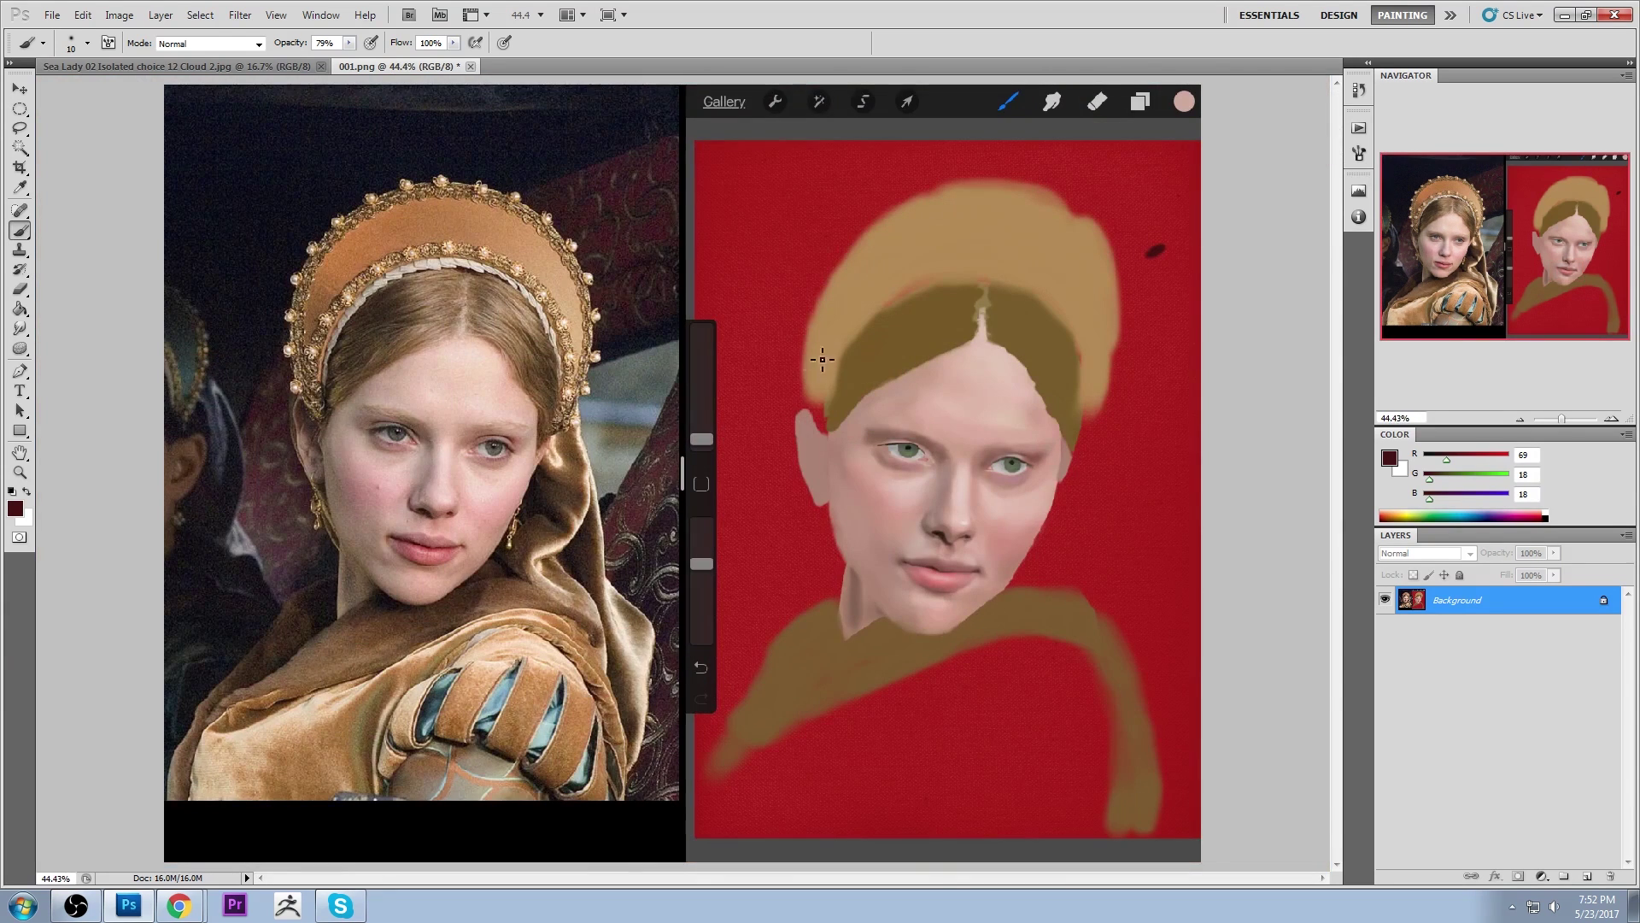
key("ctrl+plus")
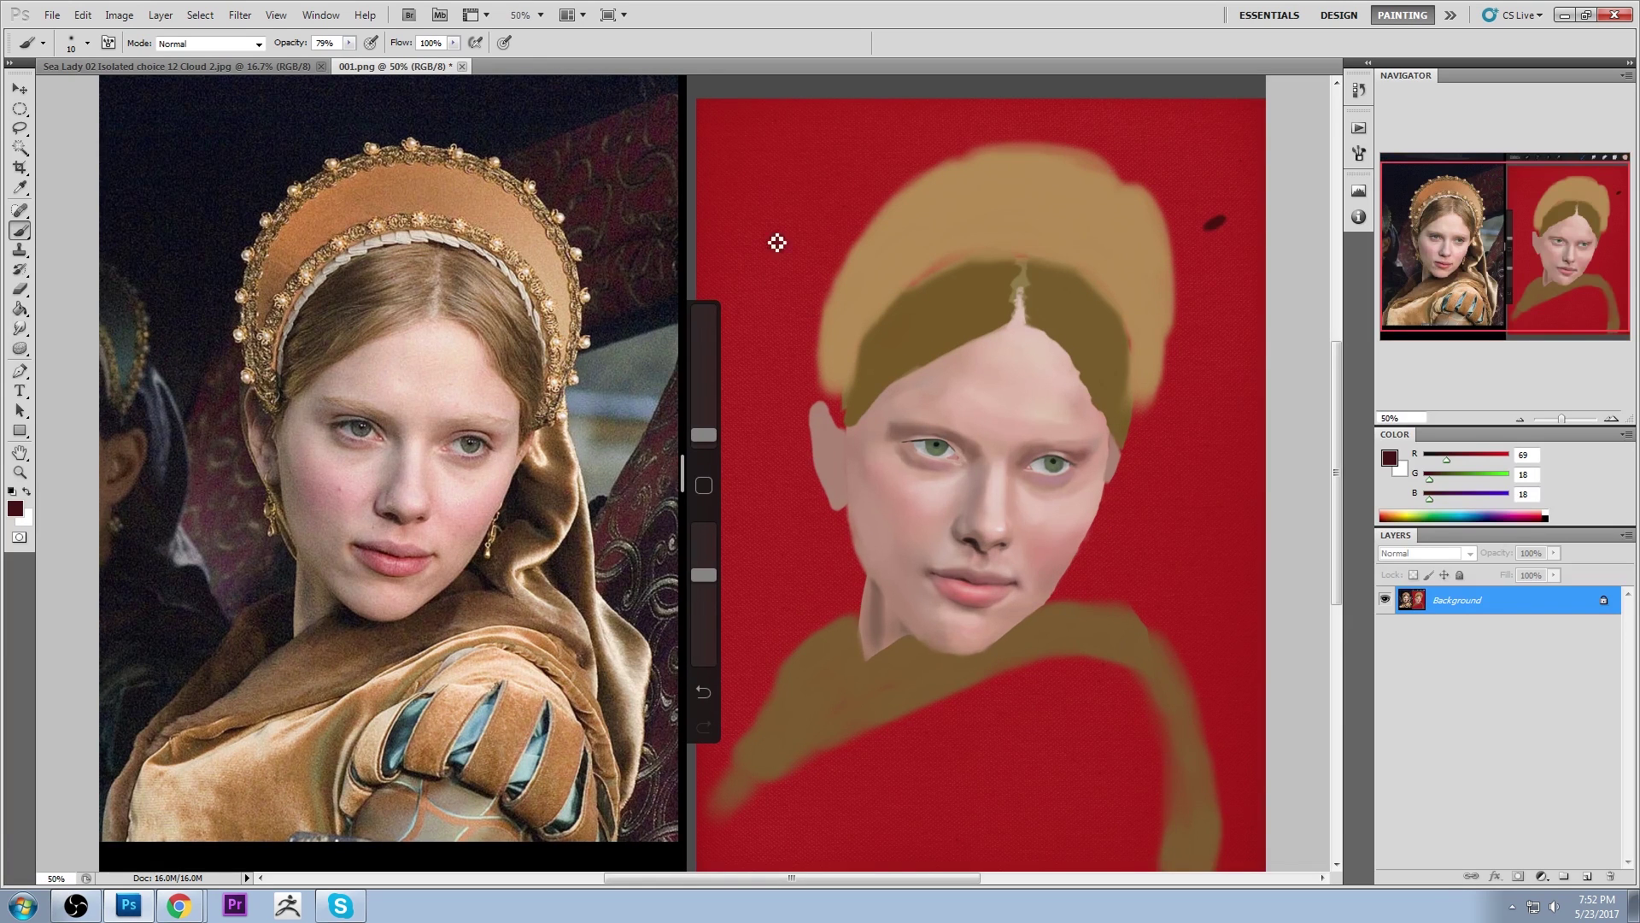
Smudge the lip edges near the mouth corner at 8% strength, and return to the brush at 50 px
key("bracketright")
key("bracketright")
key("bracketright")
left_click_drag(20, 329, 77, 370)
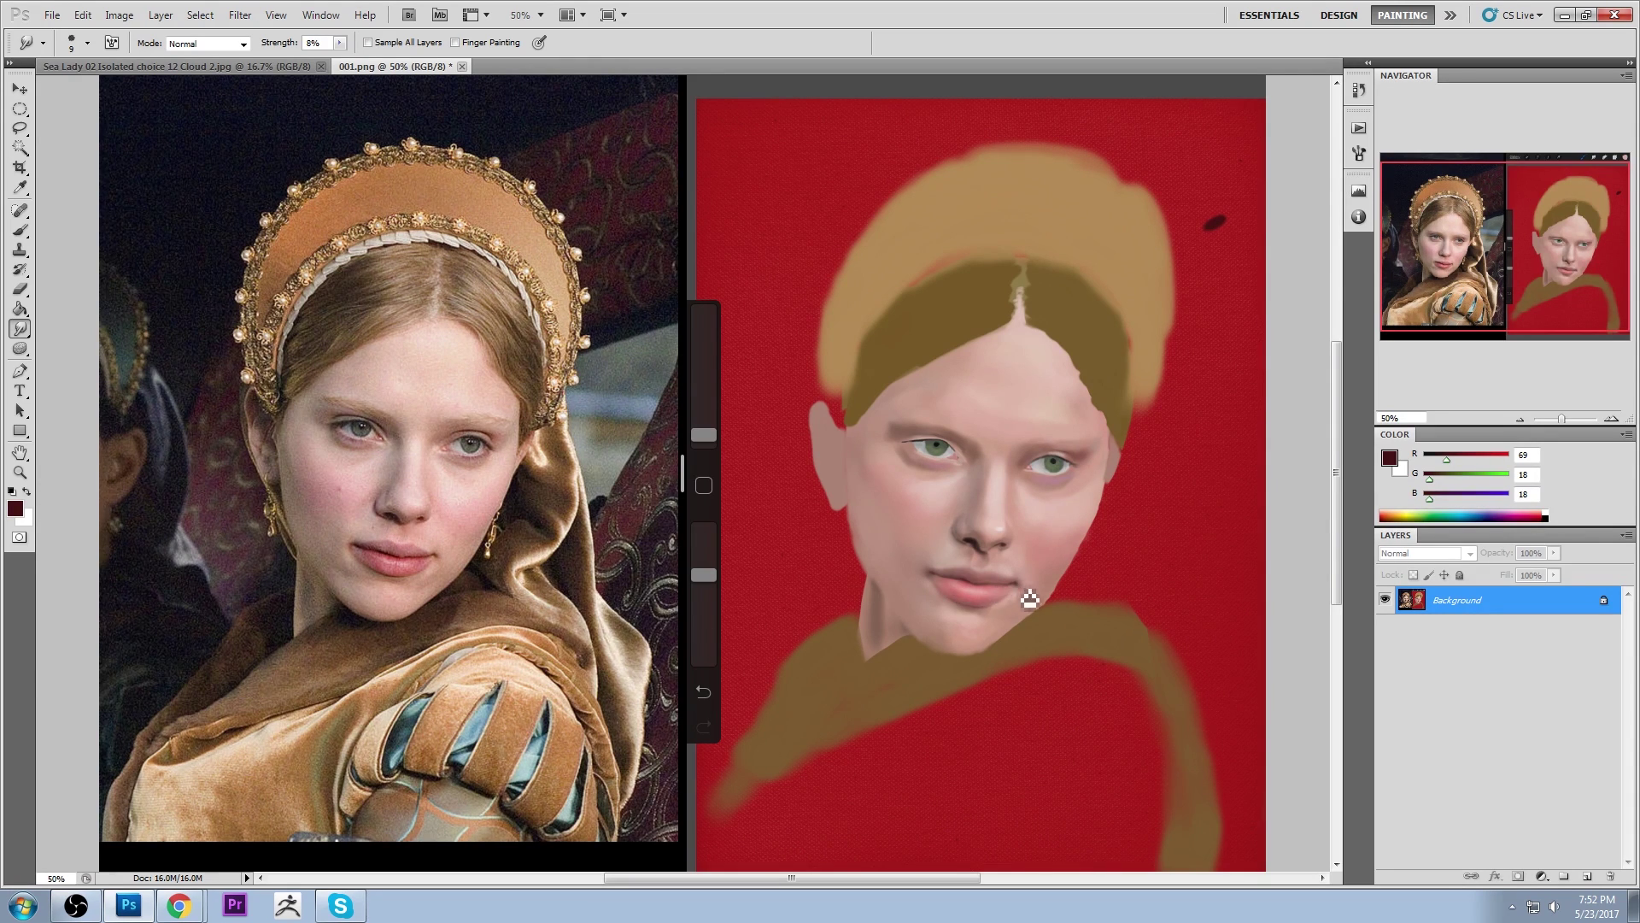
key("b")
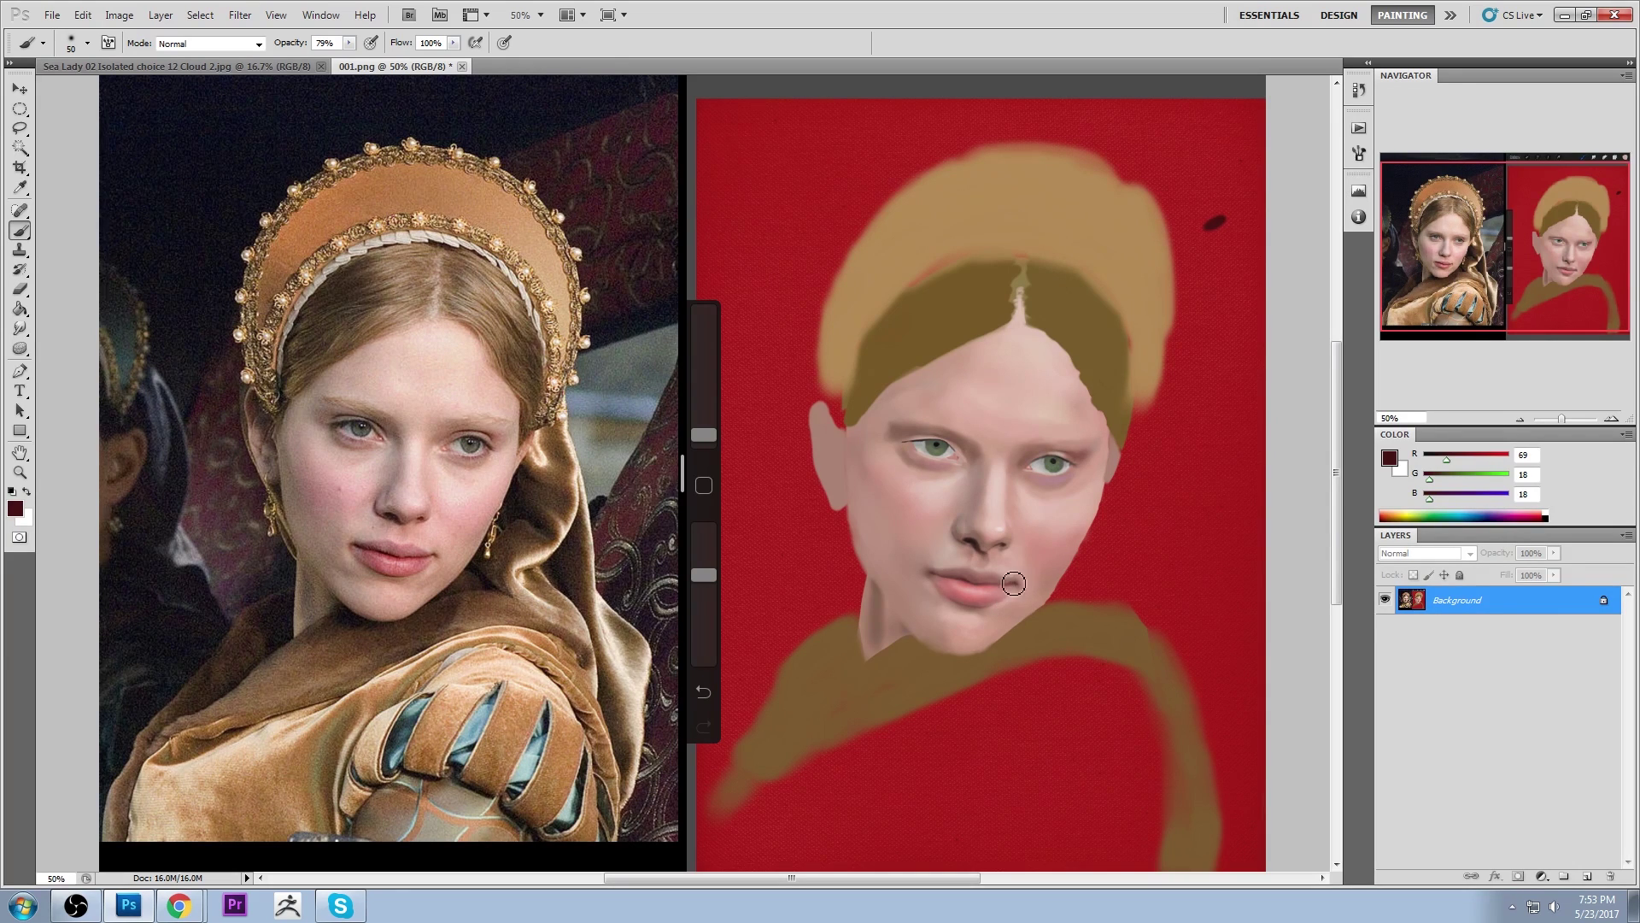
Sample the skin tone above the mouth corner and enlarge the soft brush to 150 px
key("bracketright")
left_click(1011, 569, "alt")
key("bracketright")
key("bracketright")
key("bracketright")
key("bracketright")
key("bracketright")
key("bracketright")
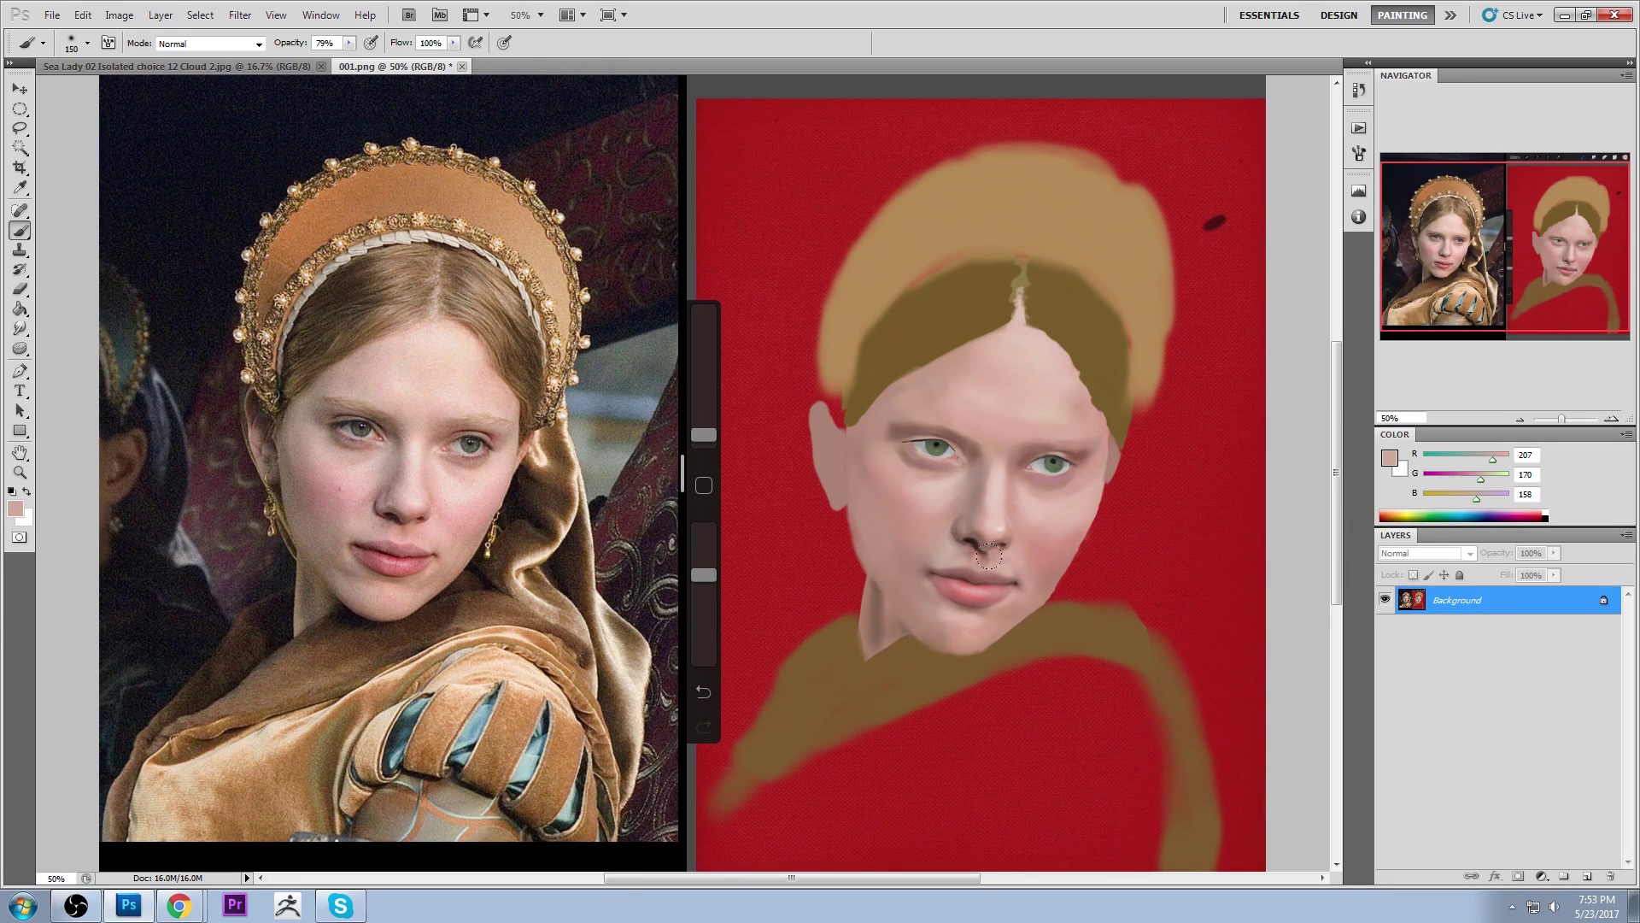
Lower the brush opacity to 46%, dab sampled skin tone above the upper lip, and sample the light cheek beside the nose
left_click(1006, 563, "alt")
left_click(348, 43)
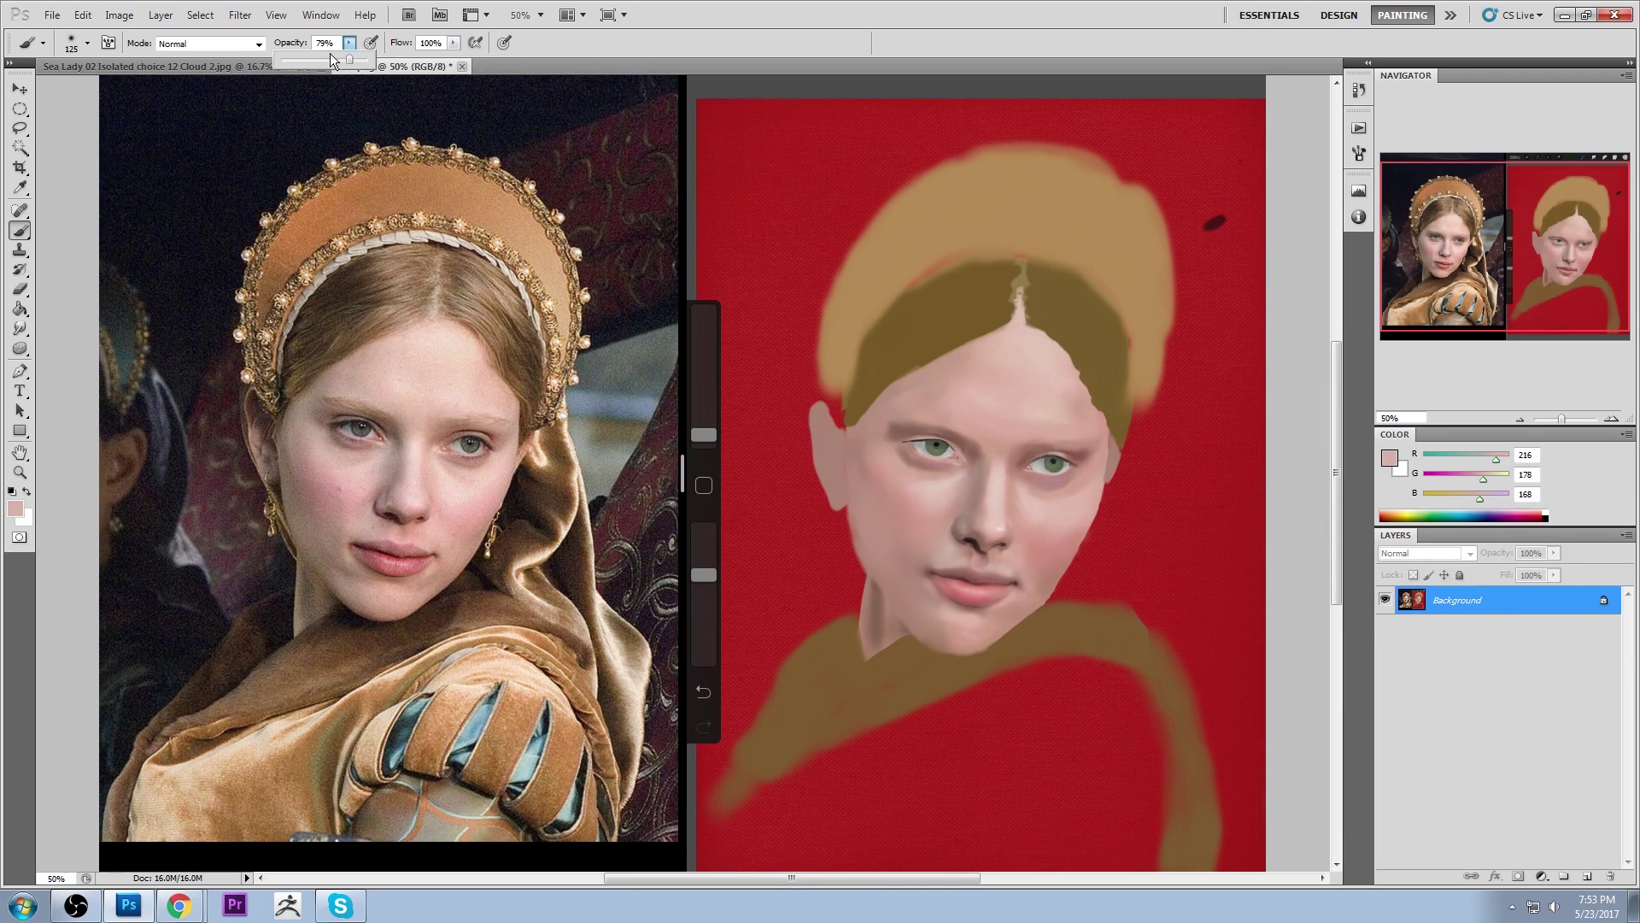
left_click_drag(347, 58, 321, 58)
left_click(993, 566)
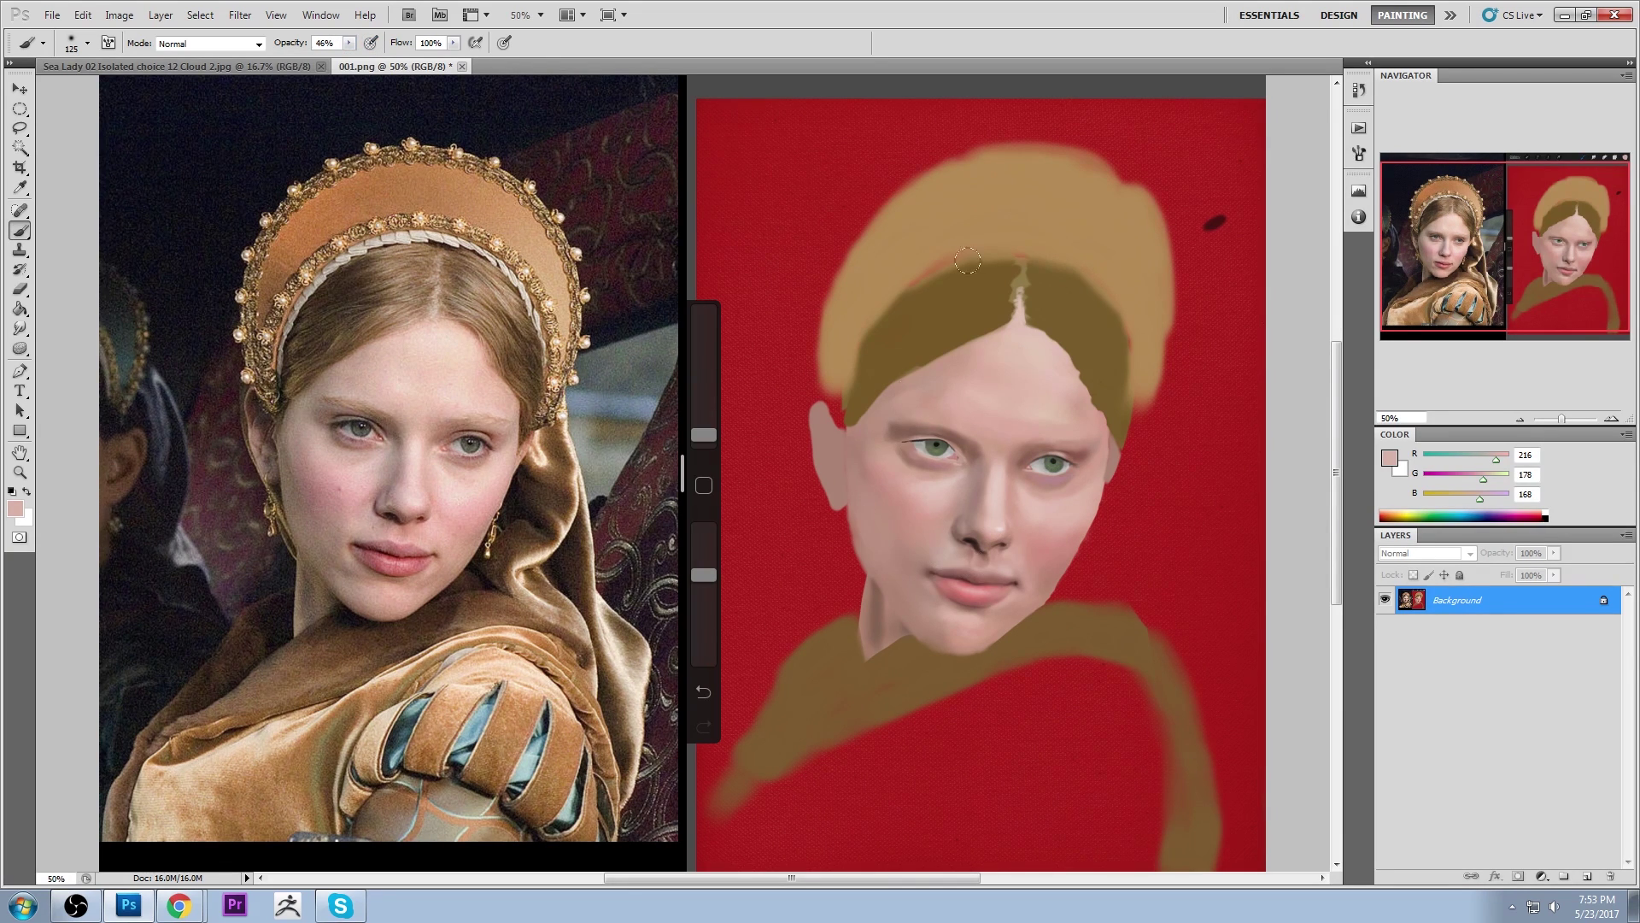
left_click(1017, 591, "alt")
left_click(1010, 525, "alt")
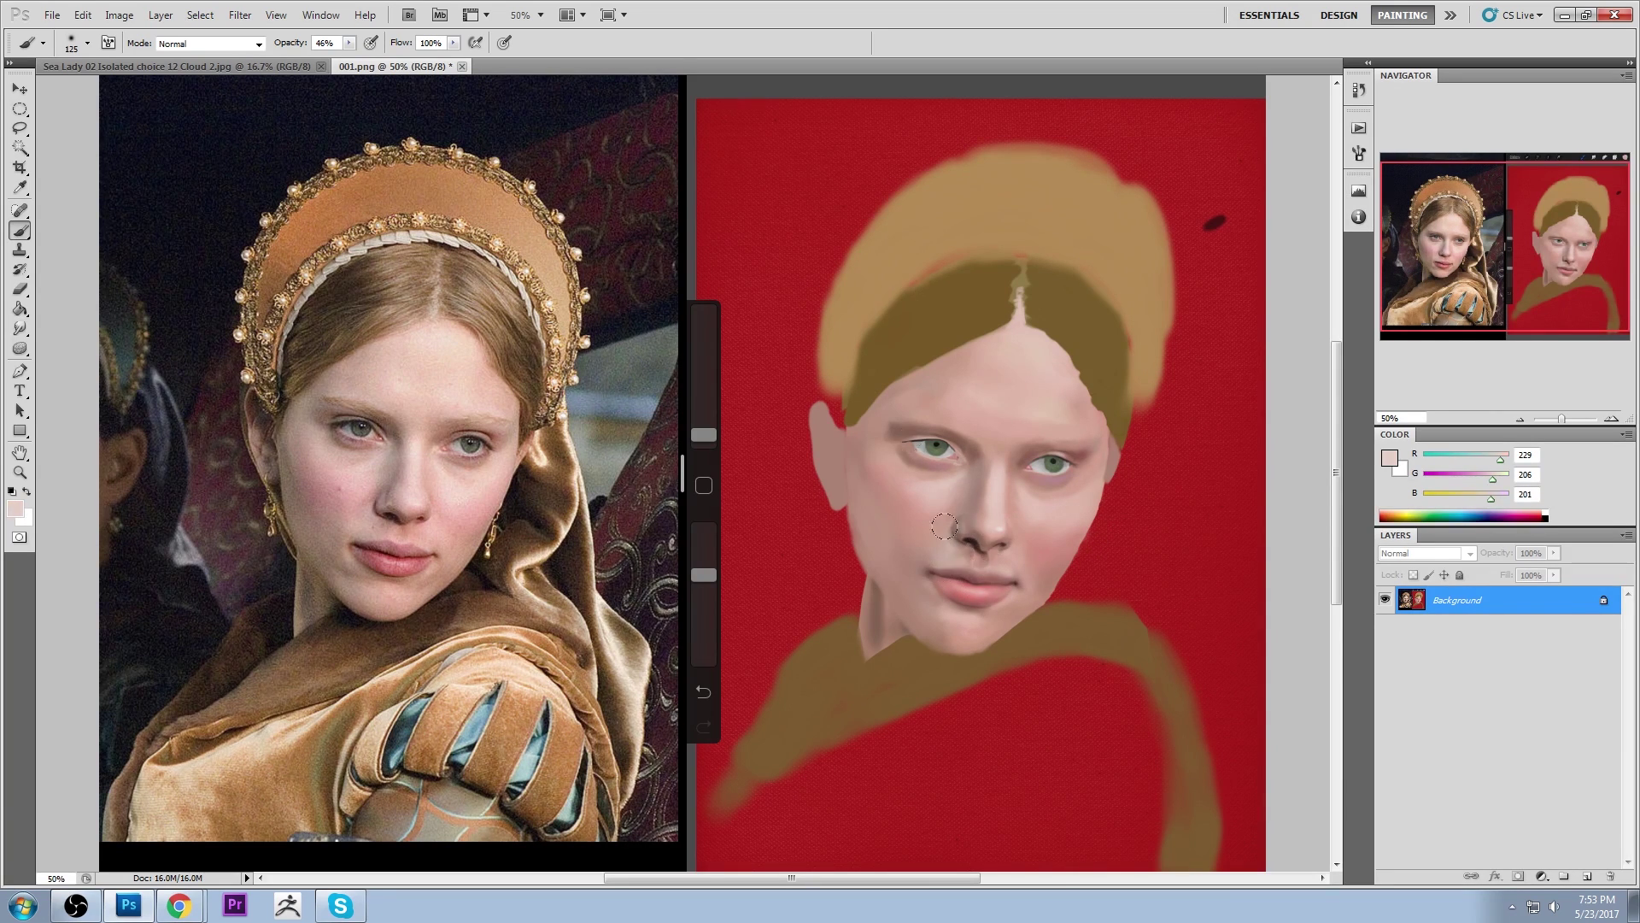
Adjust the soft brush size for the skin around nose and mouth, and switch to a larger Smudge tip at 8% strength
key("bracketleft")
key("bracketleft")
key("bracketleft")
key("bracketright")
key("bracketright")
key("bracketright")
key("bracketright")
key("bracketright")
key("bracketright")
key("ctrl+s")
left_click(19, 328)
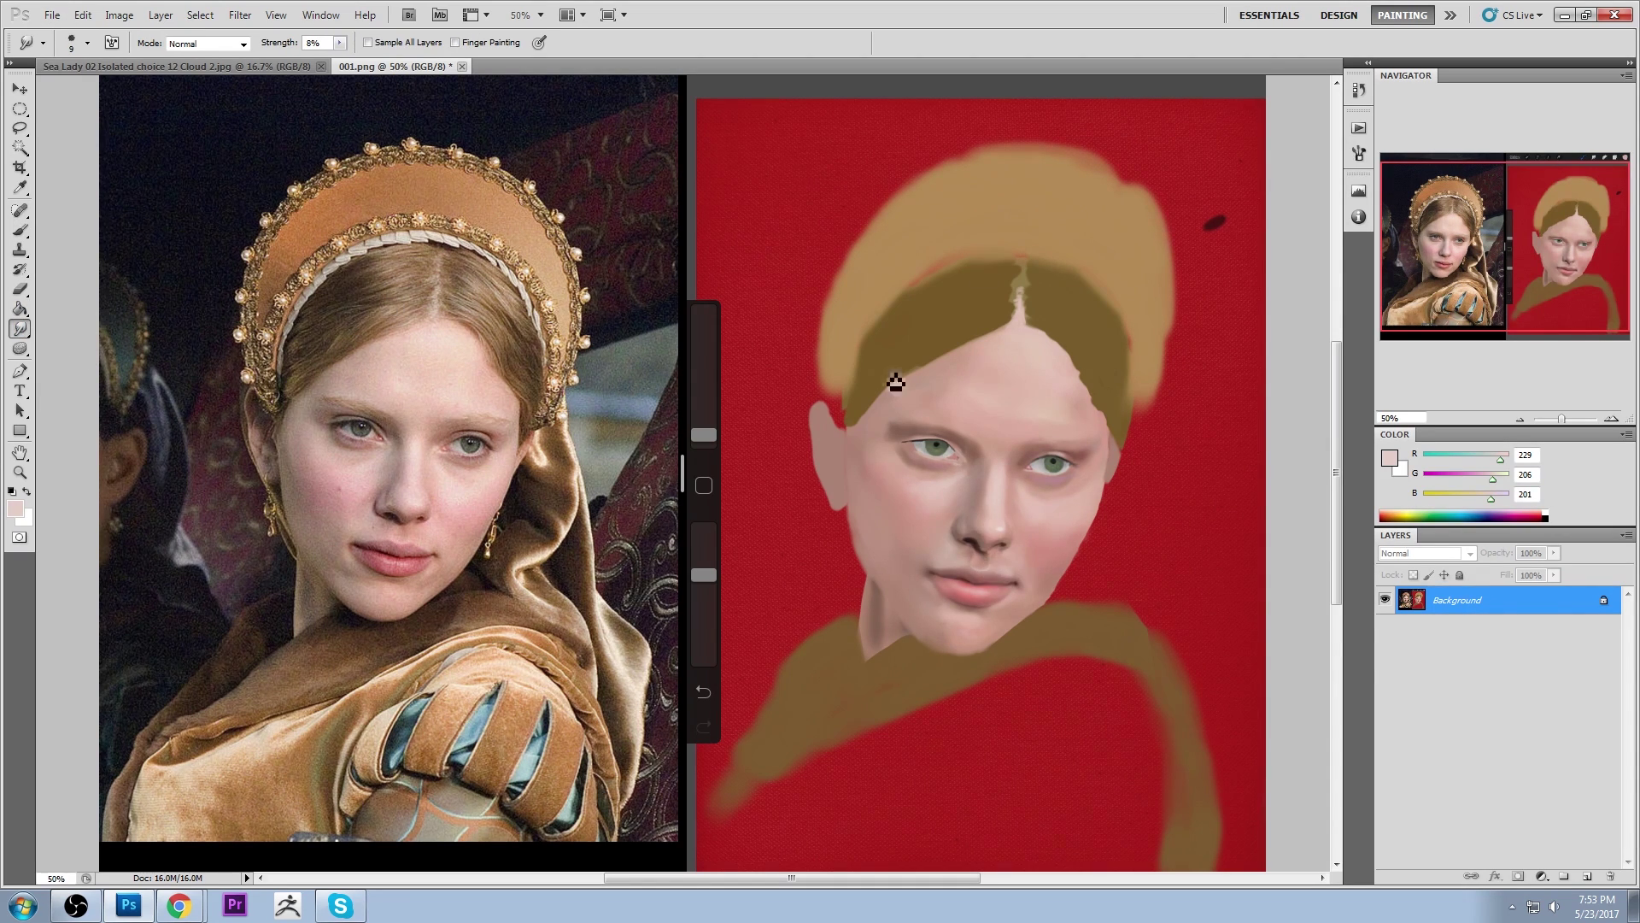
key("bracketright")
key("bracketright")
Switch to a 60 px brush in Darken mode, sampling the skin above the mouth corner and beside the nose tip
key("b")
left_click(1010, 569, "alt")
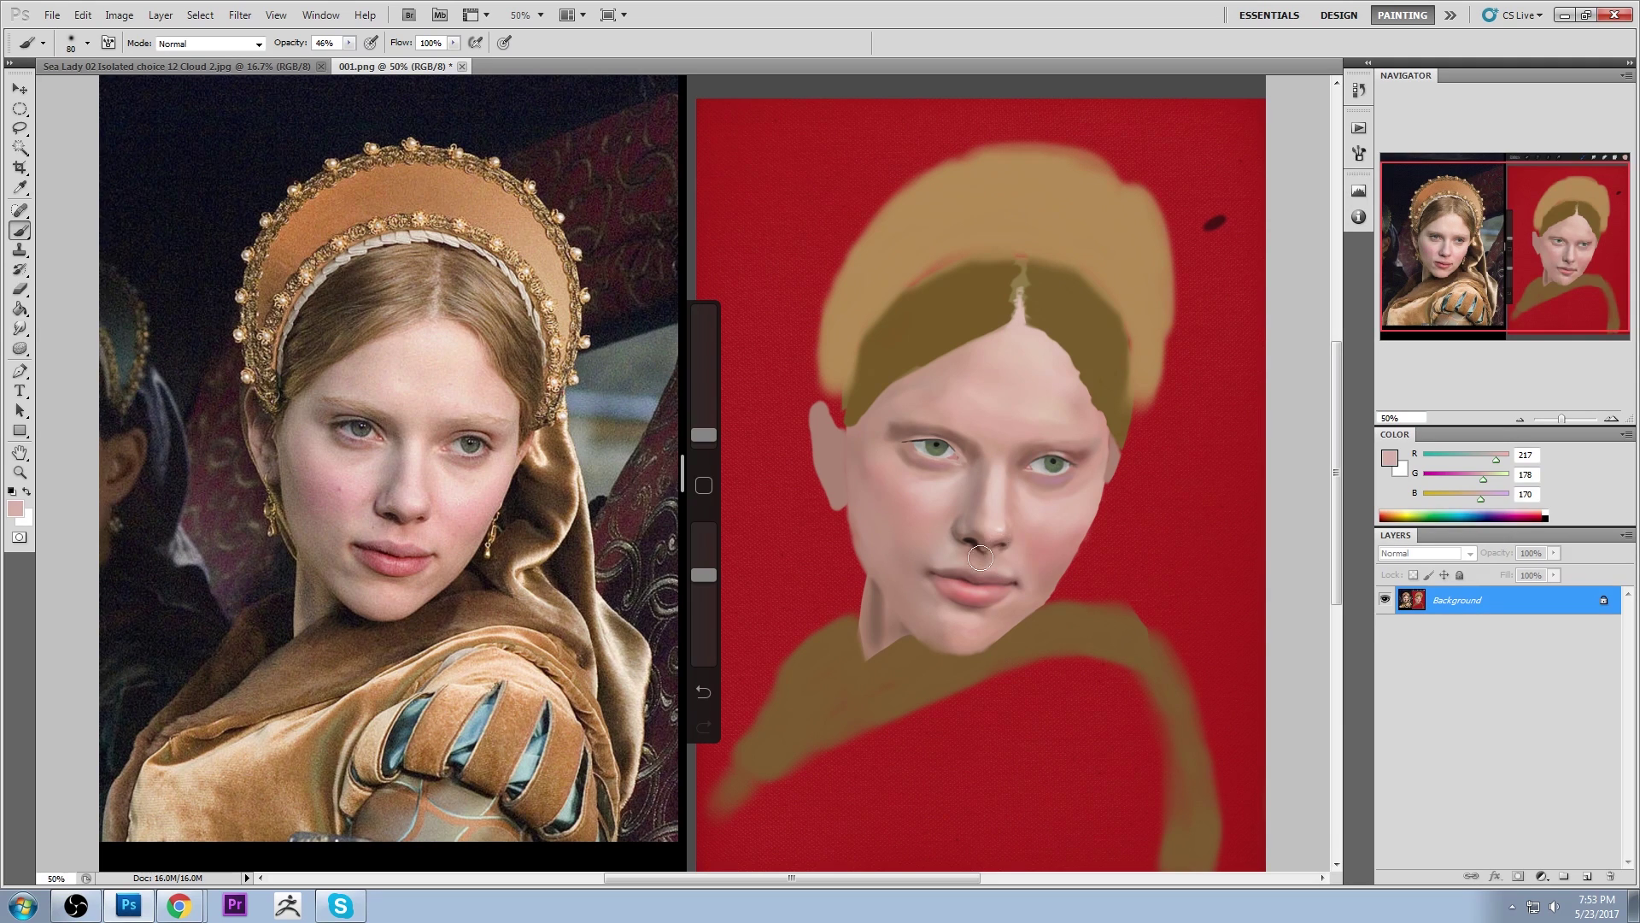
left_click(997, 518, "alt")
left_click(250, 44)
left_click(213, 99)
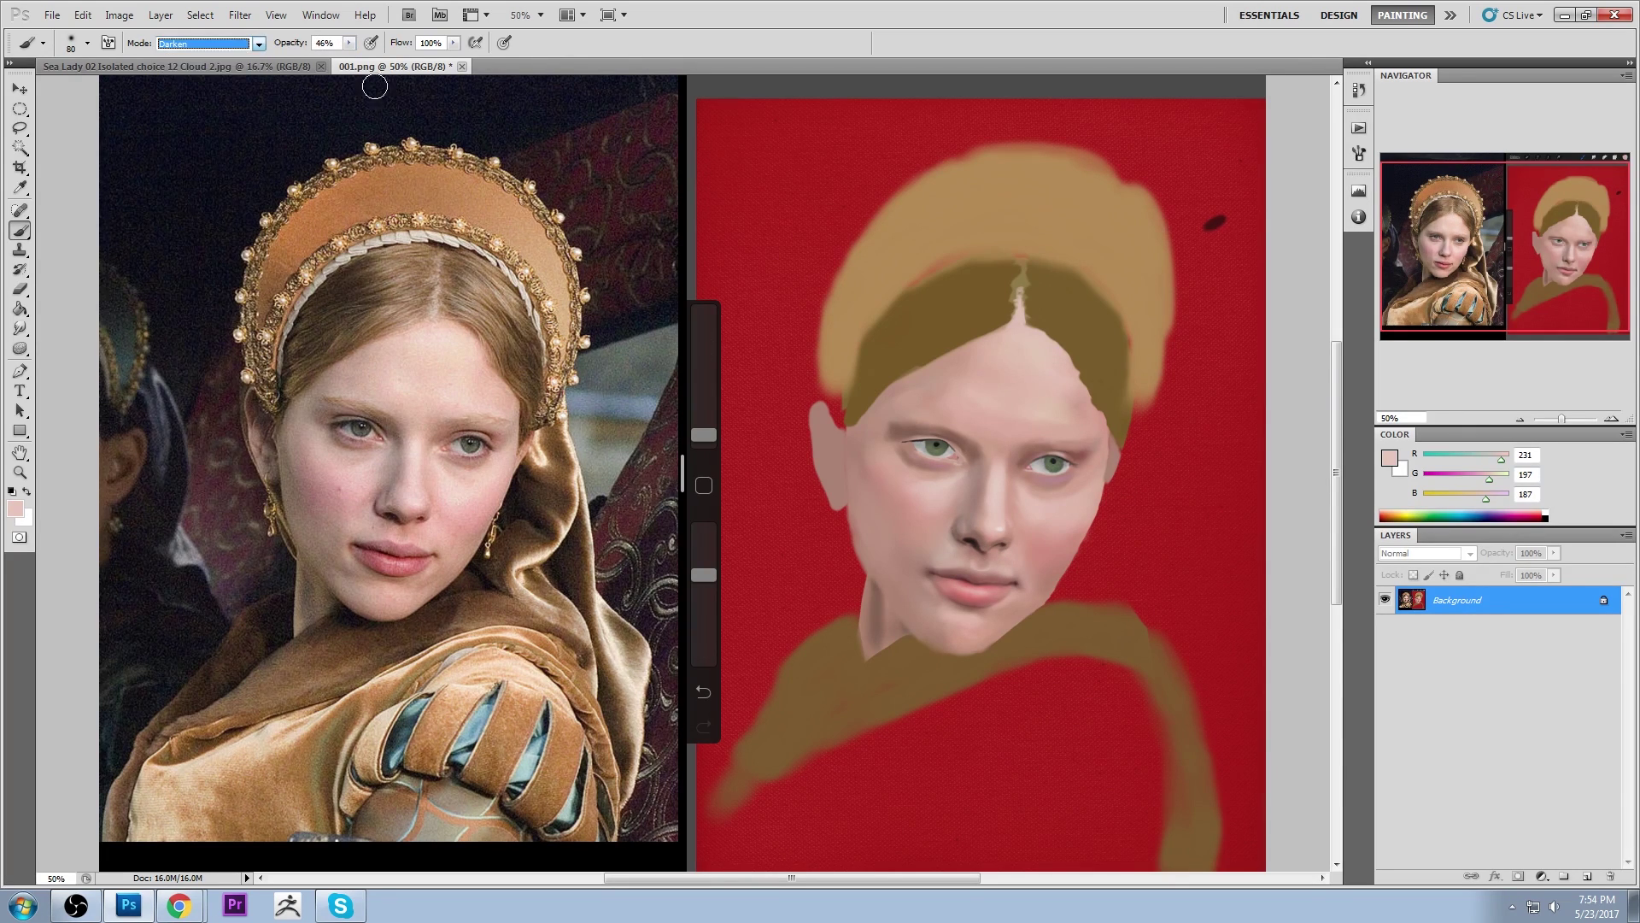
Sample the skin tone above the upper lip, return the brush to Normal mode and raise its opacity to 70%
left_click(998, 564, "alt")
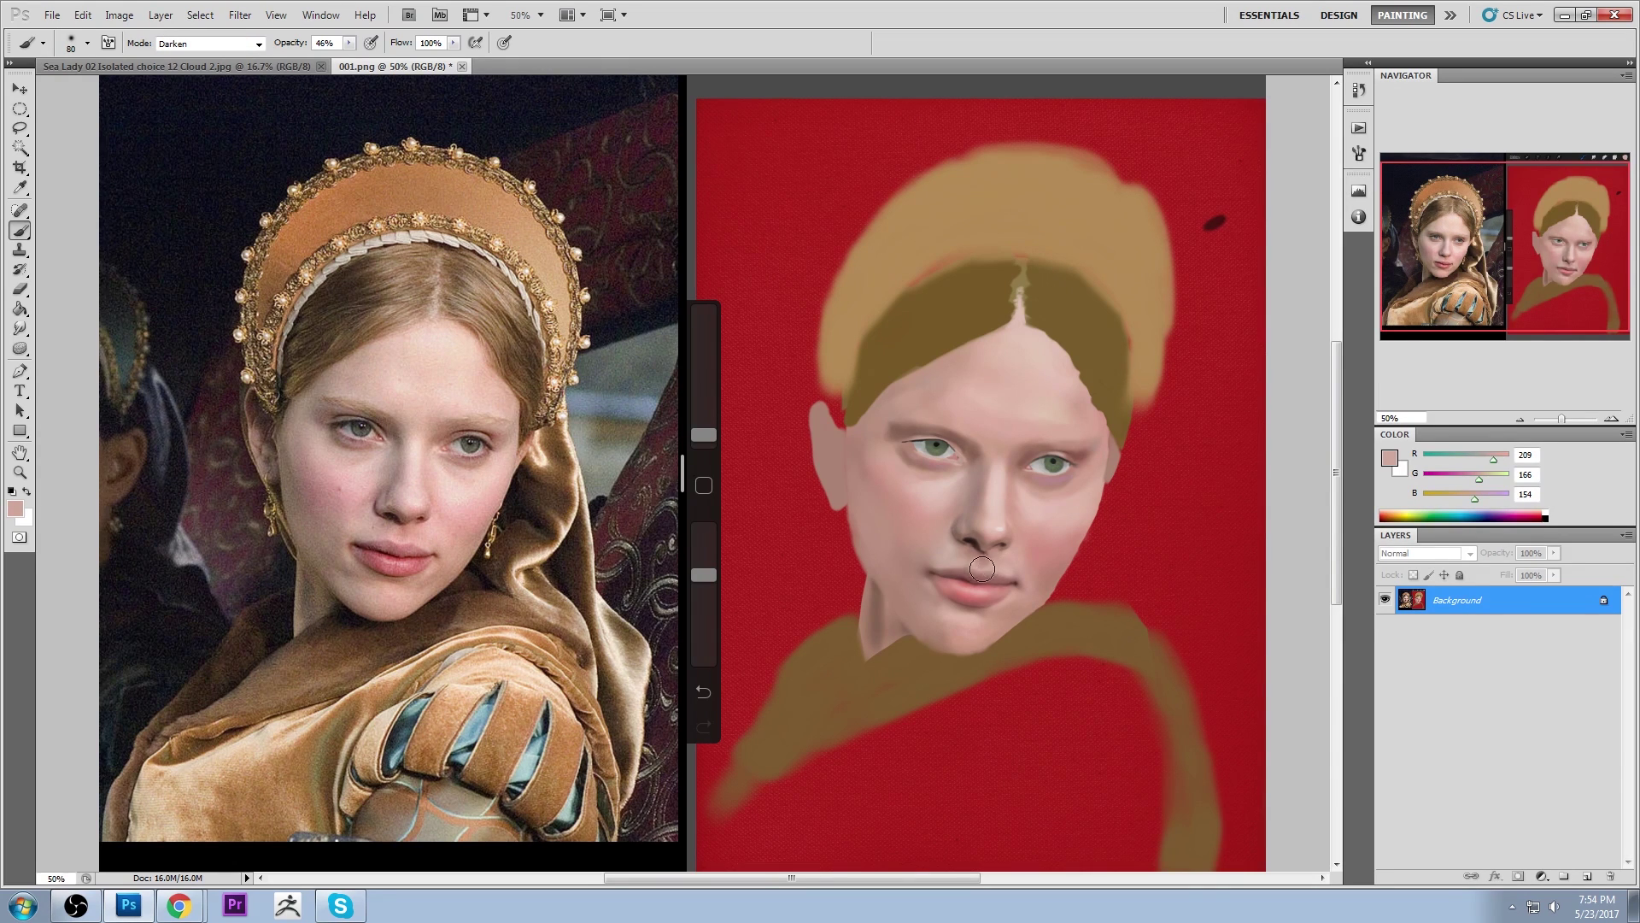
left_click(244, 44)
left_click(238, 56)
left_click(349, 42)
left_click_drag(364, 58, 369, 59)
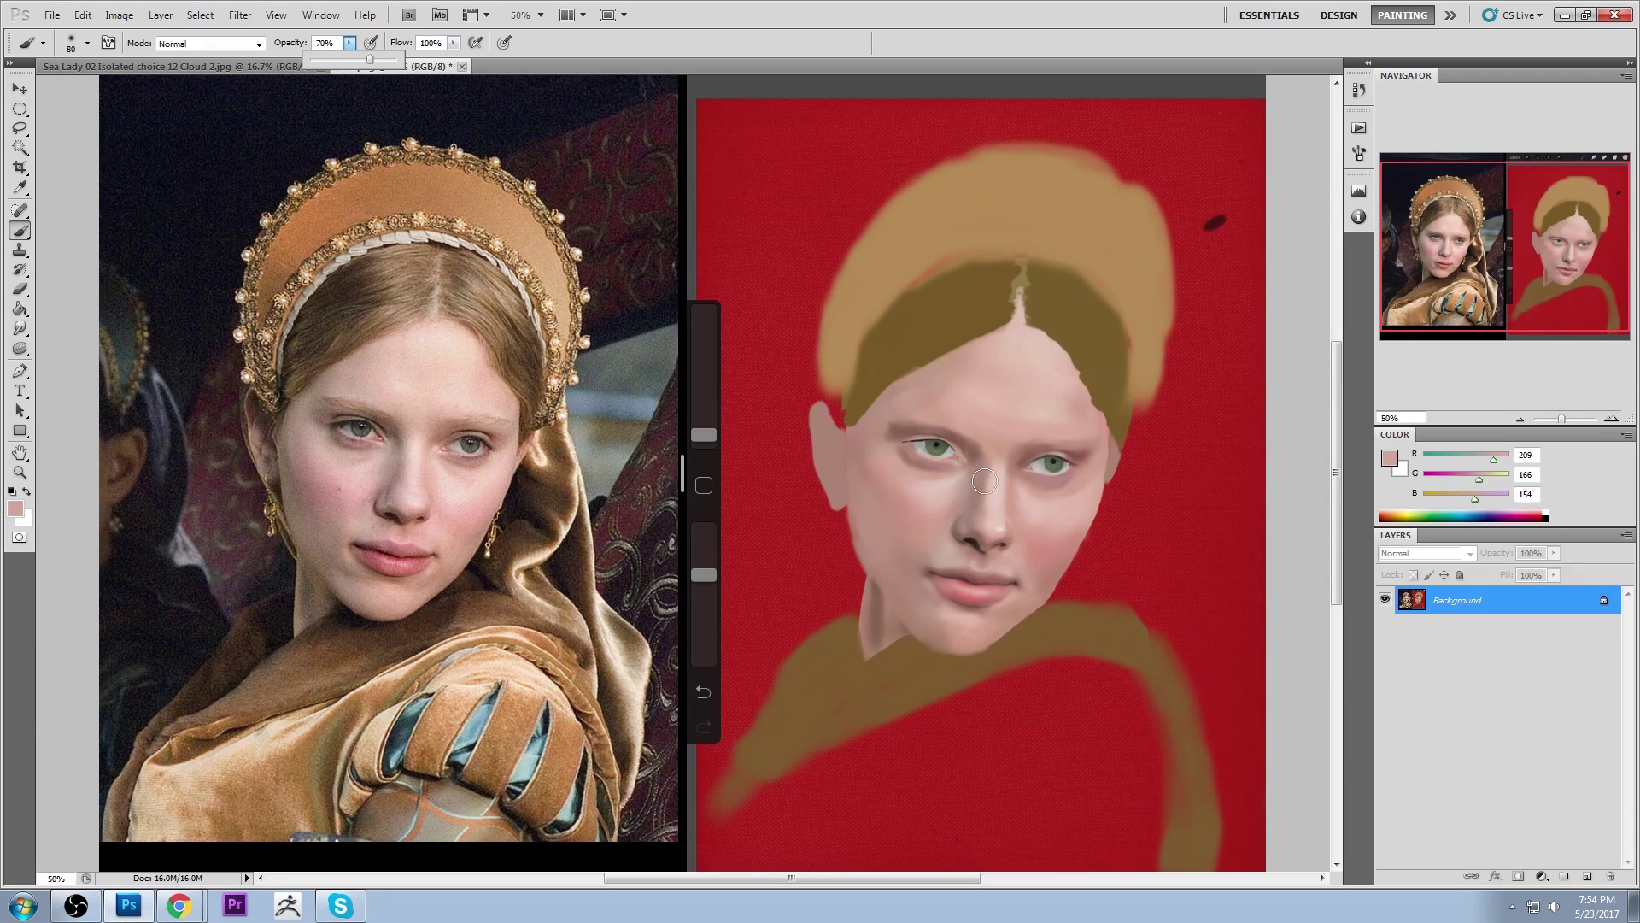
Refine the upper lip's edge with sampled tones and pick up the reddish tone of the lower lip
left_click(976, 569, "alt")
left_click(969, 569, "alt")
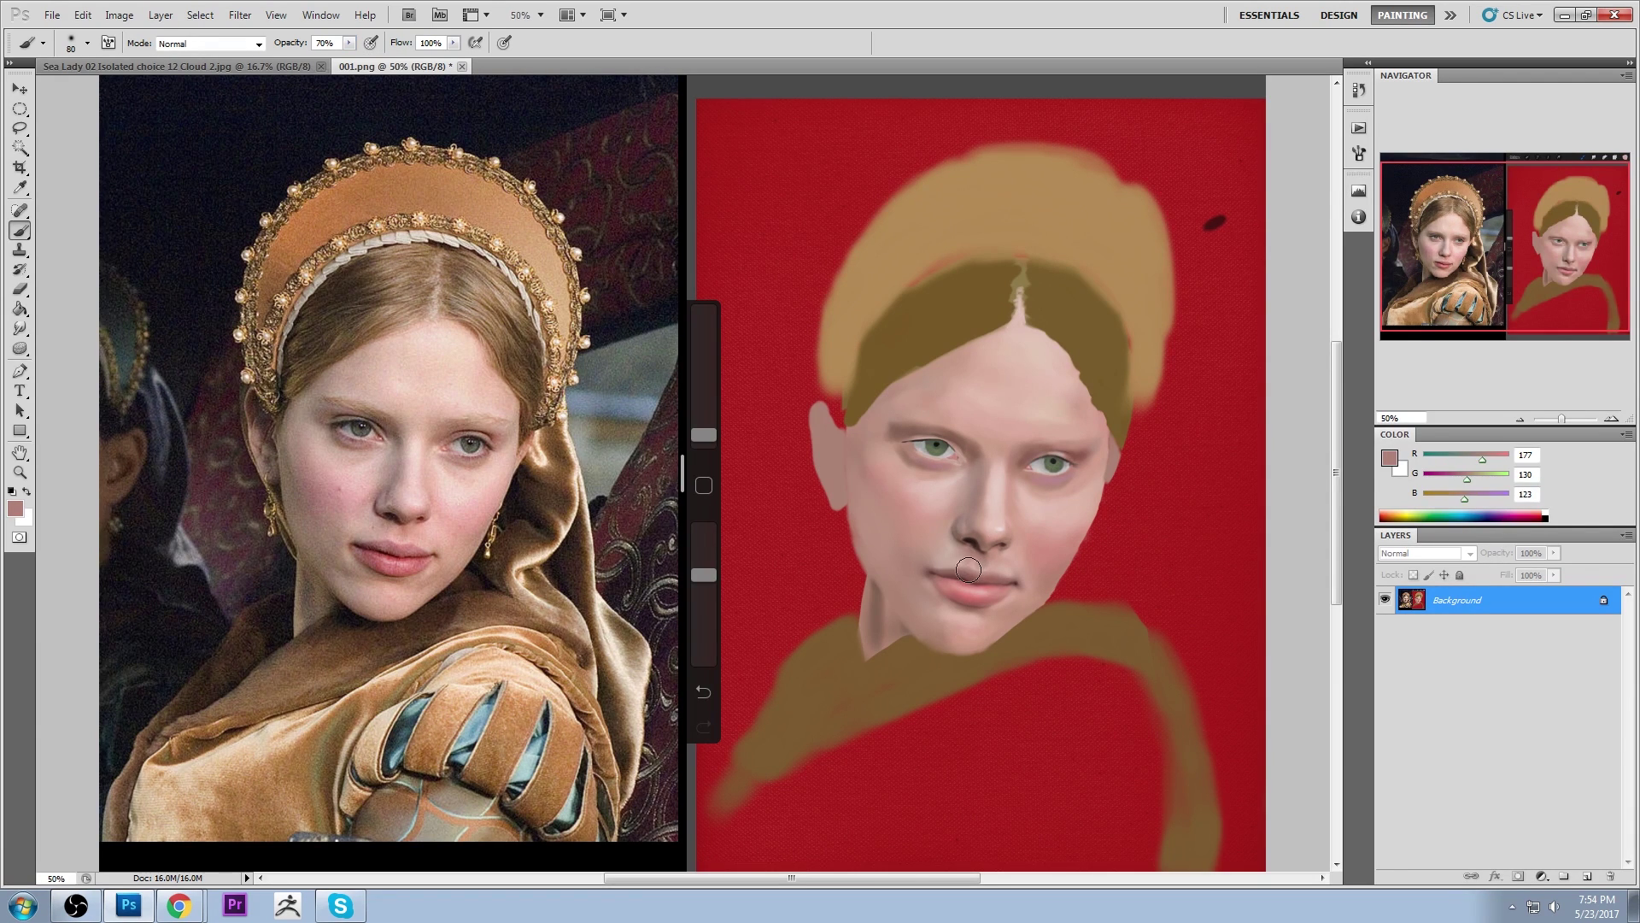
left_click_drag(1000, 570, 986, 570)
left_click(1008, 594, "alt")
Blend the painted lip edges with the Smudge tool at 8% strength, adjusting its tip to 20 px
left_click_drag(27, 339, 73, 365)
key("ctrl+minus")
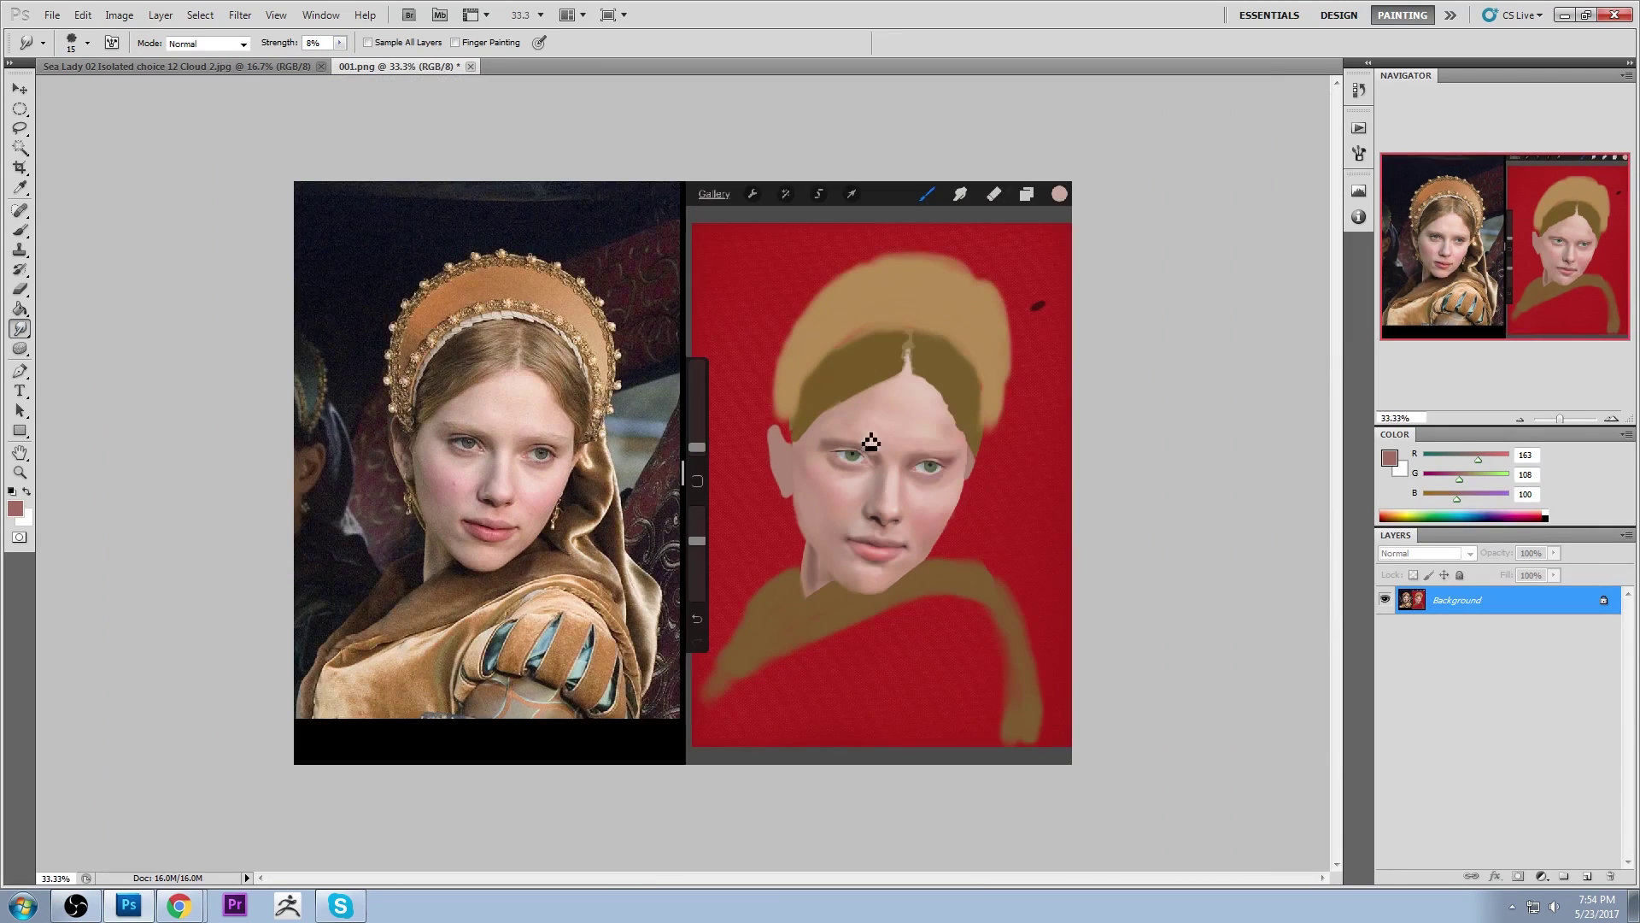
key("bracketleft")
key("ctrl+plus")
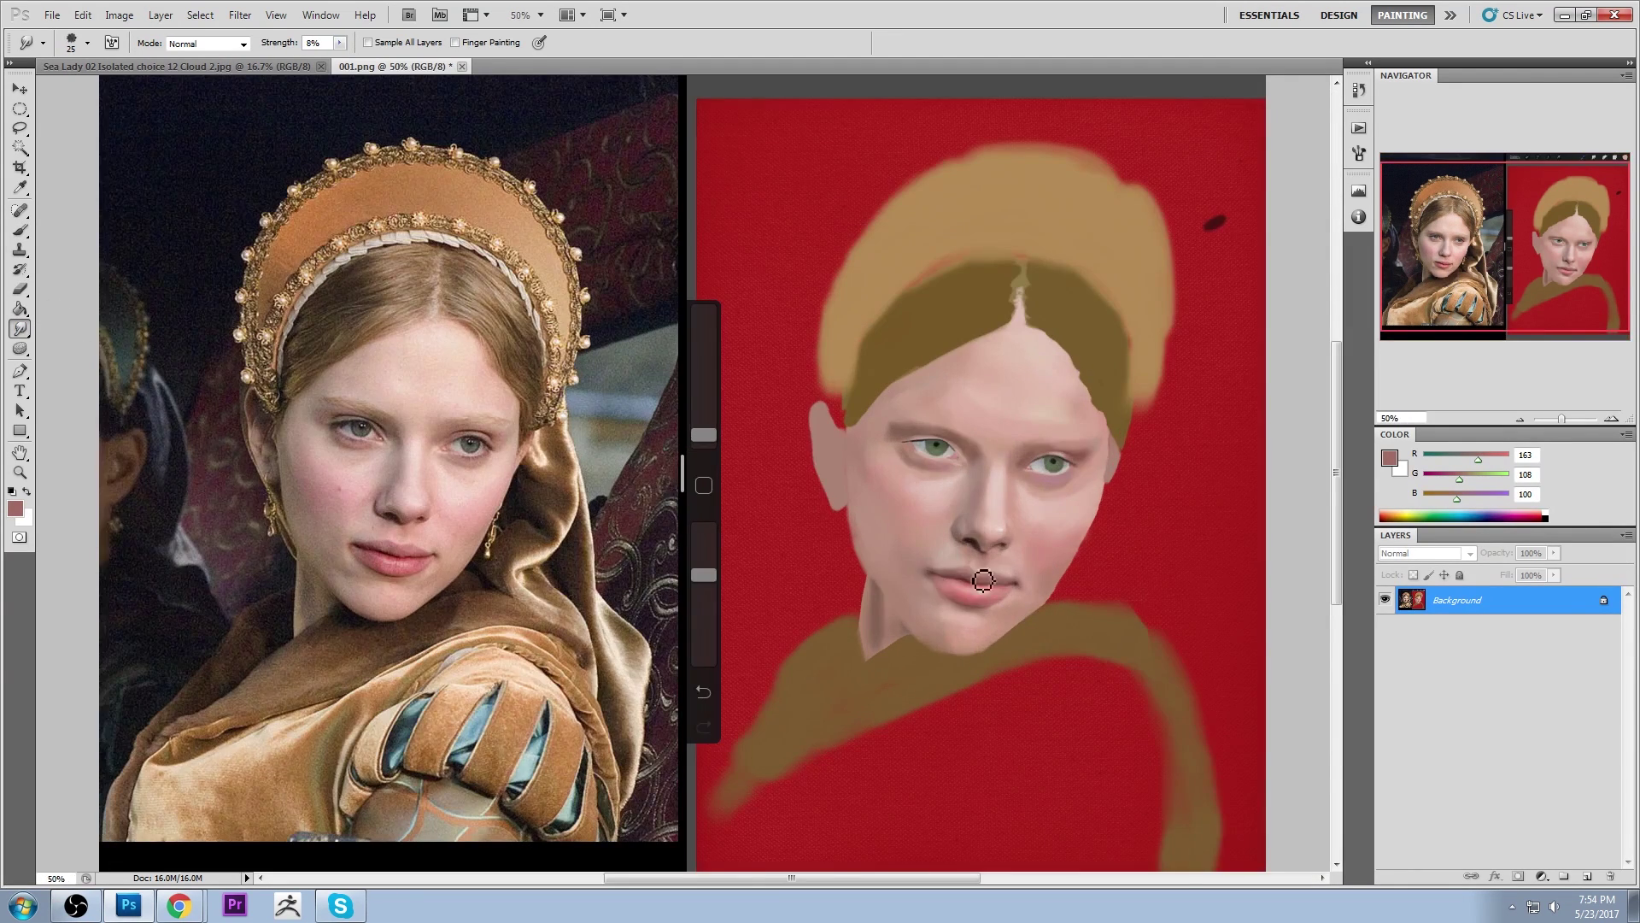
key("bracketleft")
key("bracketleft")
key("bracketright")
key("bracketright")
key("bracketleft")
key("bracketleft")
key("ctrl+minus")
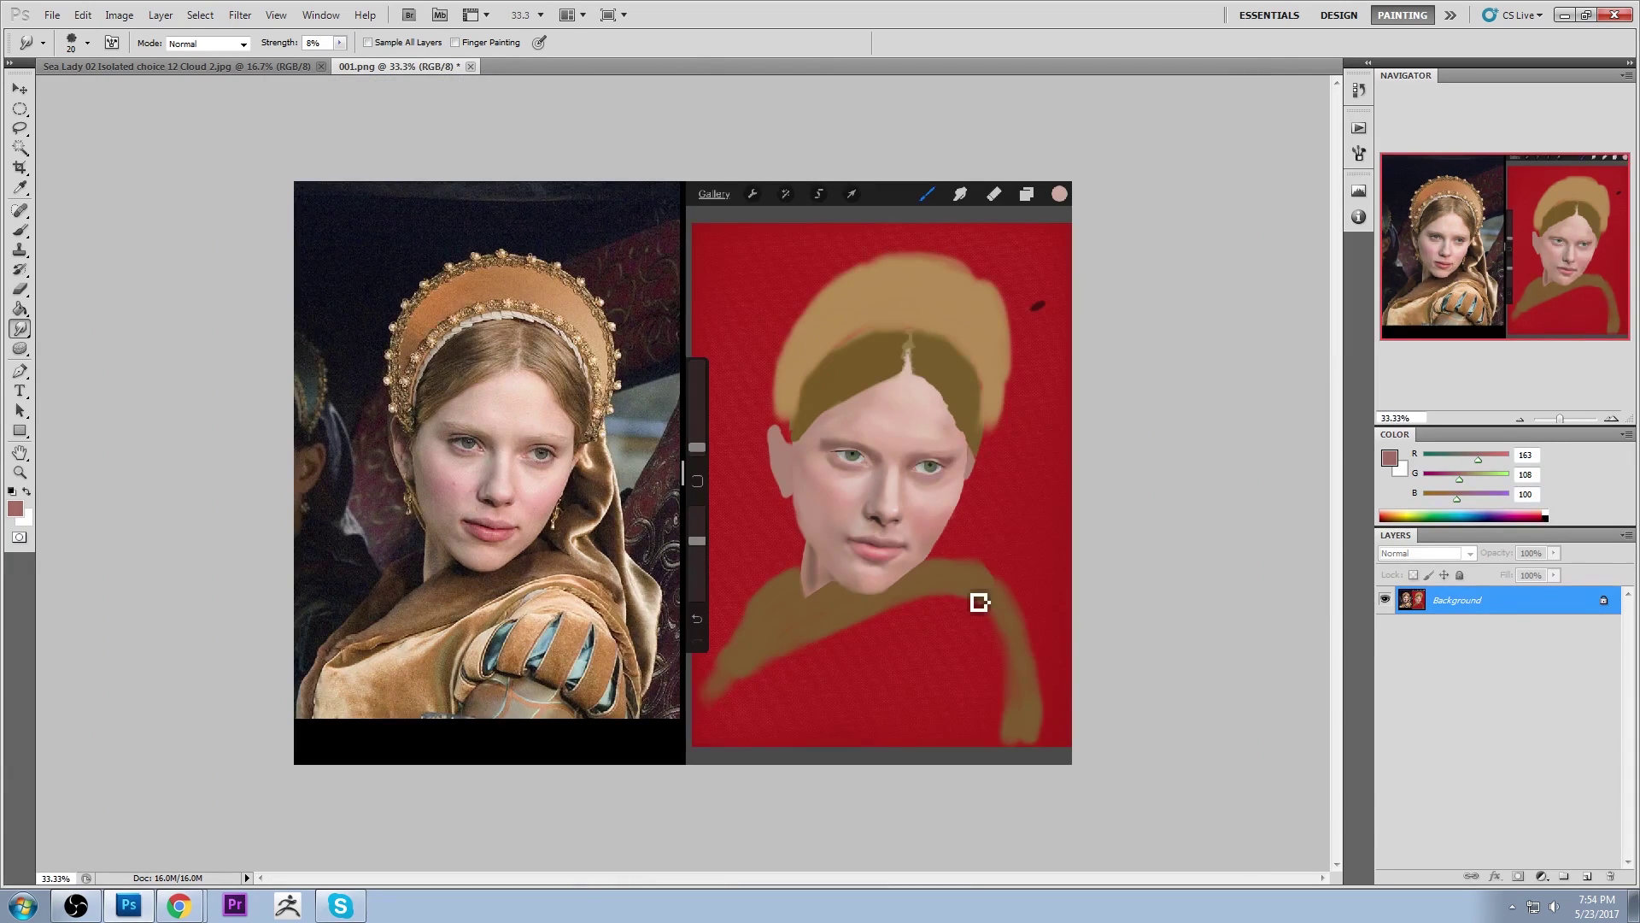
Return to the Brush tool and choose the soft 100 px preset for the face
key("v")
key("b")
right_click(892, 494)
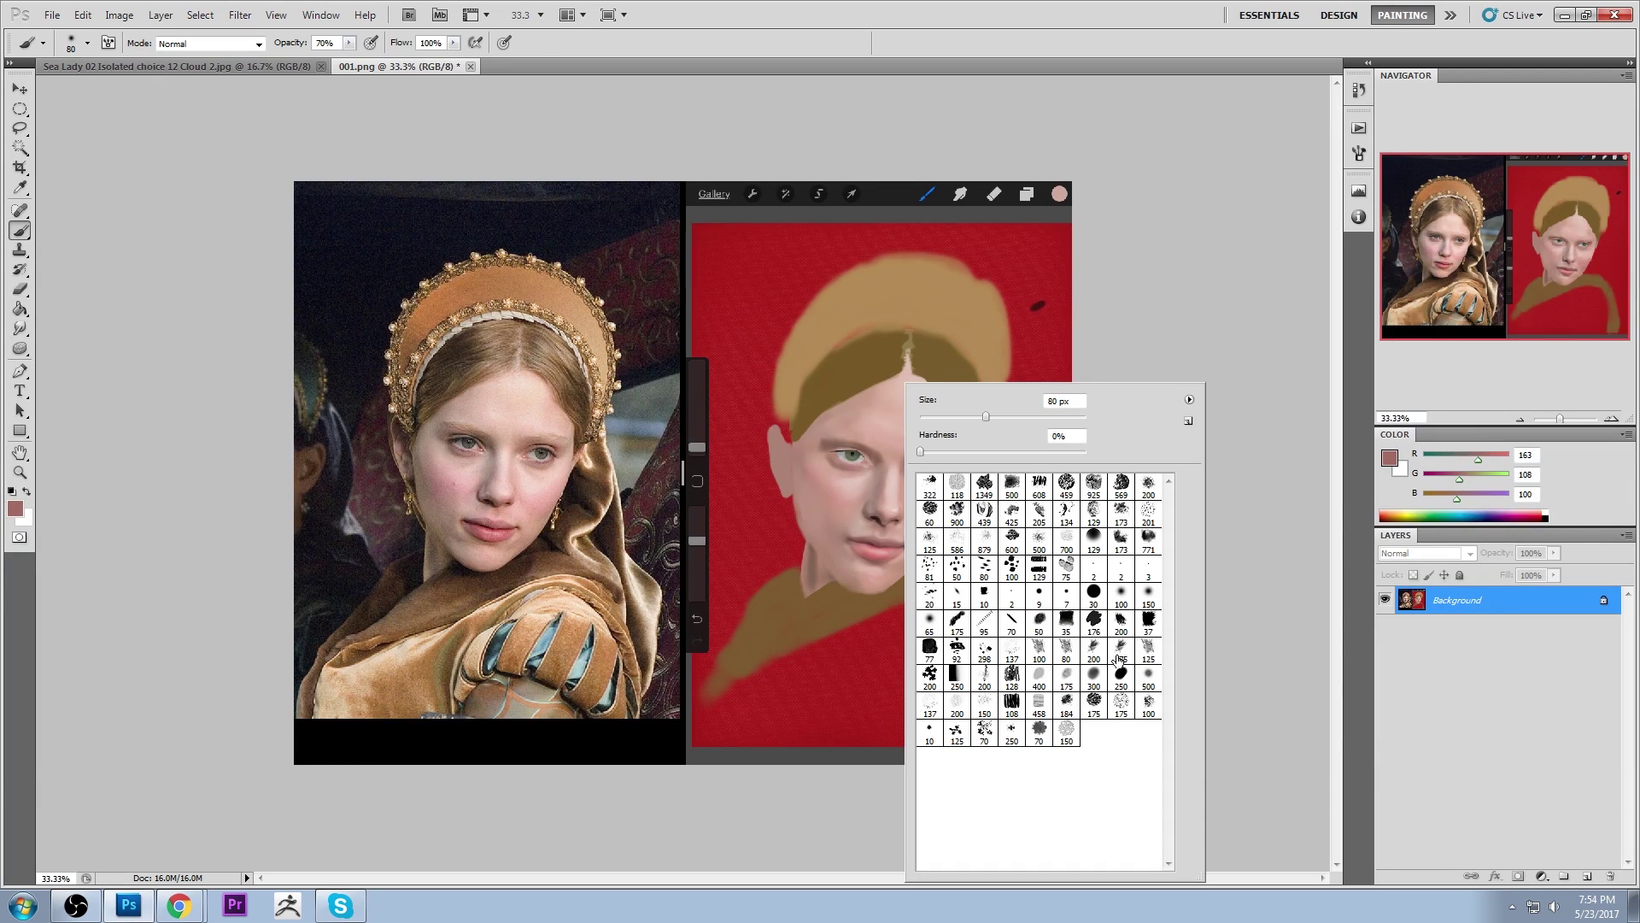
double_click(1121, 598)
key("ctrl+plus")
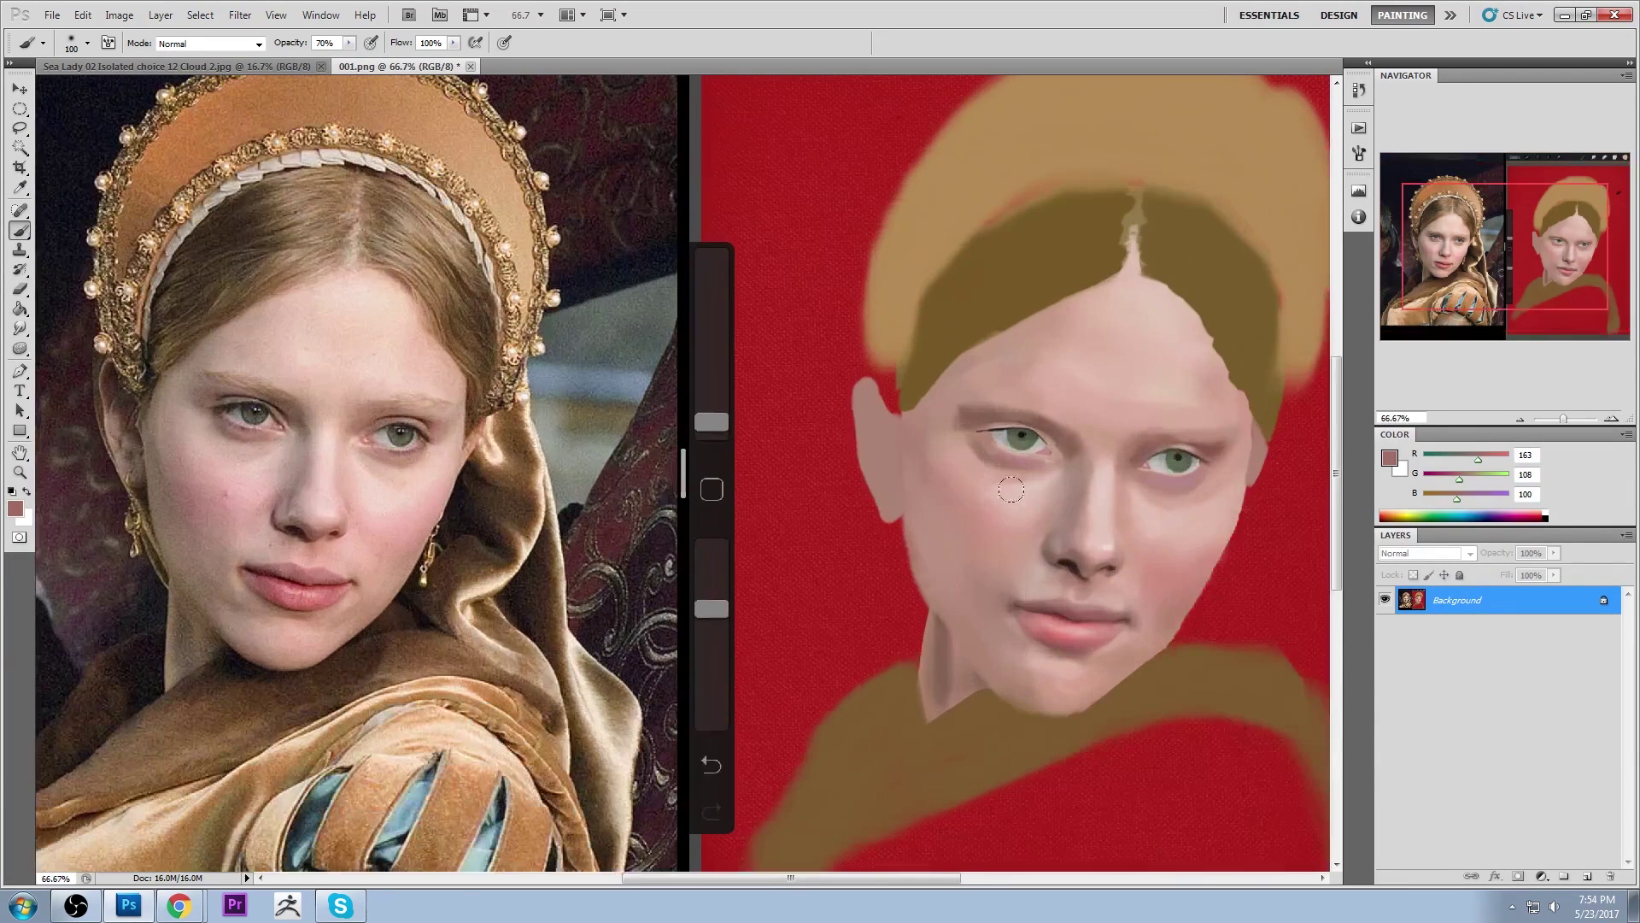
Sample the lip tones and the dark spot on the red background with the brush enlarged to 250 px
left_click(1036, 603, "alt")
left_click(1067, 607, "alt")
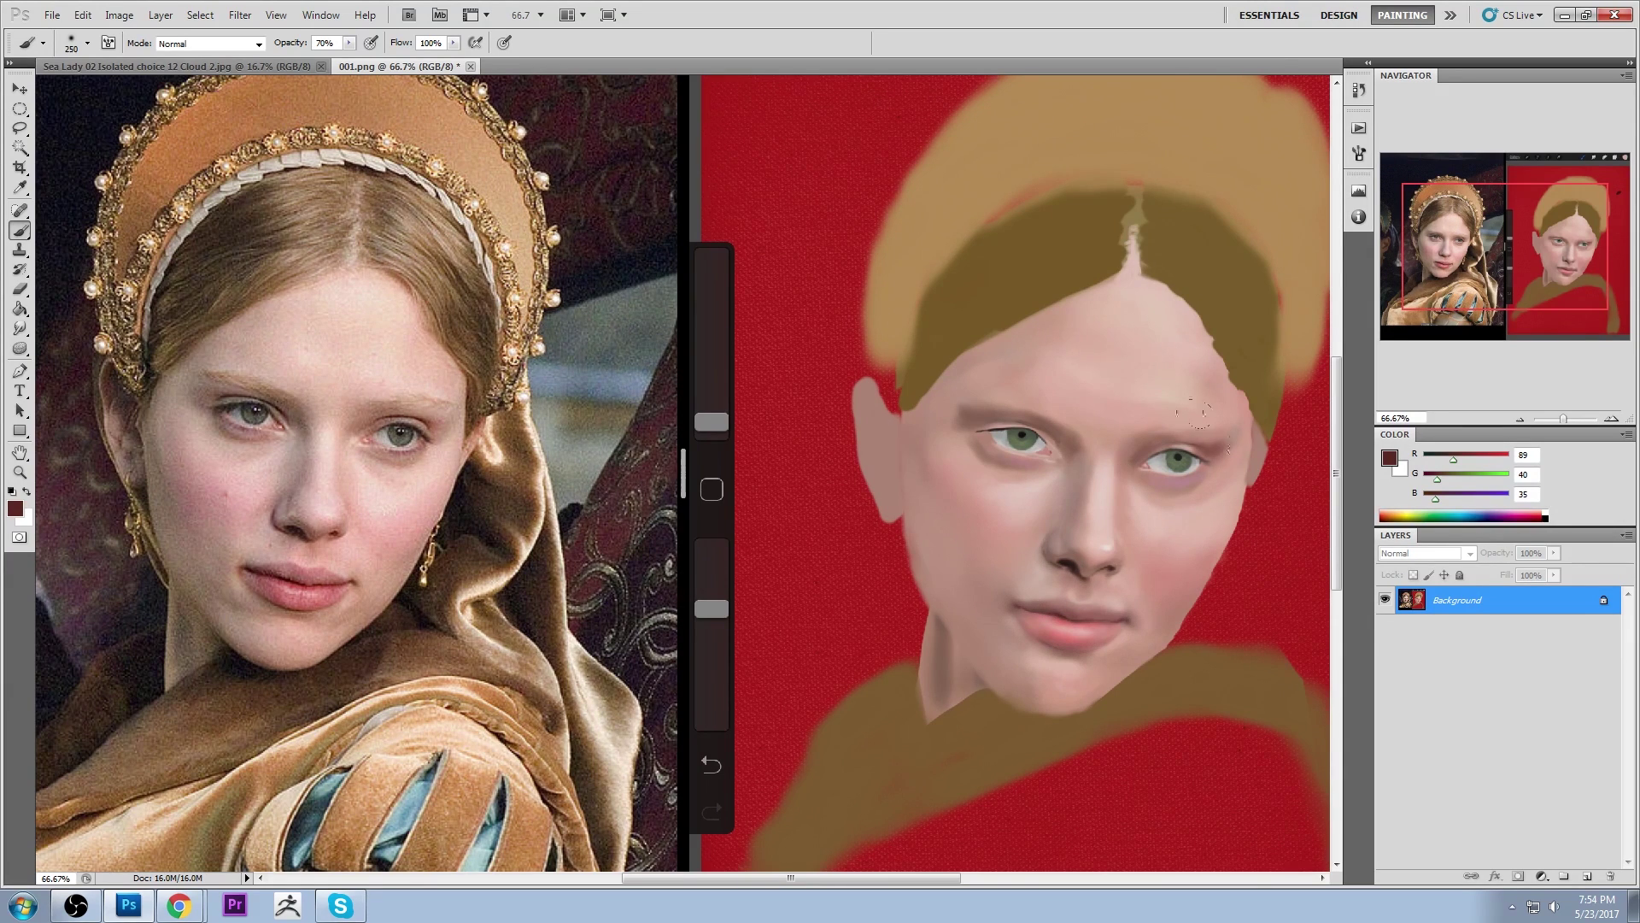
left_click_drag(1225, 449, 966, 516)
left_click(1136, 208, "alt")
left_click_drag(878, 443, 1040, 335)
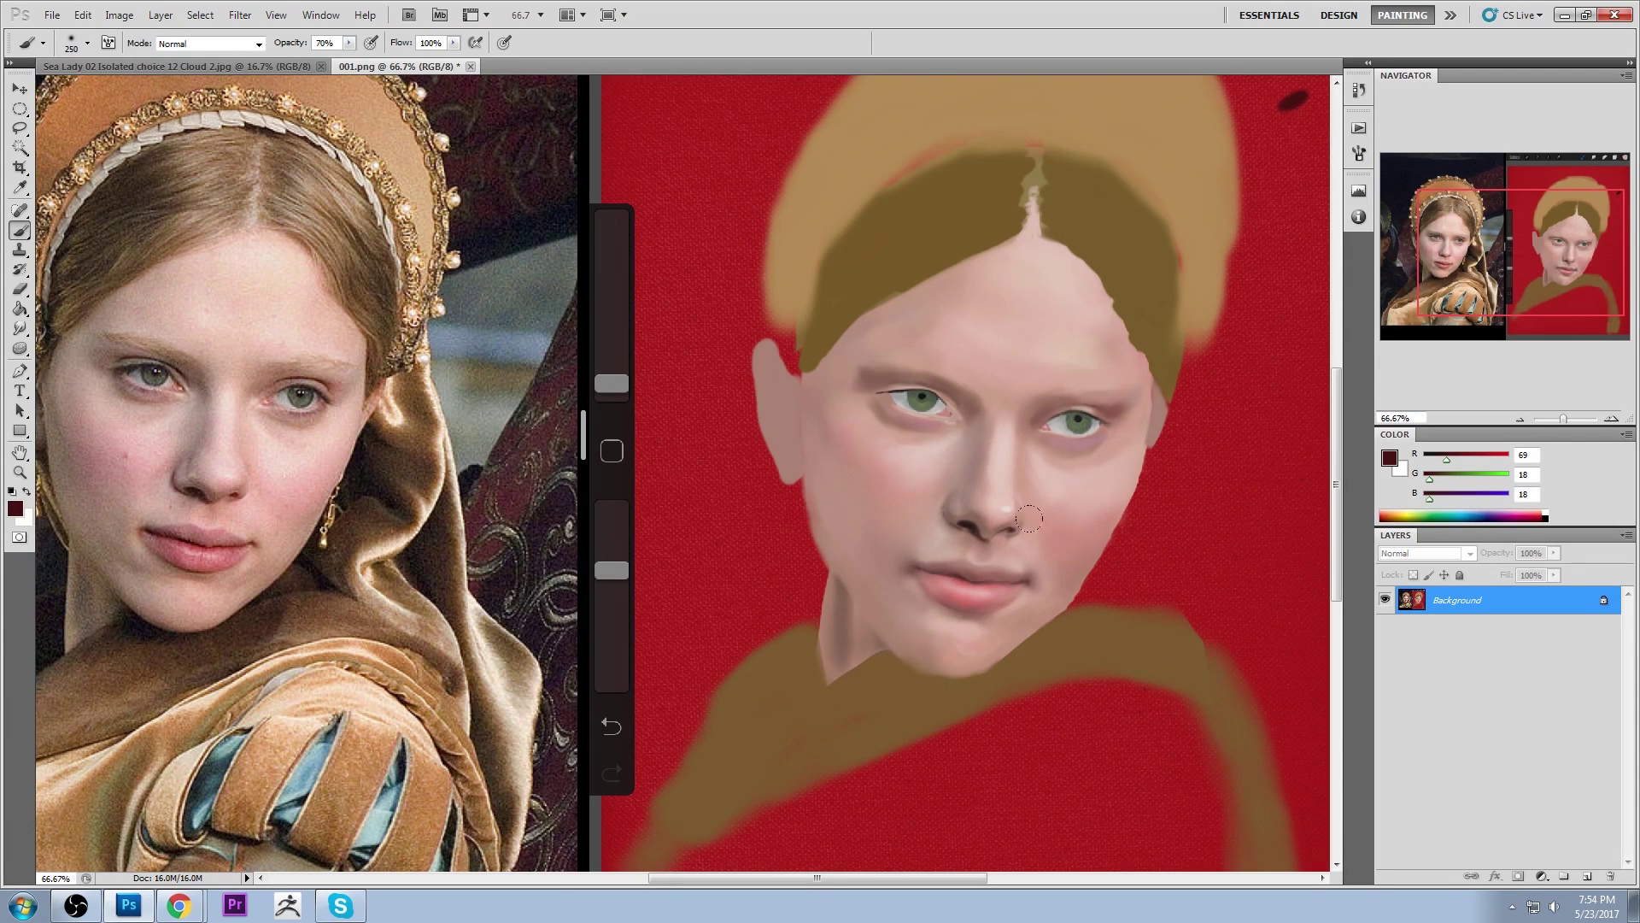
key("ctrl+minus")
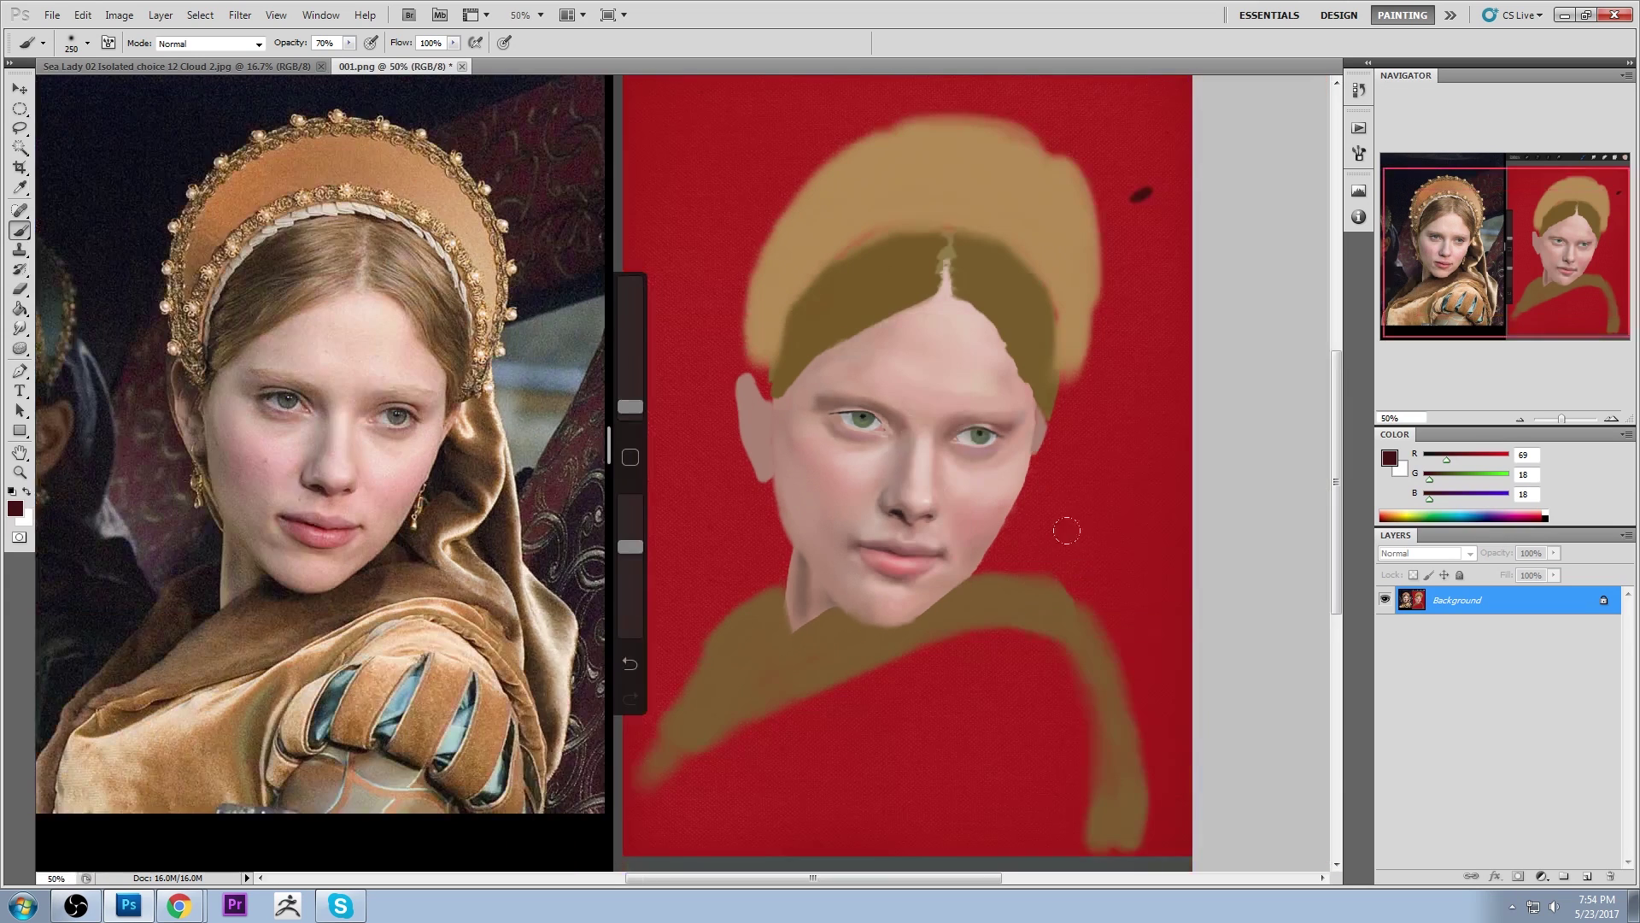
Shrink the brush to 40 px and darken the left mouth corner with the dark tone sampled from the background spot
left_click(946, 541, "alt")
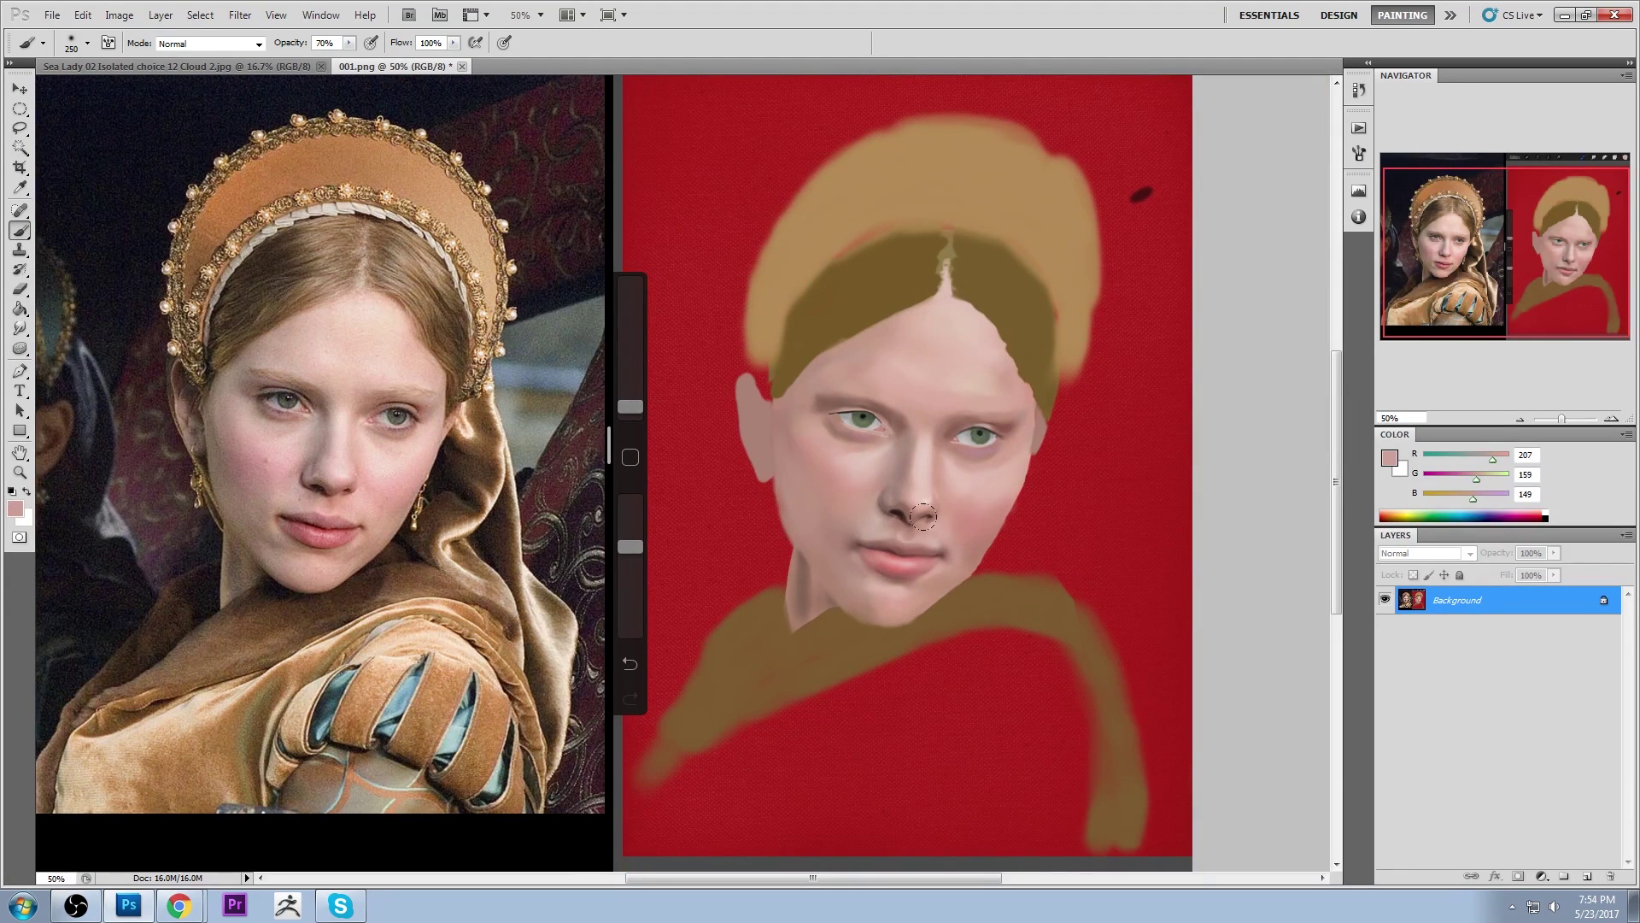
left_click(863, 537, "alt")
left_click(1135, 194, "alt")
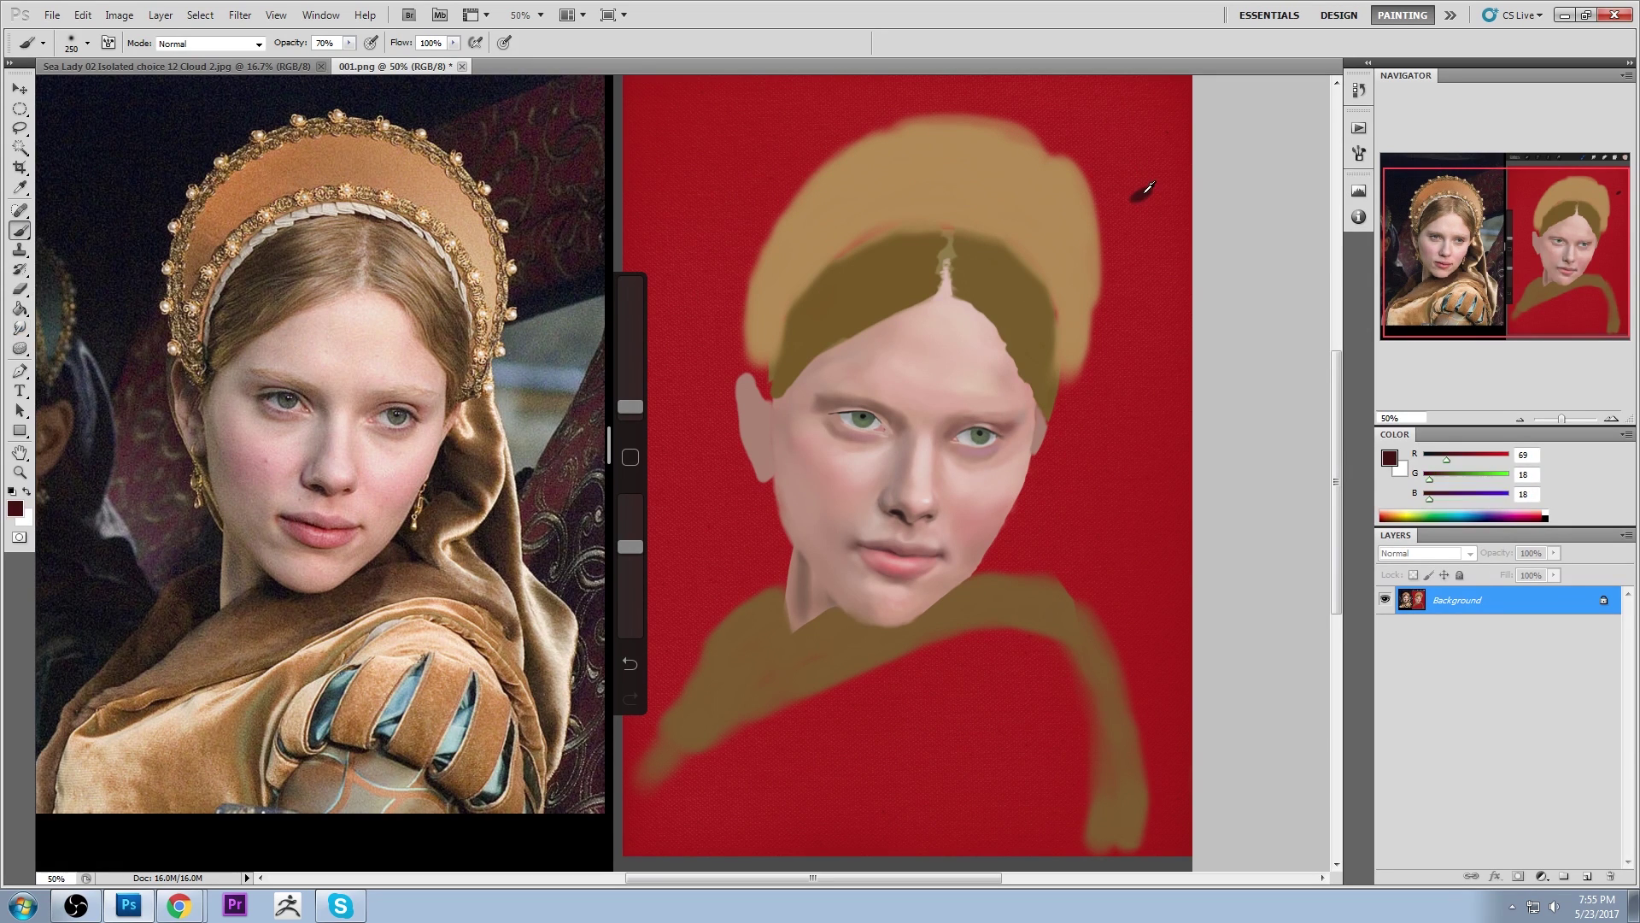
key("[")
key("[")
key("[")
key("[")
key("[")
key("[")
key("[")
key("[")
key("[")
left_click_drag(858, 545, 870, 554)
Soften the darkened mouth corner with a smaller Smudge tip at 8% strength
left_click(26, 328)
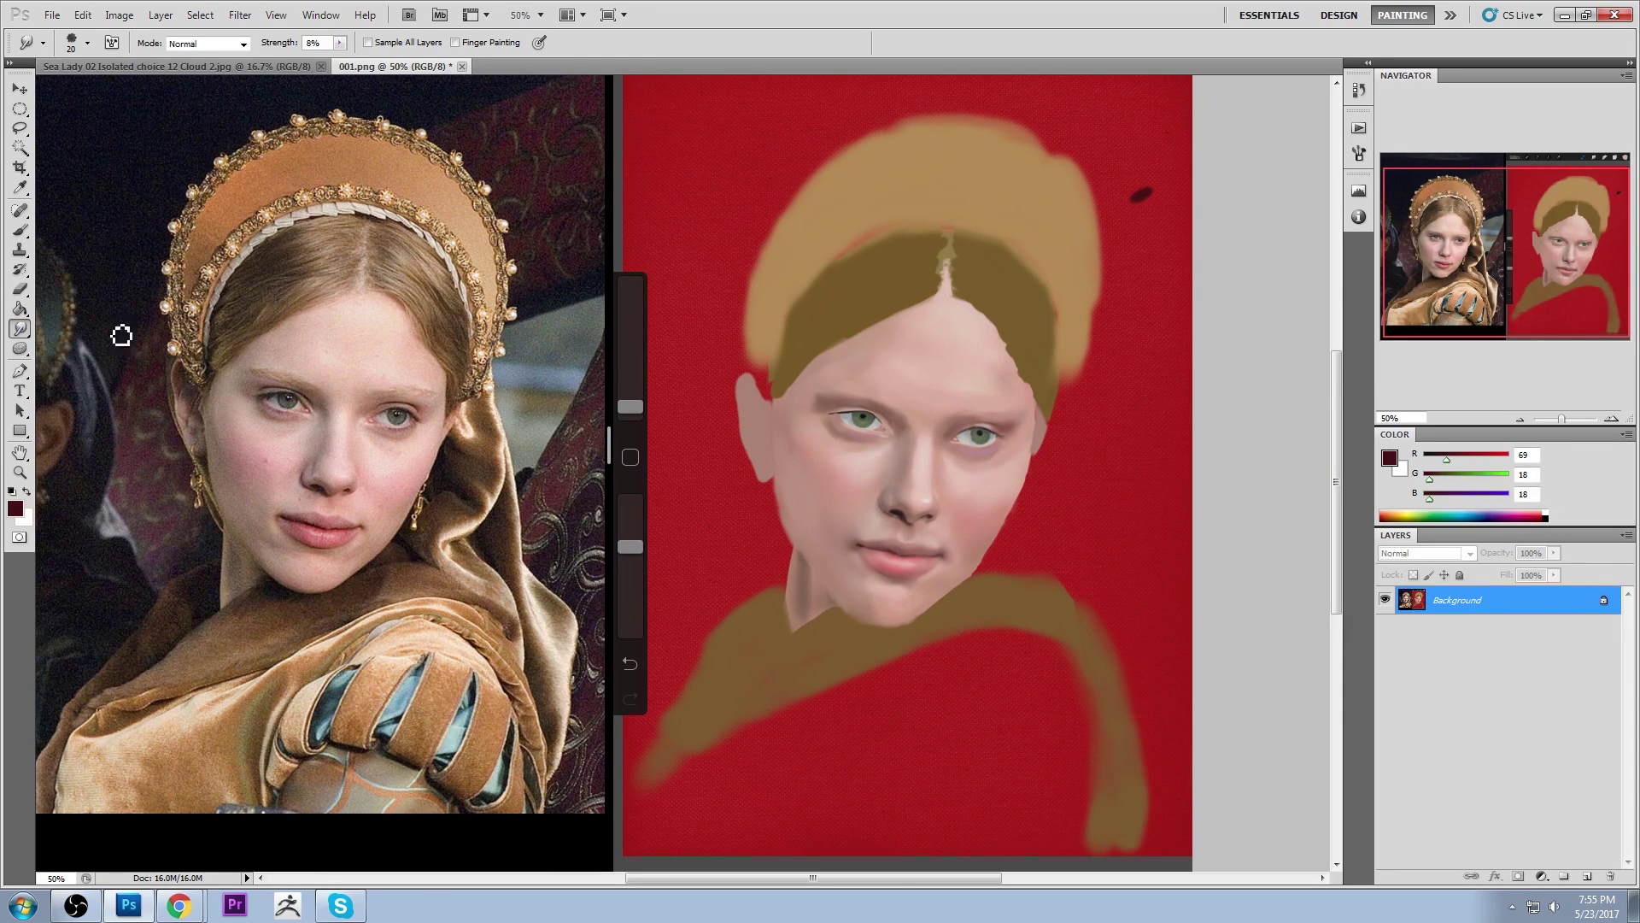
key("bracketleft")
key("bracketleft")
Retouch the right mouth corner with sampled lip and skin tones, using a 90 px brush at 79% opacity
key("b")
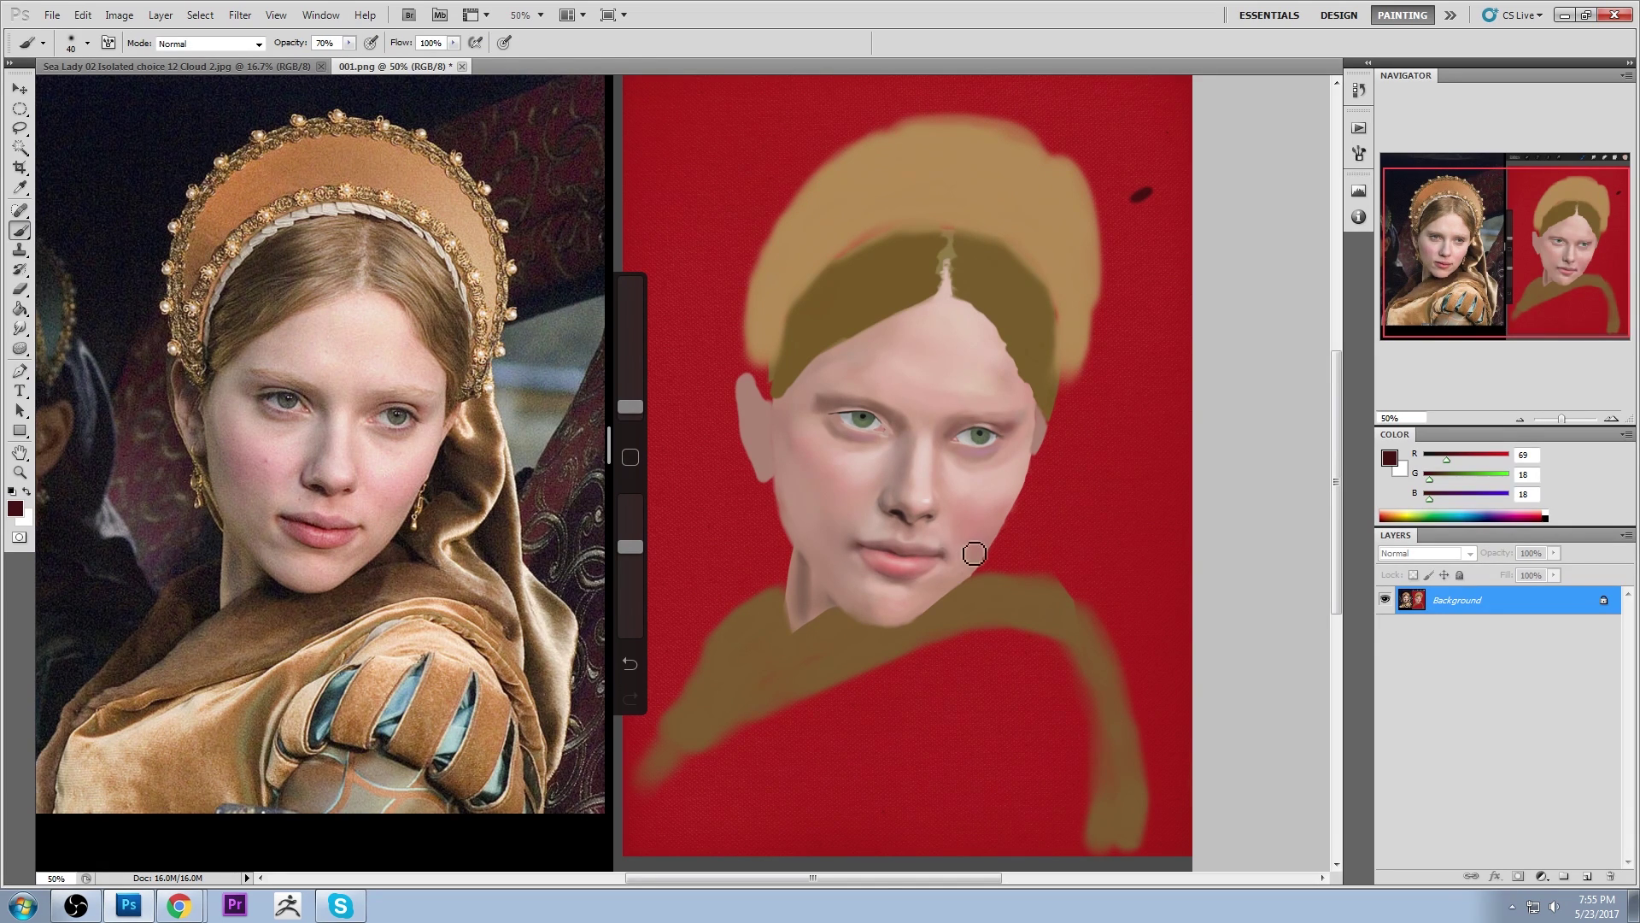
left_click(941, 547, "alt")
key("bracketright")
key("bracketright")
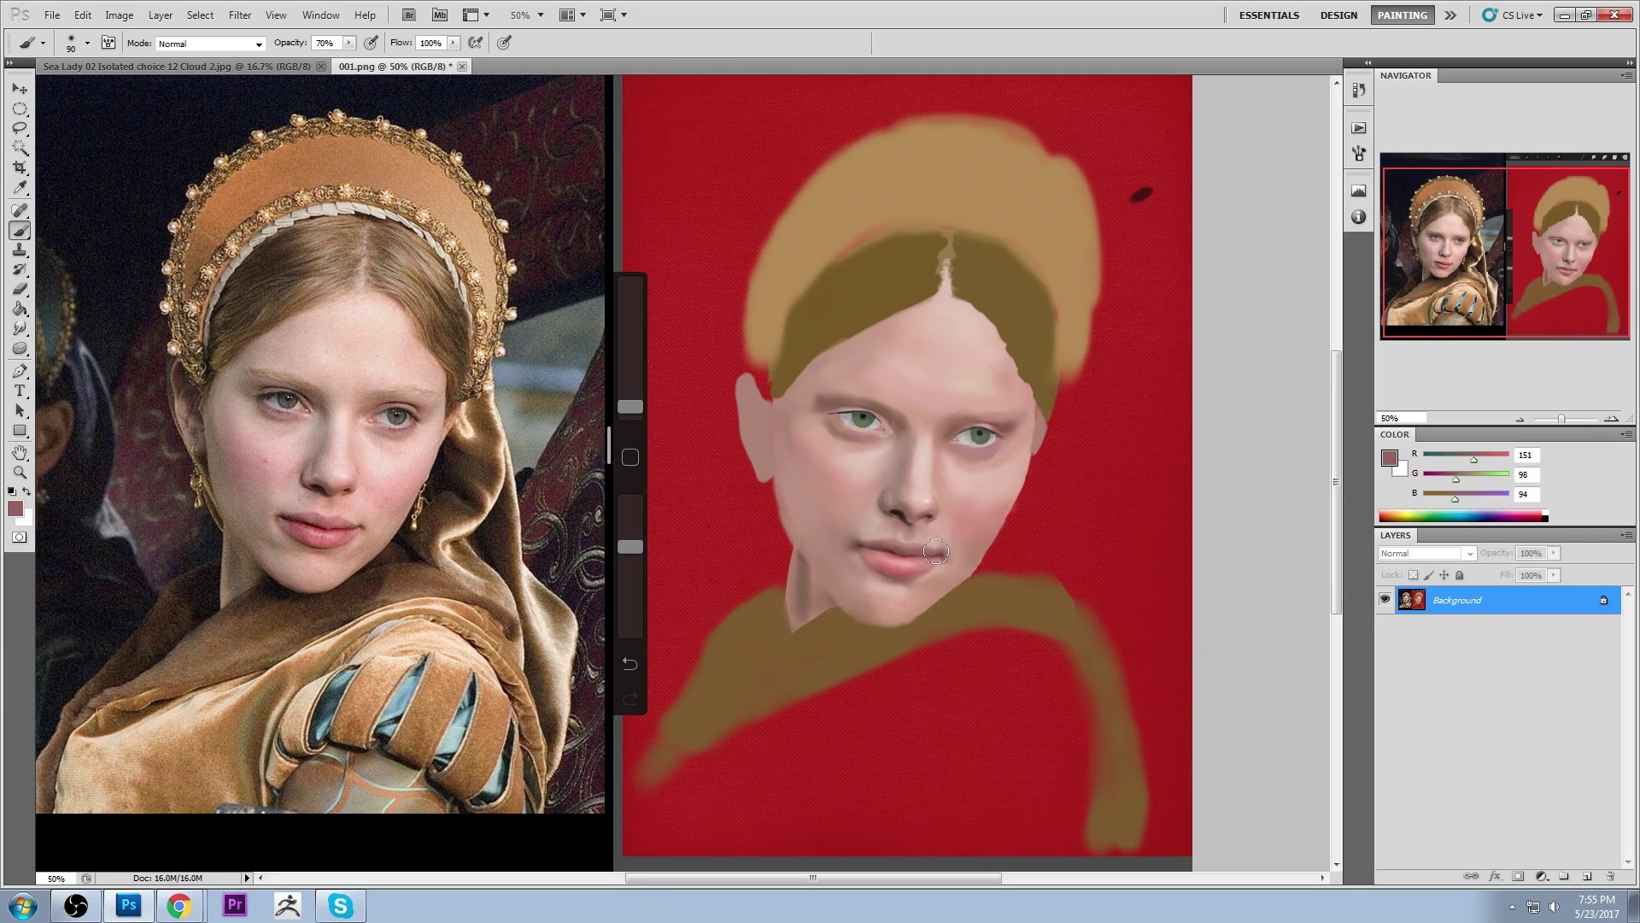
left_click(349, 43)
left_click(943, 539, "alt")
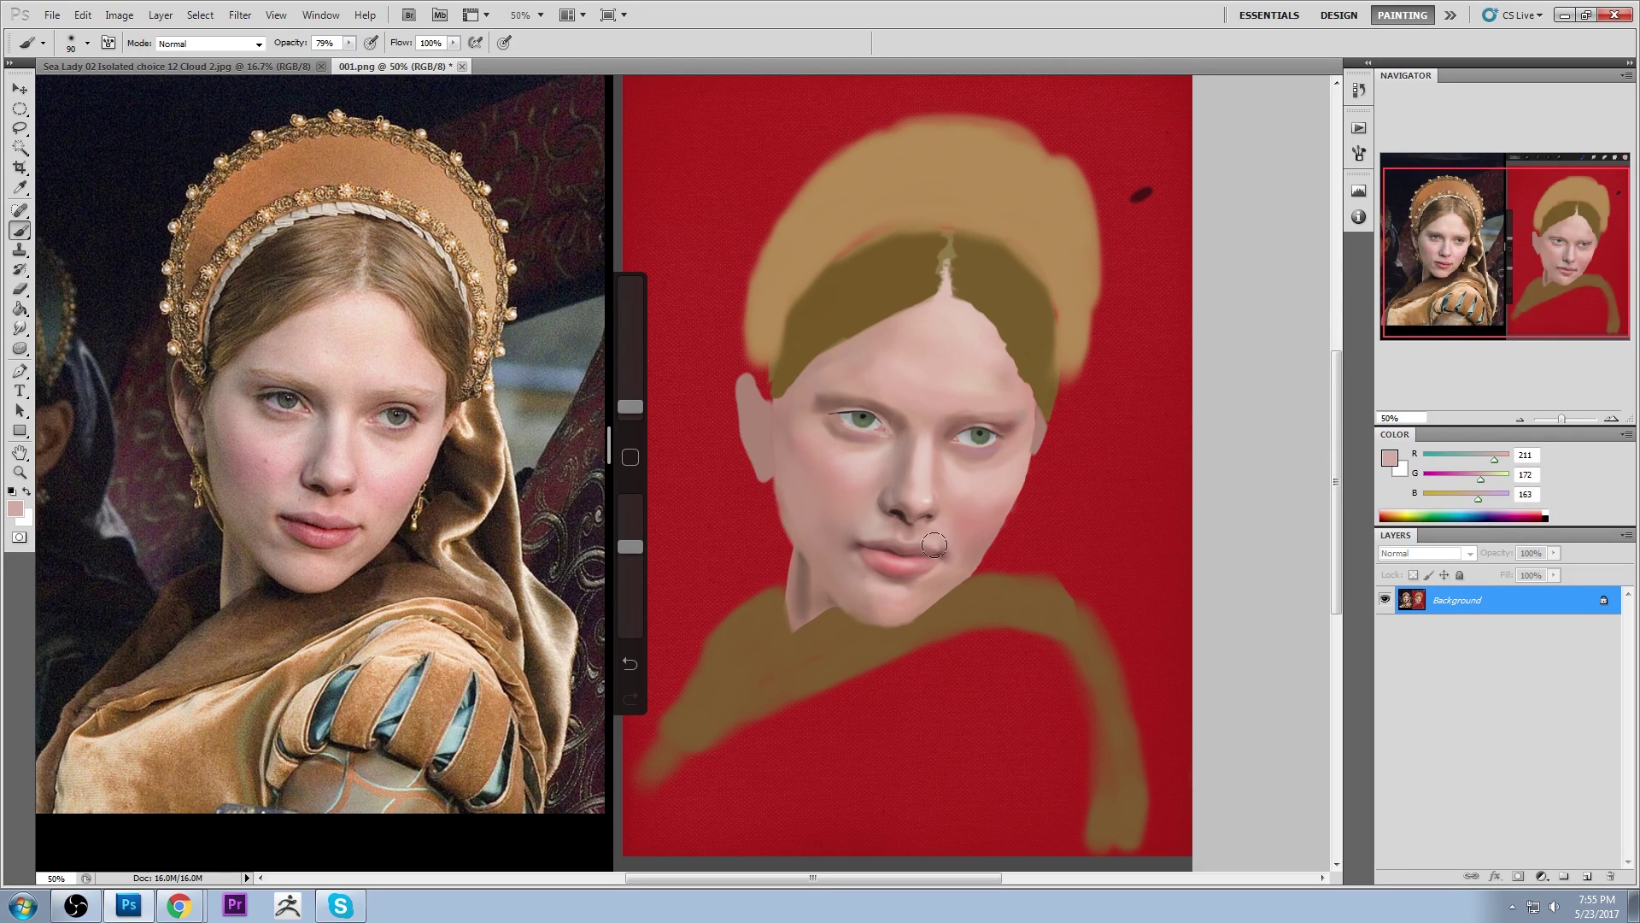
left_click(935, 546, "alt")
Lower the brush opacity to 48% and blend the skin above the left mouth corner with tones sampled there
left_click(870, 532, "alt")
left_click(863, 534, "alt")
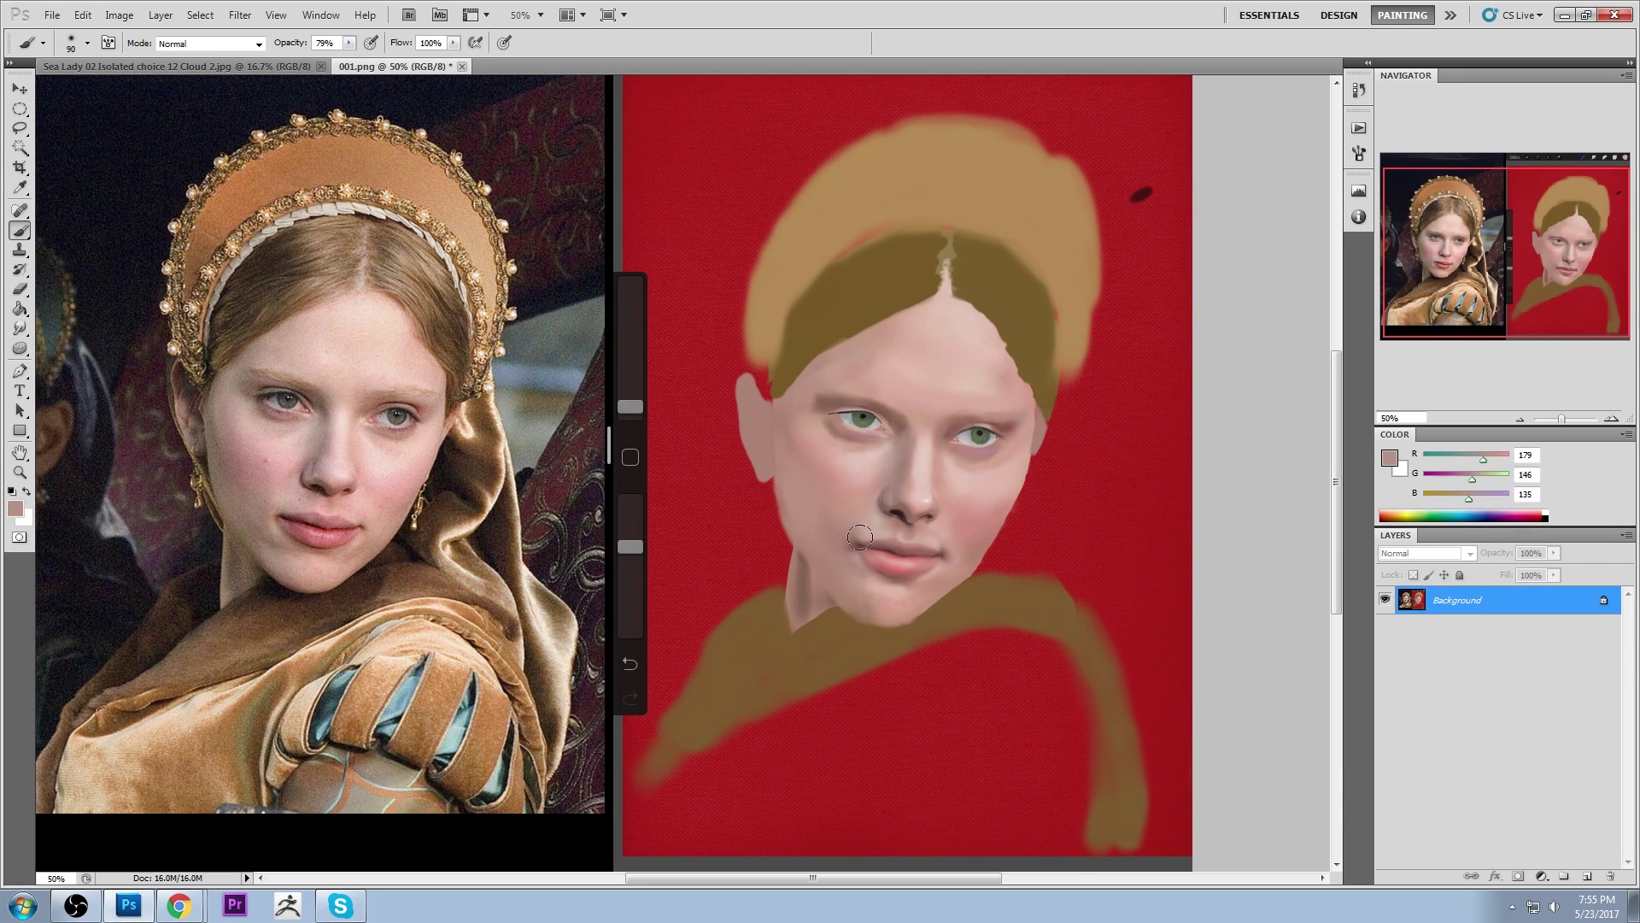
left_click(349, 43)
left_click_drag(349, 59, 322, 59)
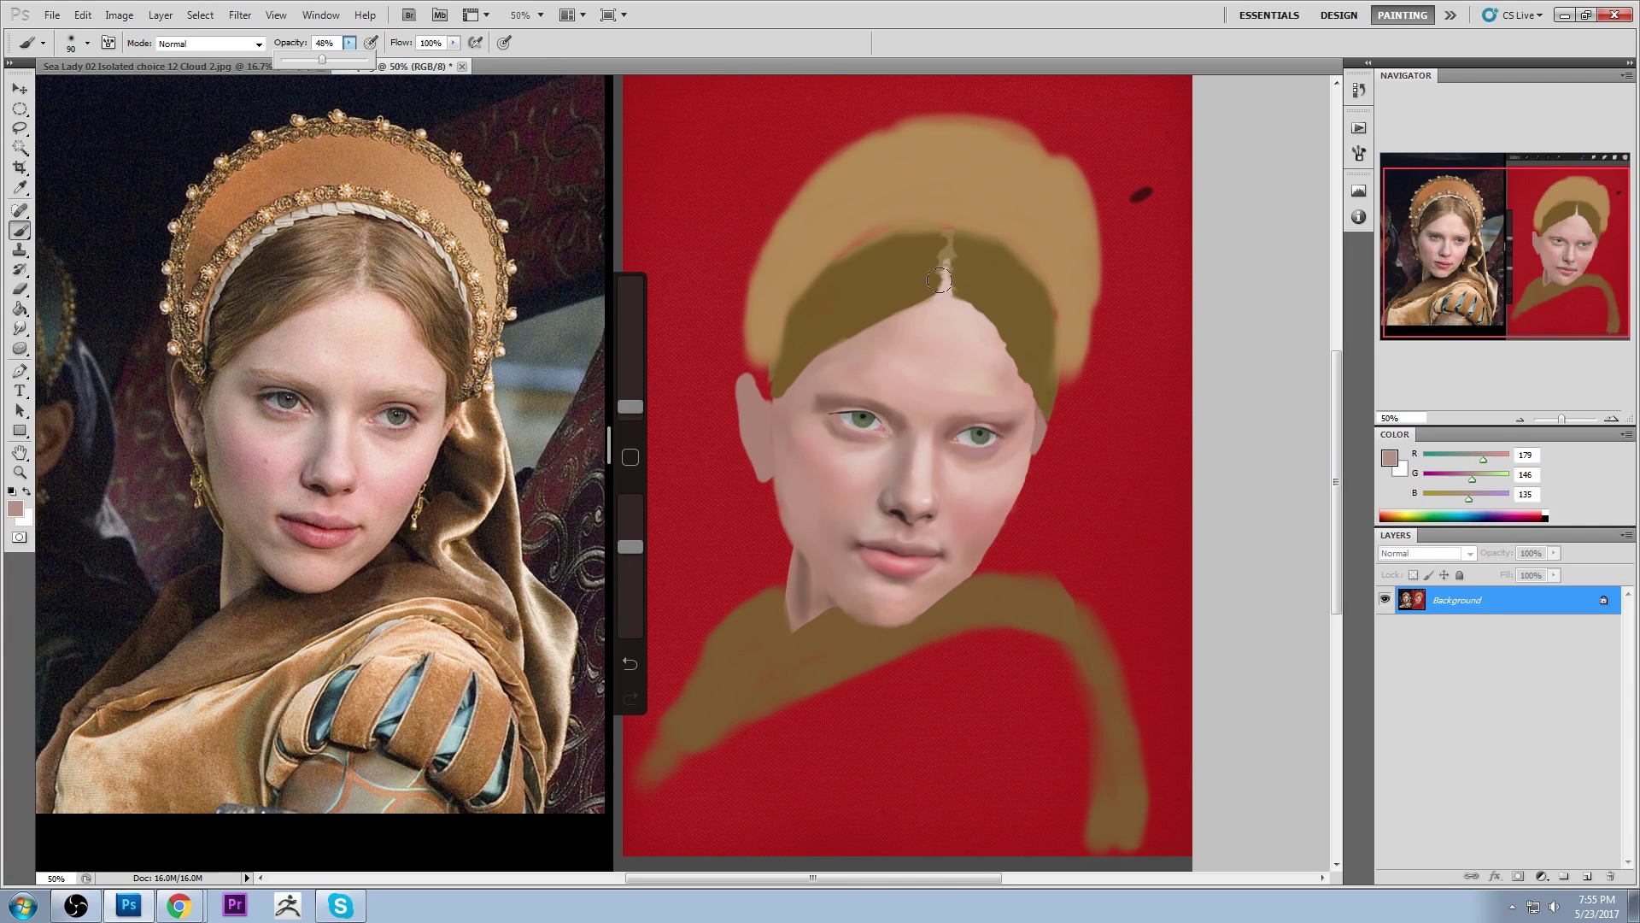
left_click(868, 537, "alt")
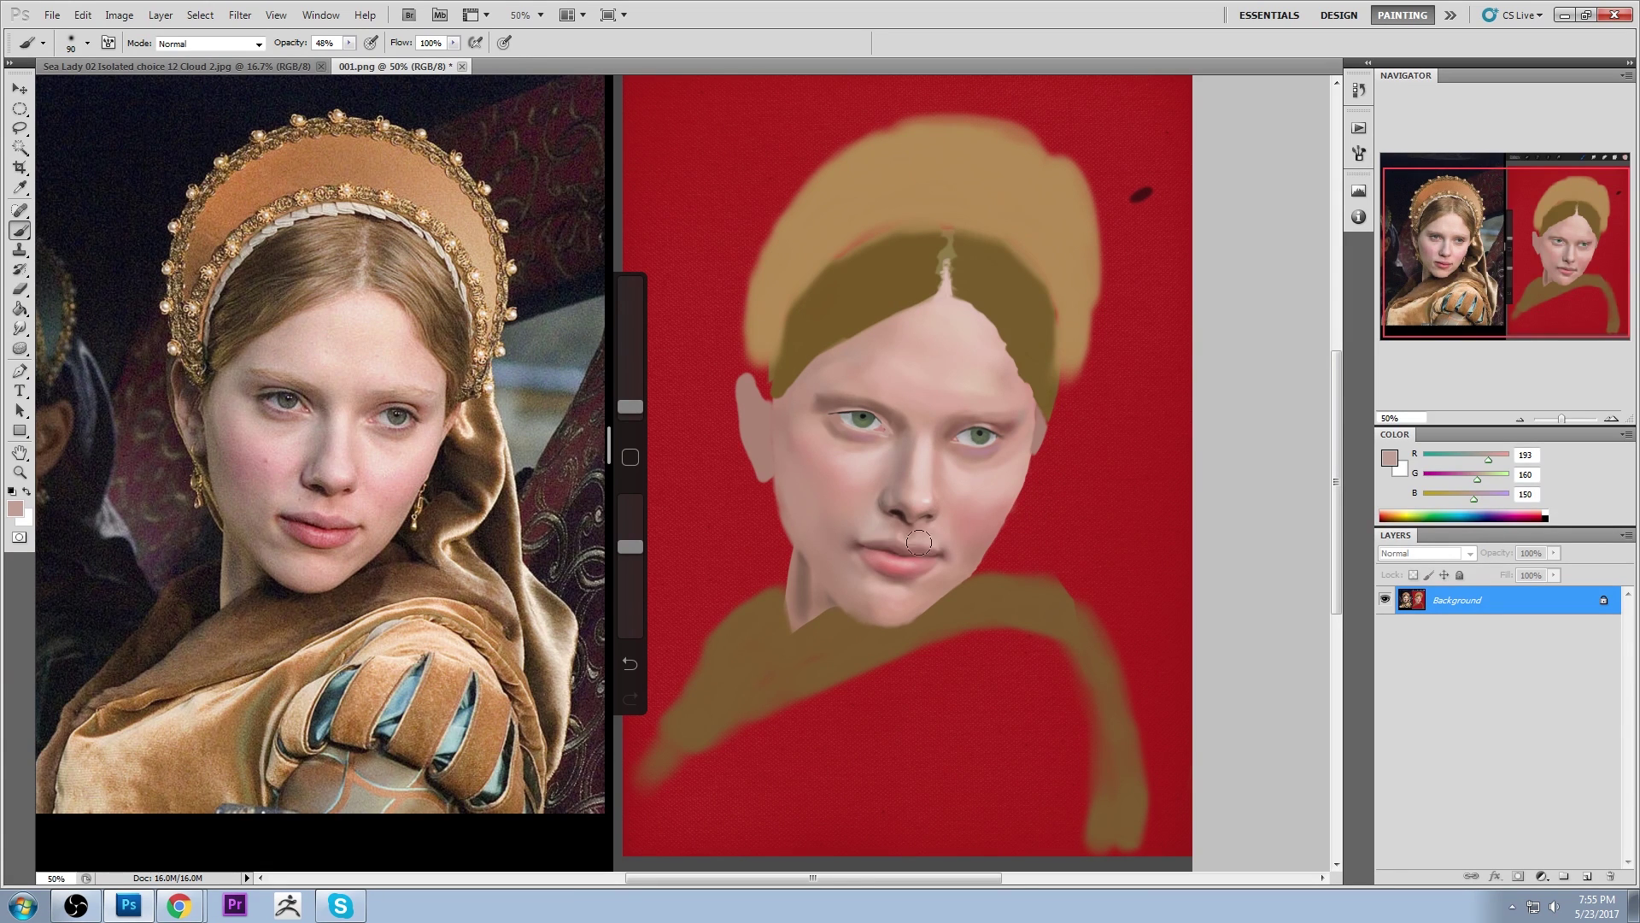
key("alt")
left_click(869, 536, "alt")
left_click(862, 539, "alt")
Set the foreground color to the deep red #af2222 in the Color Picker
left_click(1390, 456)
left_click(1138, 468)
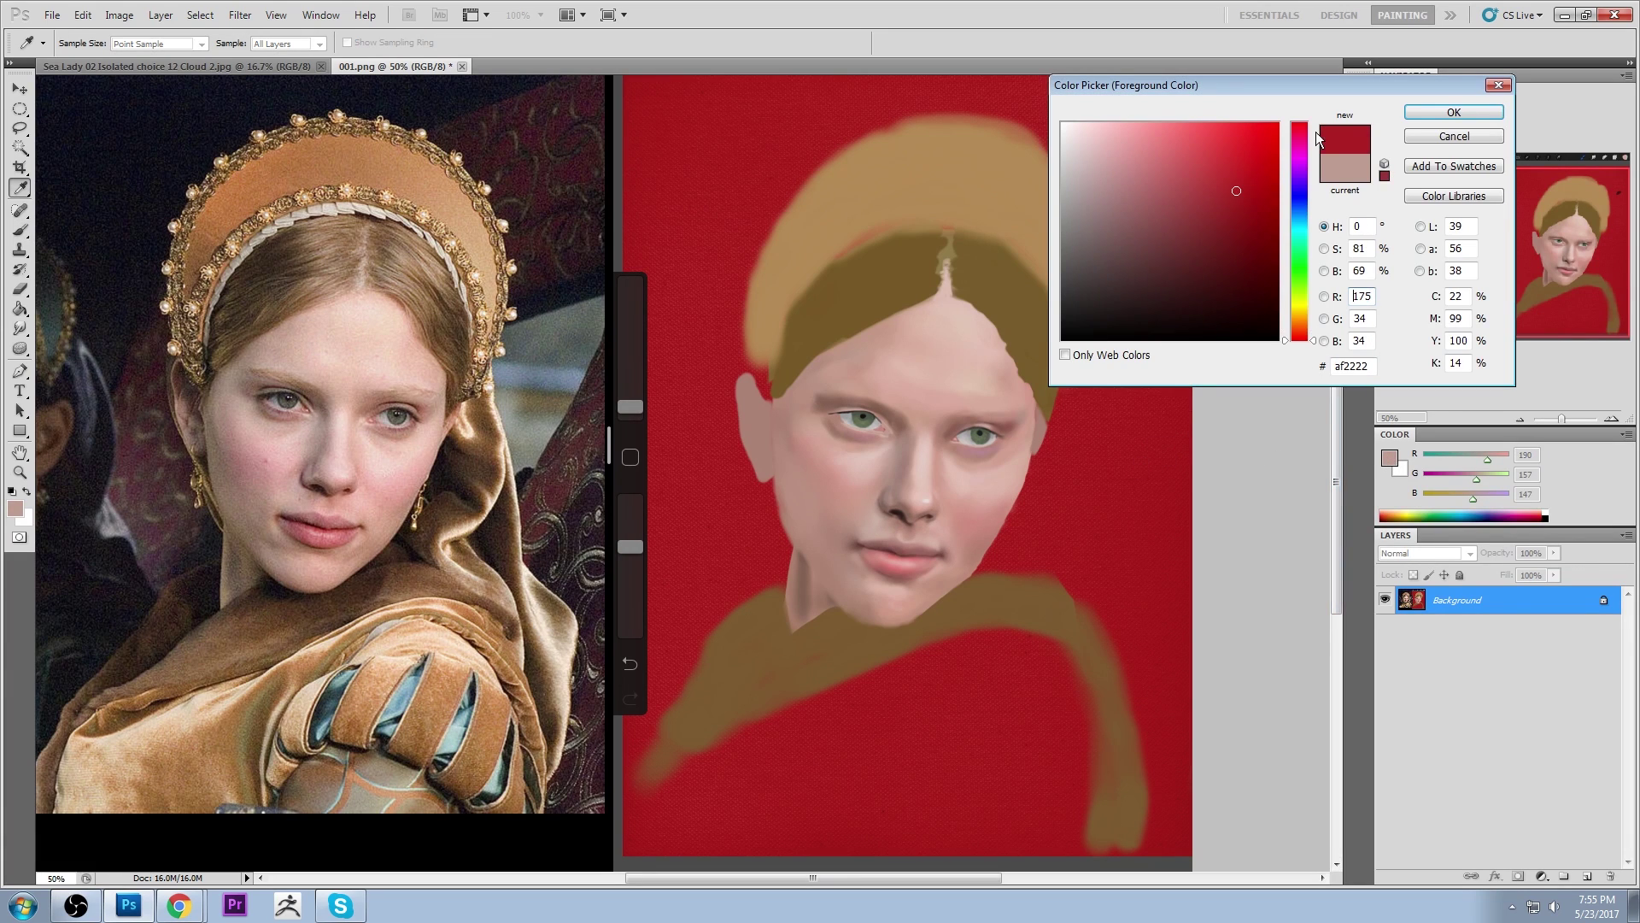
left_click(1475, 113)
Try ochre and olive shades for the foreground color in the Color Picker and discard the change
left_click(1390, 457)
left_click(1313, 339)
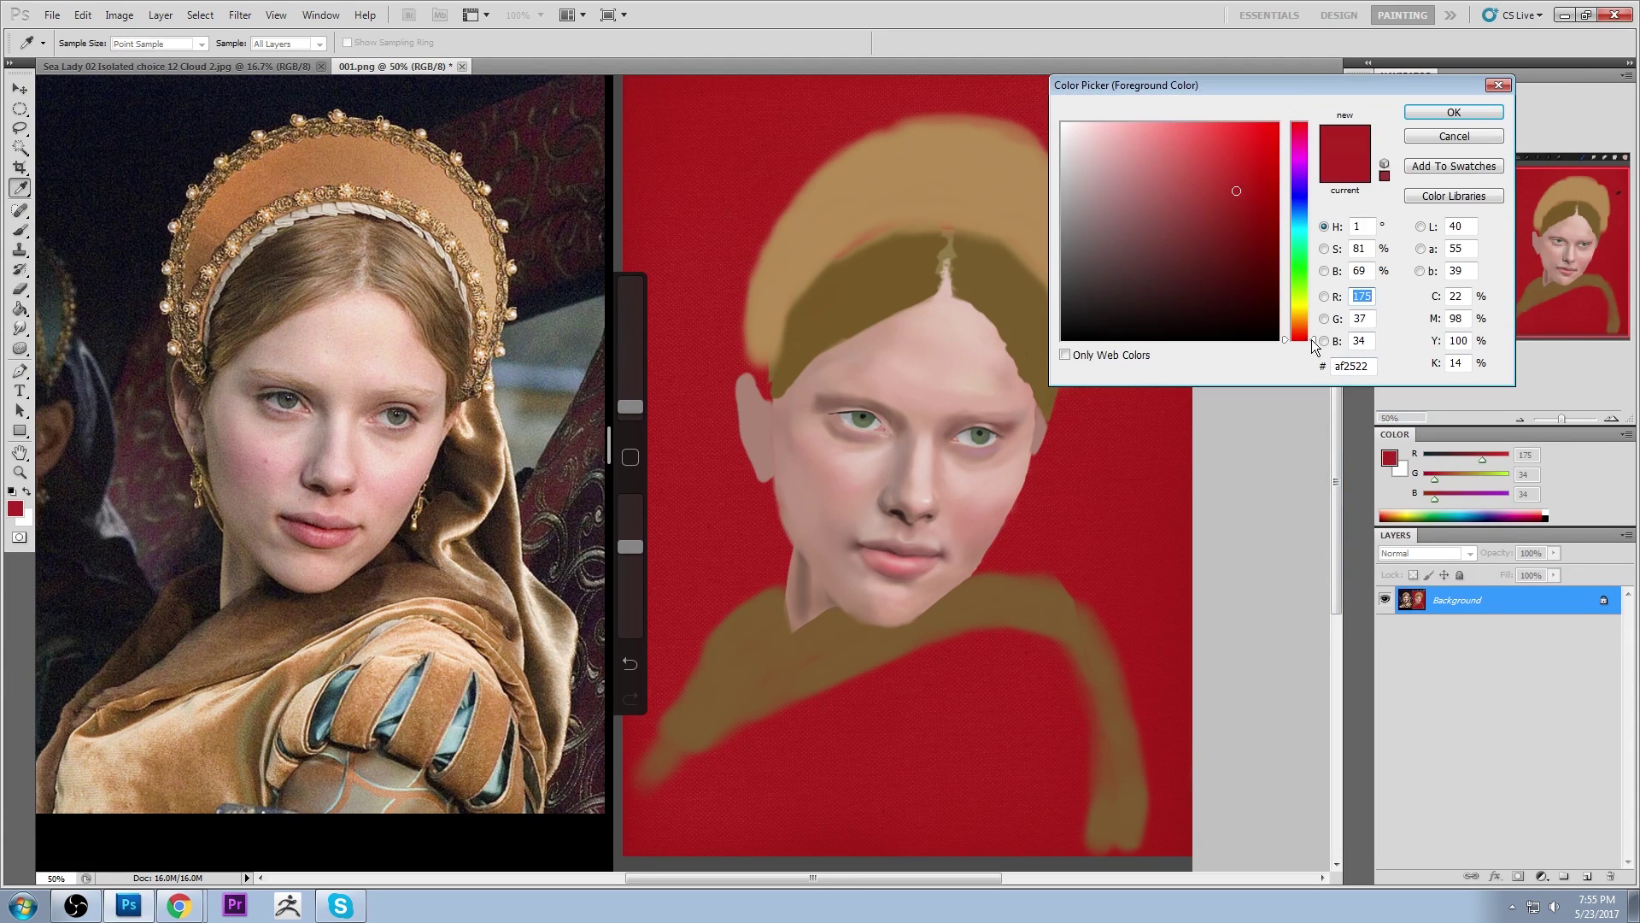
left_click_drag(1311, 340, 1312, 317)
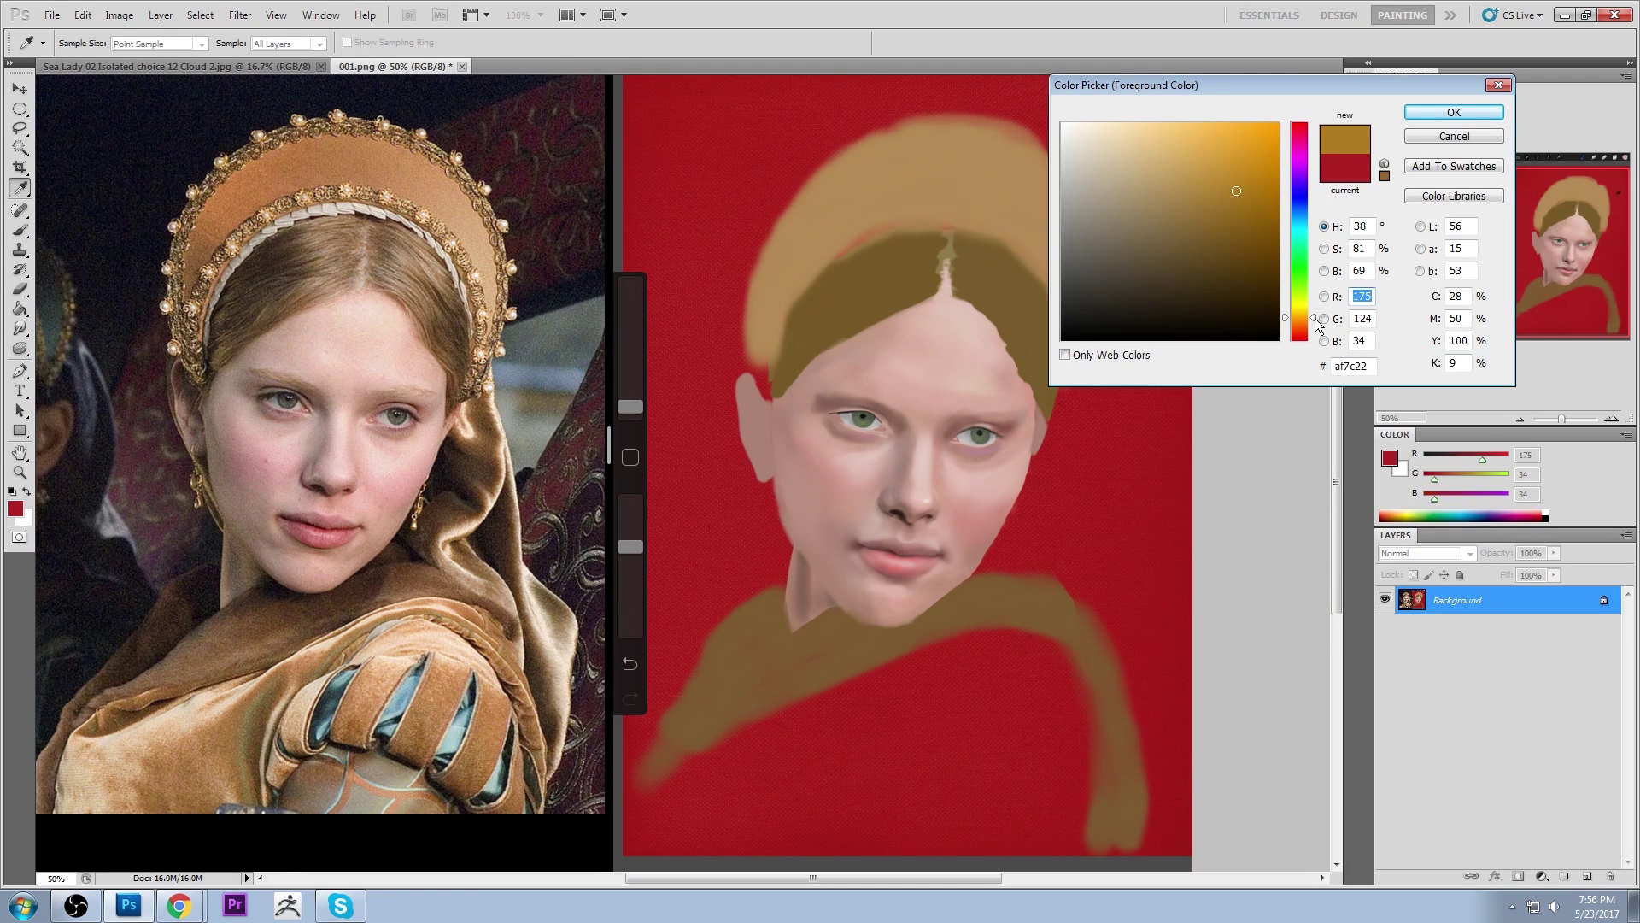
mouse_move(1196, 210)
left_mouse_down()
mouse_move(1146, 202)
mouse_move(1174, 205)
left_mouse_up()
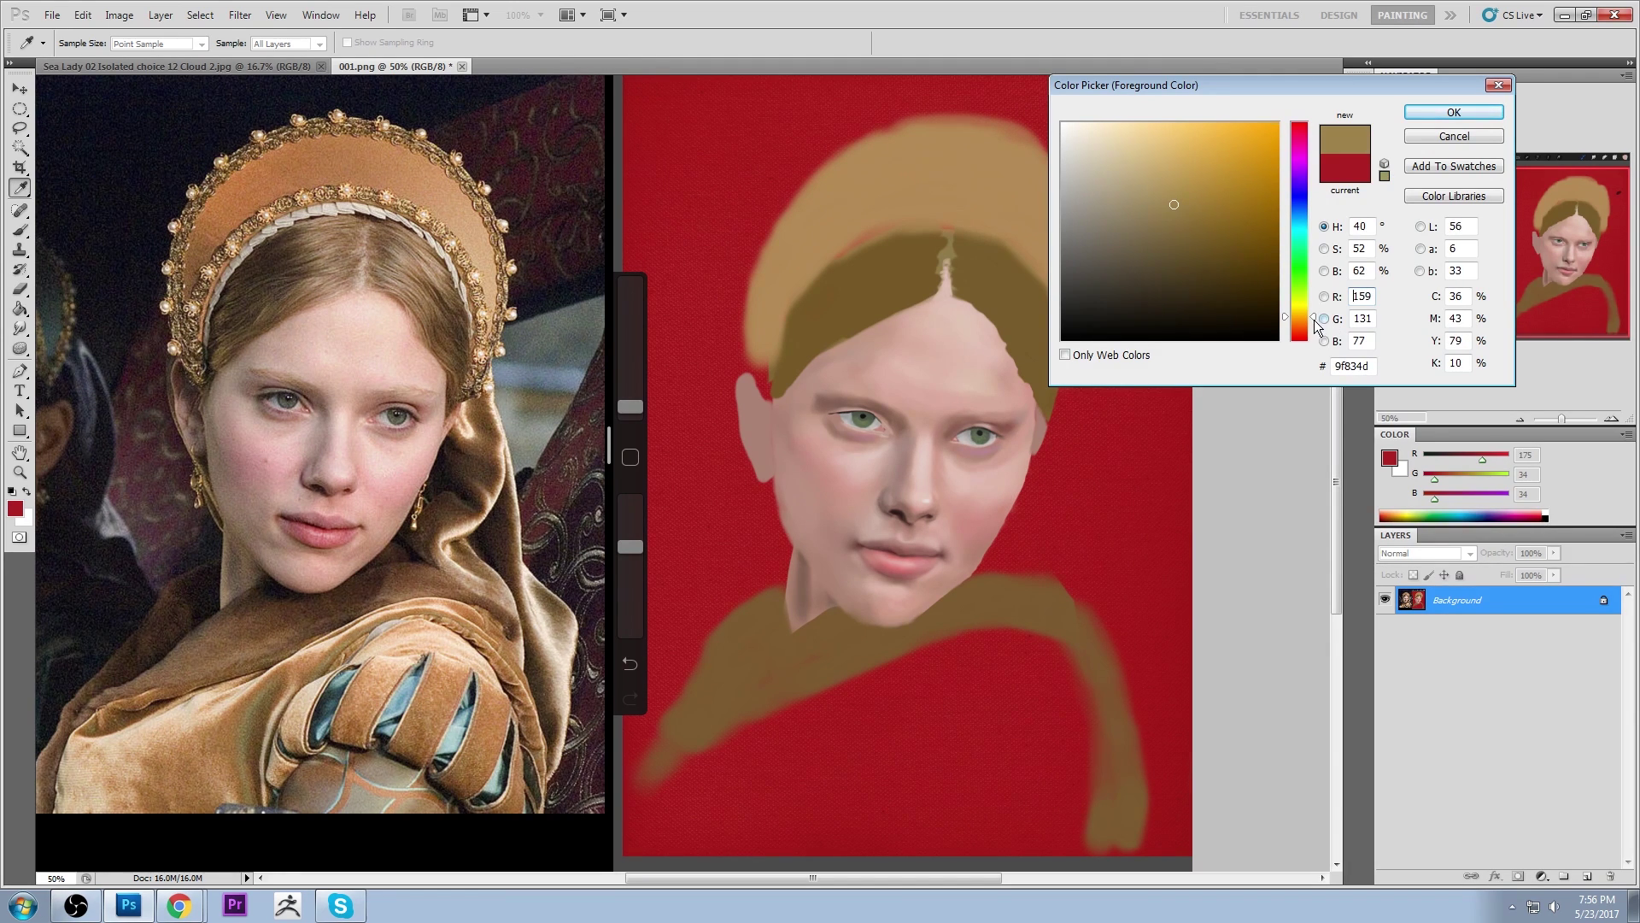
left_click_drag(1315, 321, 1316, 312)
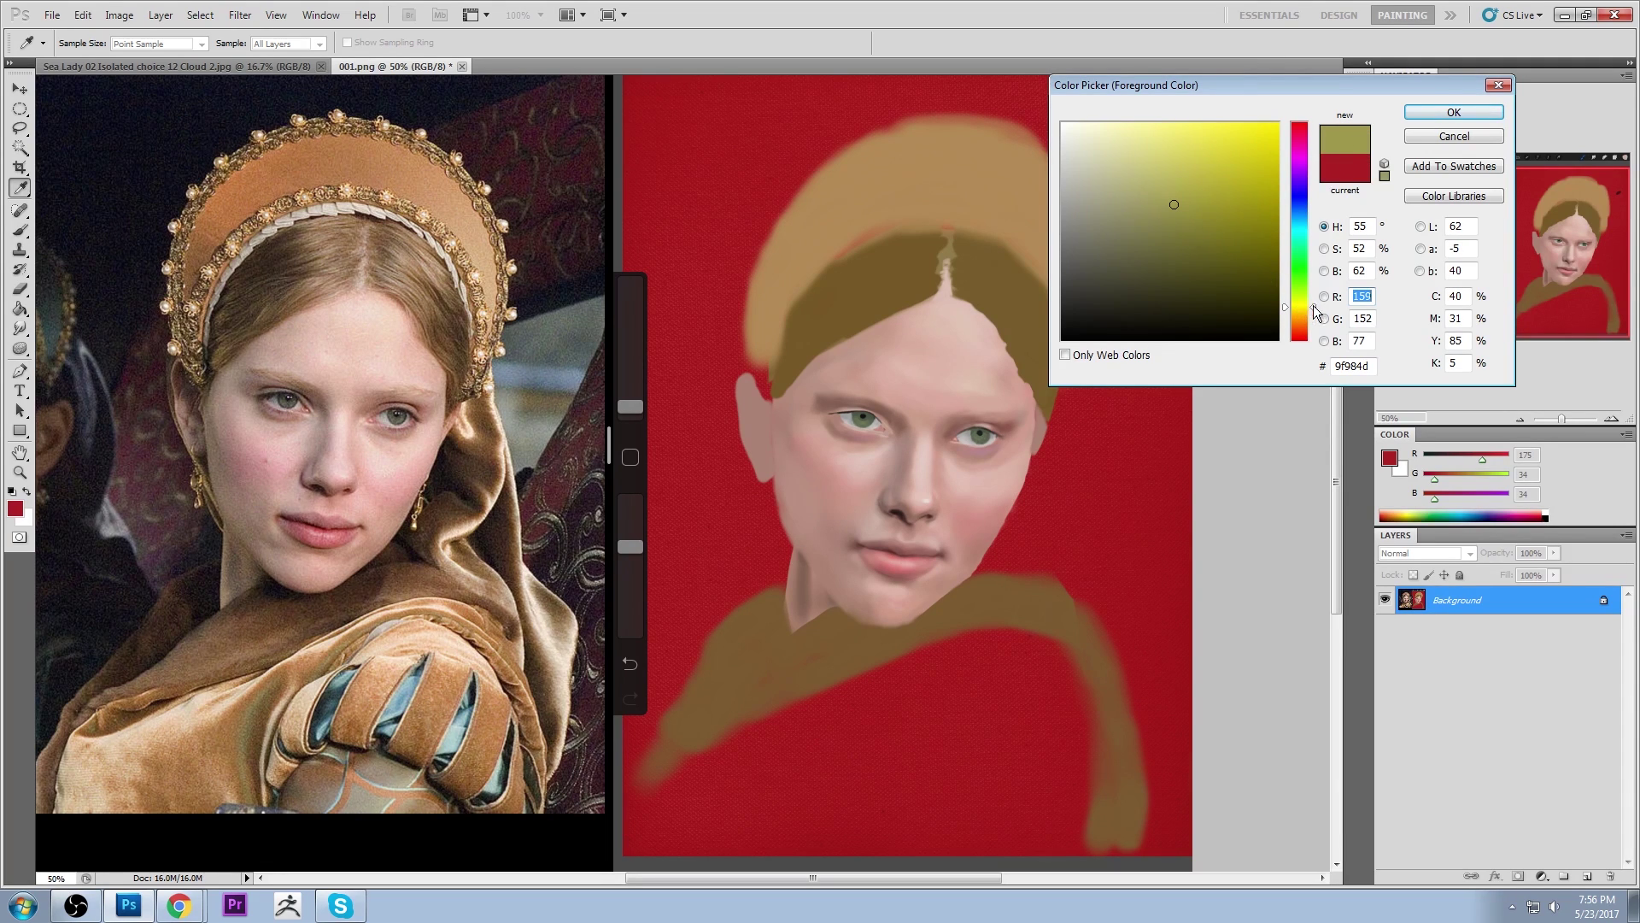
mouse_move(1317, 308)
left_mouse_down()
mouse_move(1317, 284)
mouse_move(1317, 310)
left_mouse_up()
left_click(1437, 137)
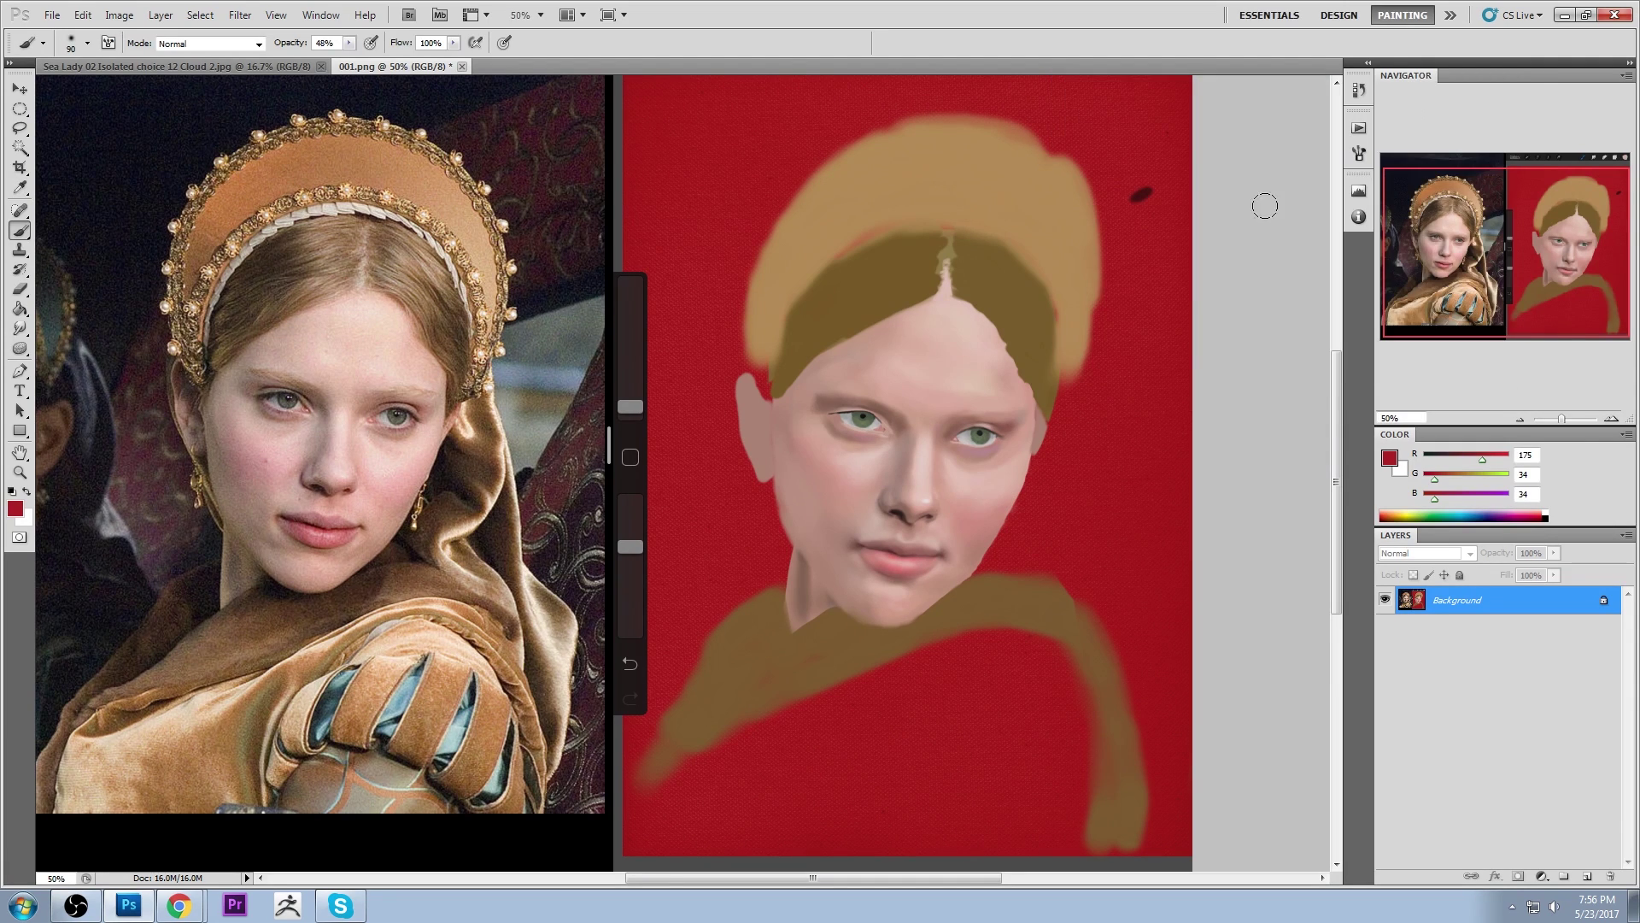
Enlarge the brush and retouch the upper lip area with tones sampled from the cheek, under the nose and the lip edge
left_click(815, 462, "alt")
key("bracketright")
key("bracketright")
key("bracketright")
key("bracketright")
left_click(906, 506, "alt")
left_click(879, 545, "alt")
key("bracketleft")
Refine both mouth corners with tones sampled beside them, adjusting the brush size, and sample the shading under the nose
left_click(861, 544, "alt")
left_click(855, 545, "alt")
left_click(858, 546, "alt")
left_click(944, 547, "alt")
key("bracketright")
key("bracketleft")
left_click(906, 510, "alt")
Sample the background spot, nose and lip tones, and paint a light pink stroke along the lower lip
left_click(1137, 192, "alt")
left_click(929, 497, "alt")
left_click(912, 557, "alt")
mouse_move(910, 568)
left_mouse_down()
mouse_move(921, 557)
mouse_move(893, 567)
left_mouse_up()
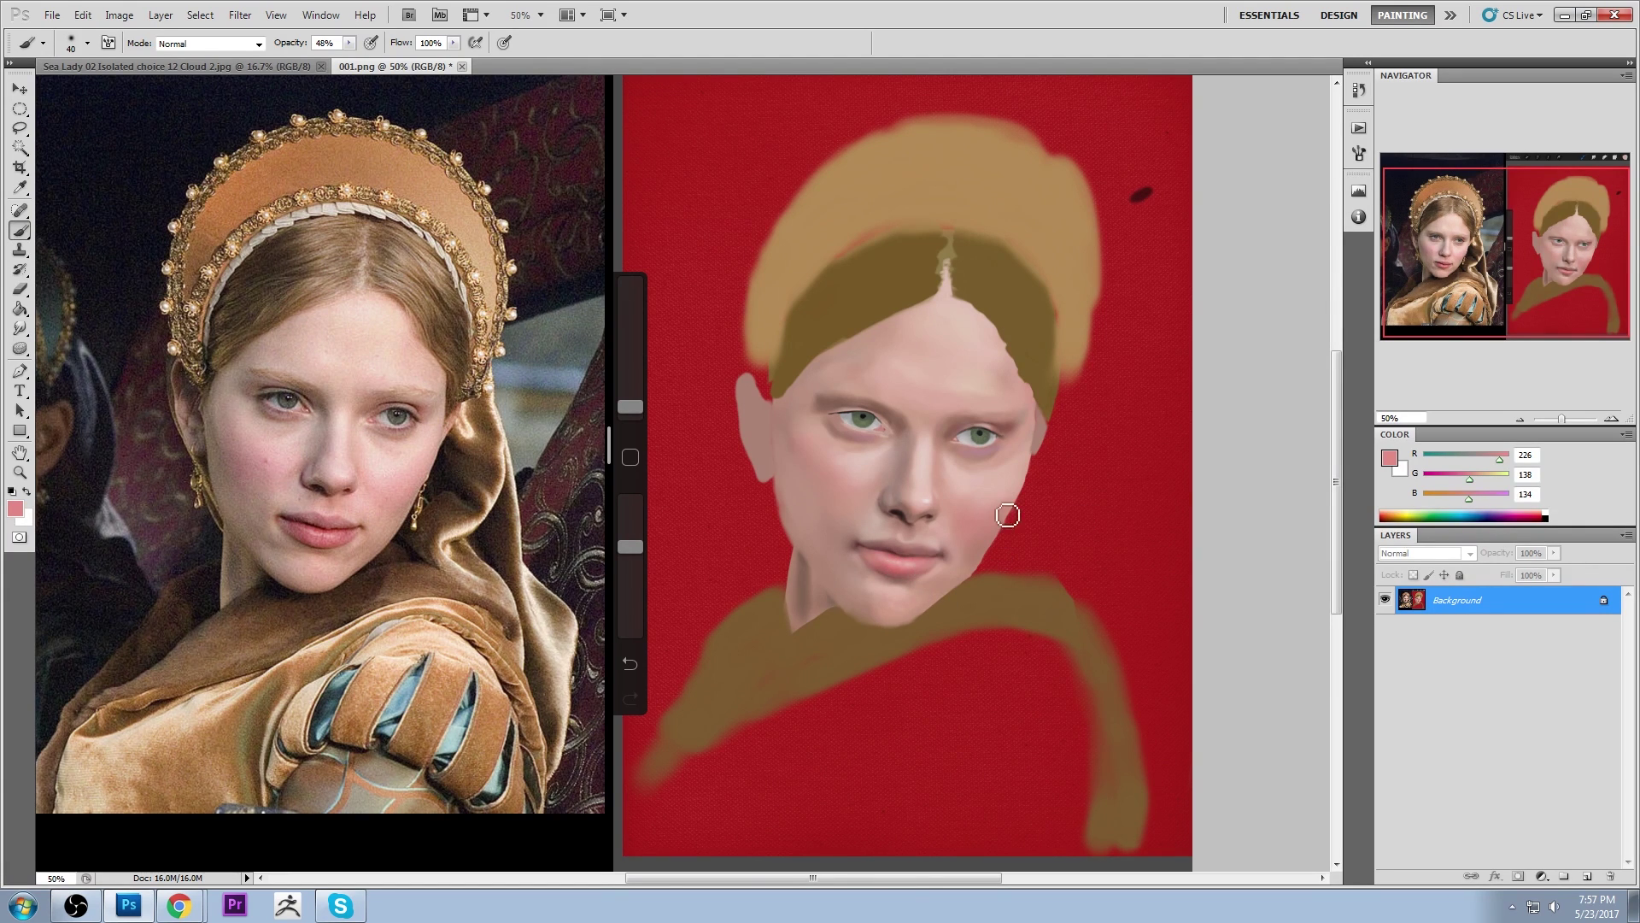
Sample the dark line between the lips and shrink the brush to 15 px for fine lip work
left_click(923, 547, "alt")
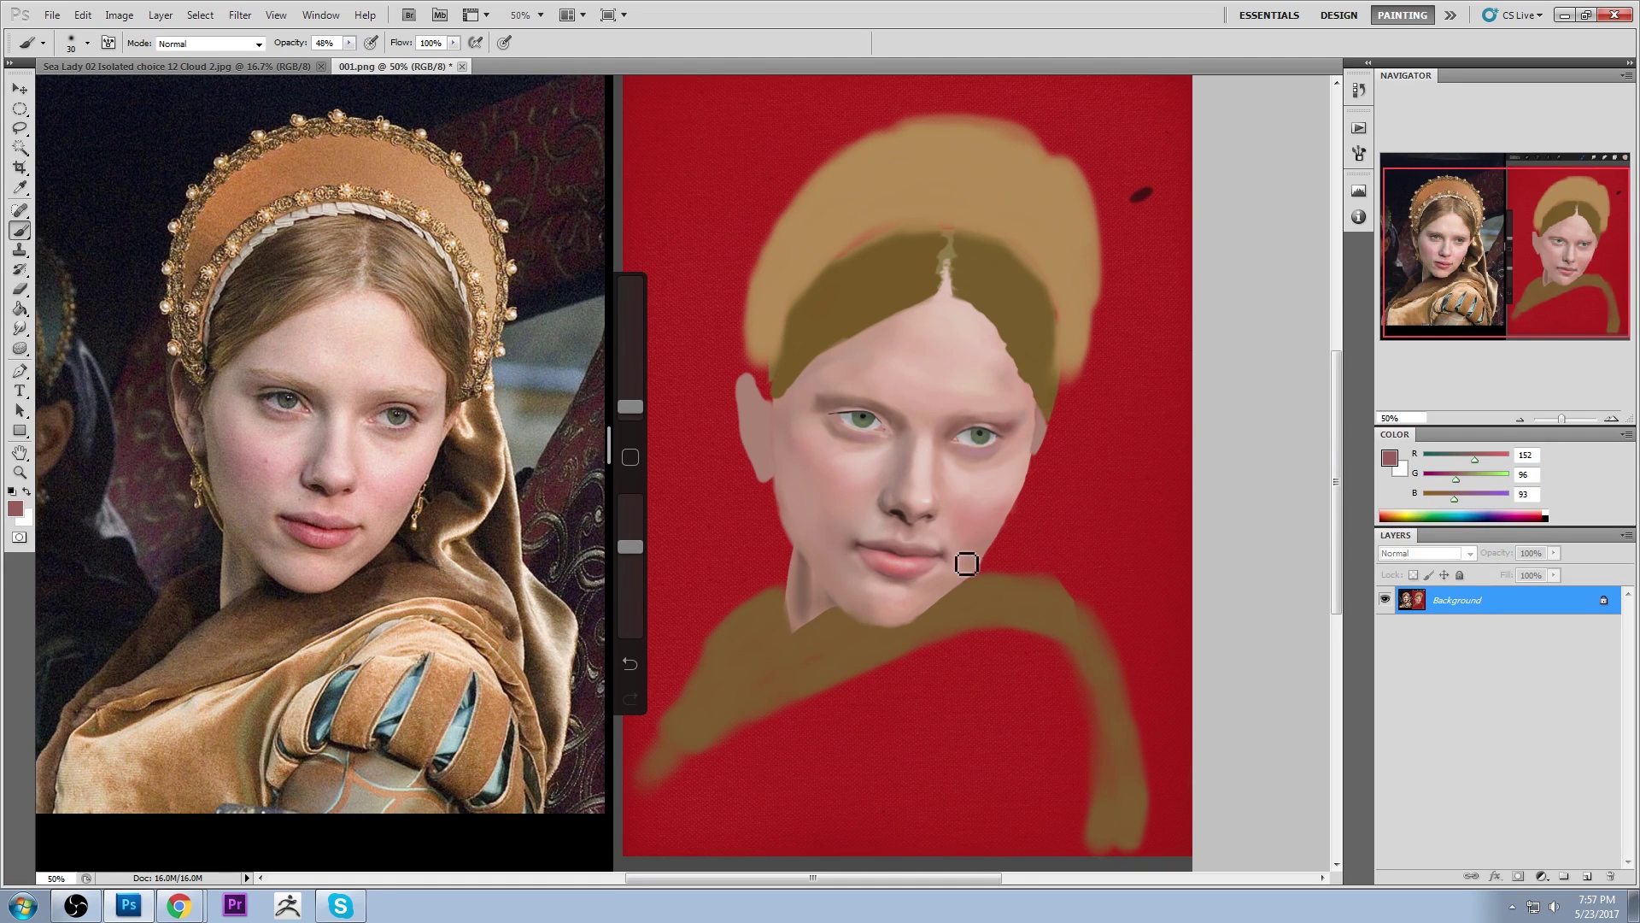
key("bracketleft")
key("bracketleft")
key("bracketleft")
key("bracketleft")
key("bracketleft")
Refine the lower lip with pink and reddish tones sampled across the lips
key("alt")
key("alt")
left_click(916, 553, "alt")
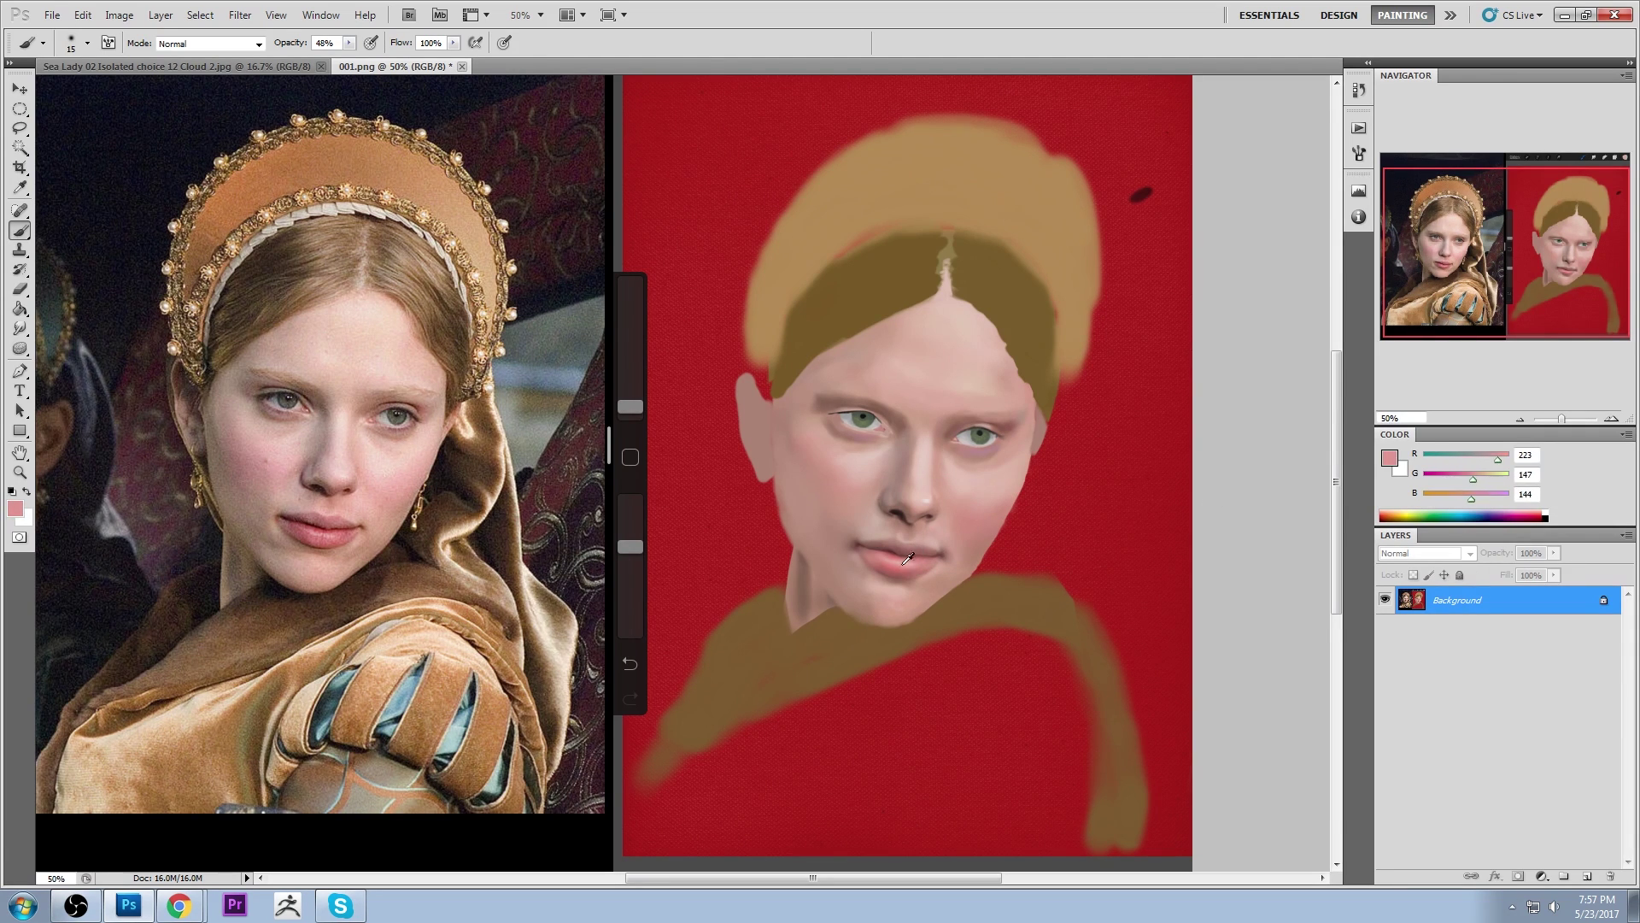
left_click(906, 570, "alt")
left_click(873, 557, "alt")
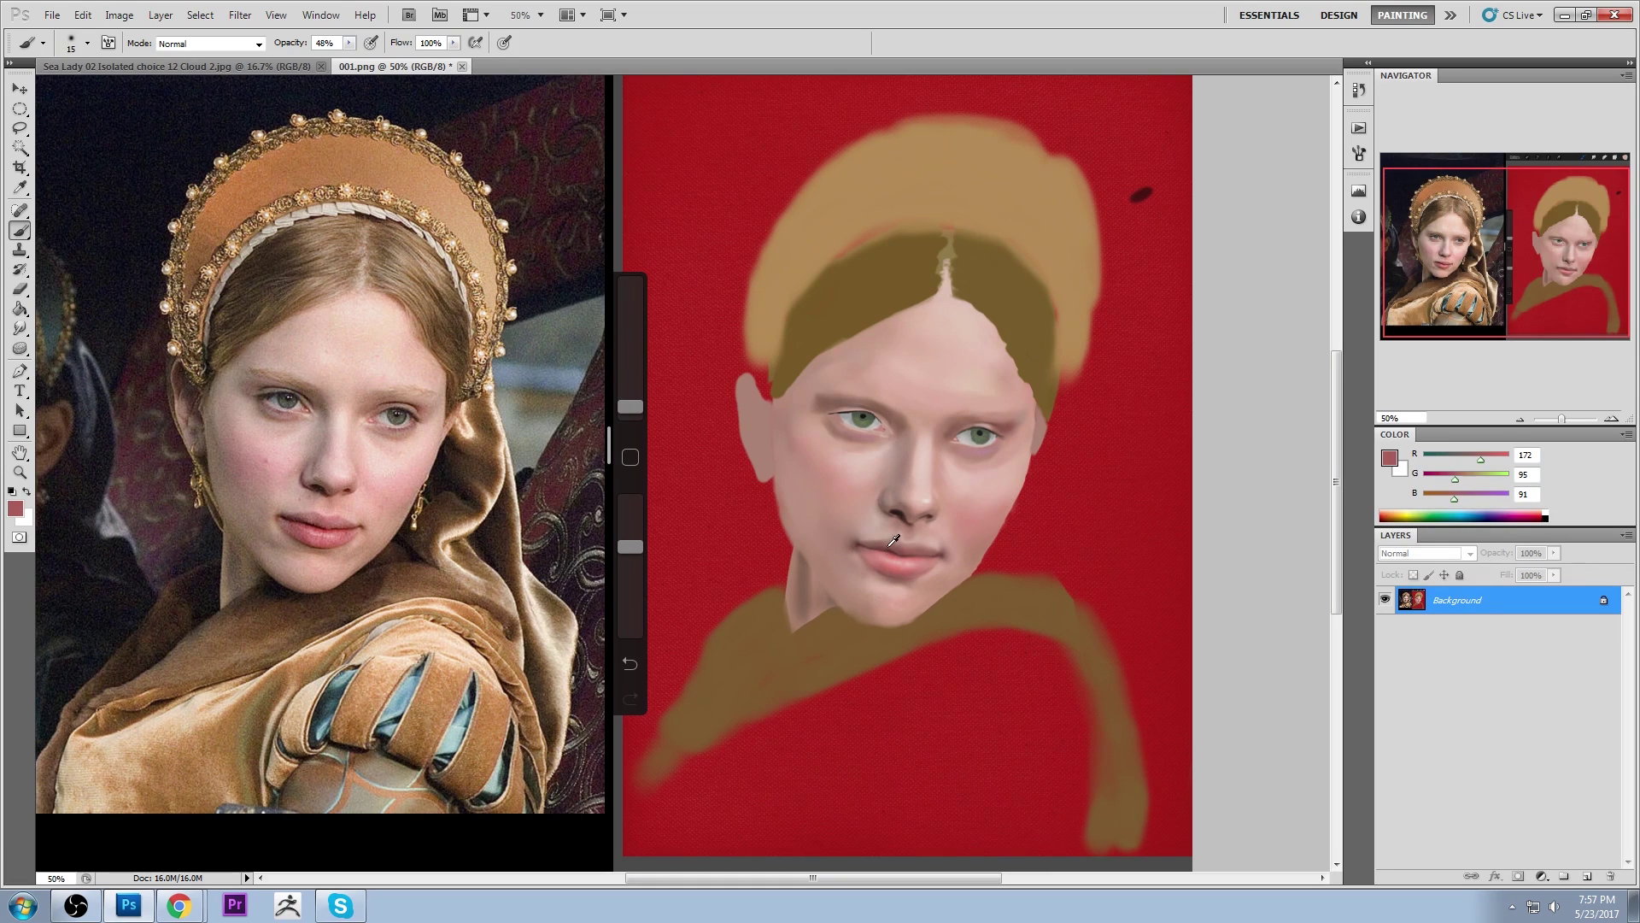
Clean up the upper lip contour and right mouth corner with nearby sampled tones, and sample the light pink lip tone
left_click(879, 543, "alt")
left_click(945, 548, "alt")
left_click(946, 545, "alt")
left_click(914, 549, "alt")
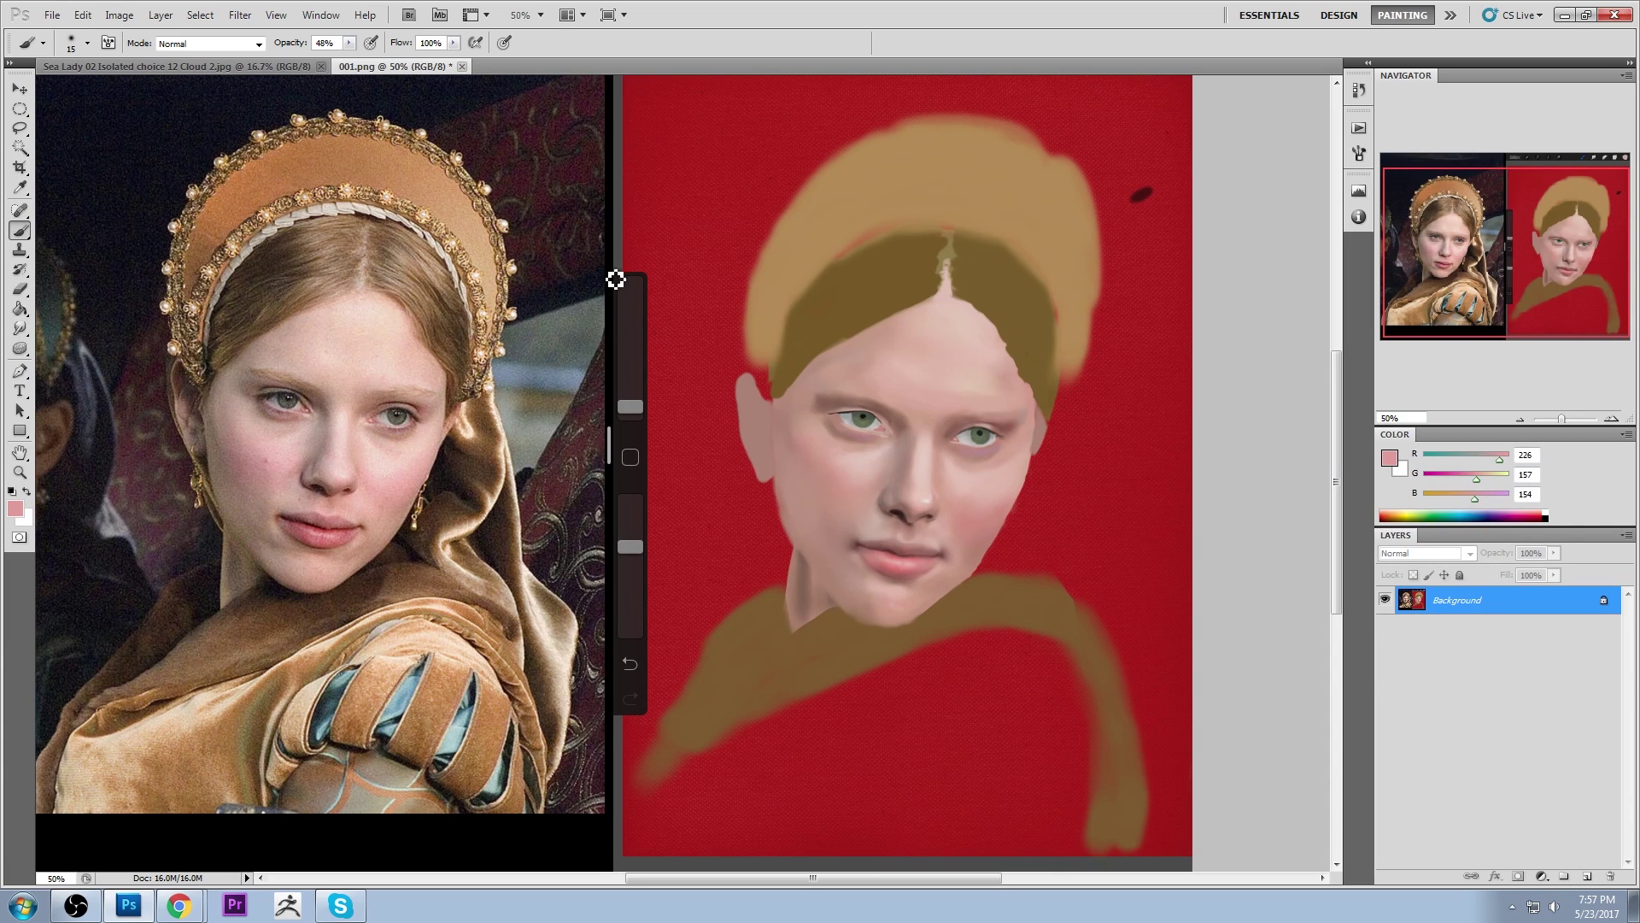
Open the Liquify filter, set its brush size to 241 and nudge the painted jawline beside the mouth
left_click(235, 19)
left_click(282, 116)
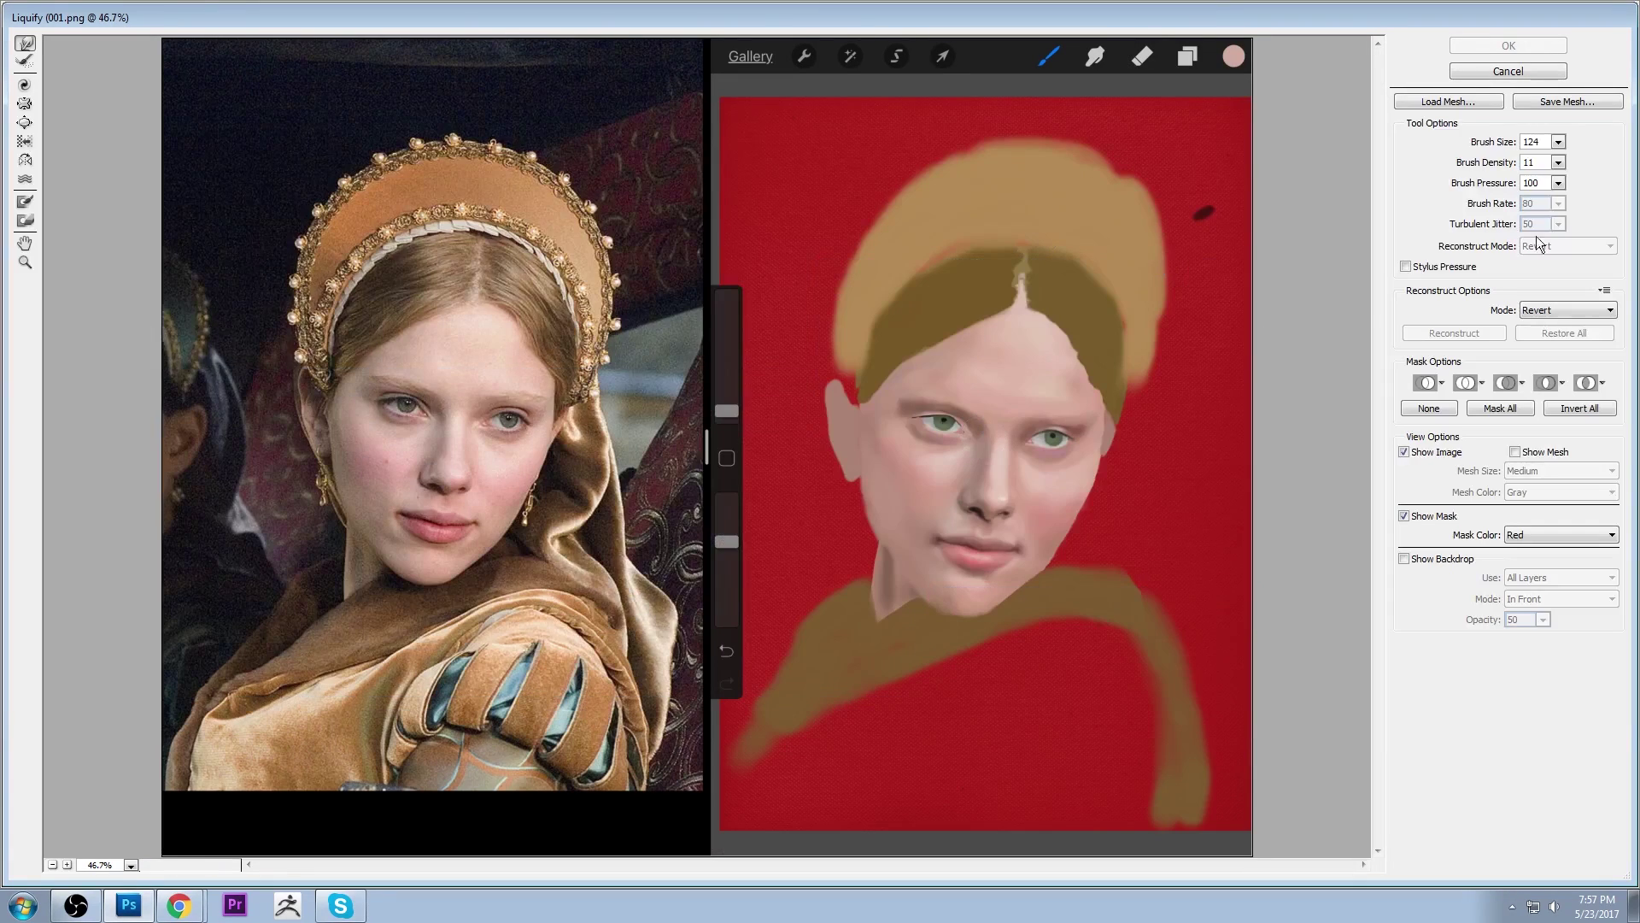
left_click(1558, 142)
left_click_drag(1479, 163, 1487, 162)
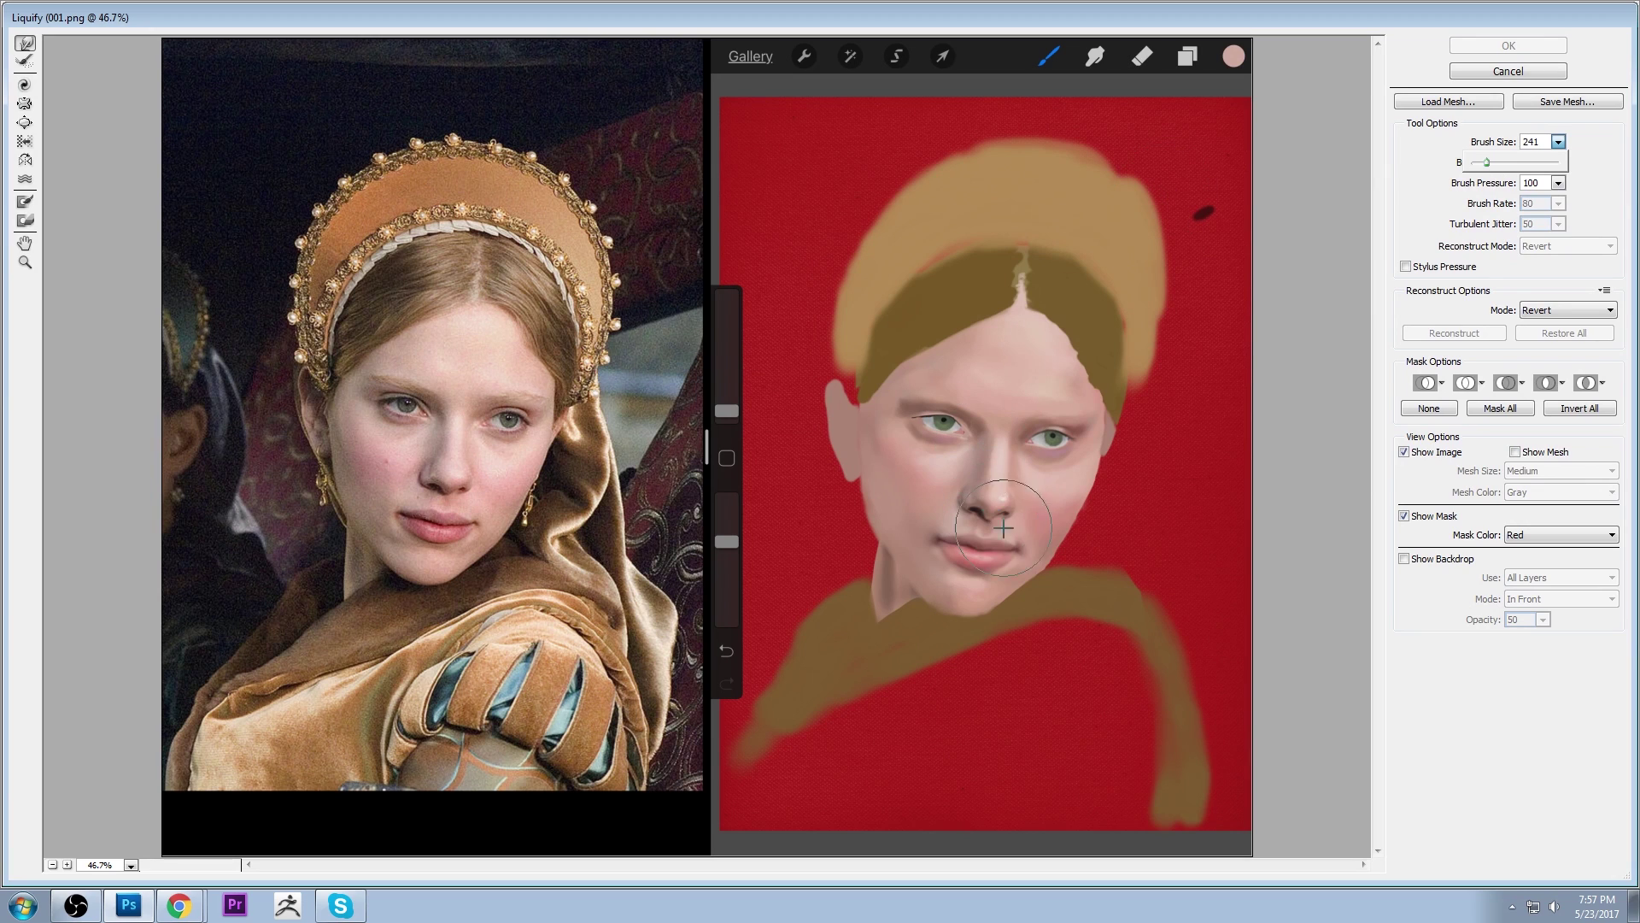
left_click(1036, 596)
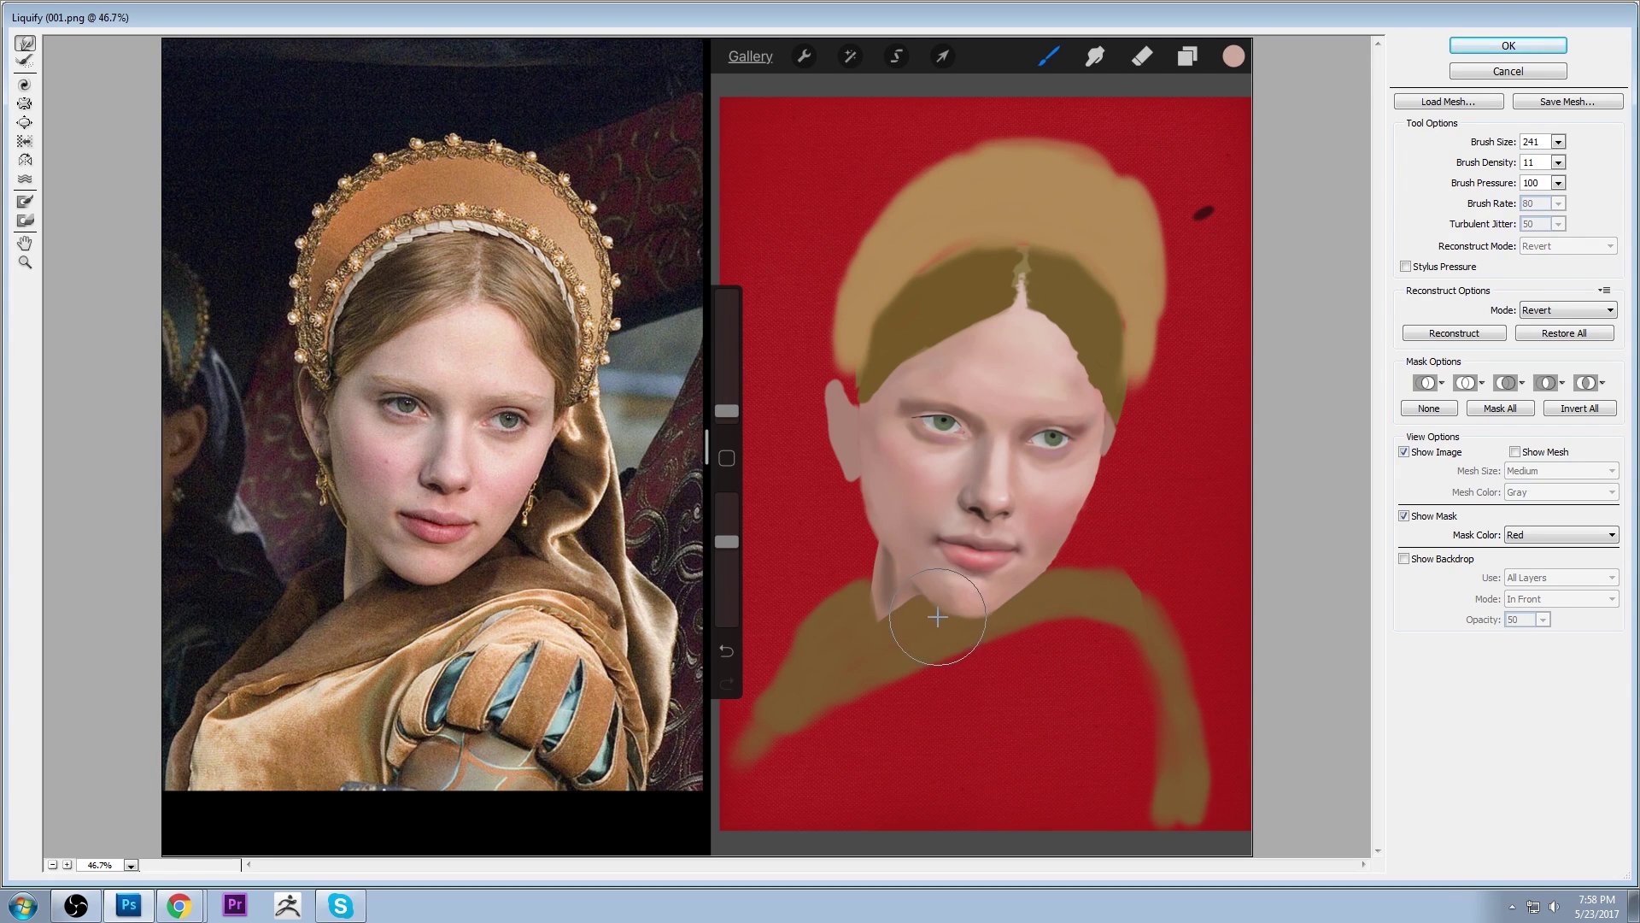
Reduce the Liquify brush size to 136, nudge the painted chin's edge and apply the filter
left_click(1558, 141)
left_click_drag(1501, 165, 1482, 165)
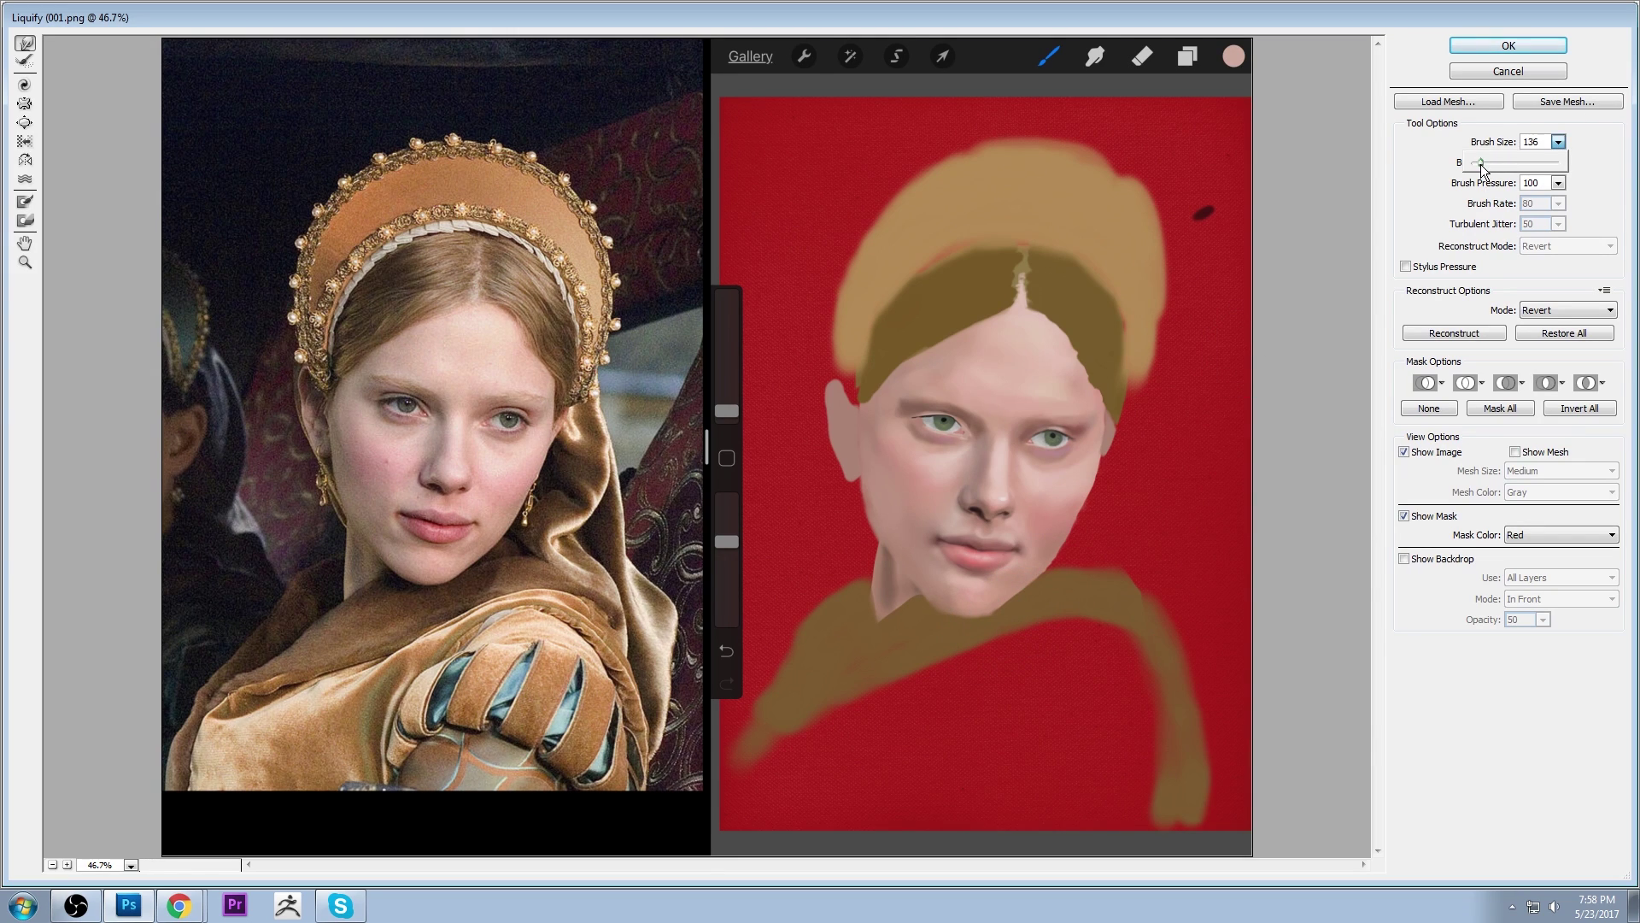
left_click(1000, 610)
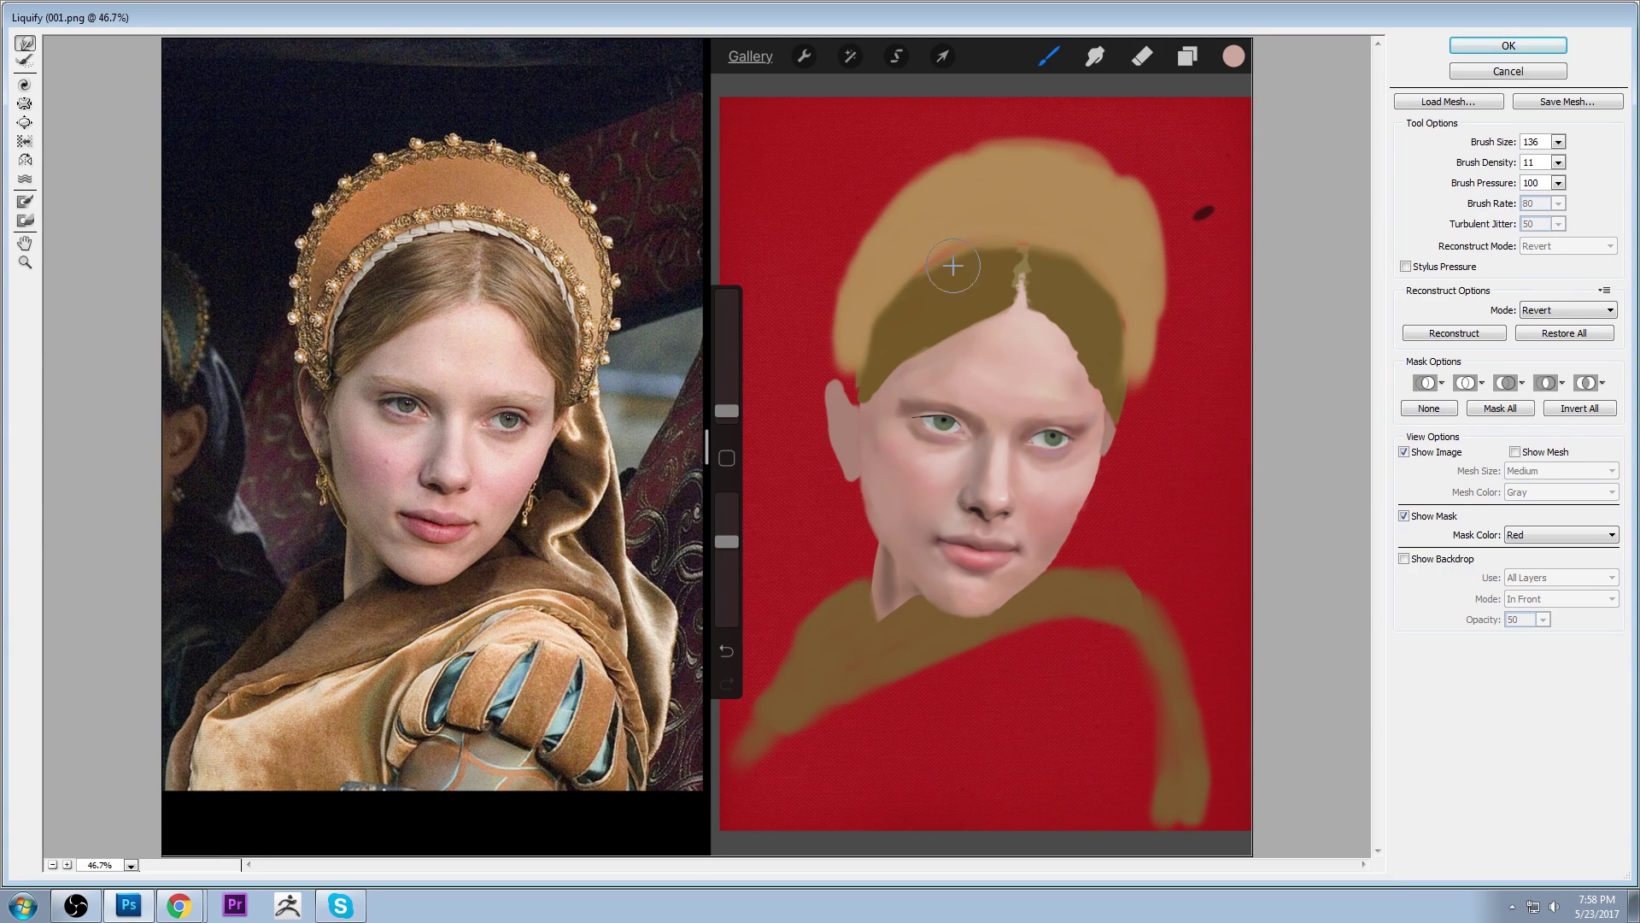
left_click(1508, 46)
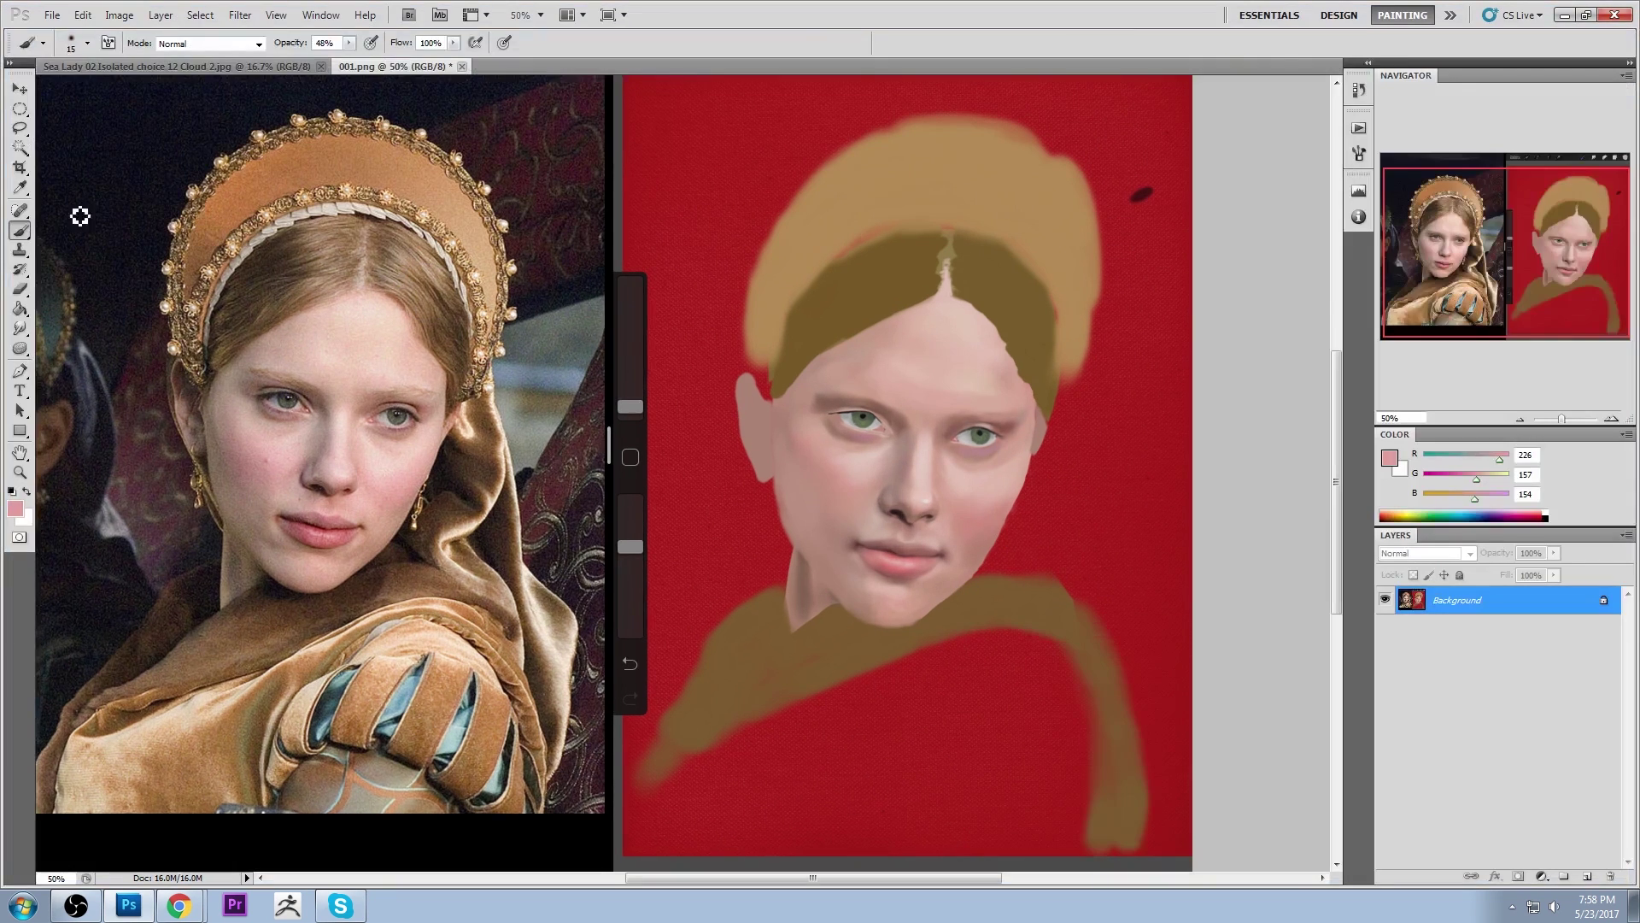
Smudge the right cheek and jaw edge of the painted face at 8% strength
left_click(20, 329)
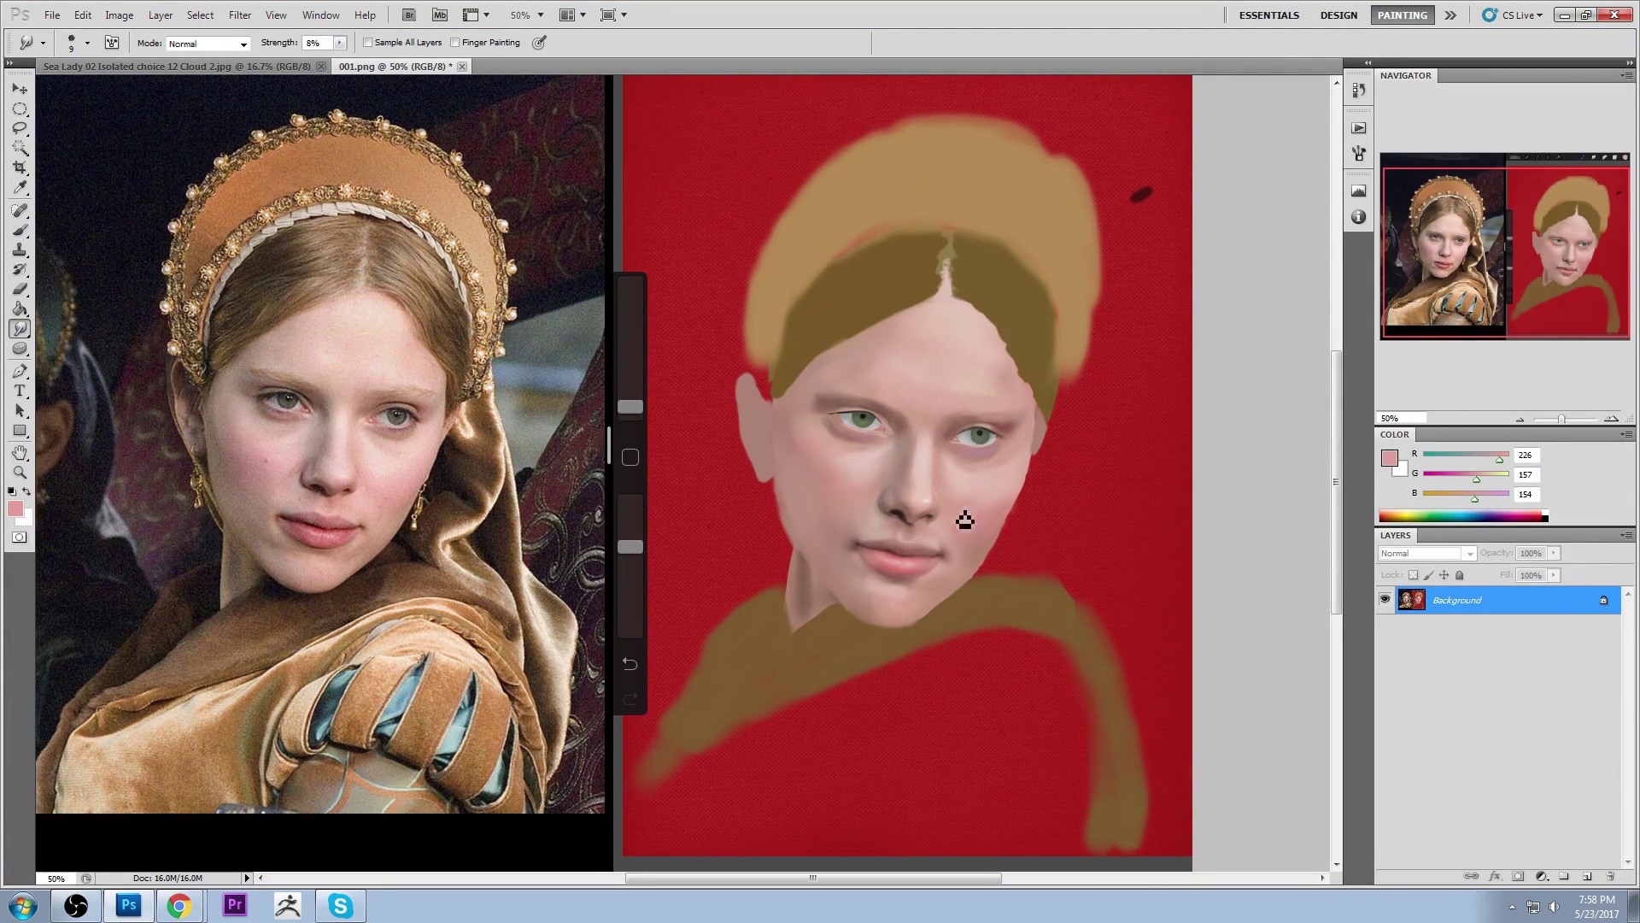
key("bracketright")
key("bracketright")
key("bracketleft")
left_click_drag(996, 563, 970, 597)
left_click_drag(1015, 532, 1001, 557)
key("bracketright")
key("bracketright")
Sample the brown shadow tone at the left mouth corner and set the brush to Darken mode at 600 px
key("b")
left_click(852, 534, "alt")
key("bracketright")
key("bracketright")
key("bracketright")
key("bracketright")
key("bracketright")
key("bracketright")
key("bracketright")
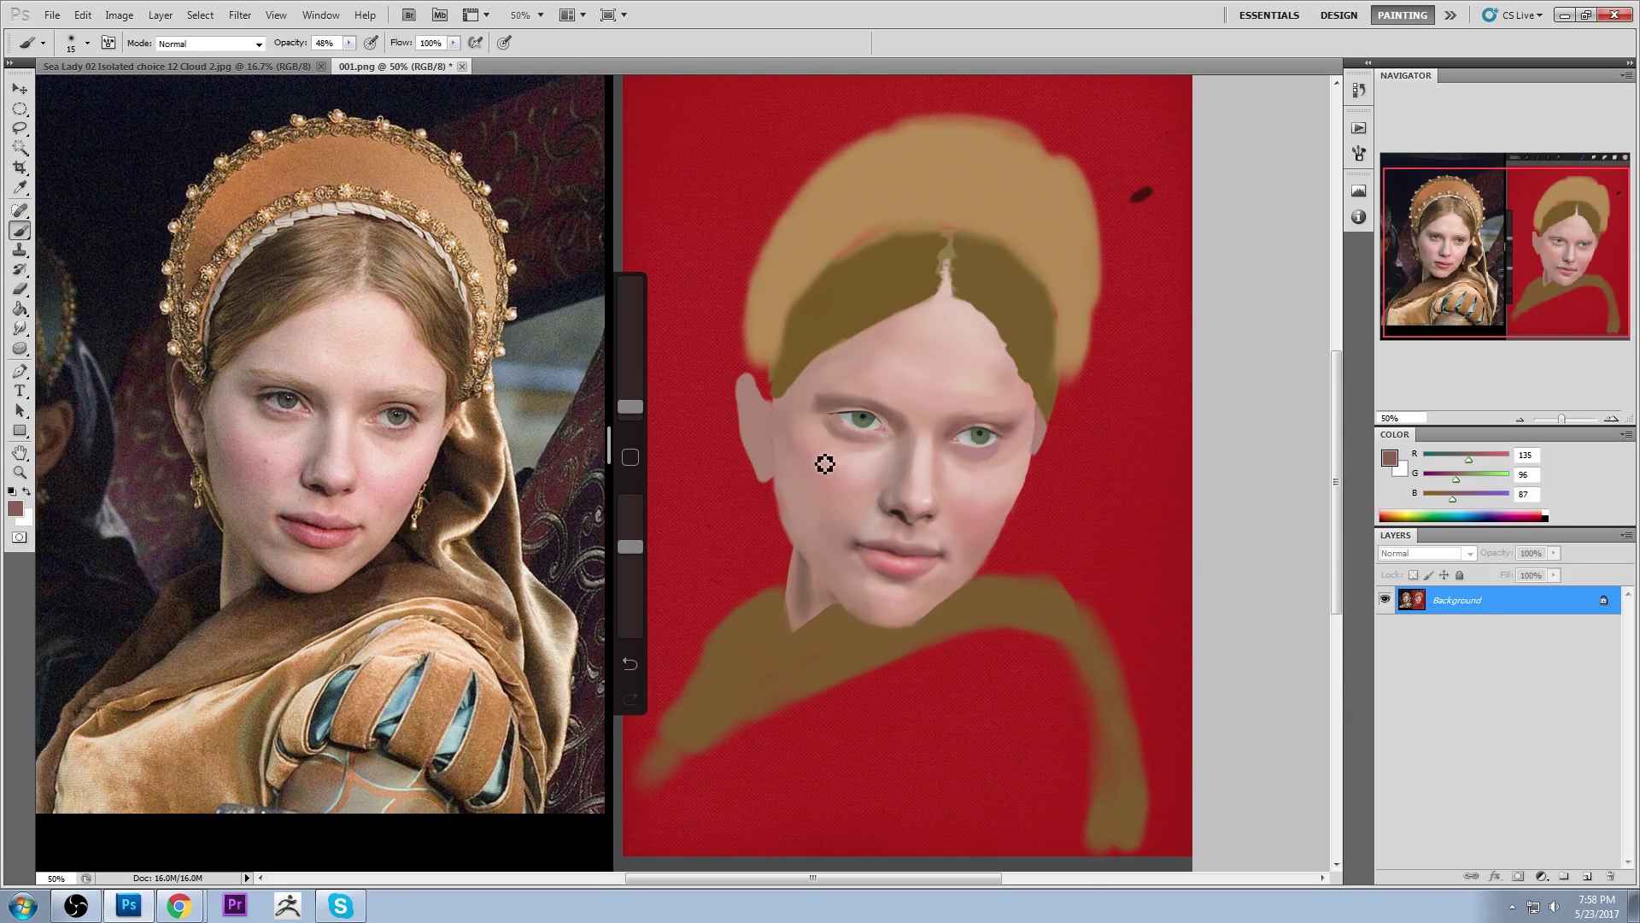
left_click(224, 43)
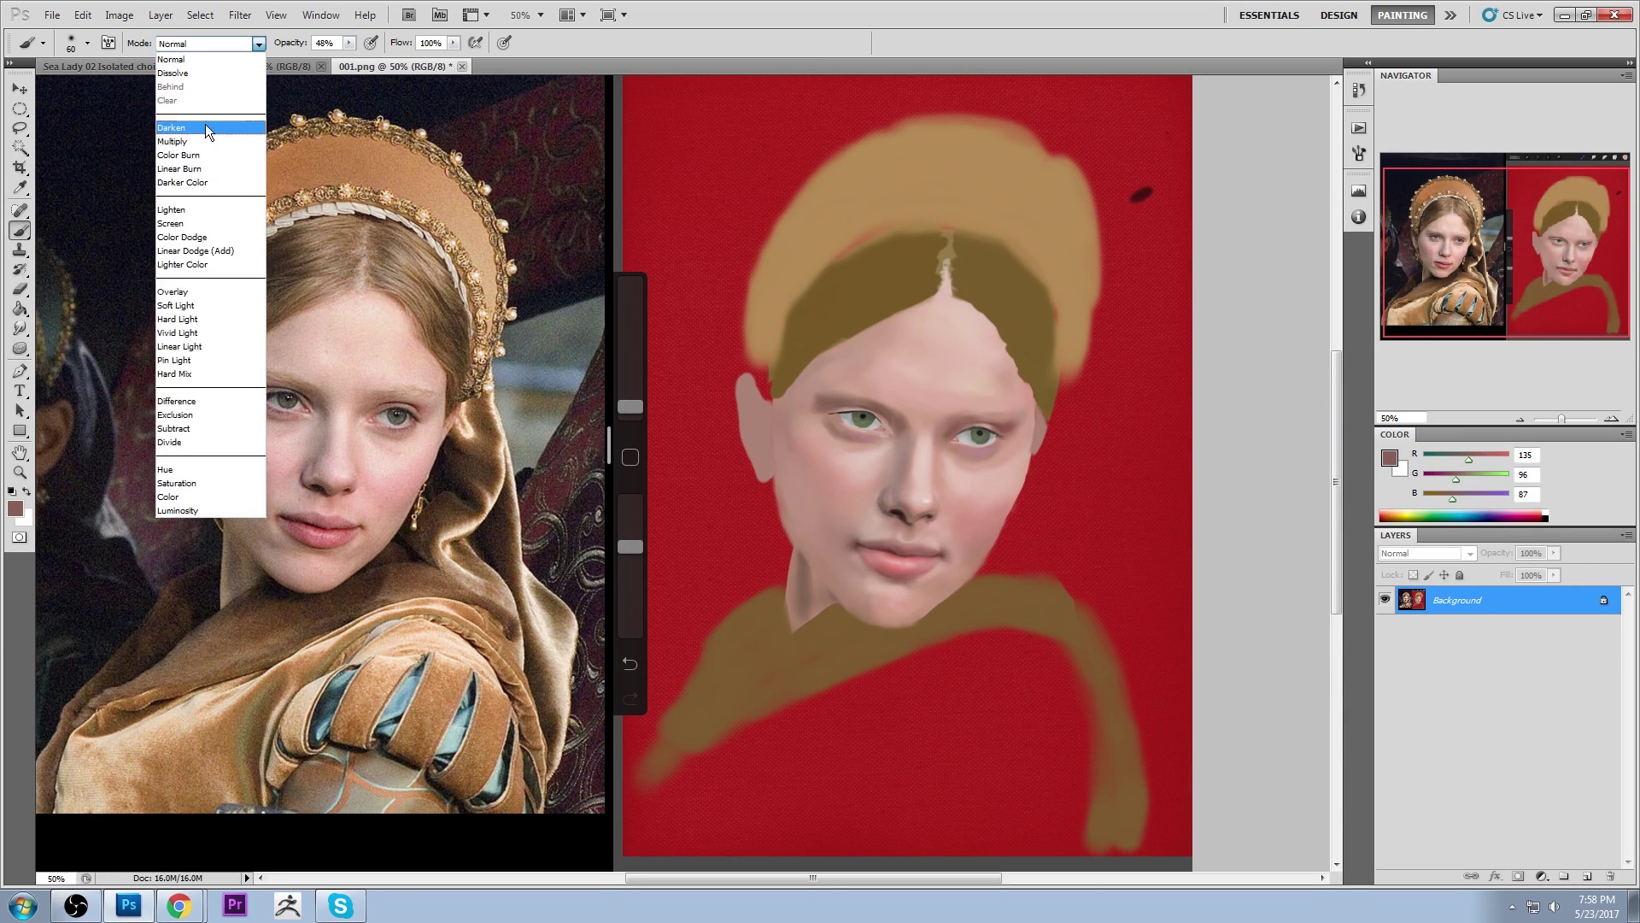
left_click(205, 124)
key("bracketright")
key("bracketright")
key("bracketright")
key("bracketright")
key("bracketright")
key("bracketright")
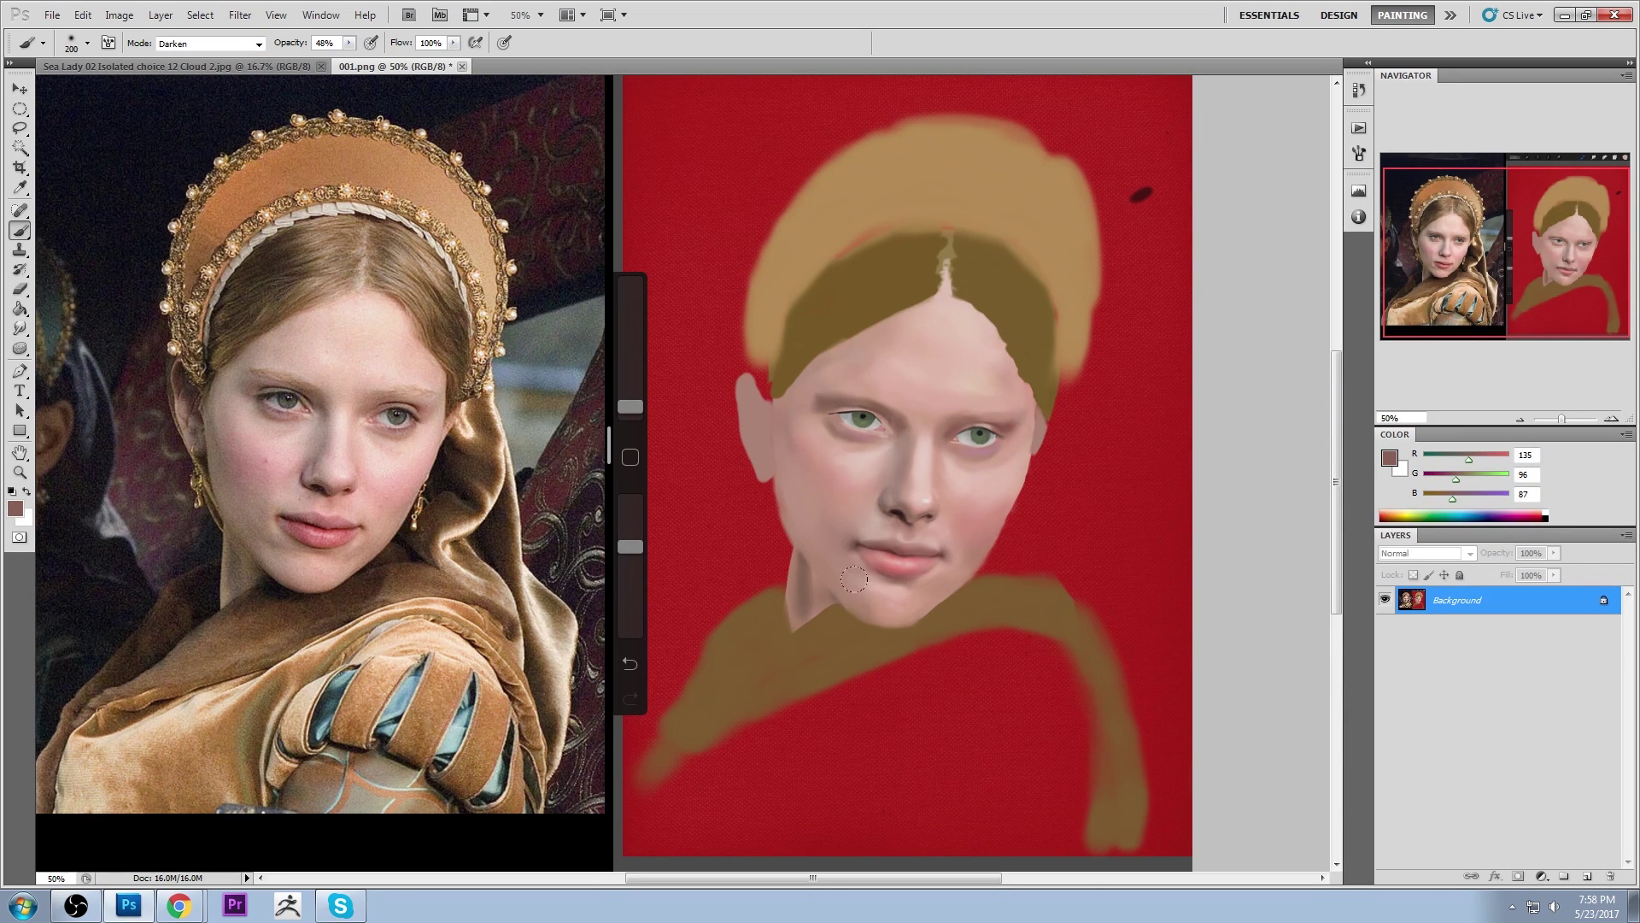
Undo the trial shading stroke, lower the brush opacity to 33% and shade the left side of the painted face
left_click_drag(810, 536, 793, 462)
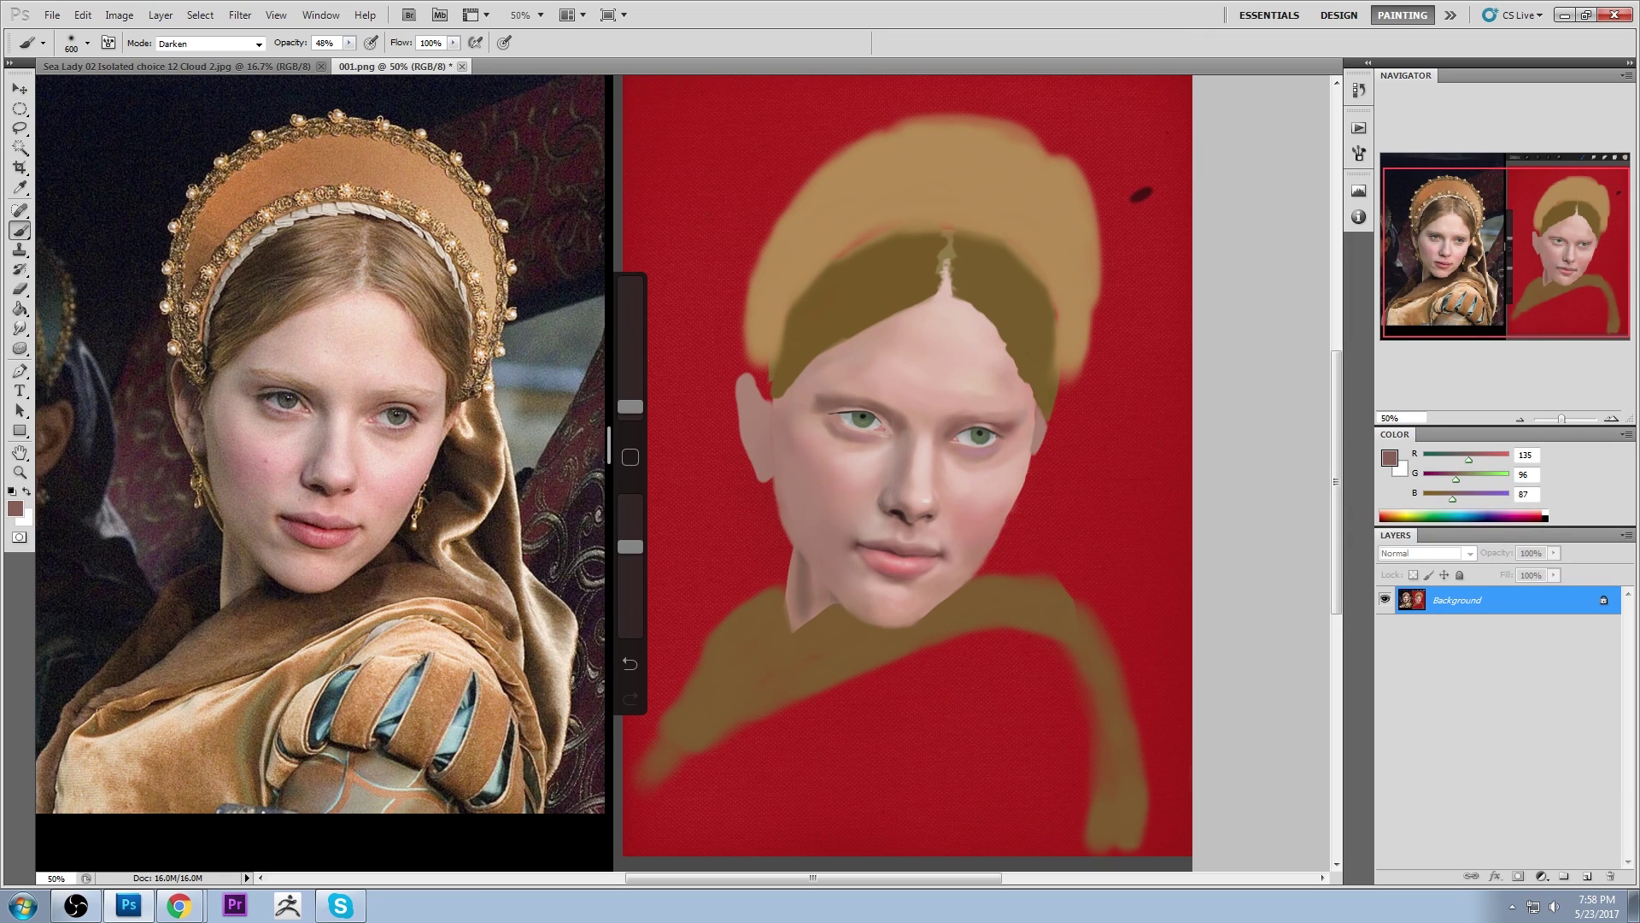
key("ctrl+z")
left_click_drag(348, 42, 340, 61)
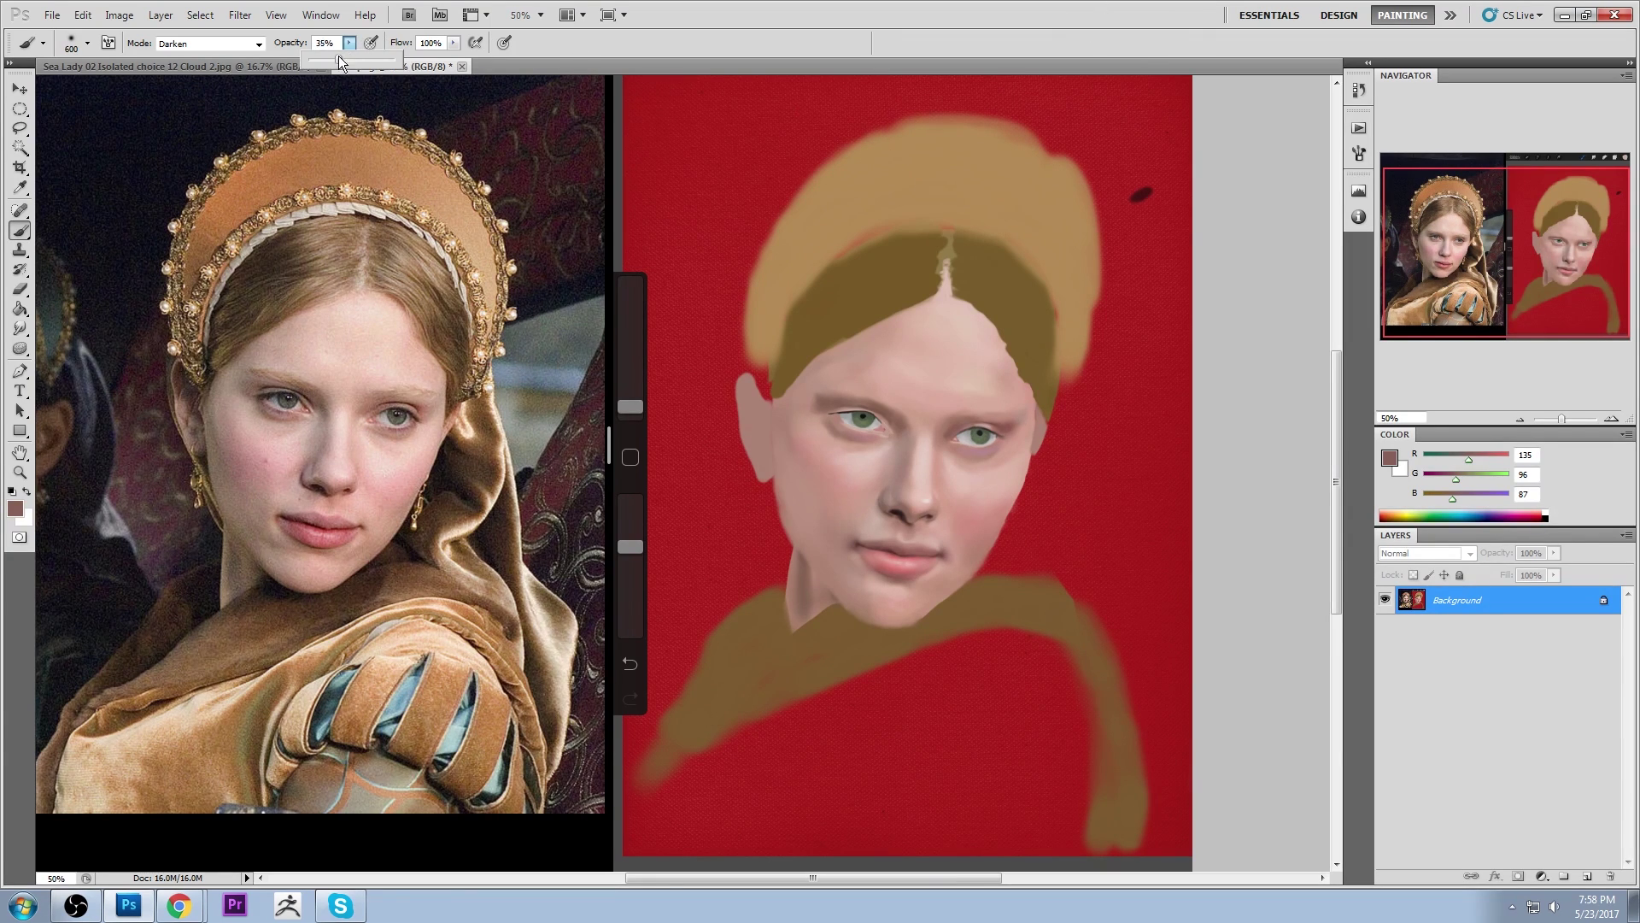
left_click(785, 462)
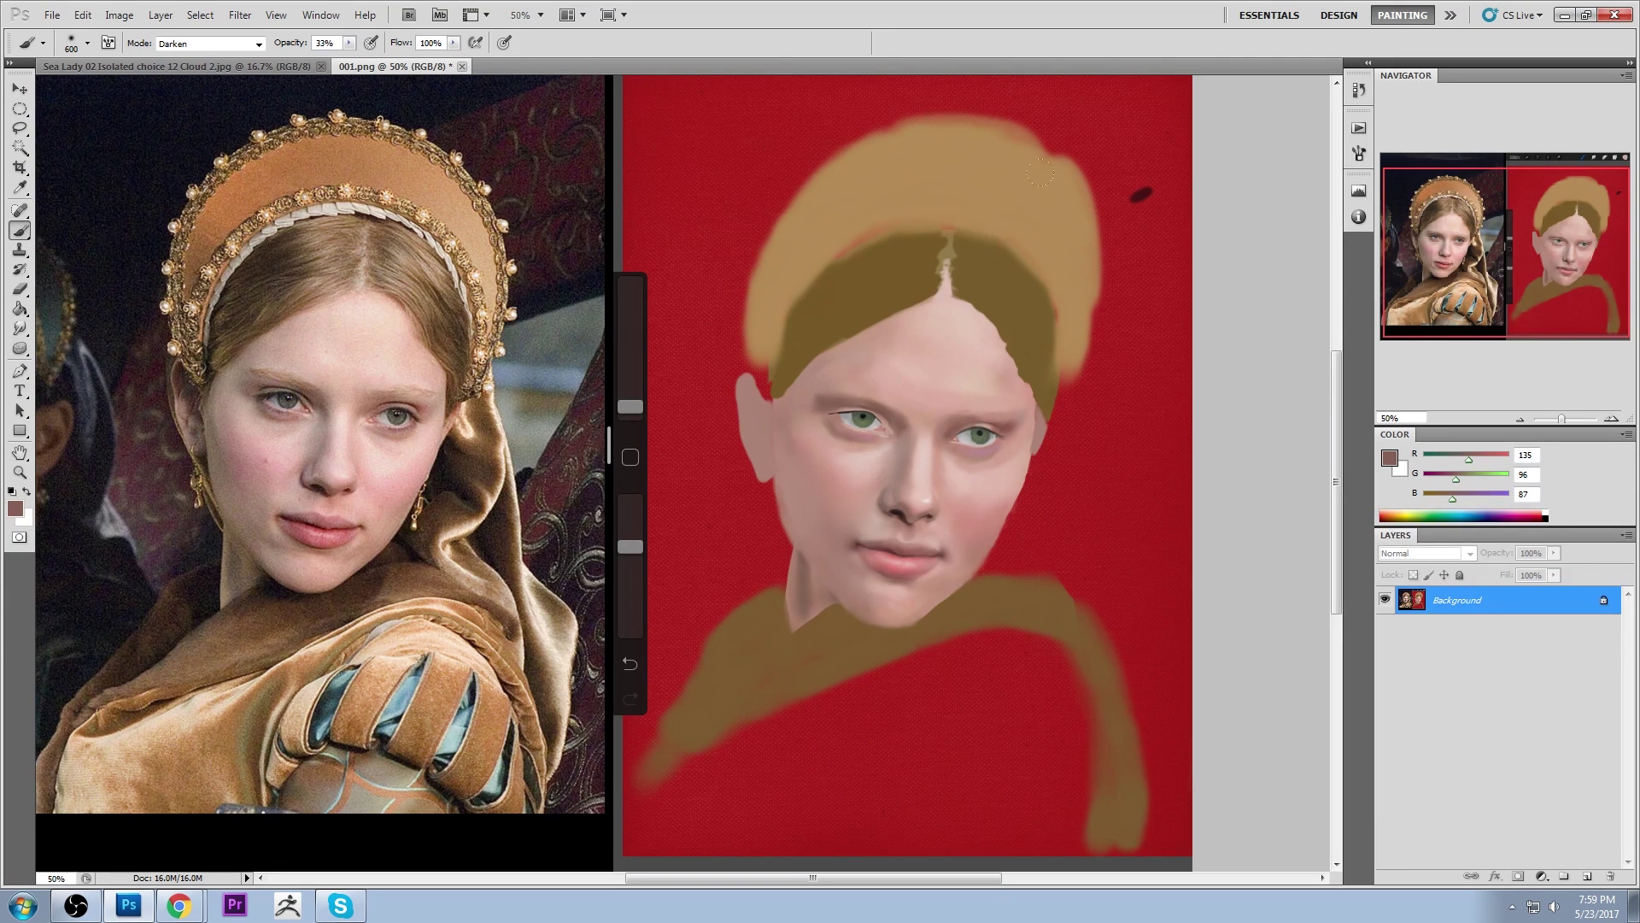
Set the brush to Normal mode, 65% opacity and 125 px, and paint over the left eyebrow
key("bracketleft")
key("bracketleft")
key("bracketleft")
left_click(233, 44)
left_click(192, 57)
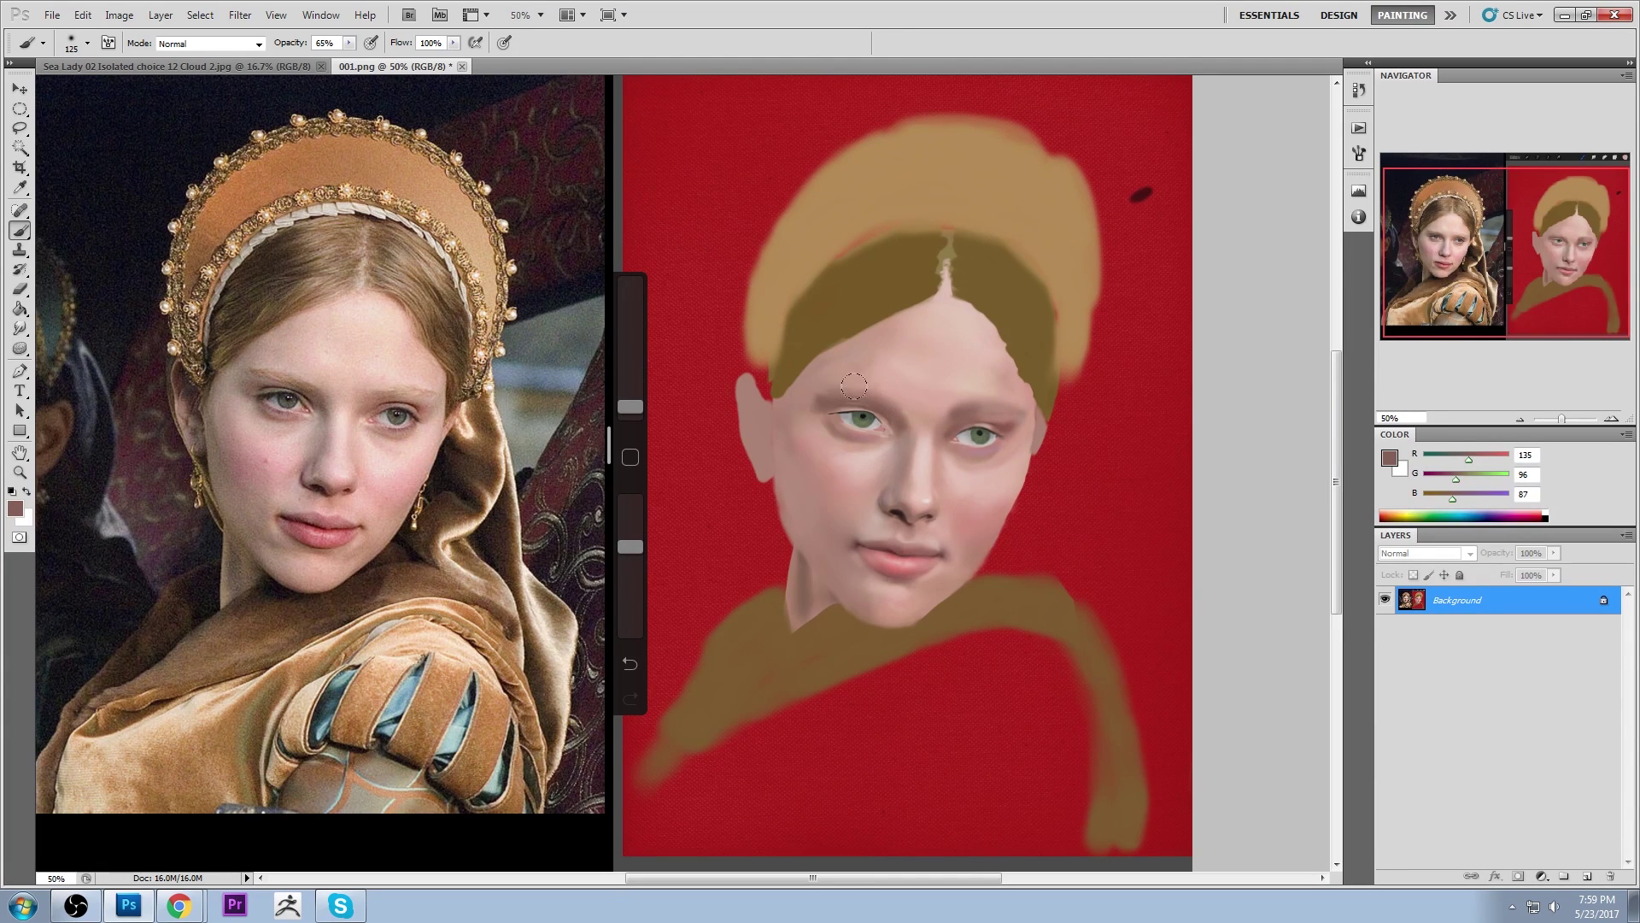
mouse_move(854, 387)
left_mouse_down()
mouse_move(803, 382)
mouse_move(889, 394)
left_mouse_up()
Refine both painted eyebrows with skin and brow tones sampled around them
left_click(1021, 289, "alt")
left_click(859, 389, "alt")
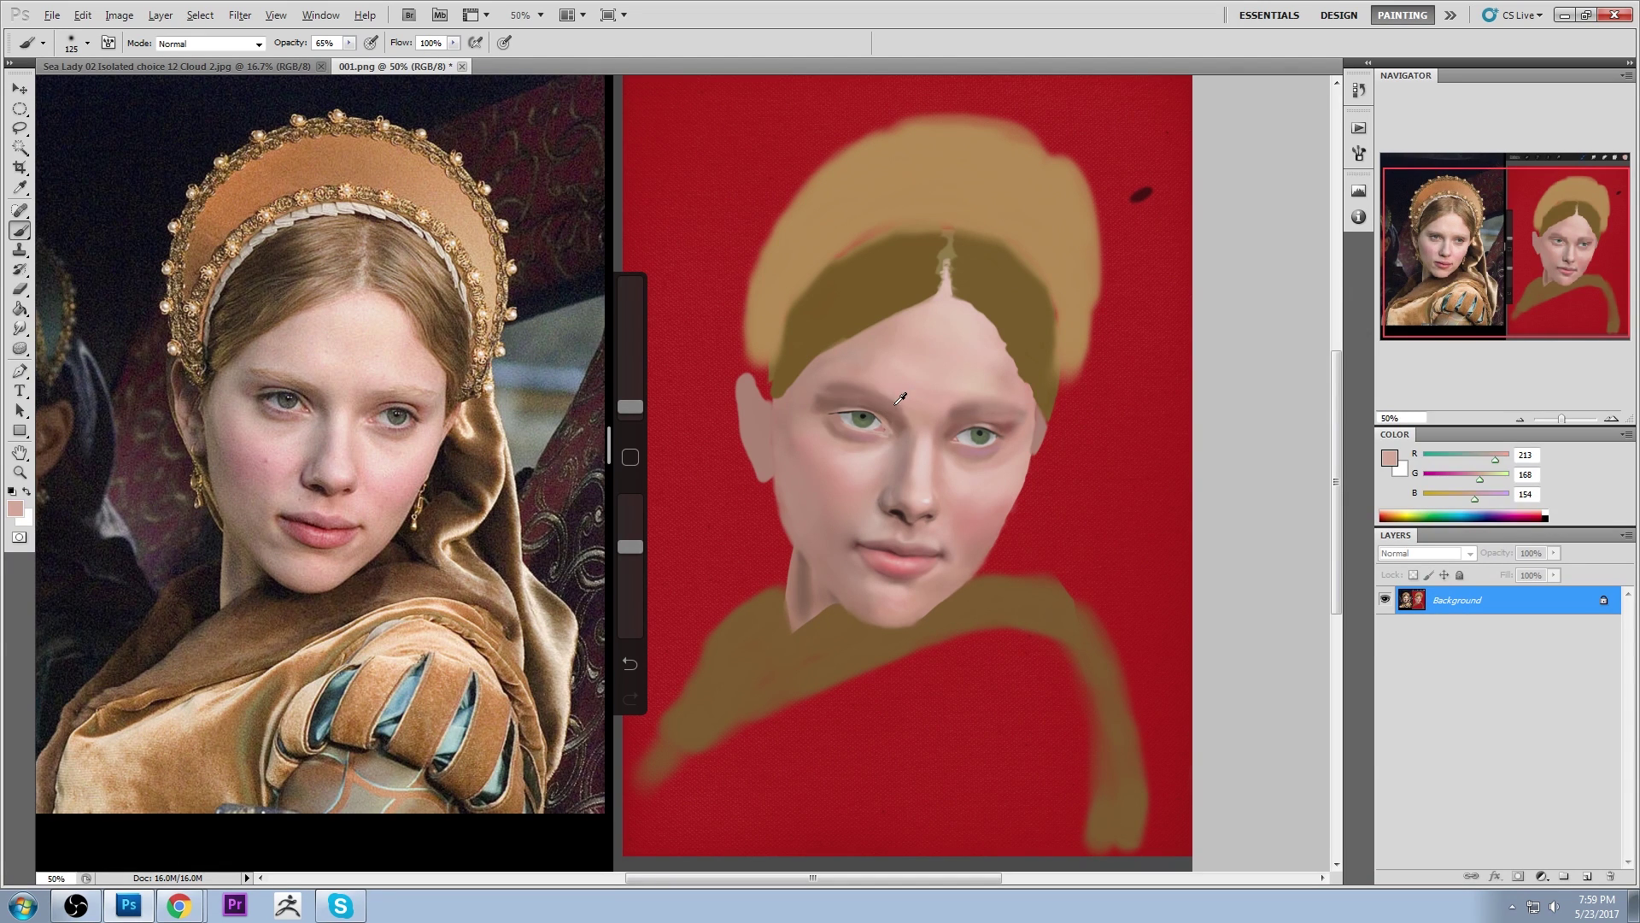
left_click(861, 387, "alt")
left_click(897, 397, "alt")
left_click(965, 397, "alt")
left_click(963, 390, "alt")
left_click(888, 389, "alt")
left_click_drag(885, 383, 856, 377)
left_click(892, 392, "alt")
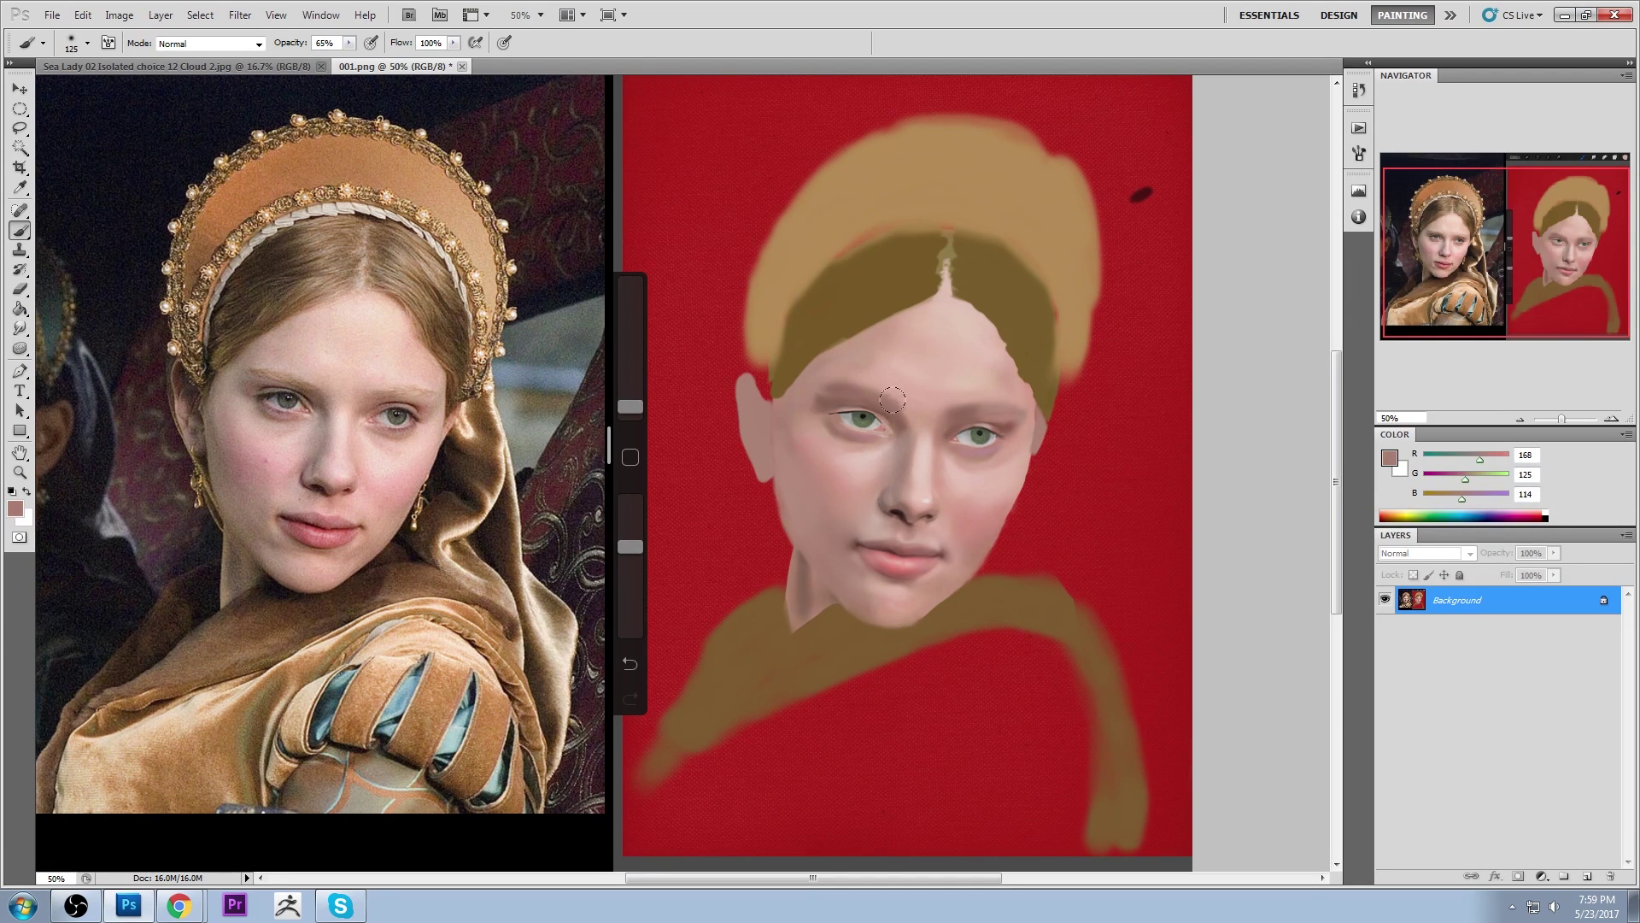
key("r")
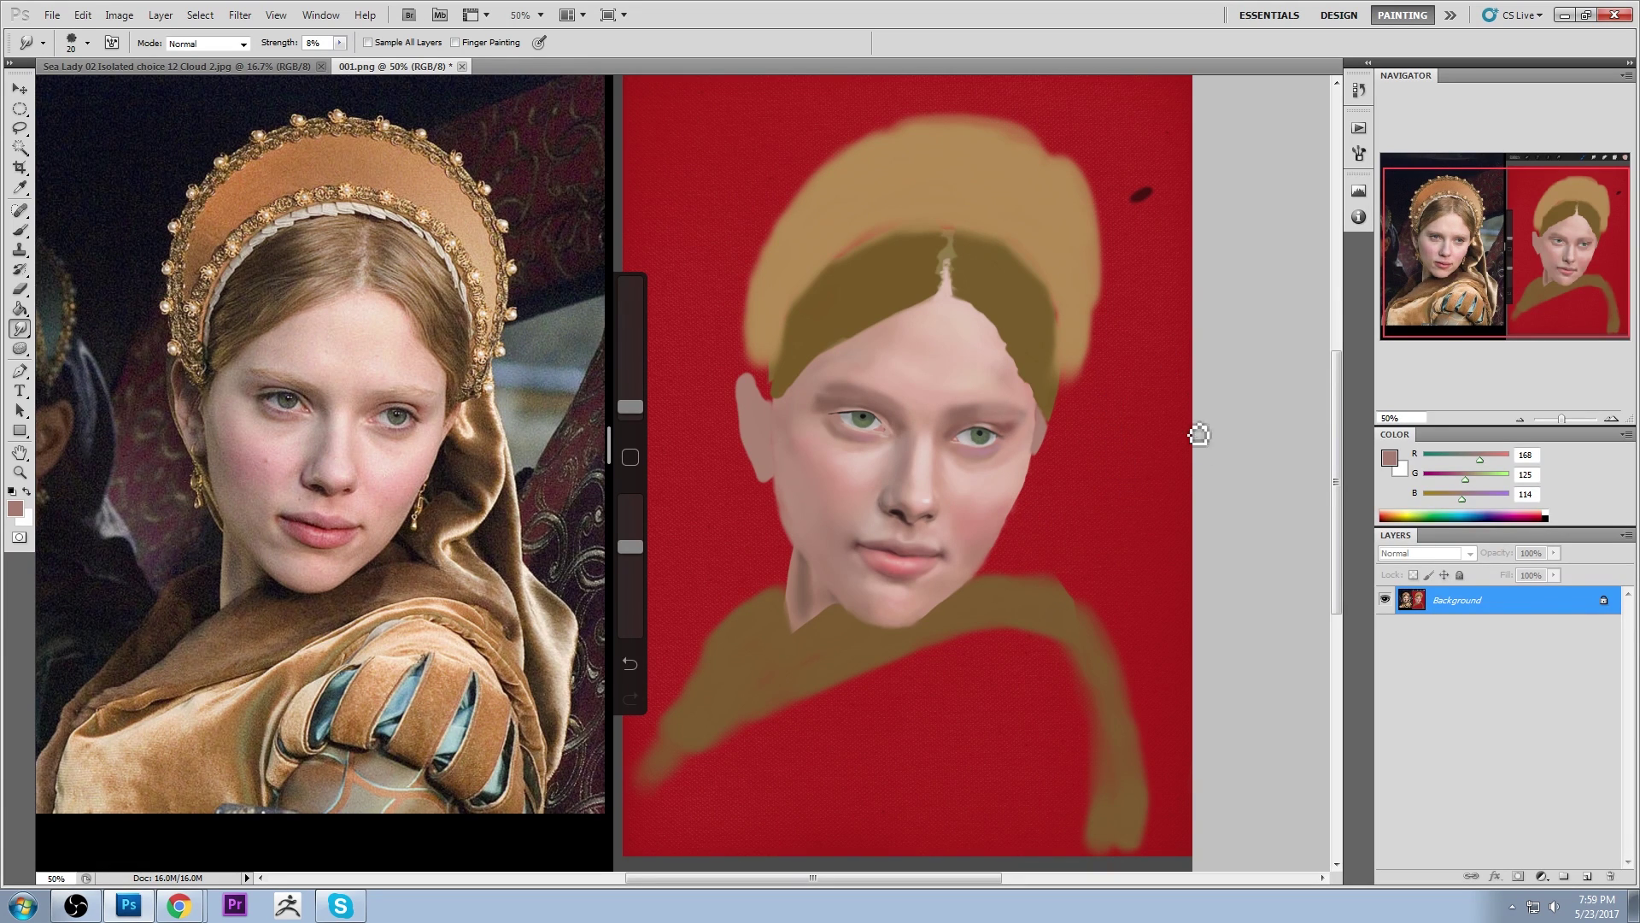
key("b")
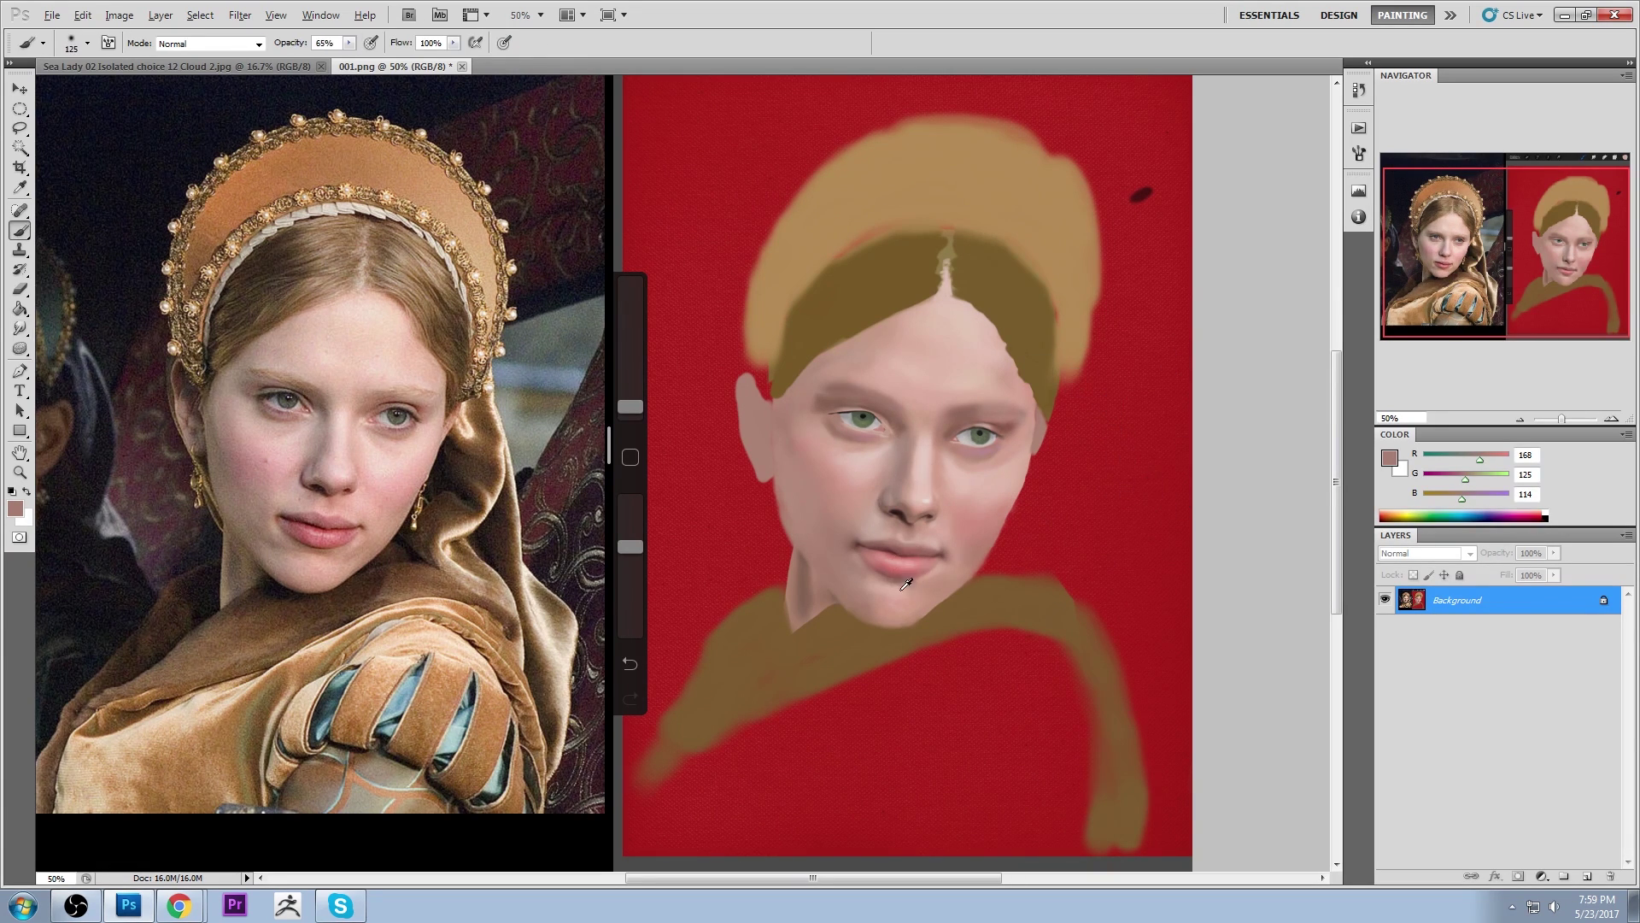
Sample the light skin tone below the lower lip and switch to a smaller irregular brush tip
left_click(906, 581, "alt")
right_click(950, 380)
left_click(1119, 642)
left_click(1239, 273)
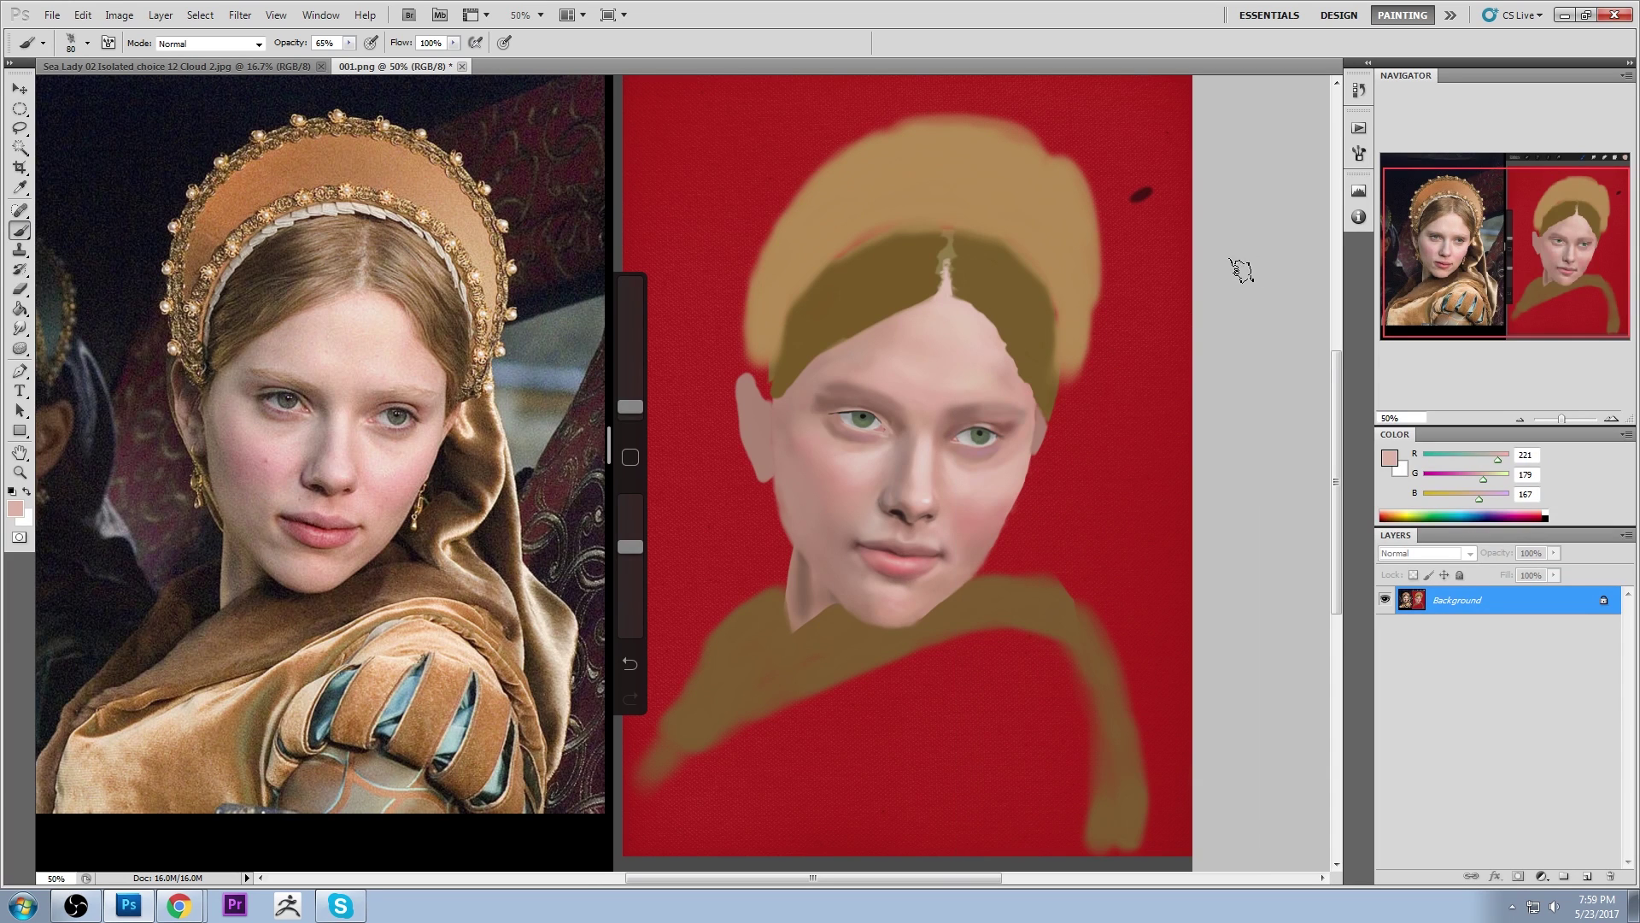
key("[")
key("[")
key("[")
key("[")
key("[")
key("bracketleft")
Switch to a 100 px brush, sample a reddish lip tone and darken the left mouth corner in Darken mode
right_click(878, 307)
double_click(1092, 515)
left_click(893, 564, "alt")
left_click(215, 47)
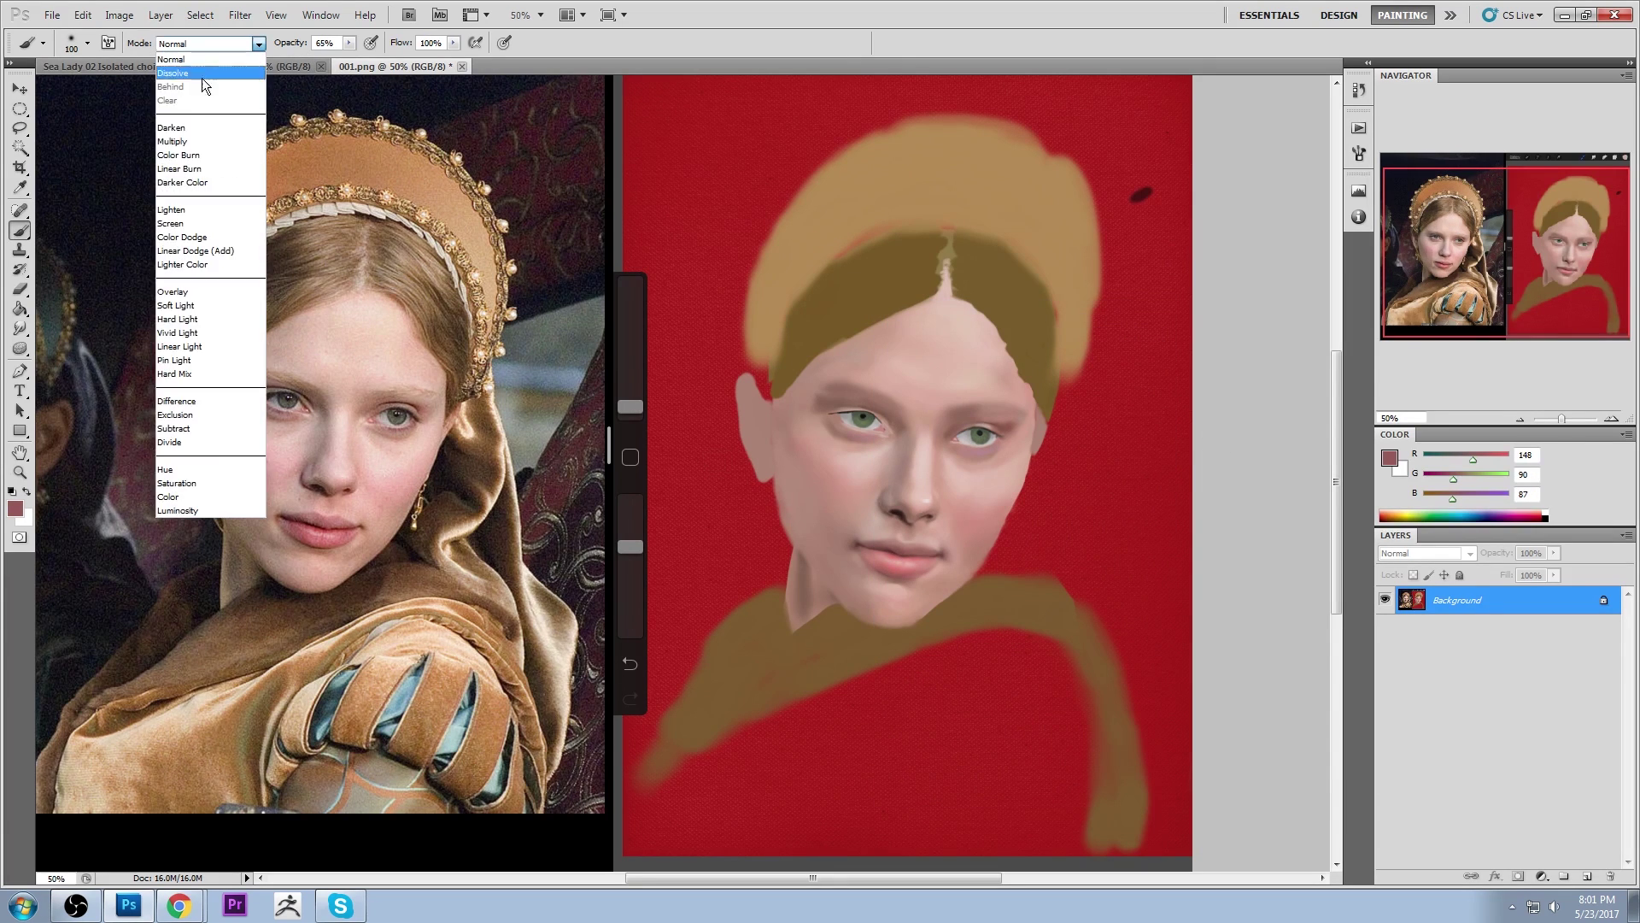
left_click(201, 113)
left_click_drag(867, 550, 861, 552)
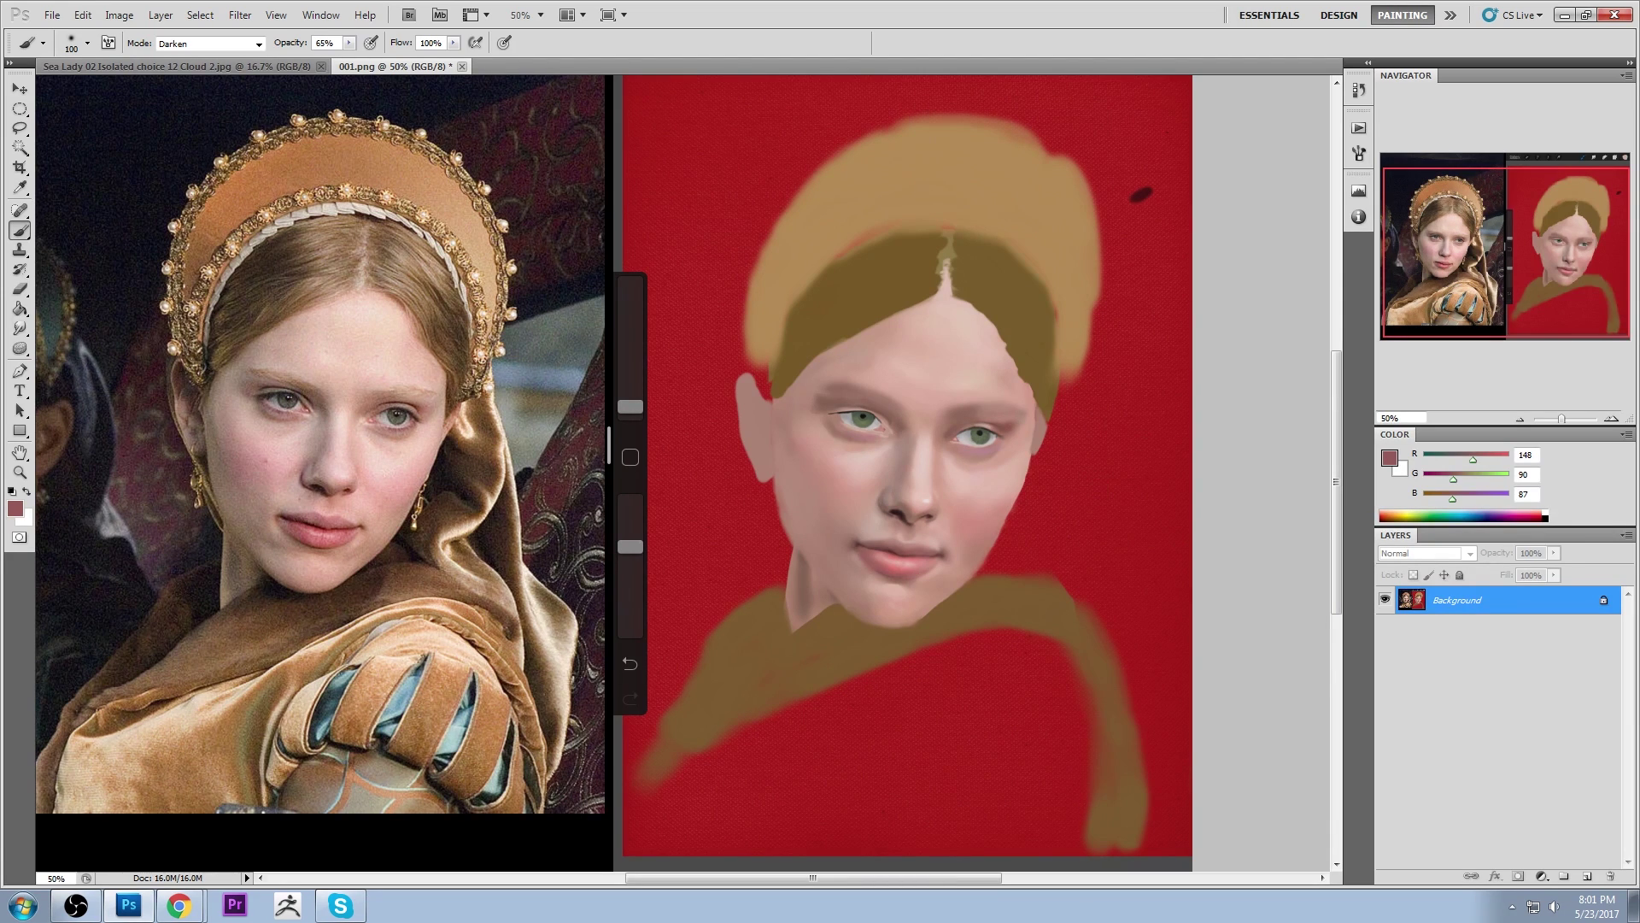
Set the foreground colour to dark maroon (RGB 91, 42, 52) for the brush
left_click(178, 905)
left_click(1390, 458)
mouse_move(1151, 215)
left_mouse_down()
mouse_move(1128, 246)
mouse_move(1159, 256)
left_mouse_up()
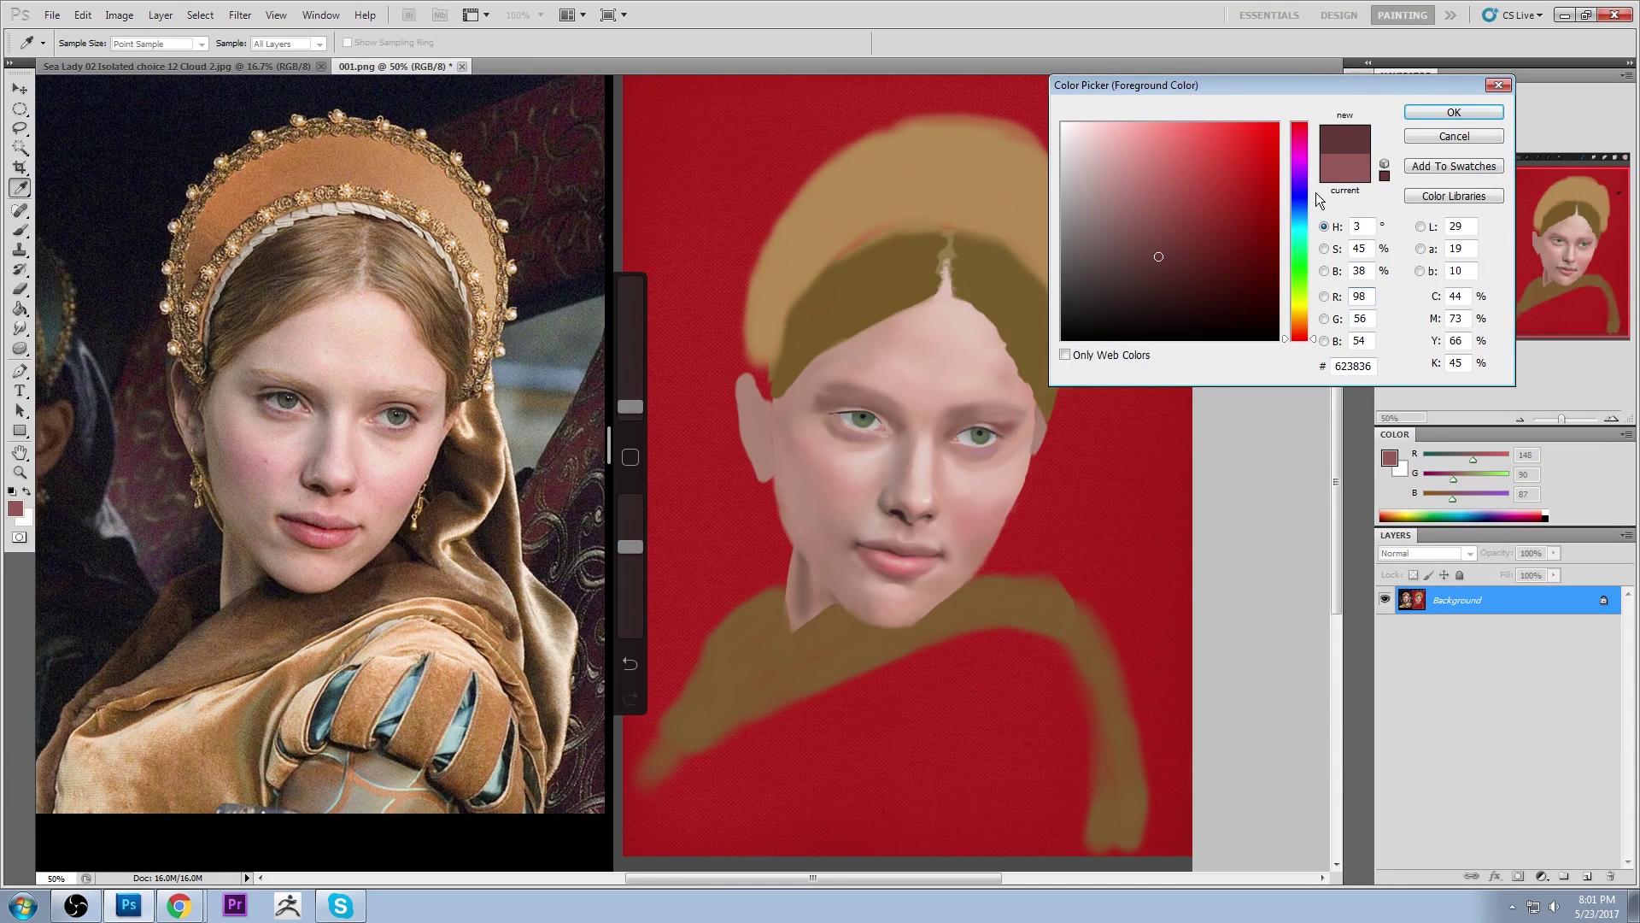
left_click_drag(1171, 253, 1179, 263)
left_click_drag(1313, 340, 1326, 129)
left_click(1453, 112)
key("b")
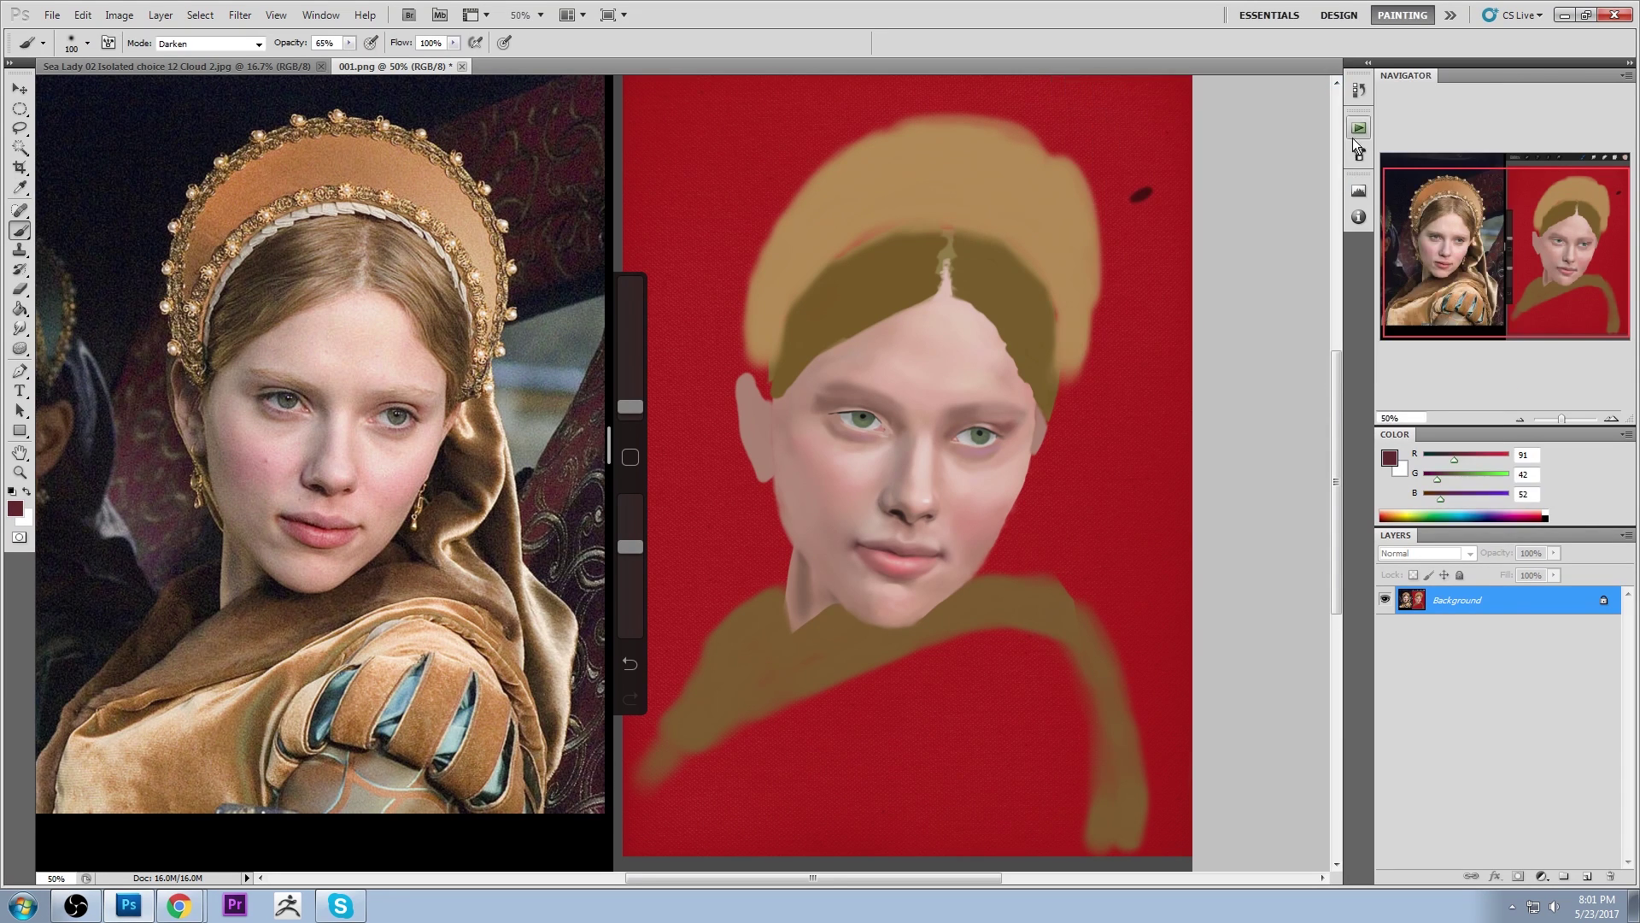
Close the 001.png portrait, saving its changes, and leave the Sea Lady painting open
left_click(253, 73)
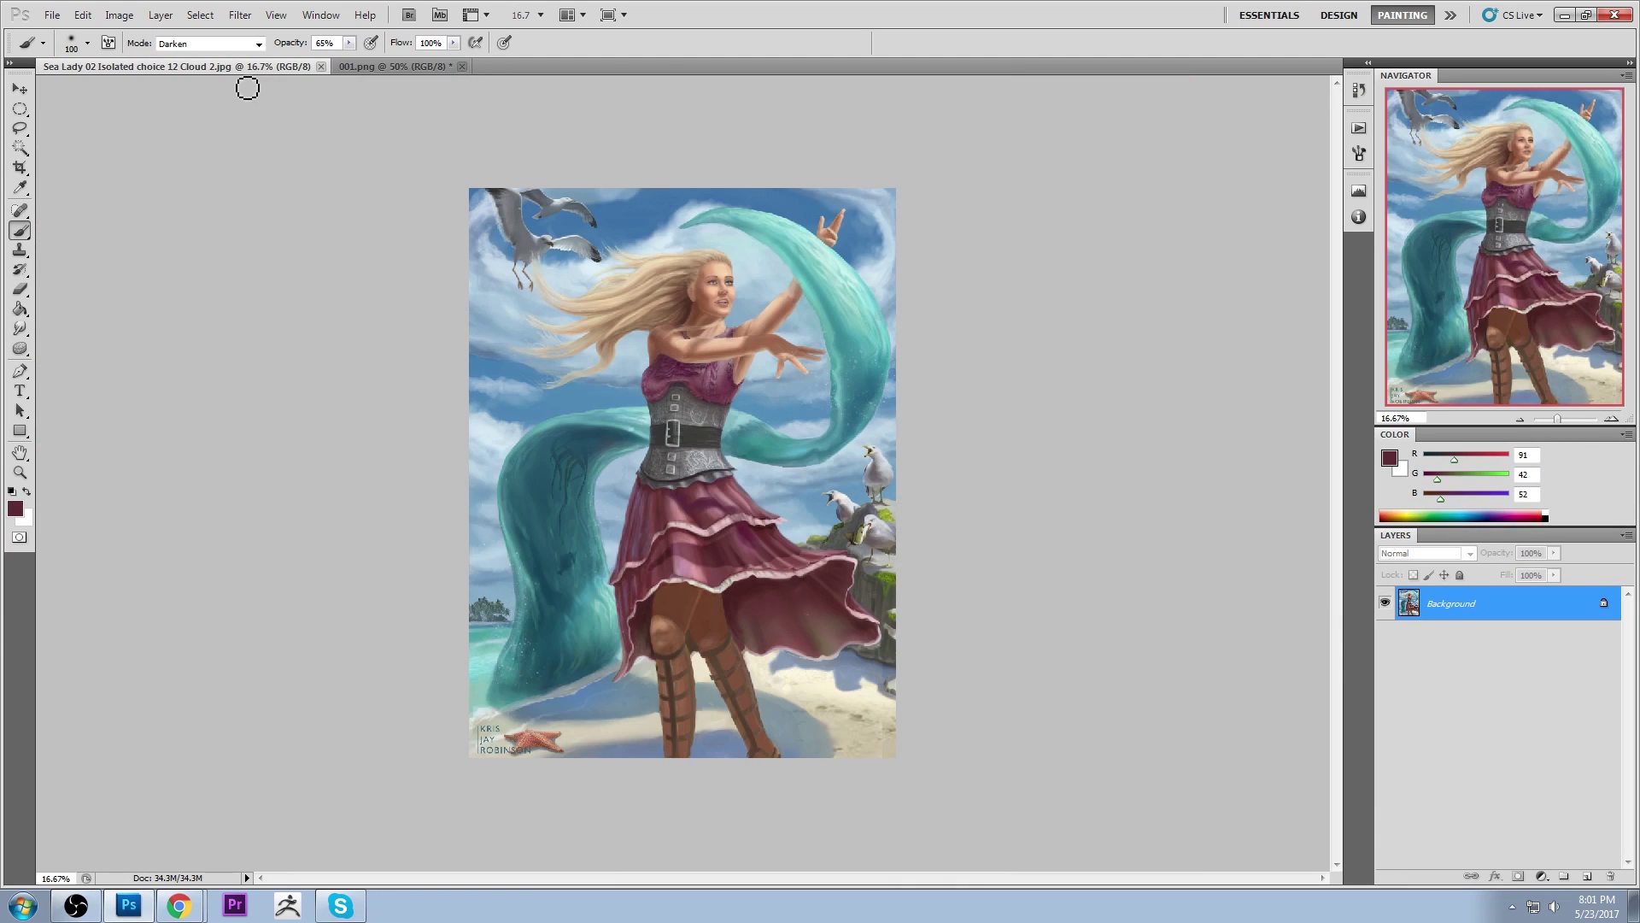
left_click(462, 67)
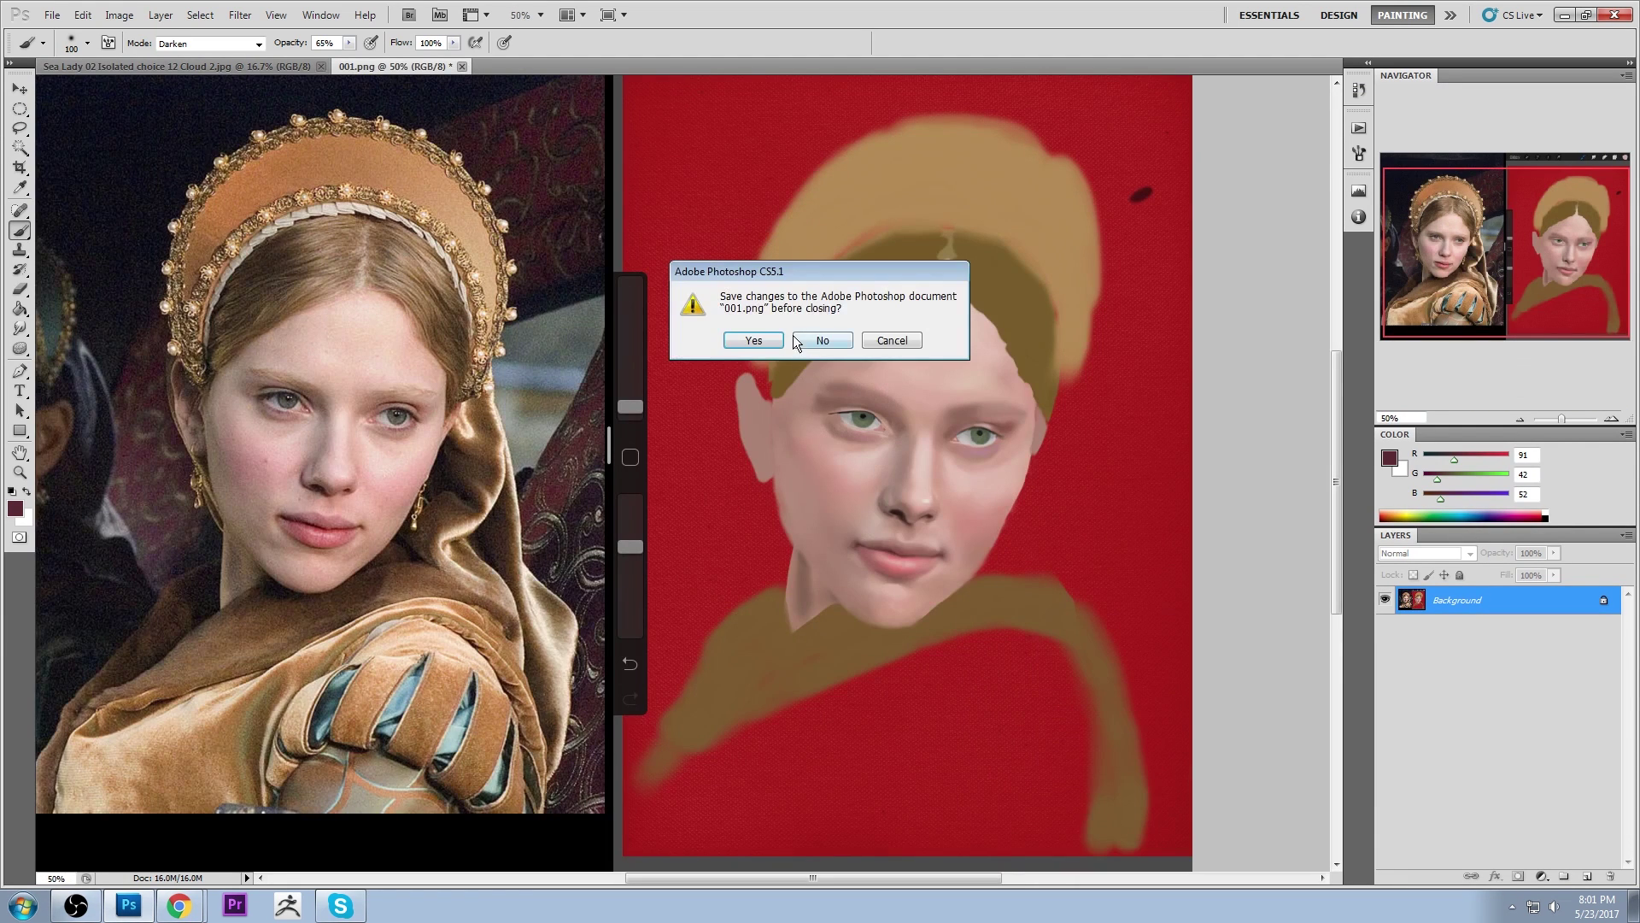
left_click(767, 335)
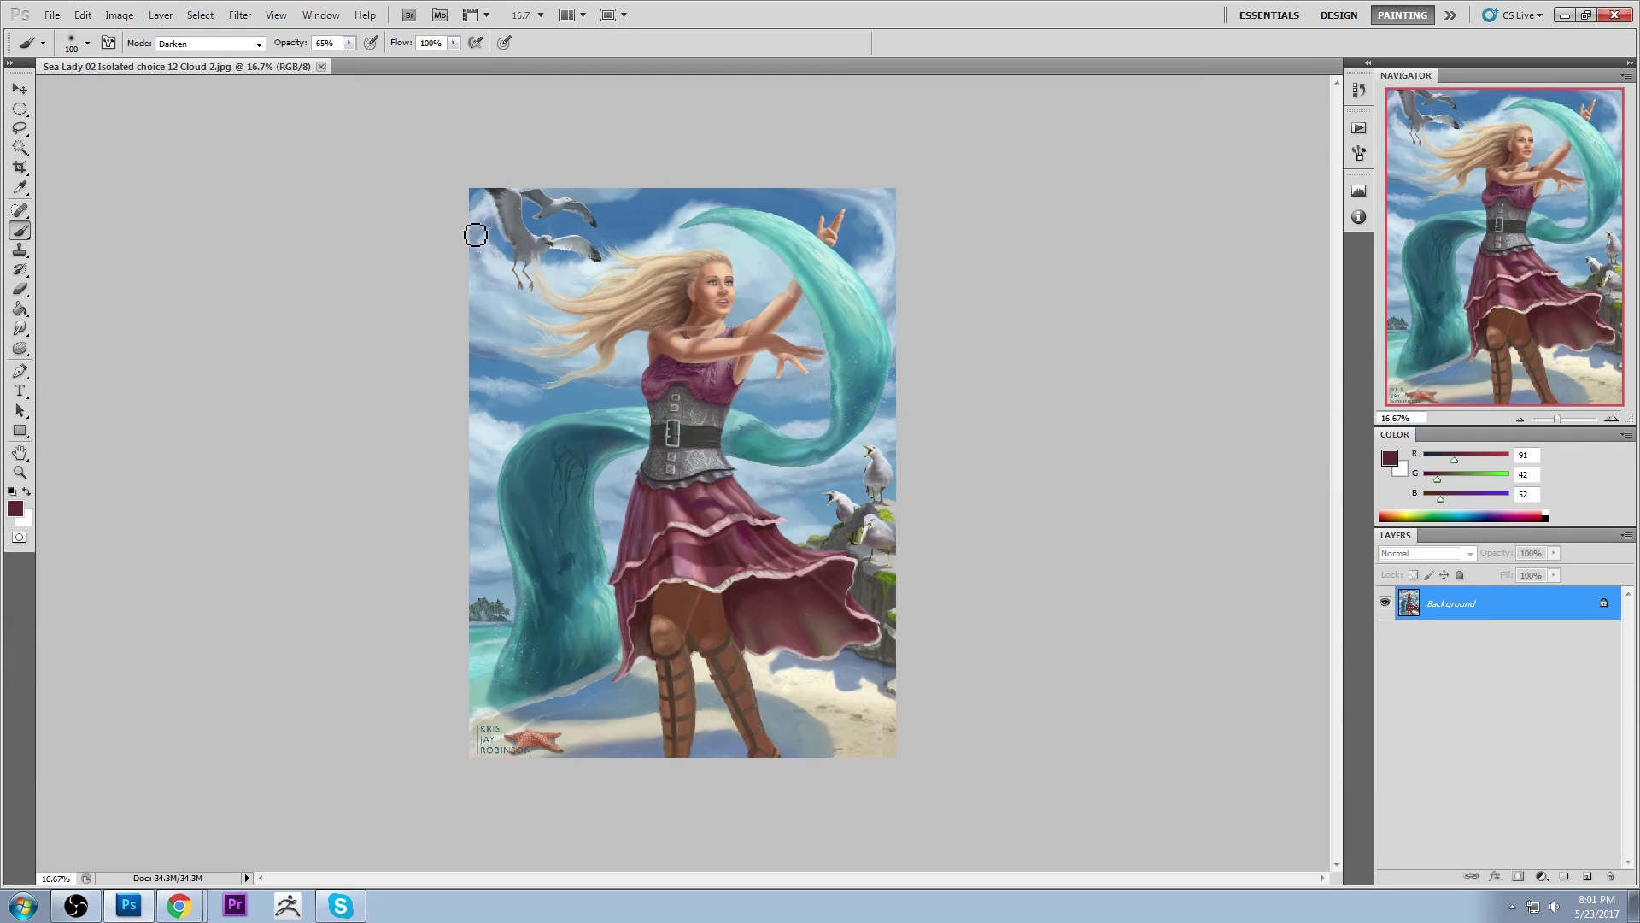
Add a new layer above the Sea Lady painting and set the foreground colour to pure red (RGB 255, 0, 0)
left_click(1587, 876)
left_click(1390, 460)
left_click_drag(1223, 198, 1302, 117)
left_click(1454, 114)
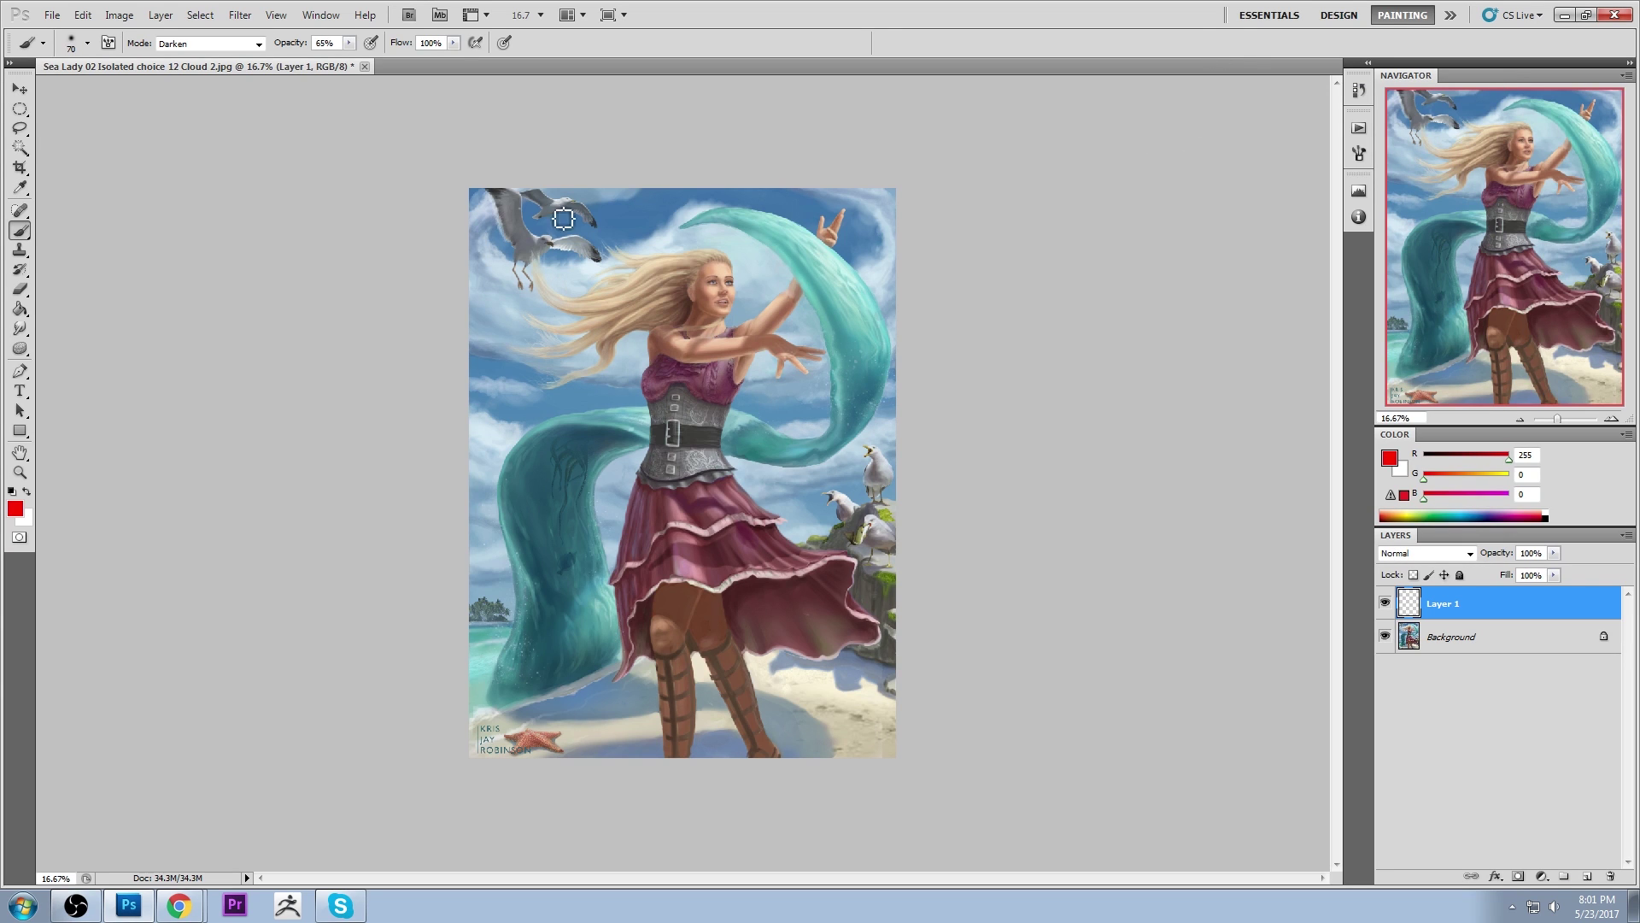
Set the brush to Normal mode, 100% opacity and 40 px, then try a red mark at the woman's neck and undo it
key("bracketleft")
key("bracketleft")
key("bracketleft")
key("bracketleft")
key("bracketleft")
key("bracketleft")
left_click(240, 44)
left_click(220, 61)
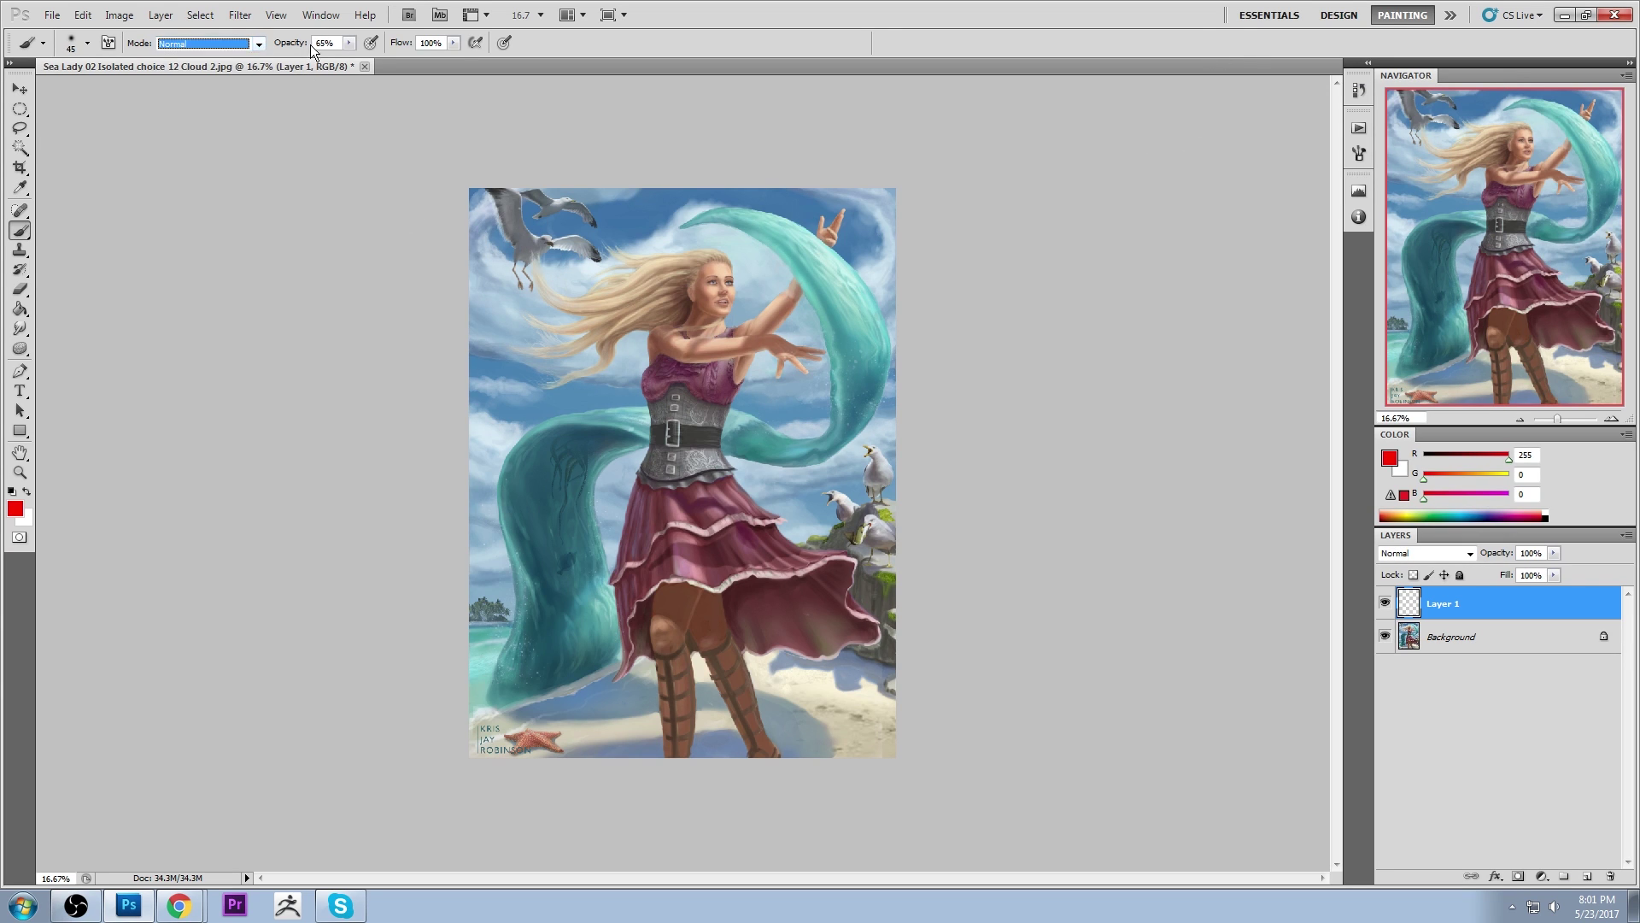
left_click_drag(349, 43, 386, 62)
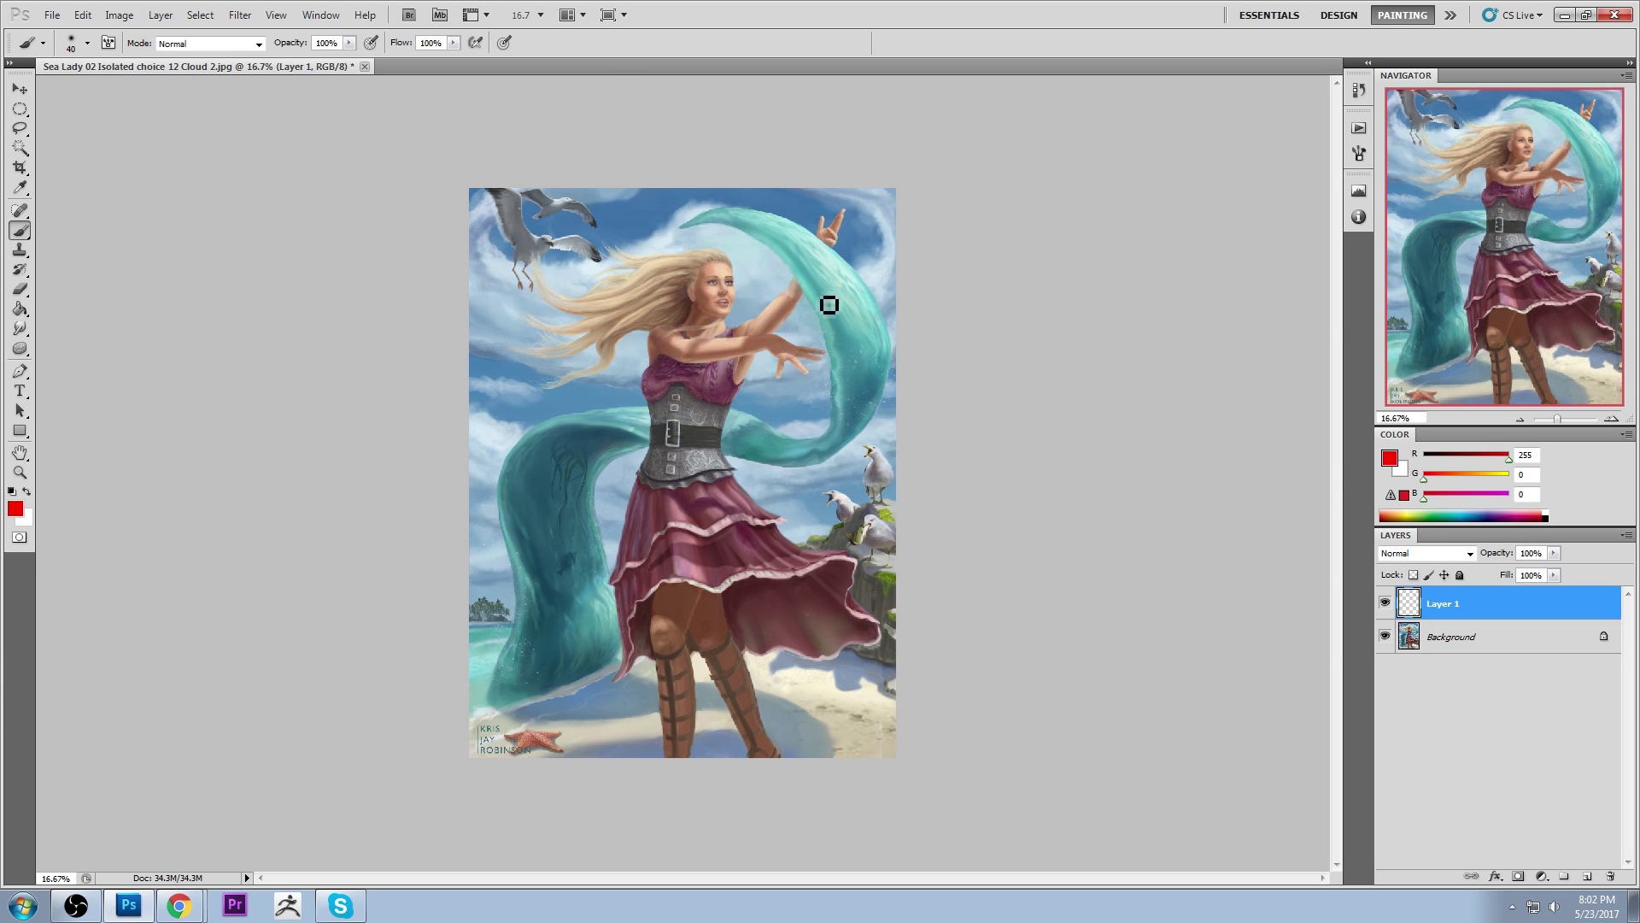
mouse_move(697, 304)
left_mouse_down()
mouse_move(658, 334)
mouse_move(680, 336)
mouse_move(679, 398)
mouse_move(657, 418)
mouse_move(648, 387)
mouse_move(670, 372)
mouse_move(672, 399)
mouse_move(690, 326)
left_mouse_up()
key("ctrl+z")
Retouch the area around the woman's neck and chin with sampled dark brown hair shadow and sky blue tones
key("ctrl+space")
left_click(700, 336, "alt")
left_click(715, 343, "alt")
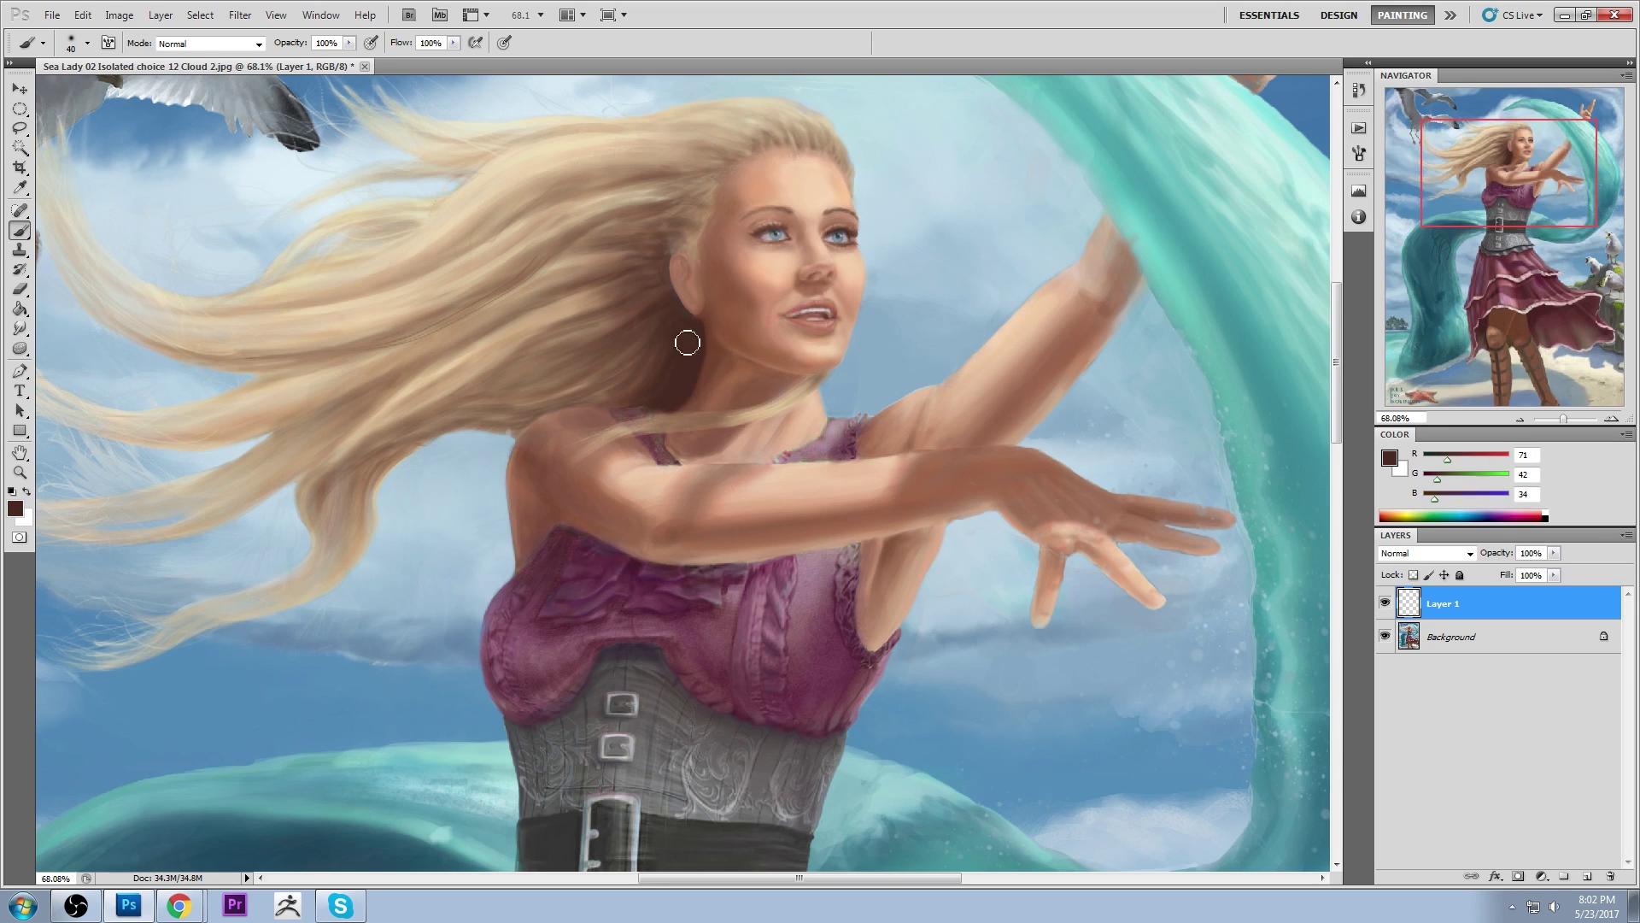
left_click(828, 393, "alt")
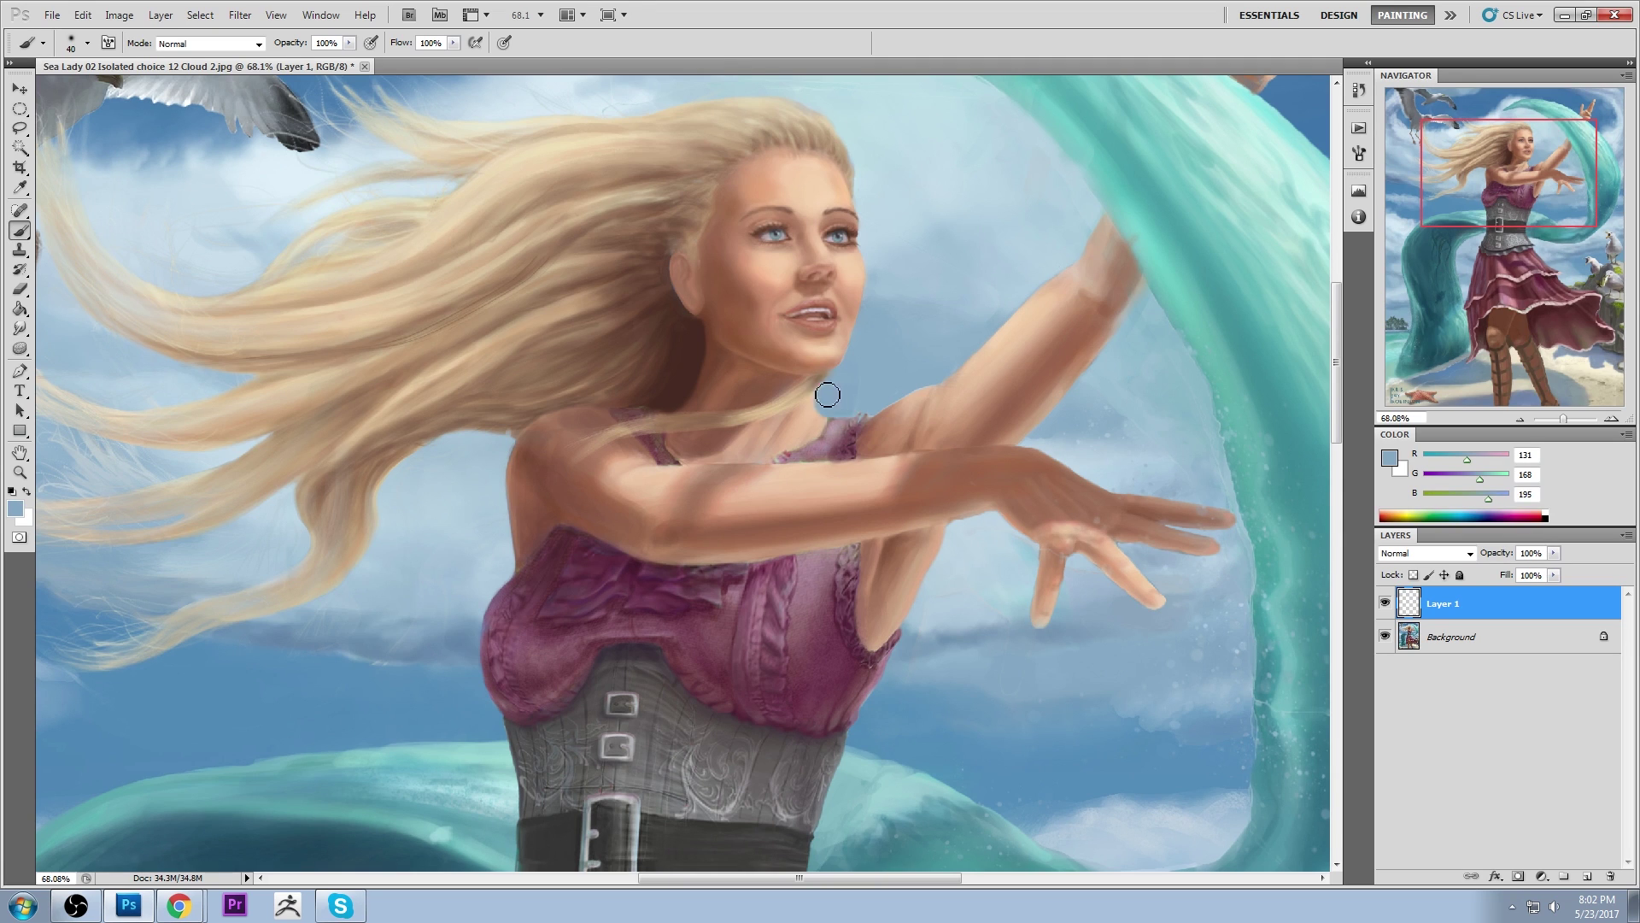
left_click(697, 344, "alt")
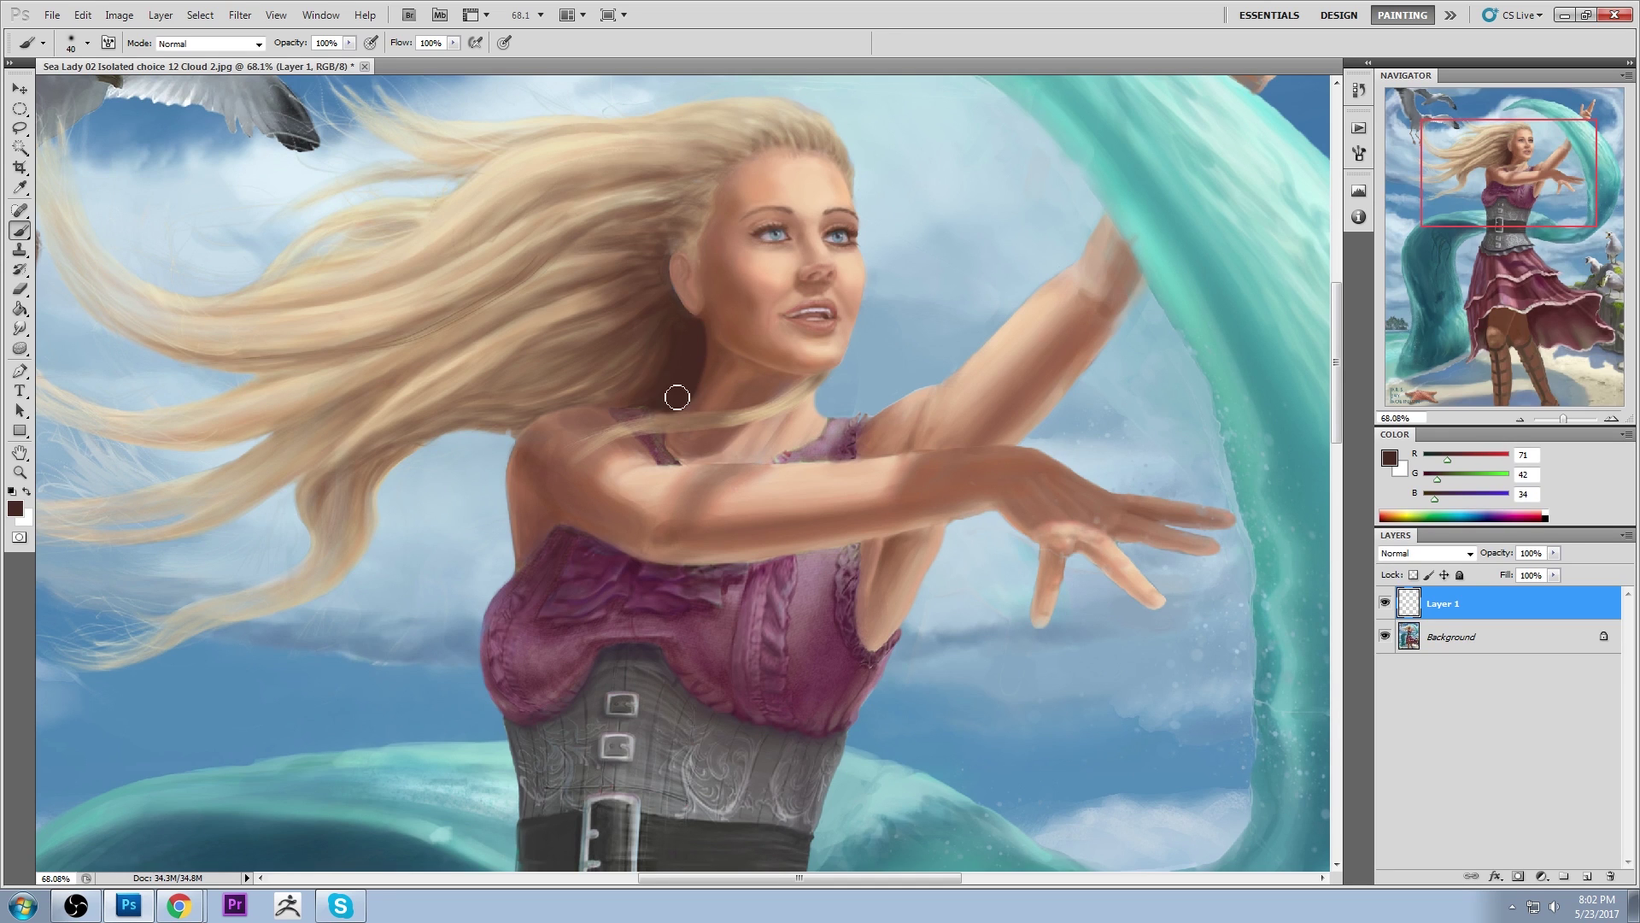
key("ctrl+0")
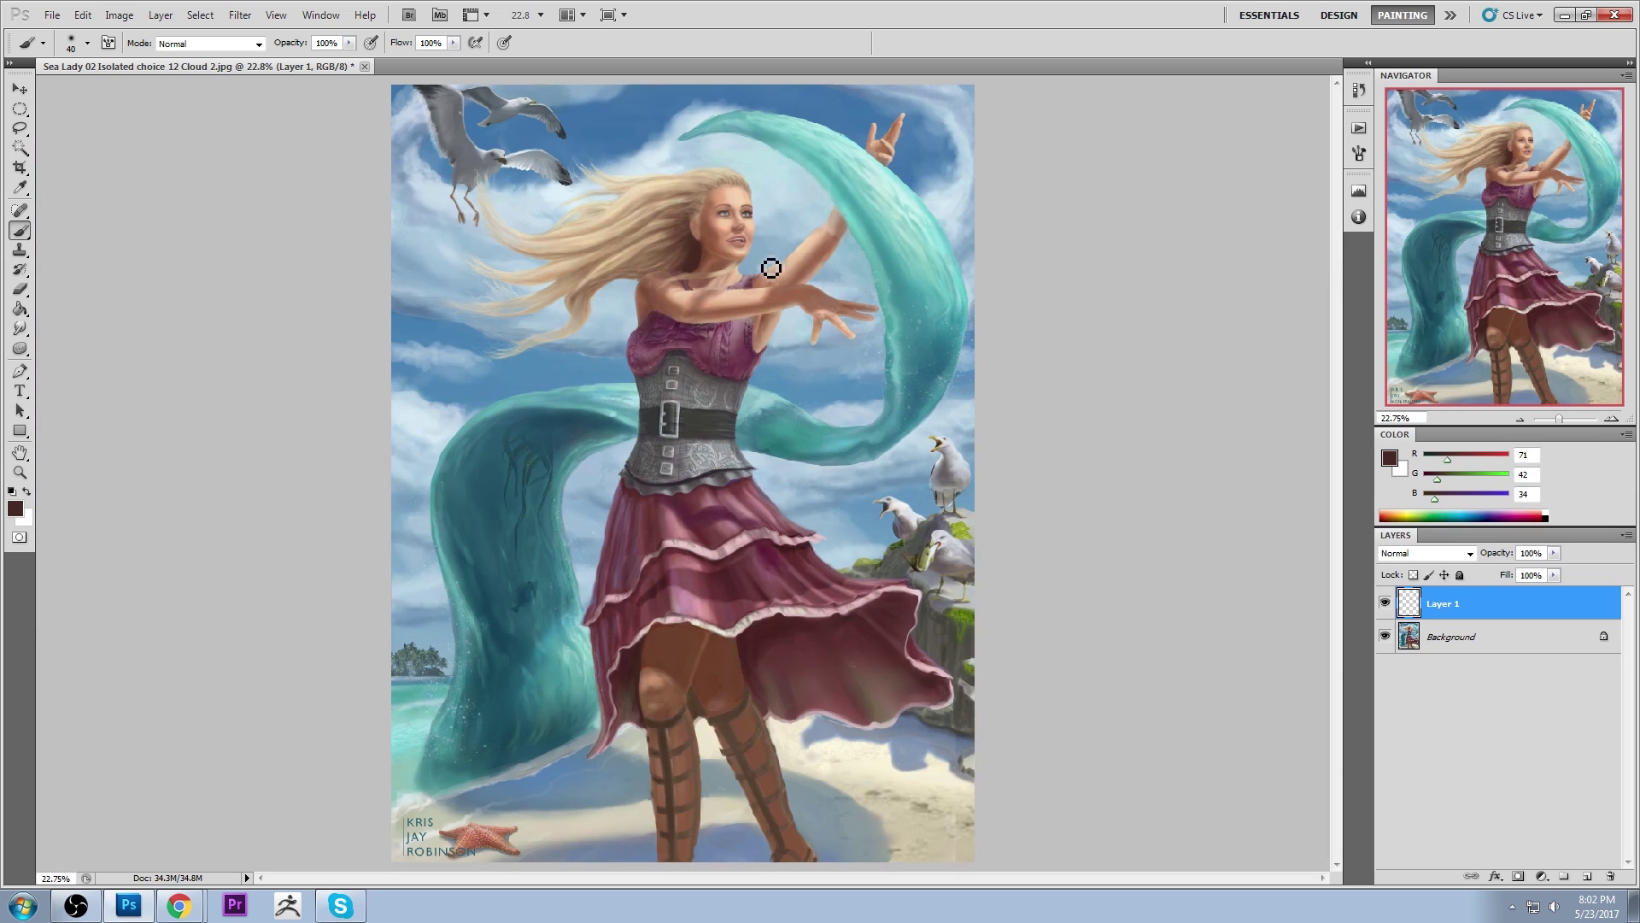
left_click(240, 15)
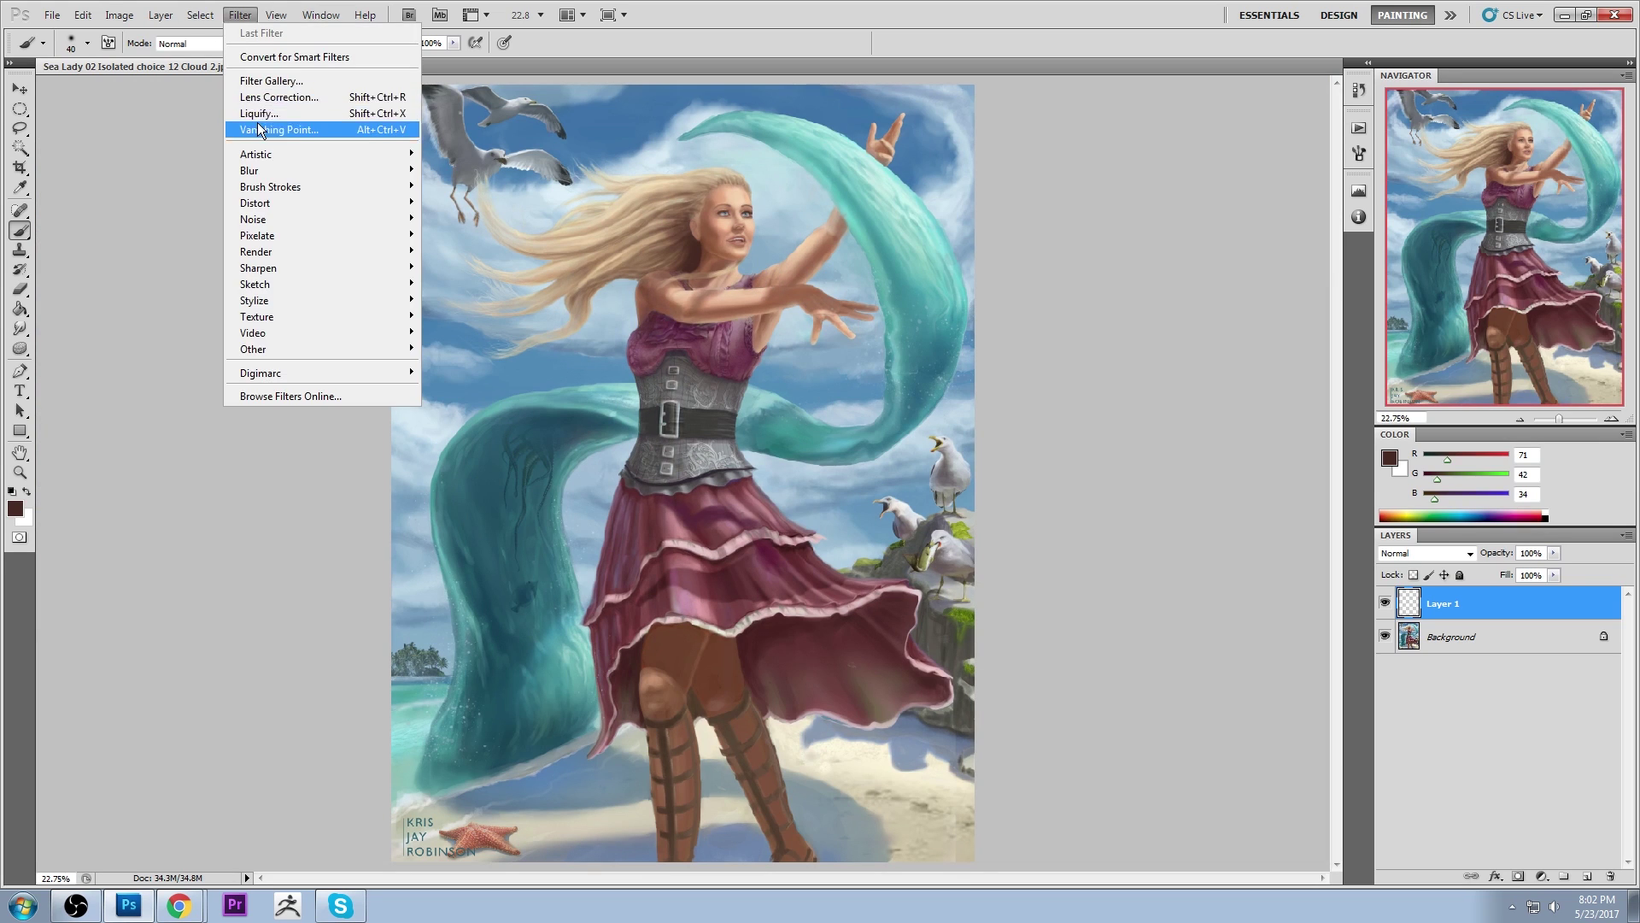
key("Escape")
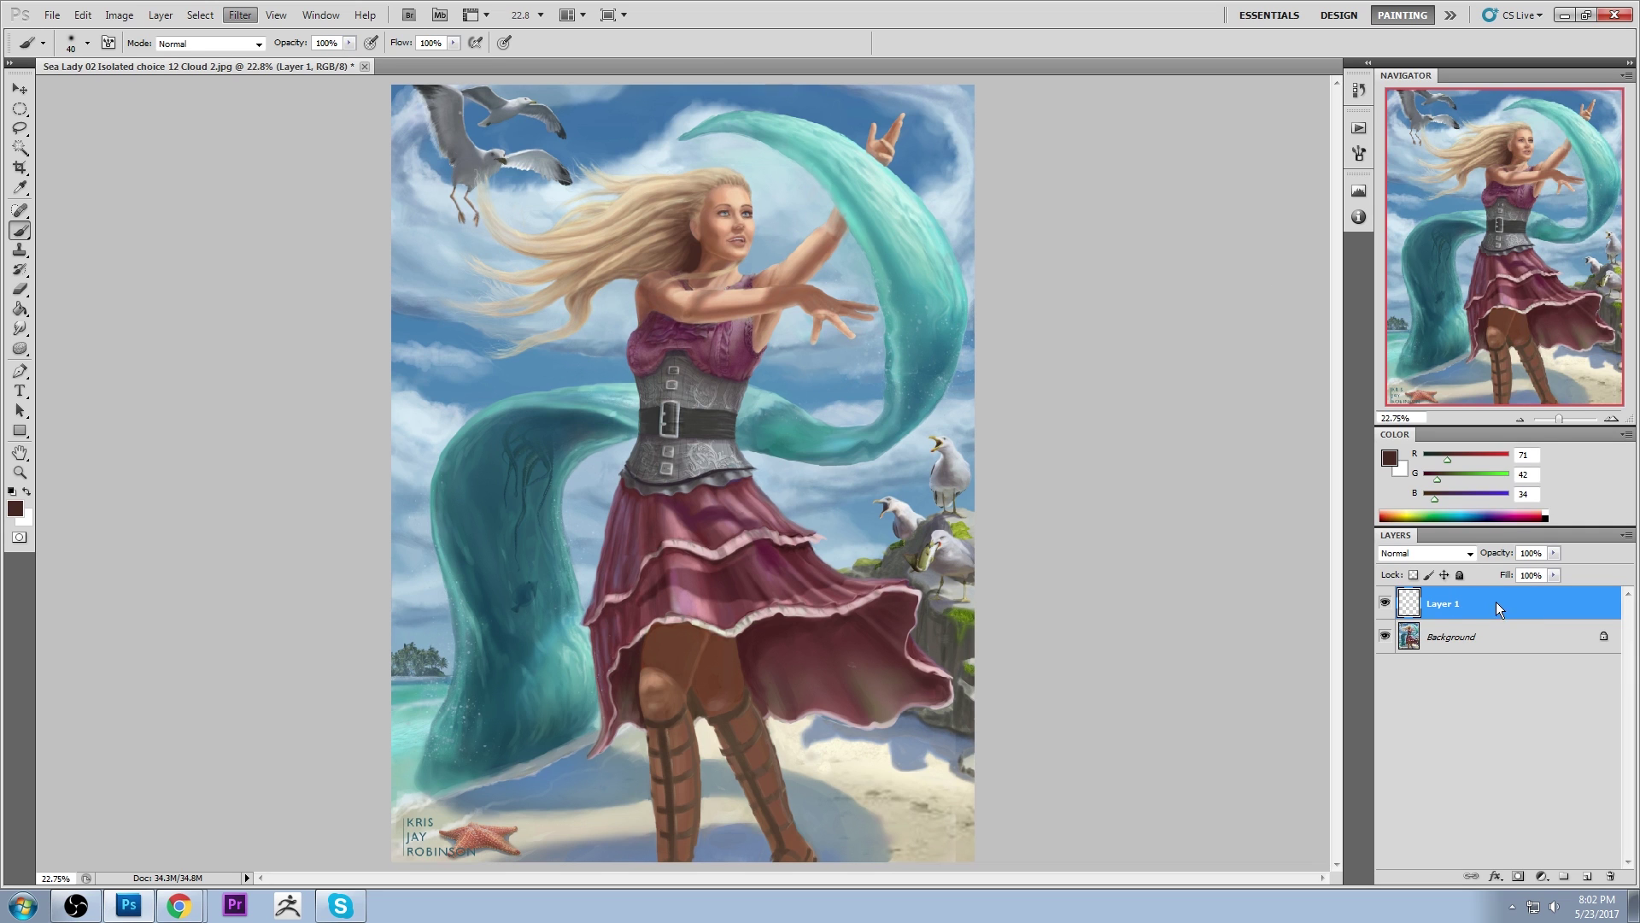
key("ctrl+shift+x")
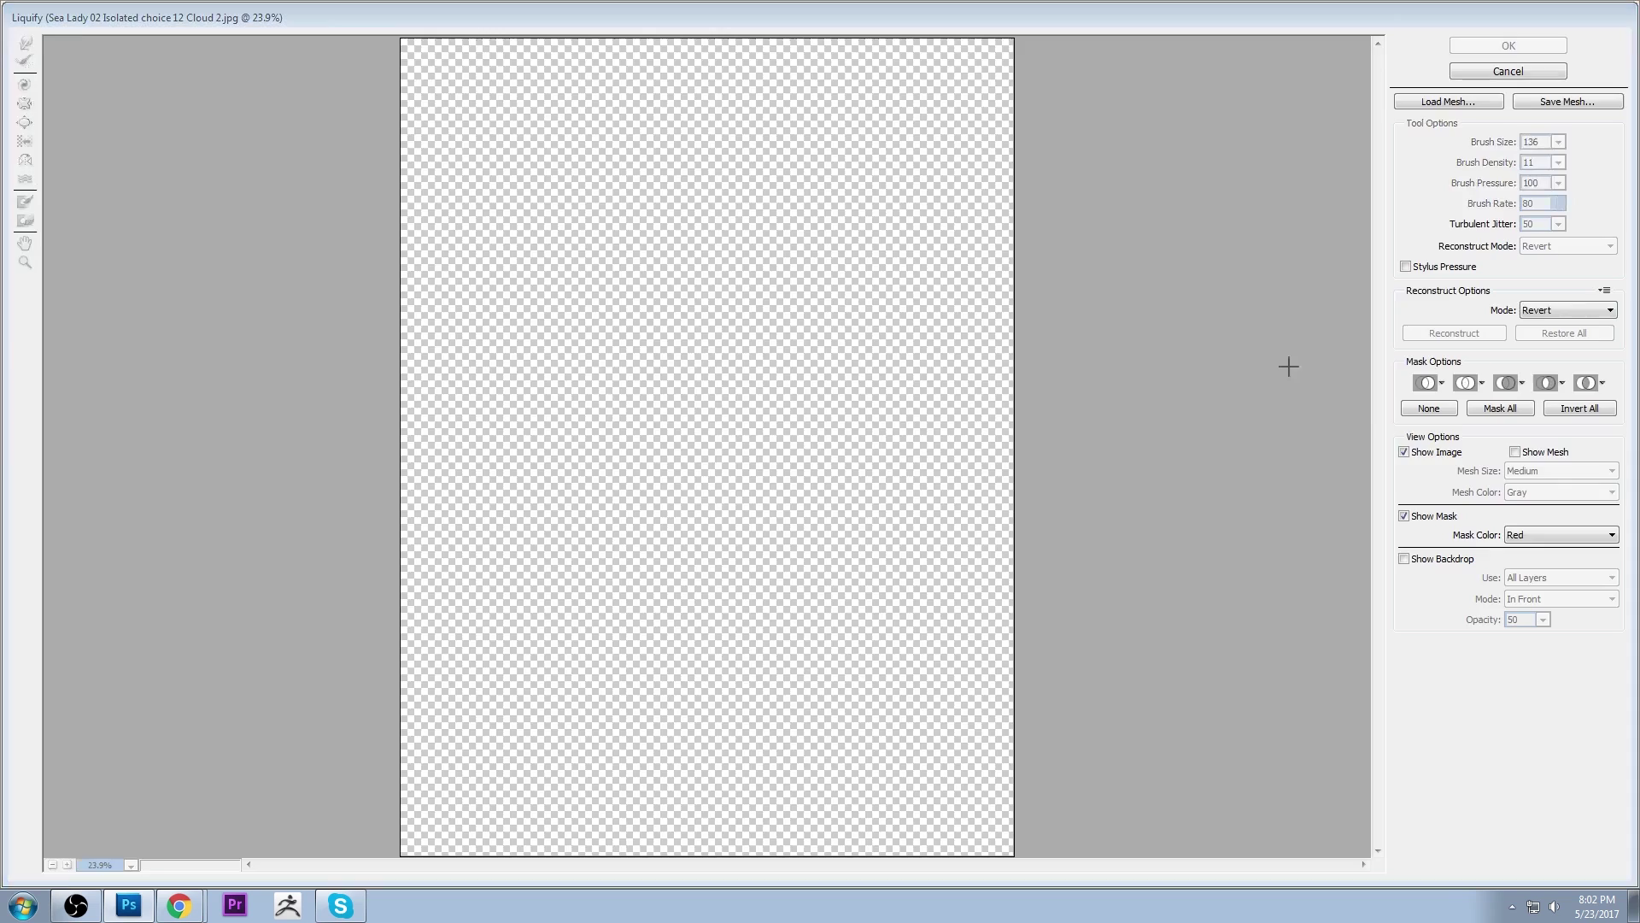
key("Escape")
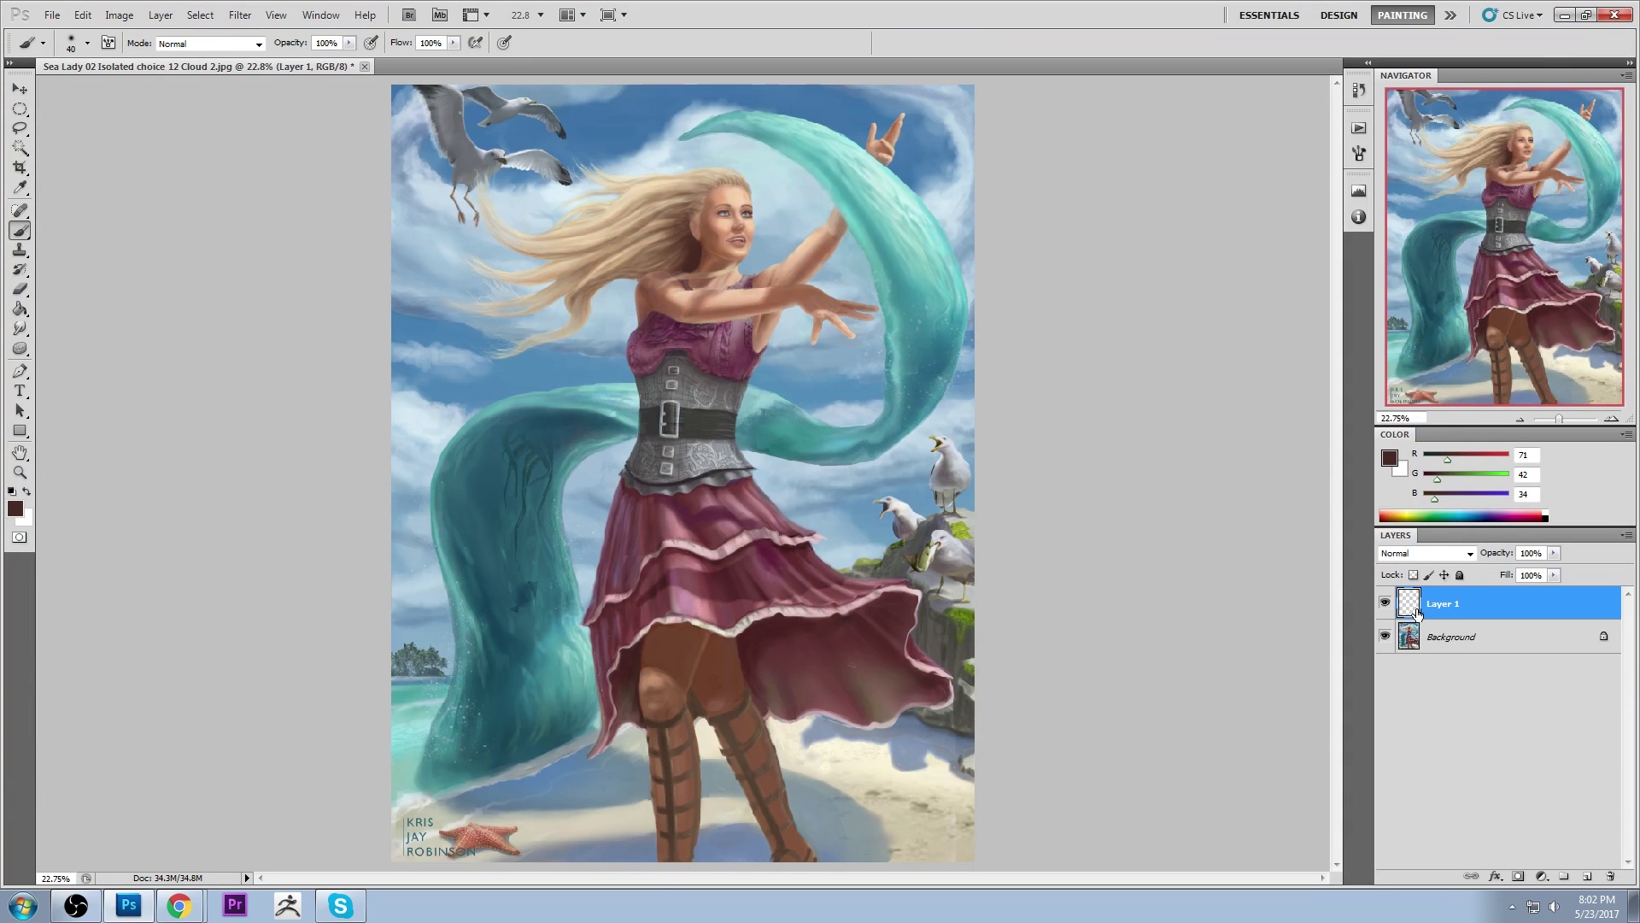
Merge the retouch layer into the background, then apply a Liquify adjustment to the woman's figure with brush size 211
right_click(1444, 609)
left_click(1486, 609)
left_click(246, 12)
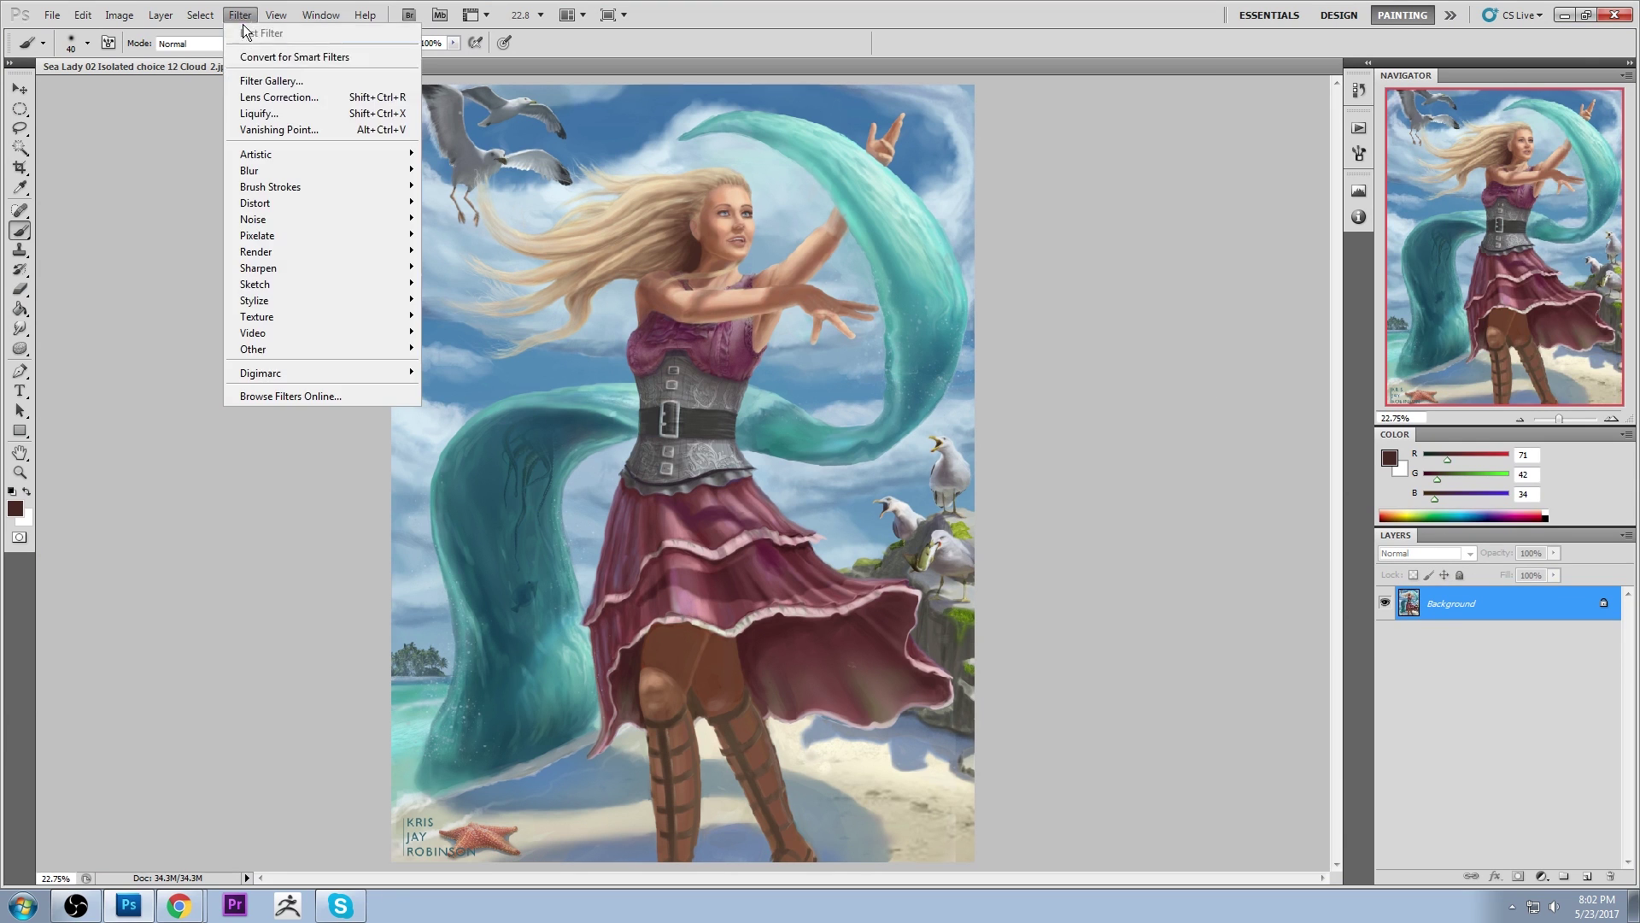
left_click(260, 113)
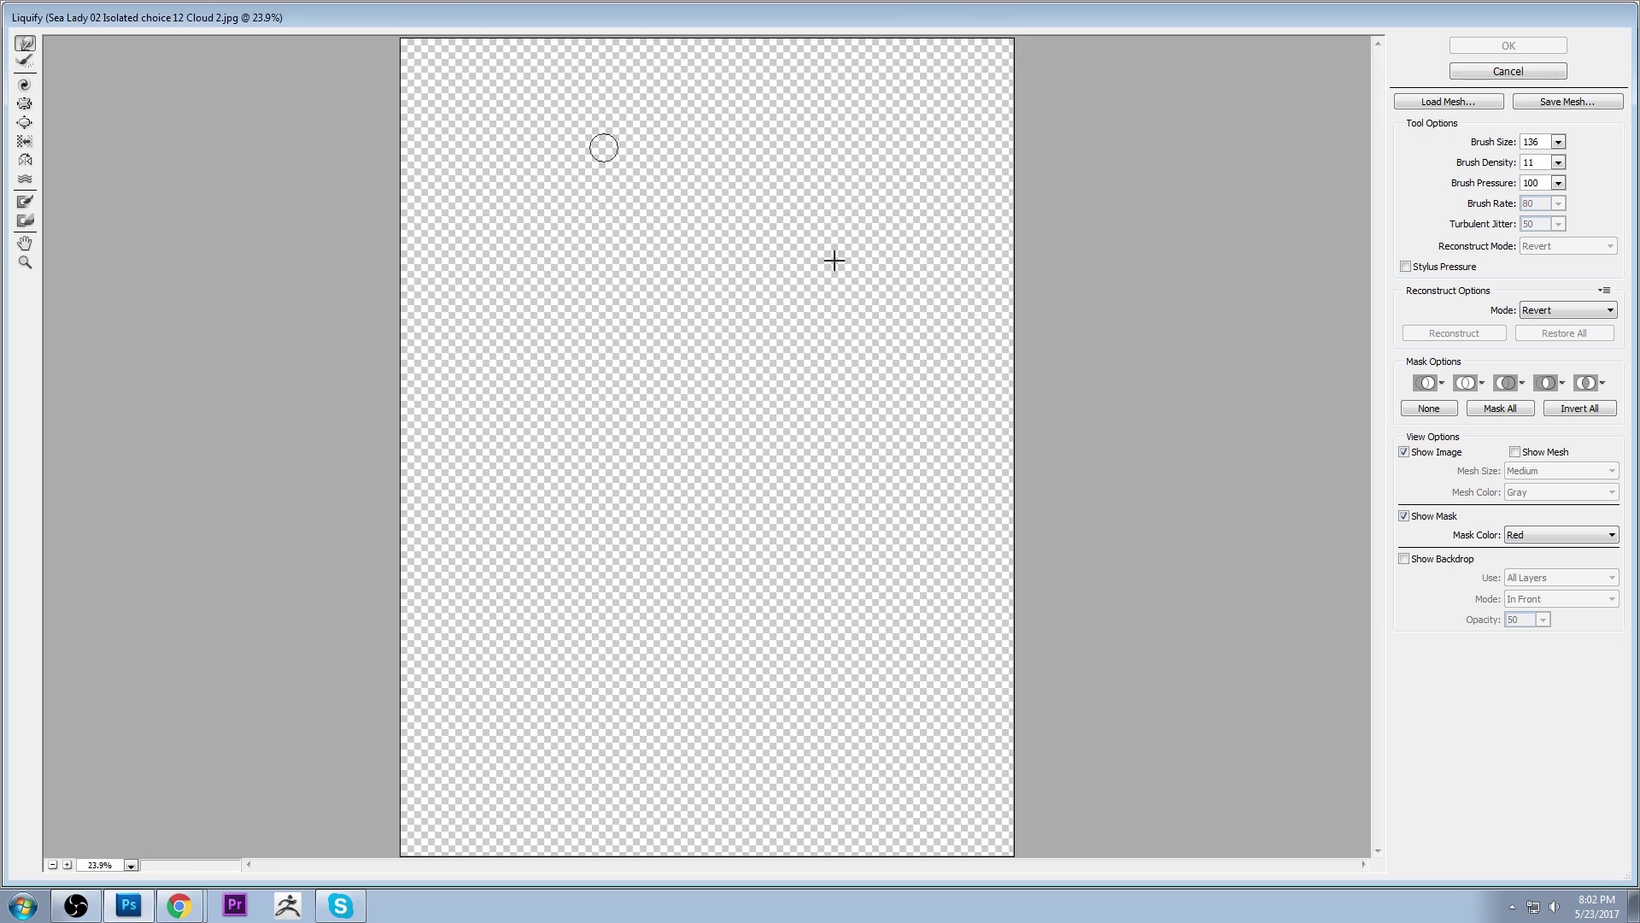
left_click(1558, 141)
left_click_drag(1483, 164, 1489, 164)
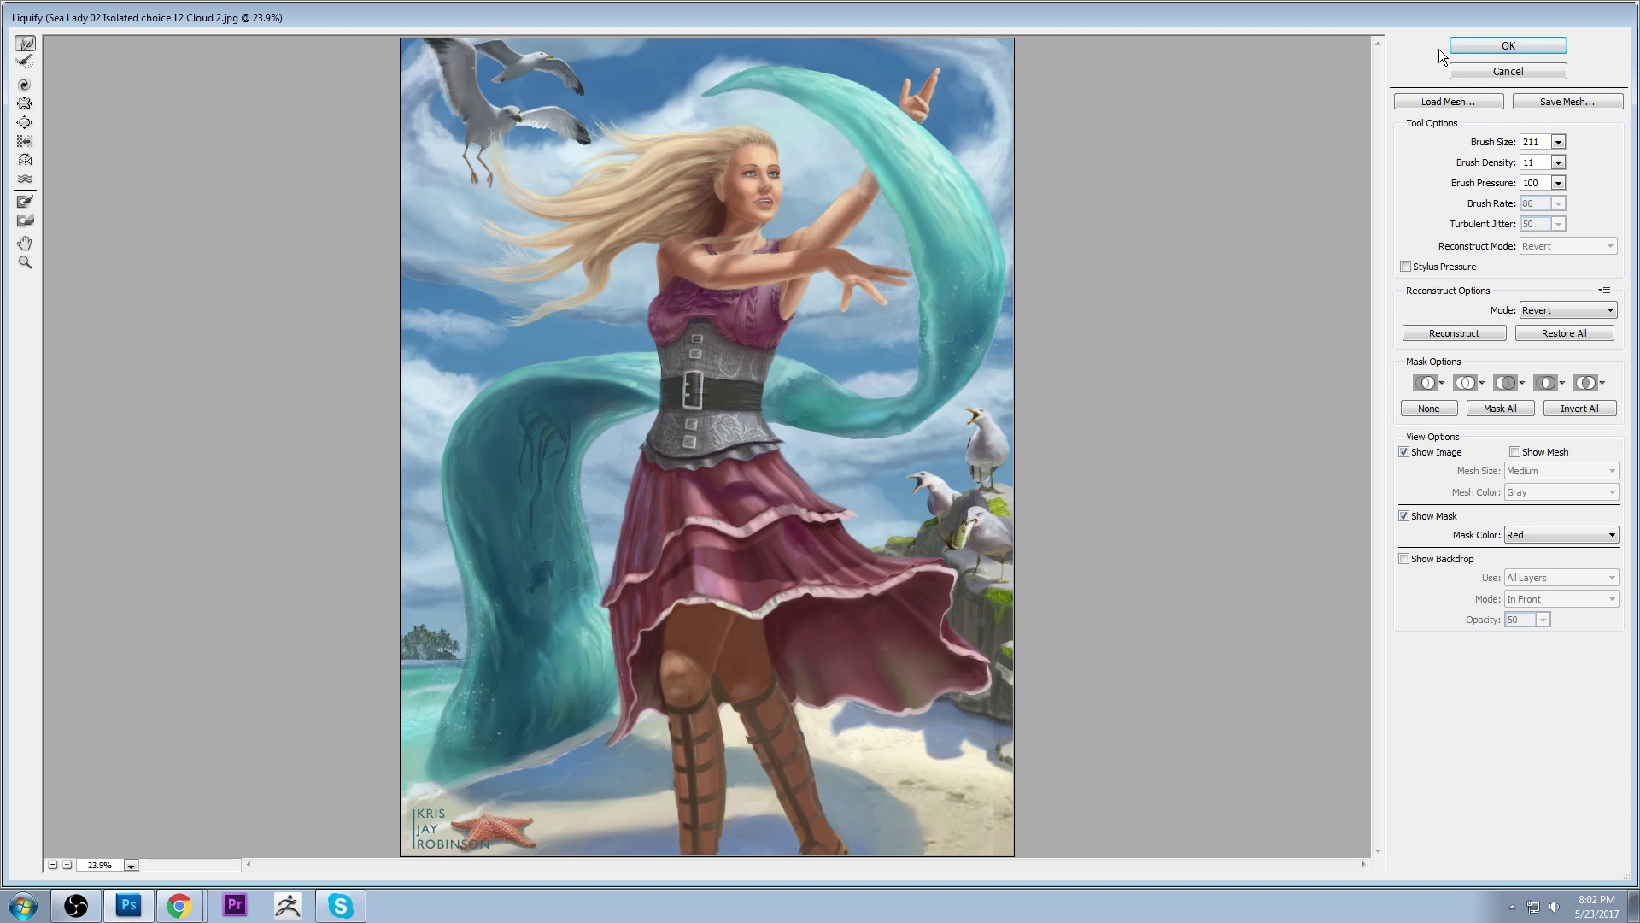
left_click(1493, 47)
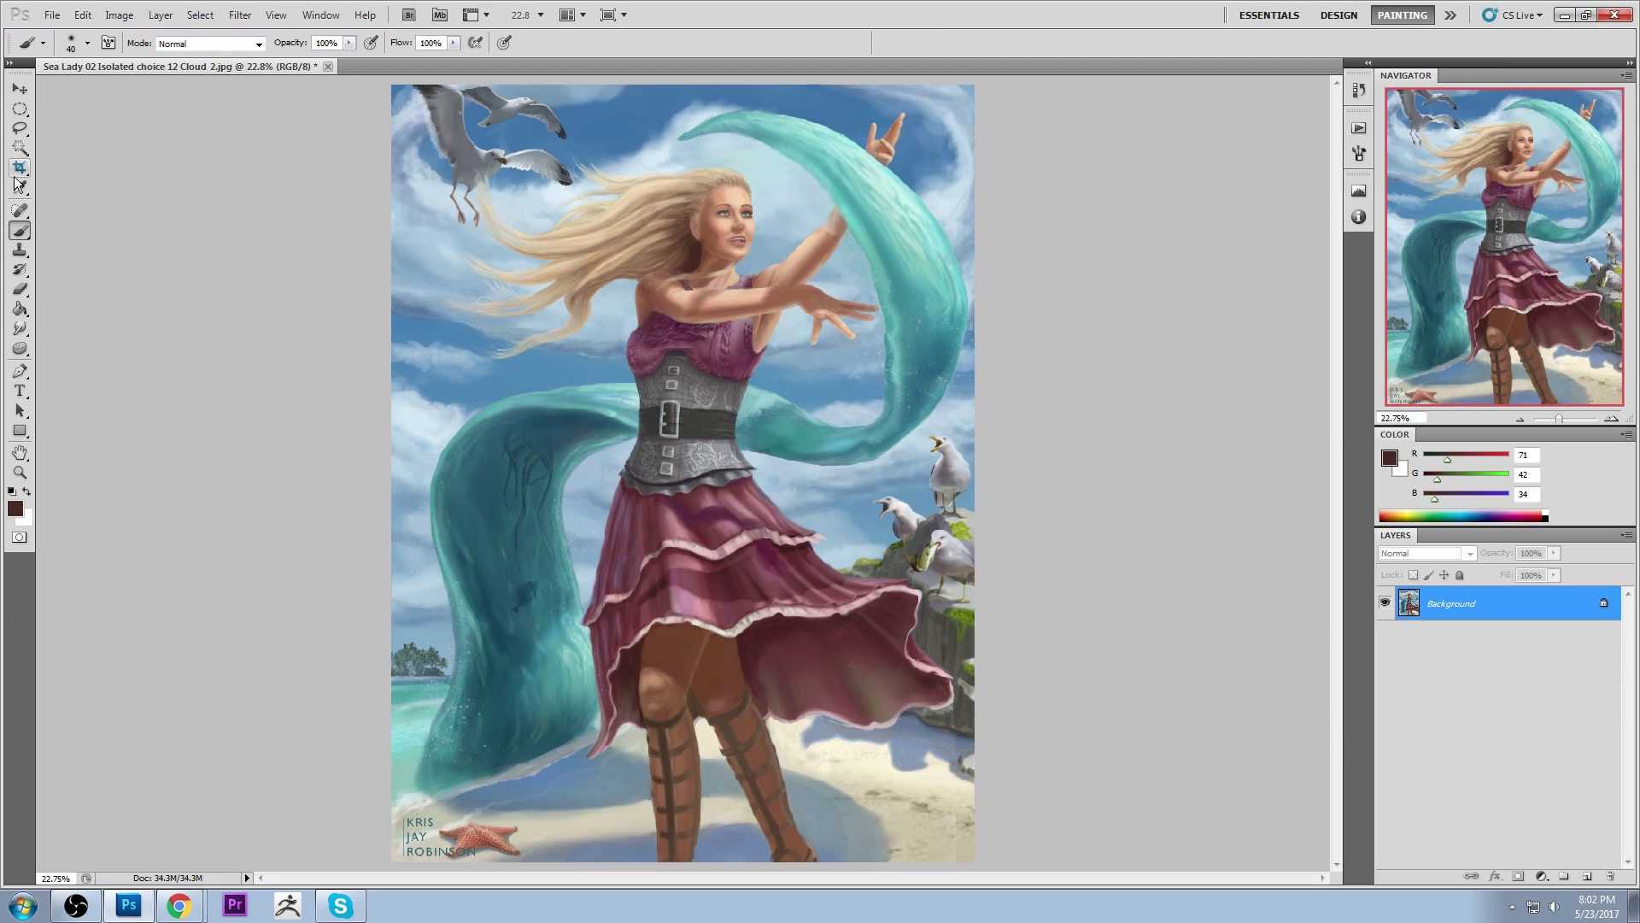
Smudge the paint at the base of the woman's neck with the Smudge tool in Normal mode
left_click(19, 328)
left_click(64, 373)
key("bracketright")
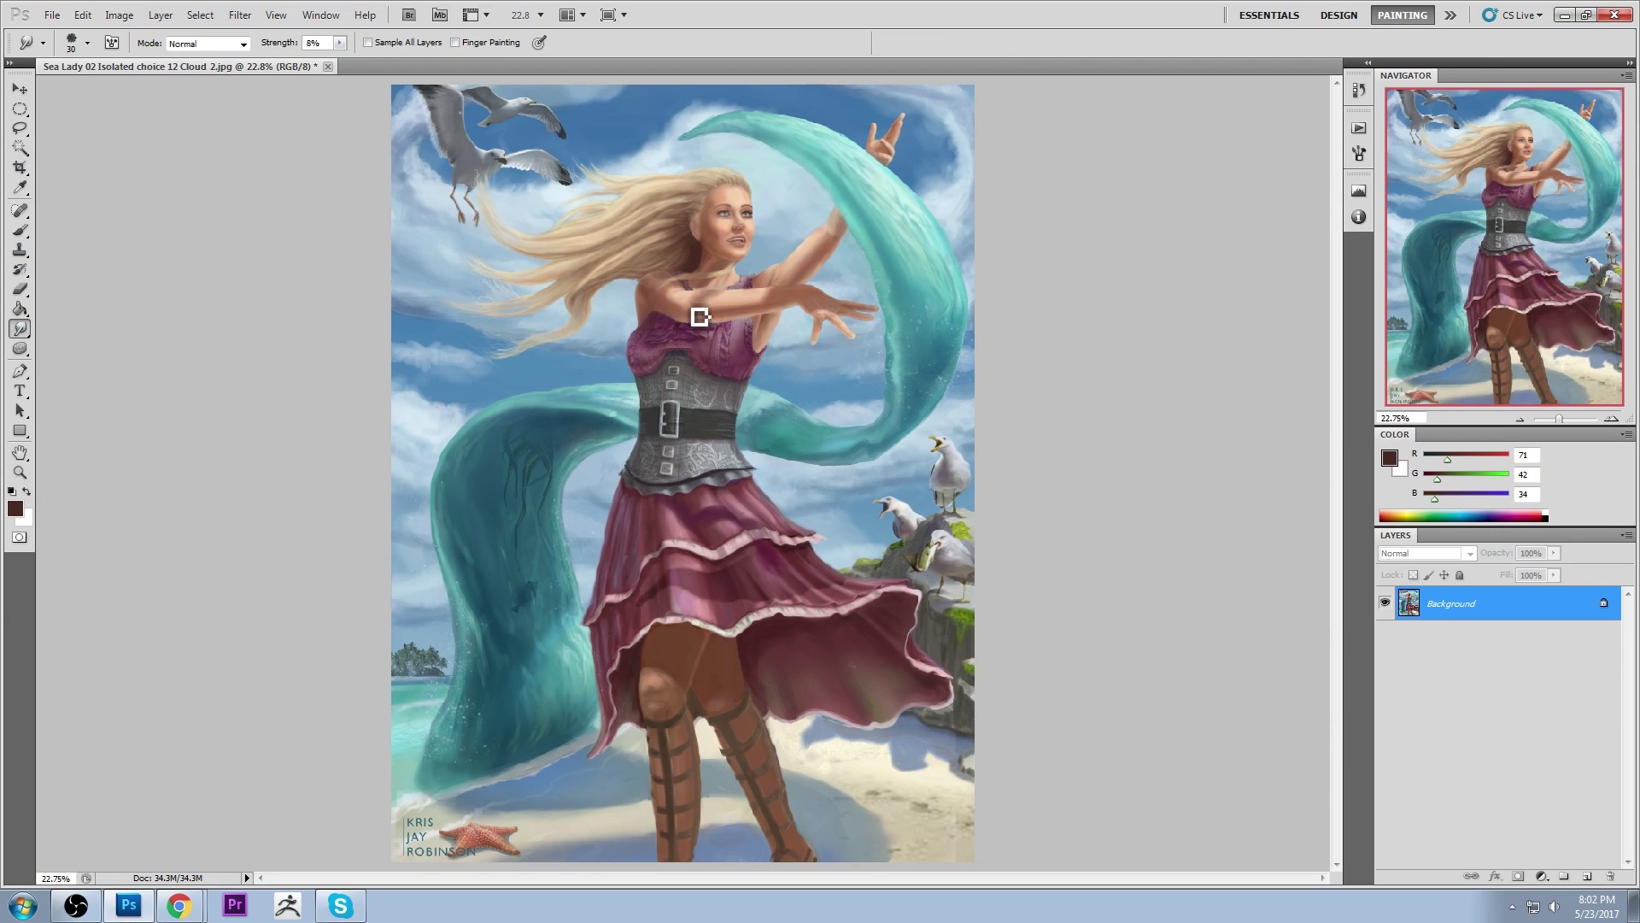
mouse_move(723, 278)
left_mouse_down()
mouse_move(729, 292)
mouse_move(714, 268)
mouse_move(761, 256)
mouse_move(725, 267)
left_mouse_up()
Brighten the bend of the water column behind the woman with a large Dodge brush of about 600 px set to Highlights
left_click(21, 347)
left_click(73, 348)
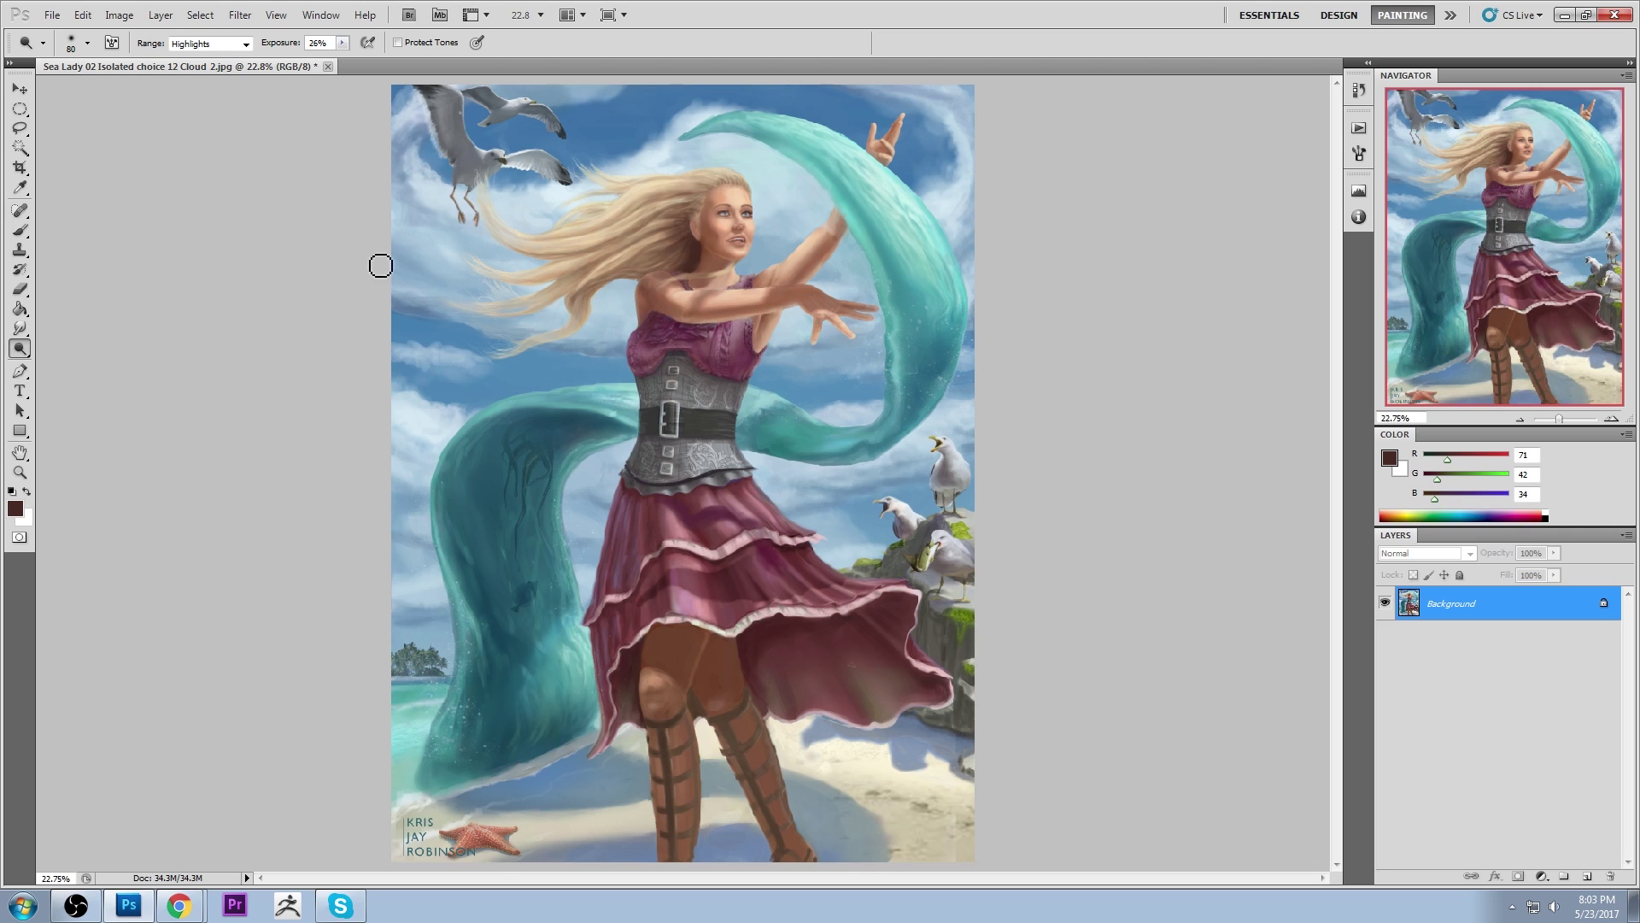
key("]")
key("]")
key("]")
key("]")
key("]")
key("]")
key("]")
key("]")
key("]")
key("]")
key("]")
key("]")
key("]")
key("]")
key("]")
key("bracketleft")
left_click_drag(464, 487, 586, 394)
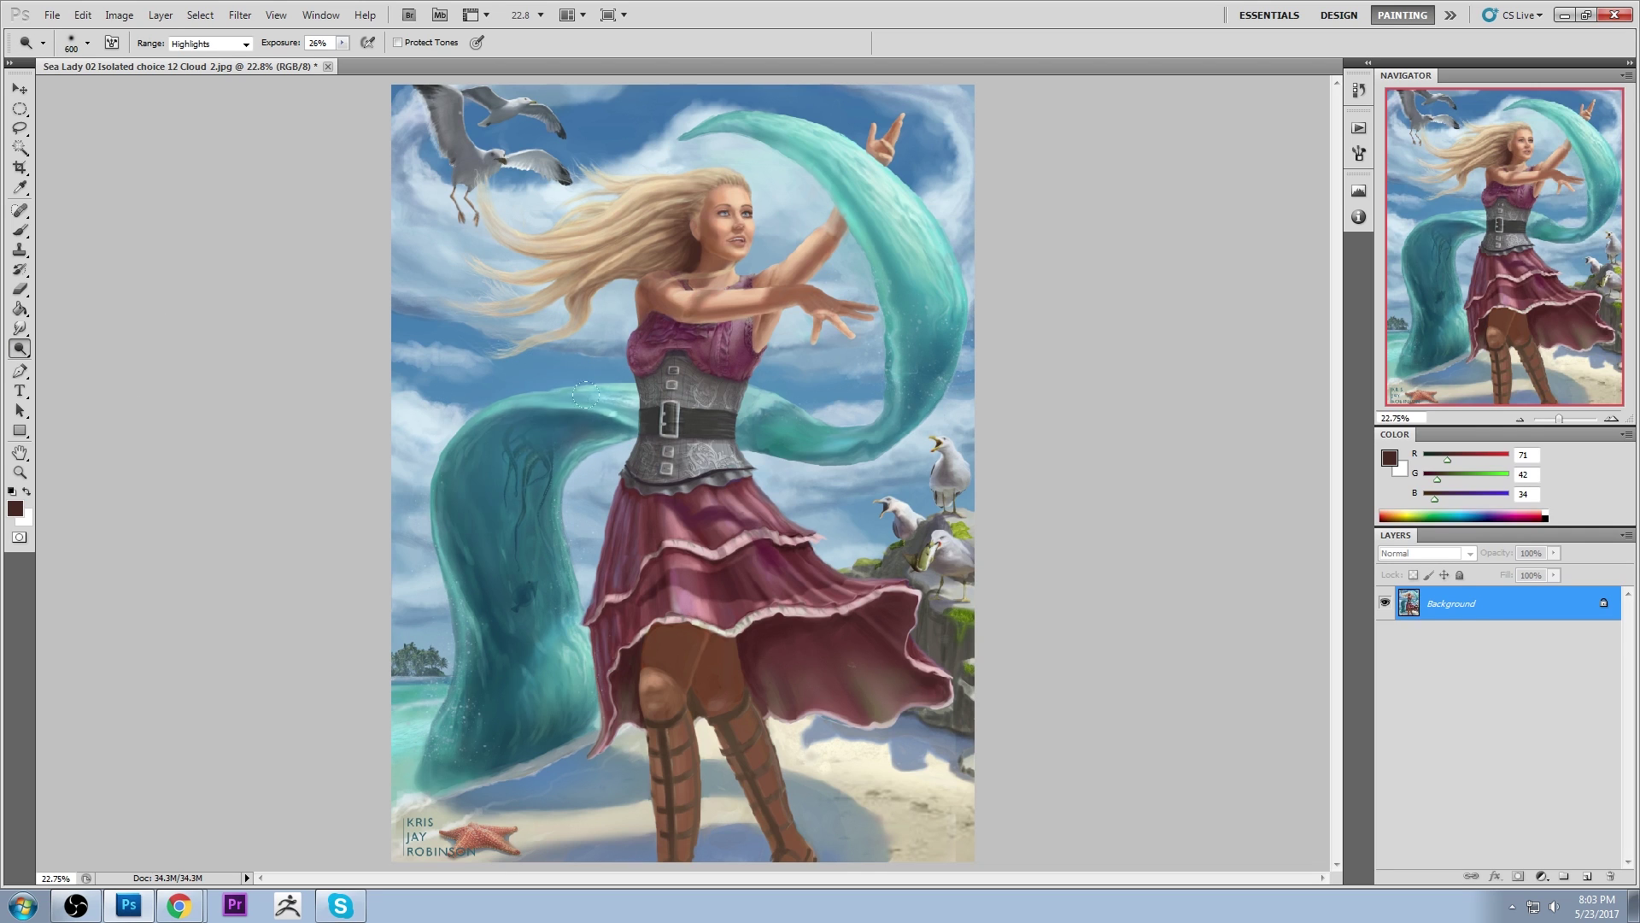
Dodge the highlights further on the water ribbon's bend, its raised curve beside the arms, and its lower column
key("ctrl+minus")
key("ctrl+minus")
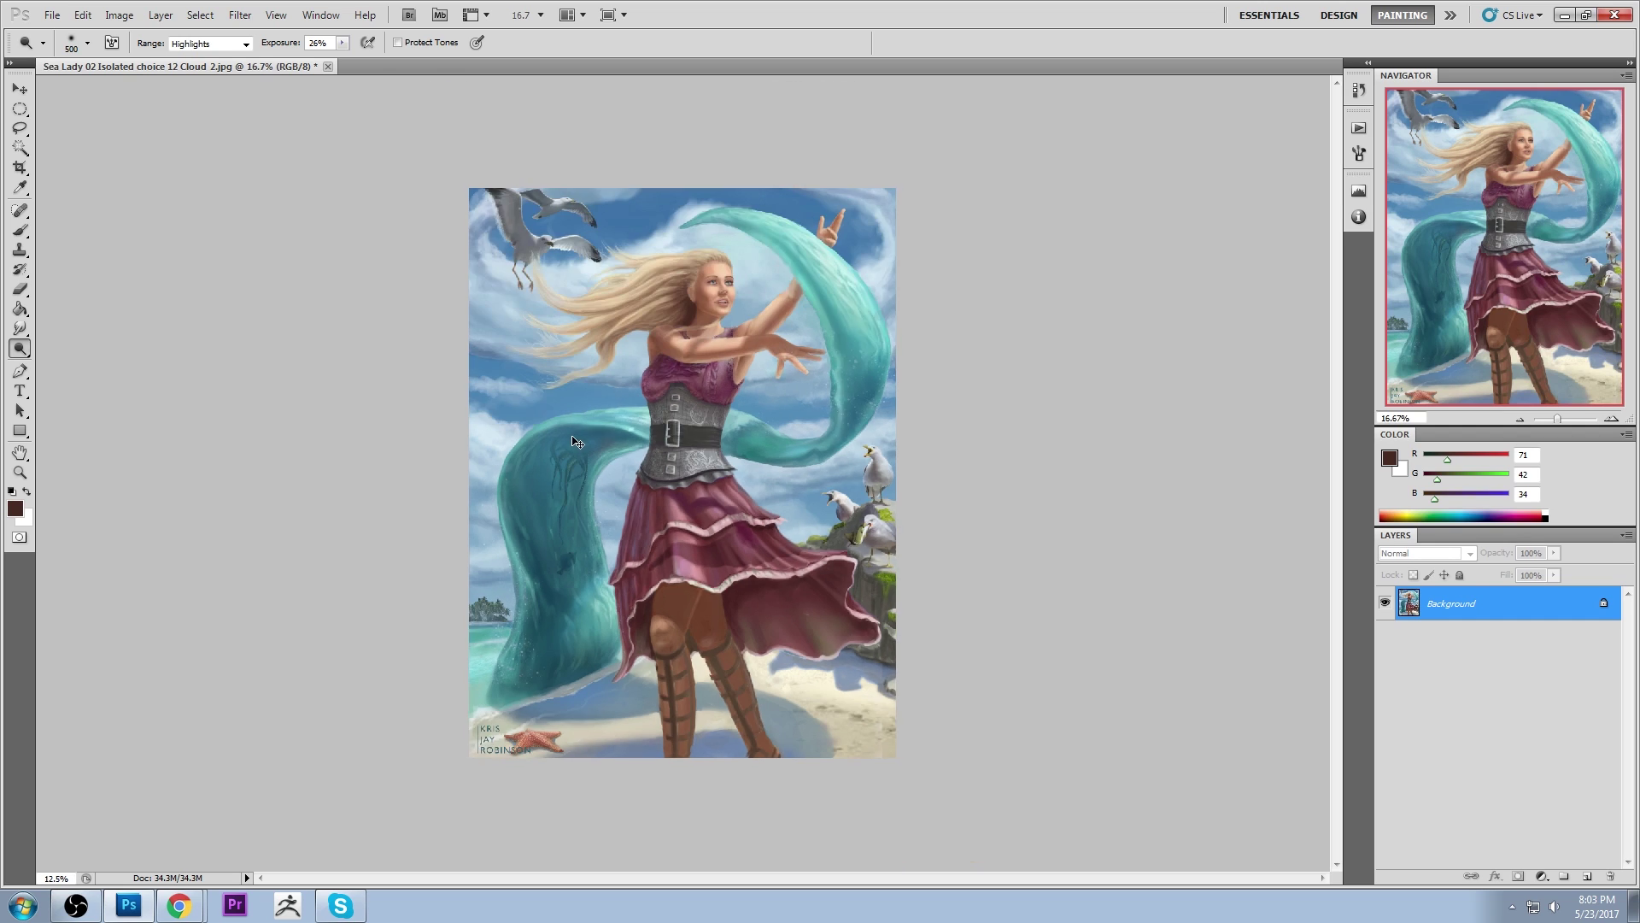
key("bracketright")
key("bracketright")
mouse_move(631, 438)
left_mouse_down()
mouse_move(587, 544)
mouse_move(614, 440)
mouse_move(638, 445)
mouse_move(587, 450)
mouse_move(612, 484)
mouse_move(618, 431)
mouse_move(583, 464)
left_mouse_up()
key("bracketleft")
key("bracketleft")
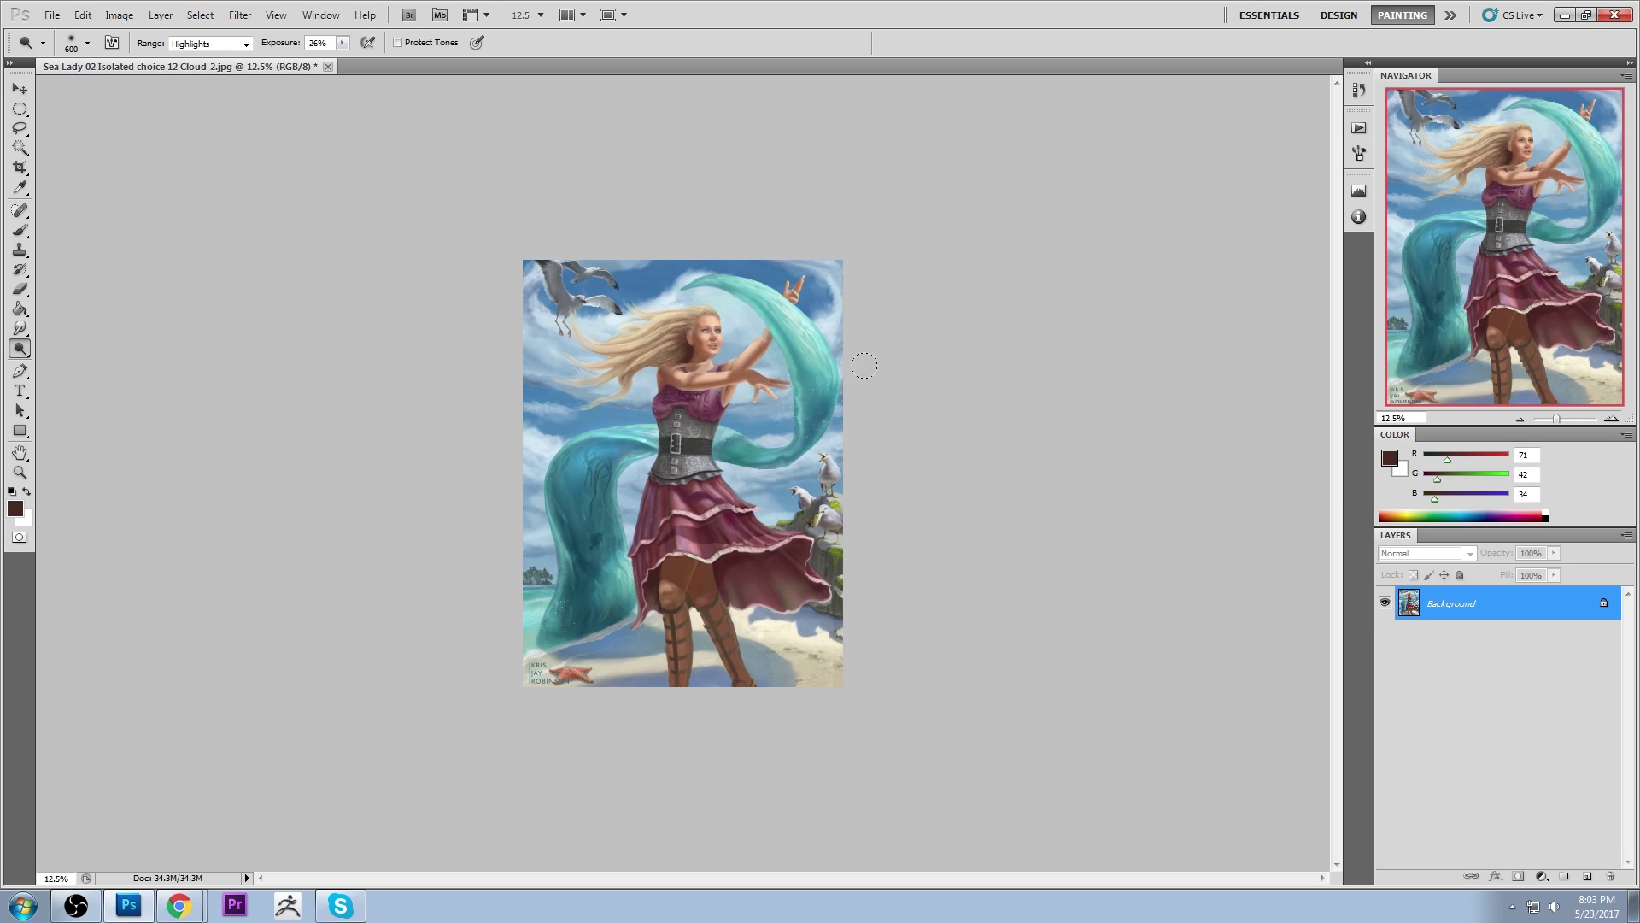
left_click_drag(813, 386, 804, 419)
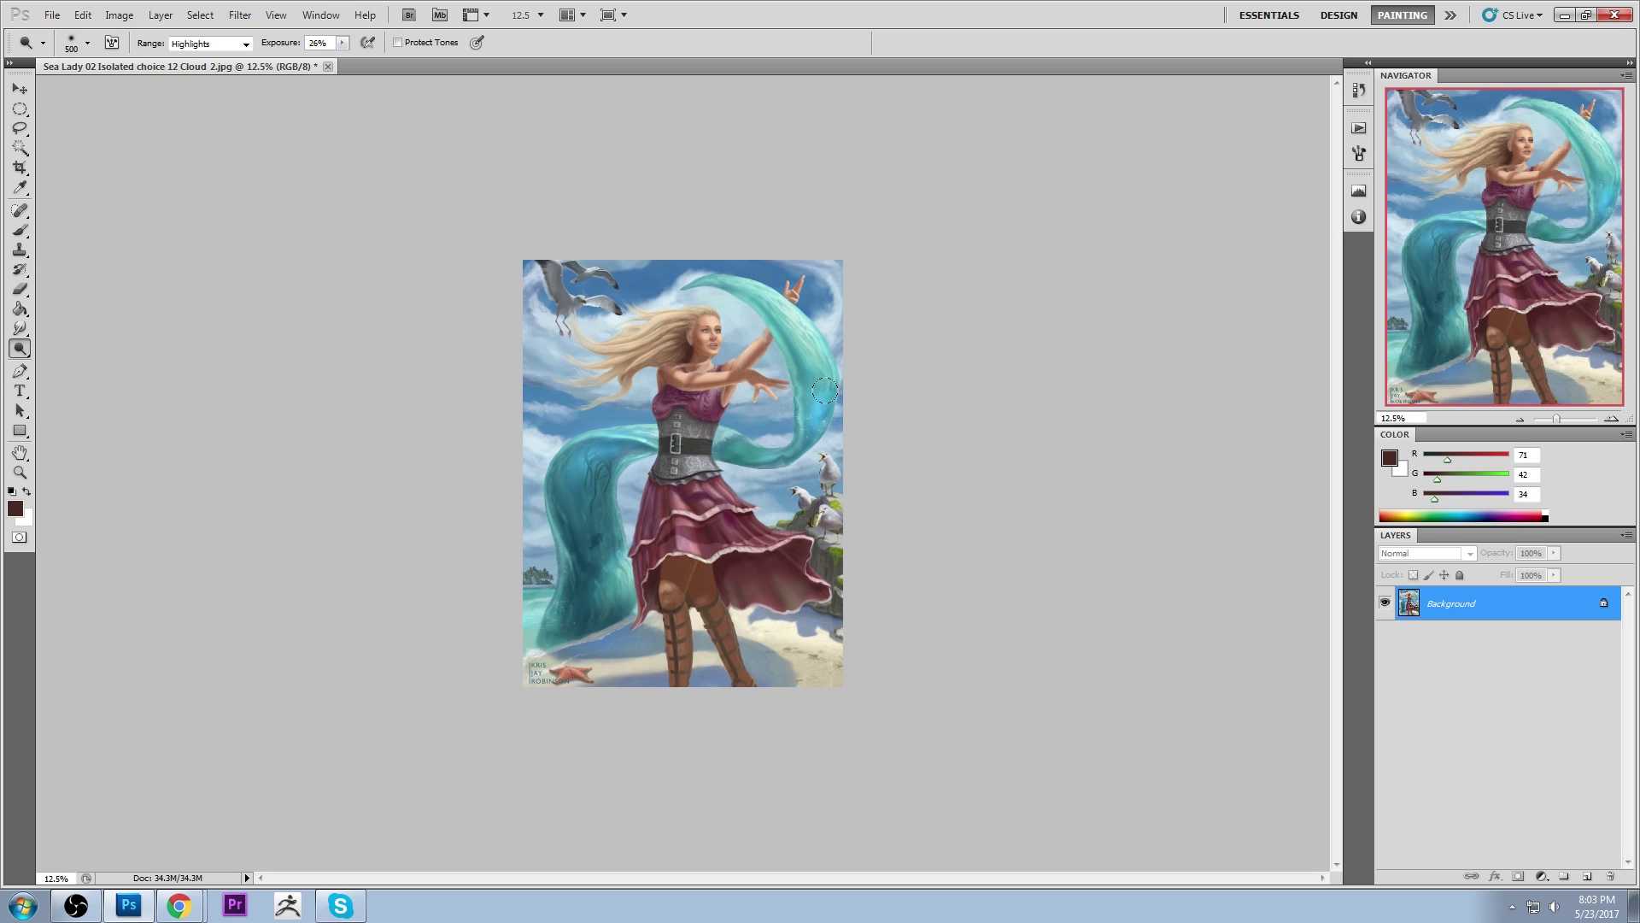
mouse_move(559, 512)
left_mouse_down()
mouse_move(564, 577)
mouse_move(582, 508)
mouse_move(589, 533)
mouse_move(560, 567)
mouse_move(570, 506)
mouse_move(560, 537)
mouse_move(619, 600)
mouse_move(556, 616)
mouse_move(620, 594)
mouse_move(564, 585)
left_mouse_up()
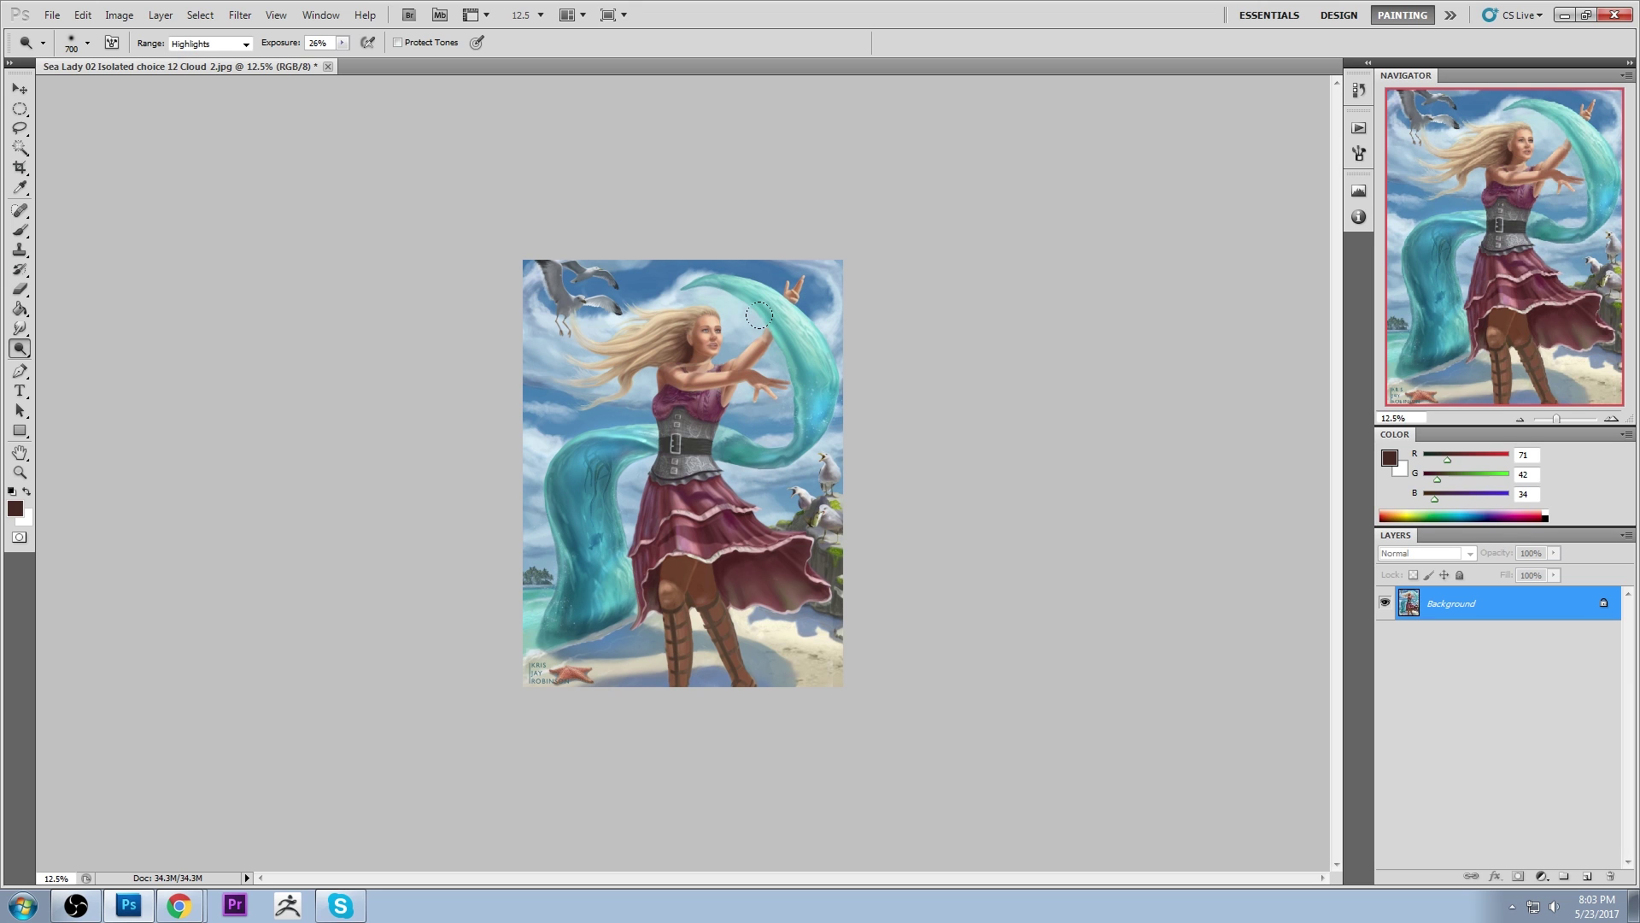
Extend the canvas above the painting with the Crop tool and fill the new strip with sampled sky blue (RGB 61, 114, 168)
key("c")
mouse_move(472, 217)
left_mouse_down()
mouse_move(858, 584)
mouse_move(861, 697)
left_mouse_up()
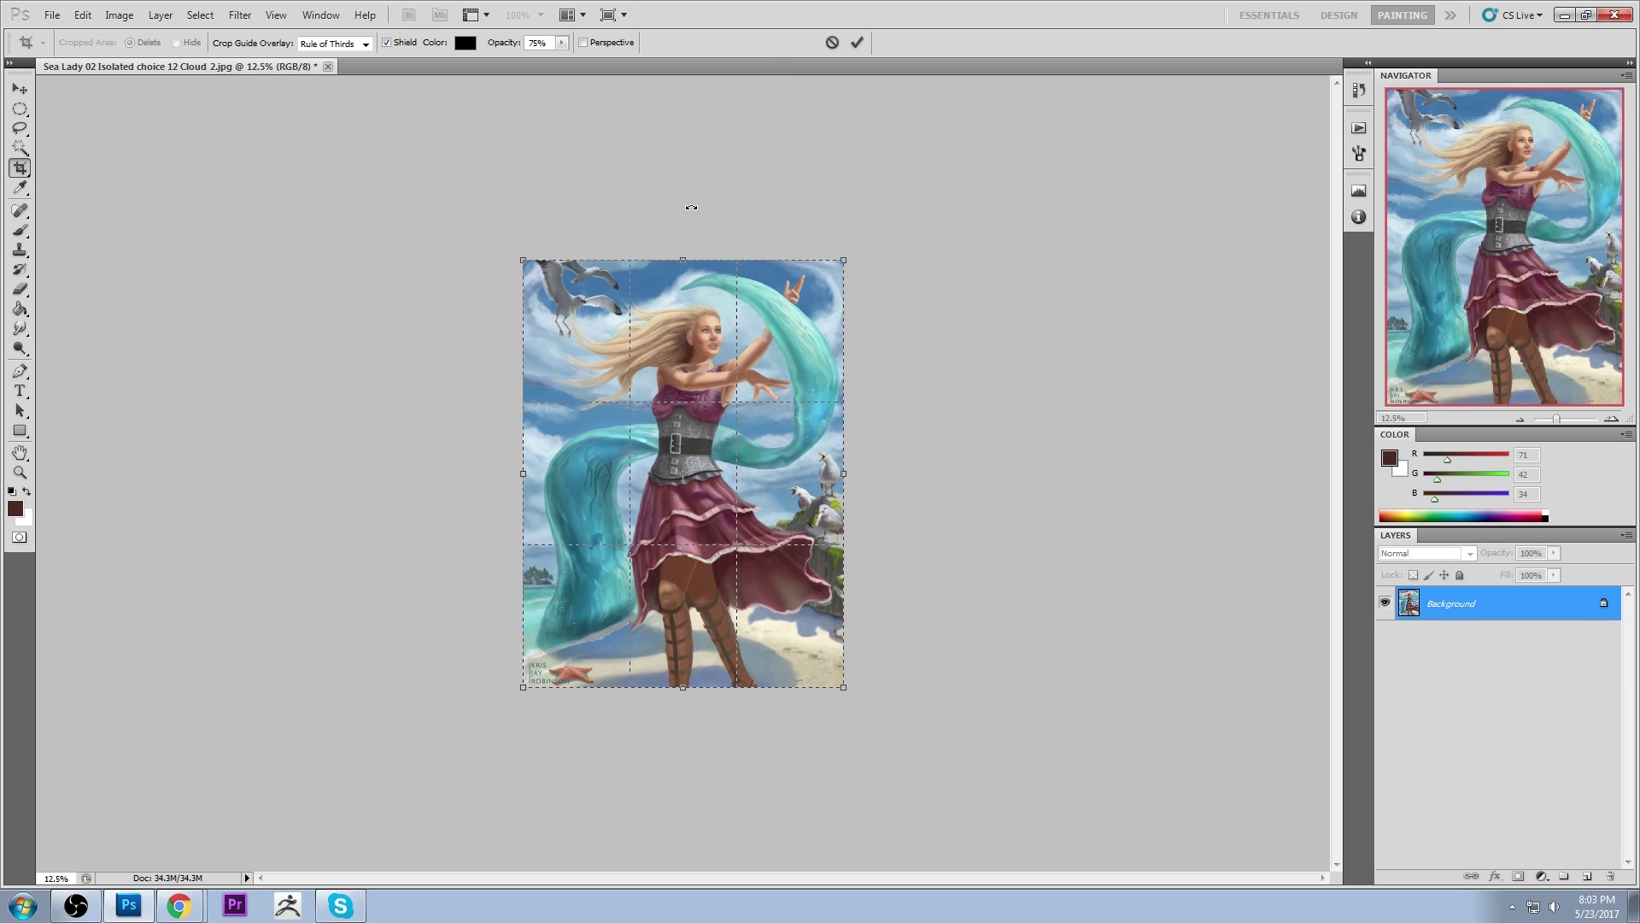
left_click_drag(680, 260, 681, 246)
left_click(857, 42)
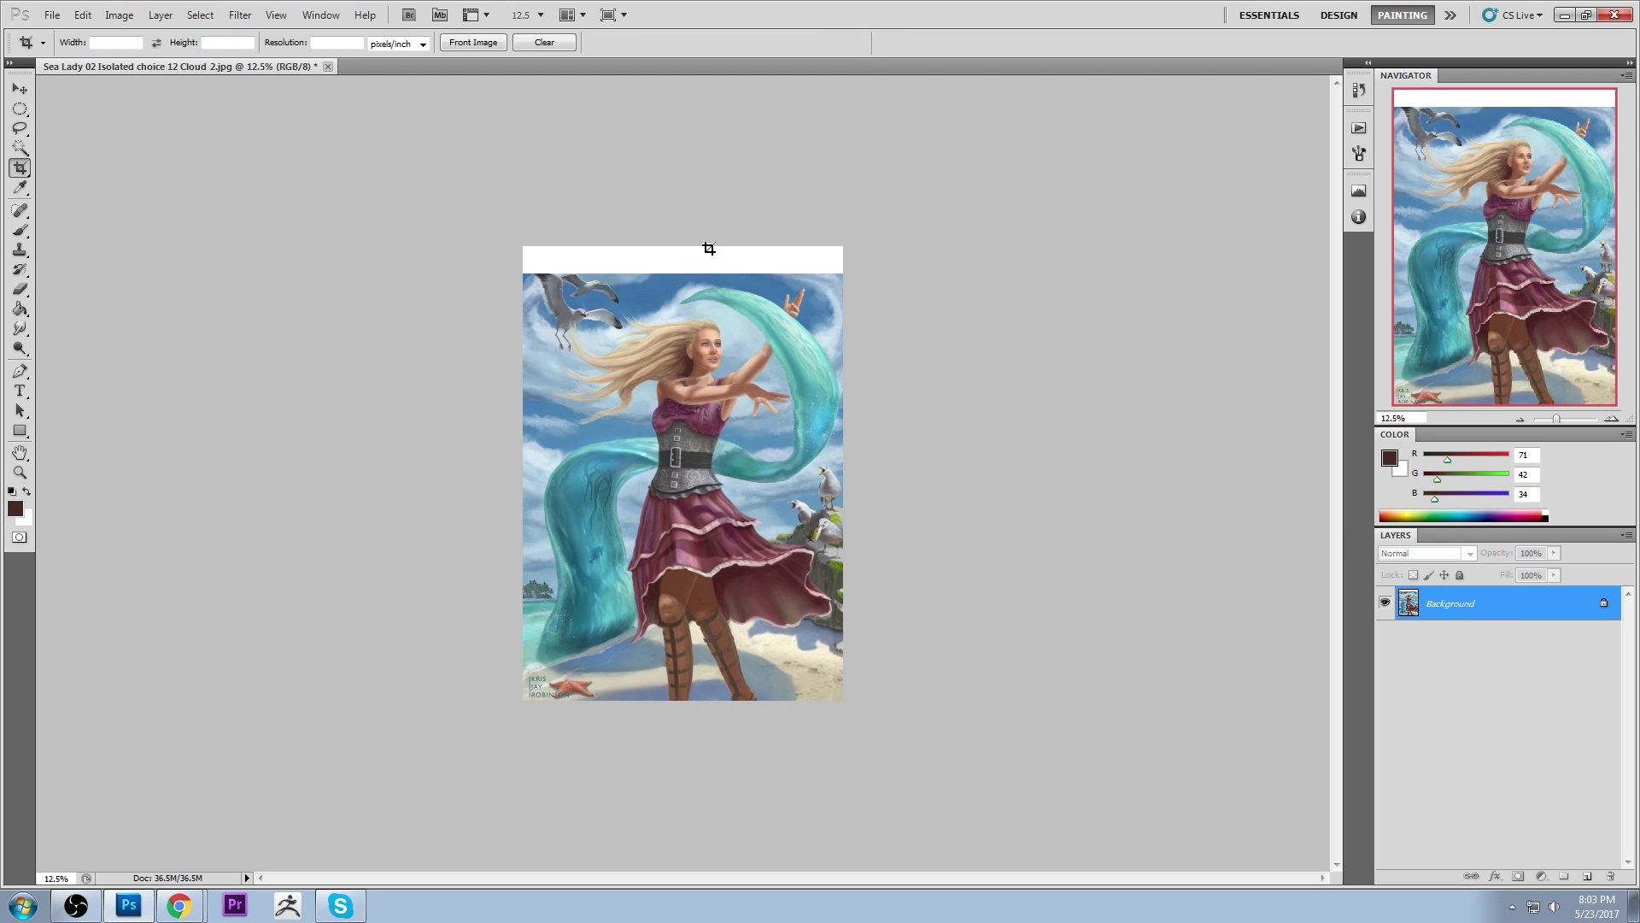
key("g")
left_click(686, 275, "alt")
left_click(683, 256)
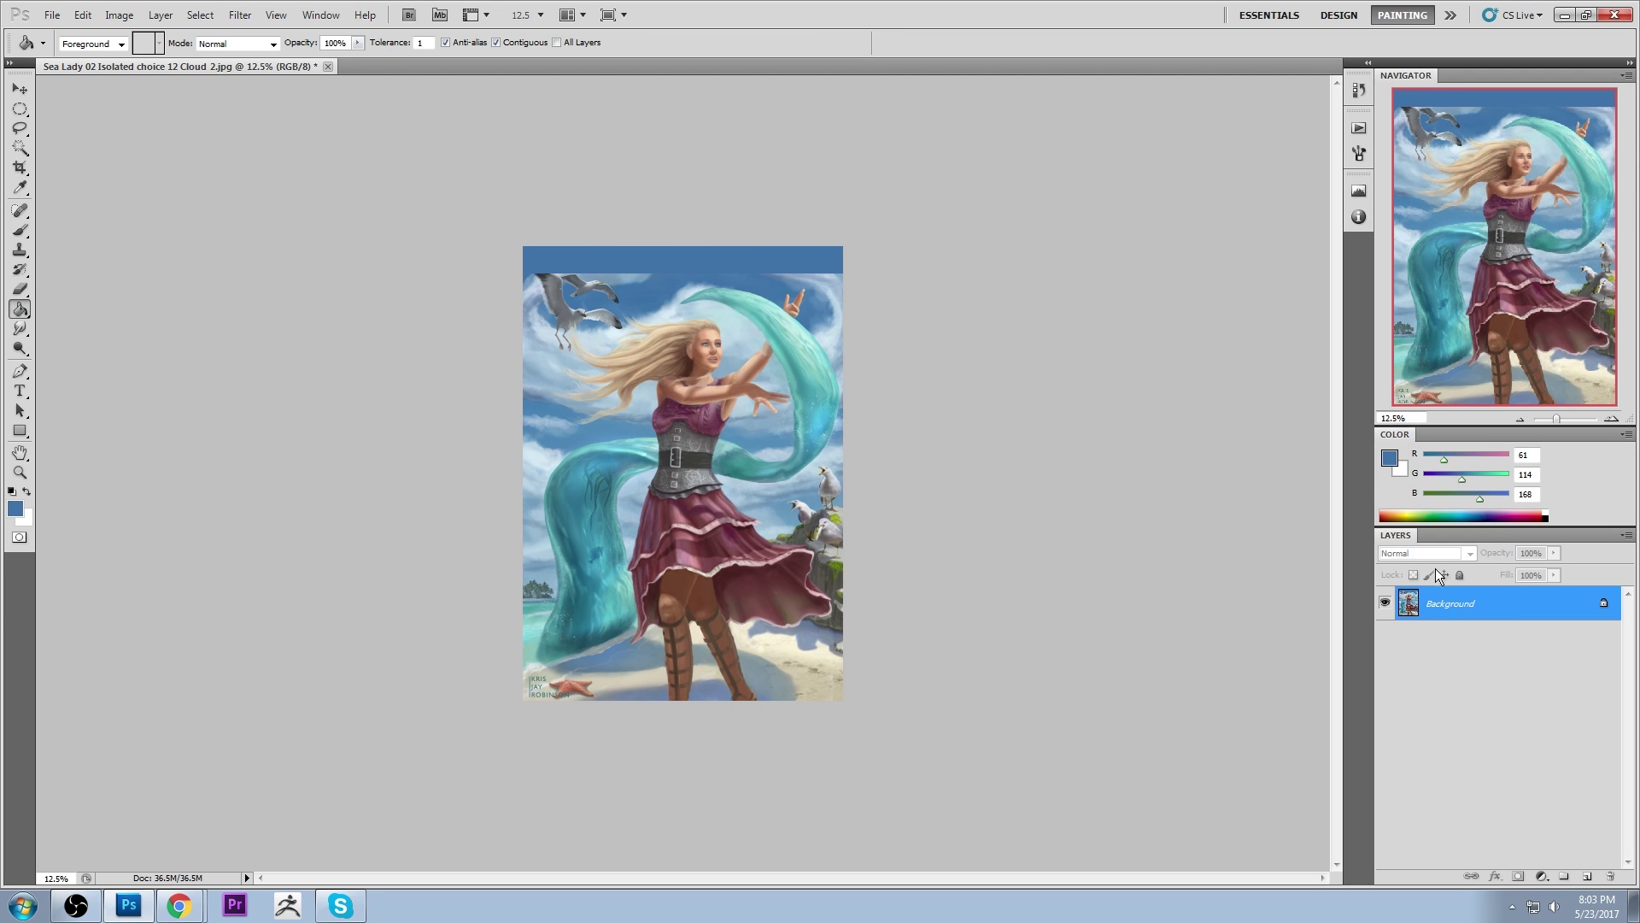
Lasso the woman's head, copy it to a new layer, scale it to 108.57% and nudge it slightly left
key("l")
mouse_move(727, 315)
left_mouse_down()
mouse_move(670, 340)
mouse_move(684, 365)
mouse_move(716, 368)
mouse_move(726, 320)
mouse_move(716, 378)
left_mouse_up()
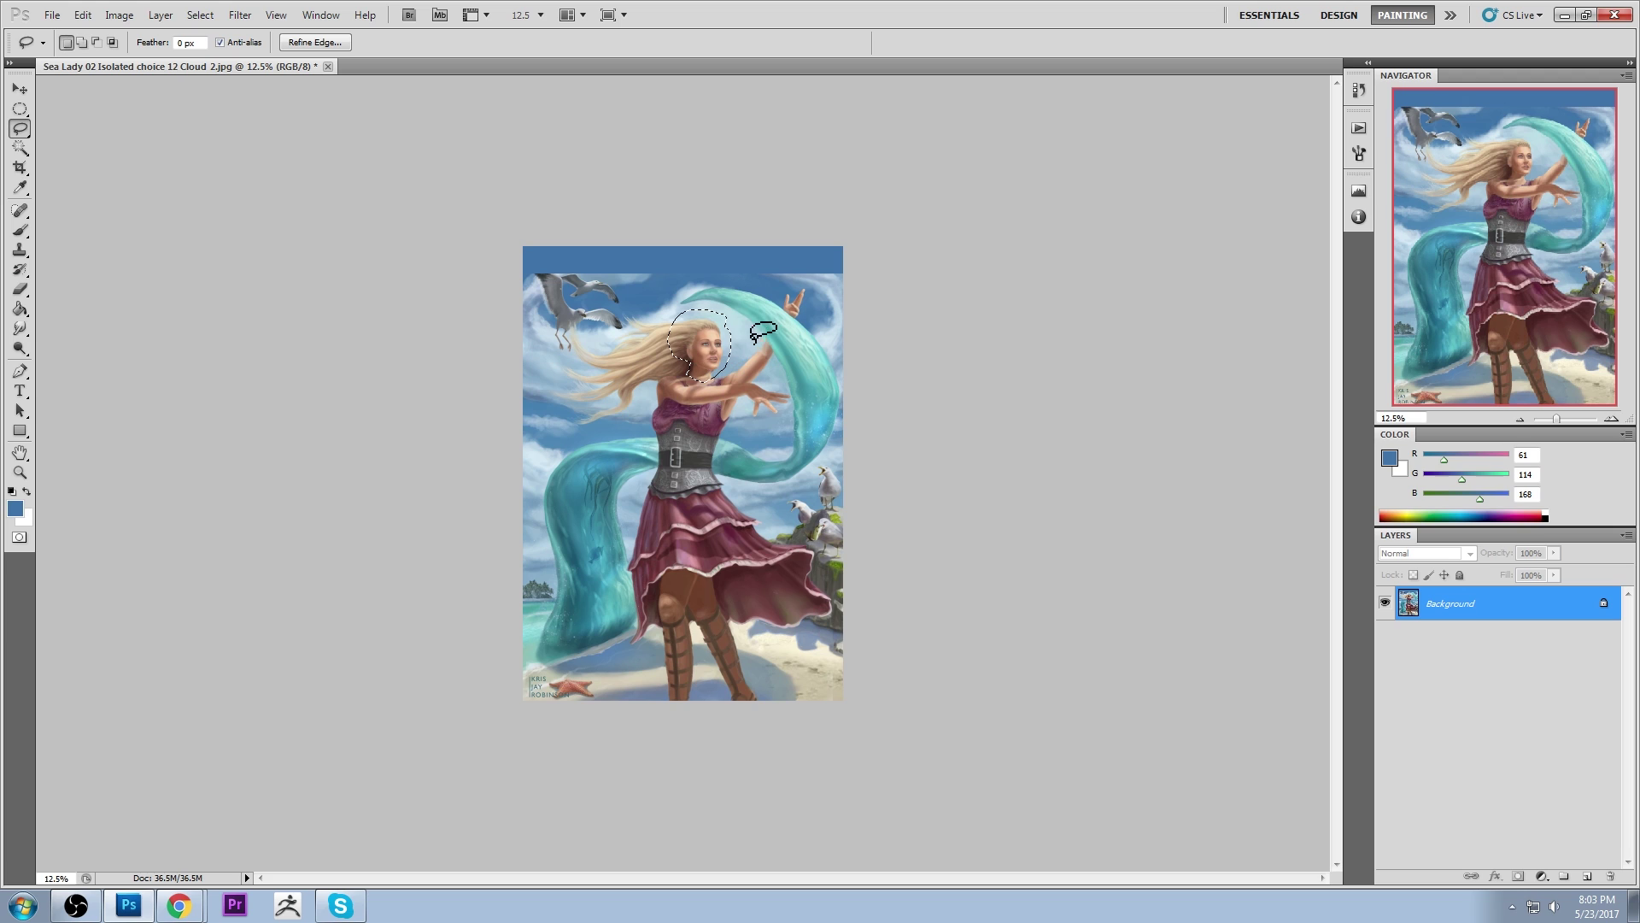
key("ctrl+j")
key("v")
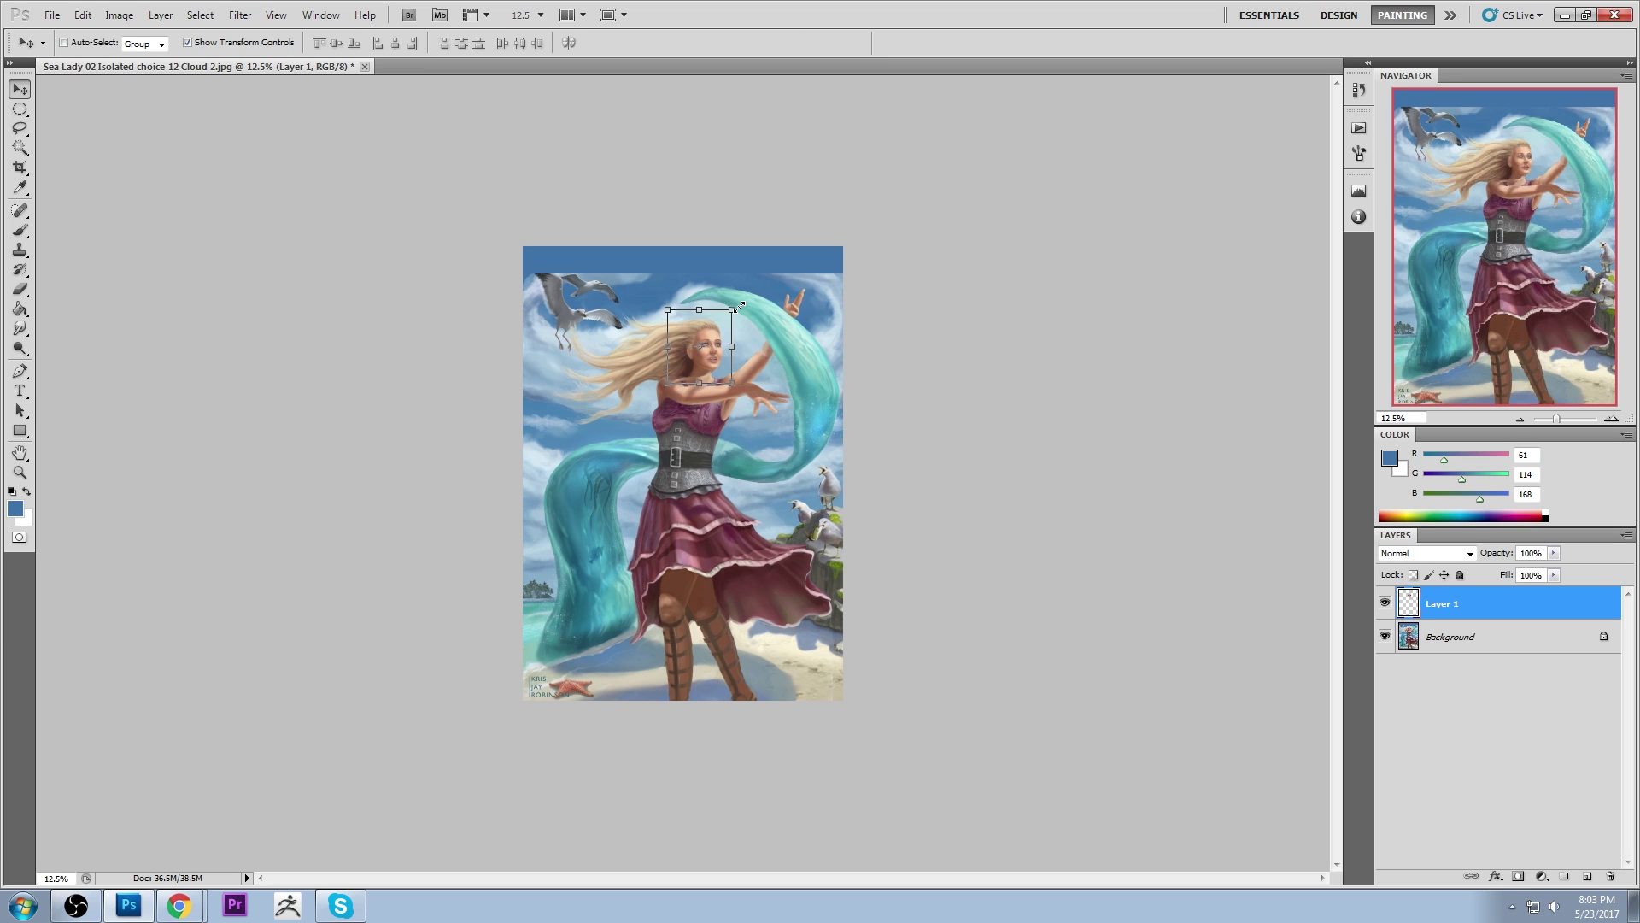
left_click_drag(731, 309, 737, 302)
key("Left")
key("Left")
key("Left")
key("Left")
key("Left")
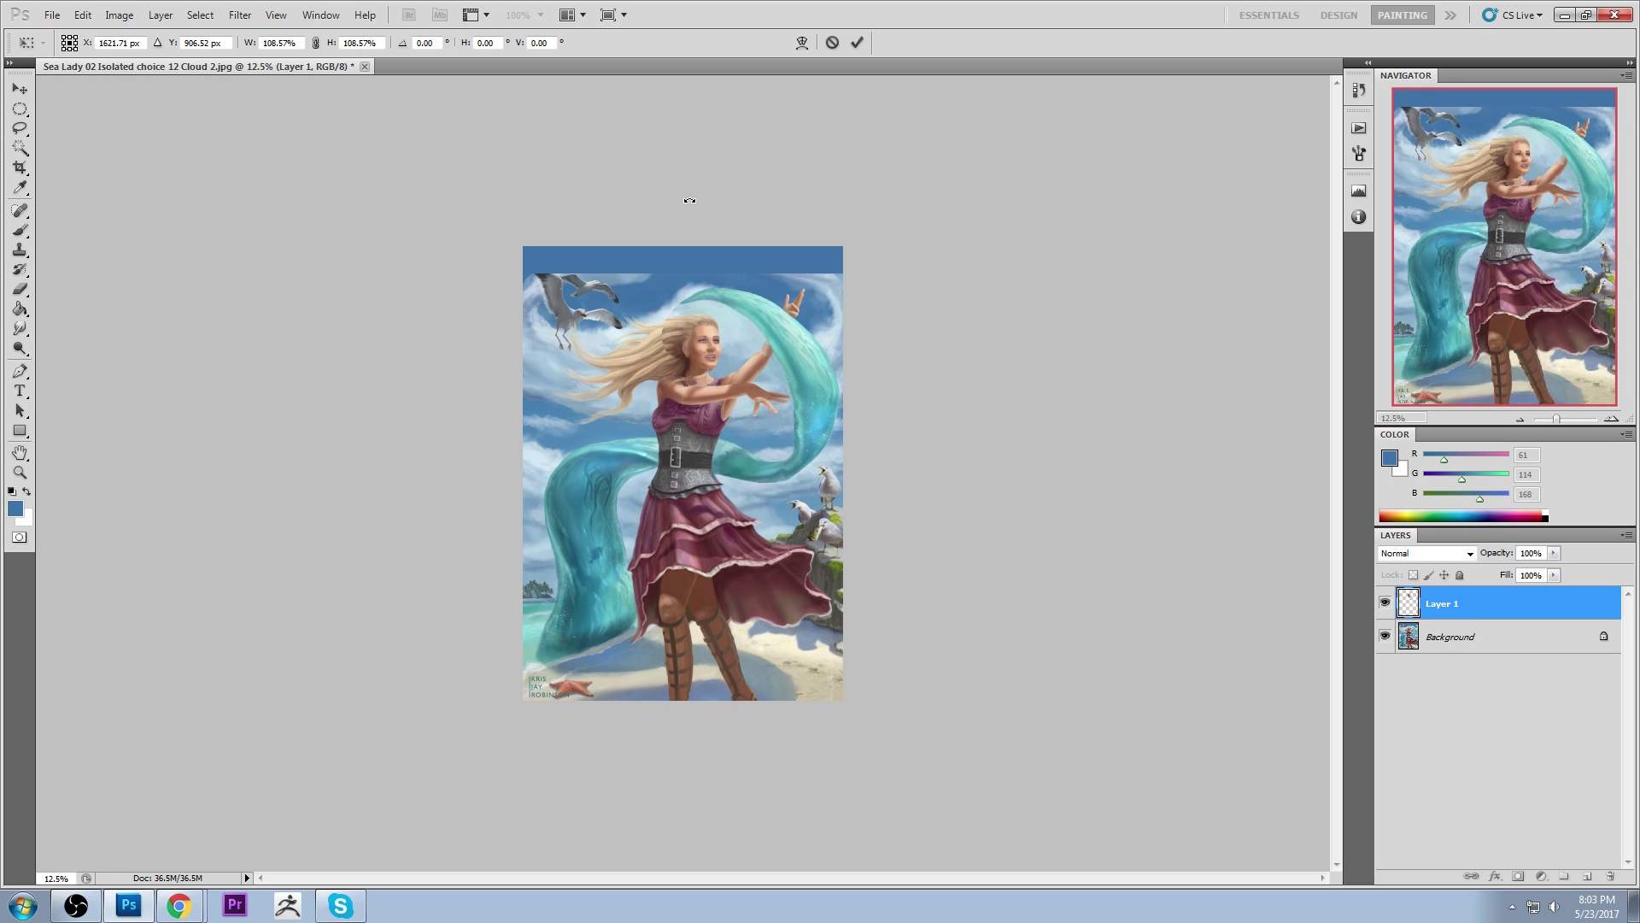
key("Return")
Erase the hard edges of the enlarged head layer to blend it into the hair, starting with a 175 px eraser
key("e")
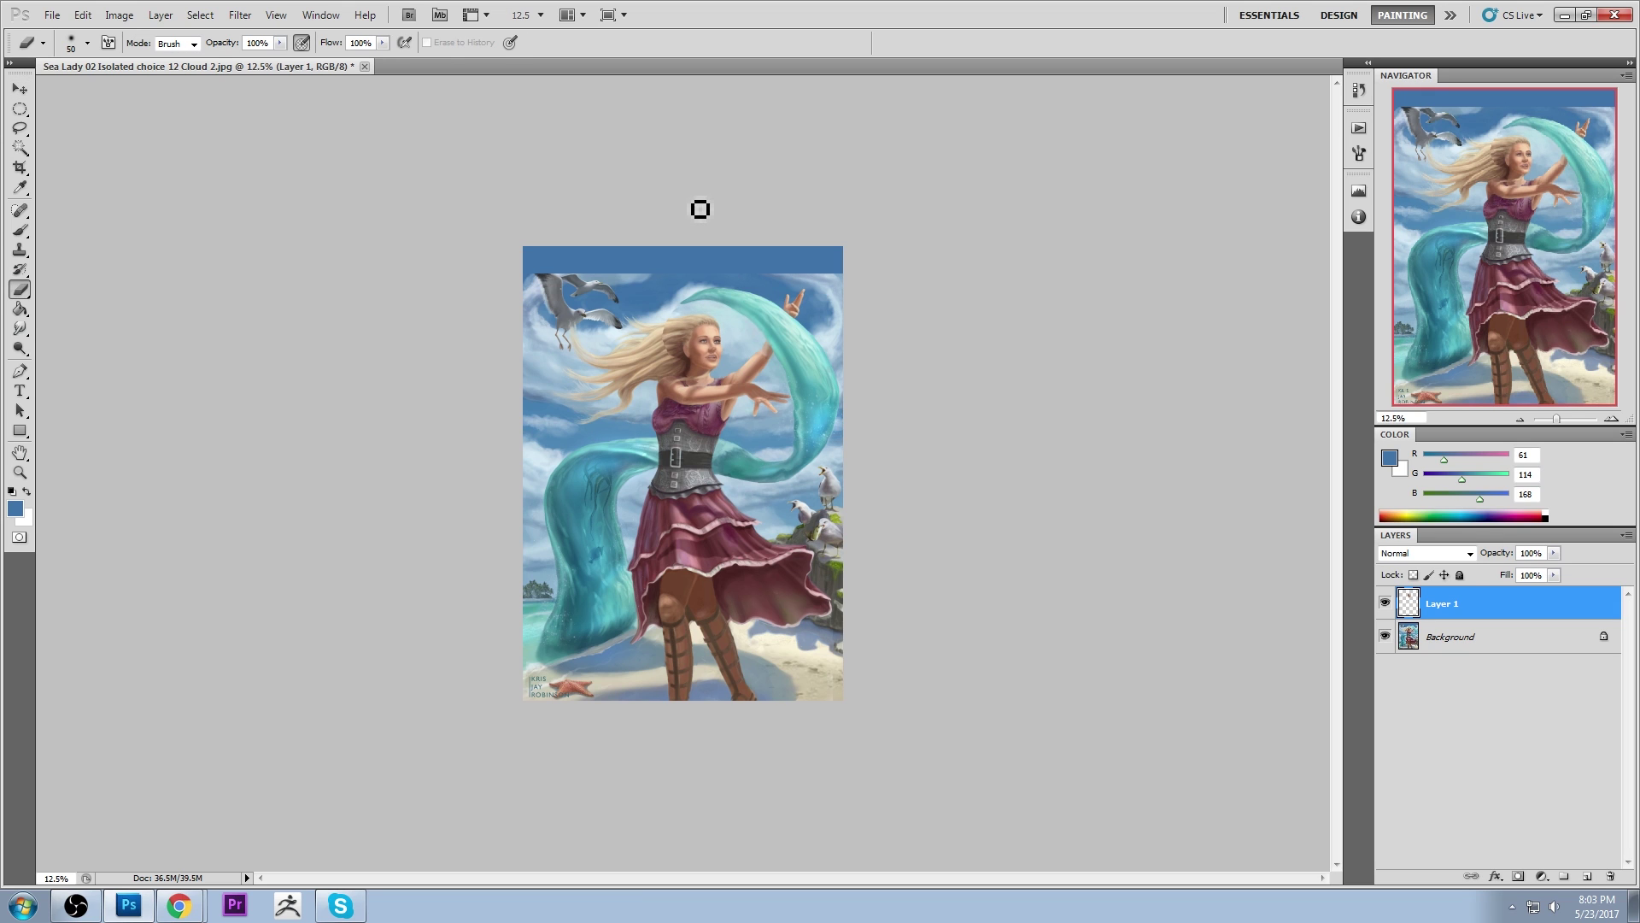
key("ctrl+plus")
key("ctrl+plus")
key("bracketright")
key("bracketright")
key("bracketright")
key("bracketright")
key("bracketright")
key("bracketright")
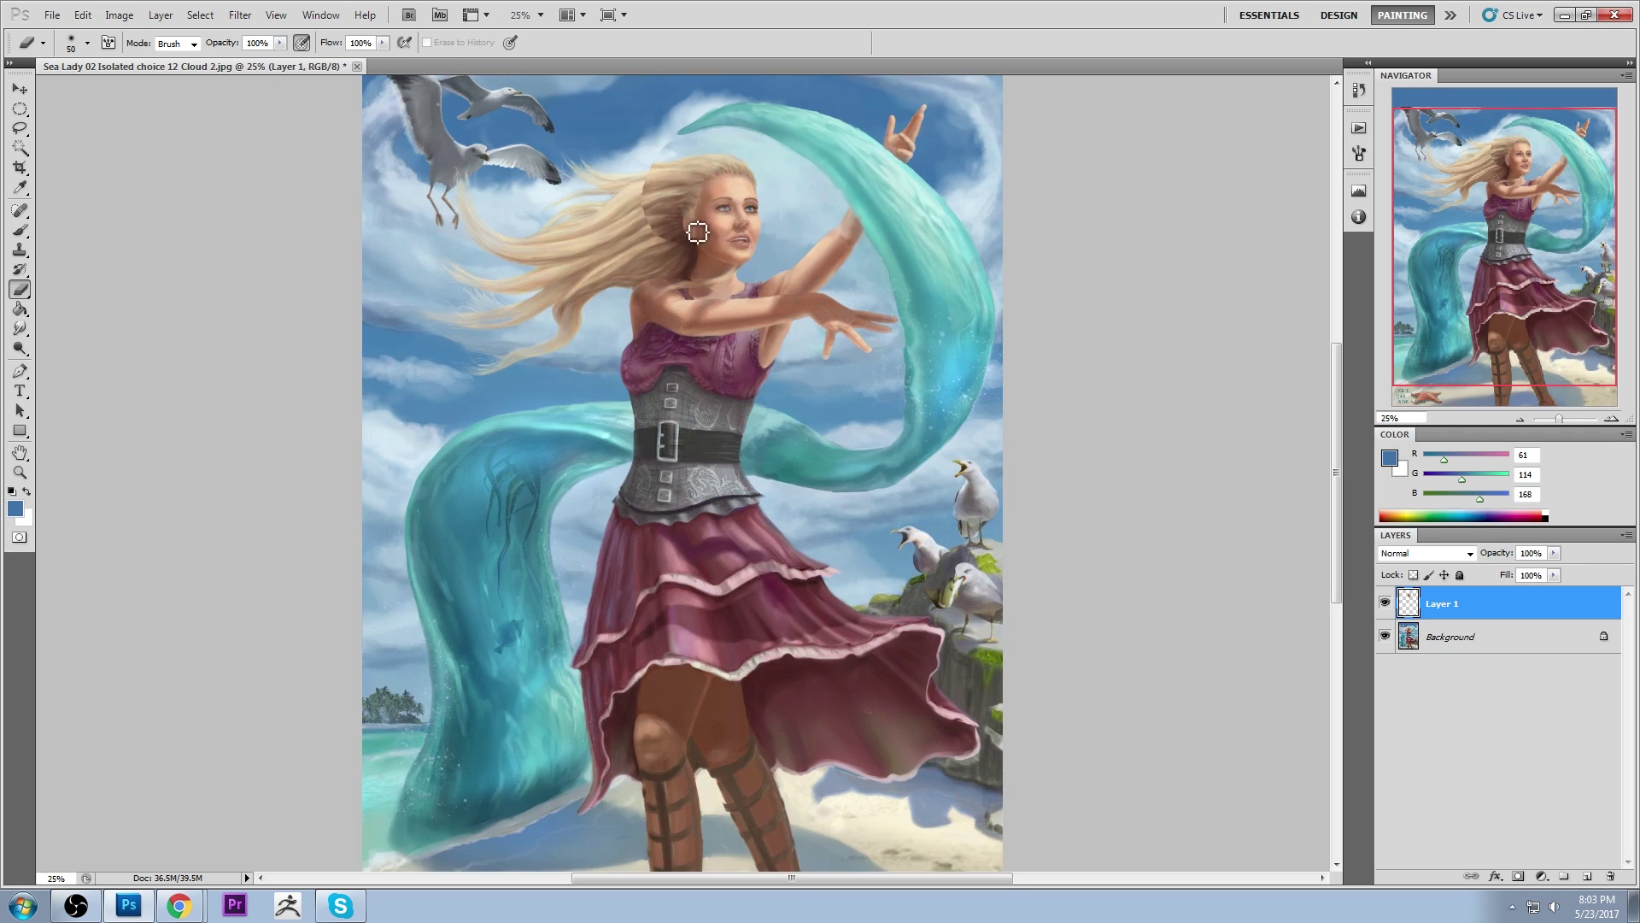
mouse_move(672, 139)
left_mouse_down()
mouse_move(645, 234)
mouse_move(662, 245)
mouse_move(652, 230)
left_mouse_up()
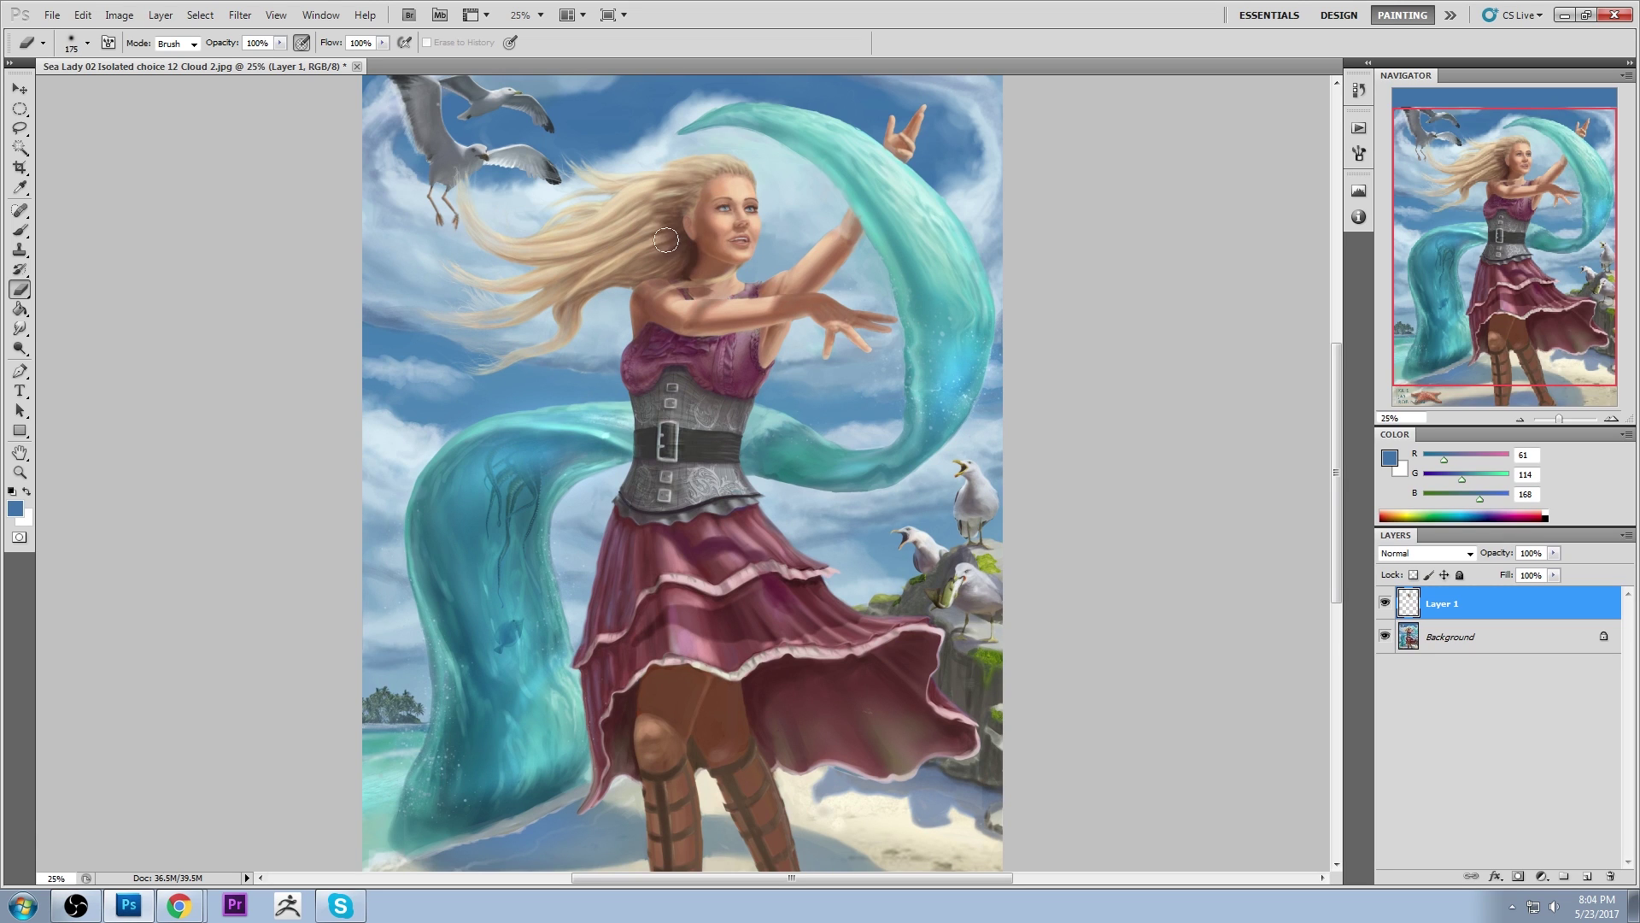
key("bracketright")
key("bracketright")
key("bracketright")
key("bracketright")
key("bracketright")
key("bracketright")
key("bracketright")
key("ctrl+minus")
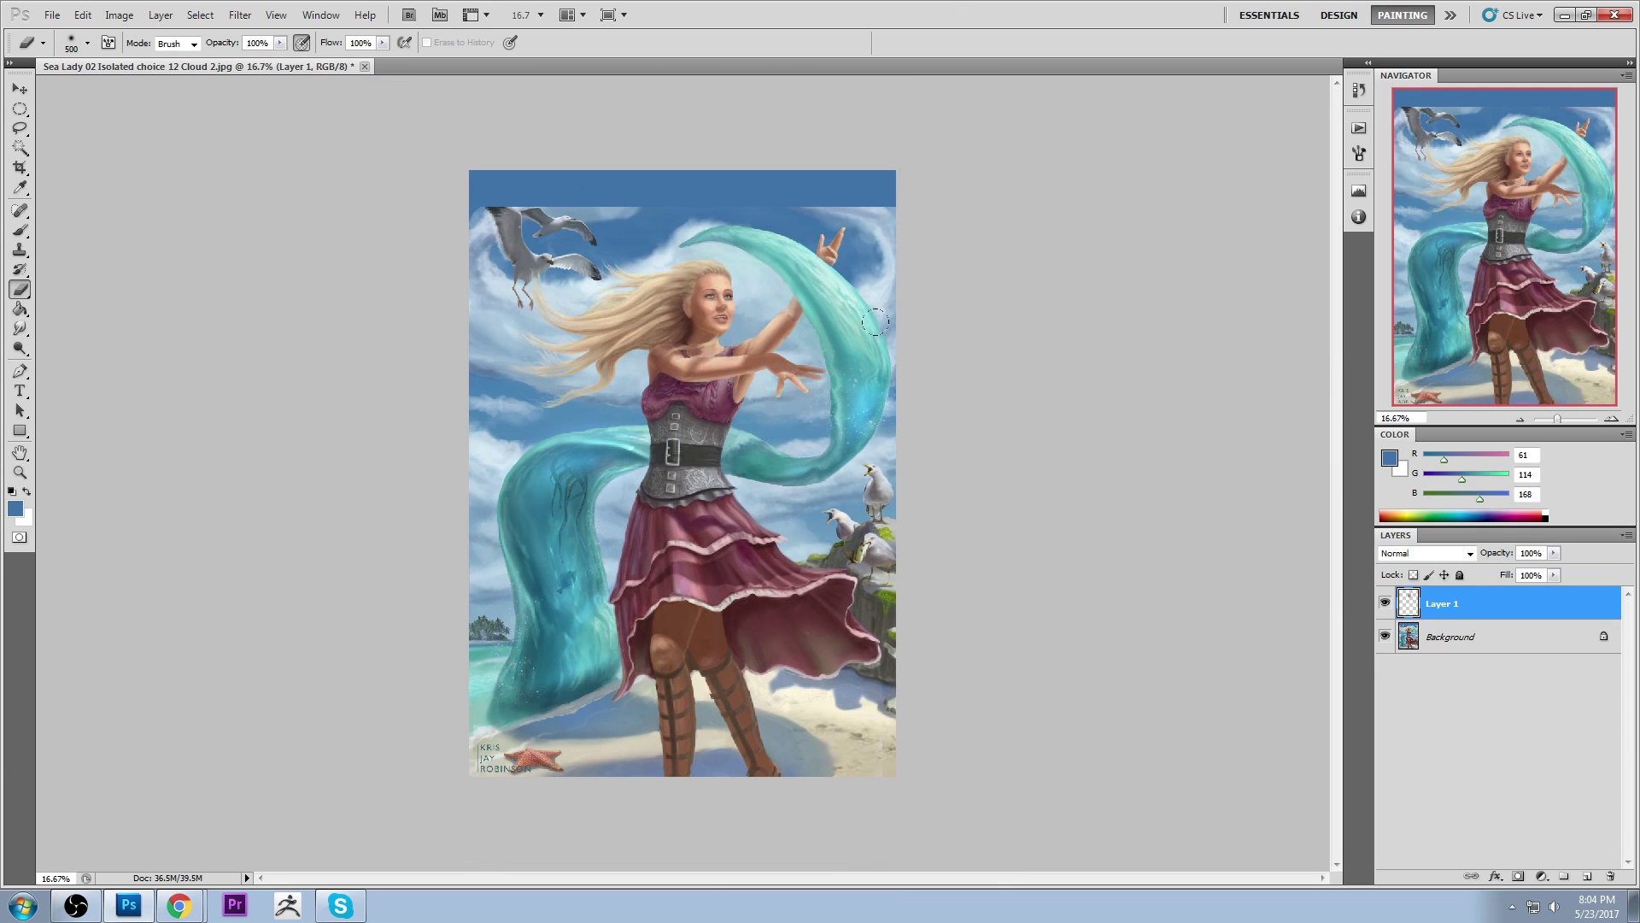
Transform the head layer again to refine its fit on the neck, and reduce the eraser size for edge work
key("v")
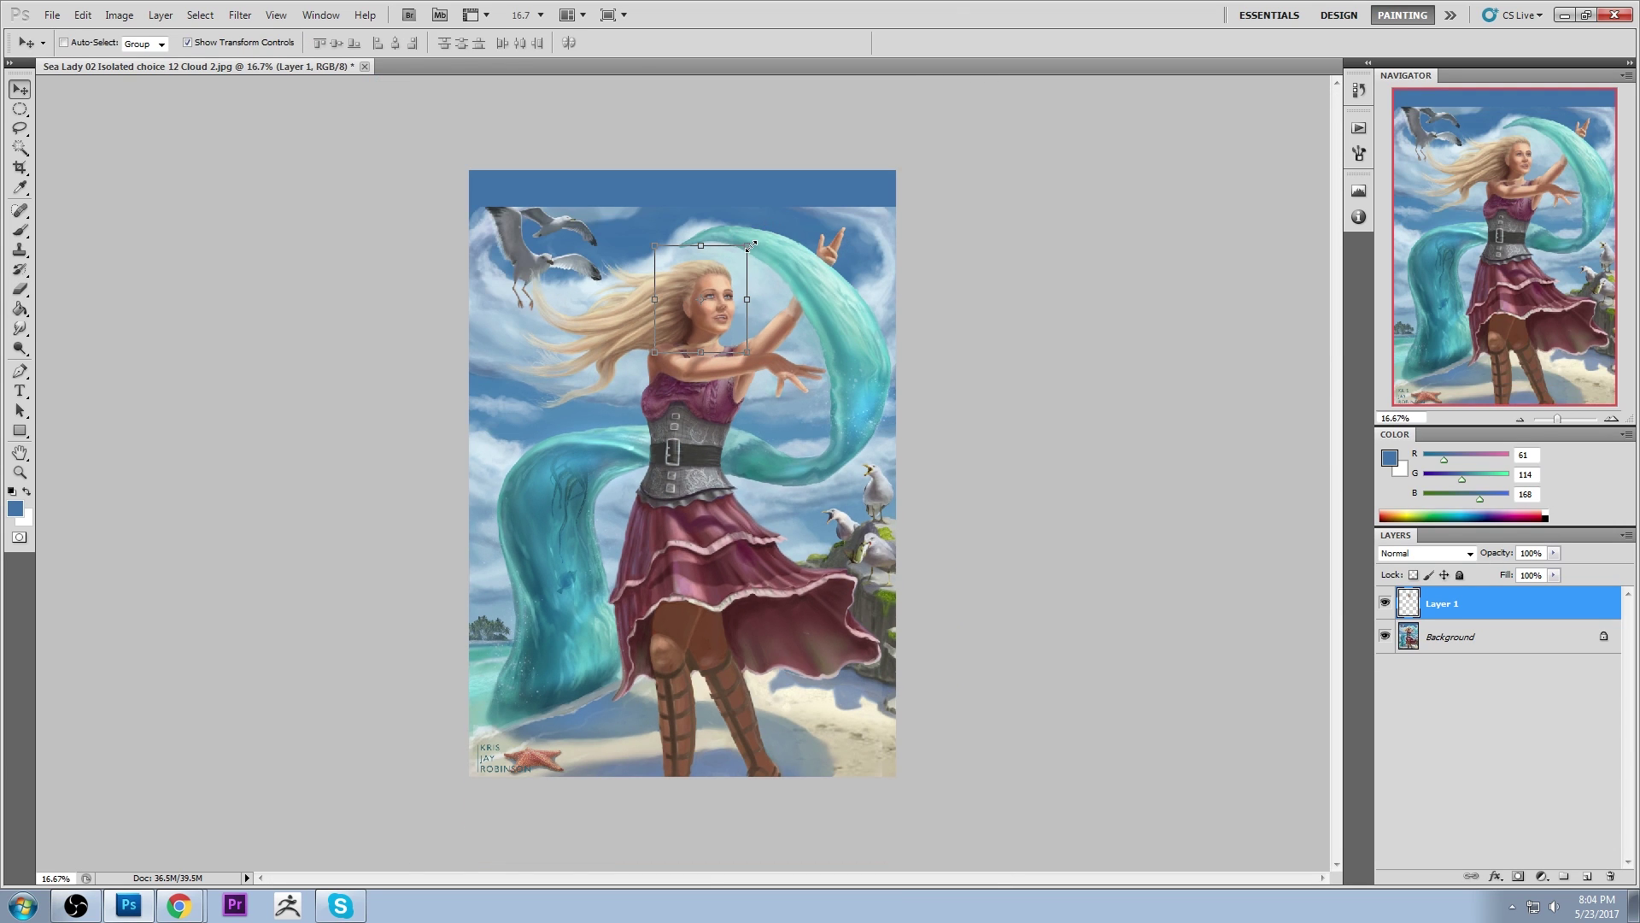
key("ctrl+t")
left_click(855, 42)
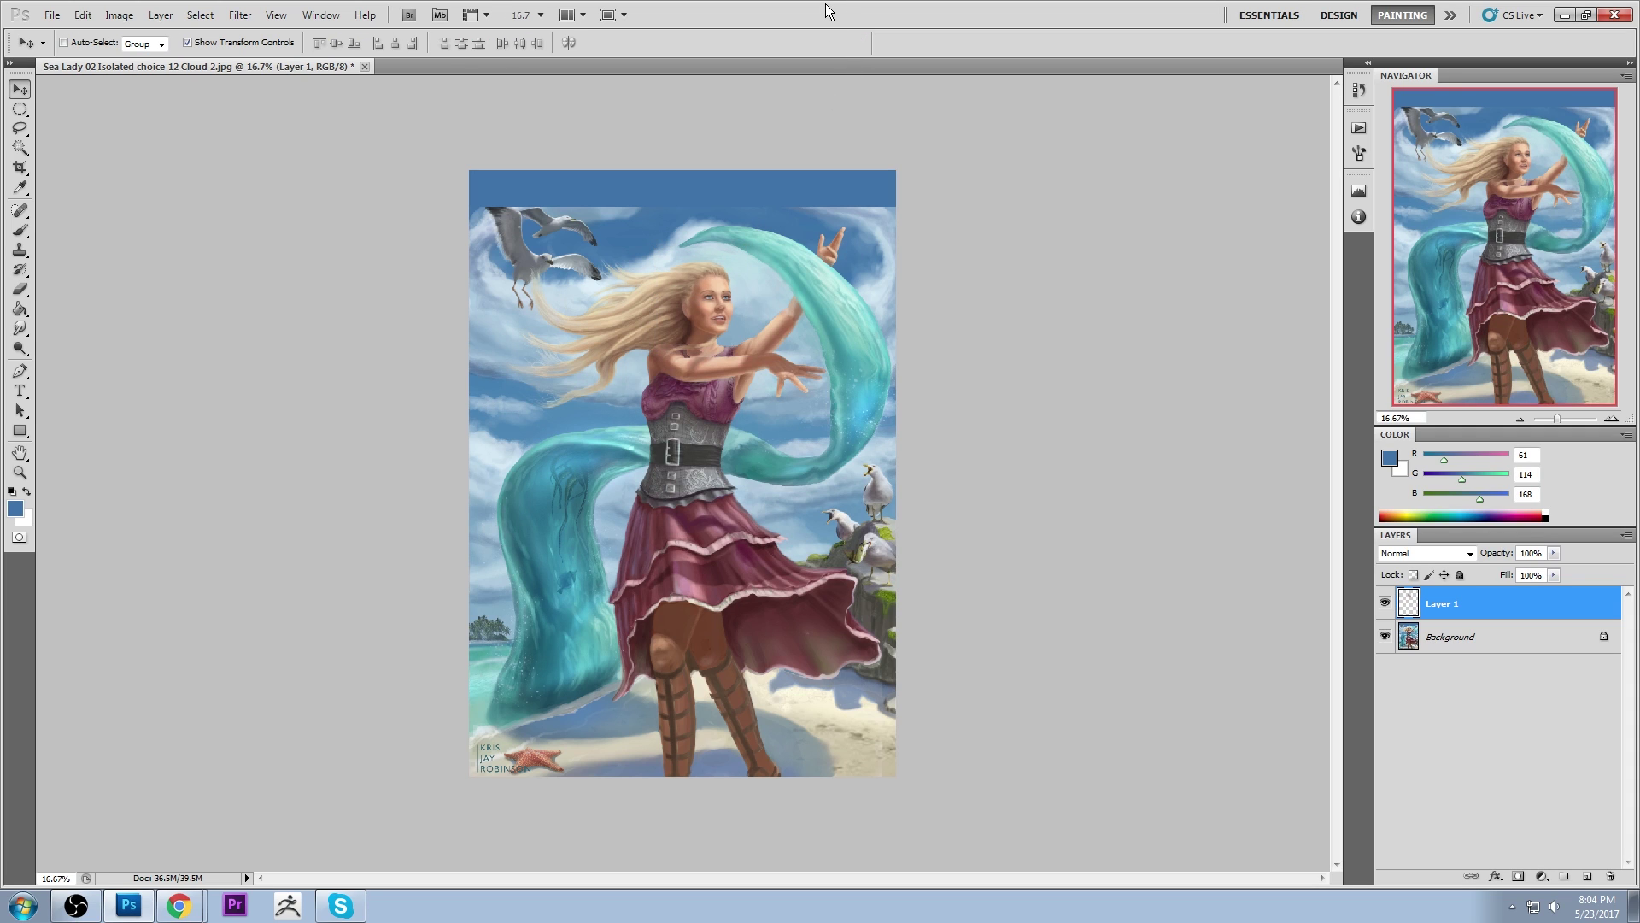
key("e")
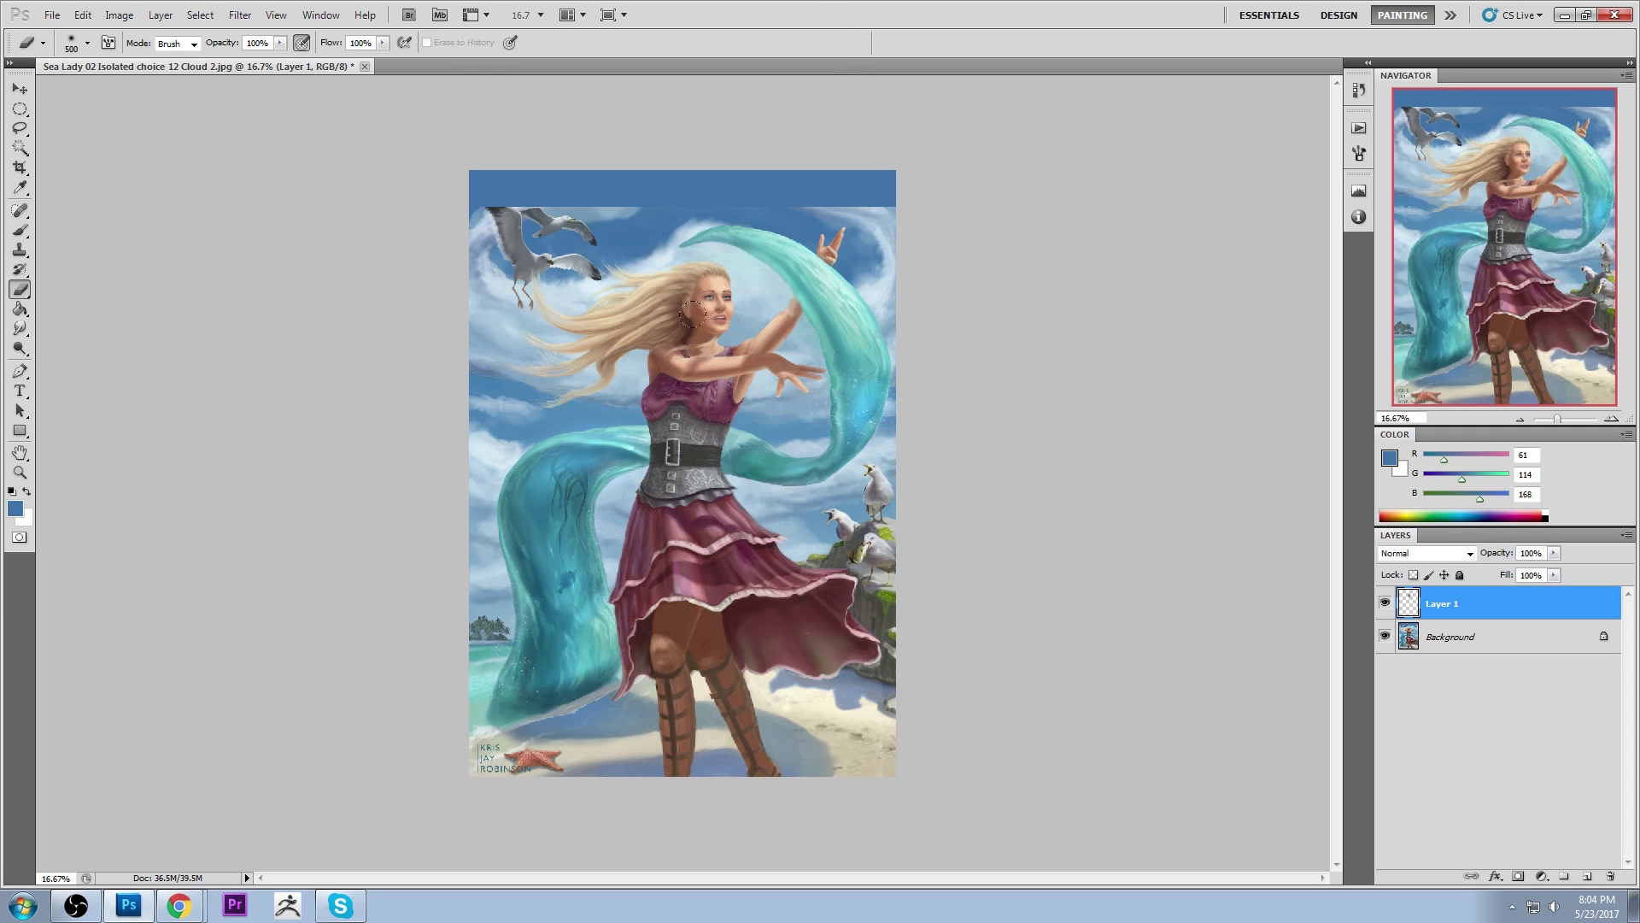
key("bracketleft")
key("bracketleft")
key("bracketleft")
key("bracketleft")
key("v")
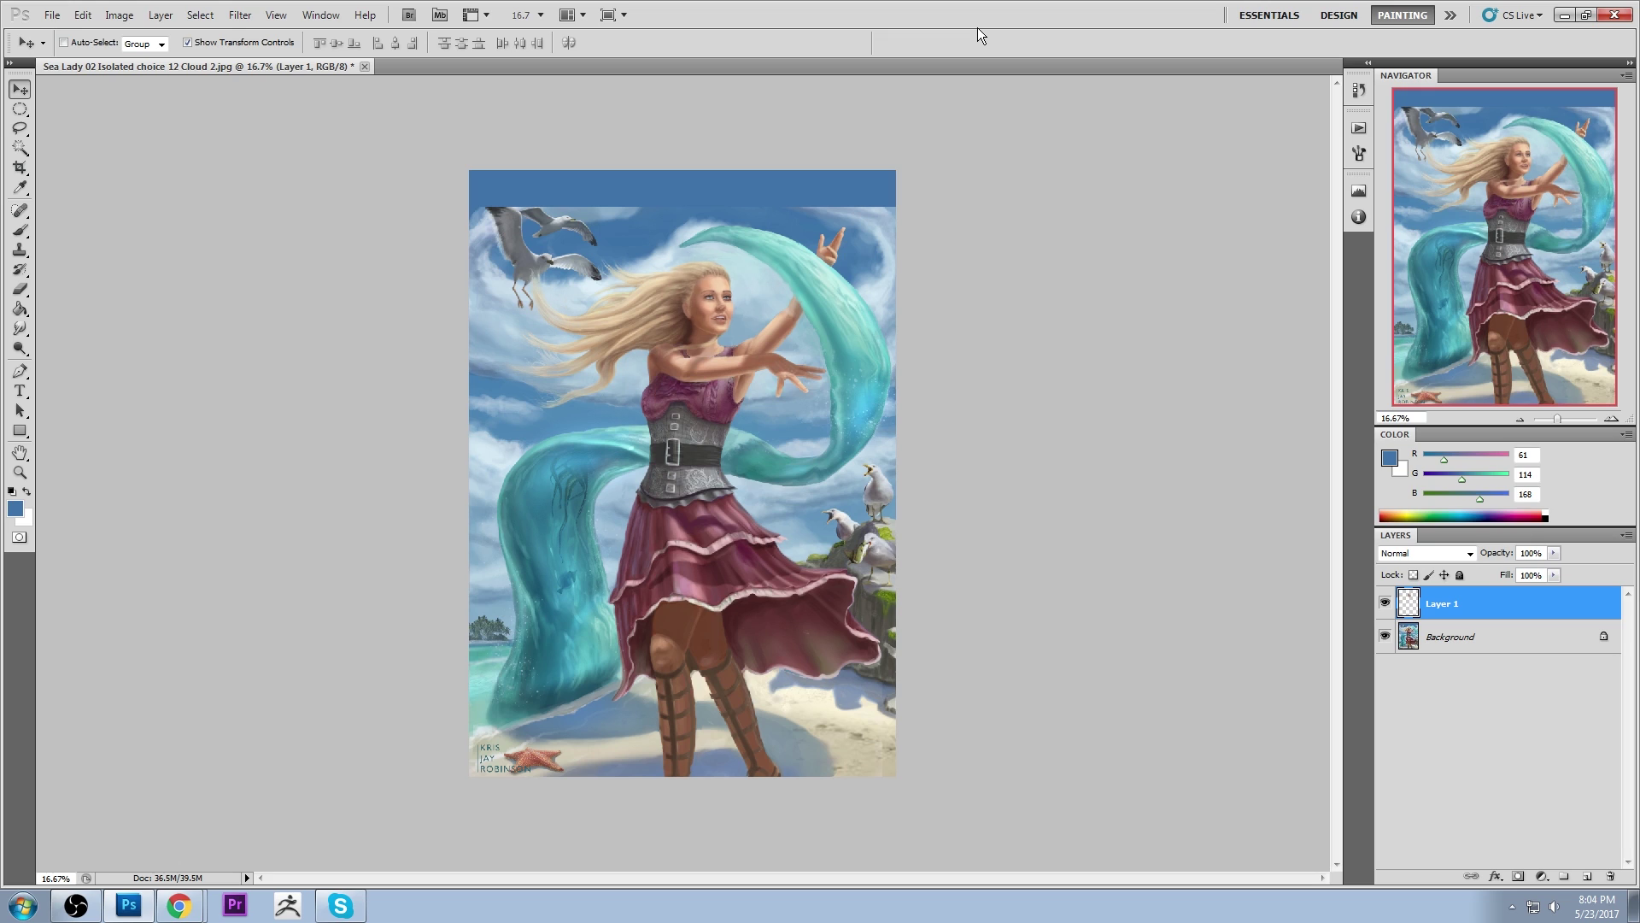
key("e")
Prepare the brush with a brown skin tone (RGB 137, 89, 64) sampled from the neck
key("b")
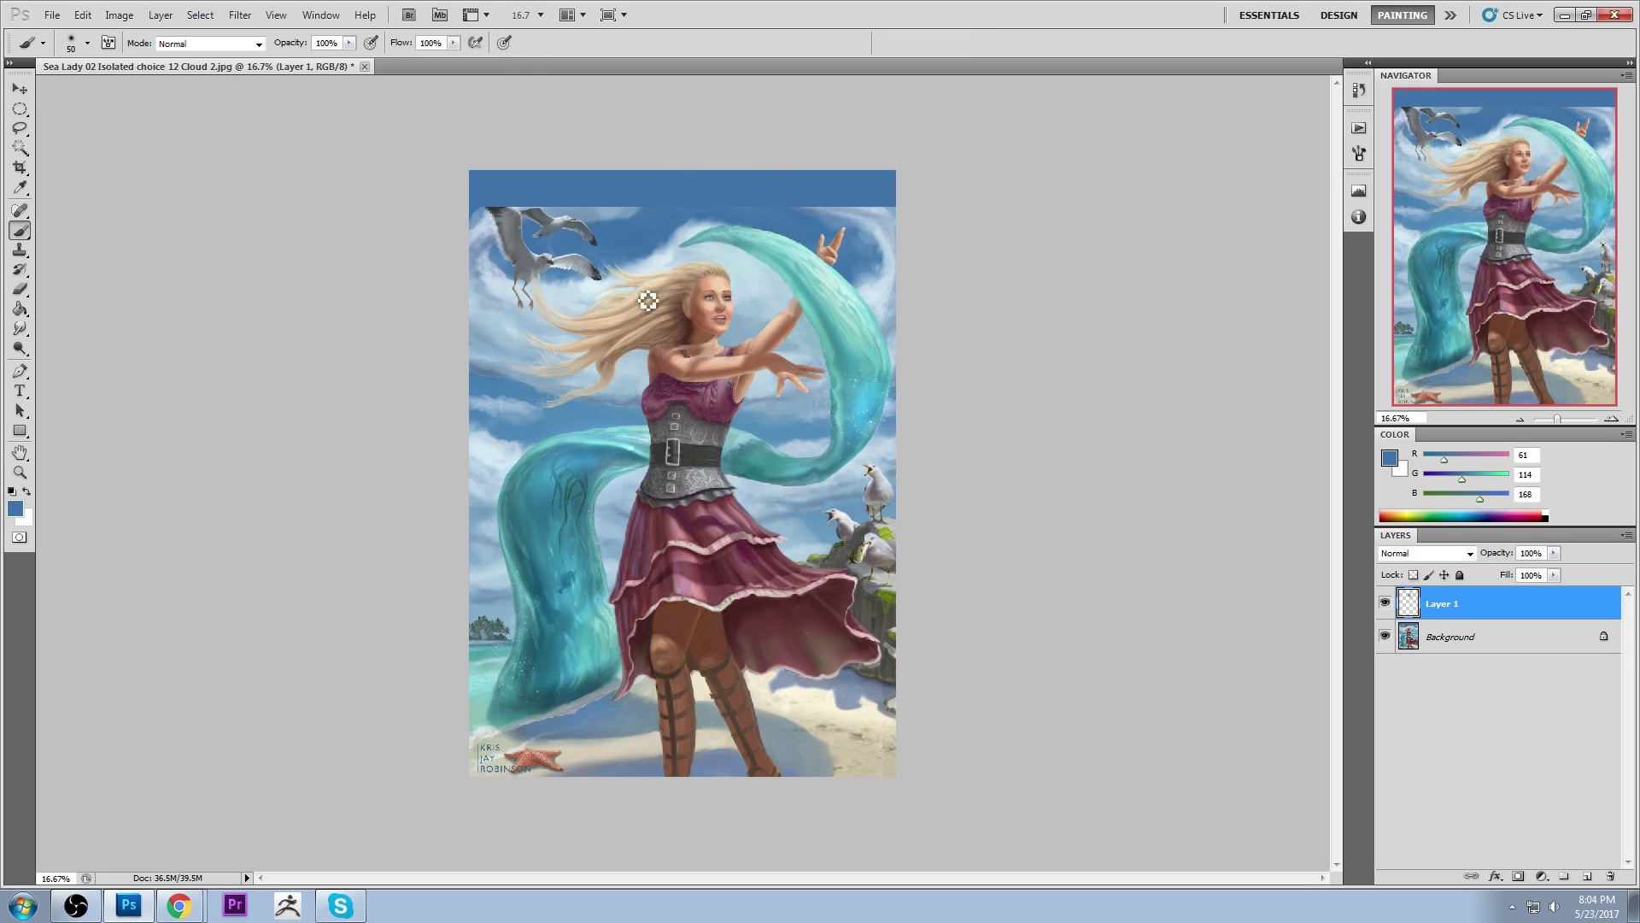
left_click(696, 340, "alt")
key("bracketright")
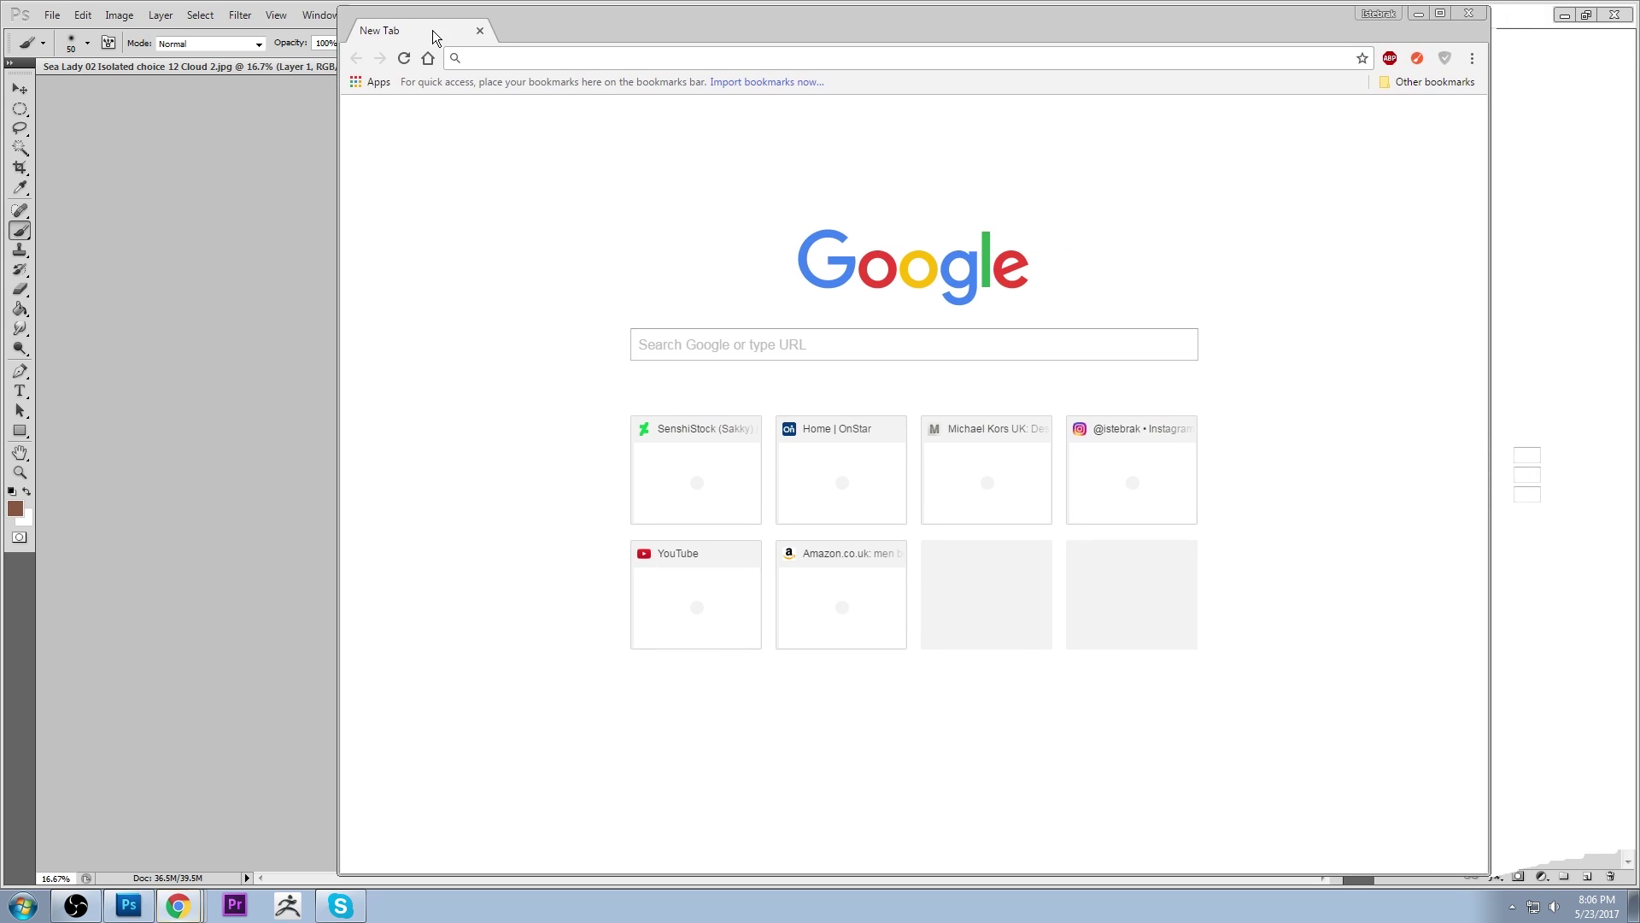
In the Chrome browser, open the Community page of istebrak.com and bring up its Google+ community in a new tab
type("istebrak.com")
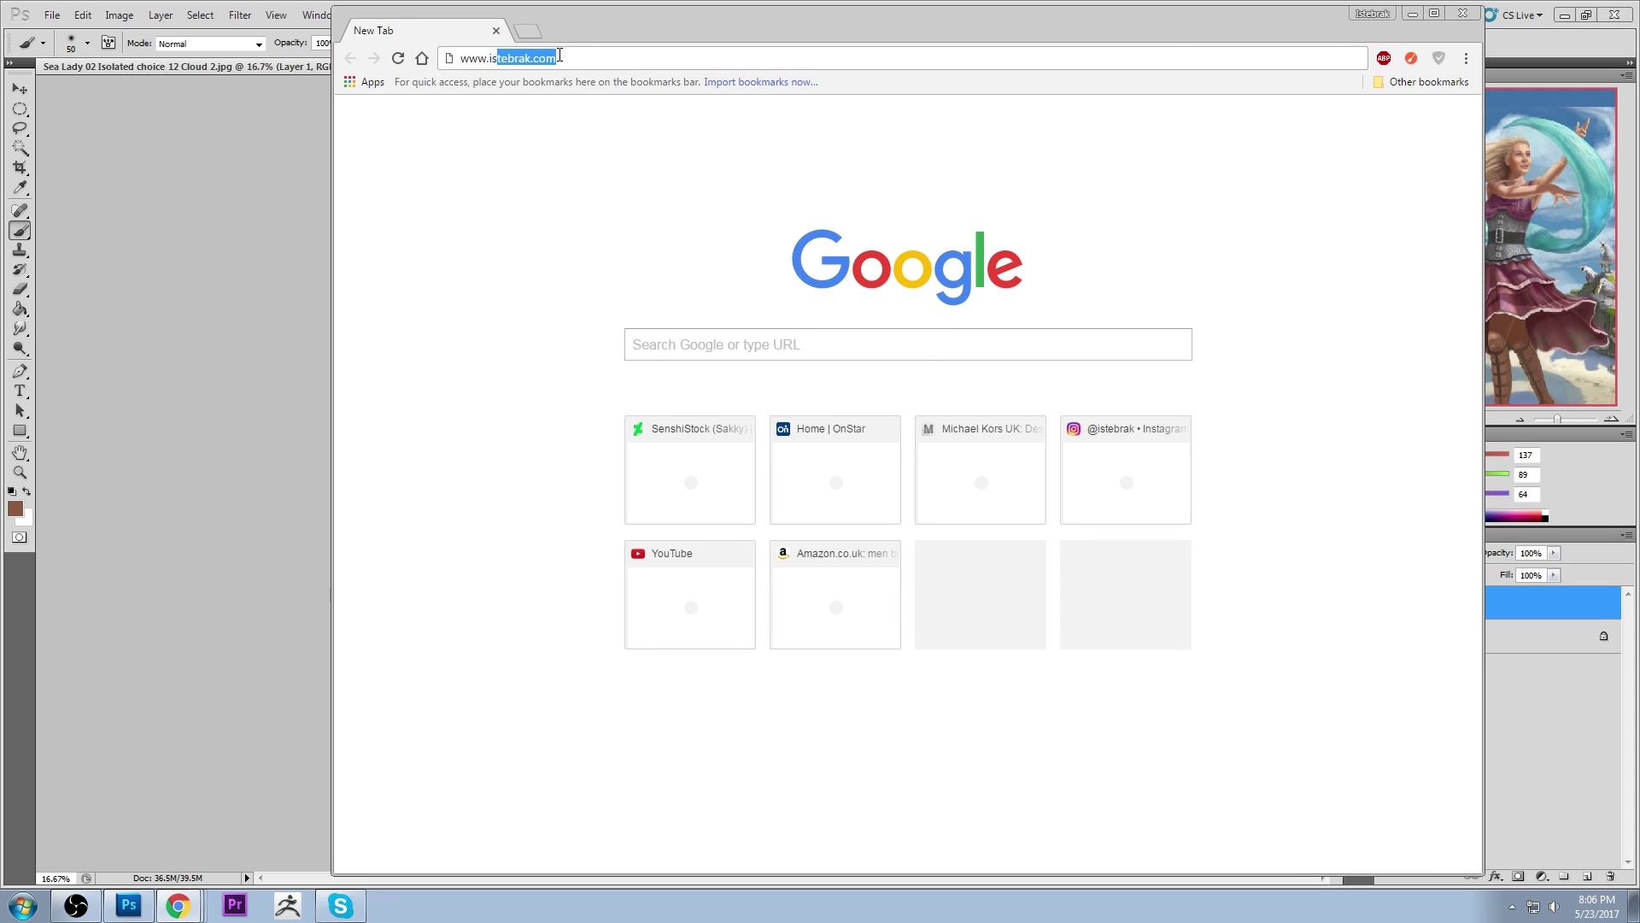
key("Return")
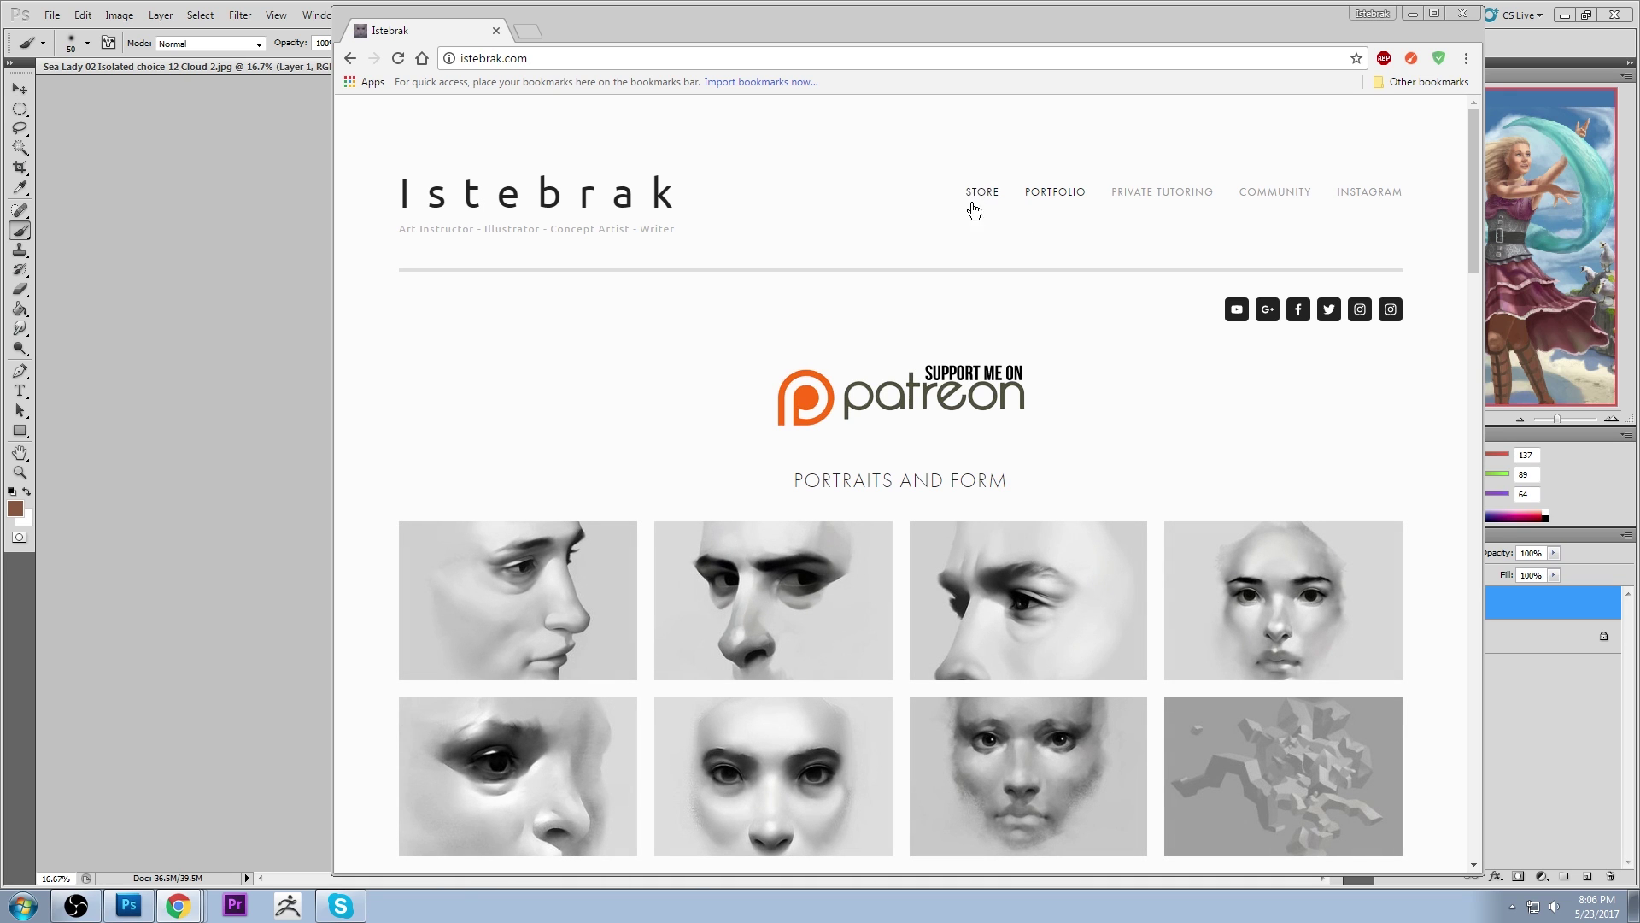
left_click(1270, 196)
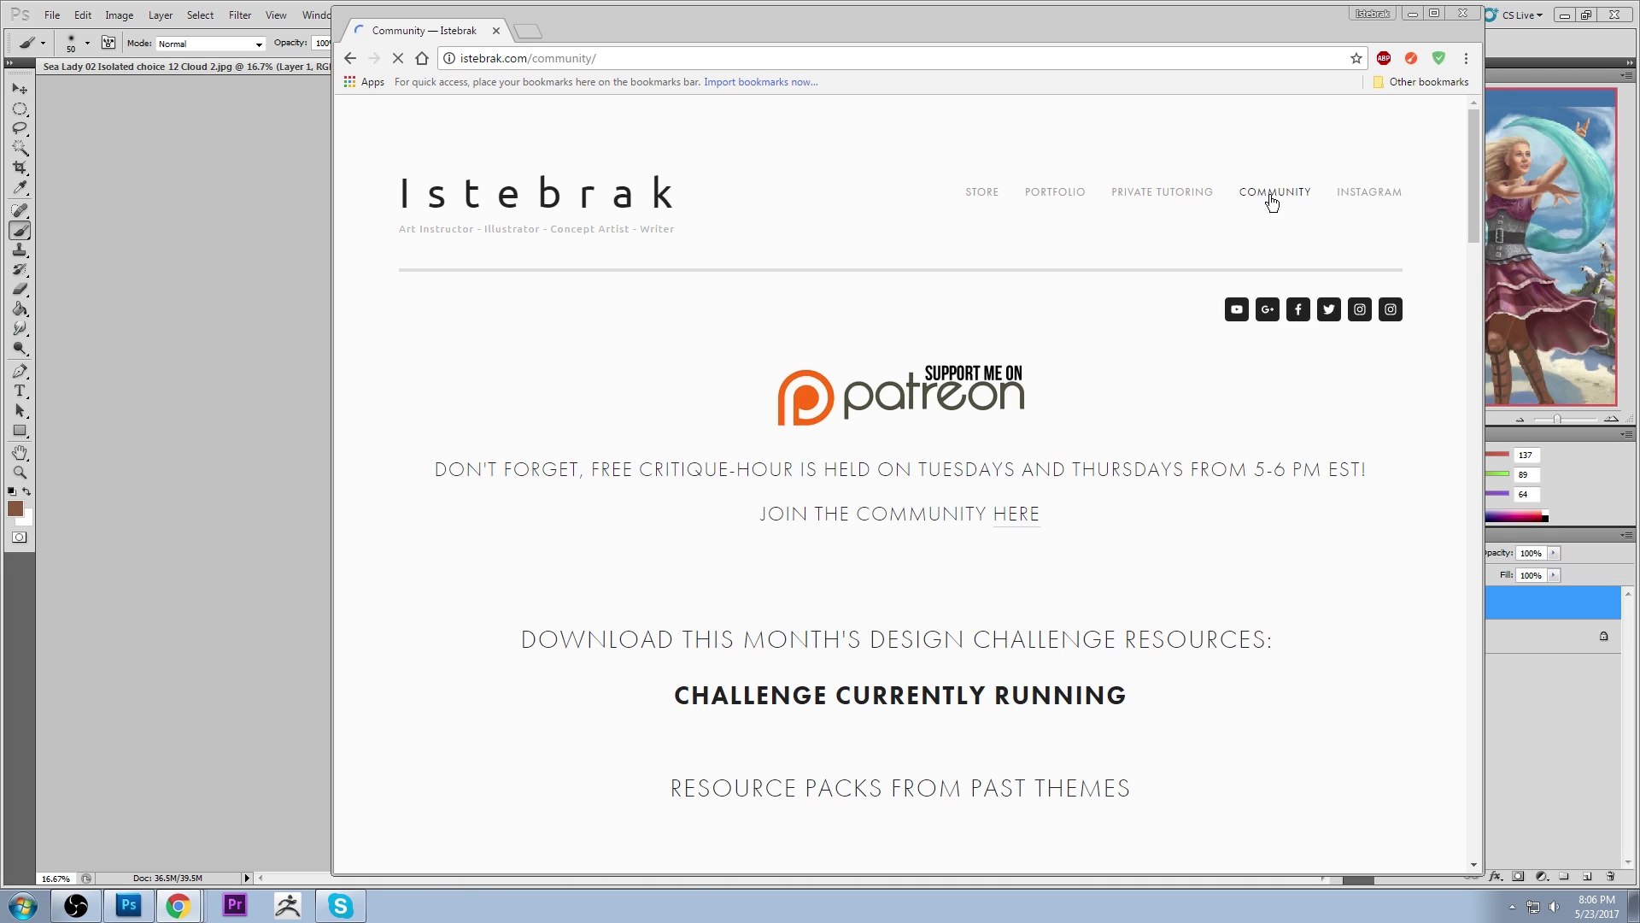
right_click(1268, 309)
left_click(1279, 321)
left_click(592, 31)
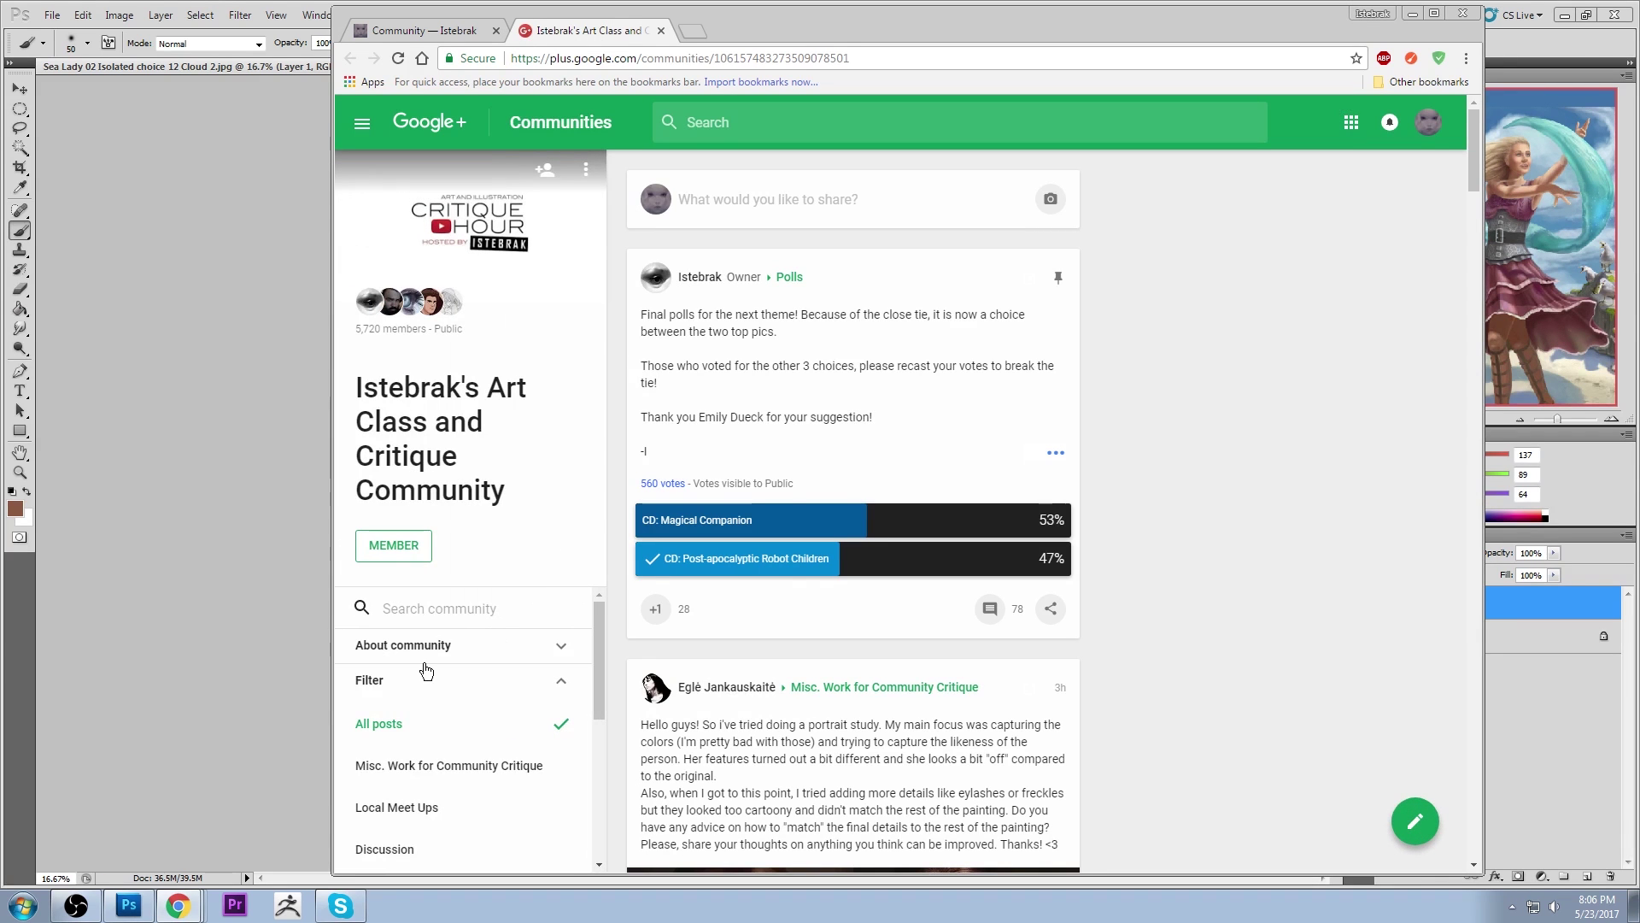
Expand the community's About section, read through its posting rules, and collapse it again
left_click(423, 650)
scroll(490, 741, "down", 2)
scroll(490, 741, "down", 5)
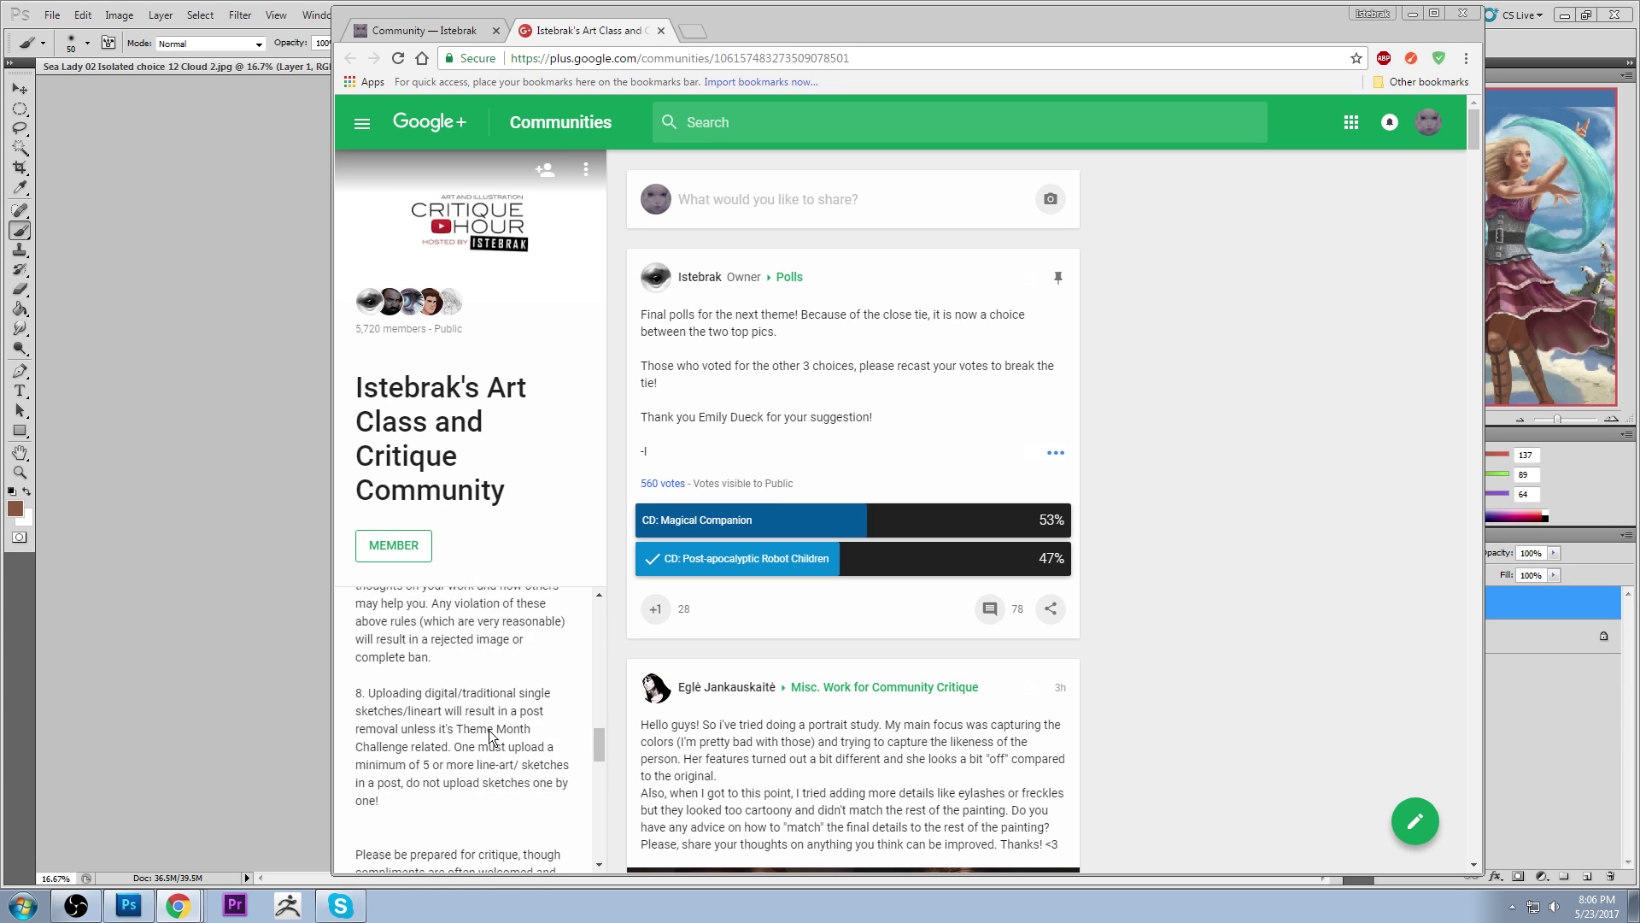
scroll(537, 724, "up", 4)
scroll(538, 724, "up", 5)
left_click(465, 647)
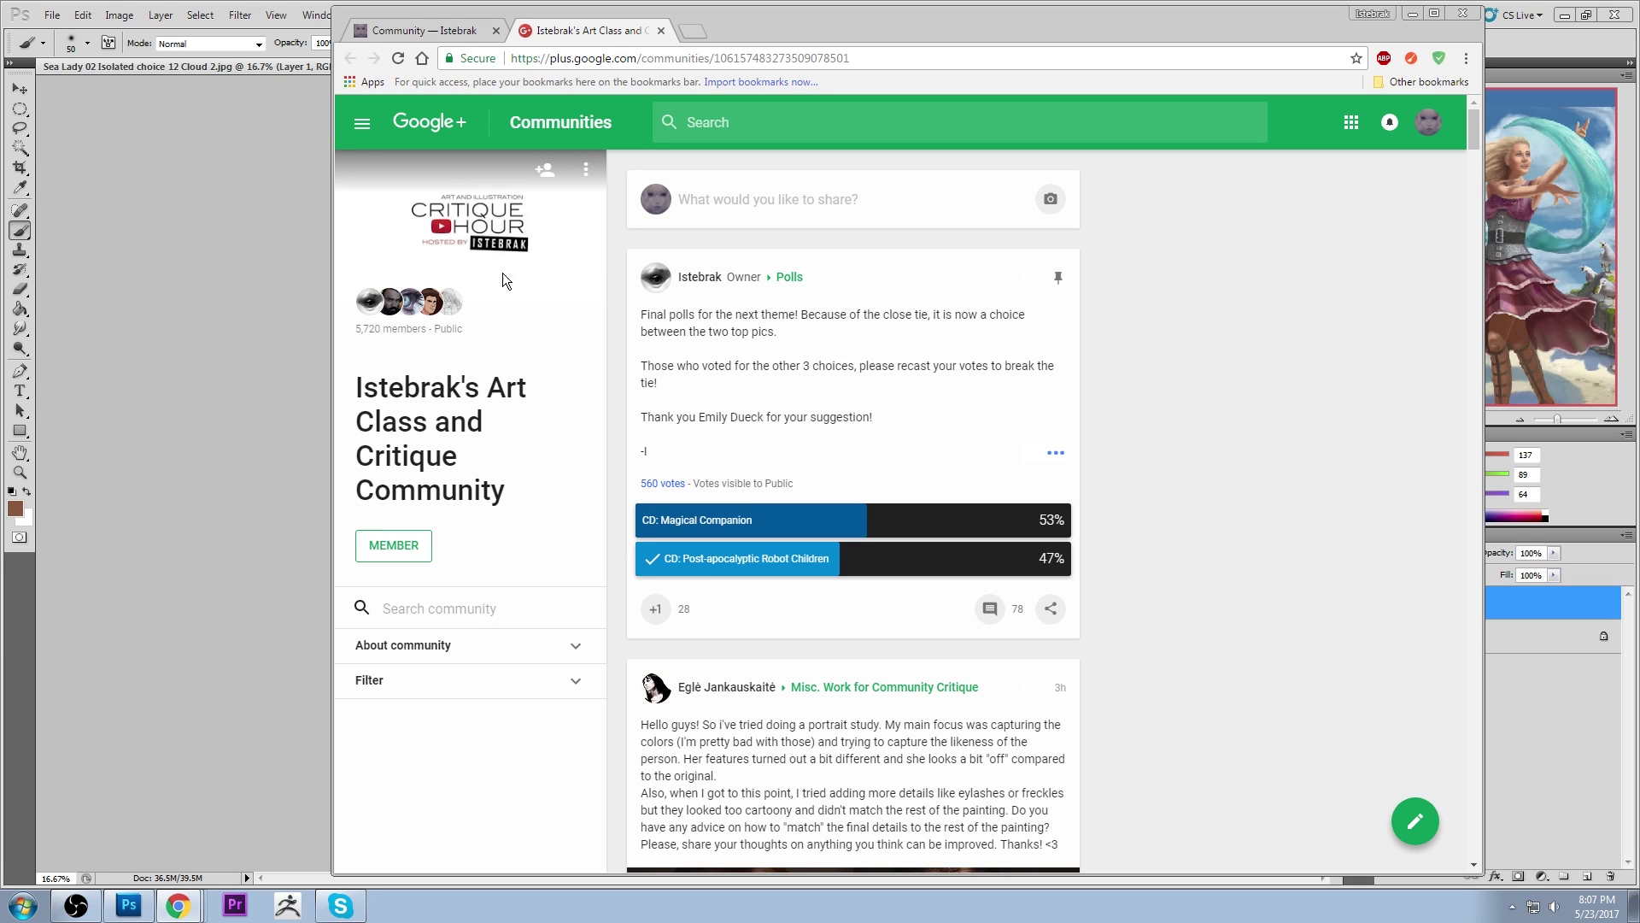
View the community's member list, close it, and filter the community feed to All posts
left_click(408, 302)
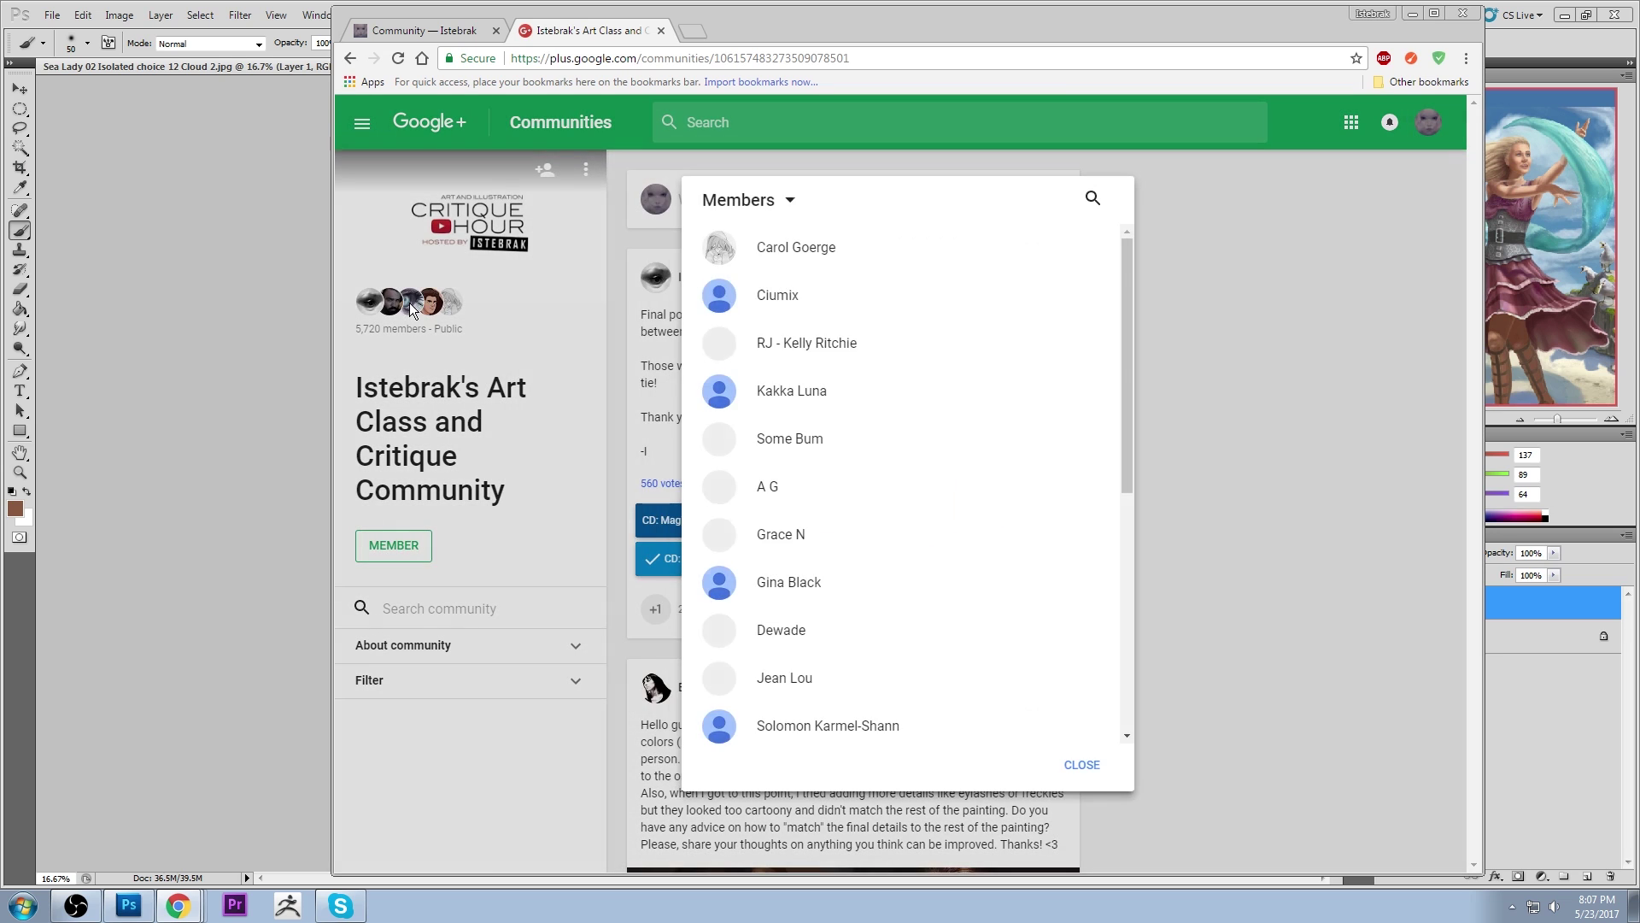
left_click(540, 371)
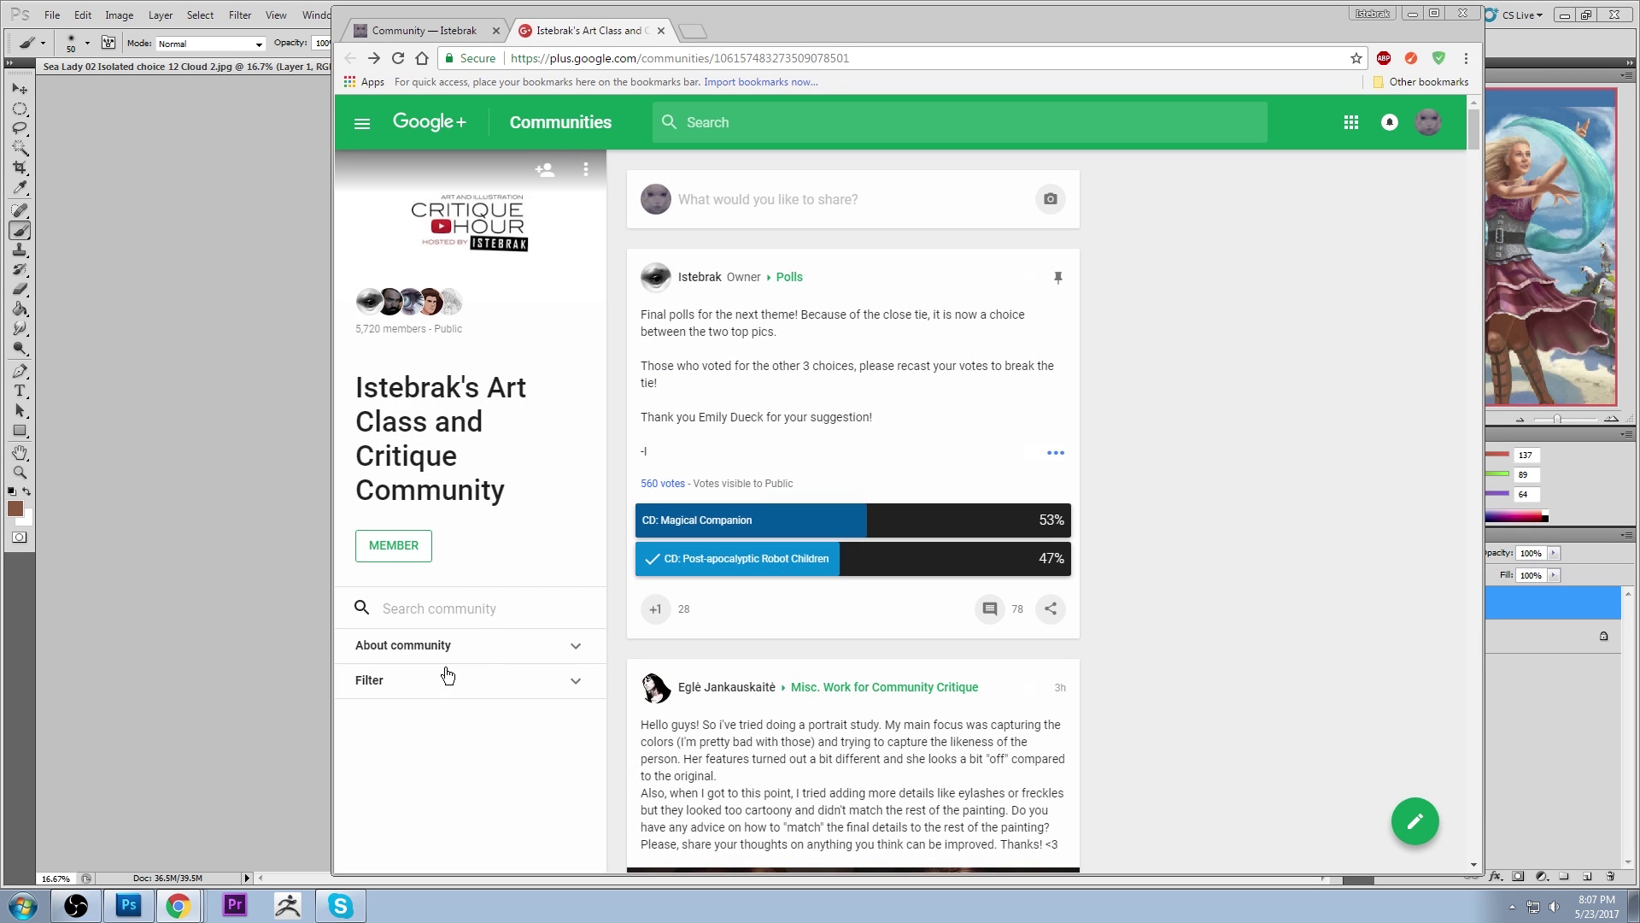
left_click(447, 675)
left_click(397, 725)
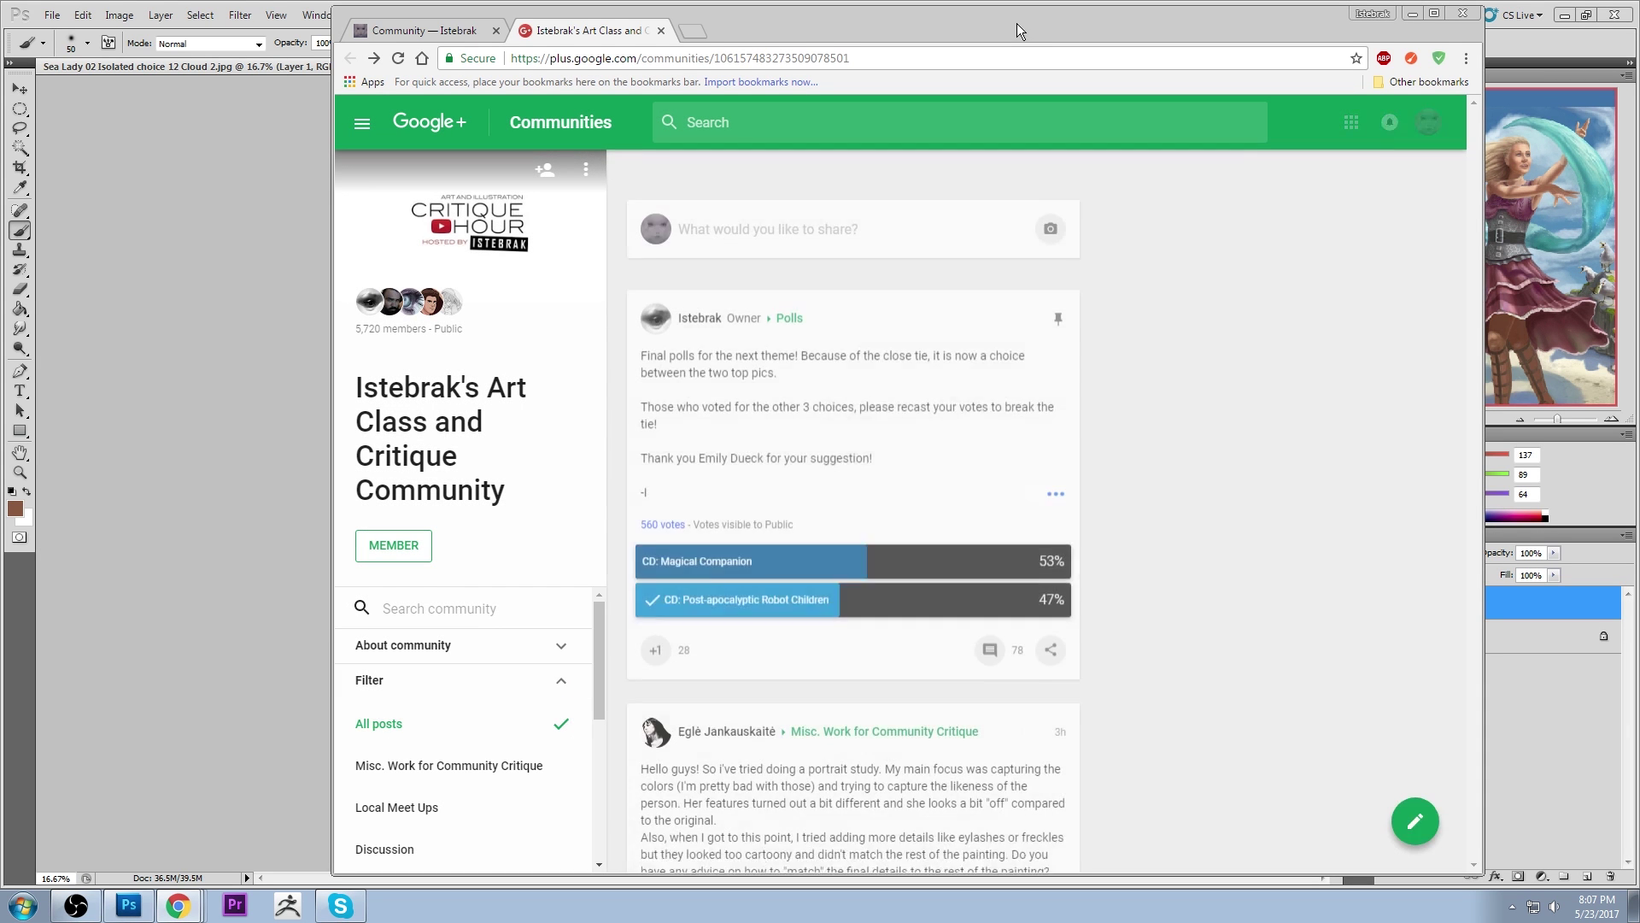
Maximize the browser window, switch to the istebrak.com Community page, and restore the window to its smaller size
double_click(1017, 30)
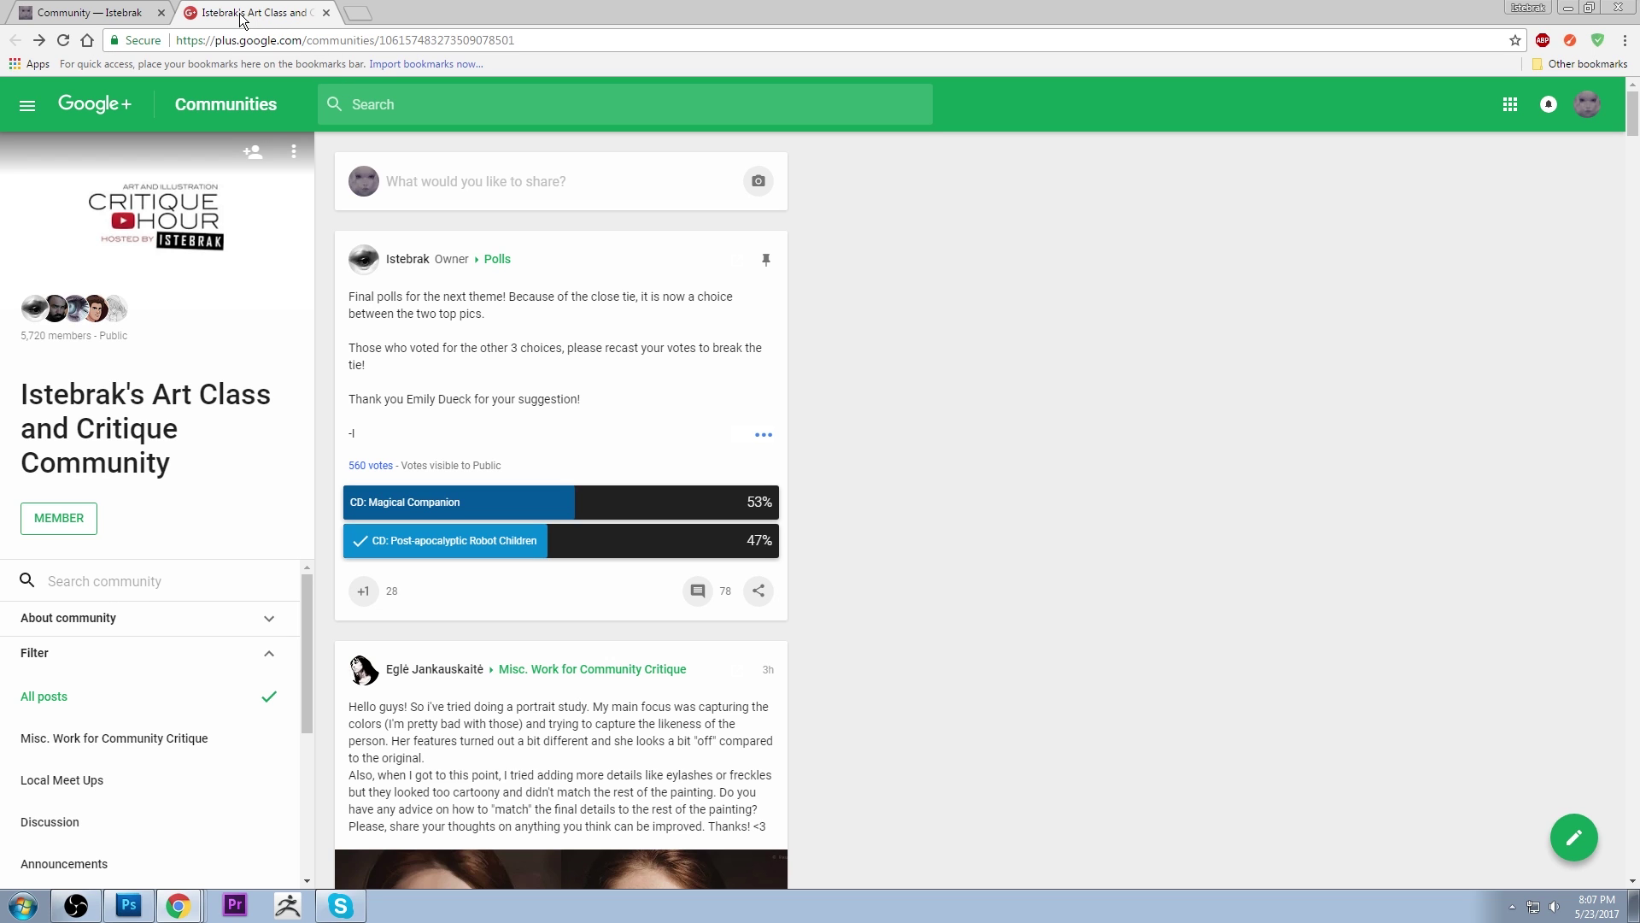
key("ctrl+Tab")
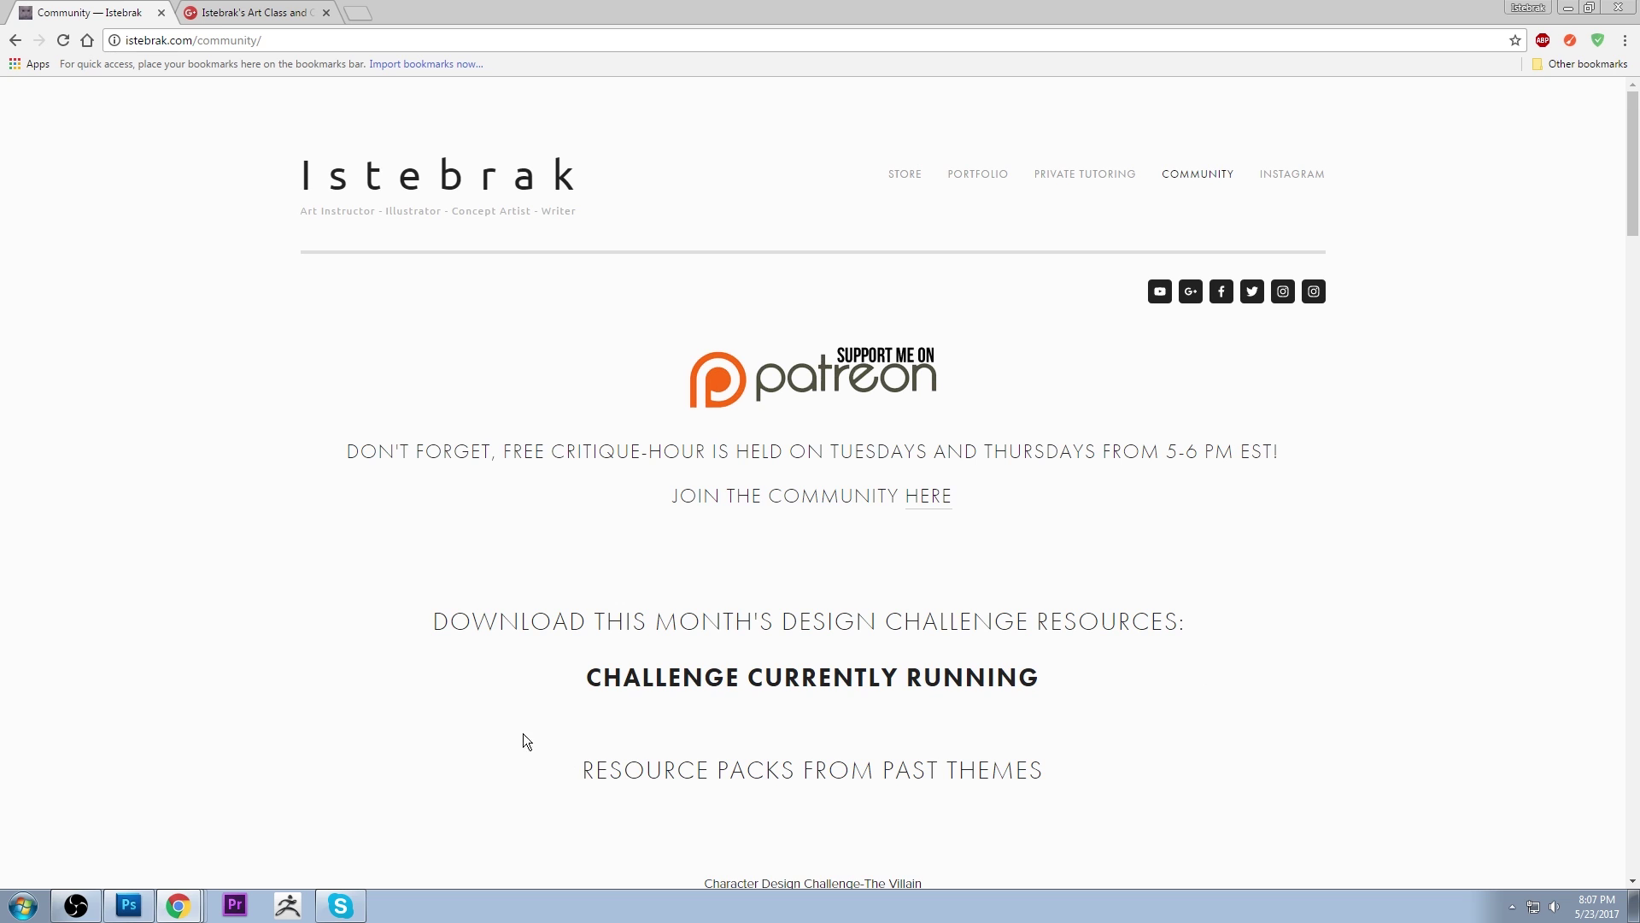
key("super+Down")
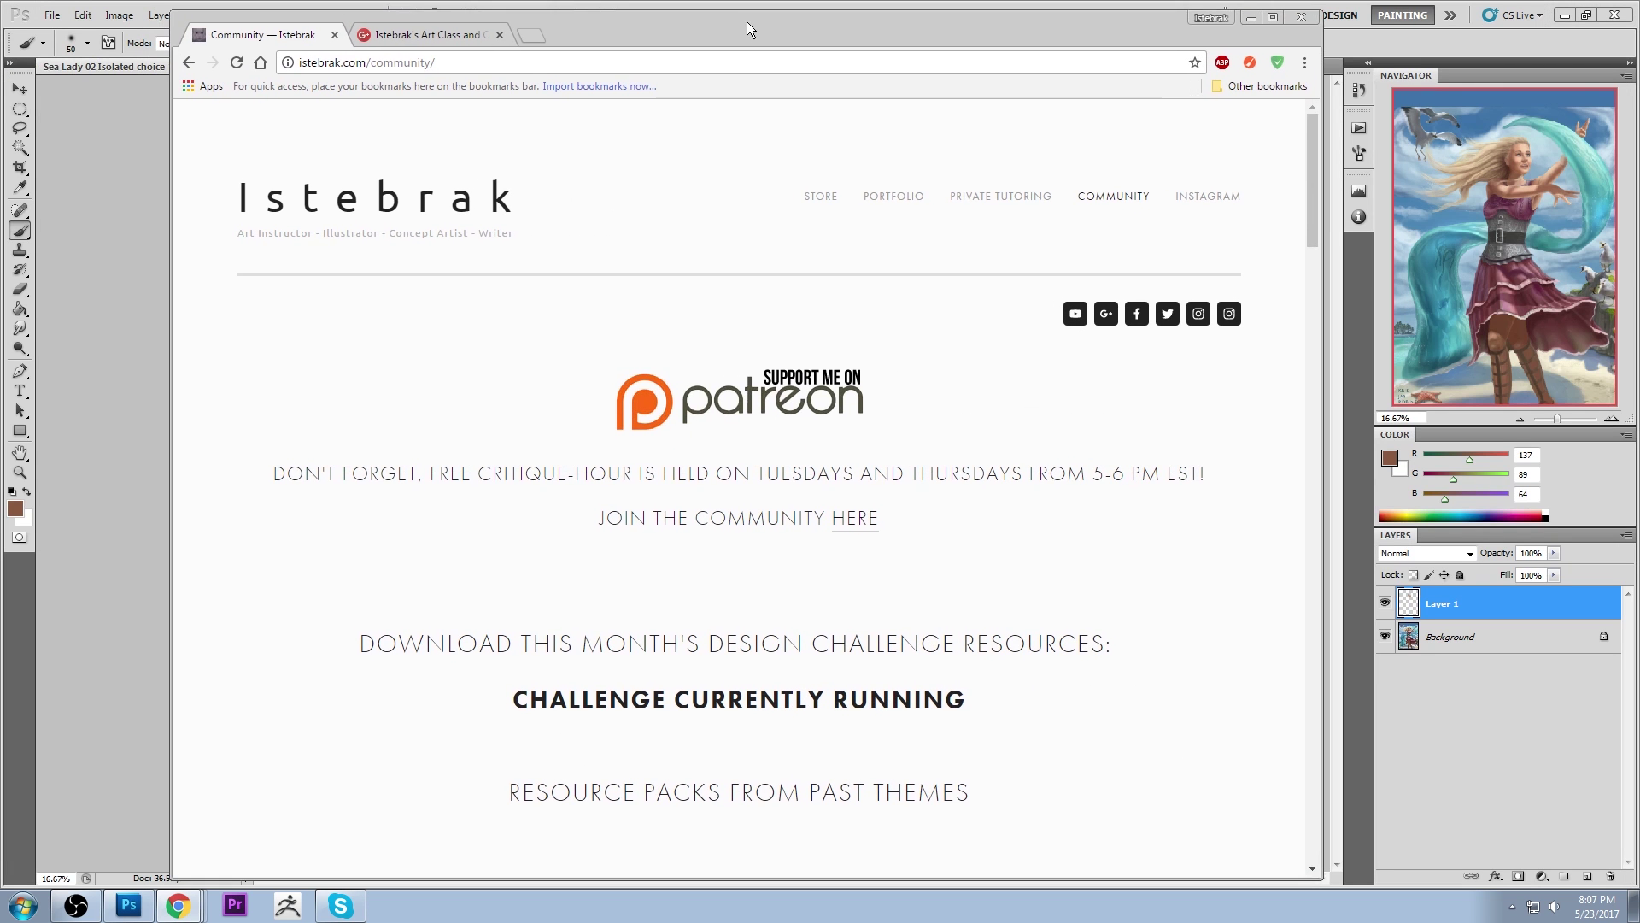